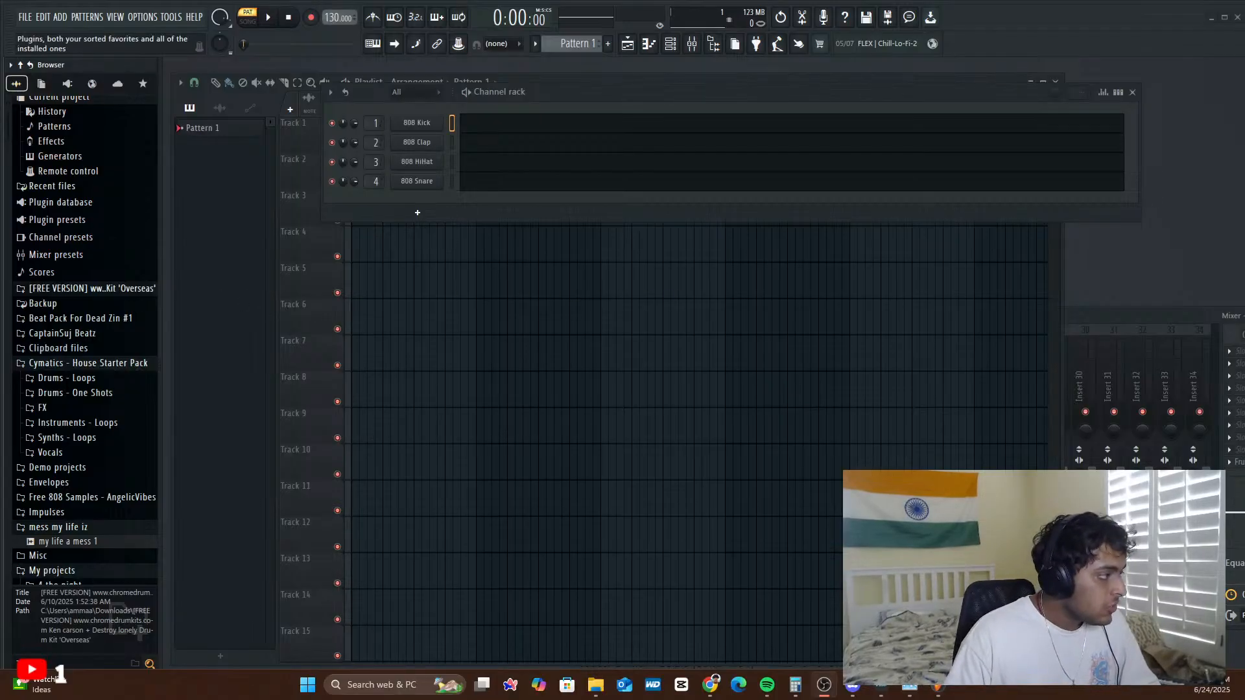
- Switch to Chrome, maximize its window and open youtube.com
{"action": "key", "text": "alt+Tab"}
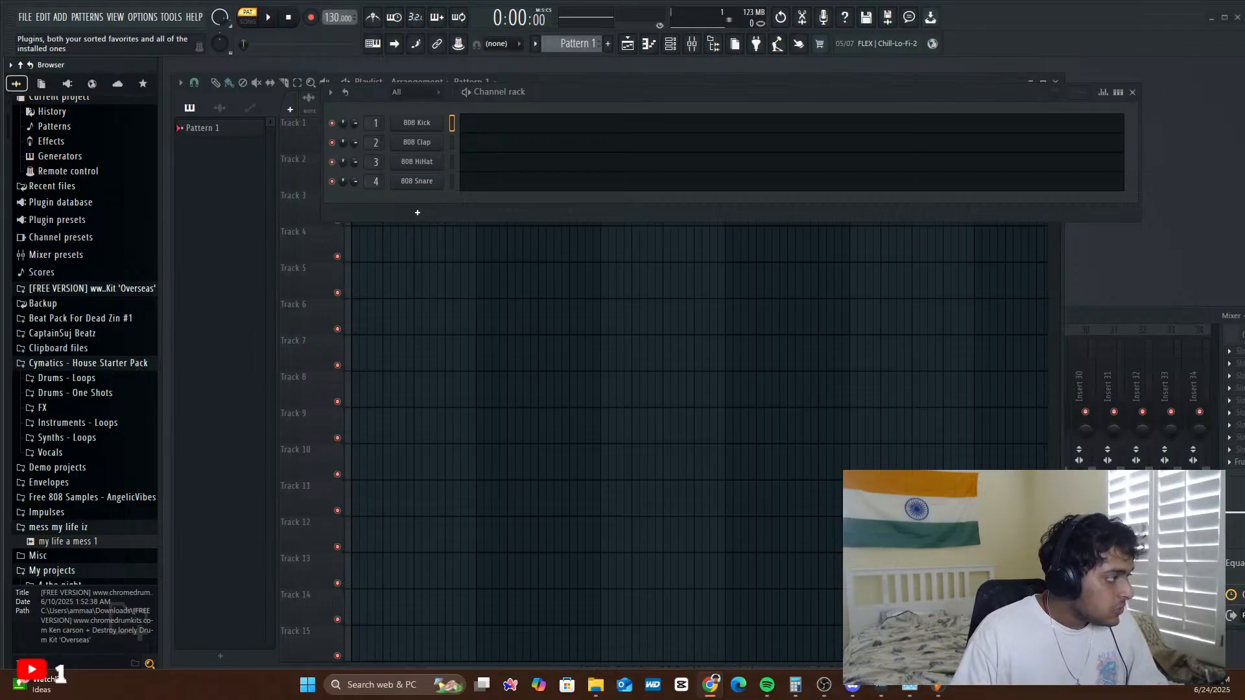
{"action": "left_click_drag", "start_coordinate": [862, 245], "coordinate": [750, 228]}
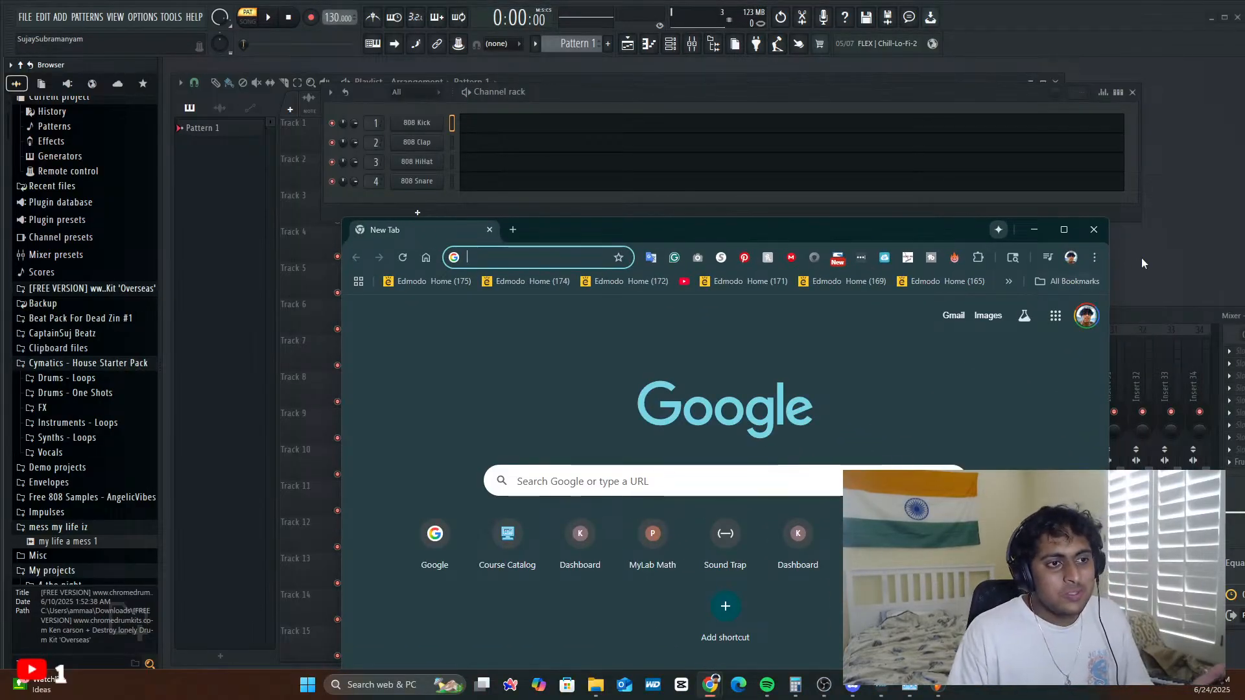
{"action": "left_click", "coordinate": [1057, 231]}
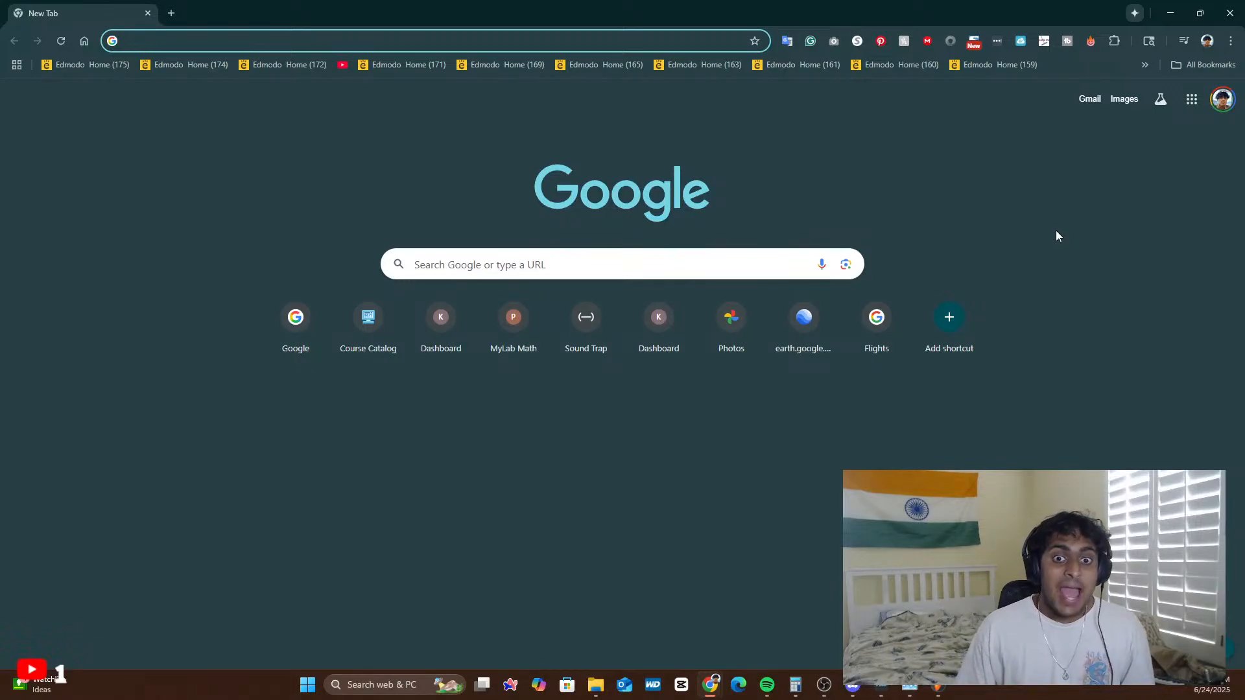
{"action": "type", "text": "youtube.com"}
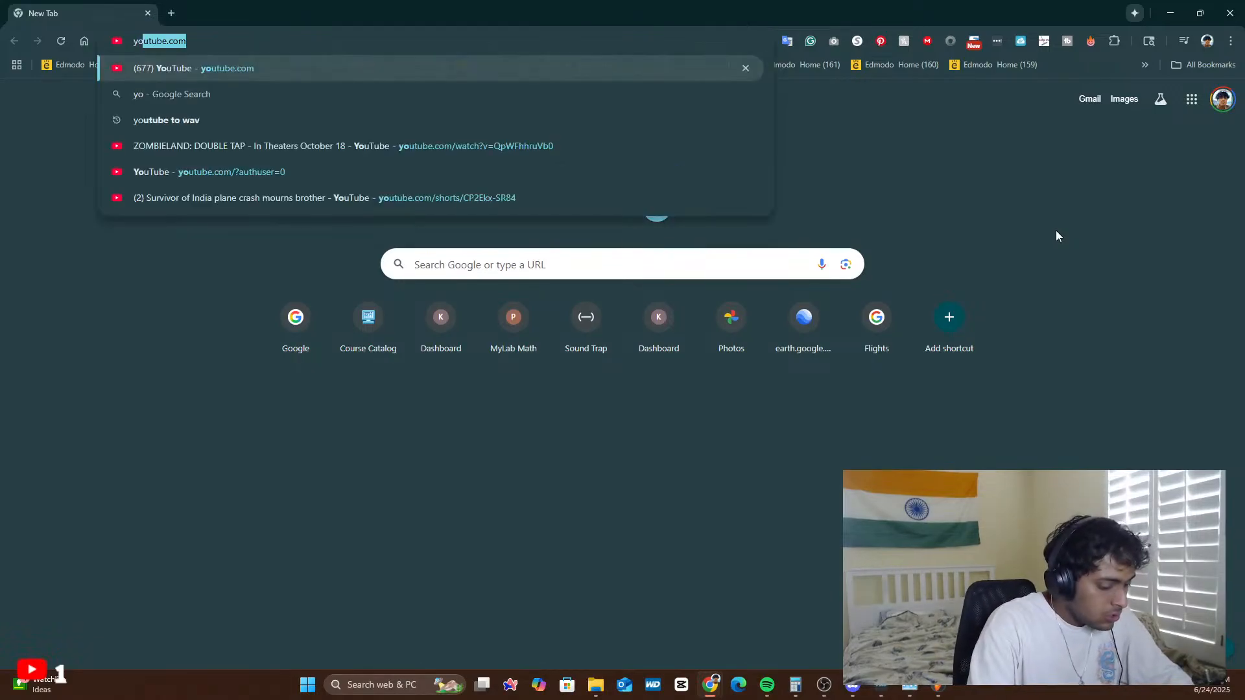
{"action": "key", "text": "Return"}
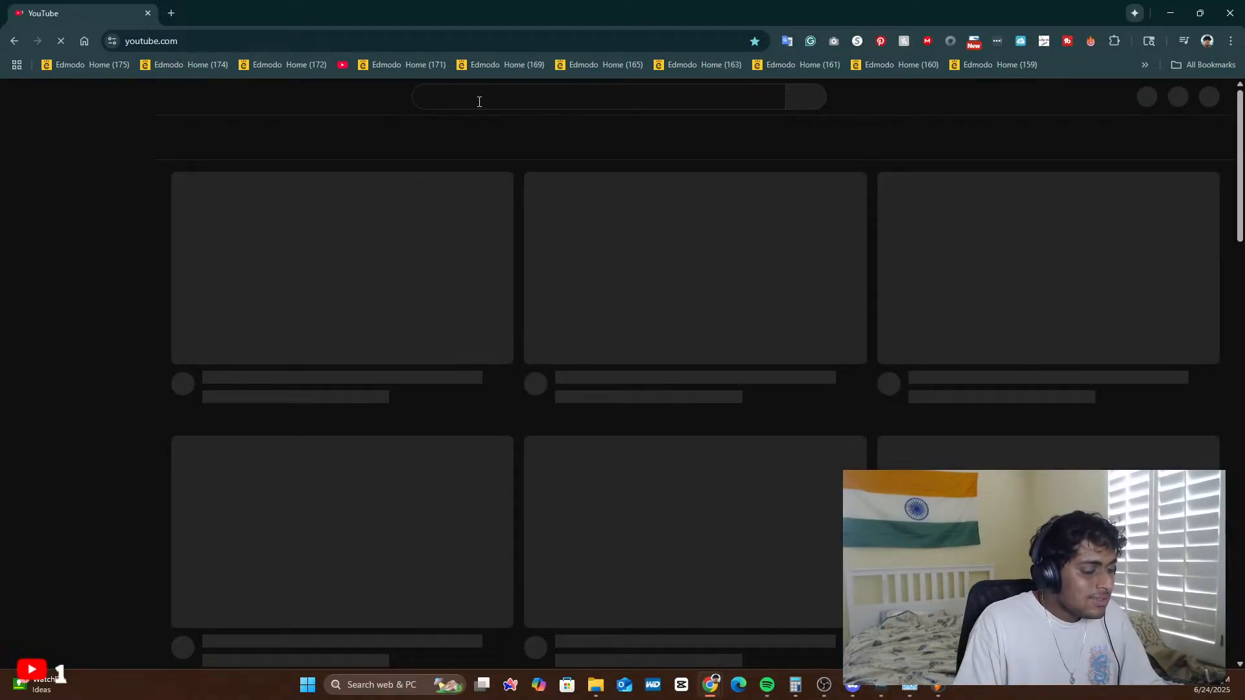
- Search YouTube for "travis scott one shot pack free"
{"action": "left_click", "coordinate": [479, 101]}
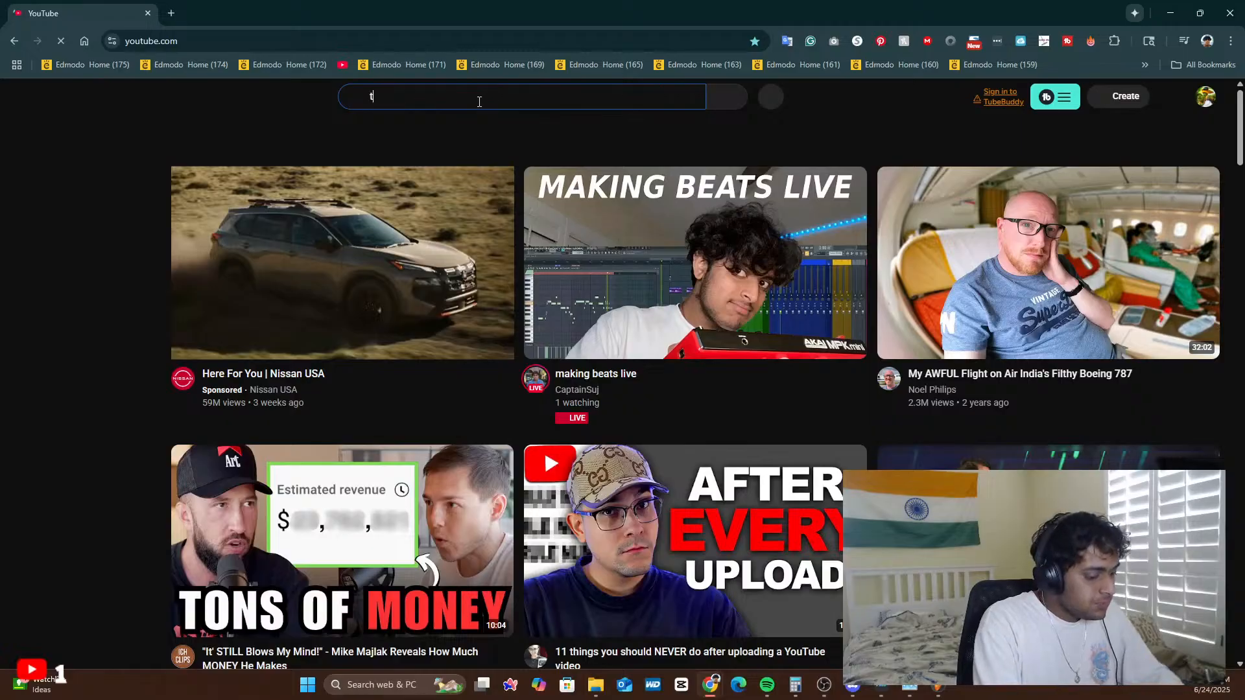
{"action": "type", "text": "travis scott "}
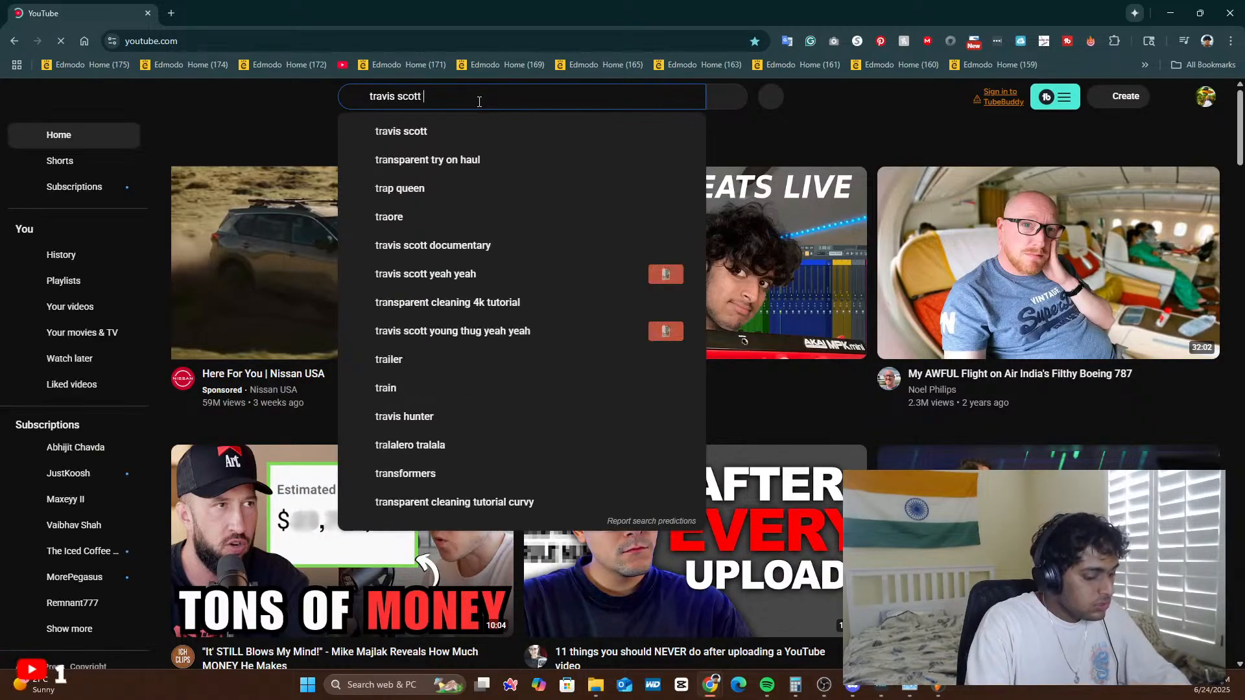
{"action": "type", "text": "o"}
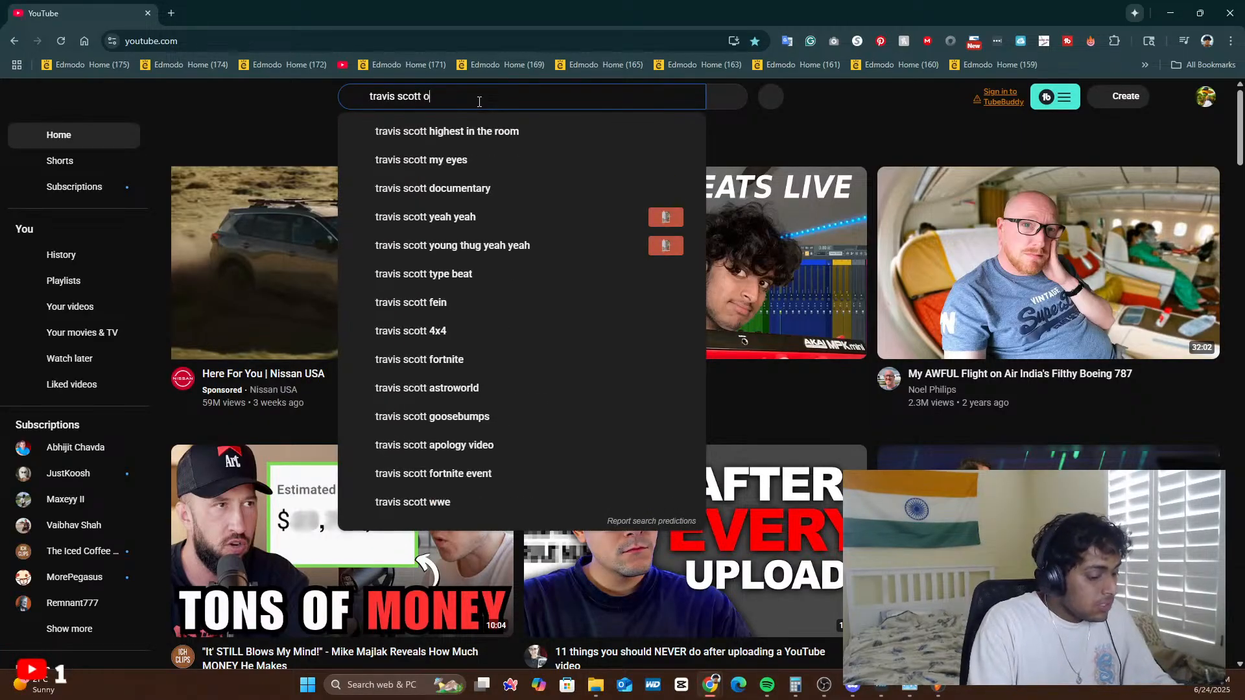
{"action": "type", "text": "ne shot pack f"}
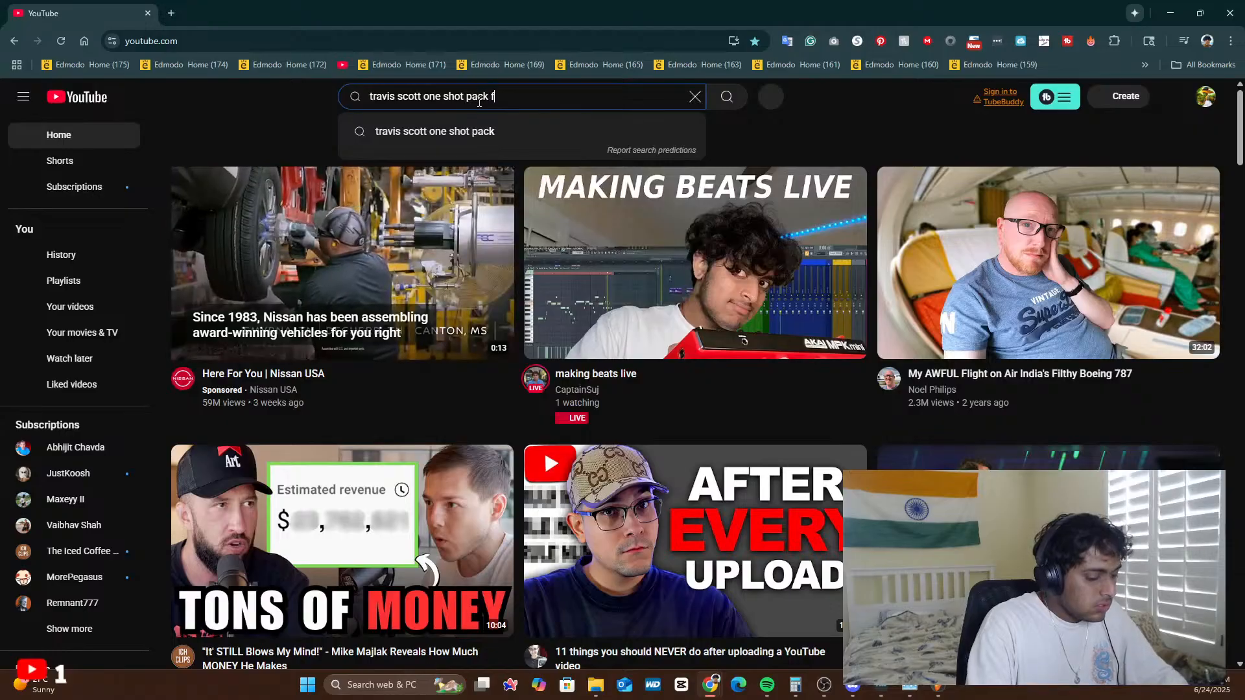
{"action": "type", "text": "ree"}
{"action": "key", "text": "Return"}
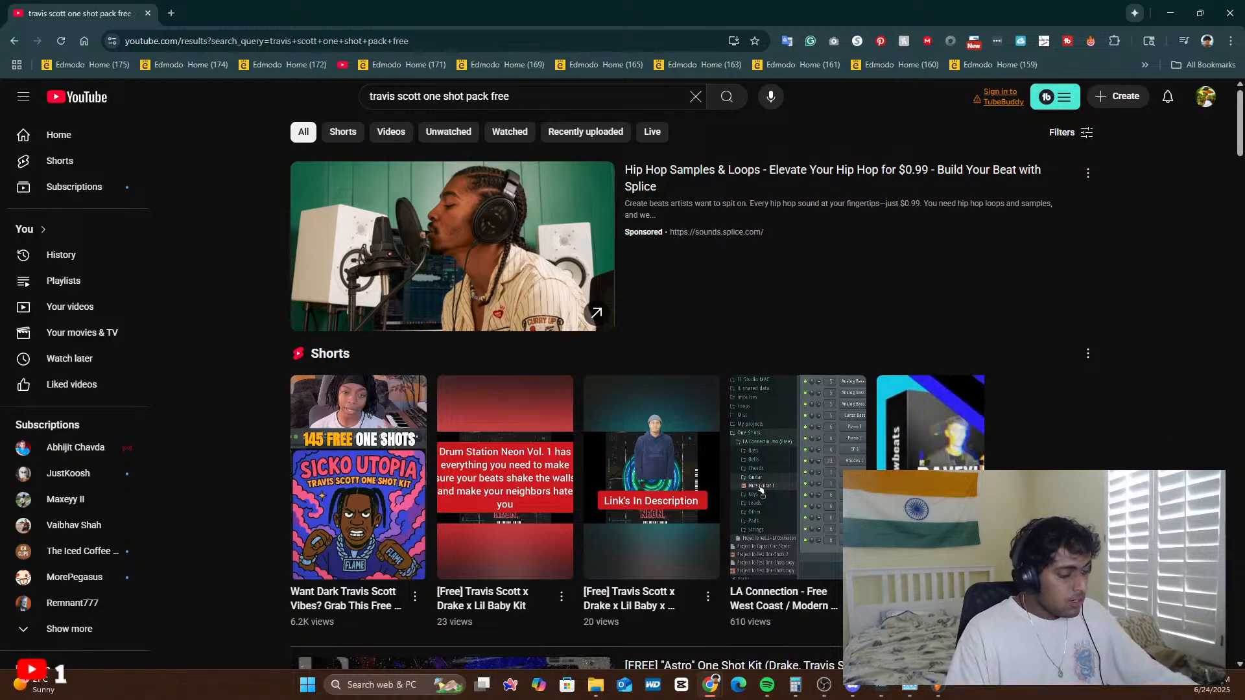
- Look through the search results and open the [FREE] "Astro" One Shot Kit video by Team ProducerGrind
{"action": "key", "text": "alt+Tab"}
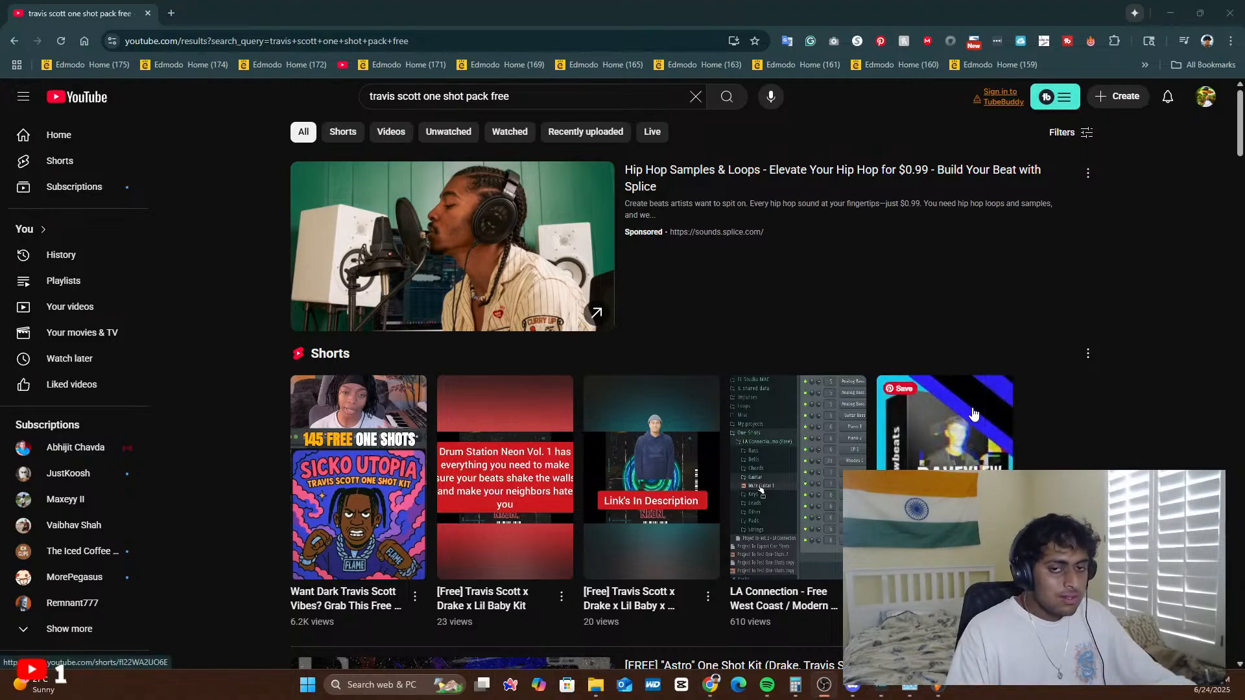
{"action": "scroll", "coordinate": [579, 259], "scroll_direction": "down", "scroll_amount": 1}
{"action": "scroll", "coordinate": [579, 259], "scroll_direction": "down", "scroll_amount": 5}
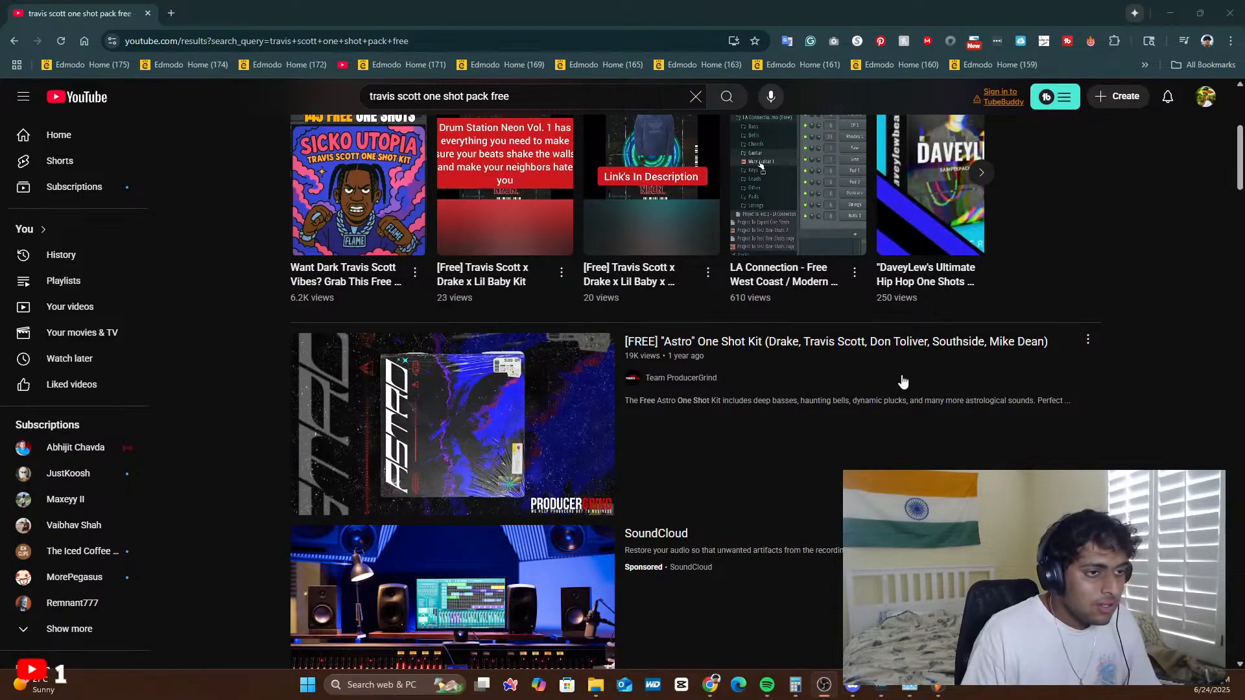
{"action": "mouse_move", "coordinate": [913, 371]}
{"action": "scroll", "coordinate": [914, 371], "scroll_direction": "down", "scroll_amount": 1}
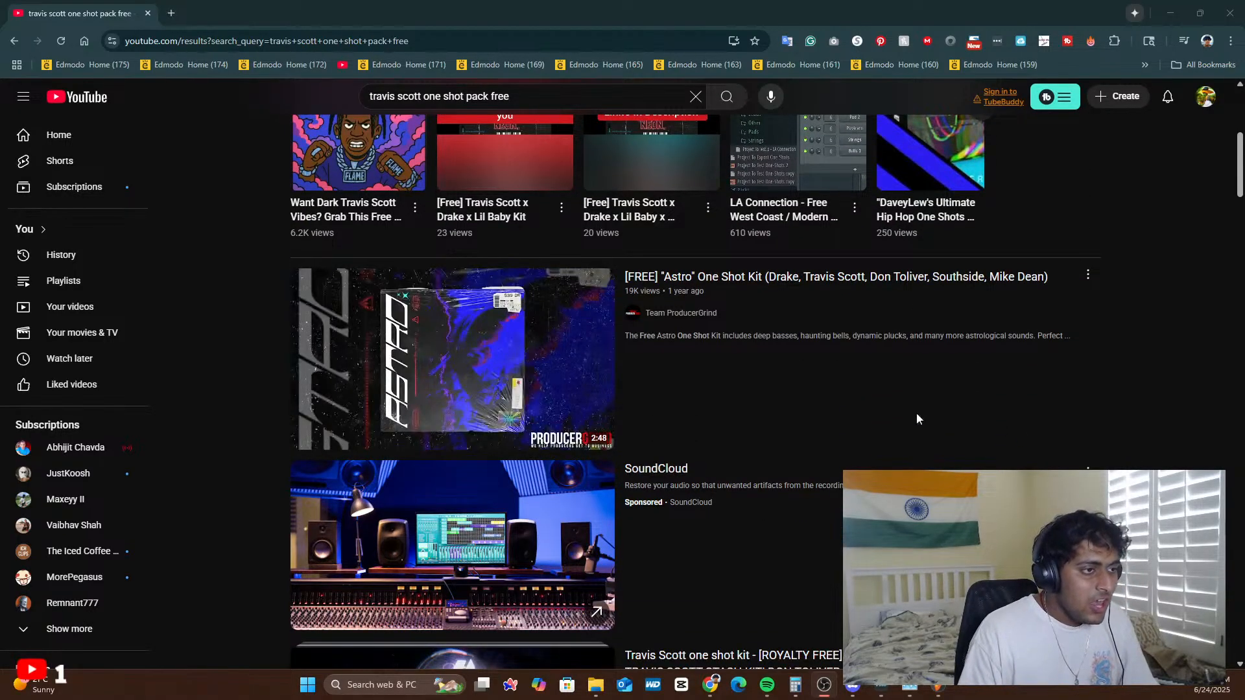
{"action": "left_click", "coordinate": [724, 299]}
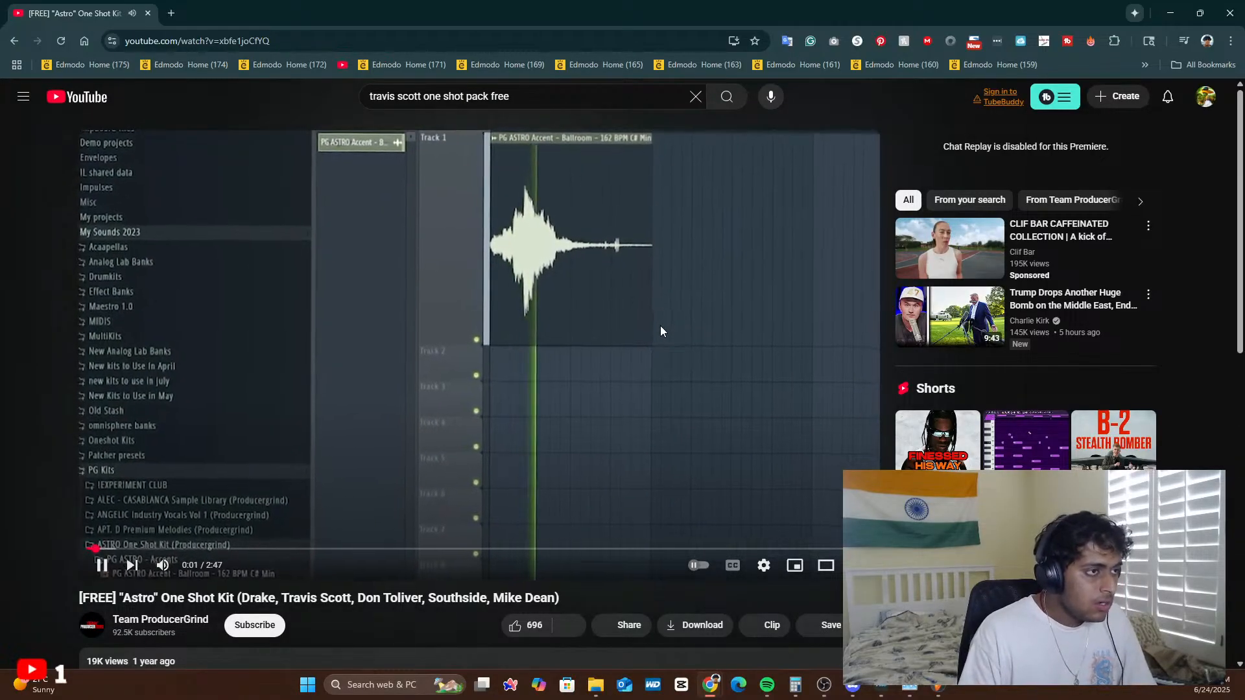
- Skip ahead to preview the kit's sounds, pause the video and follow the ASTRO One Shot Kit download link in its description
{"action": "left_click", "coordinate": [156, 549]}
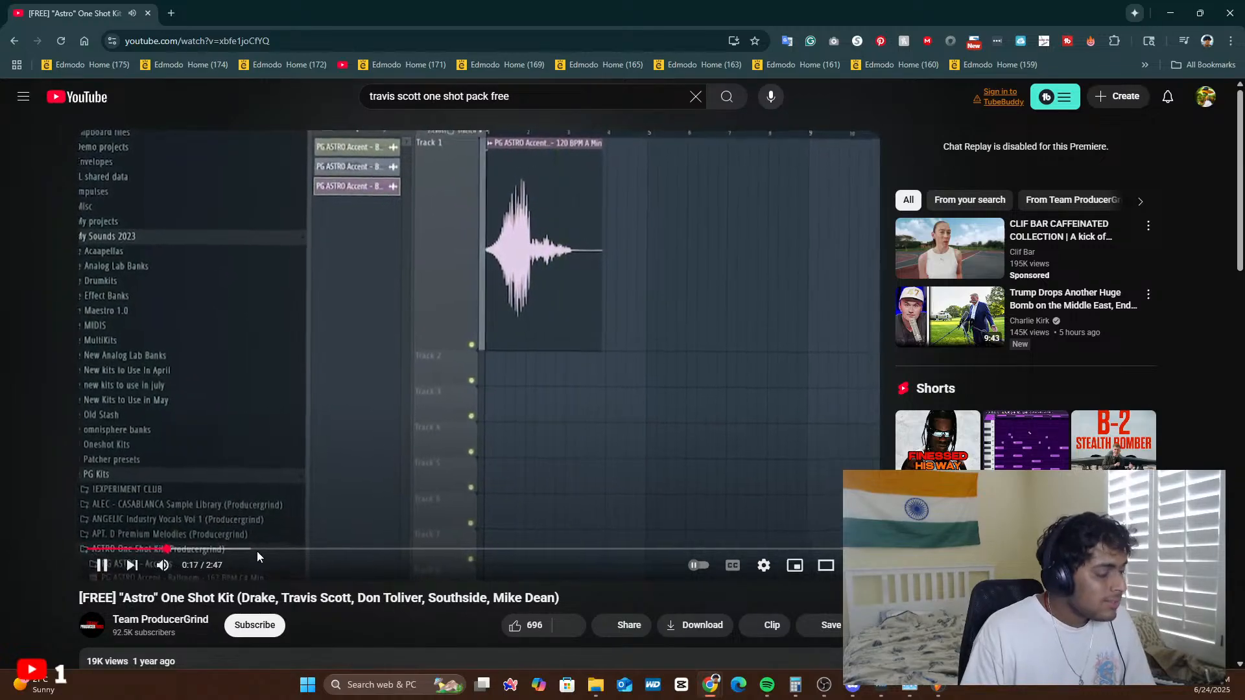
{"action": "left_click", "coordinate": [268, 501]}
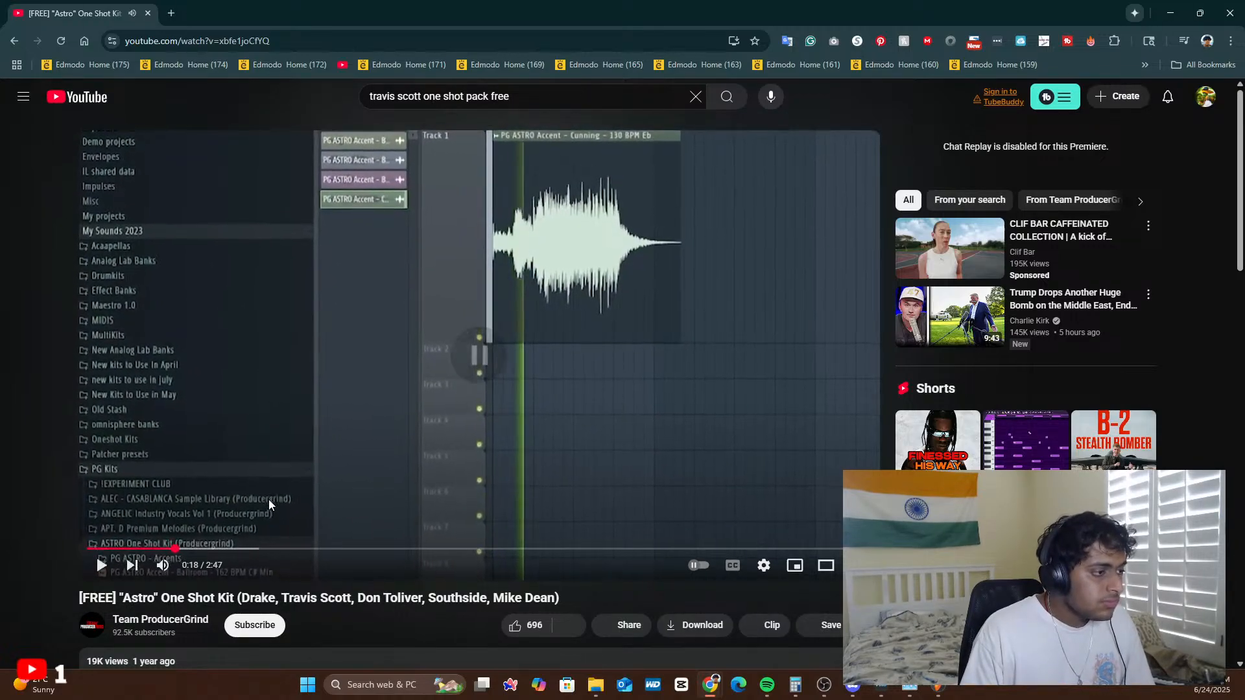
{"action": "scroll", "coordinate": [253, 493], "scroll_direction": "down", "scroll_amount": 5}
{"action": "left_click", "coordinate": [191, 374]}
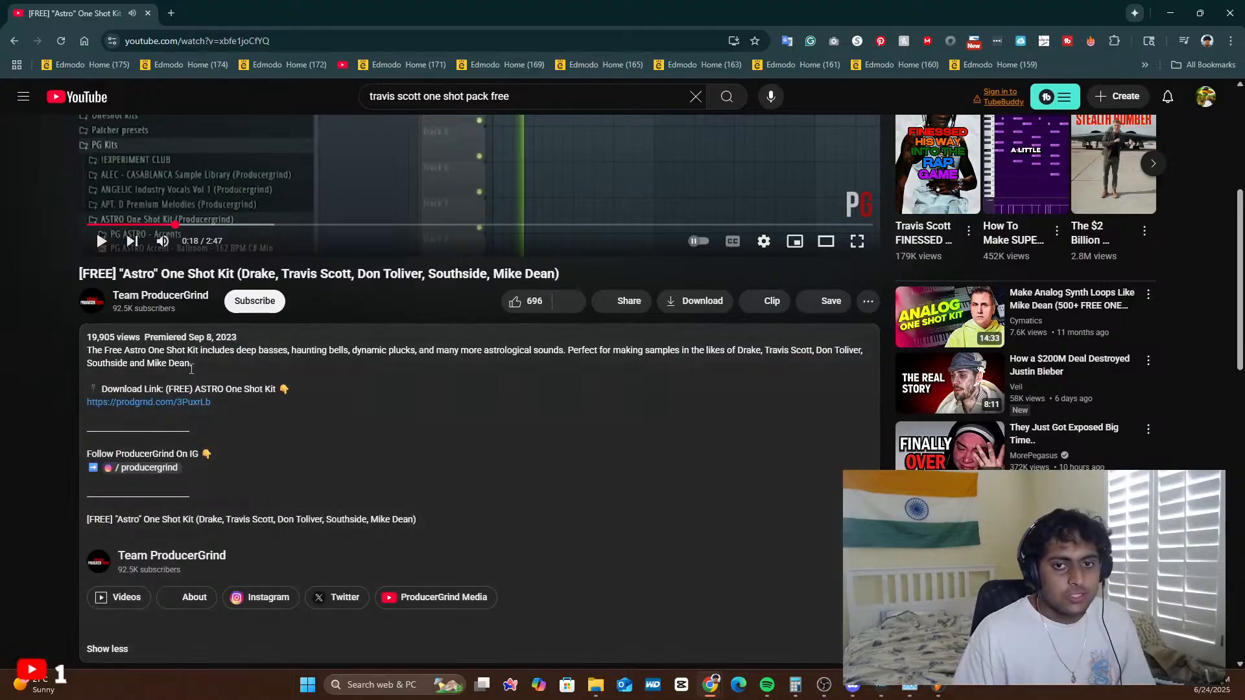
{"action": "left_click", "coordinate": [182, 403]}
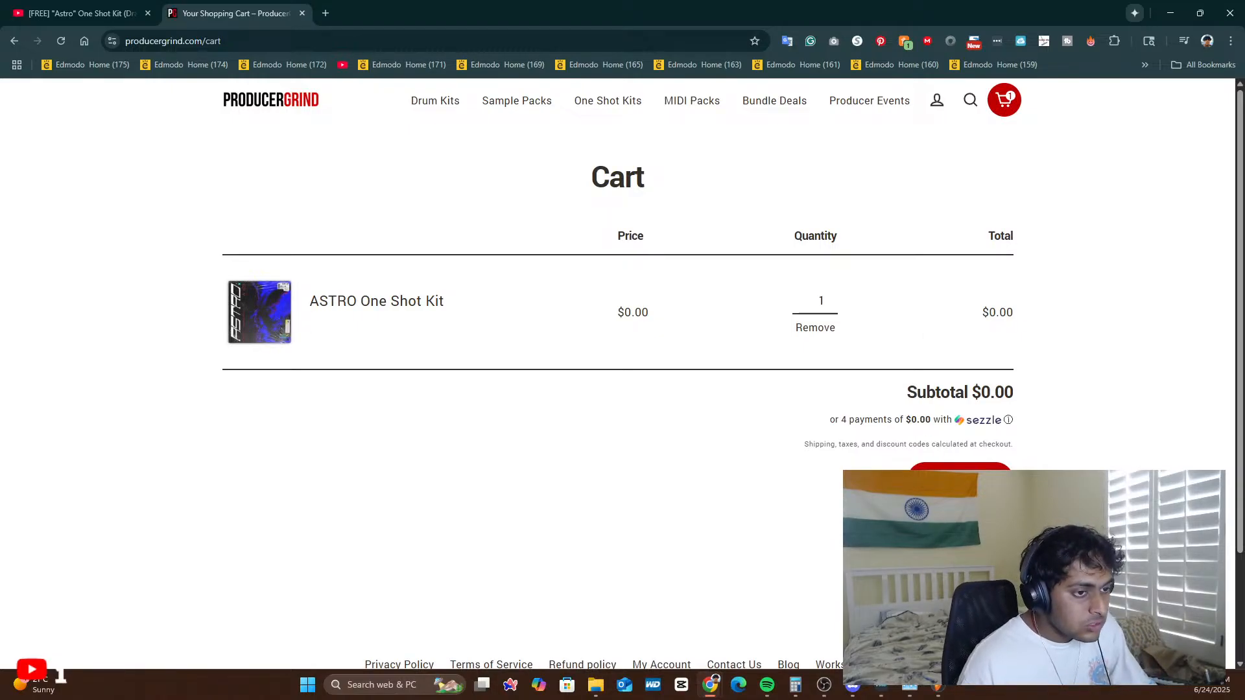
- Check out the cart holding the free ASTRO One Shot Kit, declining the paid upgrade offers to reach the checkout form
{"action": "left_click", "coordinate": [960, 480]}
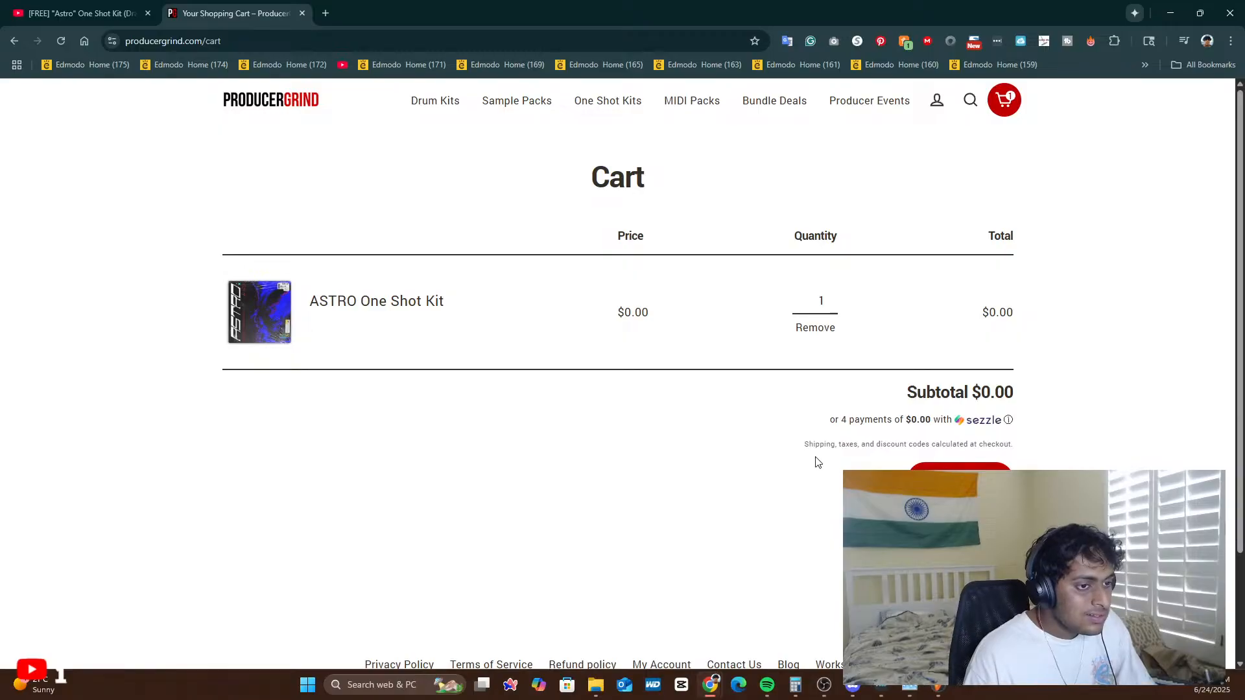
{"action": "scroll", "coordinate": [817, 463], "scroll_direction": "down", "scroll_amount": 2}
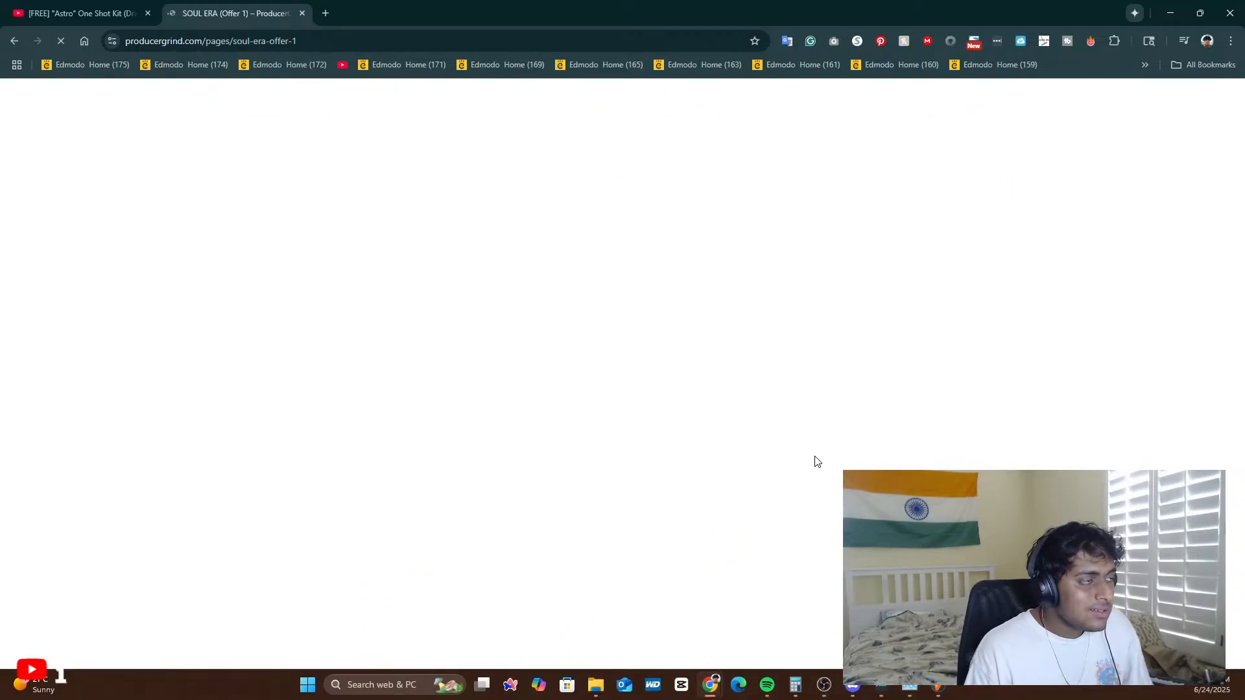
{"action": "scroll", "coordinate": [765, 450], "scroll_direction": "down", "scroll_amount": 4}
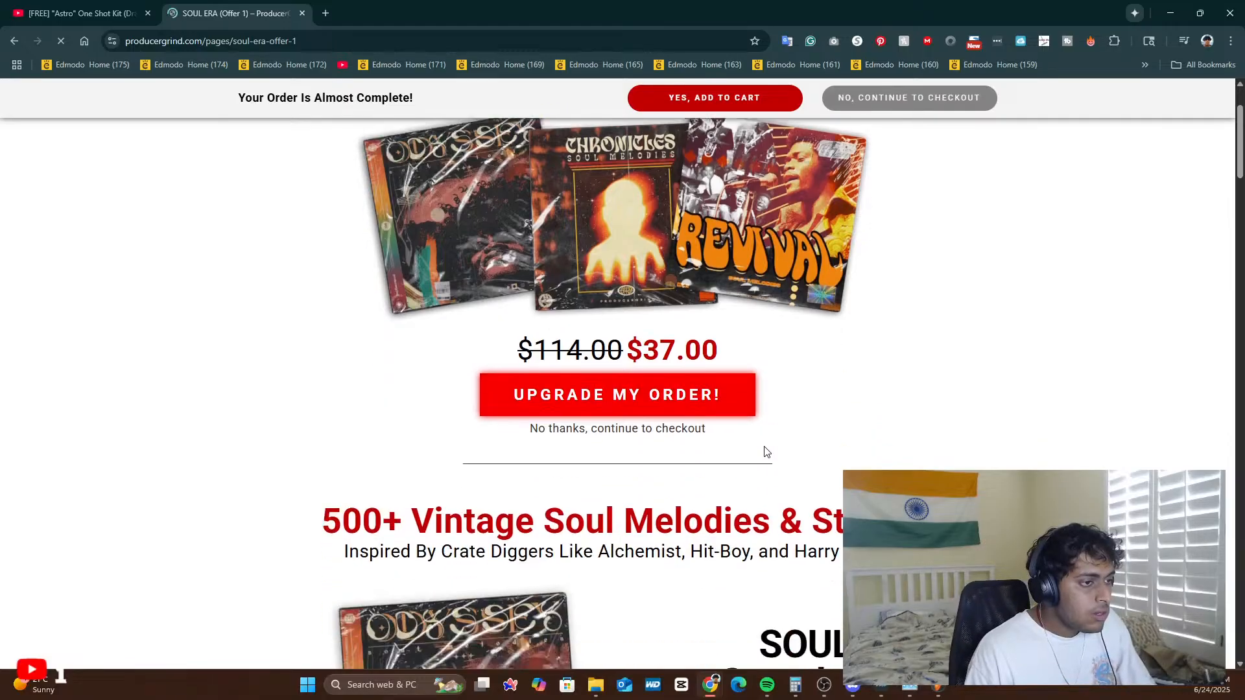
{"action": "scroll", "coordinate": [765, 451], "scroll_direction": "down", "scroll_amount": 20}
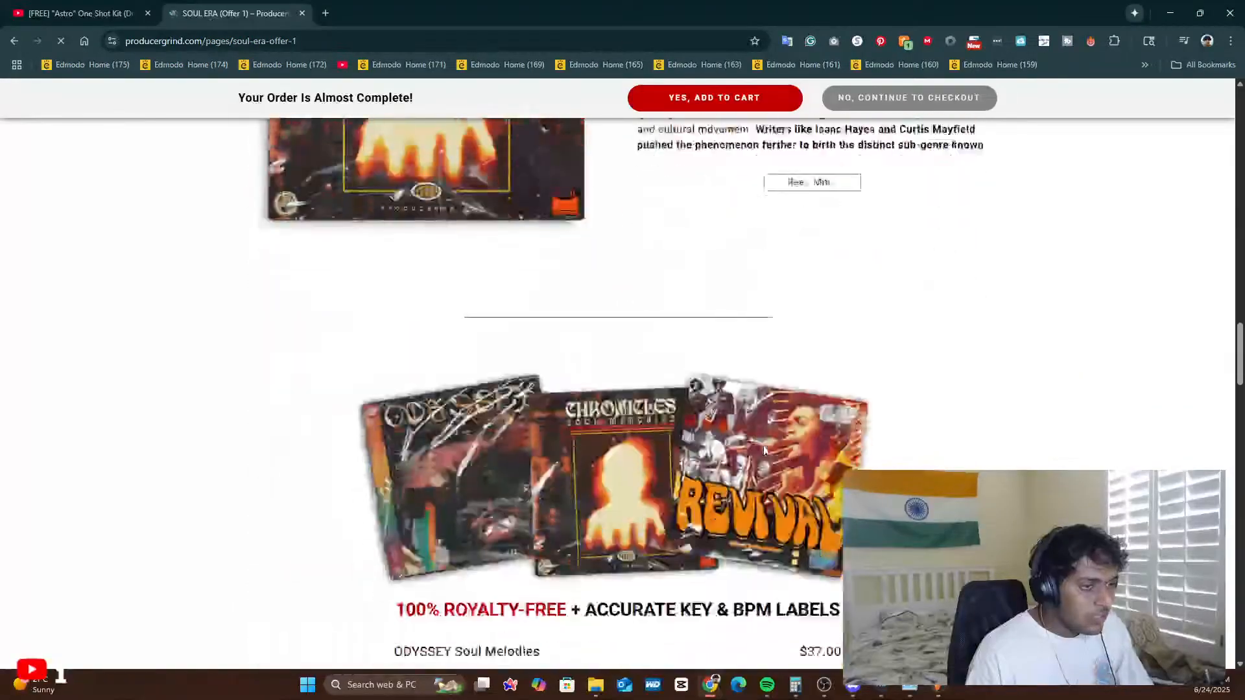
{"action": "scroll", "coordinate": [764, 447], "scroll_direction": "down", "scroll_amount": 8}
{"action": "scroll", "coordinate": [764, 447], "scroll_direction": "up", "scroll_amount": 10}
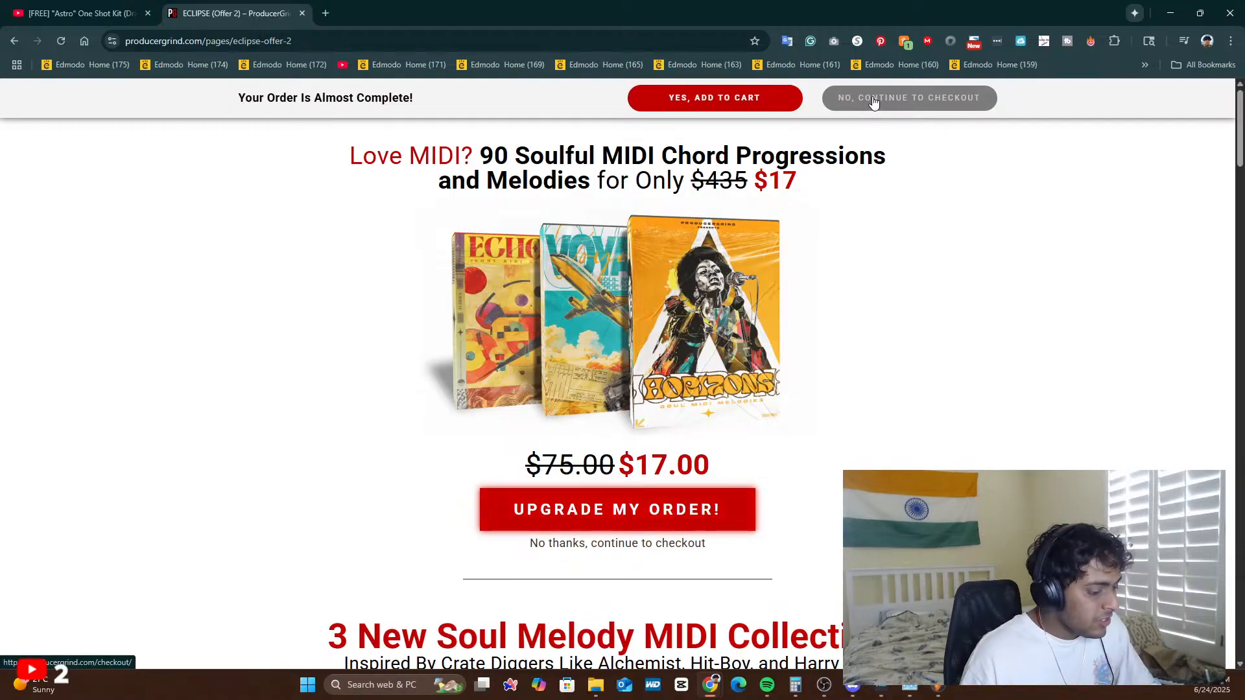
{"action": "left_click", "coordinate": [916, 104]}
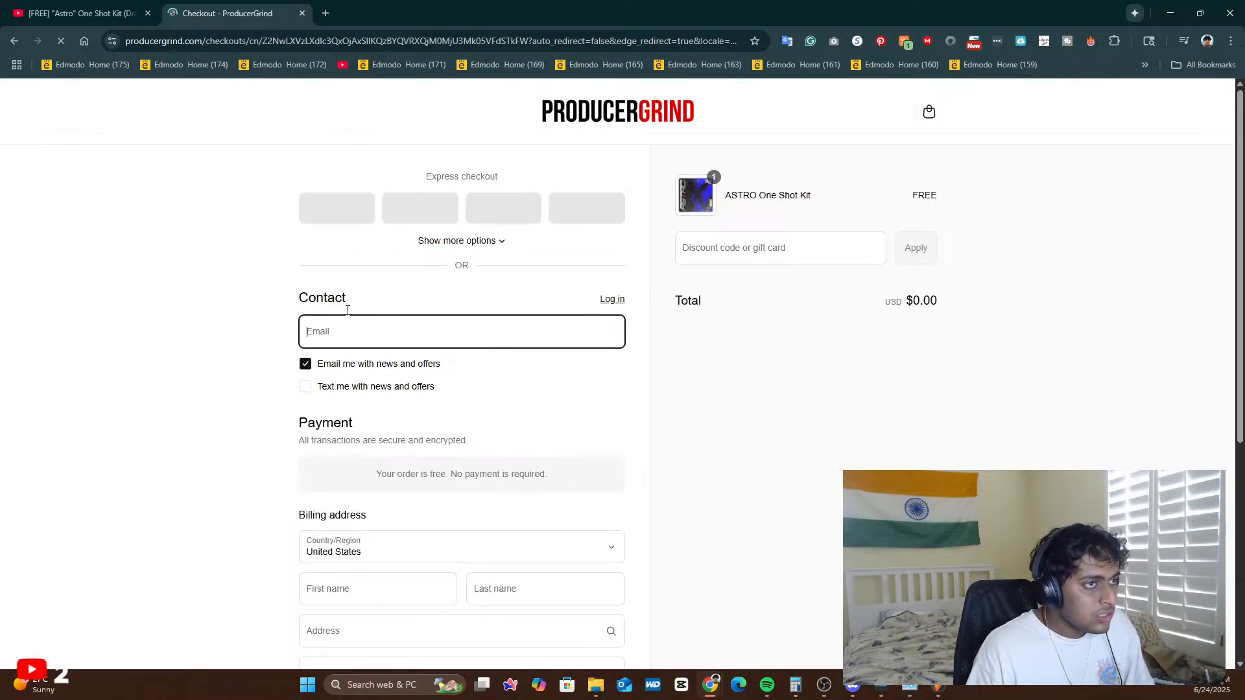
- Move the browser window off this display and back, and minimize it to return to FL Studio
{"action": "left_click_drag", "start_coordinate": [441, 12], "coordinate": [1244, 164]}
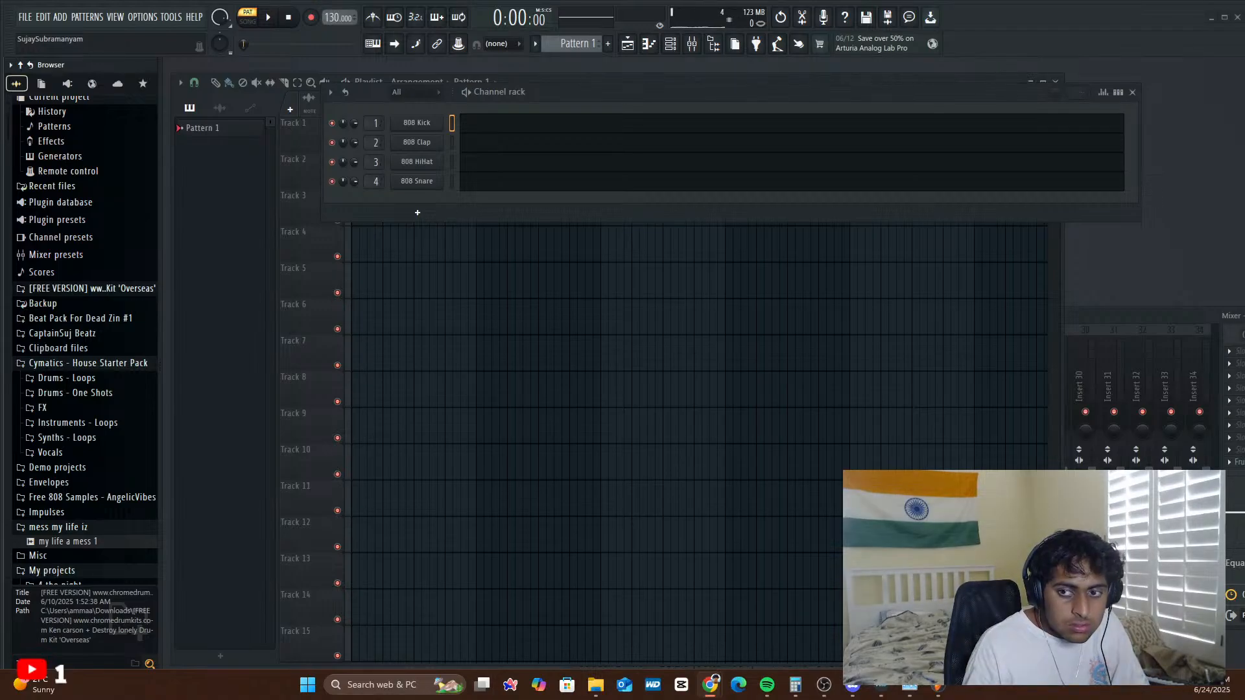
{"action": "left_click_drag", "start_coordinate": [1244, 116], "coordinate": [551, 95]}
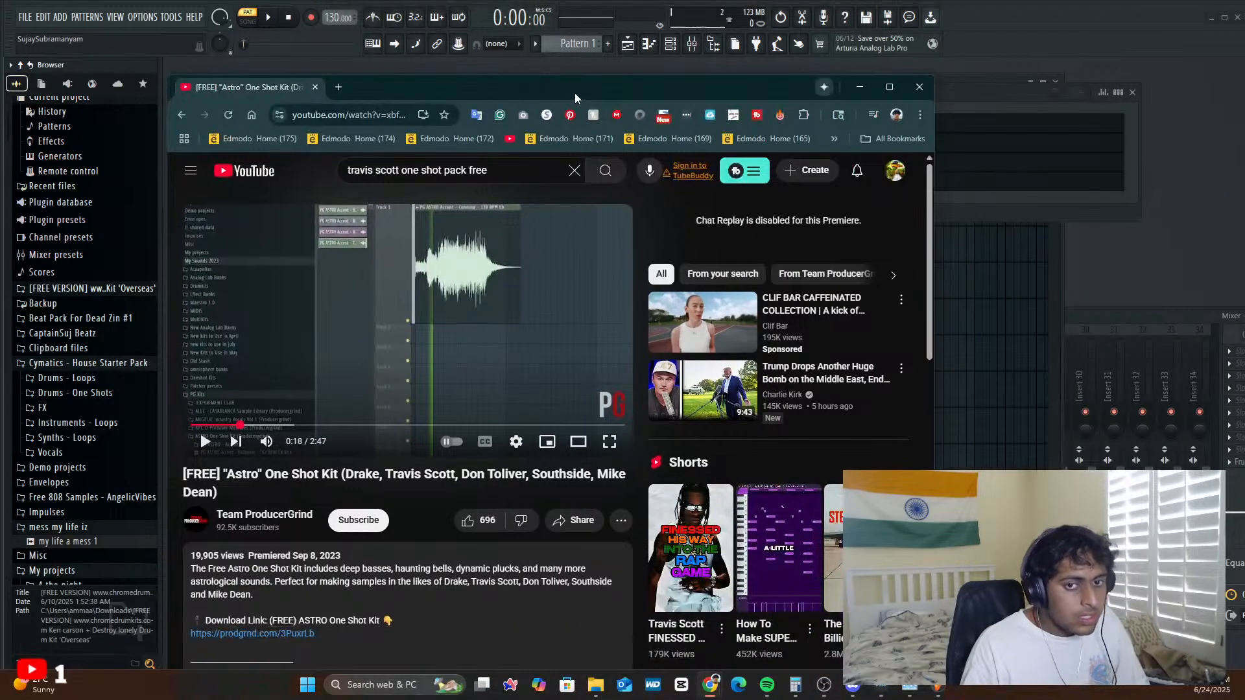
{"action": "left_click", "coordinate": [889, 87]}
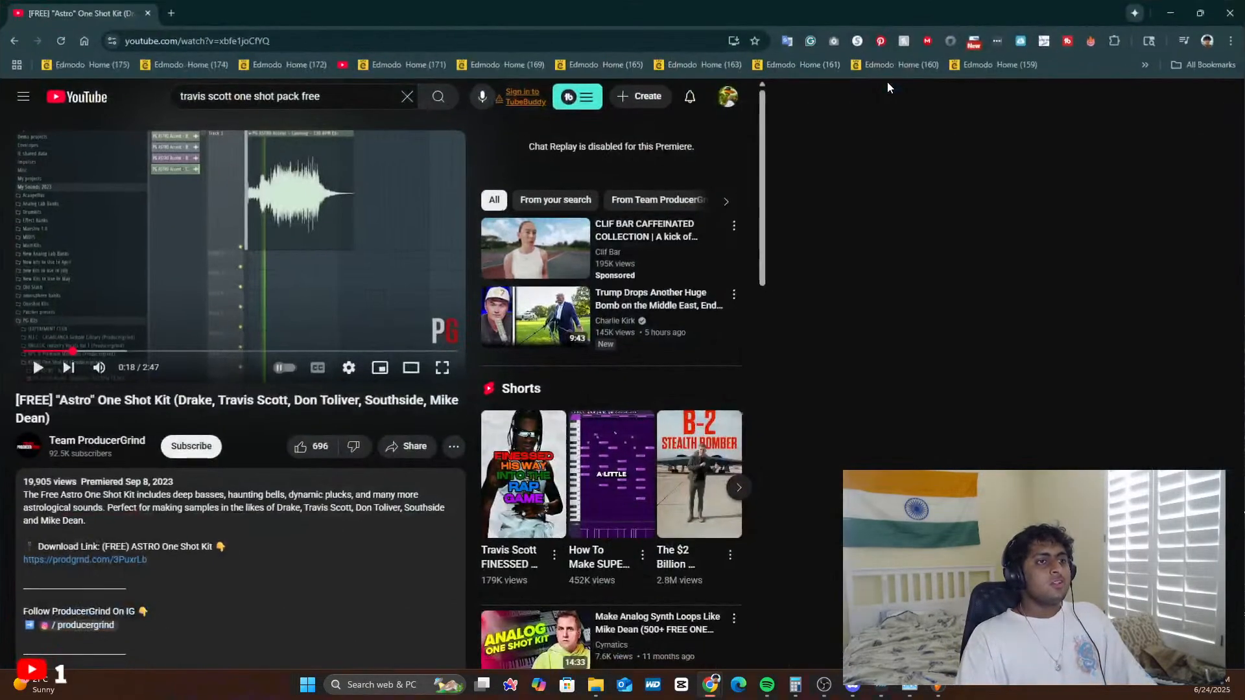
{"action": "left_click", "coordinate": [1173, 13]}
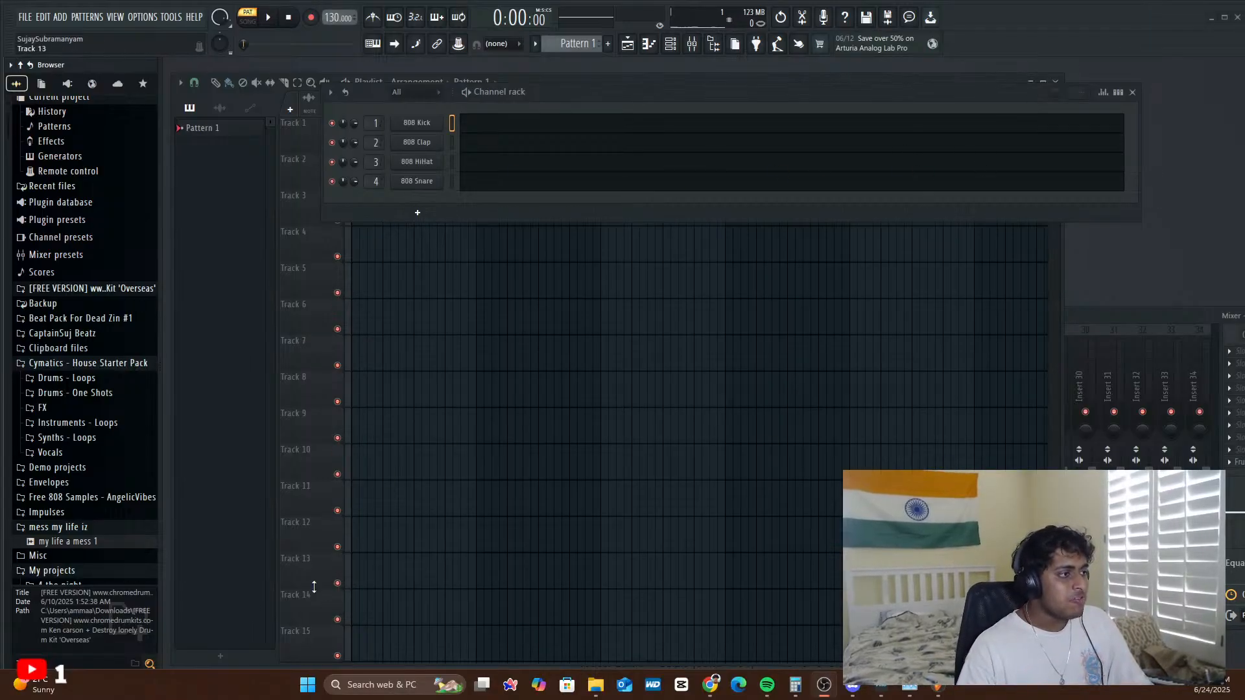
- Find the Scorch generator among all installed plugins and add it as a new channel in the channel rack
{"action": "scroll", "coordinate": [76, 304], "scroll_direction": "up", "scroll_amount": 1}
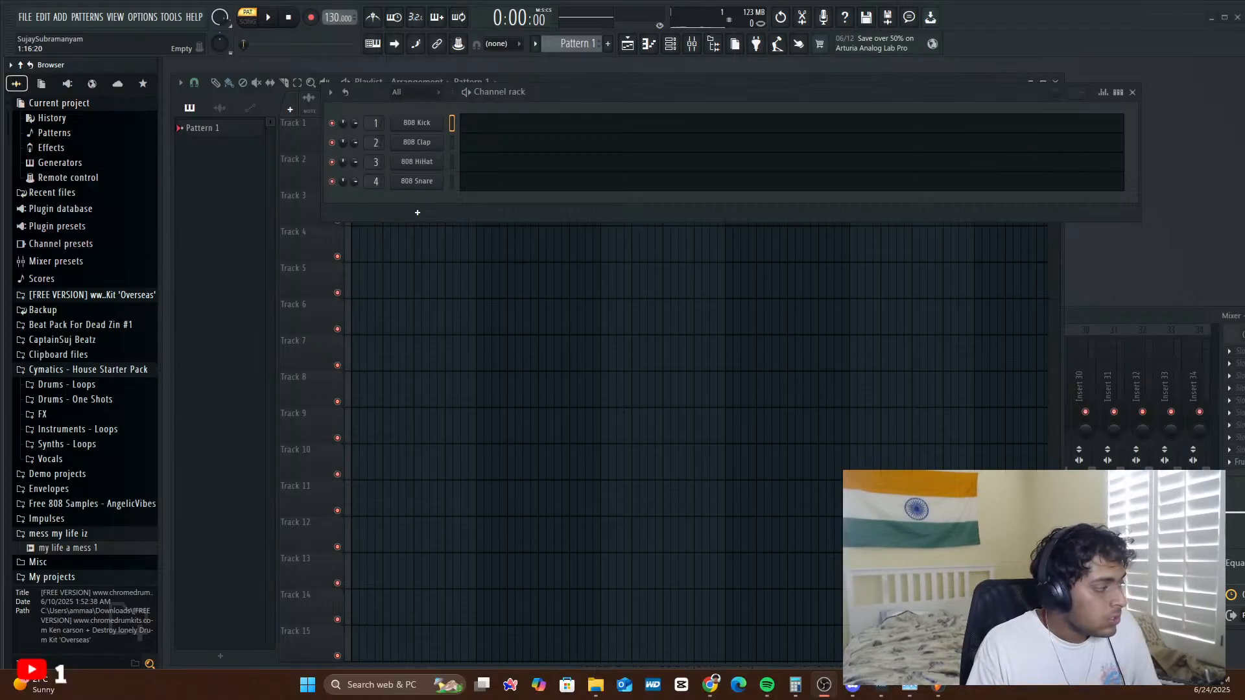
{"action": "left_click", "coordinate": [430, 213]}
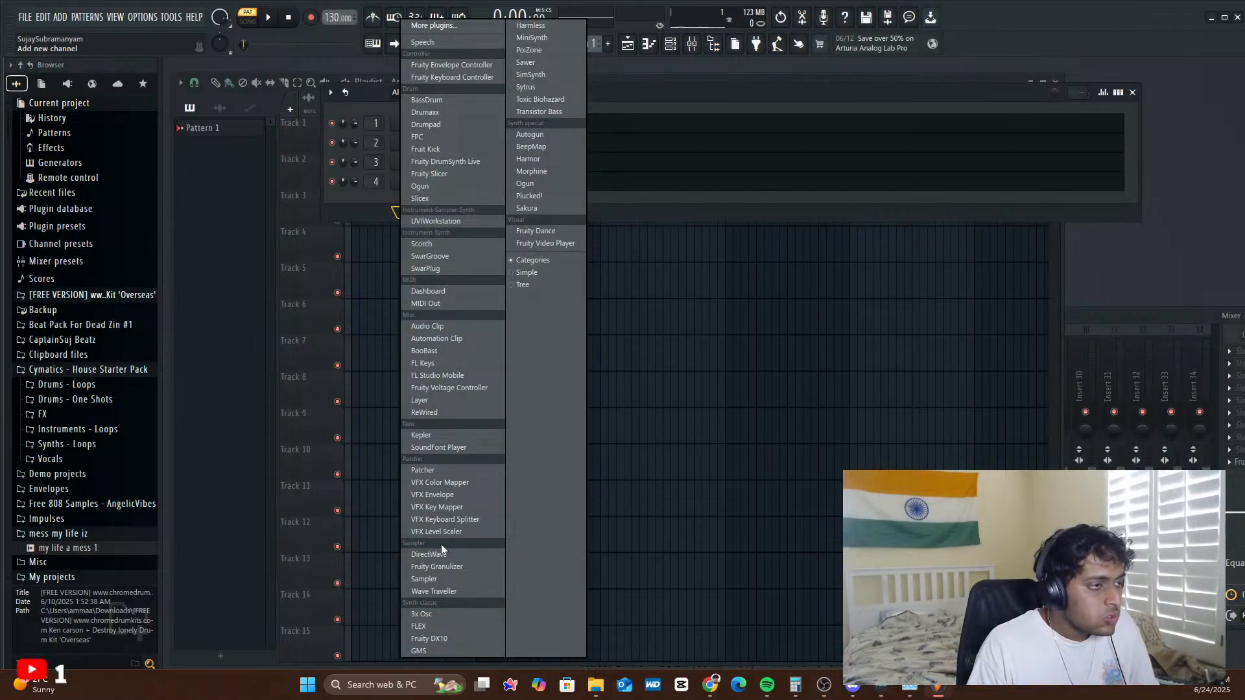
{"action": "left_click", "coordinate": [449, 28]}
{"action": "left_click", "coordinate": [635, 640]}
{"action": "type", "text": "scorch"}
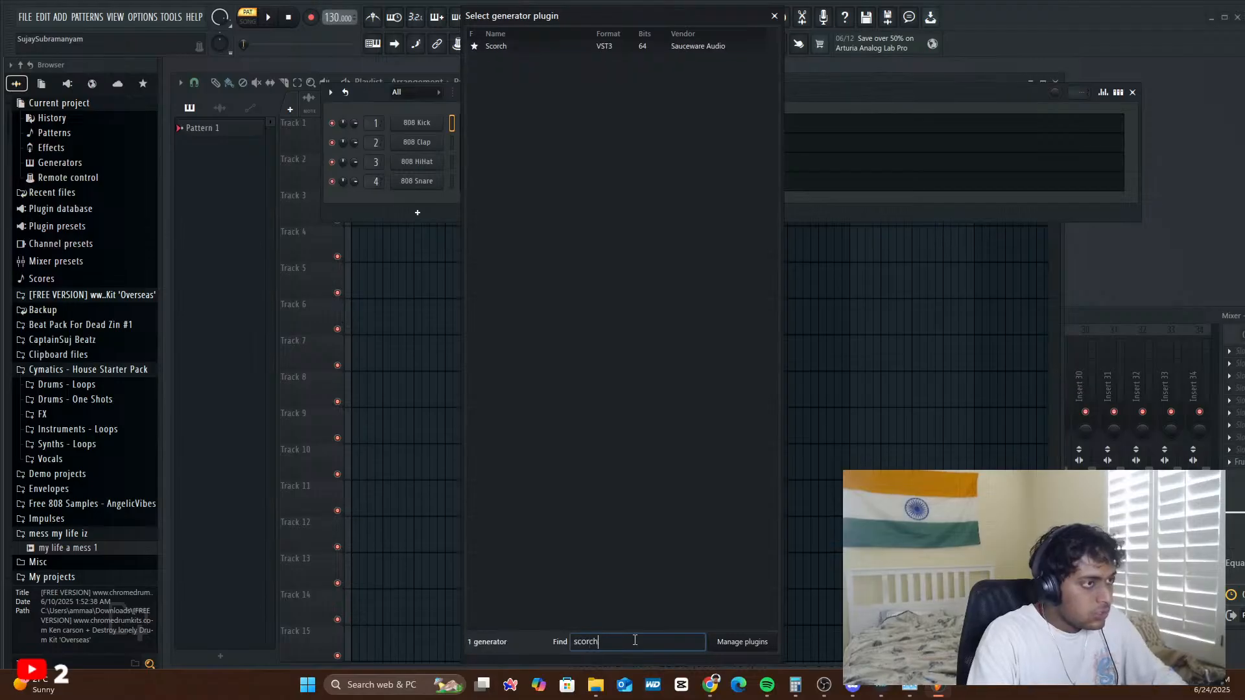
{"action": "left_click", "coordinate": [632, 47]}
{"action": "double_click", "coordinate": [633, 47]}
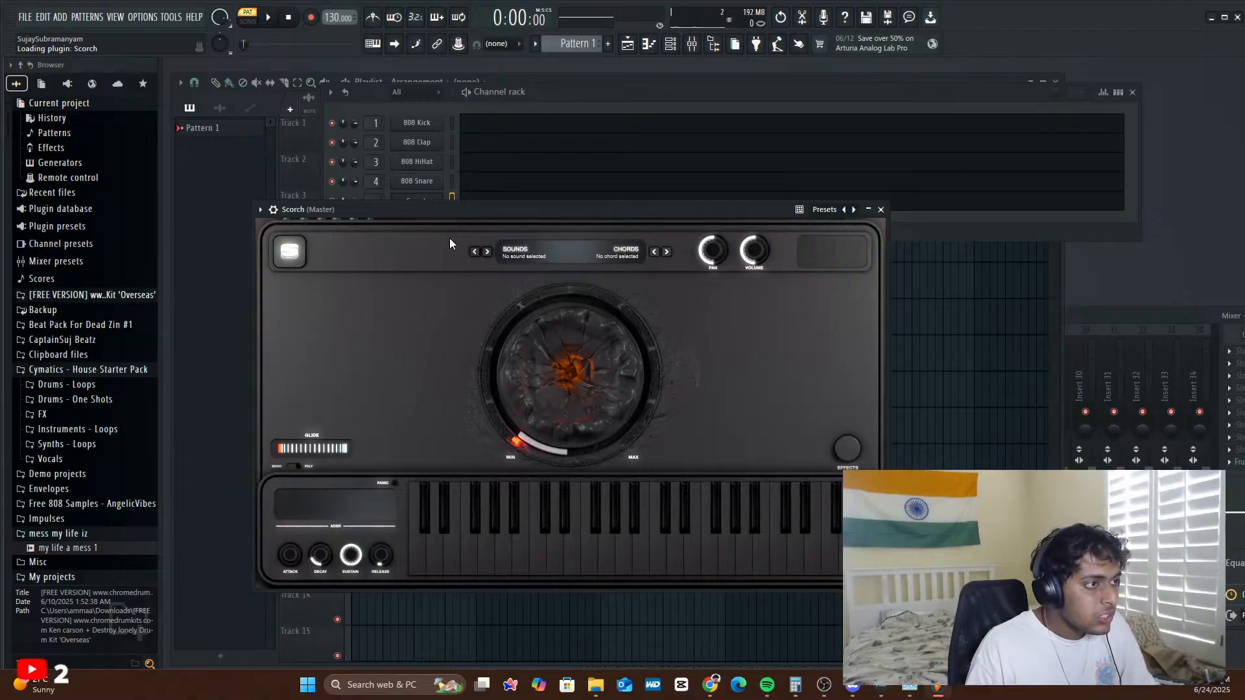
- Browse Scorch's sound list, load the Synth Pads - Galactica sound, and set its center dial to about 1.7
{"action": "left_click", "coordinate": [632, 246]}
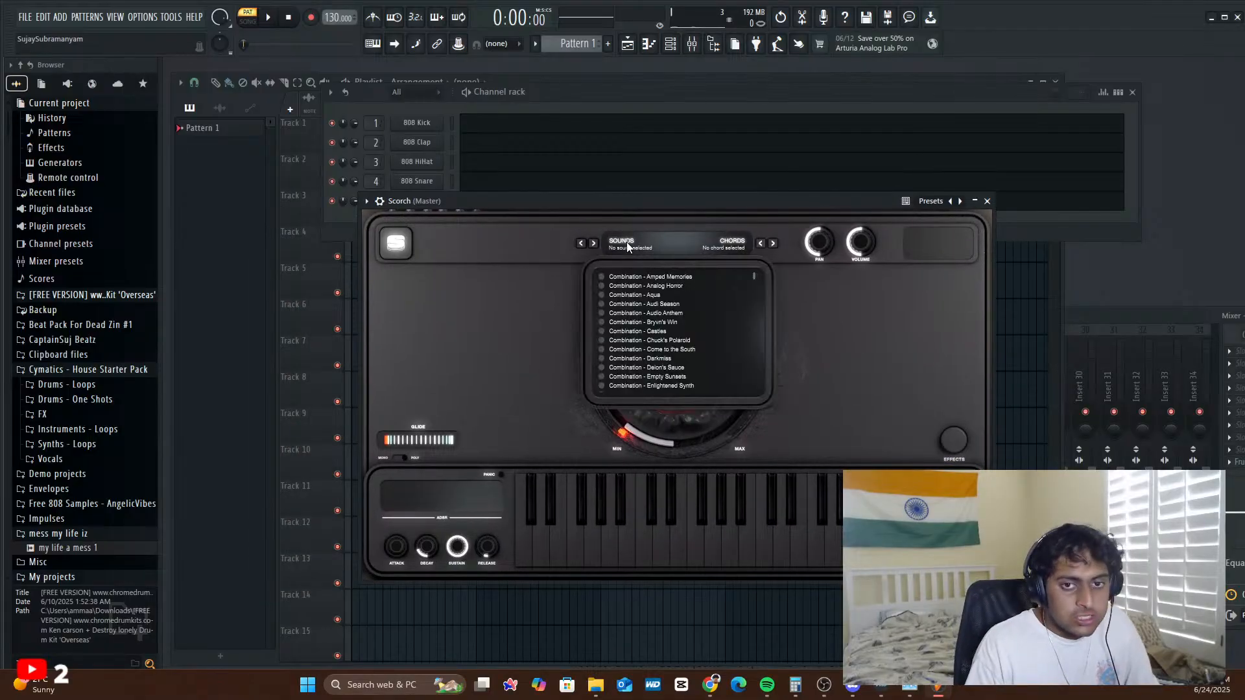
{"action": "scroll", "coordinate": [664, 312], "scroll_direction": "down", "scroll_amount": 3}
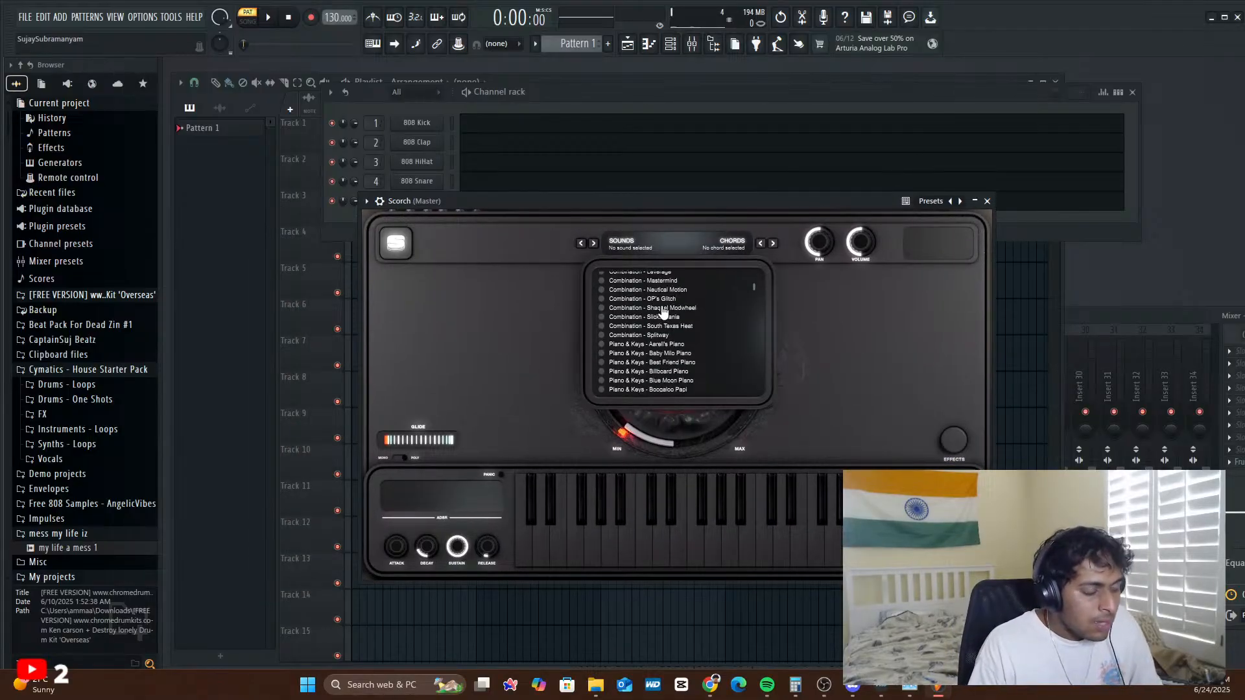
{"action": "scroll", "coordinate": [663, 312], "scroll_direction": "up", "scroll_amount": 5}
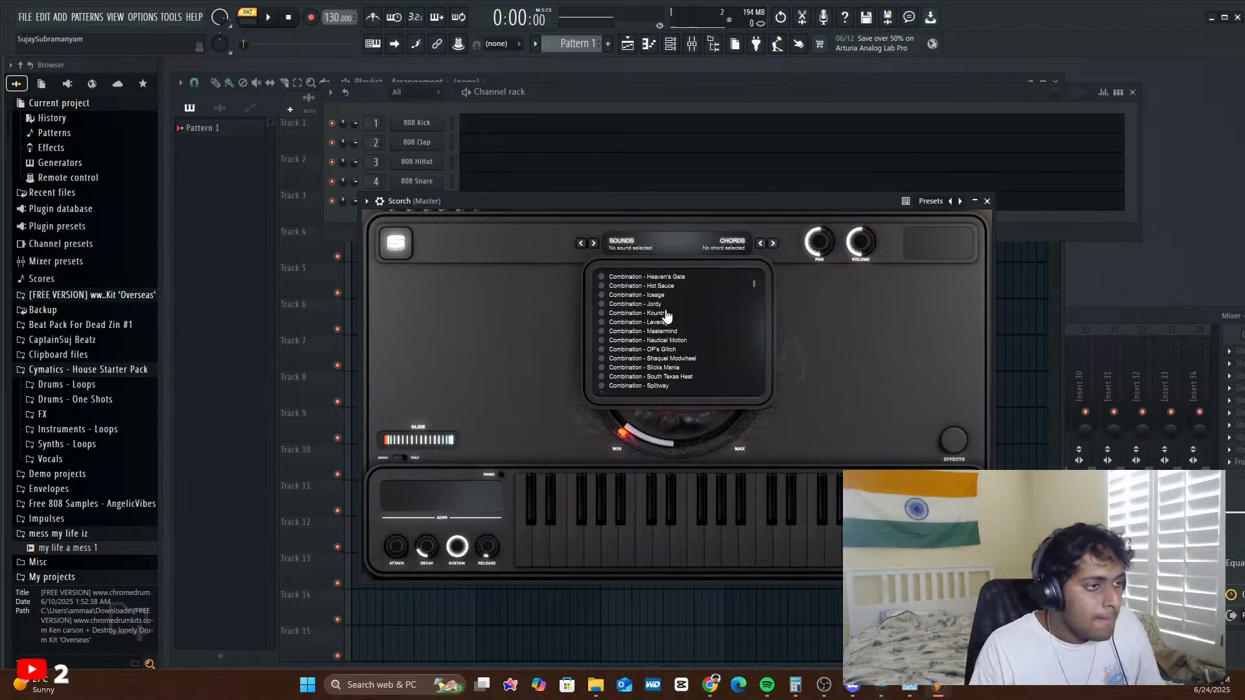
{"action": "scroll", "coordinate": [681, 350], "scroll_direction": "down", "scroll_amount": 3}
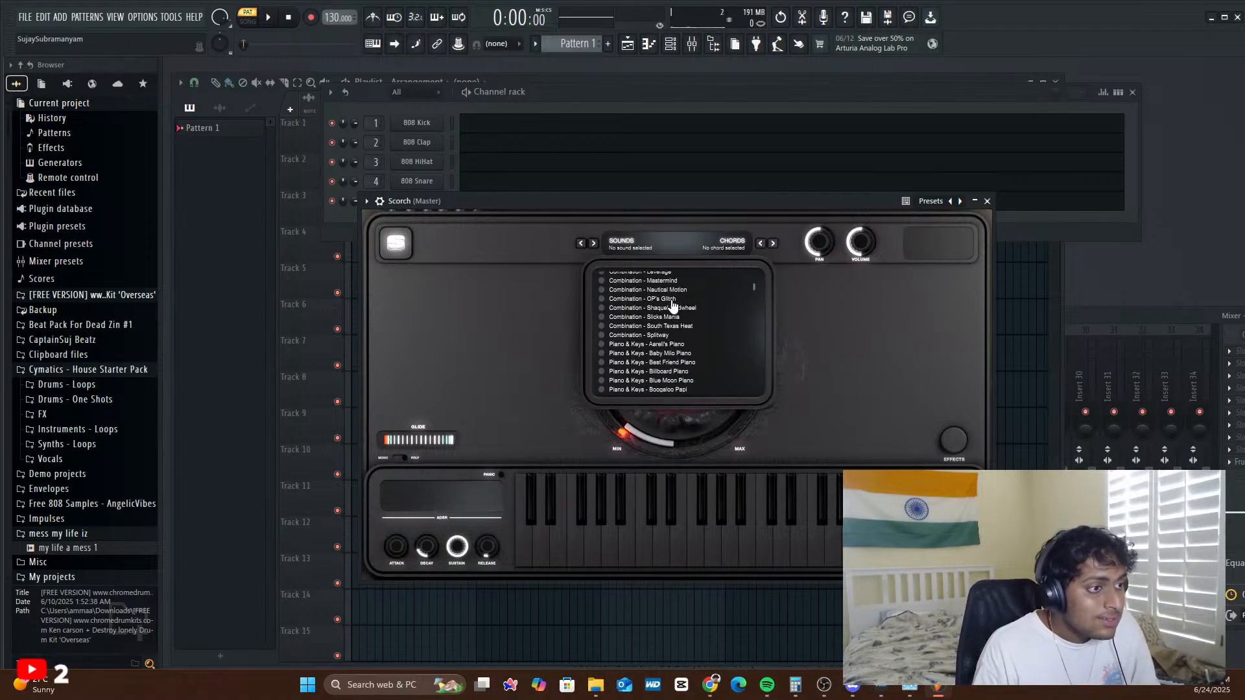
{"action": "scroll", "coordinate": [678, 363], "scroll_direction": "down", "scroll_amount": 2}
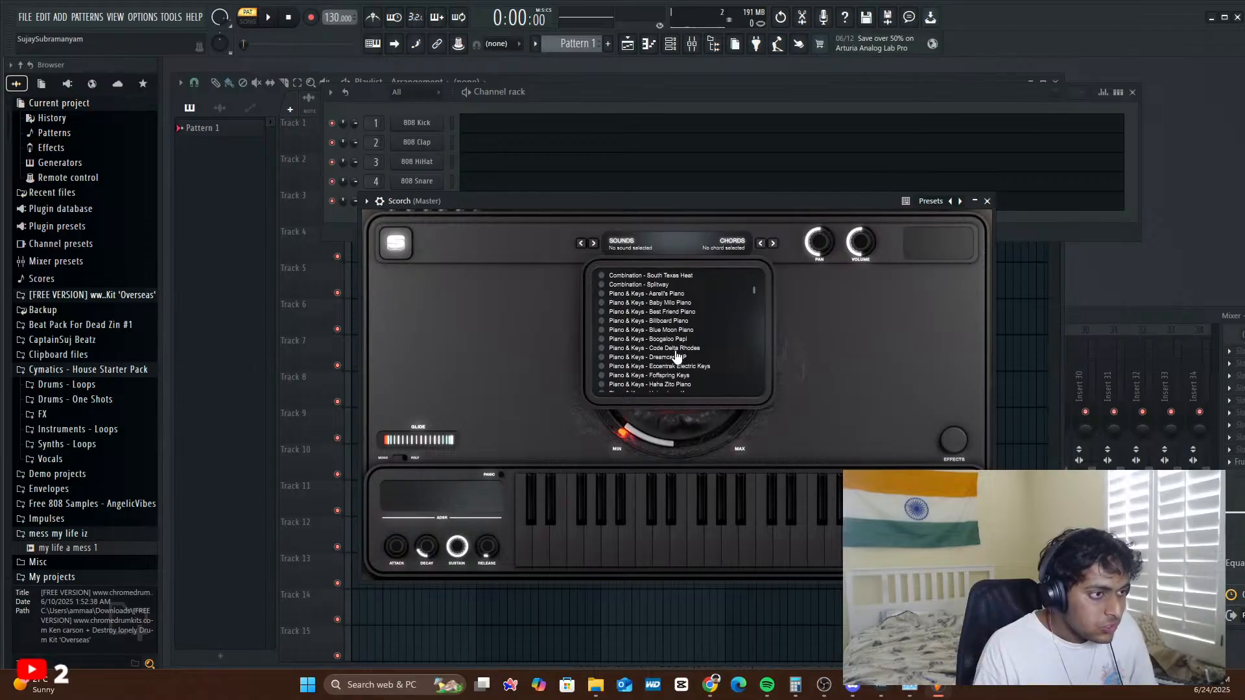
{"action": "scroll", "coordinate": [677, 363], "scroll_direction": "down", "scroll_amount": 10}
{"action": "scroll", "coordinate": [676, 367], "scroll_direction": "down", "scroll_amount": 7}
{"action": "scroll", "coordinate": [677, 367], "scroll_direction": "up", "scroll_amount": 7}
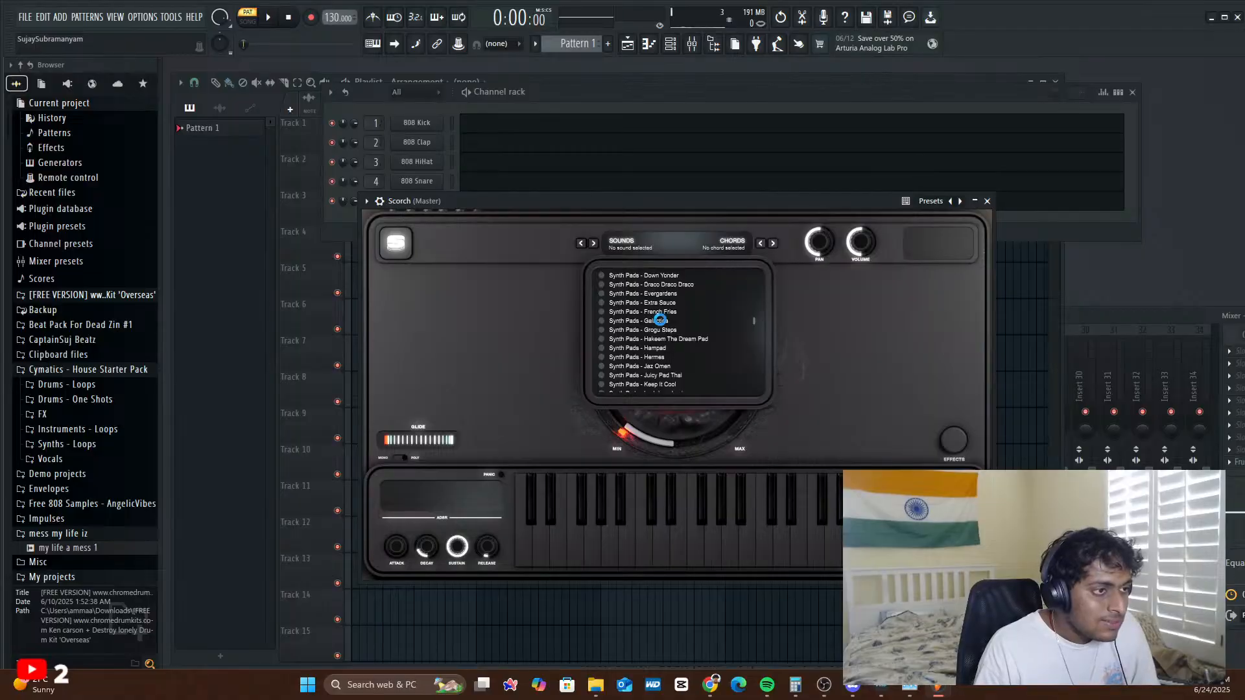
{"action": "left_click", "coordinate": [662, 322]}
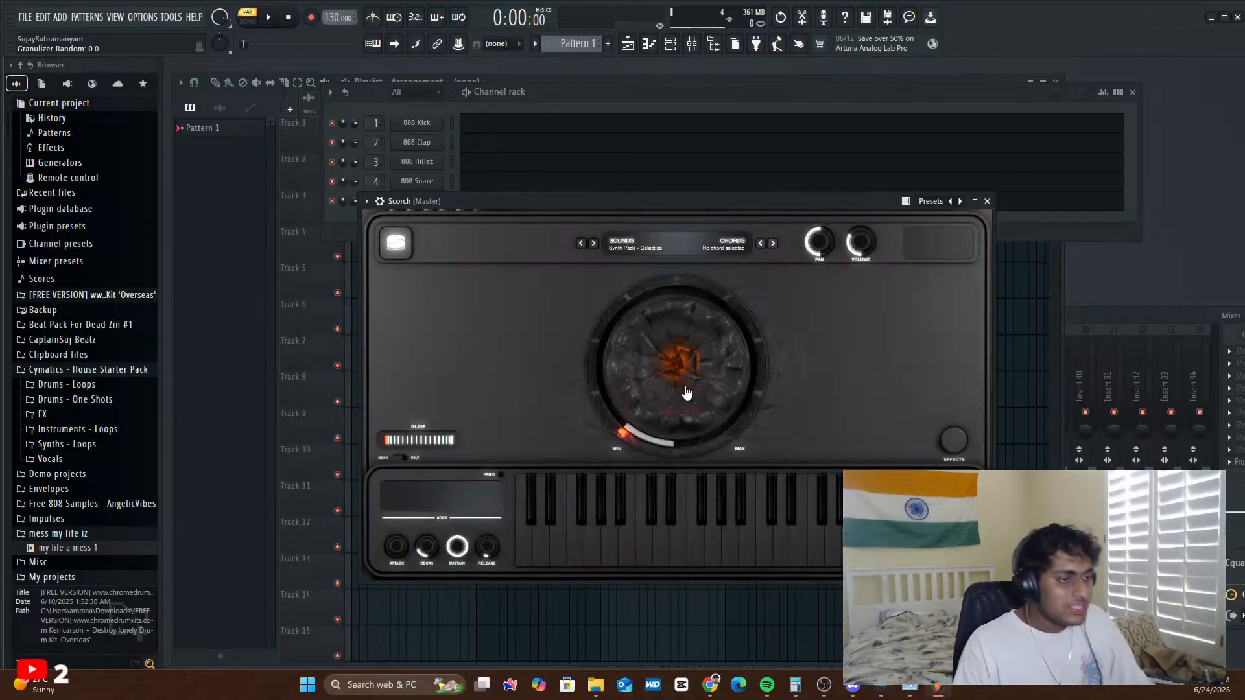
{"action": "left_click_drag", "start_coordinate": [668, 361], "coordinate": [679, 378]}
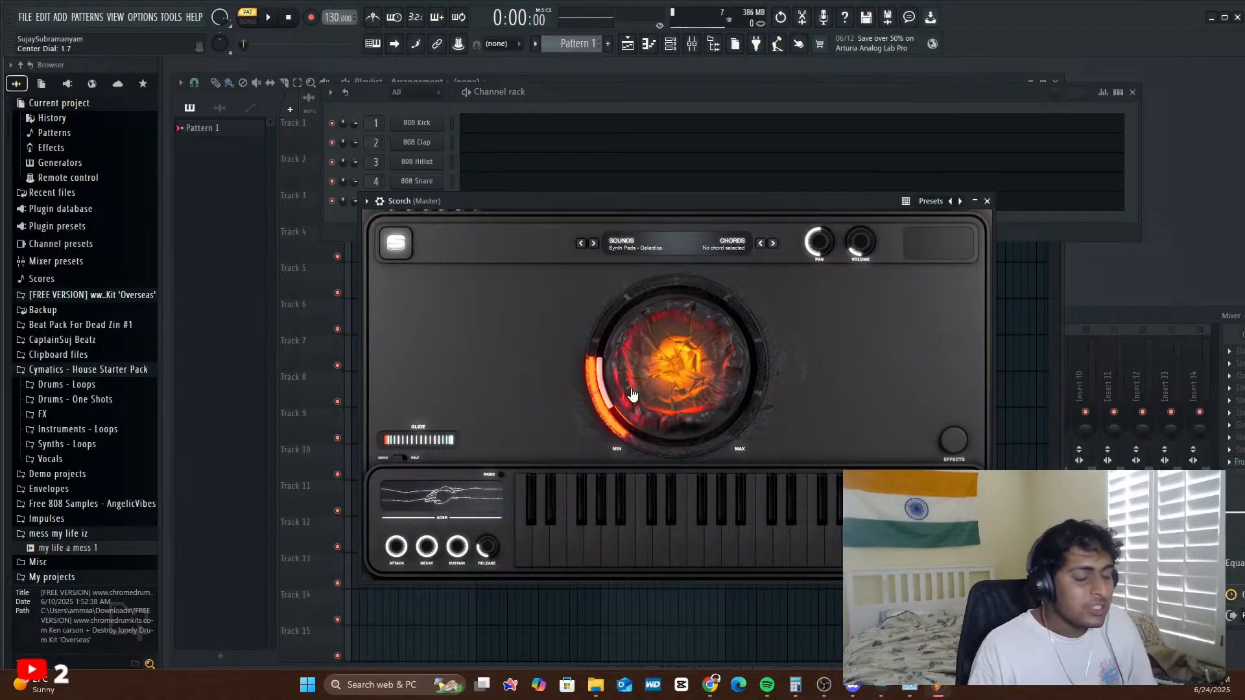
- Open Scorch's piano roll, draw a G5 note at the start of bar 1, and play it back
{"action": "left_click", "coordinate": [650, 46]}
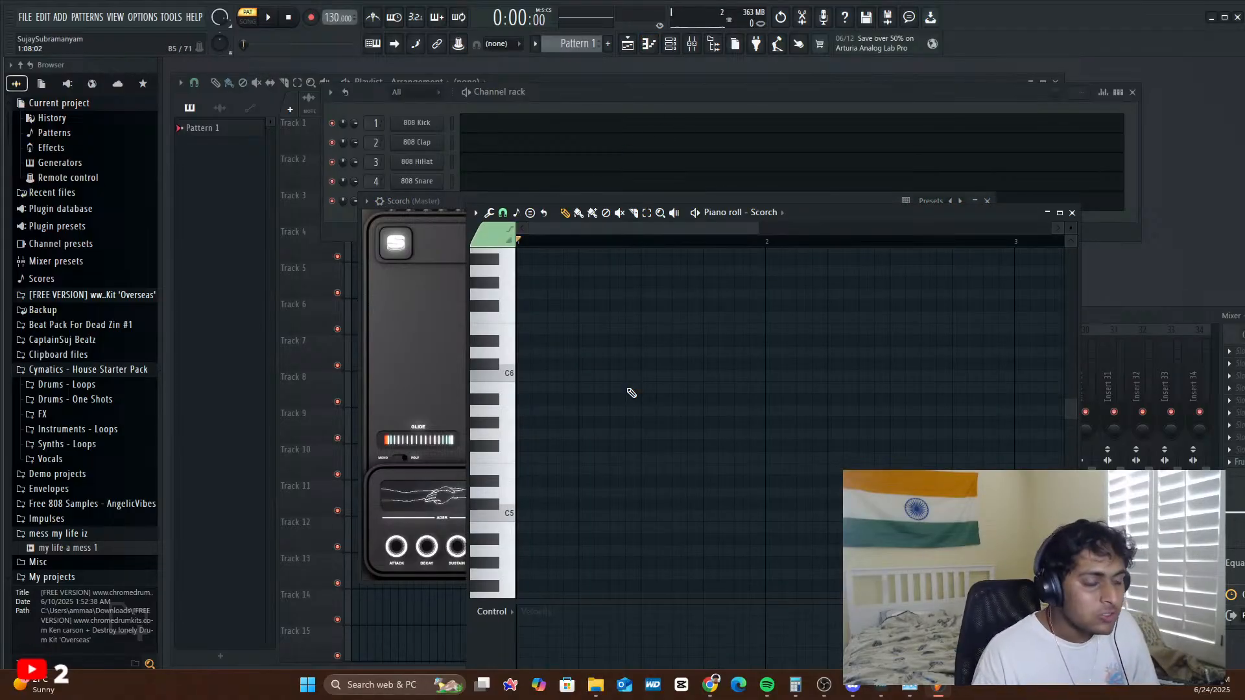
{"action": "left_click_drag", "start_coordinate": [548, 432], "coordinate": [641, 436]}
{"action": "left_click", "coordinate": [528, 424]}
{"action": "key", "text": "space"}
{"action": "key", "text": "space"}
- Lengthen the G5 note to fill the whole first bar, playing the pattern to check it
{"action": "left_click_drag", "start_coordinate": [641, 434], "coordinate": [702, 436]}
{"action": "key", "text": "space"}
{"action": "key", "text": "space"}
{"action": "key", "text": "space"}
{"action": "left_click_drag", "start_coordinate": [703, 431], "coordinate": [765, 432]}
{"action": "key", "text": "space"}
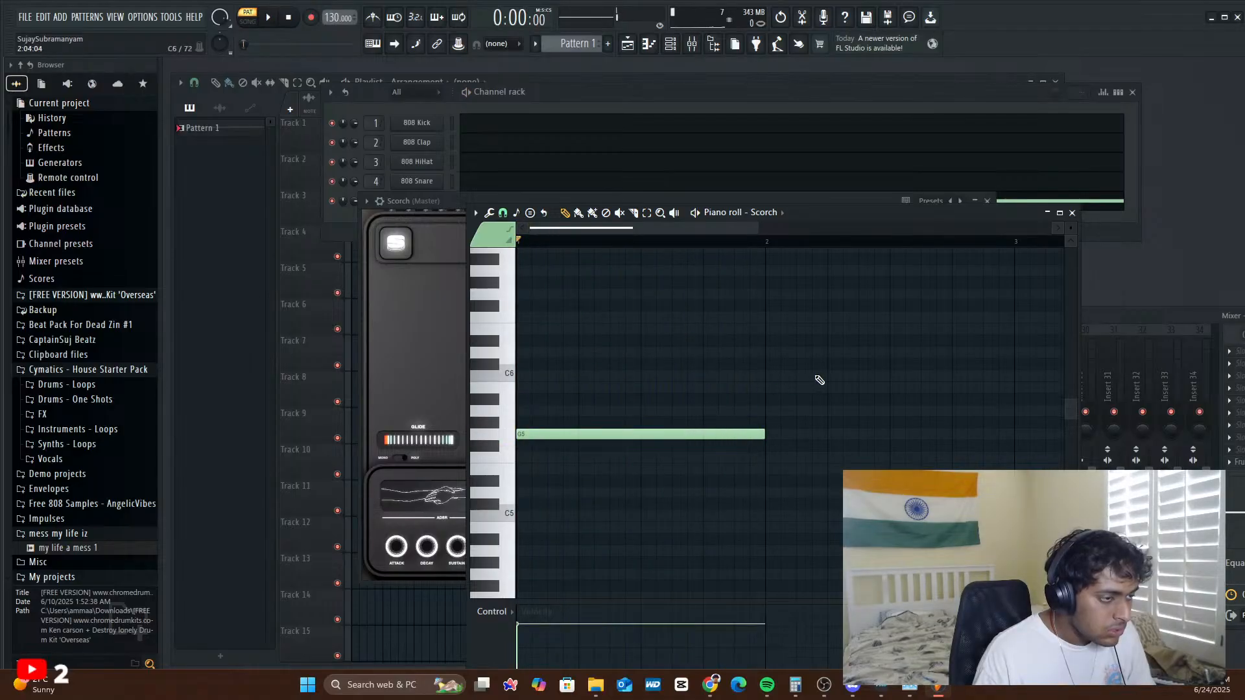
{"action": "key", "text": "space"}
{"action": "key", "text": "space"}
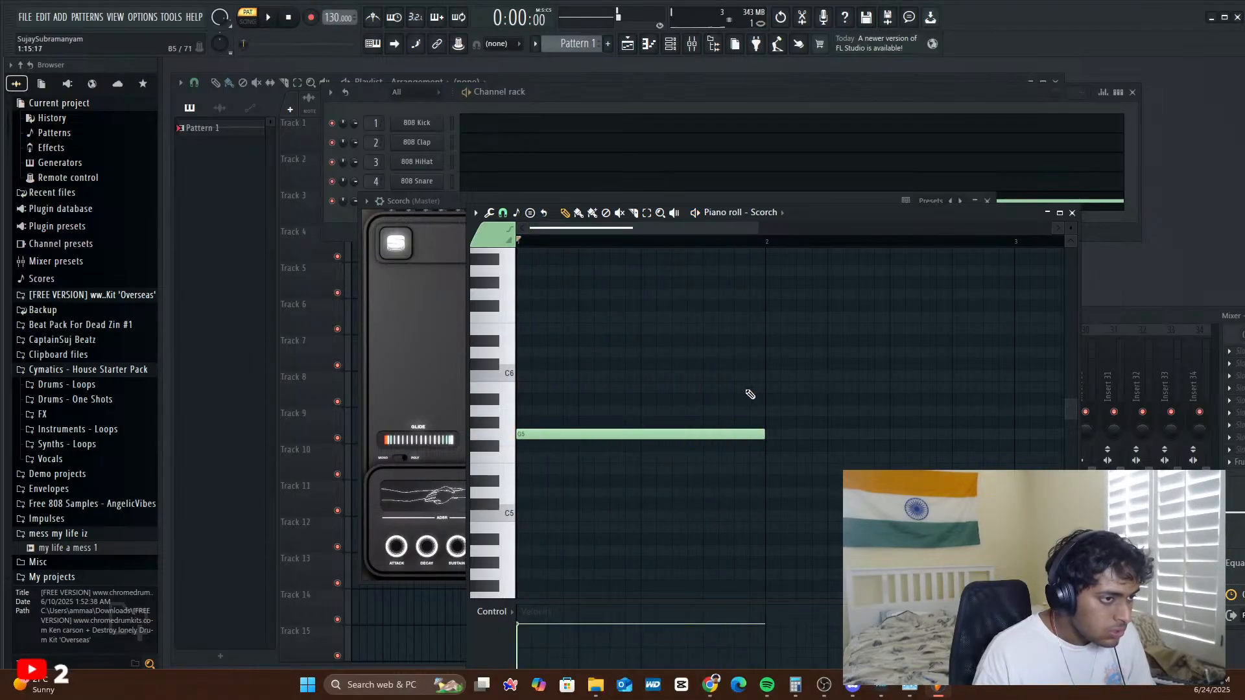
- Add a one-bar G#5 note at the start of bar 2 in the Scorch pattern
{"action": "left_click_drag", "start_coordinate": [769, 398], "coordinate": [773, 422]}
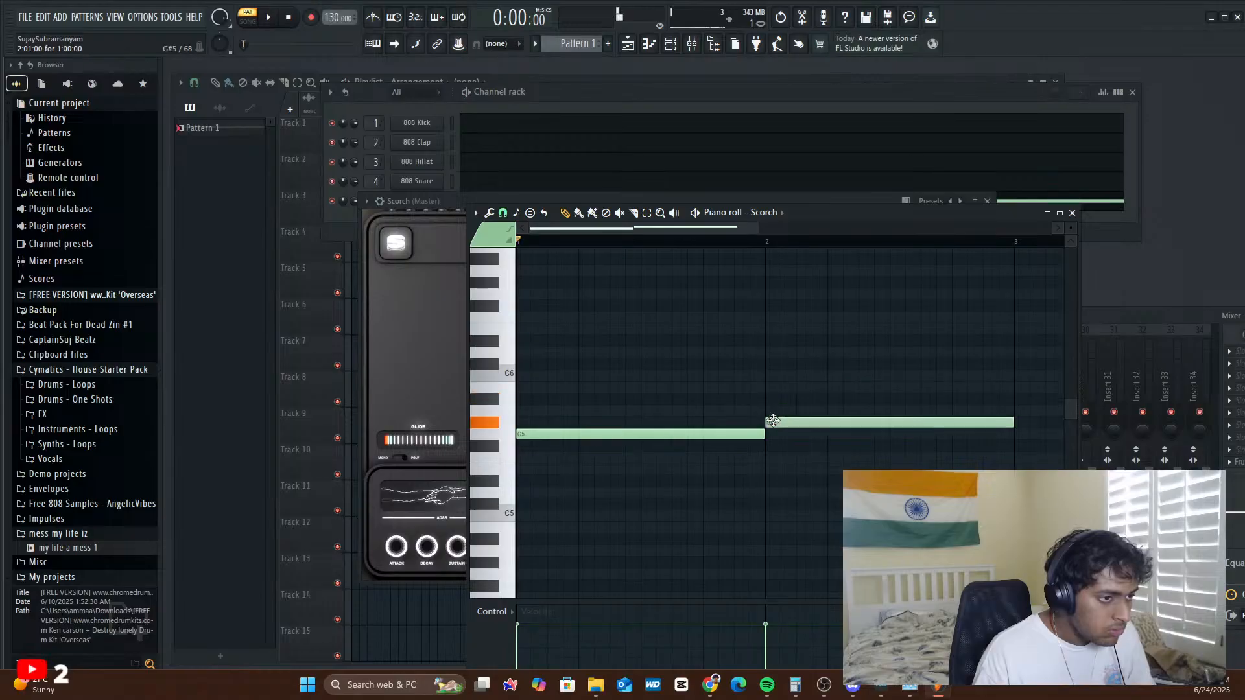
{"action": "left_click_drag", "start_coordinate": [717, 232], "coordinate": [896, 233]}
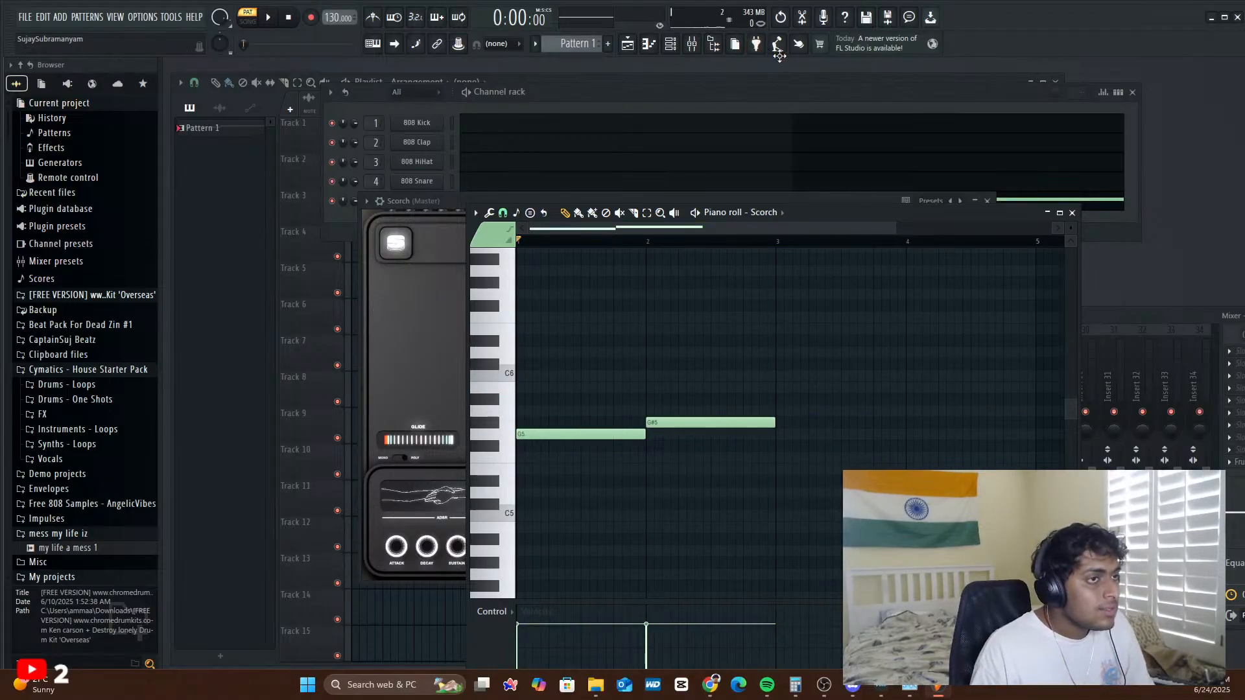
- Set the project tempo to 142 BPM and play the two-note pattern at that speed
{"action": "left_click_drag", "start_coordinate": [337, 18], "coordinate": [338, 10]}
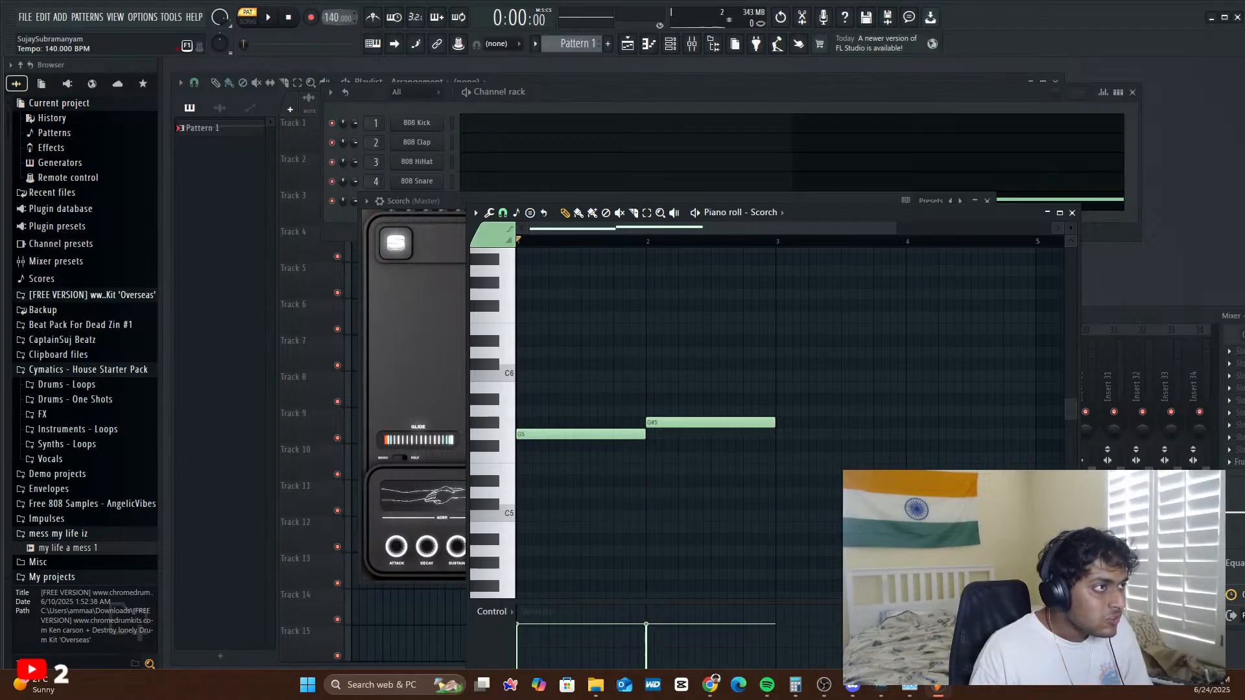
{"action": "key", "text": "space"}
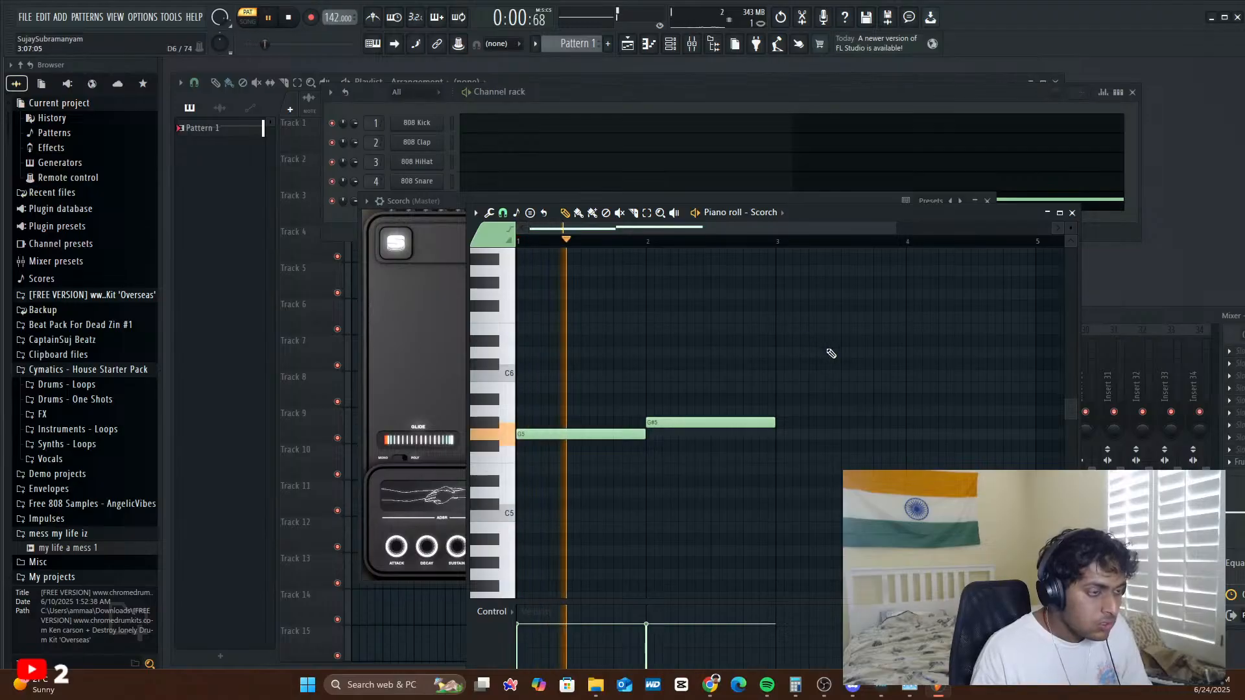
{"action": "key", "text": "space"}
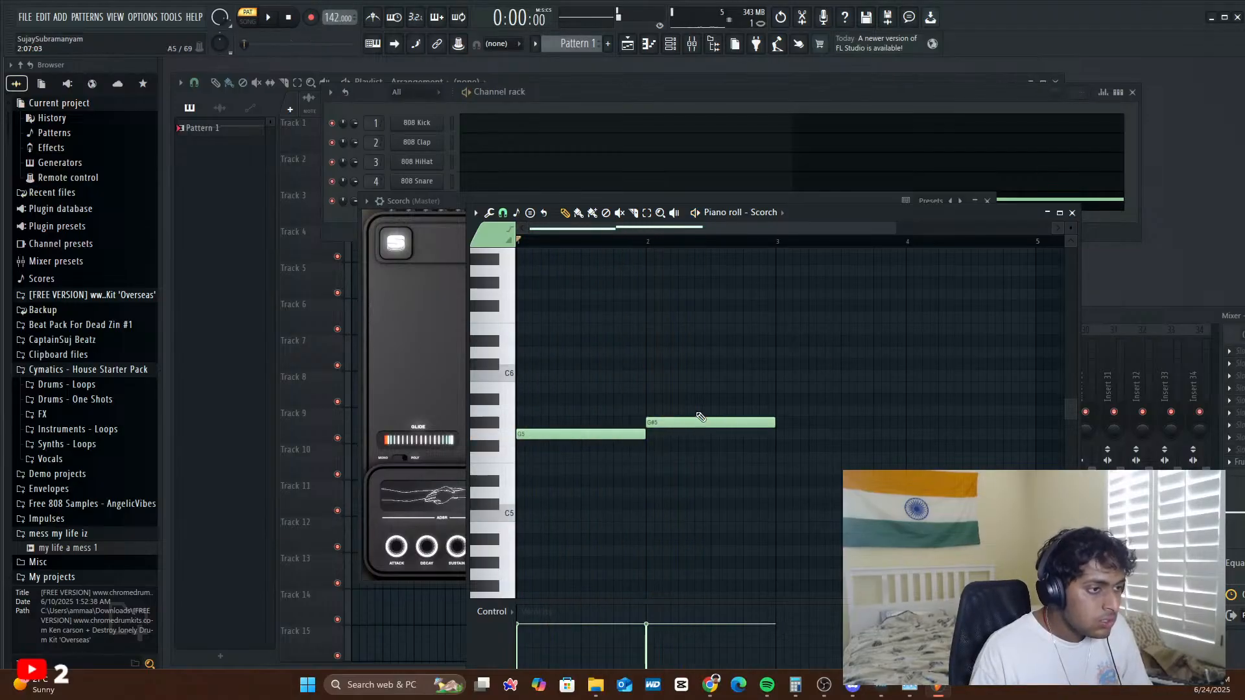
{"action": "left_click_drag", "start_coordinate": [691, 419], "coordinate": [719, 420]}
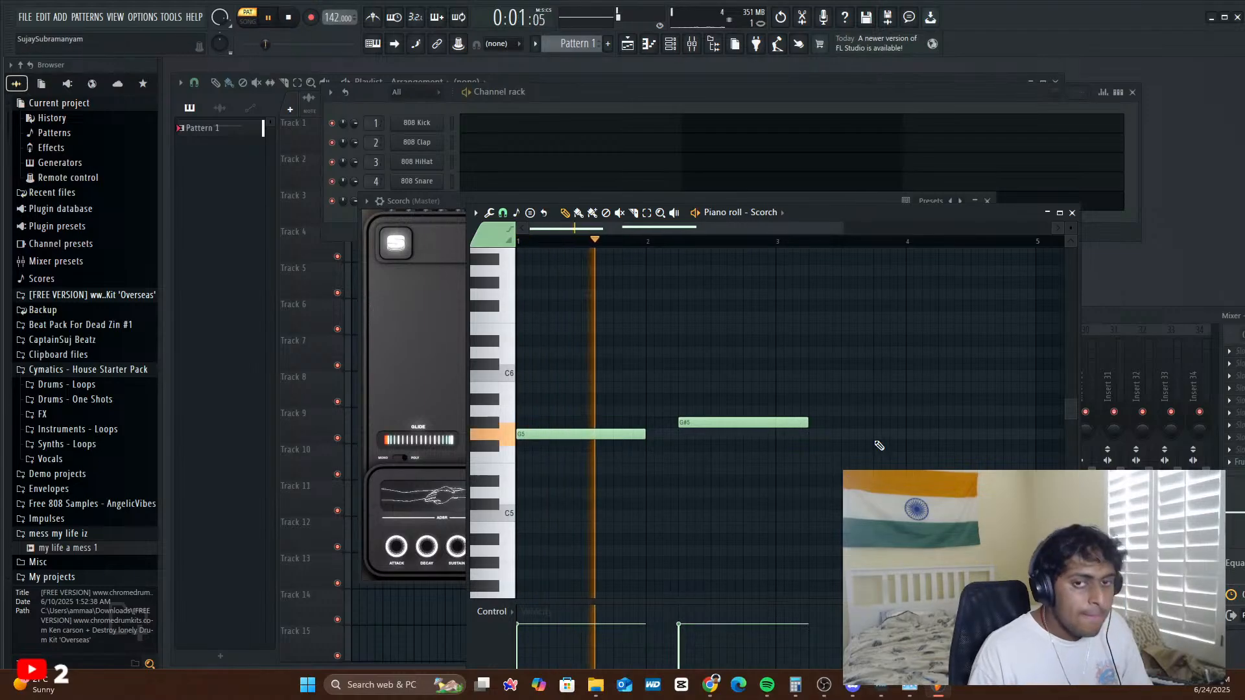
{"action": "key", "text": "space"}
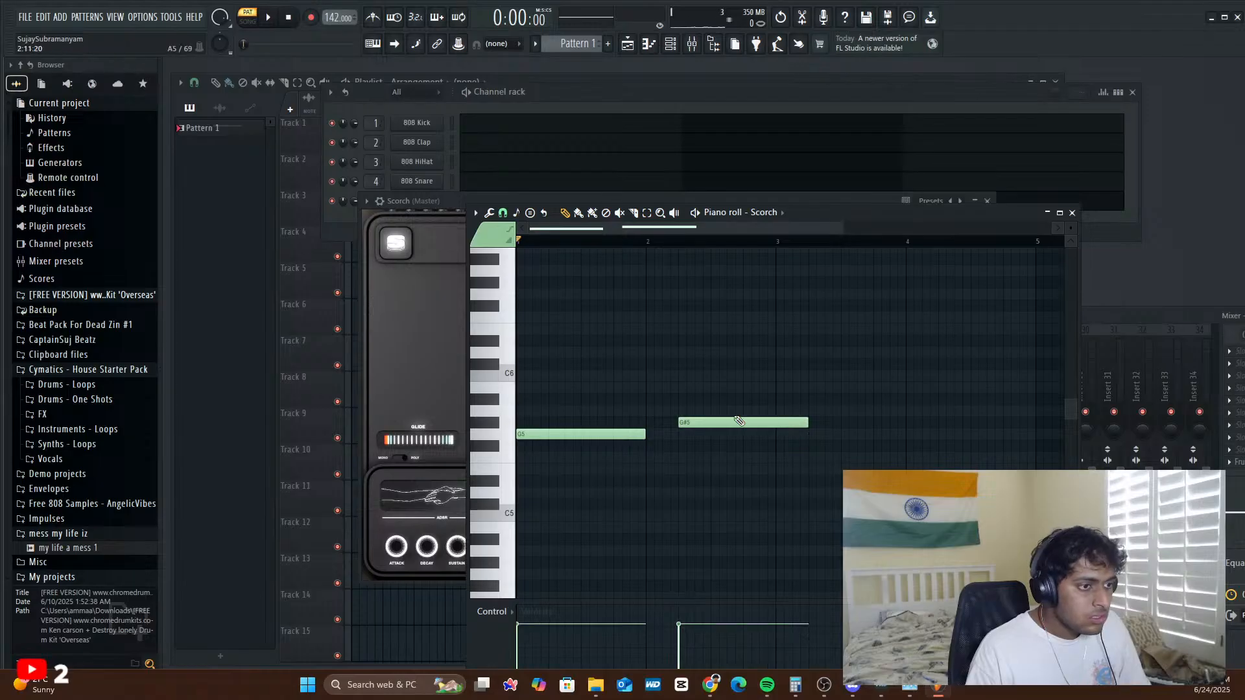
{"action": "left_click_drag", "start_coordinate": [731, 422], "coordinate": [699, 422]}
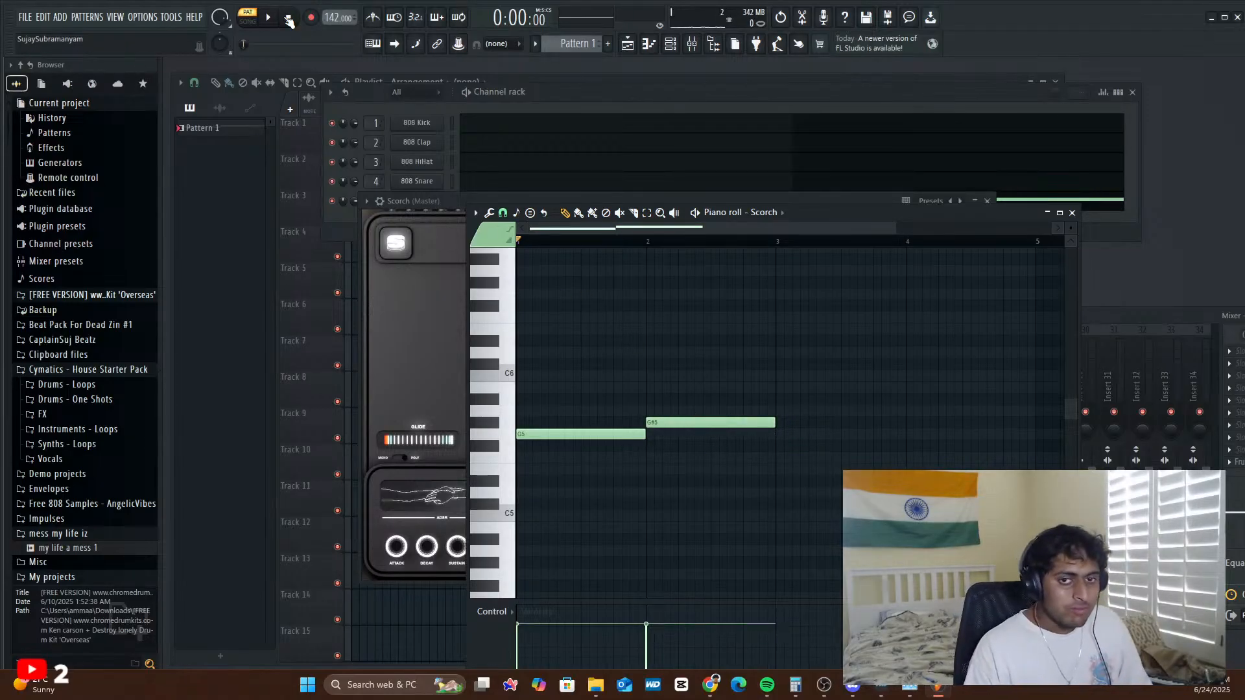
- Shorten the G5 note in bar 1 by one beat and play the pattern
{"action": "left_click_drag", "start_coordinate": [642, 438], "coordinate": [593, 438]}
{"action": "key", "text": "space"}
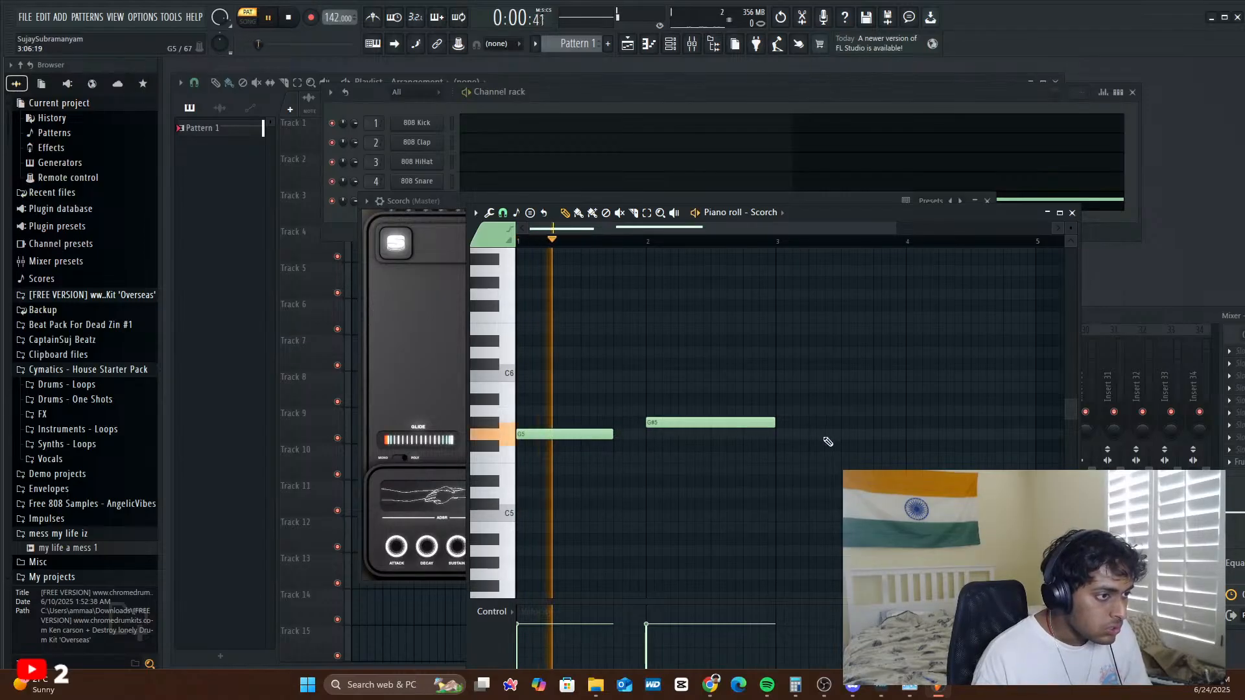
{"action": "key", "text": "space"}
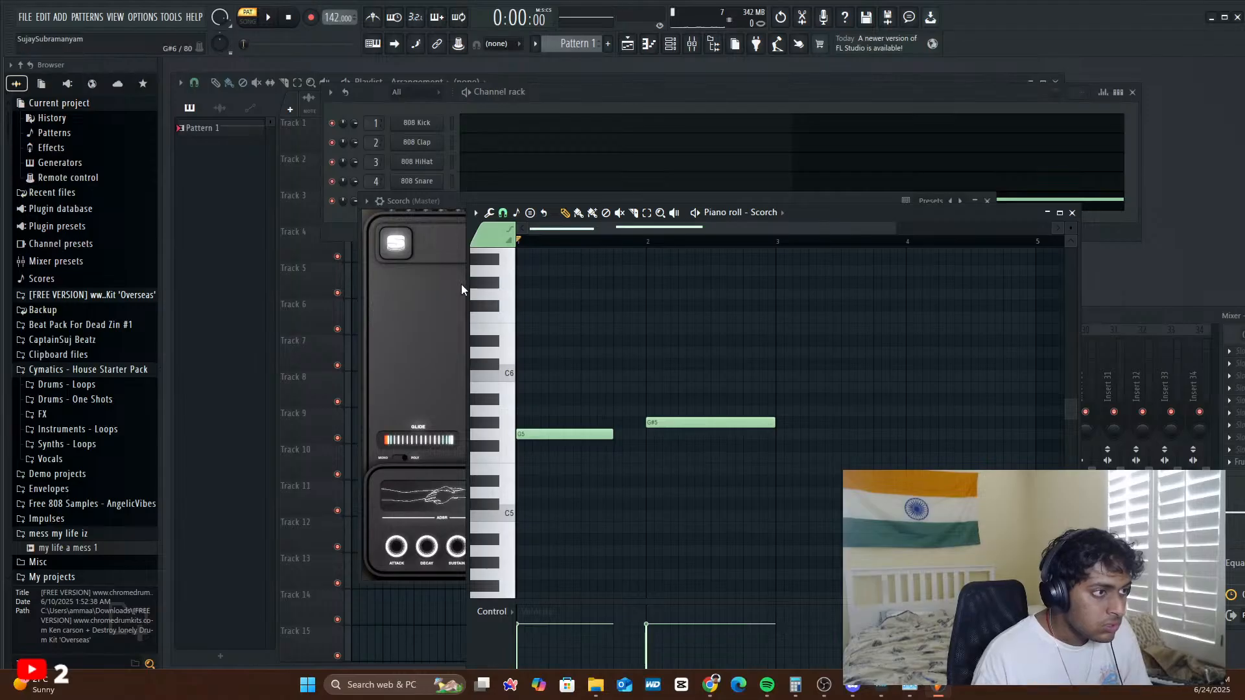
- Return to Scorch and try its center dial at 9.0 and at 3.6 with the Galactica sound
{"action": "left_click", "coordinate": [437, 309]}
{"action": "left_click_drag", "start_coordinate": [635, 376], "coordinate": [652, 262]}
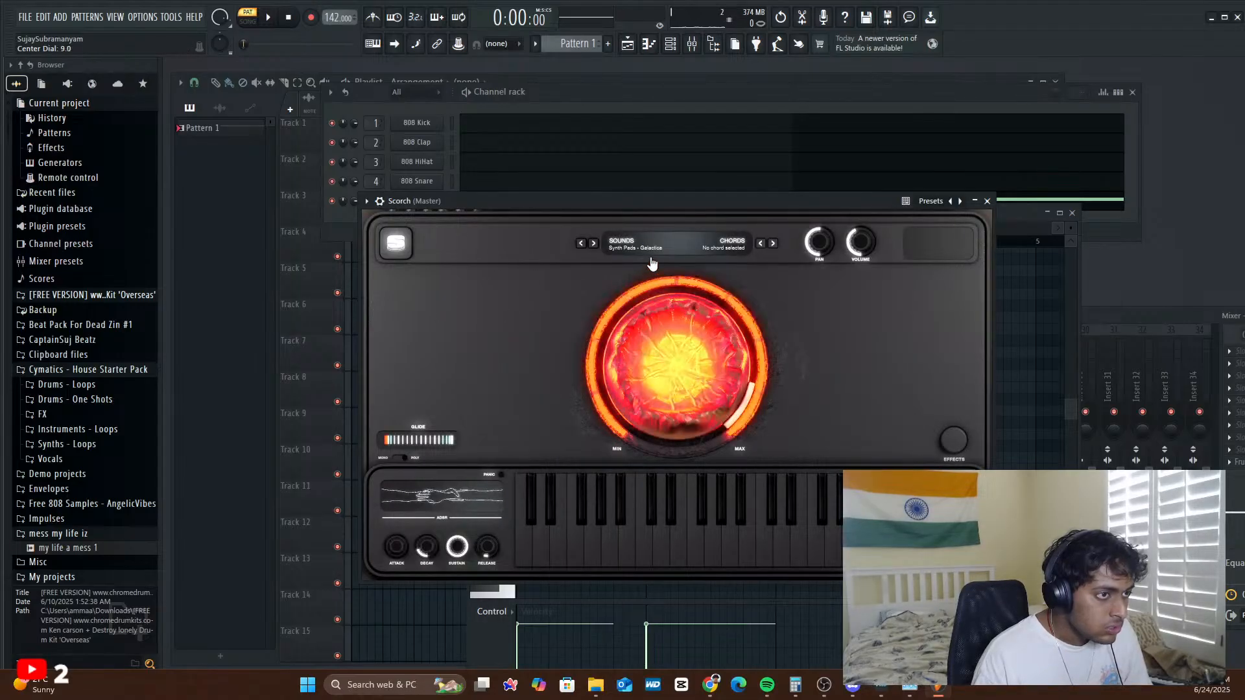
{"action": "left_click_drag", "start_coordinate": [667, 333], "coordinate": [643, 338]}
- Load the Synth Pads - Hakeem The Dream Pad sound in Scorch, set the center dial to about 1.2, and close the plugin window
{"action": "left_click", "coordinate": [615, 244]}
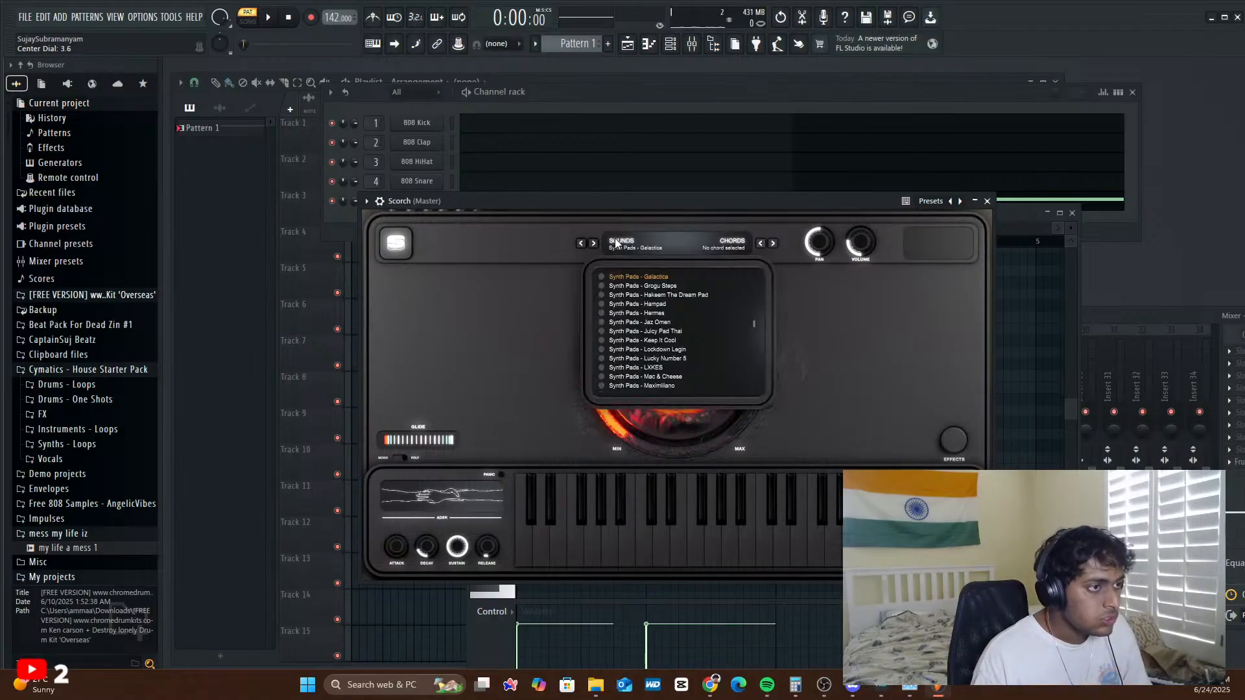
{"action": "left_click", "coordinate": [673, 295]}
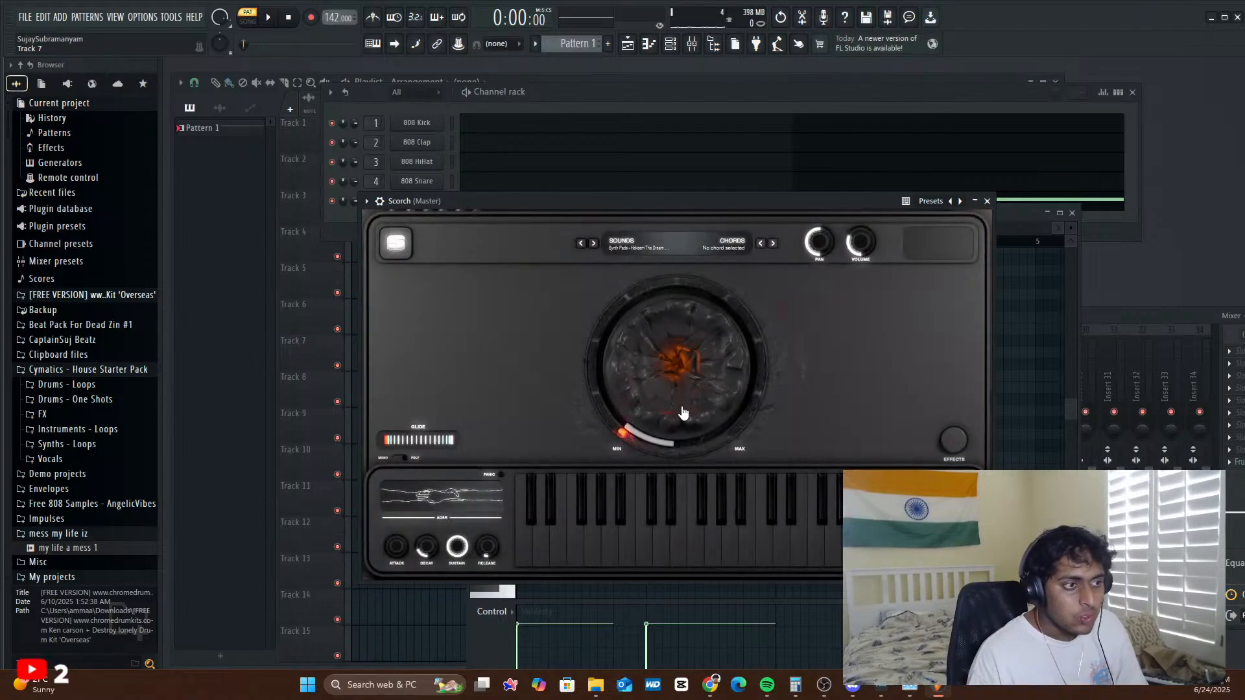
{"action": "left_click_drag", "start_coordinate": [673, 408], "coordinate": [655, 375]}
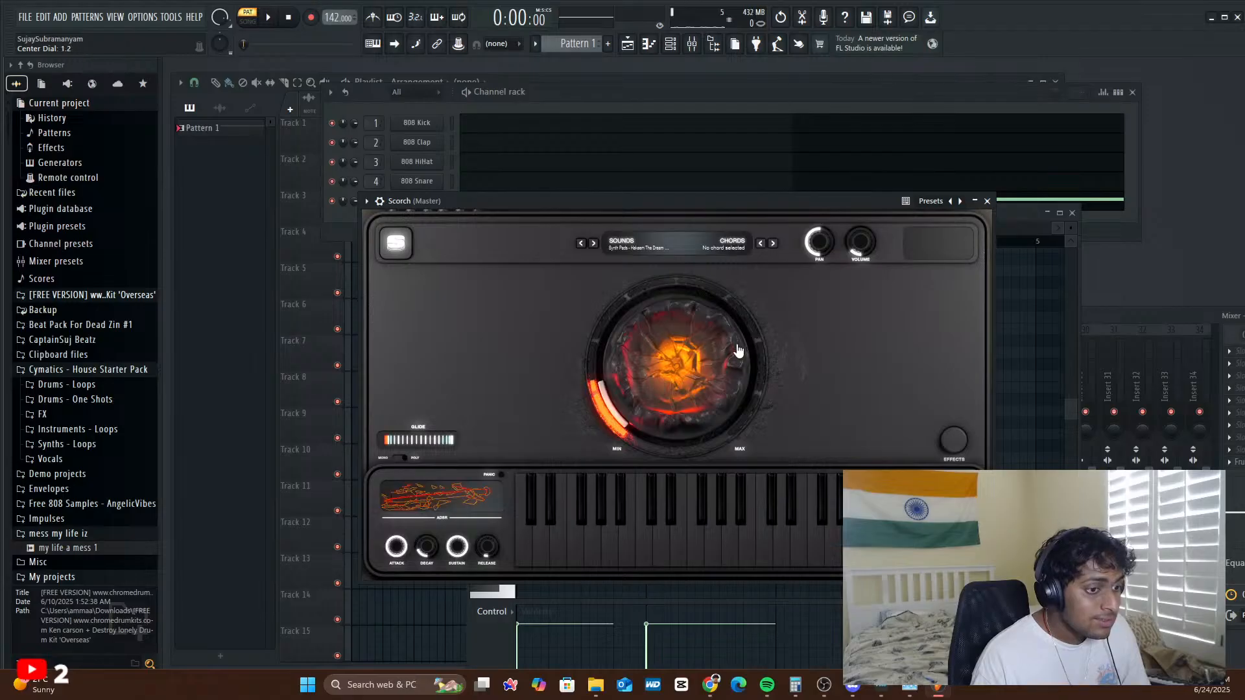
{"action": "left_click", "coordinate": [987, 201]}
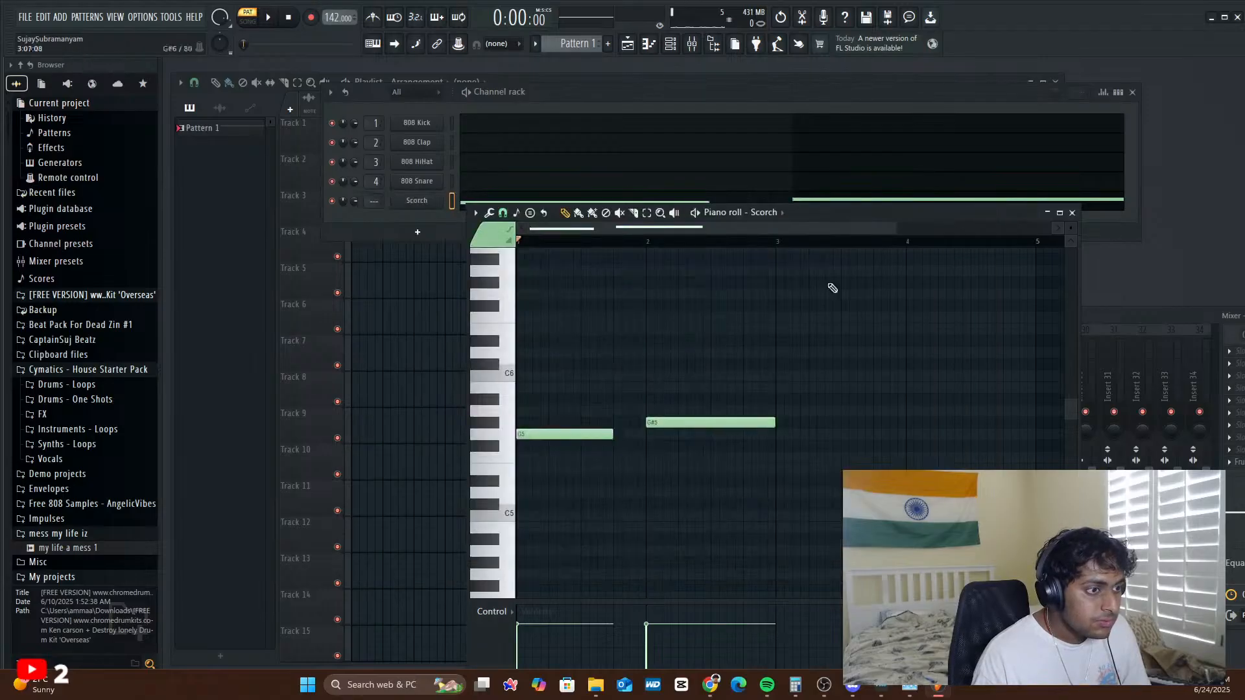
- Play the melody with the new sound and lengthen the G5 note to fill all of bar 1
{"action": "left_click", "coordinate": [567, 433]}
{"action": "mouse_move", "coordinate": [679, 422]}
{"action": "left_mouse_down"}
{"action": "mouse_move", "coordinate": [647, 423]}
{"action": "mouse_move", "coordinate": [729, 421]}
{"action": "mouse_move", "coordinate": [703, 420]}
{"action": "left_mouse_up"}
{"action": "key", "text": "space"}
{"action": "key", "text": "space"}
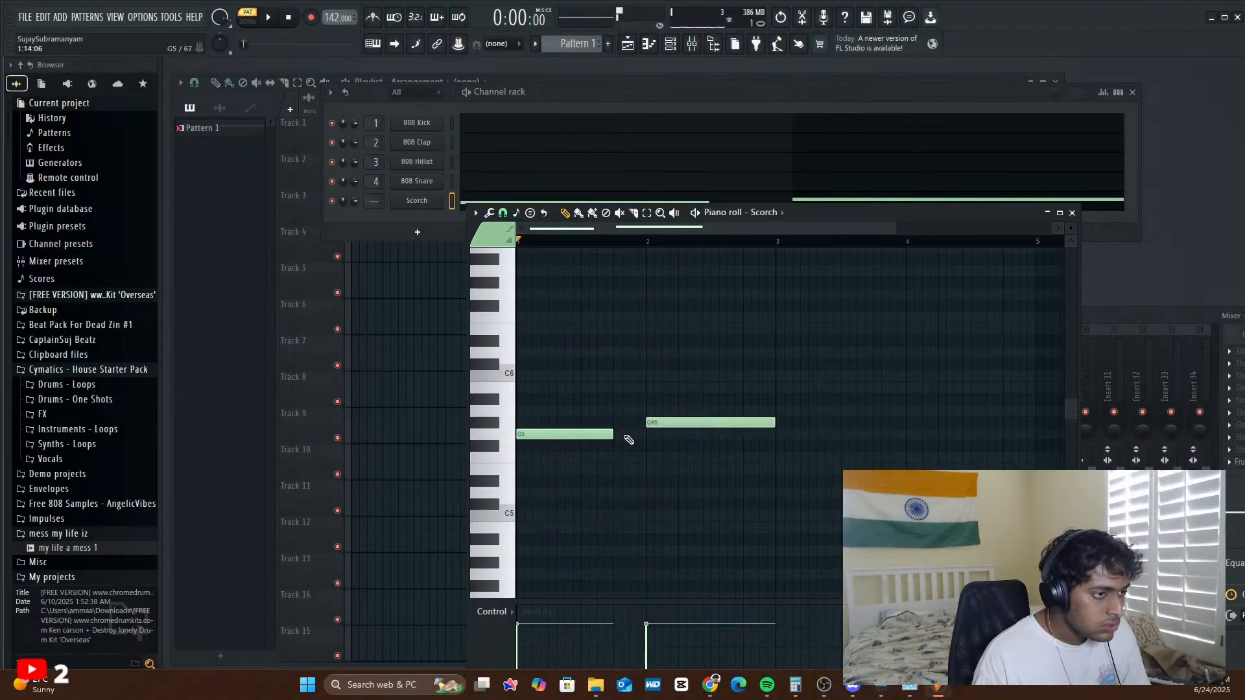
{"action": "key", "text": "space"}
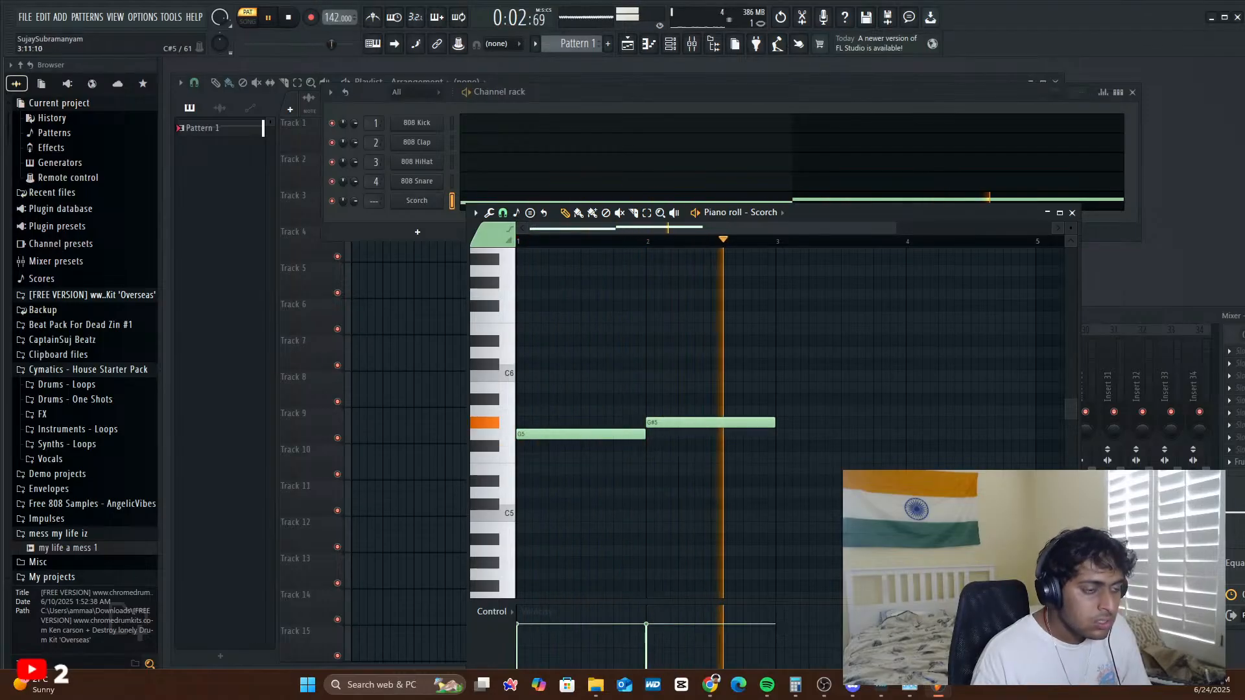
{"action": "key", "text": "space"}
- Add a one-bar F5 note at bar 3 and a one-bar G5 note at bar 4, and play the four-bar melody
{"action": "left_click", "coordinate": [780, 468]}
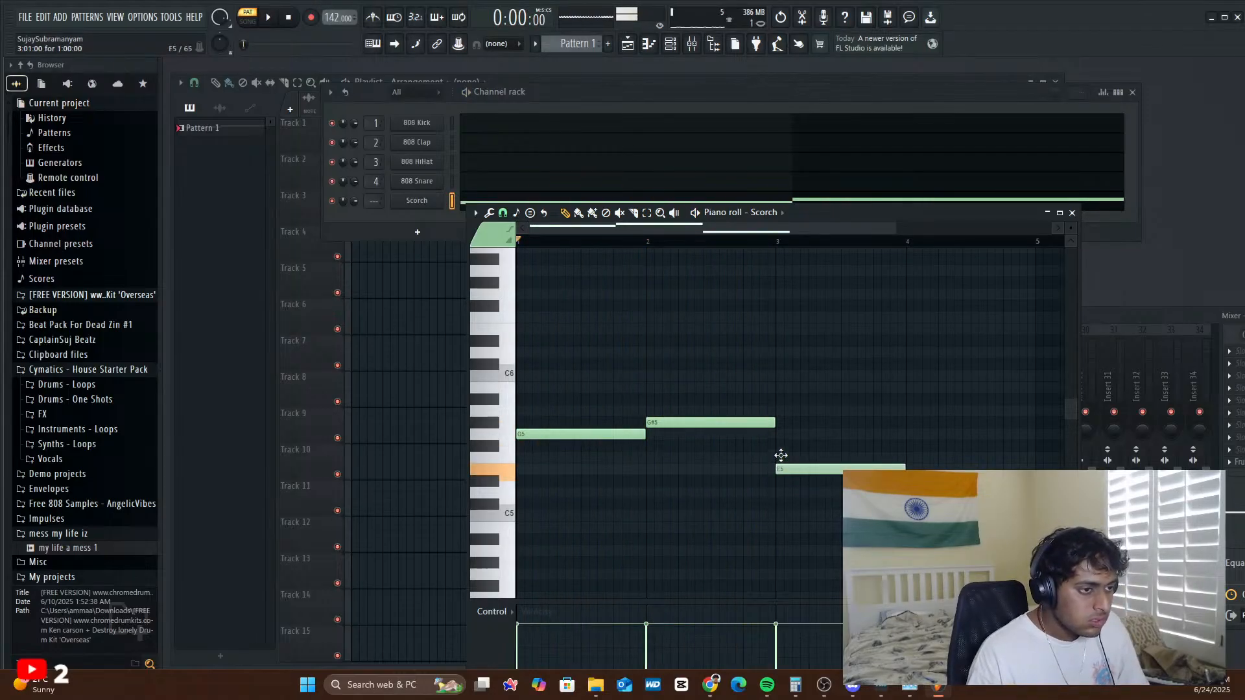
{"action": "left_click_drag", "start_coordinate": [781, 455], "coordinate": [781, 445]}
{"action": "left_click", "coordinate": [913, 436]}
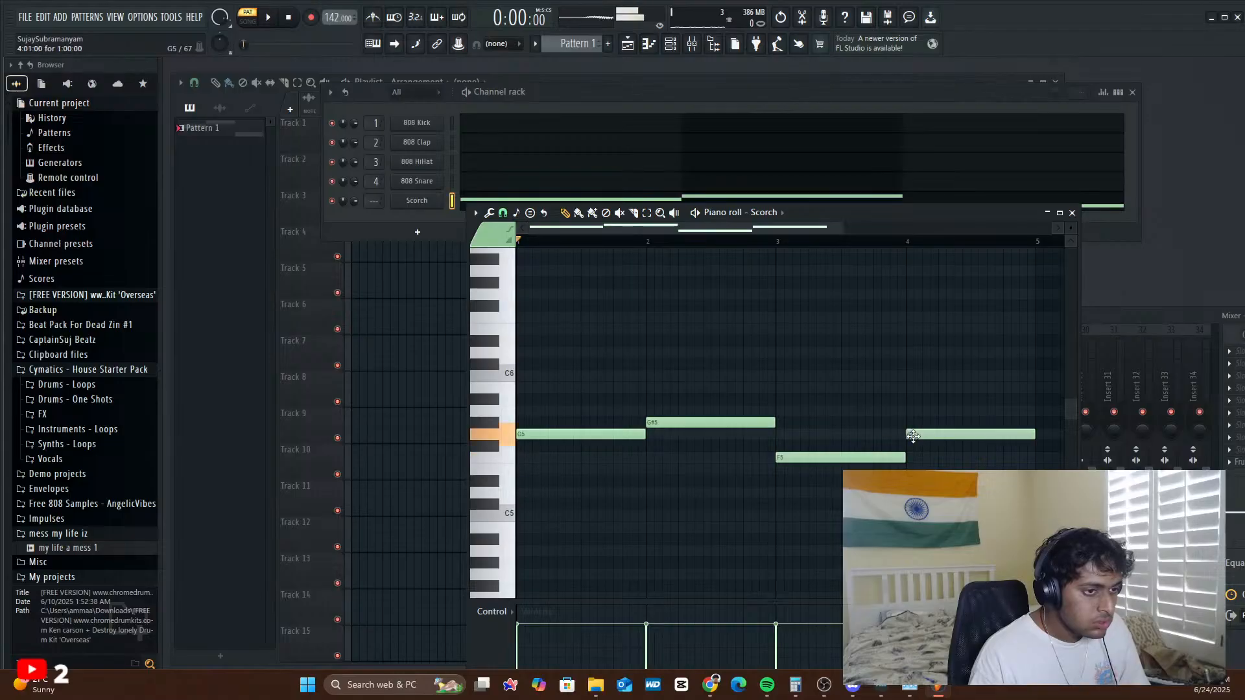
{"action": "key", "text": "space"}
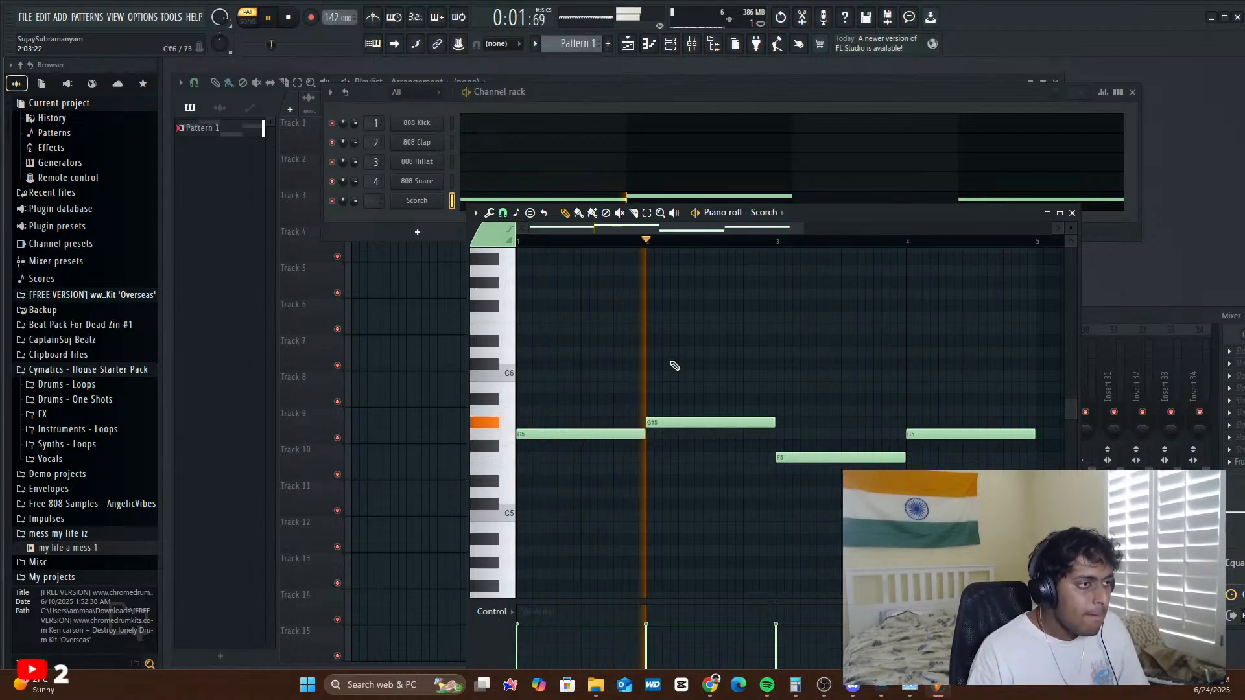
{"action": "left_click_drag", "start_coordinate": [800, 228], "coordinate": [1033, 286]}
{"action": "key", "text": "space"}
{"action": "left_click", "coordinate": [533, 506]}
{"action": "left_click_drag", "start_coordinate": [533, 505], "coordinate": [511, 517]}
{"action": "left_click_drag", "start_coordinate": [529, 469], "coordinate": [520, 452]}
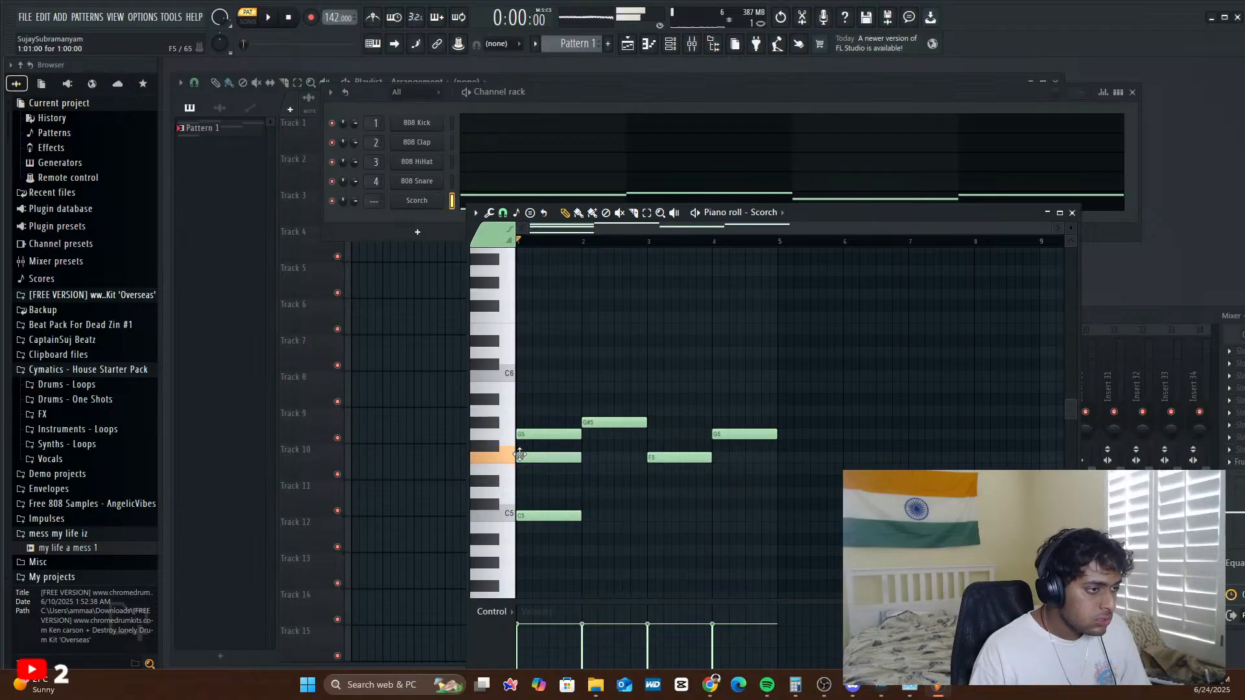
{"action": "key", "text": "space"}
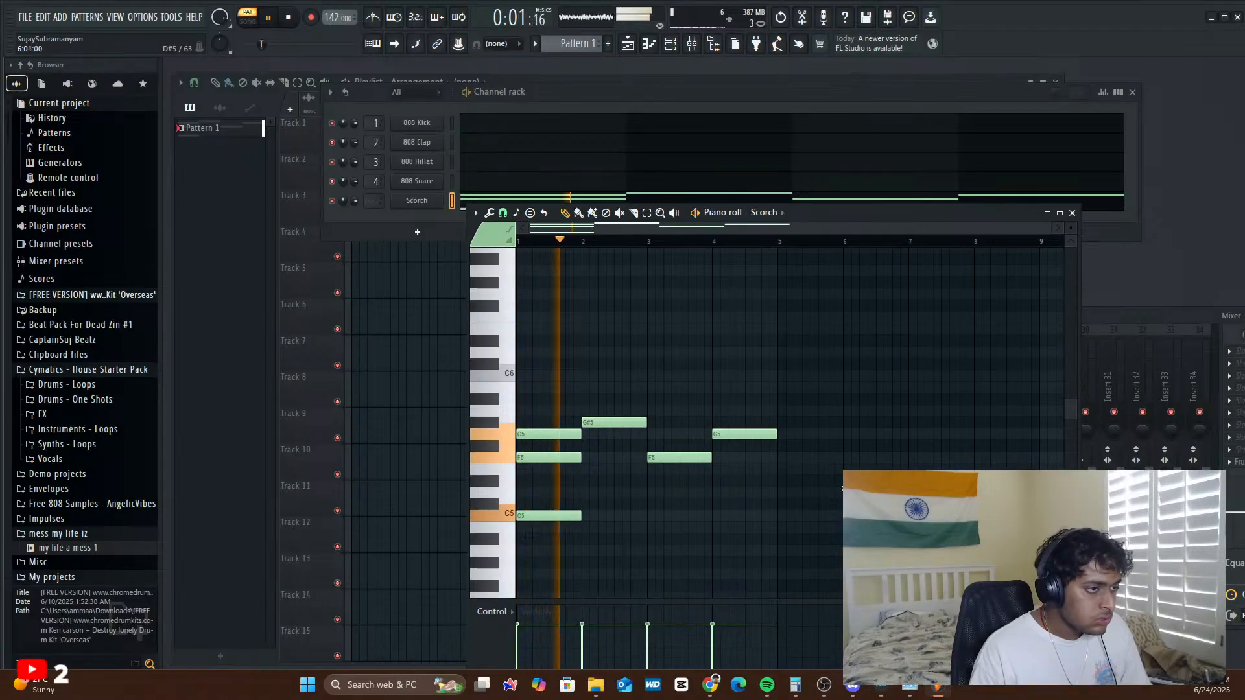
{"action": "key", "text": "space"}
{"action": "right_click", "coordinate": [557, 458]}
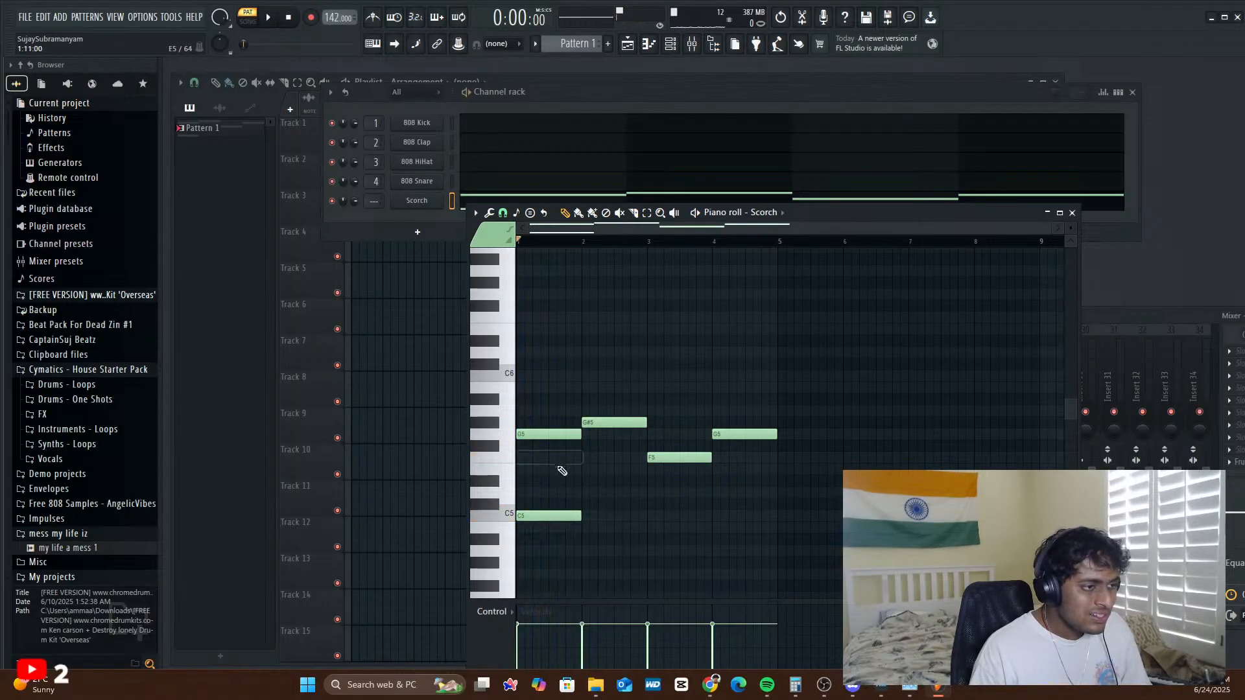
{"action": "right_click", "coordinate": [552, 516]}
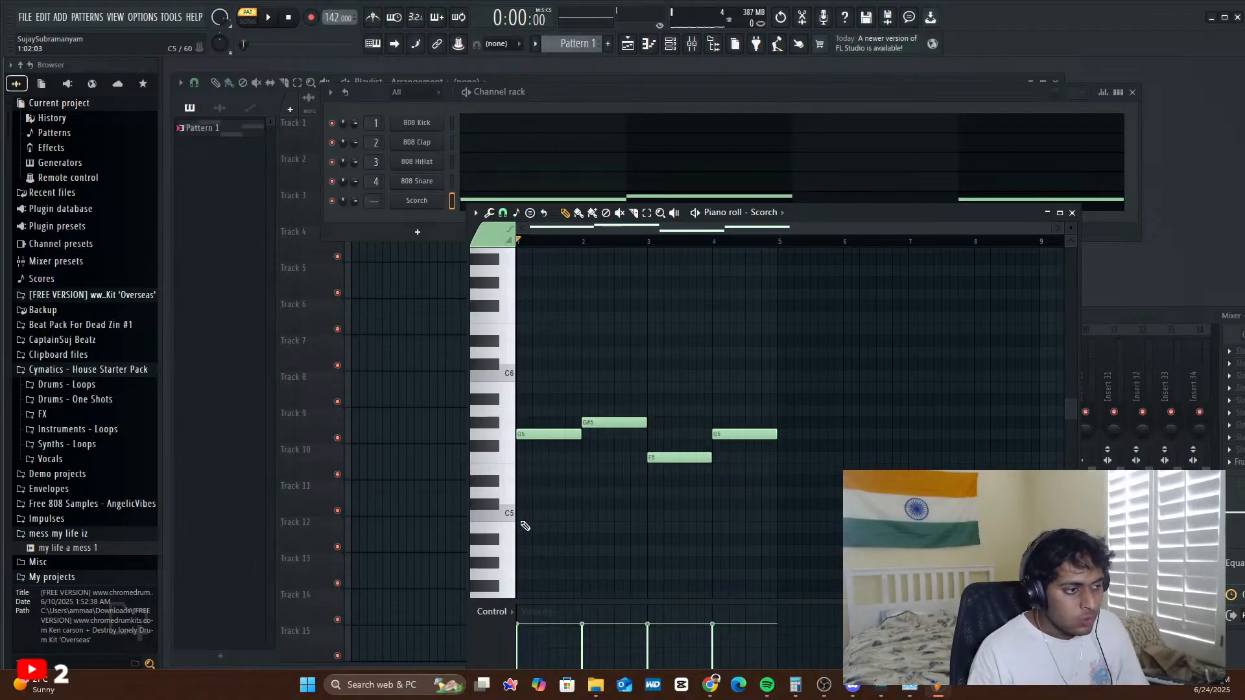
- Add a one-bar C5 note at bar 1 and a one-bar F5 note at bar 2, and play the melody
{"action": "left_click", "coordinate": [524, 516]}
{"action": "key", "text": "space"}
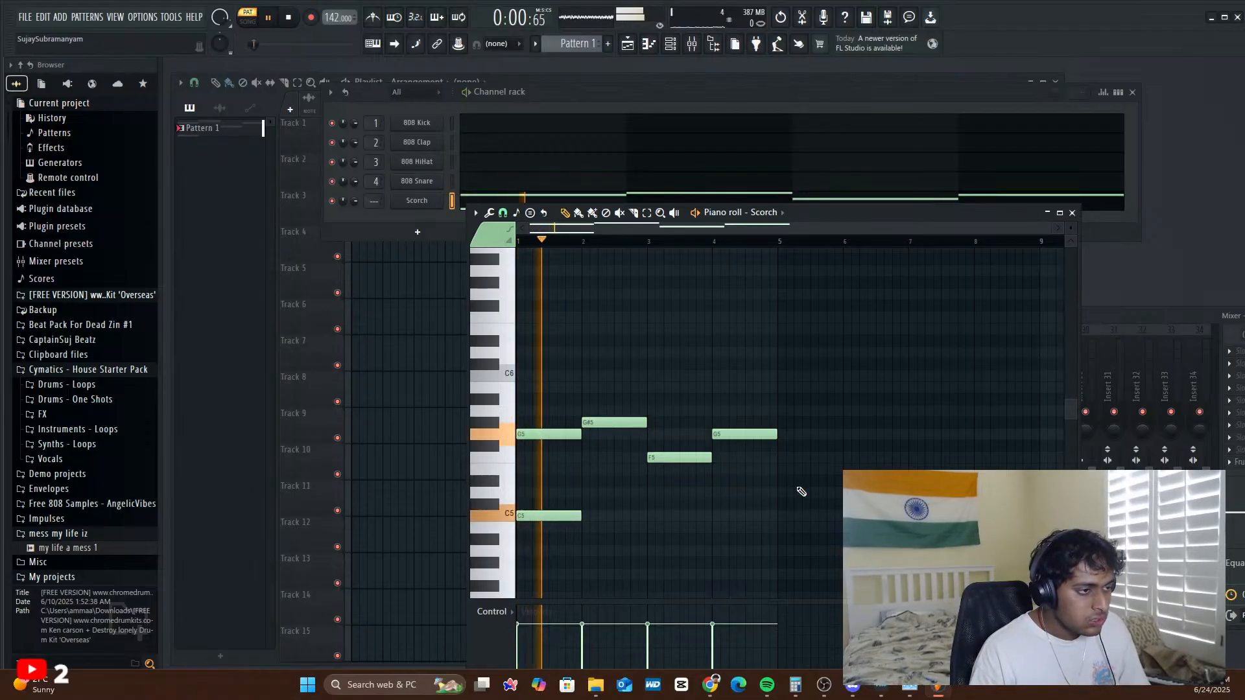
{"action": "key", "text": "space"}
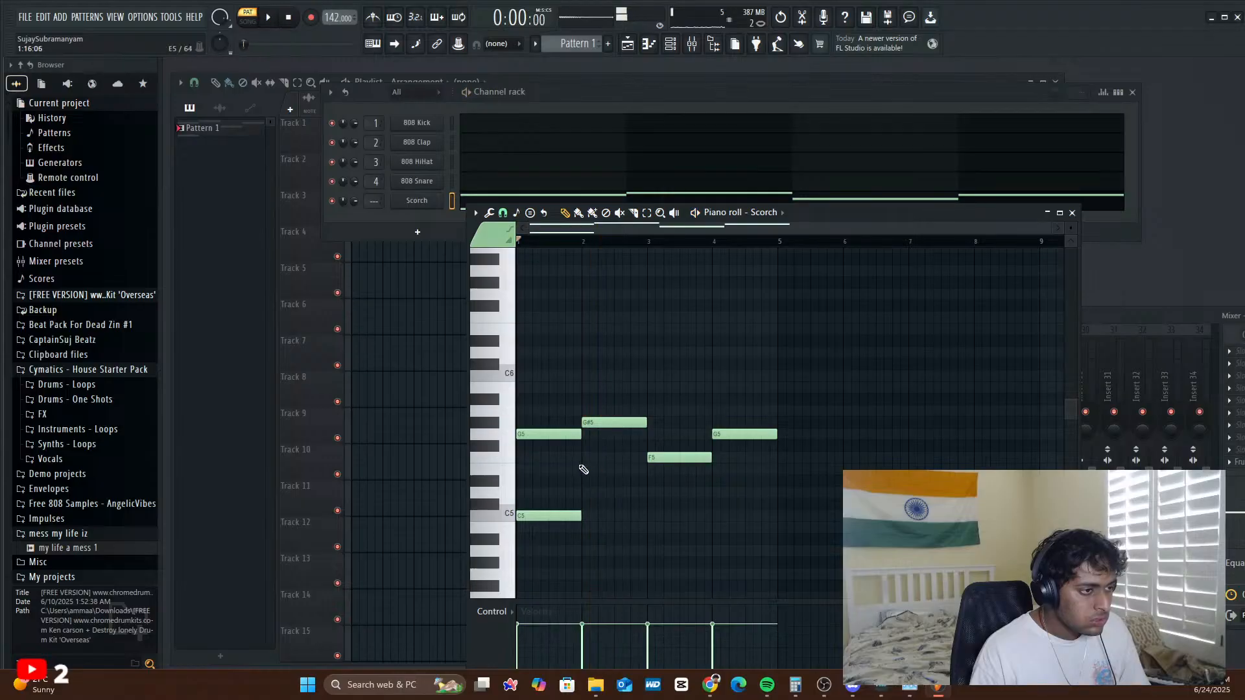
{"action": "left_click", "coordinate": [579, 466]}
{"action": "left_click_drag", "start_coordinate": [585, 454], "coordinate": [584, 457]}
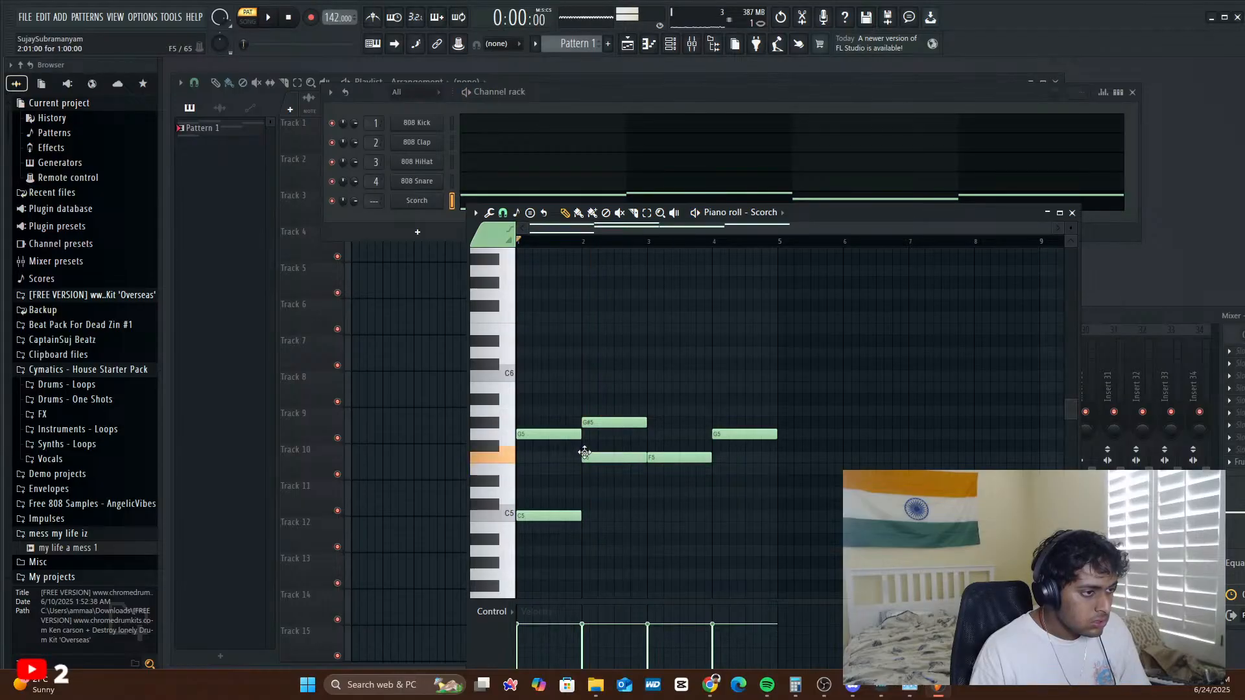
{"action": "key", "text": "space"}
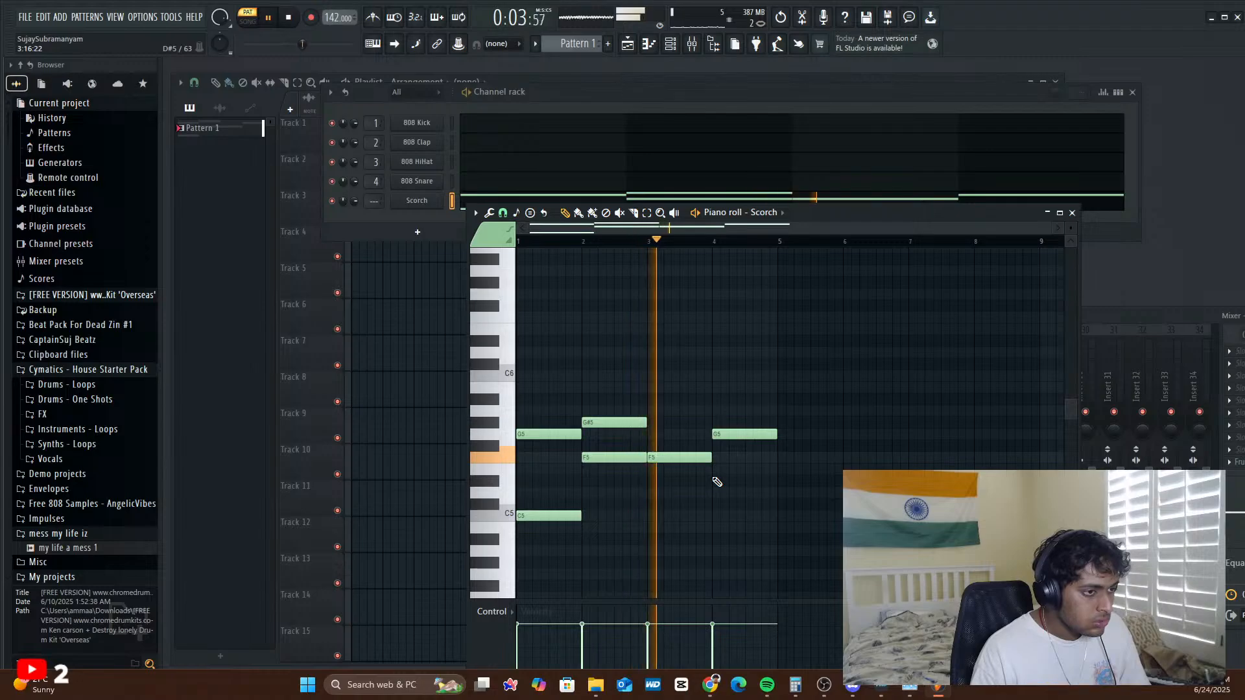
- Add a one-bar C5 note at bar 3 and a one-bar F5 note at bar 4 under the melody
{"action": "key", "text": "space"}
{"action": "left_click", "coordinate": [655, 493]}
{"action": "left_click_drag", "start_coordinate": [655, 496], "coordinate": [652, 518]}
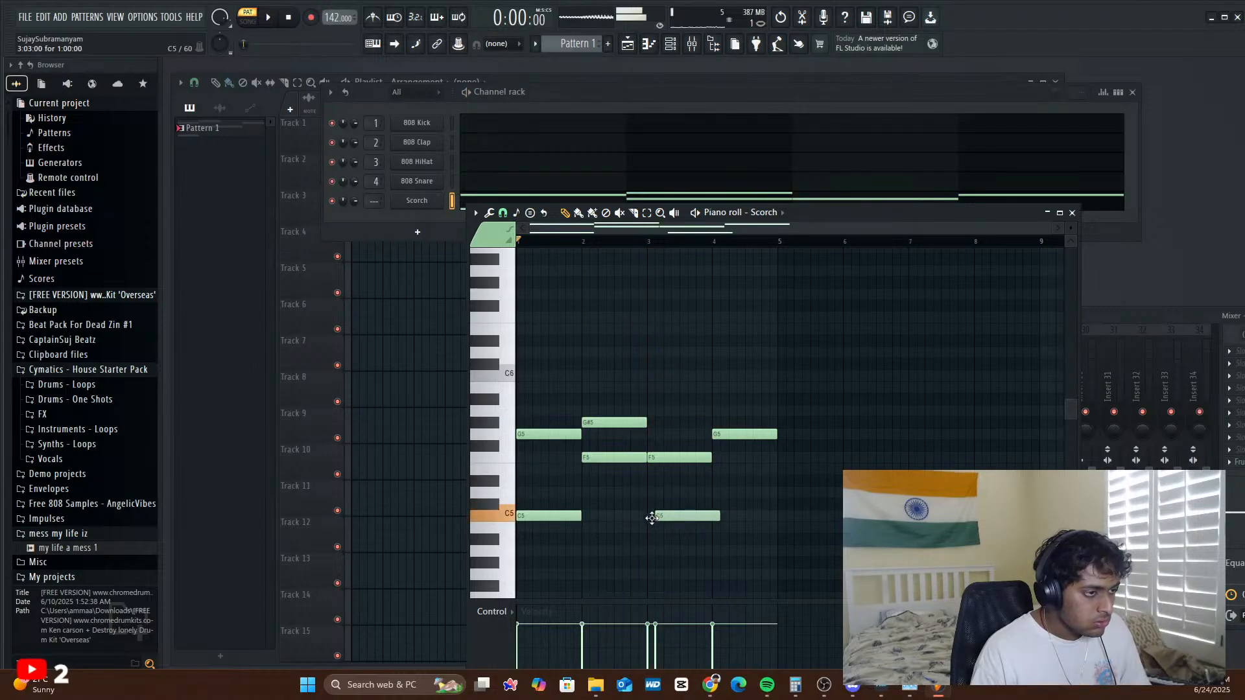
{"action": "key", "text": "space"}
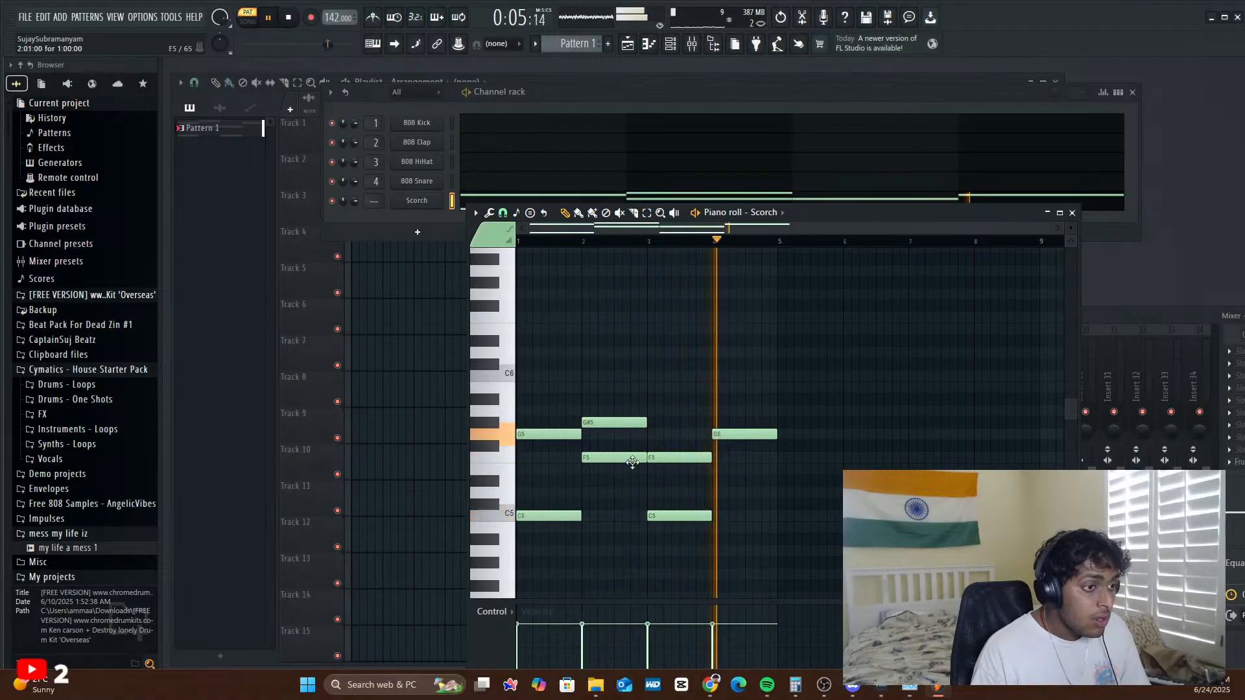
{"action": "left_click", "coordinate": [723, 459]}
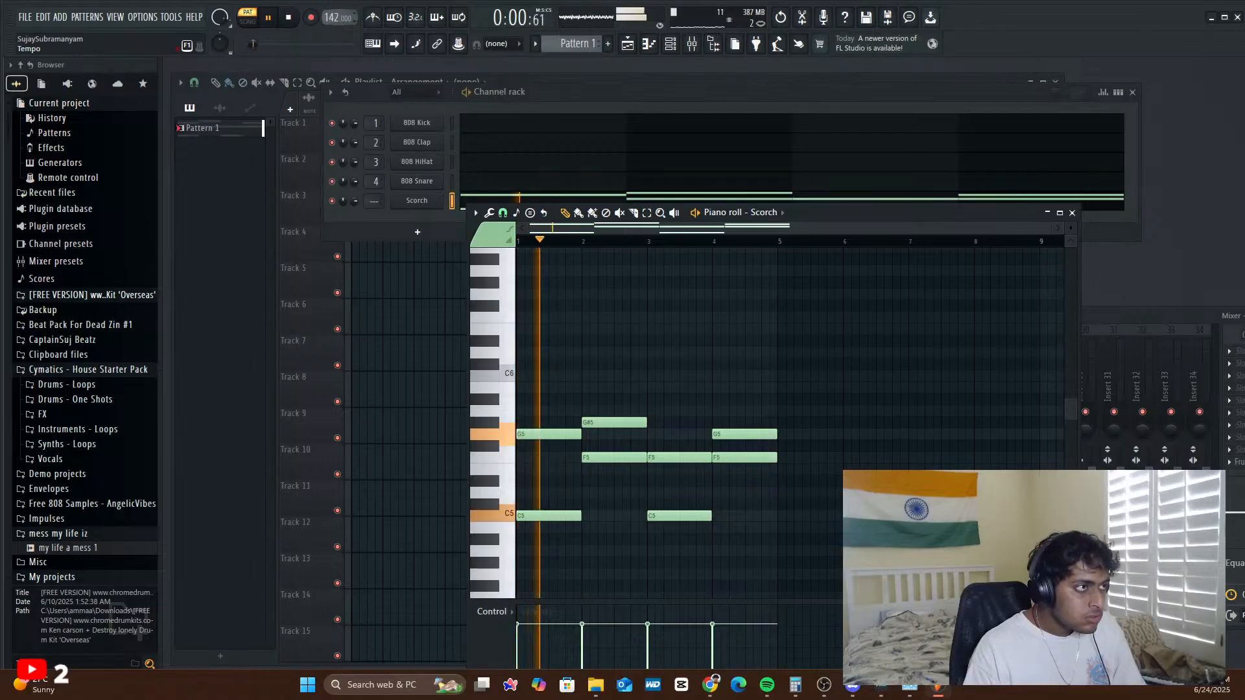
- Set the project tempo to 145 BPM, turn on the metronome, and restart playback
{"action": "left_click_drag", "start_coordinate": [339, 24], "coordinate": [339, 22]}
{"action": "key", "text": "space"}
{"action": "left_click", "coordinate": [372, 21]}
{"action": "key", "text": "space"}
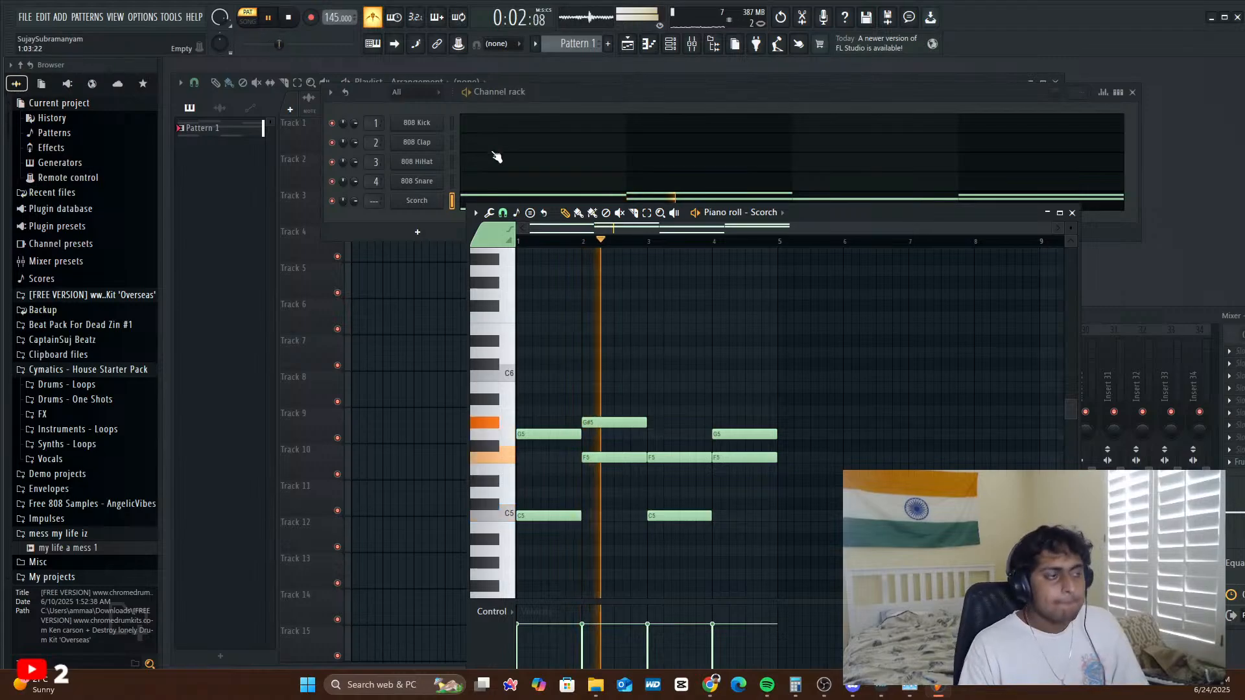
- Close the piano roll and place Pattern 1 on Track 1 of the playlist, starting at bar 1
{"action": "left_click", "coordinate": [1070, 213]}
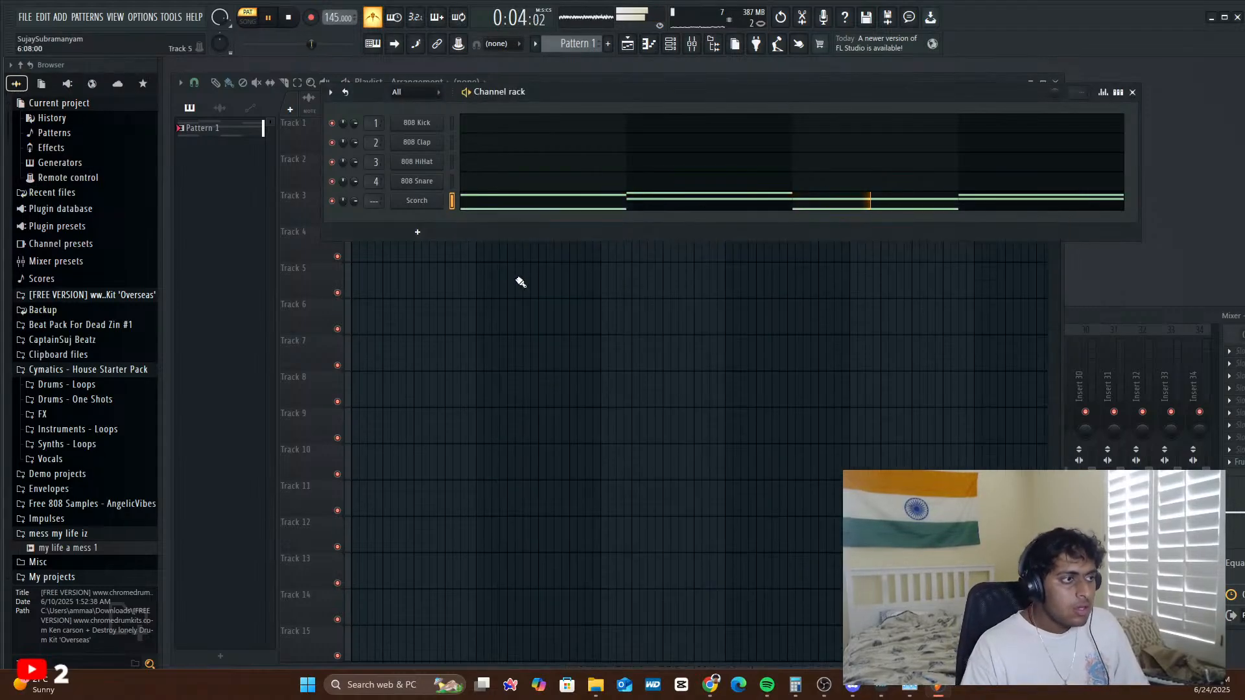
{"action": "left_click", "coordinate": [441, 293]}
{"action": "left_click_drag", "start_coordinate": [441, 294], "coordinate": [356, 149]}
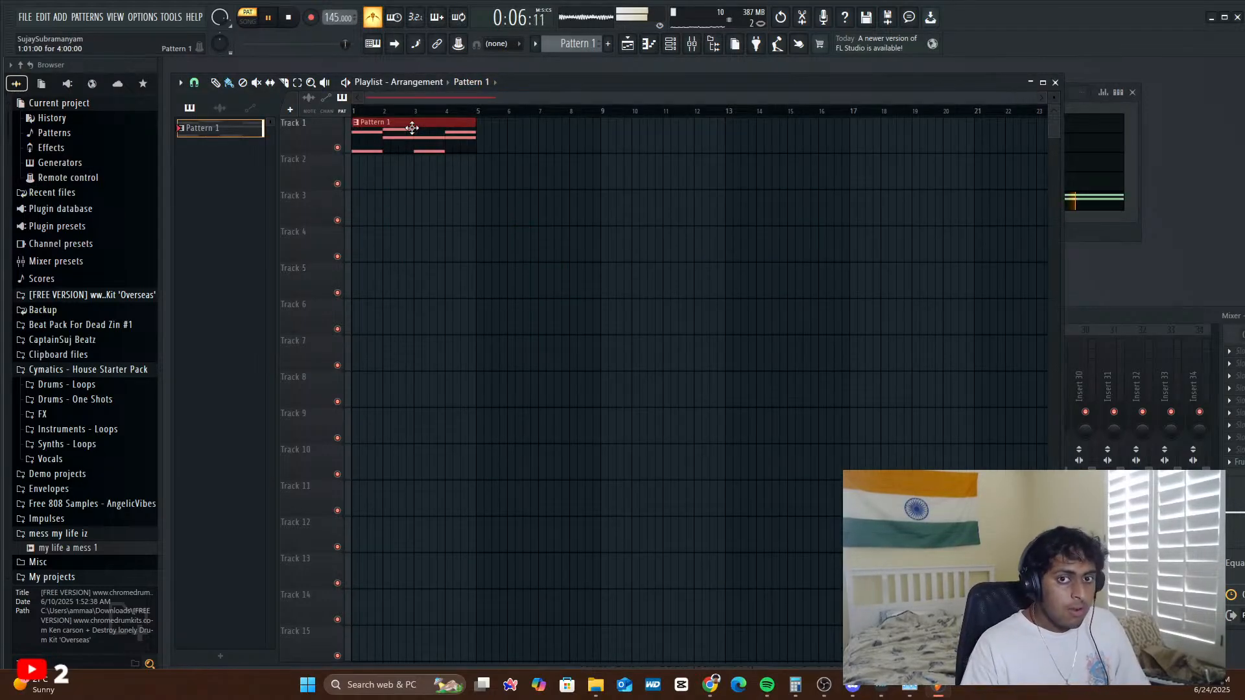
- Move the Channel rack clear of the Pattern 1 clip, add a FLEX channel, and stop playback
{"action": "left_click", "coordinate": [1098, 225]}
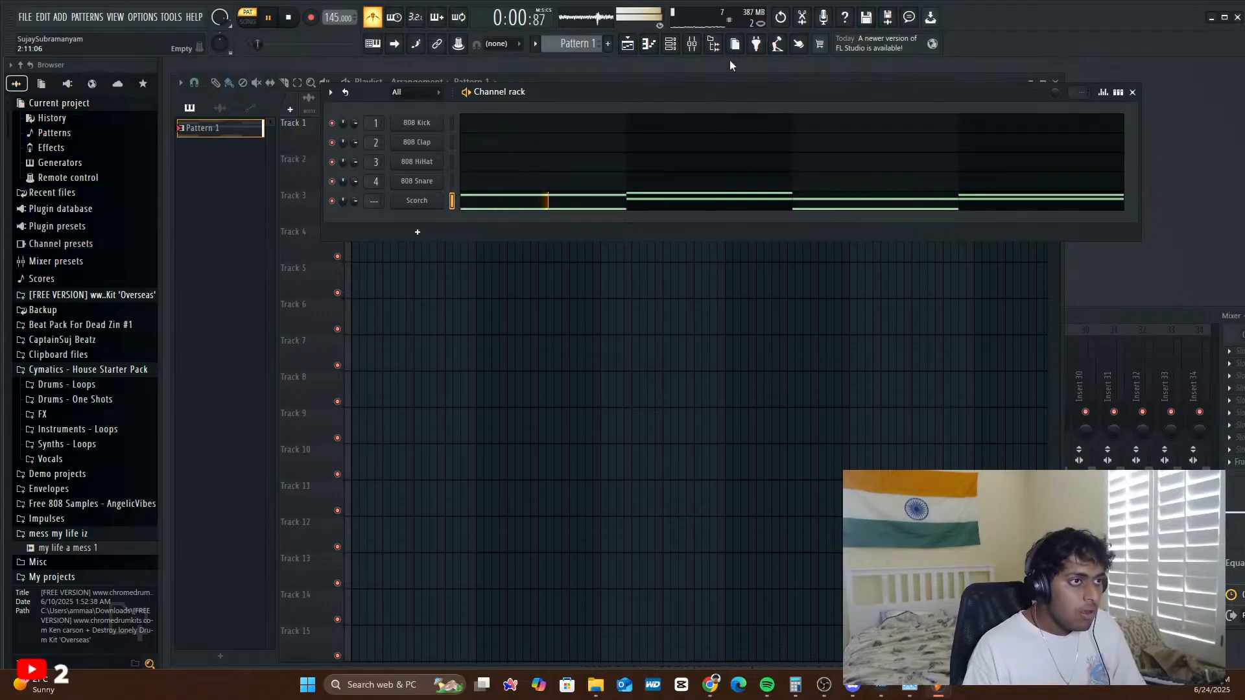
{"action": "left_click_drag", "start_coordinate": [730, 95], "coordinate": [714, 249]}
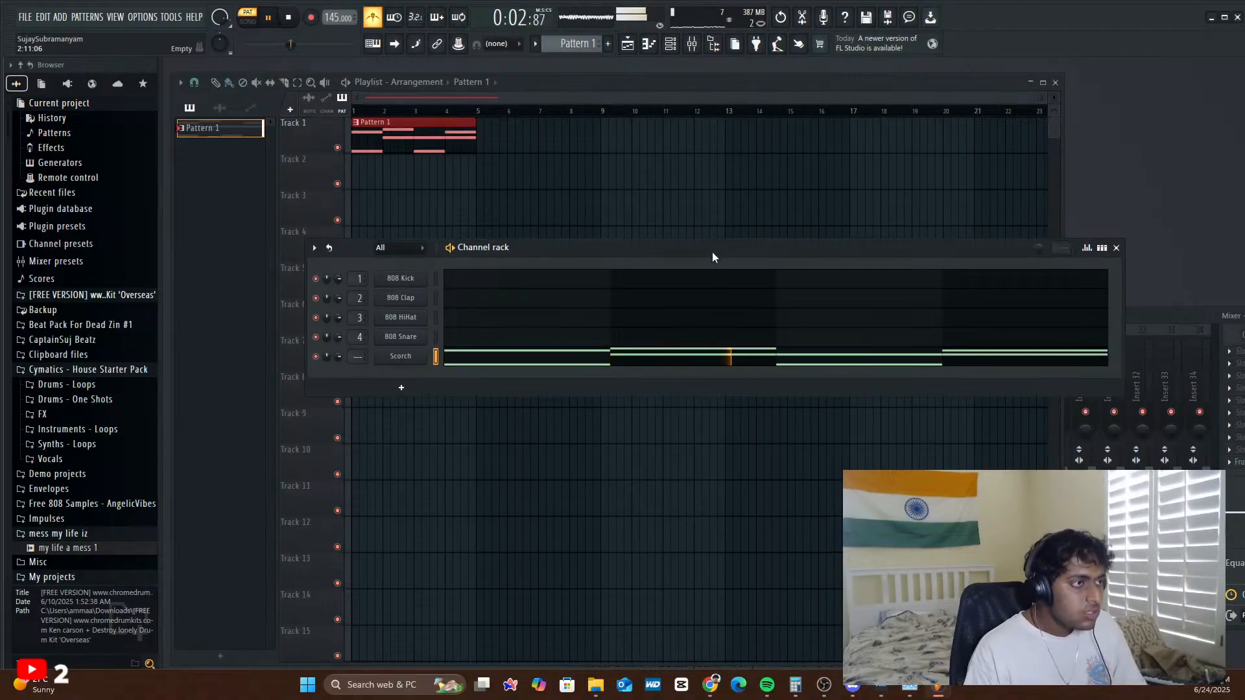
{"action": "left_click", "coordinate": [401, 387]}
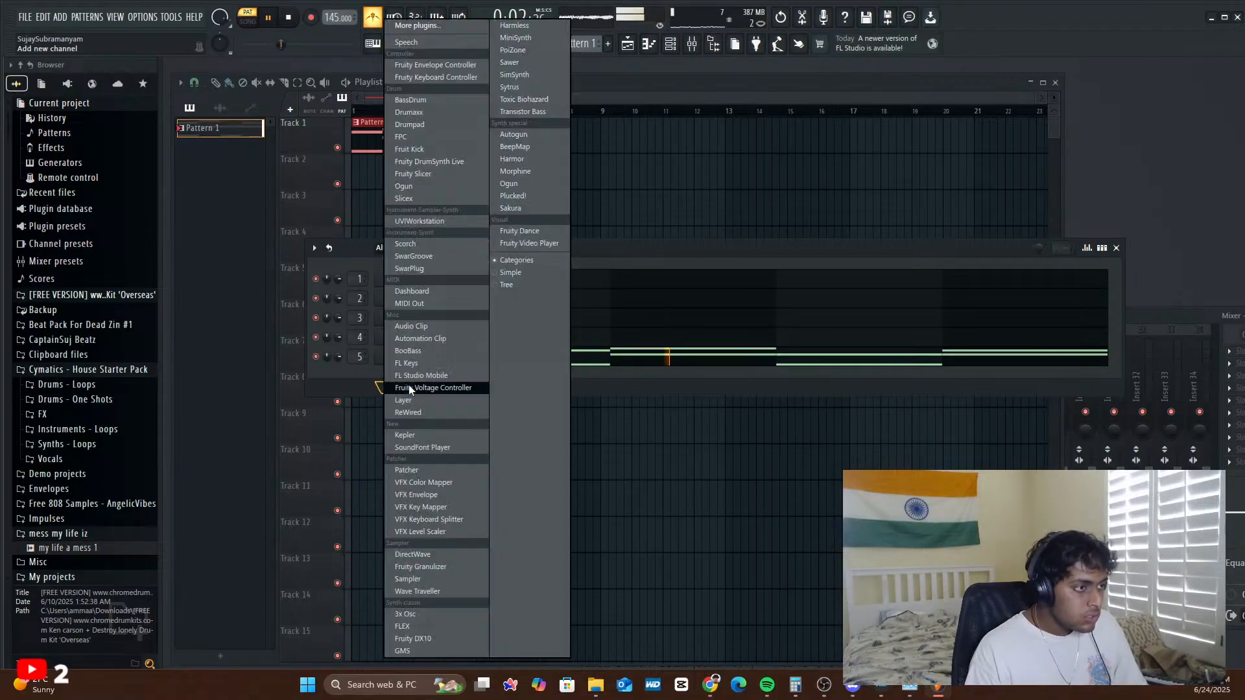
{"action": "left_click", "coordinate": [422, 624]}
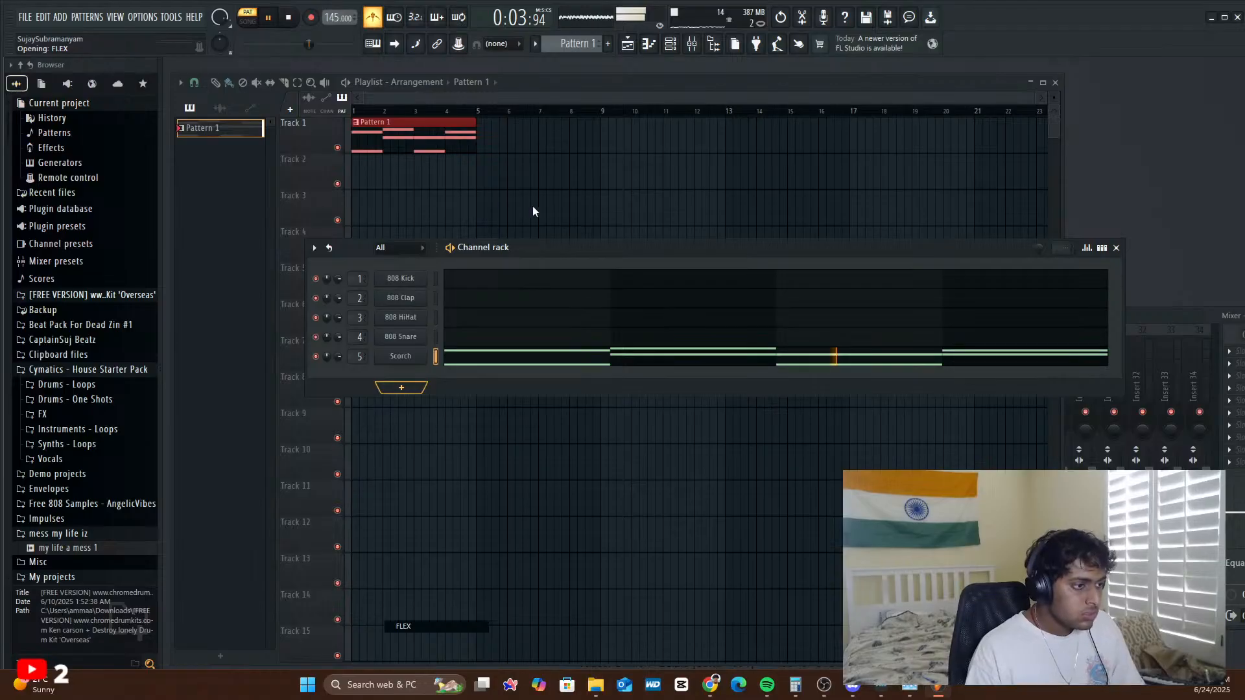
{"action": "key", "text": "space"}
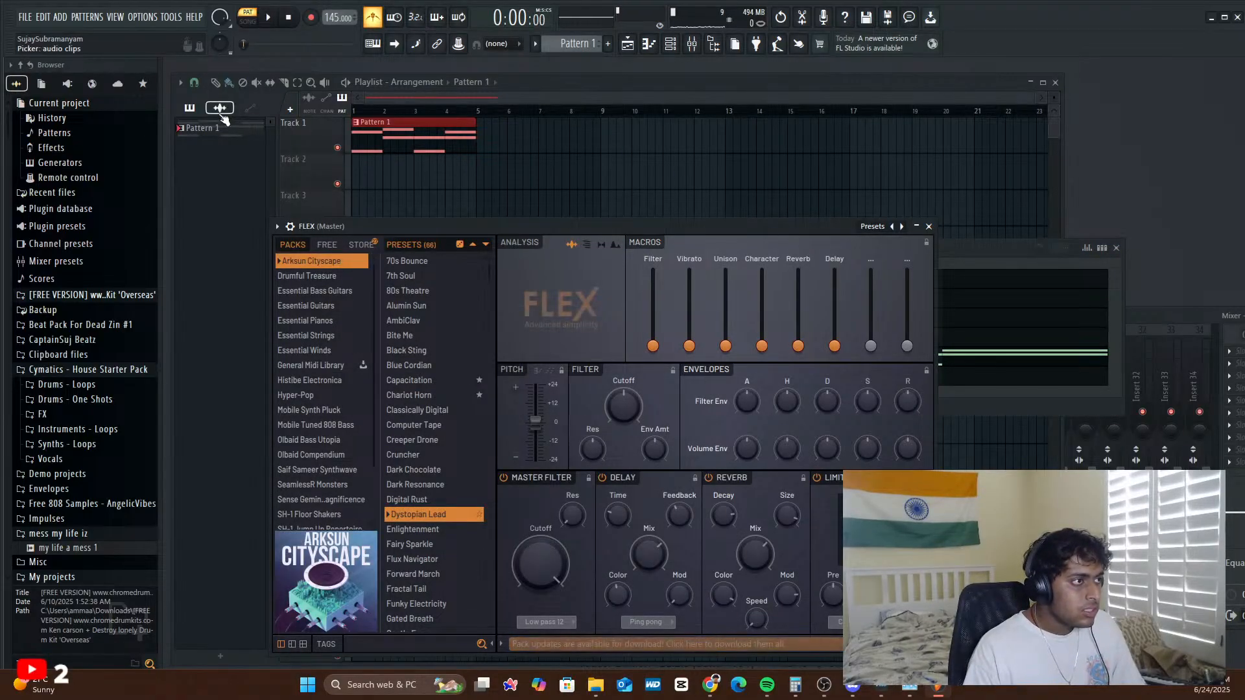
- Create Pattern 2 with its default name and place it on Track 2 at bar 1
{"action": "key", "text": "F4"}
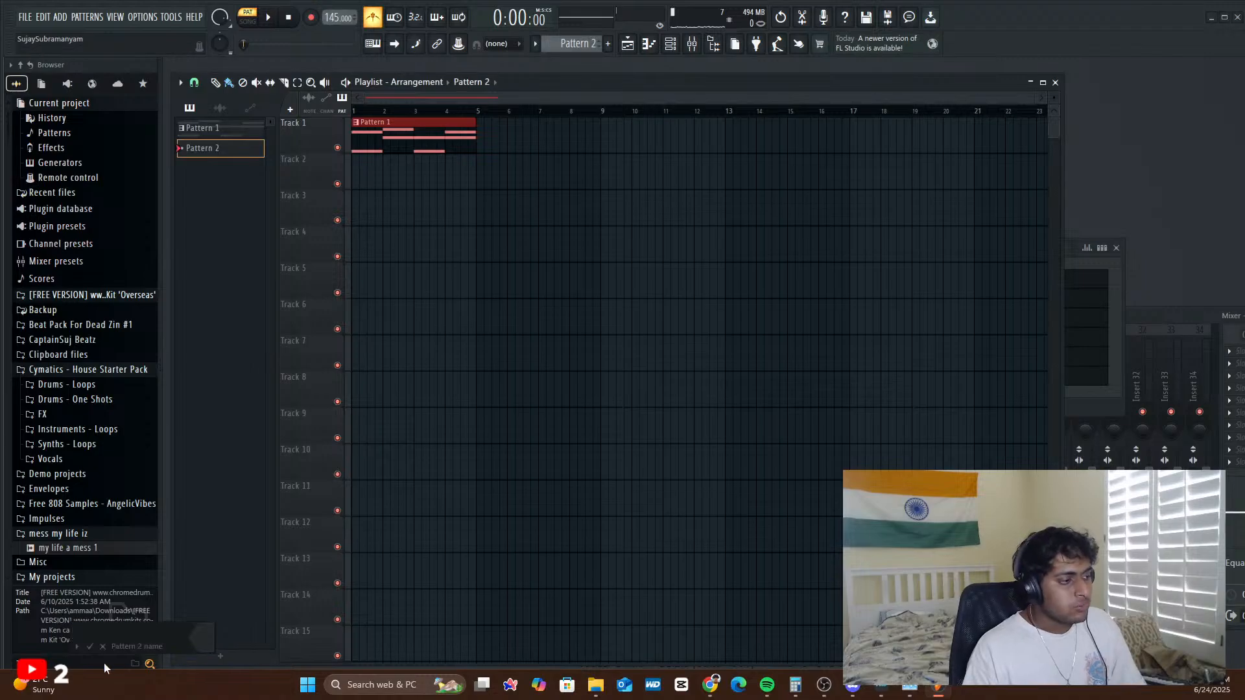
{"action": "left_click", "coordinate": [90, 647]}
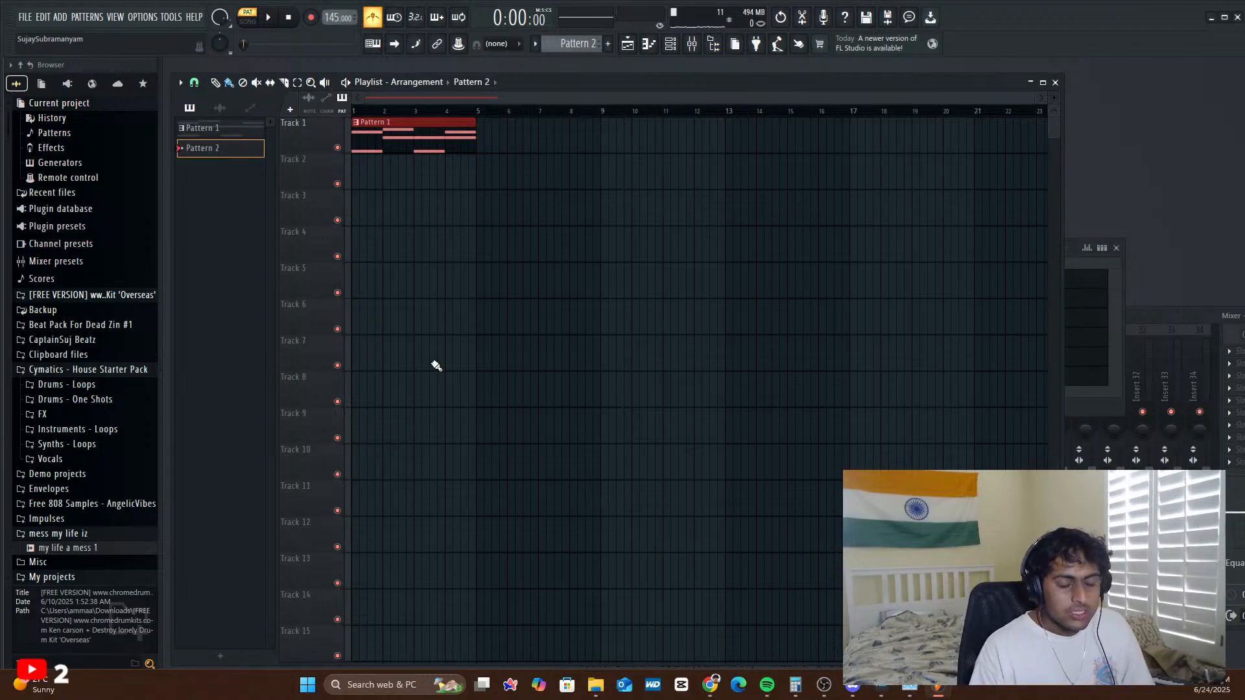
{"action": "mouse_move", "coordinate": [418, 189]}
{"action": "left_mouse_down"}
{"action": "mouse_move", "coordinate": [400, 175]}
{"action": "mouse_move", "coordinate": [365, 184]}
{"action": "mouse_move", "coordinate": [433, 172]}
{"action": "left_mouse_up"}
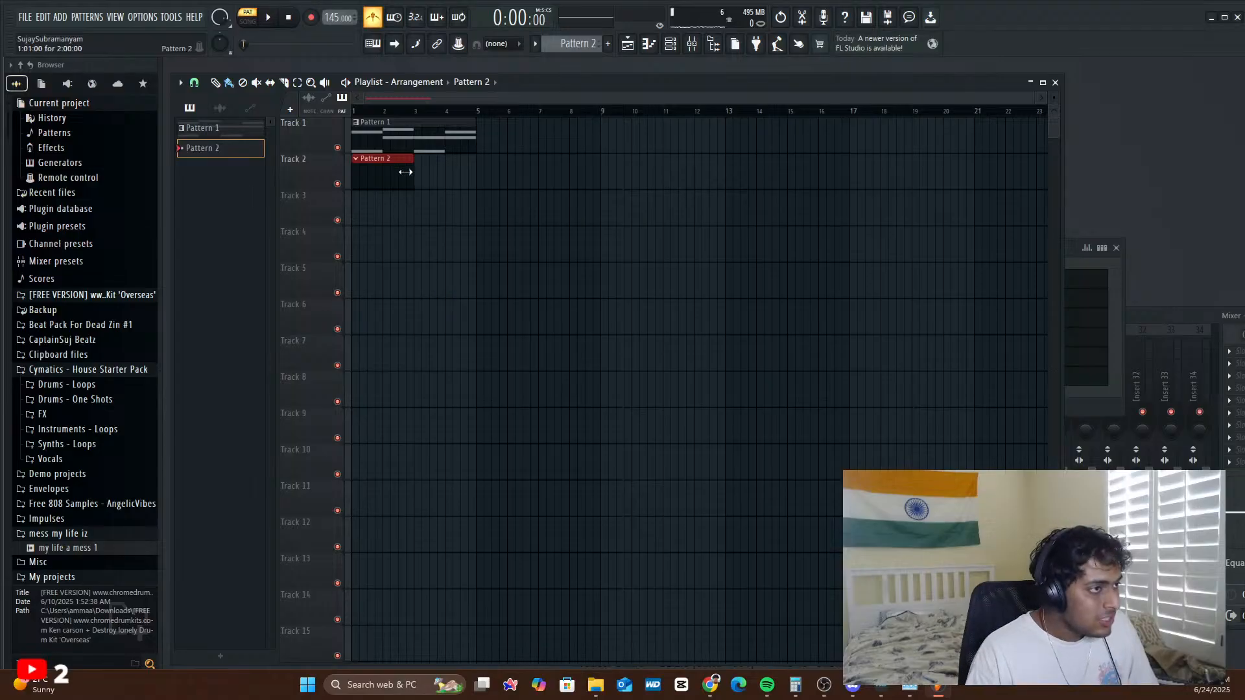
- Reopen FLEX, search all its presets for "synth", and load the Synth Bass 1 preset
{"action": "left_click", "coordinate": [671, 43]}
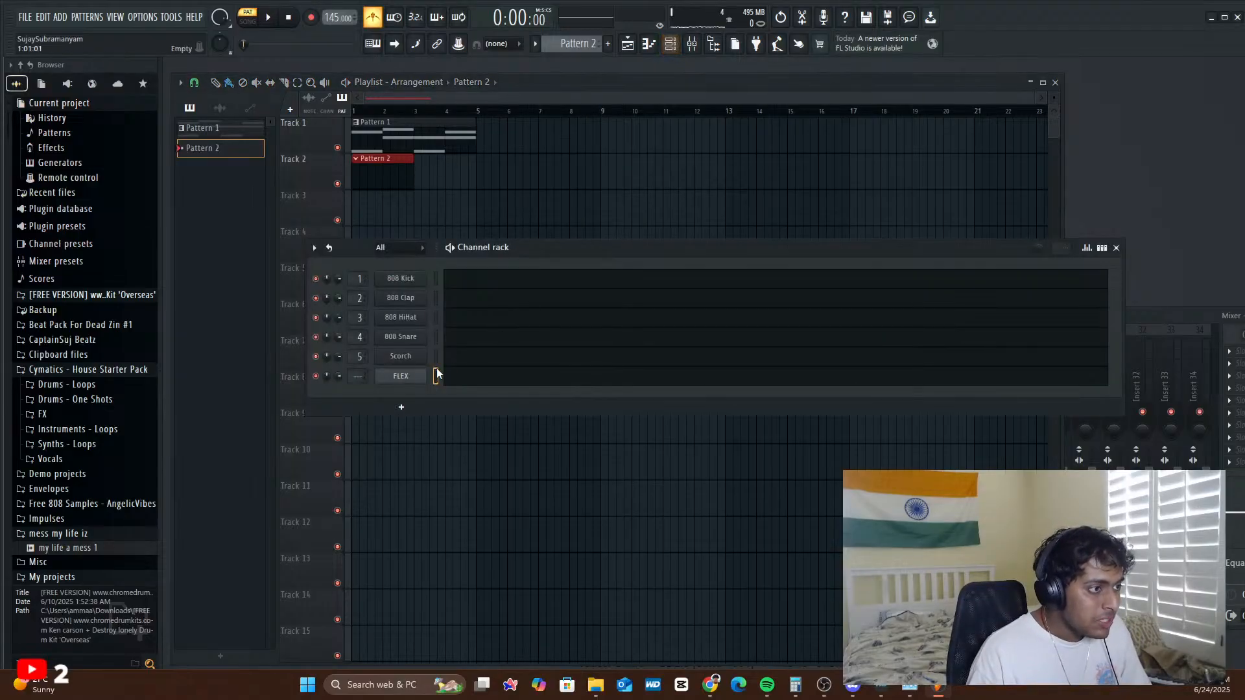
{"action": "left_click", "coordinate": [402, 376]}
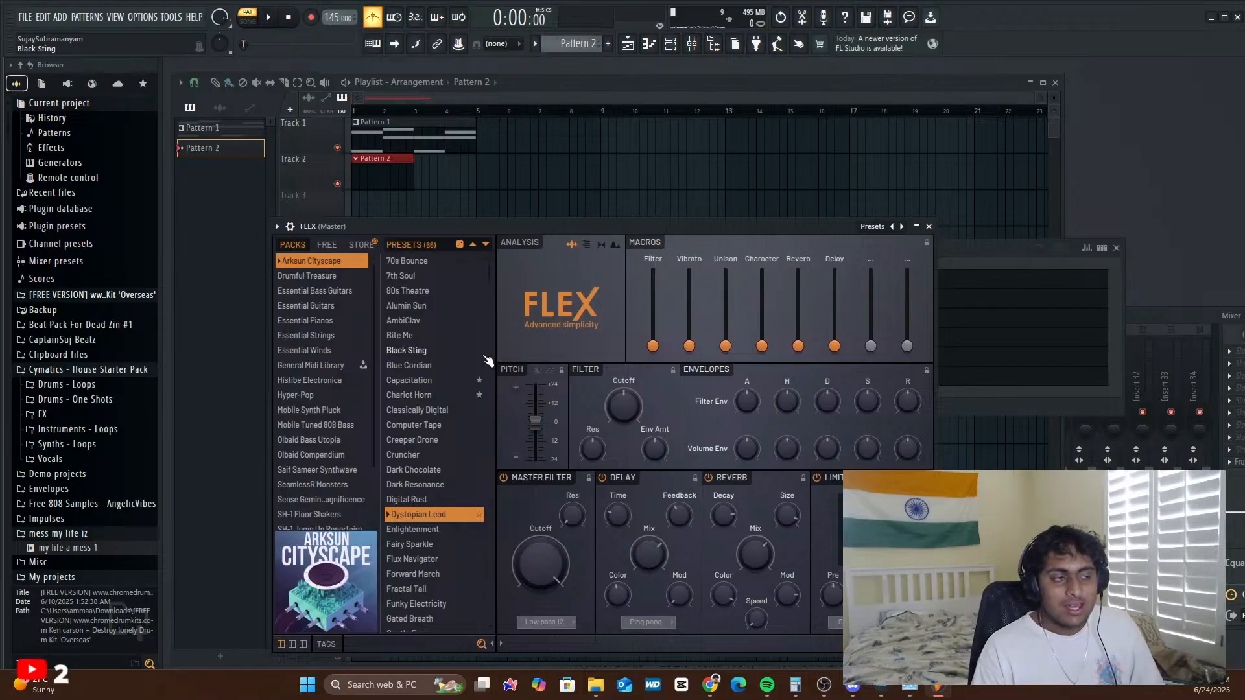
{"action": "left_click_drag", "start_coordinate": [634, 222], "coordinate": [665, 167]}
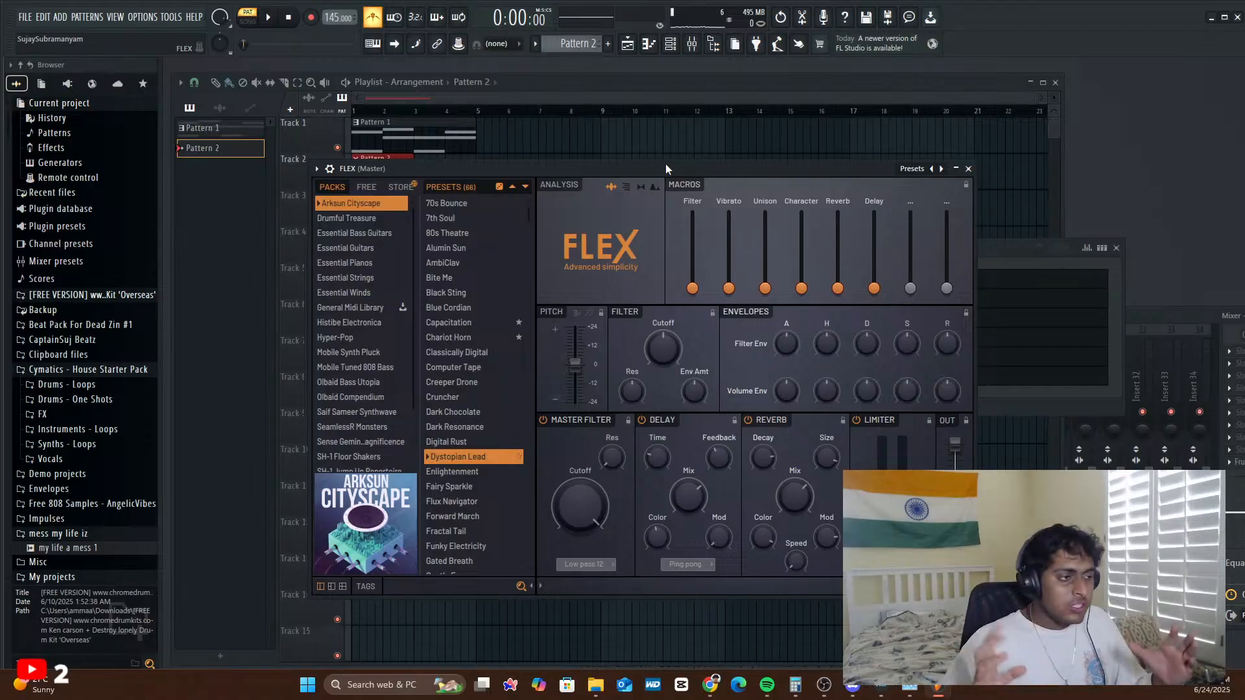
{"action": "scroll", "coordinate": [483, 318], "scroll_direction": "down", "scroll_amount": 4}
{"action": "scroll", "coordinate": [482, 318], "scroll_direction": "up", "scroll_amount": 5}
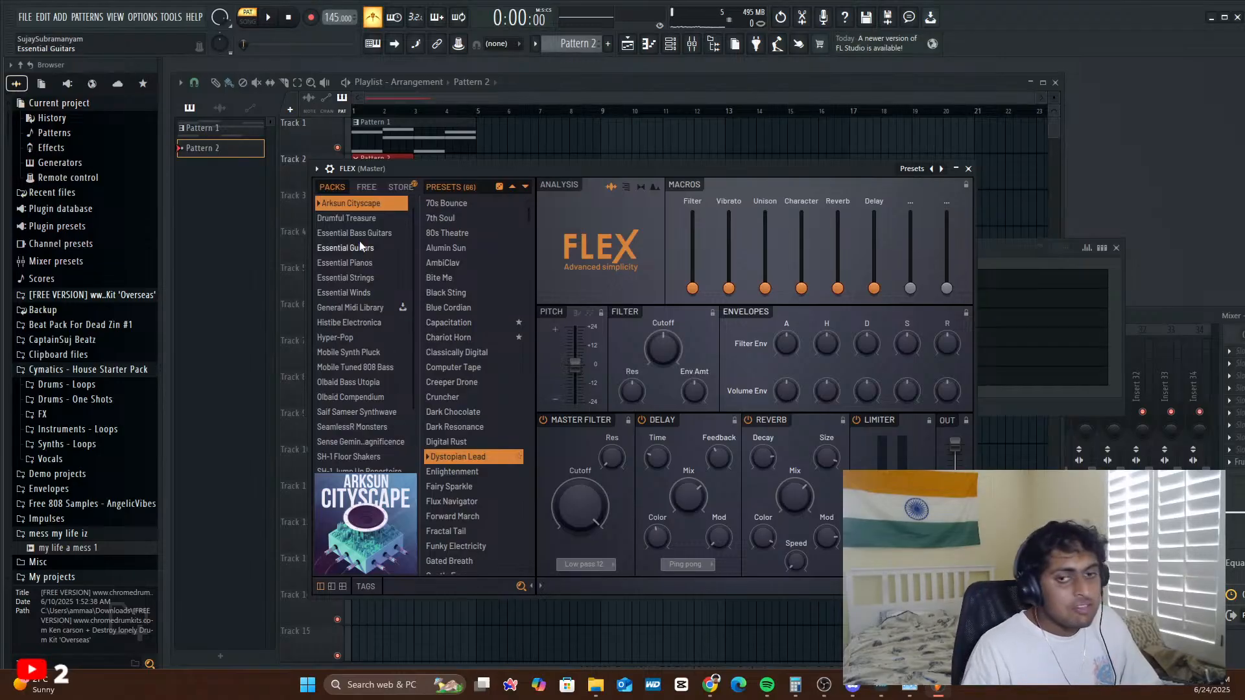
{"action": "scroll", "coordinate": [353, 324], "scroll_direction": "down", "scroll_amount": 2}
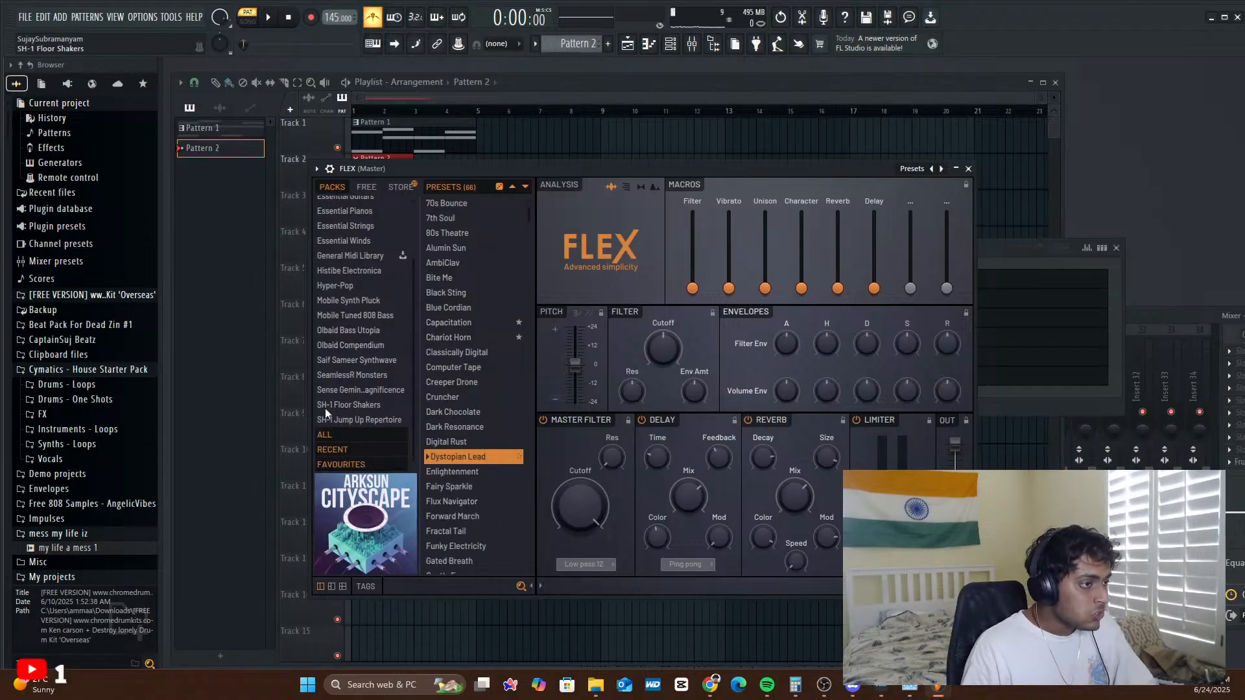
{"action": "left_click", "coordinate": [338, 435]}
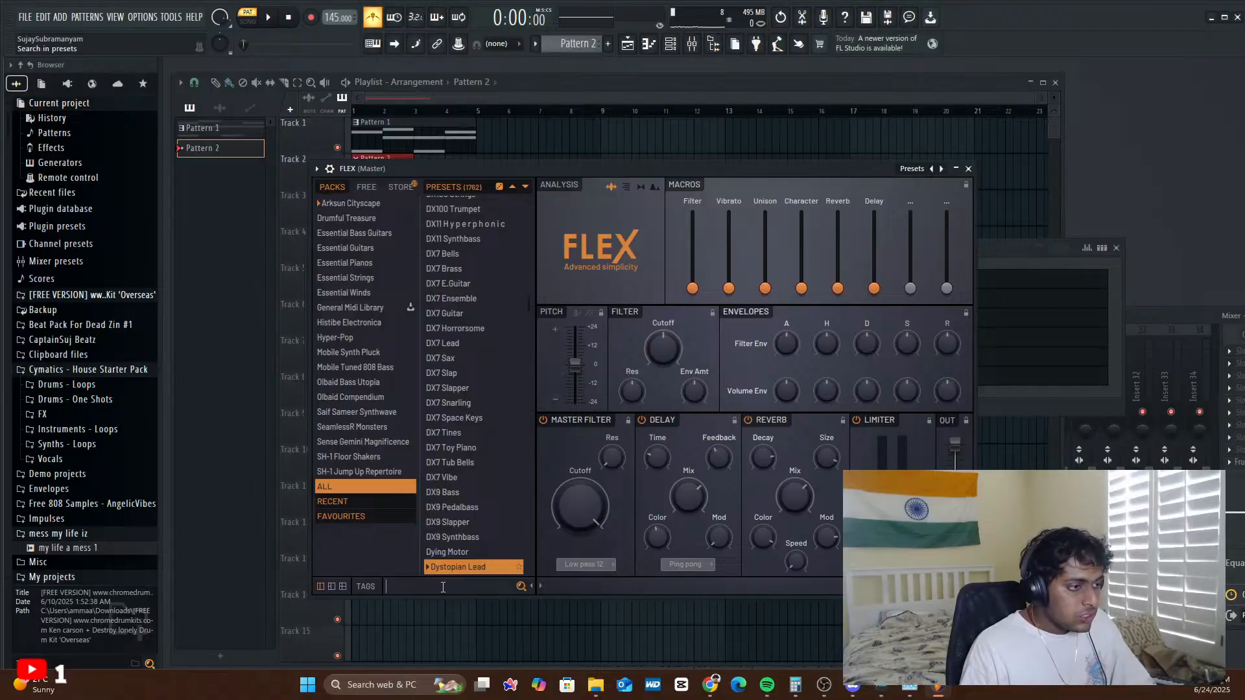
{"action": "type", "text": "synth"}
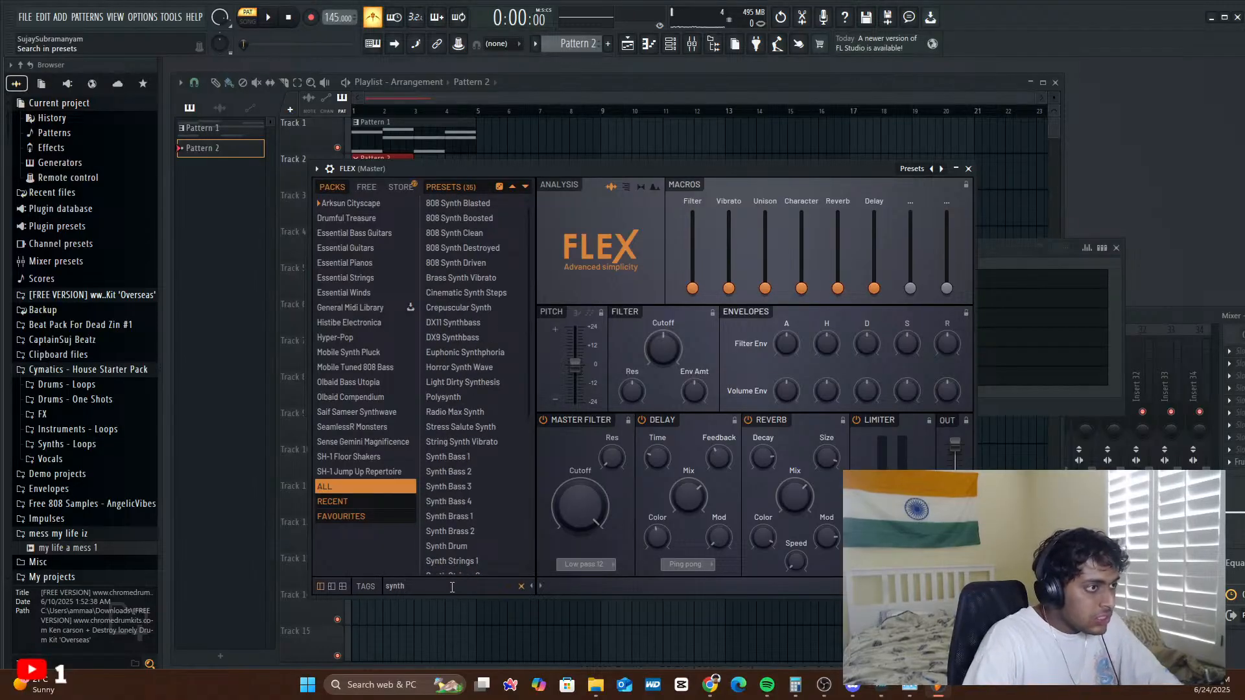
{"action": "scroll", "coordinate": [450, 445], "scroll_direction": "down", "scroll_amount": 2}
{"action": "left_click", "coordinate": [452, 418]}
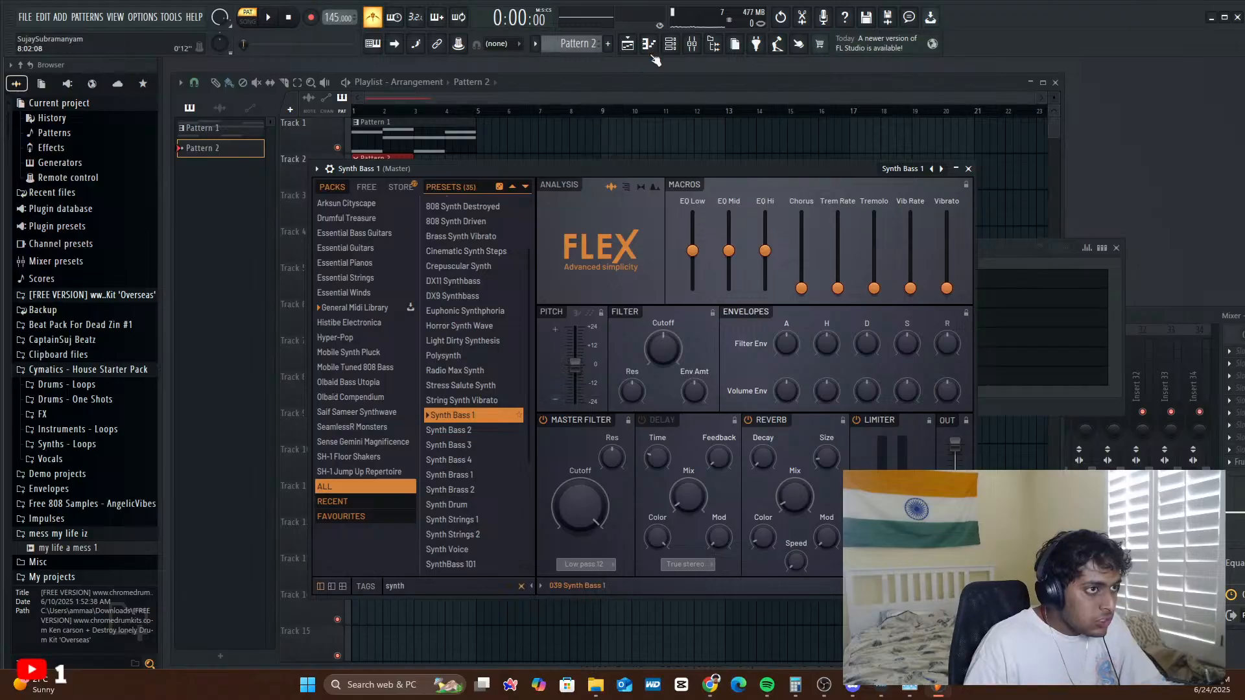
- Try a one-bar note as low as G2 at bar 1 in the Synth Bass 1 piano roll and delete it
{"action": "left_click", "coordinate": [649, 43]}
{"action": "left_click_drag", "start_coordinate": [586, 376], "coordinate": [544, 538]}
{"action": "right_click", "coordinate": [546, 539]}
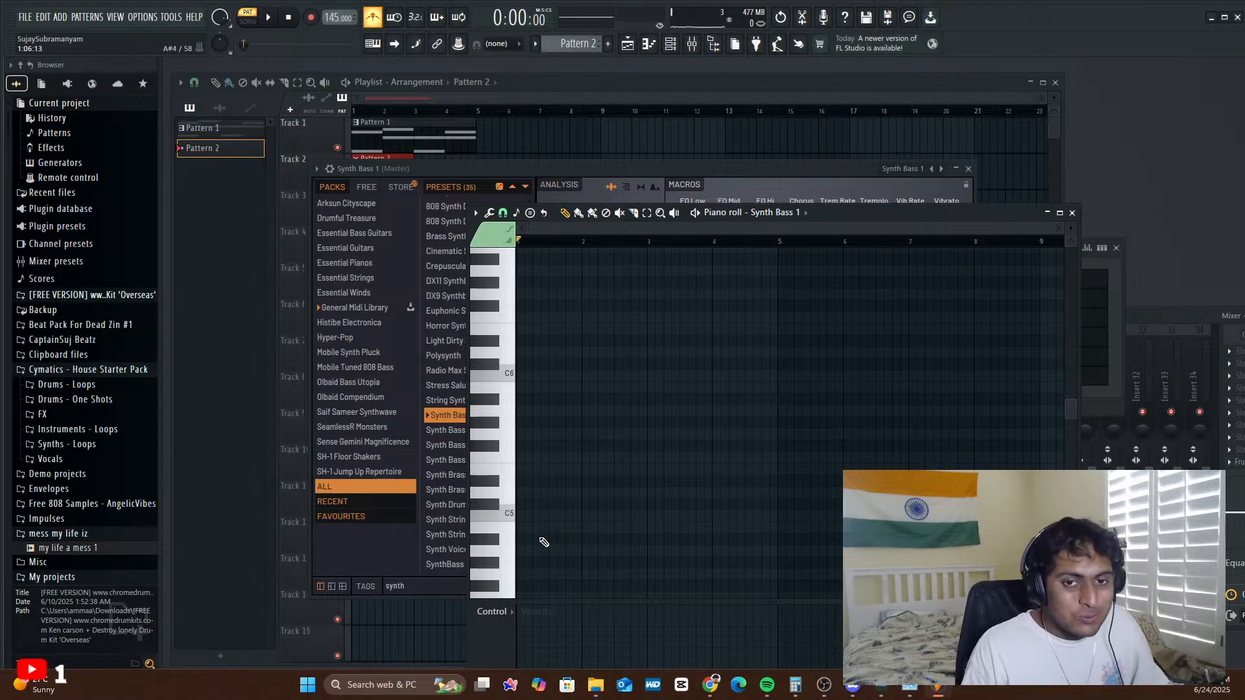
{"action": "scroll", "coordinate": [540, 503], "scroll_direction": "down", "scroll_amount": 3}
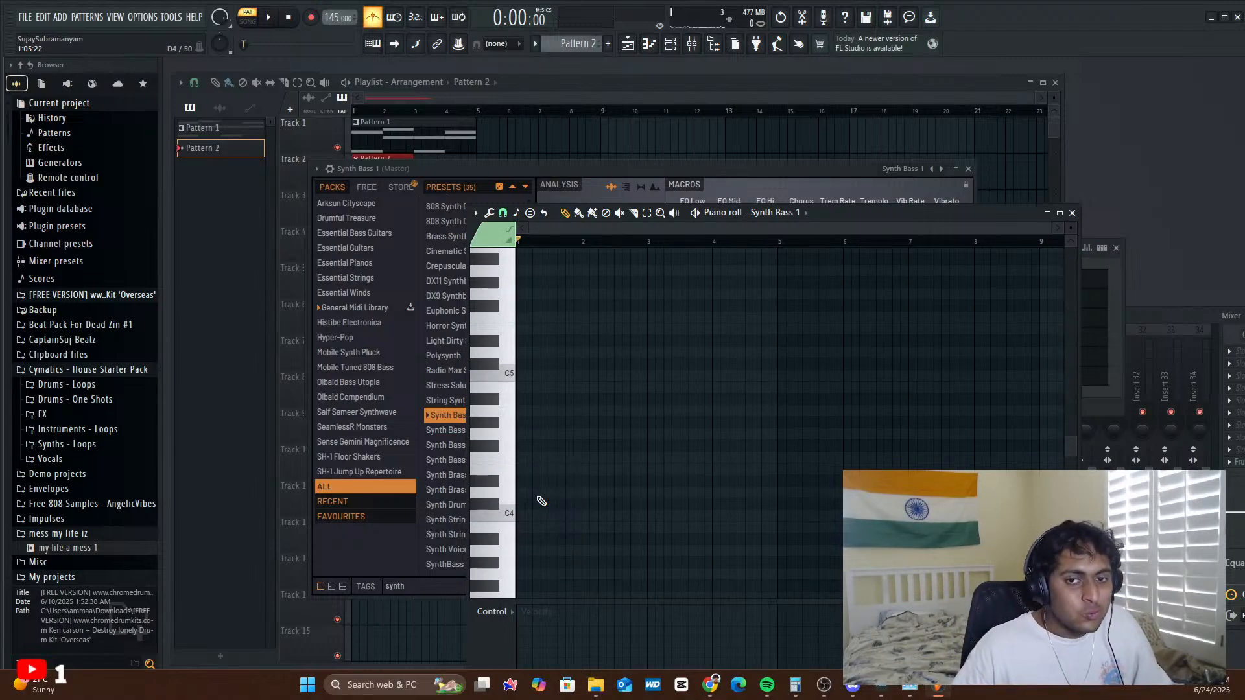
{"action": "scroll", "coordinate": [542, 501], "scroll_direction": "down", "scroll_amount": 2}
{"action": "left_click_drag", "start_coordinate": [522, 447], "coordinate": [524, 565]}
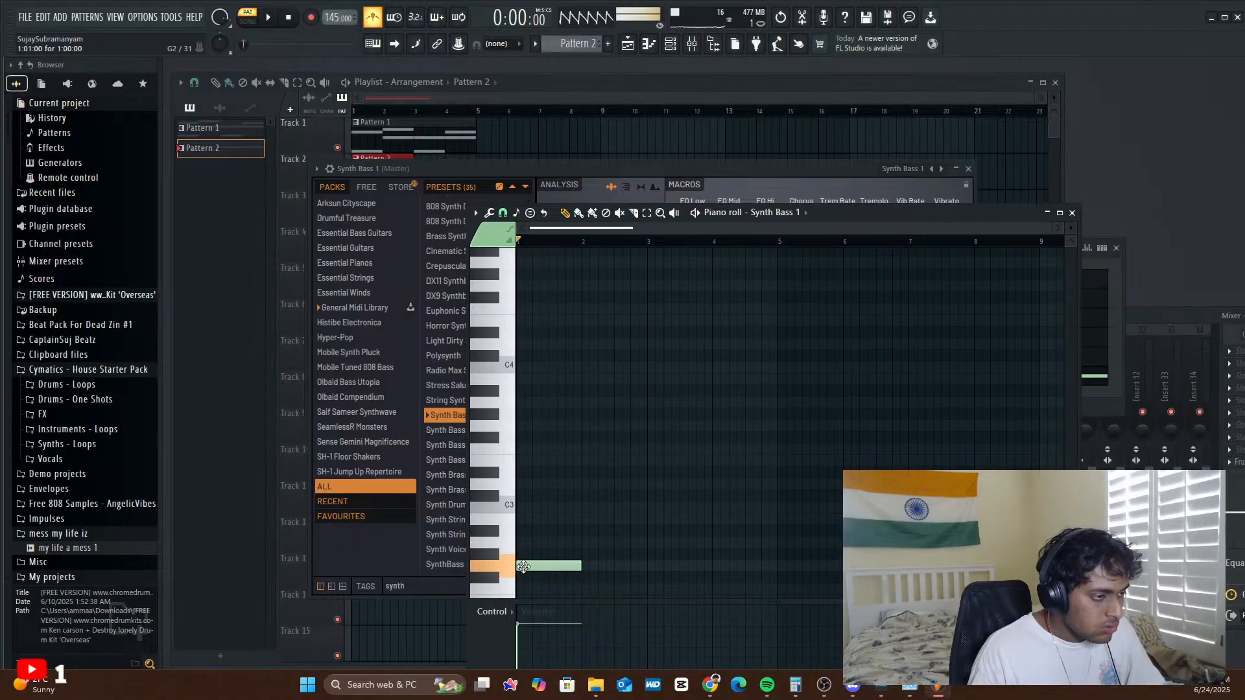
{"action": "right_click", "coordinate": [523, 567]}
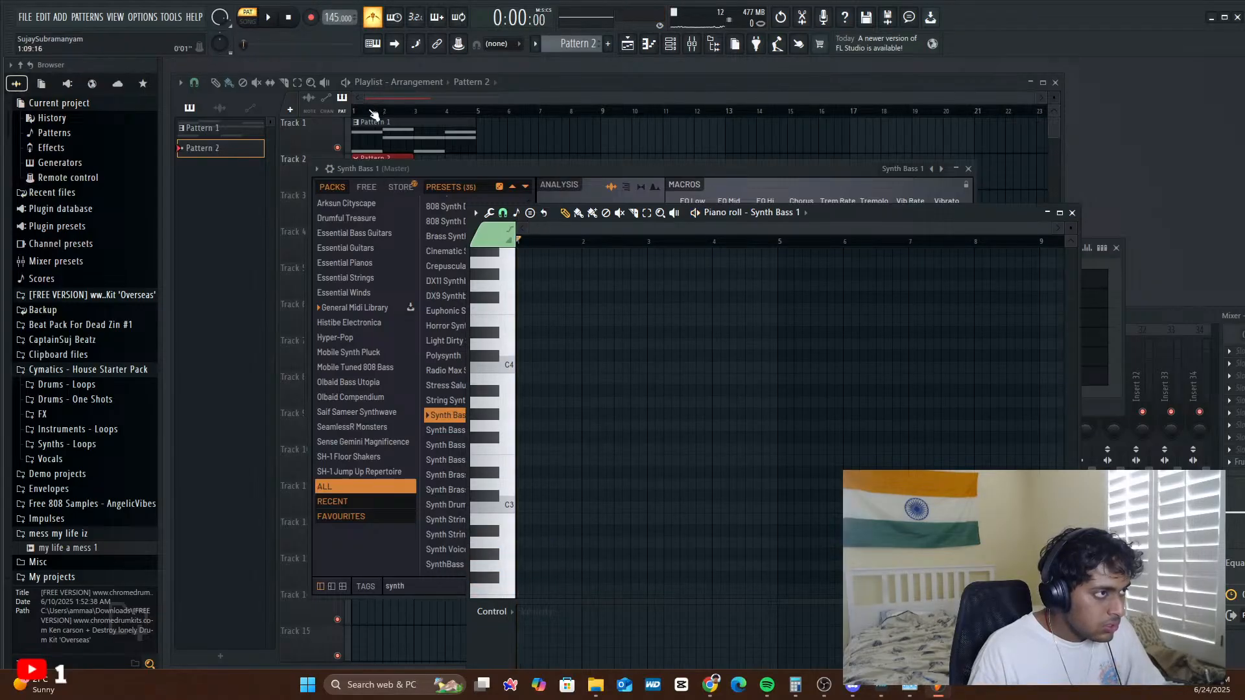
- Switch playback to song mode and briefly play the playlist arrangement
{"action": "left_click", "coordinate": [337, 130]}
{"action": "key", "text": "space"}
{"action": "key", "text": "space"}
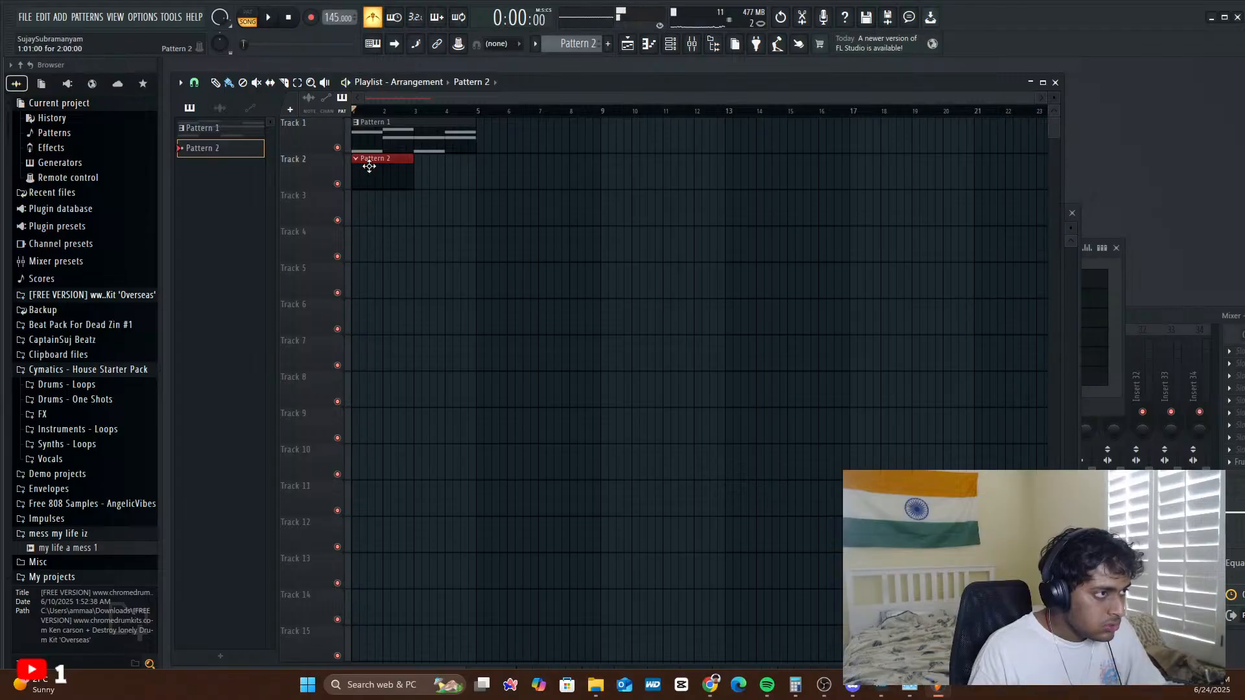
- Add a one-bar G3 note at bar 1 for Synth Bass 1 in Pattern 2 and play it with the melody
{"action": "key", "text": "F6"}
{"action": "left_click", "coordinate": [467, 380]}
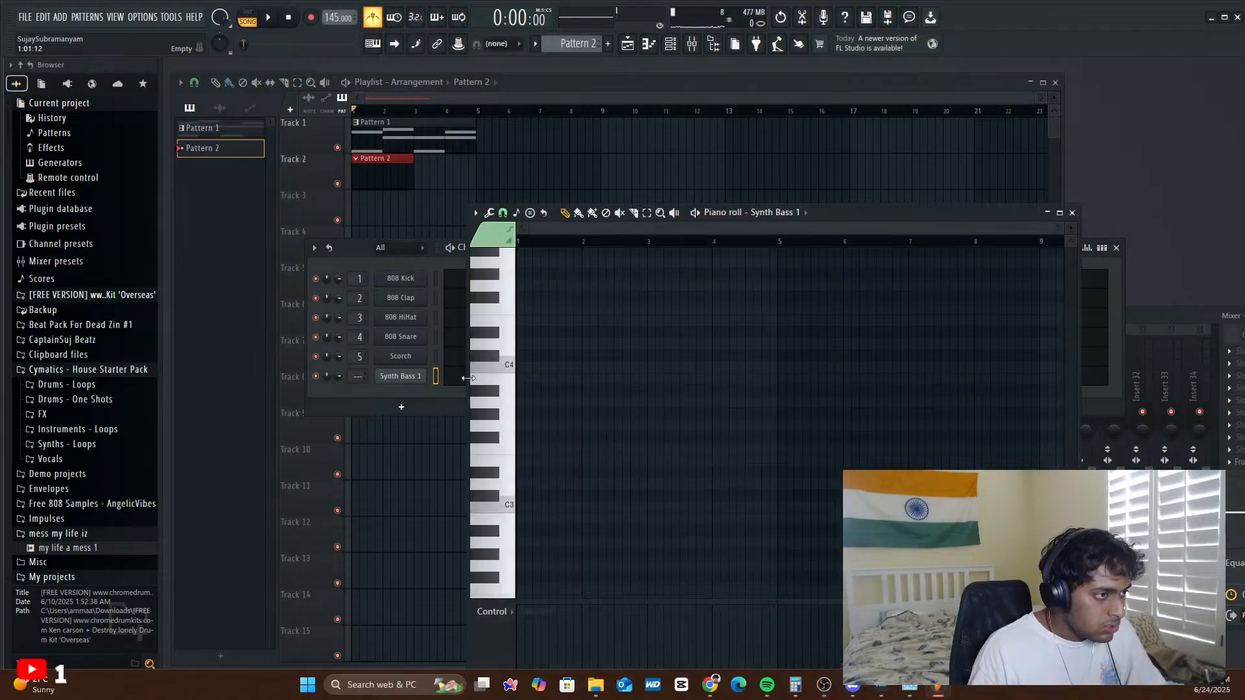
{"action": "mouse_move", "coordinate": [555, 483]}
{"action": "left_mouse_down"}
{"action": "mouse_move", "coordinate": [518, 414]}
{"action": "mouse_move", "coordinate": [515, 436]}
{"action": "left_mouse_up"}
{"action": "key", "text": "space"}
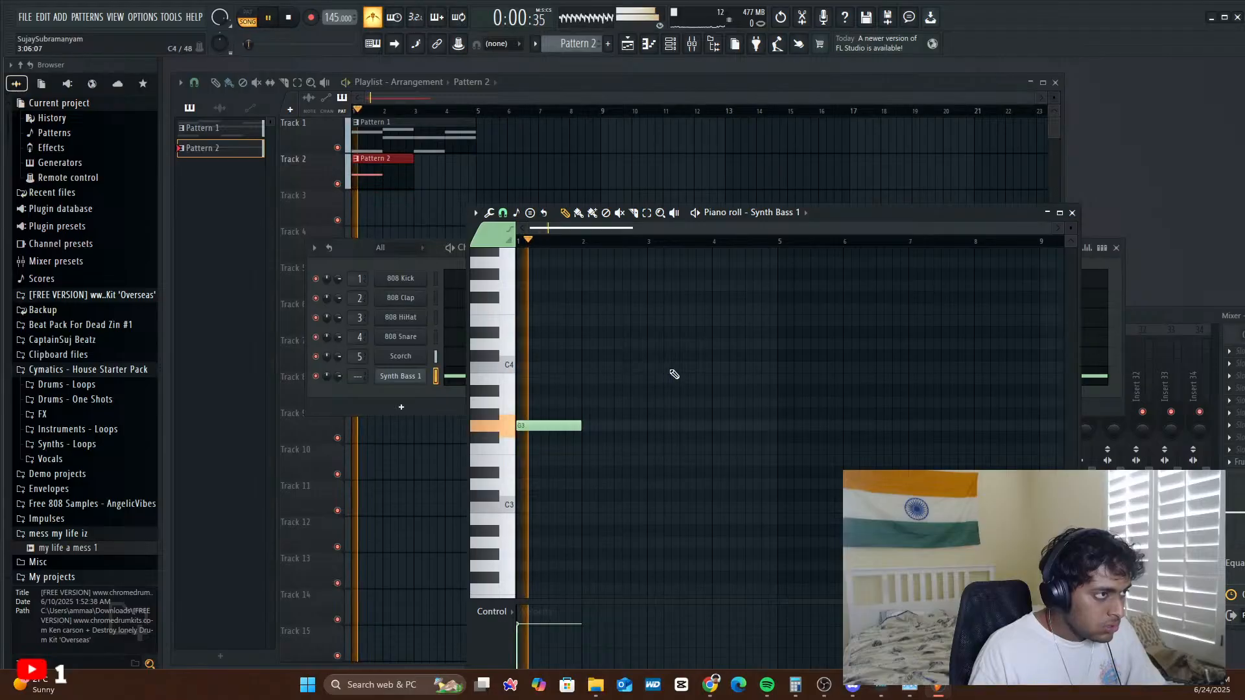
{"action": "key", "text": "space"}
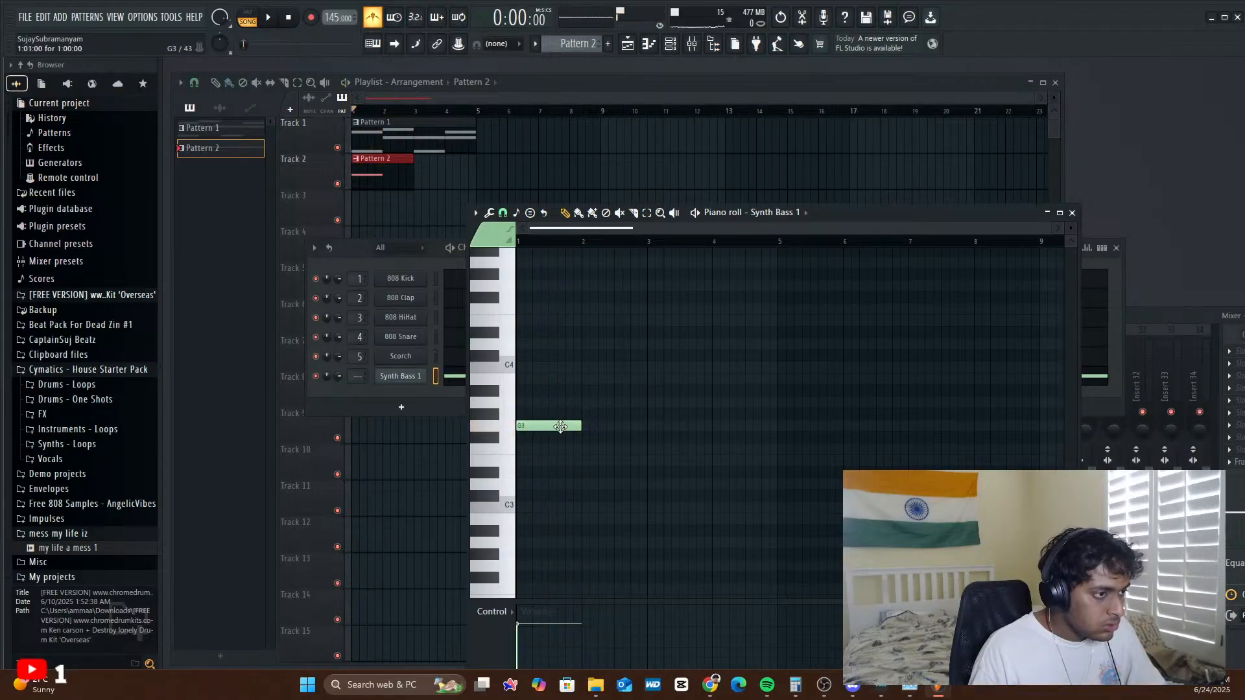
{"action": "mouse_move", "coordinate": [561, 426]}
{"action": "left_mouse_down"}
{"action": "mouse_move", "coordinate": [550, 455]}
{"action": "mouse_move", "coordinate": [542, 426]}
{"action": "left_mouse_up"}
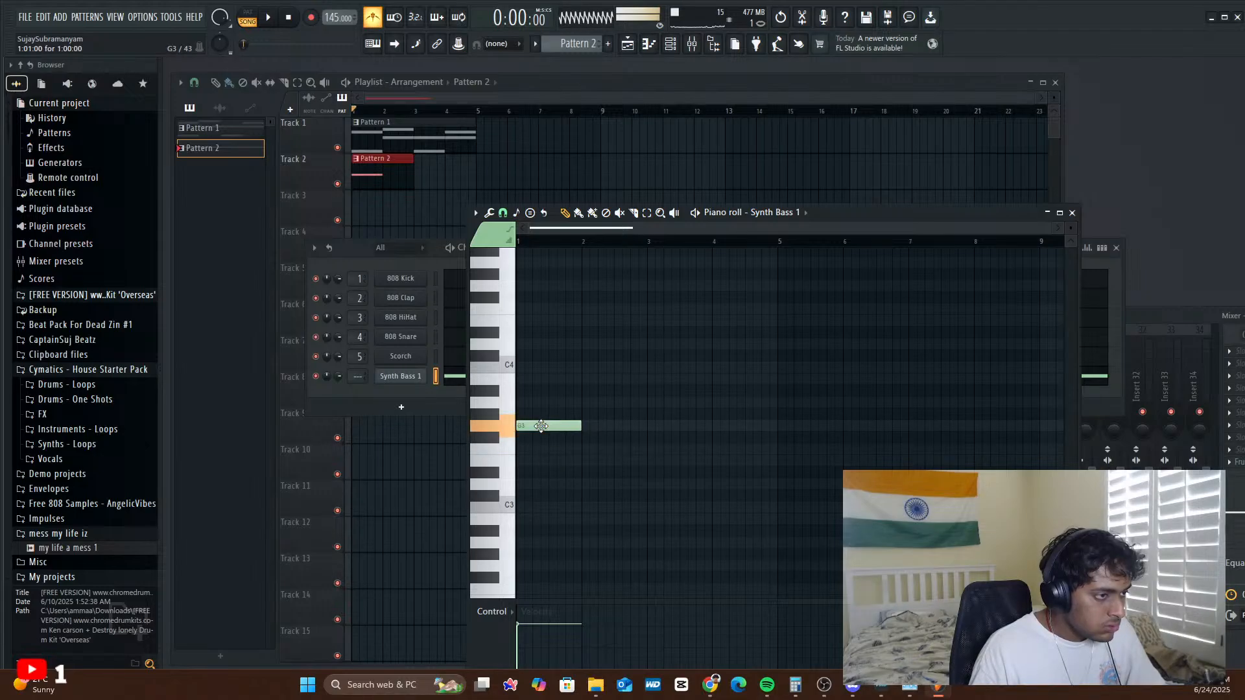
- Add one-bar Synth Bass 1 notes F3, G3 and F#3 at bars 2, 3 and 4, and extend the Pattern 2 clip to four bars
{"action": "left_click", "coordinate": [584, 448]}
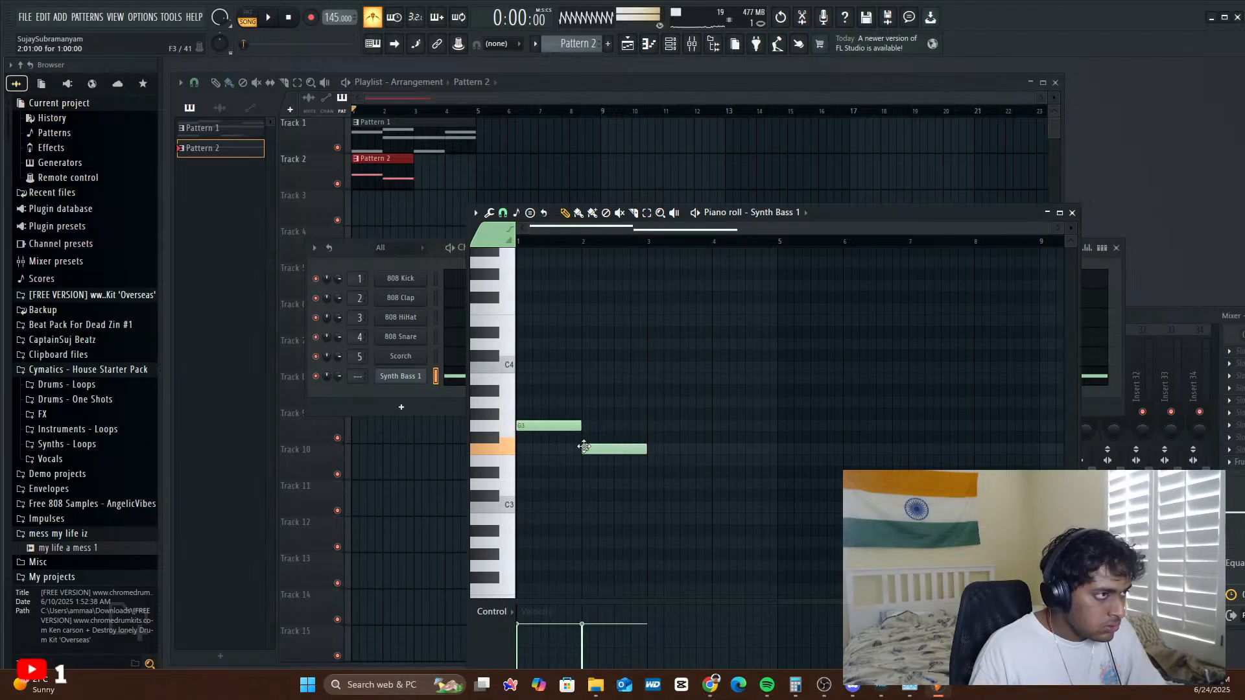
{"action": "left_click", "coordinate": [655, 425]}
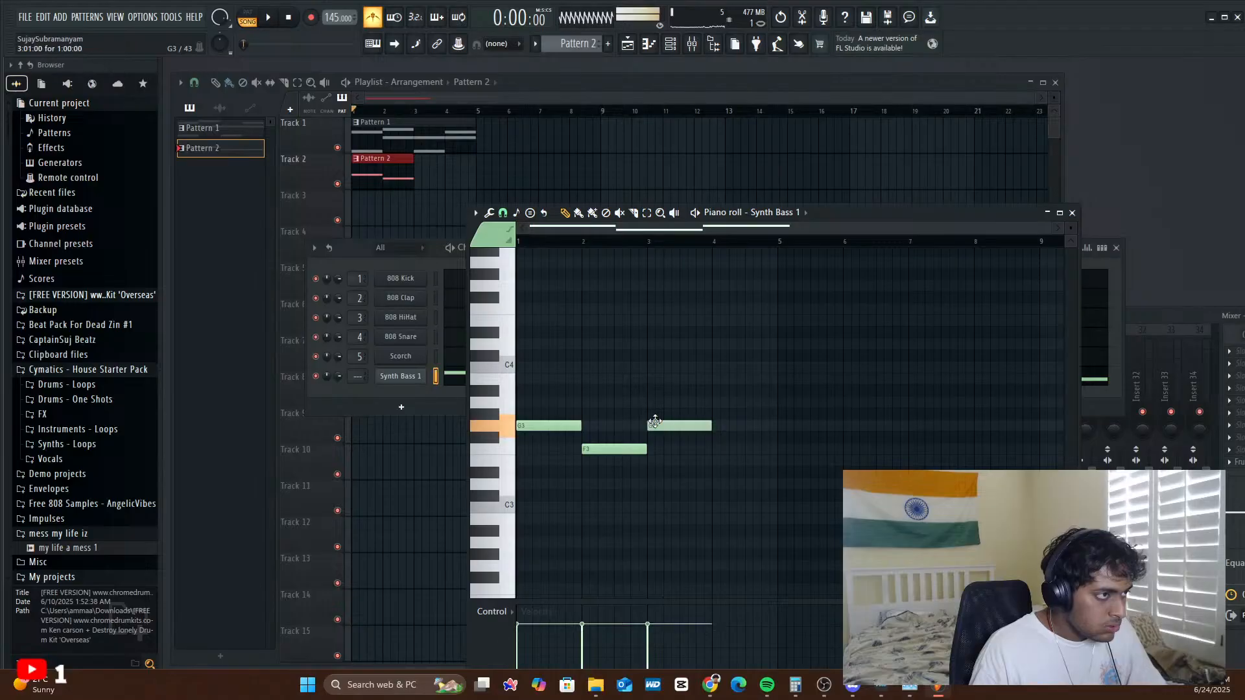
{"action": "left_click", "coordinate": [715, 438]}
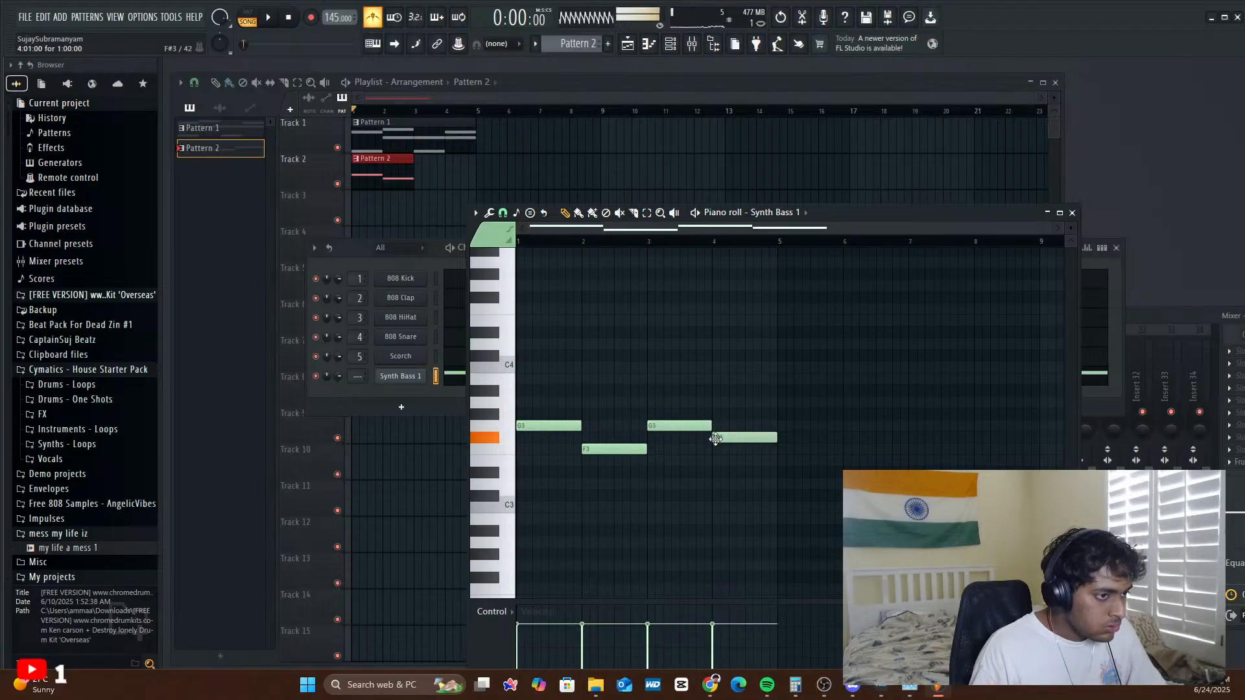
{"action": "left_click_drag", "start_coordinate": [421, 187], "coordinate": [478, 196]}
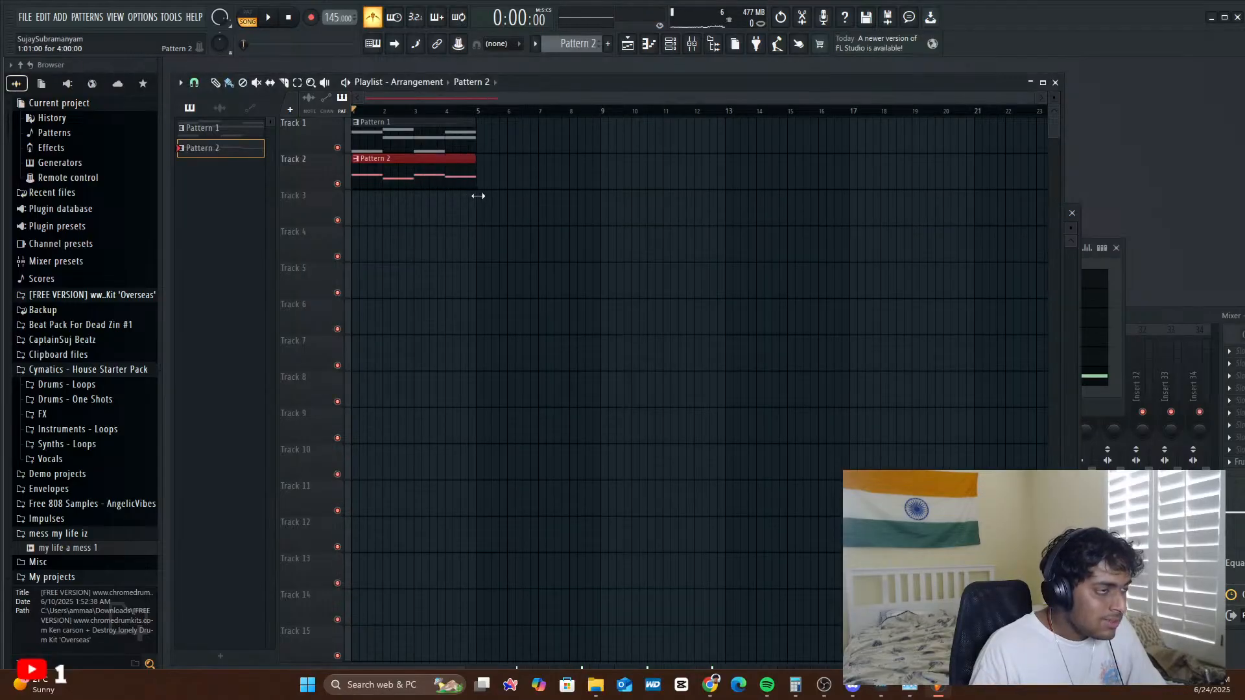
- Transpose all four Synth Bass 1 notes down one octave and play them with the melody
{"action": "left_click", "coordinate": [1107, 389]}
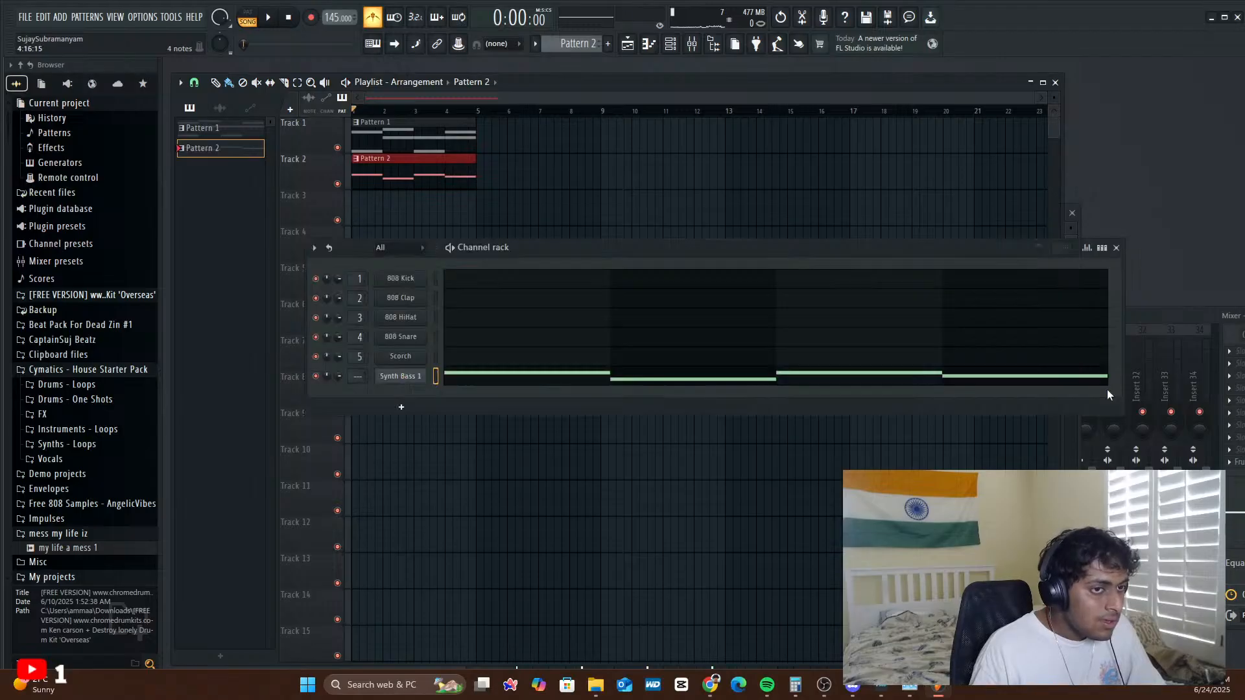
{"action": "left_click", "coordinate": [475, 383]}
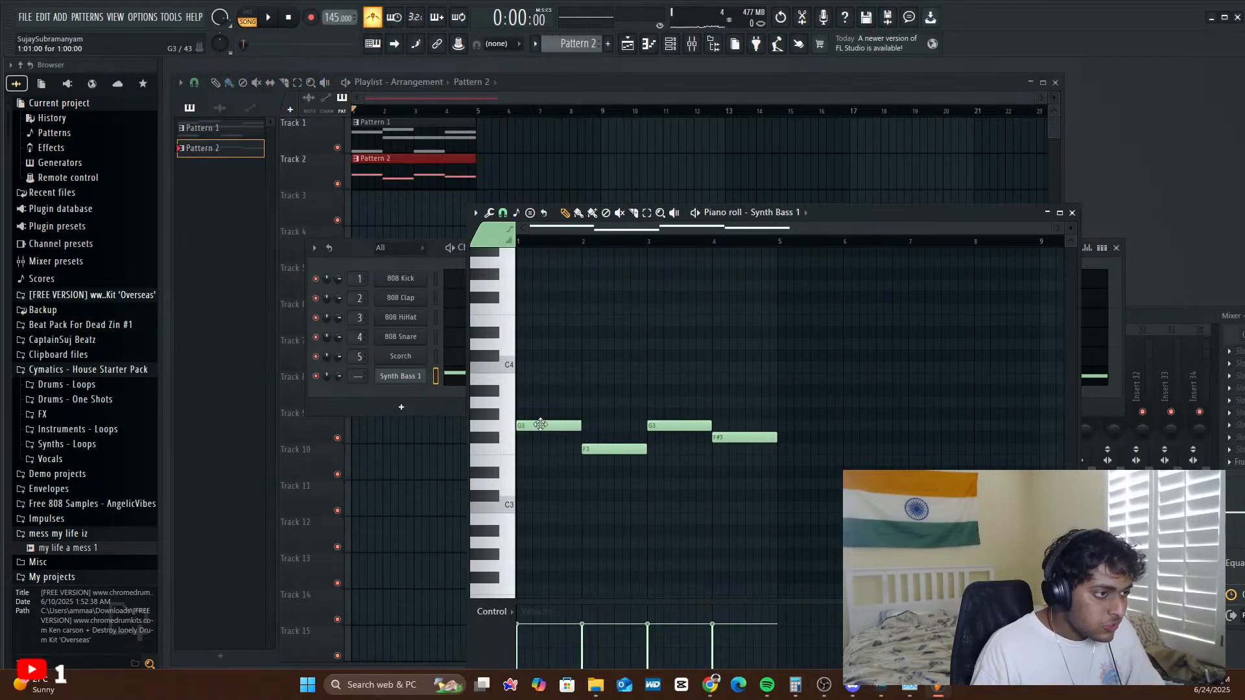
{"action": "scroll", "coordinate": [538, 433], "scroll_direction": "down", "scroll_amount": 4}
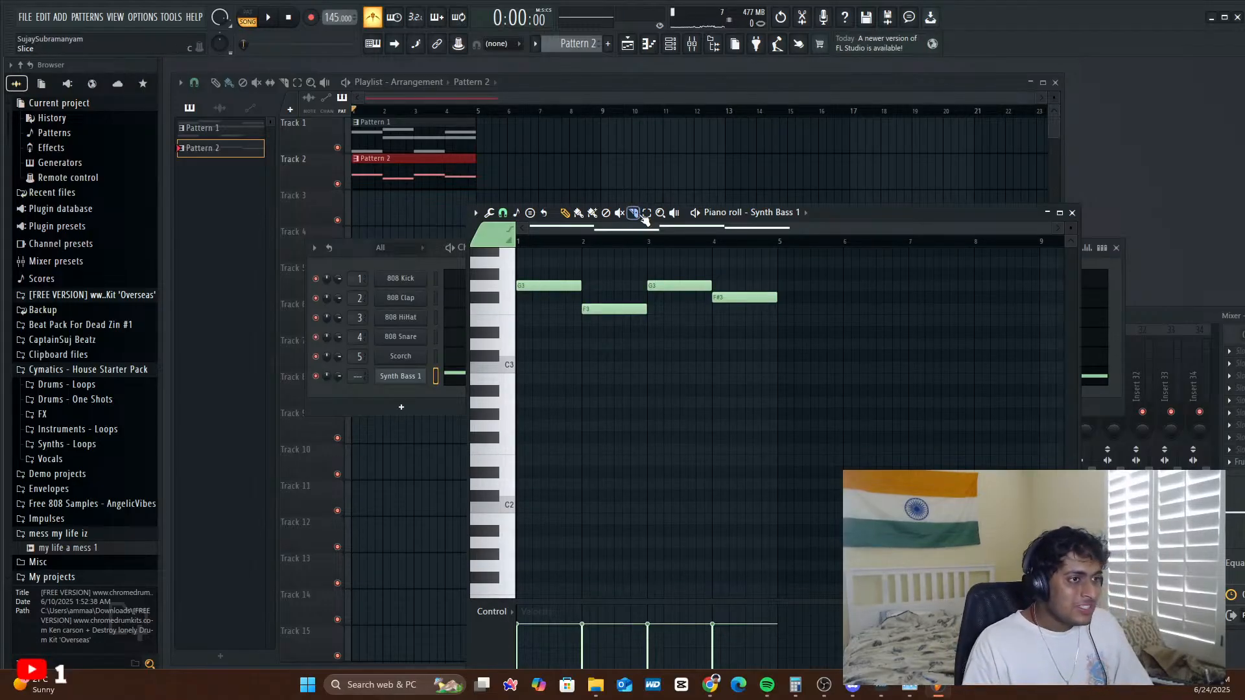
{"action": "key", "text": "ctrl+a"}
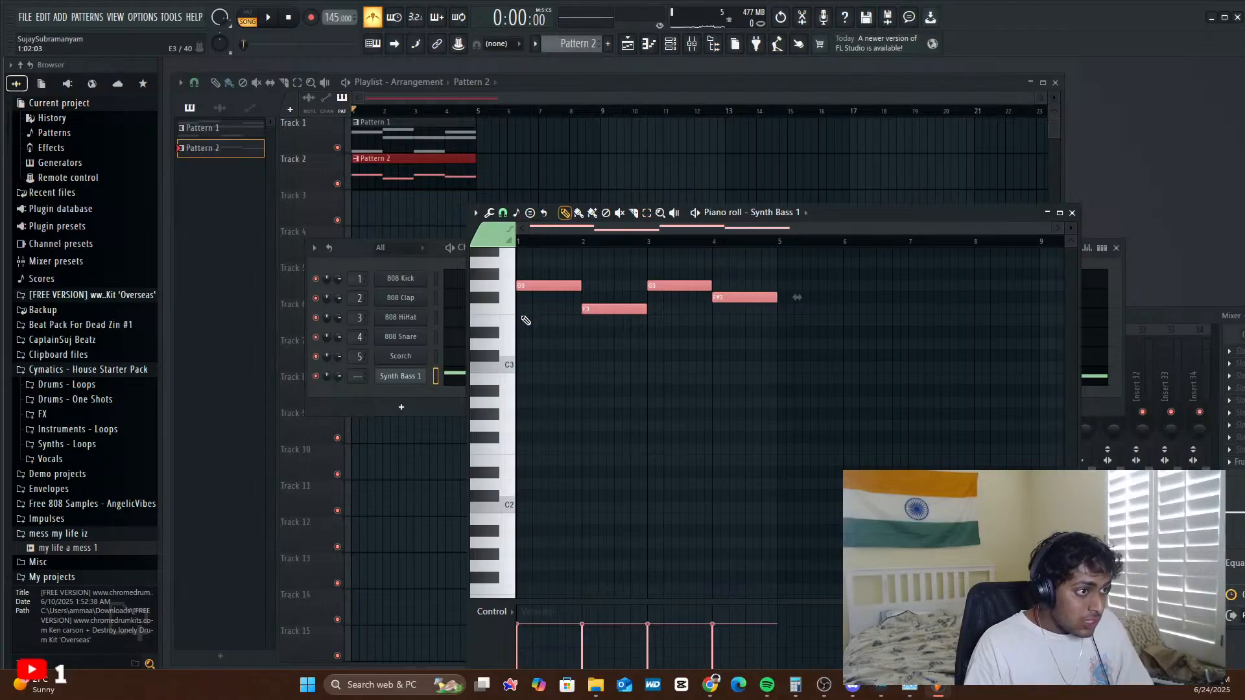
{"action": "left_click_drag", "start_coordinate": [524, 288], "coordinate": [504, 439]}
{"action": "key", "text": "space"}
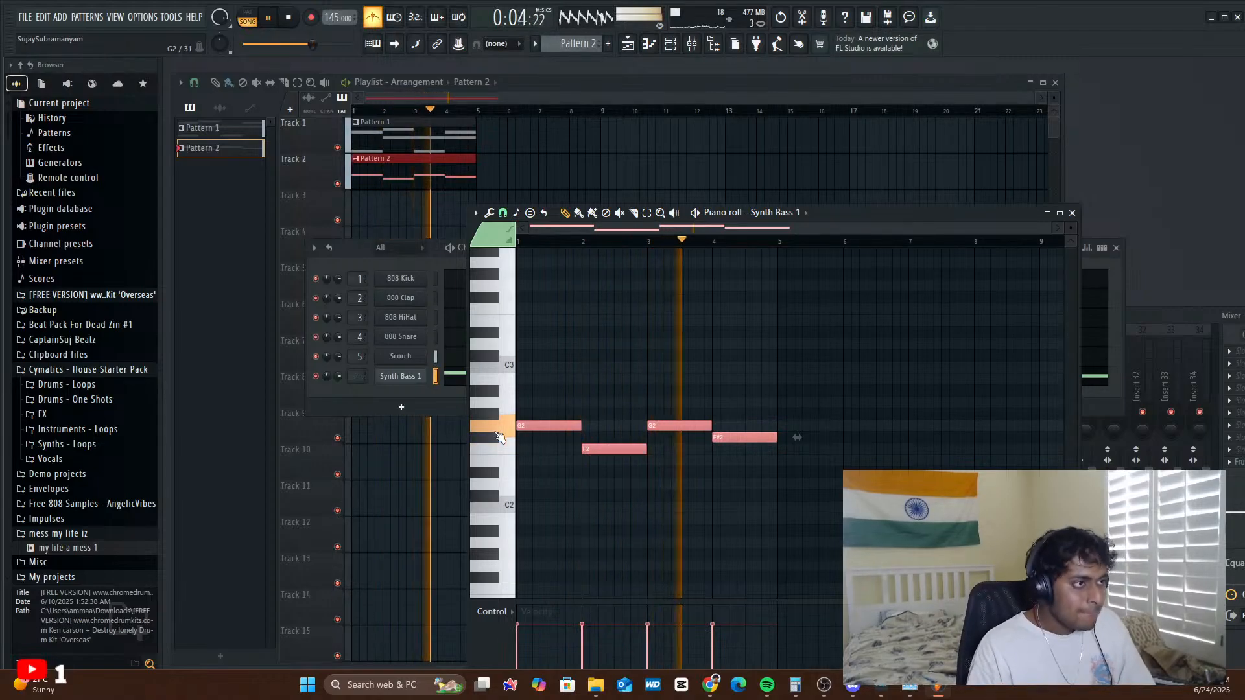
{"action": "key", "text": "space"}
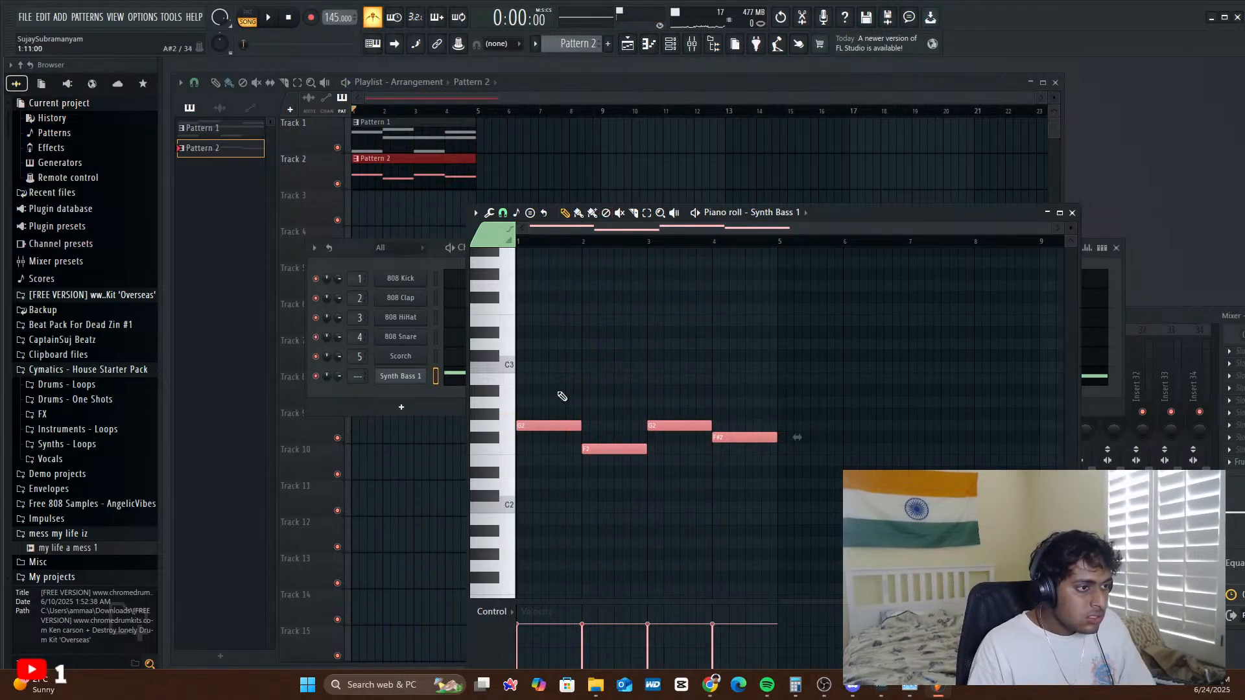
- Move the Synth Bass 1 note at bar 3 to G#2 and the one at bar 4 to F2, and play the result
{"action": "left_click", "coordinate": [549, 425]}
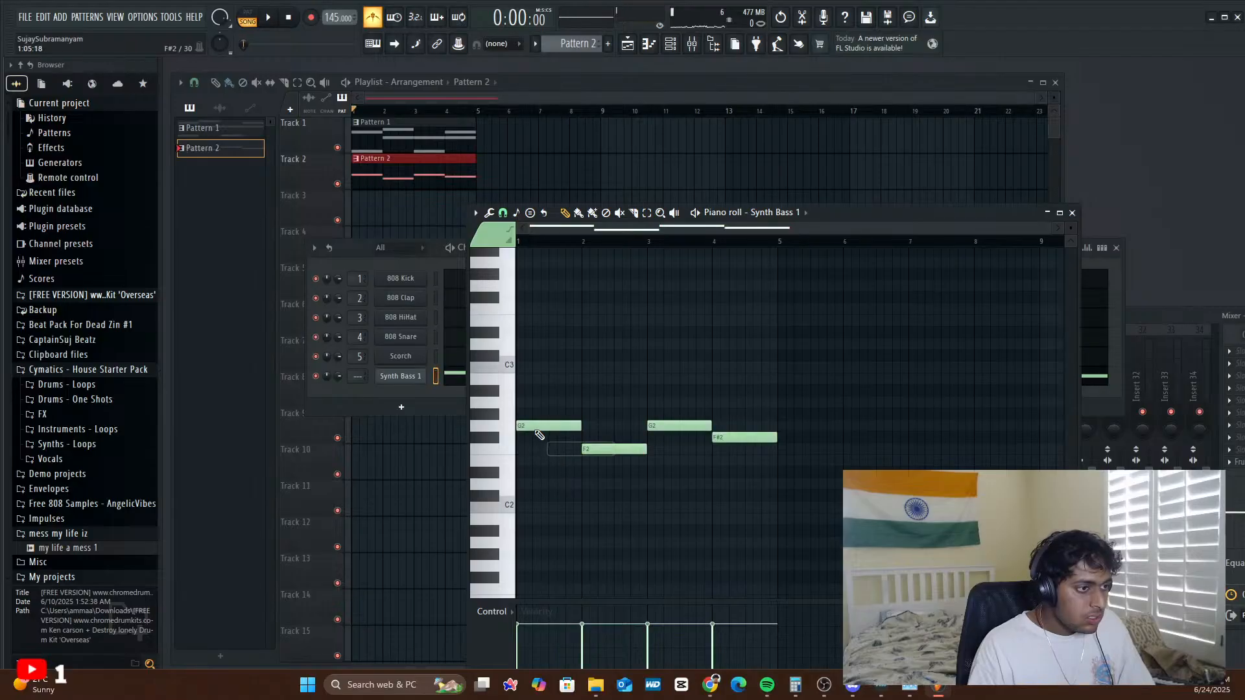
{"action": "left_click", "coordinate": [614, 448]}
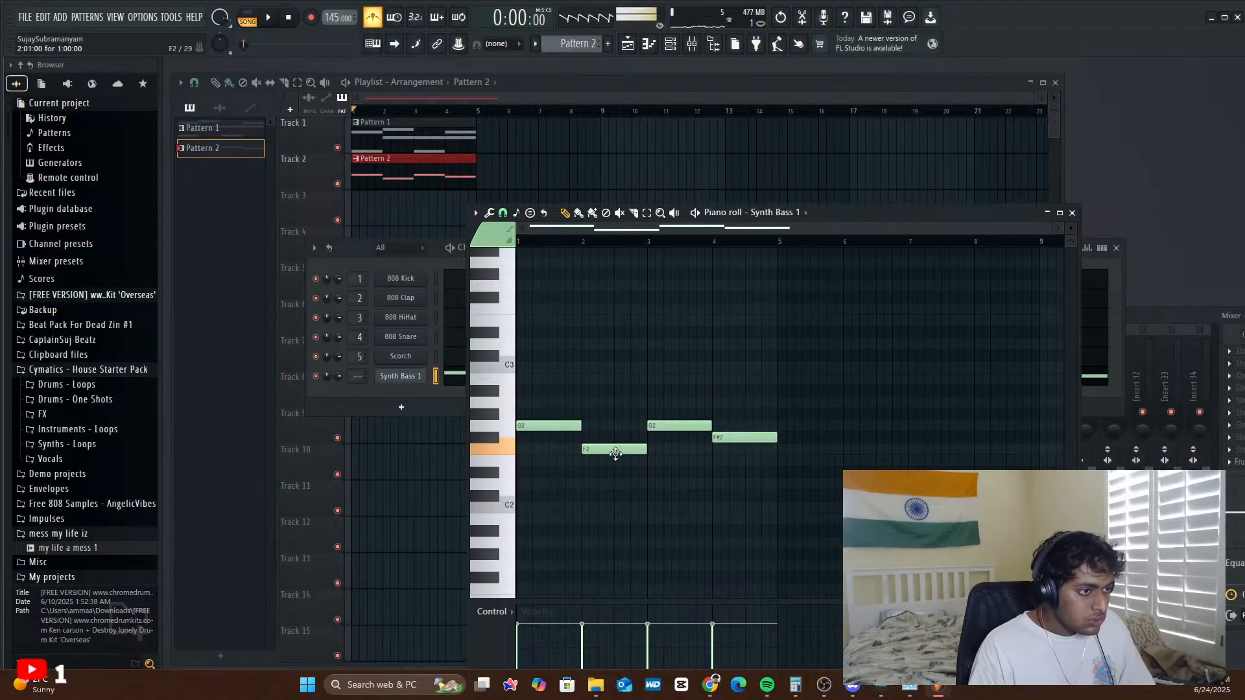
{"action": "left_click_drag", "start_coordinate": [673, 419], "coordinate": [673, 405]}
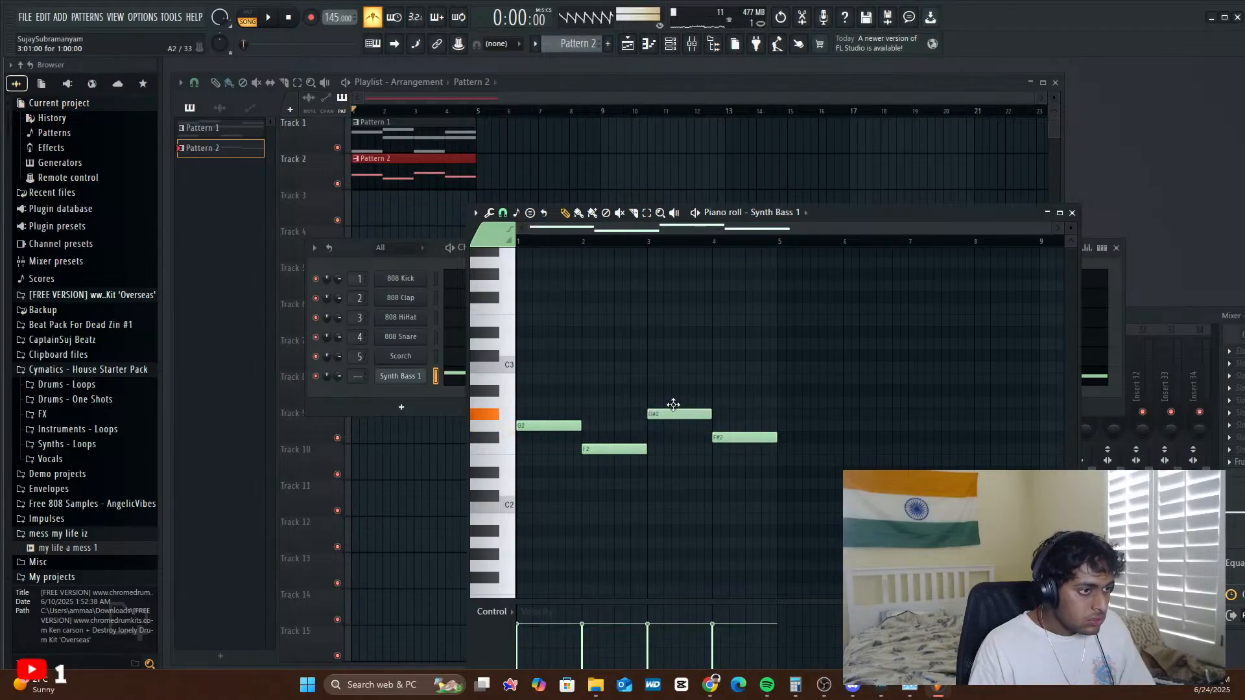
{"action": "left_click", "coordinate": [726, 437]}
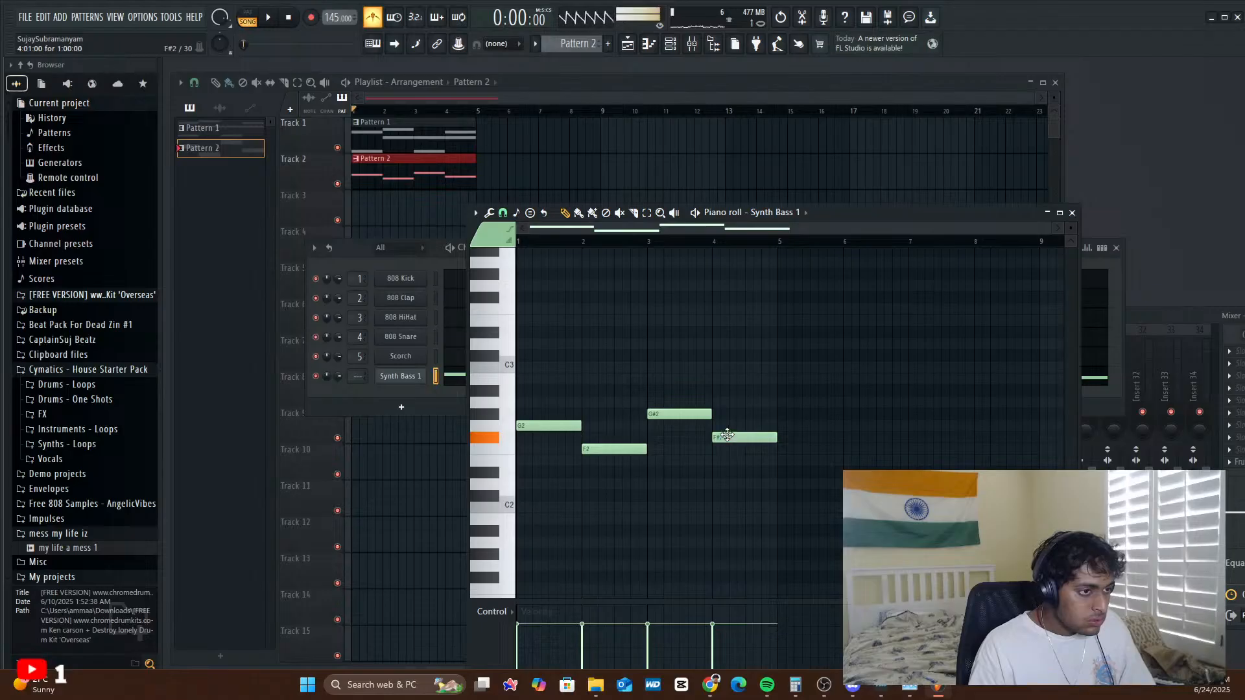
{"action": "left_click_drag", "start_coordinate": [723, 437], "coordinate": [724, 450]}
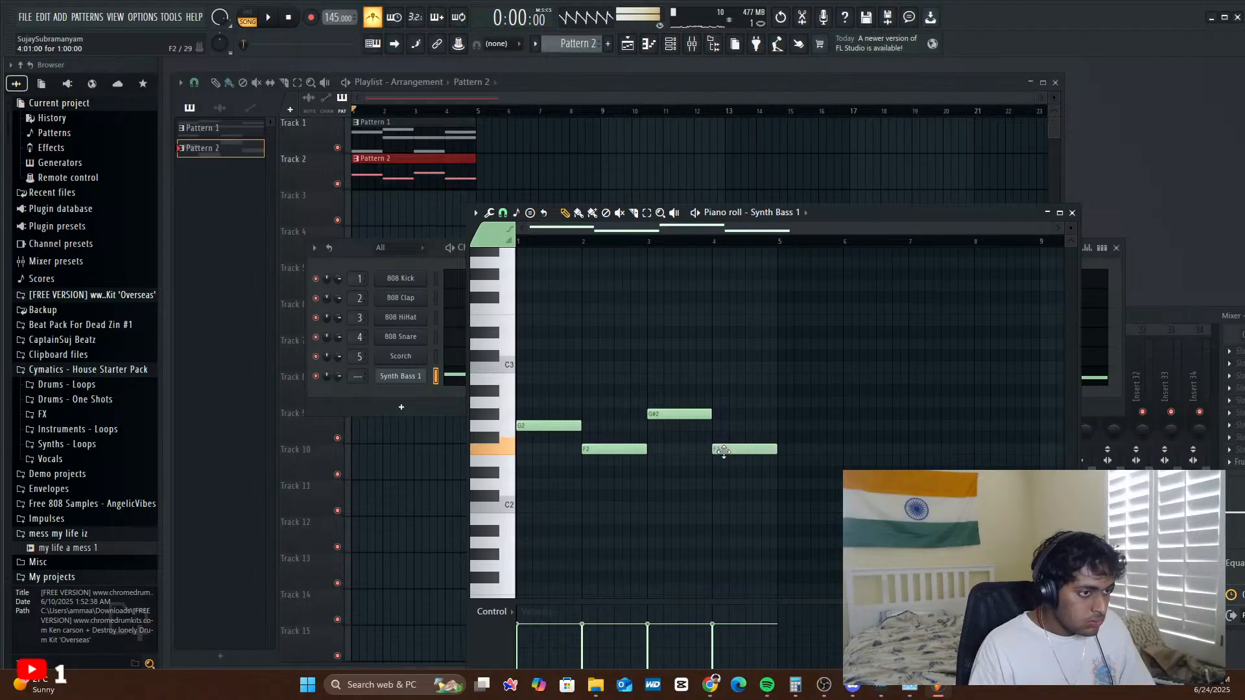
{"action": "key", "text": "space"}
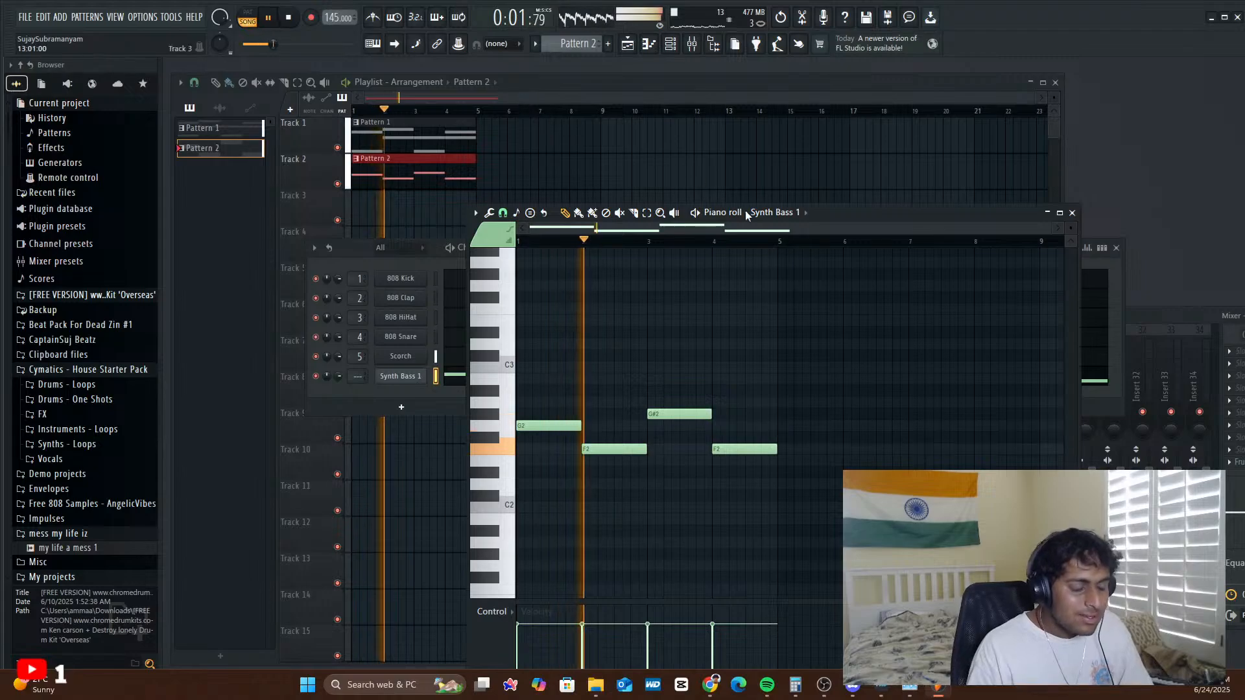
{"action": "left_click", "coordinate": [1071, 212]}
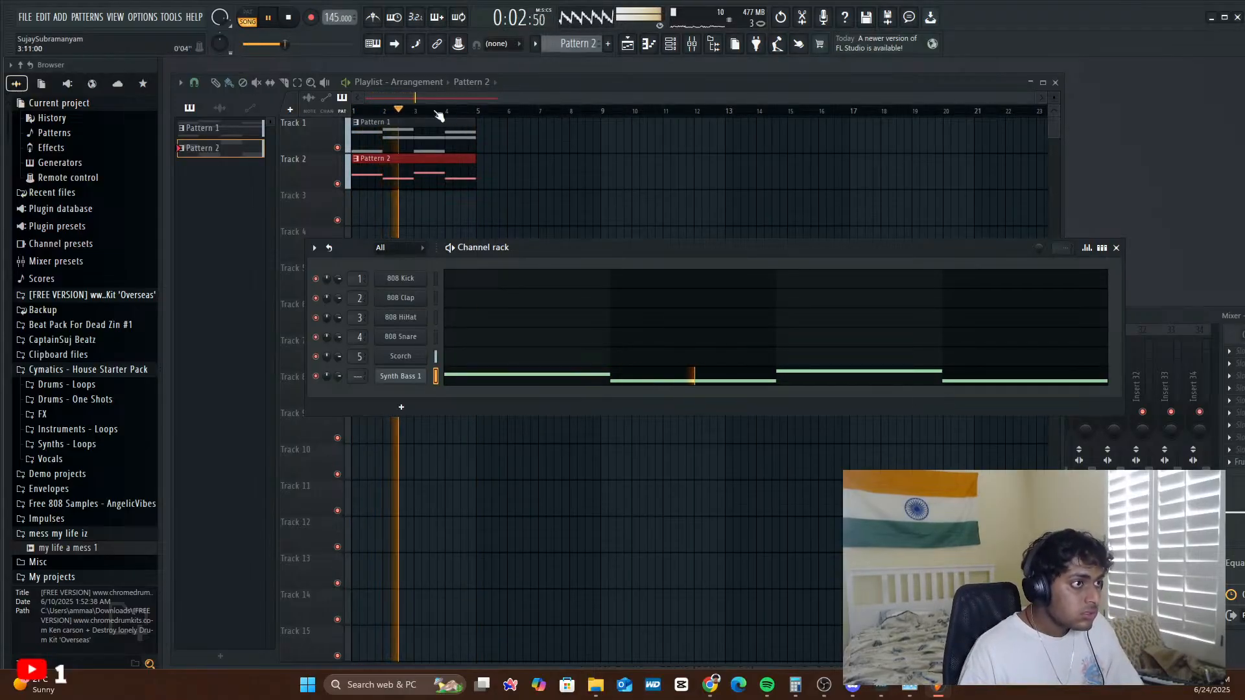
- Duplicate the Pattern 1 and Pattern 2 clips in the playlist so the copies fill bars 5 to 8
{"action": "left_click", "coordinate": [298, 83]}
{"action": "left_click_drag", "start_coordinate": [530, 245], "coordinate": [374, 138]}
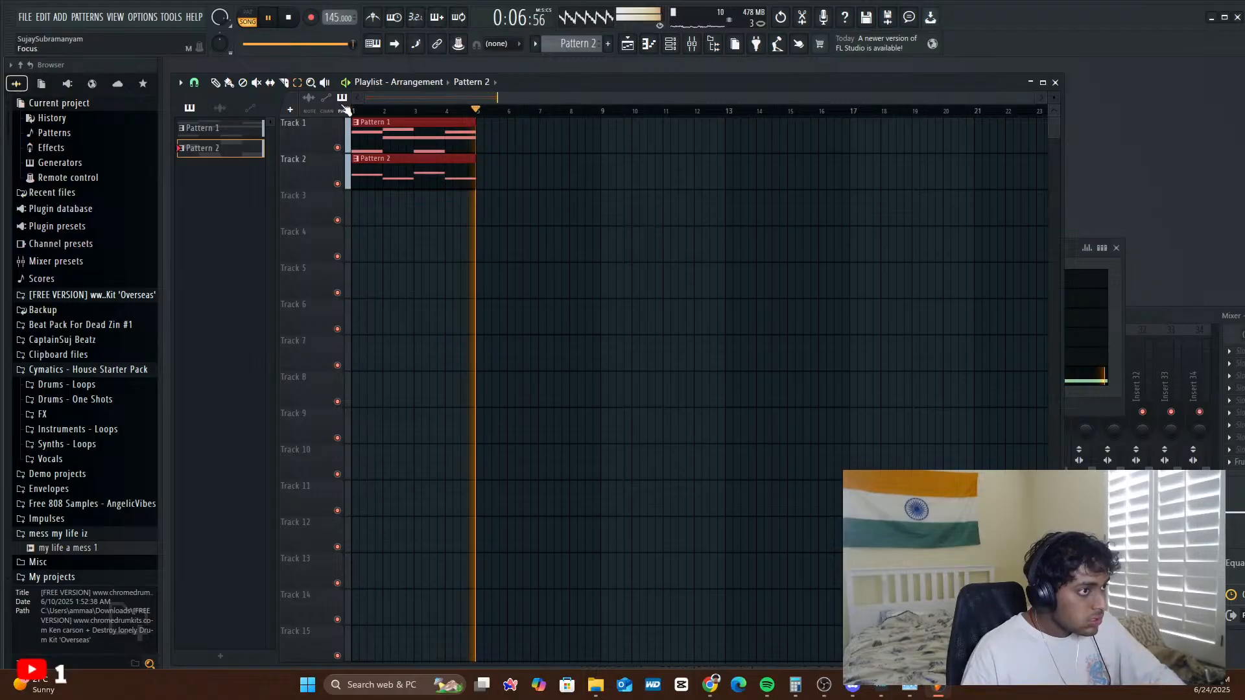
{"action": "left_click", "coordinate": [217, 84]}
{"action": "left_click_drag", "start_coordinate": [407, 131], "coordinate": [528, 145]}
{"action": "key", "text": "space"}
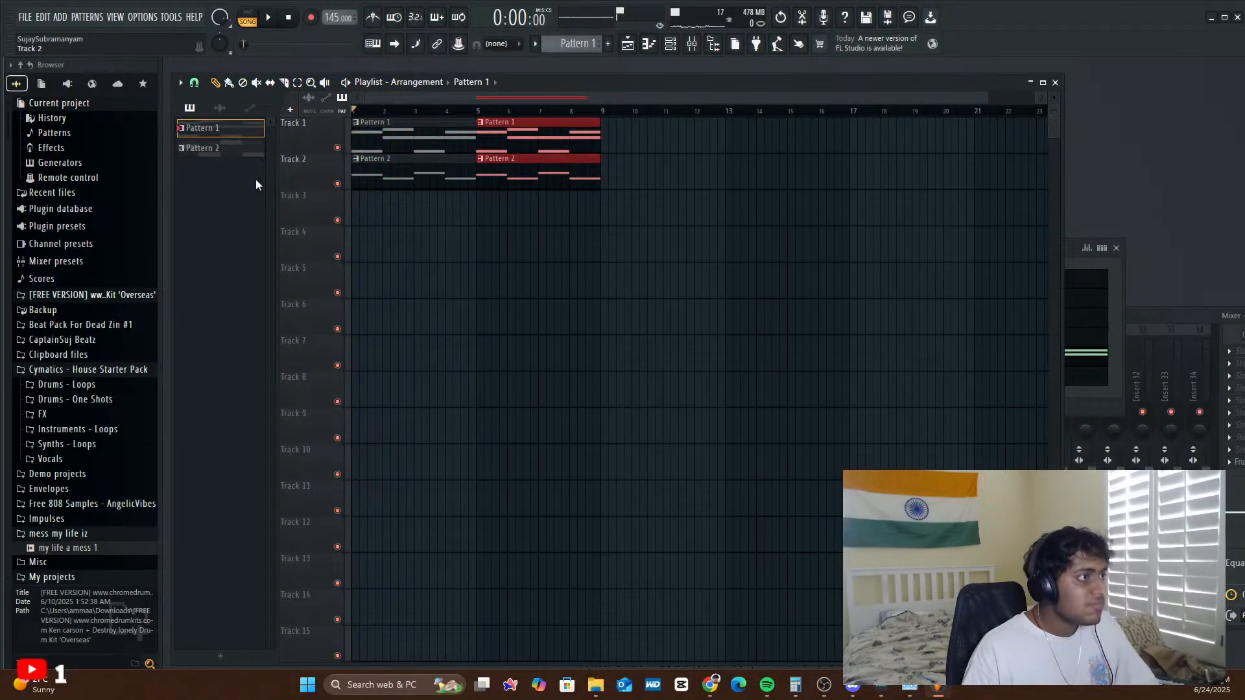
- Create Pattern 3 and place its clip on Track 3, covering bars 1 to 8
{"action": "left_click", "coordinate": [221, 656]}
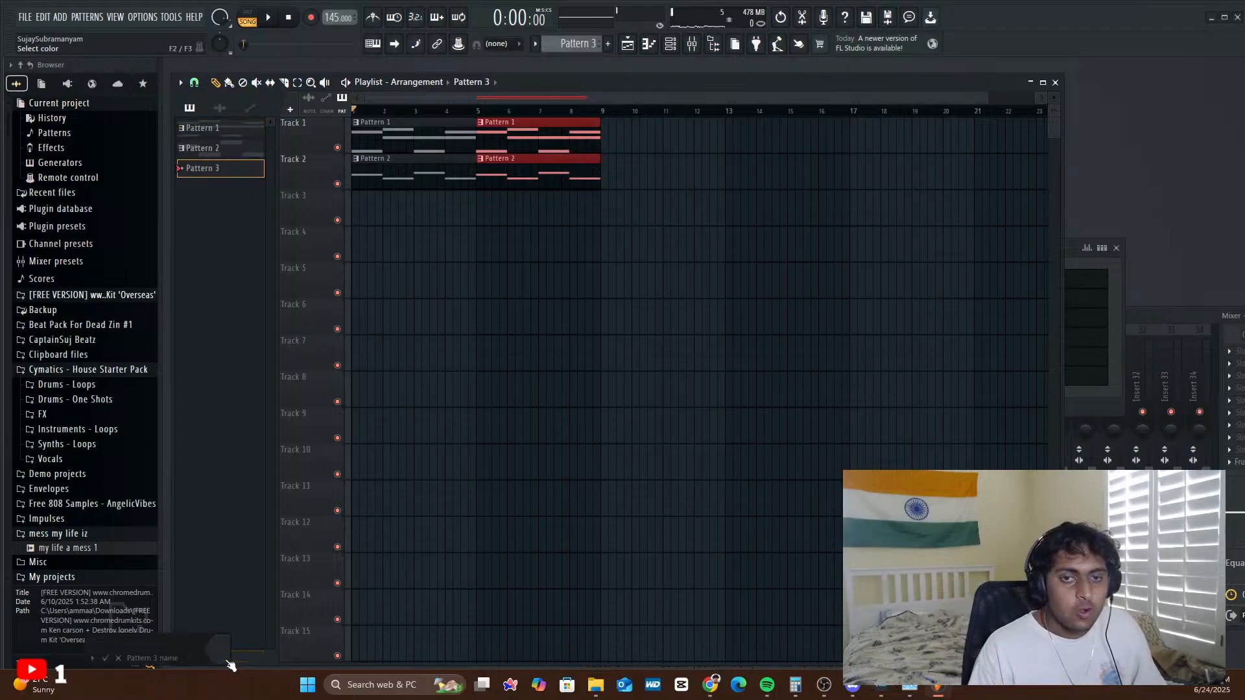
{"action": "left_click", "coordinate": [109, 659]}
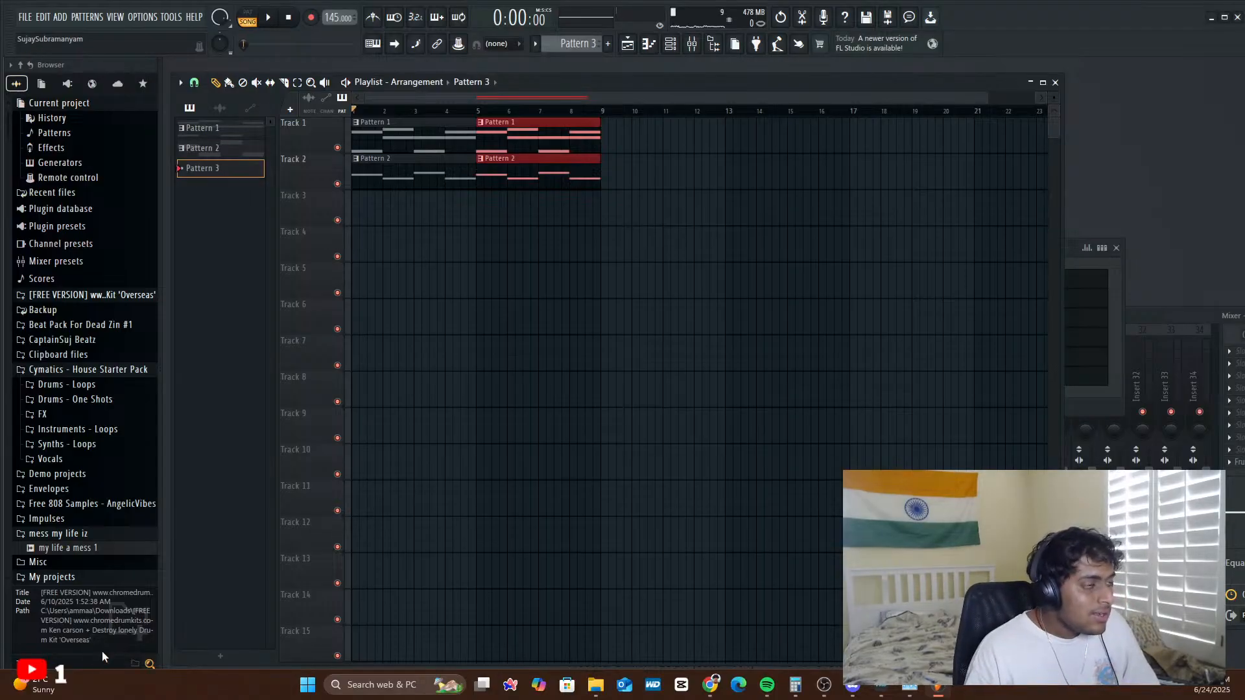
{"action": "left_click", "coordinate": [528, 205]}
{"action": "left_click_drag", "start_coordinate": [542, 211], "coordinate": [597, 217]}
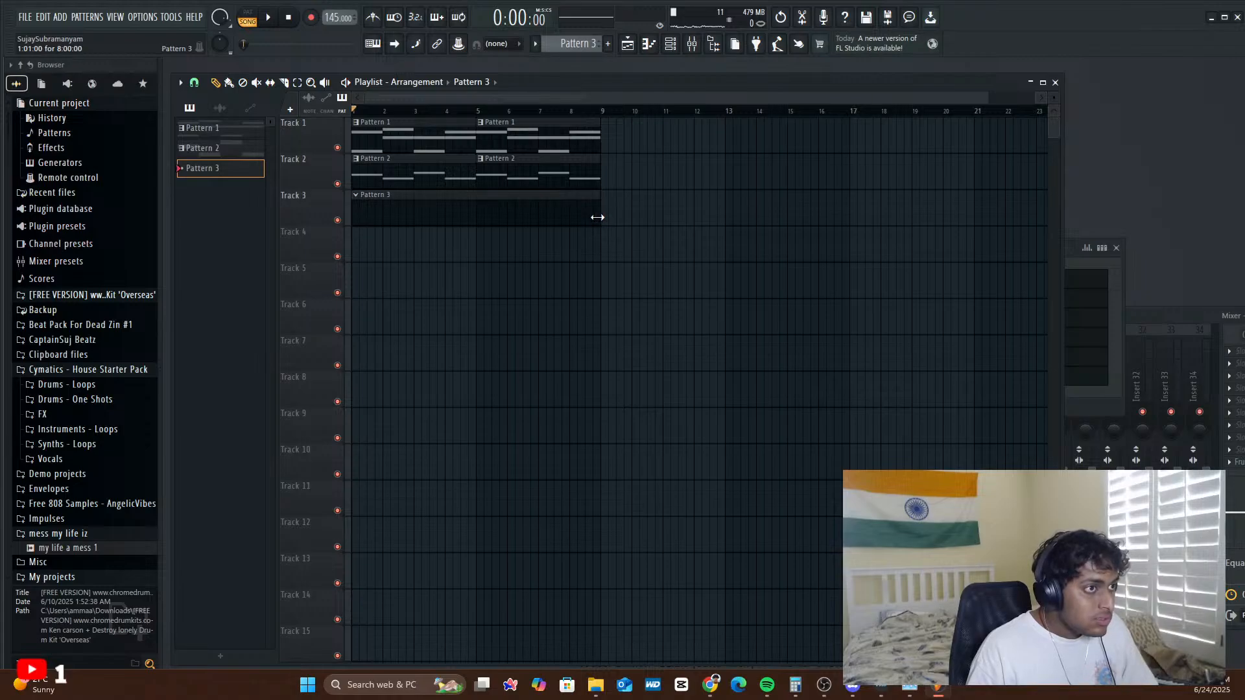
- Add another FLEX channel, try Dark Star Metal from the Essential Guitars pack, and load the Pignose FullGain preset
{"action": "left_click", "coordinate": [671, 44]}
{"action": "left_click", "coordinate": [439, 208]}
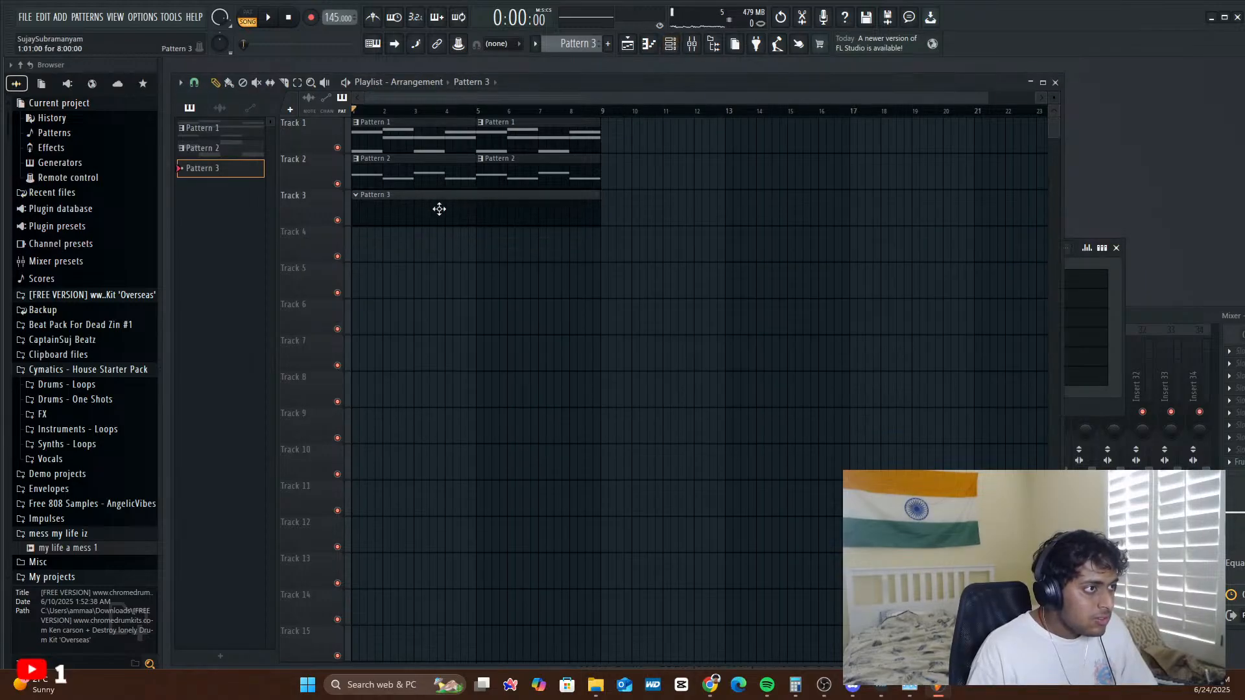
{"action": "left_click", "coordinate": [1094, 396]}
{"action": "left_click", "coordinate": [402, 409]}
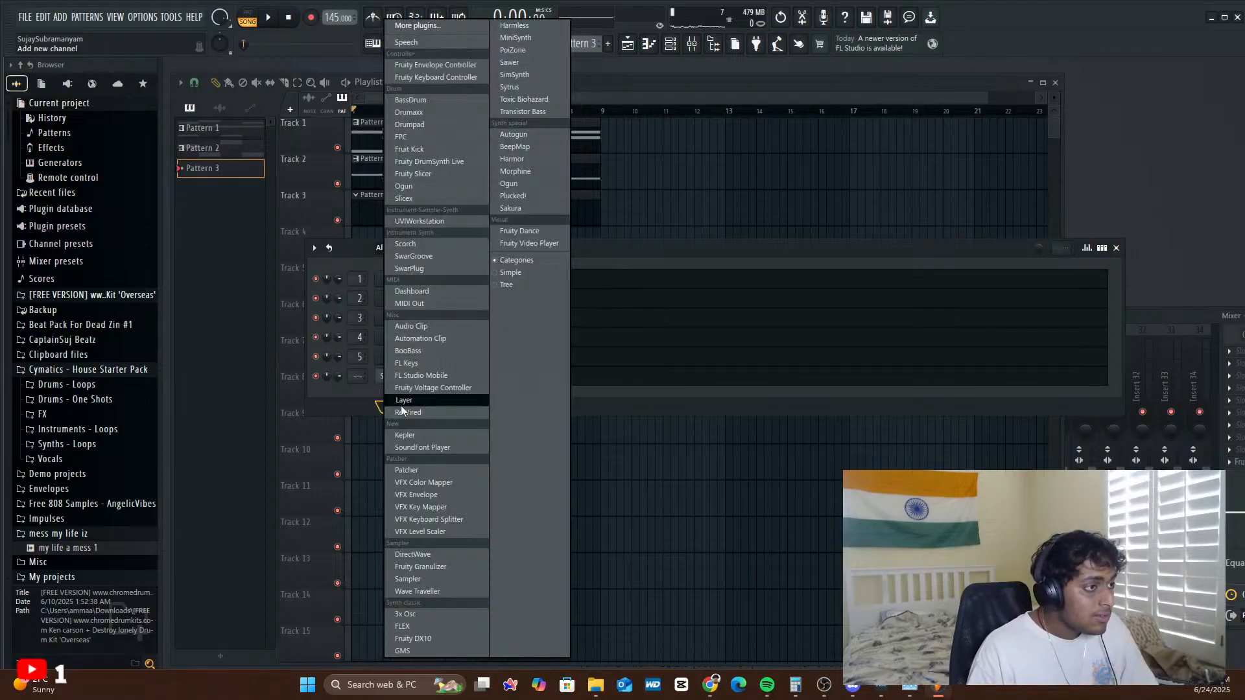
{"action": "left_click", "coordinate": [411, 628]}
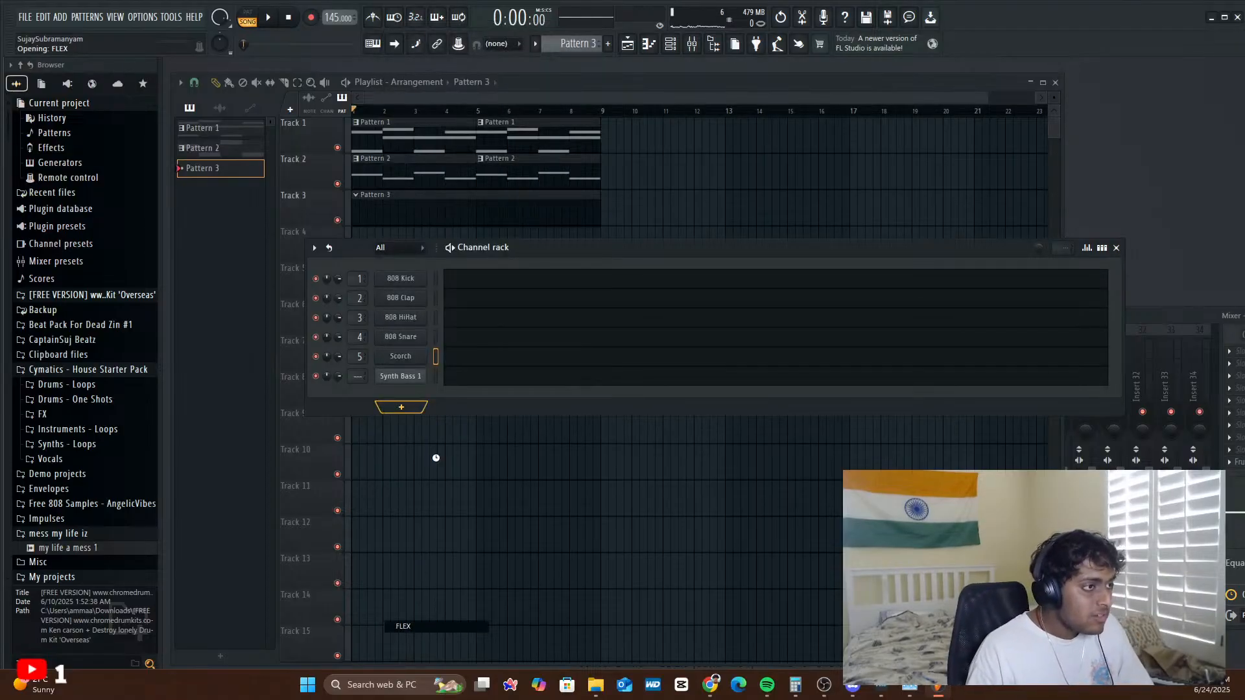
{"action": "left_click", "coordinate": [345, 314]}
{"action": "left_click", "coordinate": [346, 320]}
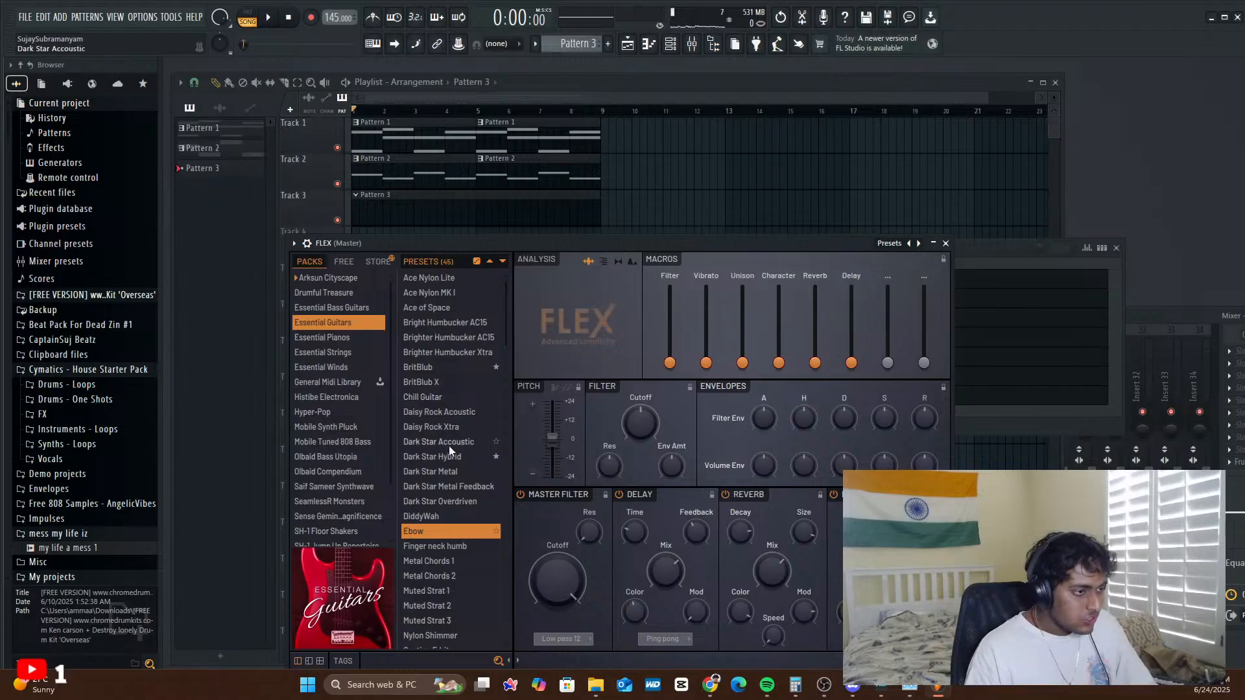
{"action": "left_click", "coordinate": [449, 471]}
{"action": "scroll", "coordinate": [448, 467], "scroll_direction": "down", "scroll_amount": 7}
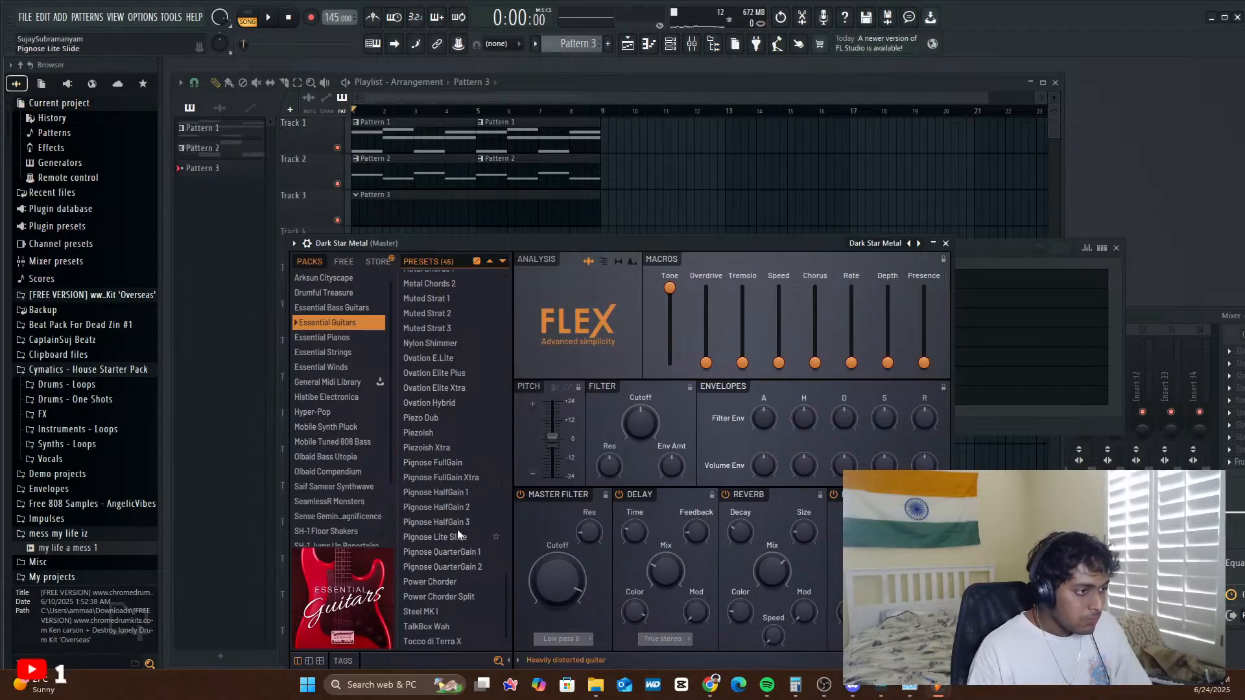
{"action": "scroll", "coordinate": [452, 490], "scroll_direction": "up", "scroll_amount": 3}
{"action": "scroll", "coordinate": [452, 490], "scroll_direction": "down", "scroll_amount": 3}
{"action": "left_click", "coordinate": [446, 484]}
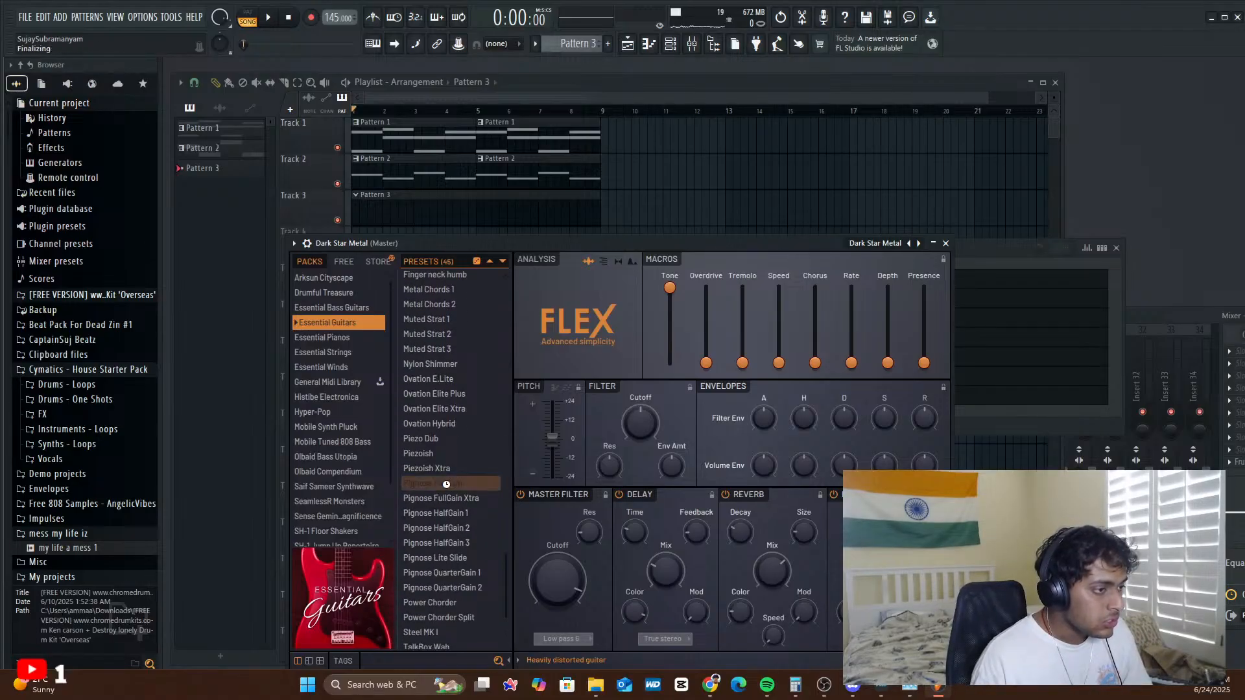
- Open the piano roll for Pignose FullGain, try a one-bar note at bar 1 with the arrangement, and delete it
{"action": "left_click", "coordinate": [651, 45]}
{"action": "left_click", "coordinate": [551, 436]}
{"action": "left_click_drag", "start_coordinate": [549, 432], "coordinate": [490, 274]}
{"action": "scroll", "coordinate": [560, 385], "scroll_direction": "up", "scroll_amount": 2}
{"action": "key", "text": "space"}
{"action": "key", "text": "space"}
{"action": "right_click", "coordinate": [539, 345]}
- Add a one-bar G3 note at bar 1 for Pignose FullGain in Pattern 3 and play it with the arrangement
{"action": "key", "text": "space"}
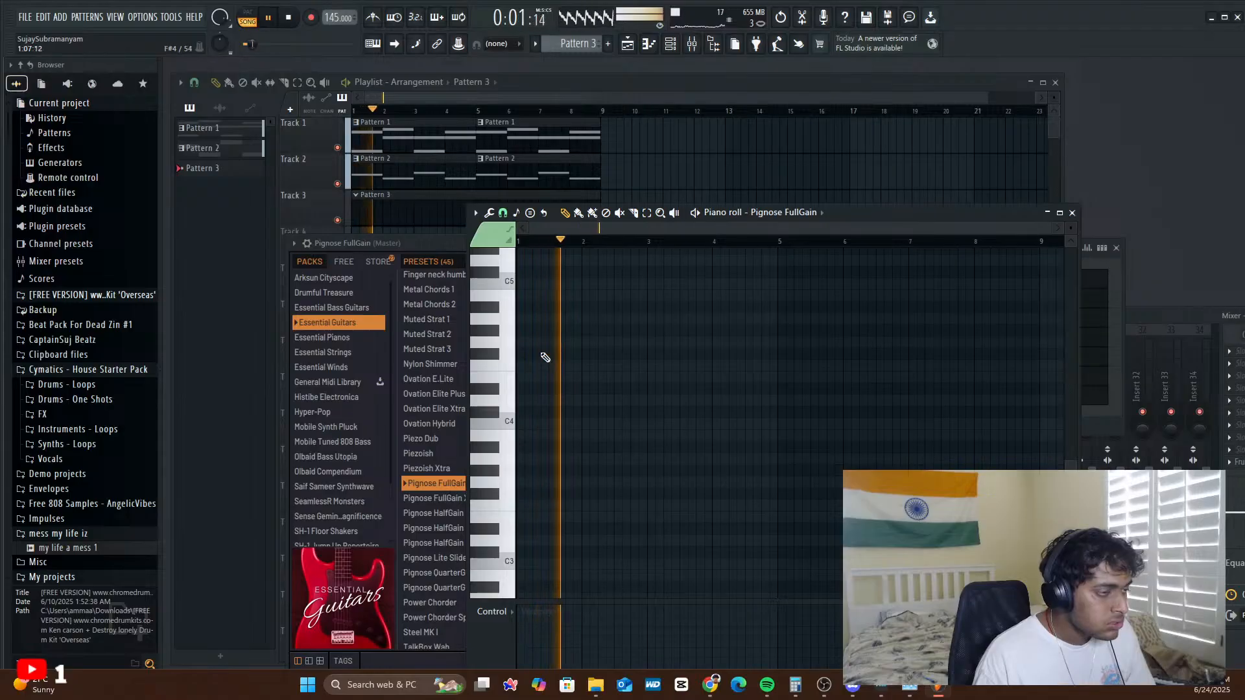
{"action": "key", "text": "space"}
{"action": "left_click_drag", "start_coordinate": [532, 450], "coordinate": [512, 484]}
{"action": "key", "text": "space"}
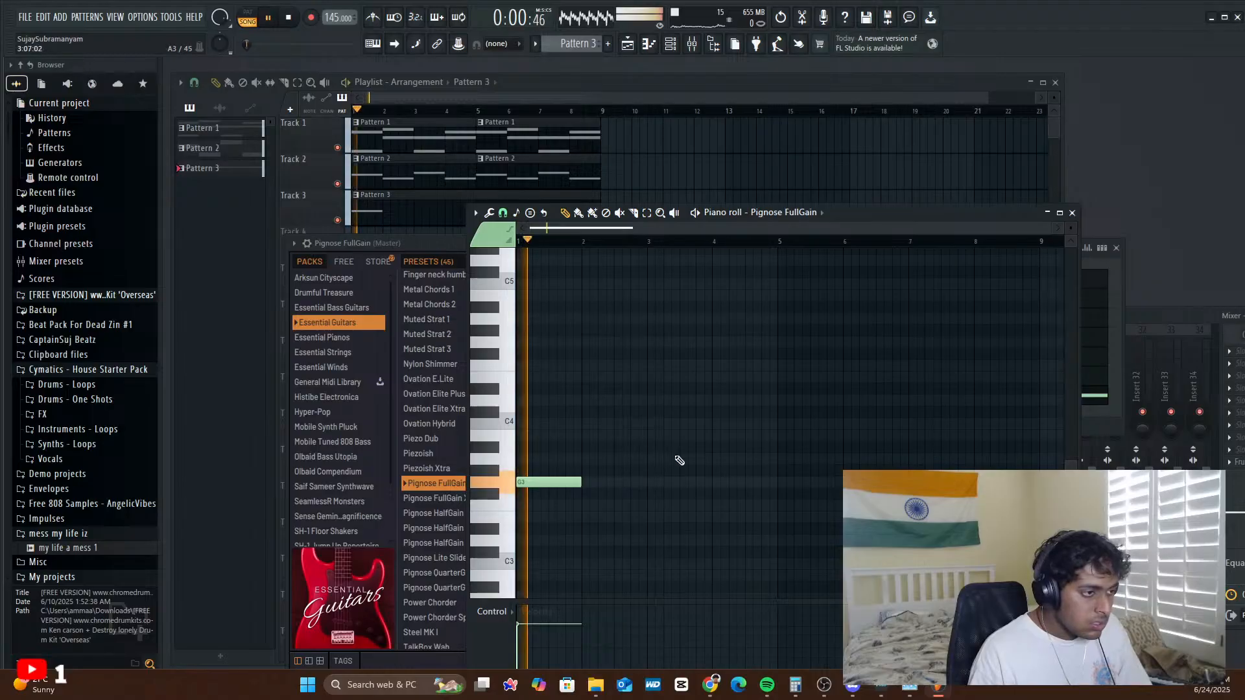
{"action": "key", "text": "space"}
- Add one-bar Pignose FullGain notes C4 at beat 3 of bar 1 and G#4 at beat 2 of bar 2, playing the arrangement to check
{"action": "left_click", "coordinate": [569, 447]}
{"action": "left_click_drag", "start_coordinate": [570, 443], "coordinate": [568, 425]}
{"action": "key", "text": "space"}
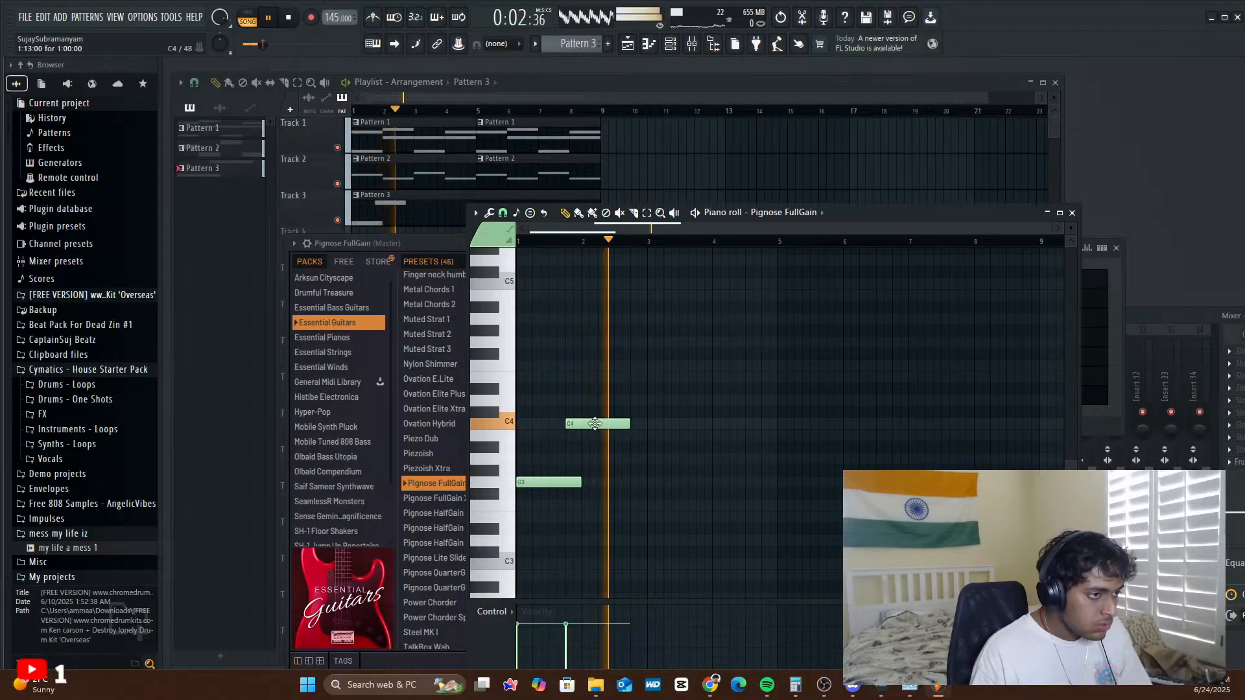
{"action": "key", "text": "space"}
{"action": "left_click_drag", "start_coordinate": [598, 424], "coordinate": [588, 424]}
{"action": "key", "text": "space"}
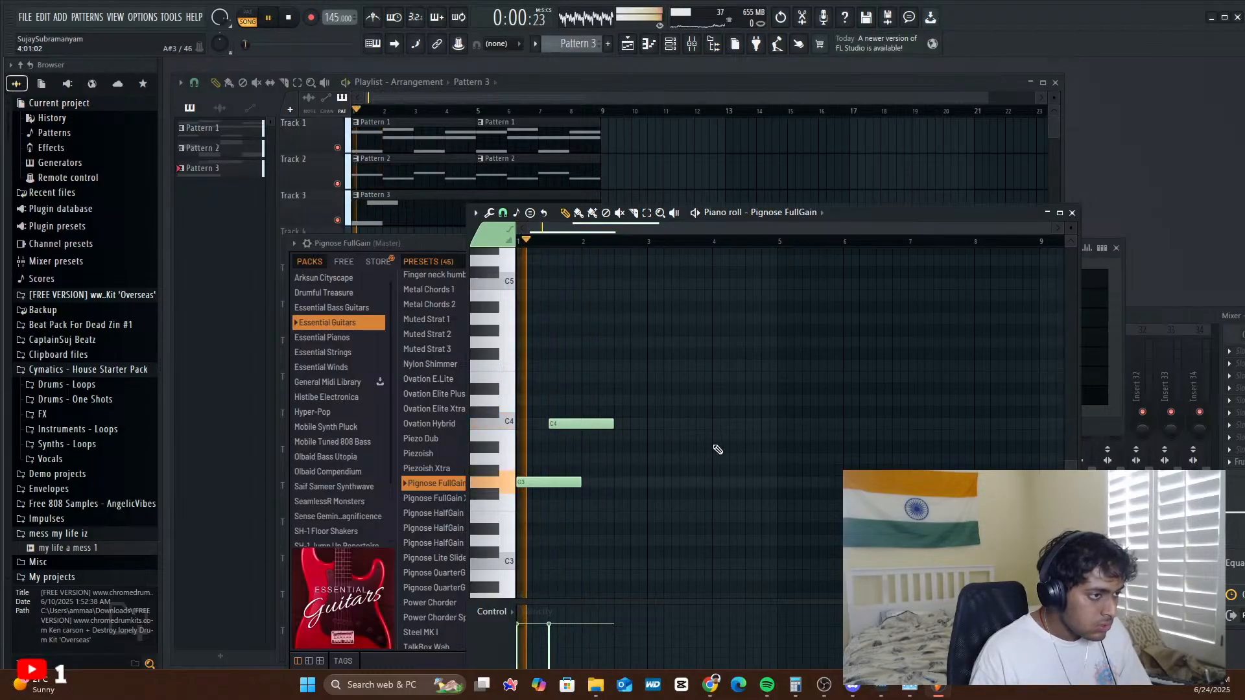
{"action": "key", "text": "space"}
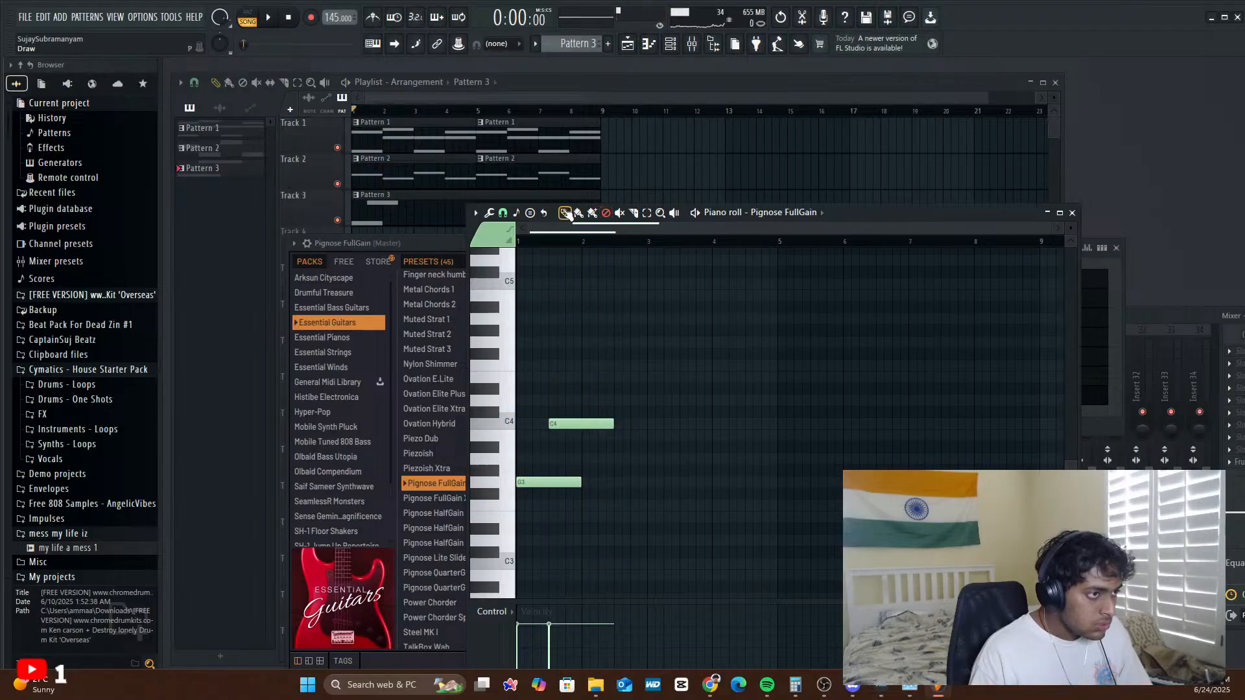
{"action": "mouse_move", "coordinate": [598, 337]}
{"action": "left_mouse_down"}
{"action": "mouse_move", "coordinate": [600, 364]}
{"action": "mouse_move", "coordinate": [600, 325]}
{"action": "left_mouse_up"}
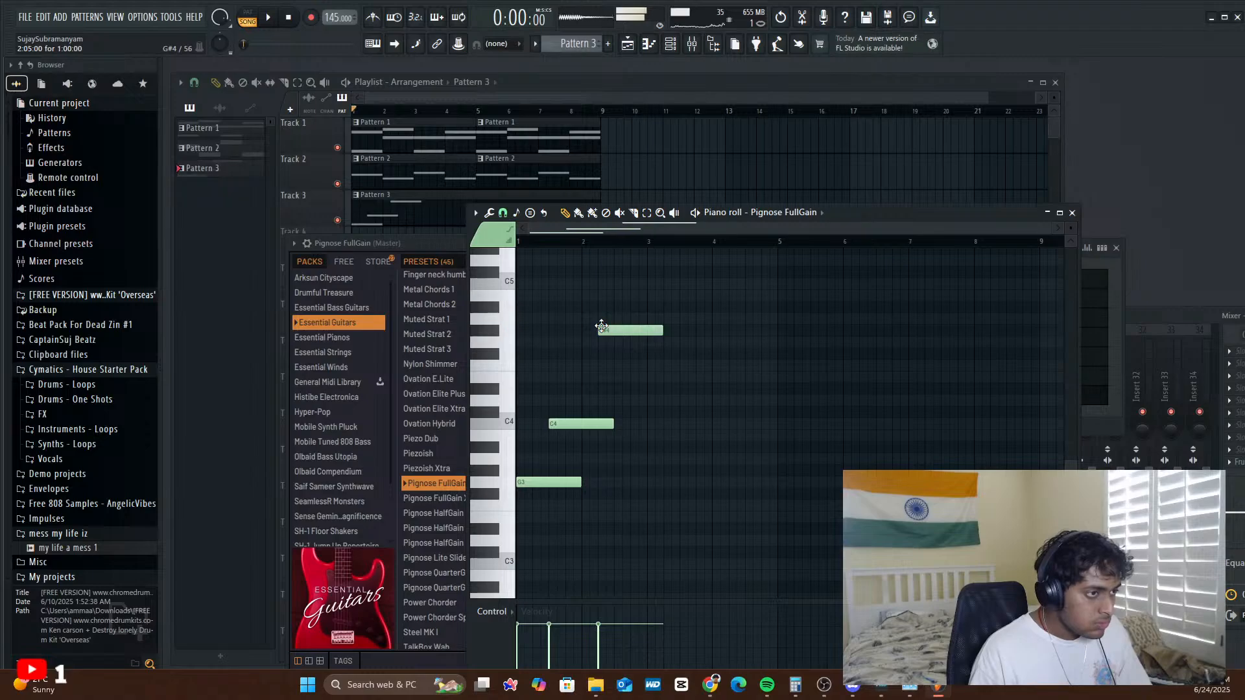
{"action": "key", "text": "space"}
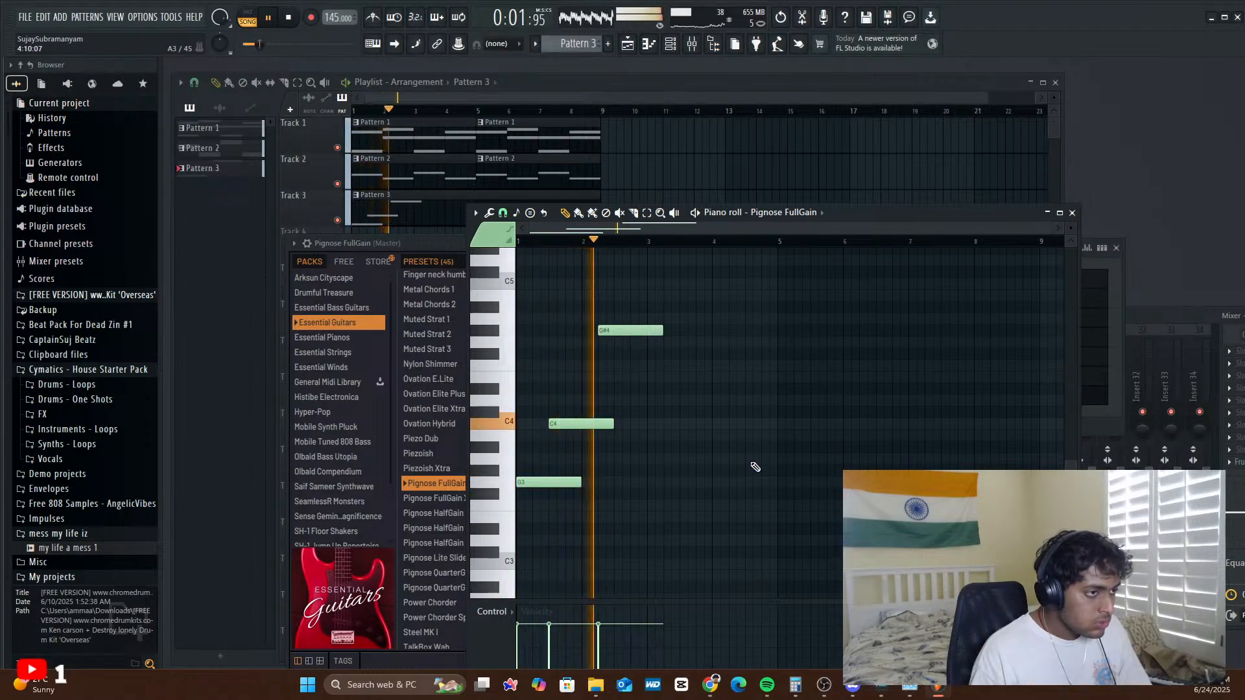
- Shorten the G#4 note to end at bar 3, and add descending G4, F4, D#4 and D4 notes through the end of bar 4
{"action": "key", "text": "space"}
{"action": "key", "text": "space"}
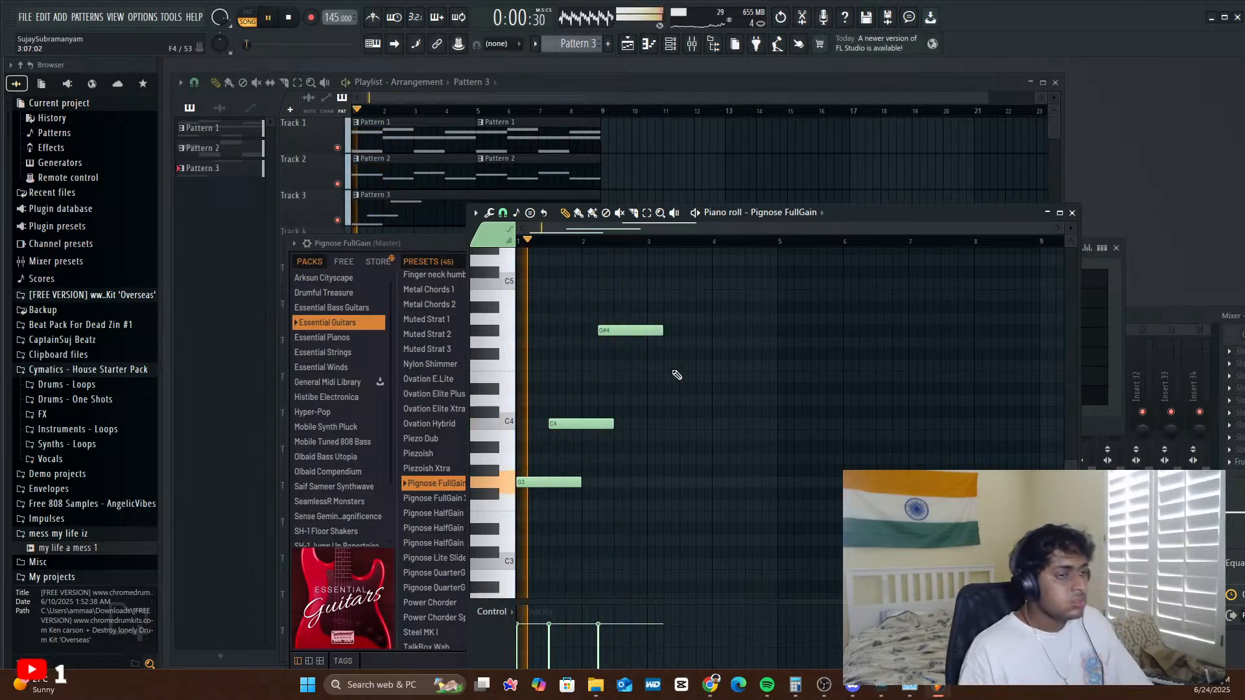
{"action": "left_click_drag", "start_coordinate": [661, 330], "coordinate": [646, 331]}
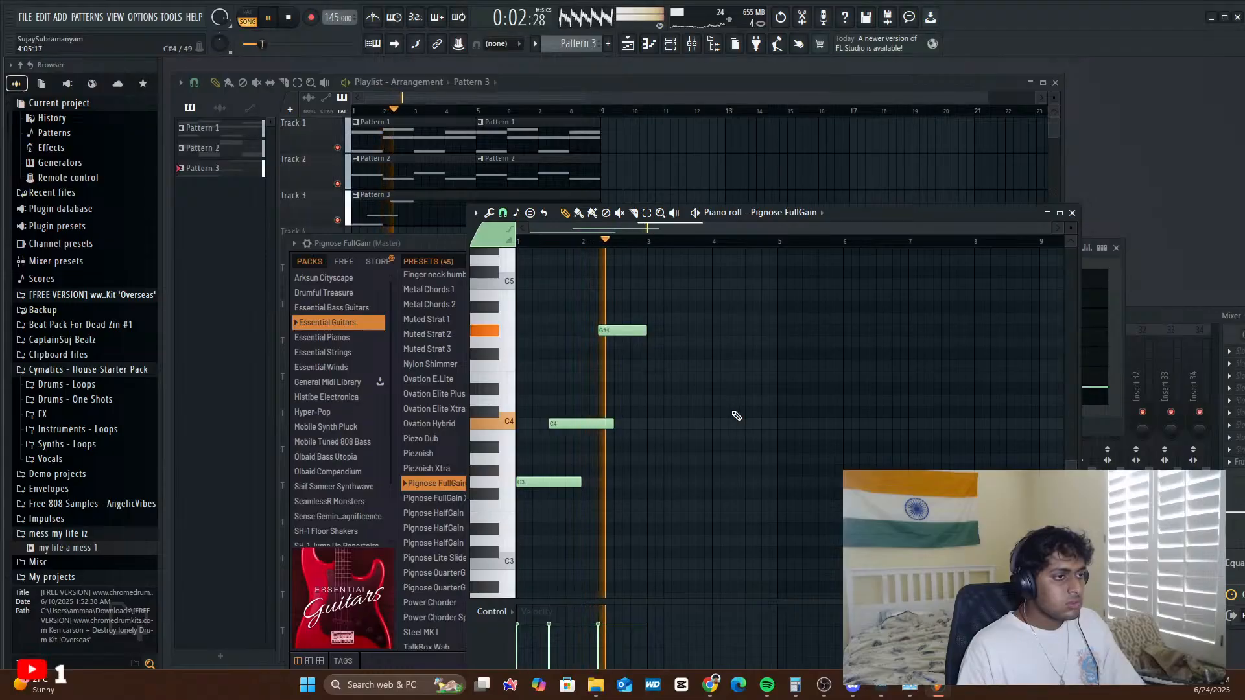
{"action": "key", "text": "space"}
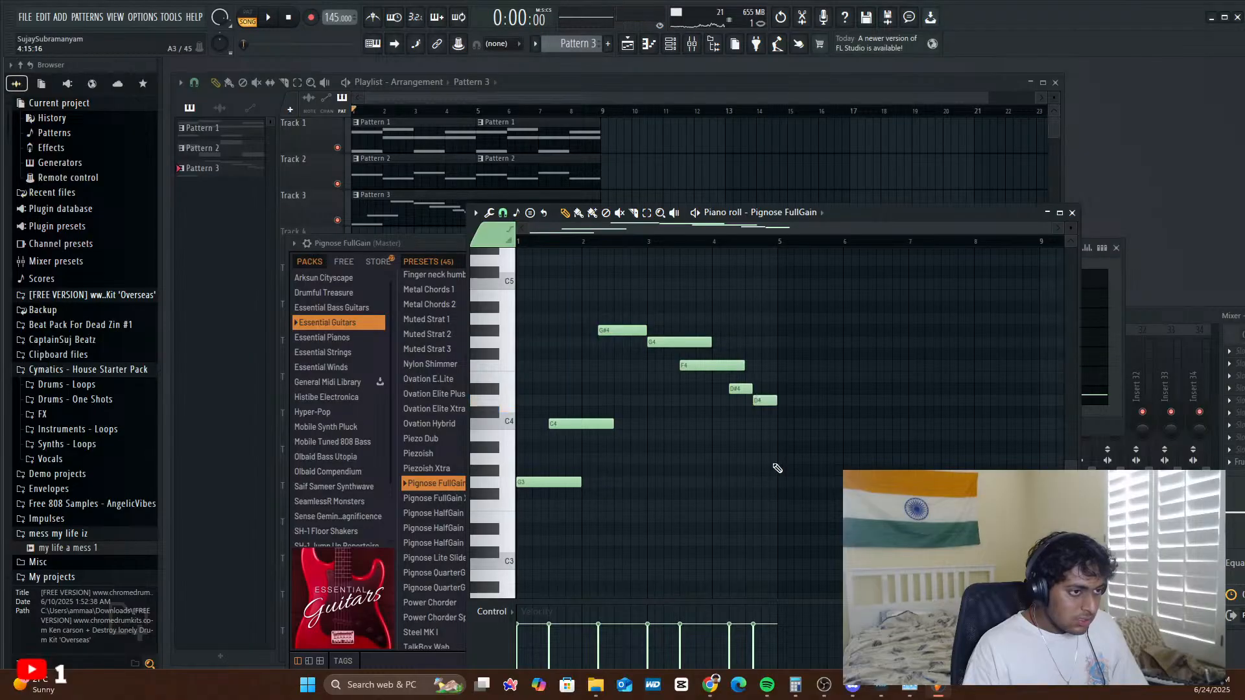
{"action": "key", "text": "space"}
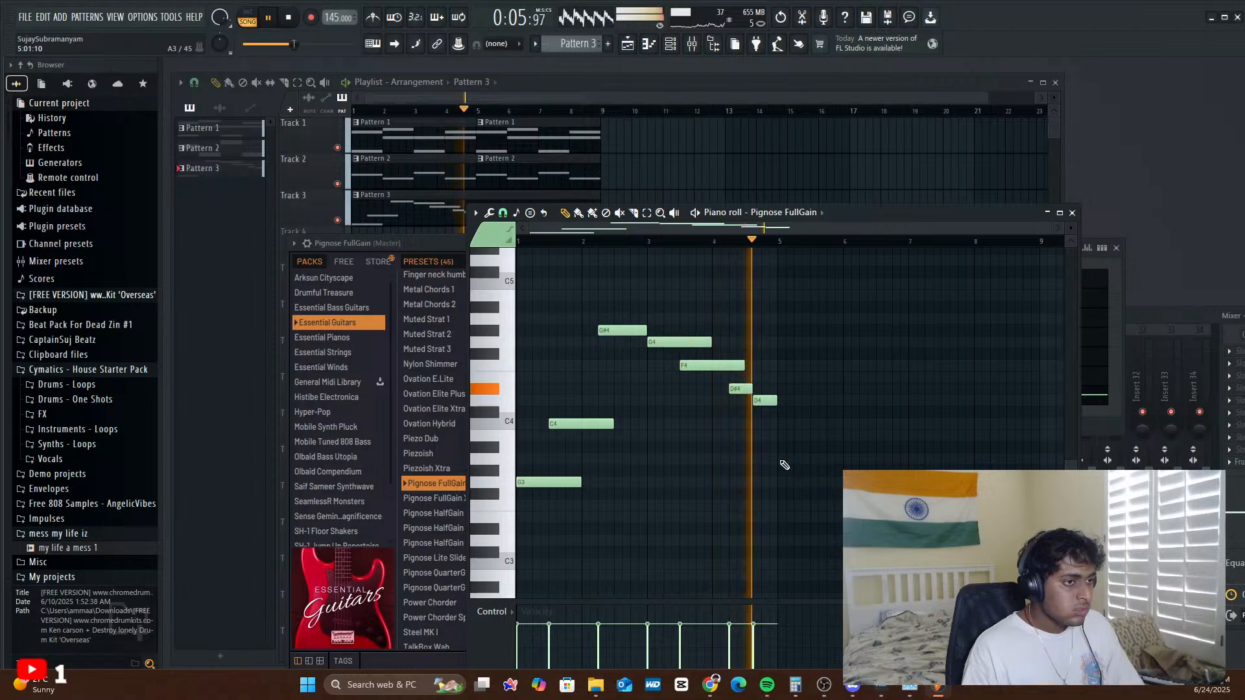
- End the D#4 note and start the D4 note at beat 3 of bar 4, then play the arrangement to check
{"action": "left_click_drag", "start_coordinate": [750, 390], "coordinate": [776, 401]}
{"action": "key", "text": "space"}
{"action": "key", "text": "space"}
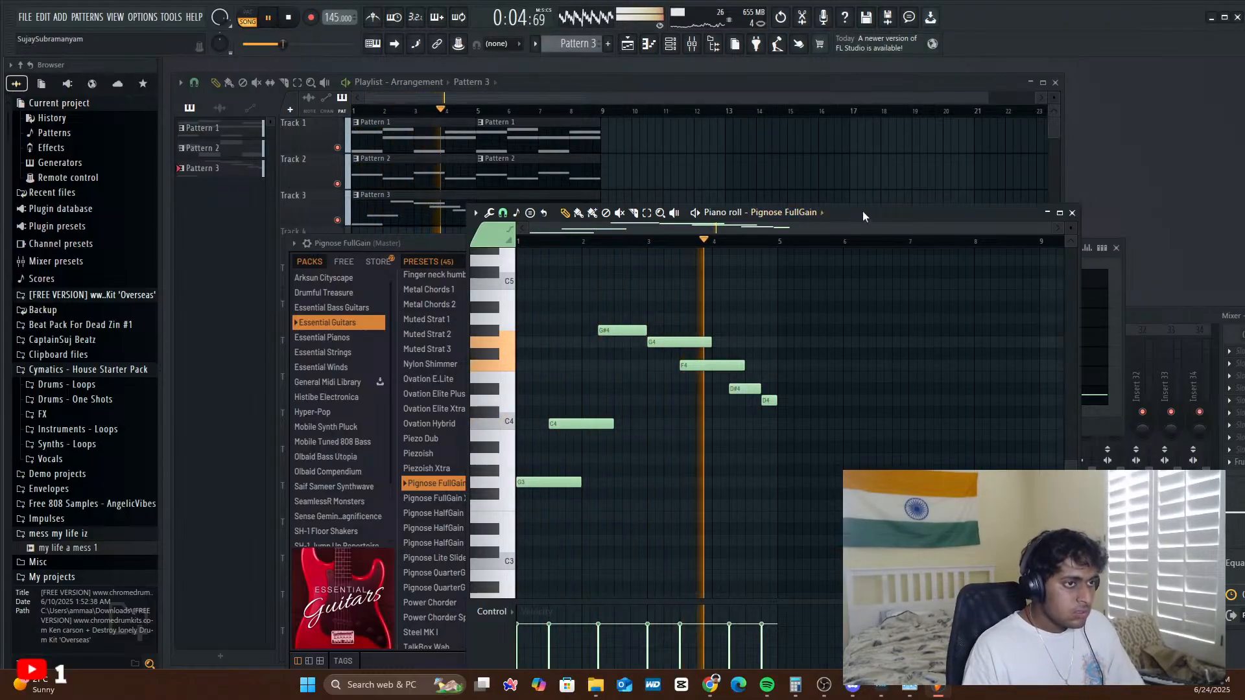
{"action": "key", "text": "space"}
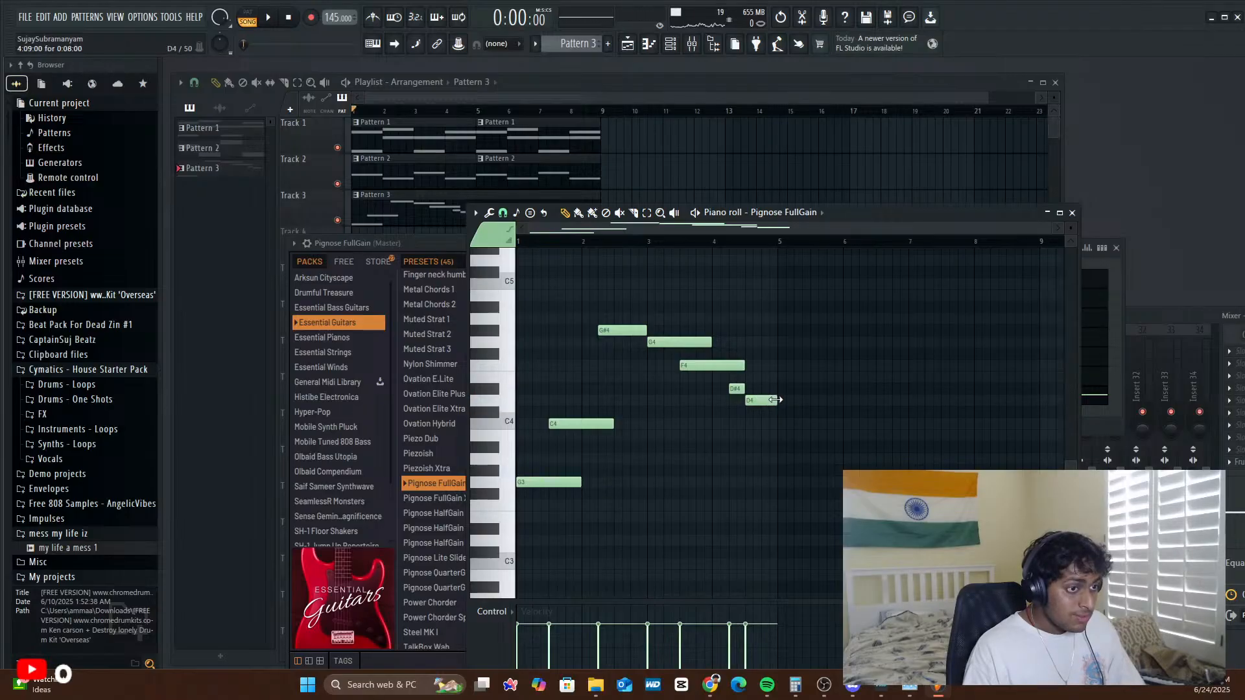
{"action": "key", "text": "space"}
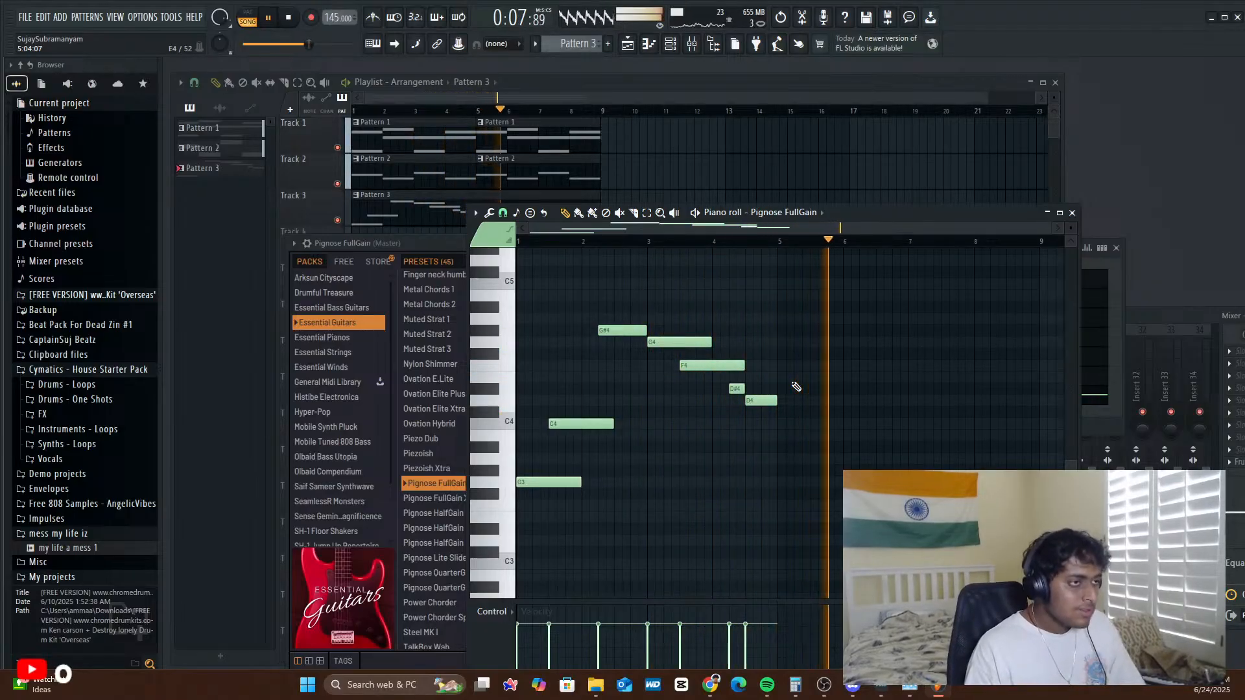
{"action": "left_click", "coordinate": [1072, 213]}
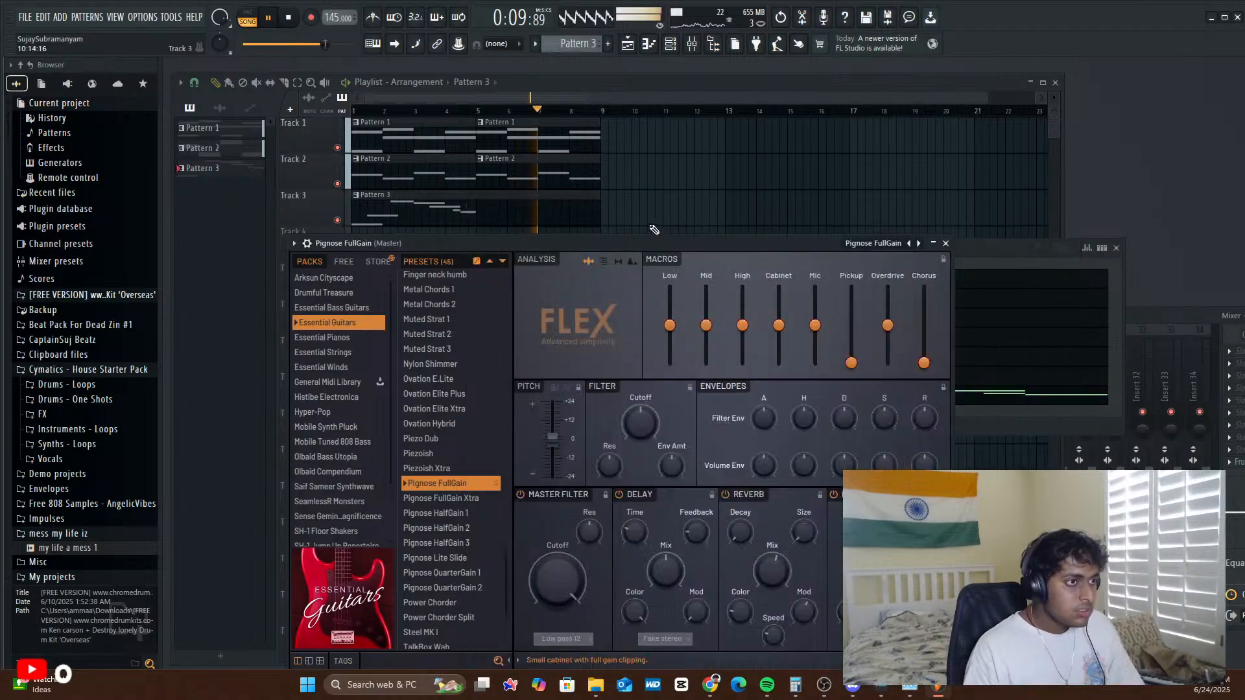
{"action": "mouse_move", "coordinate": [600, 218]}
{"action": "left_mouse_down"}
{"action": "mouse_move", "coordinate": [481, 219]}
{"action": "mouse_move", "coordinate": [598, 219]}
{"action": "left_mouse_up"}
{"action": "key", "text": "space"}
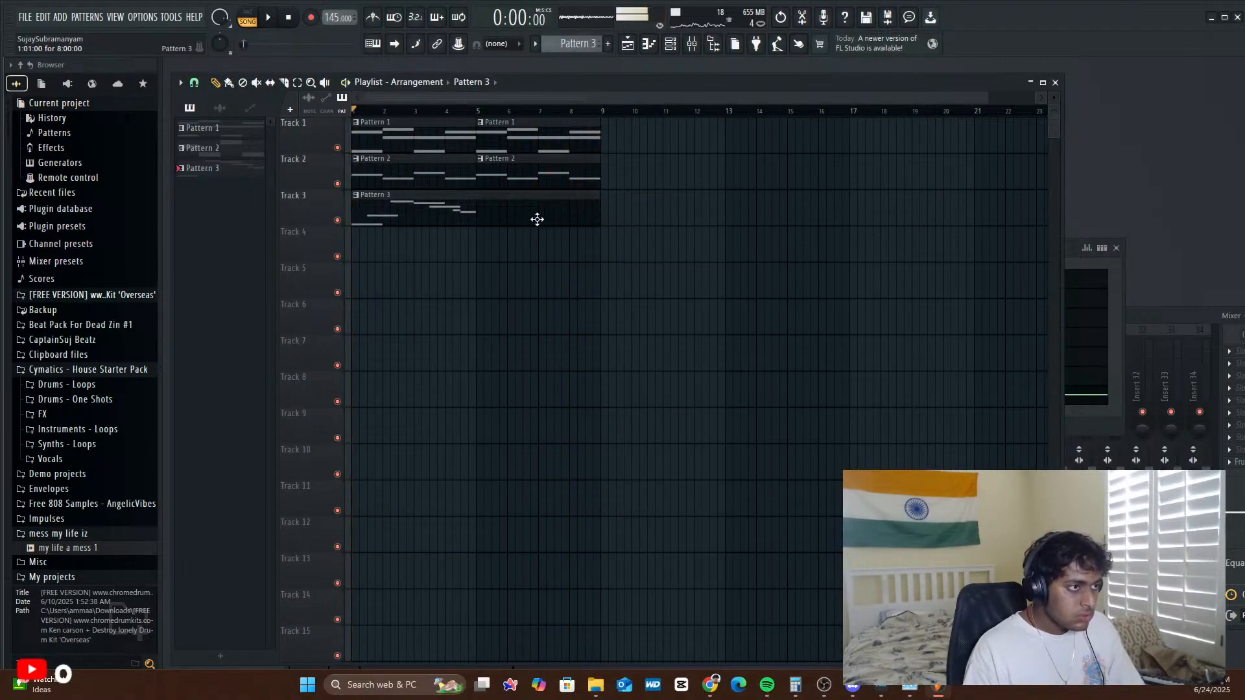
- Reopen Pattern 3's notes, select the whole four-bar guitar phrase, duplicate it to start at bar 5, and play the arrangement
{"action": "double_click", "coordinate": [538, 219]}
{"action": "left_click_drag", "start_coordinate": [893, 223], "coordinate": [462, 232]}
{"action": "left_click", "coordinate": [634, 214]}
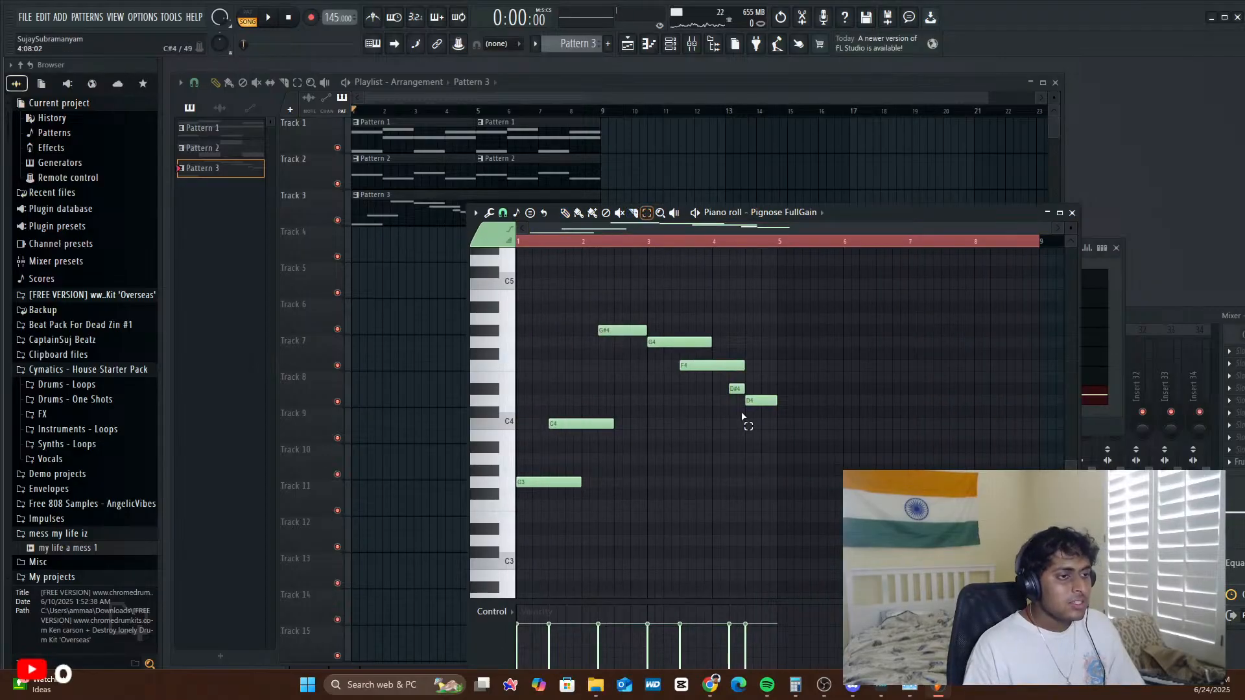
{"action": "left_click_drag", "start_coordinate": [845, 524], "coordinate": [465, 324]}
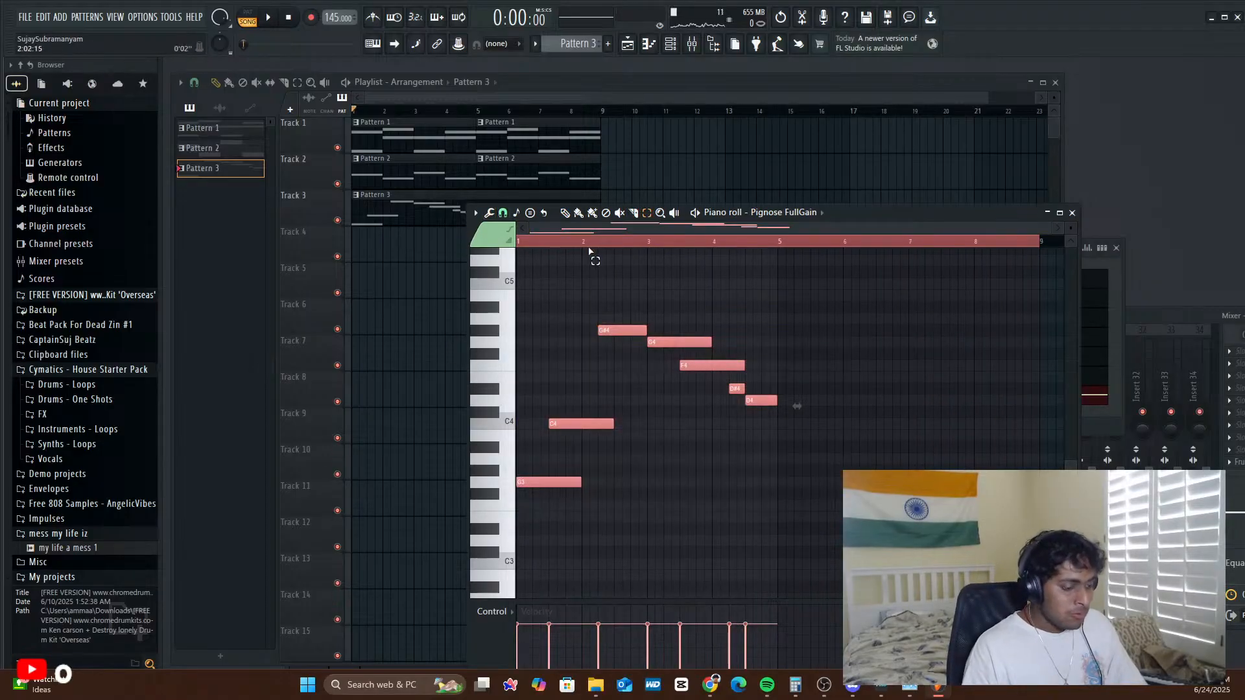
{"action": "left_click_drag", "start_coordinate": [797, 406], "coordinate": [801, 406]}
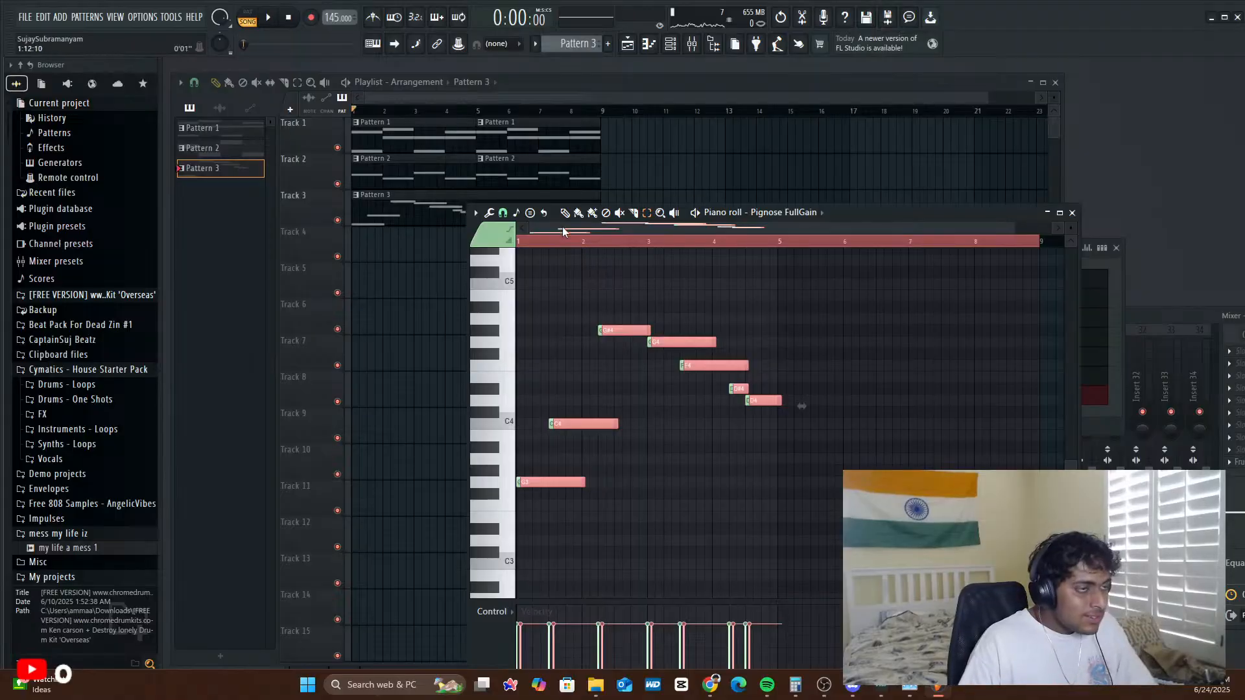
{"action": "left_click_drag", "start_coordinate": [585, 421], "coordinate": [831, 424]}
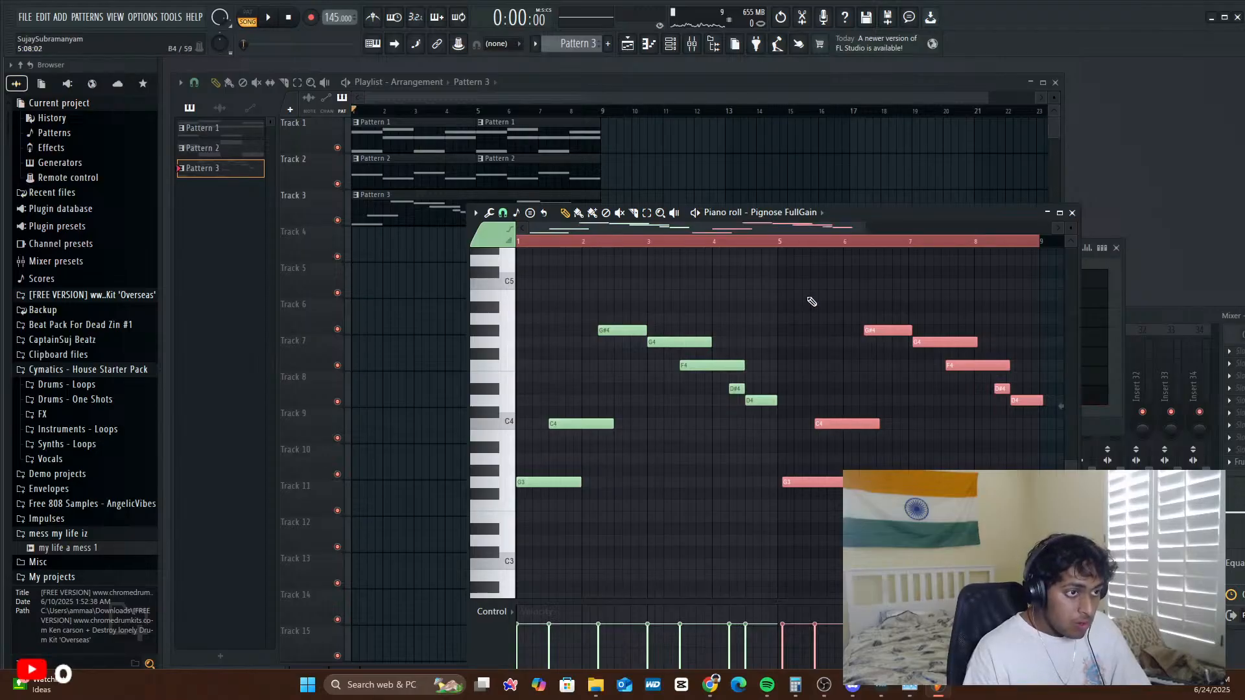
{"action": "left_click_drag", "start_coordinate": [864, 230], "coordinate": [732, 241]}
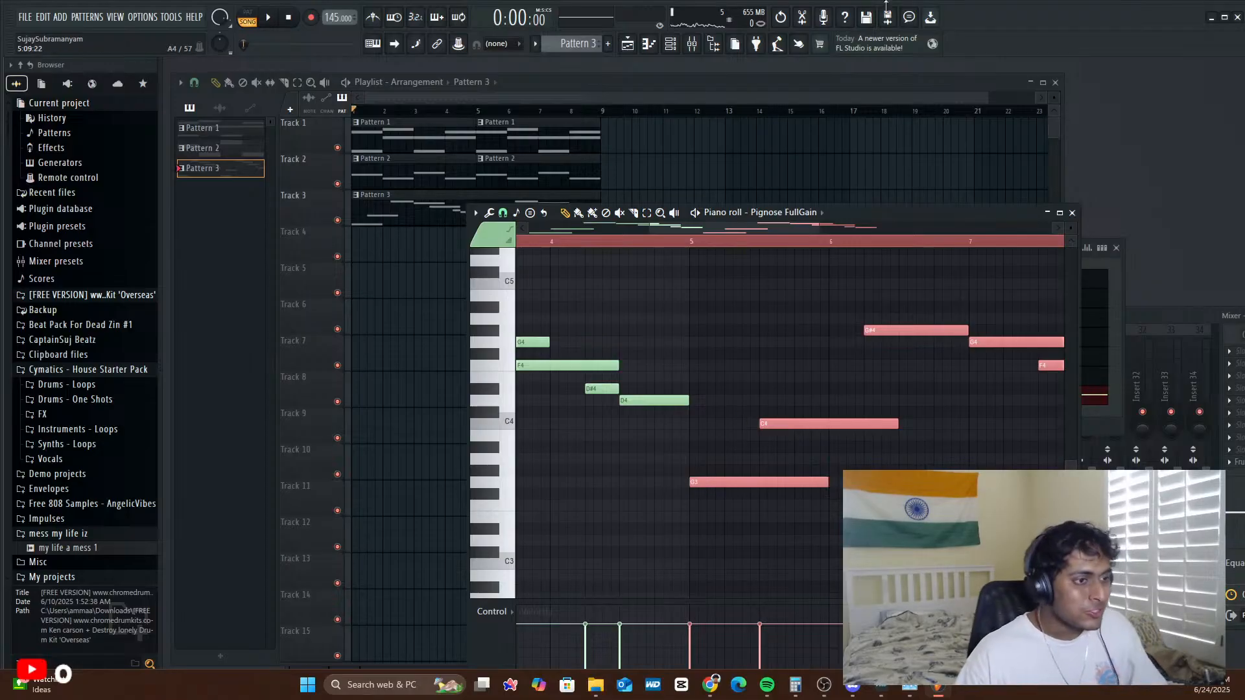
{"action": "left_click_drag", "start_coordinate": [778, 232], "coordinate": [370, 262]}
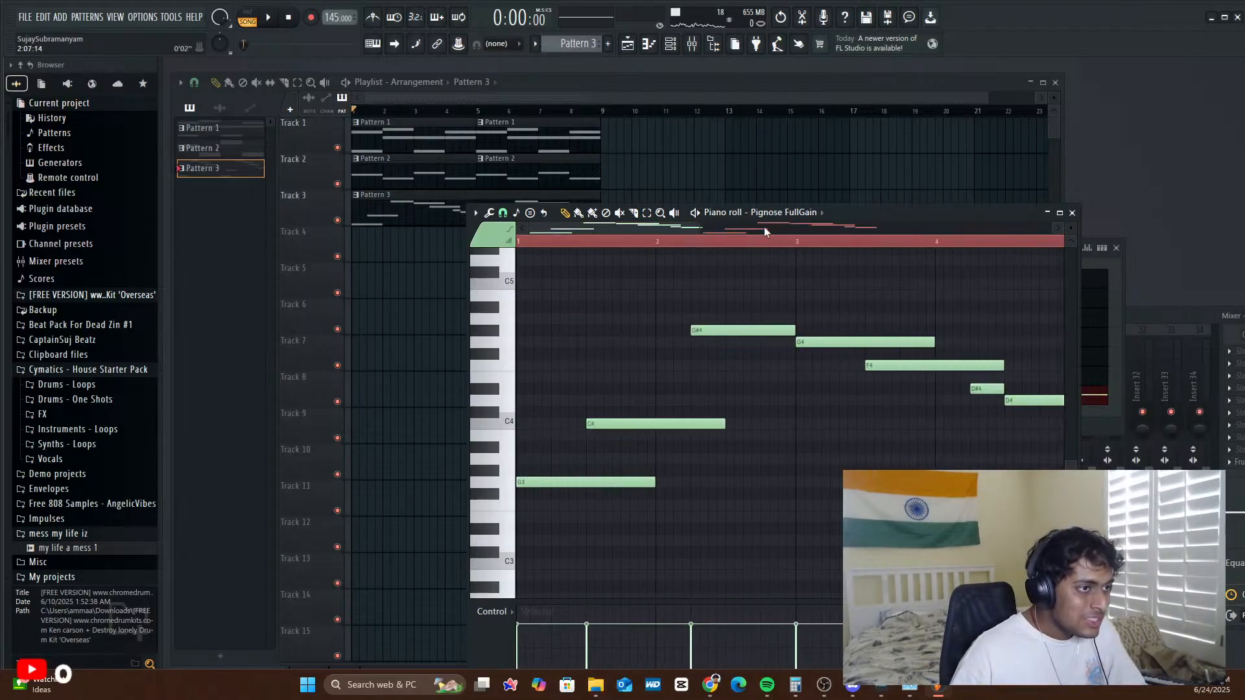
{"action": "left_click_drag", "start_coordinate": [696, 229], "coordinate": [874, 406]}
{"action": "key", "text": "space"}
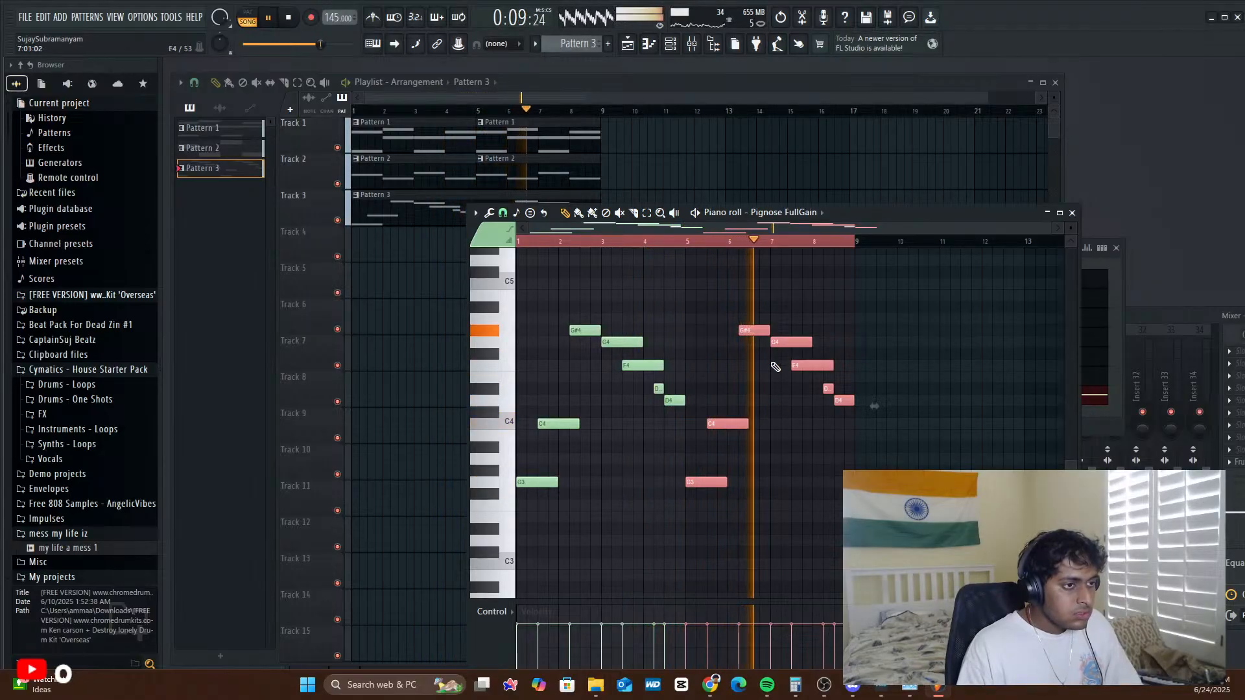
{"action": "key", "text": "space"}
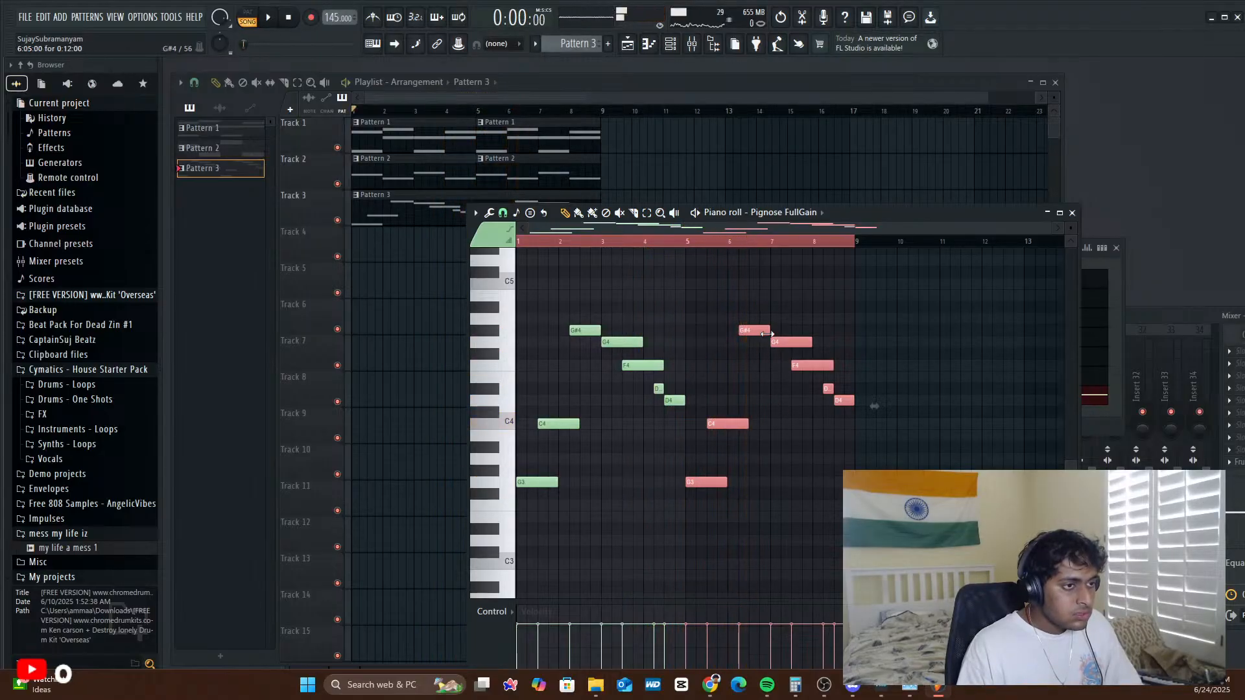
{"action": "left_click", "coordinate": [924, 310]}
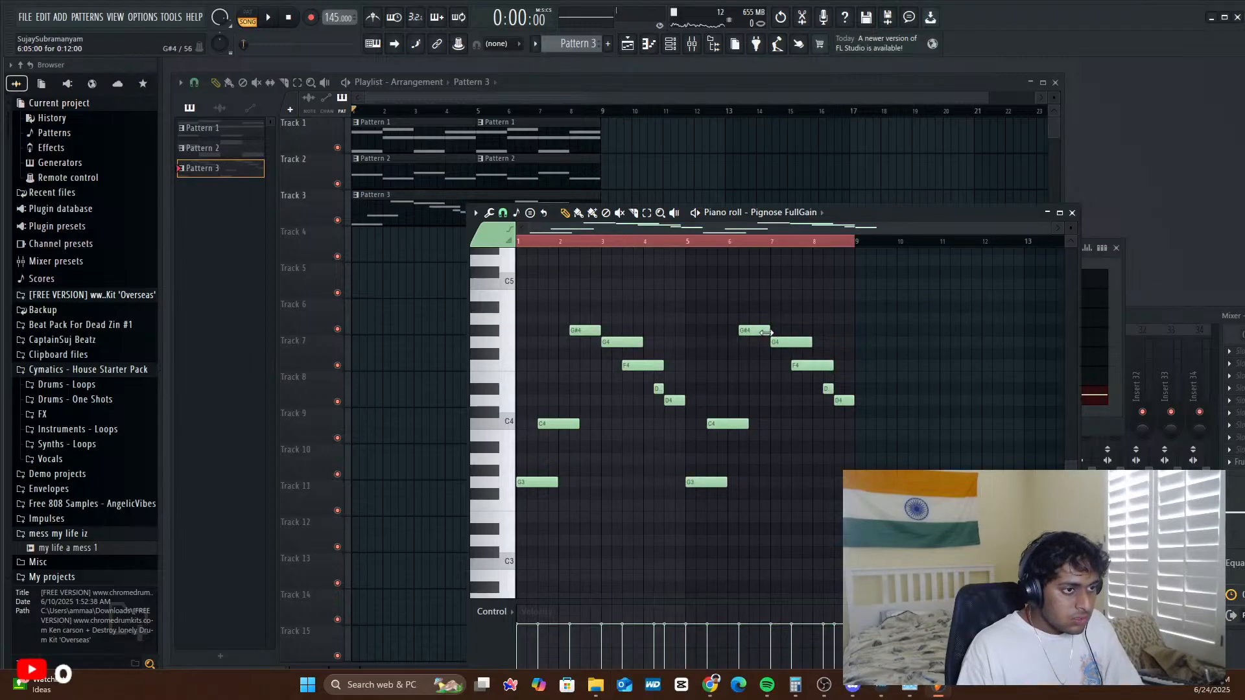
- Add an A#4 note at beat 2 of bar 6, start the G#4 note at beat 3, and play the second half
{"action": "left_click_drag", "start_coordinate": [1049, 229], "coordinate": [839, 247]}
{"action": "scroll", "coordinate": [791, 449], "scroll_direction": "up", "scroll_amount": 4}
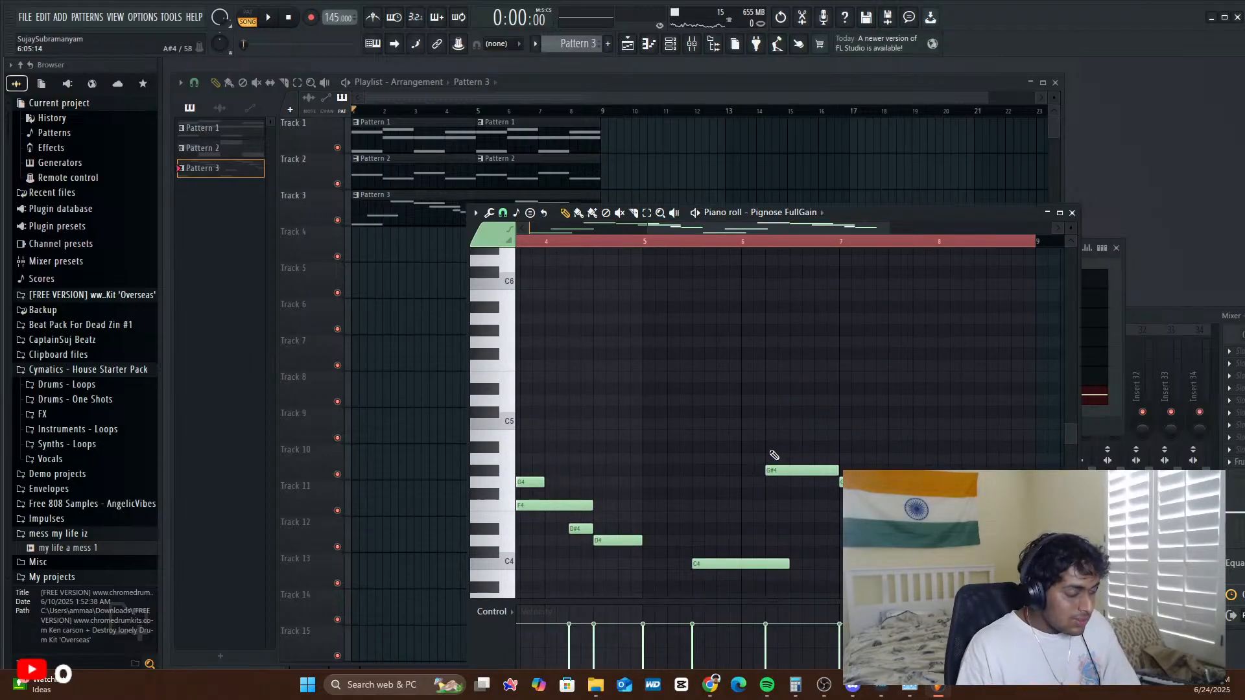
{"action": "left_click", "coordinate": [770, 447]}
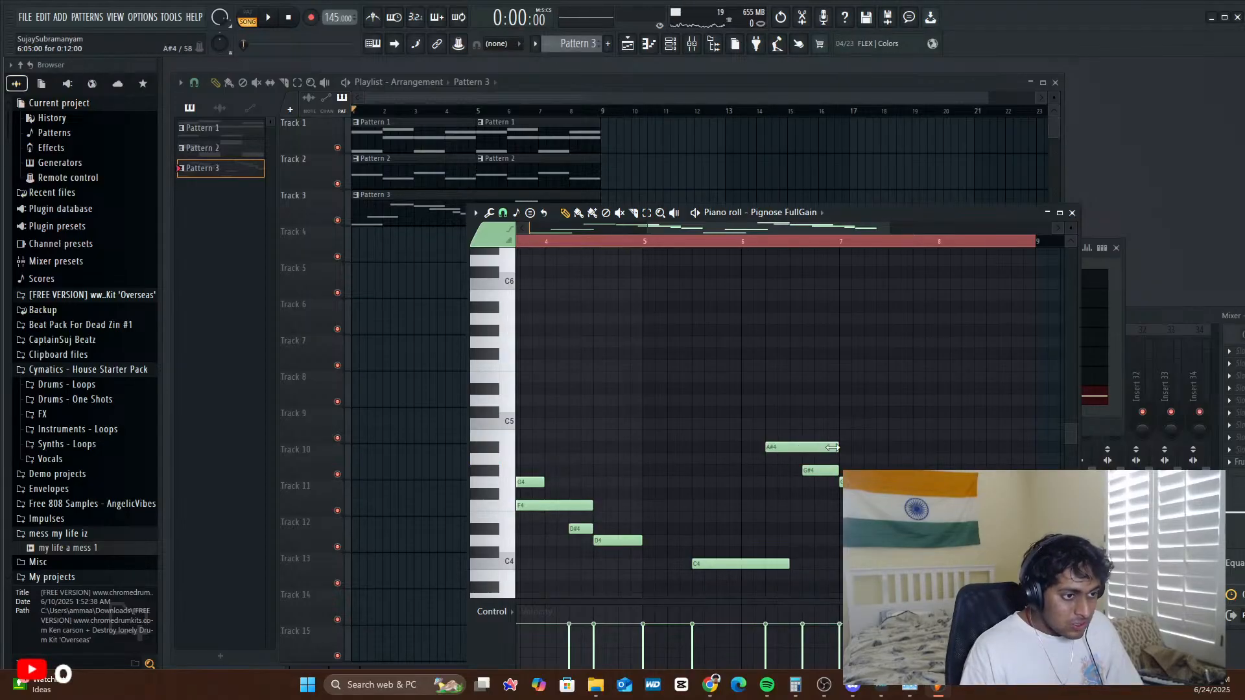
{"action": "key", "text": "space"}
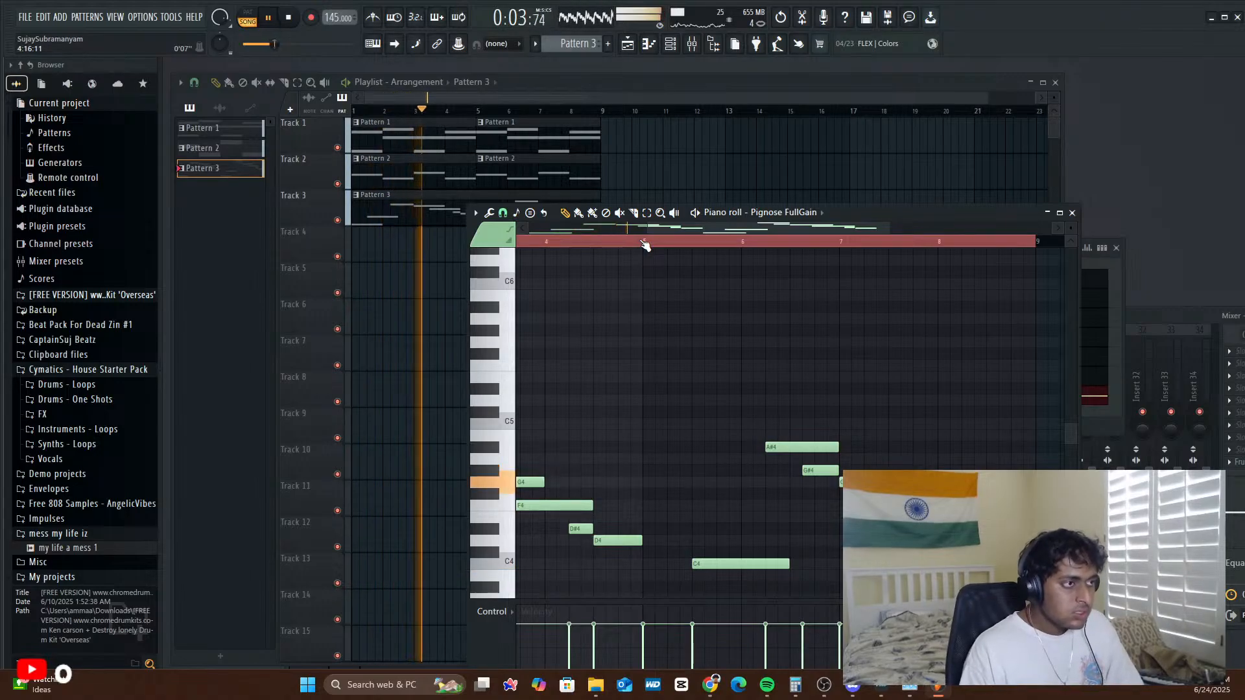
{"action": "left_click_drag", "start_coordinate": [862, 212], "coordinate": [1001, 151]}
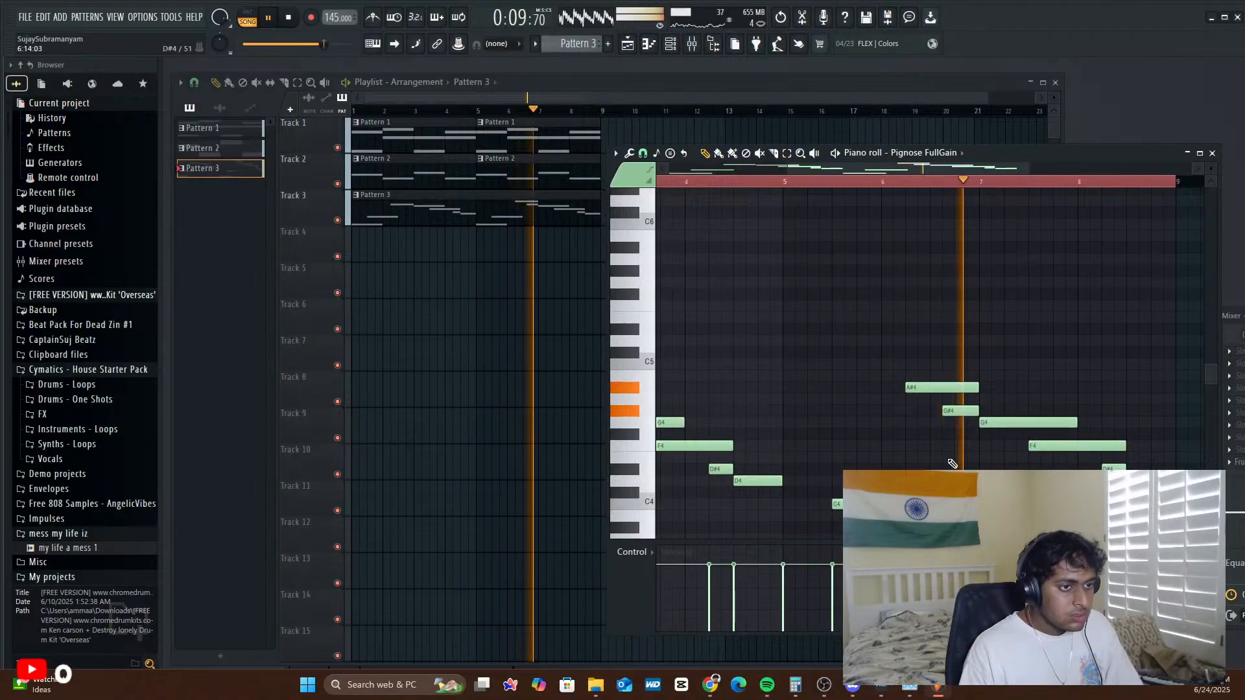
{"action": "key", "text": "space"}
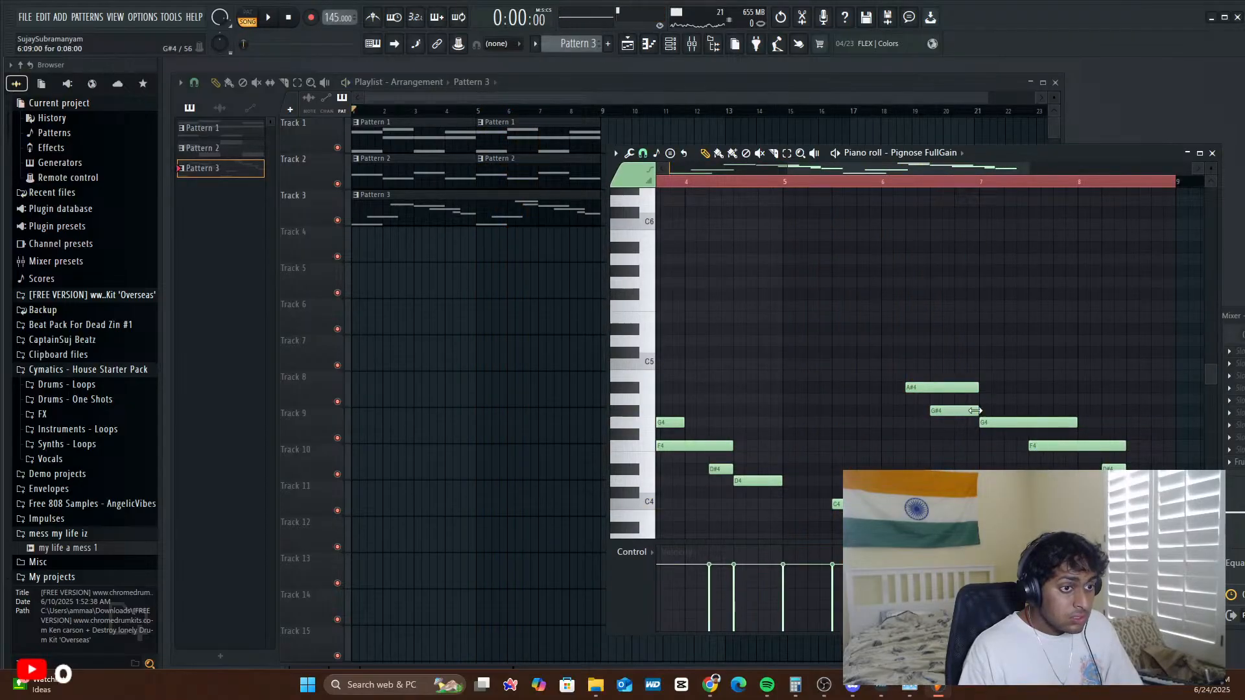
{"action": "key", "text": "space"}
{"action": "key", "text": "space"}
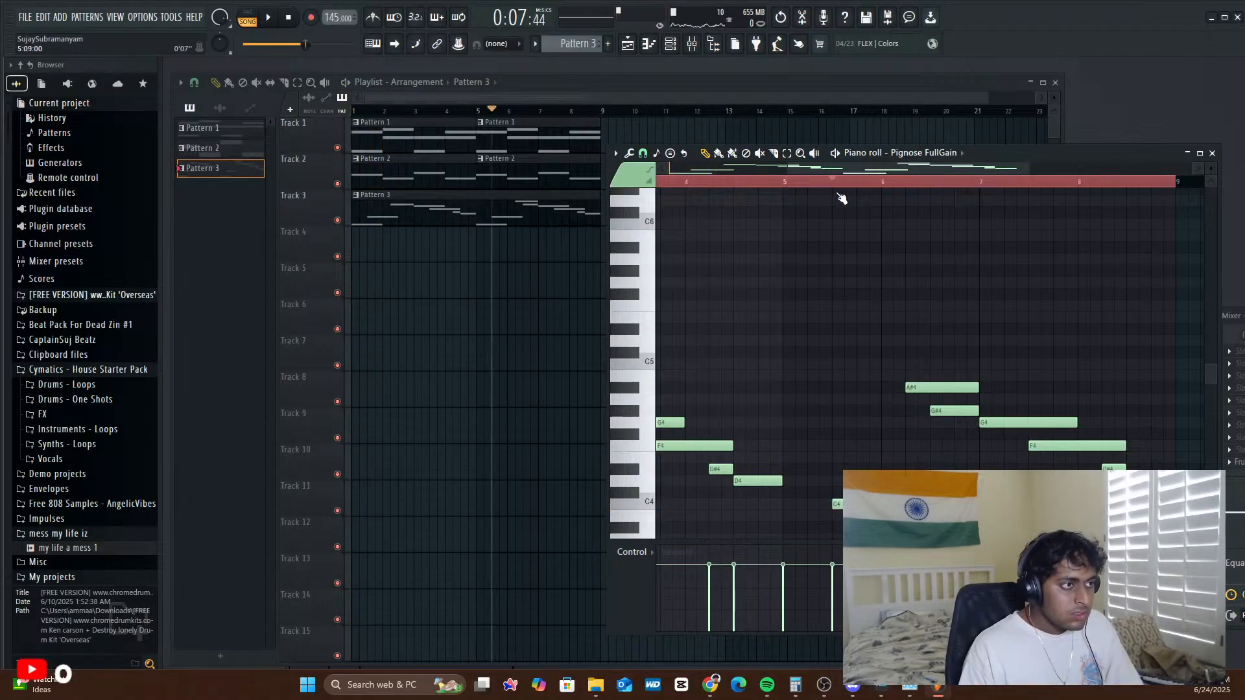
{"action": "key", "text": "space"}
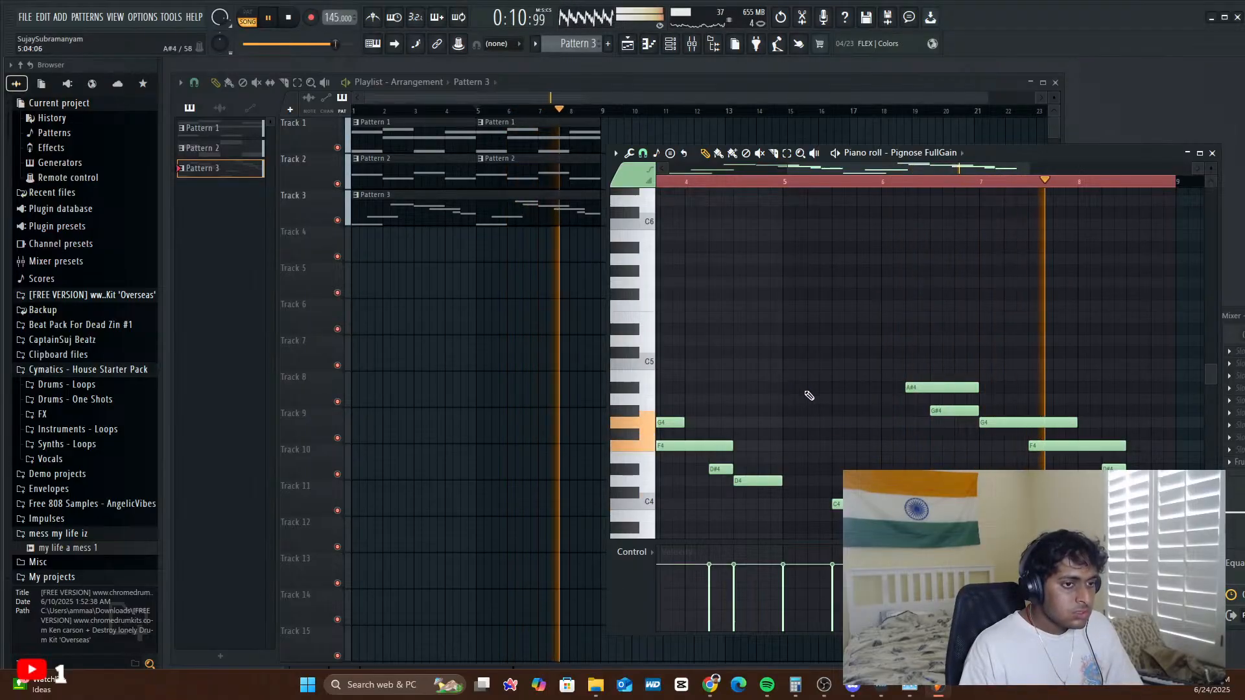
- Raise the final bar 8 note to G4 and shorten A#4 to end at beat 3 of bar 6, playing the arrangement to check
{"action": "key", "text": "space"}
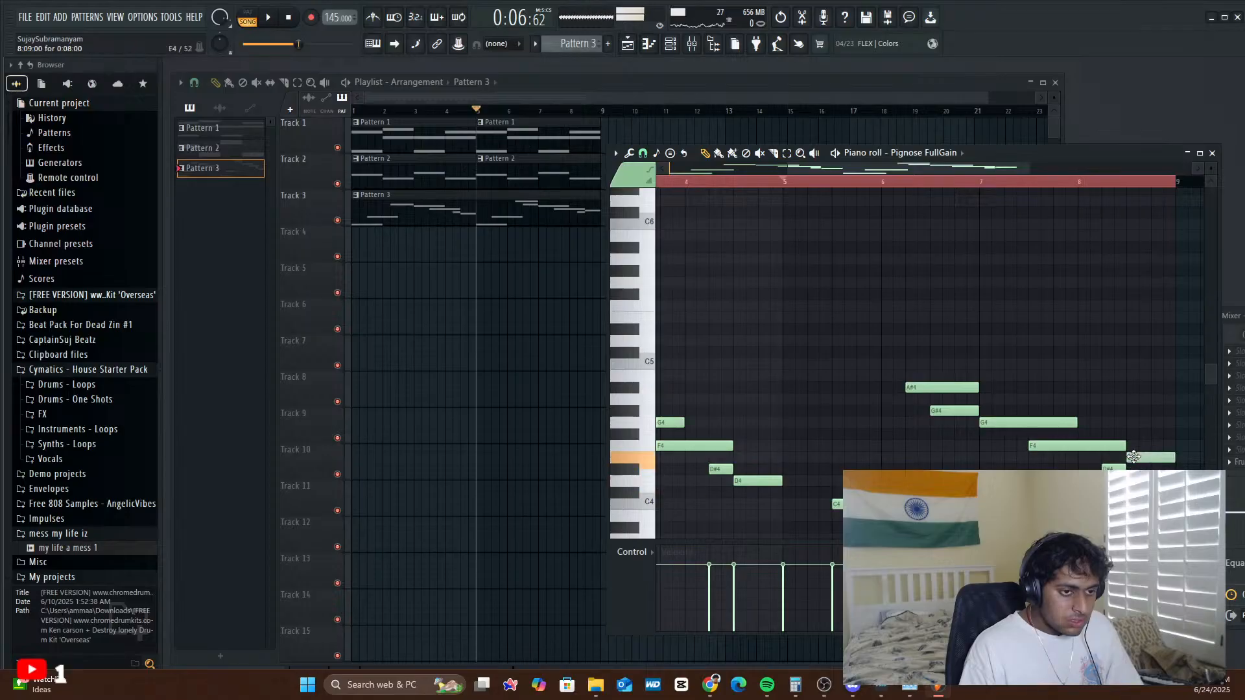
{"action": "key", "text": "space"}
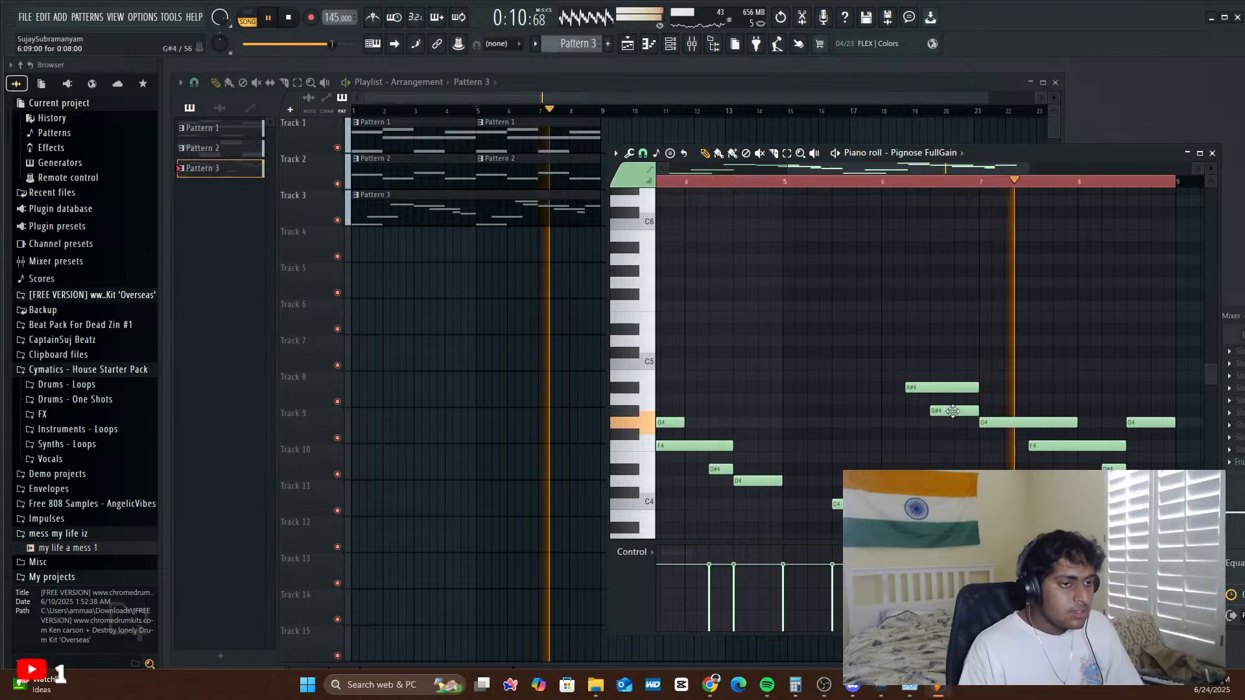
{"action": "left_click_drag", "start_coordinate": [977, 388], "coordinate": [930, 388]}
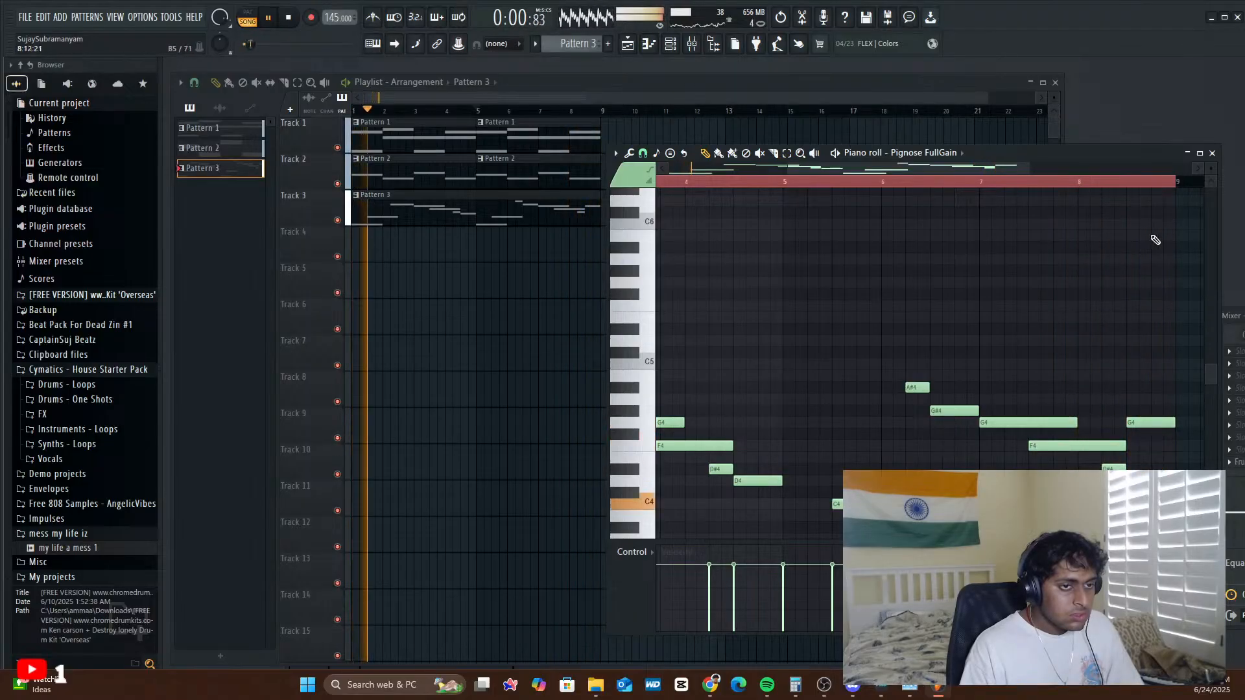
{"action": "left_click", "coordinate": [1188, 153]}
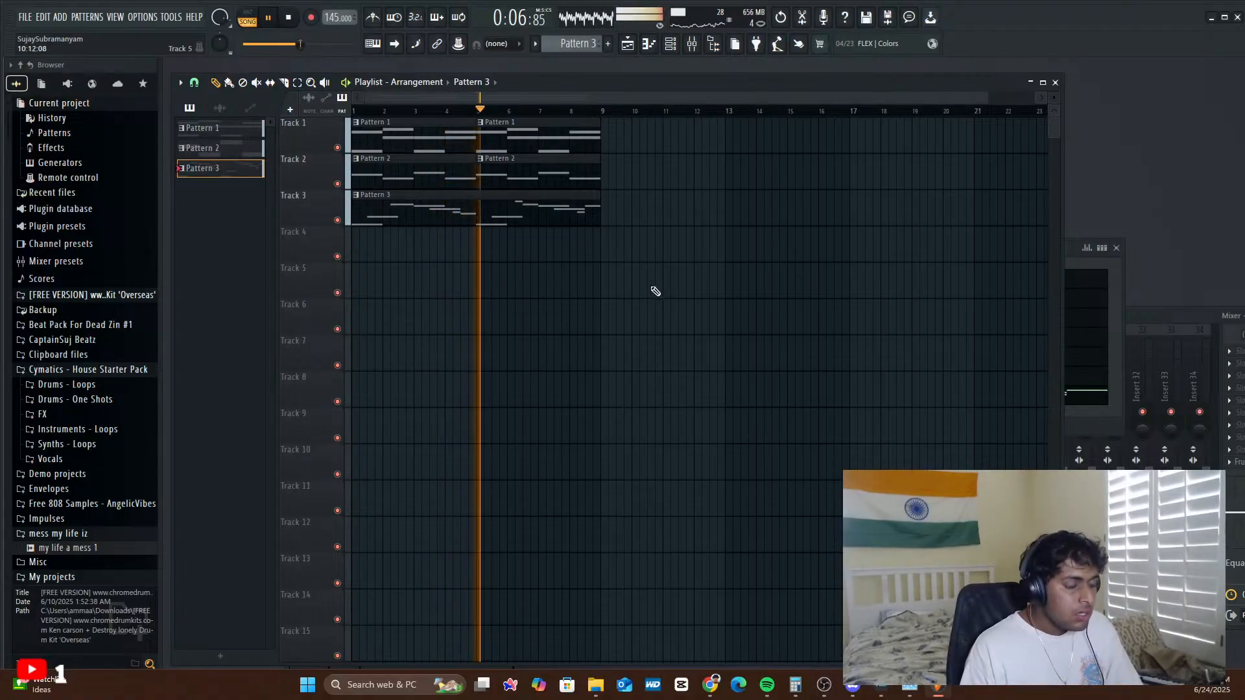
{"action": "key", "text": "space"}
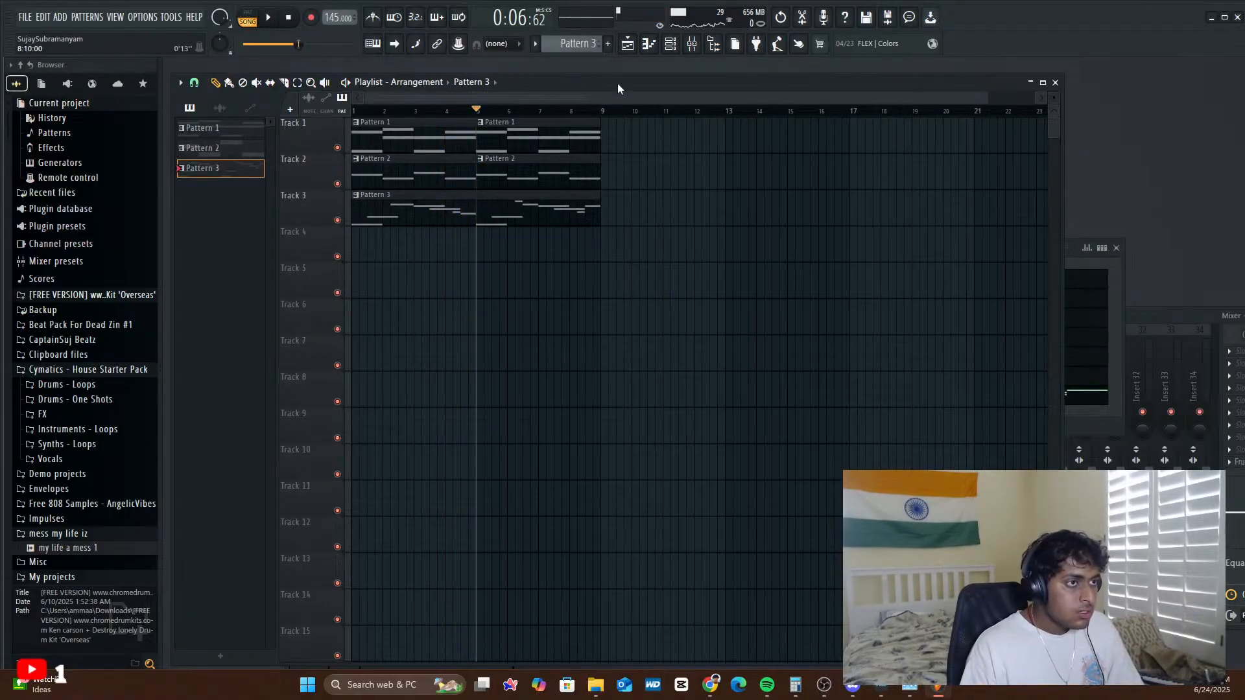
- Switch the Pignose FullGain channel to the Ace of Space preset from Essential Guitars and return the playback position to bar 1
{"action": "left_click", "coordinate": [671, 50]}
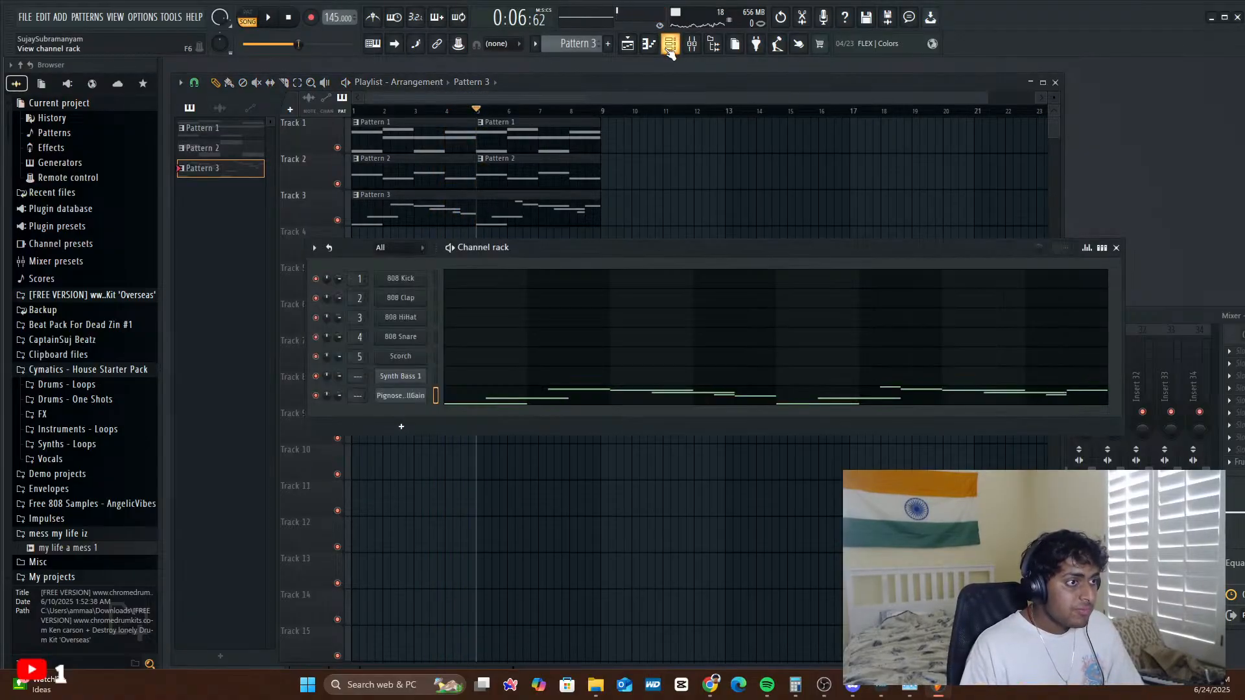
{"action": "left_click", "coordinate": [410, 396]}
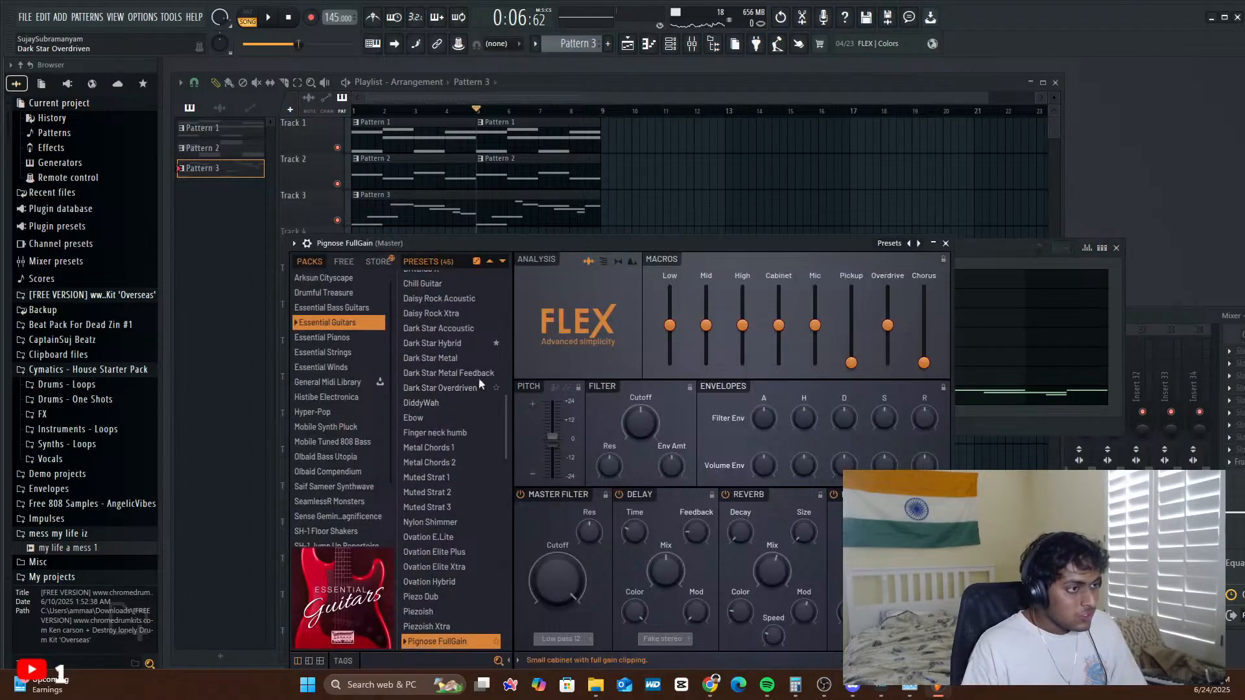
{"action": "scroll", "coordinate": [446, 410], "scroll_direction": "up", "scroll_amount": 3}
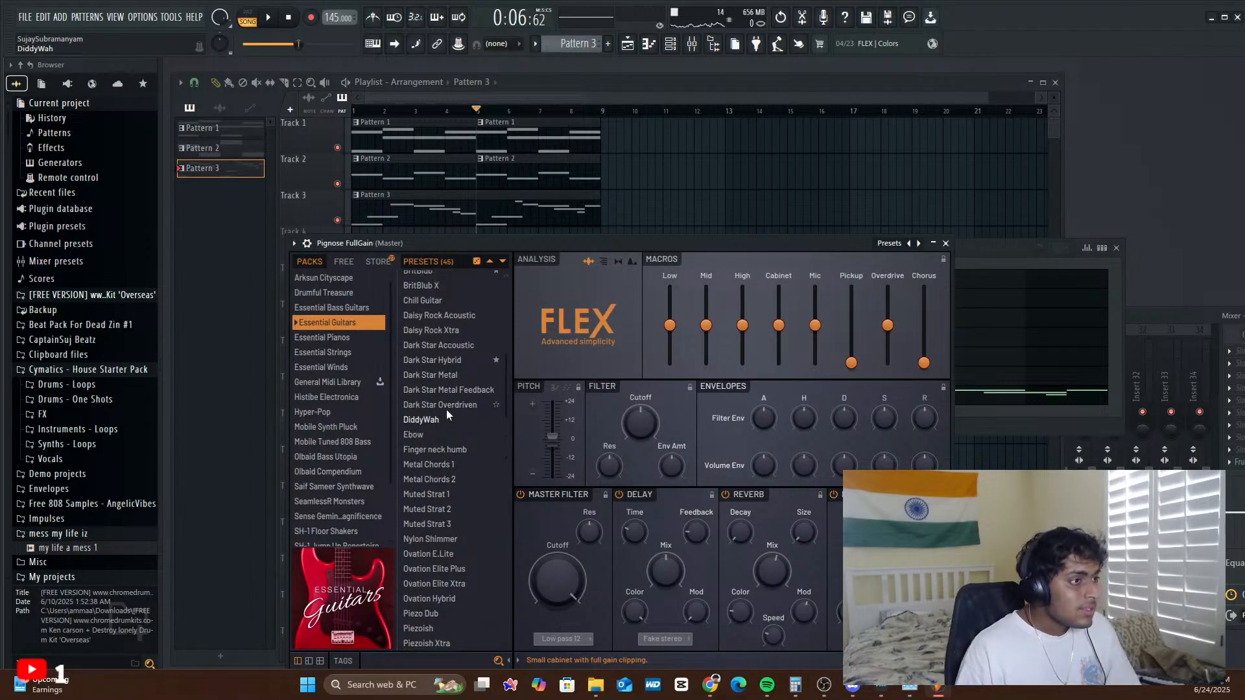
{"action": "left_click", "coordinate": [459, 356]}
{"action": "scroll", "coordinate": [459, 360], "scroll_direction": "down", "scroll_amount": 4}
{"action": "scroll", "coordinate": [461, 413], "scroll_direction": "up", "scroll_amount": 3}
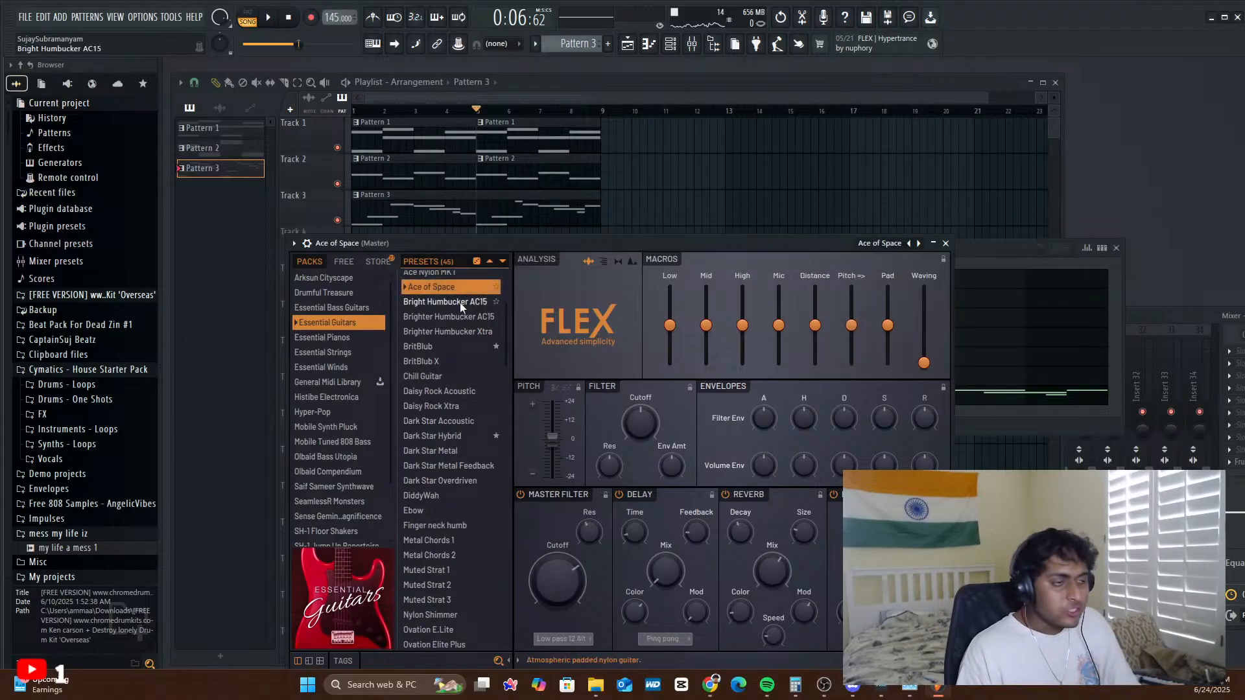
{"action": "left_click_drag", "start_coordinate": [474, 112], "coordinate": [341, 123]}
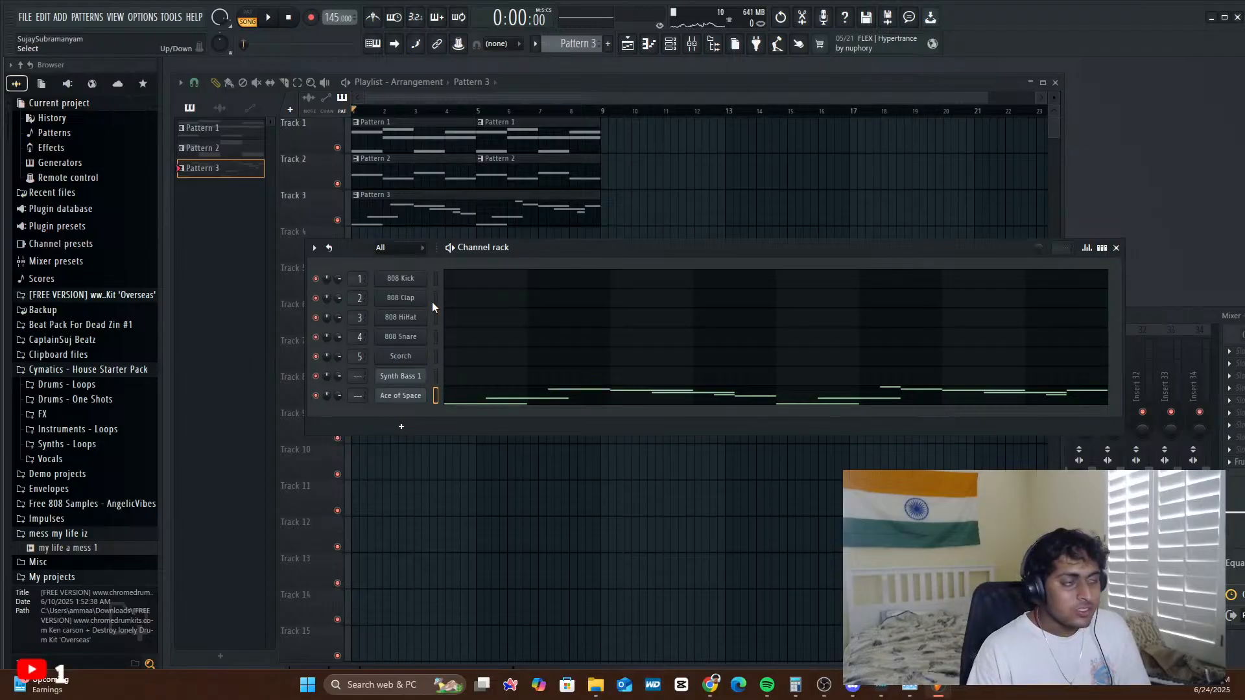
- Play the eight-bar arrangement from the start twice to judge the Ace of Space guitar melody, stopping playback each time
{"action": "key", "text": "space"}
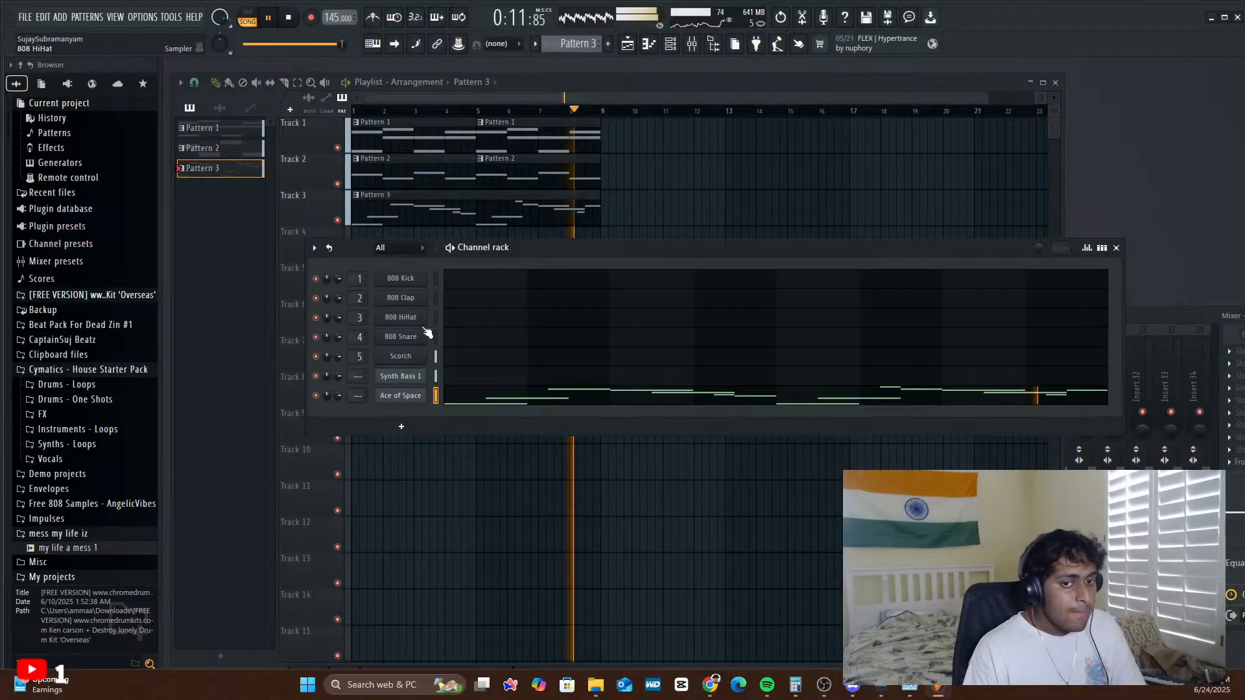
{"action": "key", "text": "space"}
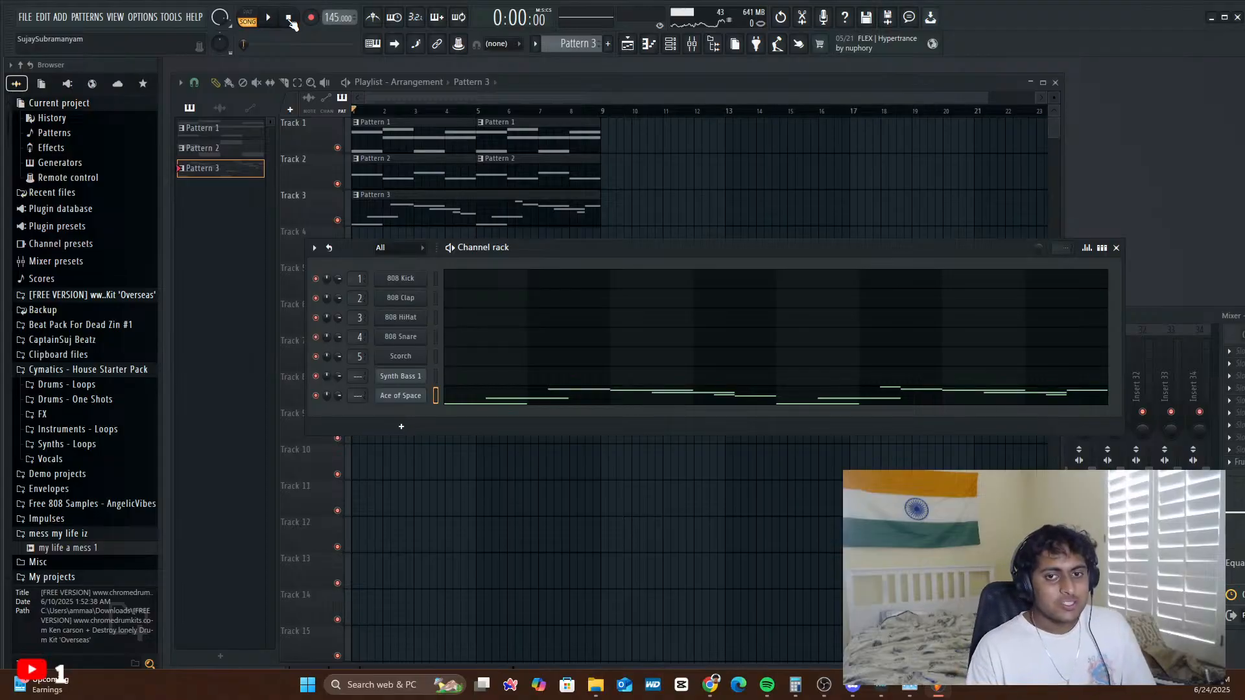
{"action": "key", "text": "space"}
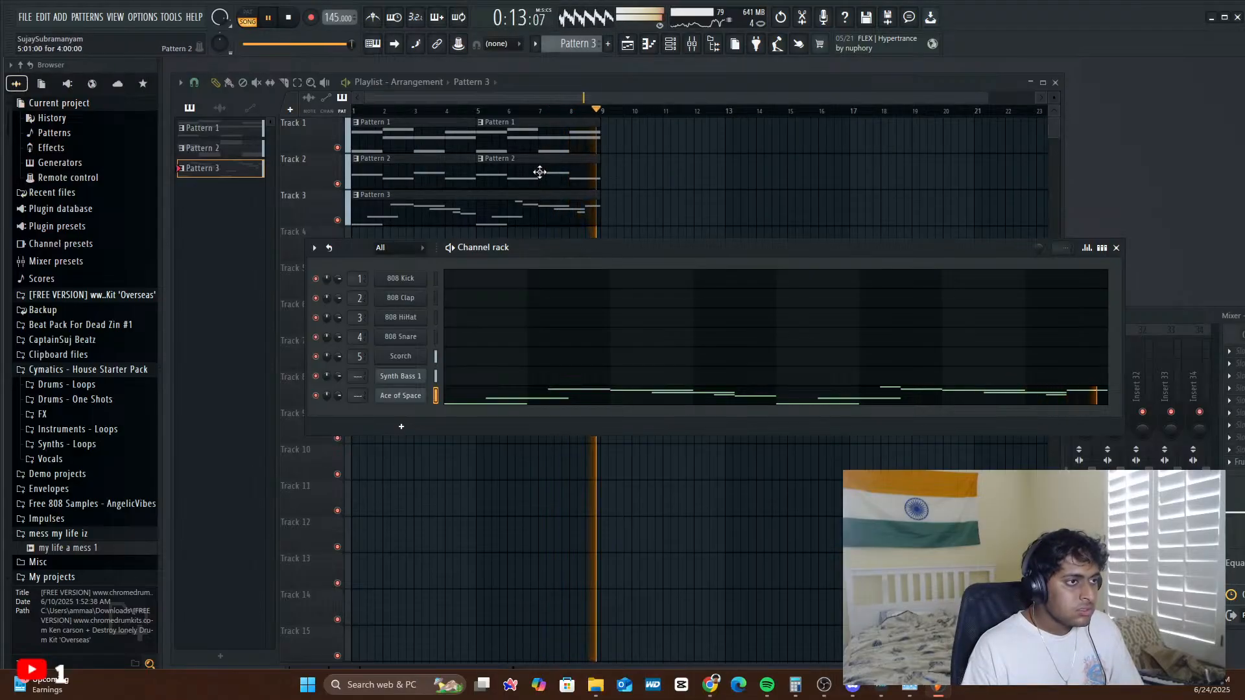
{"action": "key", "text": "space"}
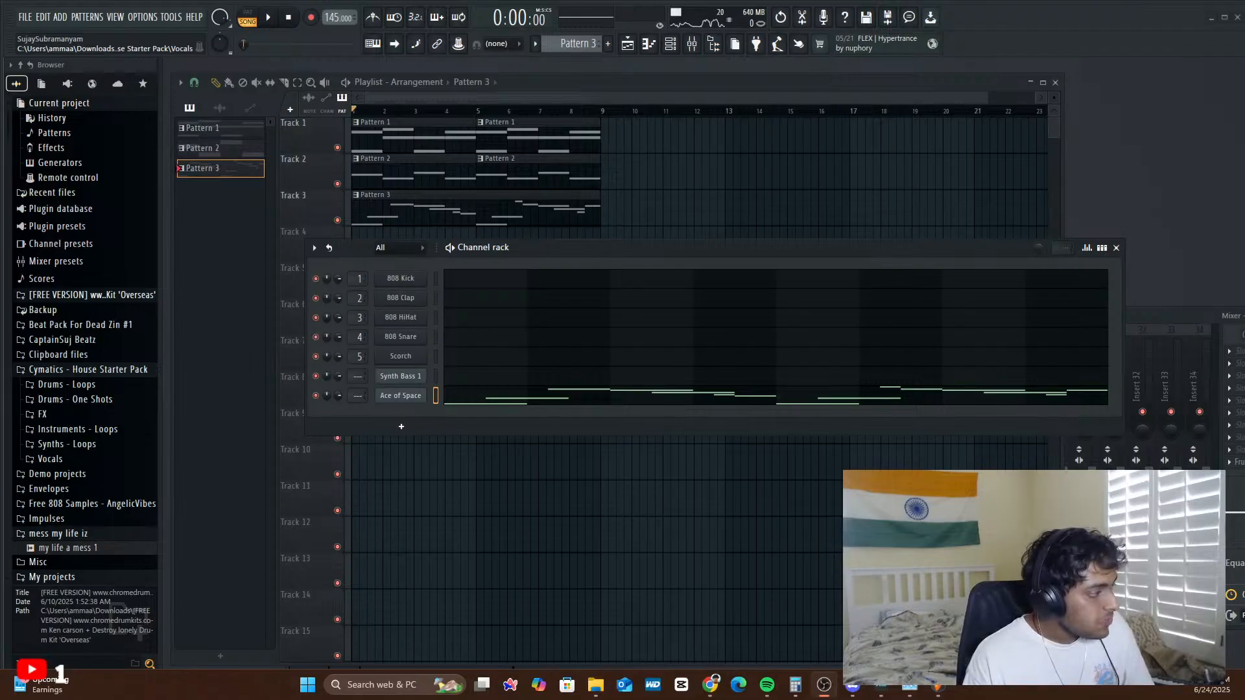
- Switch the Ace of Space channel to the Dark Star Metal preset and play the arrangement with its full melody in view
{"action": "left_click", "coordinate": [493, 404]}
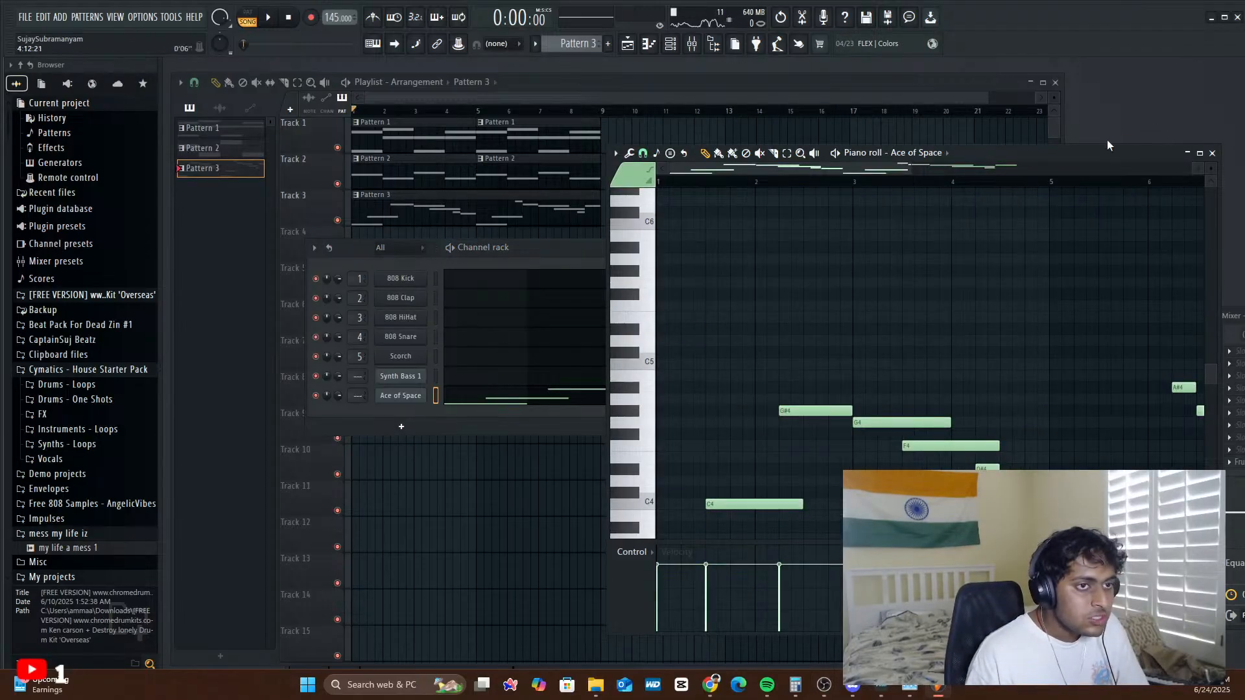
{"action": "left_click_drag", "start_coordinate": [1085, 150], "coordinate": [952, 175]}
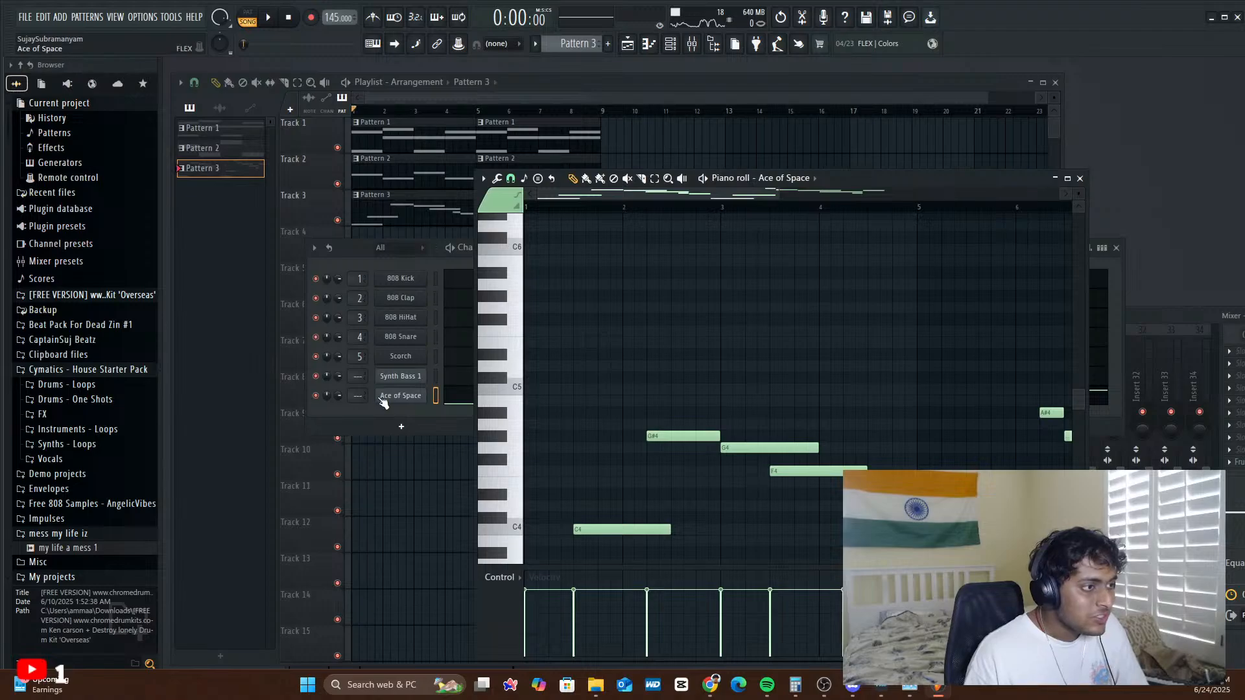
{"action": "left_click", "coordinate": [390, 401]}
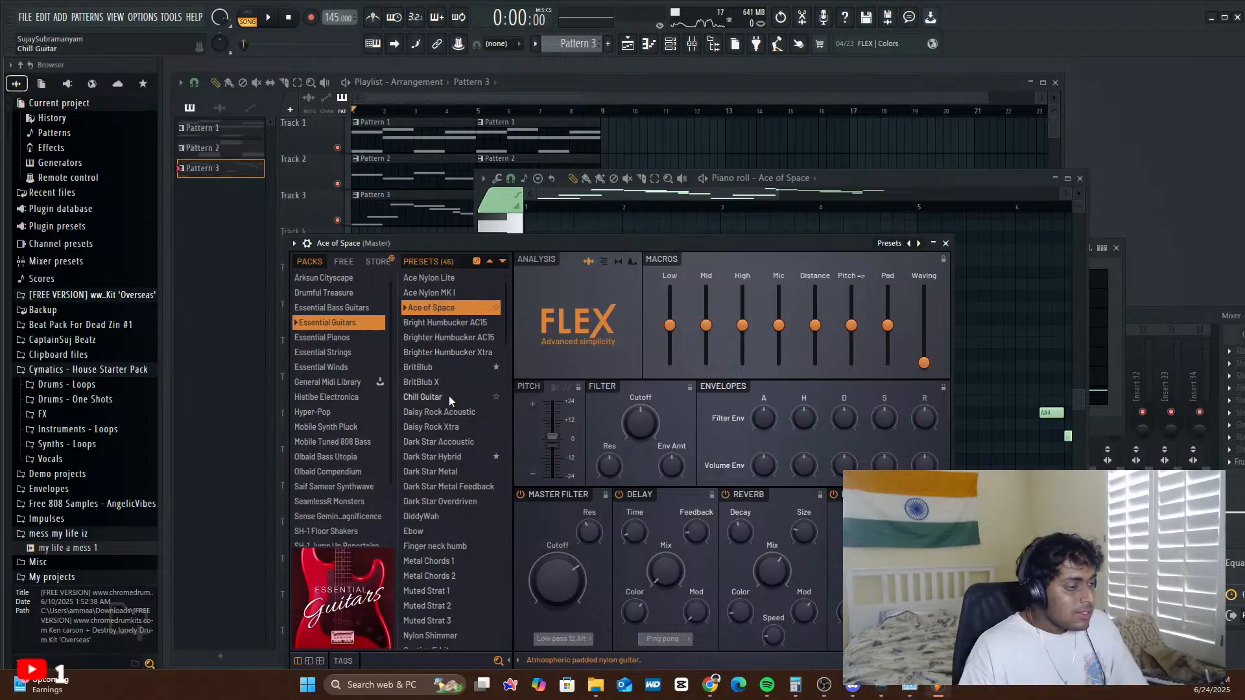
{"action": "left_click", "coordinate": [444, 465]}
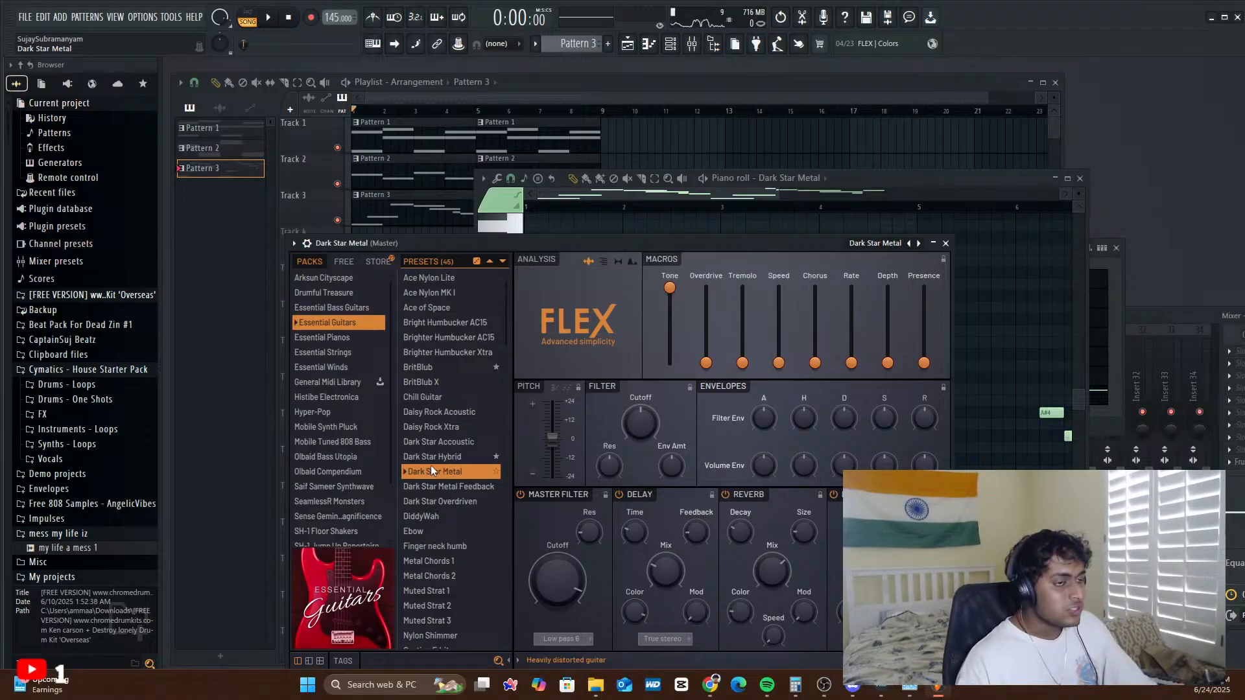
{"action": "left_click", "coordinate": [945, 243]}
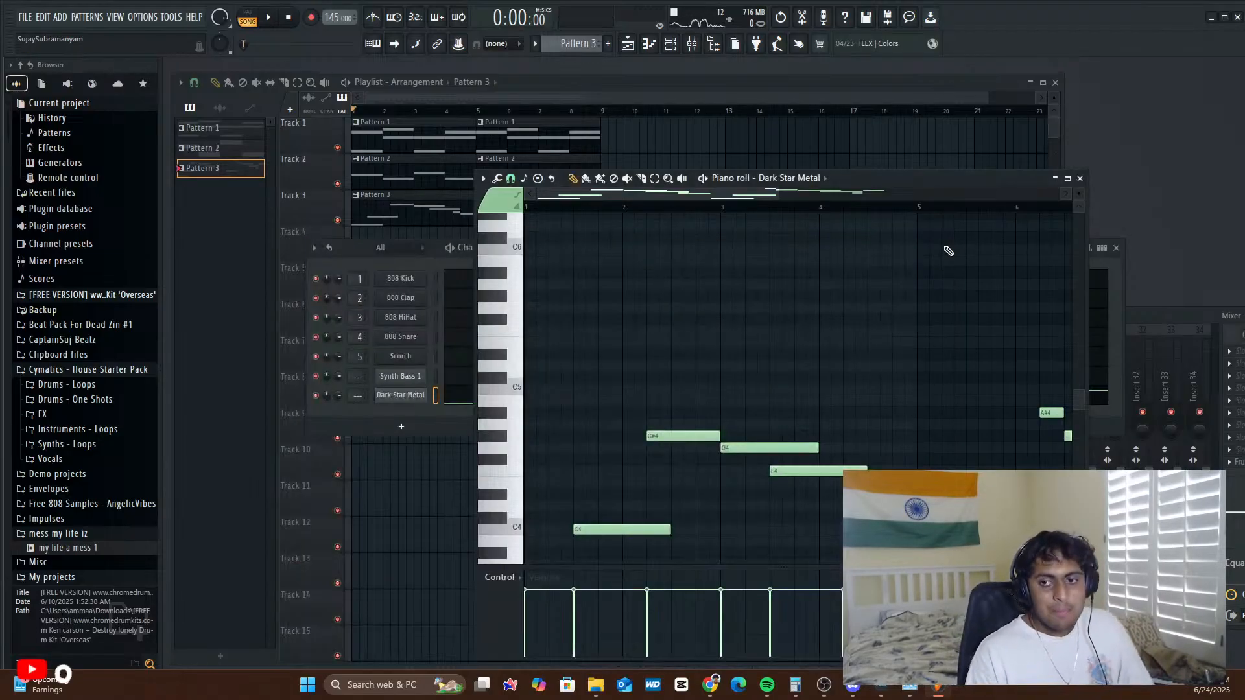
{"action": "scroll", "coordinate": [921, 278], "scroll_direction": "down", "scroll_amount": 4}
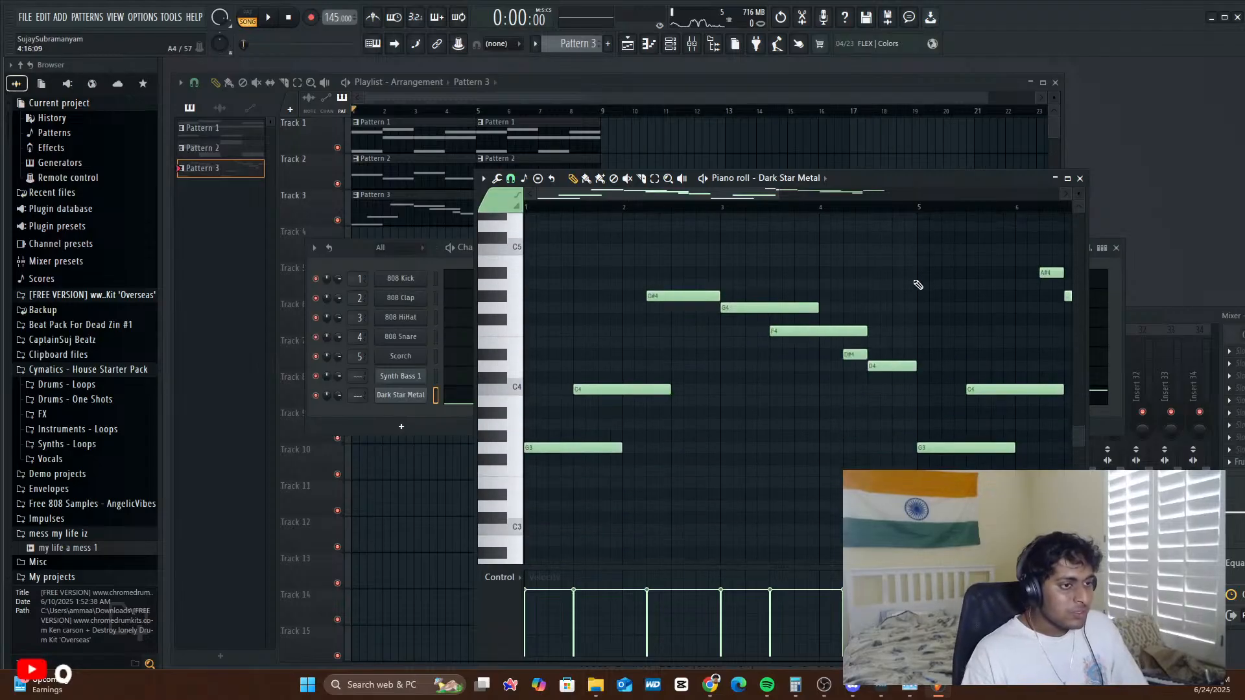
{"action": "key", "text": "space"}
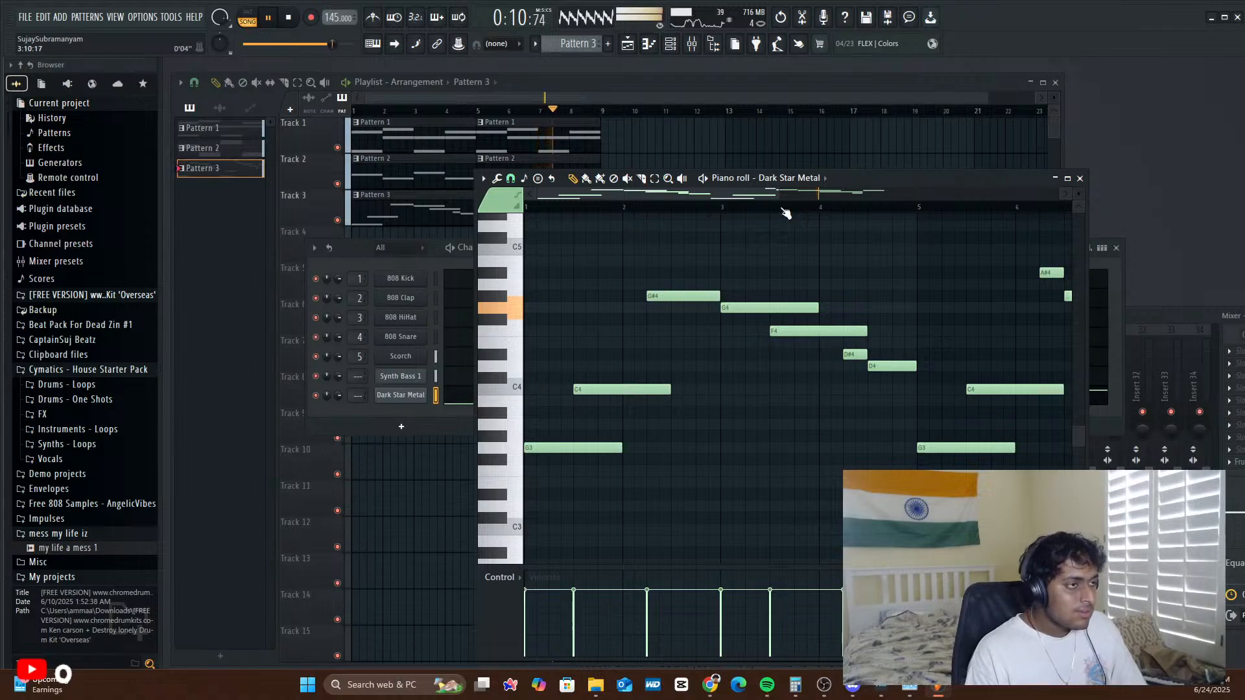
{"action": "left_click_drag", "start_coordinate": [787, 194], "coordinate": [929, 204]}
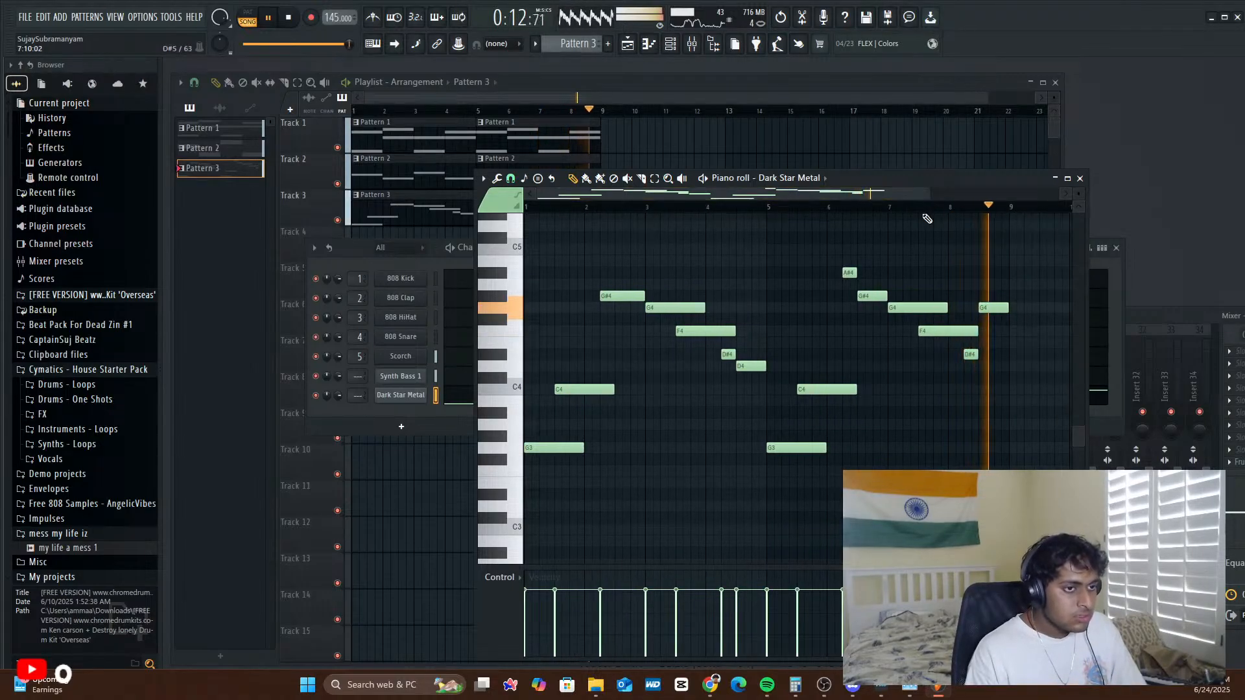
{"action": "key", "text": "space"}
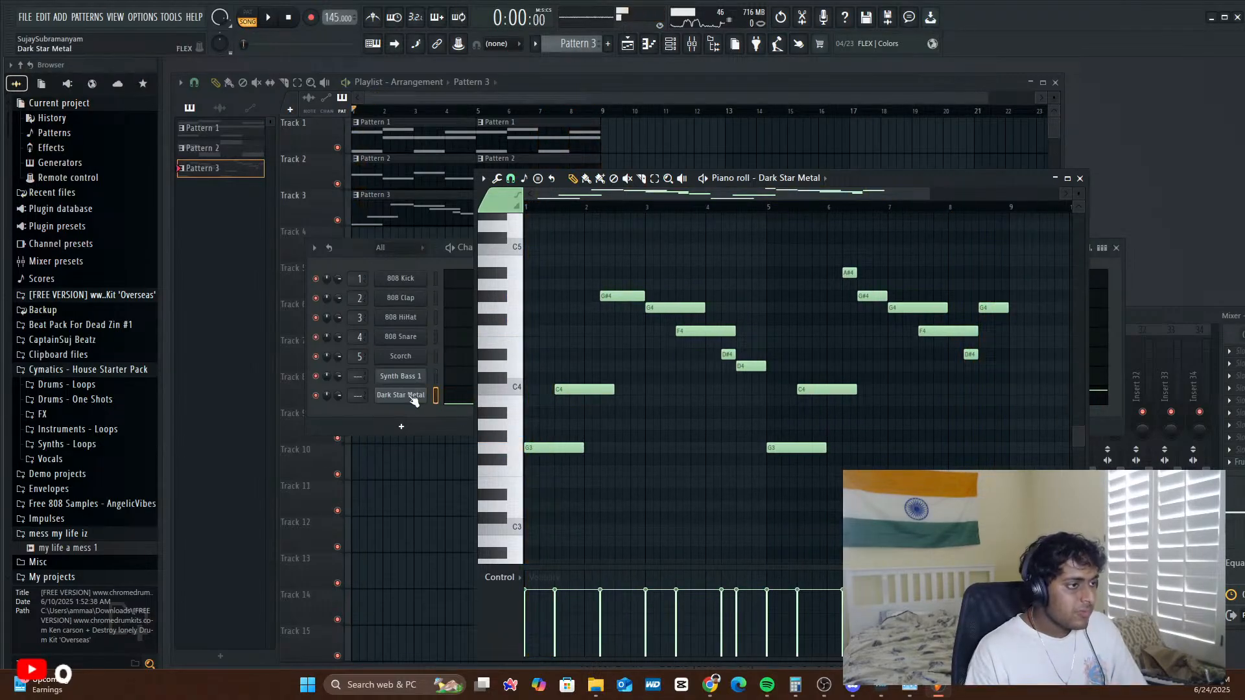
- Load Ace of Space again on the guitar channel, replace it with Ace Nylon MK I, and play the opening to compare
{"action": "left_click", "coordinate": [400, 395]}
{"action": "scroll", "coordinate": [444, 464], "scroll_direction": "down", "scroll_amount": 3}
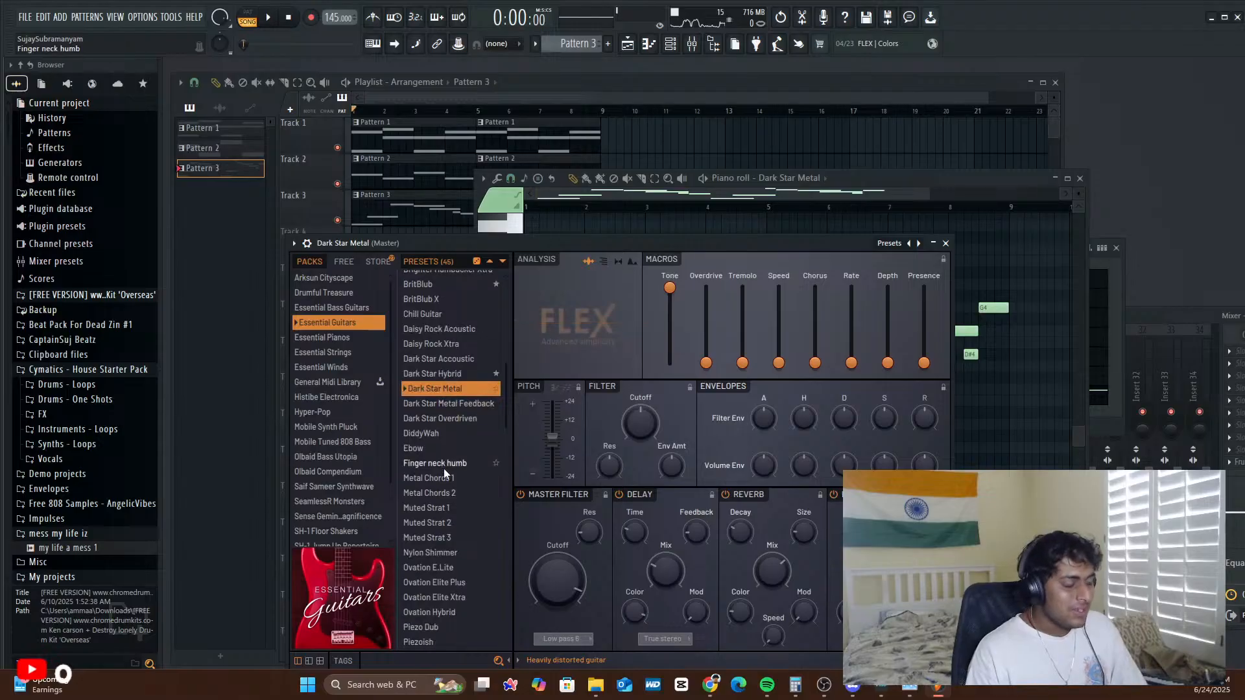
{"action": "scroll", "coordinate": [442, 463], "scroll_direction": "up", "scroll_amount": 3}
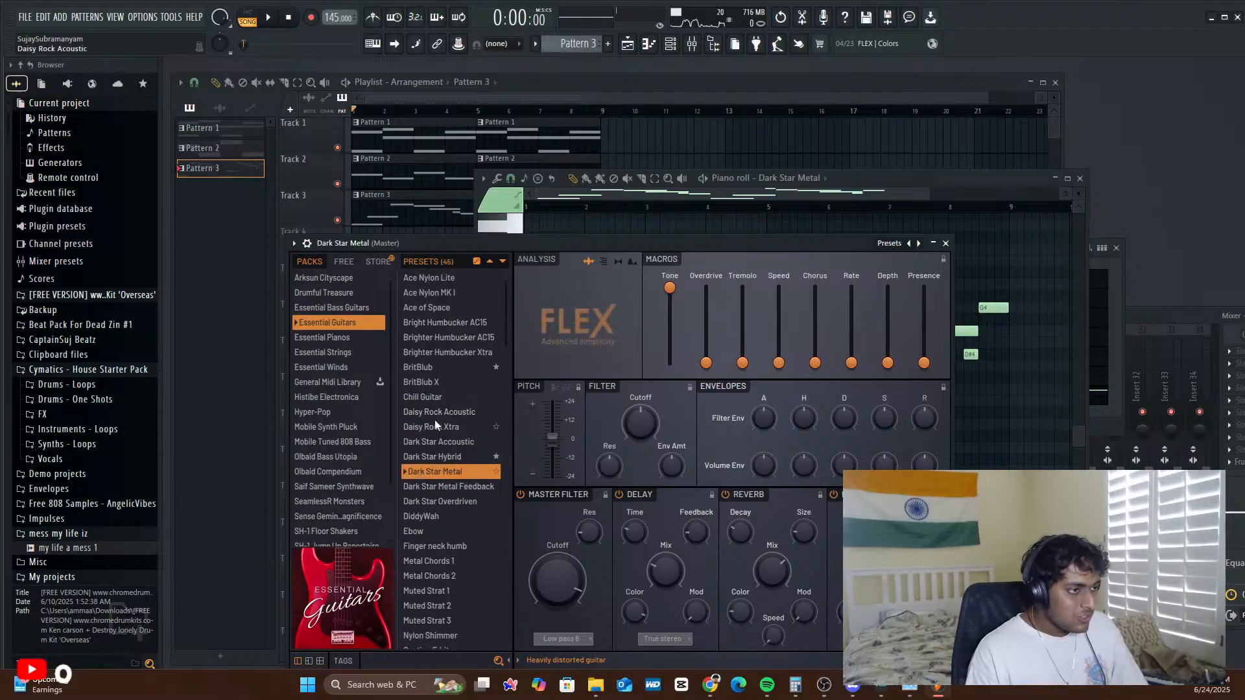
{"action": "left_click", "coordinate": [448, 303]}
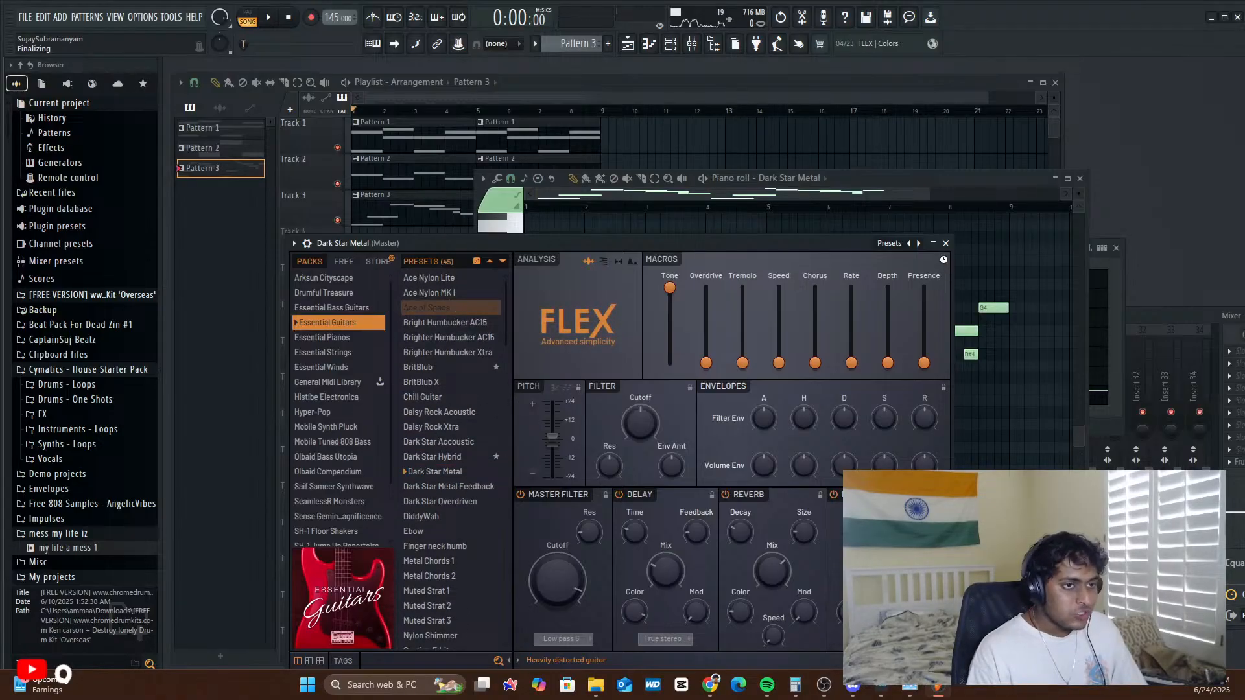
{"action": "left_click", "coordinate": [466, 294]}
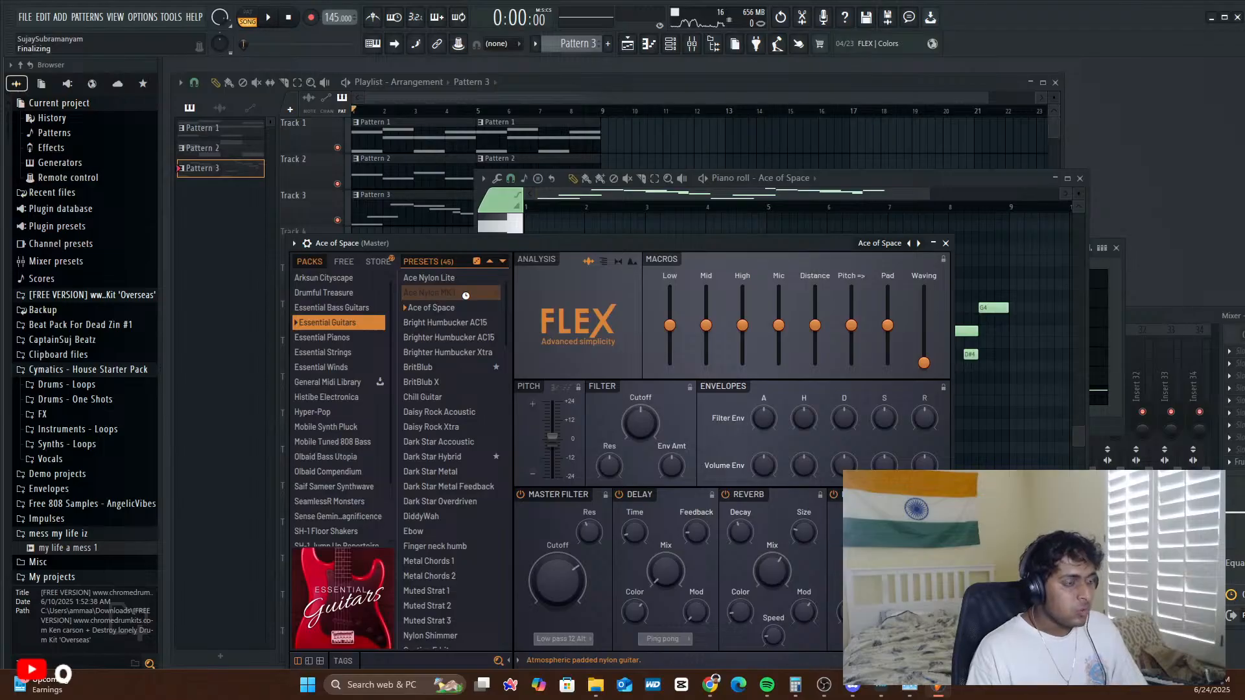
{"action": "left_click", "coordinate": [948, 245]}
{"action": "key", "text": "space"}
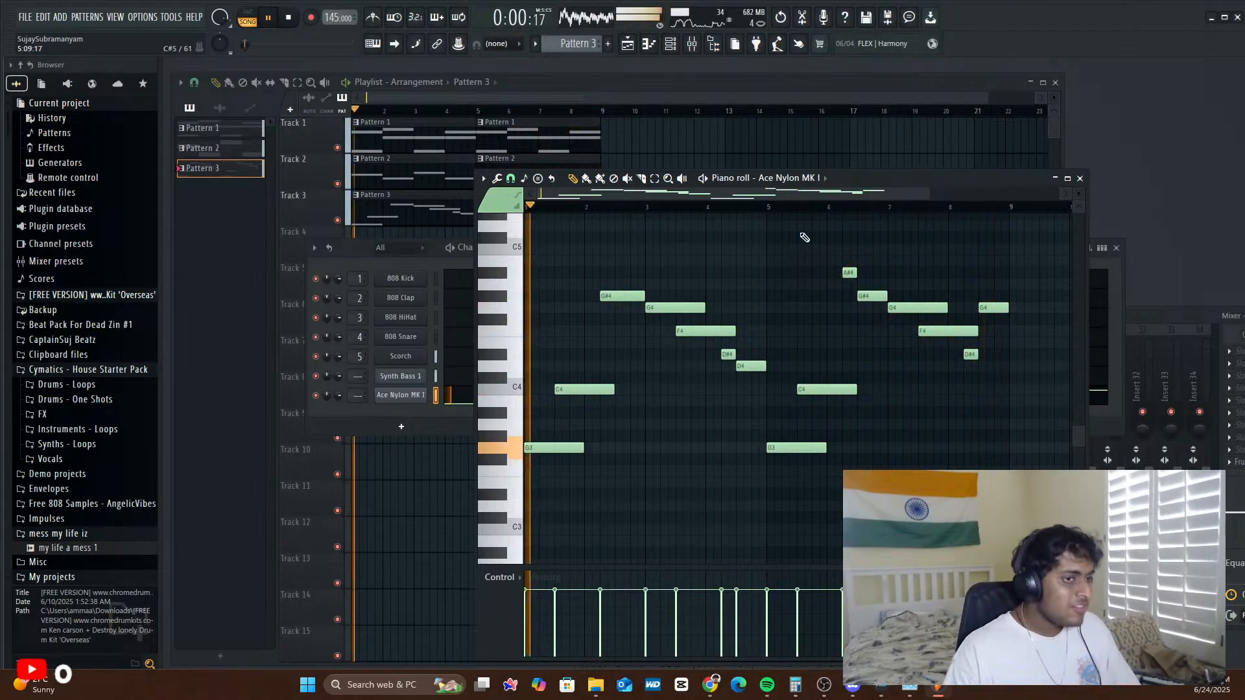
{"action": "key", "text": "space"}
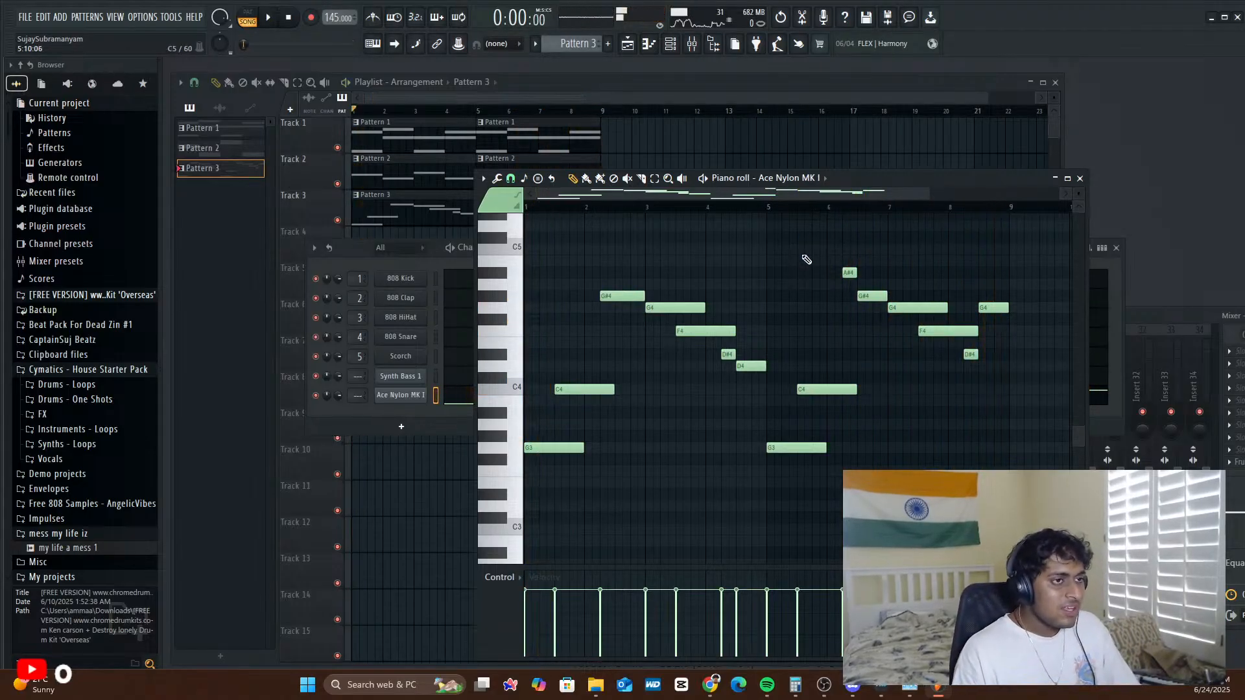
- Close the melody's piano roll, switch the guitar channel to the Chill Guitar preset, and audition the opening of the arrangement twice
{"action": "left_click", "coordinate": [1079, 179]}
{"action": "left_click_drag", "start_coordinate": [805, 247], "coordinate": [809, 251]}
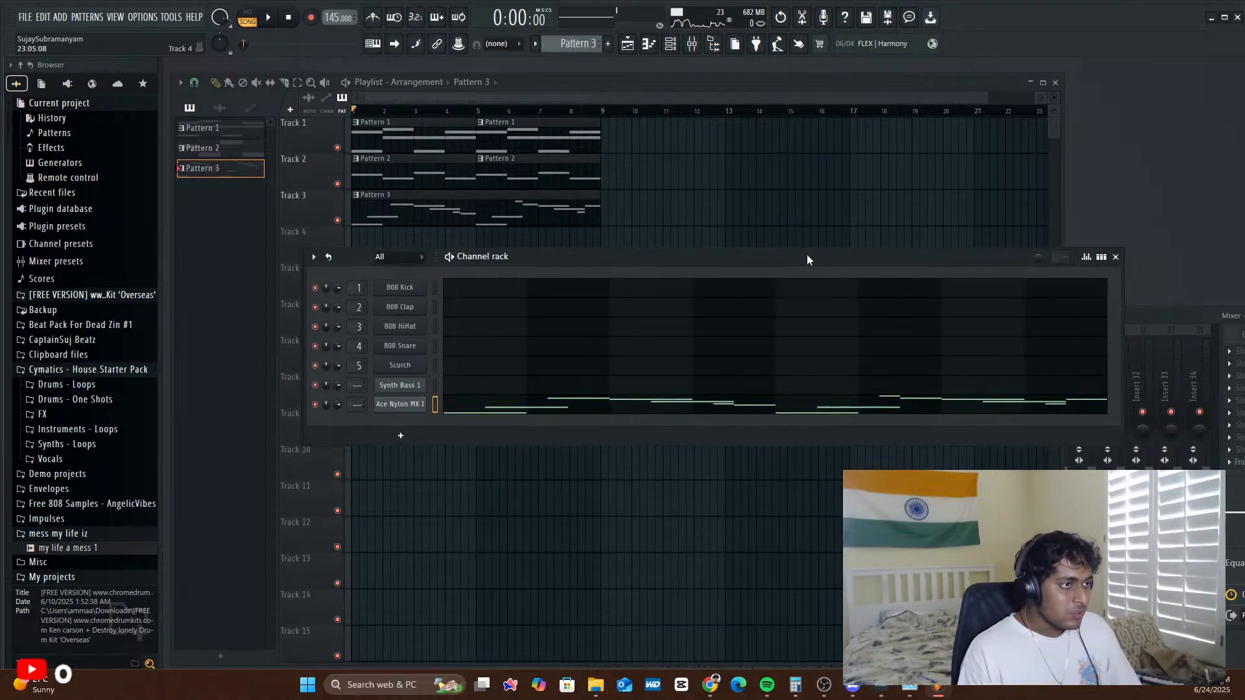
{"action": "left_click", "coordinate": [418, 398]}
{"action": "scroll", "coordinate": [460, 382], "scroll_direction": "down", "scroll_amount": 2}
{"action": "scroll", "coordinate": [458, 395], "scroll_direction": "up", "scroll_amount": 3}
{"action": "left_click", "coordinate": [428, 396]}
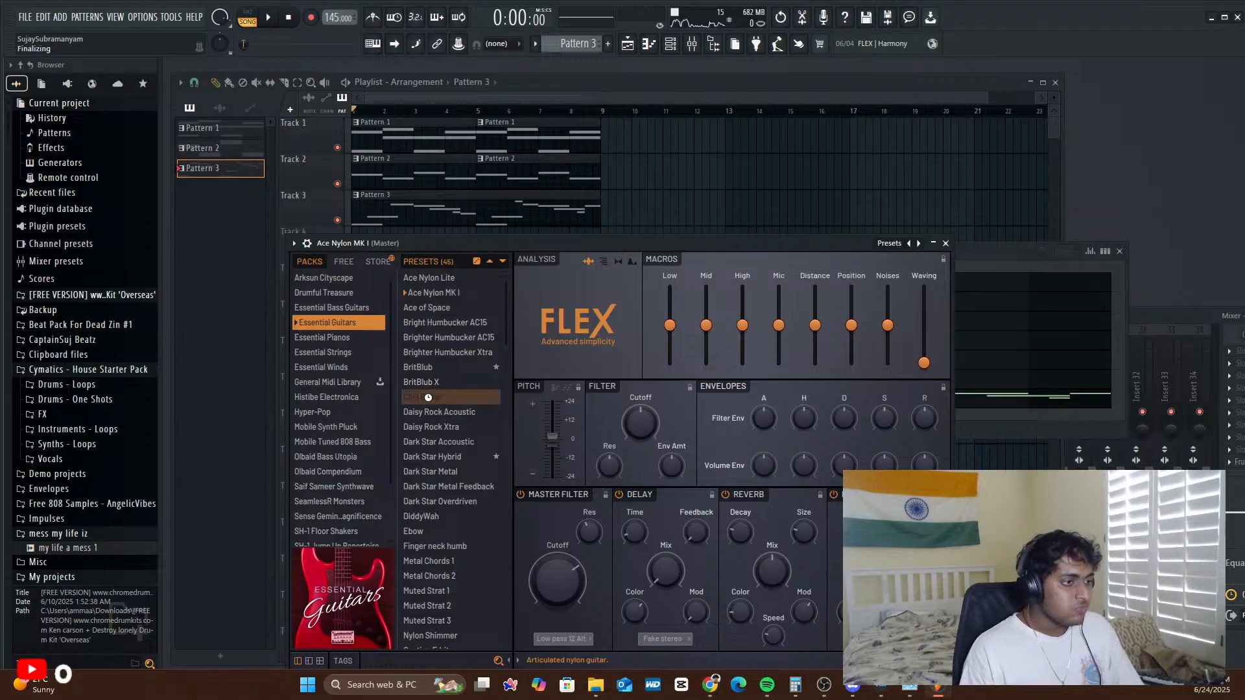
{"action": "left_click", "coordinate": [945, 244]}
{"action": "key", "text": "space"}
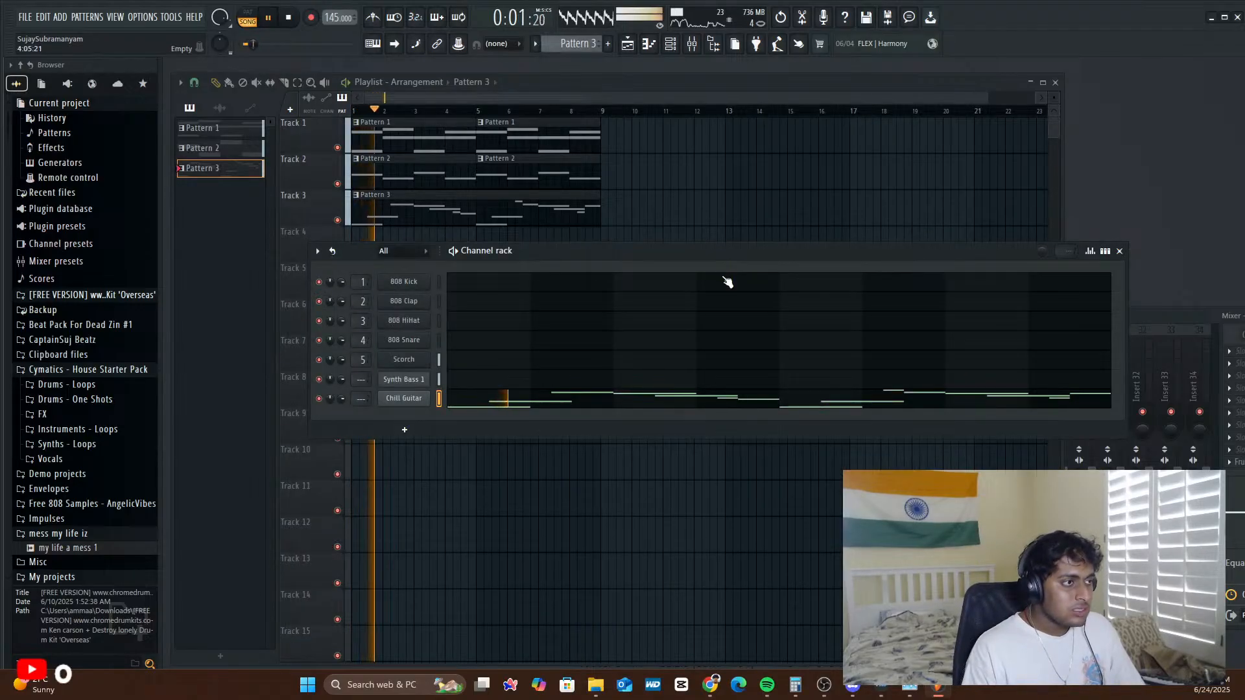
{"action": "key", "text": "space"}
{"action": "key", "text": "space"}
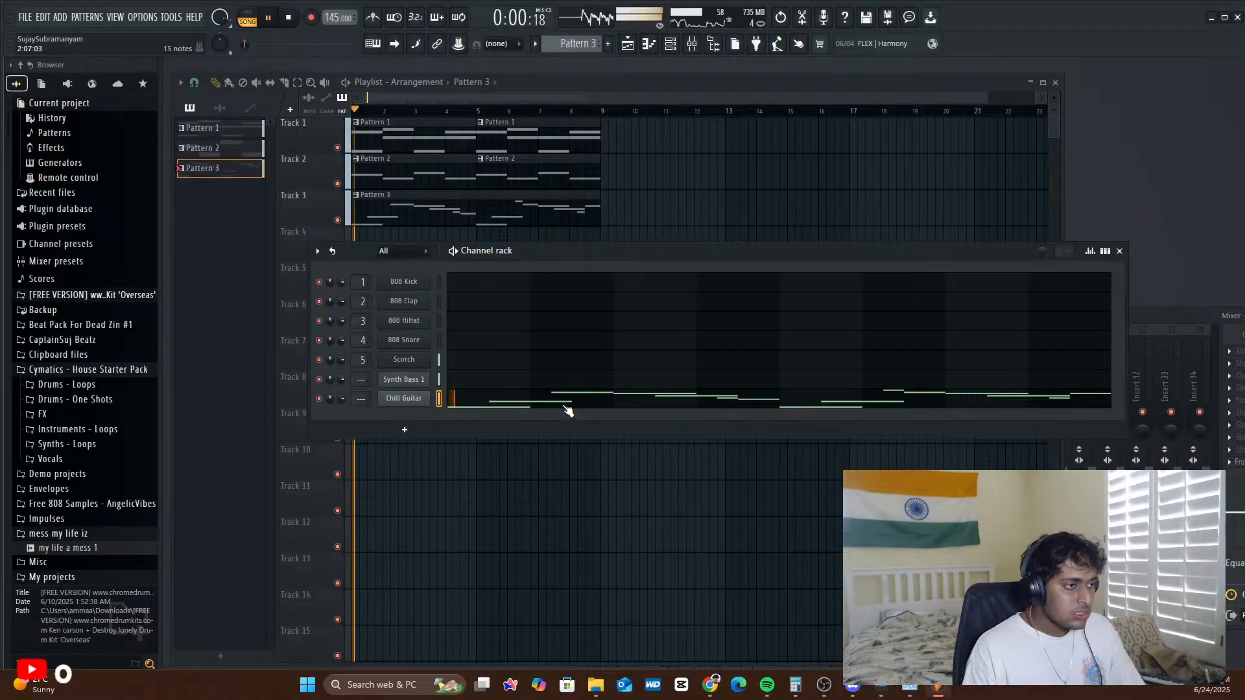
{"action": "key", "text": "space"}
- Switch the Chill Guitar channel to the BritBlub X preset from Essential Guitars
{"action": "left_click", "coordinate": [574, 403]}
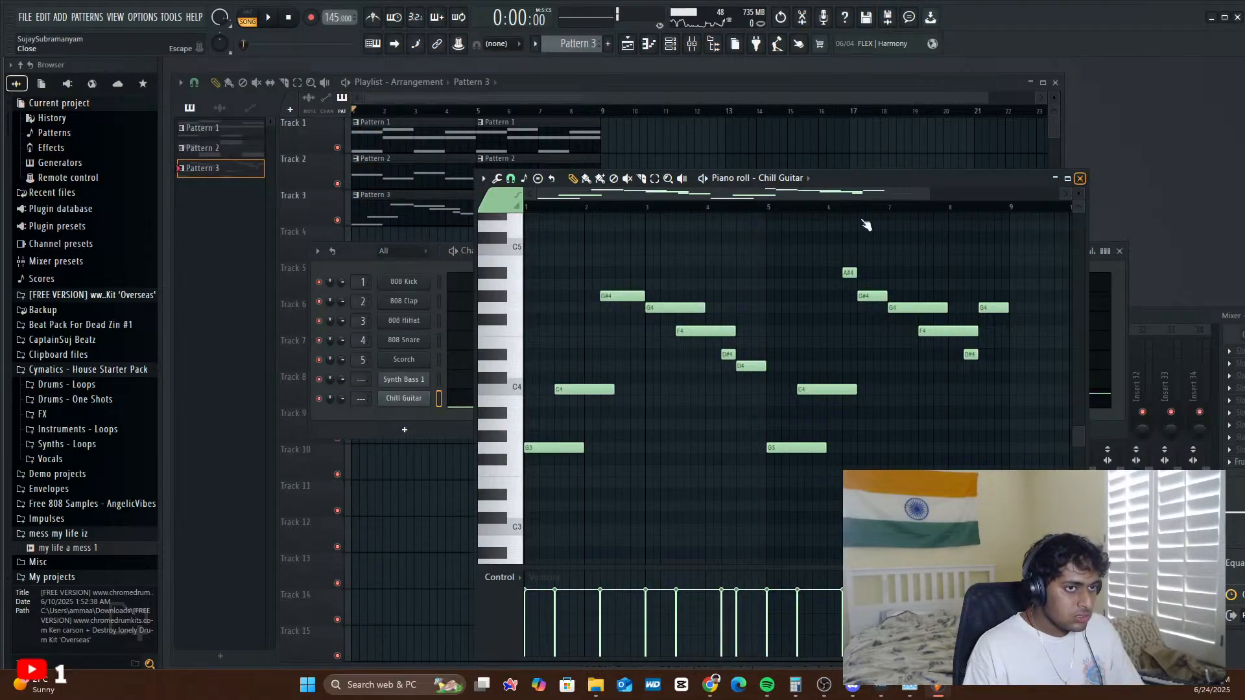
{"action": "left_click", "coordinate": [1079, 179]}
{"action": "left_click", "coordinate": [412, 400]}
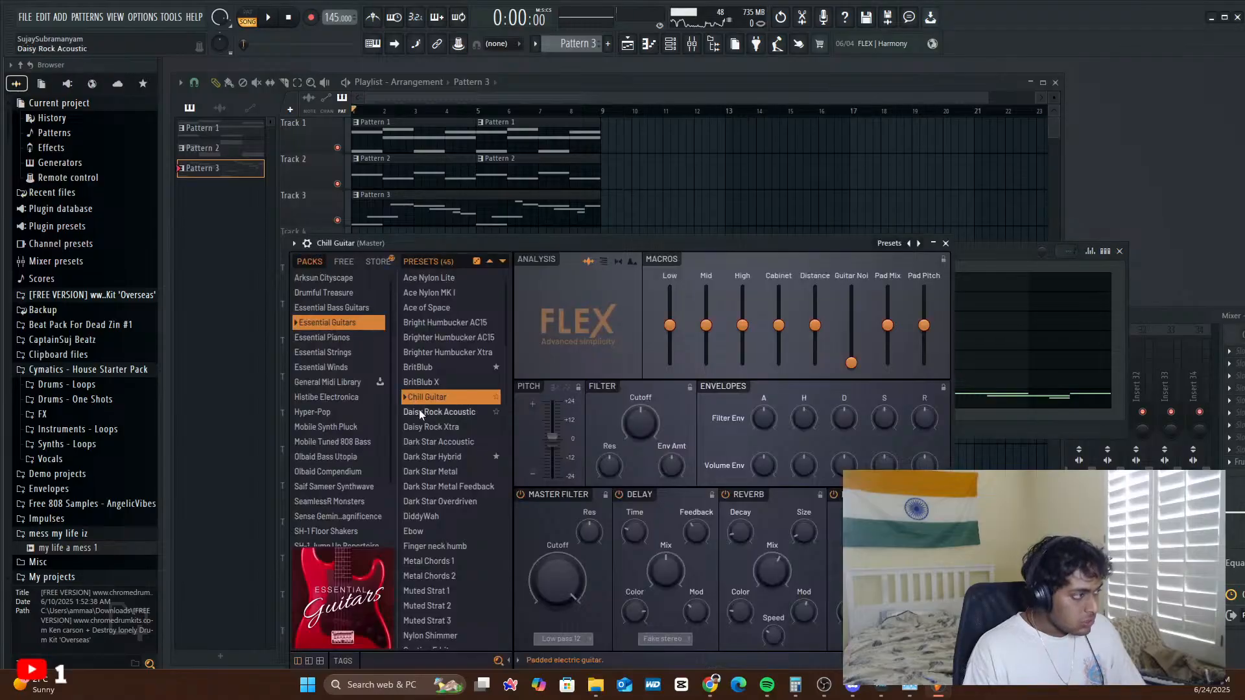
{"action": "left_click", "coordinate": [438, 380]}
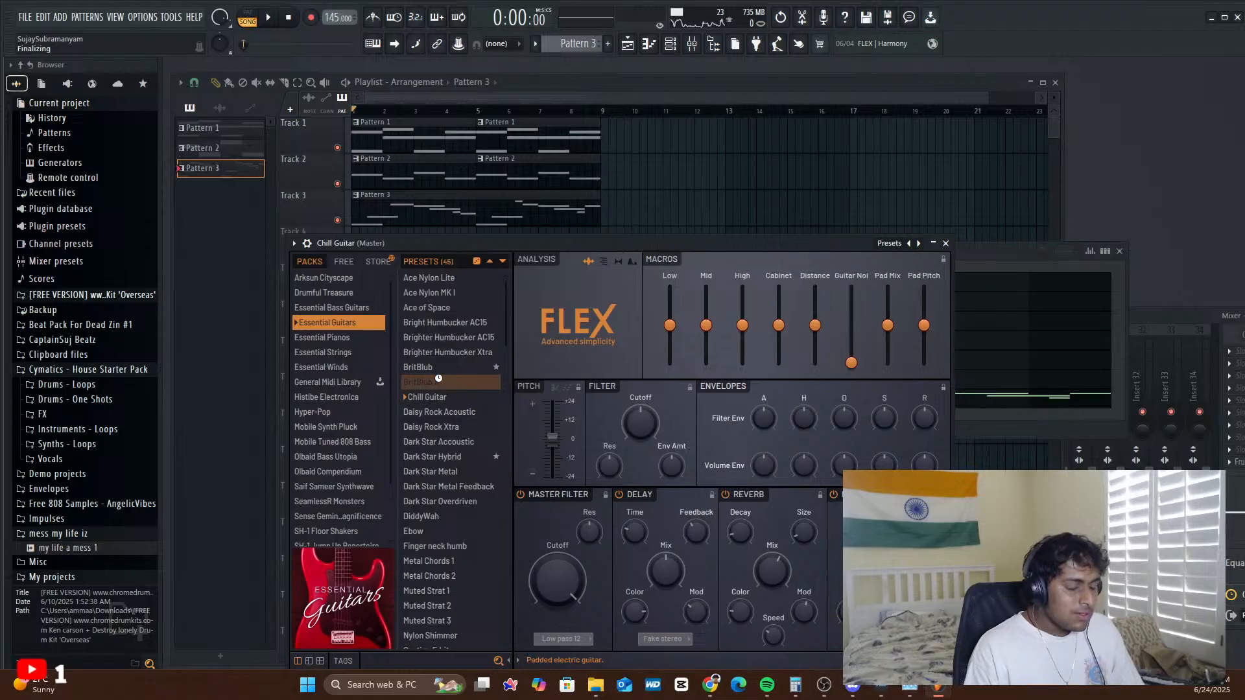
- Raise BritBlub X's Depth, Distortion and Room Size macros moderately, playing the arrangement to check the guitar tone
{"action": "key", "text": "space"}
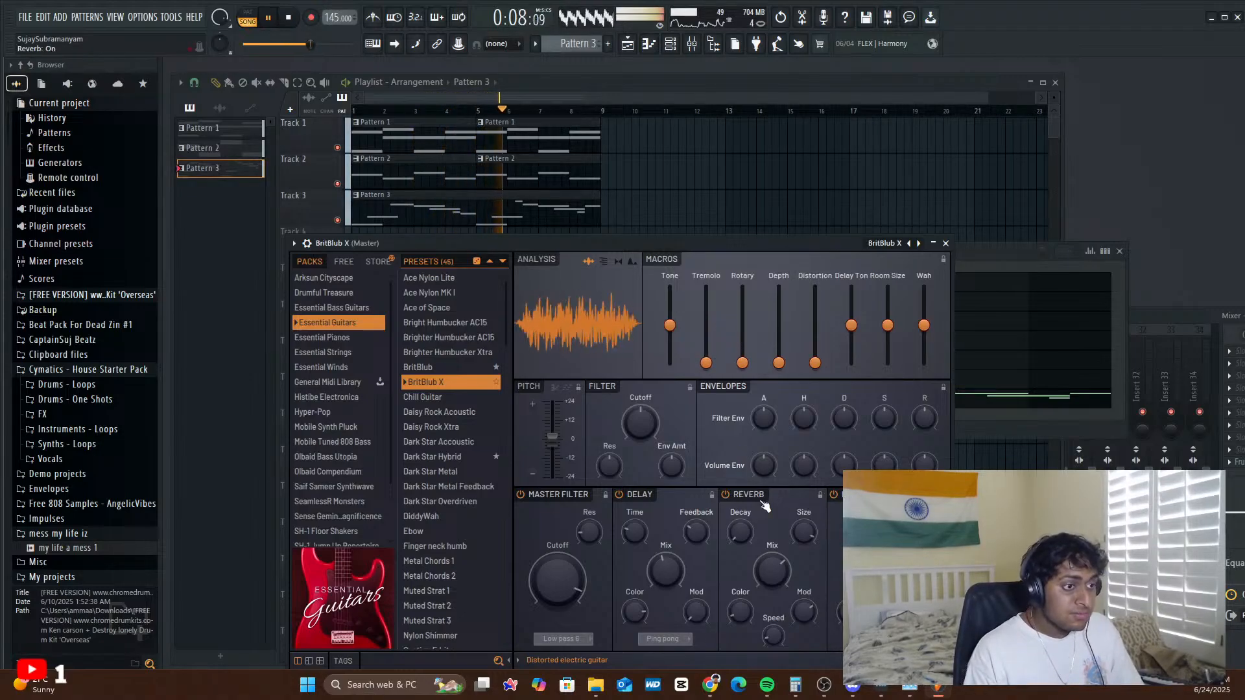
{"action": "key", "text": "space"}
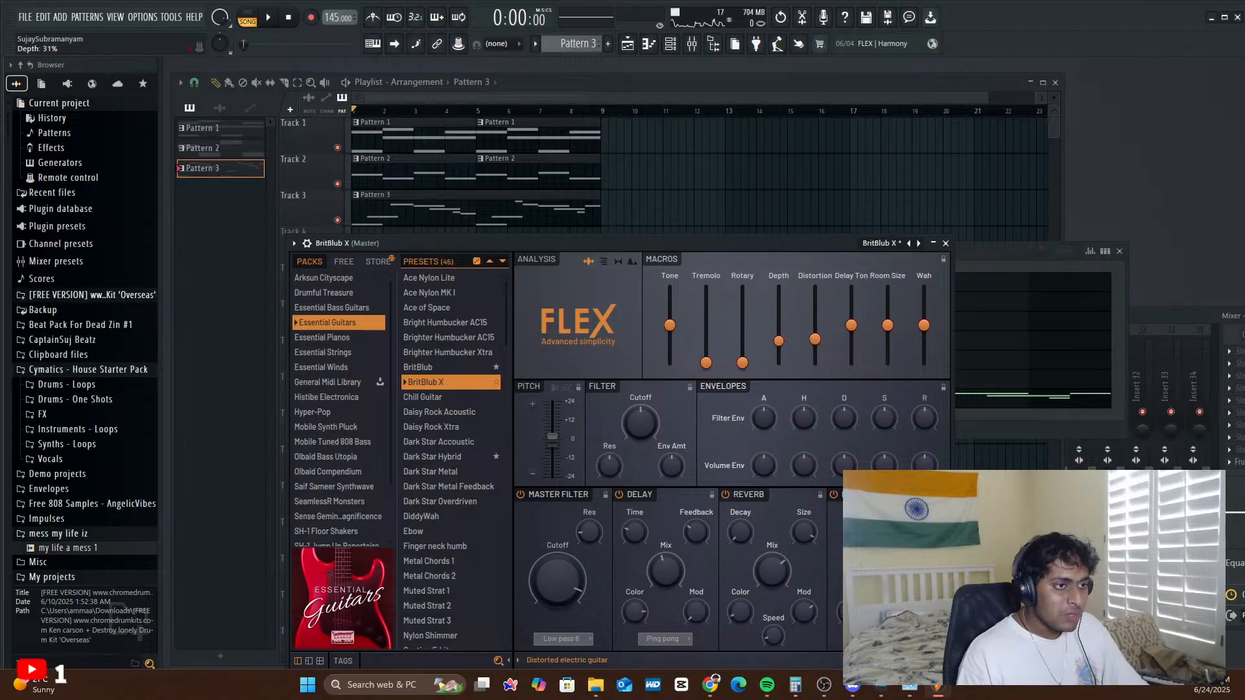
{"action": "key", "text": "space"}
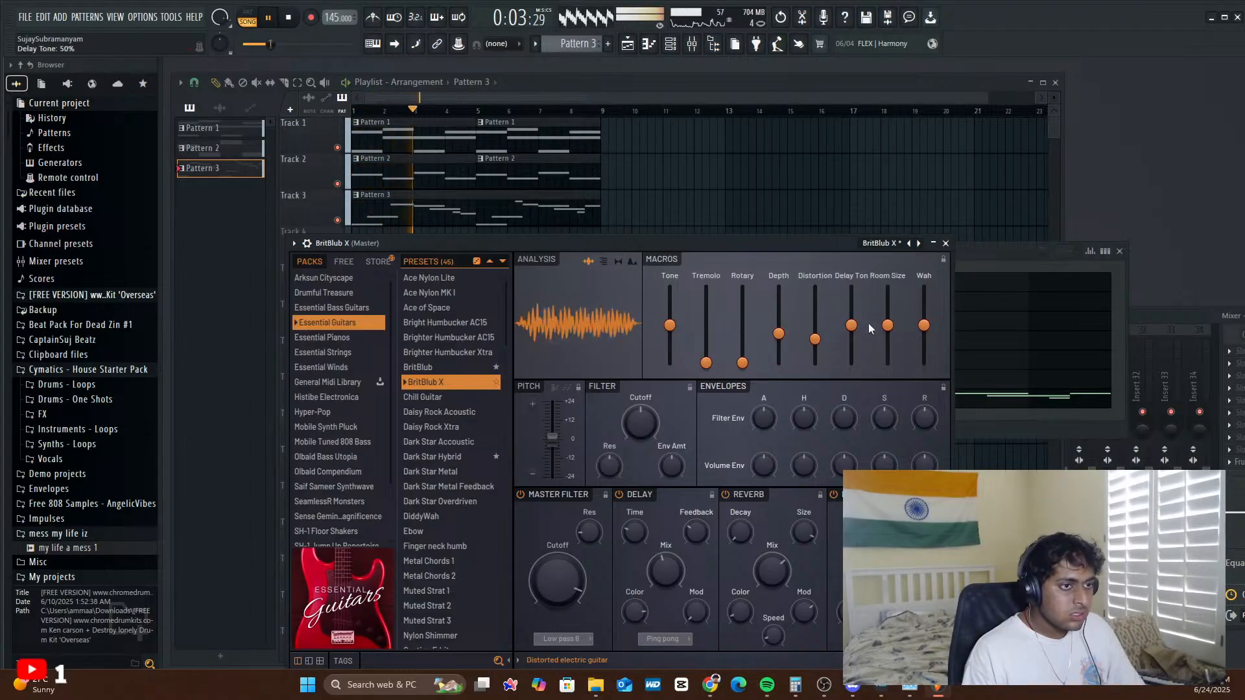
{"action": "mouse_move", "coordinate": [887, 325]}
{"action": "left_mouse_down"}
{"action": "mouse_move", "coordinate": [888, 292]}
{"action": "mouse_move", "coordinate": [888, 355]}
{"action": "mouse_move", "coordinate": [888, 312]}
{"action": "left_mouse_up"}
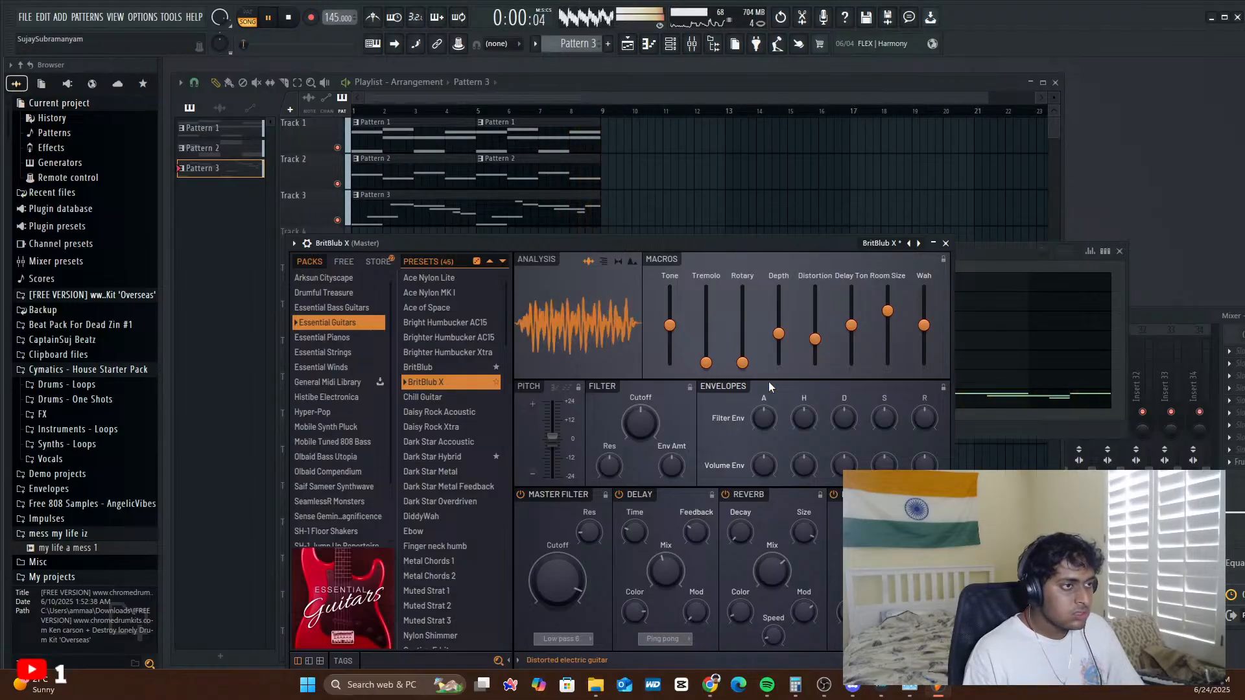
{"action": "key", "text": "space"}
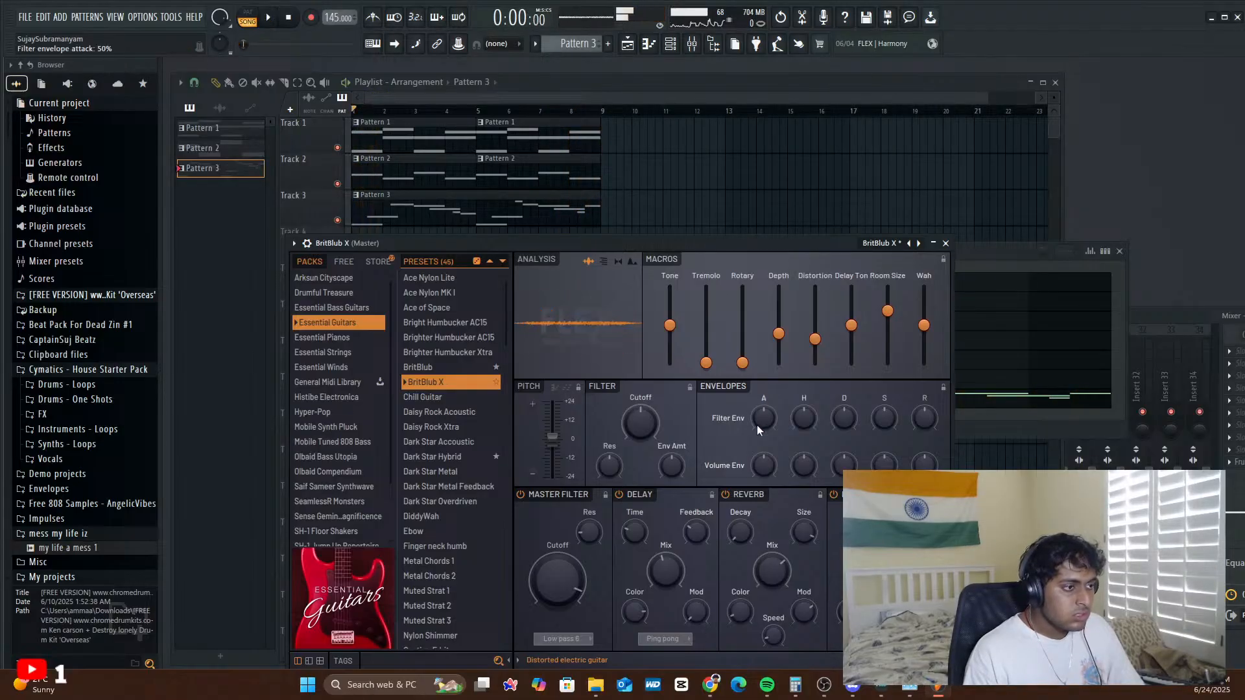
{"action": "key", "text": "space"}
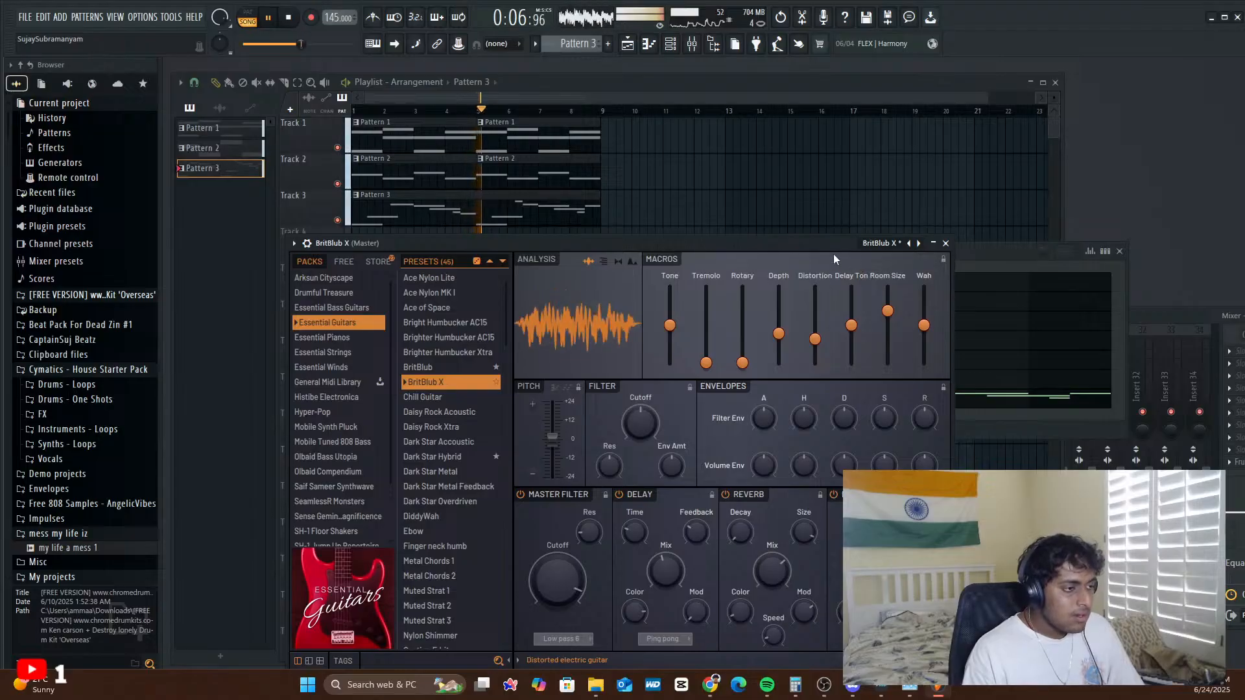
- Close the guitar's FLEX settings, stop playback, and delete the Pattern 3 clip from Track 3 of the arrangement
{"action": "left_click", "coordinate": [945, 243]}
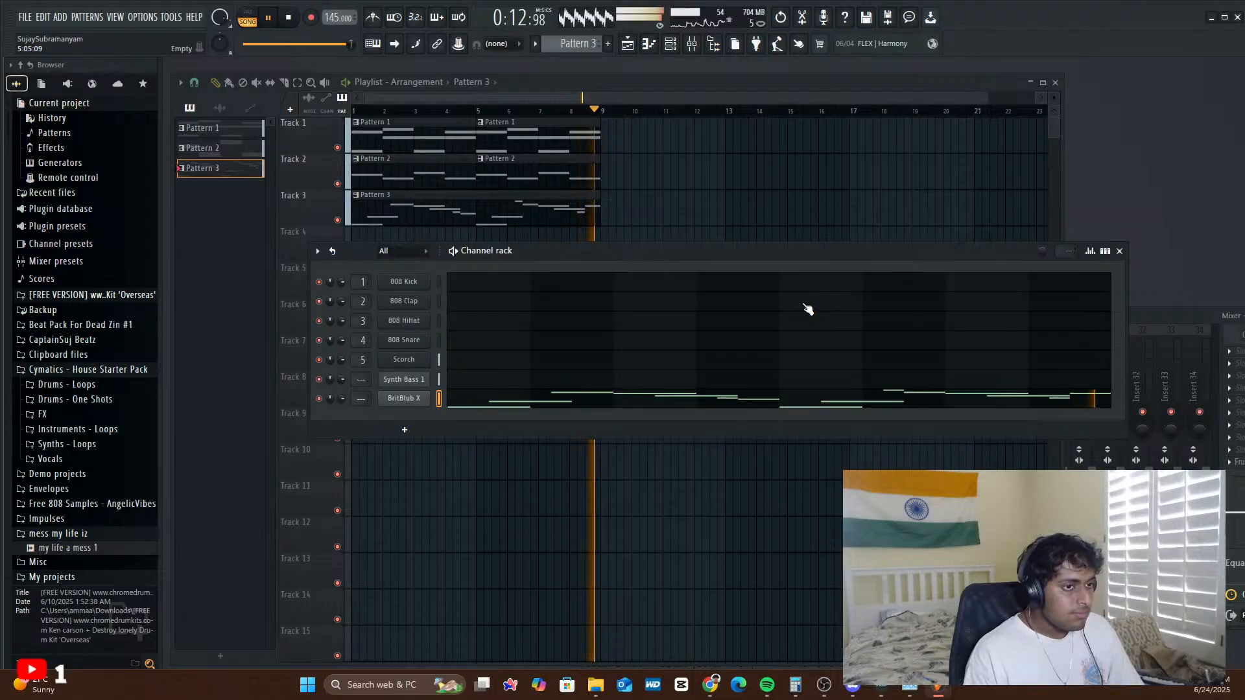
{"action": "key", "text": "space"}
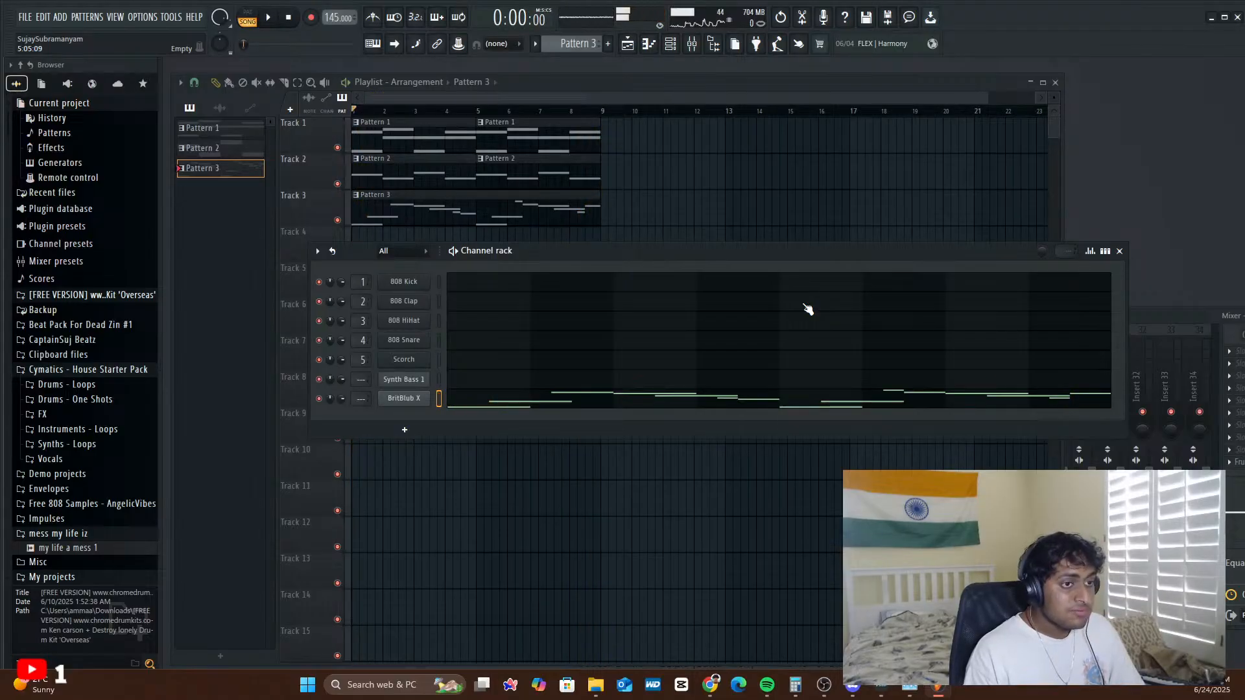
{"action": "right_click", "coordinate": [404, 214]}
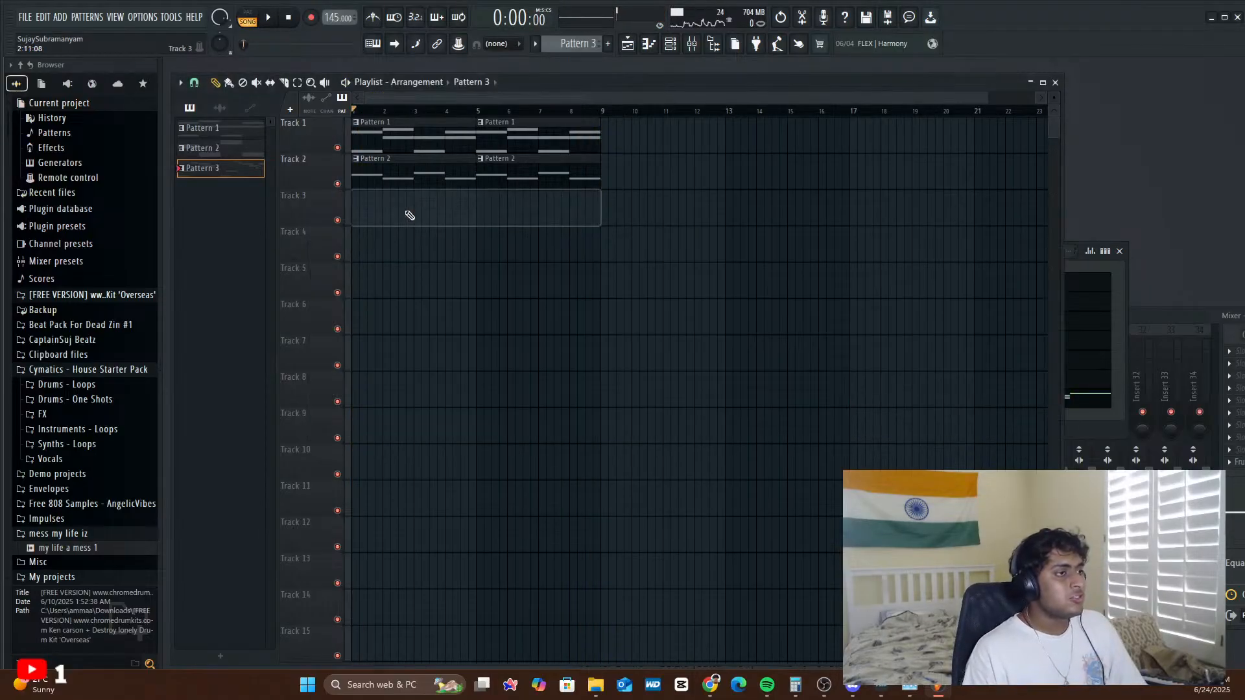
- During playback, add Pattern 2 to Track 2 and Pattern 1 to Track 1, both starting at bar 9
{"action": "key", "text": "space"}
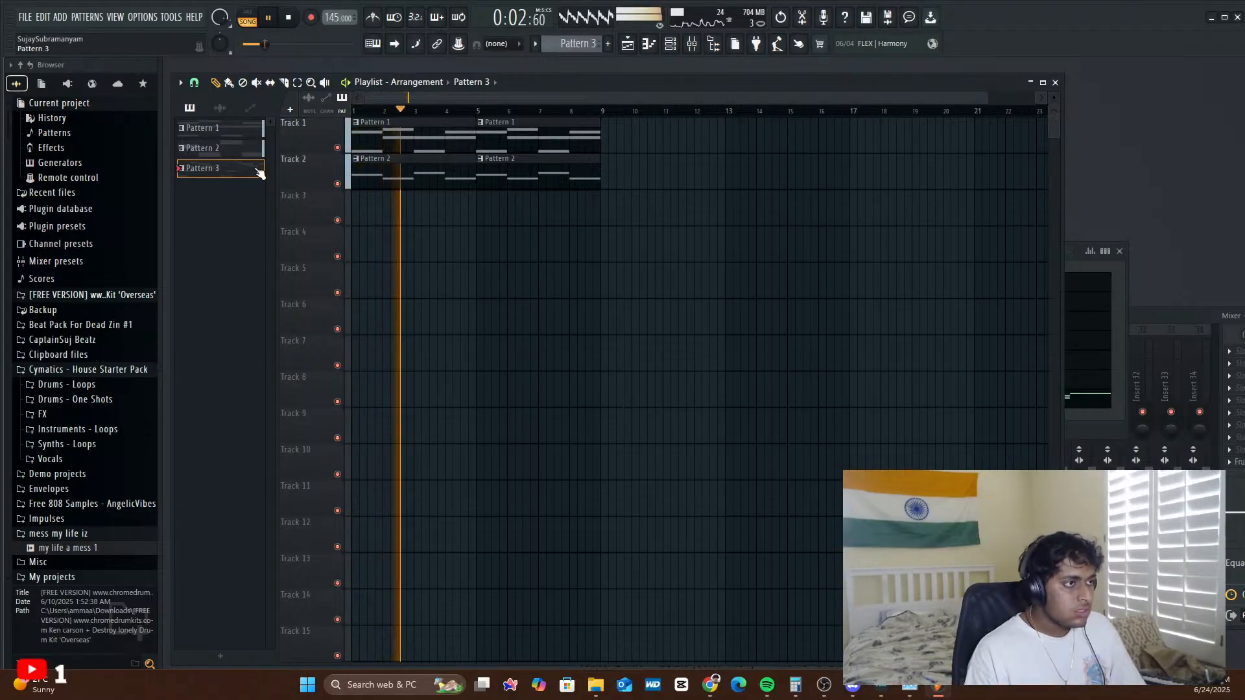
{"action": "left_click", "coordinate": [396, 170]}
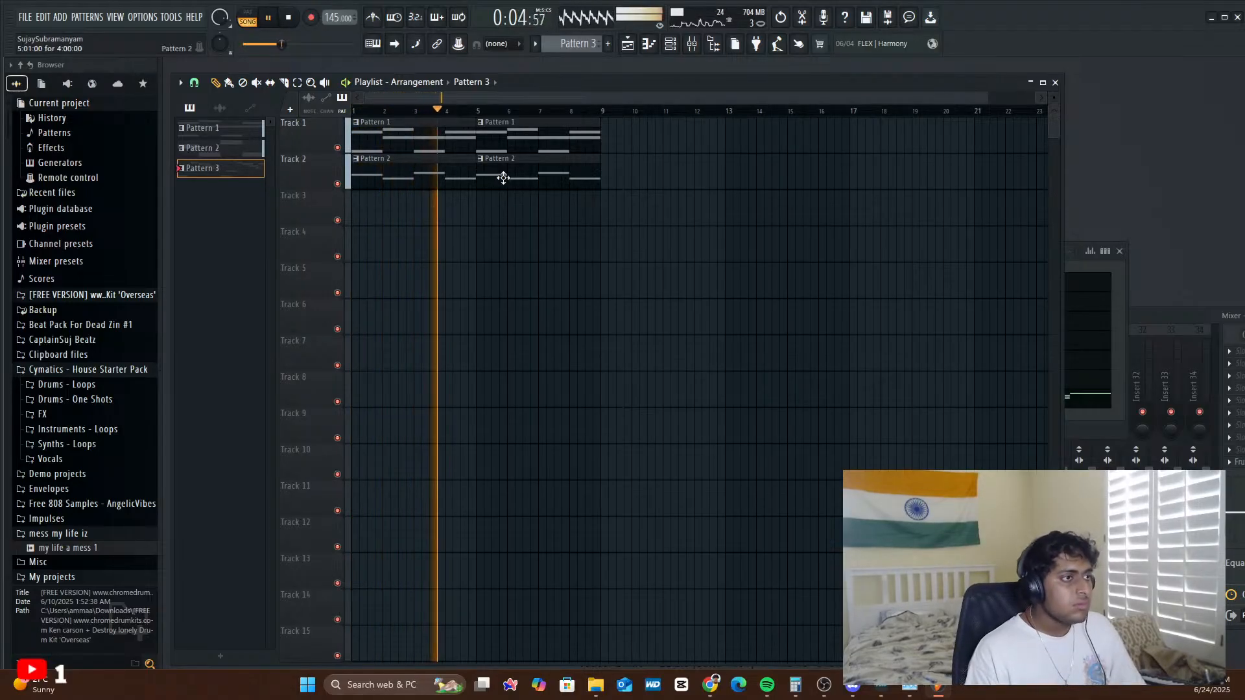
{"action": "left_click", "coordinate": [603, 171]}
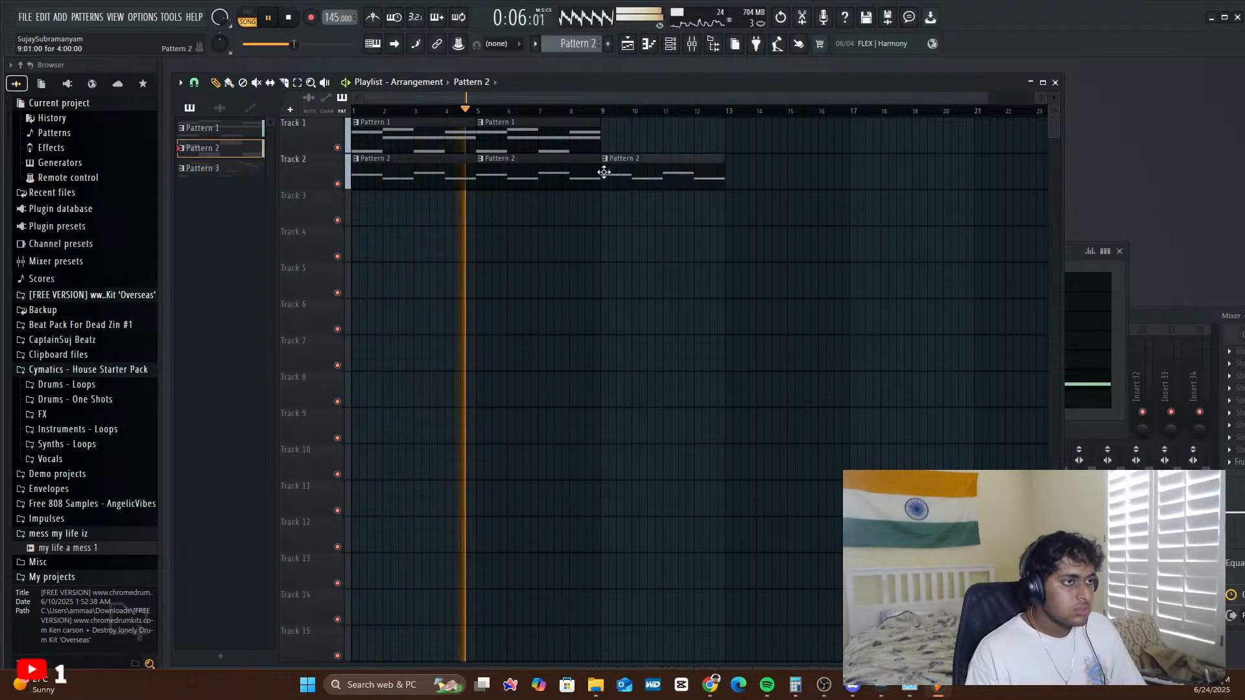
{"action": "left_click", "coordinate": [584, 133]}
{"action": "left_click", "coordinate": [605, 133]}
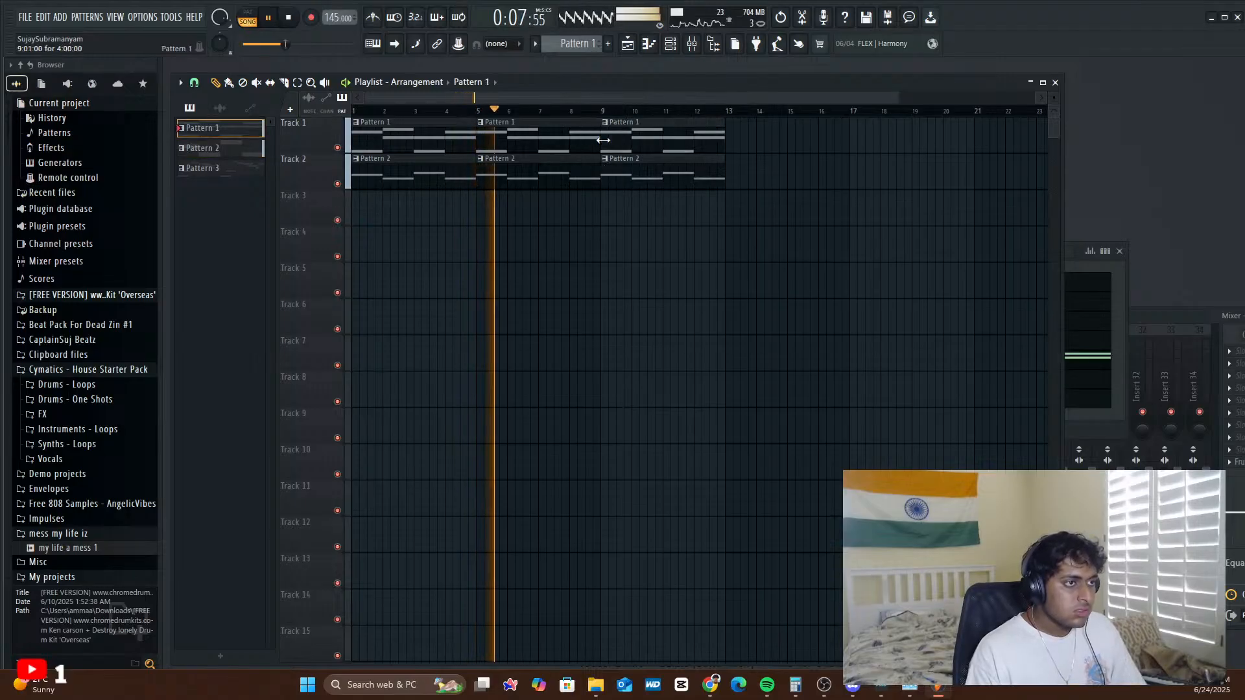
- Add Pattern 1 clips at bar 13 on both Track 2 and Track 1, and stop playback
{"action": "left_click", "coordinate": [730, 179]}
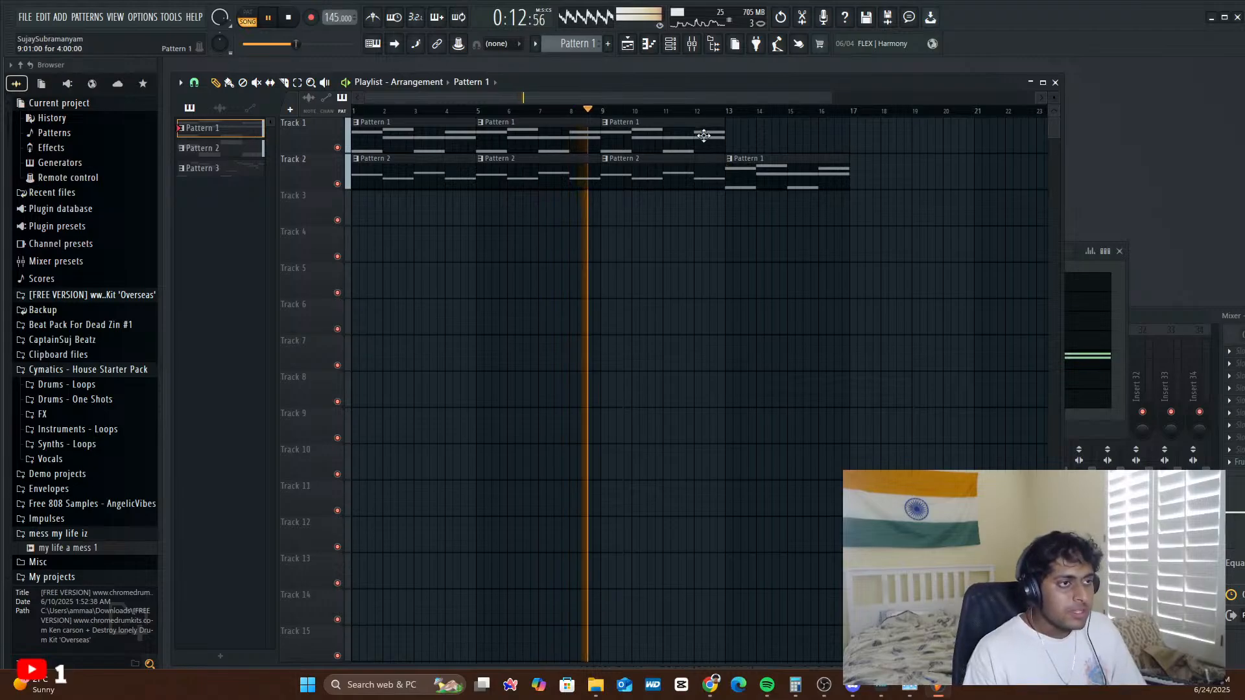
{"action": "left_click", "coordinate": [733, 141]}
{"action": "key", "text": "space"}
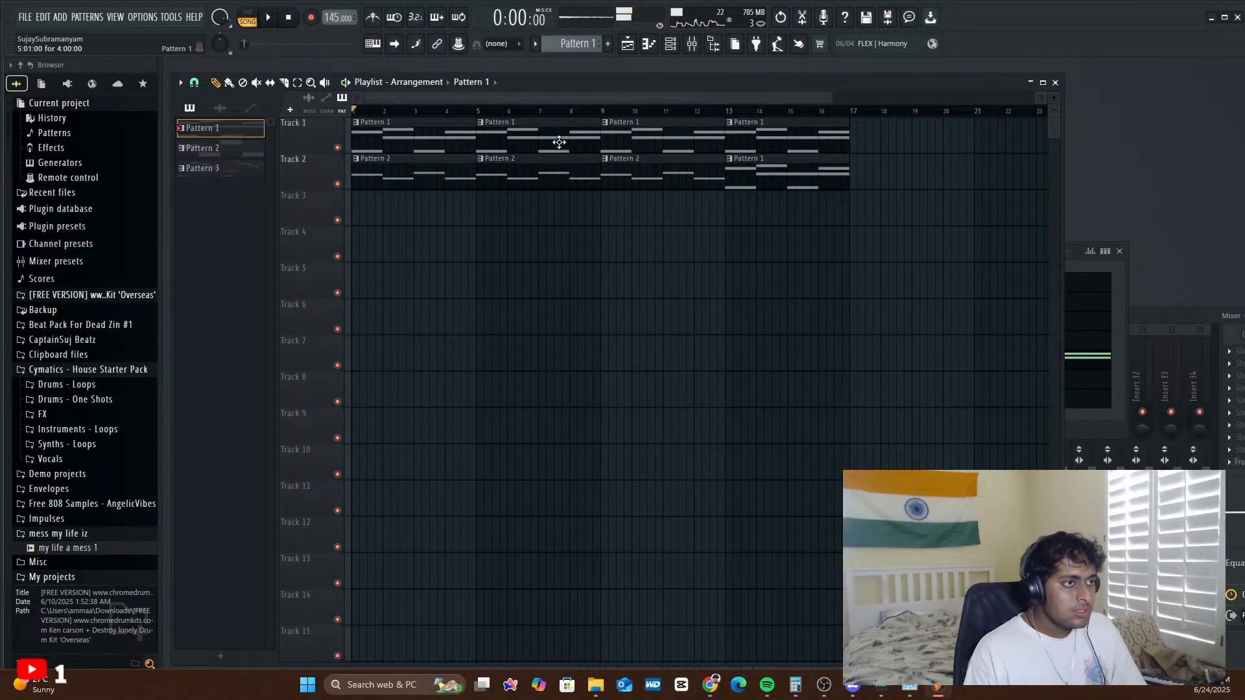
- Place a Pattern 3 clip at bar 9 on Track 3 and audition the arrangement from that bar
{"action": "left_click", "coordinate": [610, 112]}
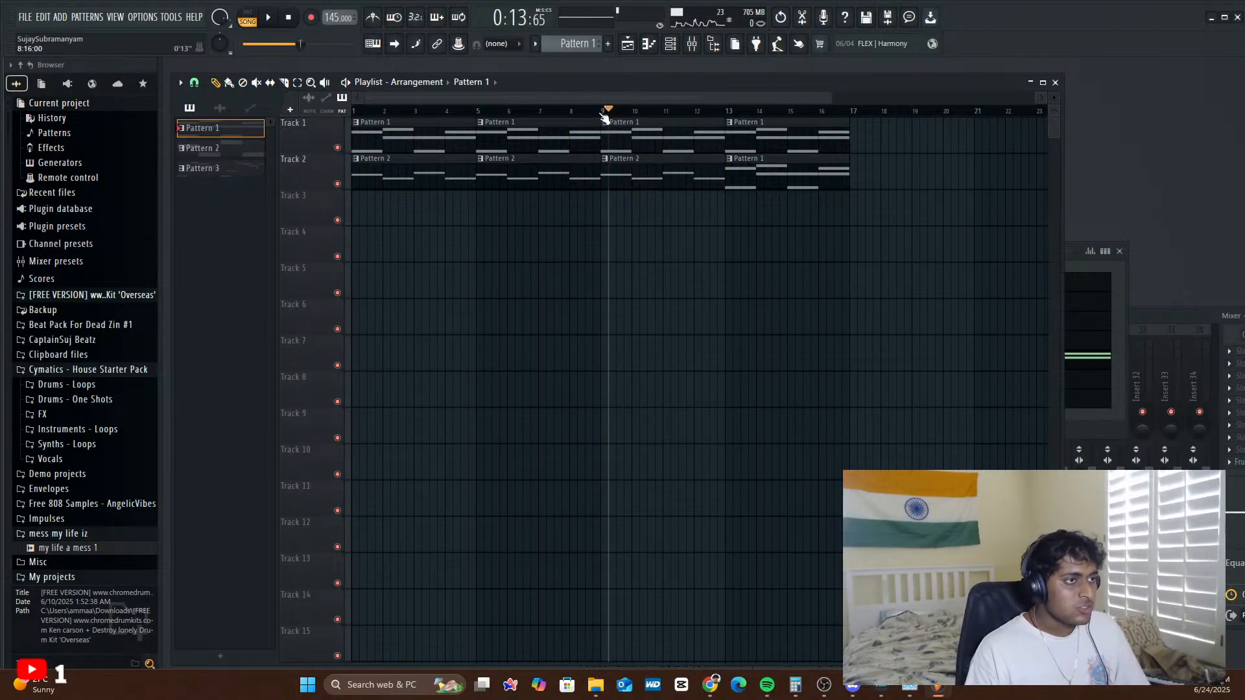
{"action": "left_click", "coordinate": [602, 112]}
{"action": "left_click", "coordinate": [207, 174]}
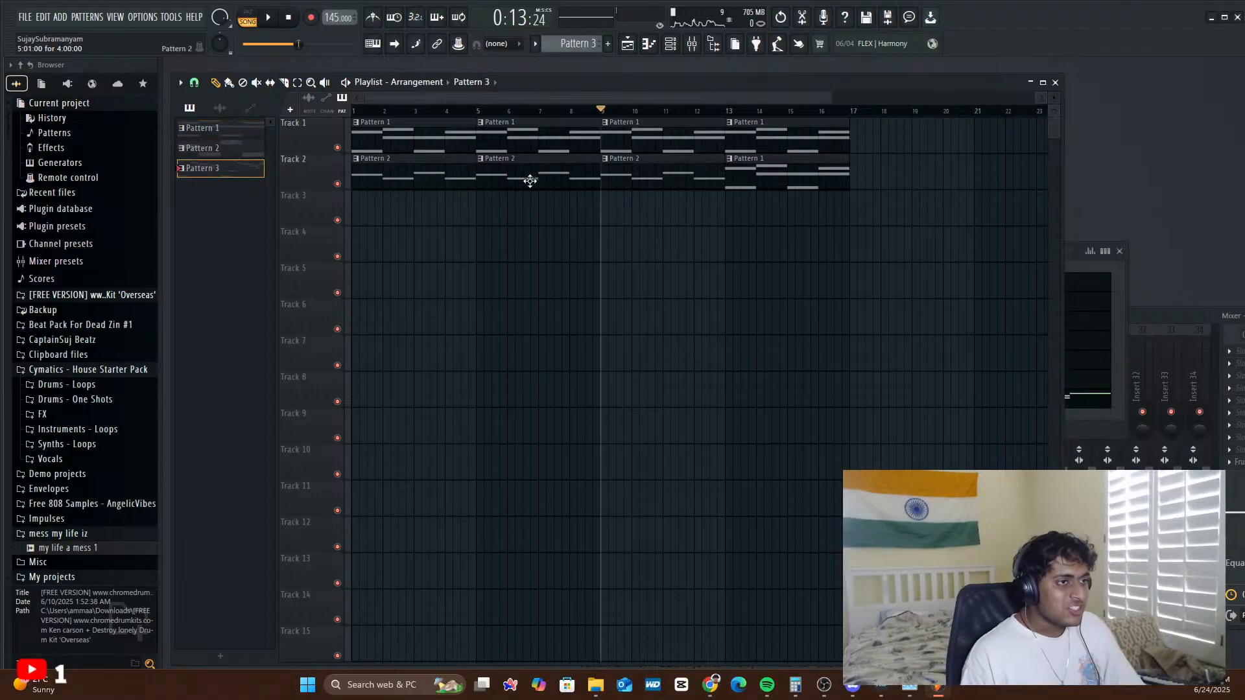
{"action": "left_click", "coordinate": [603, 211]}
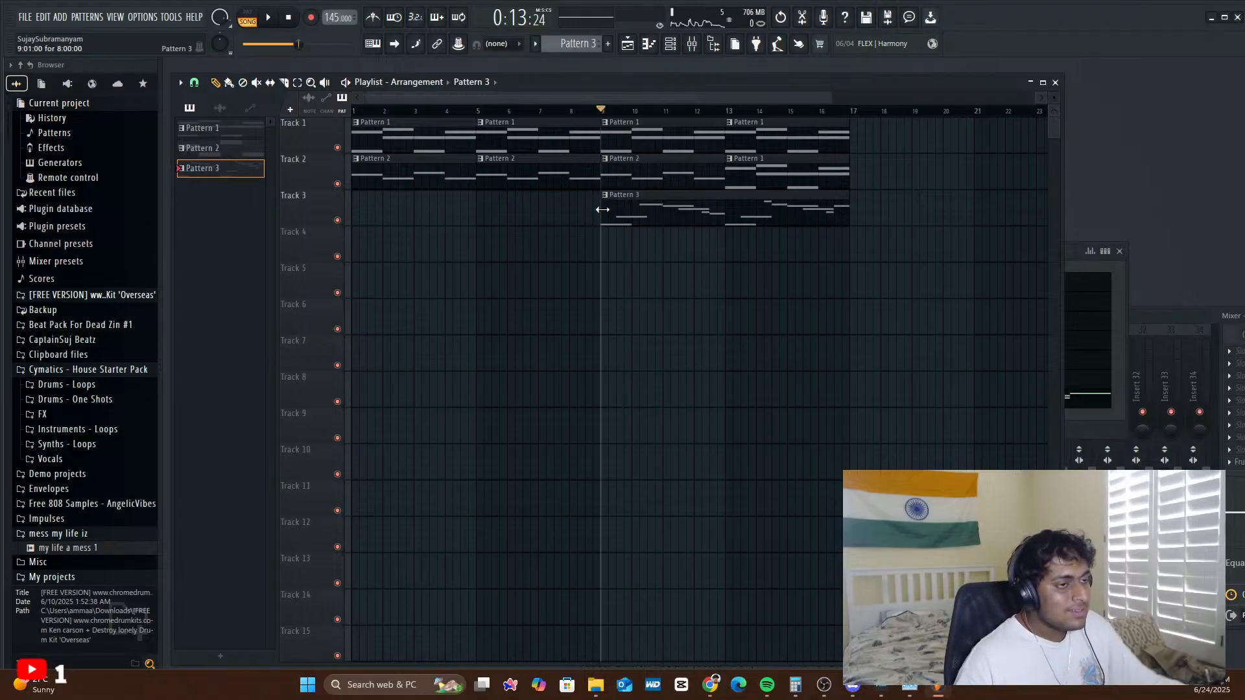
{"action": "key", "text": "space"}
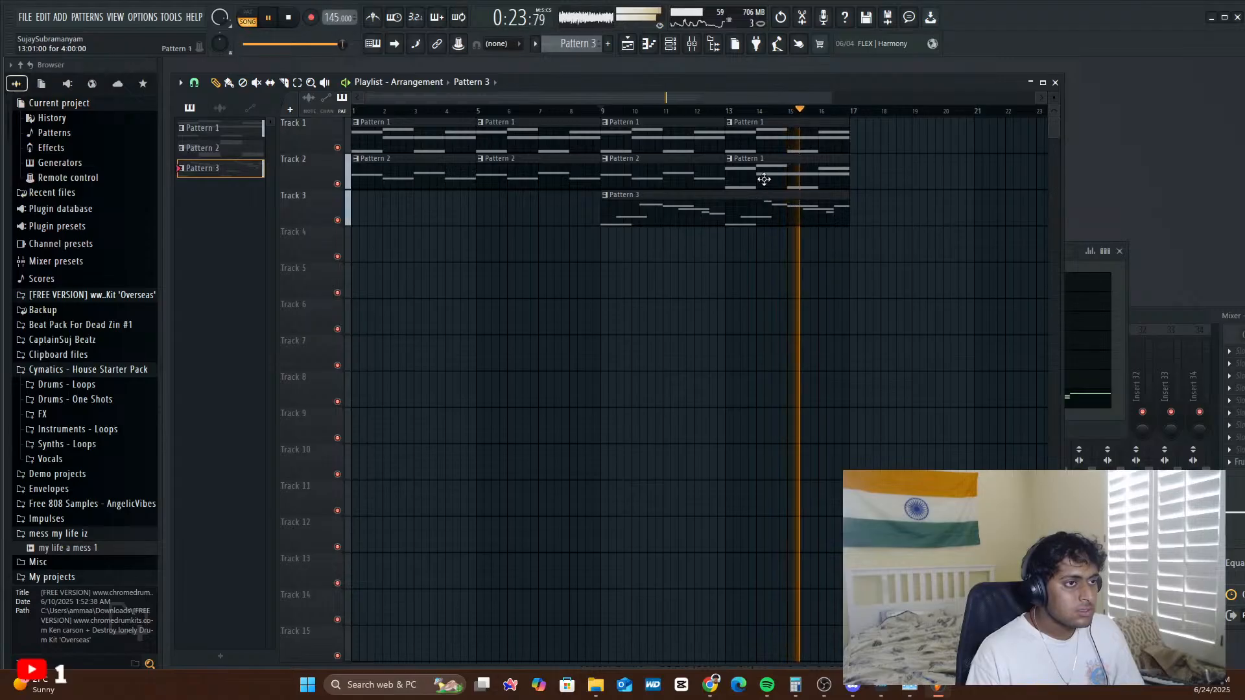
{"action": "key", "text": "space"}
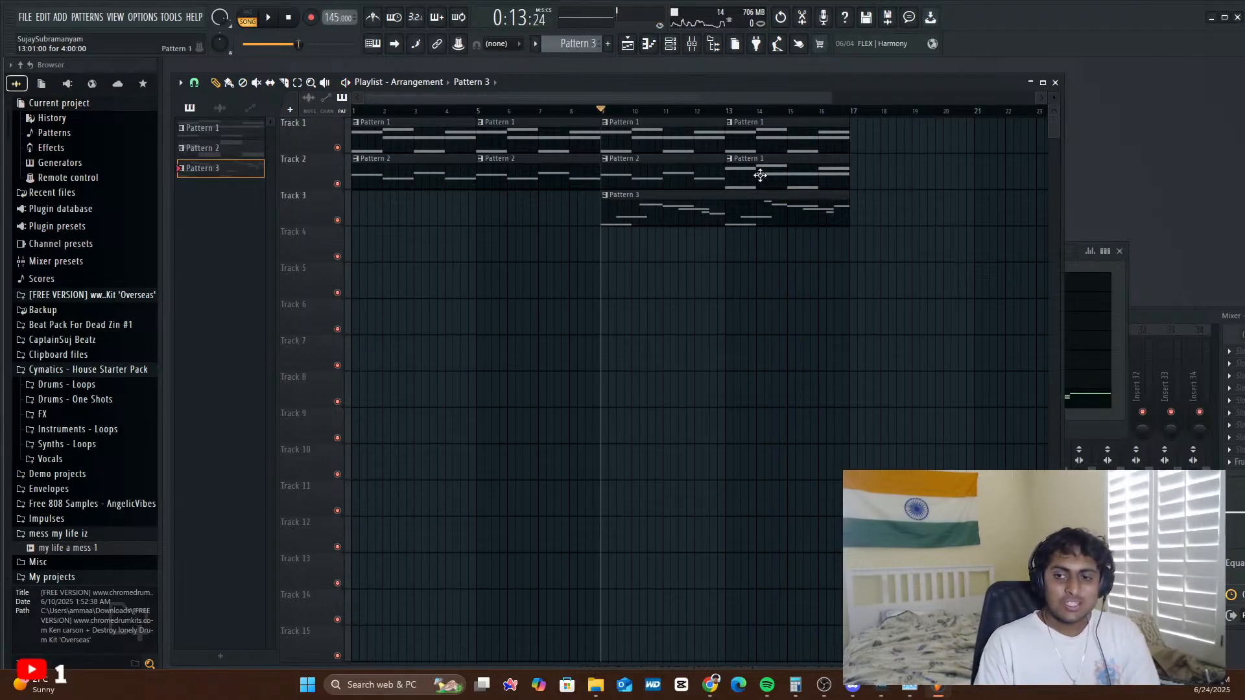
- Audition the arrangement from bar 11 to check how the layered patterns play through the final bars
{"action": "mouse_move", "coordinate": [759, 175]}
{"action": "left_mouse_down"}
{"action": "mouse_move", "coordinate": [760, 128]}
{"action": "mouse_move", "coordinate": [762, 180]}
{"action": "left_mouse_up"}
{"action": "left_click_drag", "start_coordinate": [704, 112], "coordinate": [856, 159]}
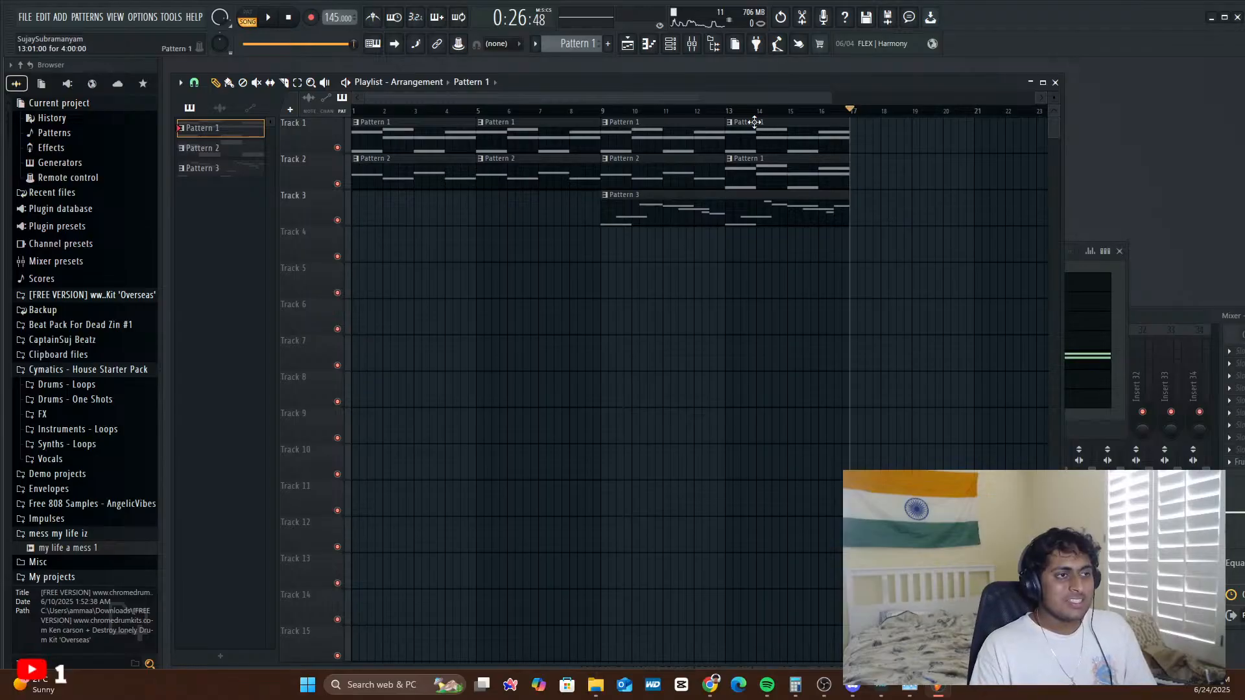
{"action": "left_click_drag", "start_coordinate": [750, 119], "coordinate": [661, 122]}
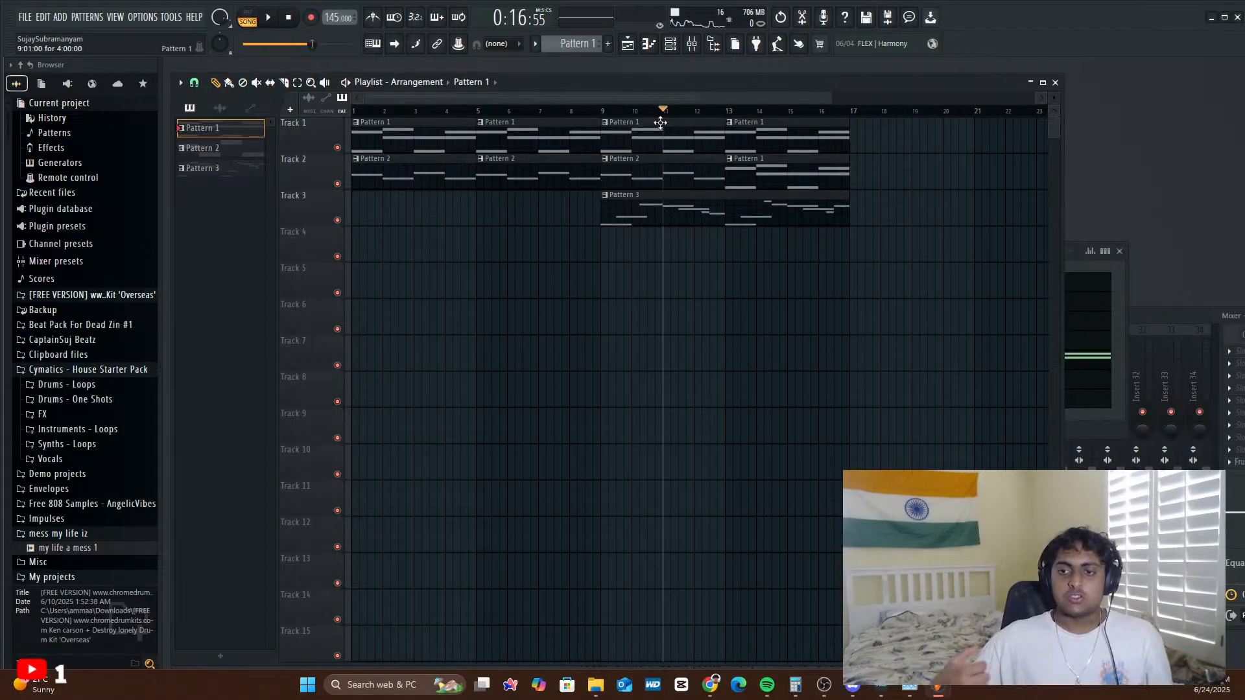
{"action": "key", "text": "space"}
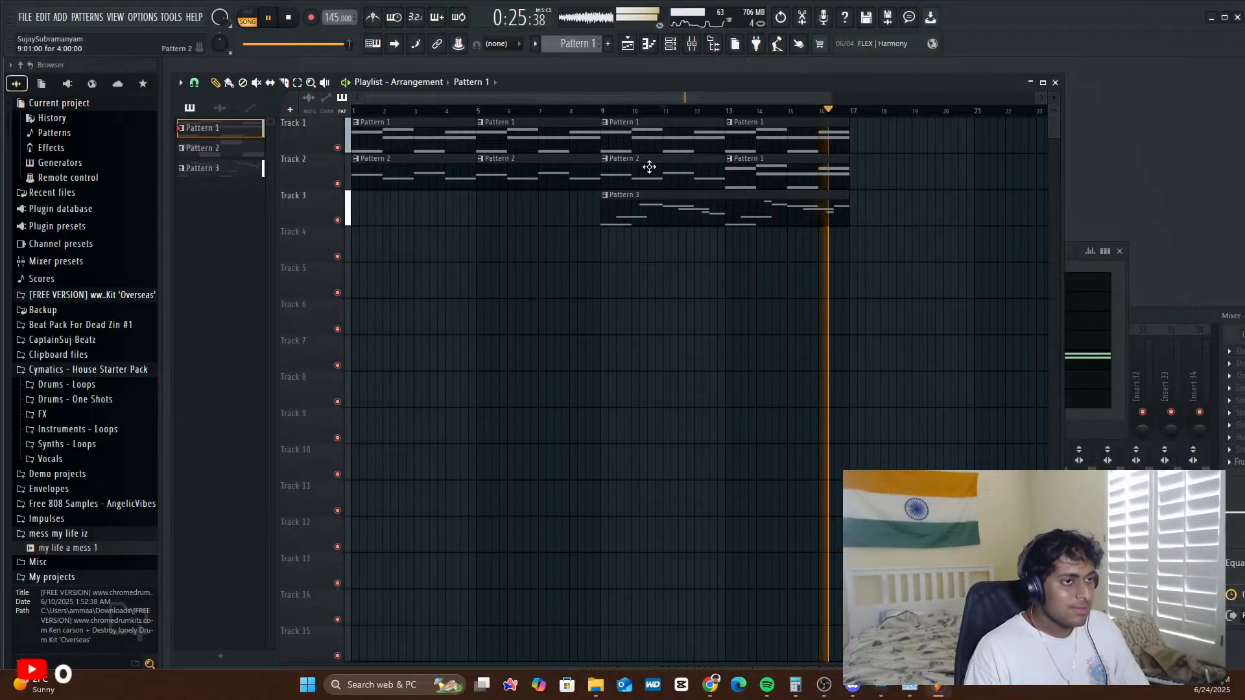
{"action": "left_click", "coordinate": [835, 110]}
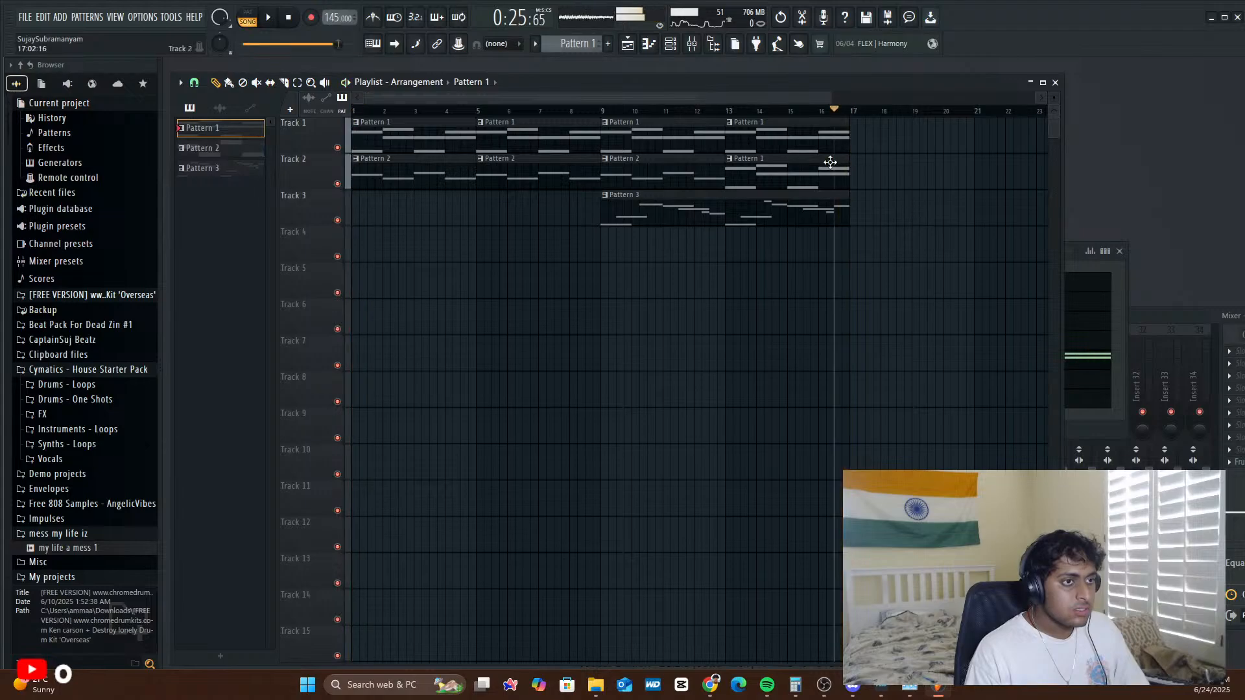
{"action": "left_click", "coordinate": [819, 111]}
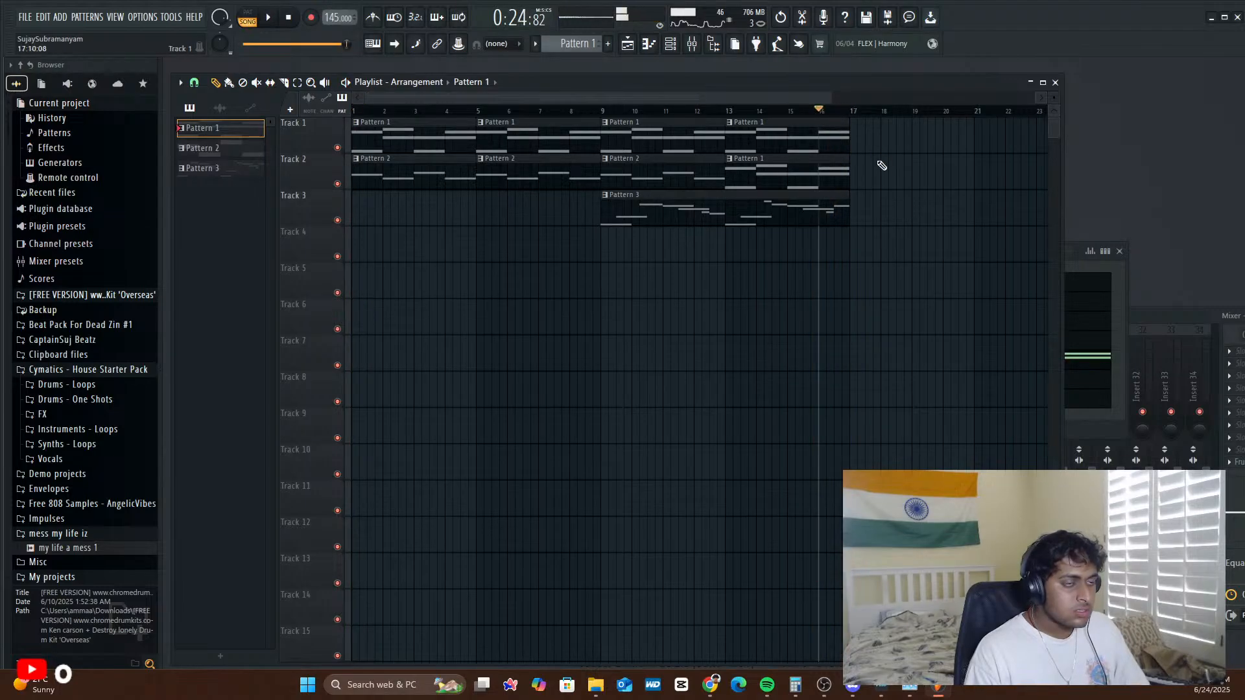
{"action": "key", "text": "space"}
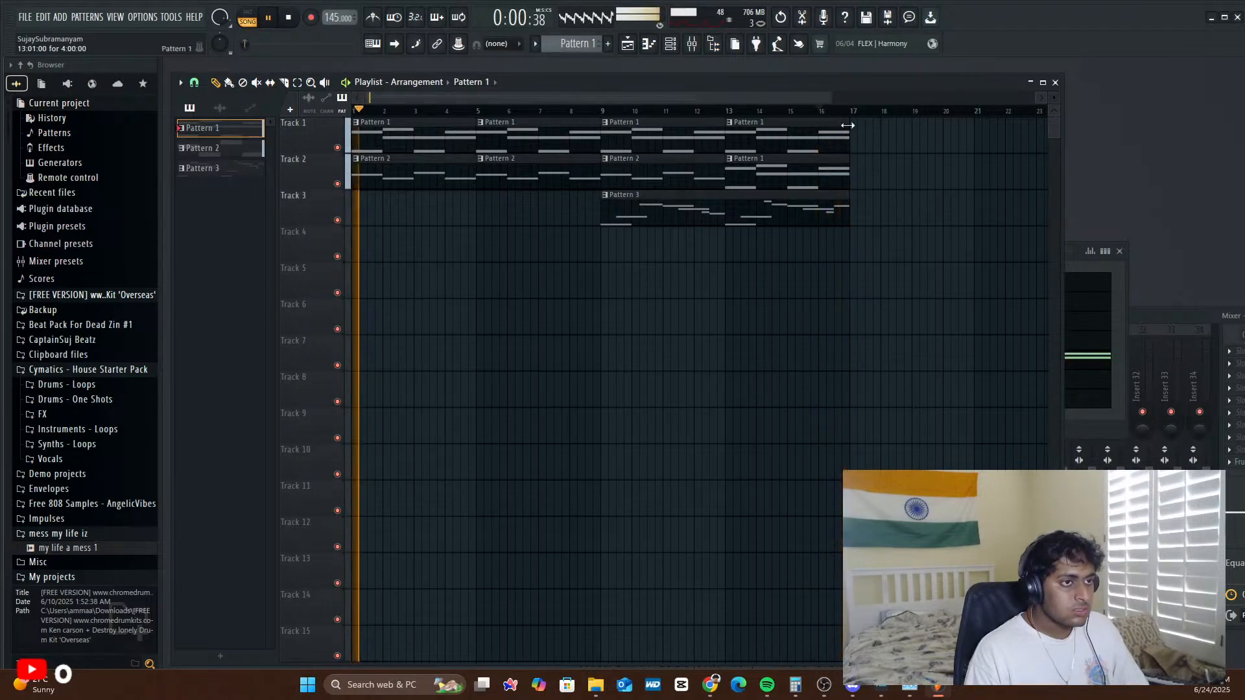
- Add Pattern 1 to Track 1 and Pattern 2 to Track 2 at bar 17, and audition the new section
{"action": "left_click", "coordinate": [851, 112]}
{"action": "key", "text": "space"}
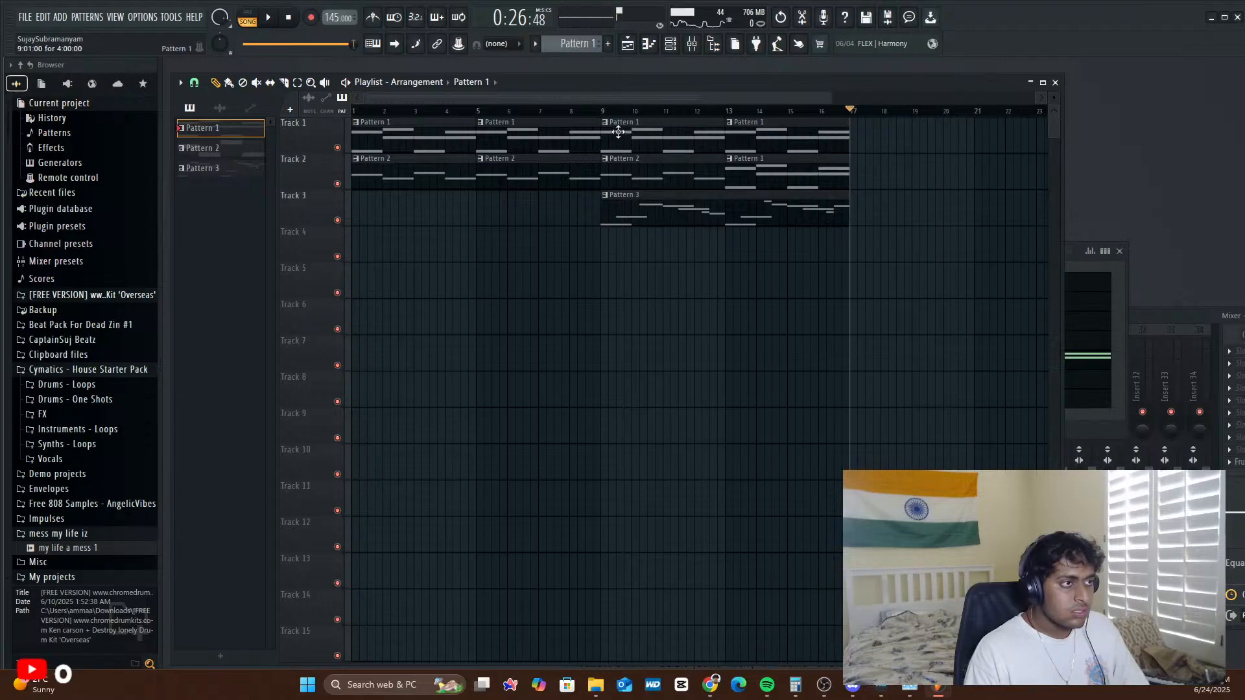
{"action": "left_click", "coordinate": [853, 142]}
{"action": "left_click", "coordinate": [578, 173]}
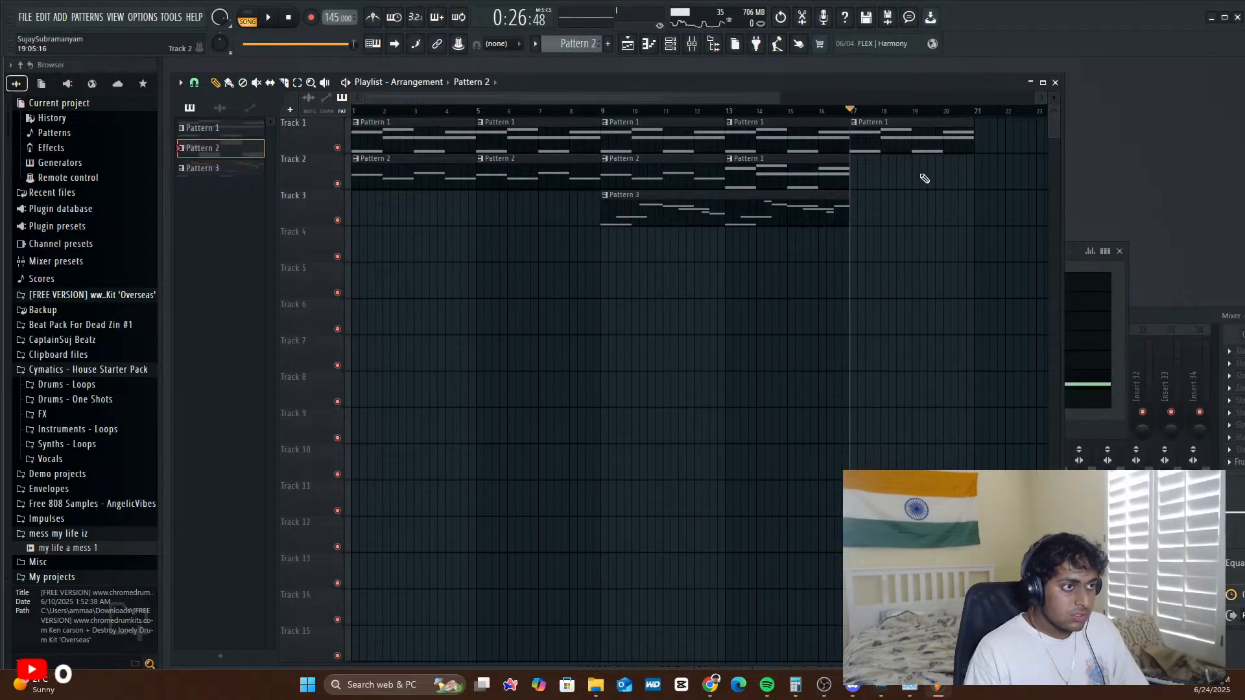
{"action": "left_click", "coordinate": [854, 178]}
{"action": "key", "text": "space"}
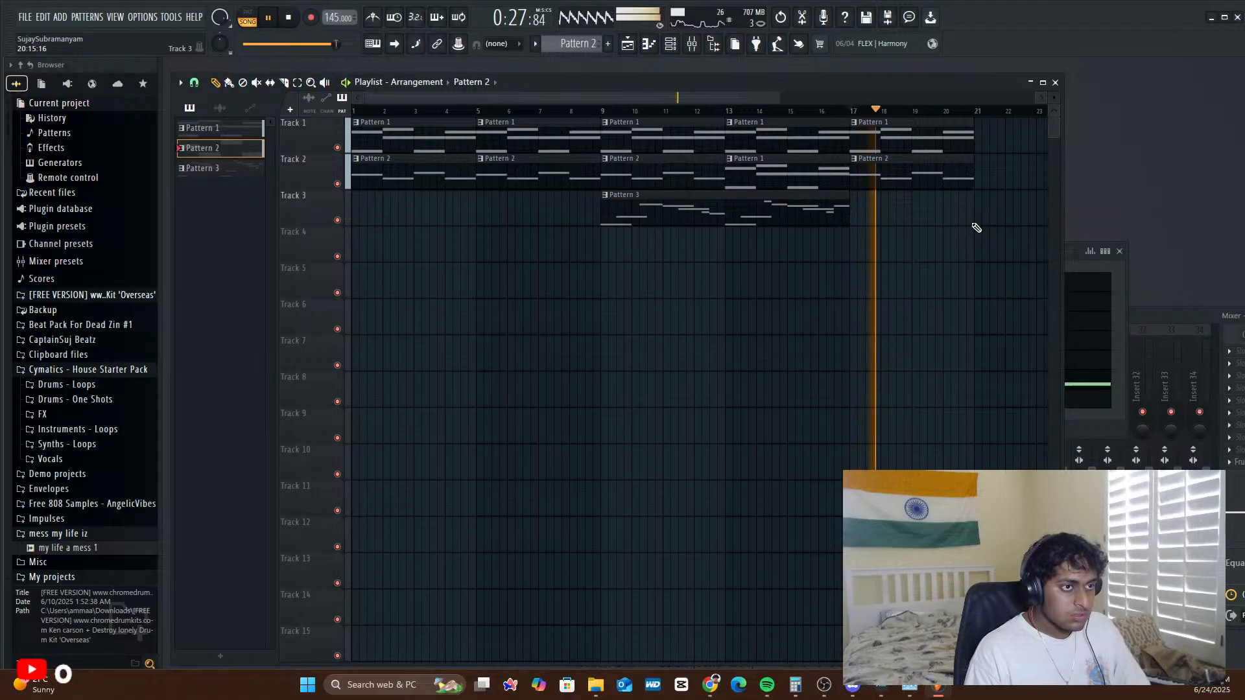
{"action": "key", "text": "space"}
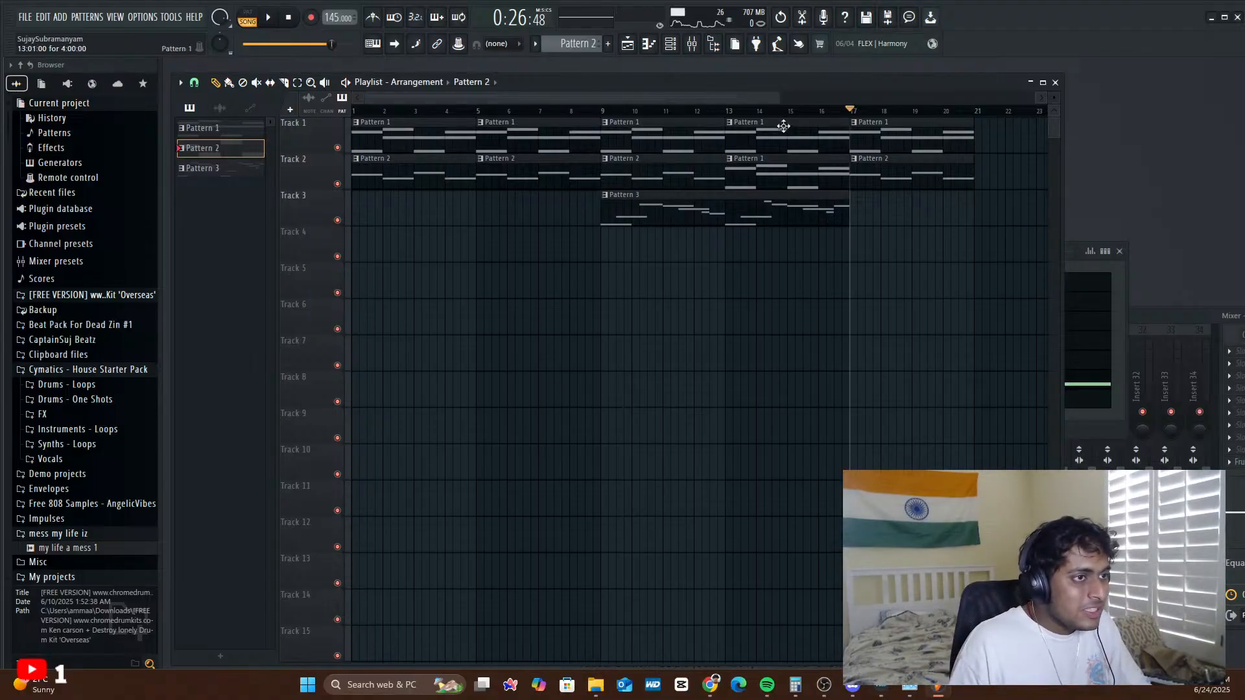
- Delete the Pattern 1 and Pattern 2 clips that start at bar 17
{"action": "left_click_drag", "start_coordinate": [802, 99], "coordinate": [1003, 99]}
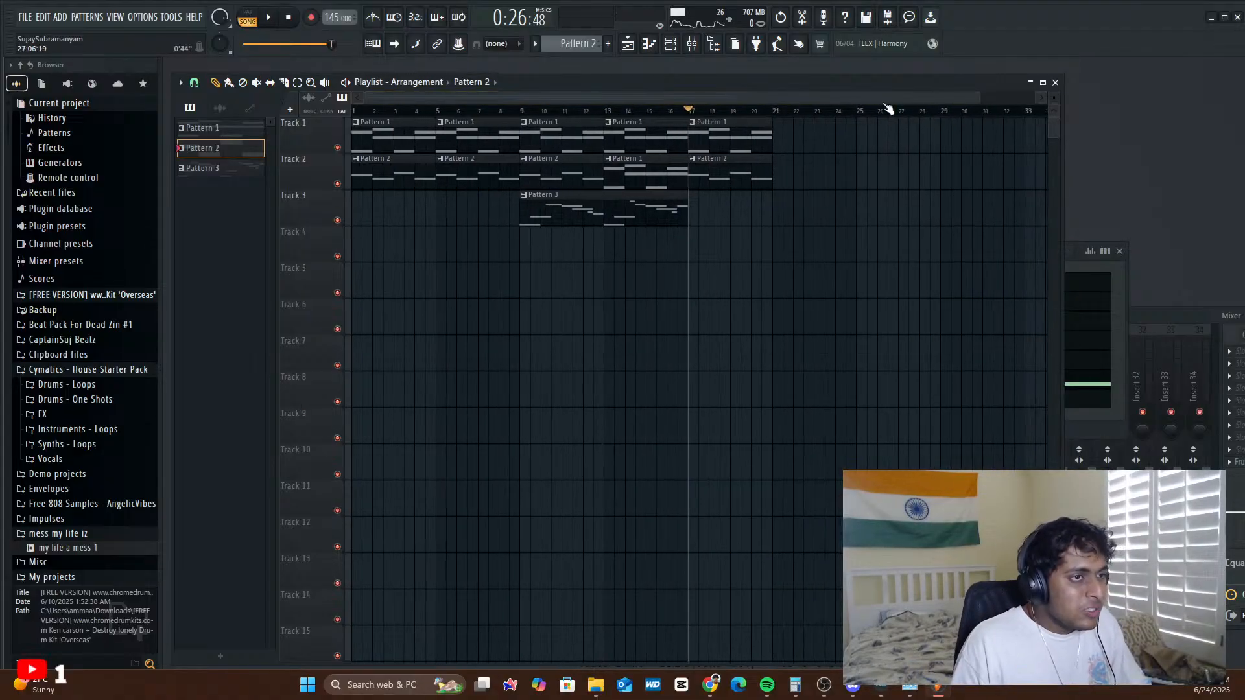
{"action": "right_click", "coordinate": [743, 135]}
{"action": "right_click", "coordinate": [742, 165]}
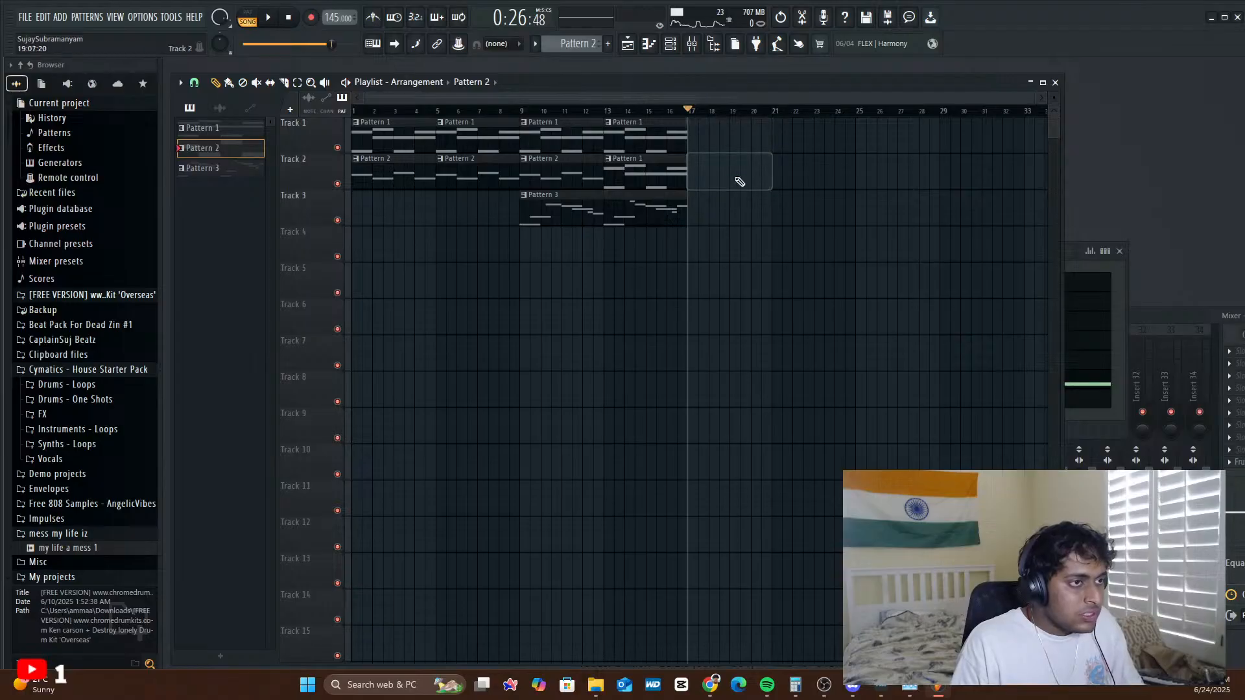
- Move the playback position to bar 17 and place Pattern 1 on Track 1 and Pattern 2 on Track 2 there
{"action": "key", "text": "space"}
{"action": "left_click", "coordinate": [689, 111]}
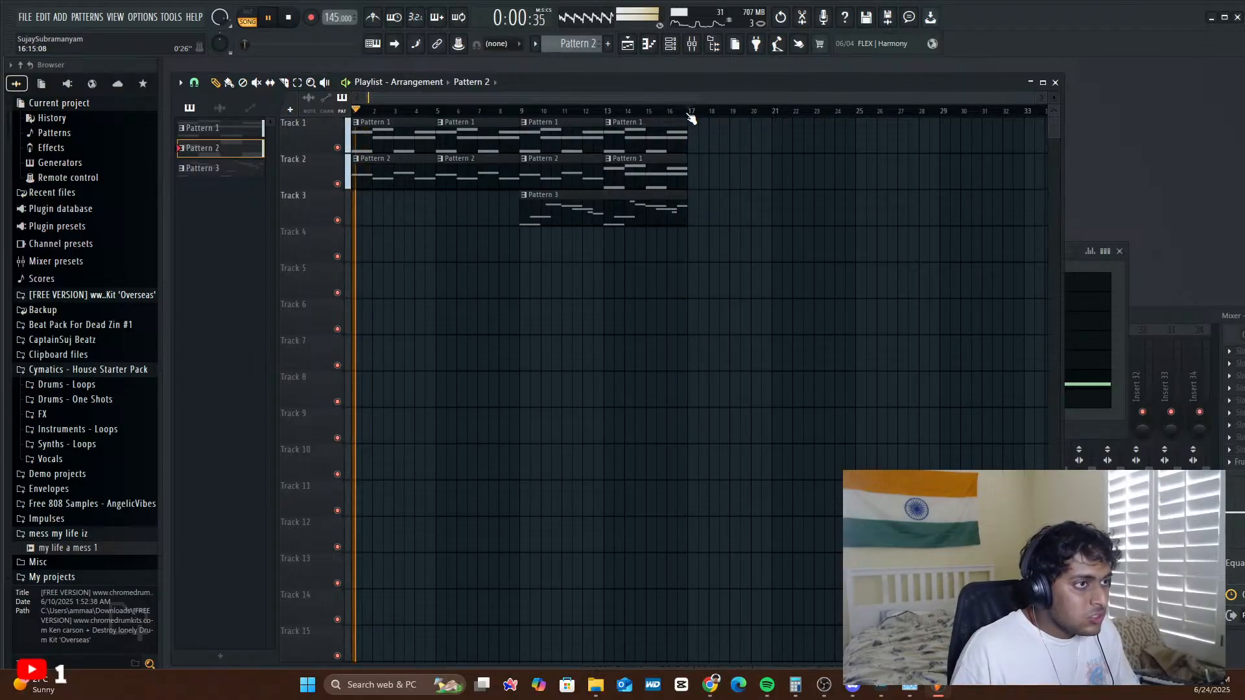
{"action": "key", "text": "space"}
{"action": "left_click", "coordinate": [558, 139]}
{"action": "left_click", "coordinate": [692, 133]}
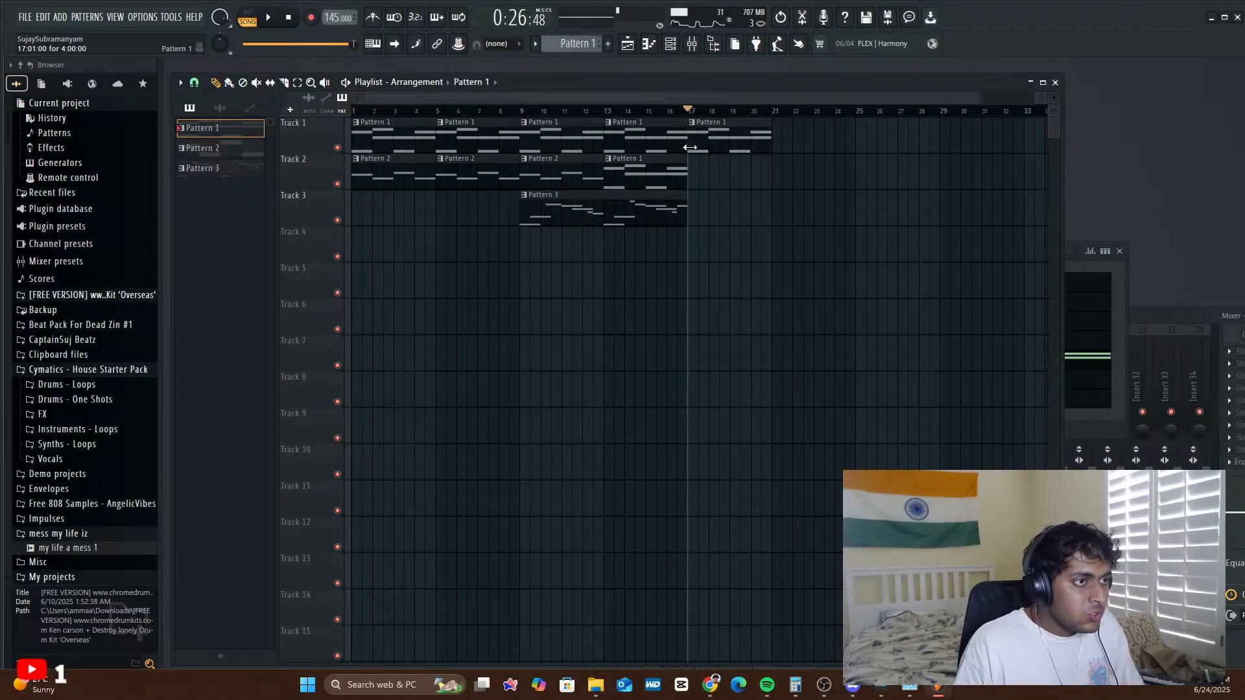
{"action": "left_click", "coordinate": [509, 188]}
{"action": "left_click", "coordinate": [691, 181]}
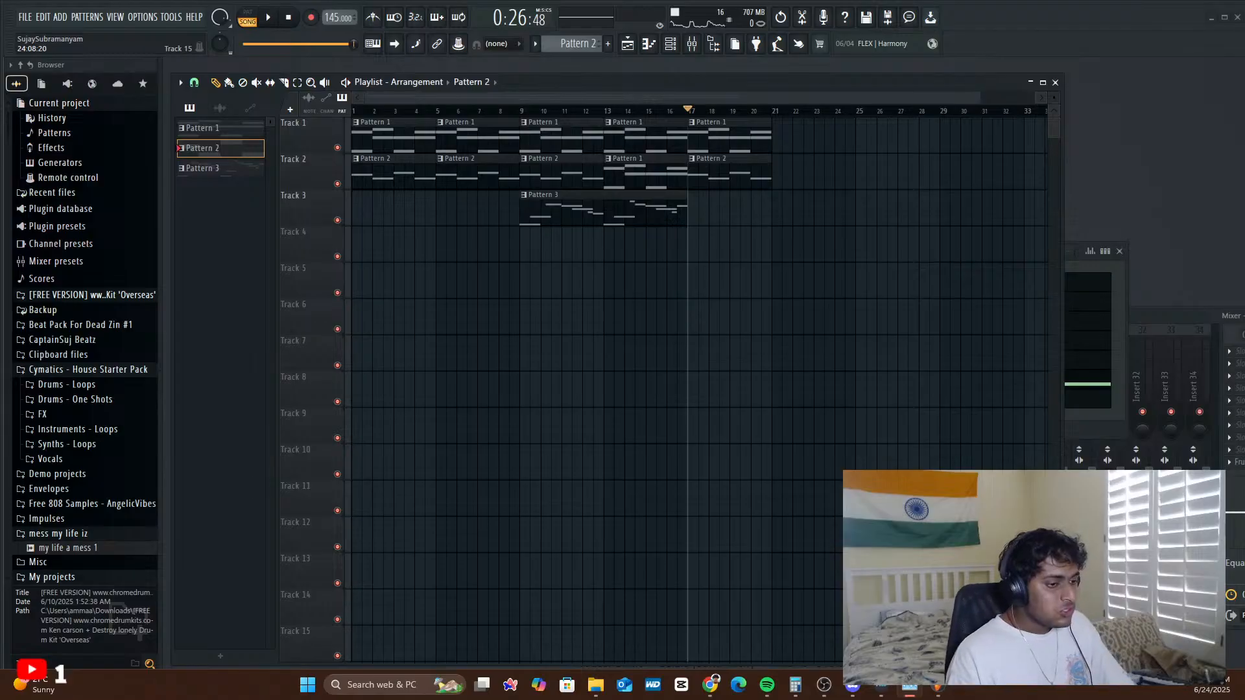
- Find and open Armoury Crate from the Windows search, and acknowledge its User Account Control notice
{"action": "left_click", "coordinate": [354, 683]}
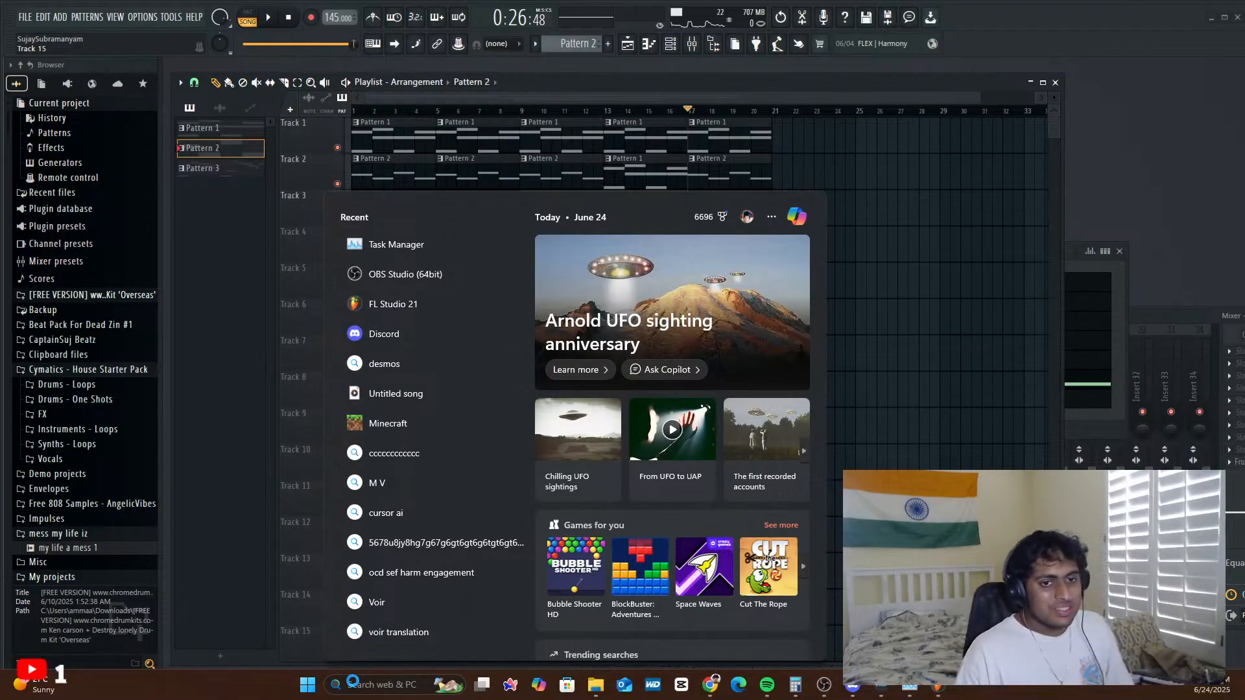
{"action": "type", "text": "armor"}
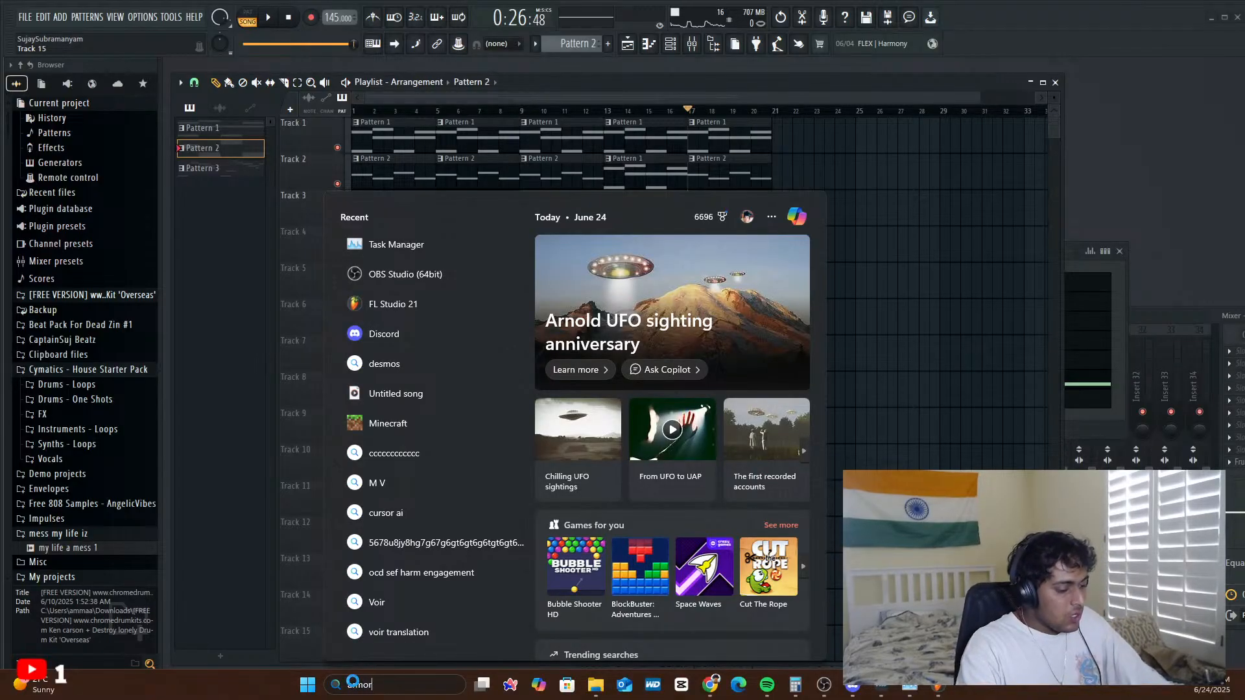
{"action": "key", "text": "Return"}
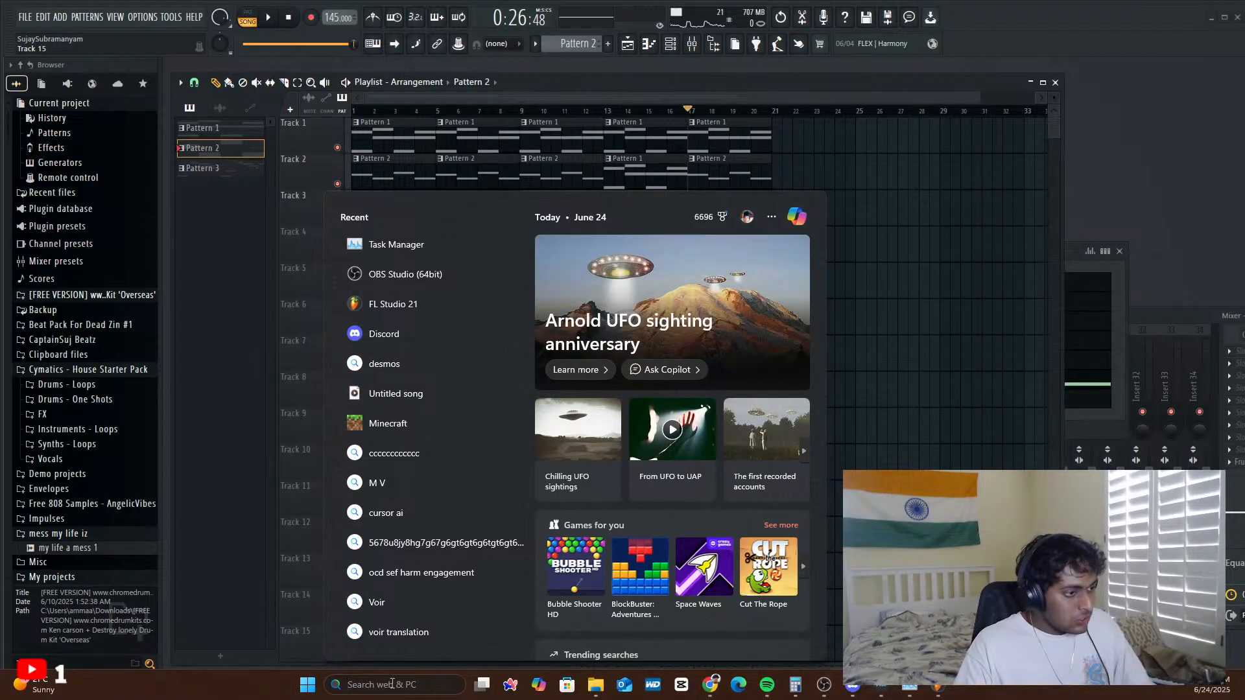
{"action": "type", "text": "arm"}
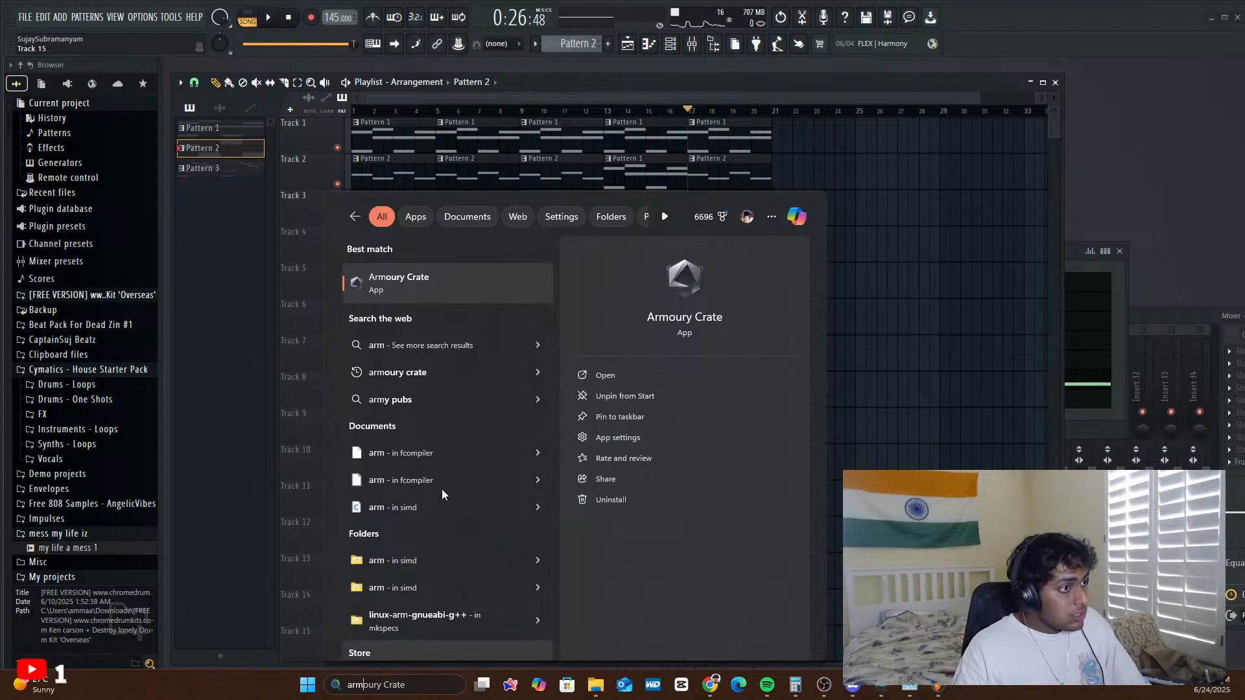
{"action": "left_click", "coordinate": [452, 293]}
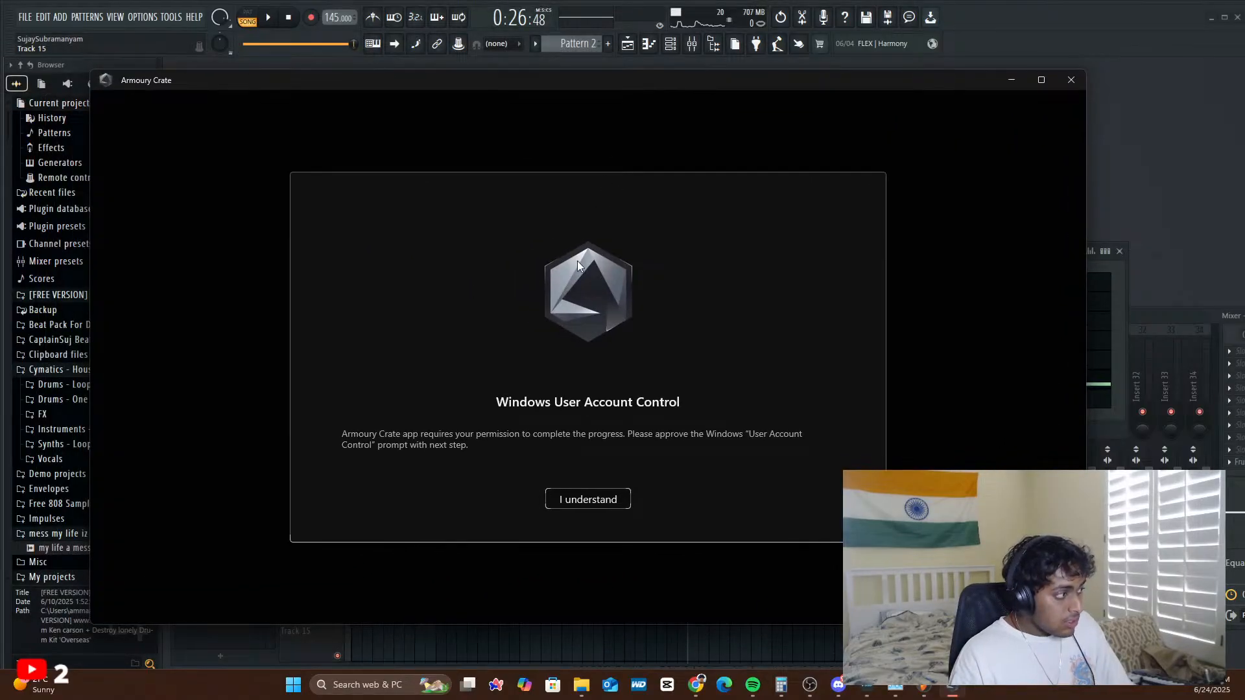
{"action": "left_click", "coordinate": [590, 501]}
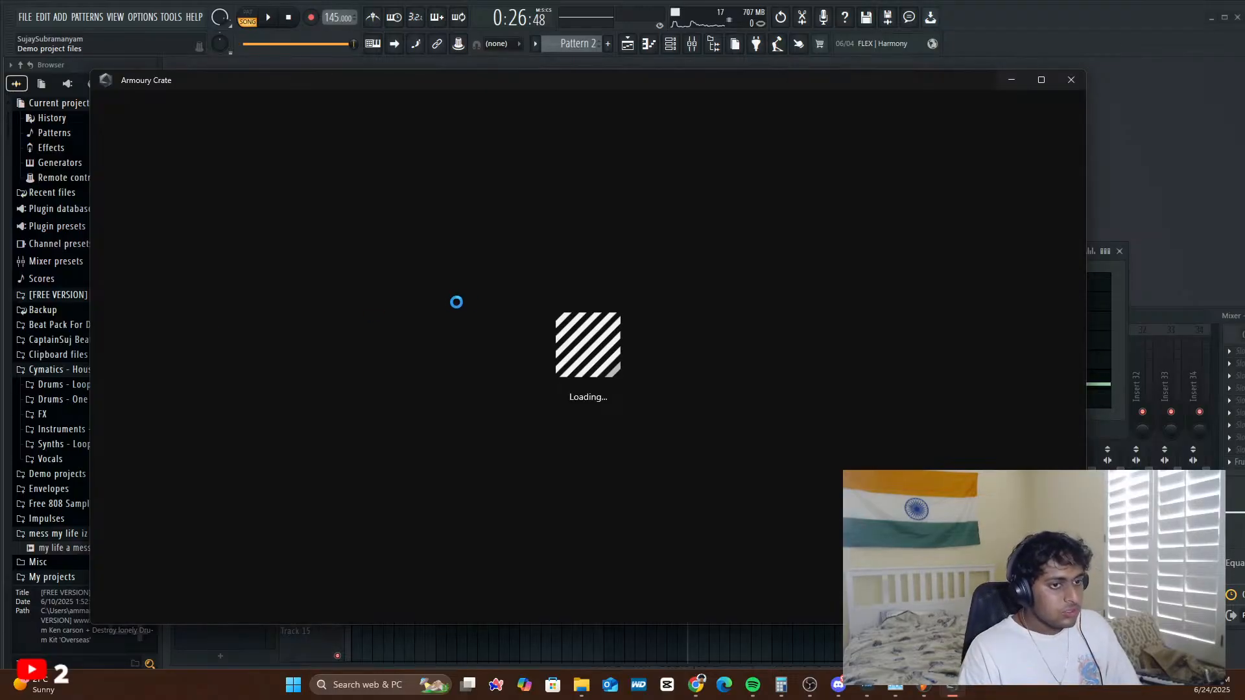
{"action": "left_click", "coordinate": [653, 72]}
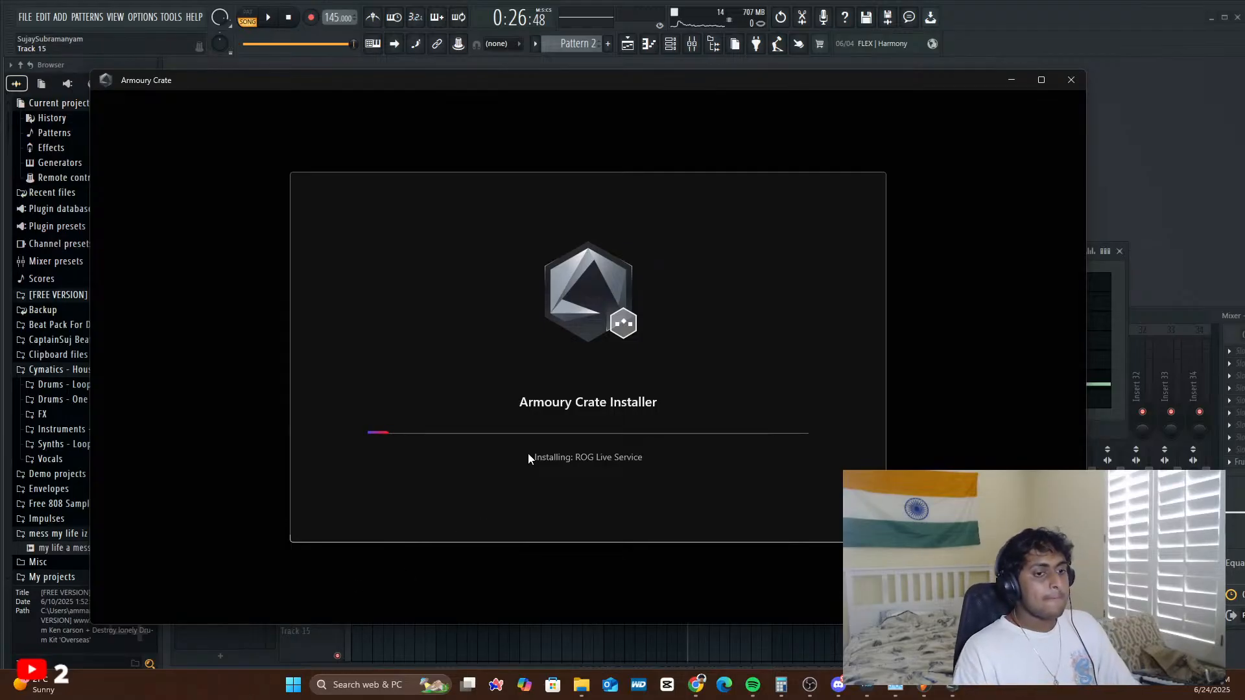
{"action": "left_click_drag", "start_coordinate": [750, 79], "coordinate": [781, 96]}
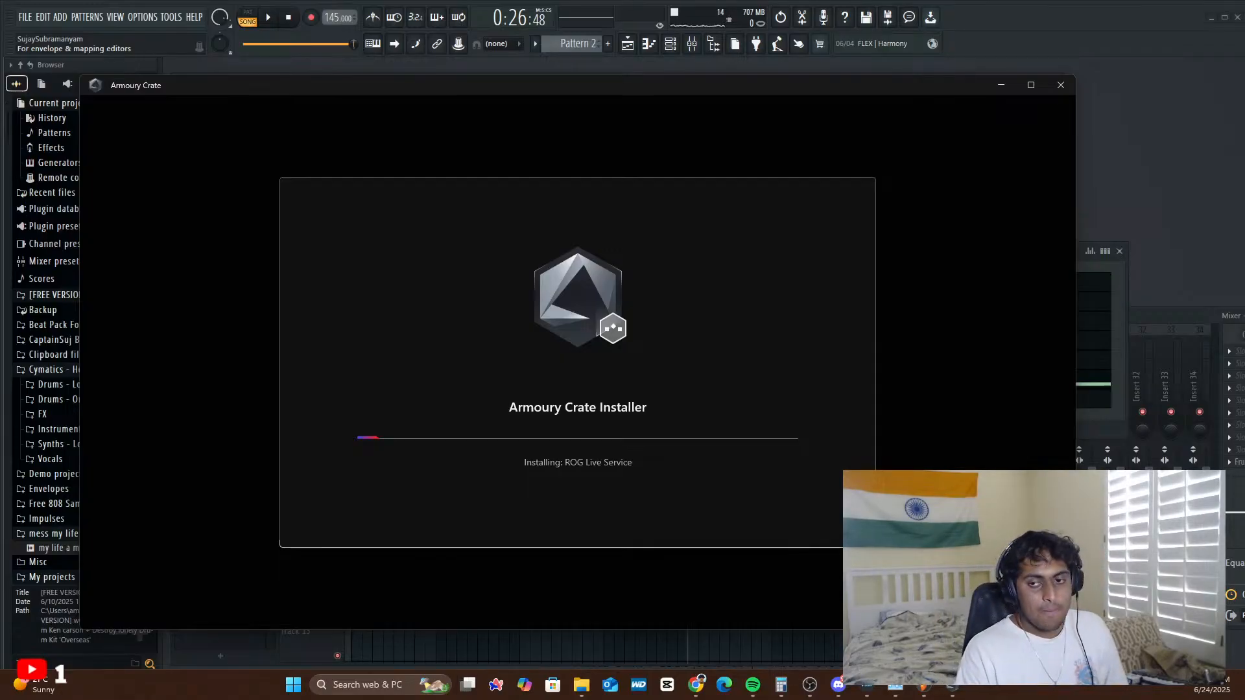
{"action": "left_click_drag", "start_coordinate": [532, 93], "coordinate": [574, 256]}
{"action": "left_click_drag", "start_coordinate": [581, 174], "coordinate": [540, 91]}
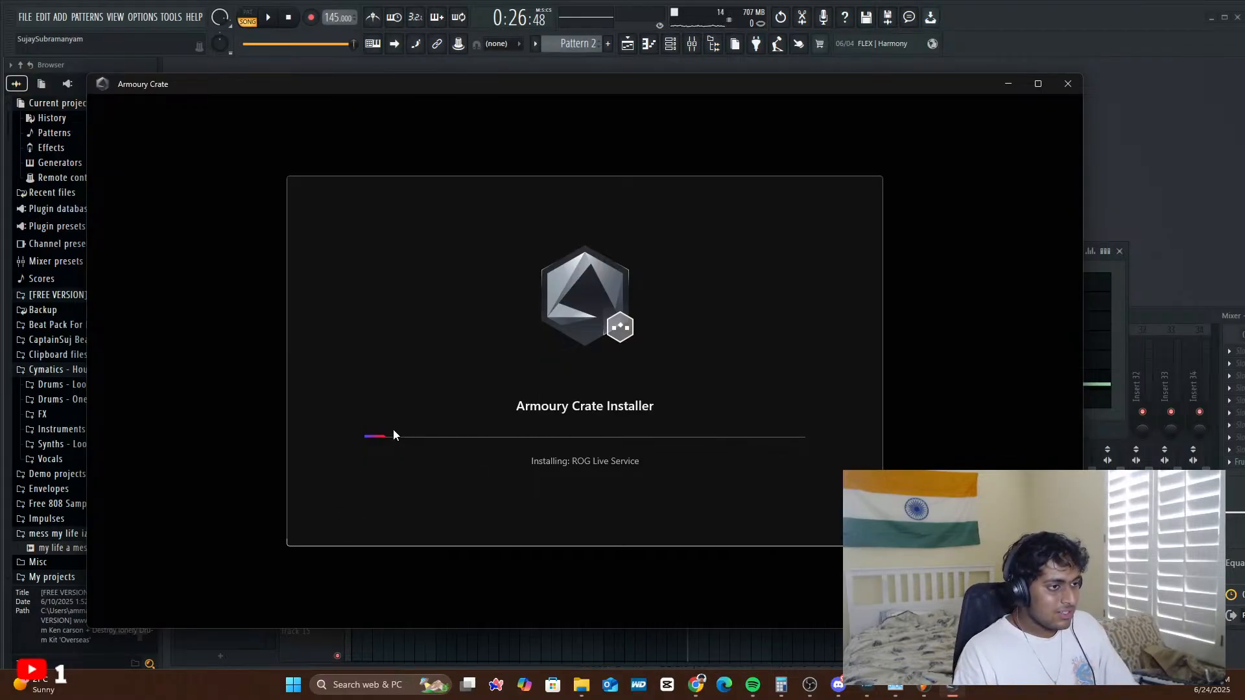
- Move the Armoury Crate installer window out of view and open Task Manager over the playlist
{"action": "left_click_drag", "start_coordinate": [629, 82], "coordinate": [0, 185]}
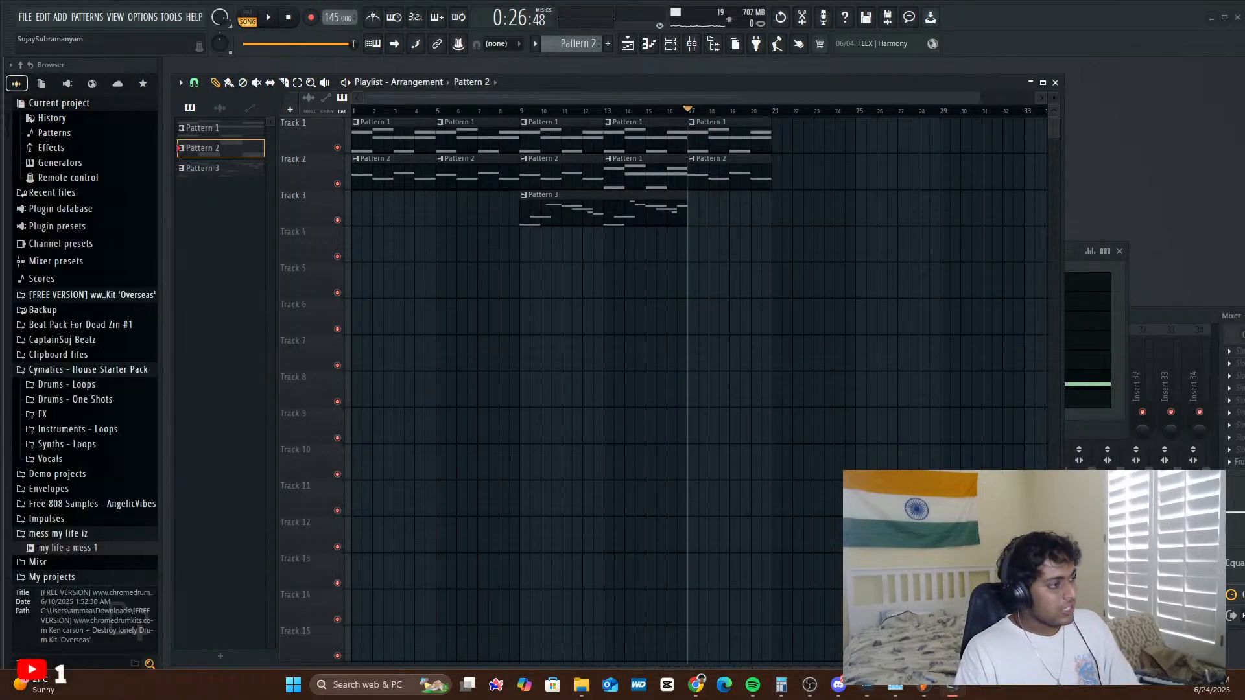
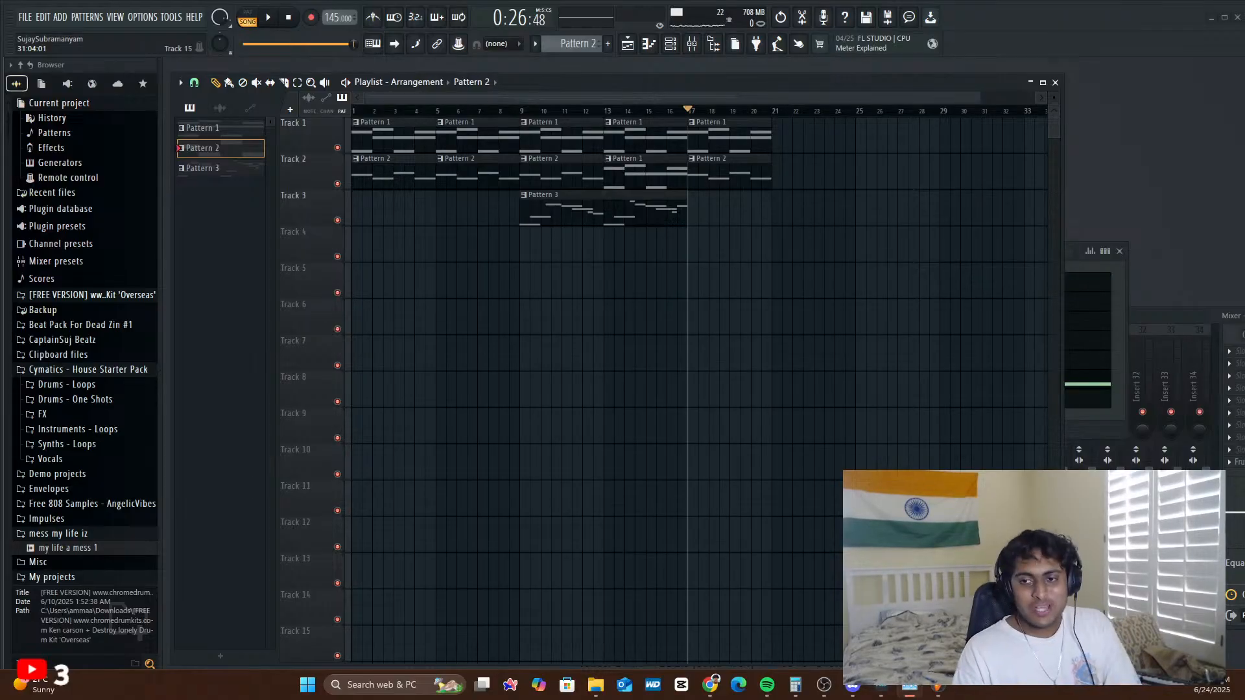
{"action": "key", "text": "ctrl+shift+Escape"}
{"action": "left_click_drag", "start_coordinate": [914, 189], "coordinate": [443, 126]}
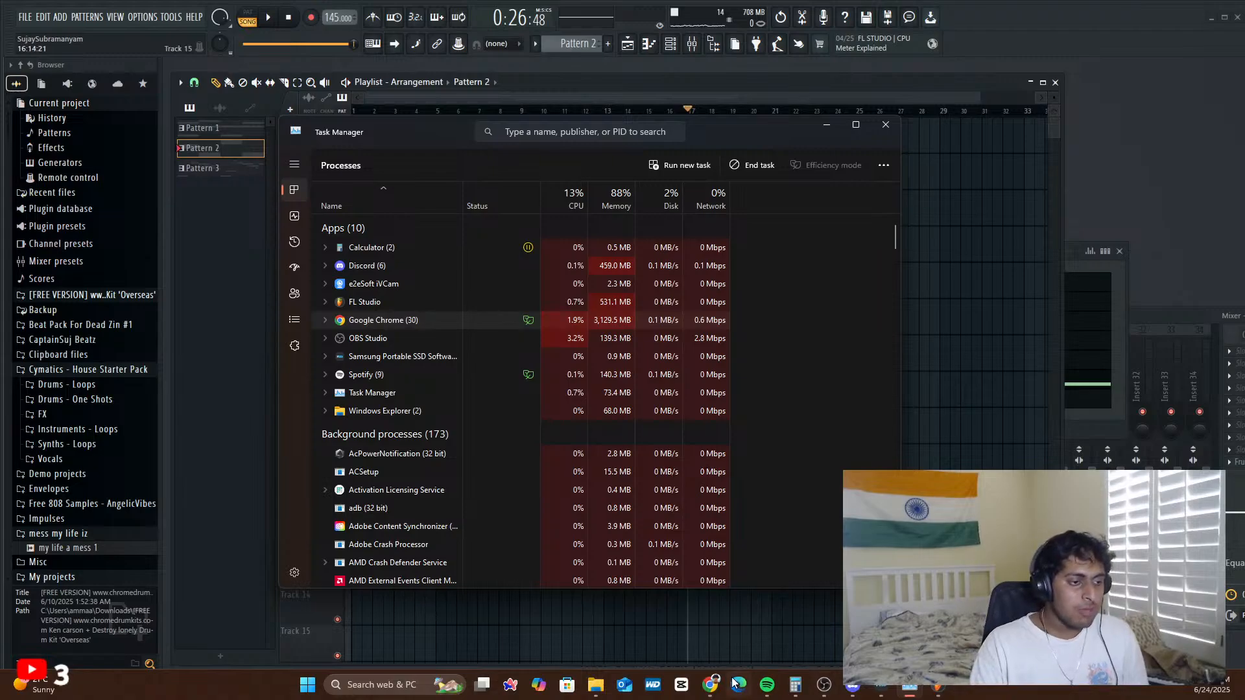
- Close the Chrome window with the "Astro" One Shot Kit video, keeping the live streaming window open
{"action": "mouse_move", "coordinate": [711, 685]}
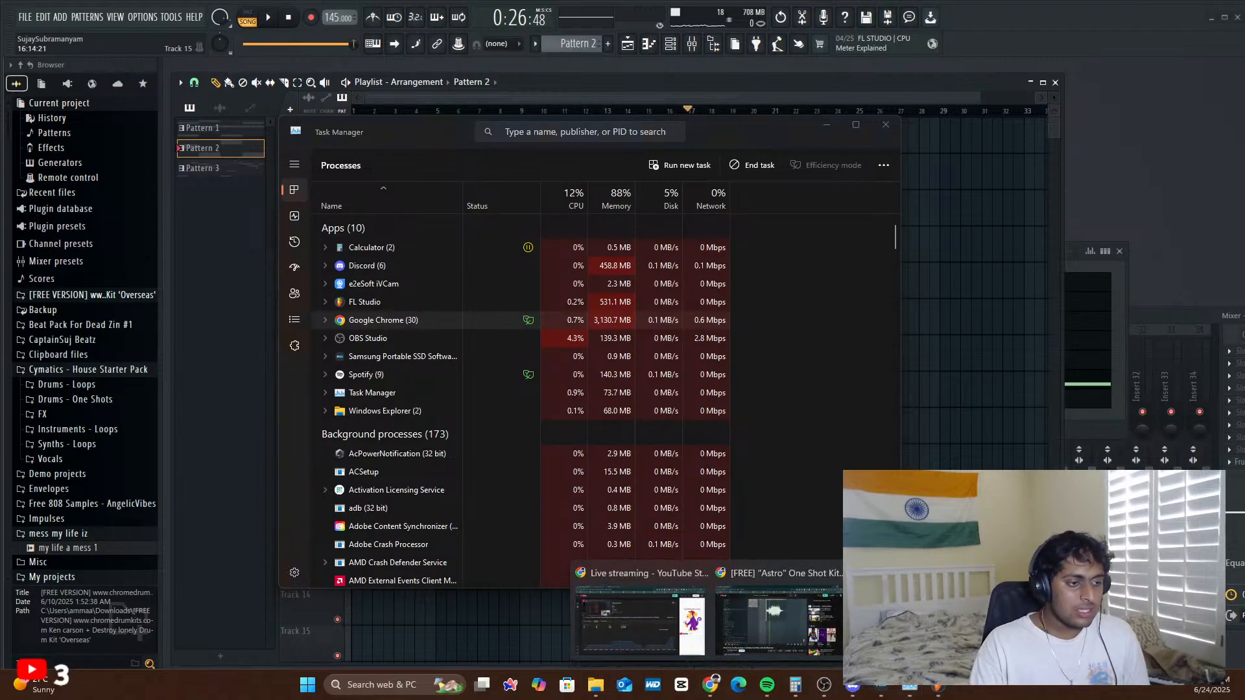
{"action": "left_click", "coordinate": [778, 624]}
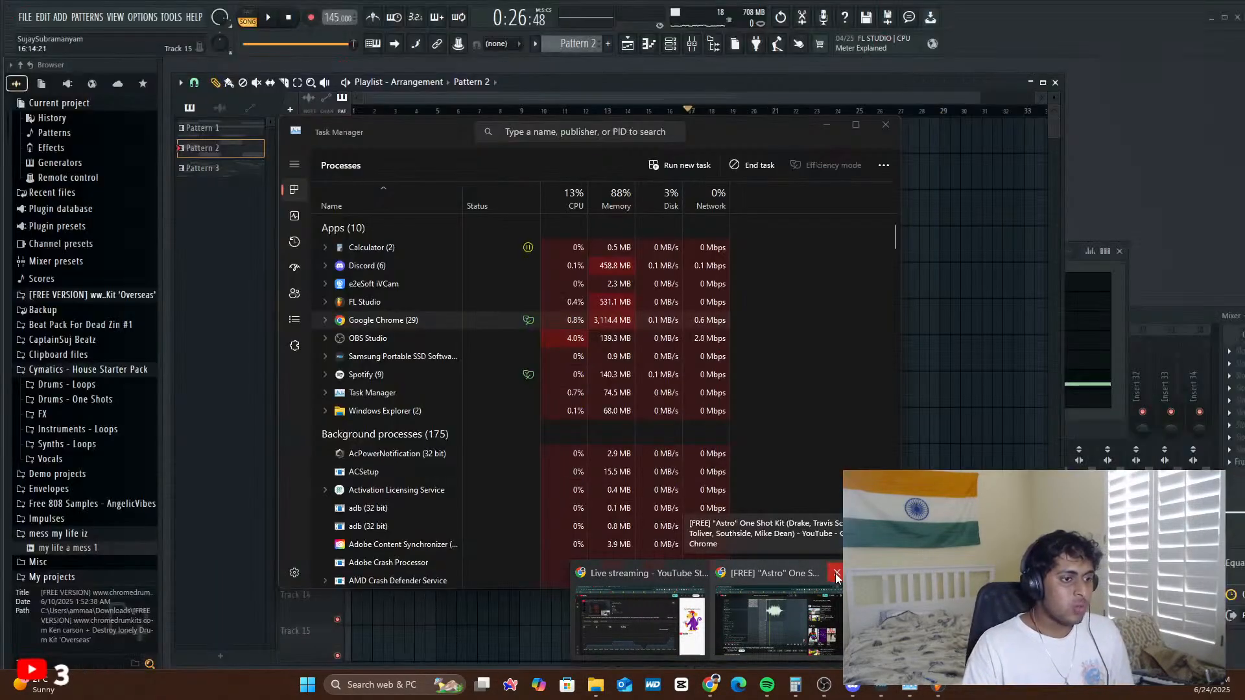
{"action": "left_click", "coordinate": [837, 574]}
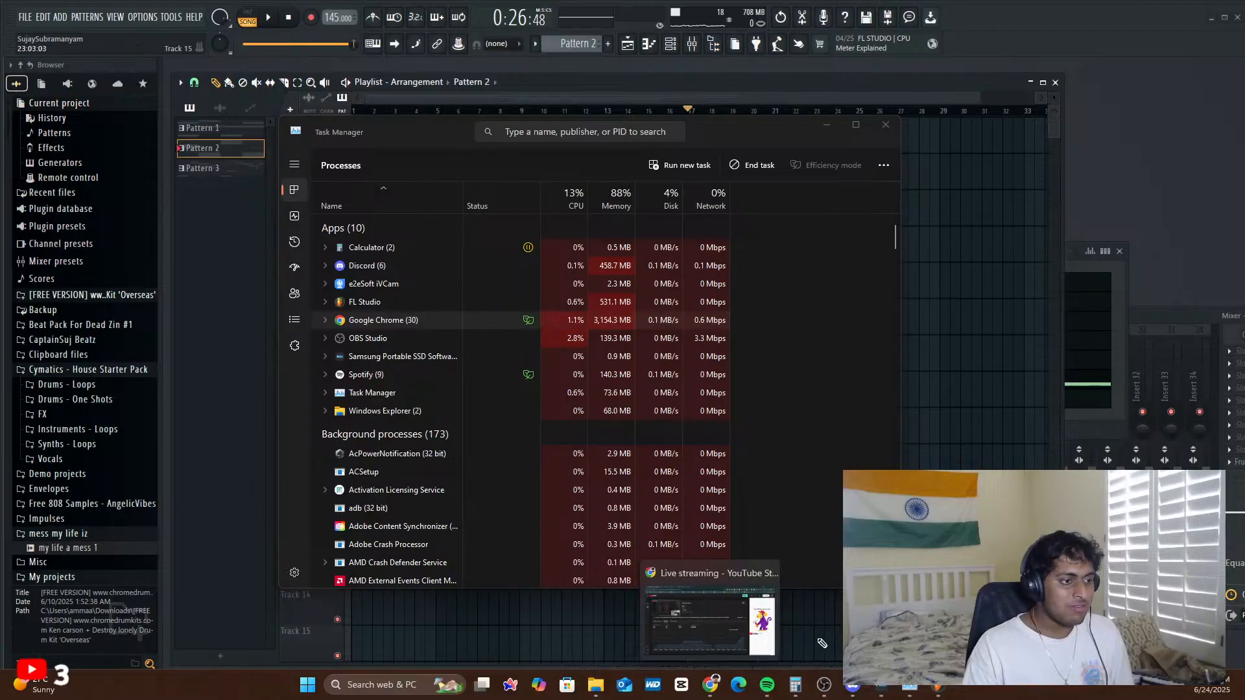
{"action": "mouse_move", "coordinate": [730, 628]}
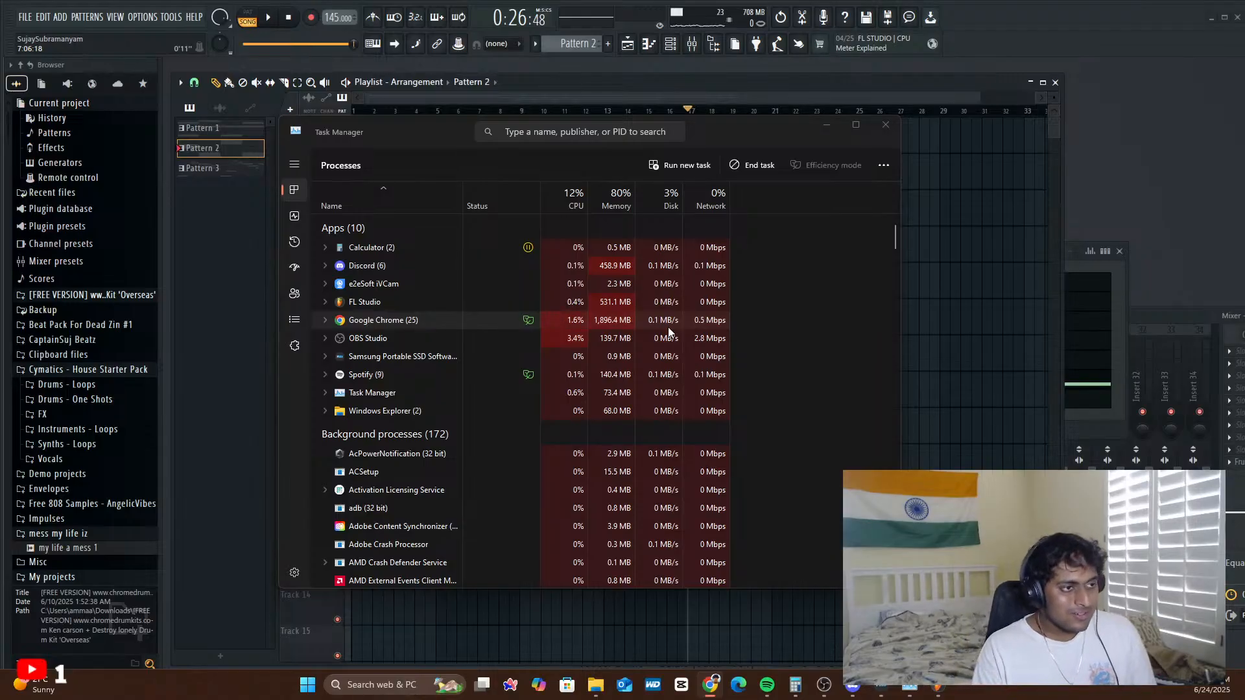
- End the Discord and Spotify tasks in Task Manager
{"action": "right_click", "coordinate": [610, 269]}
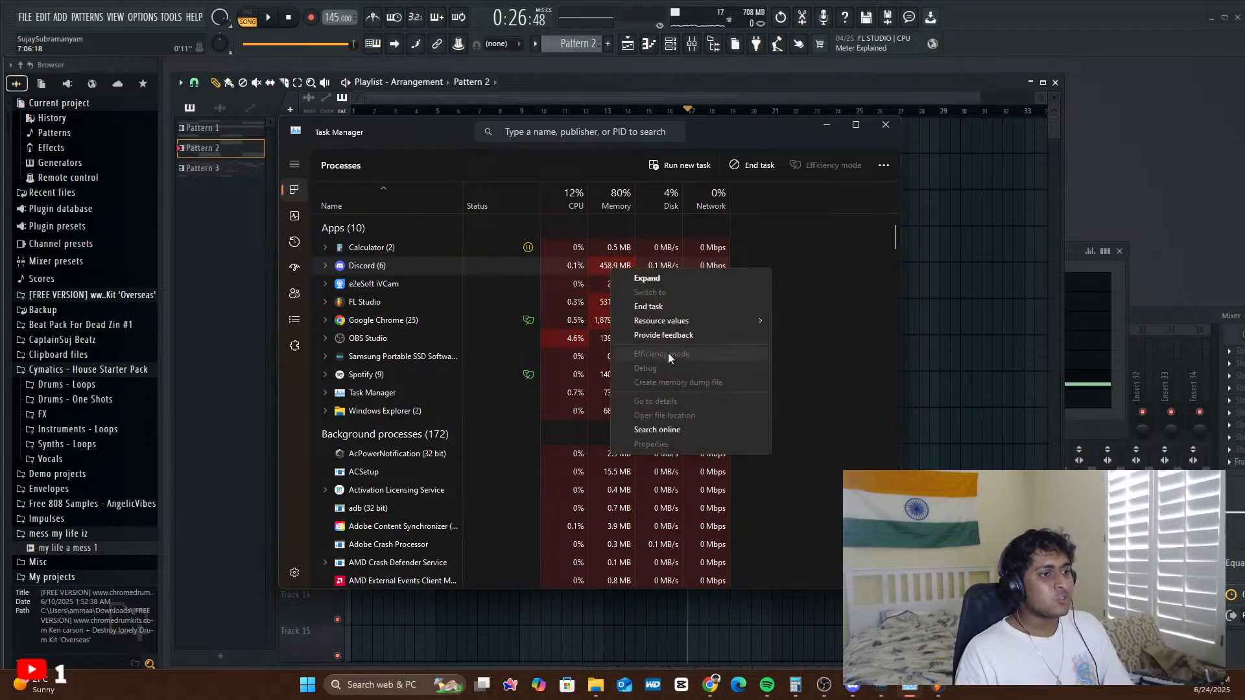
{"action": "left_click", "coordinate": [674, 308]}
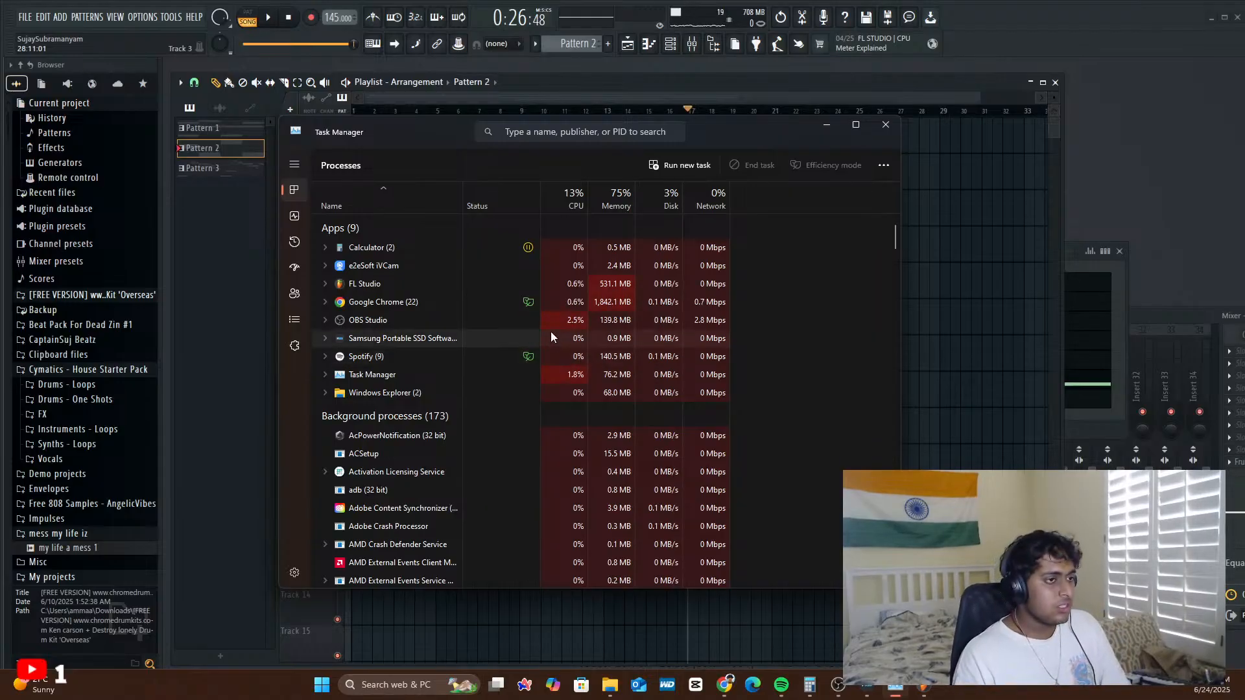
{"action": "left_click", "coordinate": [650, 357]}
{"action": "right_click", "coordinate": [650, 357]}
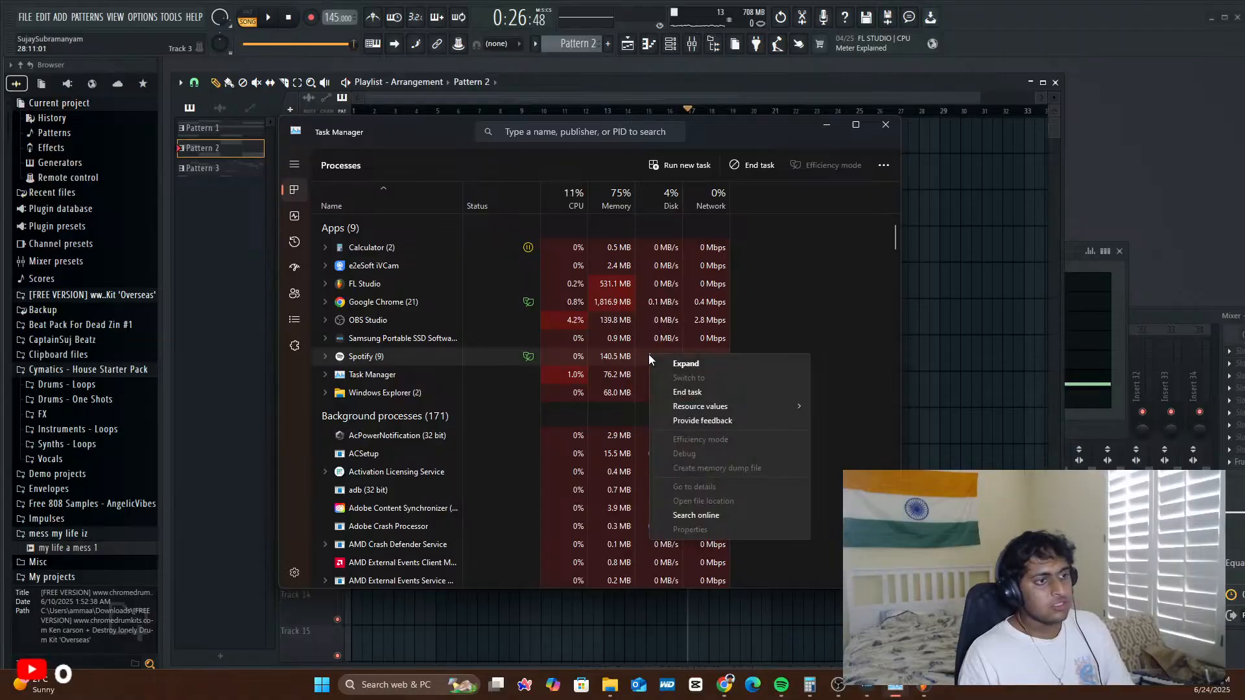
{"action": "left_click", "coordinate": [681, 394]}
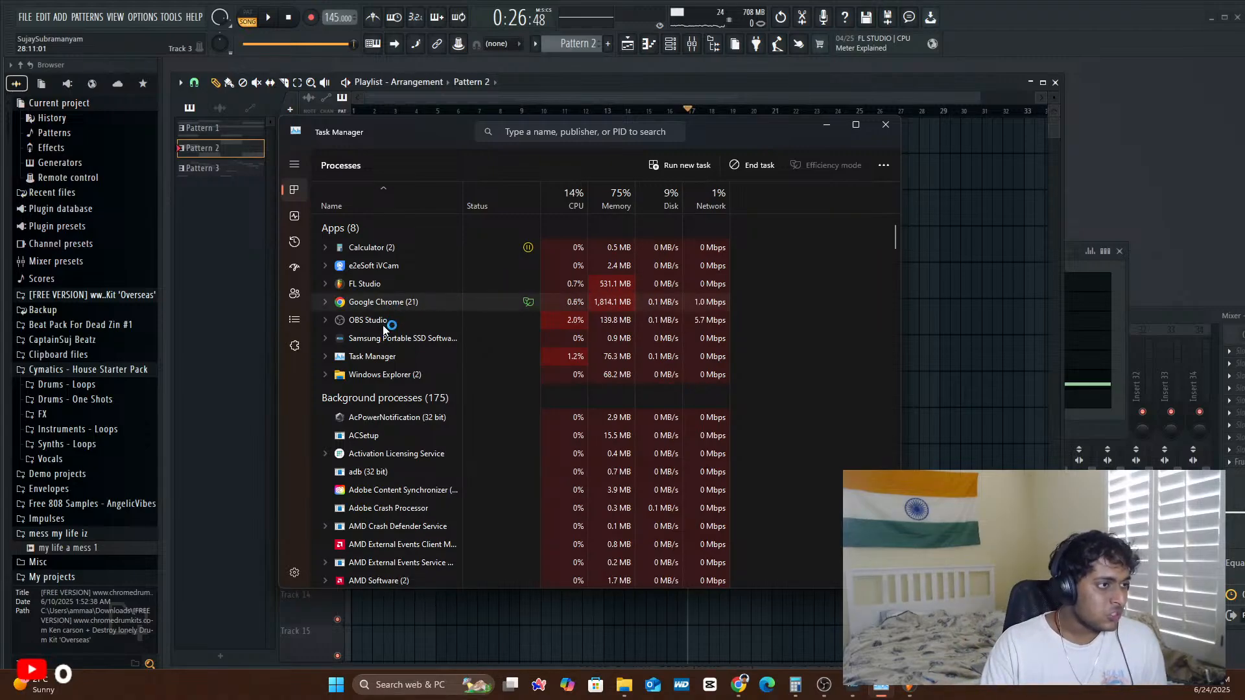
- End the e2eSoft iVCam and Calculator tasks
{"action": "right_click", "coordinate": [396, 265]}
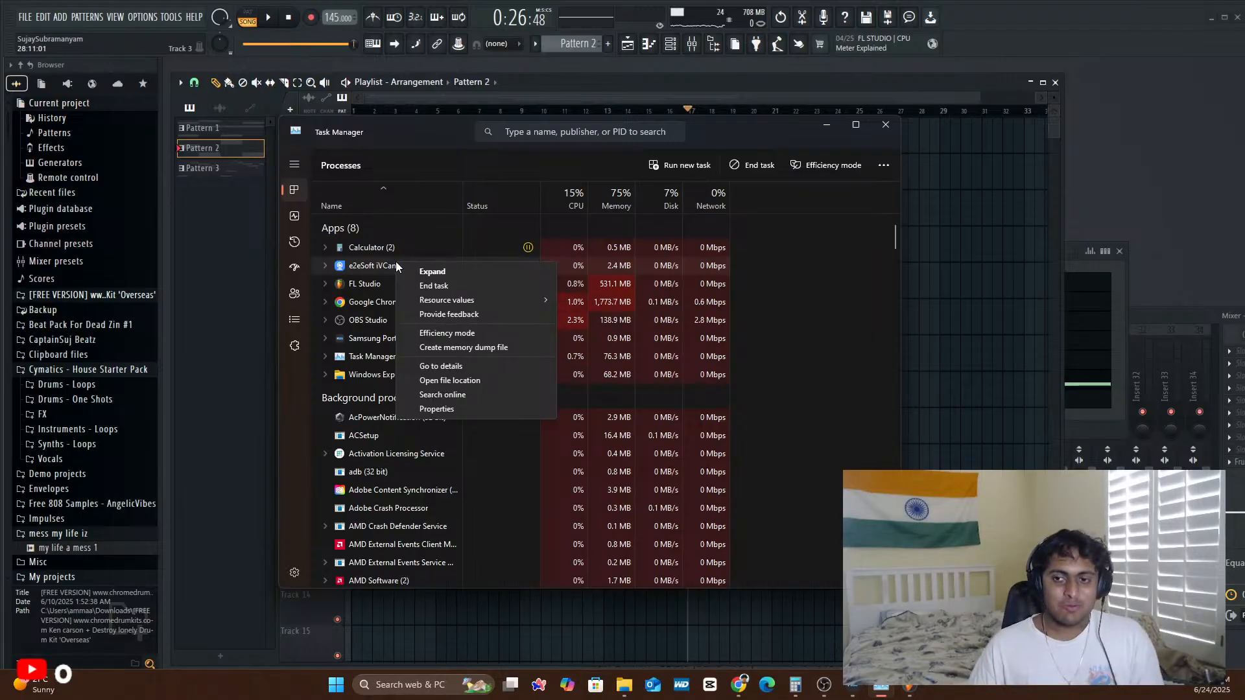
{"action": "left_click", "coordinate": [423, 285]}
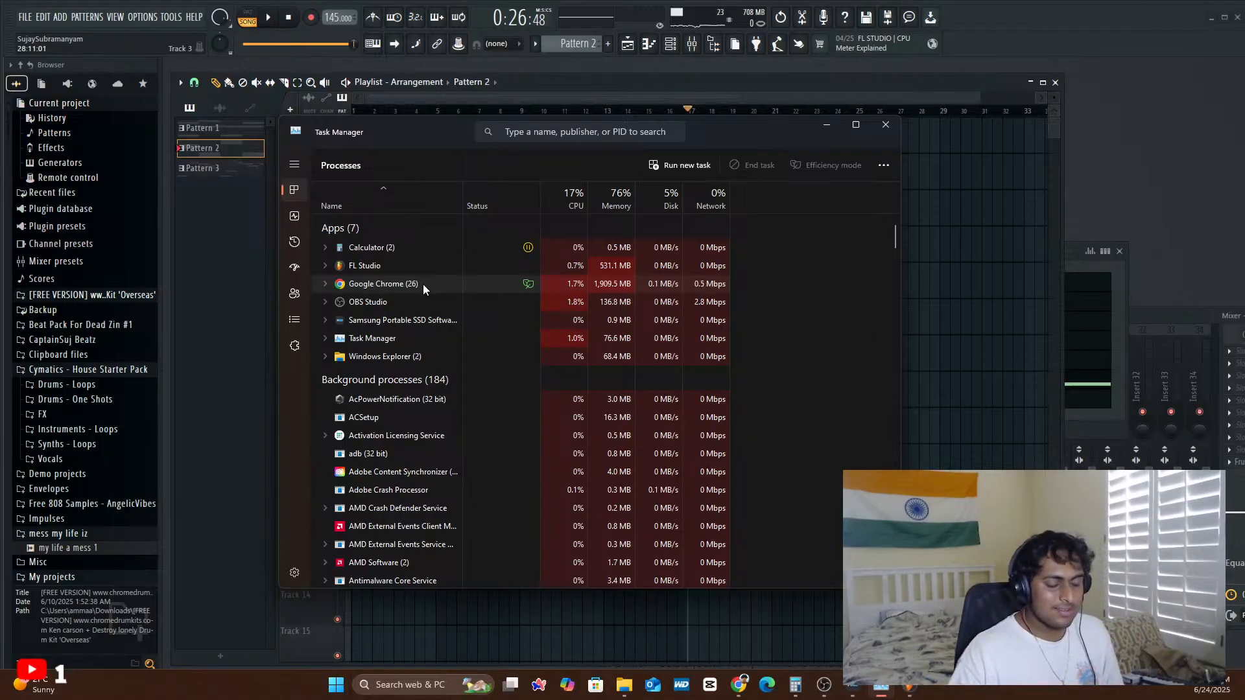
{"action": "right_click", "coordinate": [397, 250]}
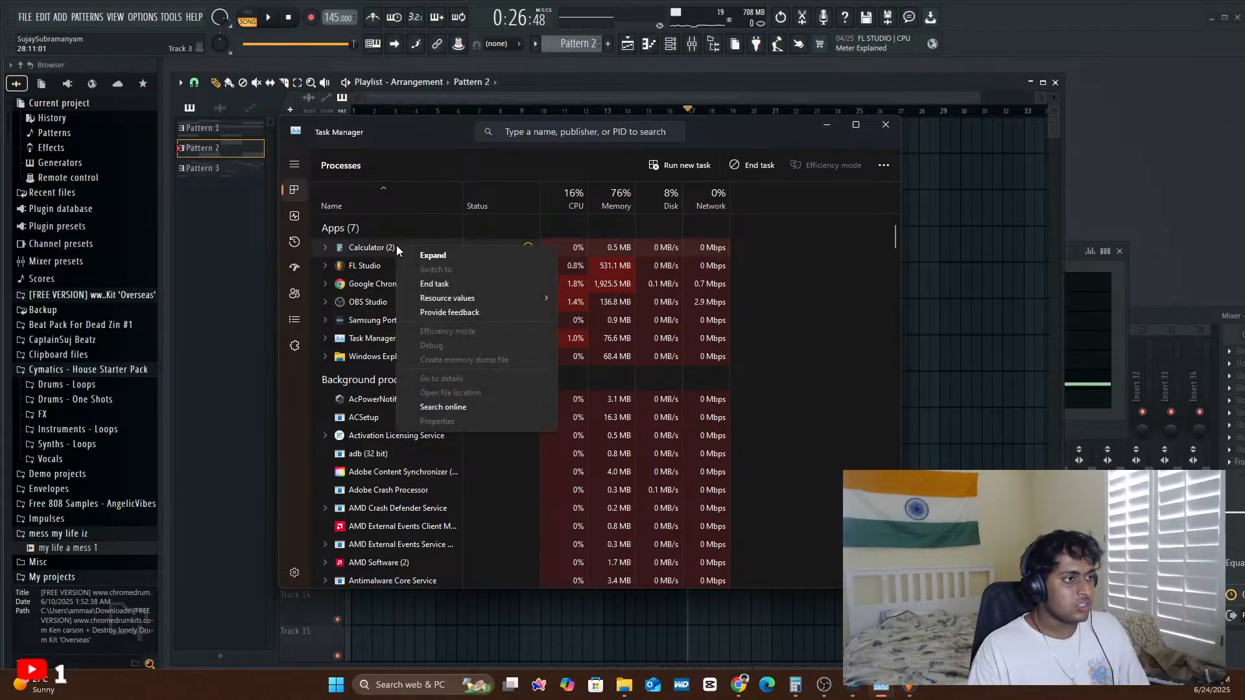
{"action": "left_click", "coordinate": [442, 281]}
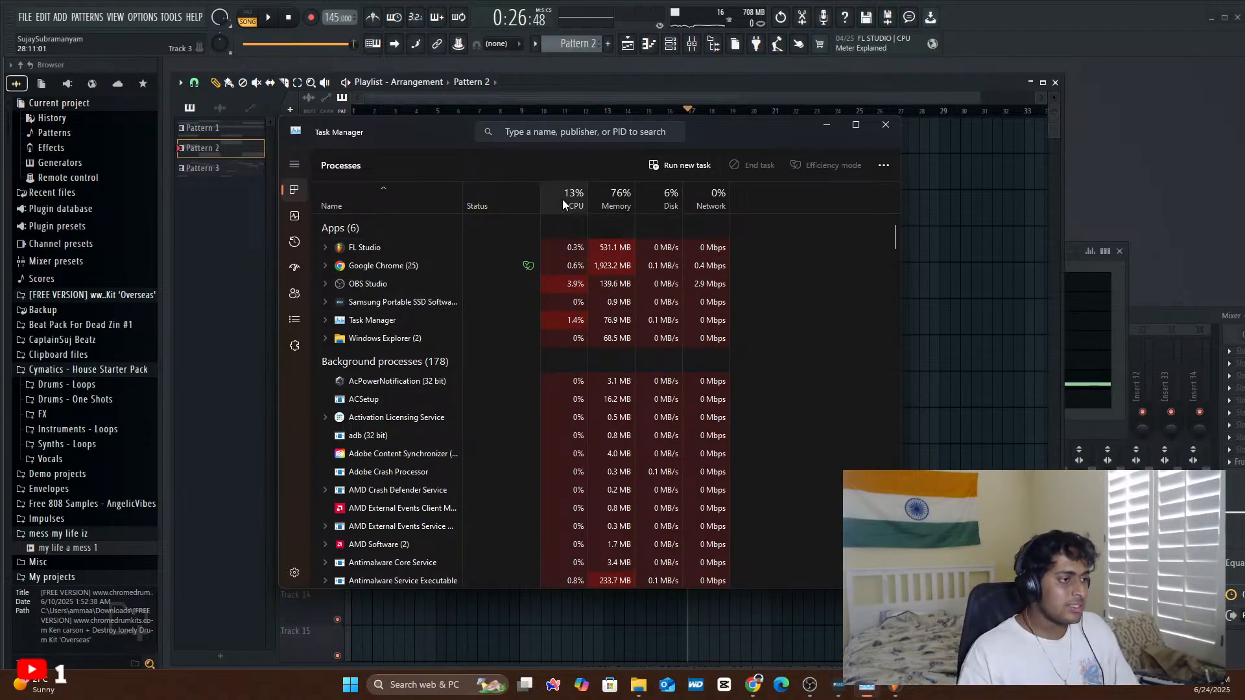
- Examine the remaining apps and background processes and their memory use, and close Task Manager
{"action": "scroll", "coordinate": [558, 476], "scroll_direction": "down", "scroll_amount": 1}
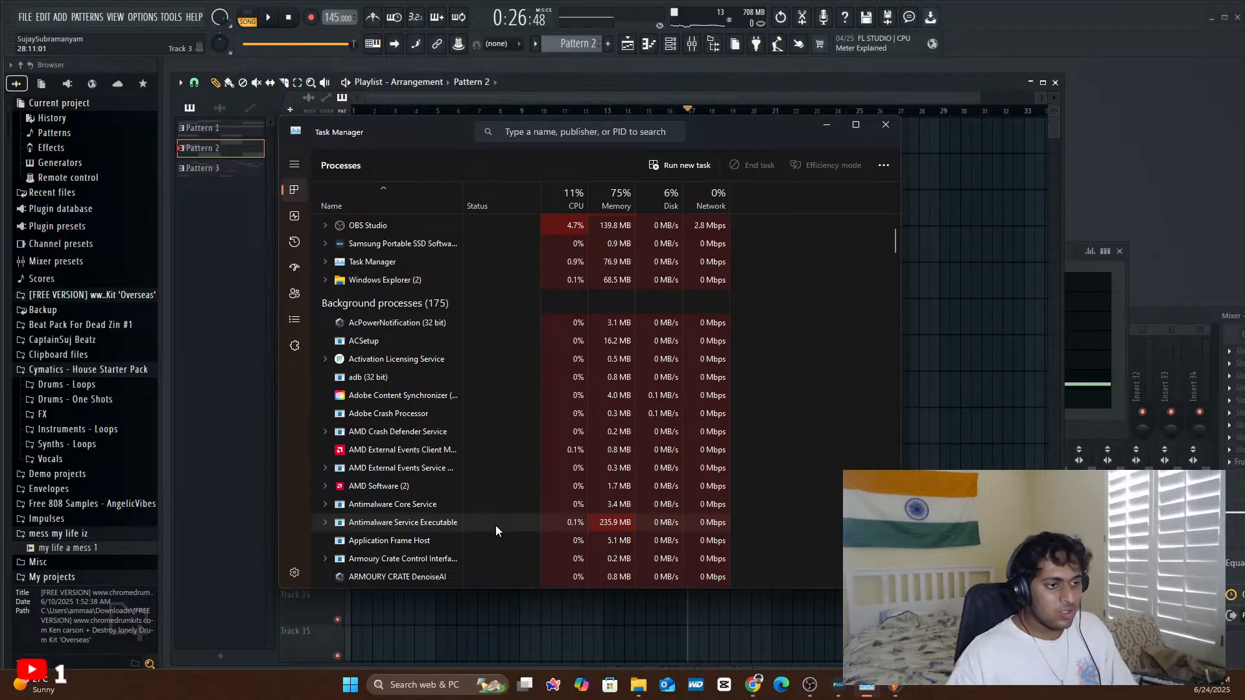
{"action": "scroll", "coordinate": [510, 466], "scroll_direction": "down", "scroll_amount": 4}
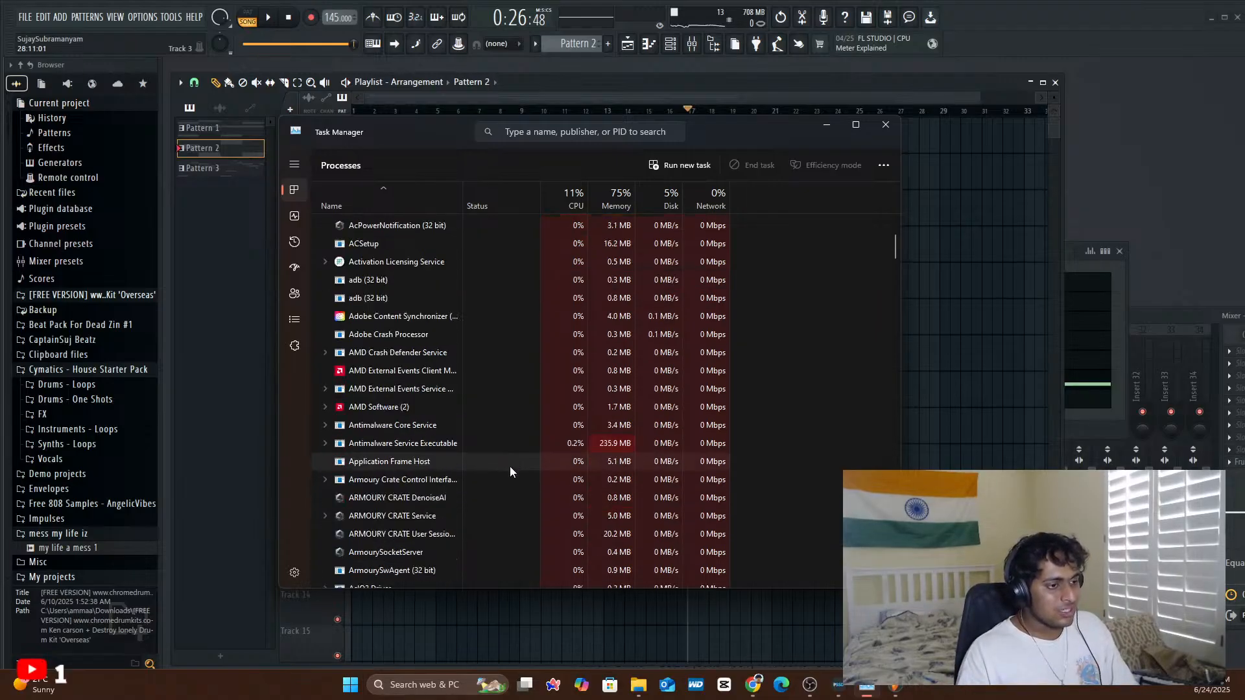
{"action": "scroll", "coordinate": [510, 466], "scroll_direction": "down", "scroll_amount": 2}
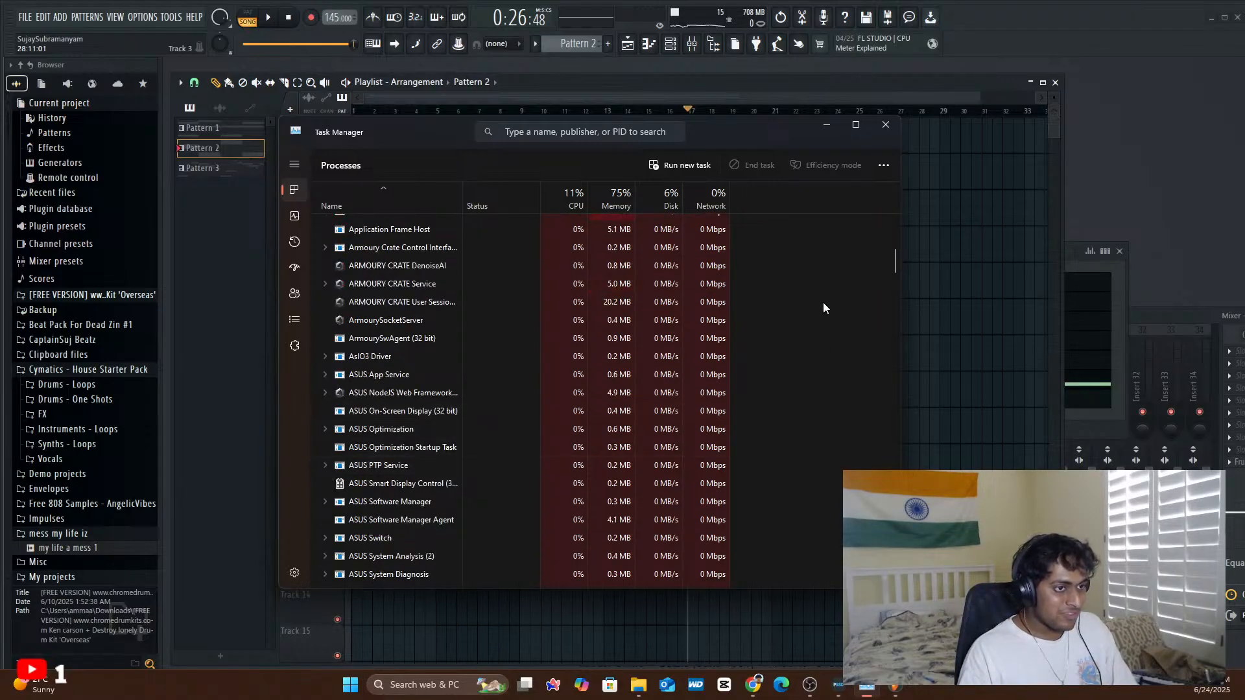
{"action": "left_click_drag", "start_coordinate": [896, 258], "coordinate": [882, 224]}
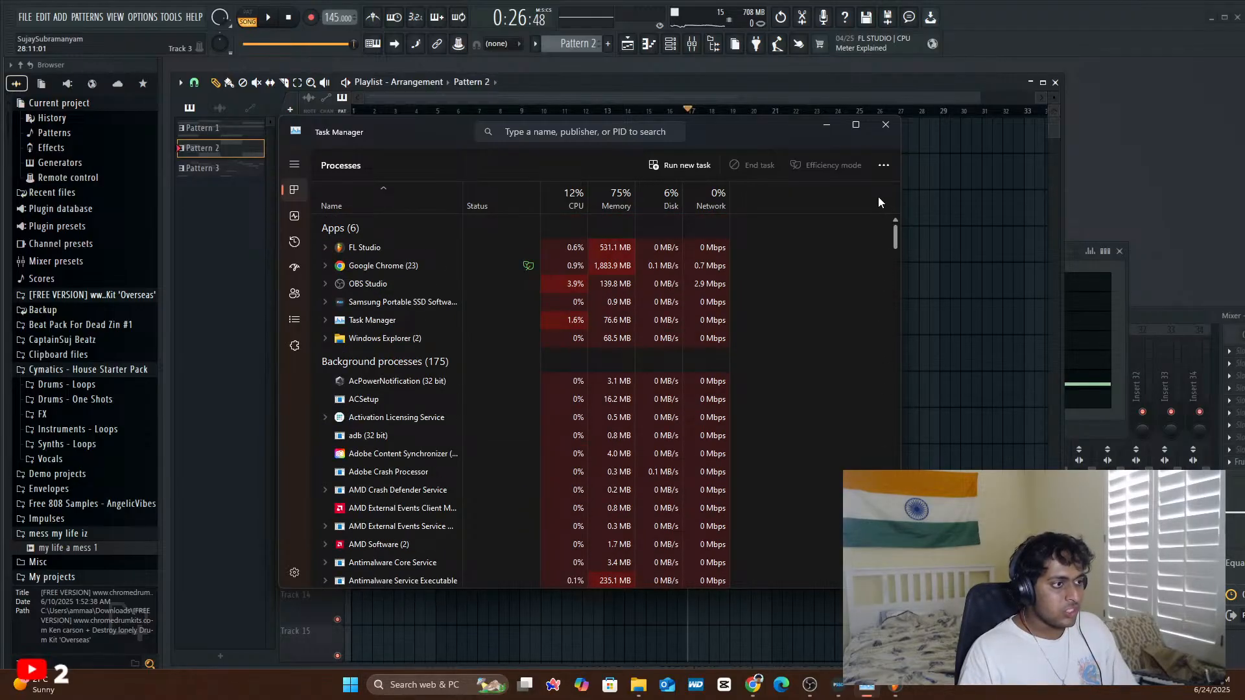
{"action": "scroll", "coordinate": [875, 242], "scroll_direction": "down", "scroll_amount": 15}
{"action": "left_click_drag", "start_coordinate": [890, 303], "coordinate": [888, 142]}
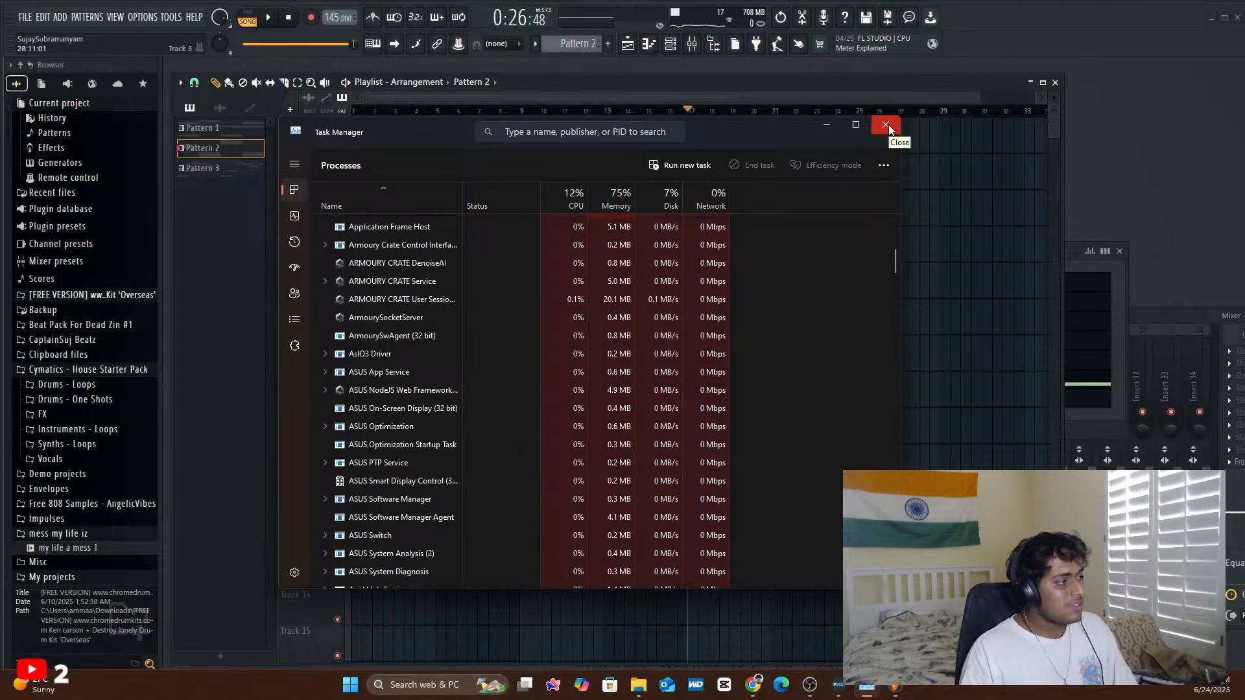
{"action": "left_click", "coordinate": [887, 125]}
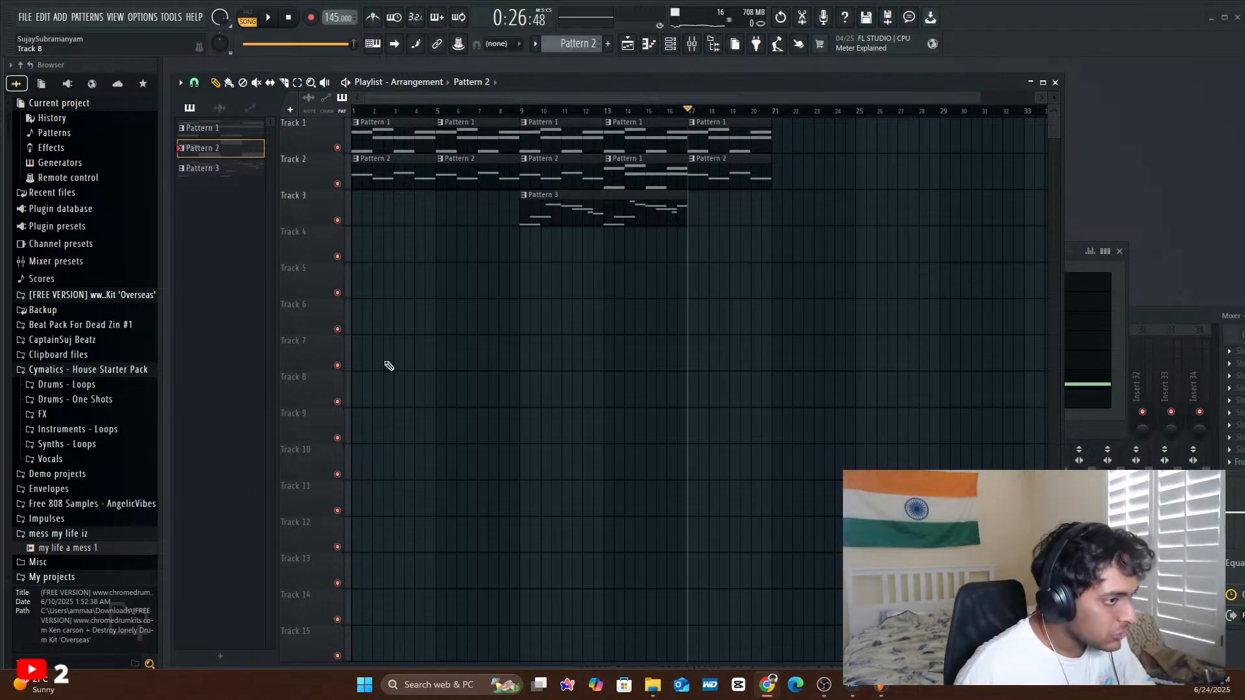
- Make Pattern 3 the active pattern from its clip on Track 3 and audition the arrangement from bar 7
{"action": "mouse_move", "coordinate": [605, 214]}
{"action": "left_mouse_down"}
{"action": "mouse_move", "coordinate": [701, 218]}
{"action": "mouse_move", "coordinate": [606, 212]}
{"action": "left_mouse_up"}
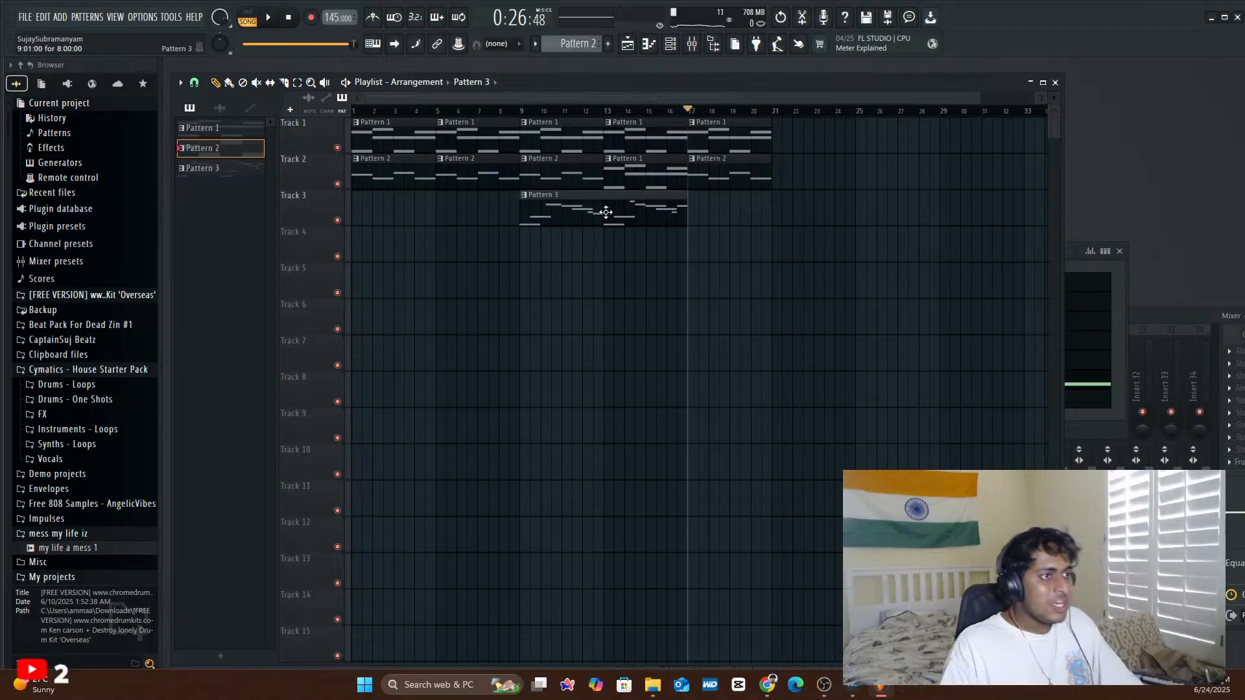
{"action": "left_click", "coordinate": [483, 111]}
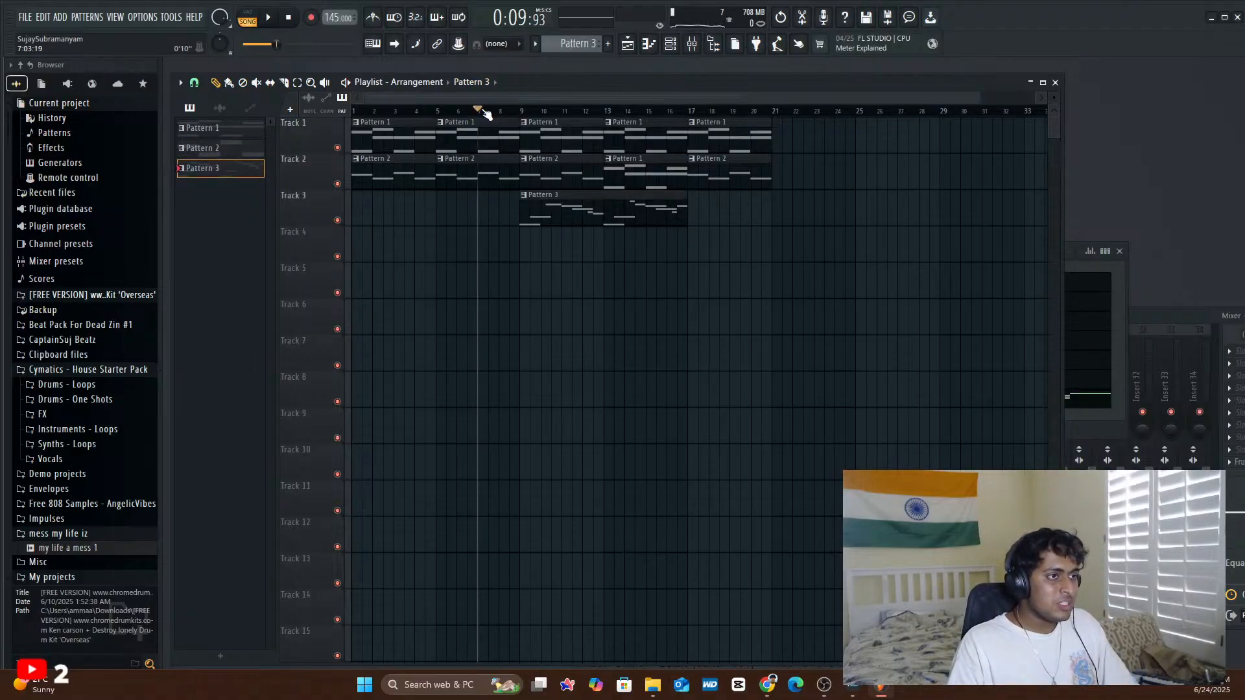
{"action": "key", "text": "space"}
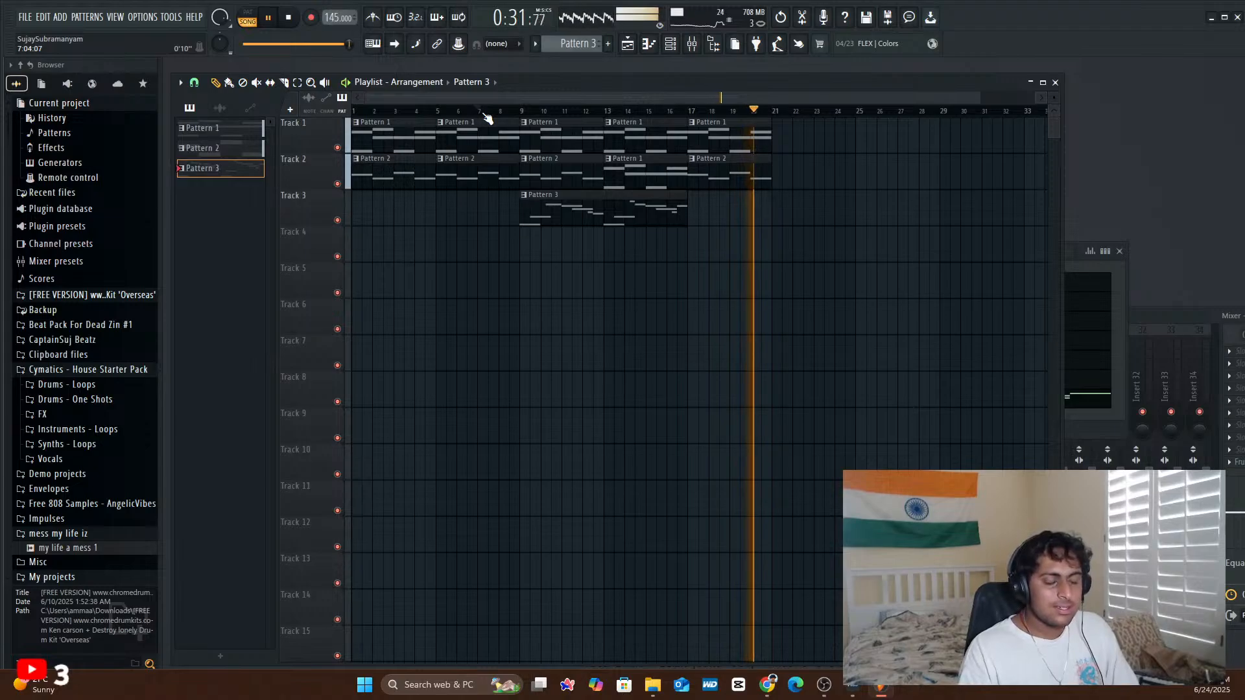
{"action": "key", "text": "space"}
- Set the playback position to bar 17 and add a new empty pattern after Pattern 3
{"action": "mouse_move", "coordinate": [710, 114]}
{"action": "left_mouse_down"}
{"action": "mouse_move", "coordinate": [735, 115]}
{"action": "mouse_move", "coordinate": [694, 119]}
{"action": "left_mouse_up"}
{"action": "left_click", "coordinate": [232, 660]}
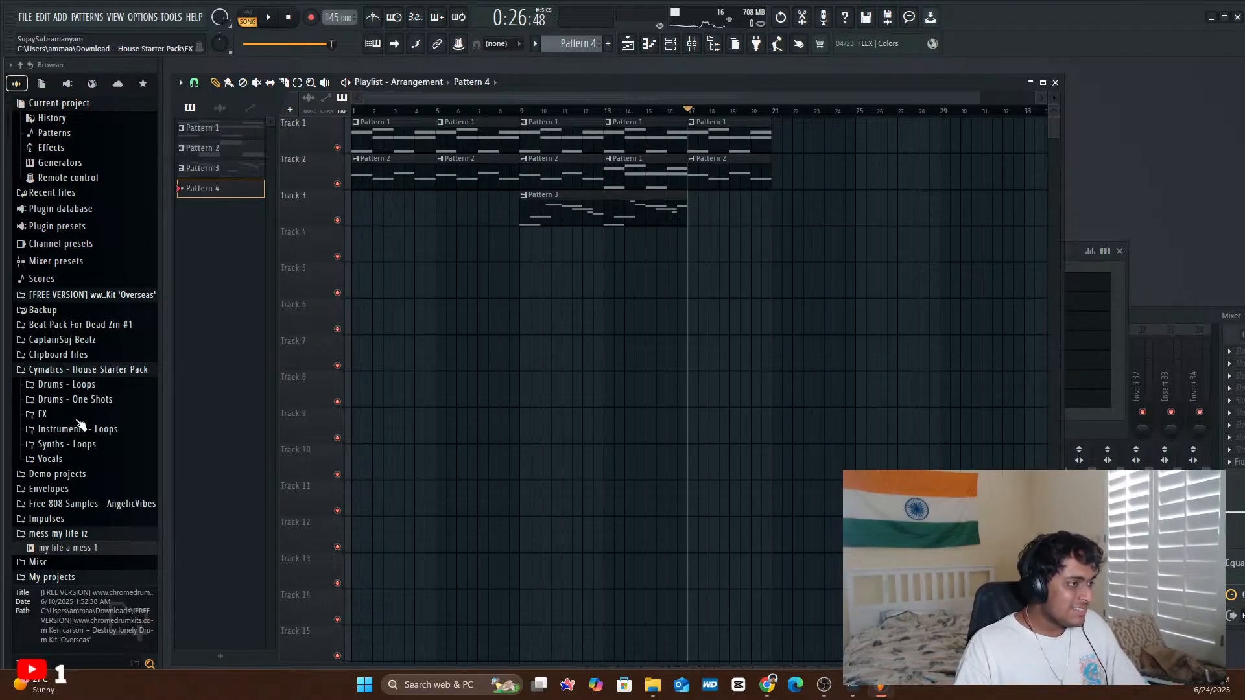
- Check the contents of the Drums - Loops folder and collapse the Cymatics - House Starter Pack folder
{"action": "left_click", "coordinate": [73, 387]}
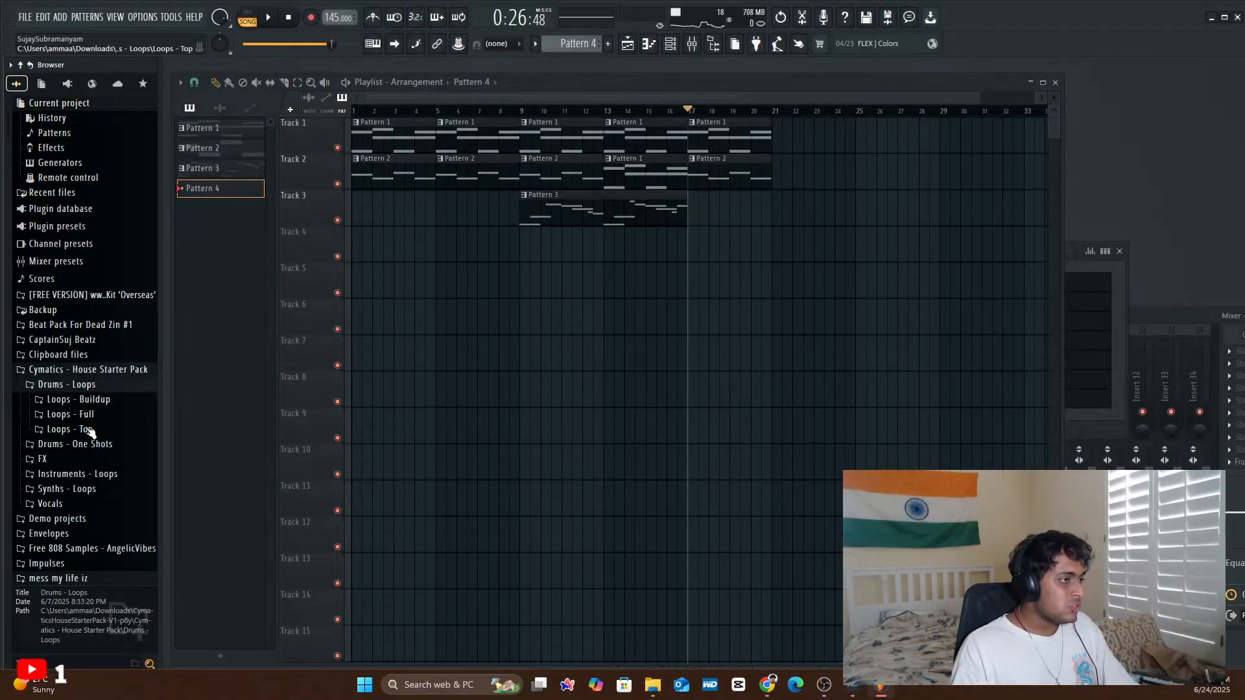
{"action": "left_click", "coordinate": [82, 384]}
{"action": "left_click", "coordinate": [88, 369]}
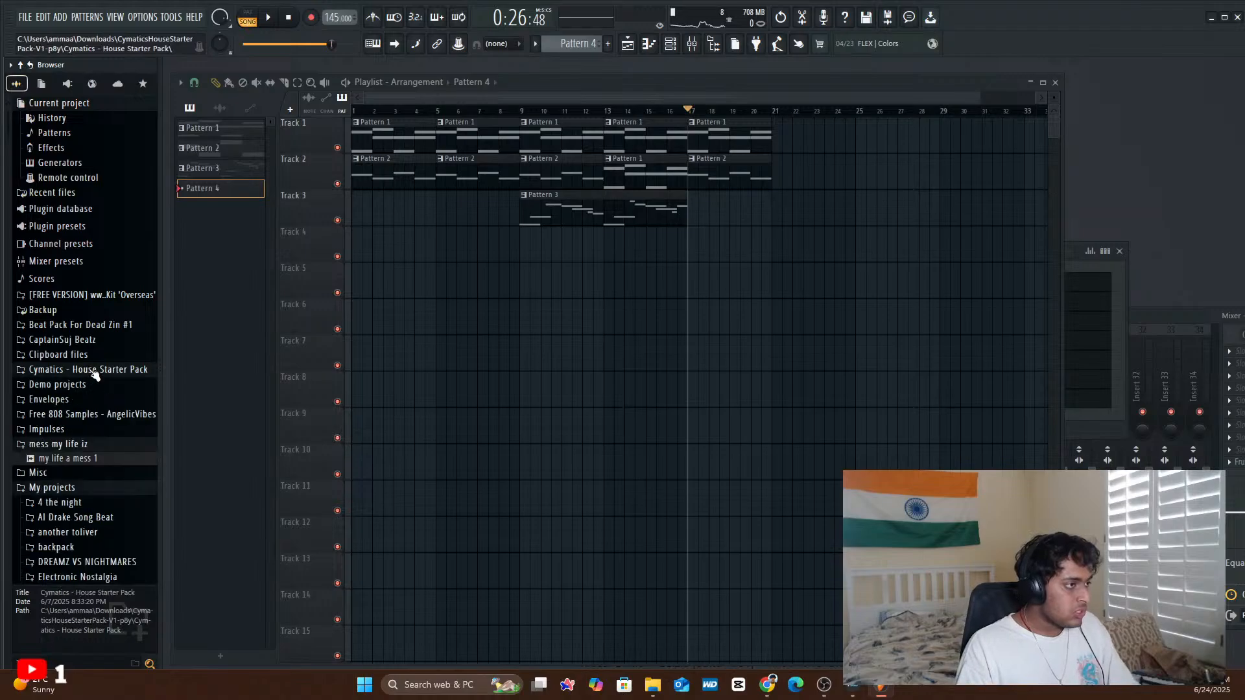
- Look through the browser's folder list, including My projects and the folders below it, for usable sounds
{"action": "scroll", "coordinate": [94, 428], "scroll_direction": "down", "scroll_amount": 10}
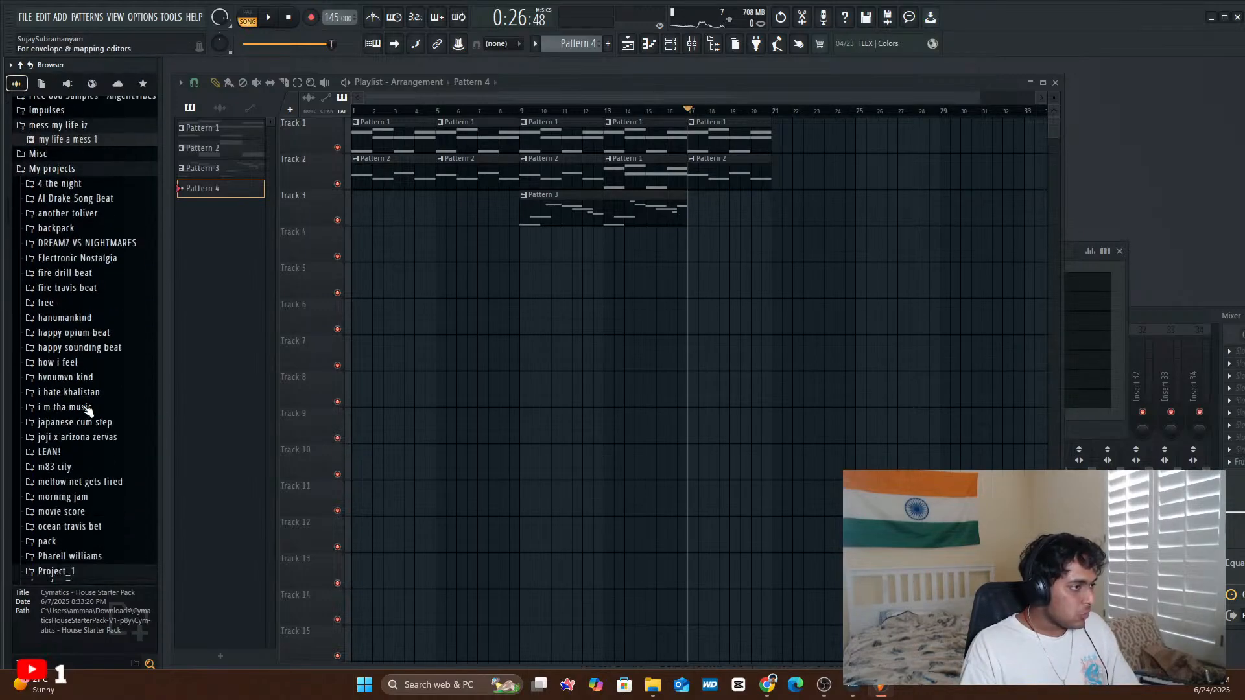
{"action": "scroll", "coordinate": [92, 412], "scroll_direction": "up", "scroll_amount": 5}
{"action": "scroll", "coordinate": [91, 412], "scroll_direction": "up", "scroll_amount": 6}
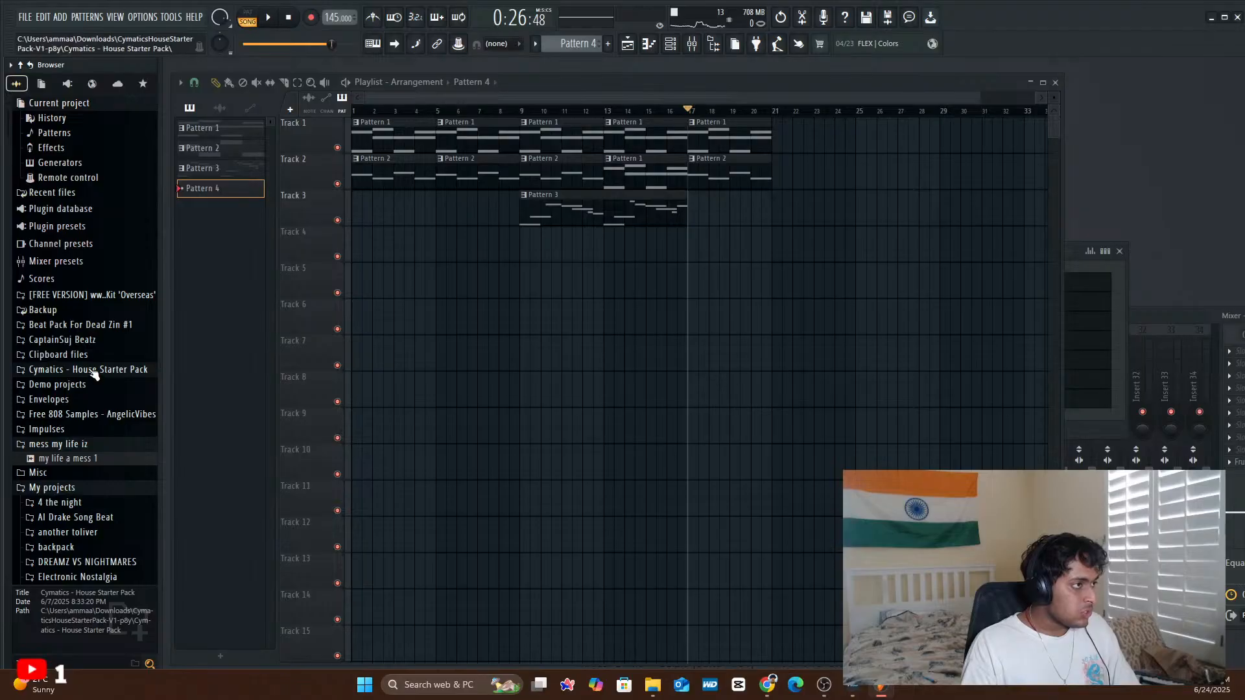
{"action": "scroll", "coordinate": [94, 363], "scroll_direction": "down", "scroll_amount": 15}
{"action": "scroll", "coordinate": [94, 357], "scroll_direction": "up", "scroll_amount": 10}
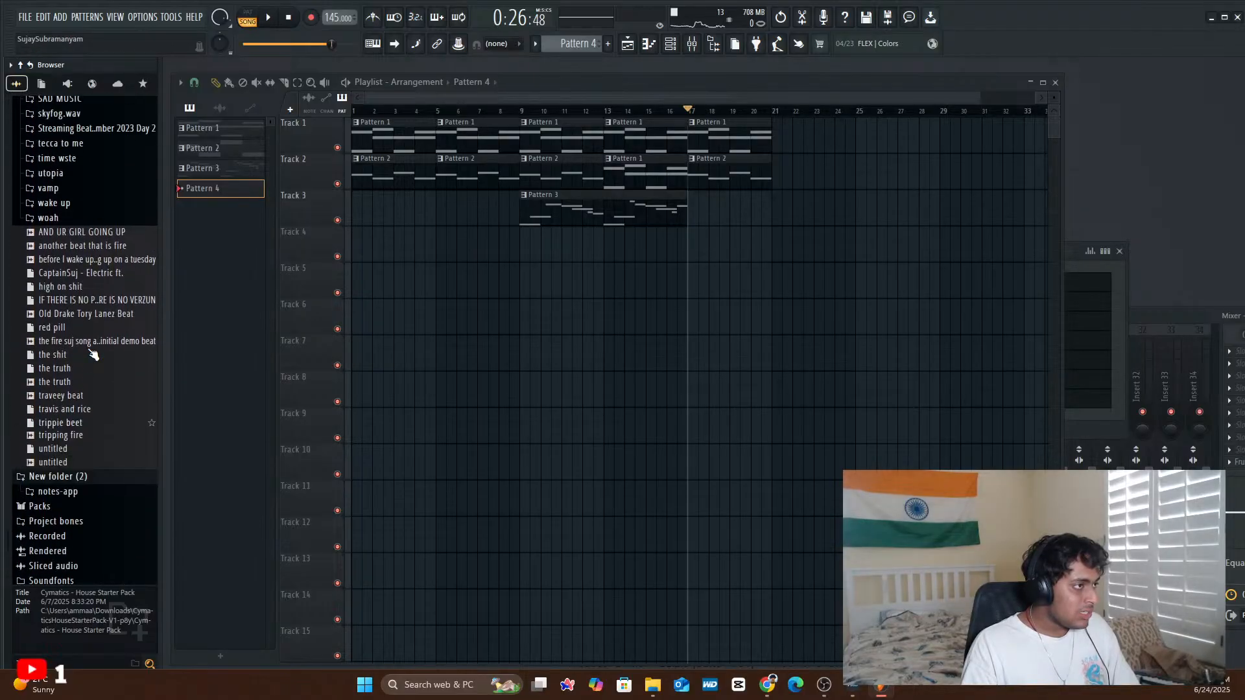
{"action": "scroll", "coordinate": [94, 362], "scroll_direction": "up", "scroll_amount": 8}
{"action": "scroll", "coordinate": [107, 398], "scroll_direction": "down", "scroll_amount": 20}
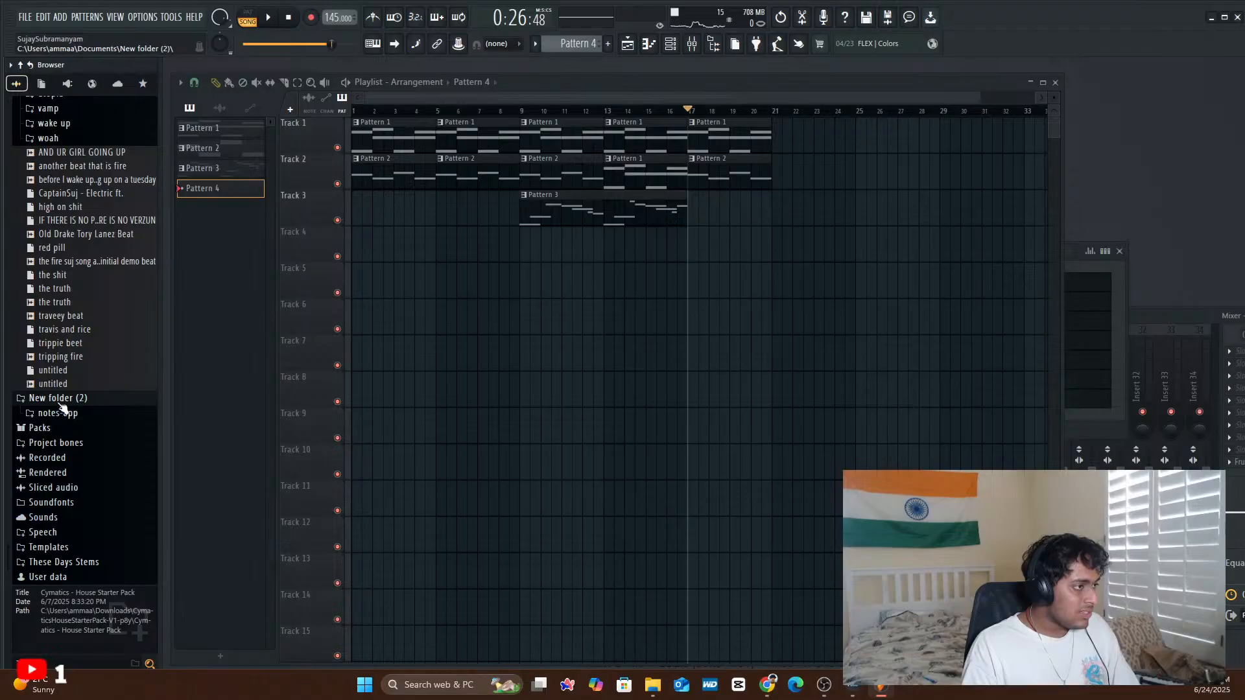
{"action": "scroll", "coordinate": [71, 399], "scroll_direction": "up", "scroll_amount": 12}
{"action": "scroll", "coordinate": [107, 304], "scroll_direction": "up", "scroll_amount": 15}
{"action": "scroll", "coordinate": [97, 356], "scroll_direction": "up", "scroll_amount": 10}
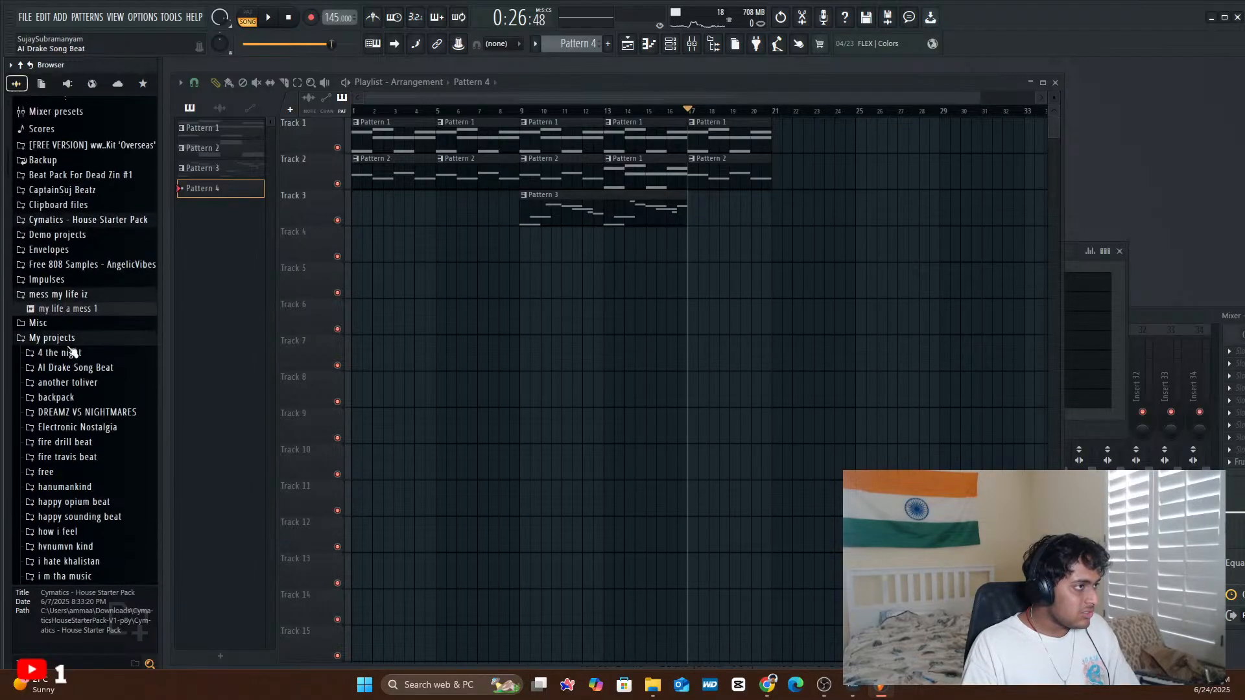
- Collapse the My projects folder and check the Beat Pack For Dead Zin #1 and CaptainSuj Beatz folders for usable sounds
{"action": "left_click", "coordinate": [65, 349]}
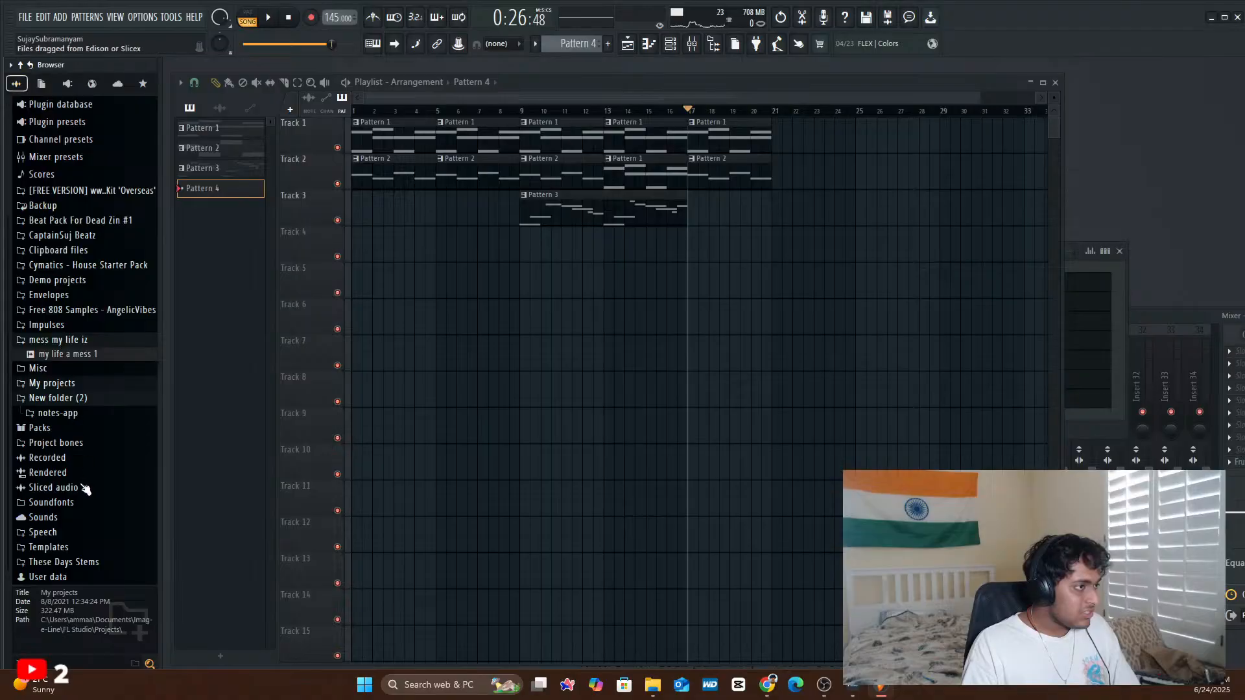
{"action": "scroll", "coordinate": [78, 467], "scroll_direction": "up", "scroll_amount": 3}
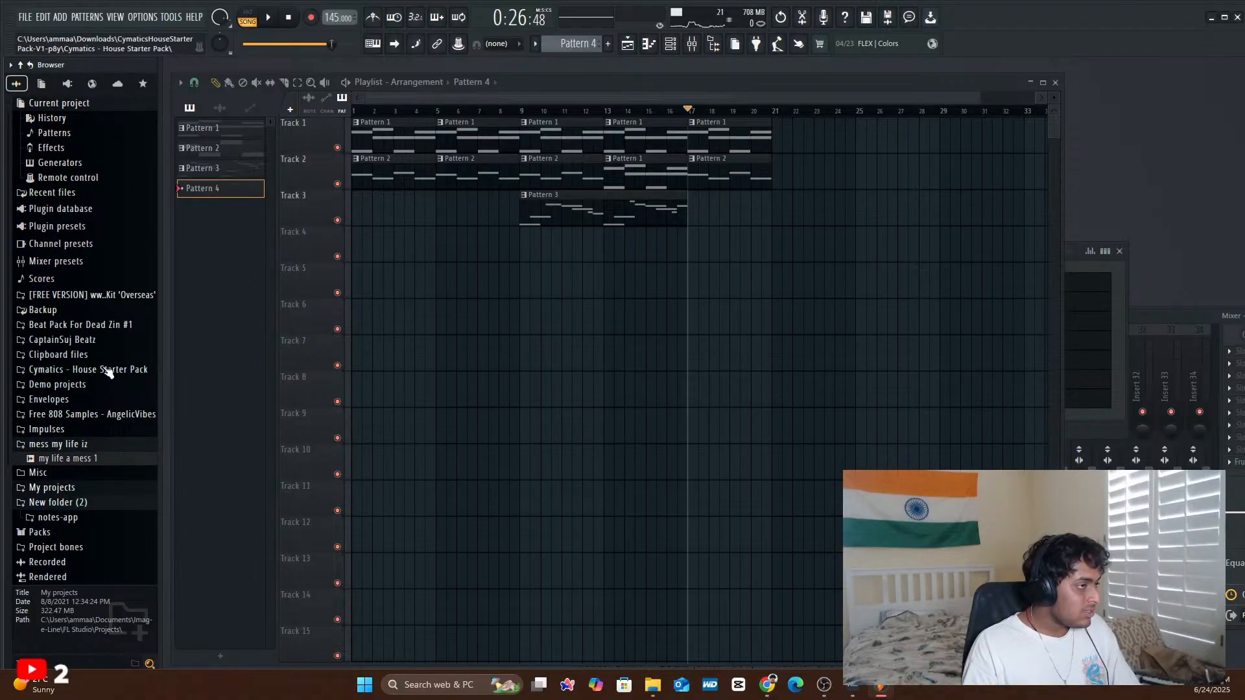
{"action": "left_click", "coordinate": [102, 326]}
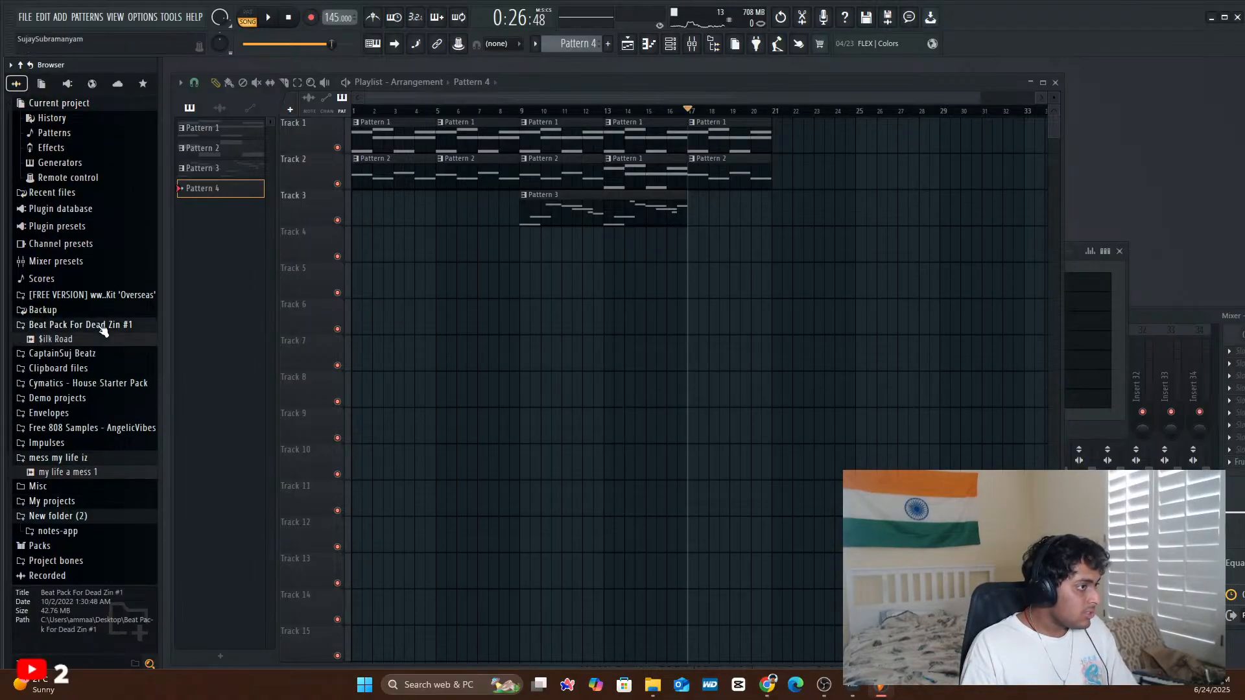
{"action": "left_click", "coordinate": [100, 326]}
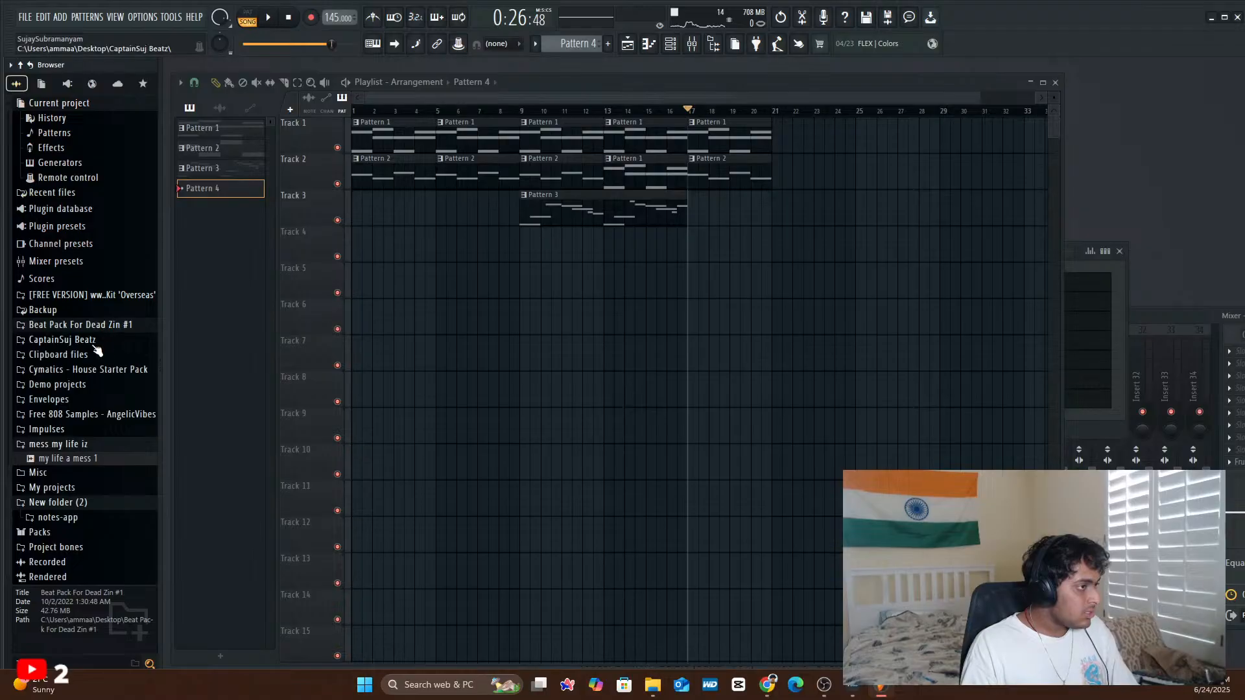
{"action": "left_click", "coordinate": [93, 343]}
{"action": "left_click", "coordinate": [90, 343]}
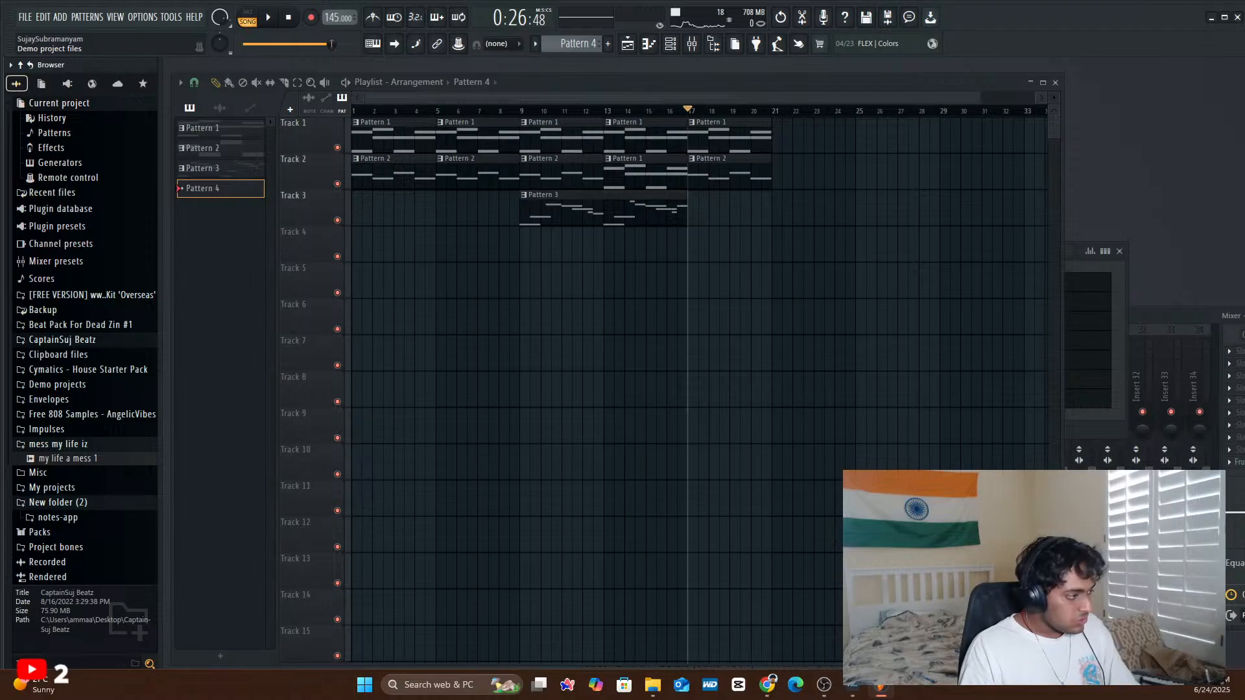
- Add the Cymatics9GodHipHopSamplePack-V1-m8u folder to the browser and open the Kicks folder in its Drums - One Shots
{"action": "key", "text": "super+d"}
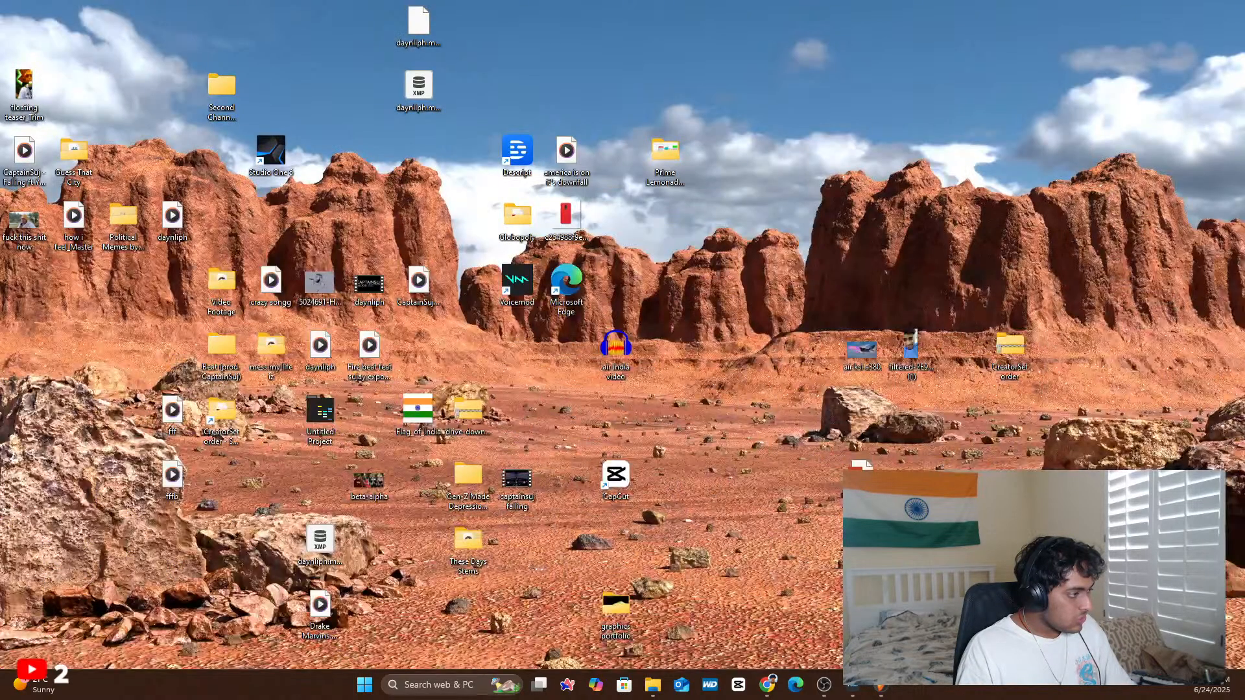
{"action": "key", "text": "super+d"}
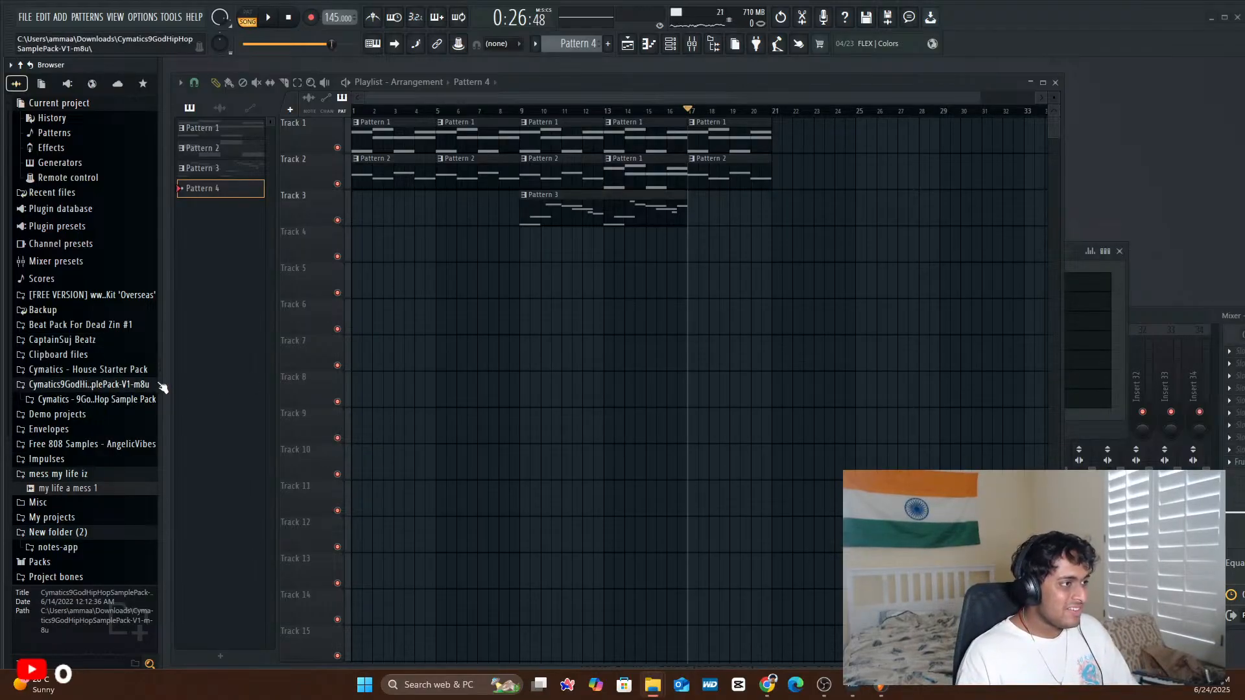
{"action": "left_click", "coordinate": [83, 400]}
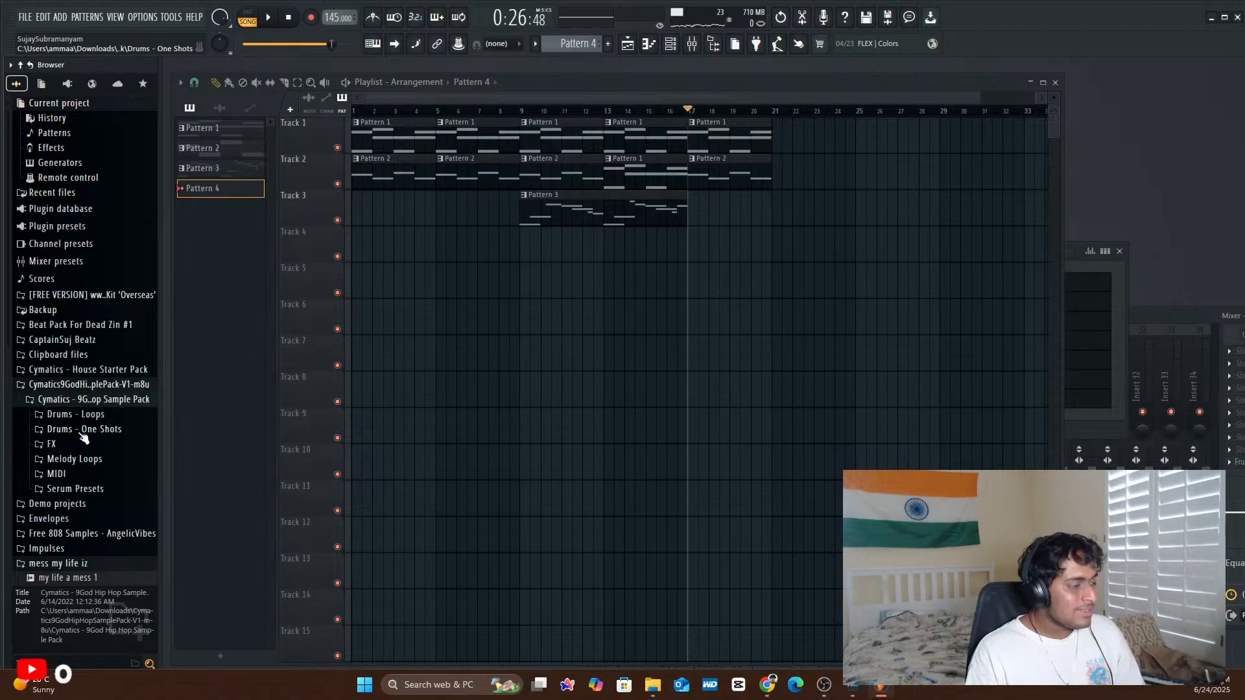
{"action": "left_click", "coordinate": [83, 430]}
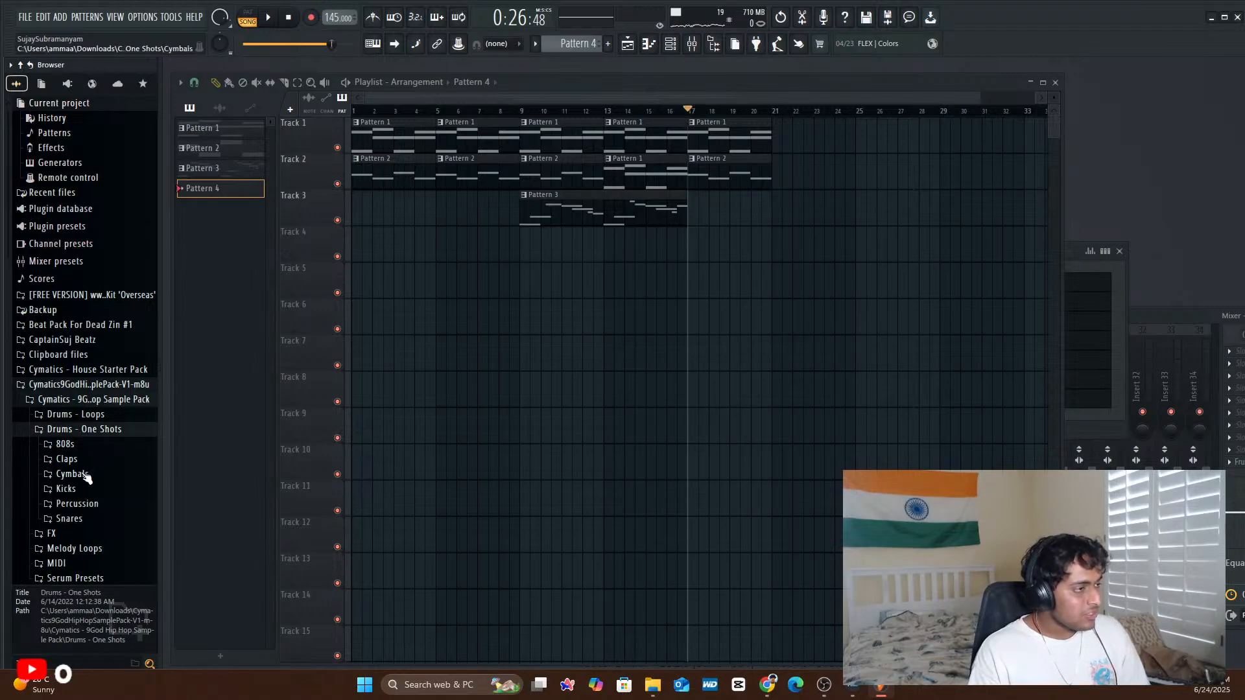
{"action": "left_click", "coordinate": [71, 492]}
{"action": "scroll", "coordinate": [84, 480], "scroll_direction": "down", "scroll_amount": 4}
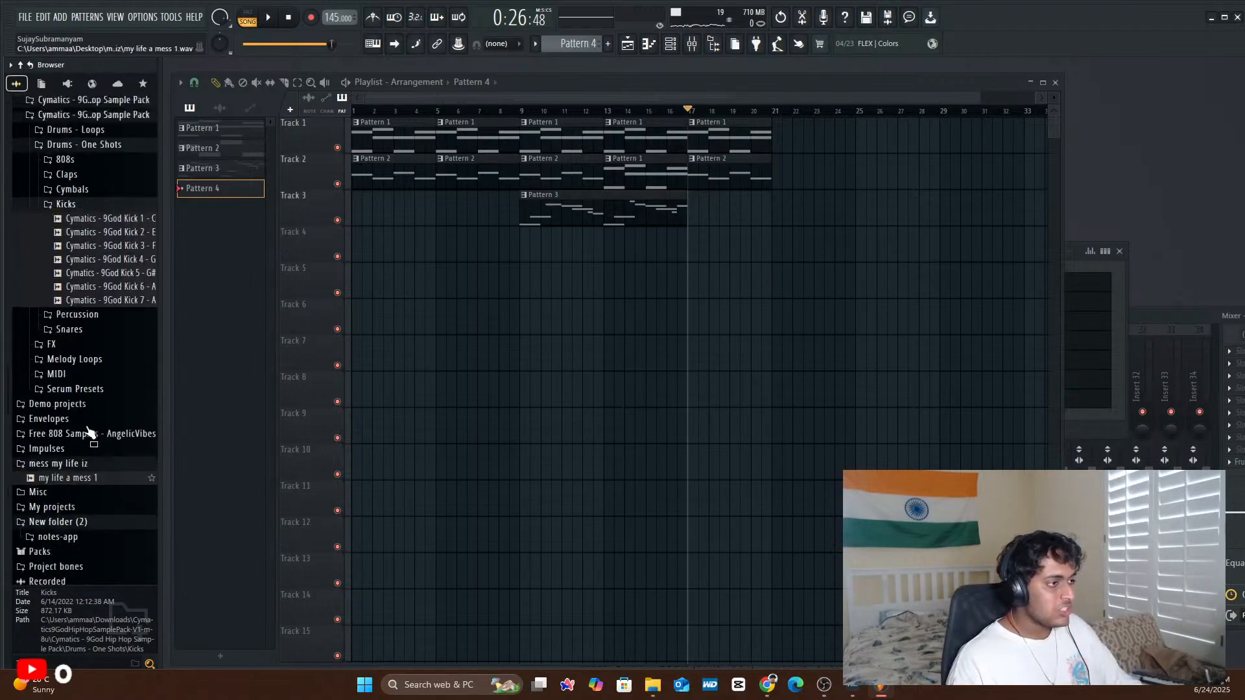
- Audition 9God Kick 4 and Kick 2, and place Kick 2 on Track 4 at bar 17
{"action": "left_click", "coordinate": [126, 376]}
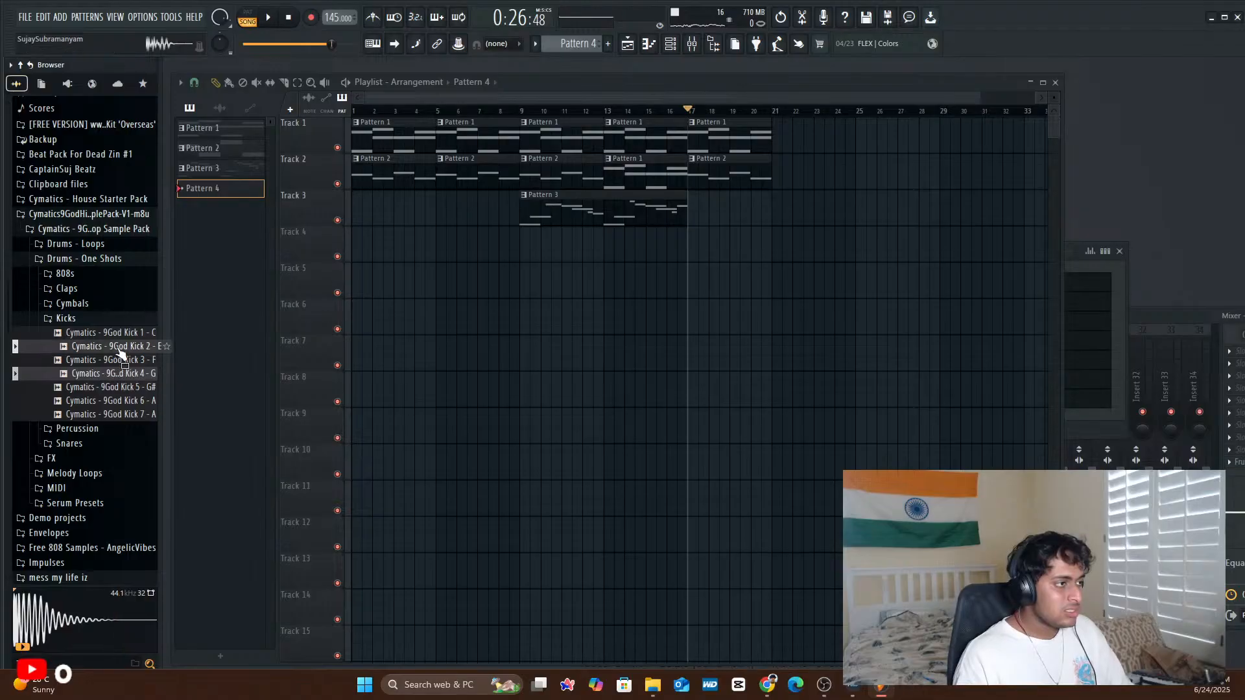
{"action": "left_click", "coordinate": [120, 347]}
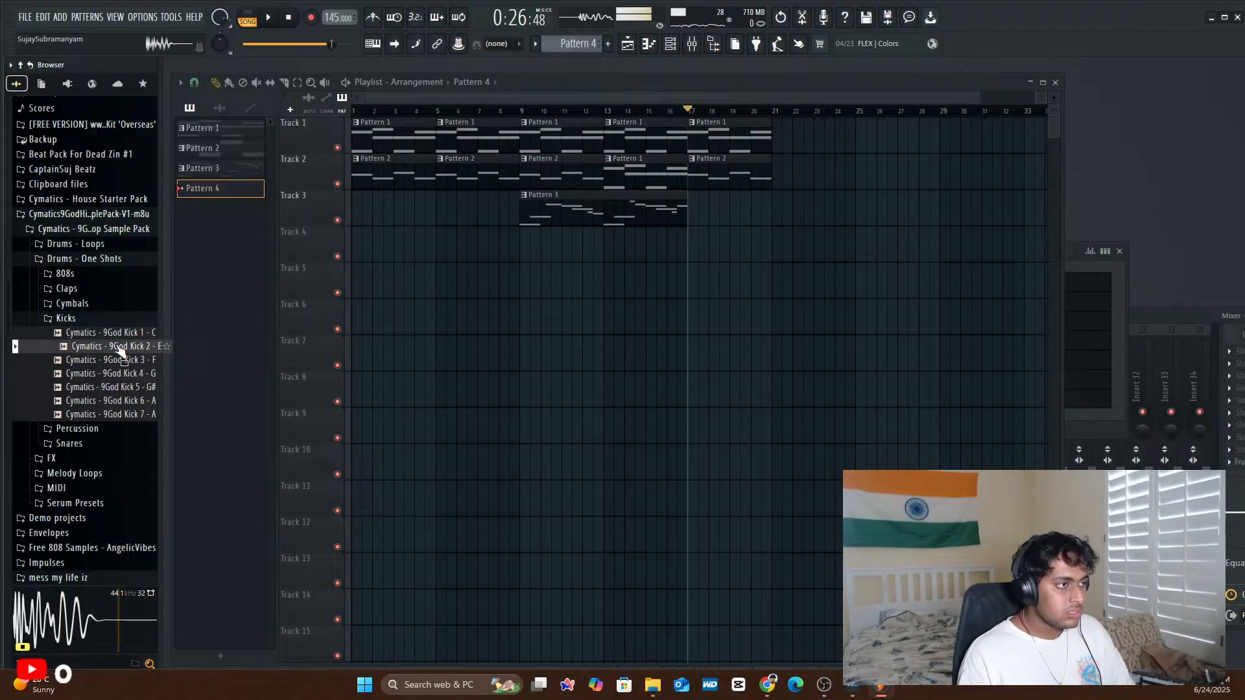
{"action": "left_click", "coordinate": [123, 348]}
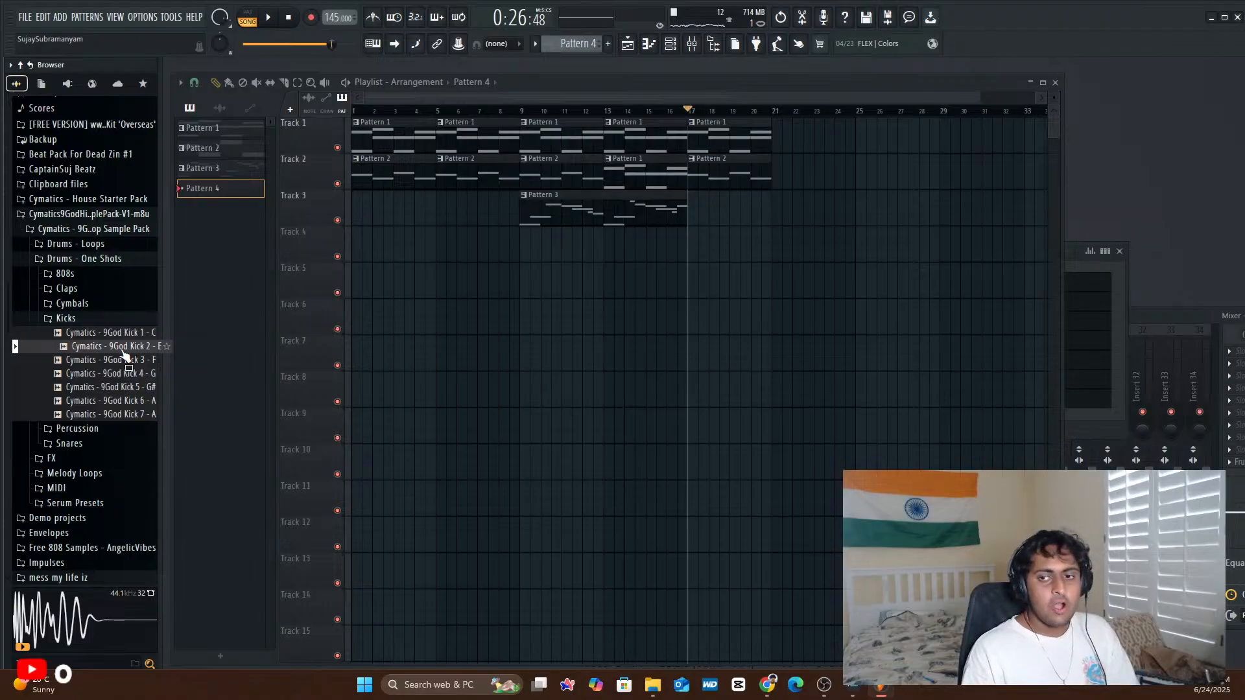
{"action": "left_click_drag", "start_coordinate": [127, 355], "coordinate": [690, 253]}
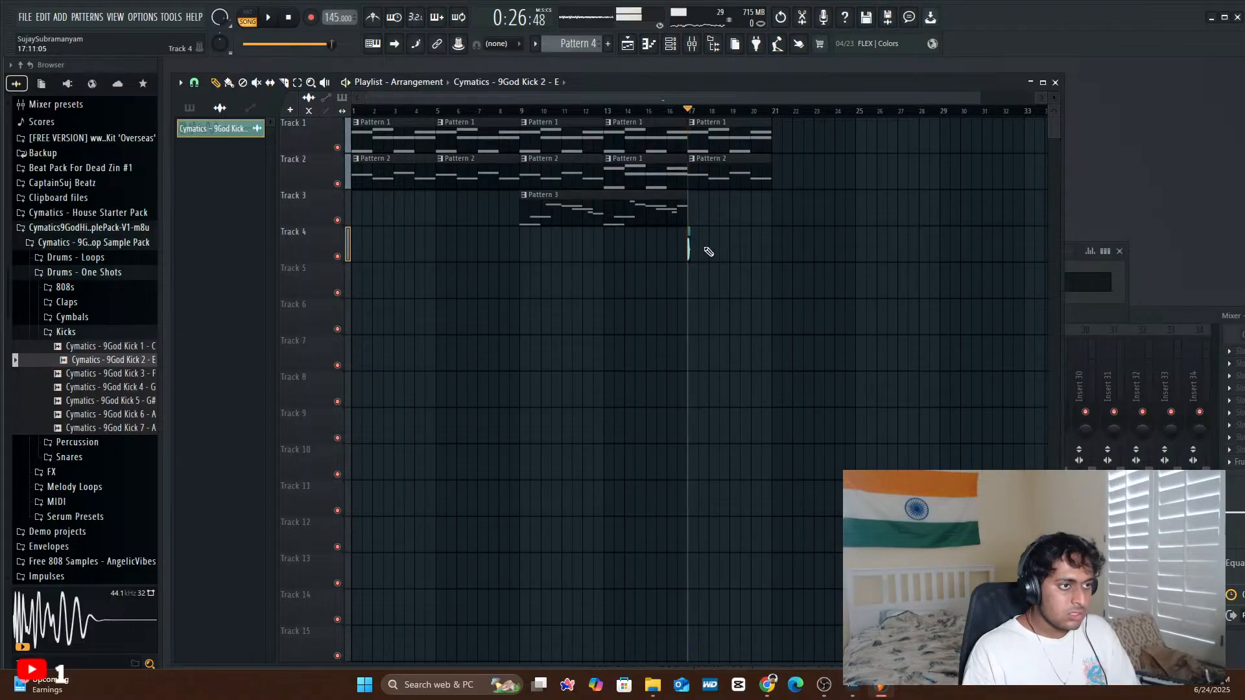
- Add a second Kick 2 hit on Track 4 about one beat after the first and audition it from bar 17
{"action": "left_click_drag", "start_coordinate": [979, 98], "coordinate": [840, 98]}
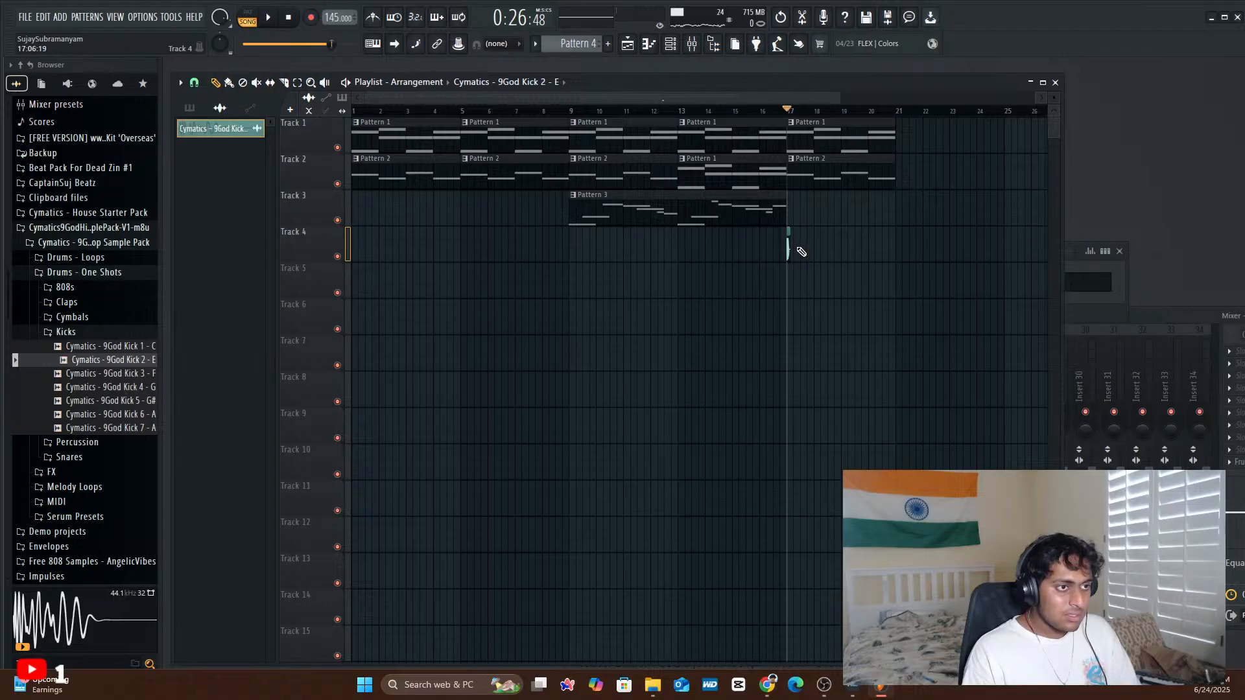
{"action": "key", "text": "space"}
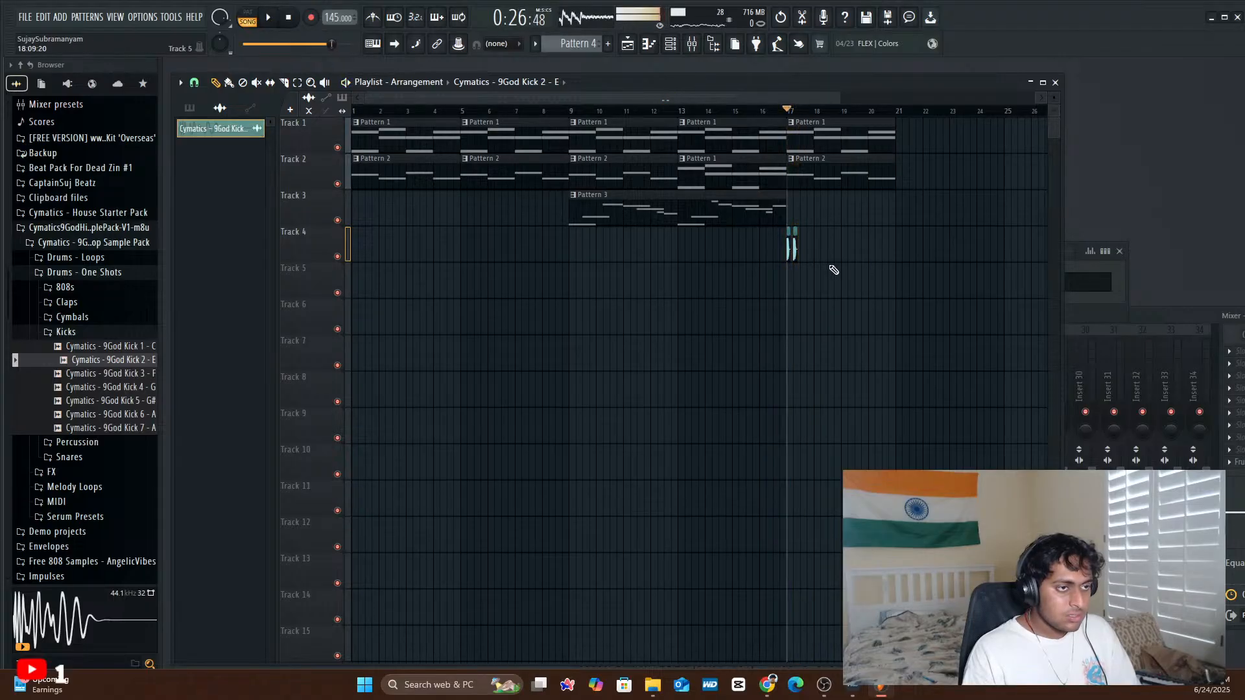
{"action": "key", "text": "space"}
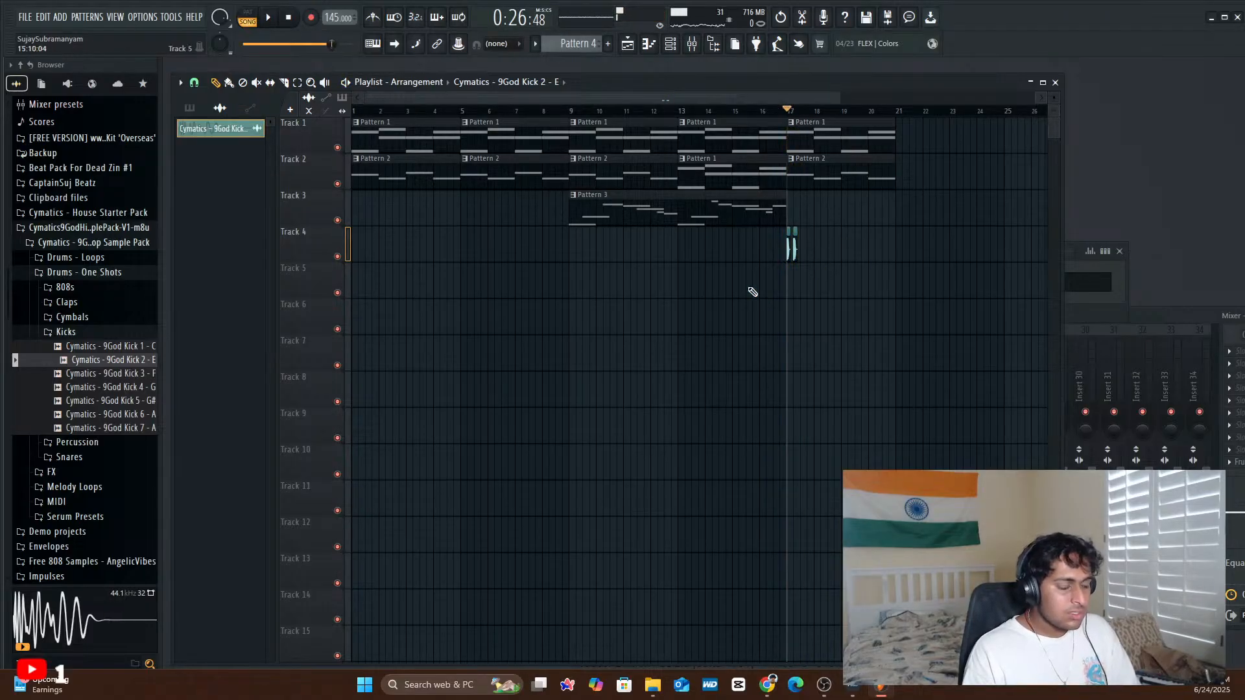
{"action": "key", "text": "space"}
{"action": "key", "text": "space"}
{"action": "key", "text": "space"}
{"action": "key", "text": "space"}
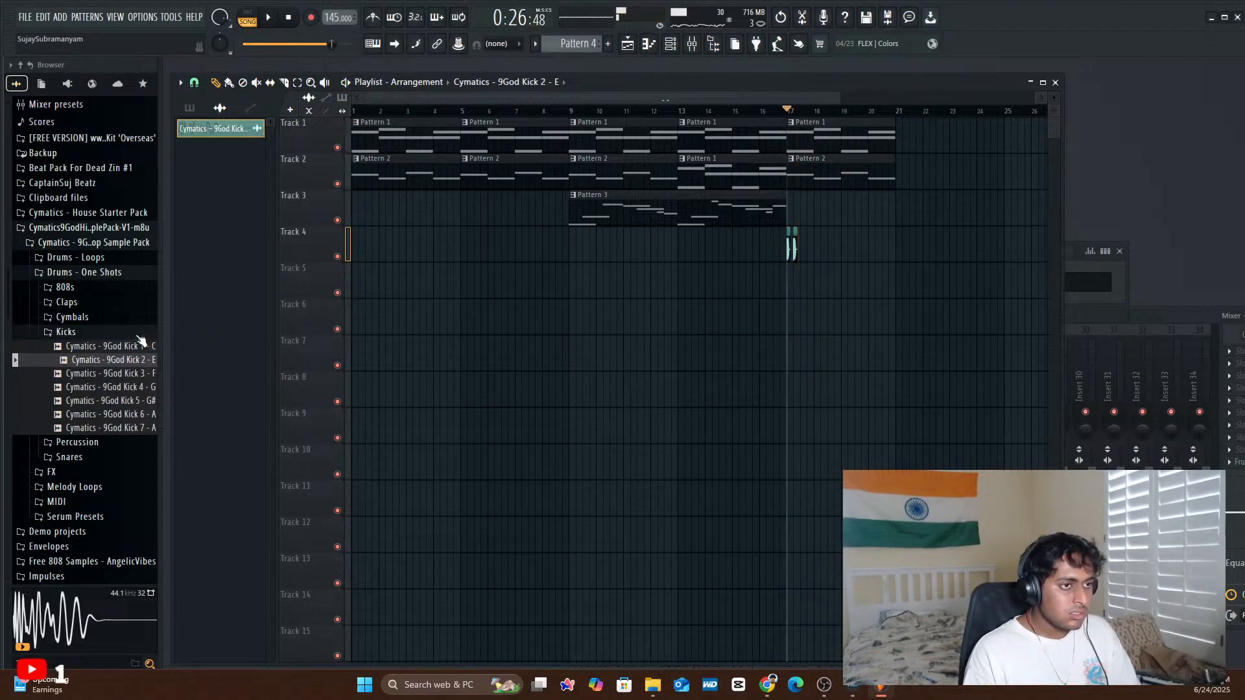
- Collapse the Kicks folder and audition one-shots from the Snares and Claps folders, including Clap 5, Clap 2 and Clap 3
{"action": "left_click", "coordinate": [92, 331]}
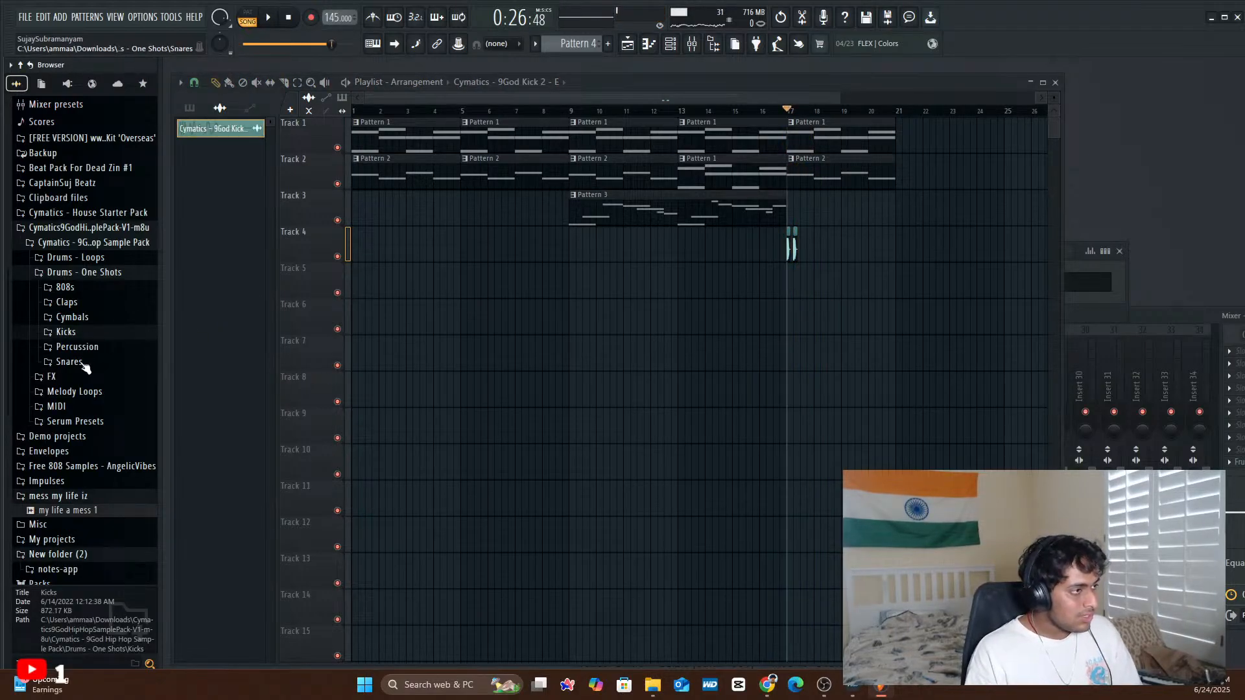
{"action": "left_click", "coordinate": [83, 363]}
{"action": "left_click", "coordinate": [90, 390]}
{"action": "left_click", "coordinate": [92, 404]}
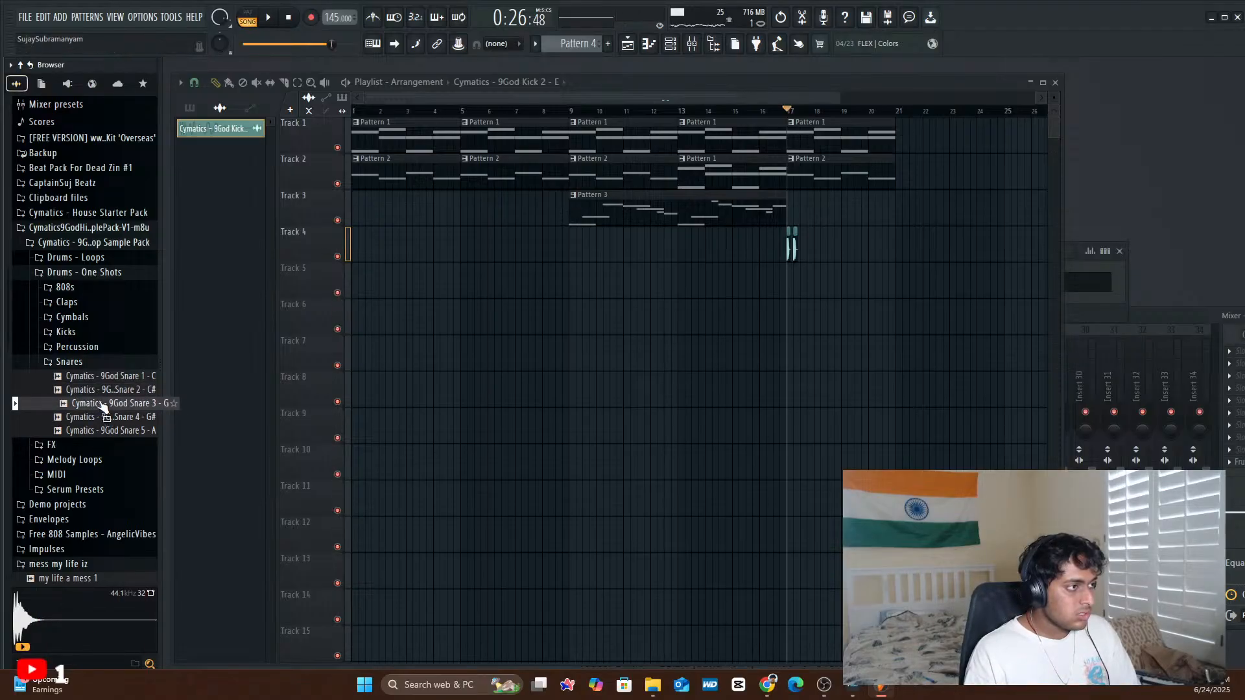
{"action": "left_click", "coordinate": [68, 302]}
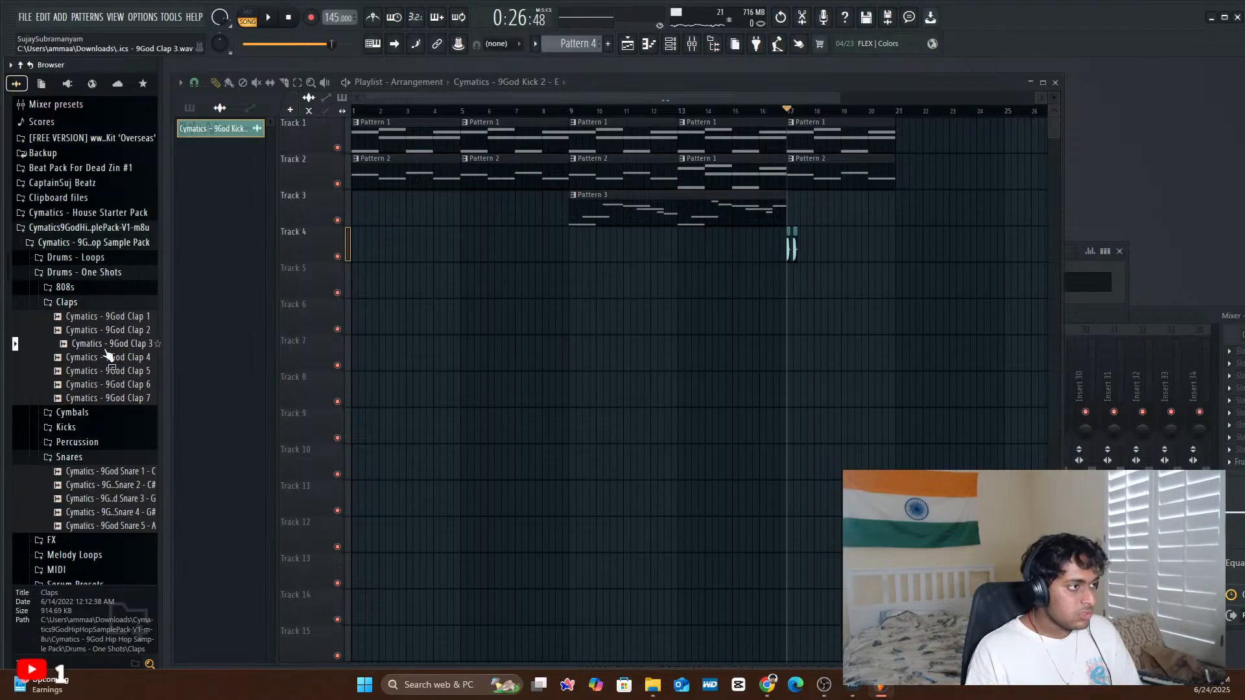
{"action": "left_click", "coordinate": [108, 371]}
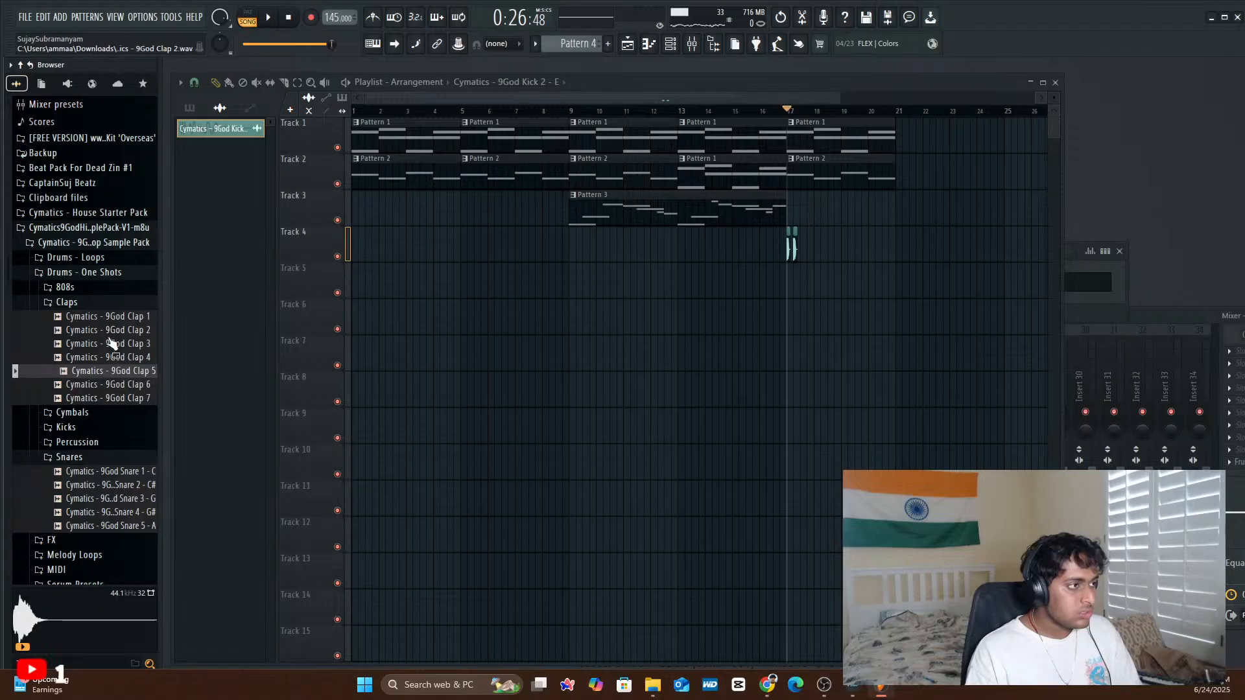
{"action": "left_click", "coordinate": [109, 332]}
{"action": "left_click", "coordinate": [109, 345]}
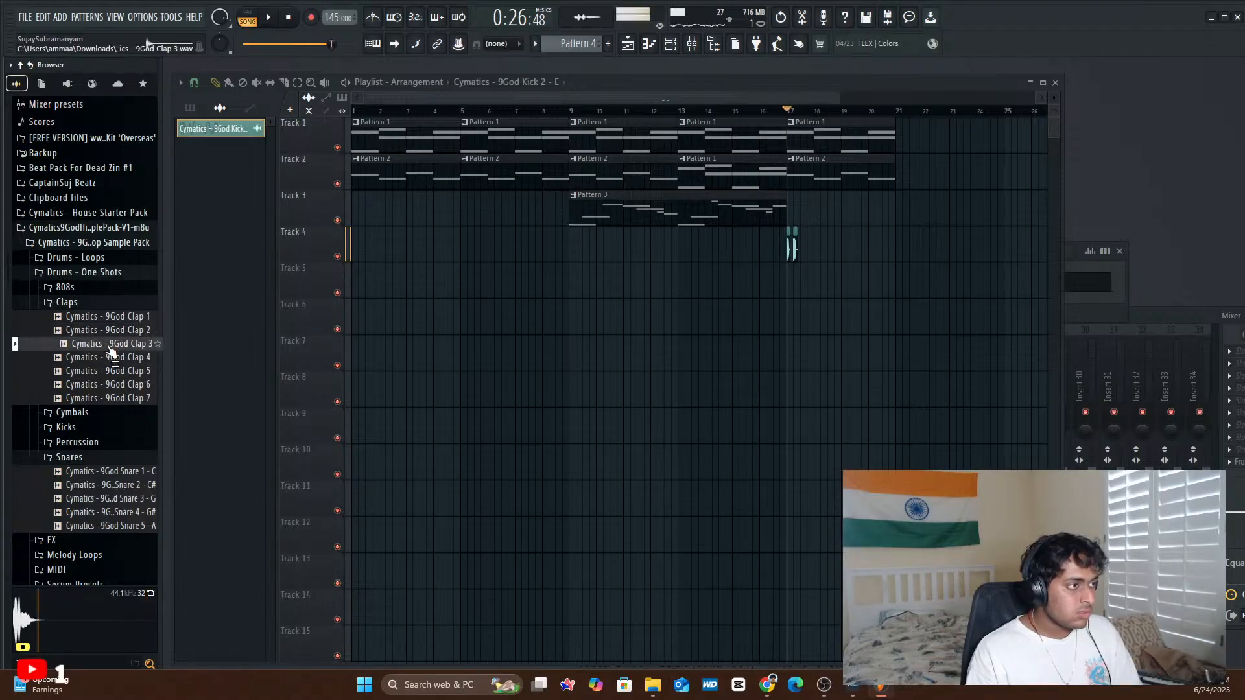
- Try 9God Clap 3 on Track 5 late in bar 17, shift it about one beat earlier, and audition it with the kicks
{"action": "left_click_drag", "start_coordinate": [111, 352], "coordinate": [808, 281]}
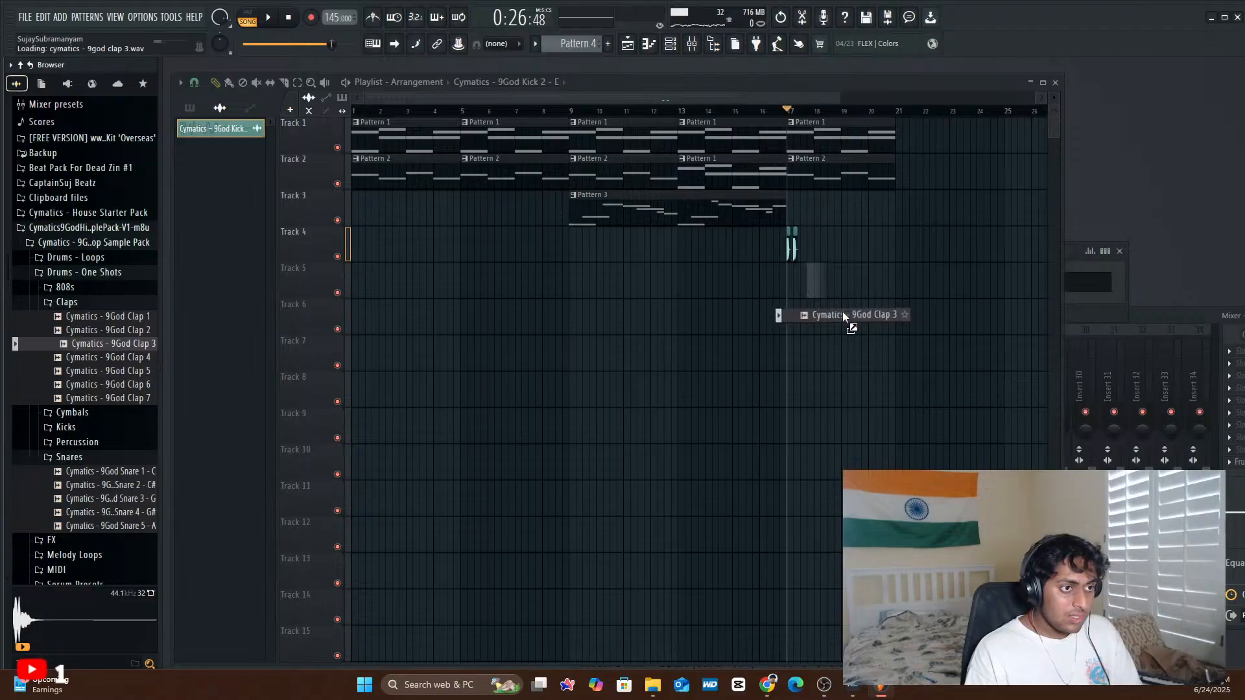
{"action": "key", "text": "space"}
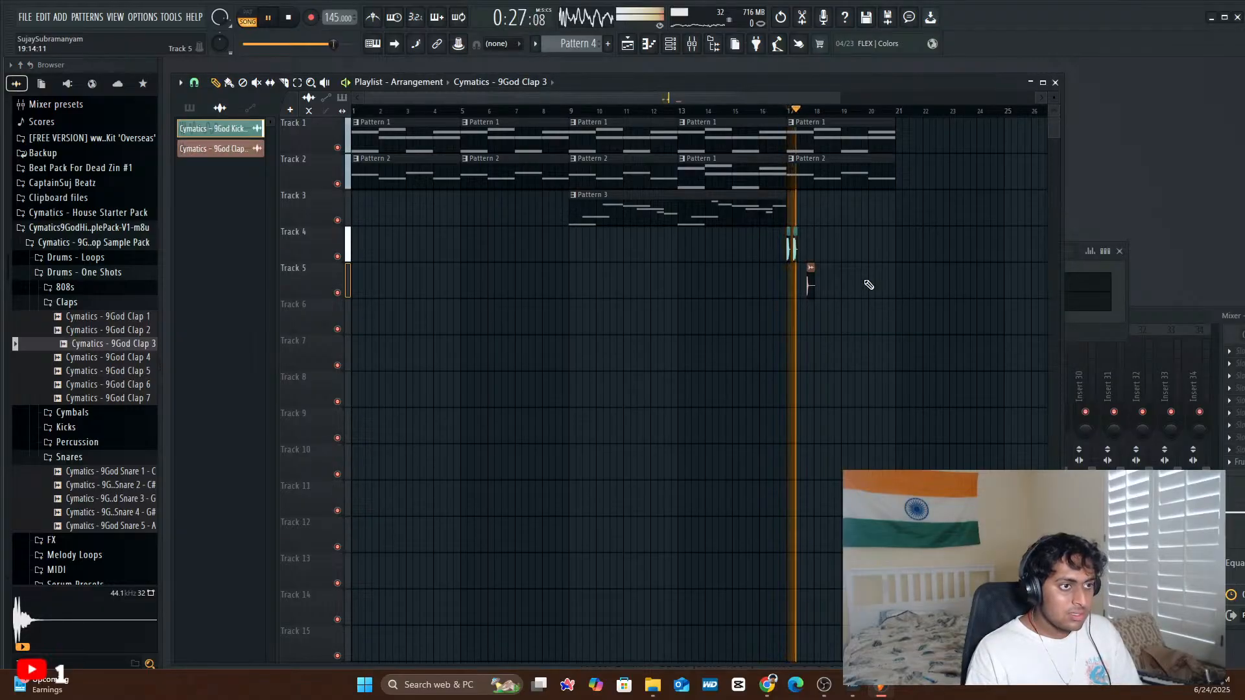
{"action": "key", "text": "space"}
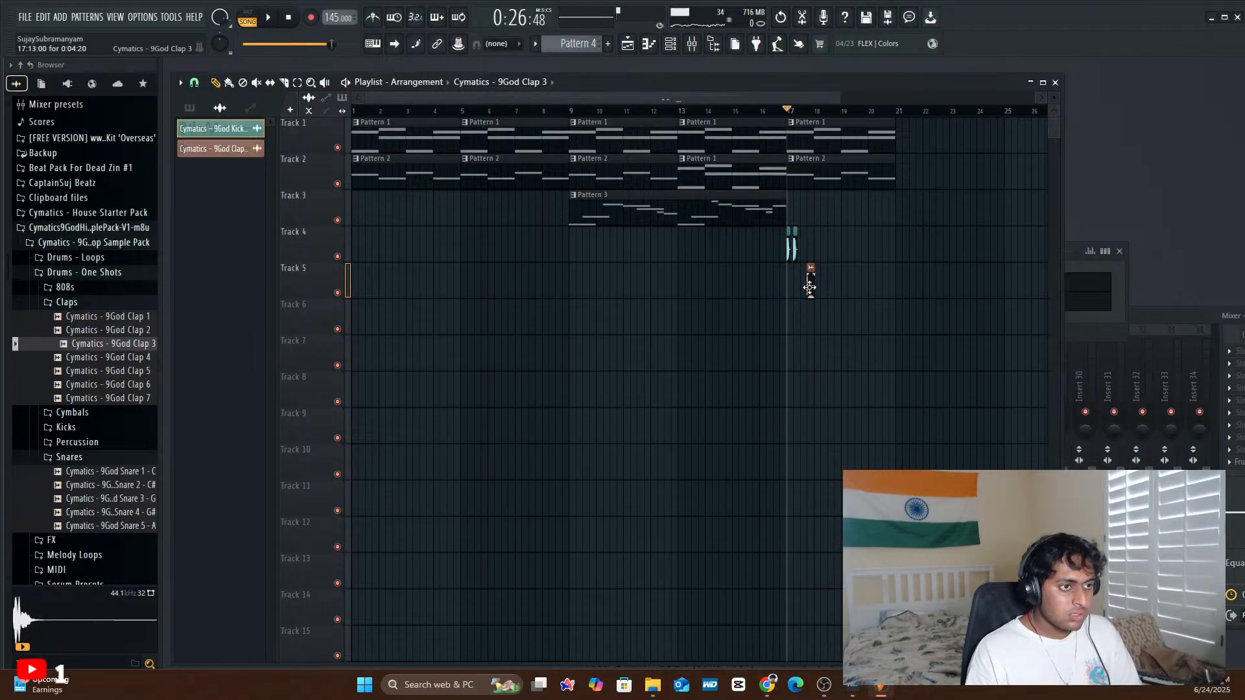
{"action": "left_click", "coordinate": [807, 291]}
{"action": "key", "text": "space"}
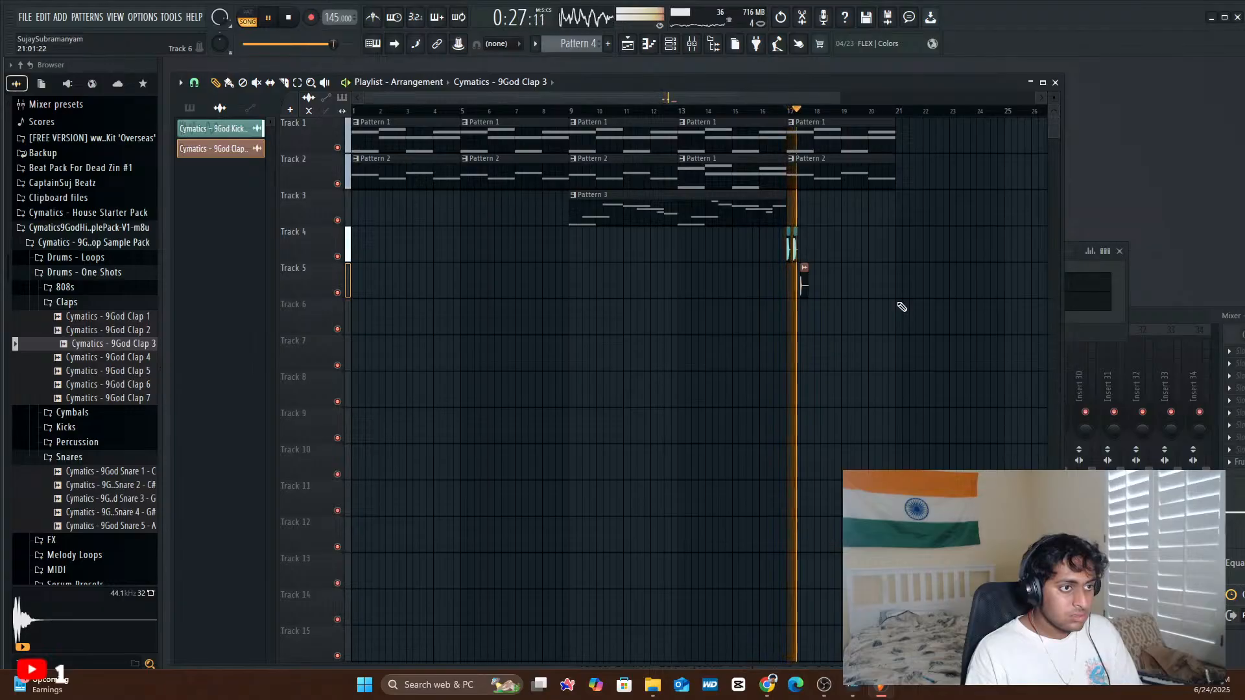
{"action": "key", "text": "space"}
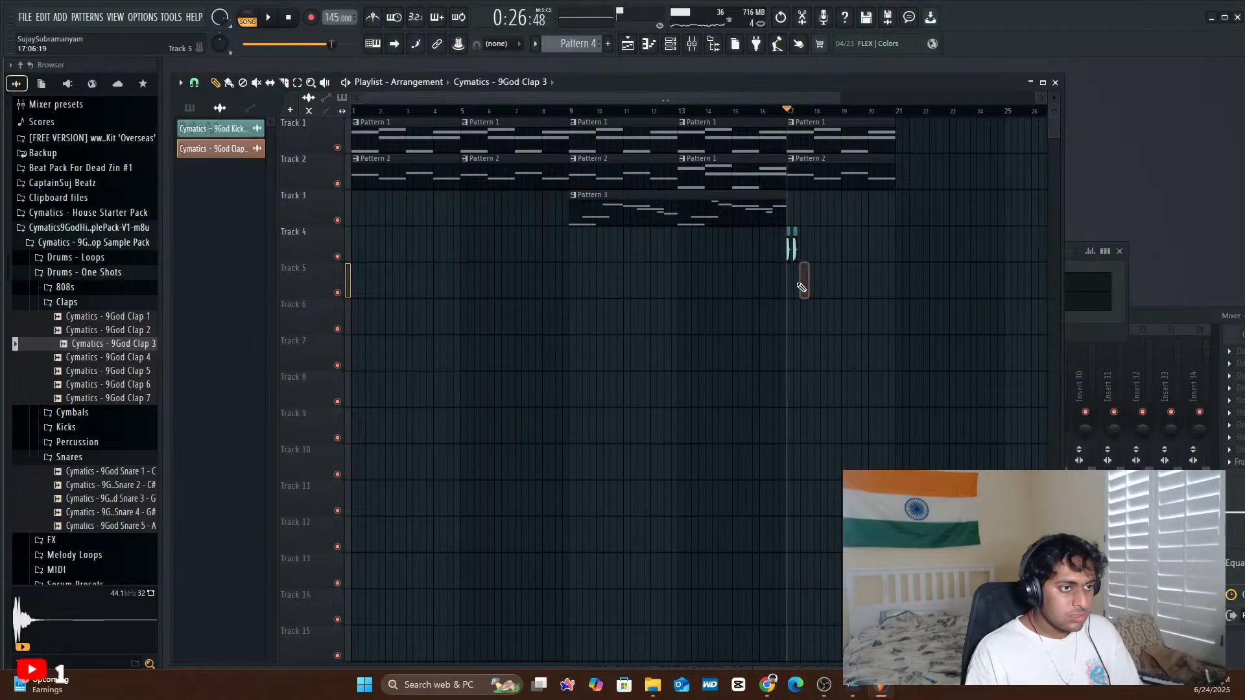
- Audition 9God Clap 6, Clap 7, Crash 1, Snare 5 and Snare 3 as alternatives to the clap
{"action": "left_click", "coordinate": [93, 384]}
{"action": "left_click", "coordinate": [97, 398]}
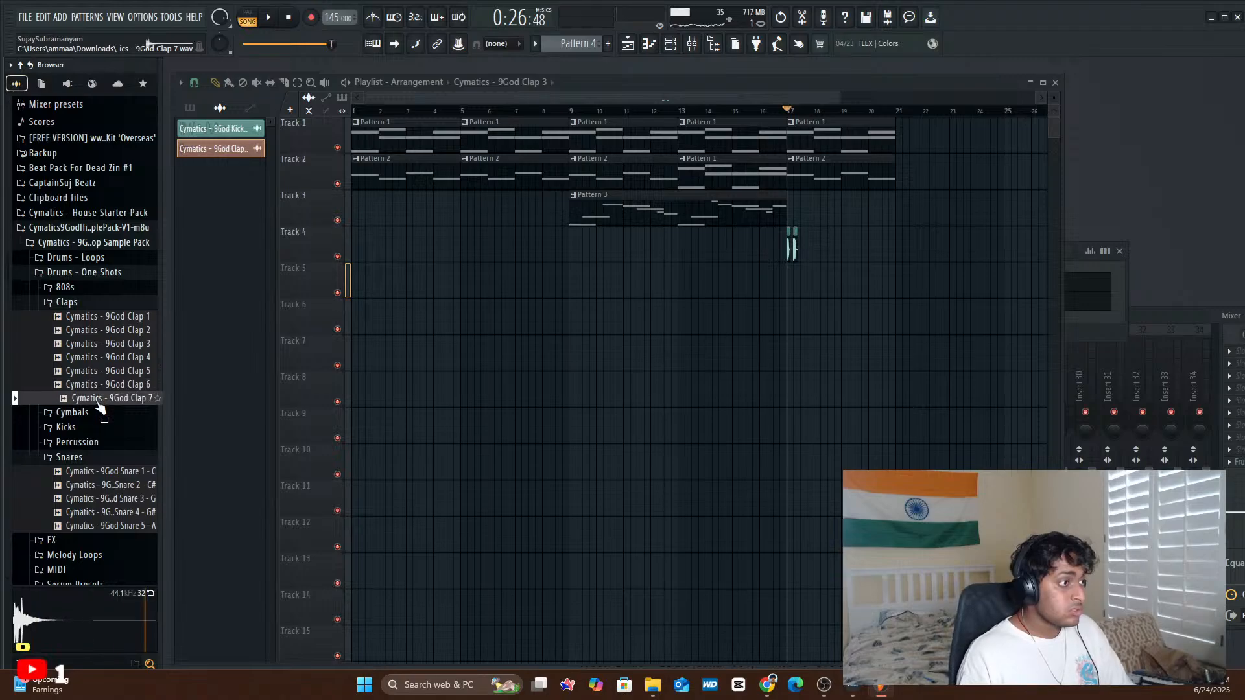
{"action": "left_click", "coordinate": [75, 413]}
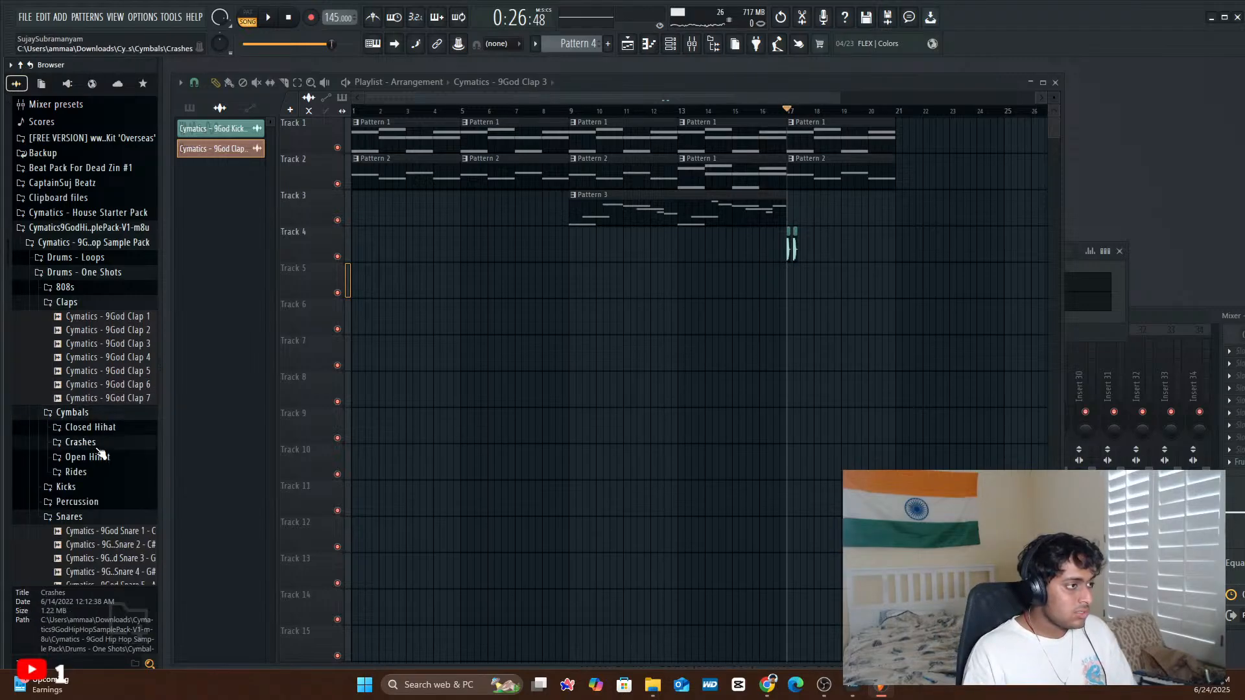
{"action": "left_click", "coordinate": [83, 442]}
{"action": "left_click", "coordinate": [103, 458]}
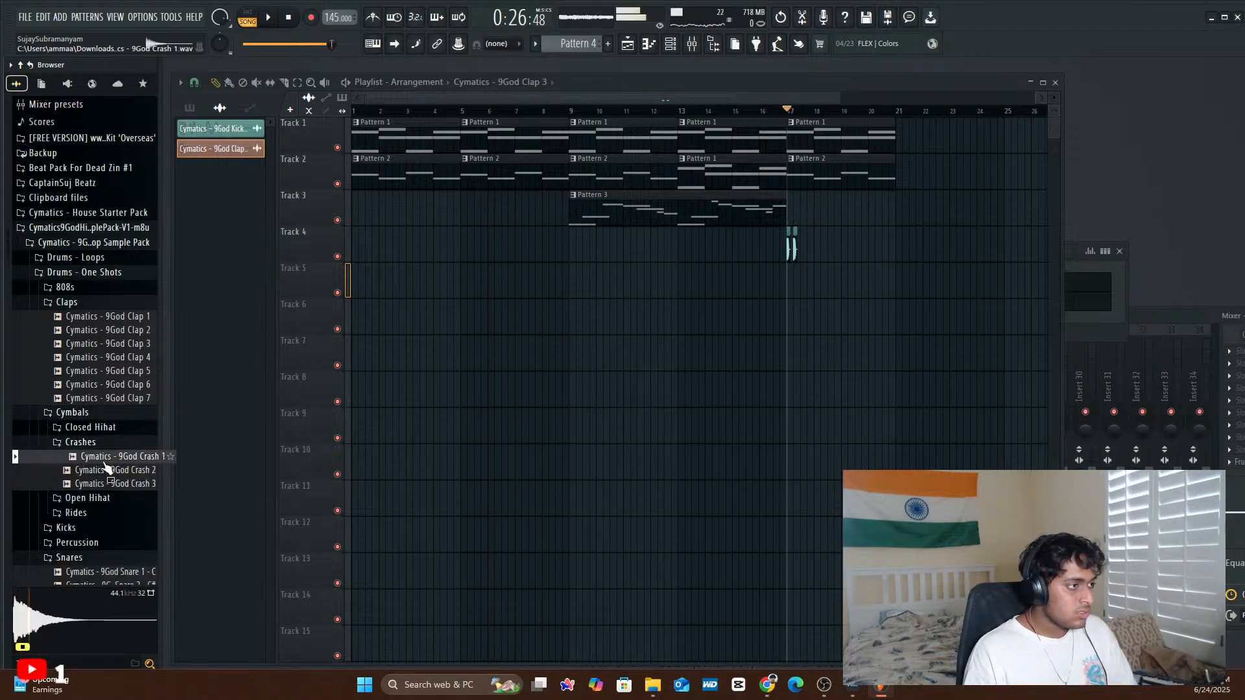
{"action": "left_click", "coordinate": [94, 415]}
{"action": "scroll", "coordinate": [104, 311], "scroll_direction": "down", "scroll_amount": 5}
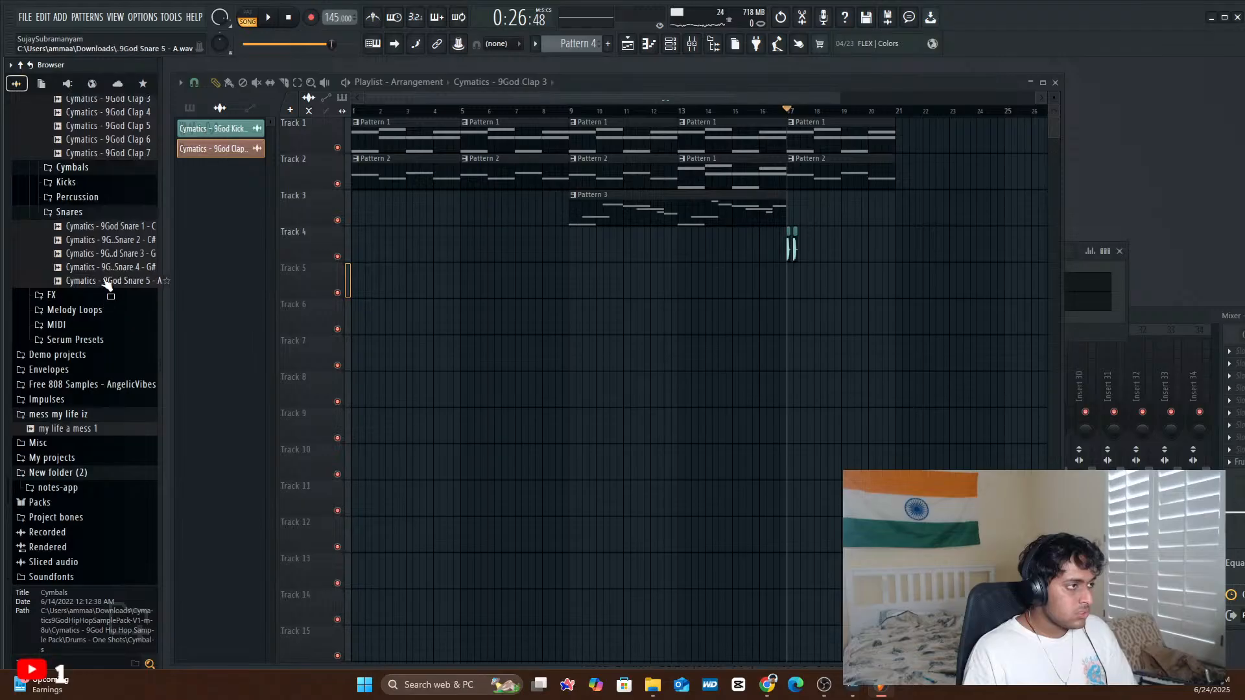
{"action": "left_click", "coordinate": [107, 283]}
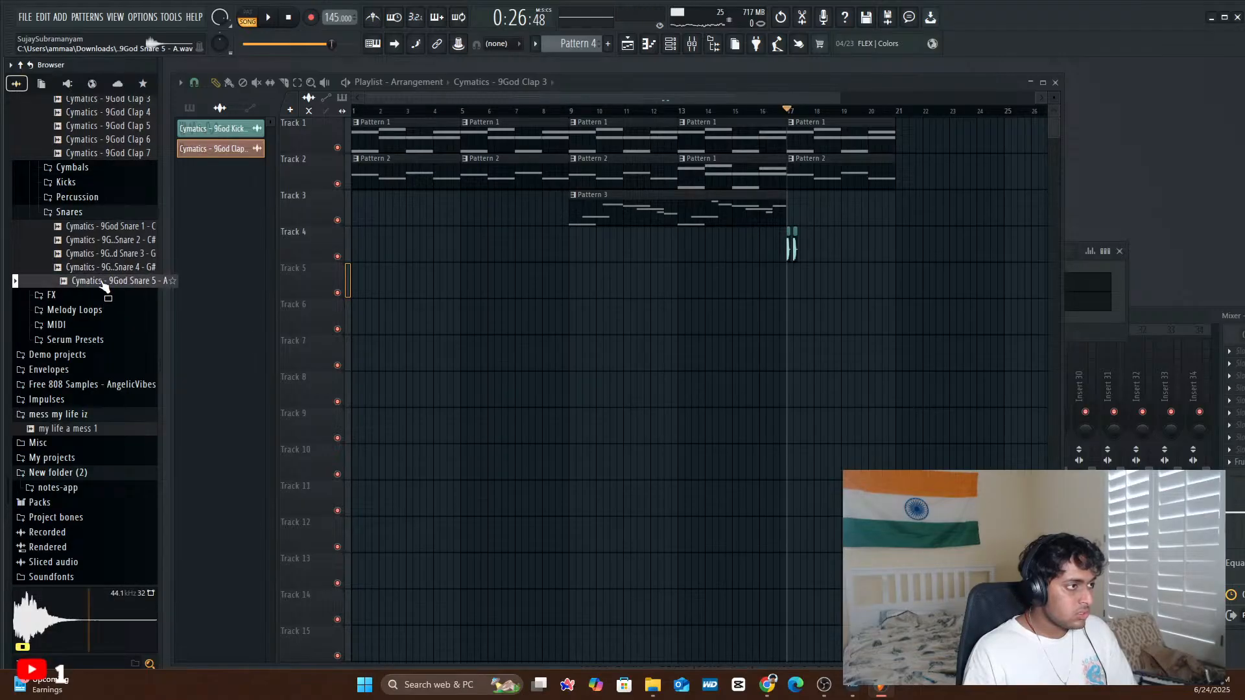
{"action": "left_click", "coordinate": [110, 257]}
- Place 9God Snare 3 on Track 5 in bar 17, shift it about one beat earlier, and audition it with the kicks
{"action": "left_click_drag", "start_coordinate": [114, 259], "coordinate": [805, 280]}
{"action": "key", "text": "space"}
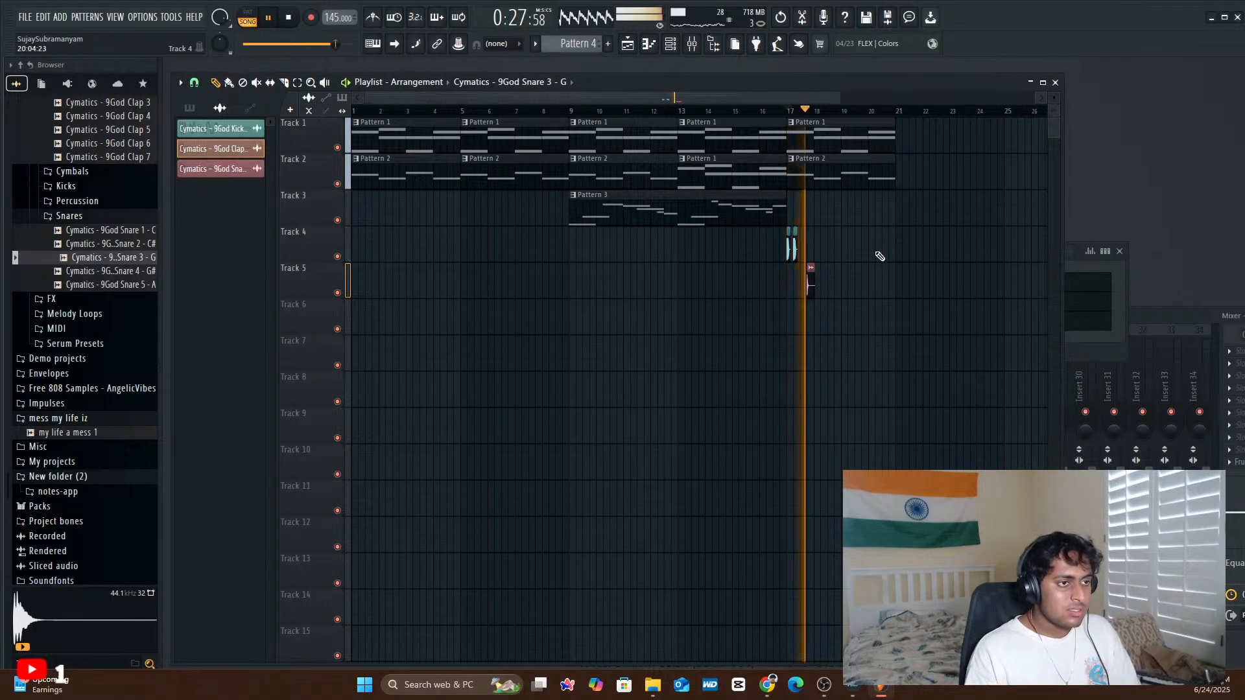
{"action": "key", "text": "space"}
{"action": "key", "text": "space"}
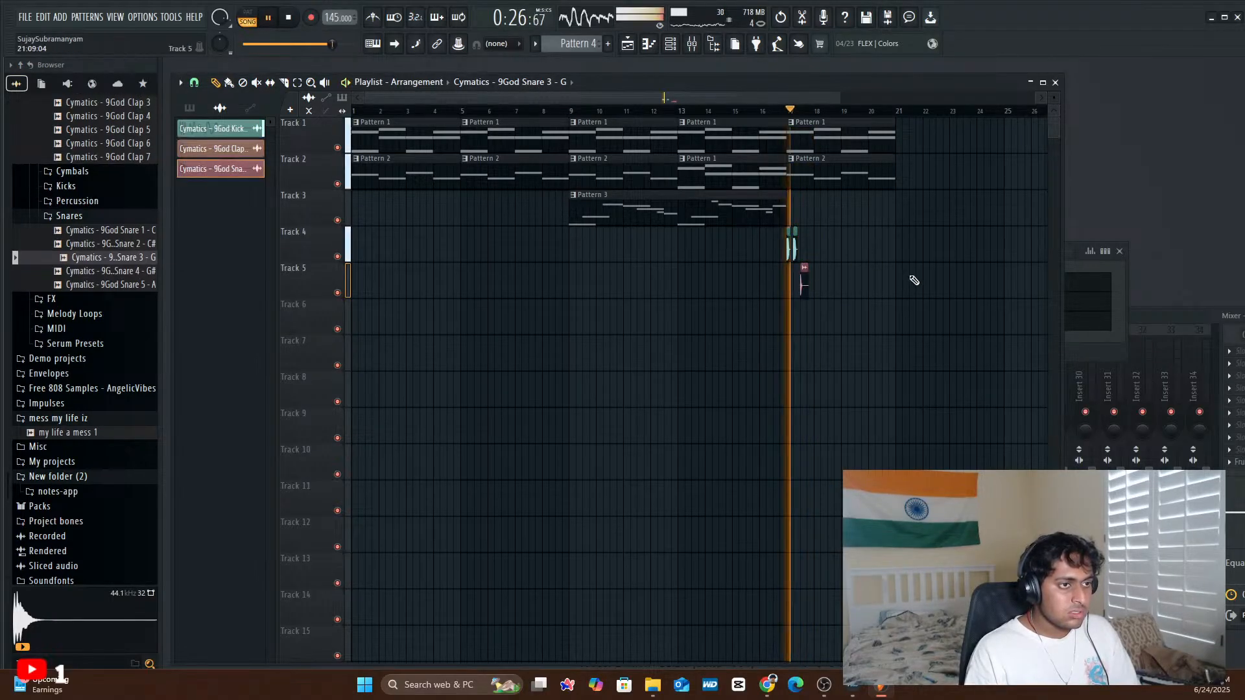
- Try 9God Snare 3 slightly earlier on Track 5 in bar 17 and audition it against the kicks
{"action": "key", "text": "space"}
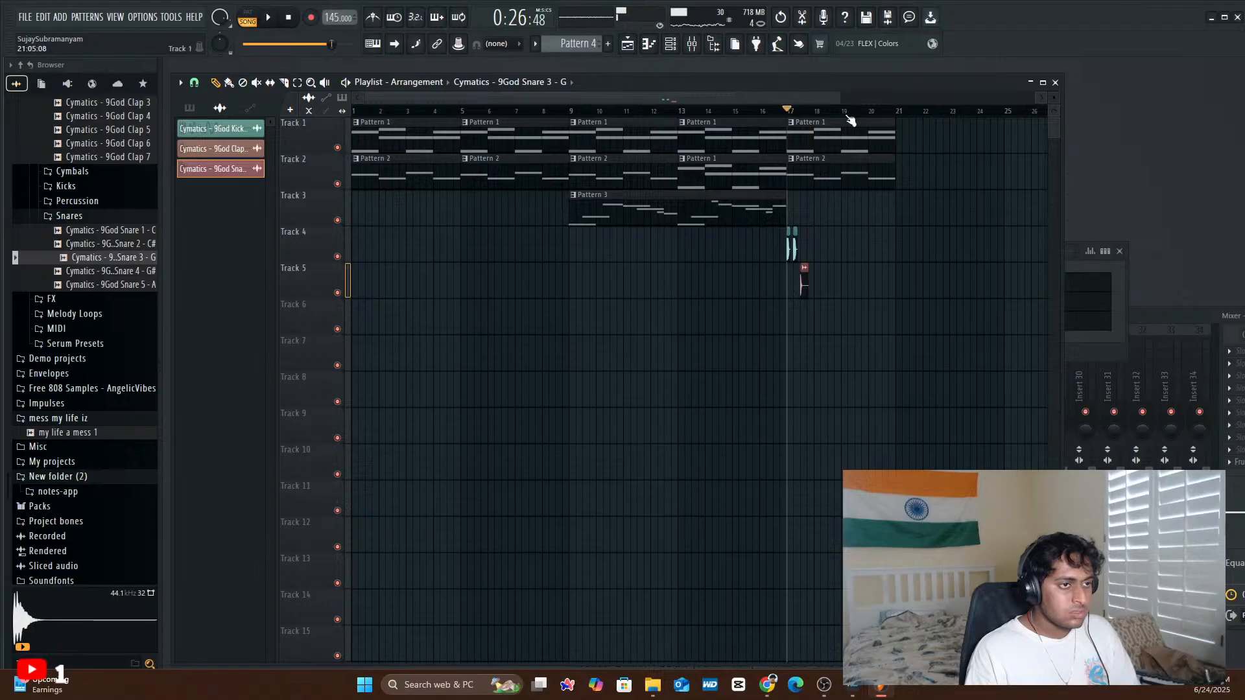
{"action": "left_click_drag", "start_coordinate": [841, 97], "coordinate": [770, 117]}
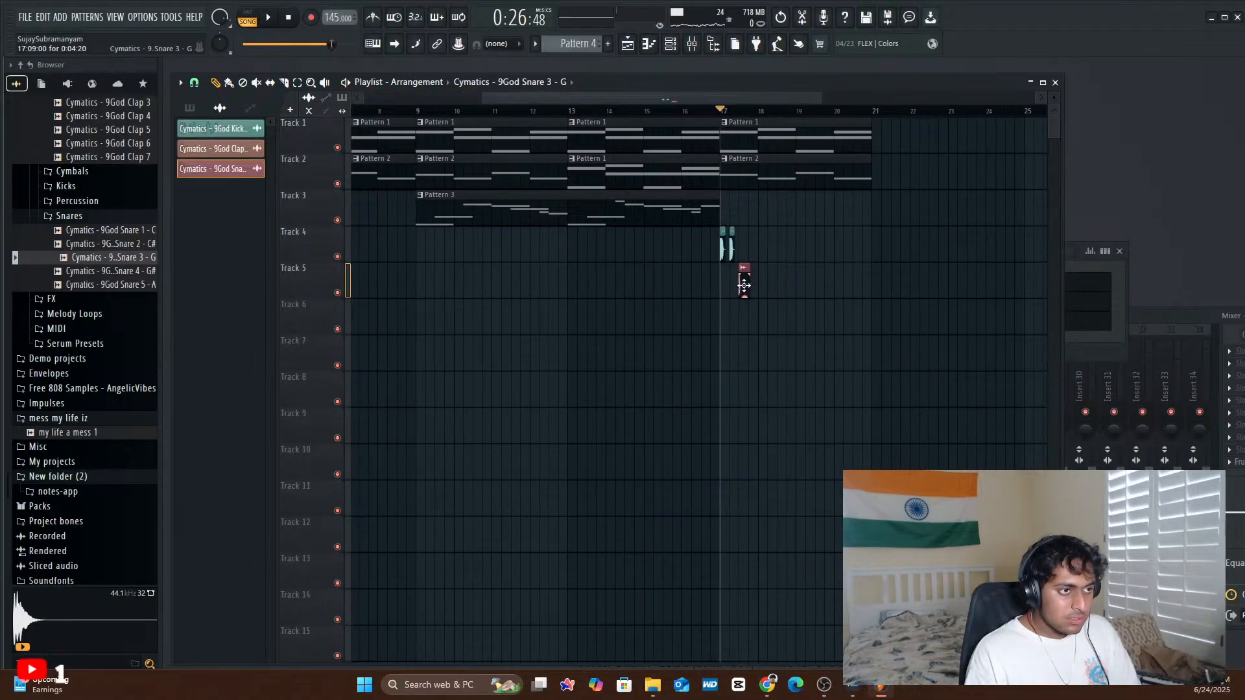
{"action": "key", "text": "space"}
{"action": "key", "text": "space"}
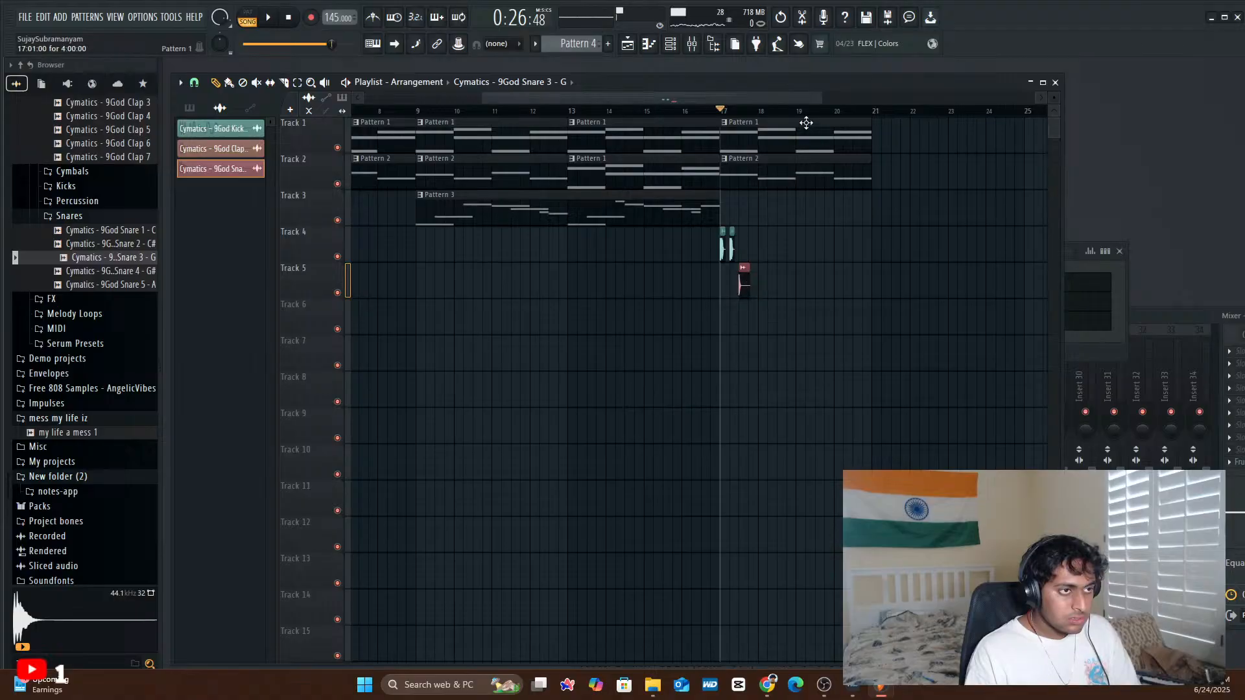
{"action": "left_click_drag", "start_coordinate": [827, 96], "coordinate": [711, 97]}
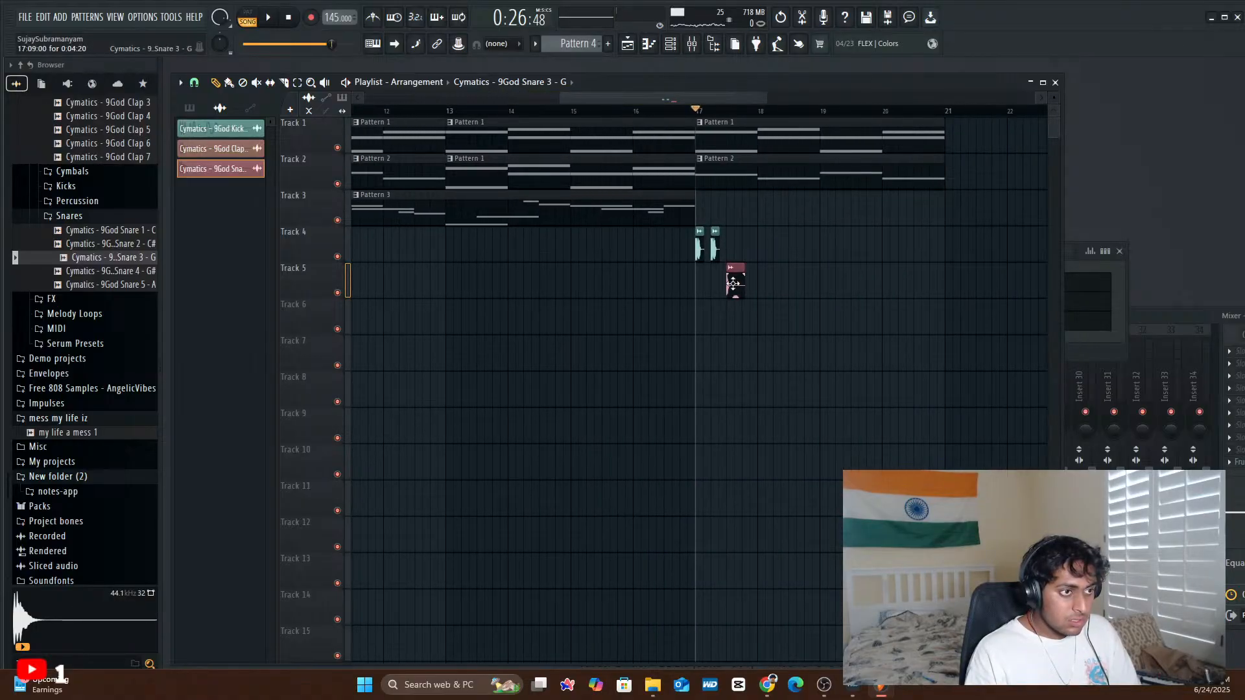
{"action": "key", "text": "space"}
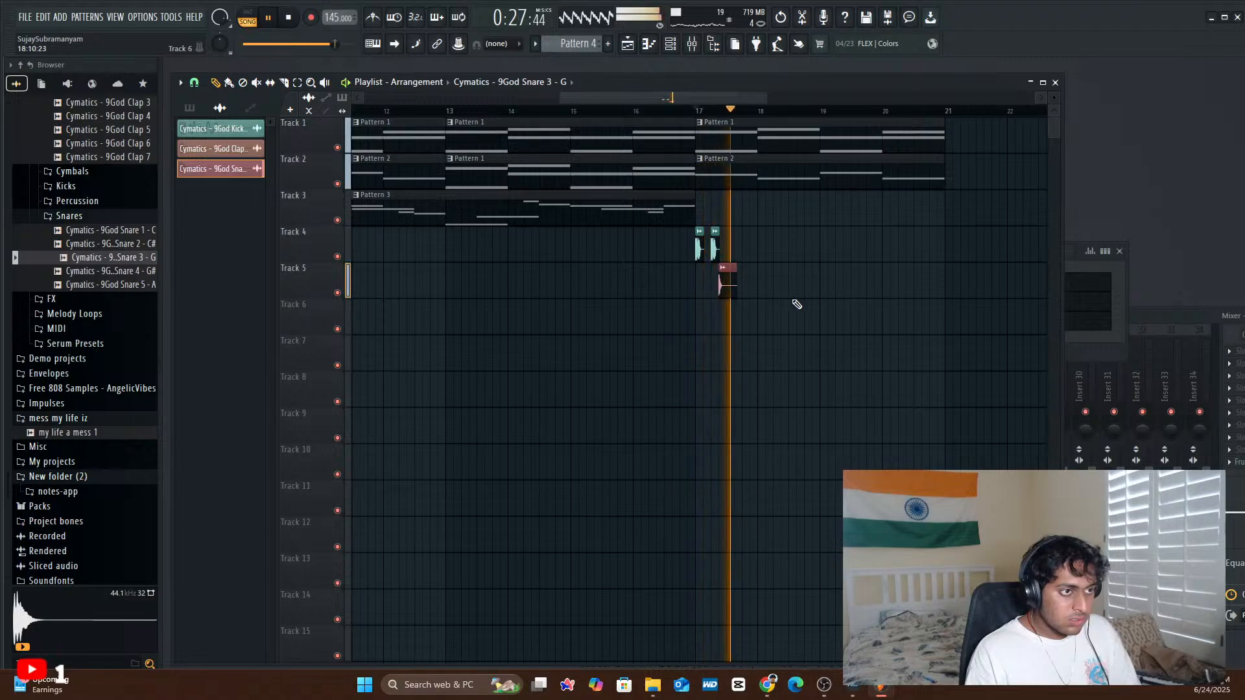
{"action": "key", "text": "space"}
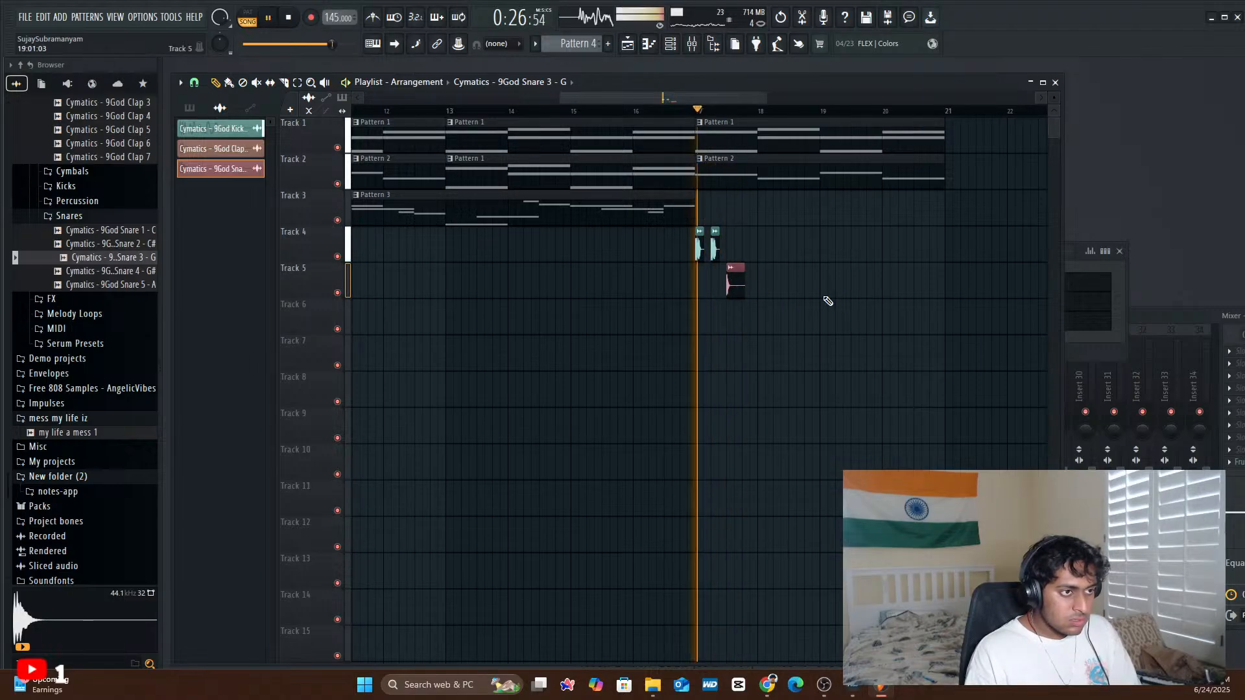
{"action": "key", "text": "space"}
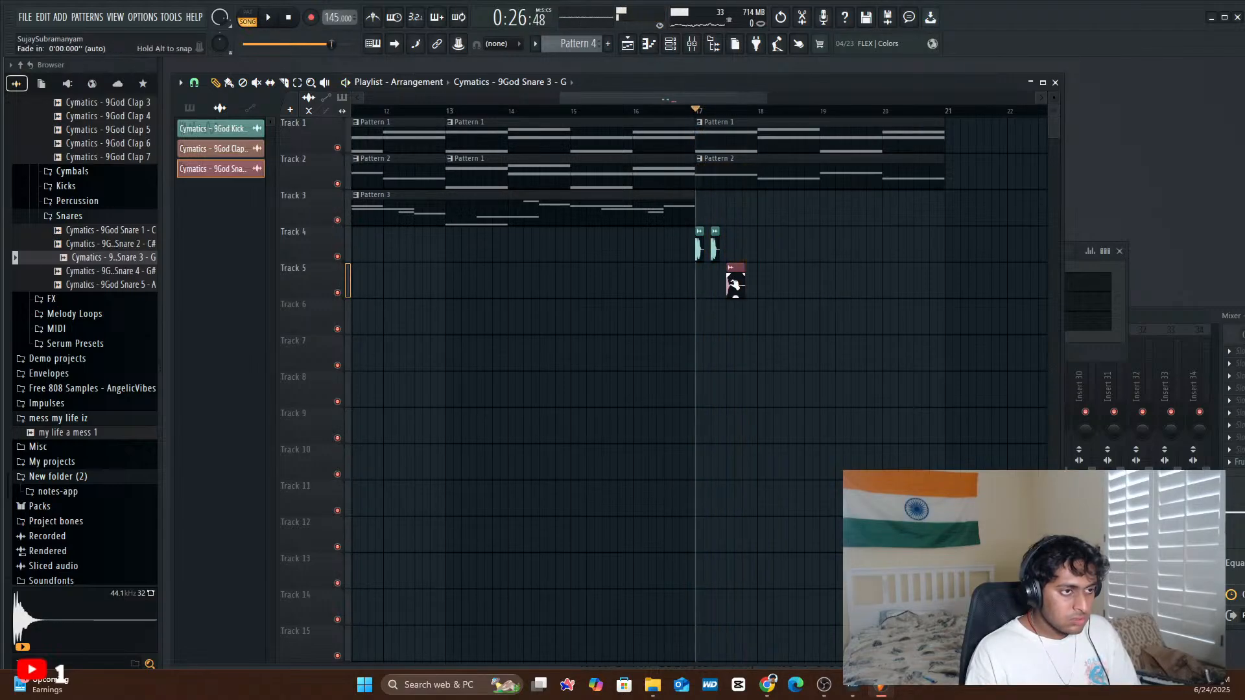
- Remove the snare from Track 5 and the second kick from Track 4 in bar 17, and audition the remaining kick
{"action": "key", "text": "space"}
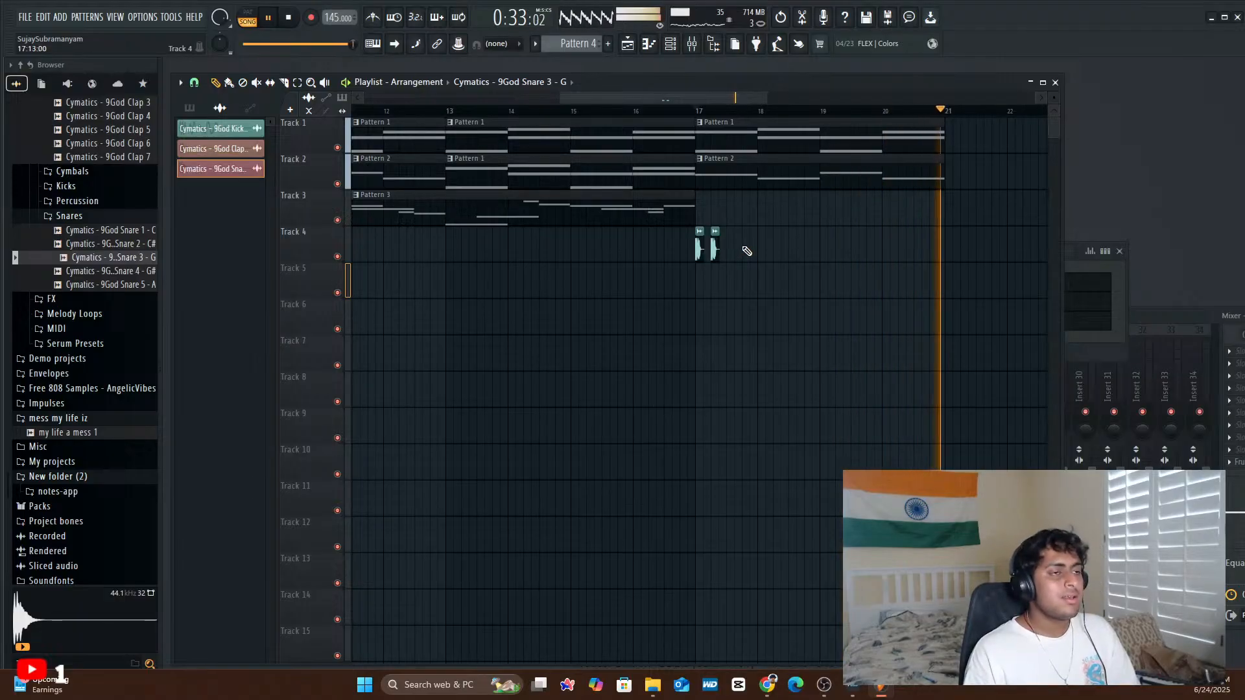
{"action": "key", "text": "space"}
{"action": "right_click", "coordinate": [715, 249]}
{"action": "key", "text": "space"}
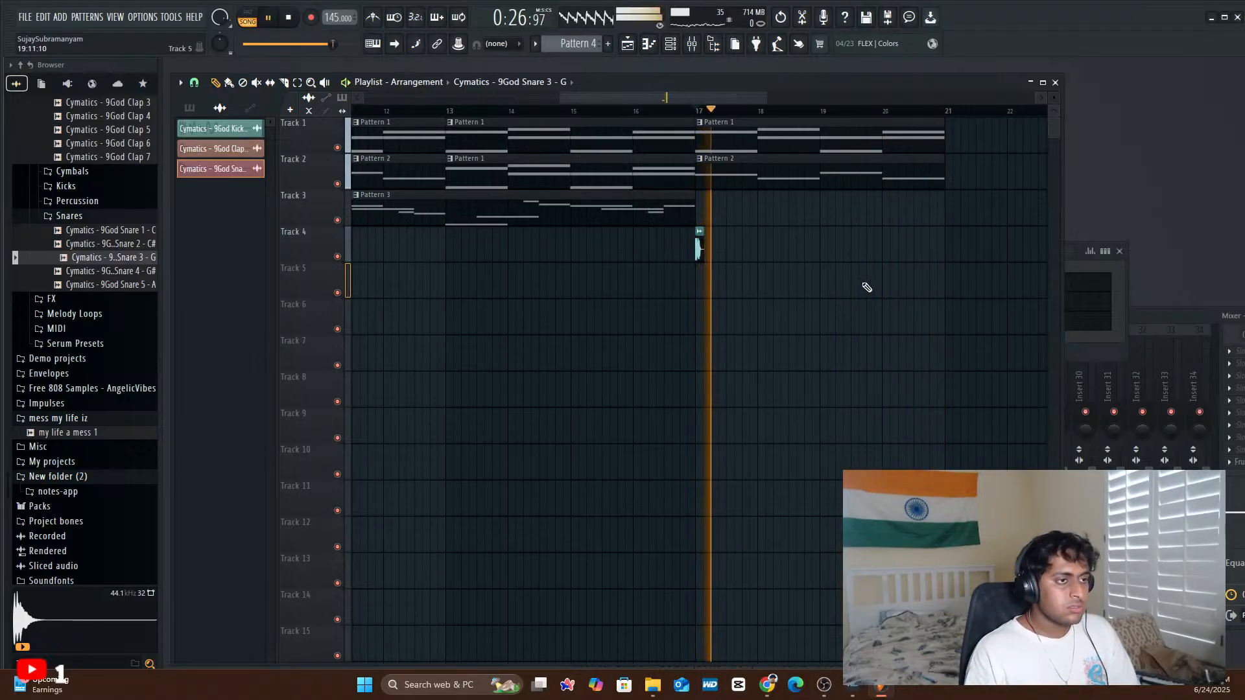
{"action": "key", "text": "space"}
{"action": "key", "text": "space"}
{"action": "key", "text": "space"}
{"action": "key", "text": "space"}
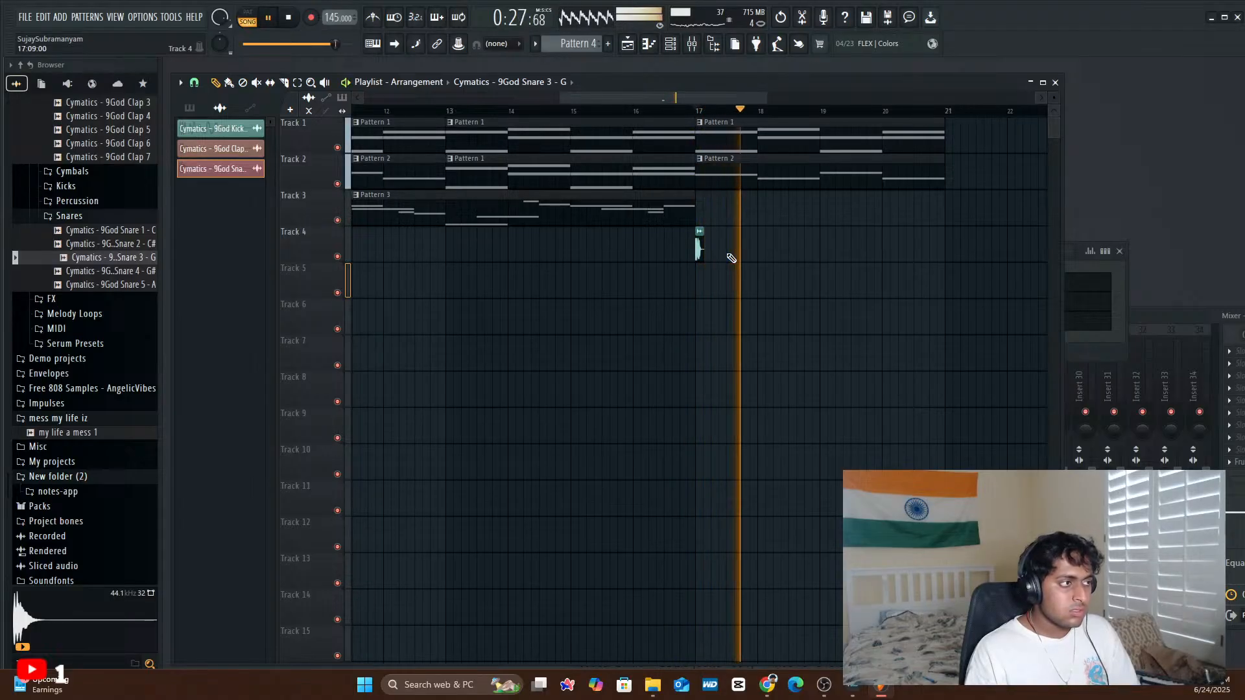
{"action": "key", "text": "space"}
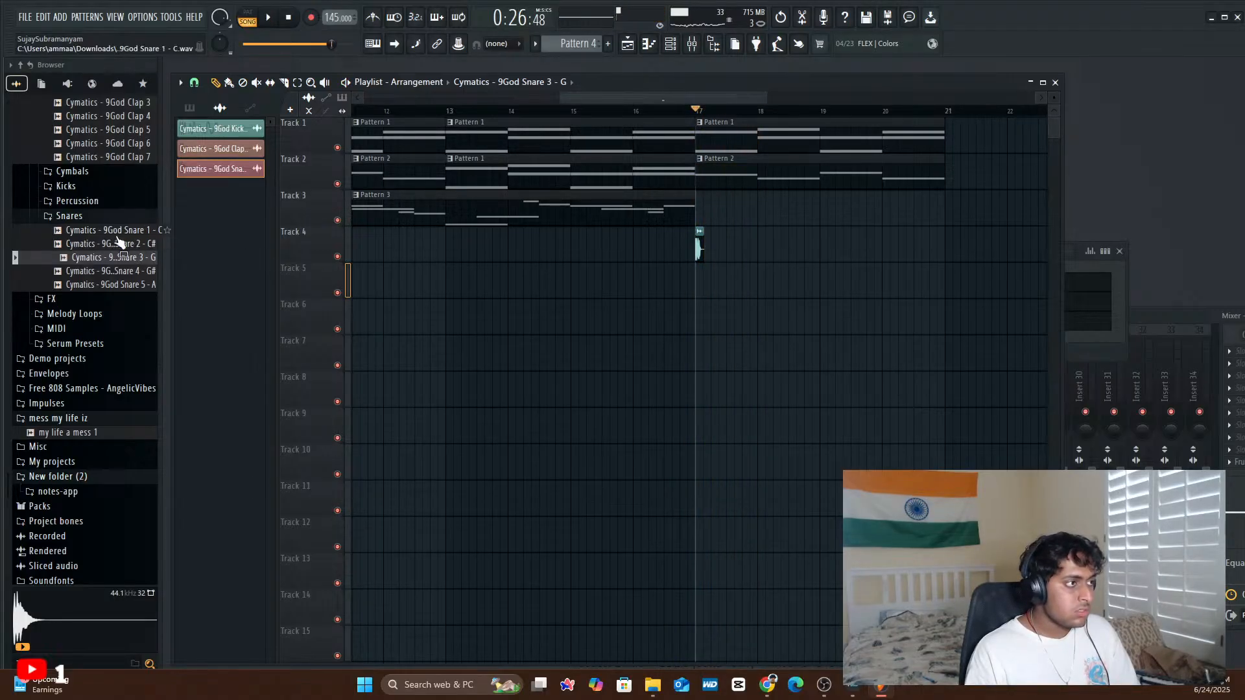
- Expand the Percussion folder and audition the 9God percussion one-shots, including Percussion 1 through Percussion 8
{"action": "left_click", "coordinate": [77, 201]}
{"action": "left_click", "coordinate": [111, 256]}
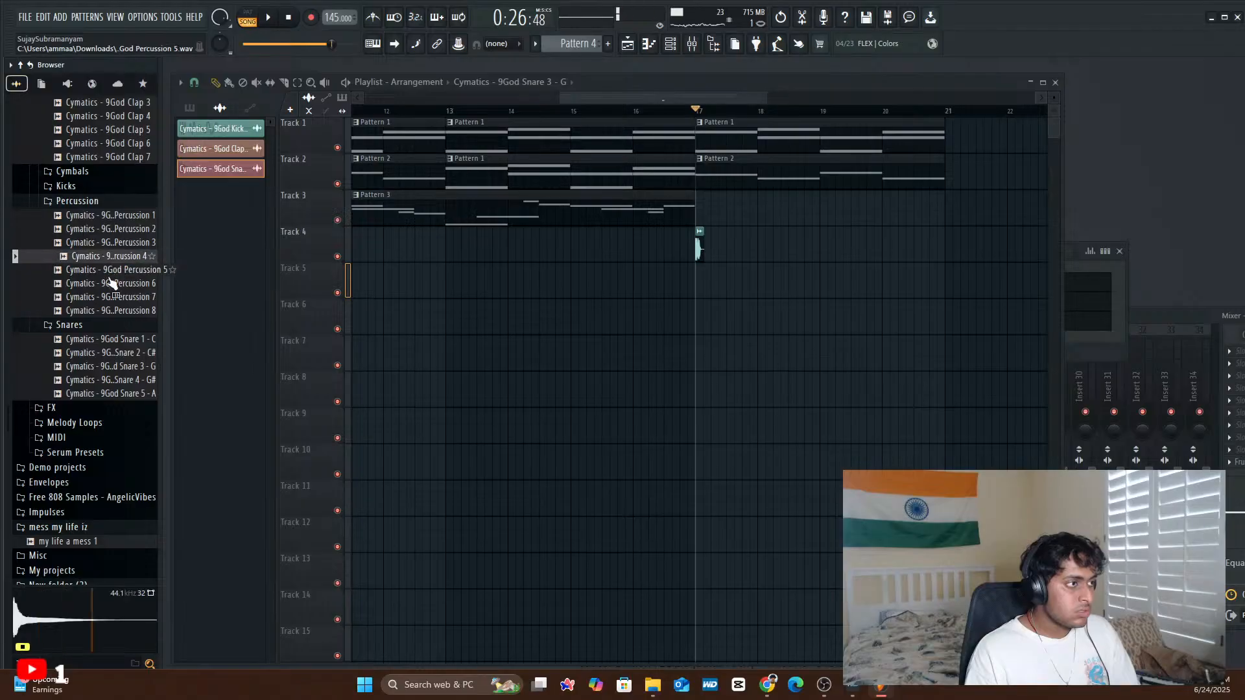
{"action": "left_click", "coordinate": [111, 284]}
{"action": "left_click", "coordinate": [112, 297]}
{"action": "left_click", "coordinate": [112, 311]}
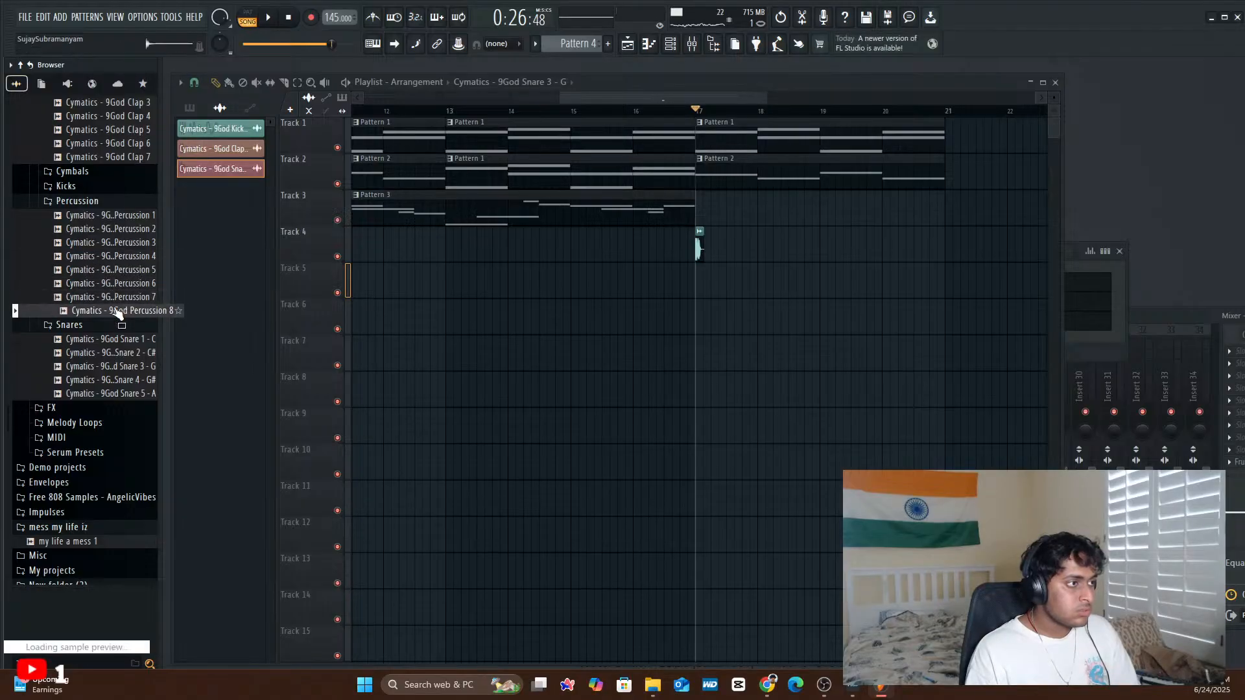
{"action": "left_click", "coordinate": [102, 229]}
{"action": "left_click", "coordinate": [104, 242]}
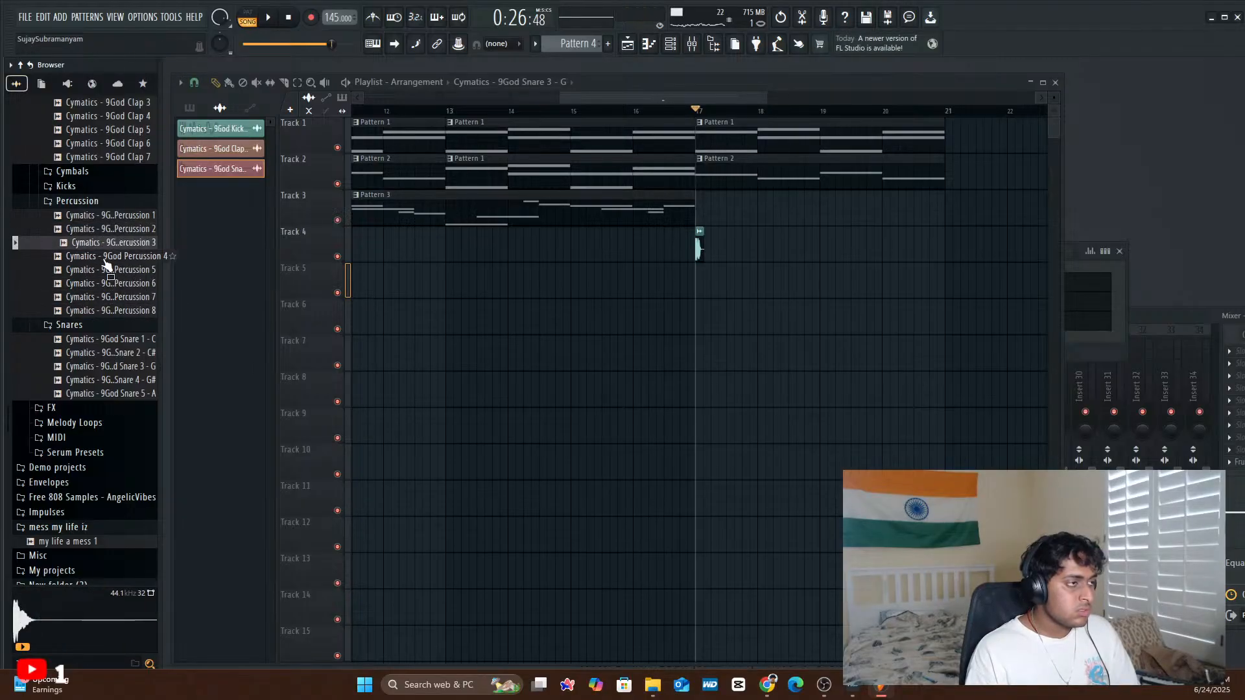
{"action": "left_click", "coordinate": [107, 256]}
{"action": "left_click", "coordinate": [113, 216]}
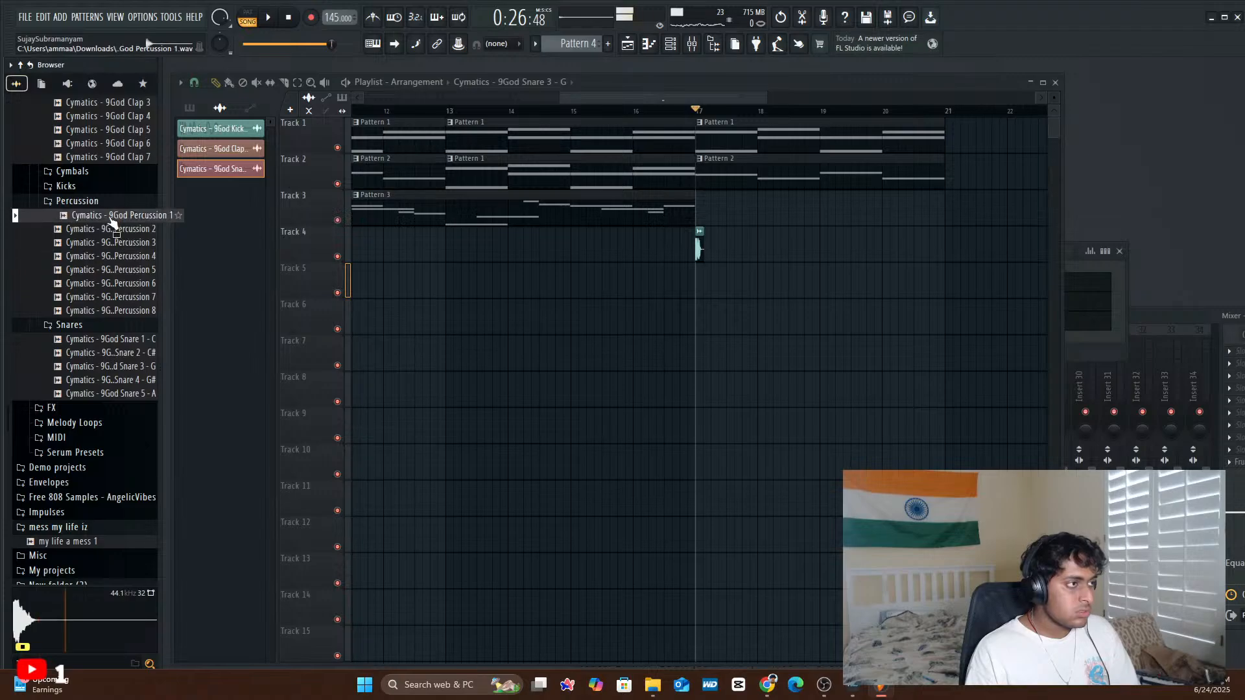
{"action": "left_click", "coordinate": [109, 270]}
{"action": "left_click", "coordinate": [120, 312]}
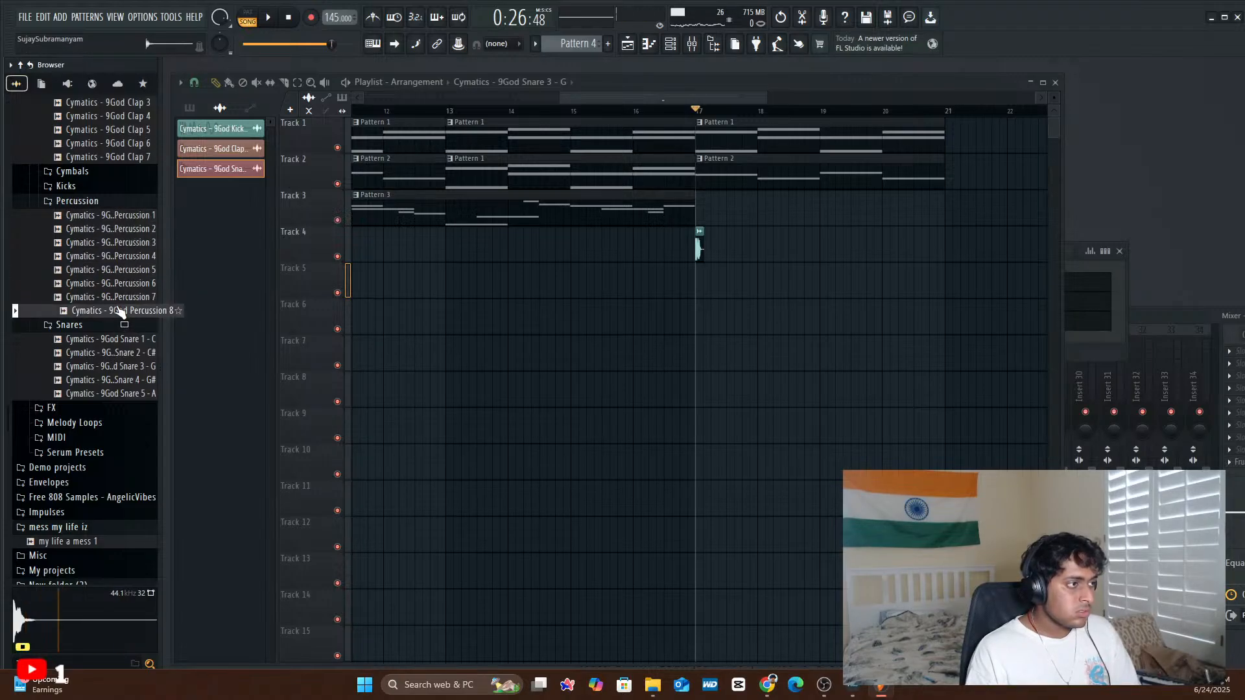
- Place 9God Percussion 8 on Track 5 at the start of bar 17, cut it to one step and delete its tail
{"action": "left_click_drag", "start_coordinate": [120, 312], "coordinate": [704, 275]}
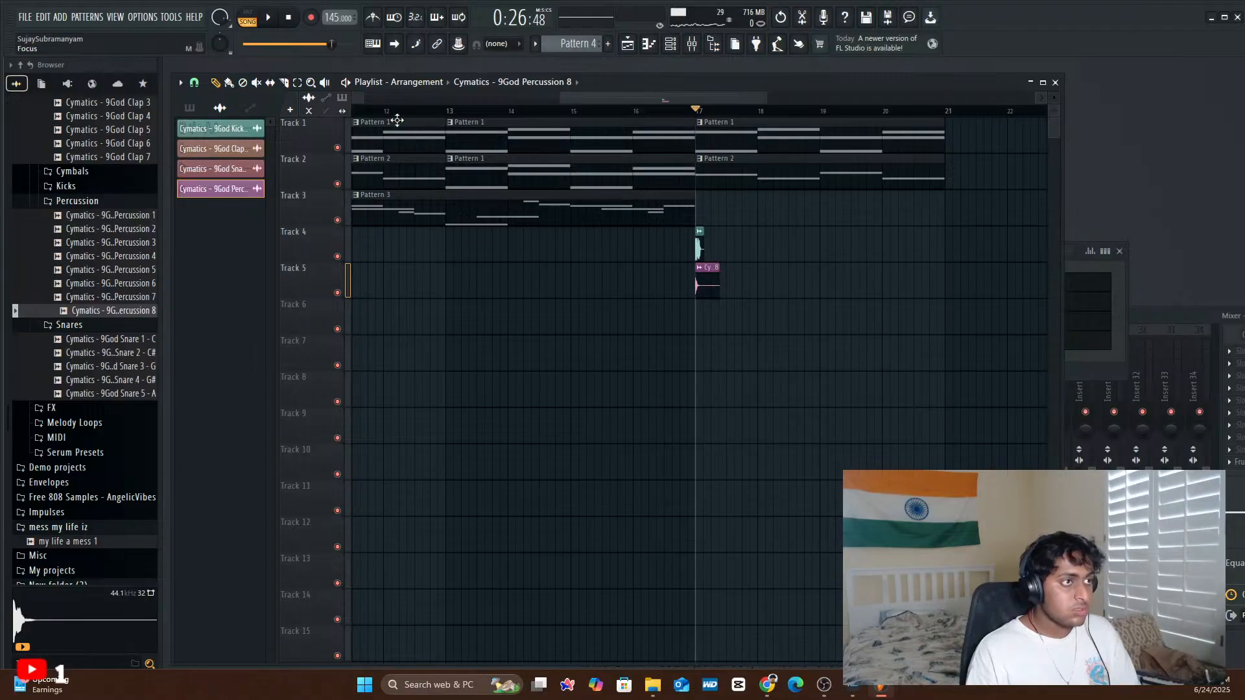
{"action": "left_click_drag", "start_coordinate": [767, 101], "coordinate": [662, 111]}
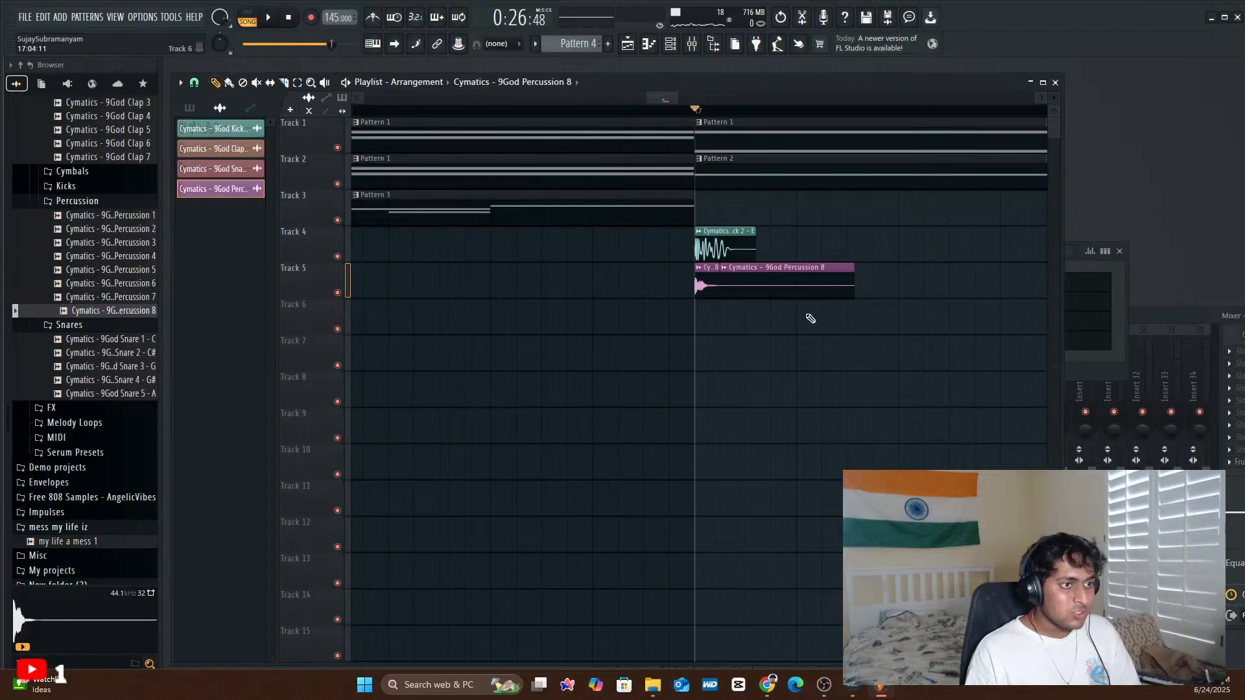
{"action": "left_click_drag", "start_coordinate": [776, 280], "coordinate": [432, 256]}
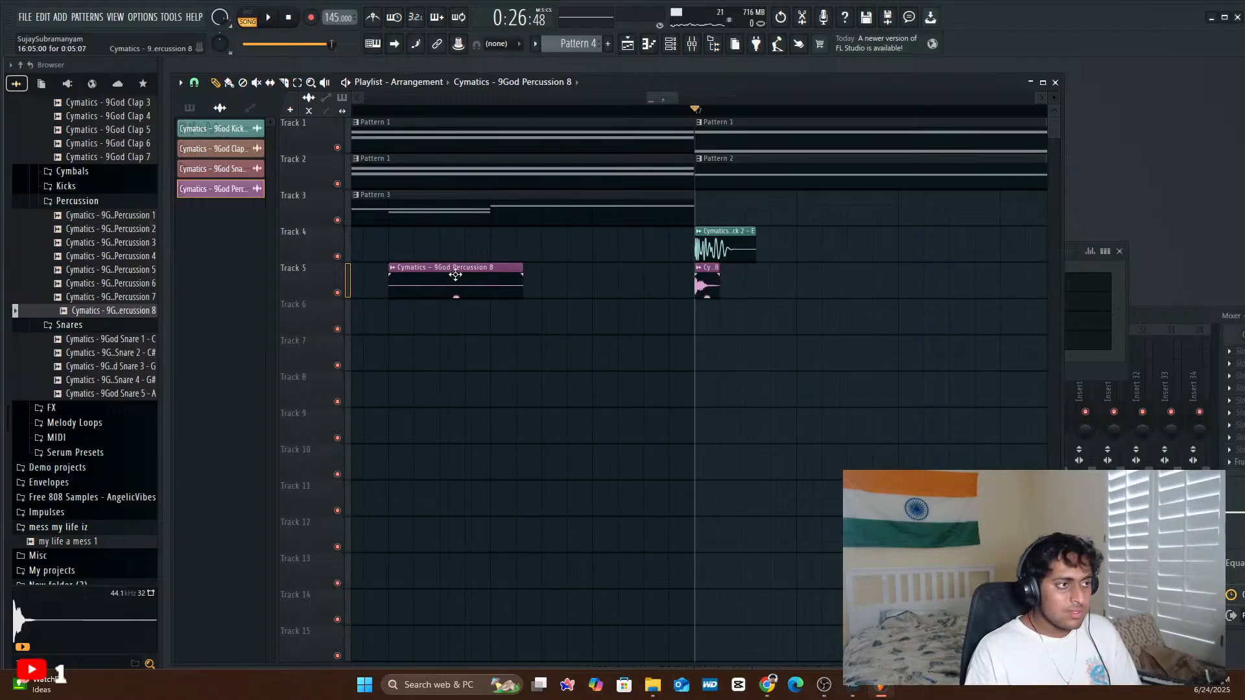
{"action": "right_click", "coordinate": [455, 275]}
{"action": "key", "text": "space"}
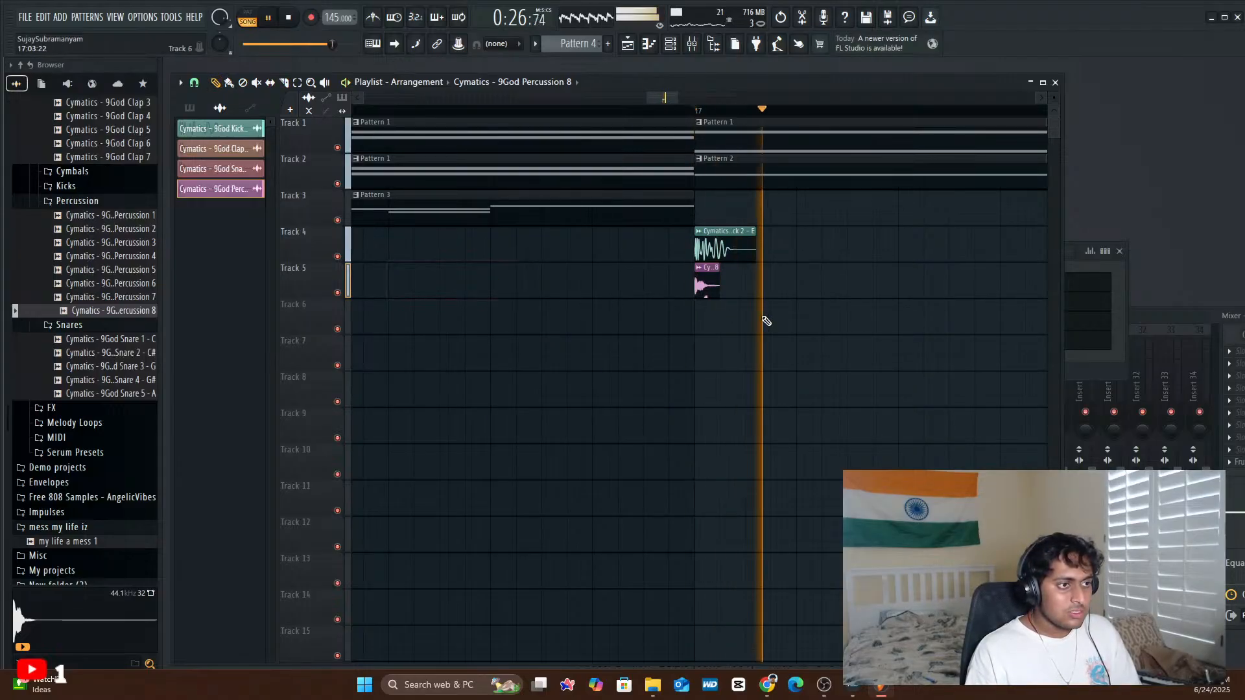
{"action": "key", "text": "space"}
{"action": "left_click", "coordinate": [731, 292]}
{"action": "right_click", "coordinate": [800, 281]}
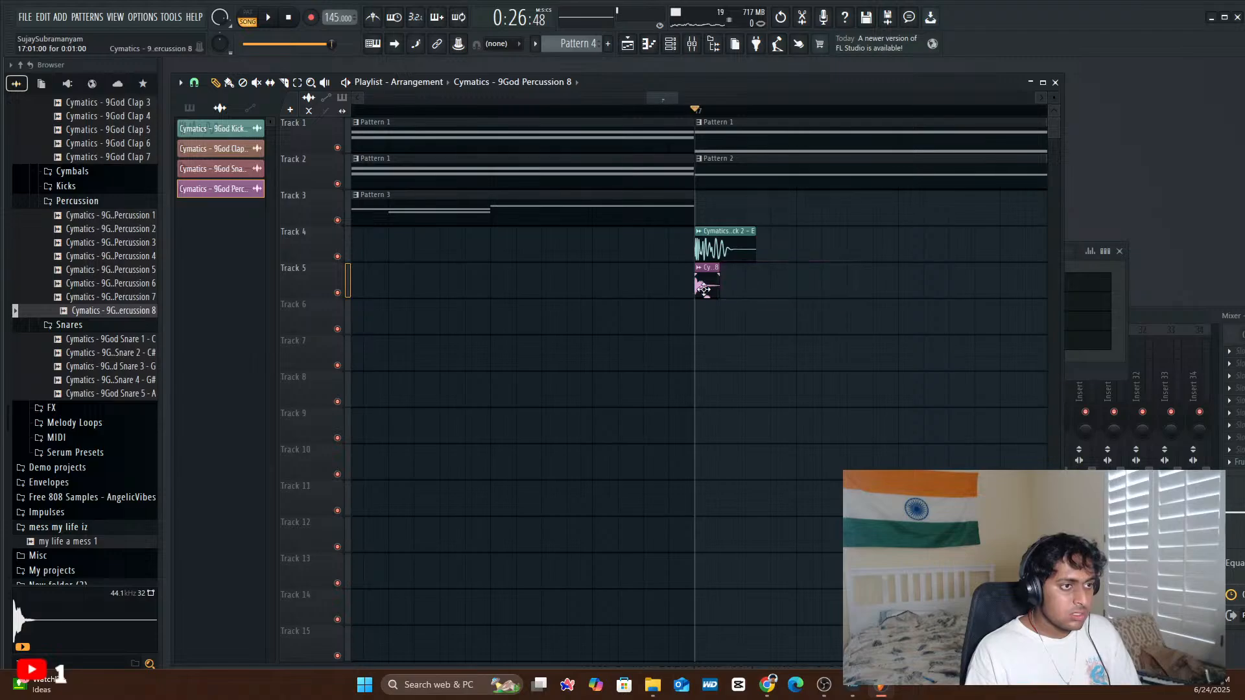
- Add a second trimmed Percussion 8 hit on Track 5 and audition it at steps 3, 4 and 2 of bar 17
{"action": "key", "text": "space"}
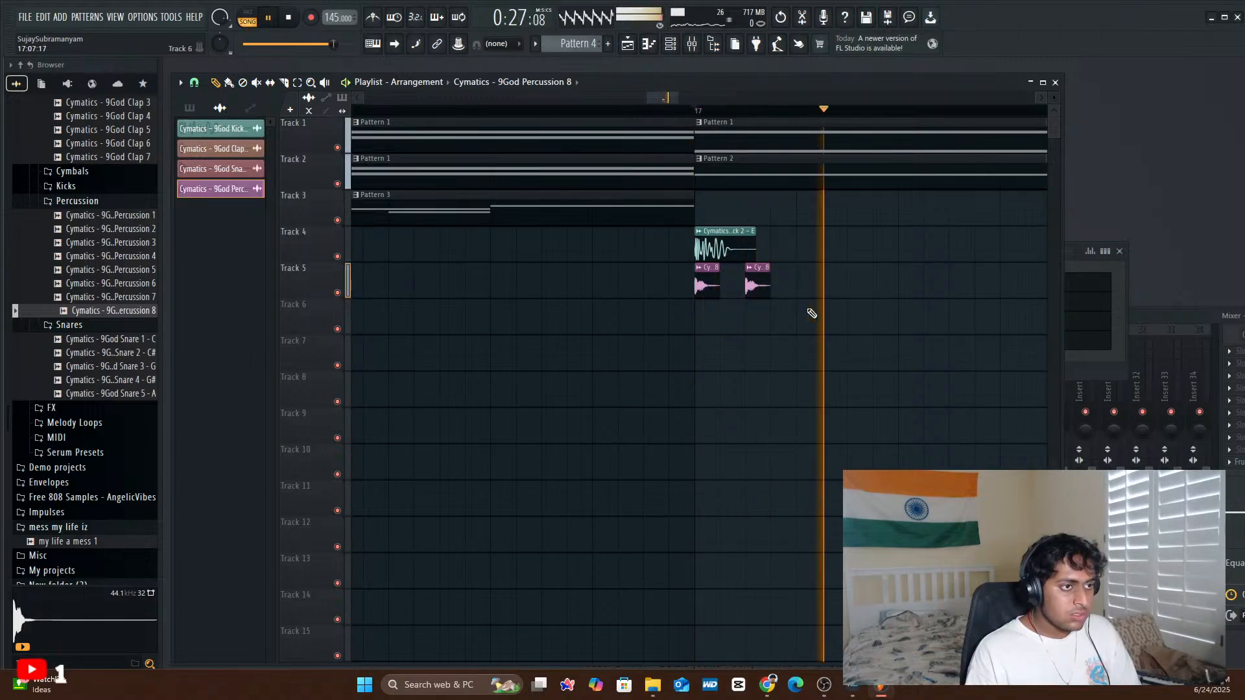
{"action": "key", "text": "space"}
{"action": "key", "text": "space"}
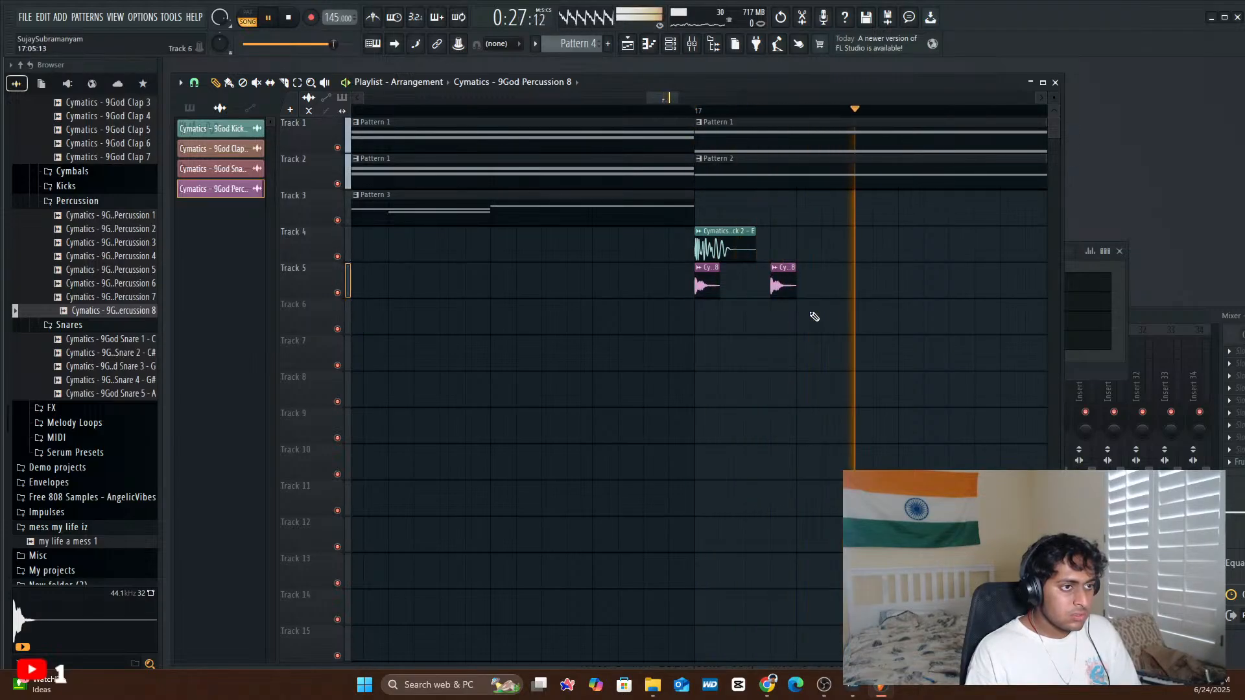
{"action": "key", "text": "space"}
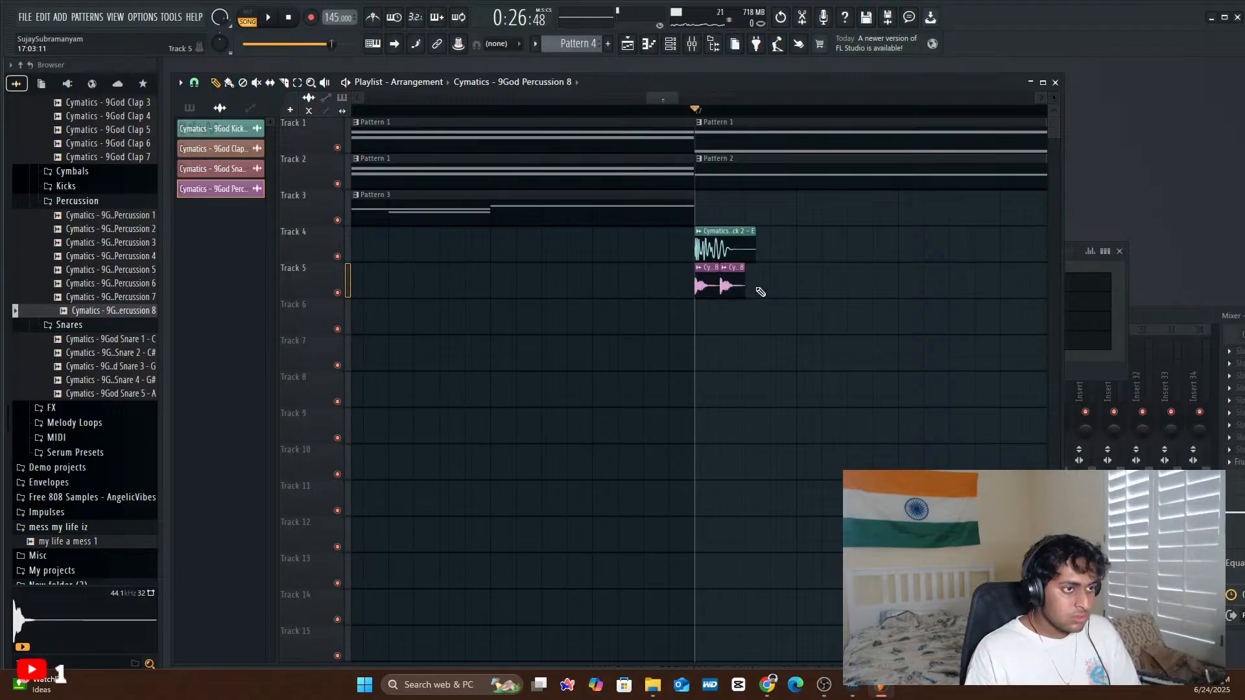
{"action": "key", "text": "space"}
{"action": "key", "text": "space"}
{"action": "key", "text": "space"}
{"action": "key", "text": "space"}
- Delete the percussion hit at the start of bar 17 and audition the remaining hit at step 3
{"action": "right_click", "coordinate": [703, 285]}
{"action": "key", "text": "space"}
{"action": "key", "text": "space"}
{"action": "key", "text": "space"}
{"action": "key", "text": "space"}
{"action": "key", "text": "space"}
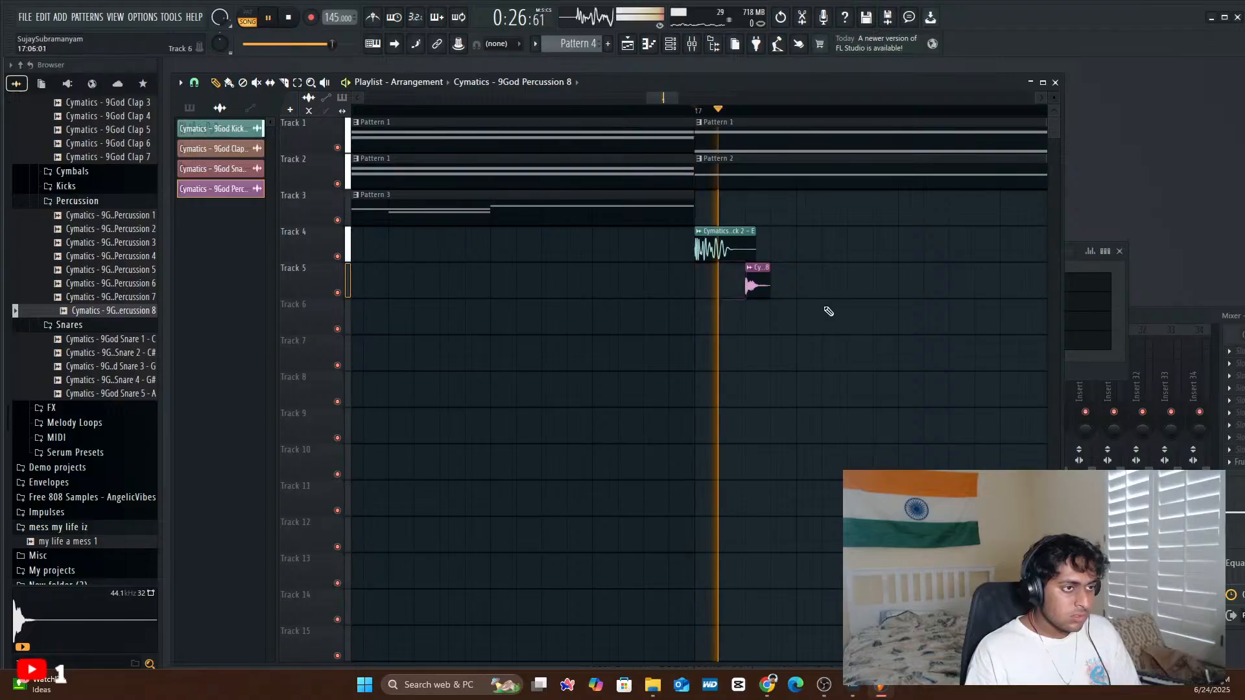
{"action": "key", "text": "space"}
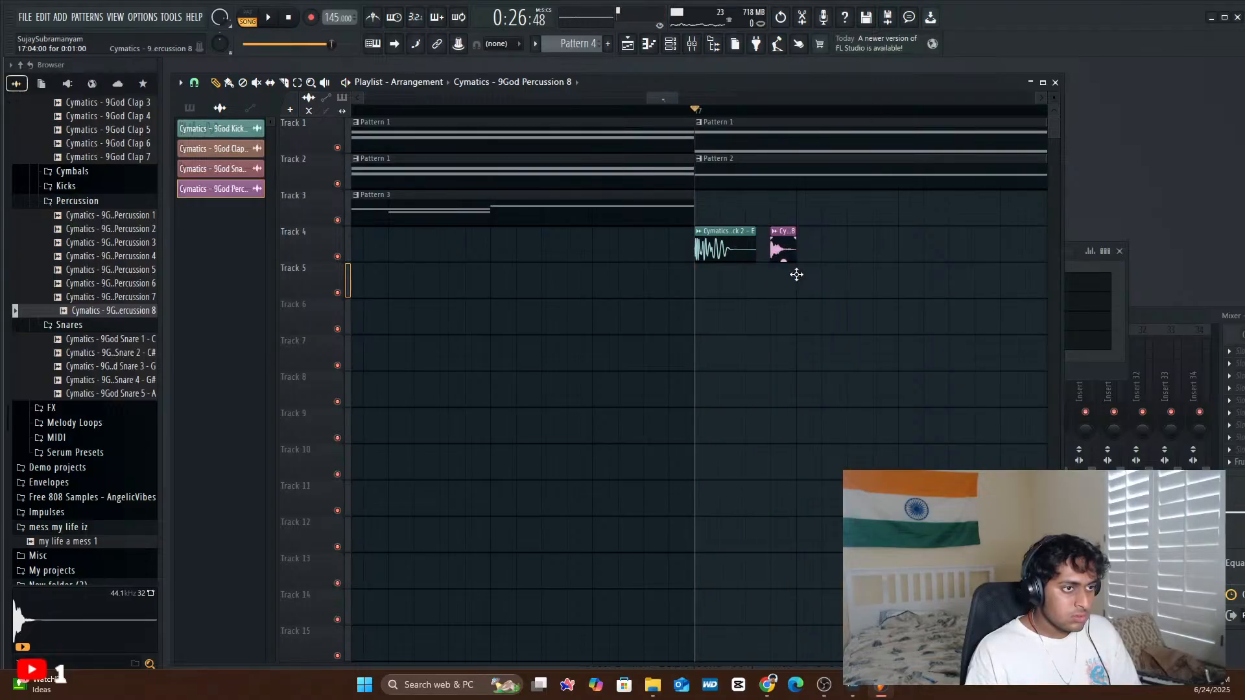
- Move the remaining Percussion 8 hit to step 5 of bar 17 on Track 5 and audition it with the kick
{"action": "key", "text": "space"}
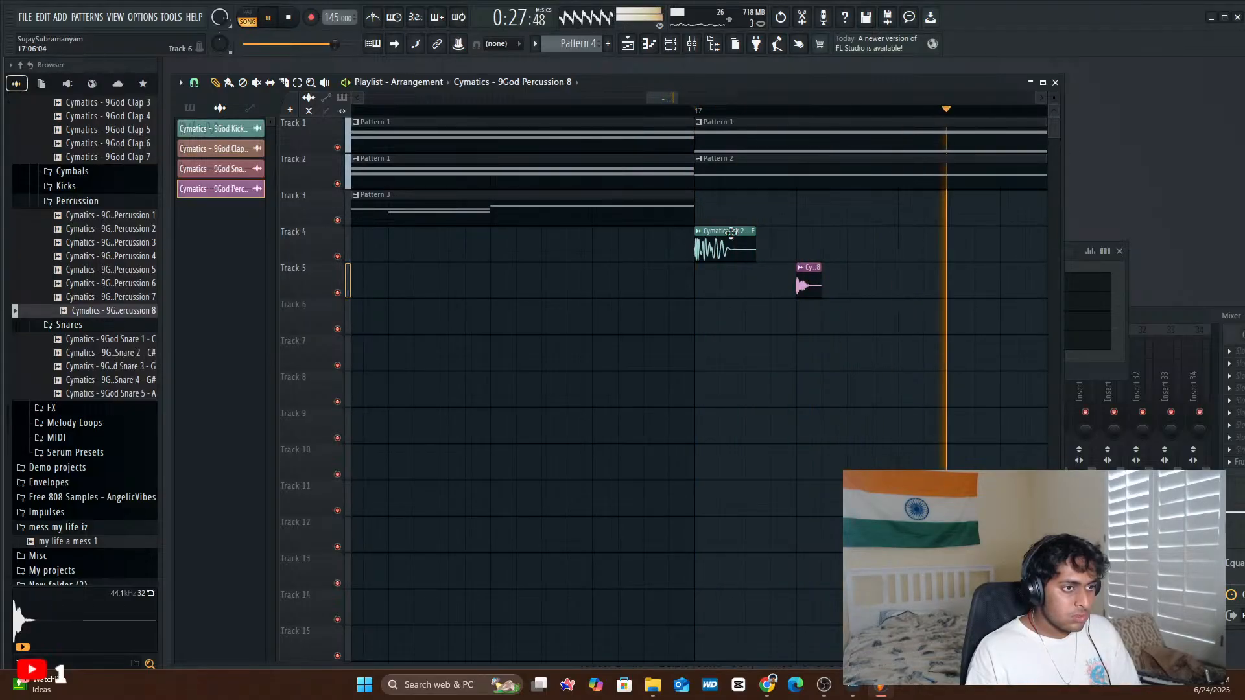
{"action": "key", "text": "space"}
{"action": "key", "text": "space"}
{"action": "key", "text": "space"}
- Add another Percussion 8 hit on Track 5 at step 7 of bar 17 and audition the drums with the melody
{"action": "left_click_drag", "start_coordinate": [676, 97], "coordinate": [764, 127]}
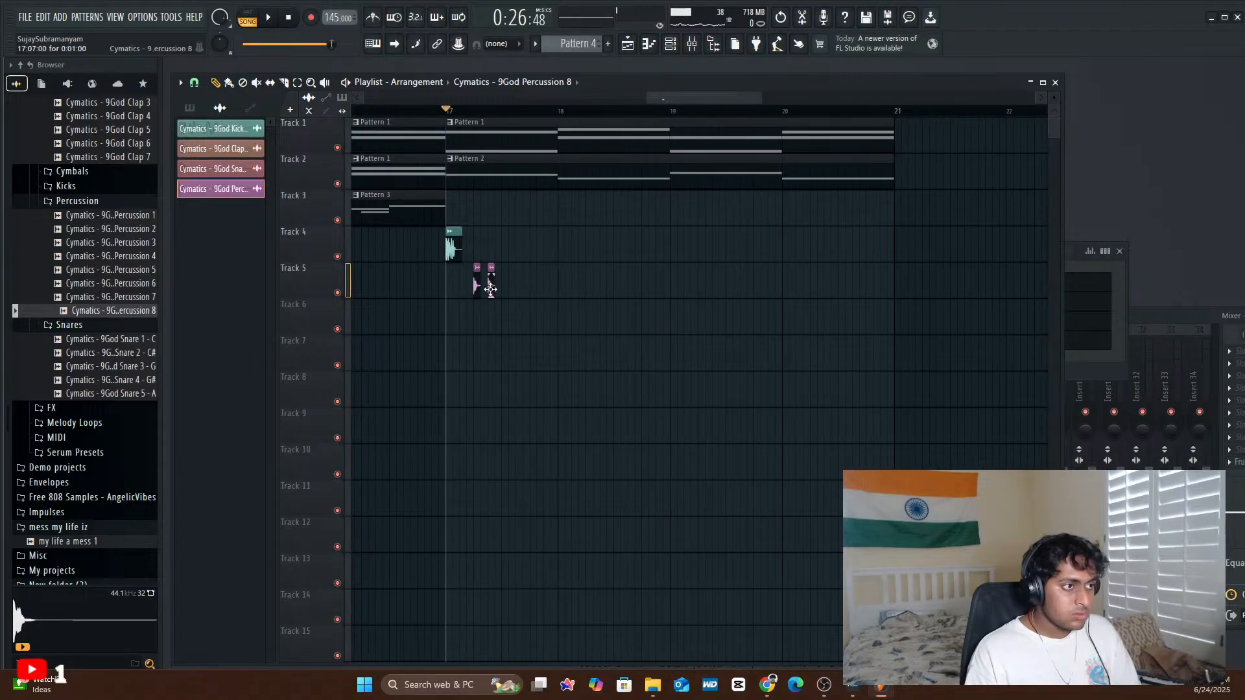
{"action": "key", "text": "space"}
{"action": "key", "text": "space"}
{"action": "key", "text": "space"}
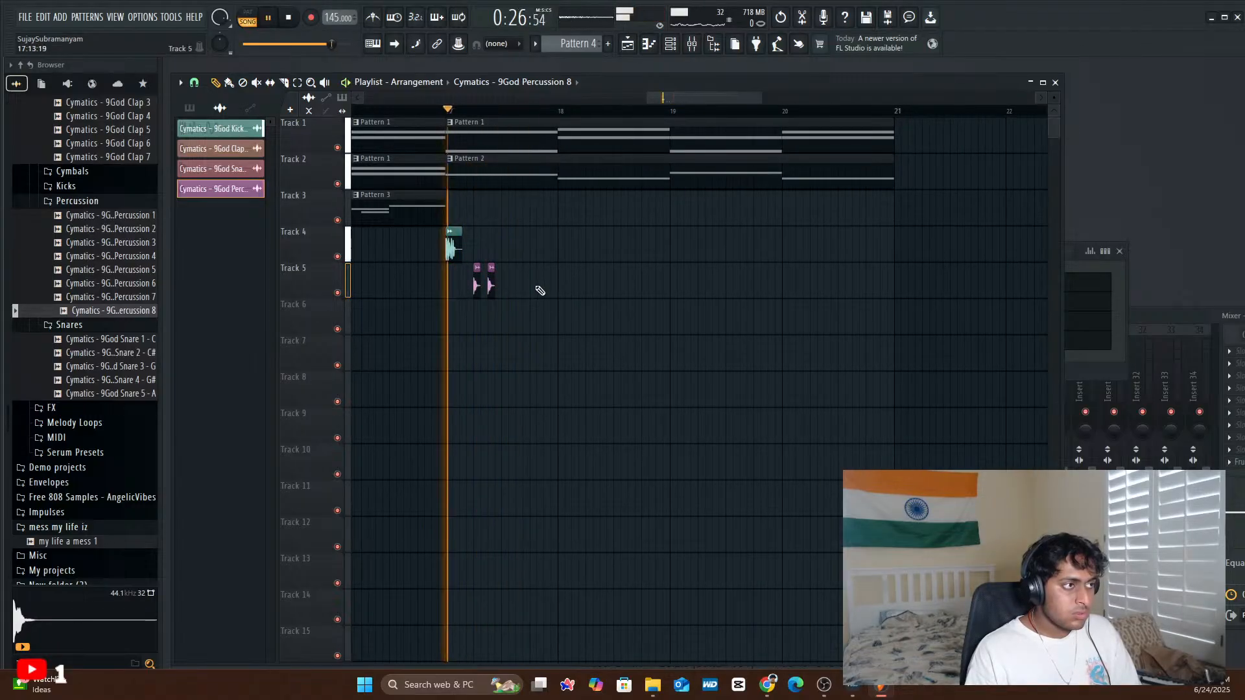
{"action": "key", "text": "space"}
{"action": "key", "text": "space"}
{"action": "key", "text": "space"}
{"action": "key", "text": "space"}
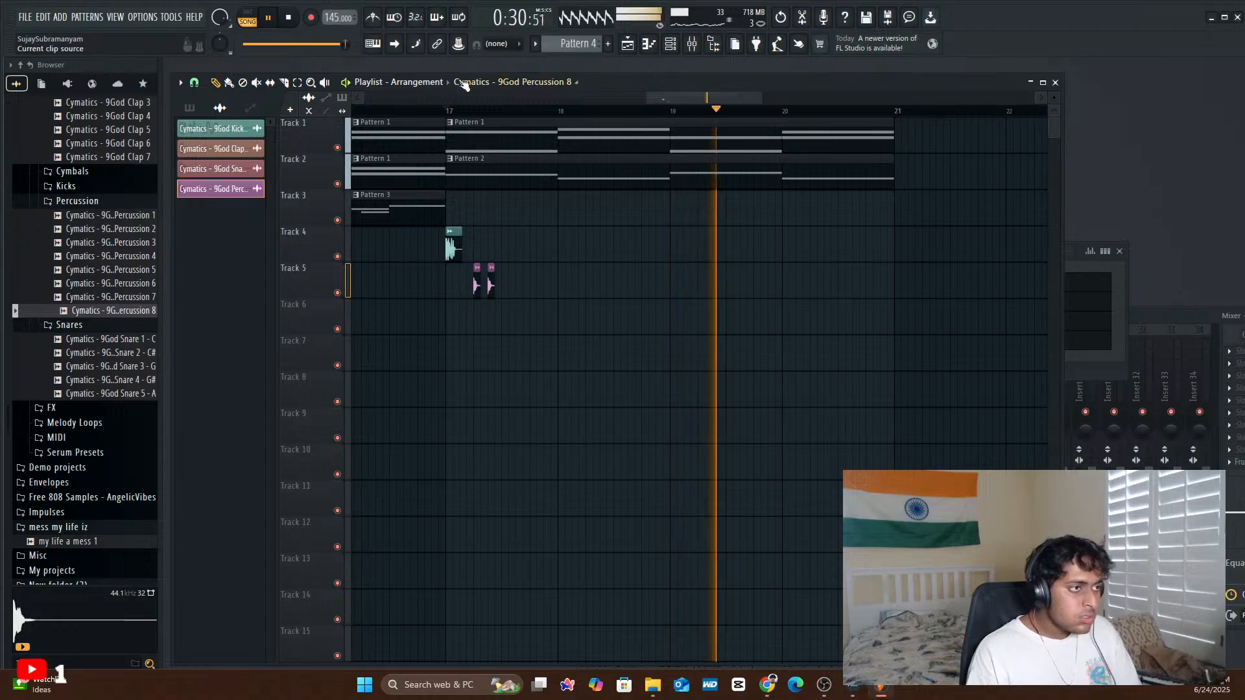
{"action": "left_click", "coordinate": [298, 83]}
{"action": "left_click_drag", "start_coordinate": [508, 286], "coordinate": [452, 251]}
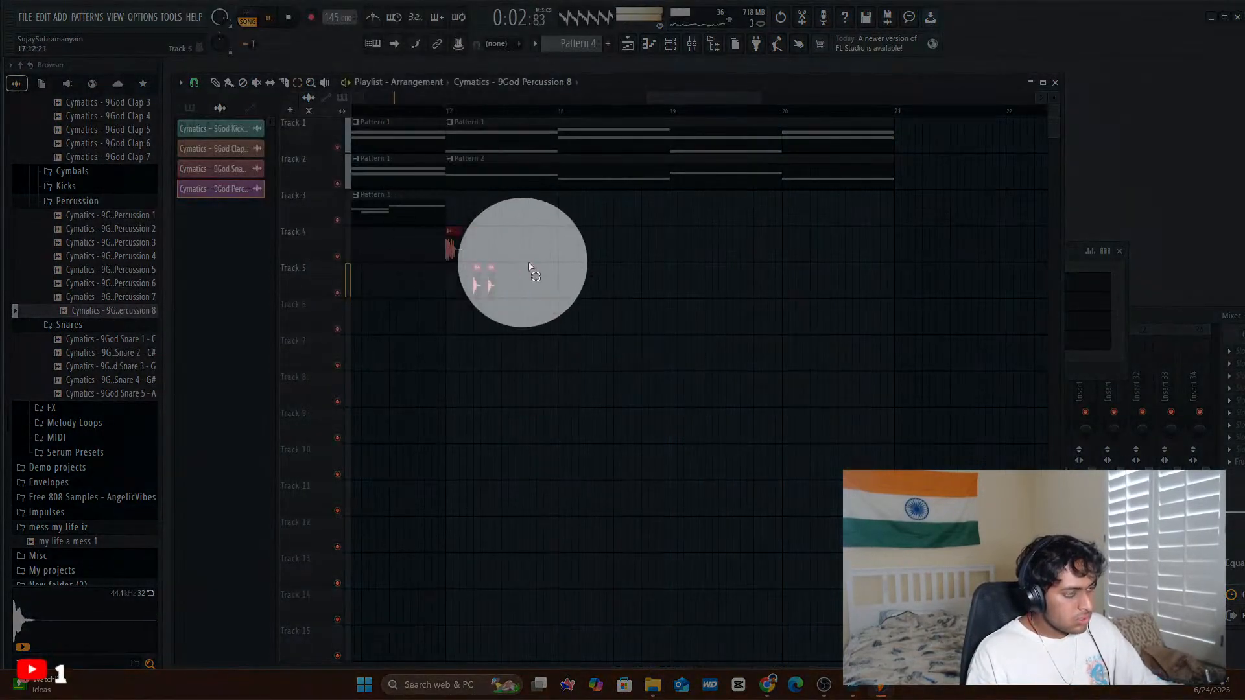
{"action": "left_click", "coordinate": [542, 273]}
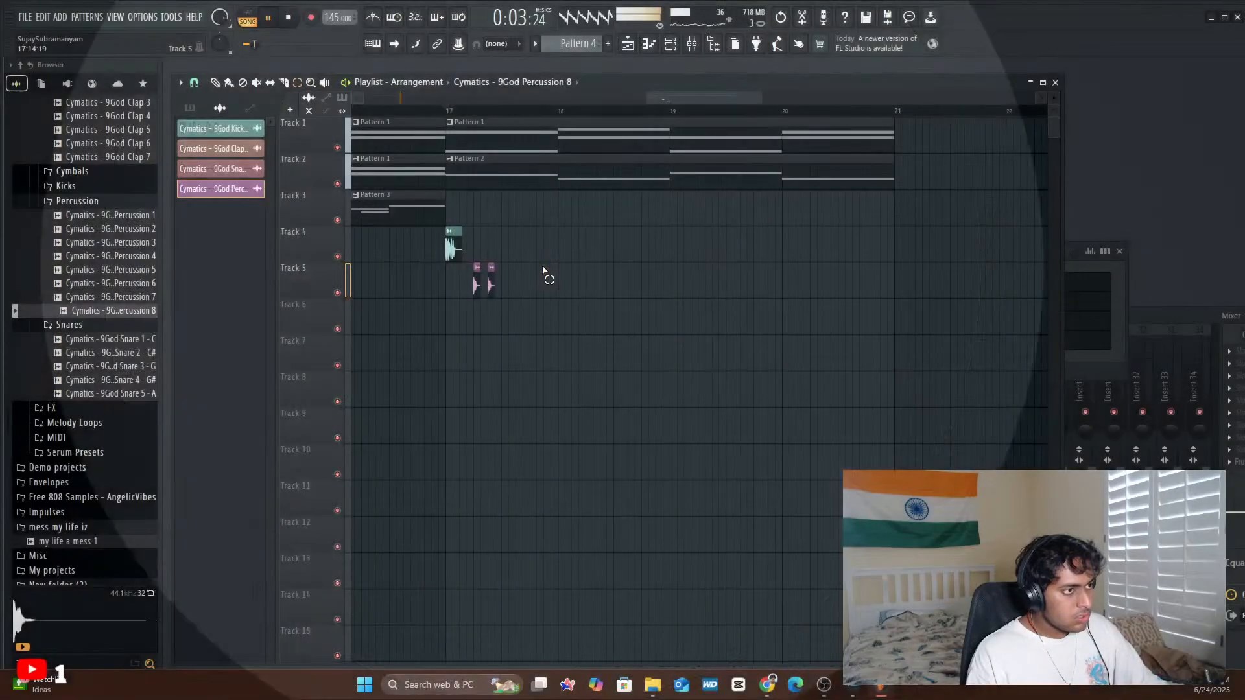
{"action": "key", "text": "space"}
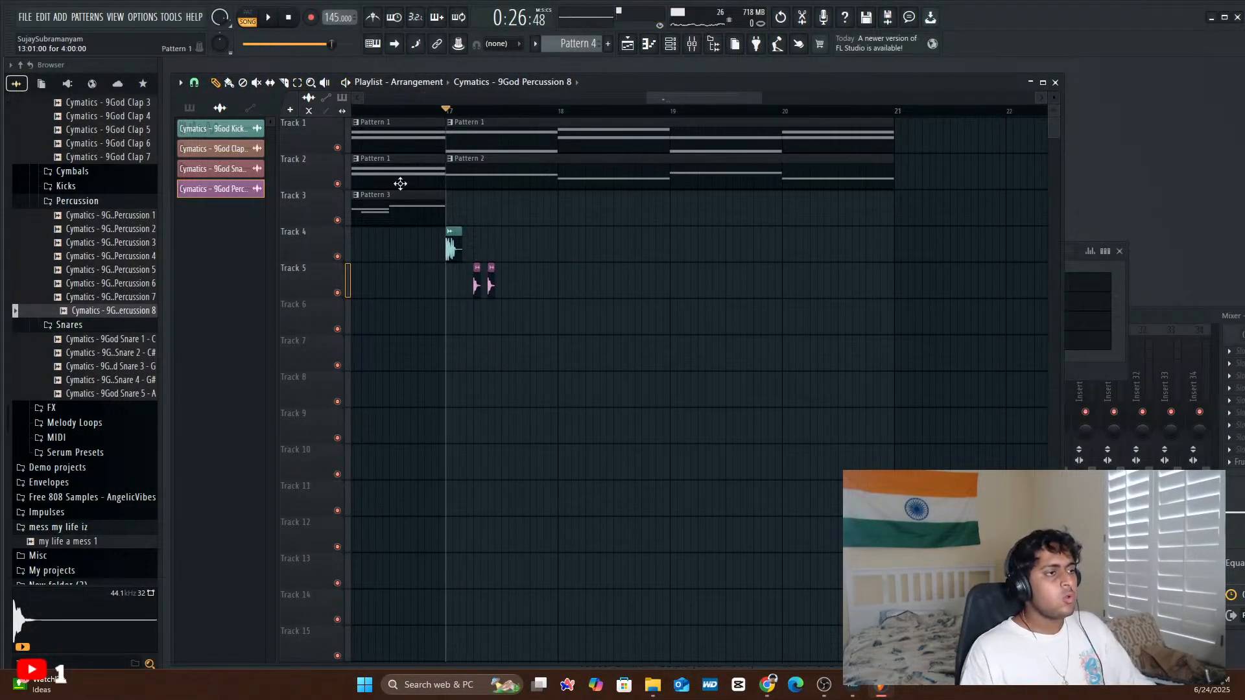
- Play the arrangement from bar 17 to check the kick and the two percussion hits together
{"action": "key", "text": "space"}
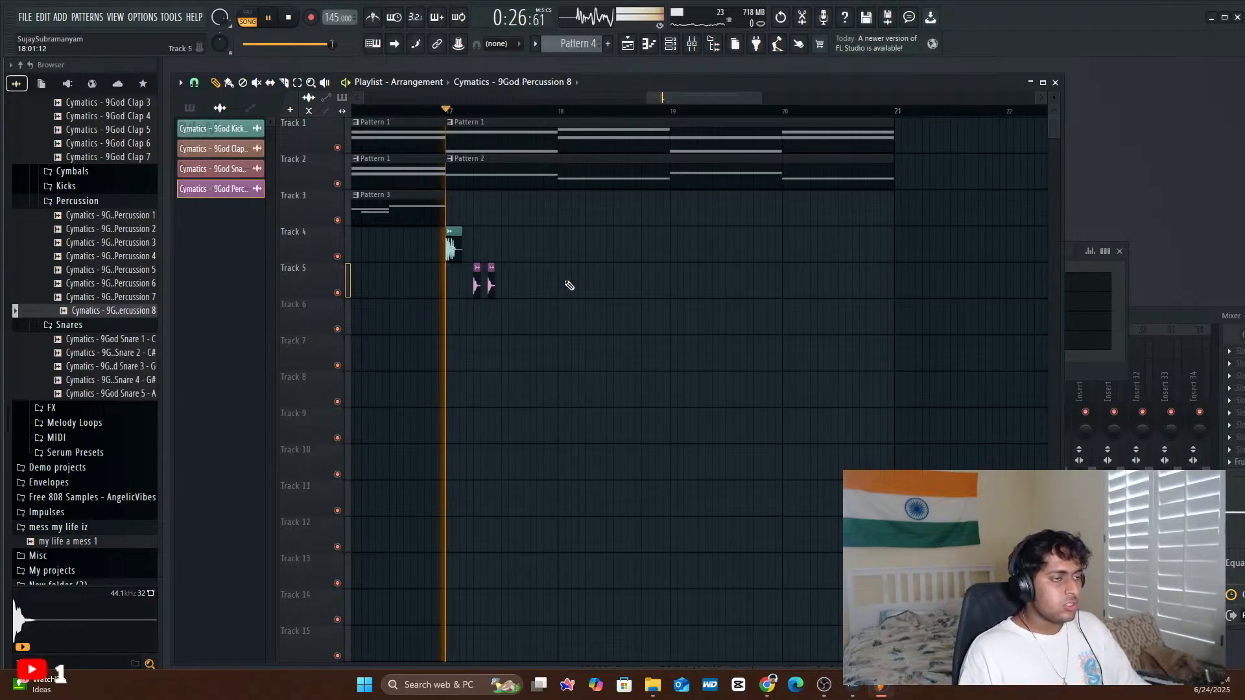
{"action": "key", "text": "space"}
{"action": "key", "text": "space"}
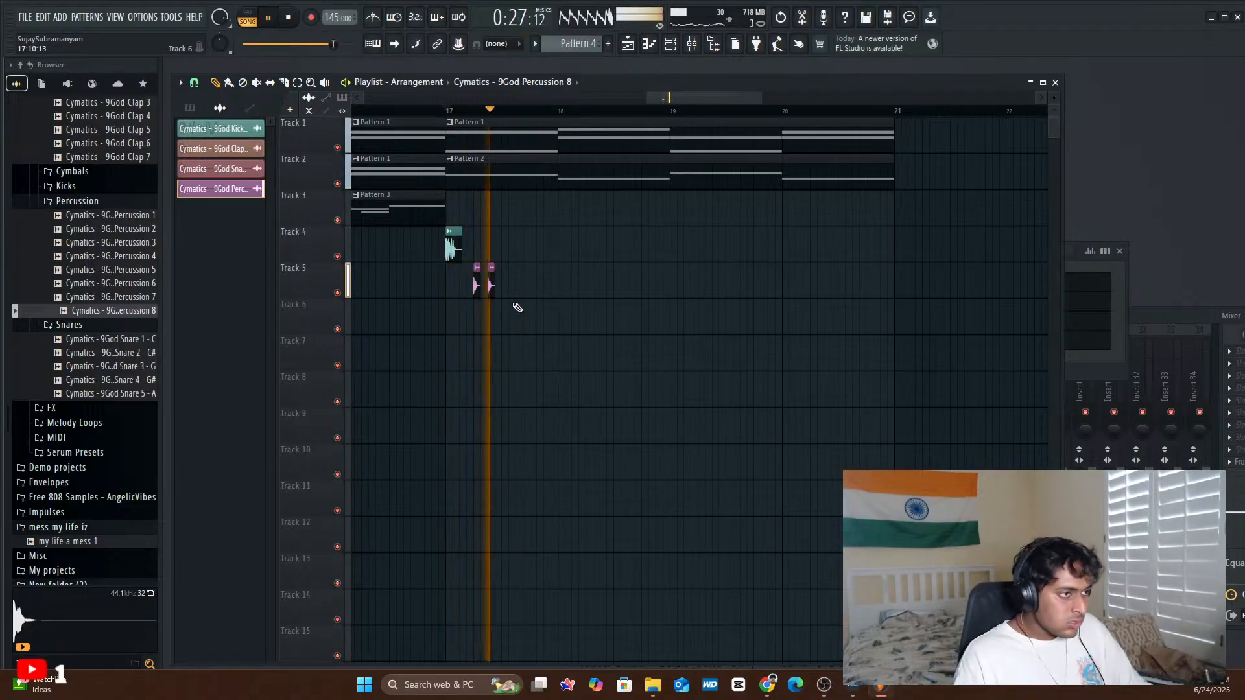
- Try a 9God Clap 3 hit on Track 6 at step 10 of bar 17 and audition it with the drums
{"action": "key", "text": "space"}
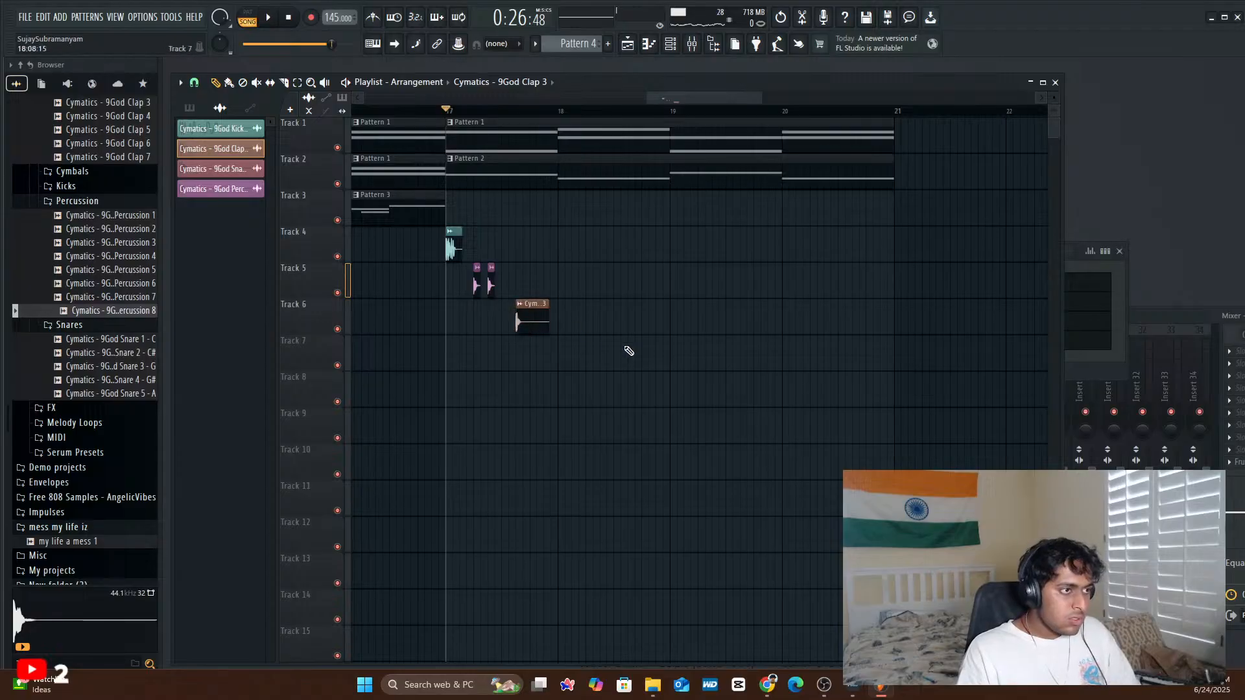
{"action": "key", "text": "space"}
{"action": "key", "text": "space"}
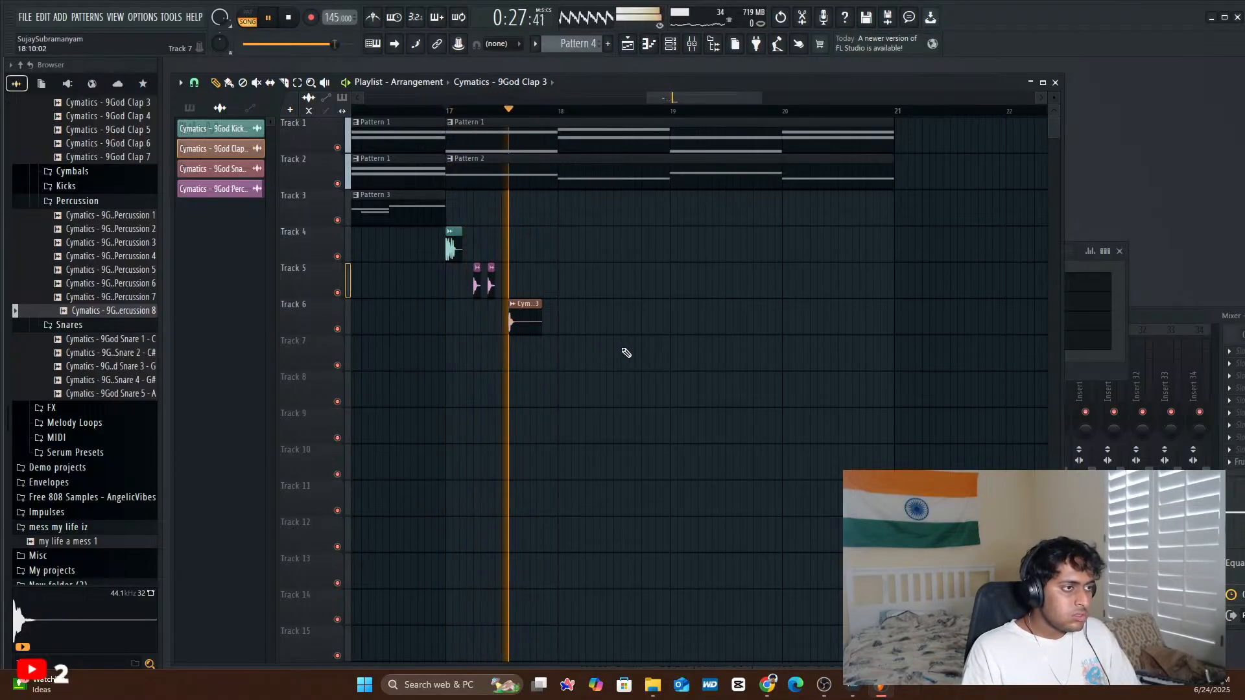
{"action": "key", "text": "space"}
{"action": "left_click_drag", "start_coordinate": [523, 320], "coordinate": [520, 324]}
{"action": "key", "text": "space"}
{"action": "key", "text": "space"}
{"action": "key", "text": "space"}
{"action": "key", "text": "space"}
{"action": "right_click", "coordinate": [521, 324]}
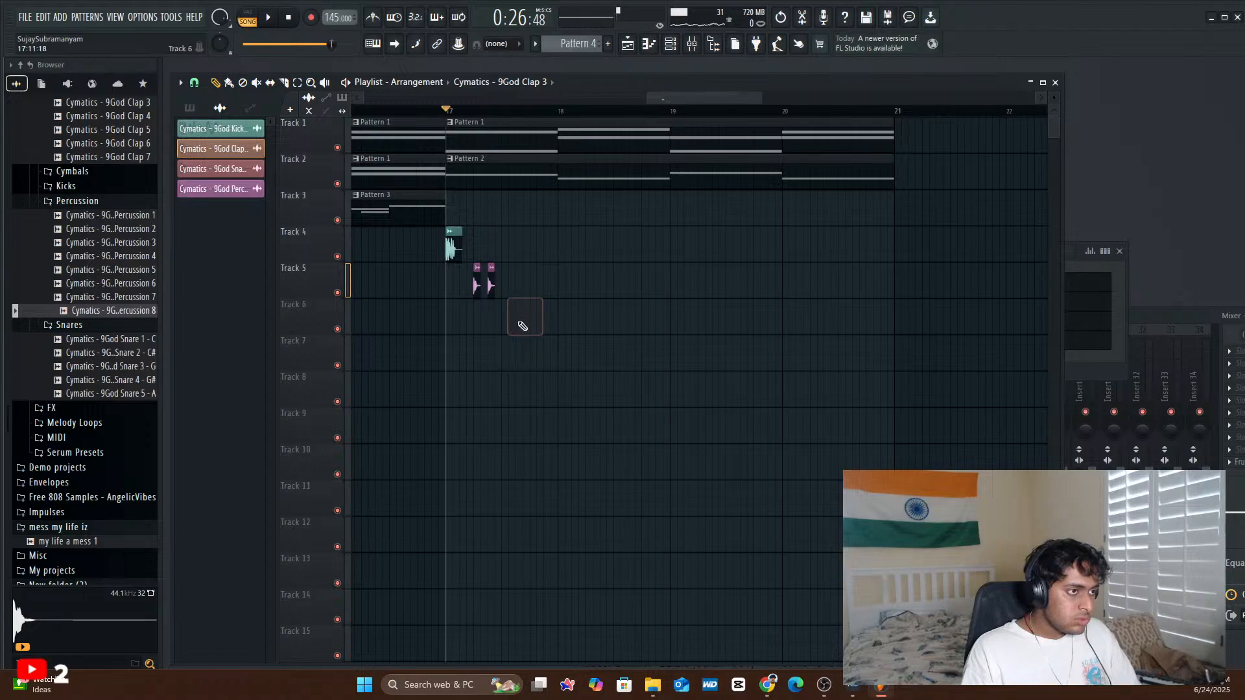
- Delete the kick on Track 4 and both percussion hits on Track 5 from bar 17
{"action": "right_click", "coordinate": [458, 255]}
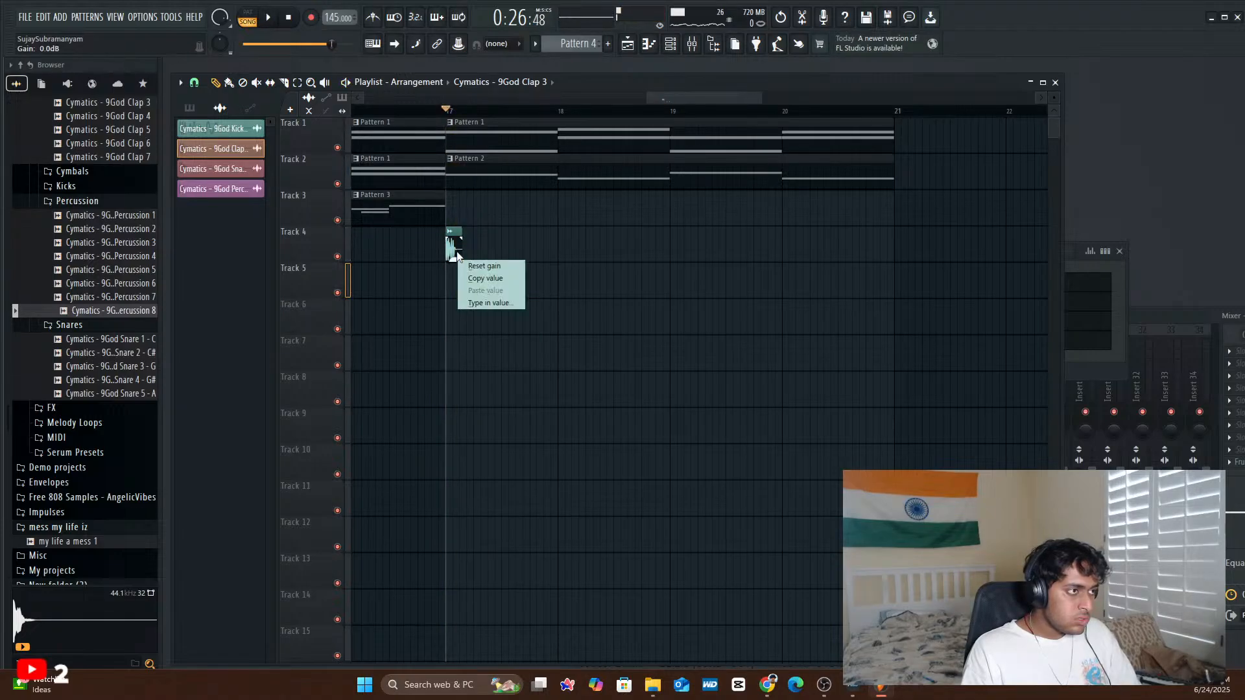
{"action": "left_click", "coordinate": [494, 248]}
{"action": "right_click", "coordinate": [453, 249]}
{"action": "right_click", "coordinate": [477, 283]}
{"action": "left_click", "coordinate": [544, 273]}
{"action": "right_click", "coordinate": [493, 291]}
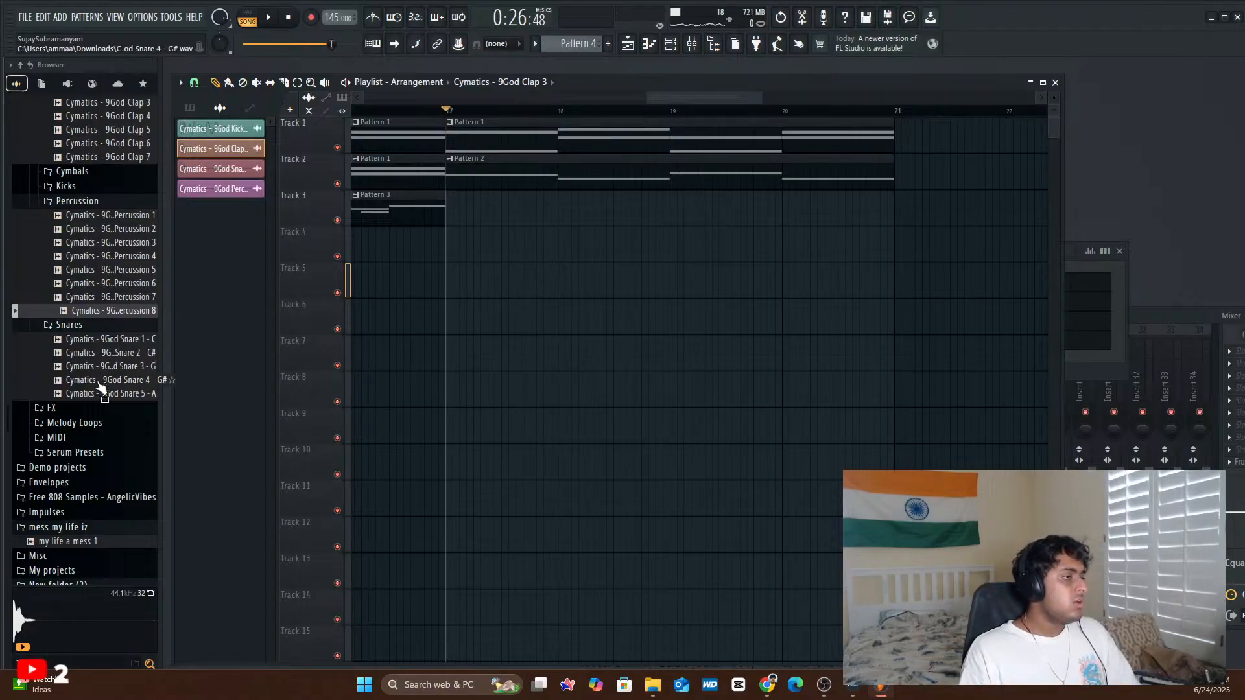
- Collapse the 9God pack and add the Cymatics Drip sample pack and Trap Starter Pack folders from File Explorer to the sample browser
{"action": "left_click", "coordinate": [62, 201]}
{"action": "scroll", "coordinate": [111, 449], "scroll_direction": "up", "scroll_amount": 10}
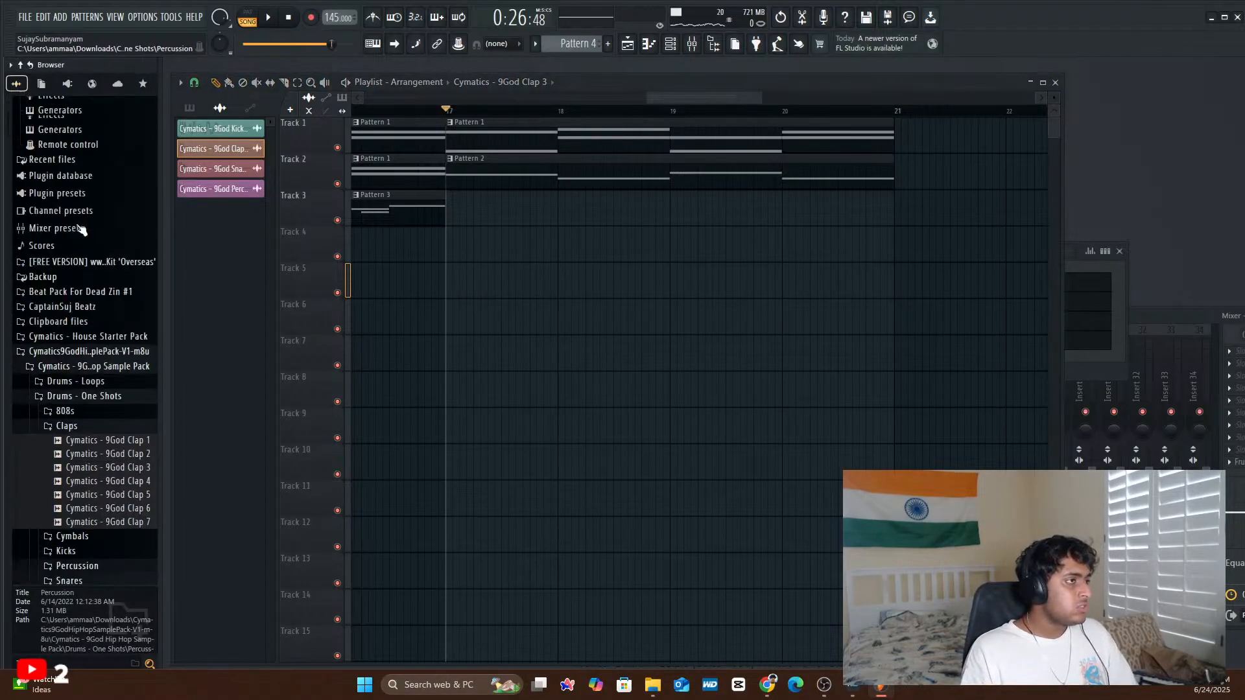
{"action": "left_click", "coordinate": [97, 384]}
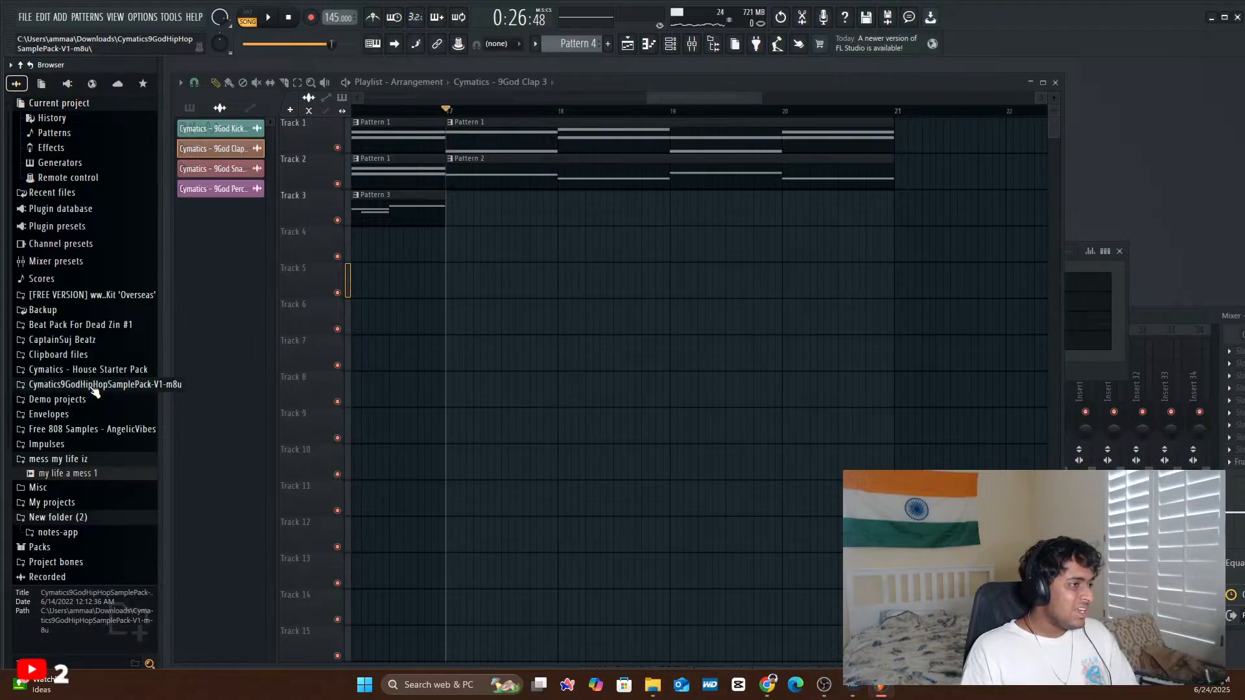
{"action": "mouse_move", "coordinate": [651, 689]}
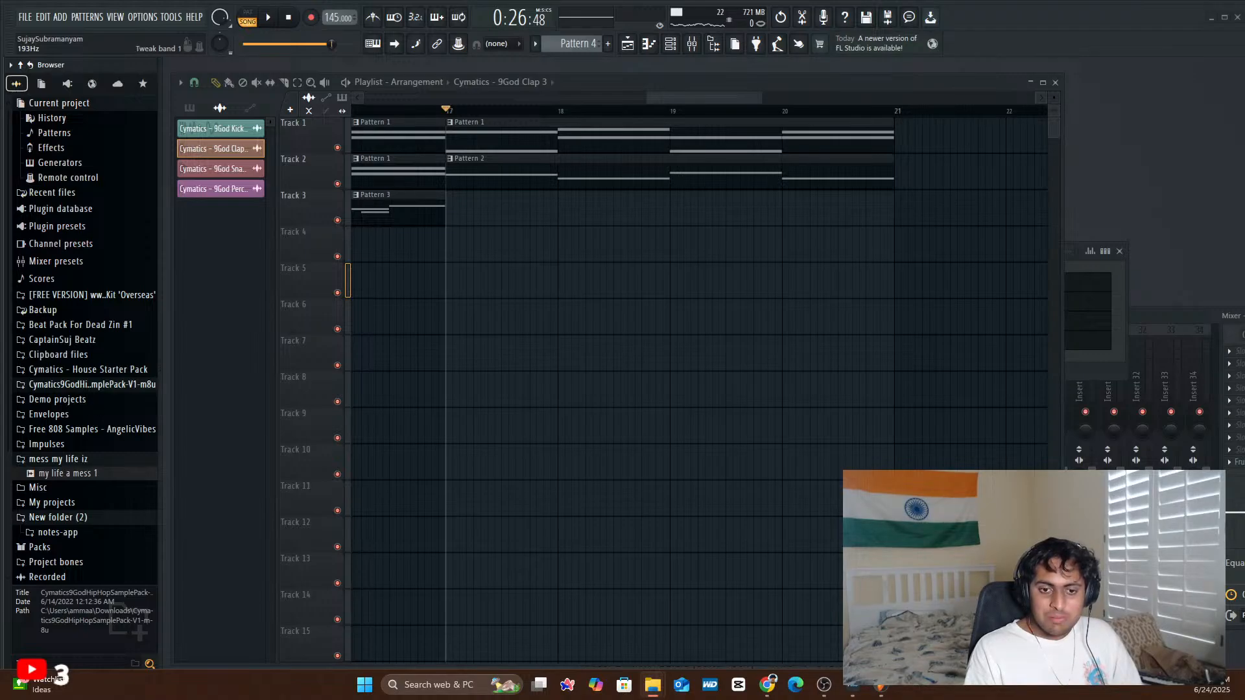
{"action": "left_click_drag", "start_coordinate": [491, 442], "coordinate": [94, 329]}
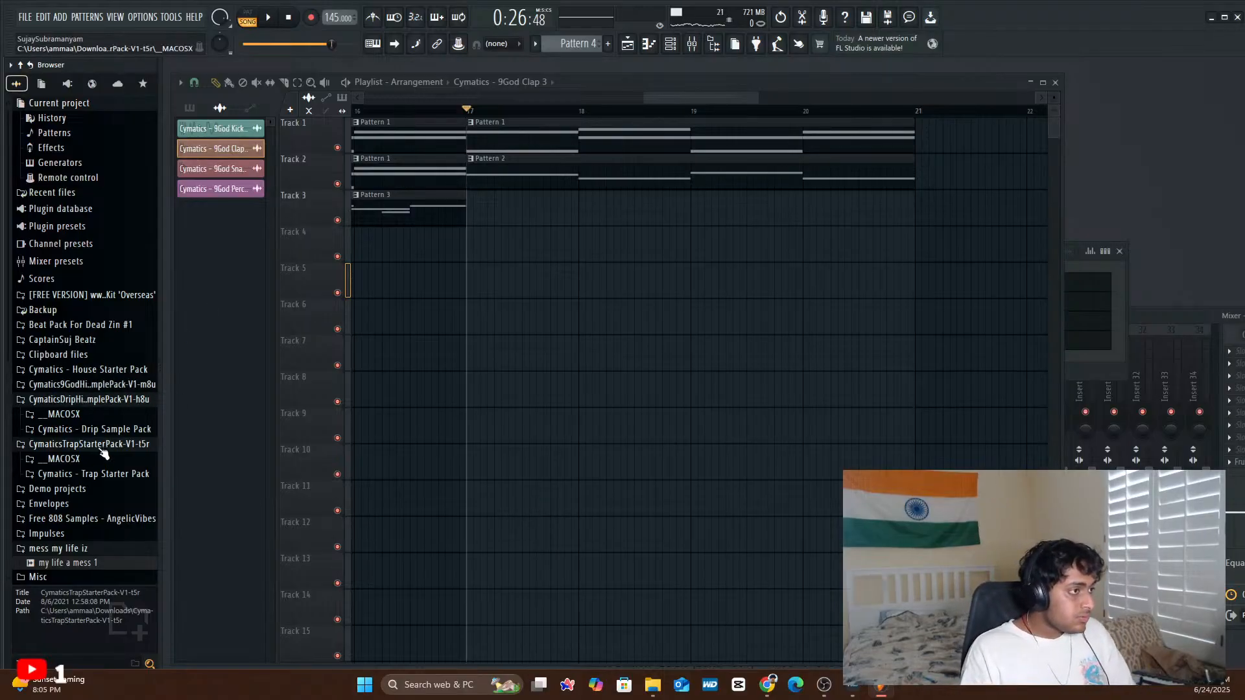
- Place the Fire Kick - D sample from the Trap Starter Pack on Track 4 at bar 17 and audition it
{"action": "left_click", "coordinate": [117, 472]}
{"action": "scroll", "coordinate": [87, 454], "scroll_direction": "down", "scroll_amount": 7}
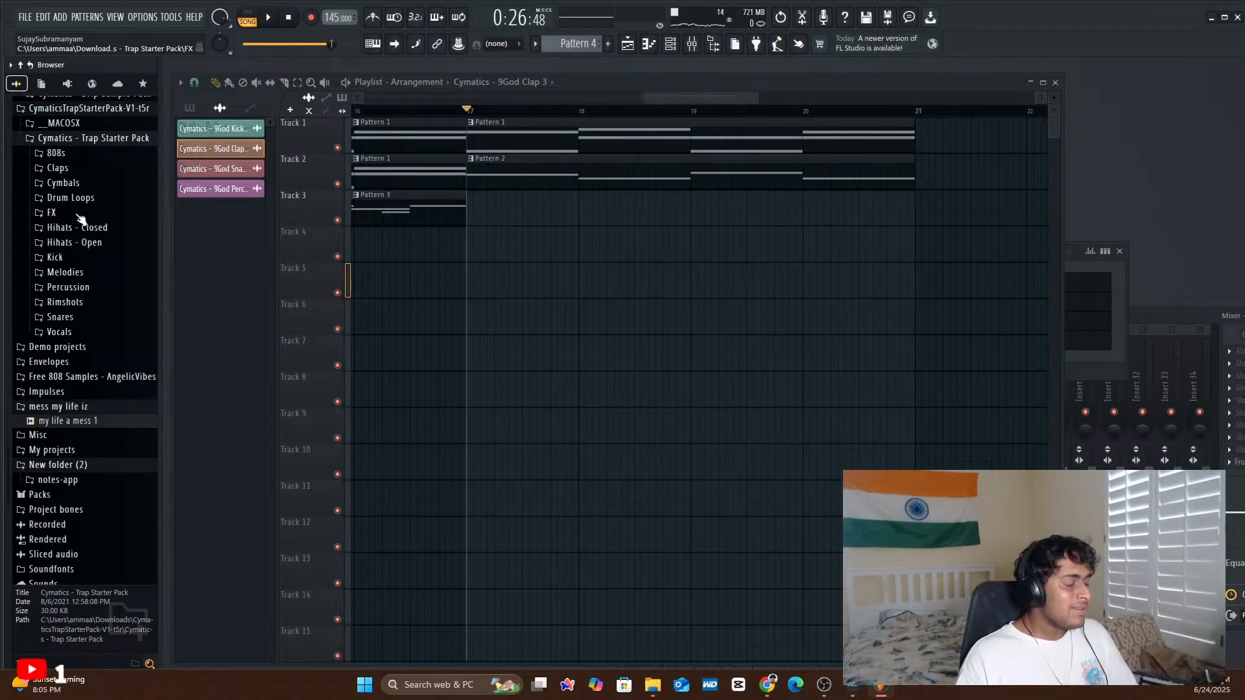
{"action": "left_click", "coordinate": [91, 259]}
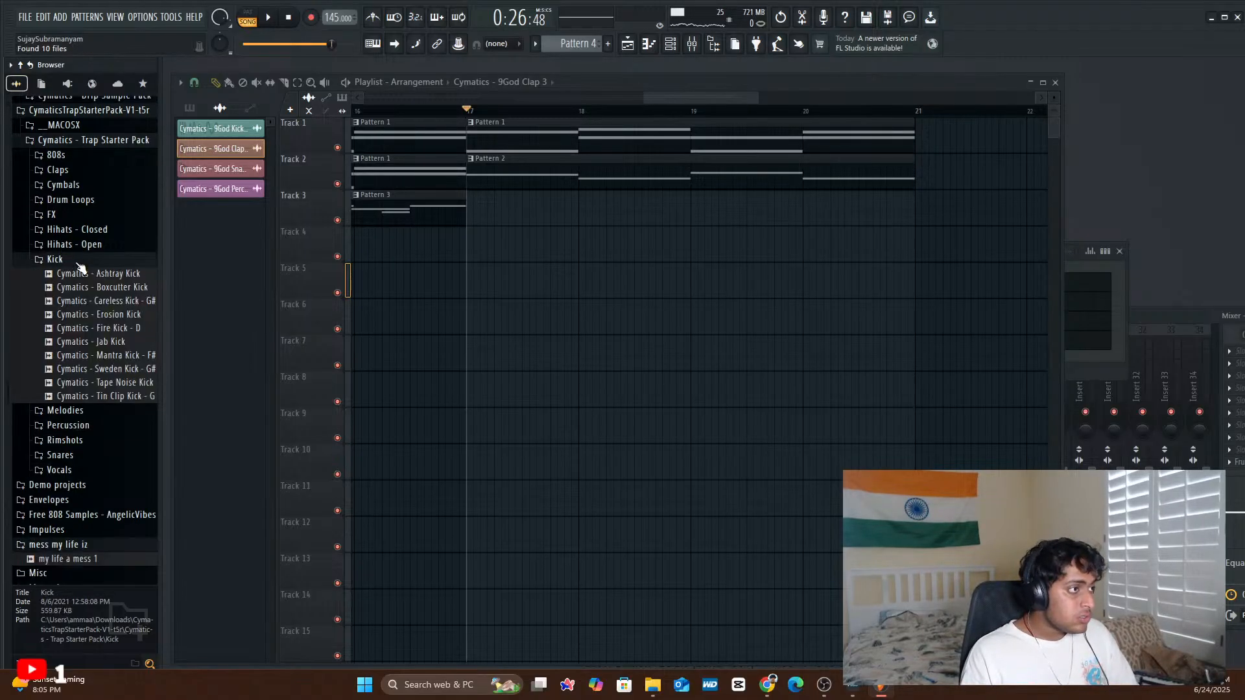
{"action": "left_click", "coordinate": [99, 318]}
{"action": "left_click", "coordinate": [101, 329]}
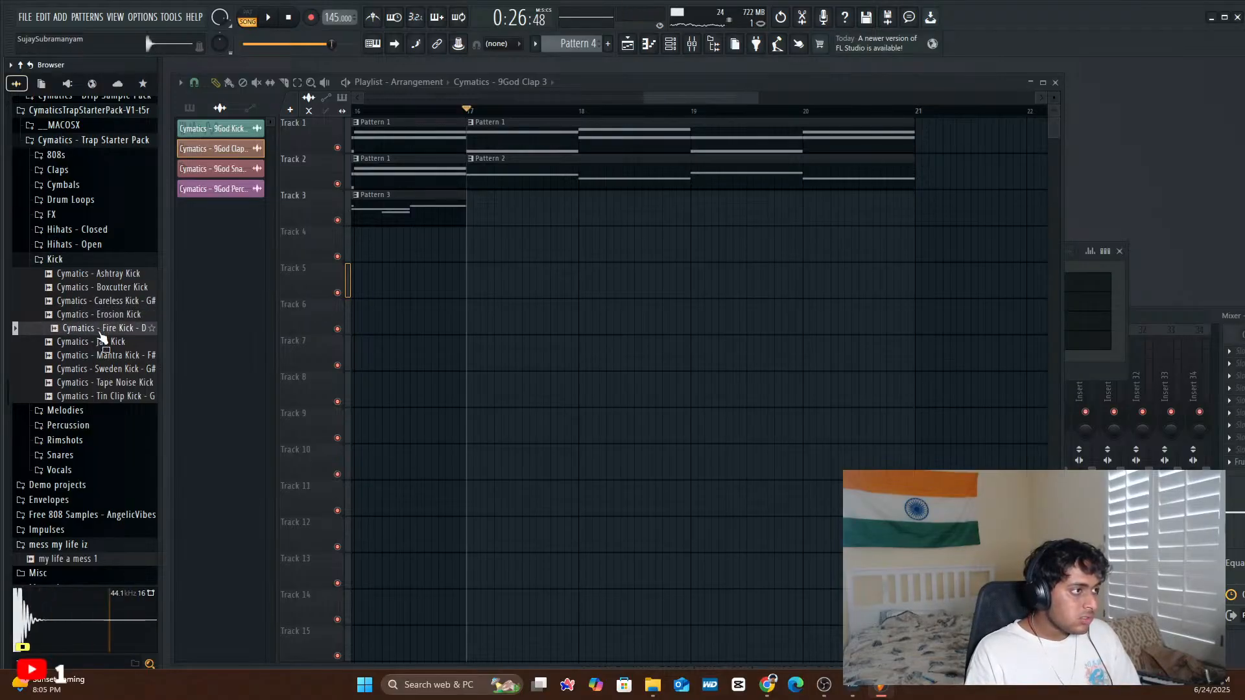
{"action": "left_click_drag", "start_coordinate": [101, 335], "coordinate": [468, 243]}
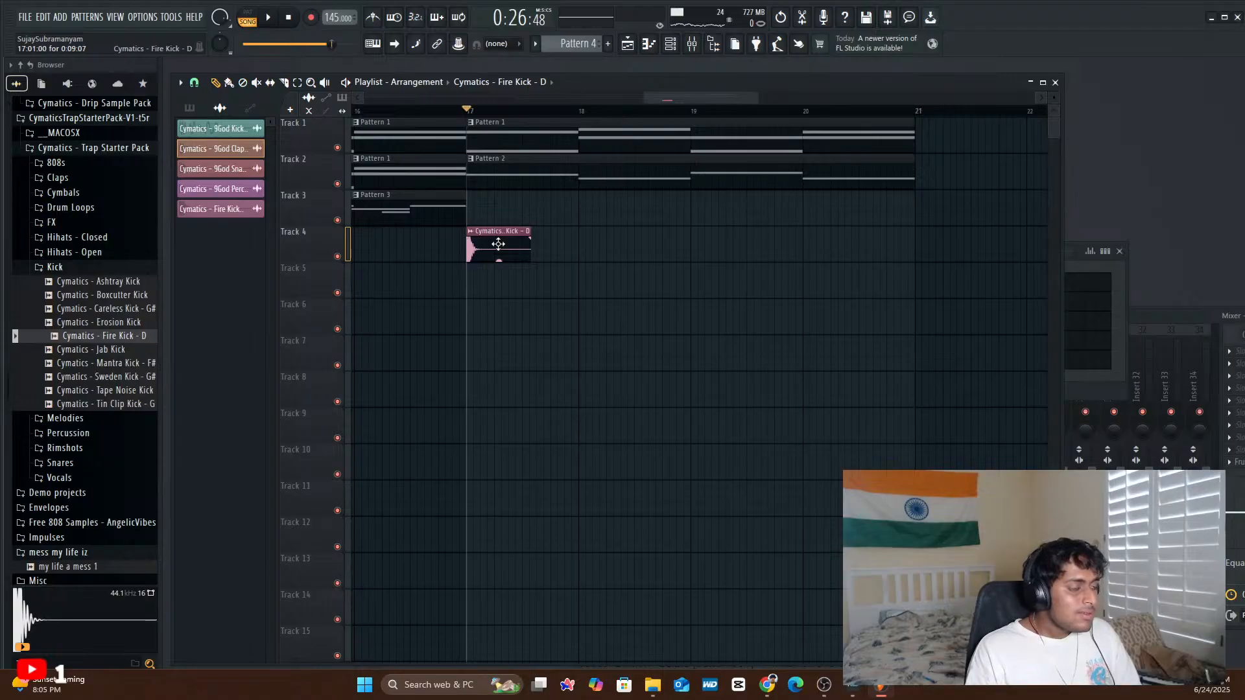
{"action": "key", "text": "space"}
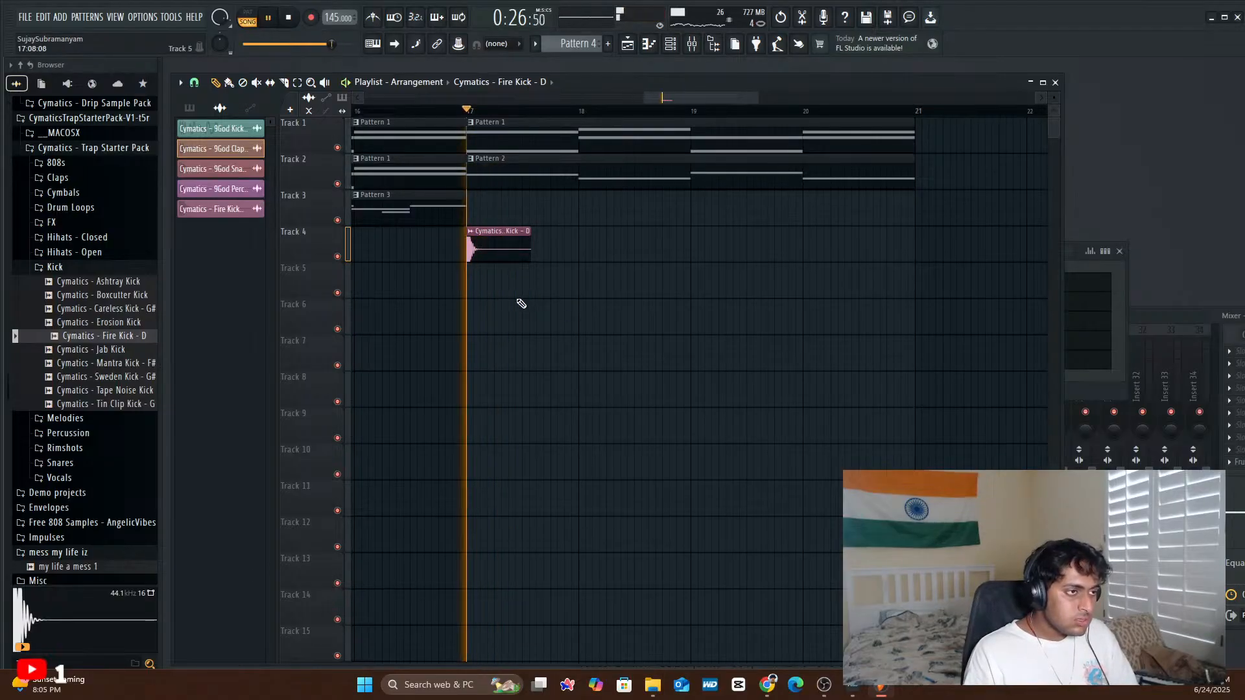
{"action": "key", "text": "space"}
{"action": "key", "text": "space"}
{"action": "key", "text": "space"}
- Try a Percussion 8 hit on Track 5 at the start of bar 17
{"action": "left_click", "coordinate": [211, 188]}
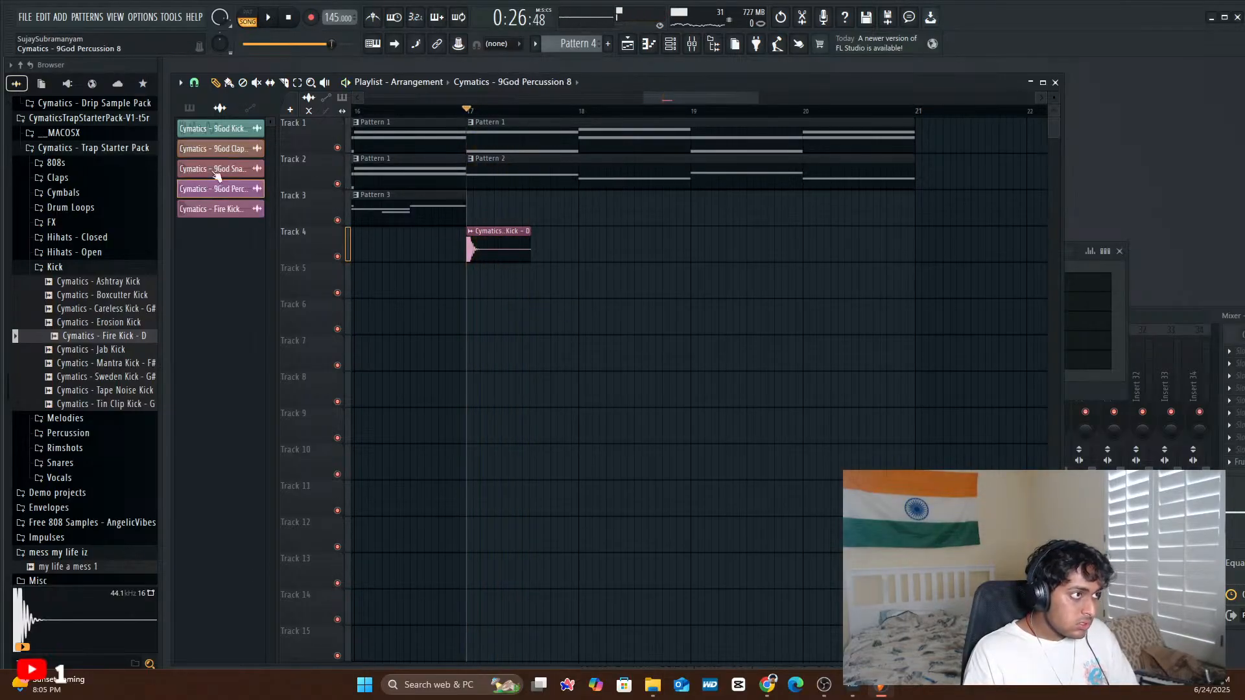
{"action": "left_click", "coordinate": [468, 290]}
{"action": "left_click_drag", "start_coordinate": [490, 288], "coordinate": [484, 292]}
{"action": "right_click", "coordinate": [471, 285]}
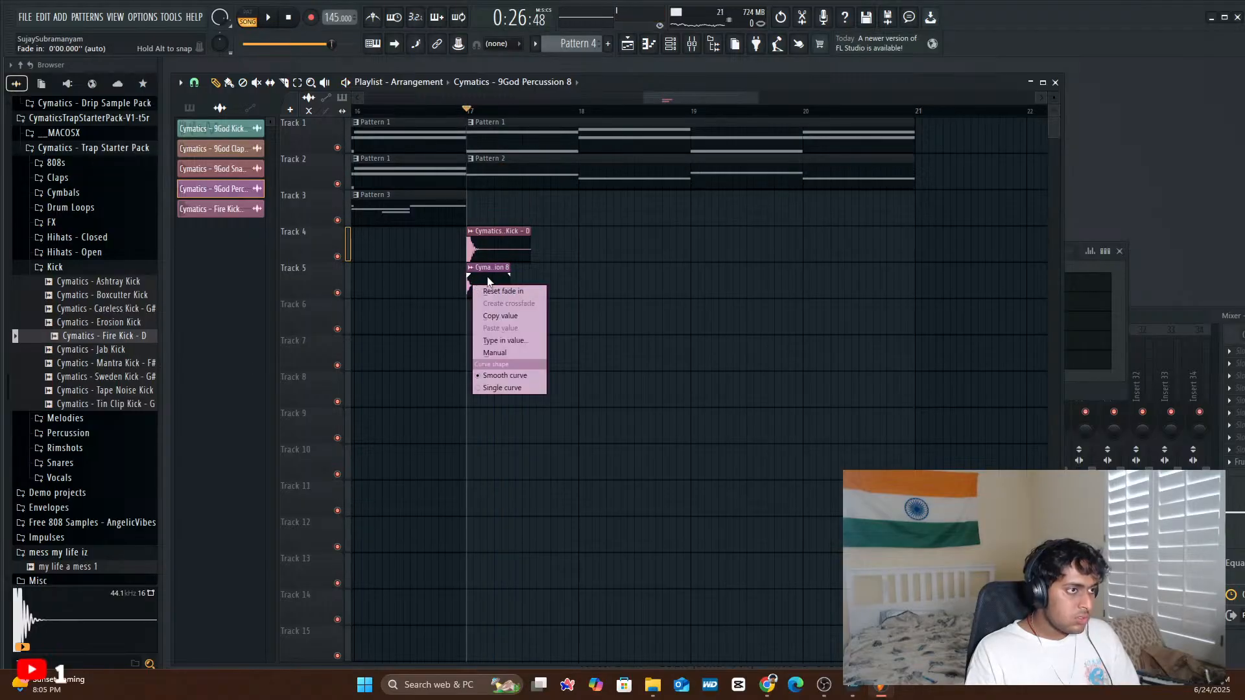
{"action": "left_click", "coordinate": [486, 277]}
{"action": "right_click", "coordinate": [487, 278]}
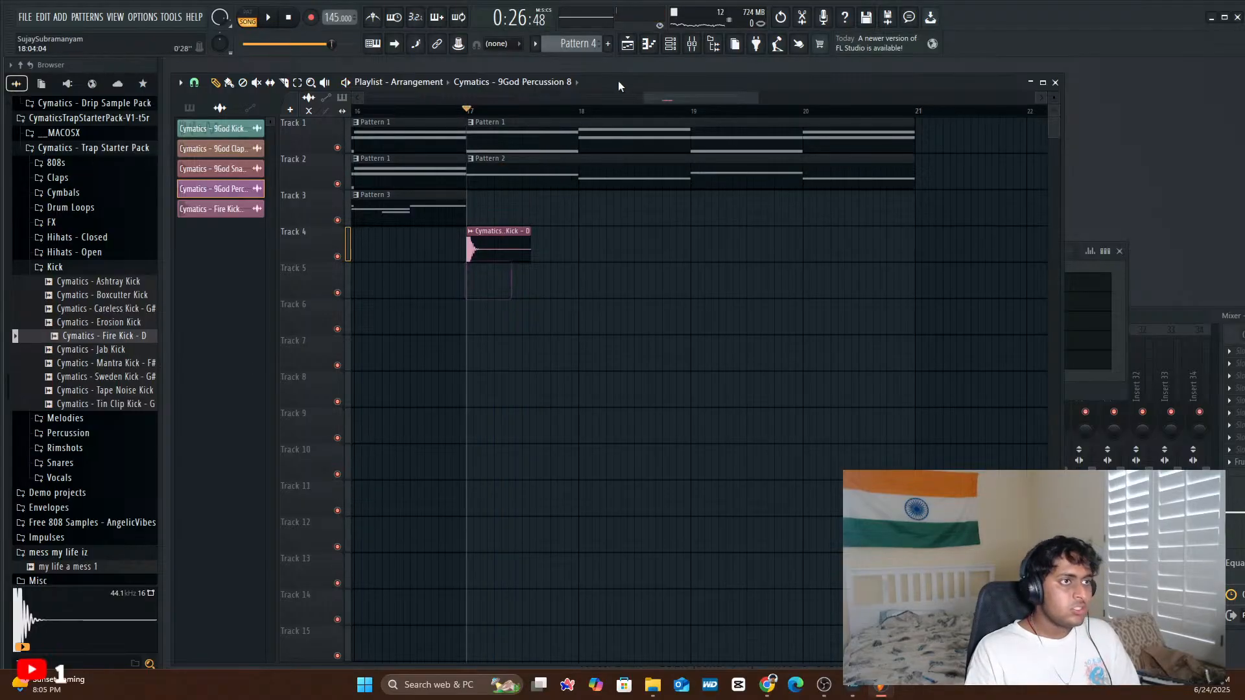
- Open the piano roll of Percussion 8 from the channel rack and try a single note at different pitches in bar 1
{"action": "left_click", "coordinate": [670, 43]}
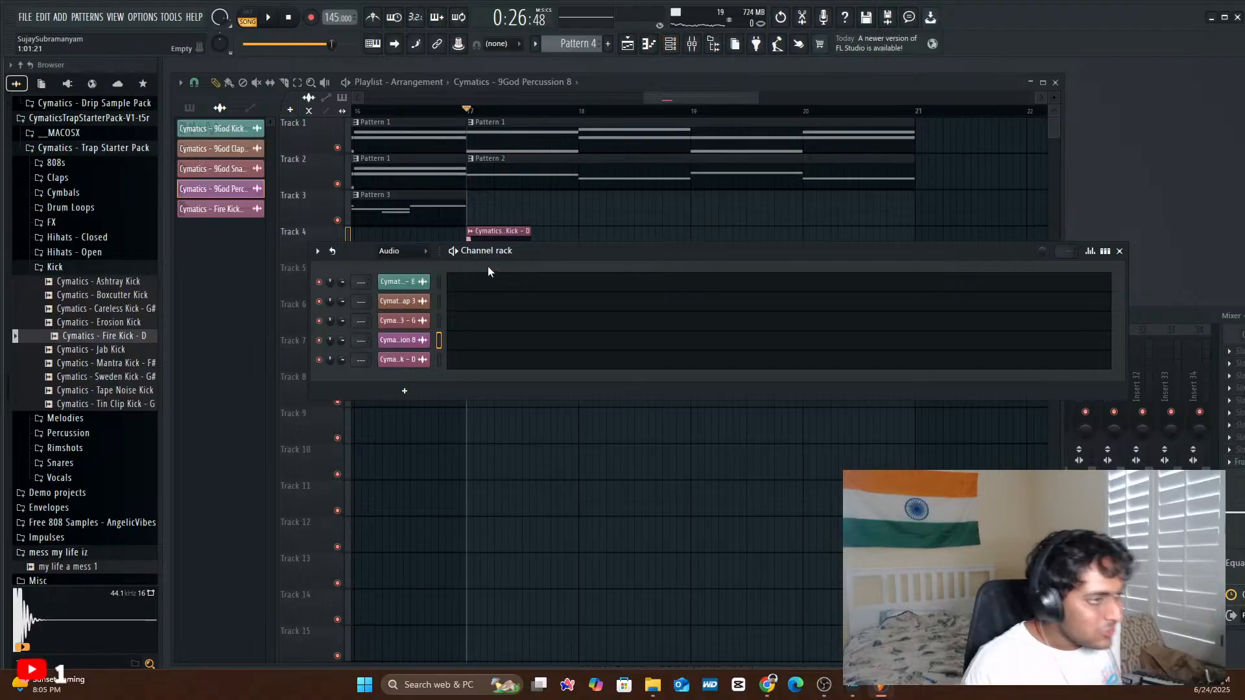
{"action": "left_click", "coordinate": [503, 348]}
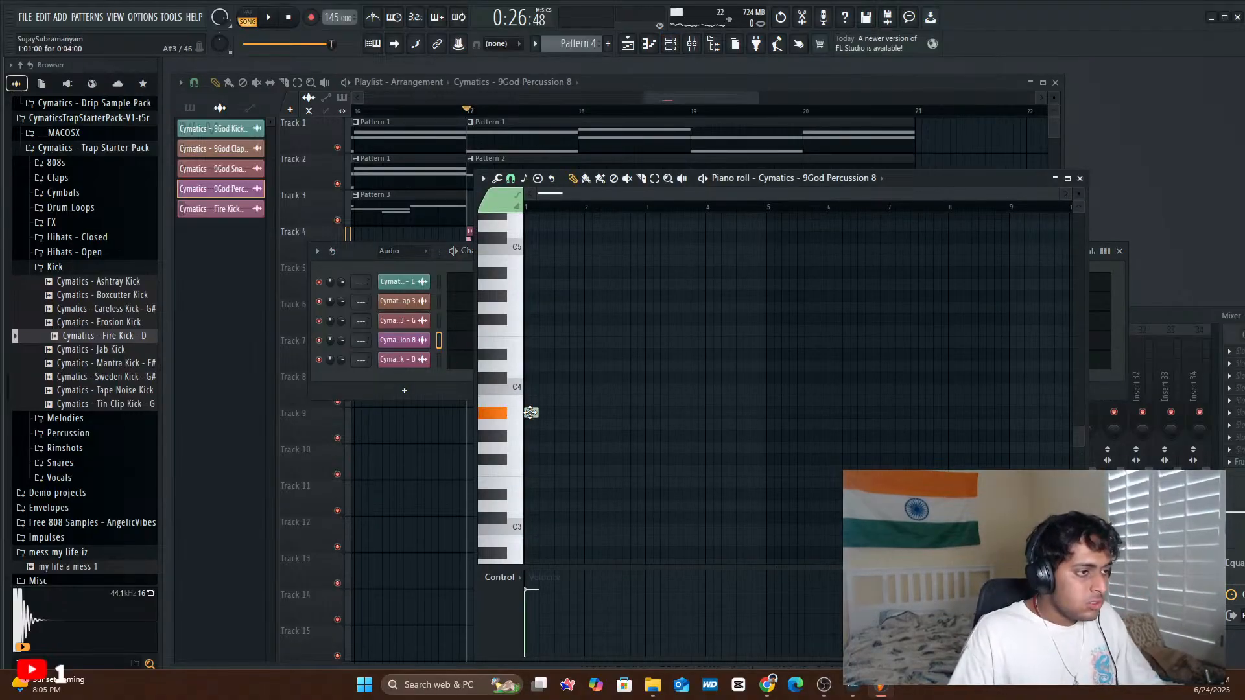
{"action": "left_click_drag", "start_coordinate": [531, 413], "coordinate": [513, 557]}
{"action": "right_click", "coordinate": [530, 553]}
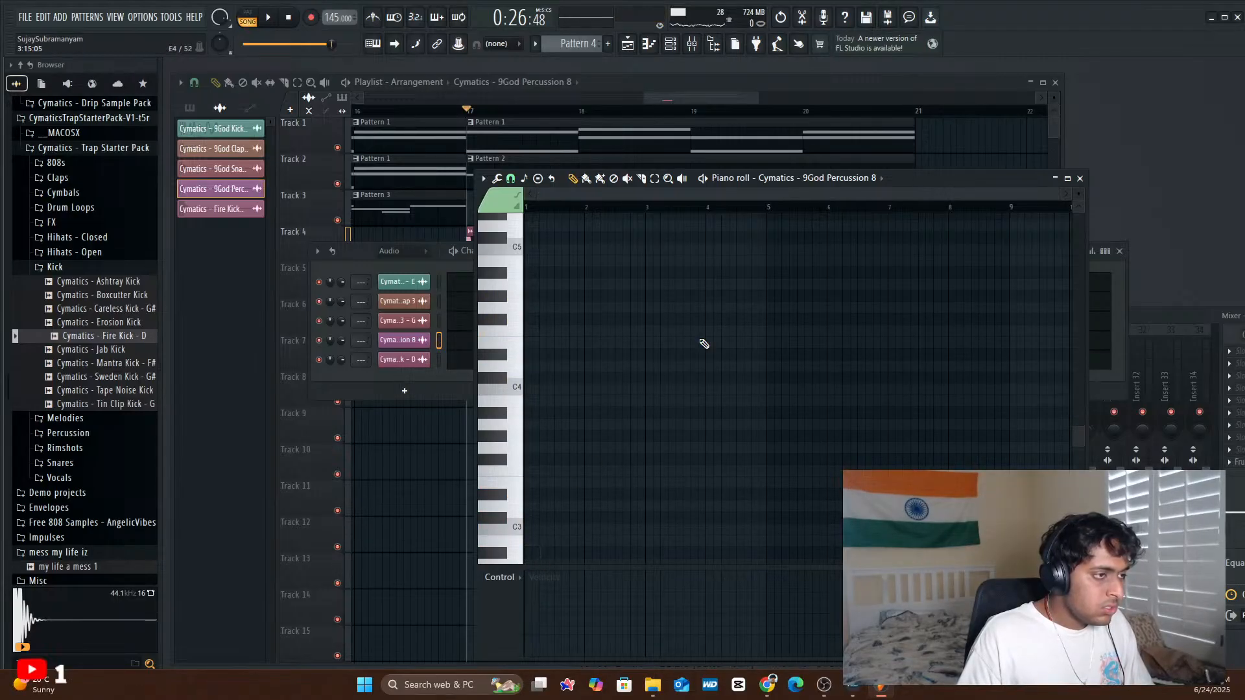
- Lower the Percussion 8 clip's pitch shift with time stretching in Auto mode and preview the sample
{"action": "left_click", "coordinate": [405, 338]}
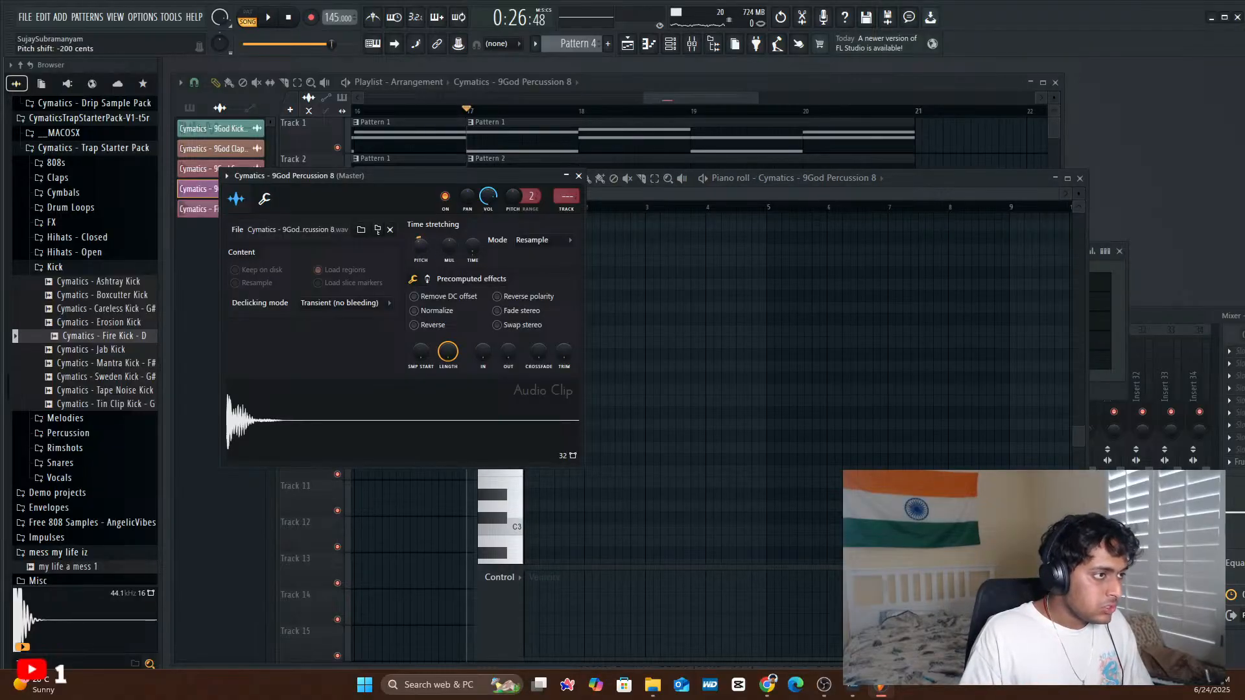
{"action": "left_click_drag", "start_coordinate": [421, 245], "coordinate": [421, 266]}
{"action": "left_click", "coordinate": [361, 425]}
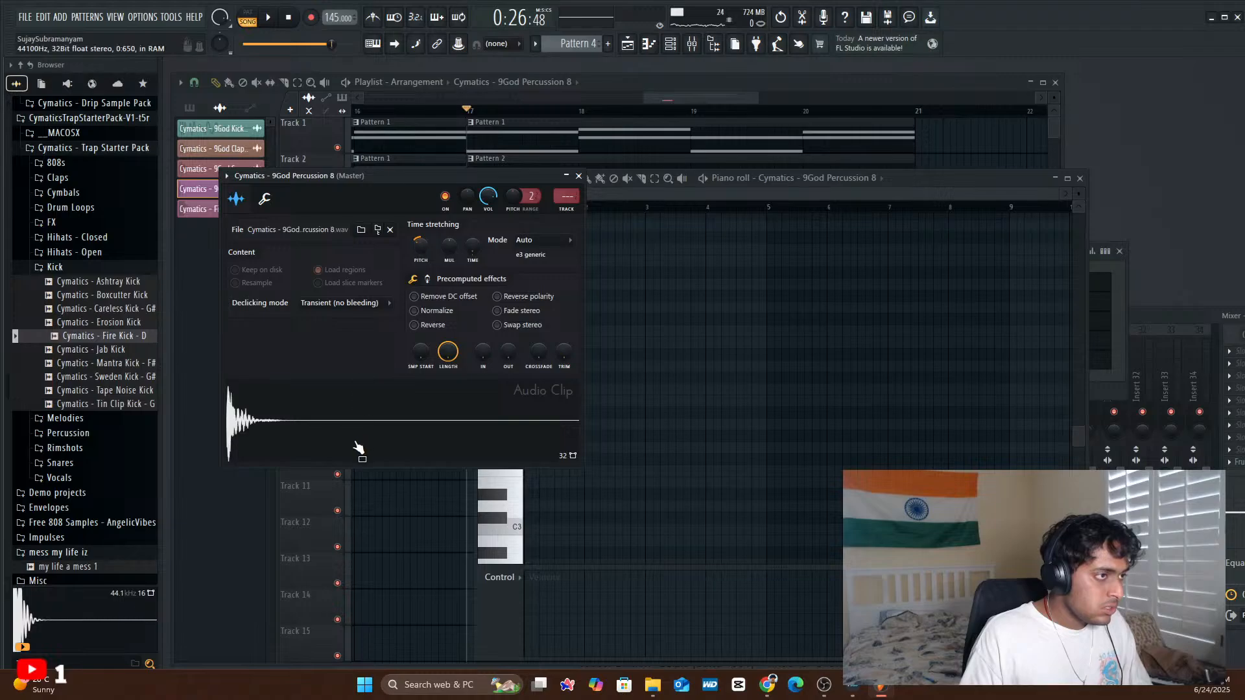
{"action": "left_click", "coordinate": [579, 176]}
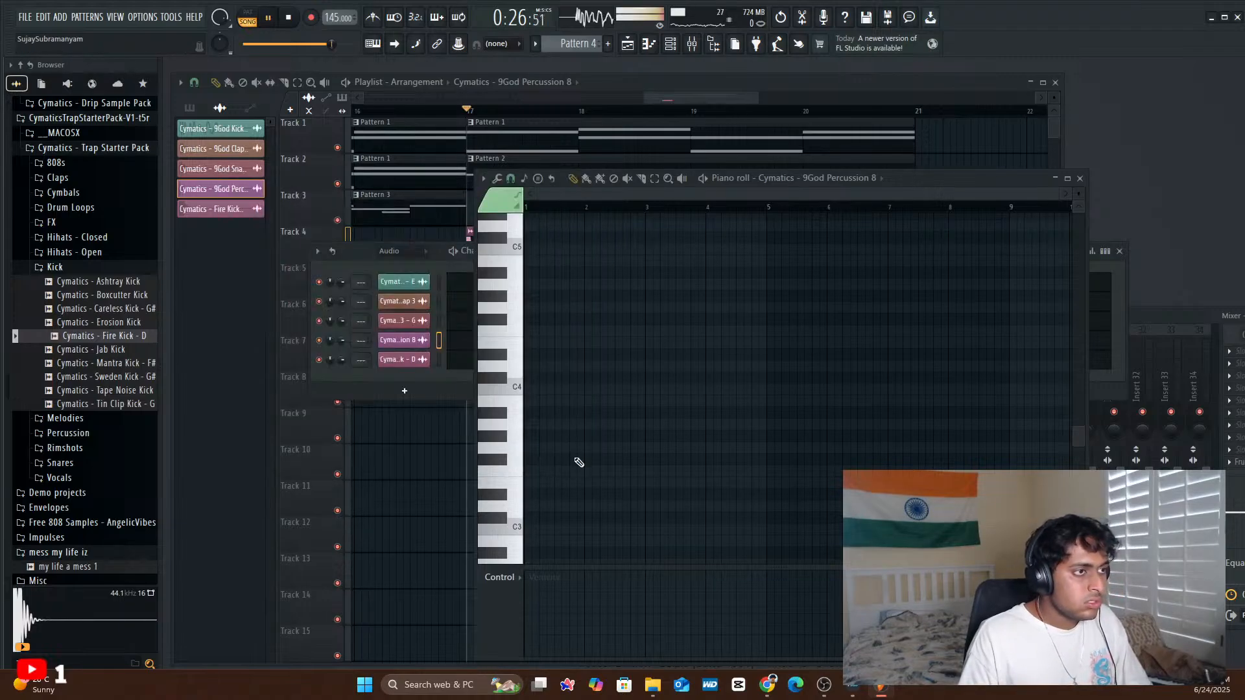
- Draw three E3 notes for Percussion 8 in Pattern 4 at steps 1, 7 and 13 of bar 1, and close the piano roll and channel rack
{"action": "left_click", "coordinate": [530, 486]}
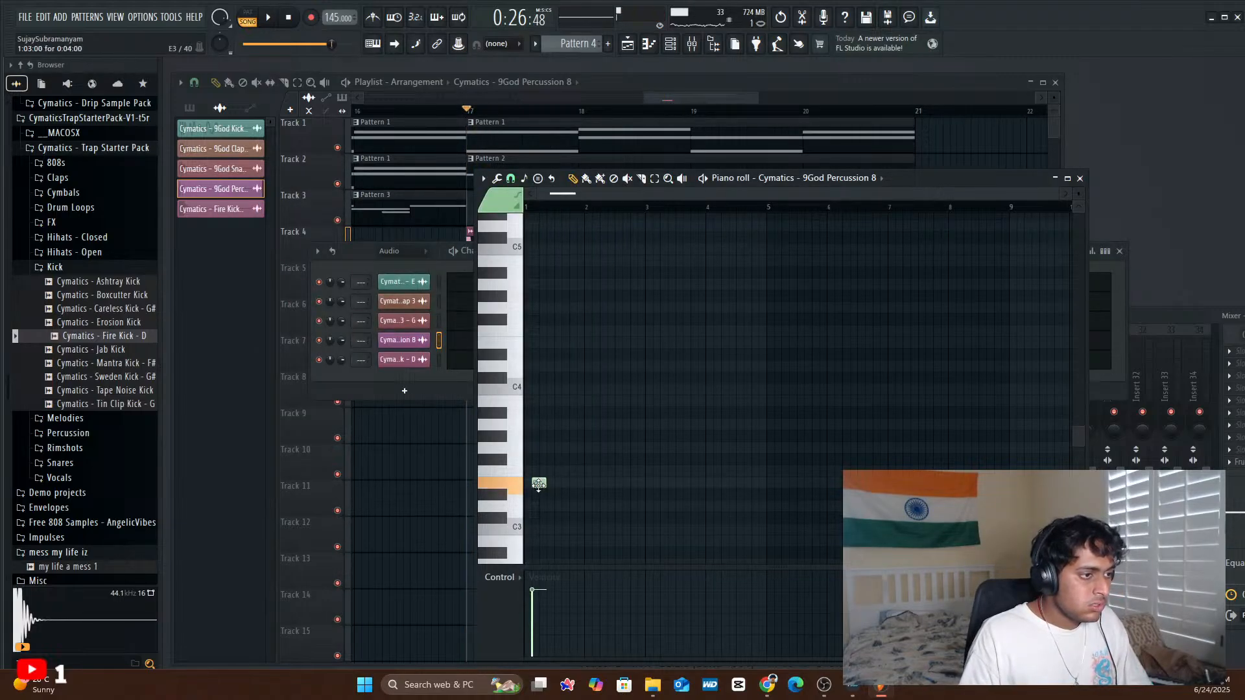
{"action": "left_click", "coordinate": [553, 484]}
{"action": "left_click", "coordinate": [576, 484]}
{"action": "key", "text": "space"}
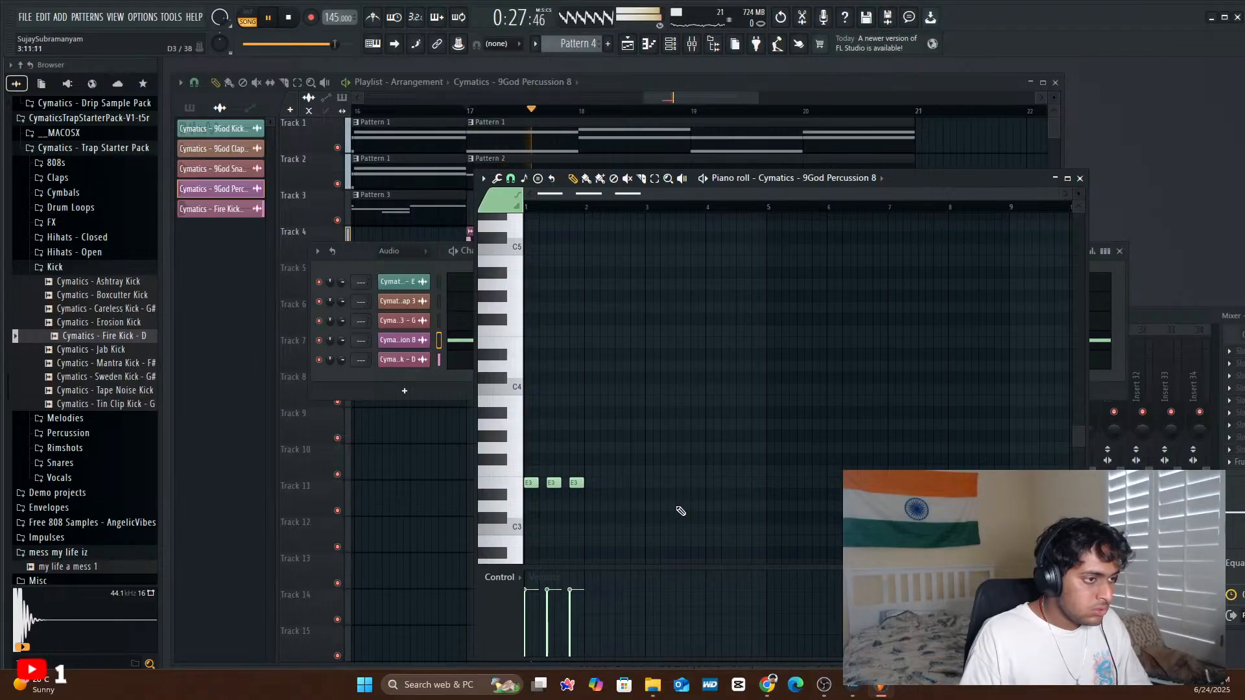
{"action": "left_click", "coordinate": [1079, 179]}
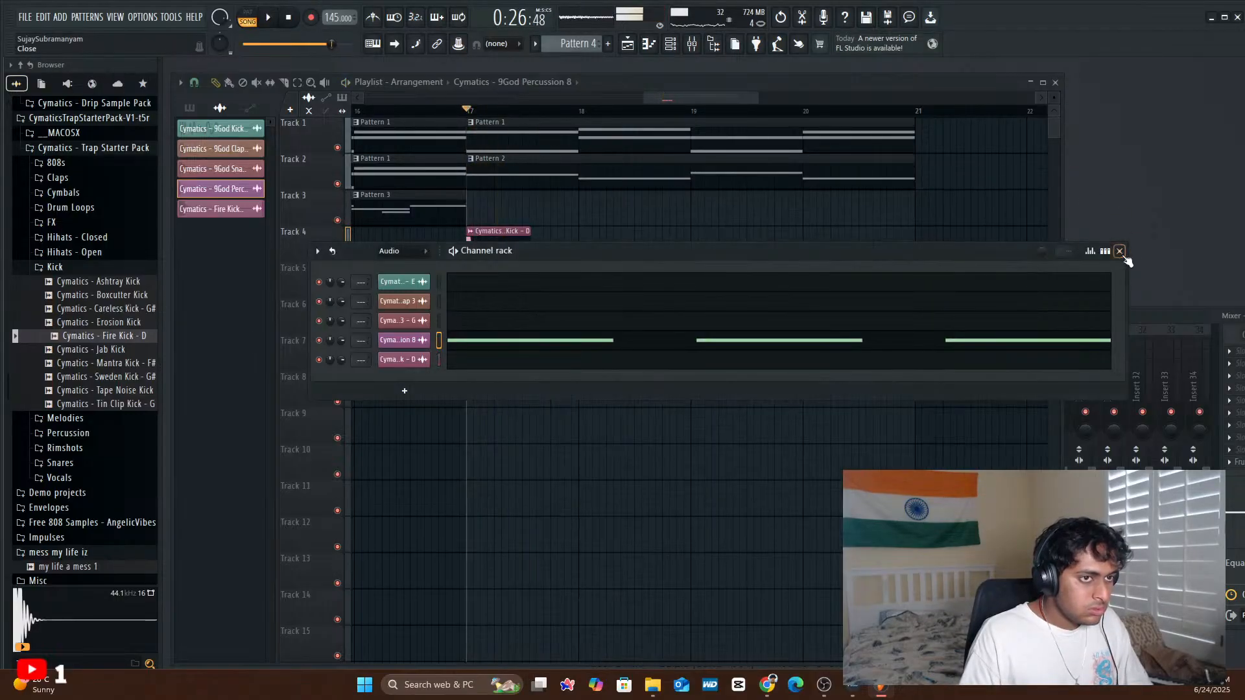
{"action": "left_click", "coordinate": [1119, 251]}
{"action": "key", "text": "space"}
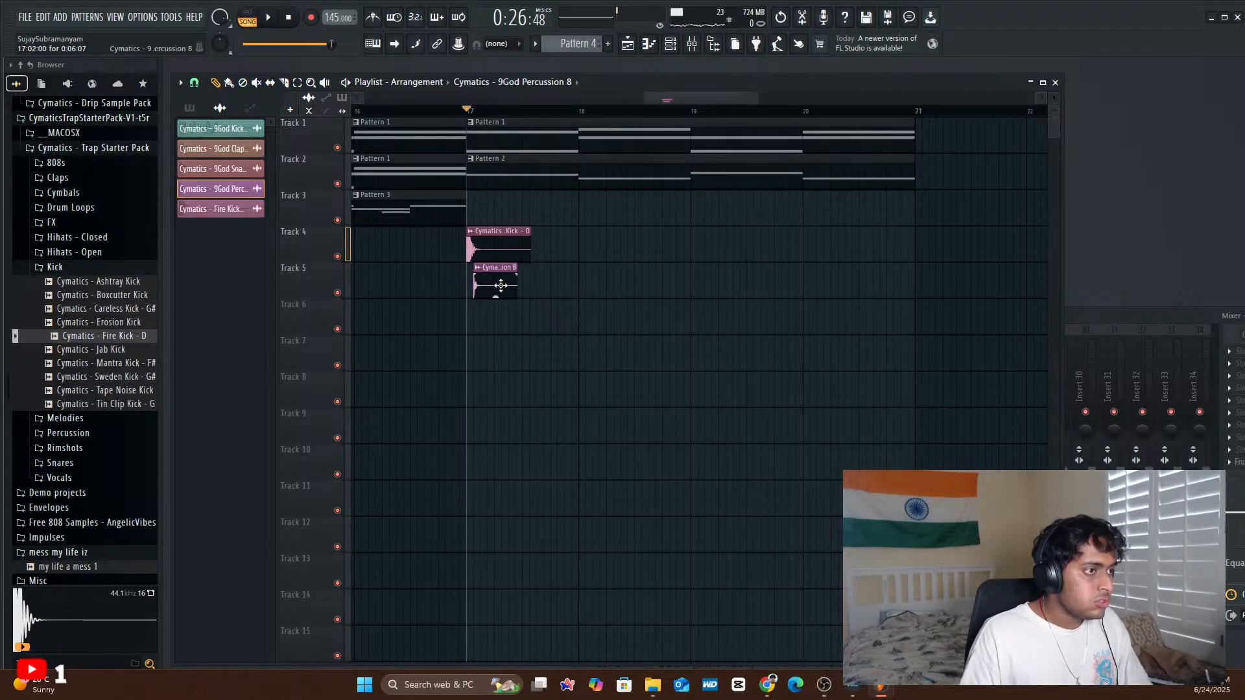
- Place Pattern 4 on Track 5 at bar 17 and audition it with the Fire Kick
{"action": "left_click", "coordinate": [189, 107]}
{"action": "left_click", "coordinate": [220, 189]}
{"action": "left_click", "coordinate": [490, 288]}
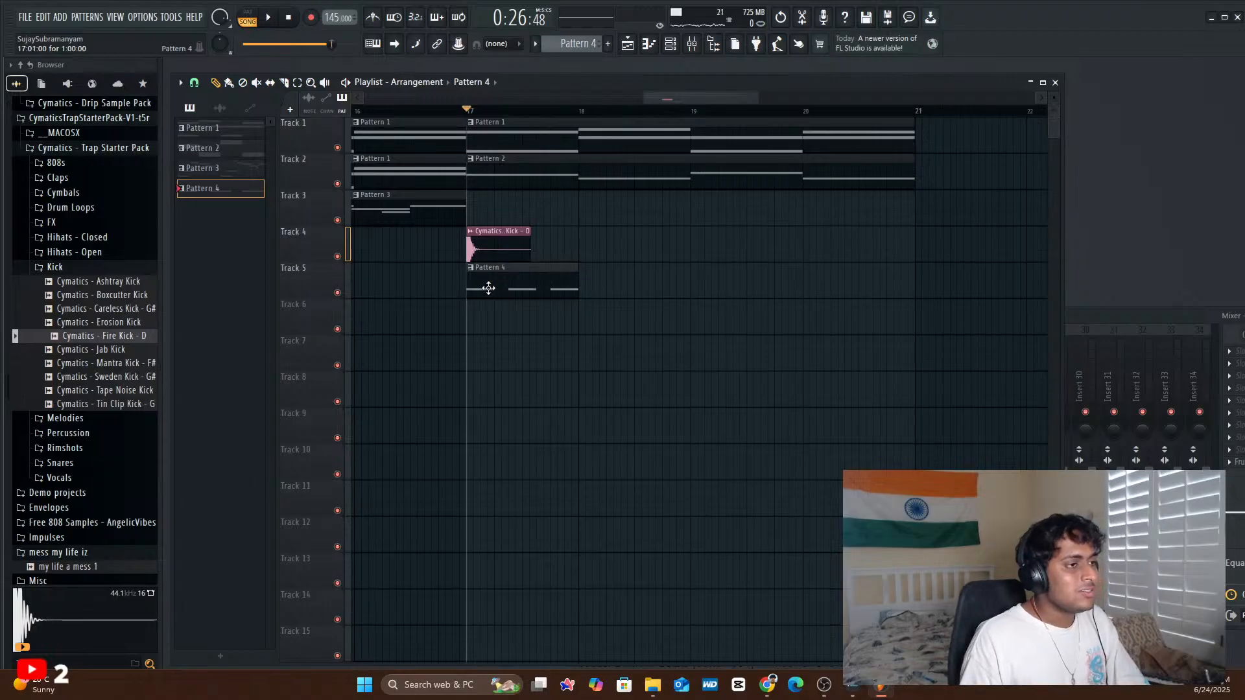
{"action": "key", "text": "space"}
{"action": "key", "text": "space"}
- Reopen Pattern 4's Percussion 8 notes, move the second E3 note to step 3, and audition the timing
{"action": "double_click", "coordinate": [529, 291]}
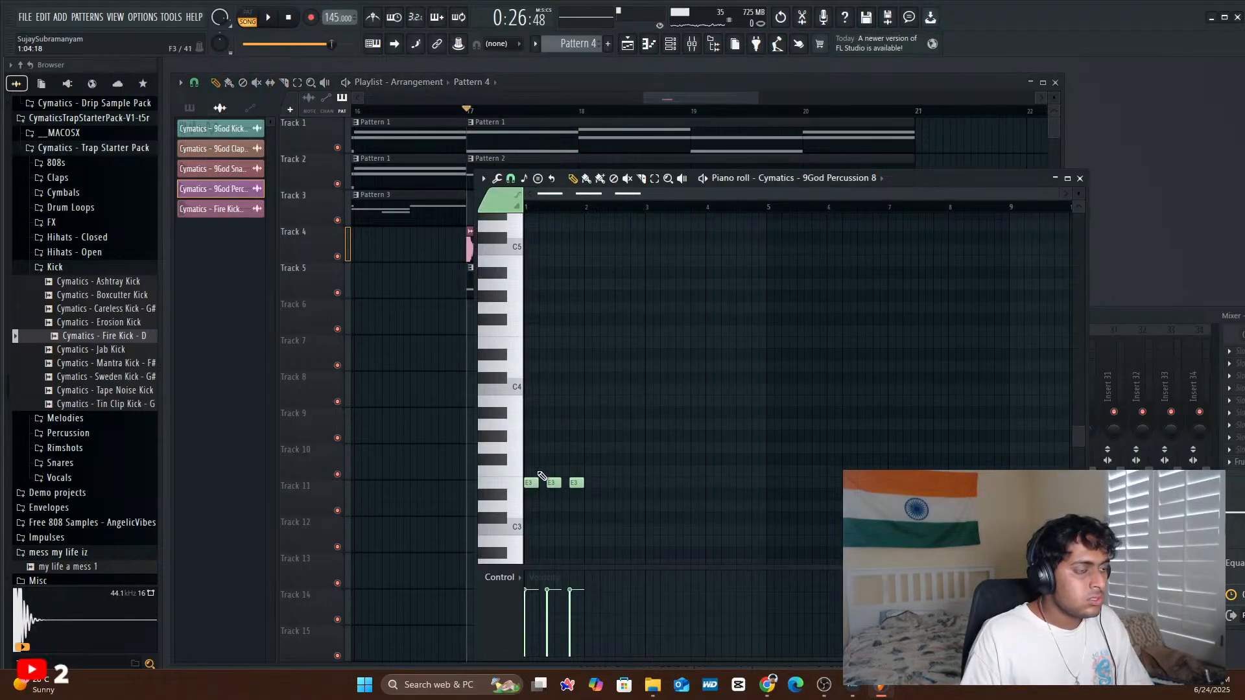
{"action": "left_click_drag", "start_coordinate": [550, 484], "coordinate": [545, 485]}
{"action": "key", "text": "space"}
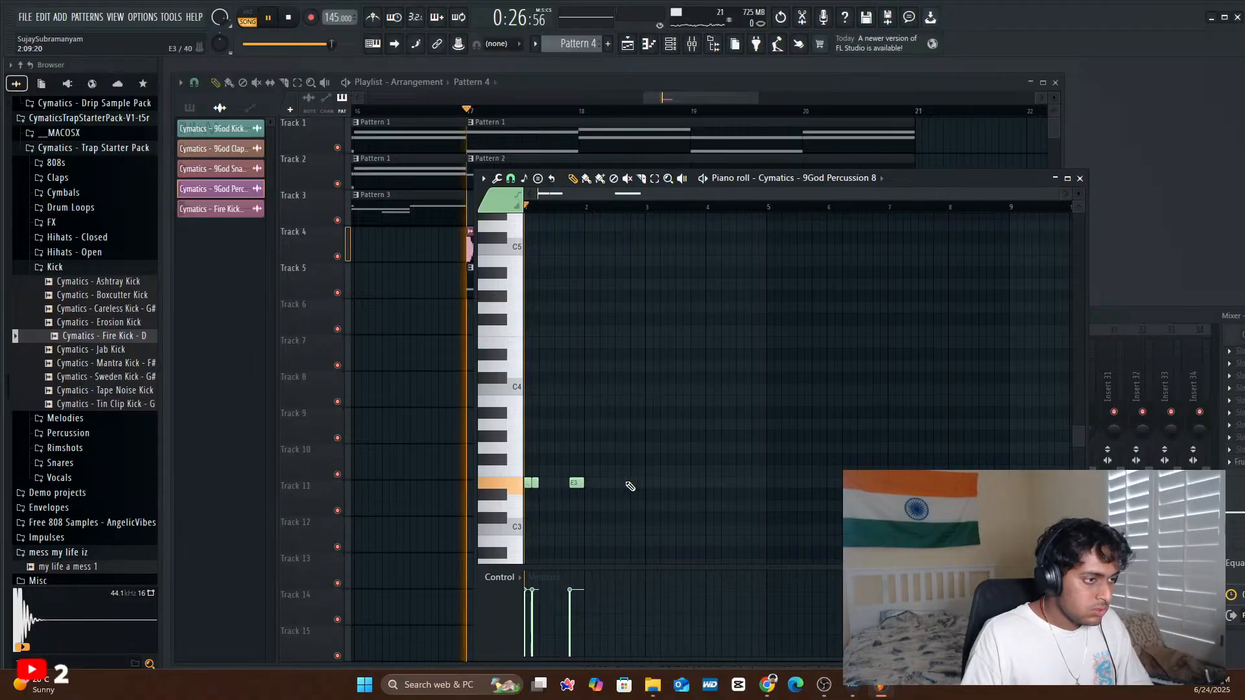
{"action": "key", "text": "space"}
{"action": "key", "text": "space"}
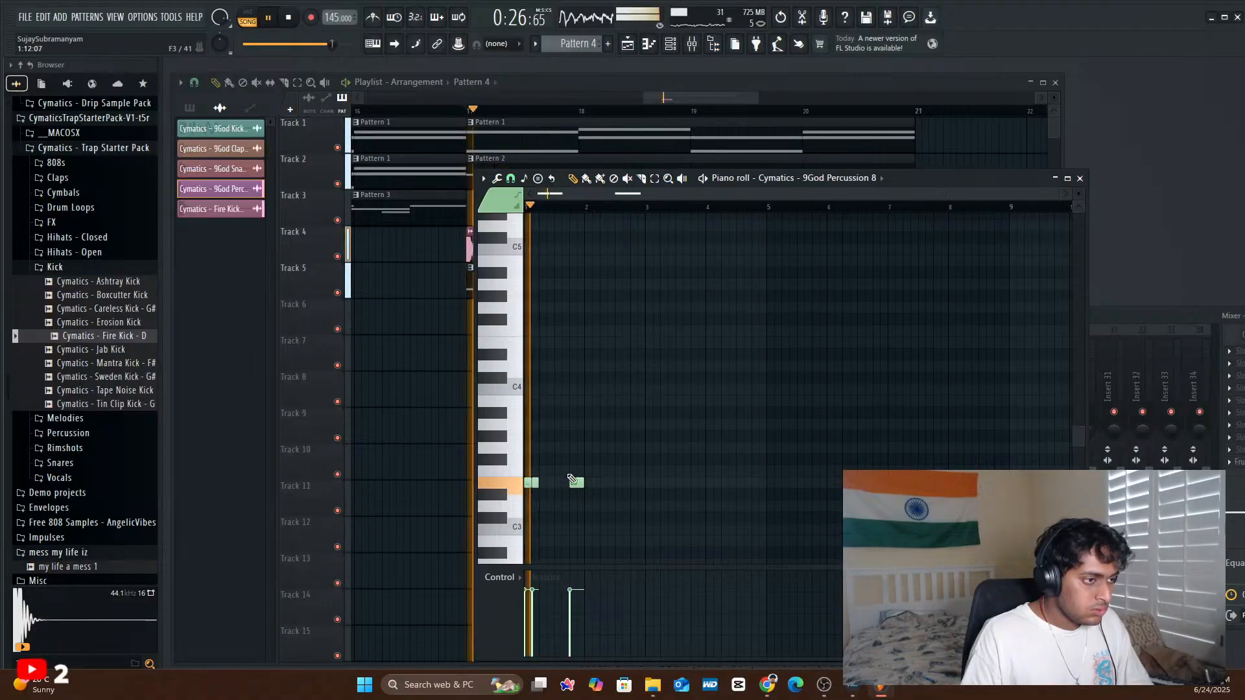
{"action": "key", "text": "space"}
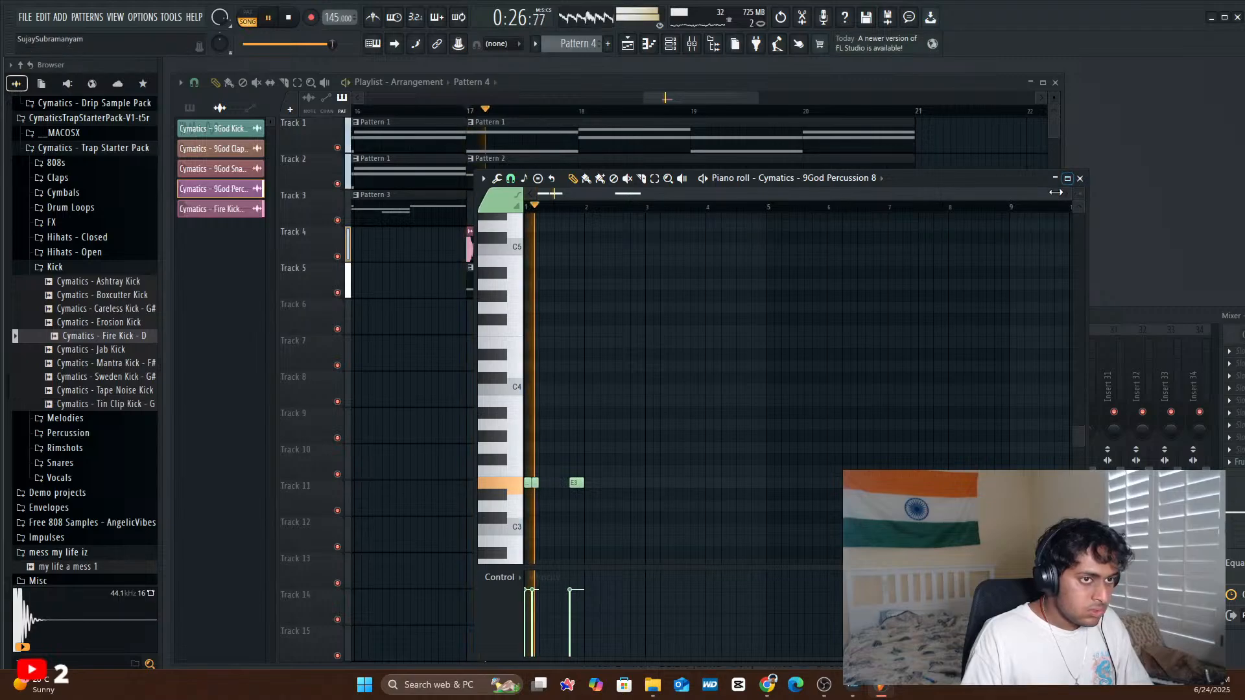
- Move the second E3 note to step 5 and the third to step 9, auditioning the percussion rhythm
{"action": "left_click_drag", "start_coordinate": [1055, 195], "coordinate": [658, 195]}
{"action": "left_click_drag", "start_coordinate": [612, 478], "coordinate": [664, 484]}
{"action": "key", "text": "space"}
{"action": "key", "text": "space"}
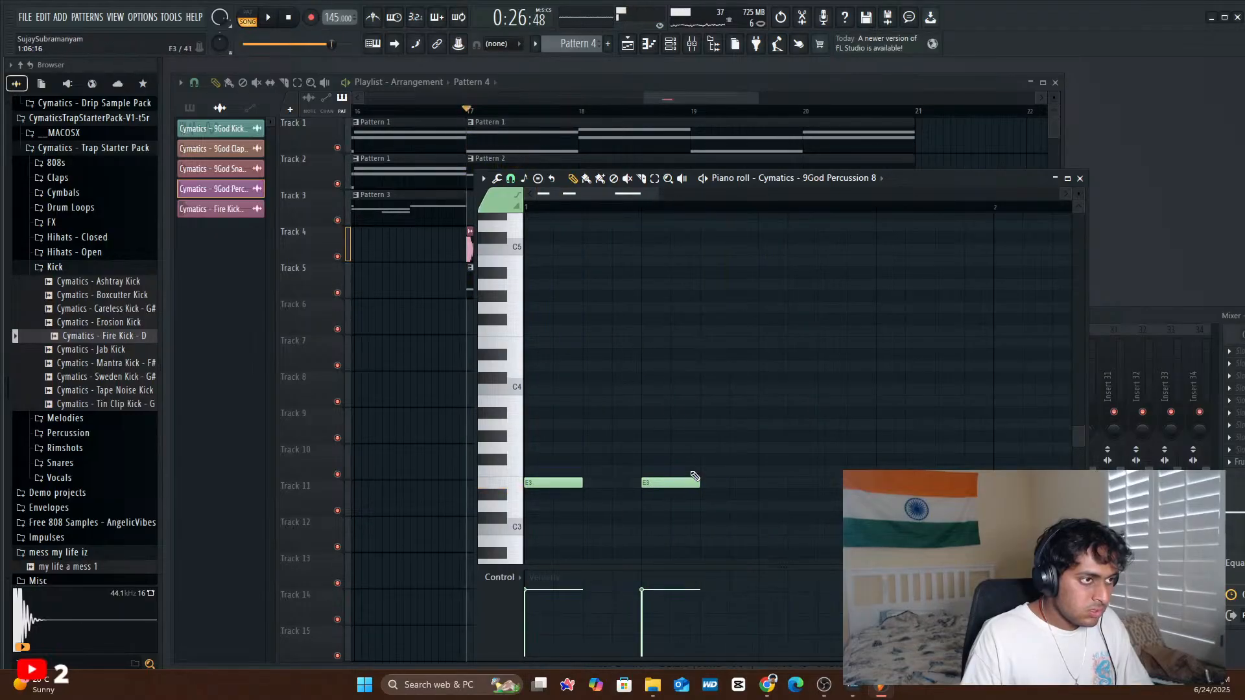
{"action": "left_click", "coordinate": [767, 485]}
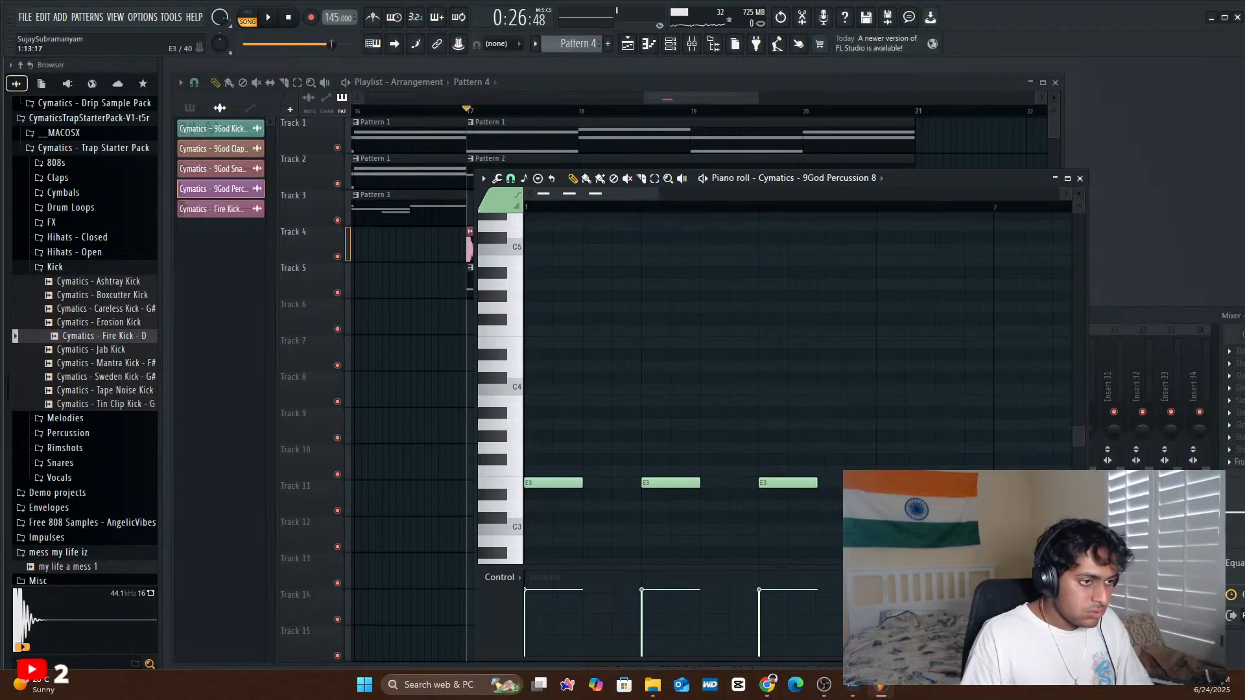
{"action": "key", "text": "space"}
{"action": "key", "text": "space"}
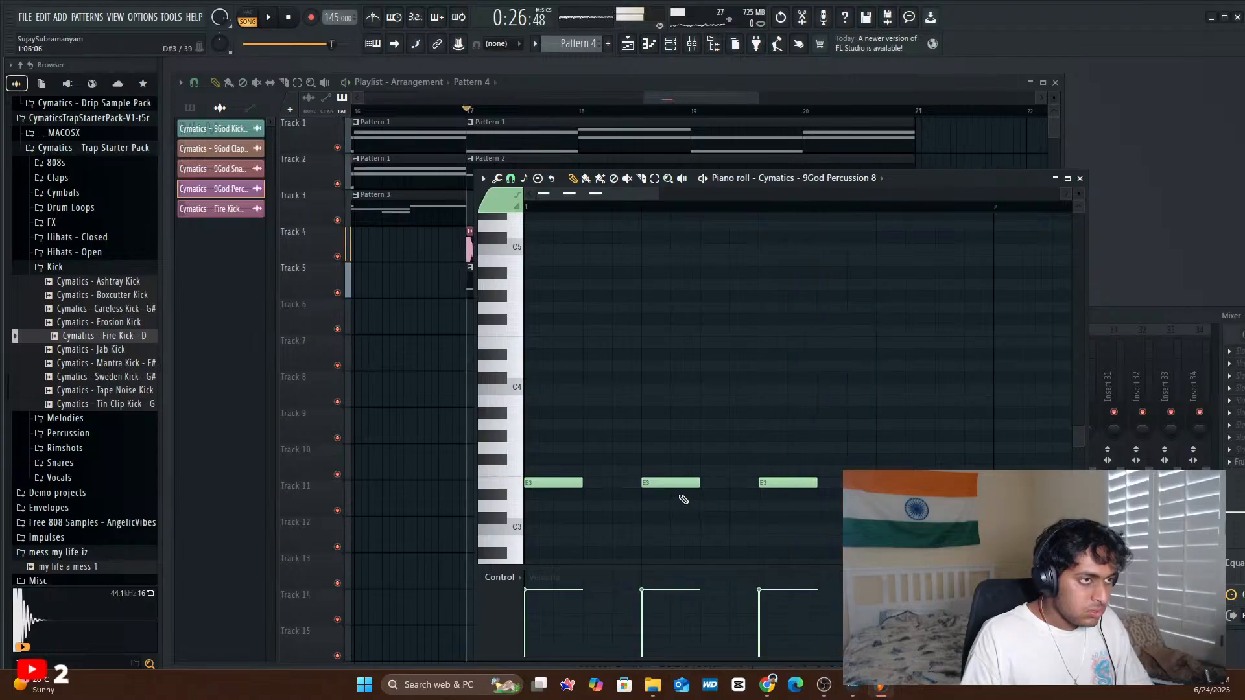
- Move the second E3 note to step 4 and the third to step 7, auditioning the tighter percussion rhythm
{"action": "left_click_drag", "start_coordinate": [681, 483], "coordinate": [652, 483]}
{"action": "key", "text": "space"}
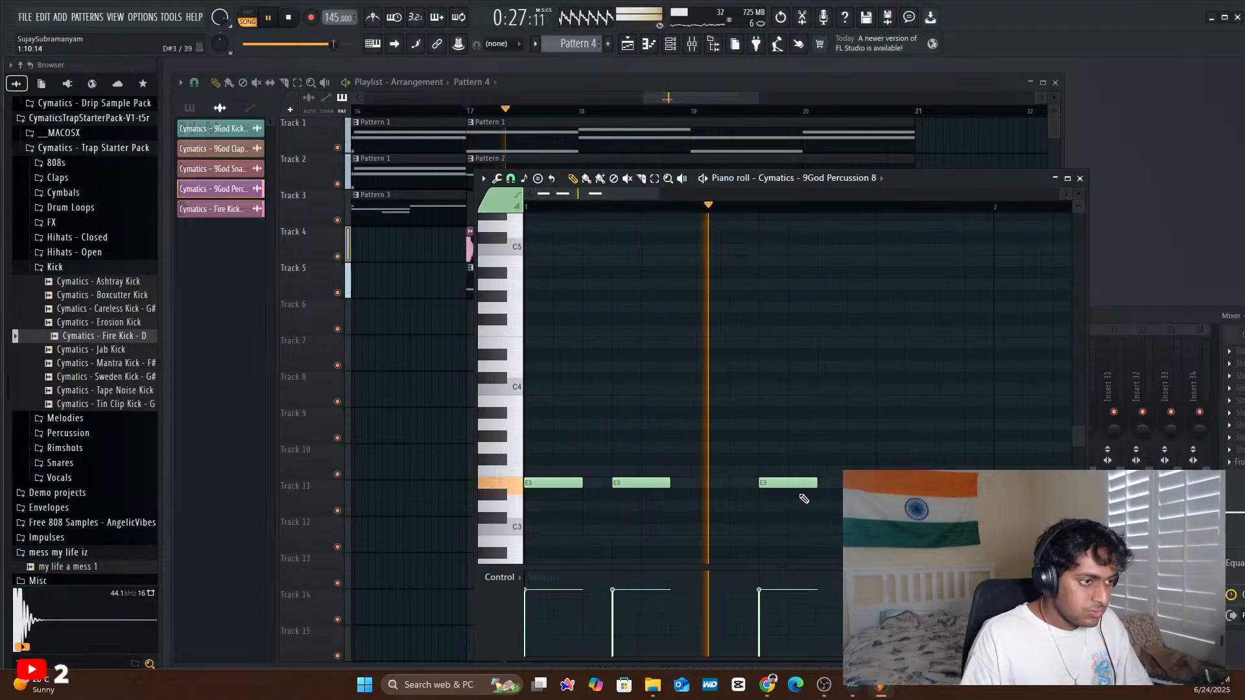
{"action": "left_click_drag", "start_coordinate": [807, 483], "coordinate": [749, 483]}
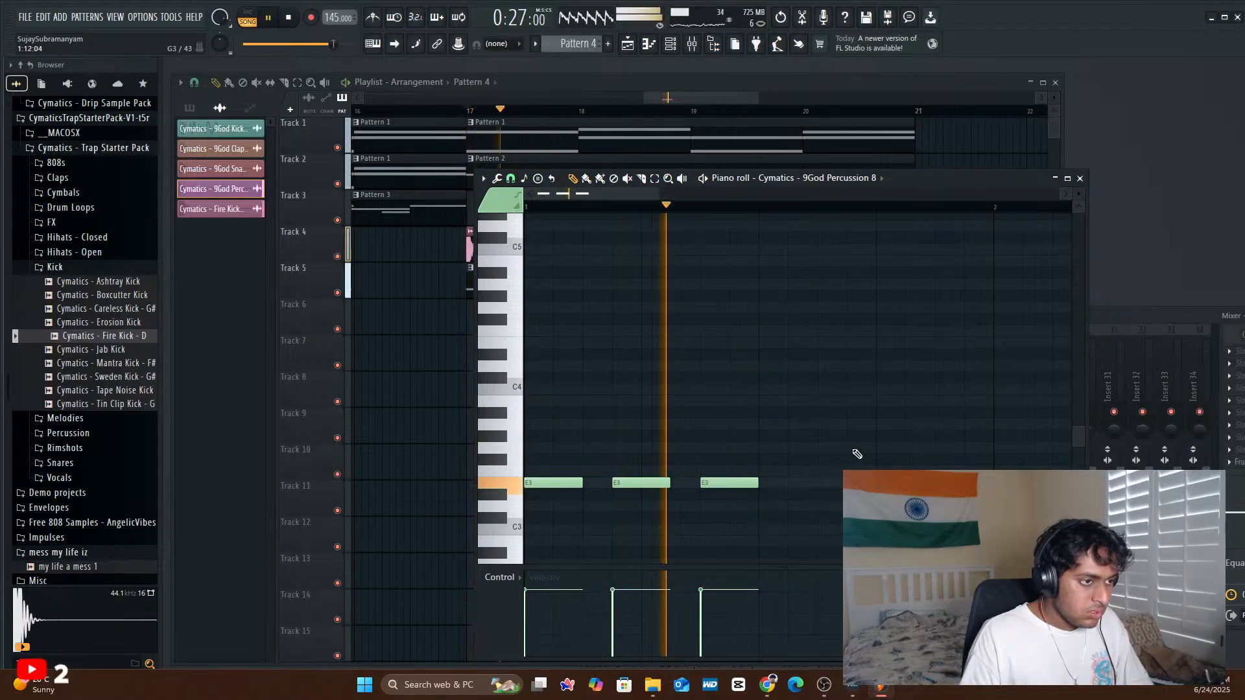
{"action": "key", "text": "space"}
- Delete the E3 note on step 1 and audition the remaining two Percussion 8 notes
{"action": "right_click", "coordinate": [574, 484]}
{"action": "key", "text": "space"}
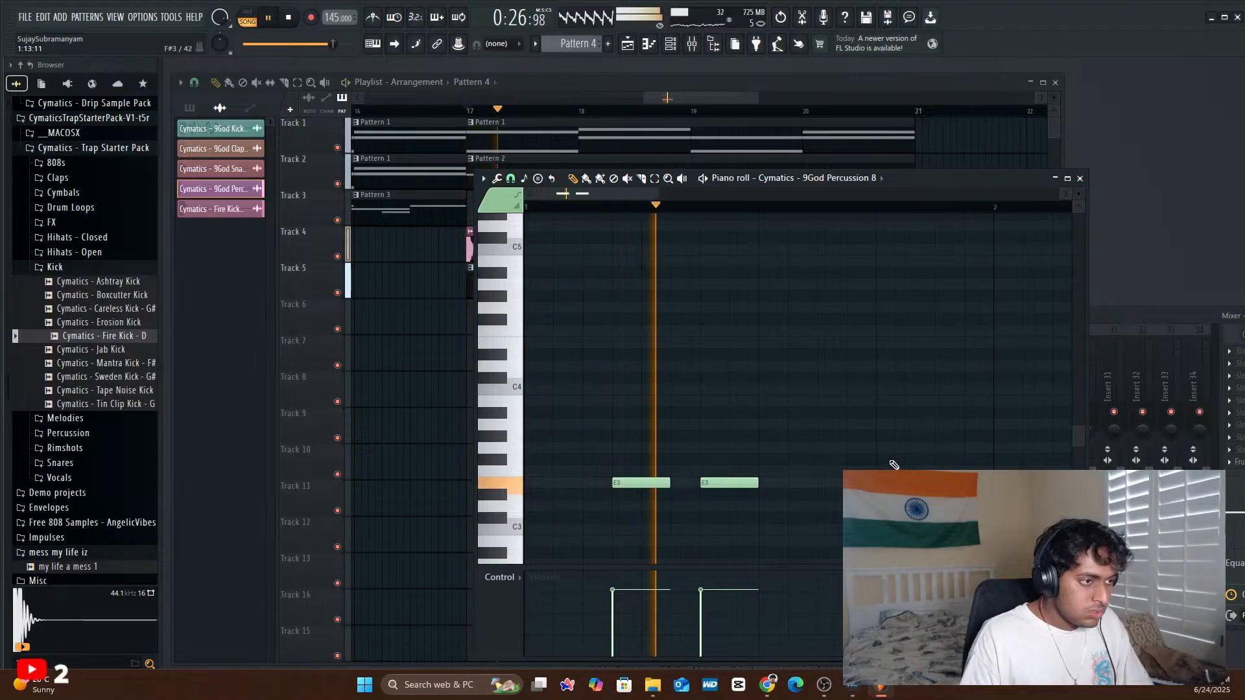
{"action": "key", "text": "space"}
- Replace the E3 note on step 4 with one on step 5, move the last note to step 9, and audition the rhythm
{"action": "right_click", "coordinate": [660, 484]}
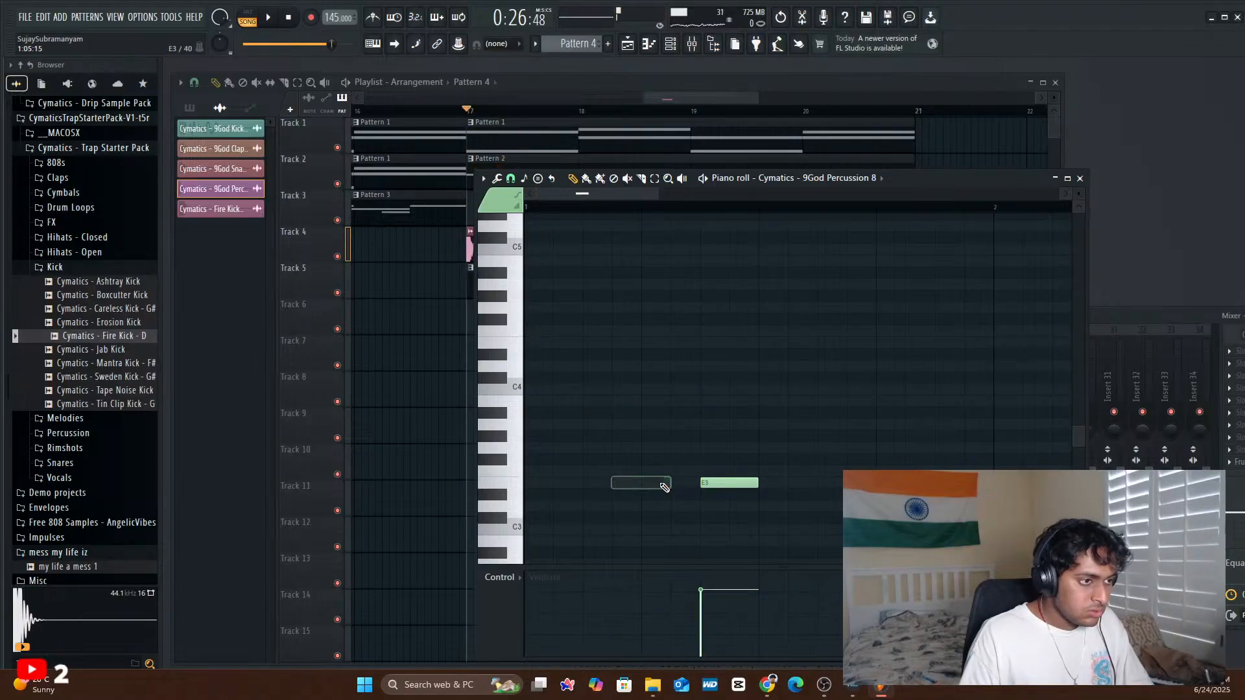
{"action": "left_click", "coordinate": [661, 487]}
{"action": "left_click_drag", "start_coordinate": [743, 483], "coordinate": [802, 487]}
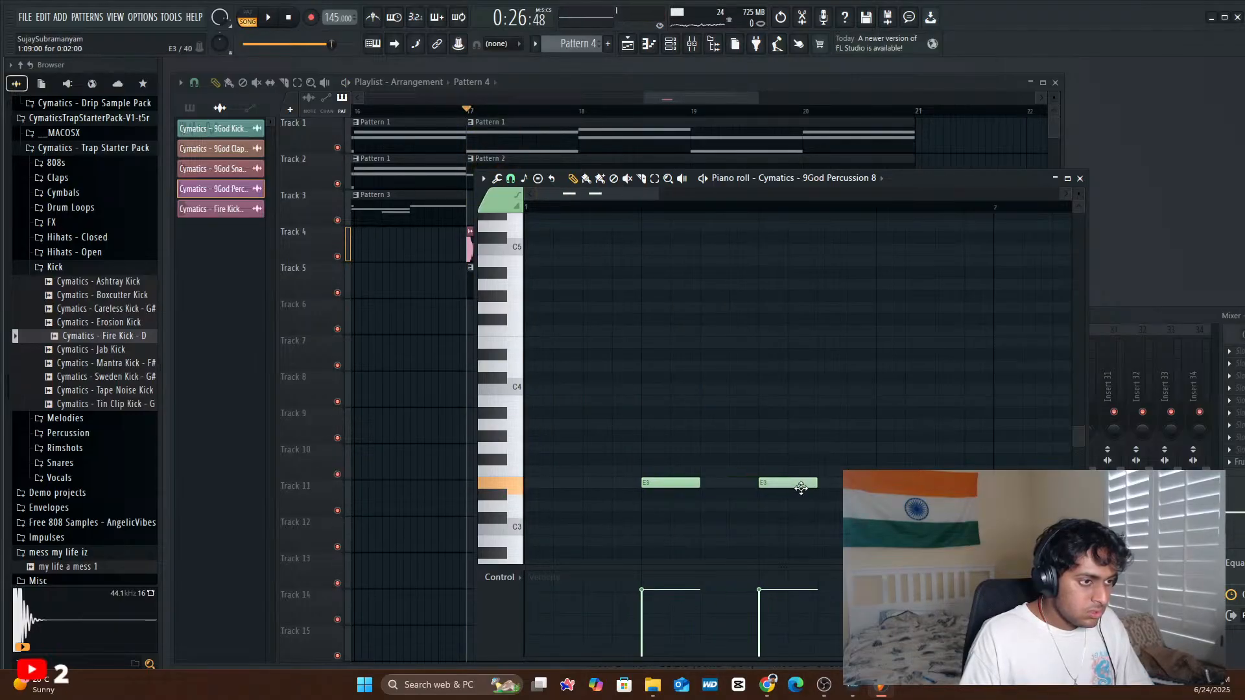
{"action": "key", "text": "space"}
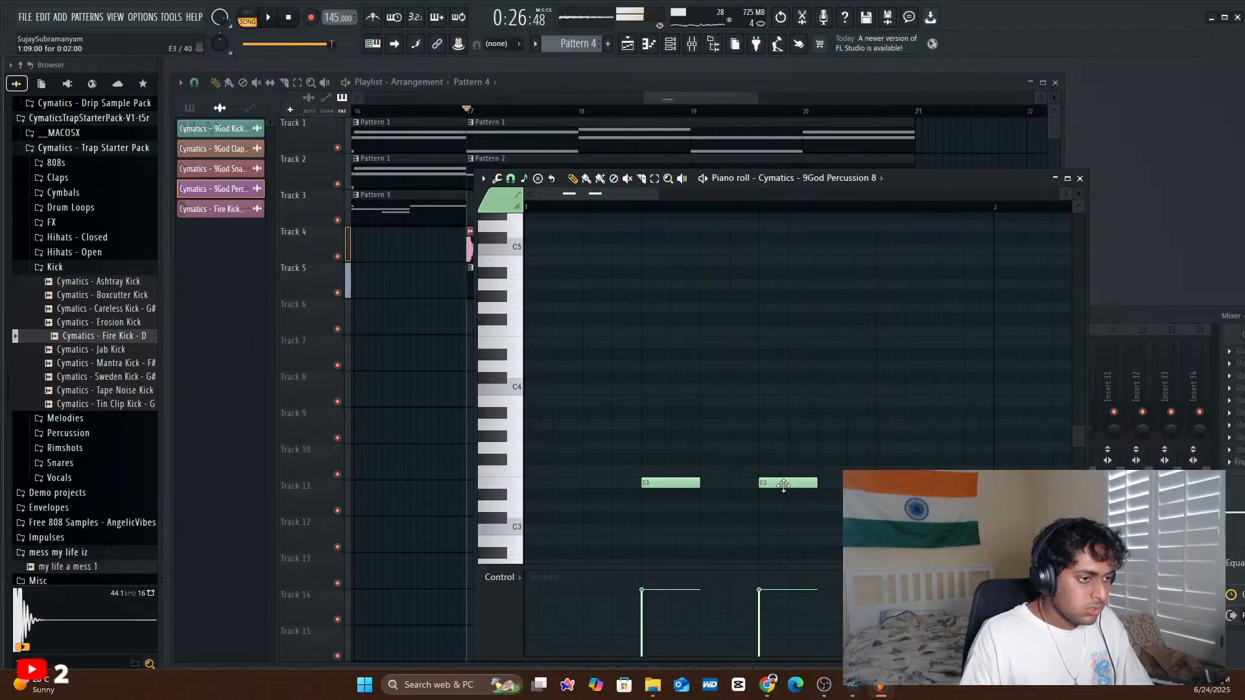
- Replace the two long E3 percussion notes with four one-step notes on steps 5, 7, 9 and 11, and play them back
{"action": "left_click", "coordinate": [708, 486]}
{"action": "right_click", "coordinate": [788, 483]}
{"action": "key", "text": "space"}
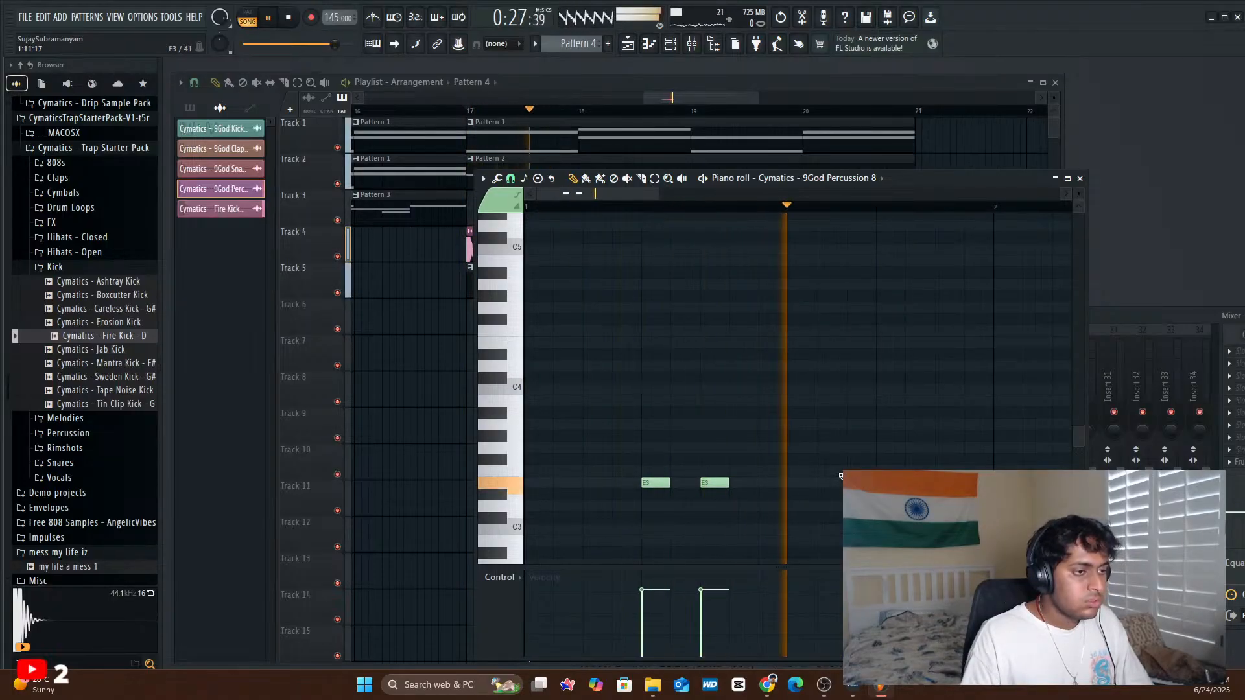
{"action": "key", "text": "space"}
{"action": "left_click", "coordinate": [772, 483]}
{"action": "left_click", "coordinate": [823, 483]}
{"action": "mouse_move", "coordinate": [762, 486]}
{"action": "left_mouse_down"}
{"action": "mouse_move", "coordinate": [769, 523]}
{"action": "mouse_move", "coordinate": [771, 485]}
{"action": "left_mouse_up"}
{"action": "key", "text": "space"}
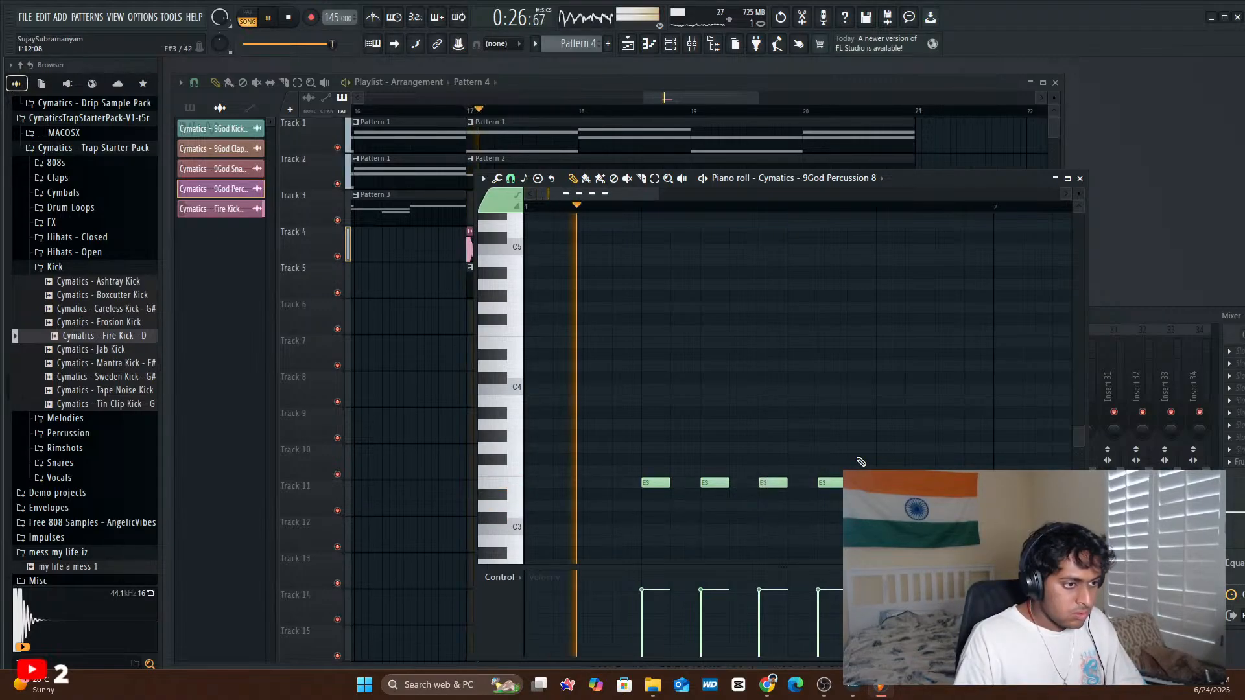
- Fill the gaps with one-step E3 notes to make eight consecutive hits from step 5, and play back the roll
{"action": "key", "text": "space"}
{"action": "left_click_drag", "start_coordinate": [699, 483], "coordinate": [669, 483]}
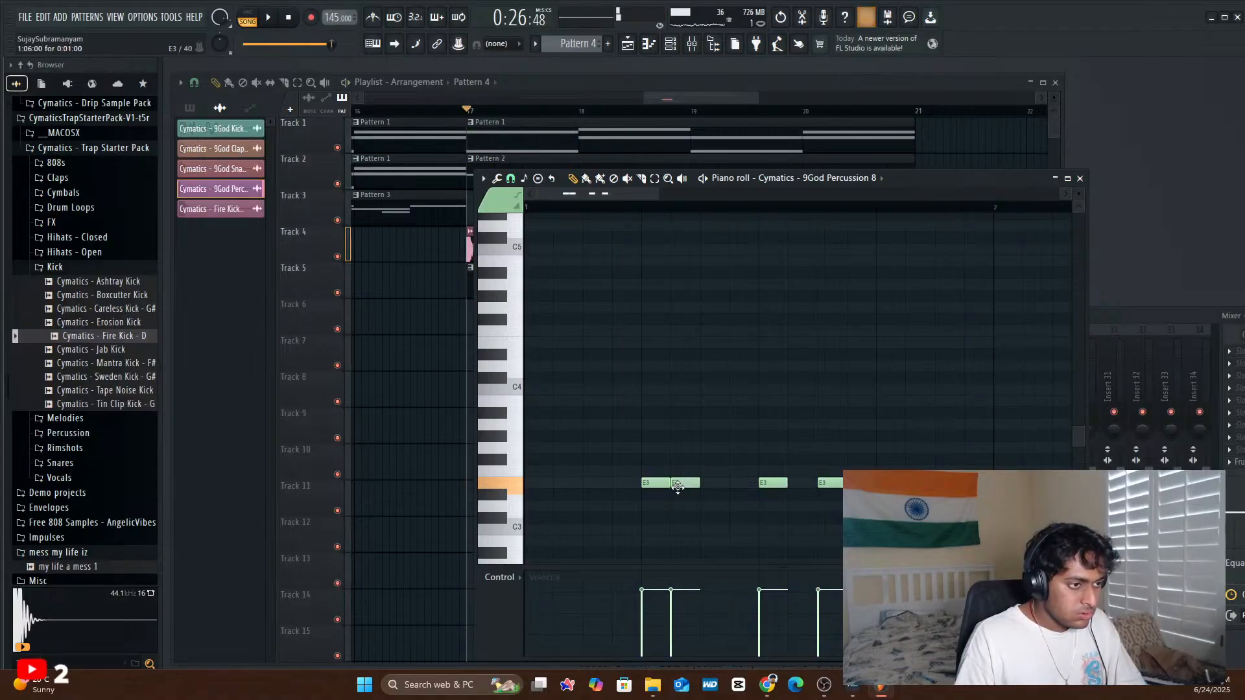
{"action": "key", "text": "space"}
{"action": "key", "text": "space"}
{"action": "left_click_drag", "start_coordinate": [773, 483], "coordinate": [714, 483]}
{"action": "left_click", "coordinate": [773, 483]}
{"action": "left_click", "coordinate": [802, 483]}
{"action": "key", "text": "space"}
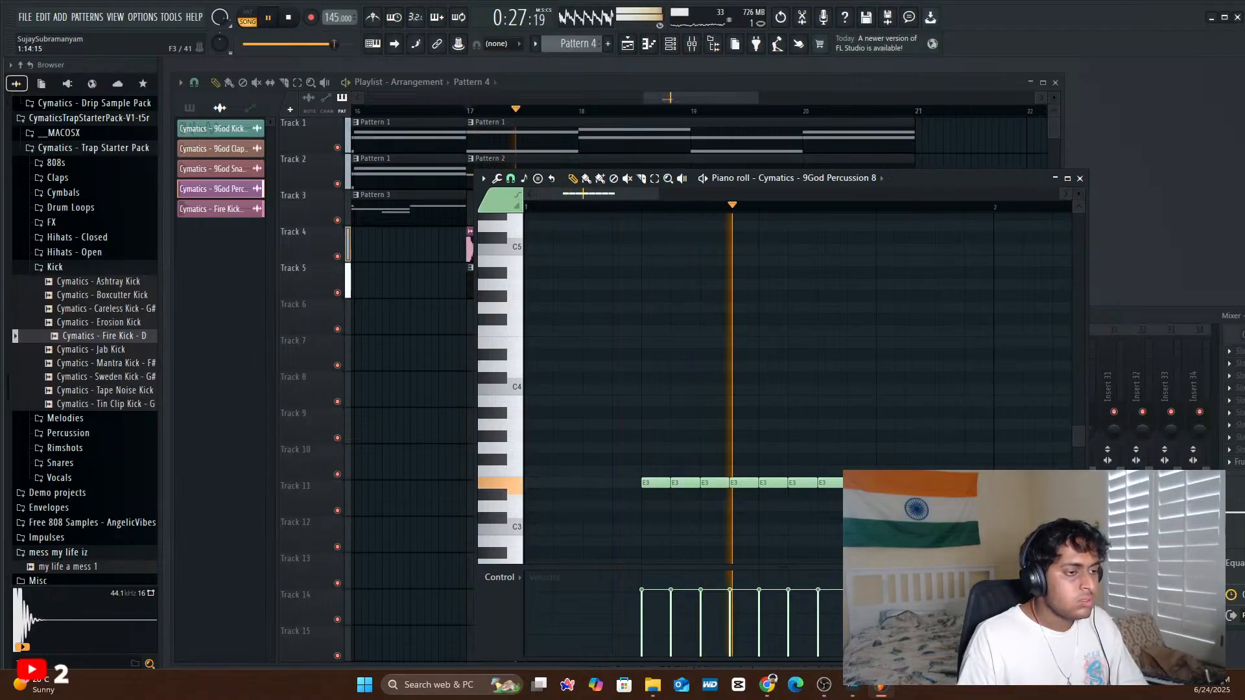
{"action": "key", "text": "space"}
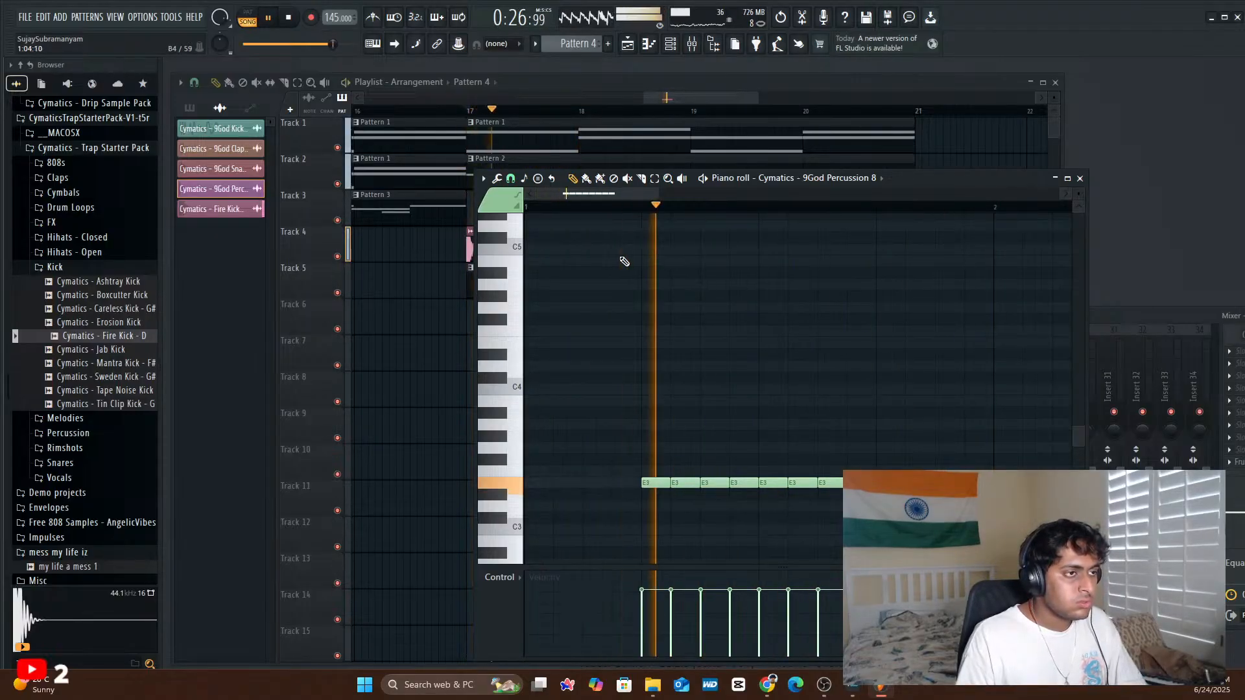
{"action": "key", "text": "space"}
- Reposition the piano roll window clear of the playlist clips and play back the percussion run
{"action": "left_click_drag", "start_coordinate": [658, 193], "coordinate": [1019, 322]}
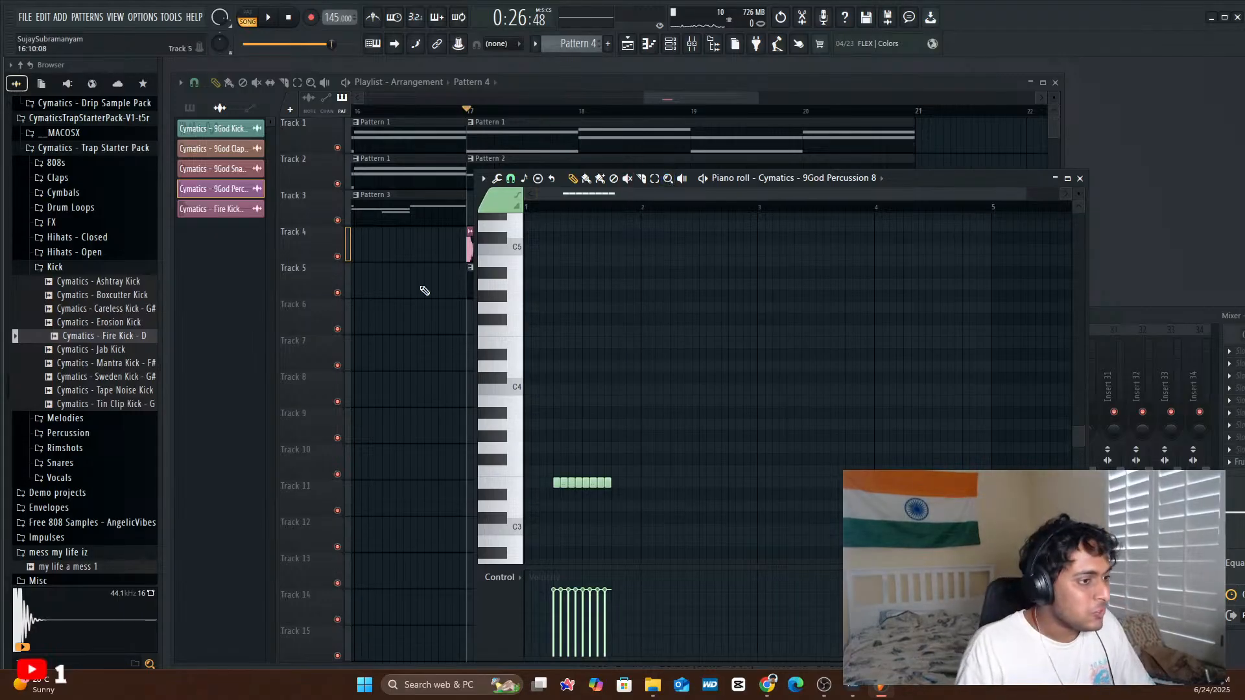
{"action": "left_click_drag", "start_coordinate": [908, 173], "coordinate": [913, 314]}
{"action": "key", "text": "space"}
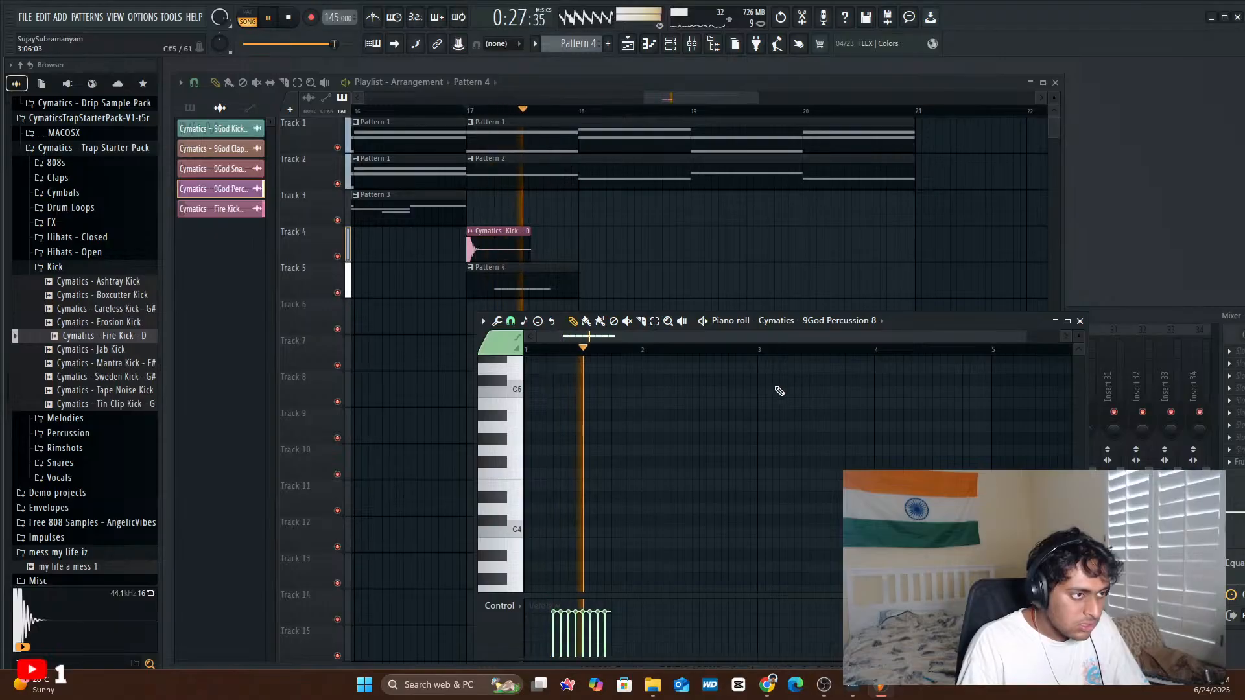
{"action": "key", "text": "space"}
{"action": "scroll", "coordinate": [752, 394], "scroll_direction": "down", "scroll_amount": 3}
{"action": "key", "text": "space"}
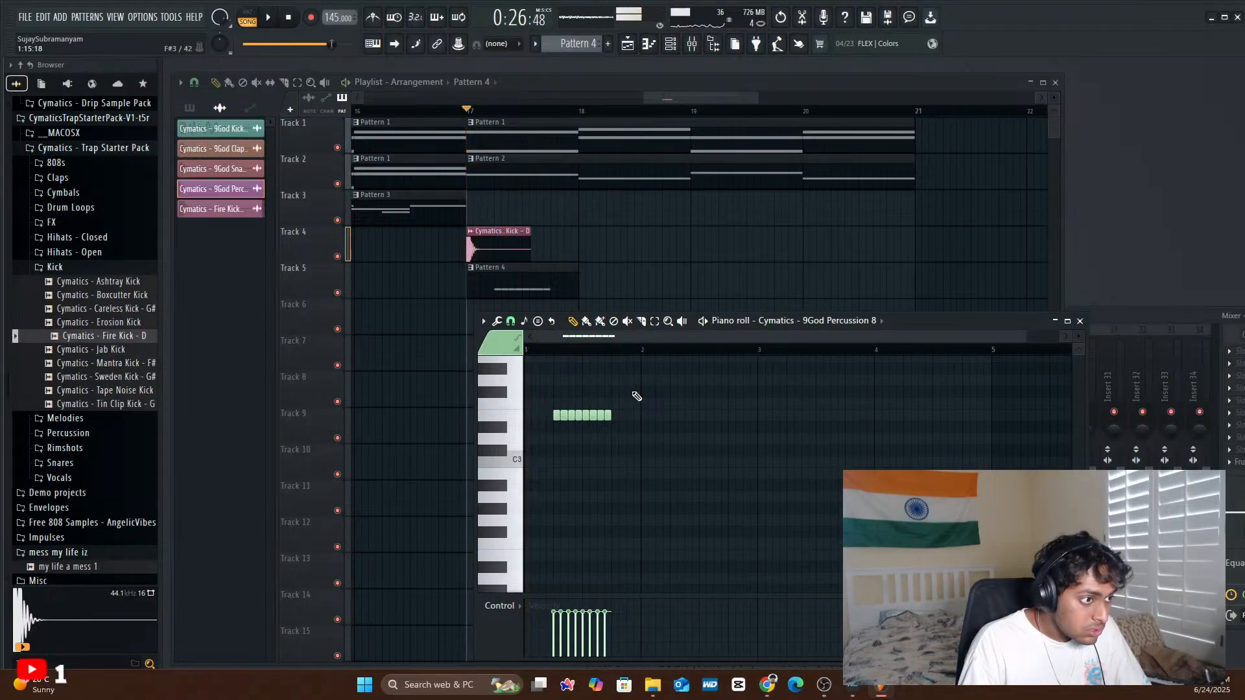
{"action": "key", "text": "space"}
- Select all eight percussion notes in Pattern 4, shift them earlier to start on step 2, and play them back
{"action": "left_click", "coordinate": [477, 116]}
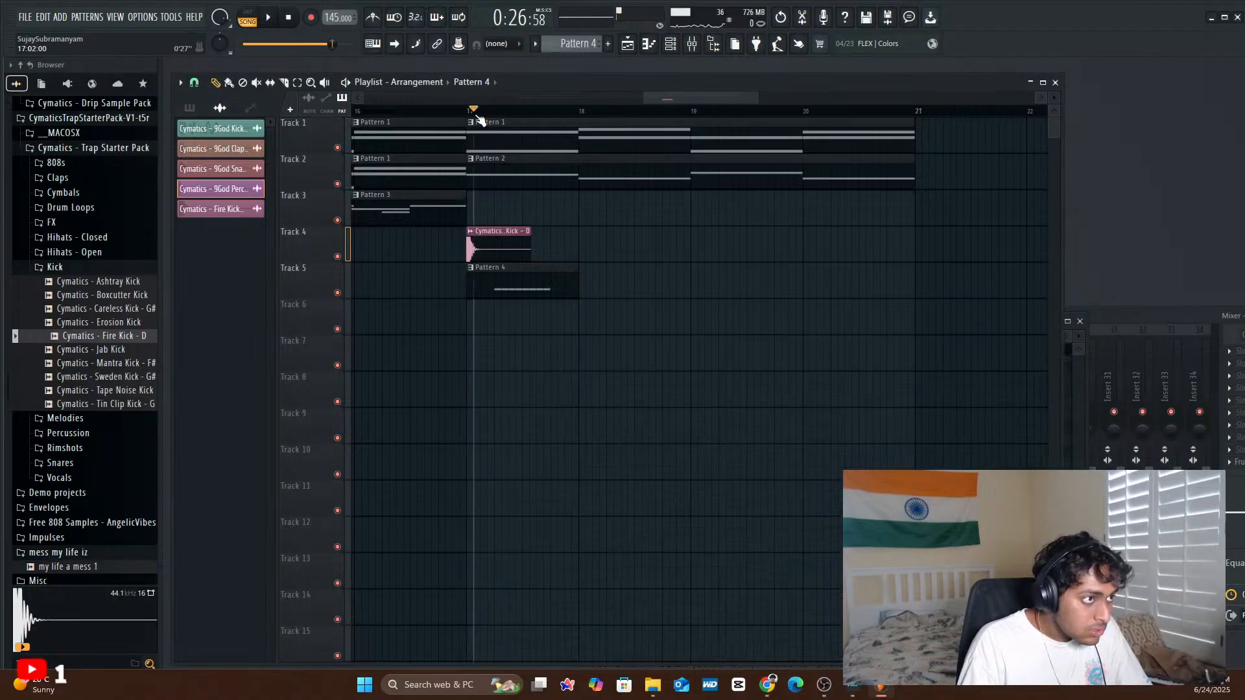
{"action": "double_click", "coordinate": [532, 288]}
{"action": "left_click", "coordinate": [654, 321]}
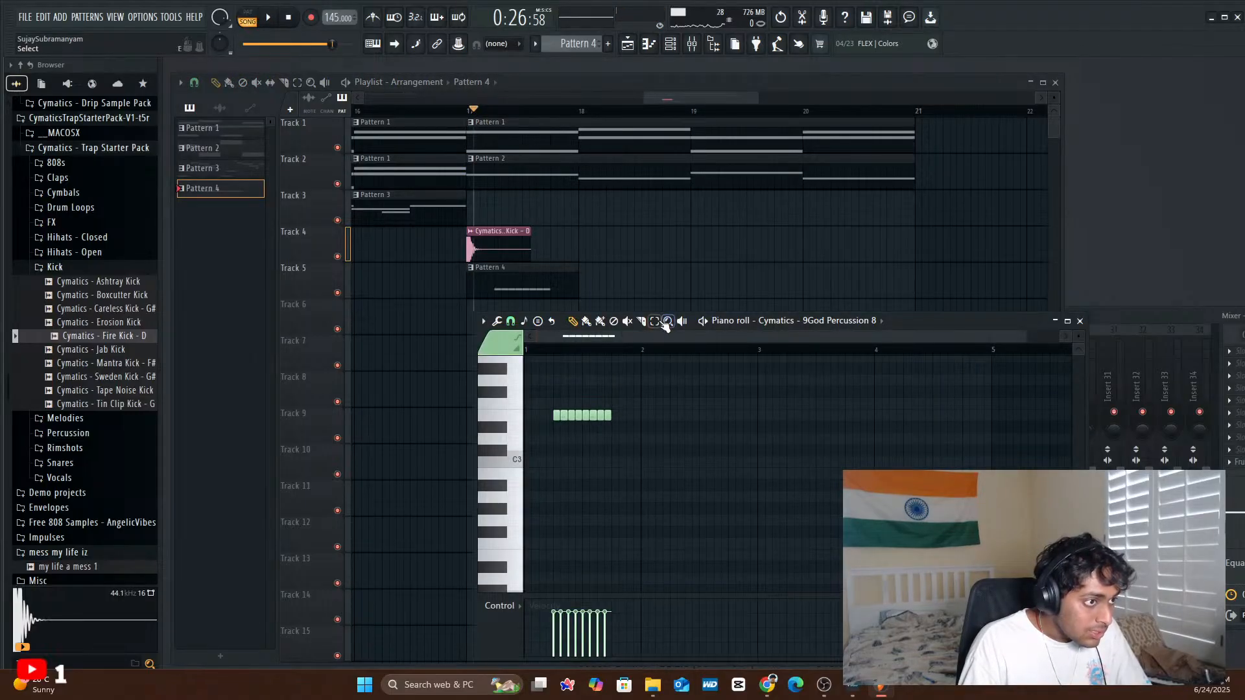
{"action": "left_click_drag", "start_coordinate": [636, 433], "coordinate": [562, 393]}
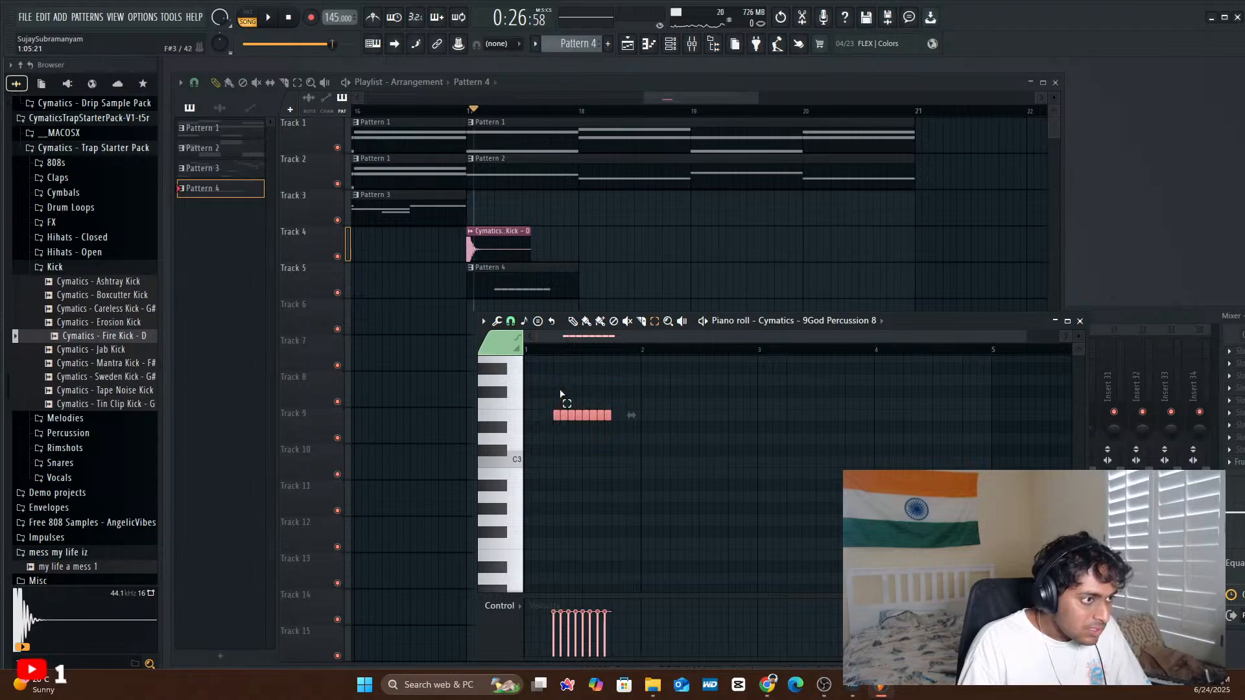
{"action": "left_click", "coordinate": [572, 321]}
{"action": "left_click_drag", "start_coordinate": [562, 414], "coordinate": [537, 417]}
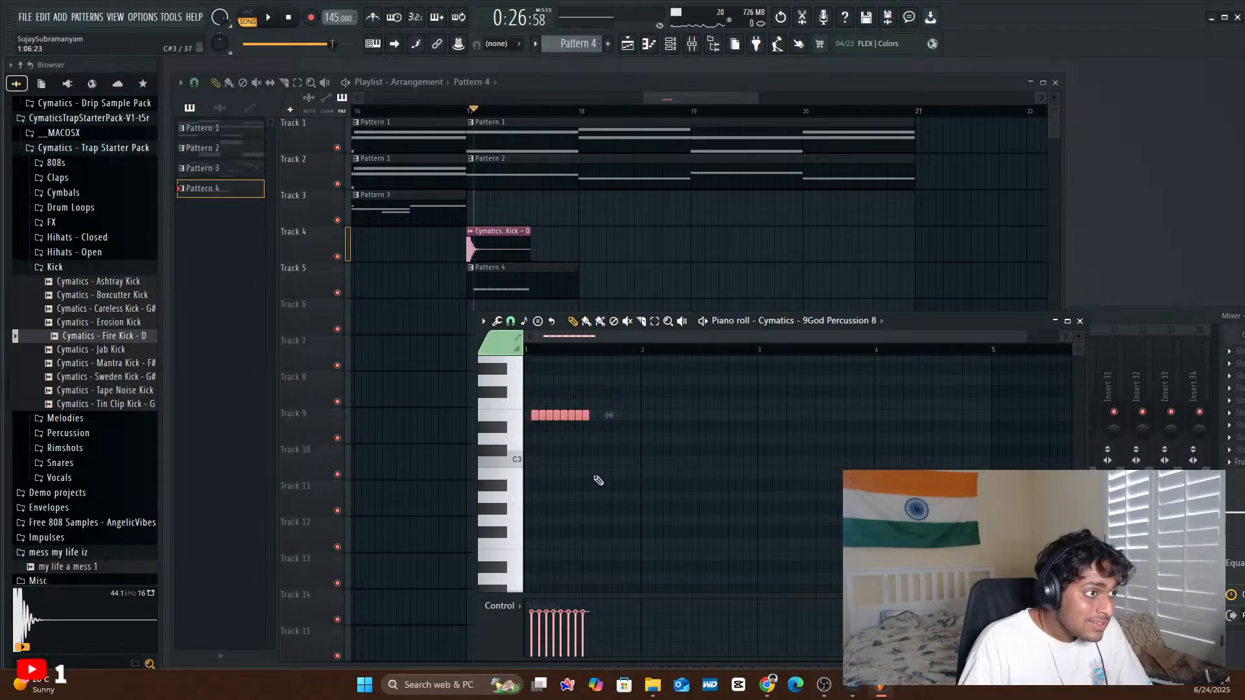
{"action": "key", "text": "space"}
{"action": "key", "text": "space"}
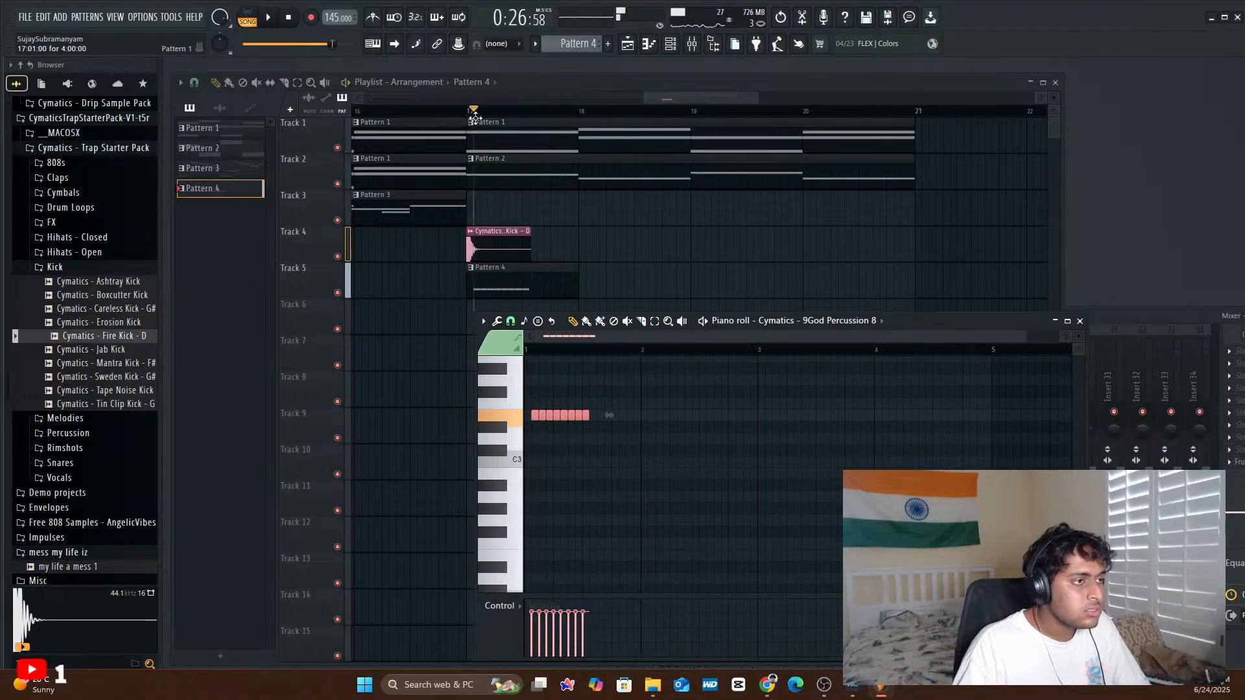
- Return the playback position to the start of bar 17 and listen to the shifted percussion with the melody and kick
{"action": "left_click", "coordinate": [462, 111]}
{"action": "key", "text": "space"}
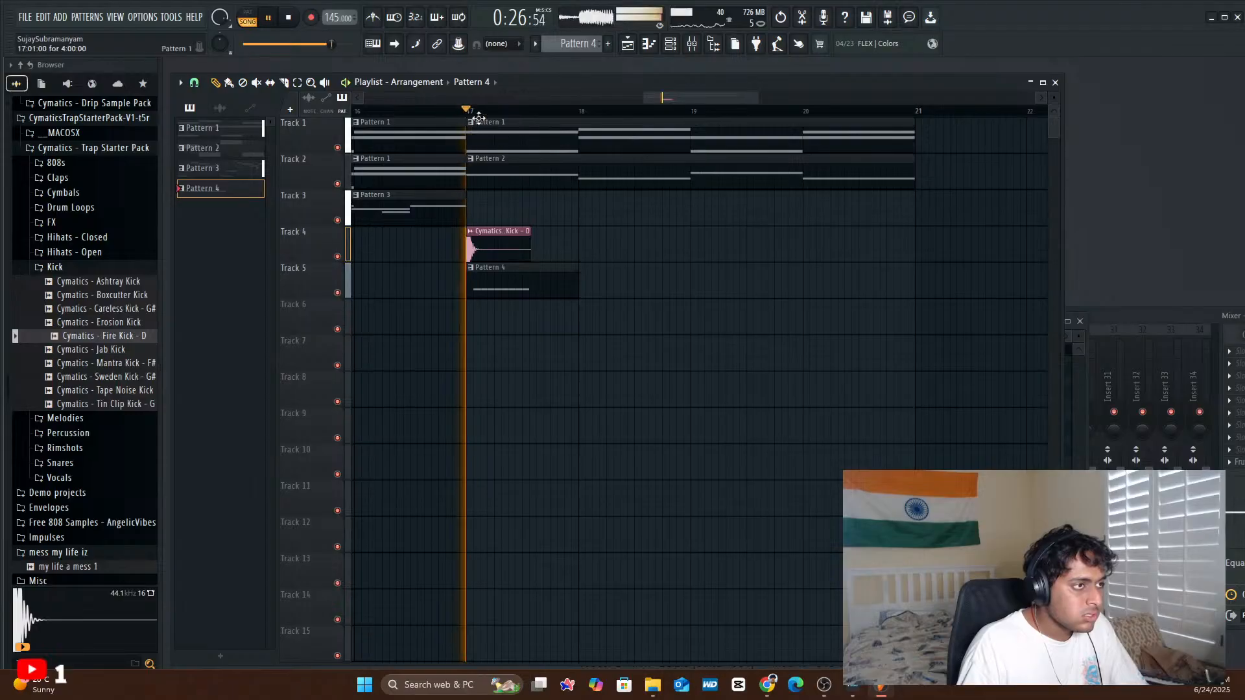
{"action": "key", "text": "space"}
{"action": "key", "text": "space"}
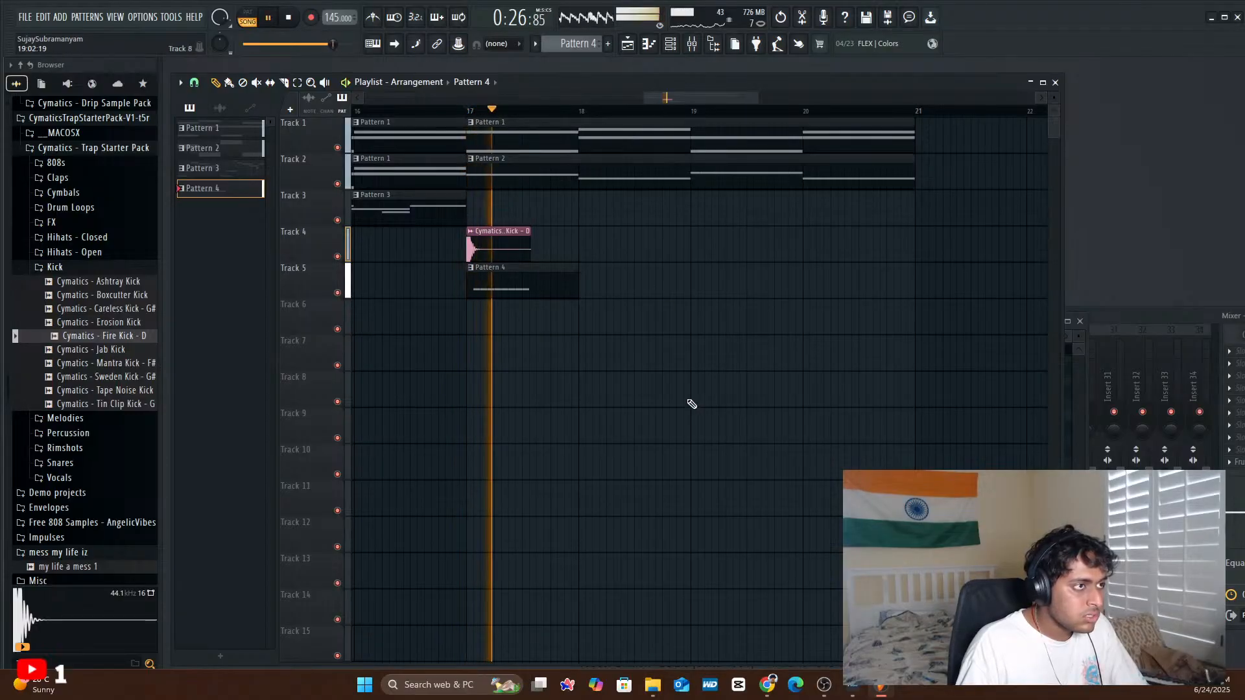
{"action": "key", "text": "space"}
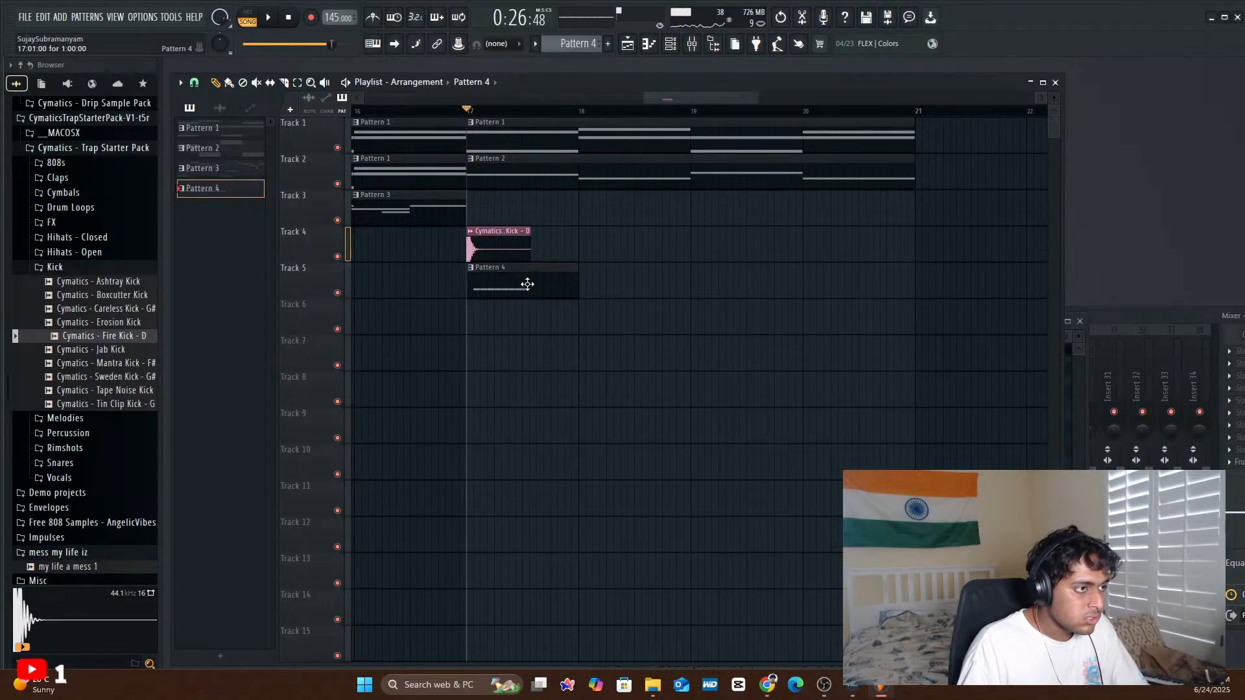
- Reopen Pattern 4's notes, thin the percussion run to four hits on steps 2, 4, 6 and 8, and play it
{"action": "double_click", "coordinate": [527, 284]}
{"action": "right_click", "coordinate": [542, 415]}
{"action": "right_click", "coordinate": [556, 415]}
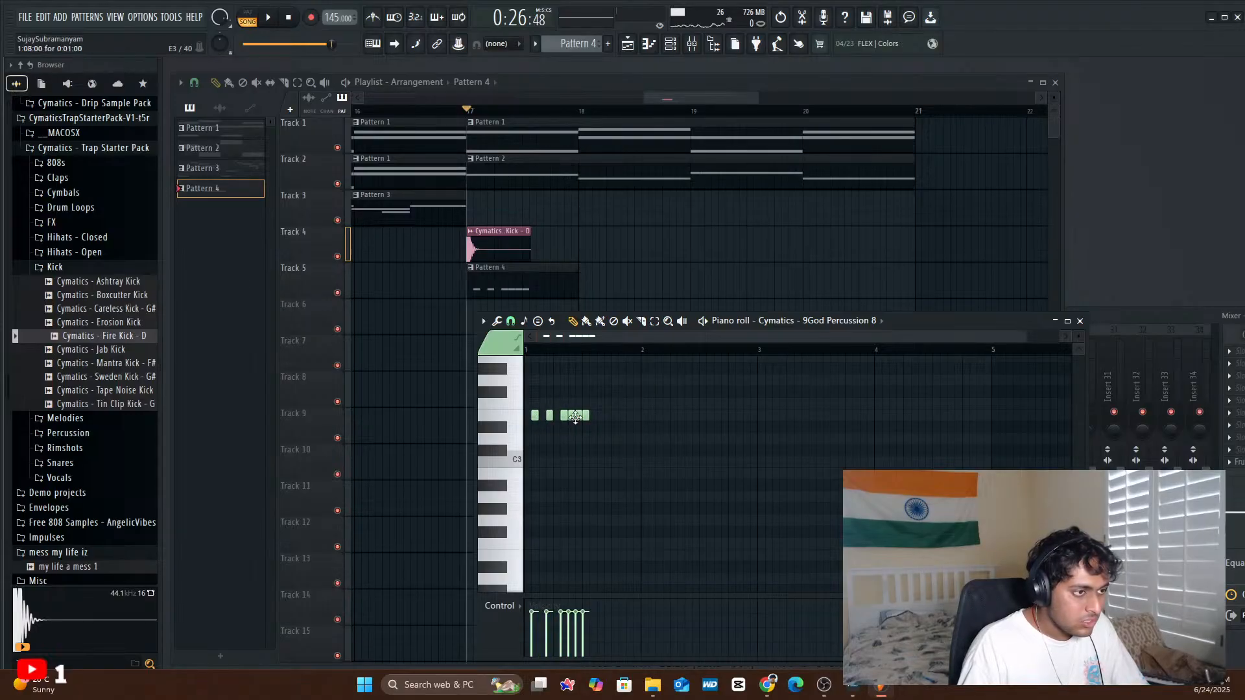
{"action": "right_click", "coordinate": [572, 416]}
{"action": "left_click_drag", "start_coordinate": [582, 416], "coordinate": [579, 416]}
{"action": "key", "text": "space"}
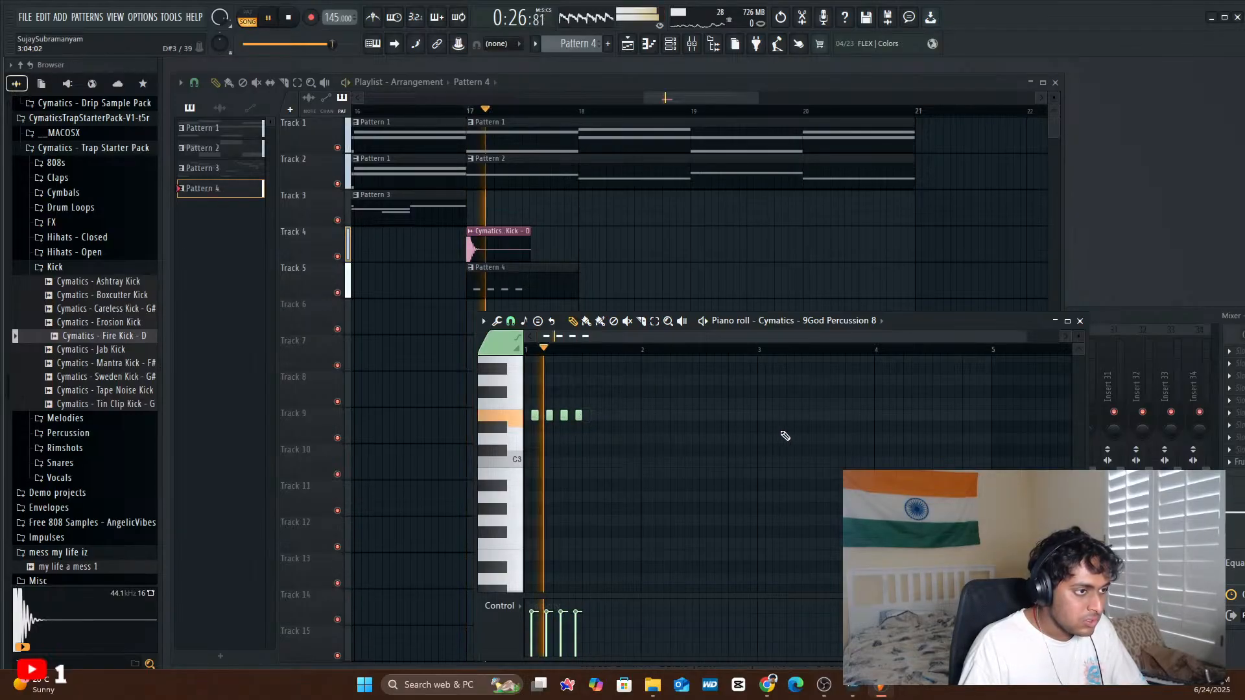
- Rearrange the percussion hits and delete the early ones, leaving notes only on steps 5 and 8
{"action": "right_click", "coordinate": [536, 416]}
{"action": "key", "text": "space"}
{"action": "left_click_drag", "start_coordinate": [549, 416], "coordinate": [557, 416]}
{"action": "key", "text": "space"}
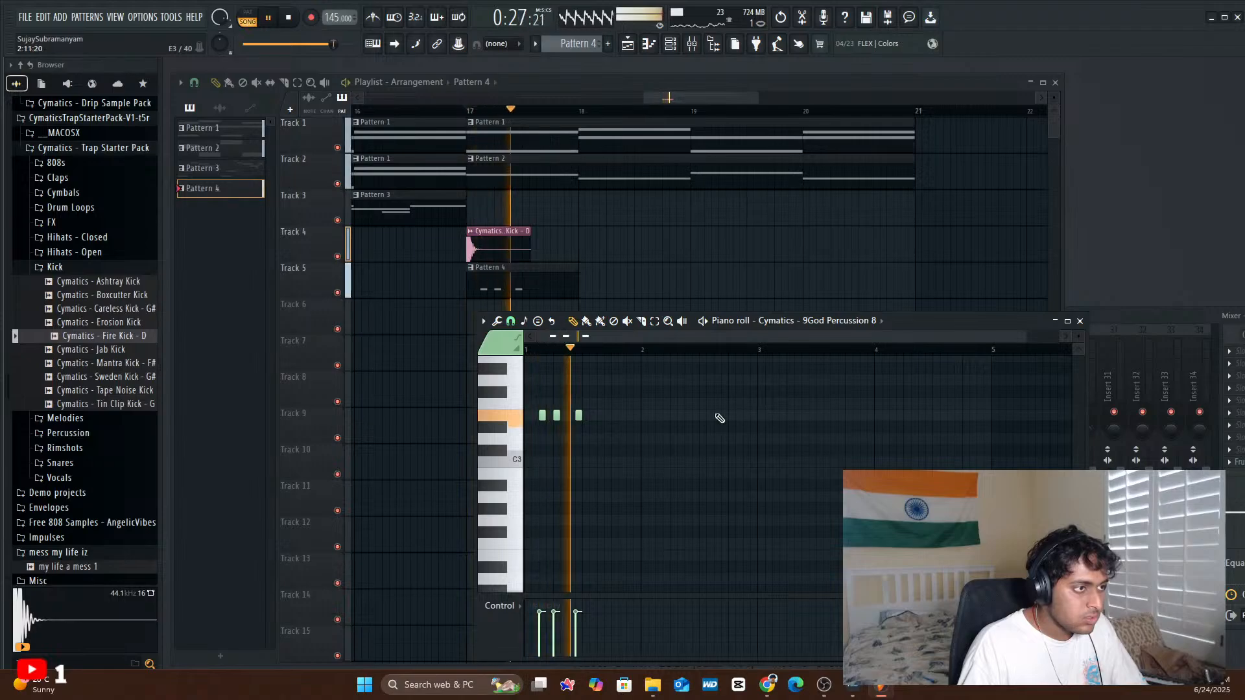
{"action": "right_click", "coordinate": [542, 415]}
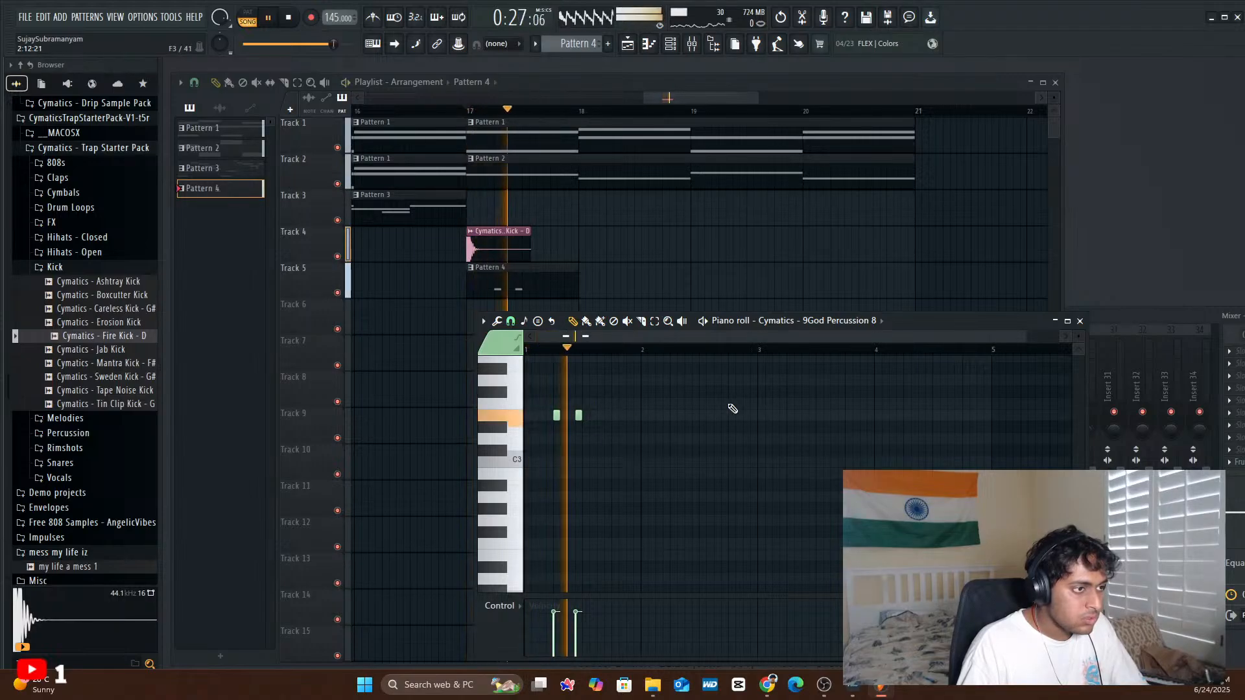
{"action": "key", "text": "space"}
- Move the last percussion note to step 7, add another on step 9, and play the pattern
{"action": "left_click_drag", "start_coordinate": [579, 416], "coordinate": [572, 416]}
{"action": "left_click", "coordinate": [586, 416]}
{"action": "key", "text": "space"}
{"action": "key", "text": "space"}
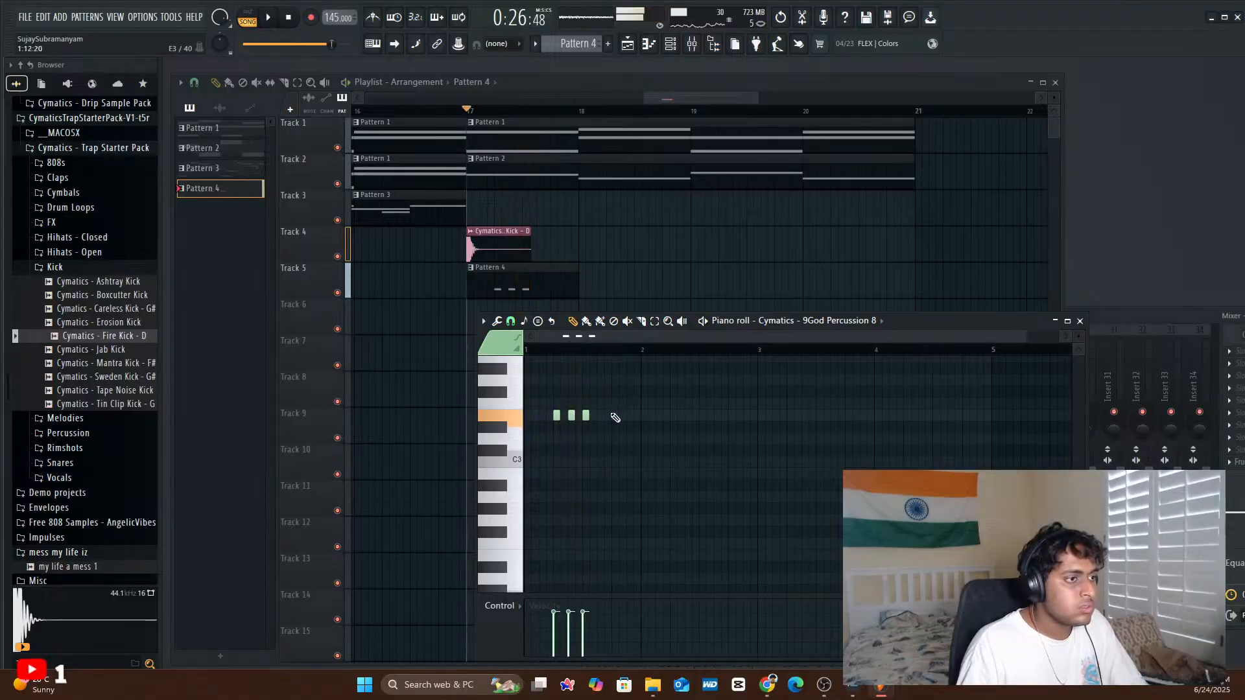
- Add E3 percussion notes on steps 11, 13 and 15 and play back the finished rhythm
{"action": "left_click", "coordinate": [600, 416]}
{"action": "left_click", "coordinate": [615, 415]}
{"action": "left_click", "coordinate": [630, 416]}
{"action": "key", "text": "space"}
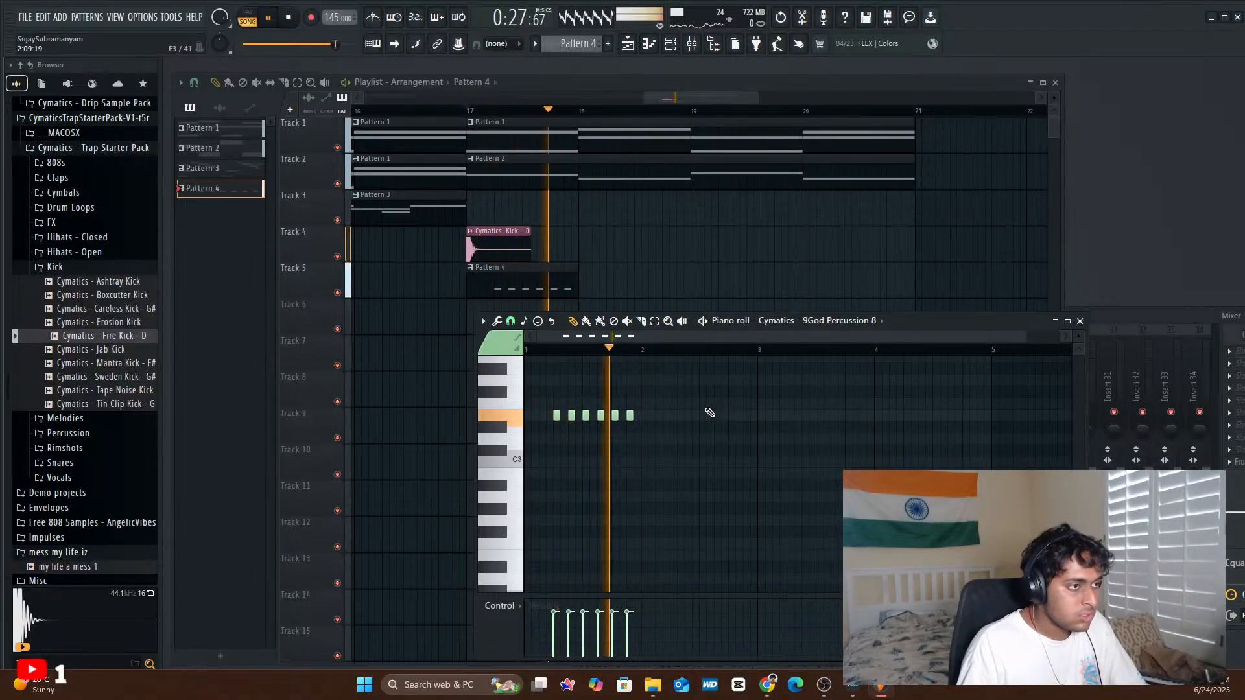
{"action": "key", "text": "space"}
{"action": "key", "text": "space"}
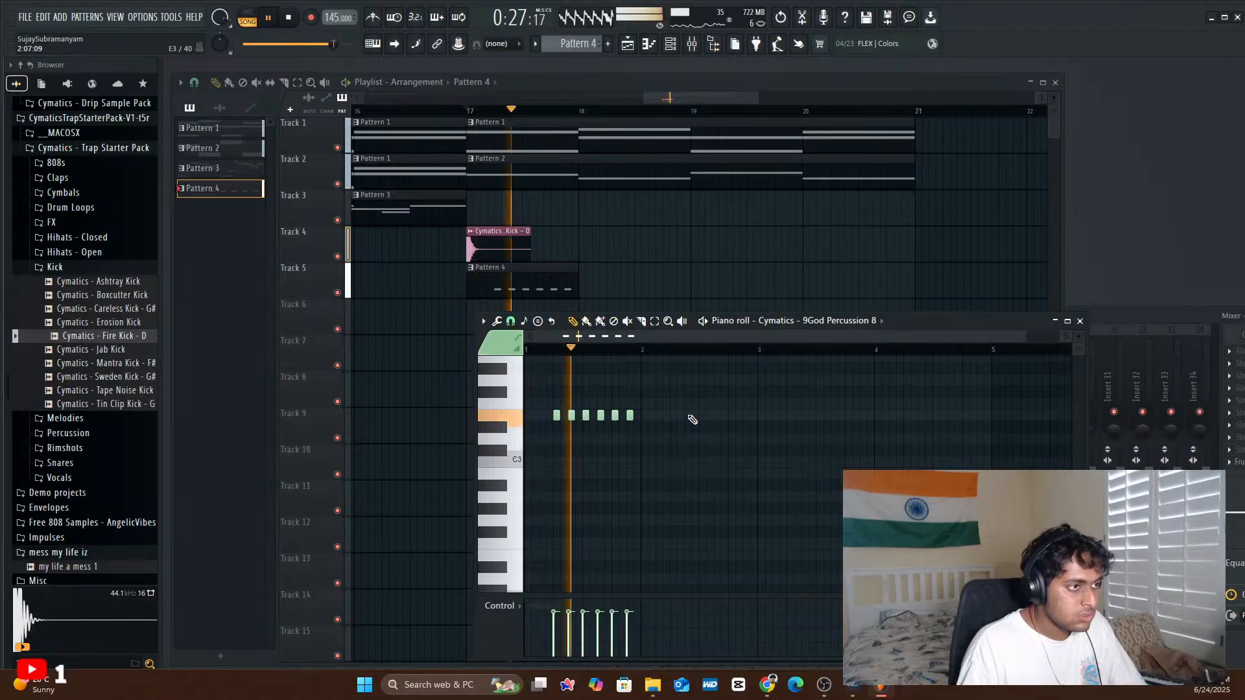
{"action": "key", "text": "space"}
{"action": "key", "text": "space"}
- Audition the Mantra, Sweden, Tape Noise and Erosion kick samples
{"action": "left_click", "coordinate": [110, 363]}
{"action": "left_click", "coordinate": [123, 378]}
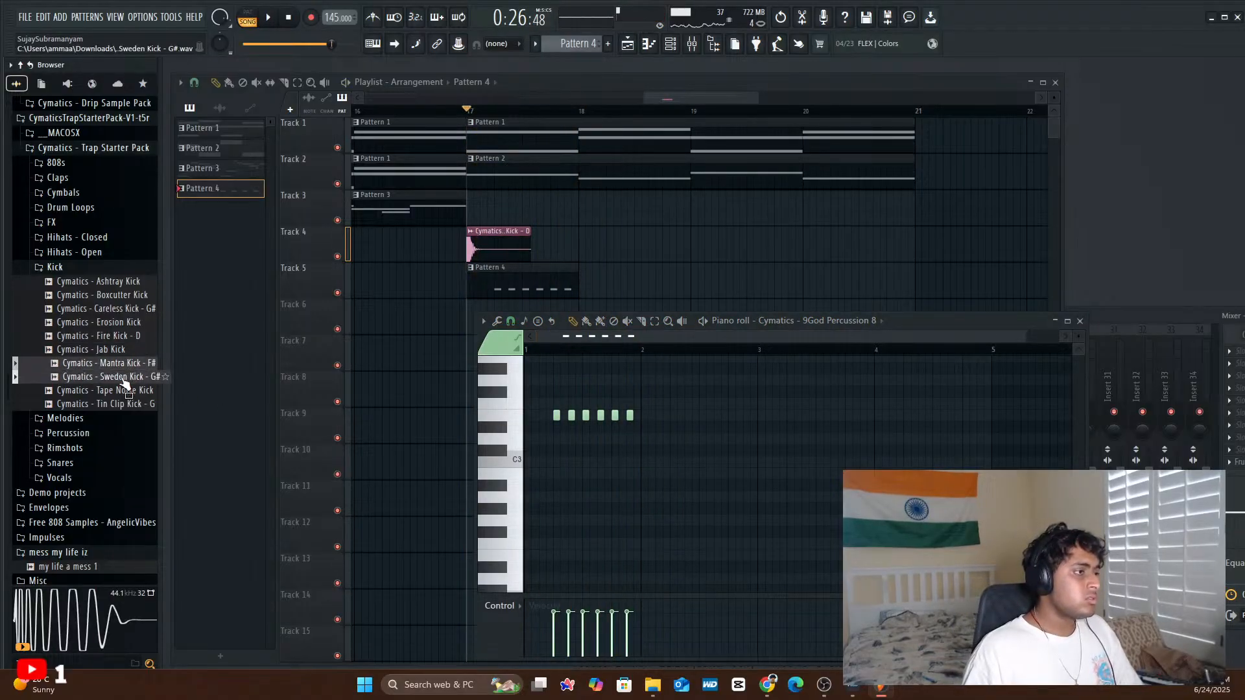
{"action": "left_click", "coordinate": [126, 391]}
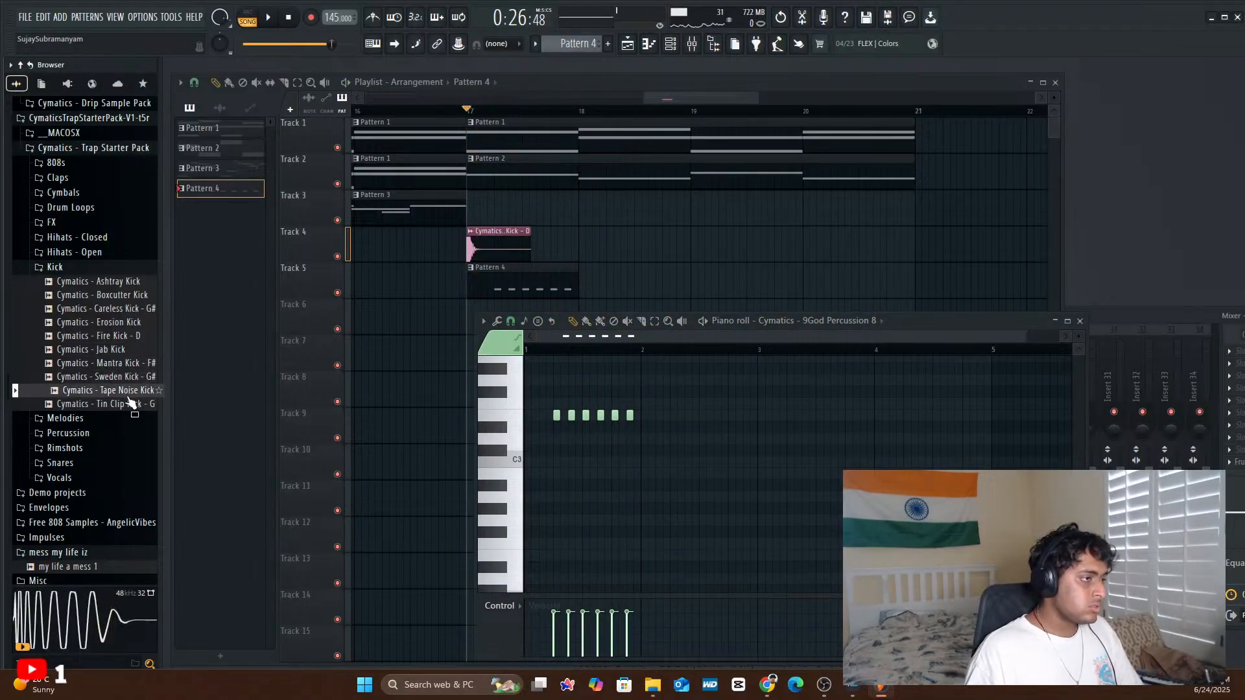
{"action": "left_click", "coordinate": [83, 325]}
- Open the Percussion sample folder and audition percussion samples, including Cowbell, Diamonds, Love Life, Mafia Triangle, Metro and Numb
{"action": "left_click", "coordinate": [68, 433]}
{"action": "left_click", "coordinate": [94, 444]}
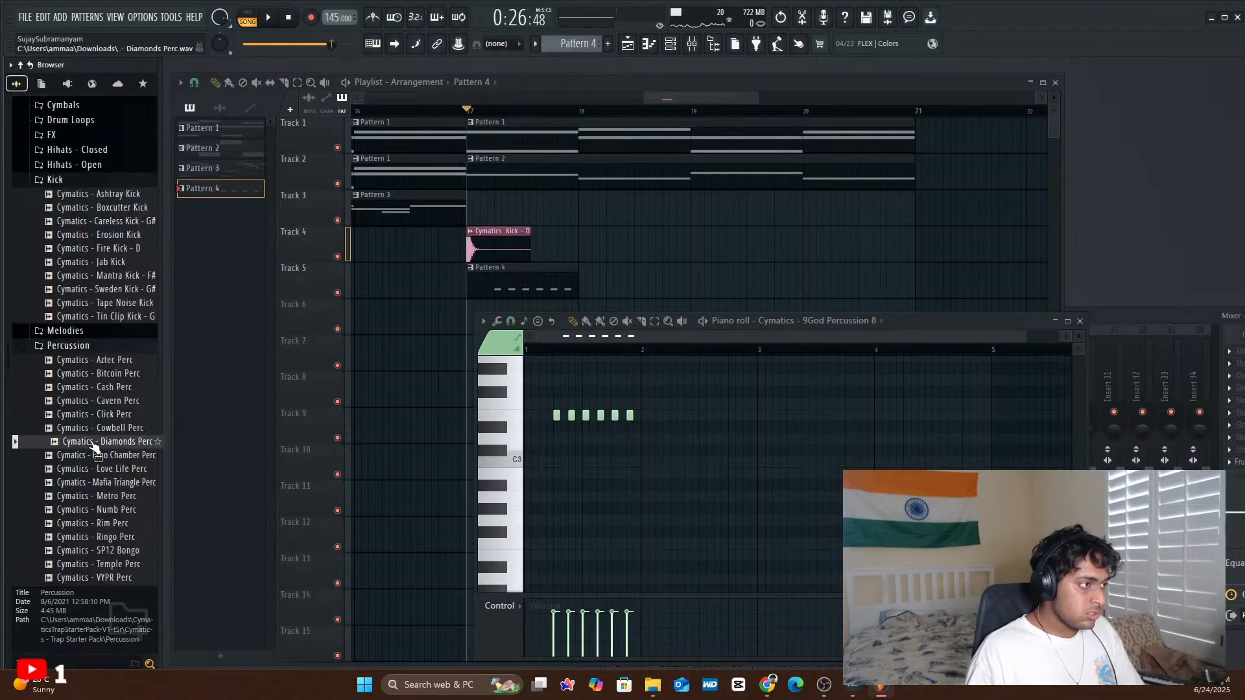
{"action": "left_click", "coordinate": [92, 419]}
{"action": "left_click", "coordinate": [100, 428]}
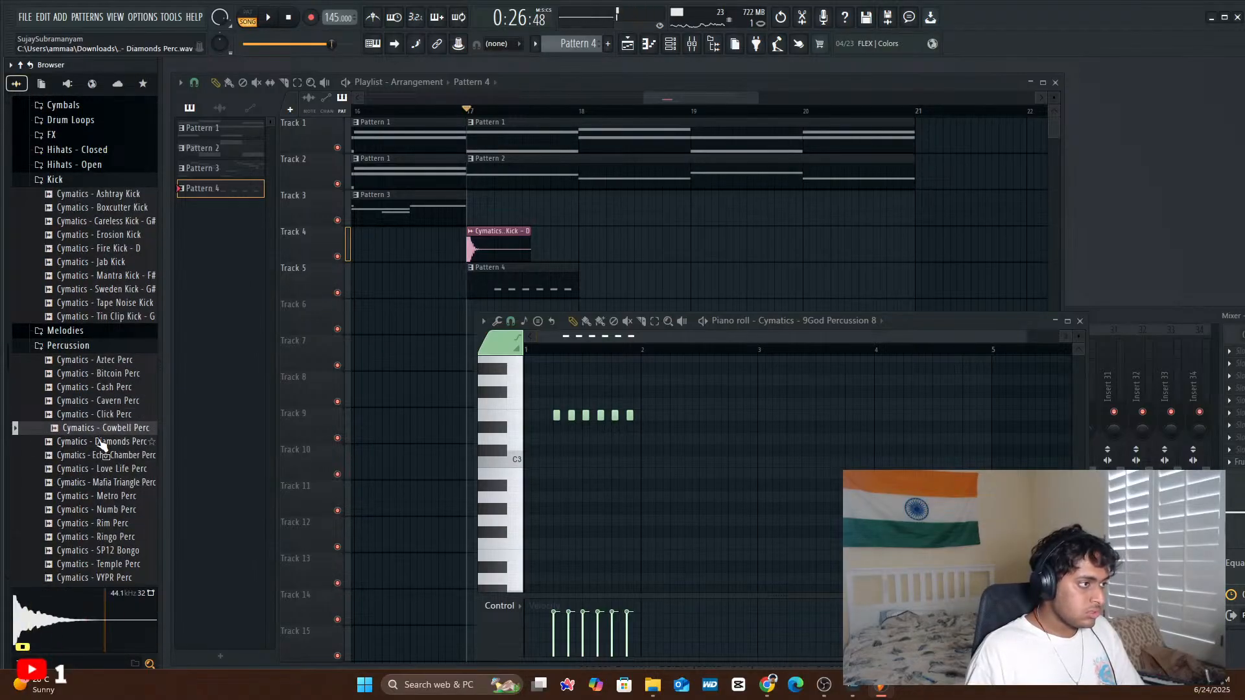
{"action": "left_click", "coordinate": [101, 444]}
{"action": "left_click", "coordinate": [107, 470]}
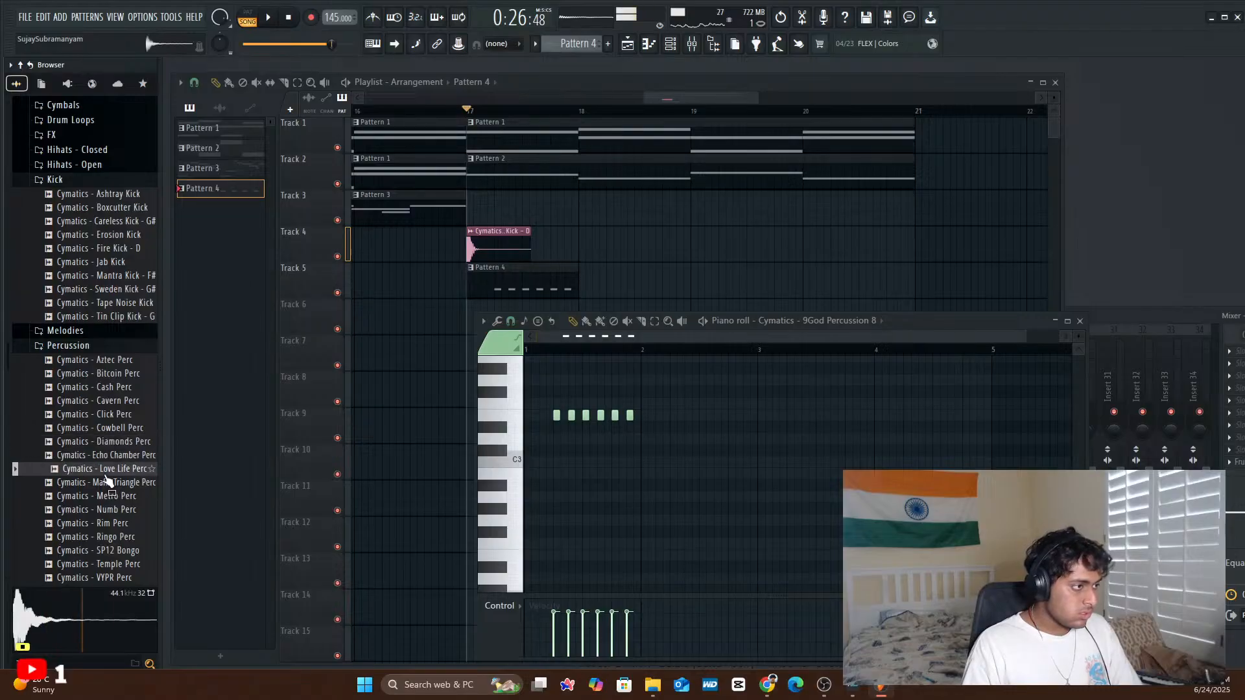
{"action": "left_click", "coordinate": [104, 483]}
{"action": "left_click", "coordinate": [107, 497]}
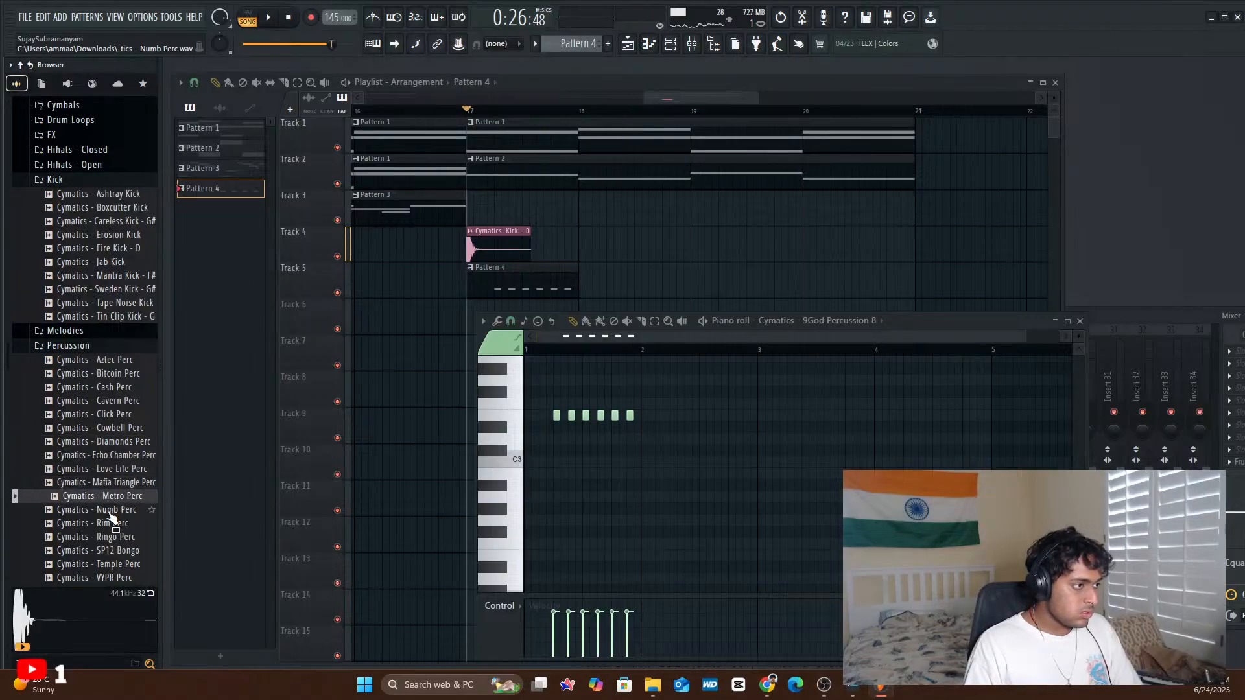
{"action": "left_click", "coordinate": [114, 511]}
{"action": "left_click", "coordinate": [114, 513]}
{"action": "left_click", "coordinate": [113, 512]}
{"action": "left_click", "coordinate": [113, 513]}
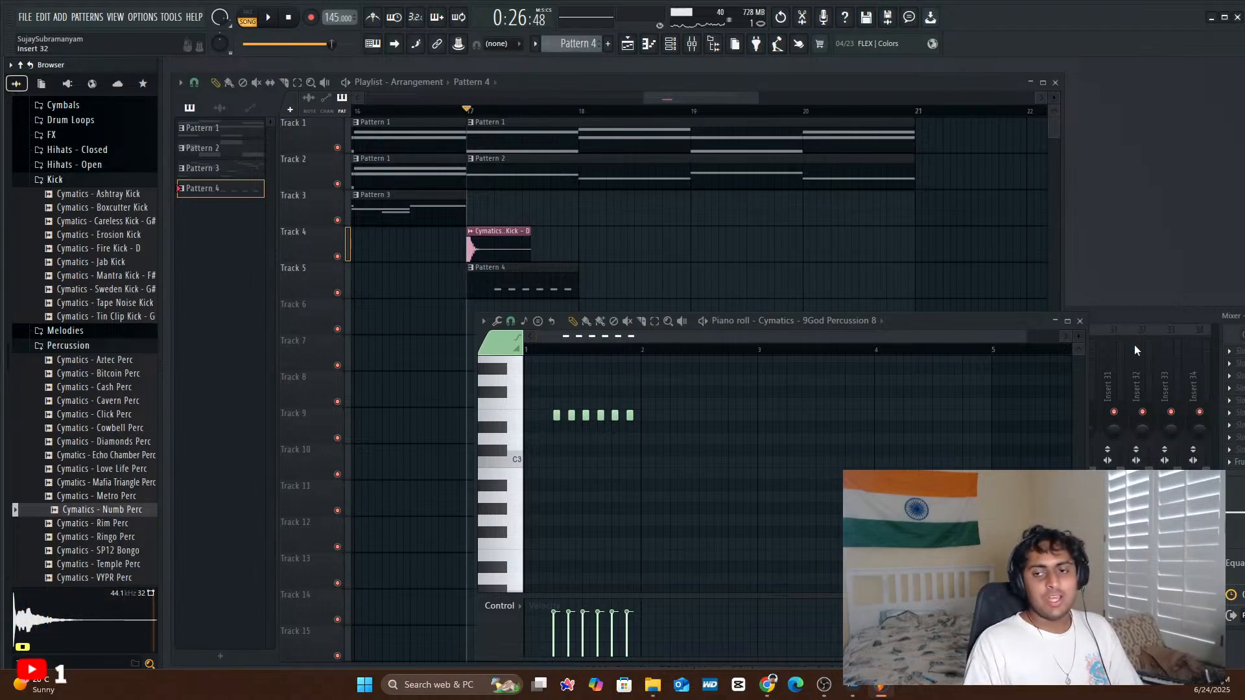
- Replace the 9God Percussion 8 sample with Cymatics - Numb Perc in the channel rack, reopen its notes and play the pattern
{"action": "left_click", "coordinate": [1080, 322]}
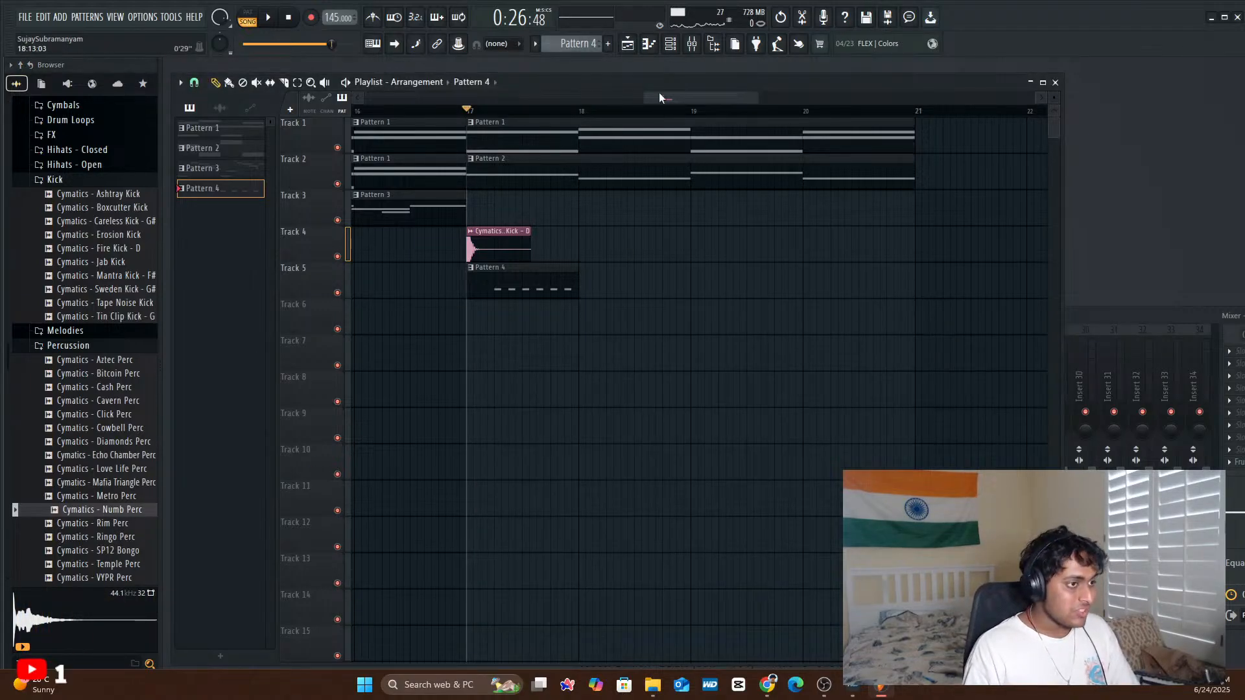
{"action": "left_click", "coordinate": [671, 46]}
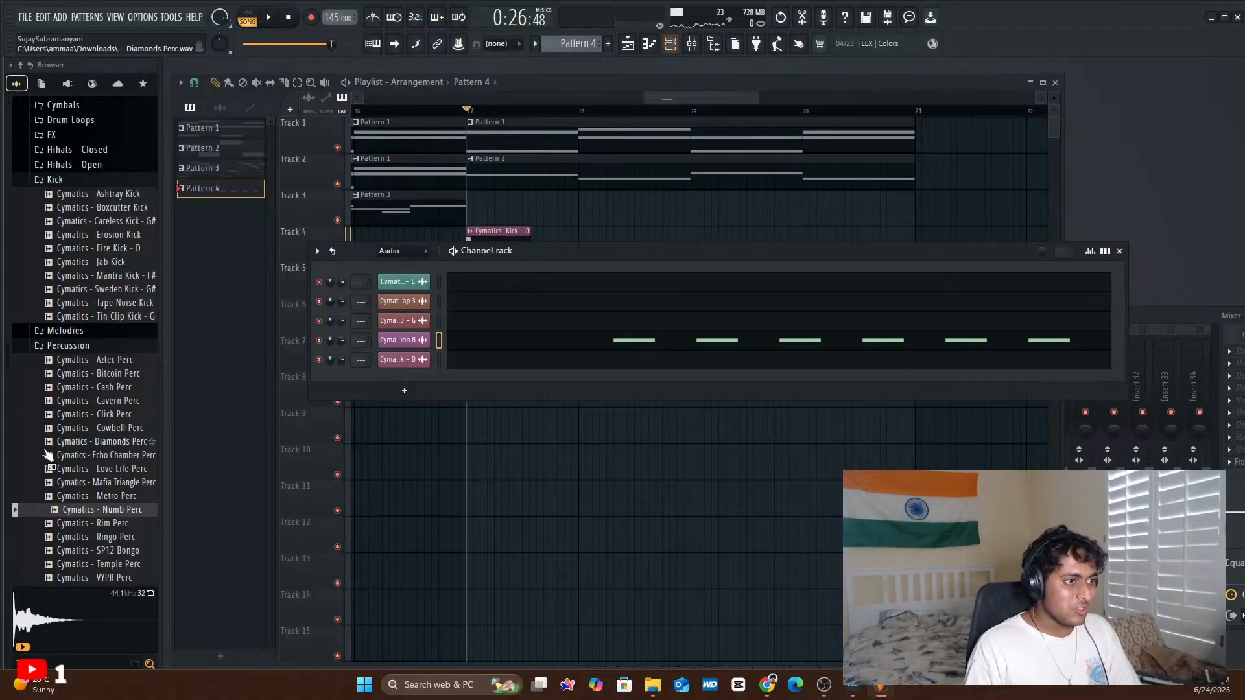
{"action": "left_click_drag", "start_coordinate": [73, 519], "coordinate": [402, 342]}
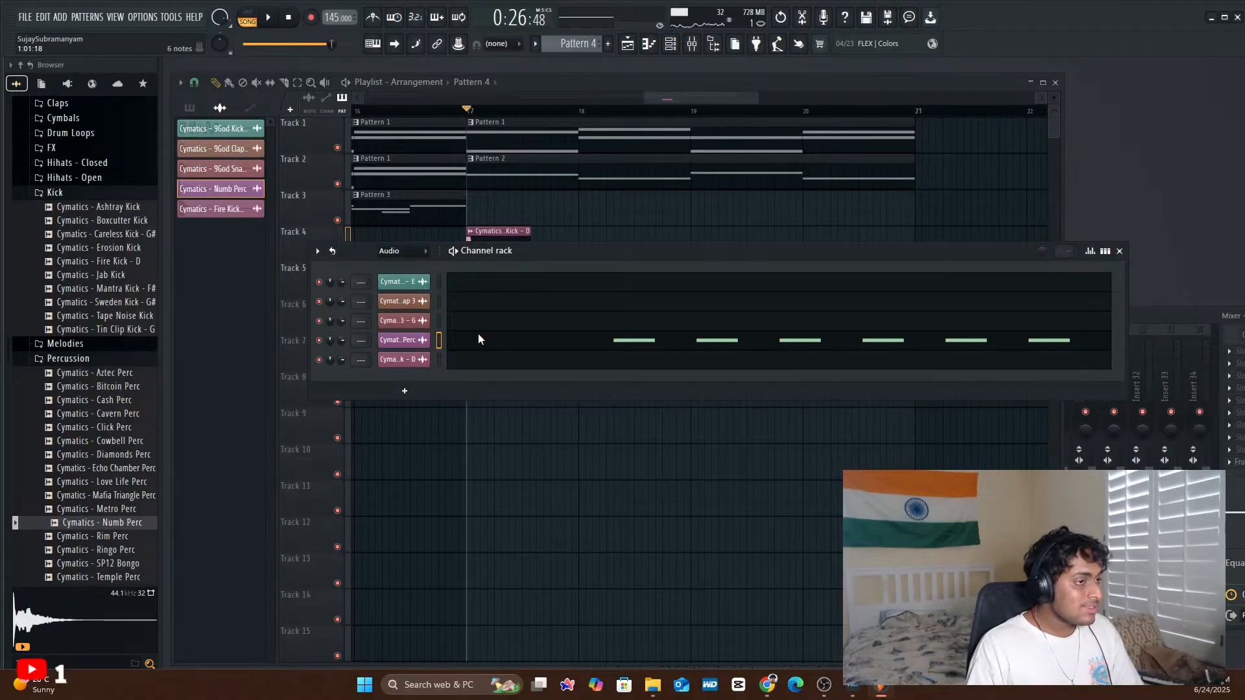
{"action": "left_click", "coordinate": [484, 340]}
{"action": "key", "text": "space"}
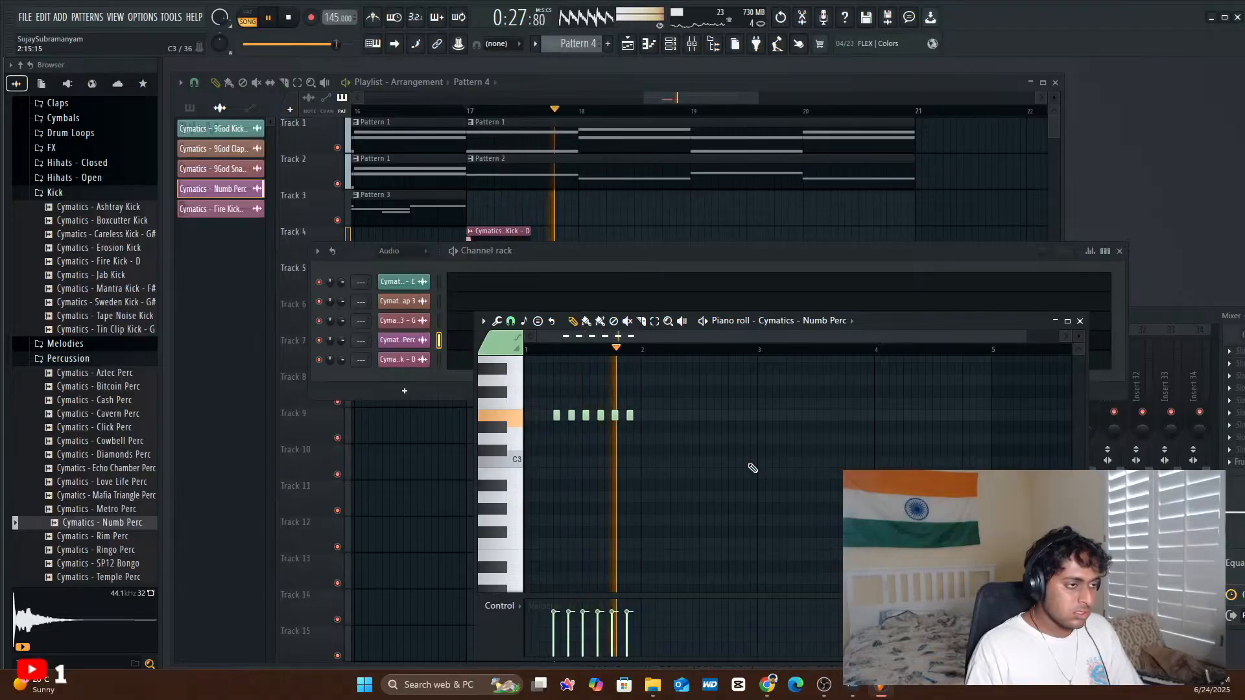
{"action": "key", "text": "space"}
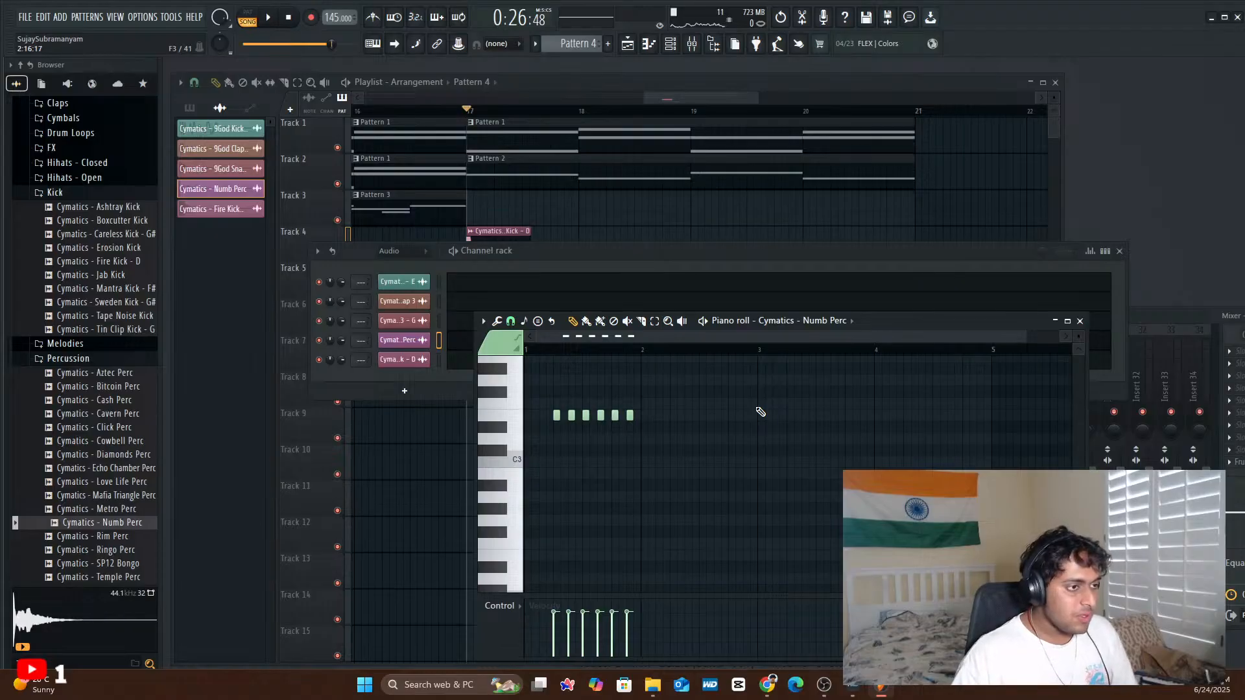
- Play back the Numb Perc rhythm and close the channel rack and piano roll to return to the playlist
{"action": "key", "text": "space"}
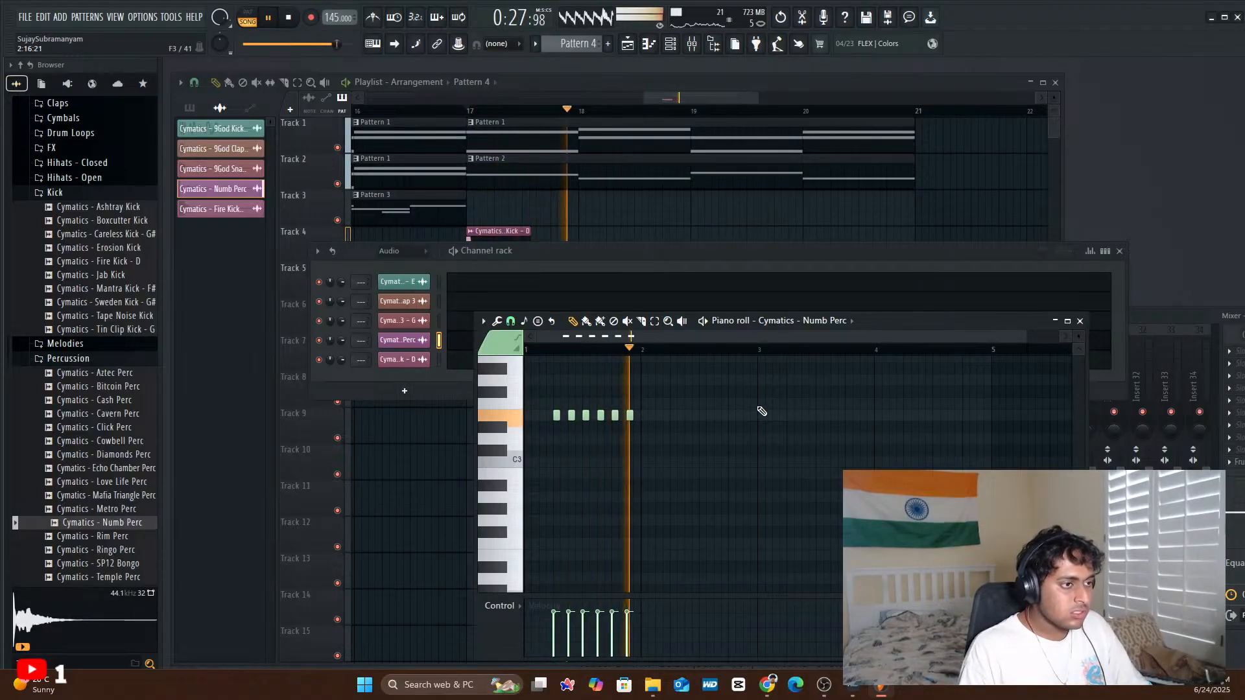
{"action": "key", "text": "space"}
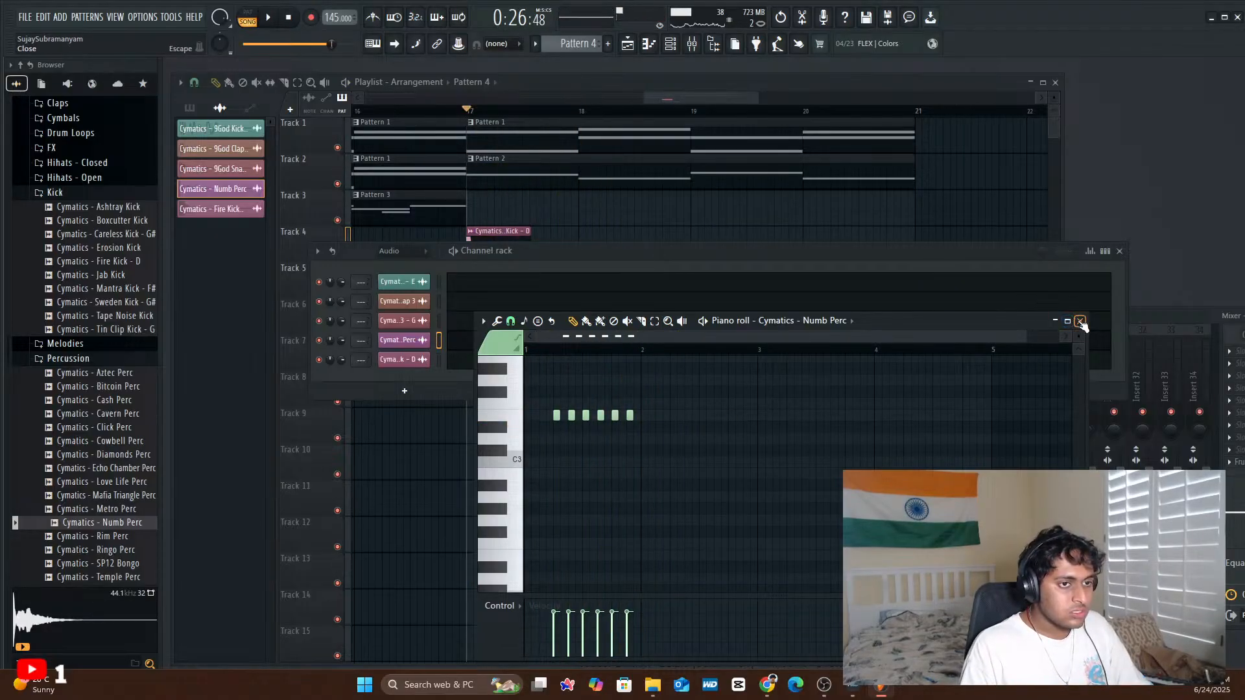
{"action": "left_click", "coordinate": [1120, 251]}
{"action": "left_click", "coordinate": [651, 485]}
{"action": "left_click_drag", "start_coordinate": [650, 491], "coordinate": [642, 562]}
{"action": "right_click", "coordinate": [644, 562]}
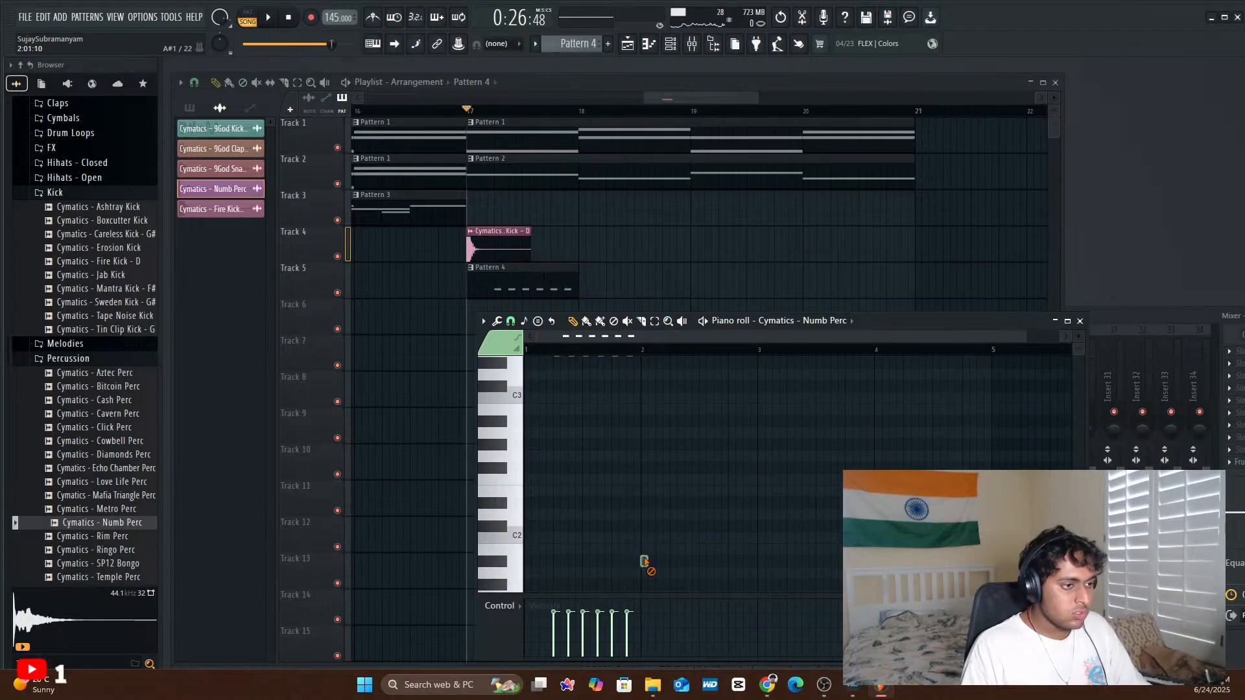
{"action": "scroll", "coordinate": [835, 442], "scroll_direction": "up", "scroll_amount": 3}
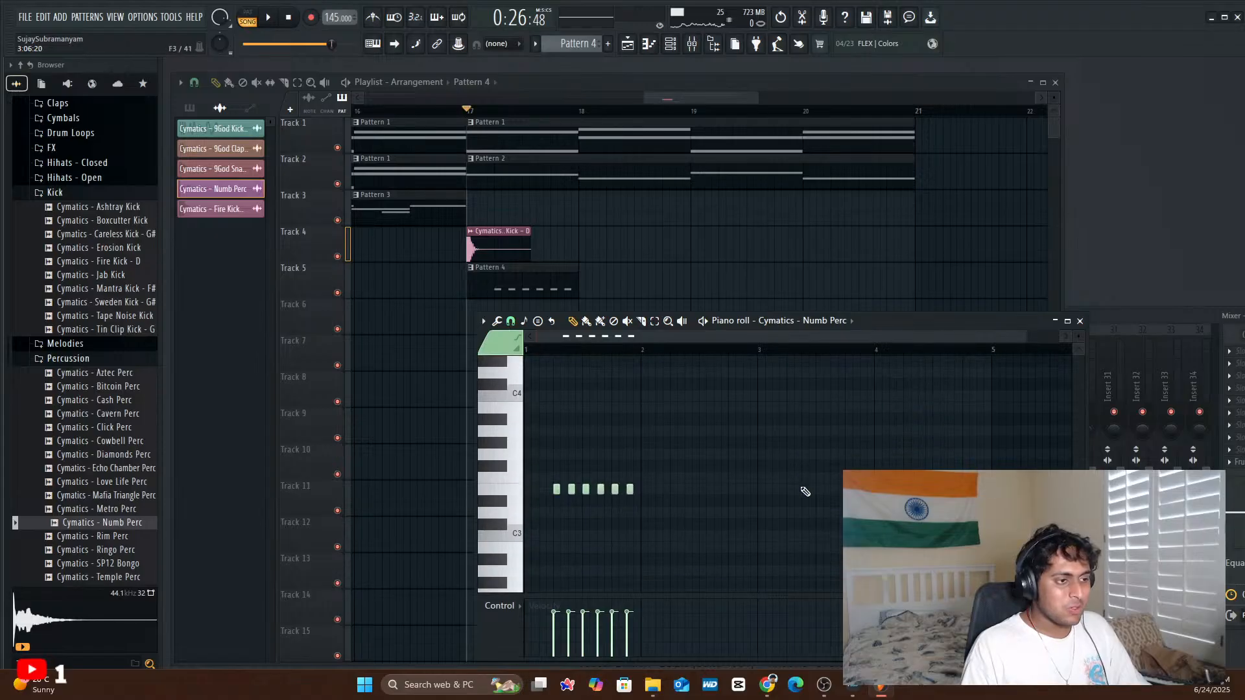
{"action": "left_click", "coordinate": [1079, 321]}
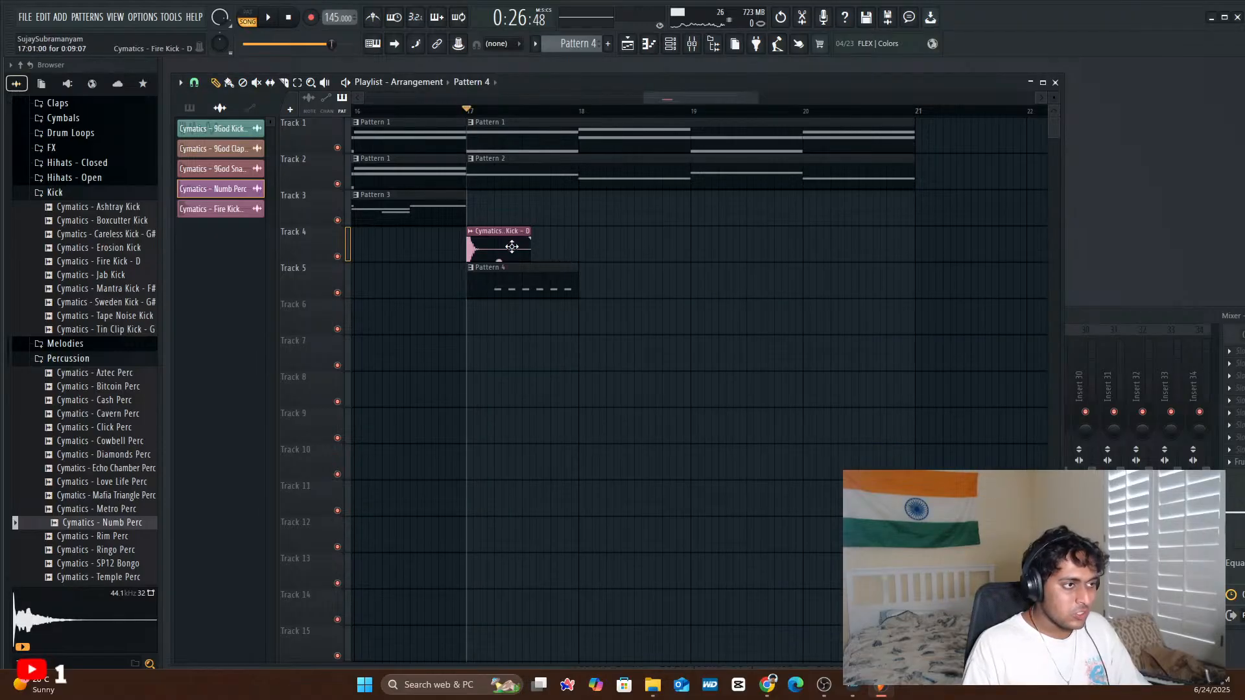
- Add a Fire Kick clip on Track 4 and a Pattern 4 clip on Track 5 at bar 18, and play back
{"action": "left_click", "coordinate": [587, 253]}
{"action": "left_click", "coordinate": [559, 289]}
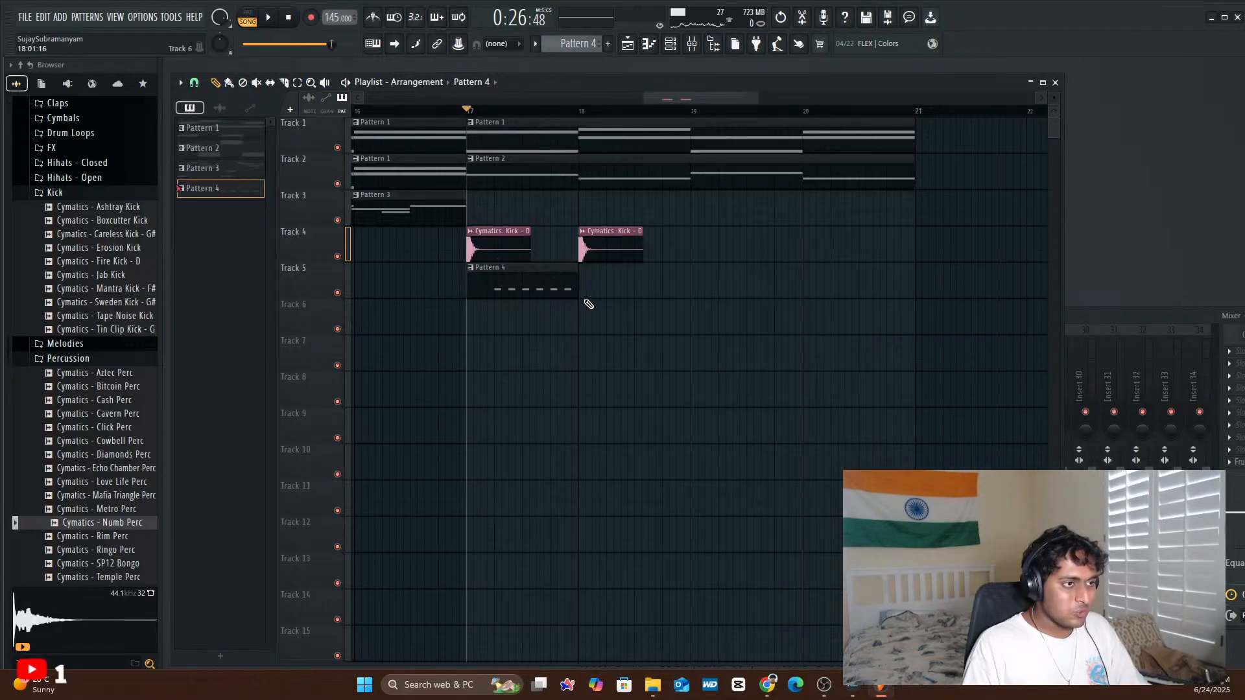
{"action": "left_click", "coordinate": [587, 295]}
{"action": "key", "text": "space"}
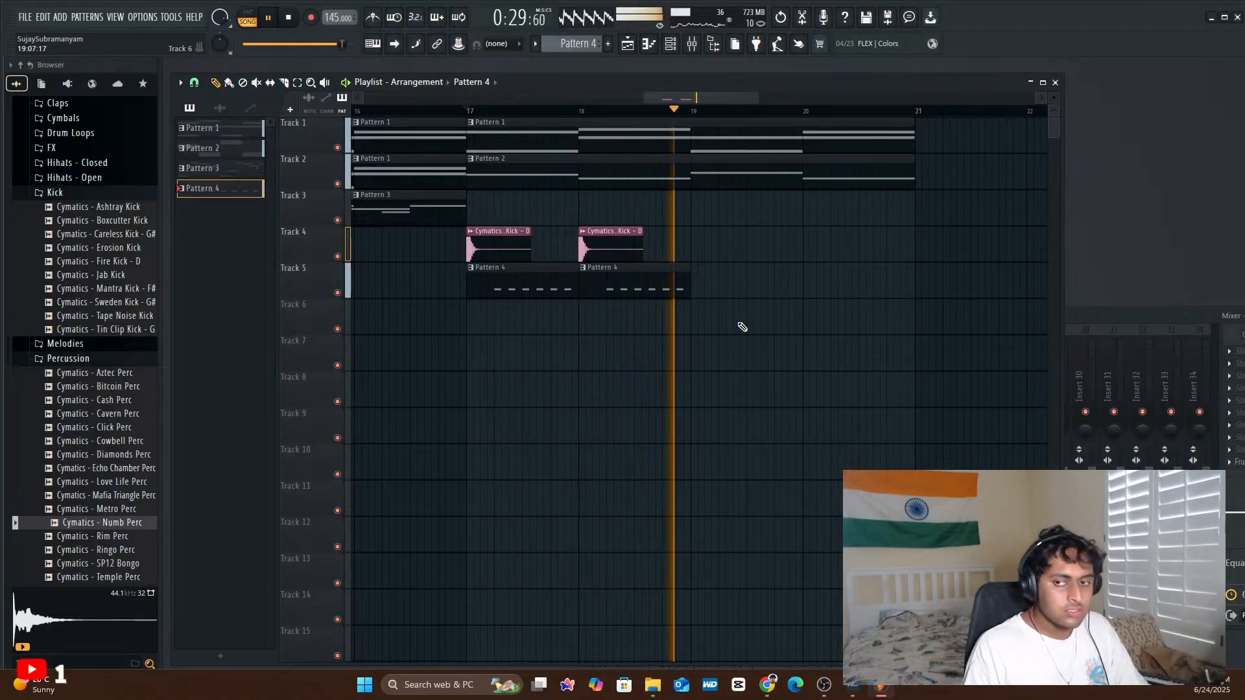
- Repeat the Fire Kick and Pattern 4 clips at bar 19 on Tracks 4 and 5 and listen to the arrangement
{"action": "left_click", "coordinate": [620, 250]}
{"action": "key", "text": "space"}
{"action": "left_click", "coordinate": [695, 249]}
{"action": "left_click", "coordinate": [666, 288]}
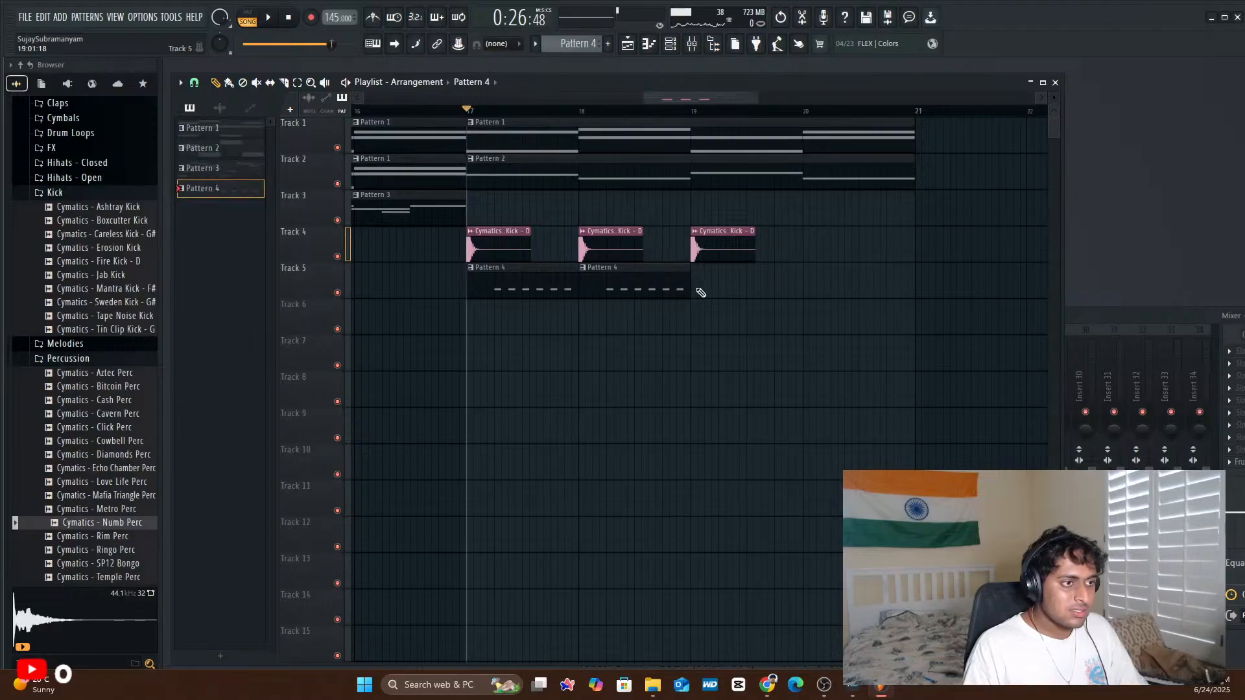
{"action": "left_click", "coordinate": [699, 291]}
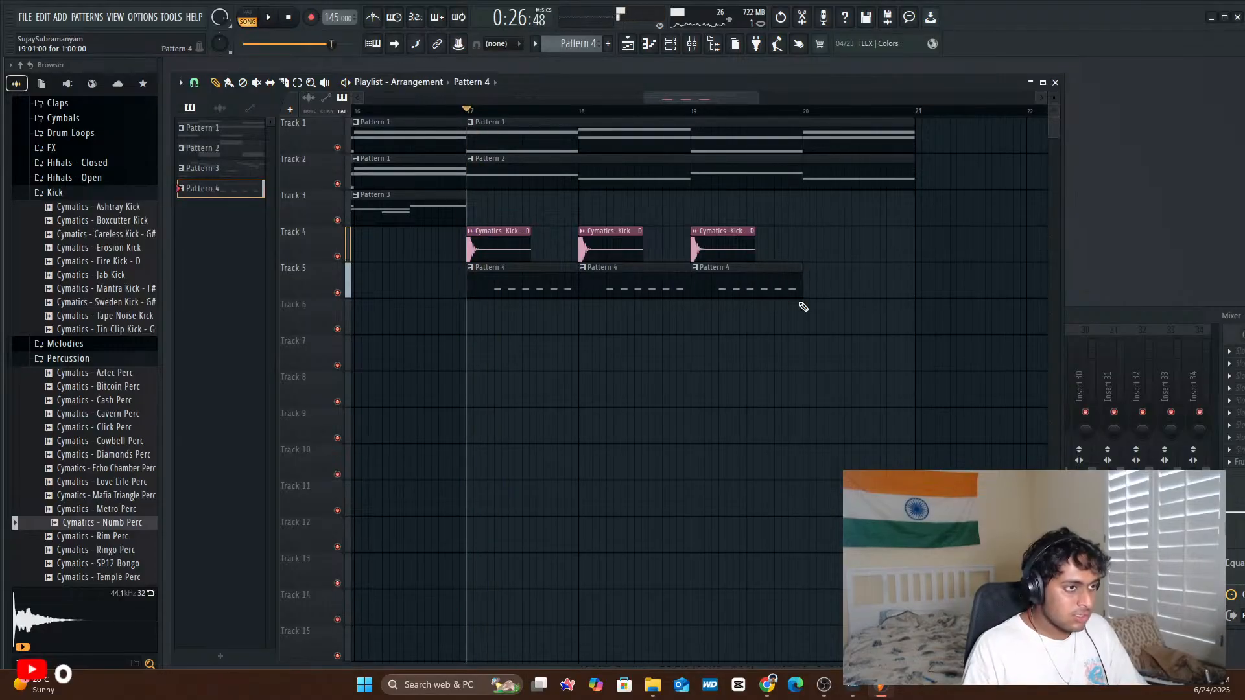
{"action": "key", "text": "space"}
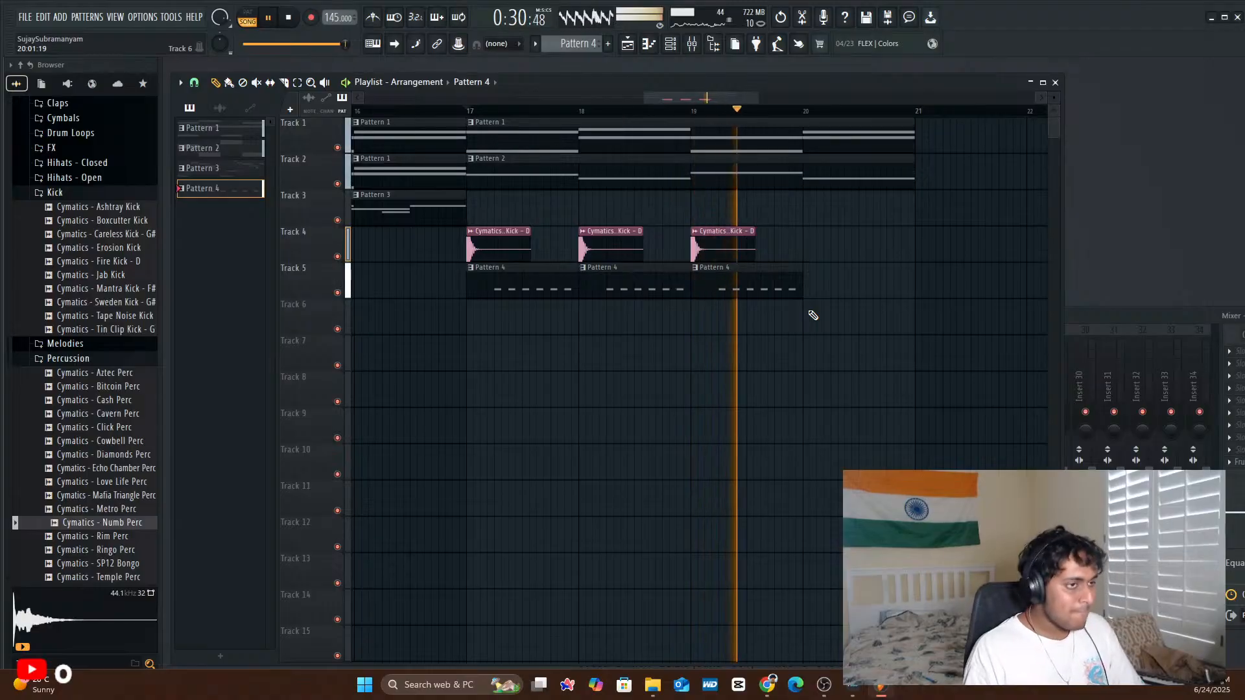
{"action": "key", "text": "space"}
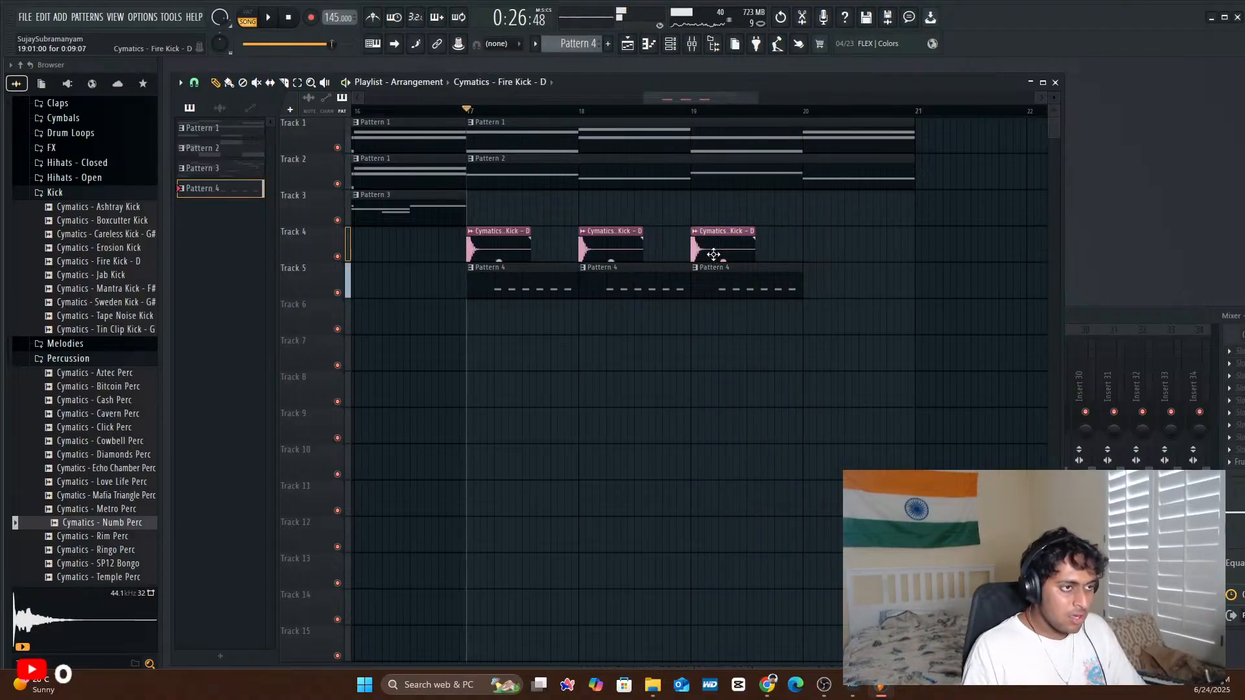
- Place the fourth Fire Kick and Pattern 4 clips at bar 20 and play back the full four-bar section
{"action": "left_click", "coordinate": [811, 252]}
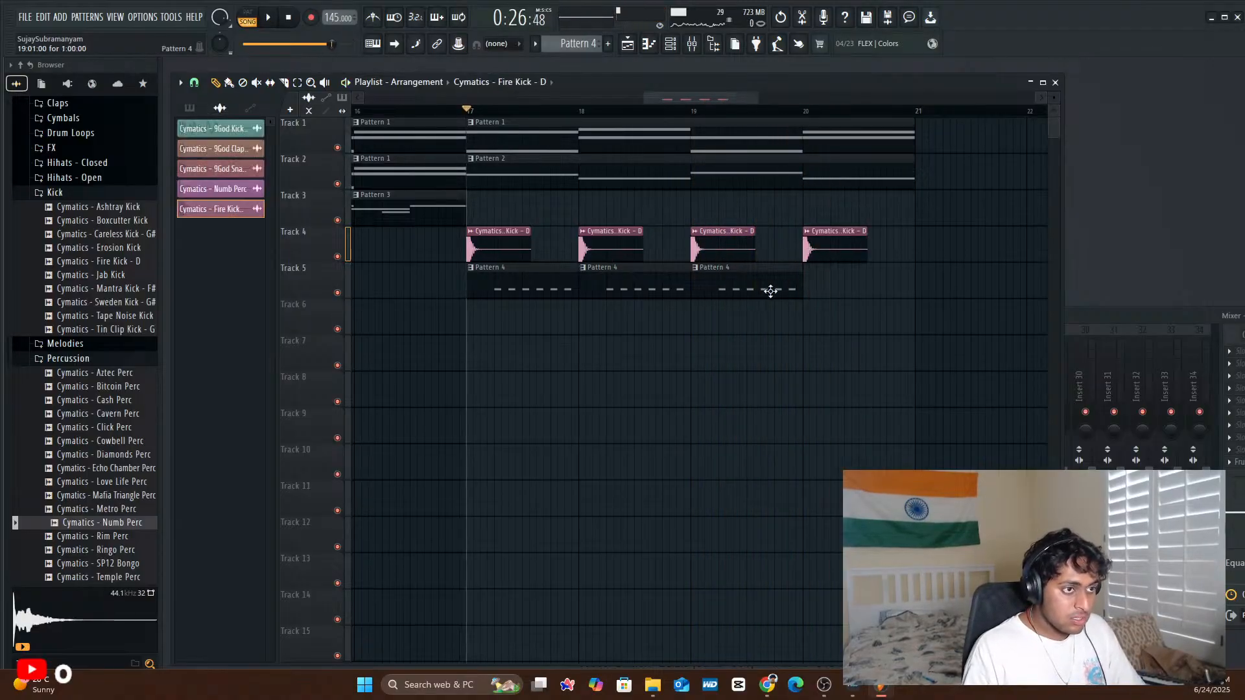
{"action": "left_click", "coordinate": [810, 287]}
{"action": "key", "text": "space"}
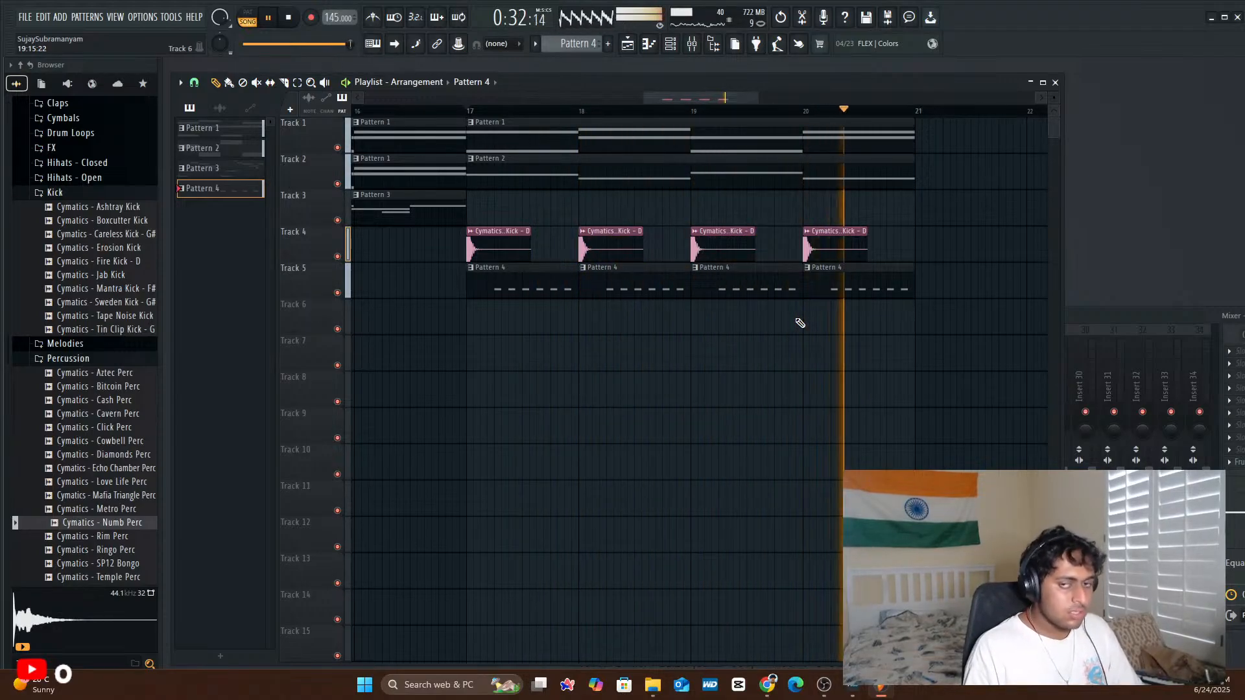
{"action": "key", "text": "space"}
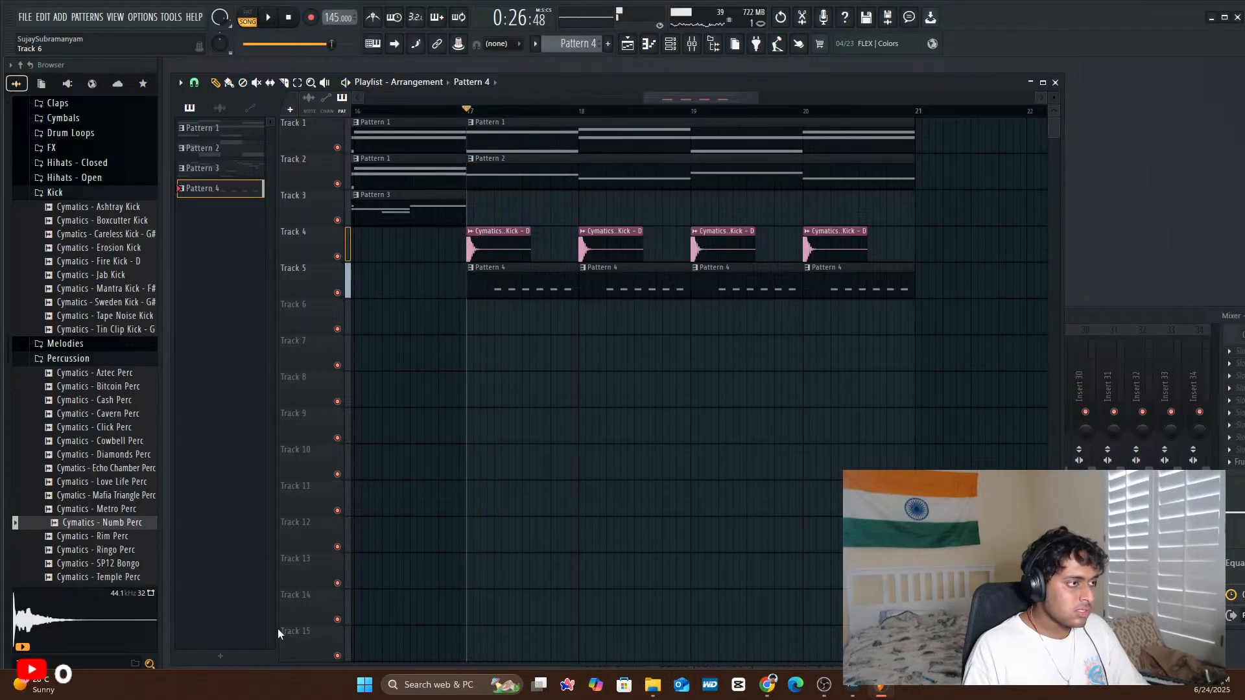
- Create Pattern 5, place its clip on Track 6 near bar 17 and open the channel rack
{"action": "left_click", "coordinate": [221, 655]}
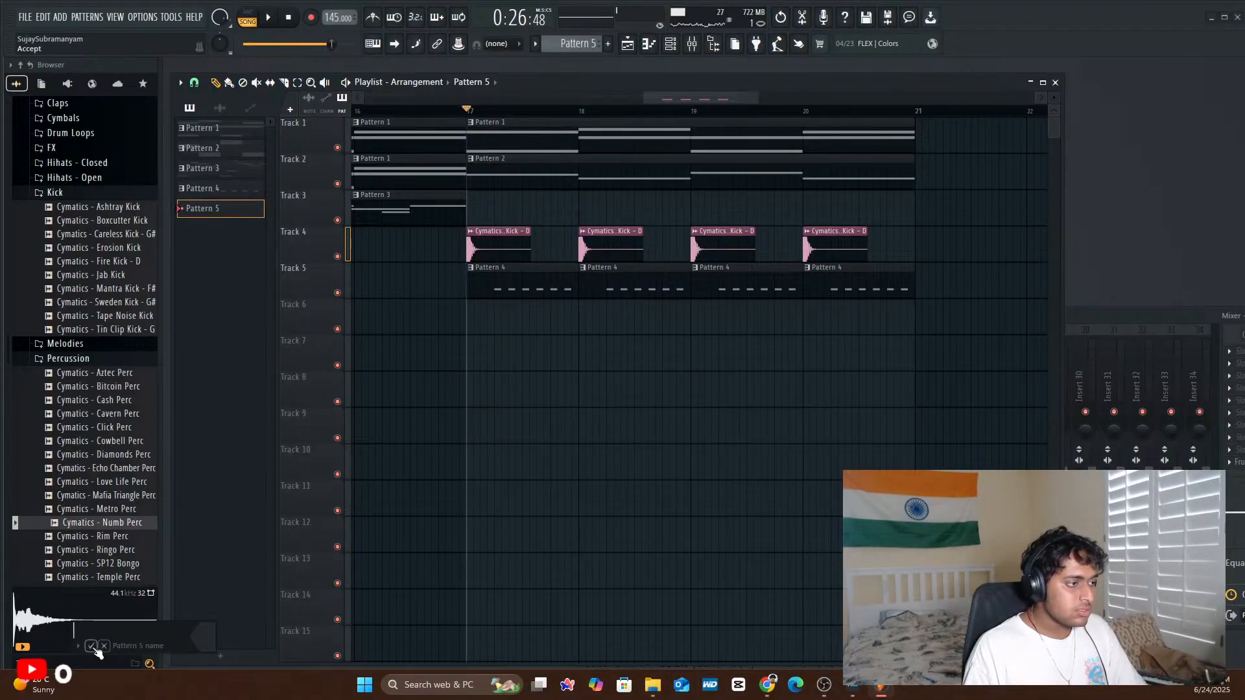
{"action": "left_click", "coordinate": [472, 330]}
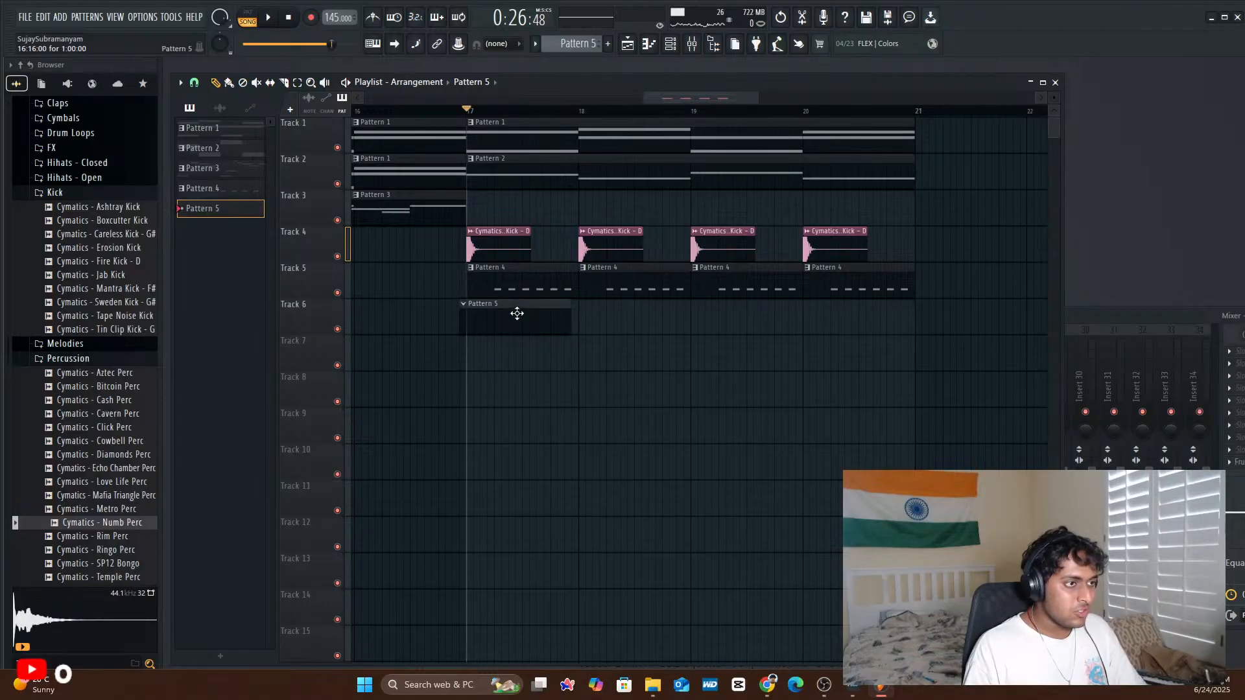
{"action": "left_click", "coordinate": [681, 46]}
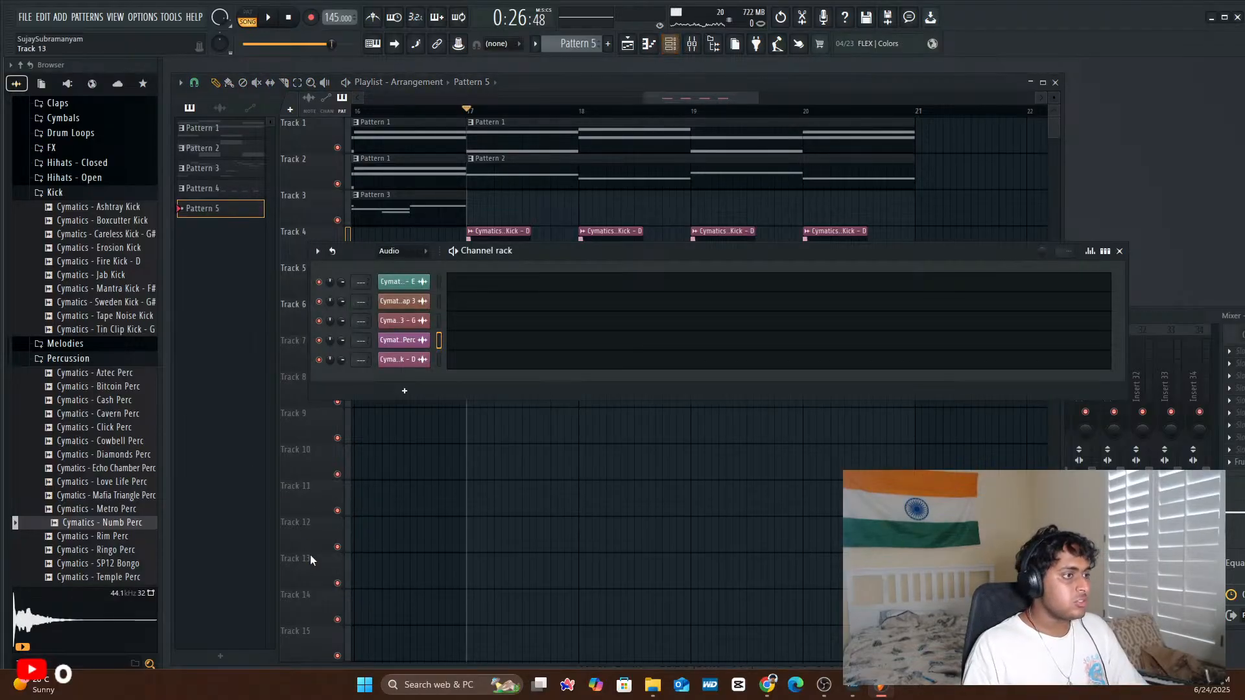
- Open the Hihats - Open sample folder and audition its open hihats, including Barred, Burner, Earthquaker, Electron, Tight, Wide and Winter
{"action": "scroll", "coordinate": [123, 408], "scroll_direction": "down", "scroll_amount": 5}
{"action": "scroll", "coordinate": [97, 268], "scroll_direction": "up", "scroll_amount": 10}
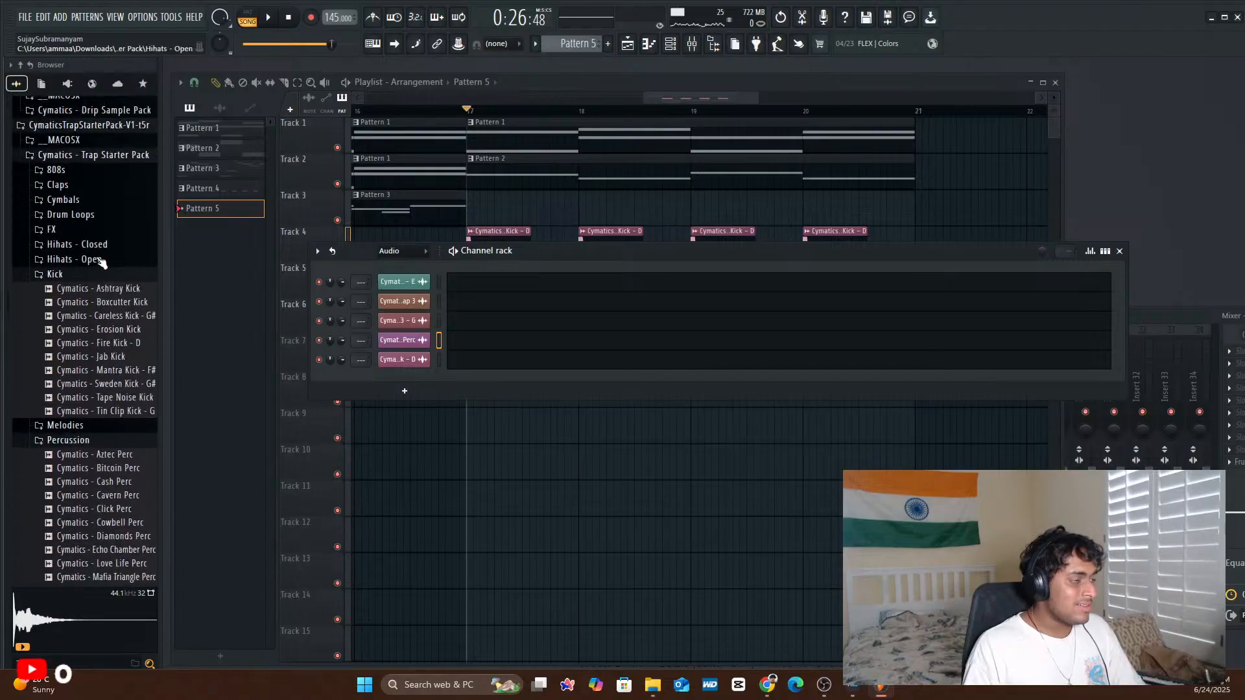
{"action": "left_click", "coordinate": [90, 424]}
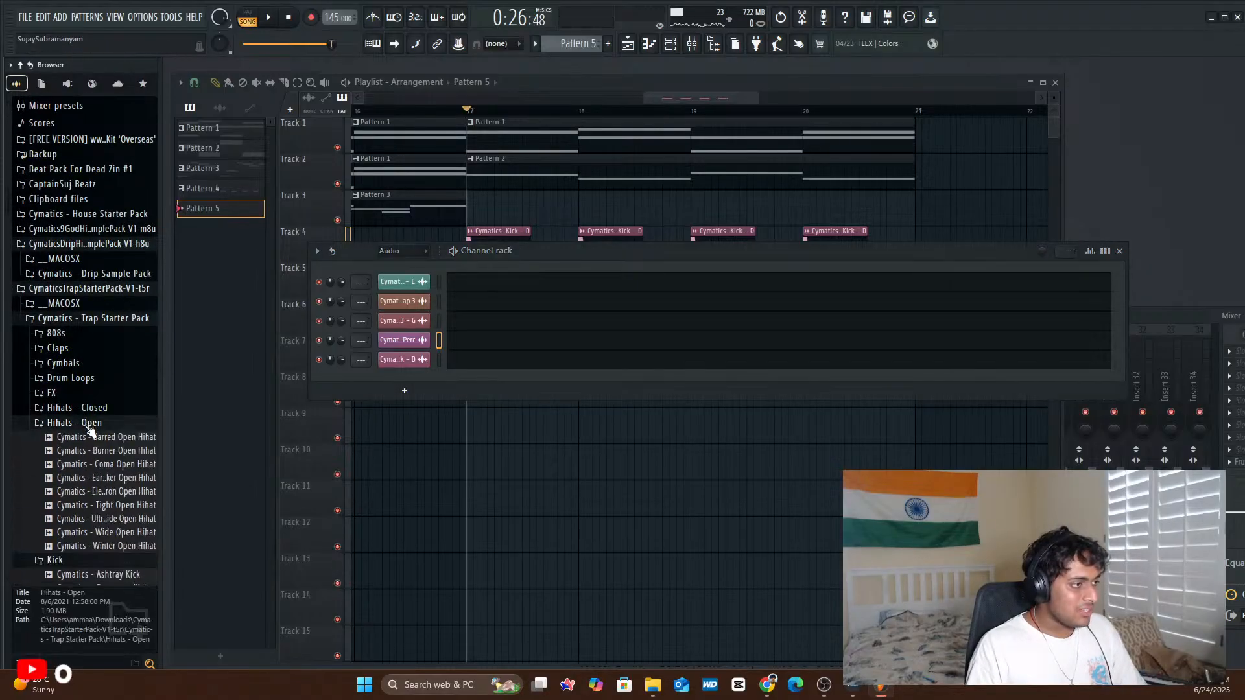
{"action": "scroll", "coordinate": [94, 402], "scroll_direction": "down", "scroll_amount": 4}
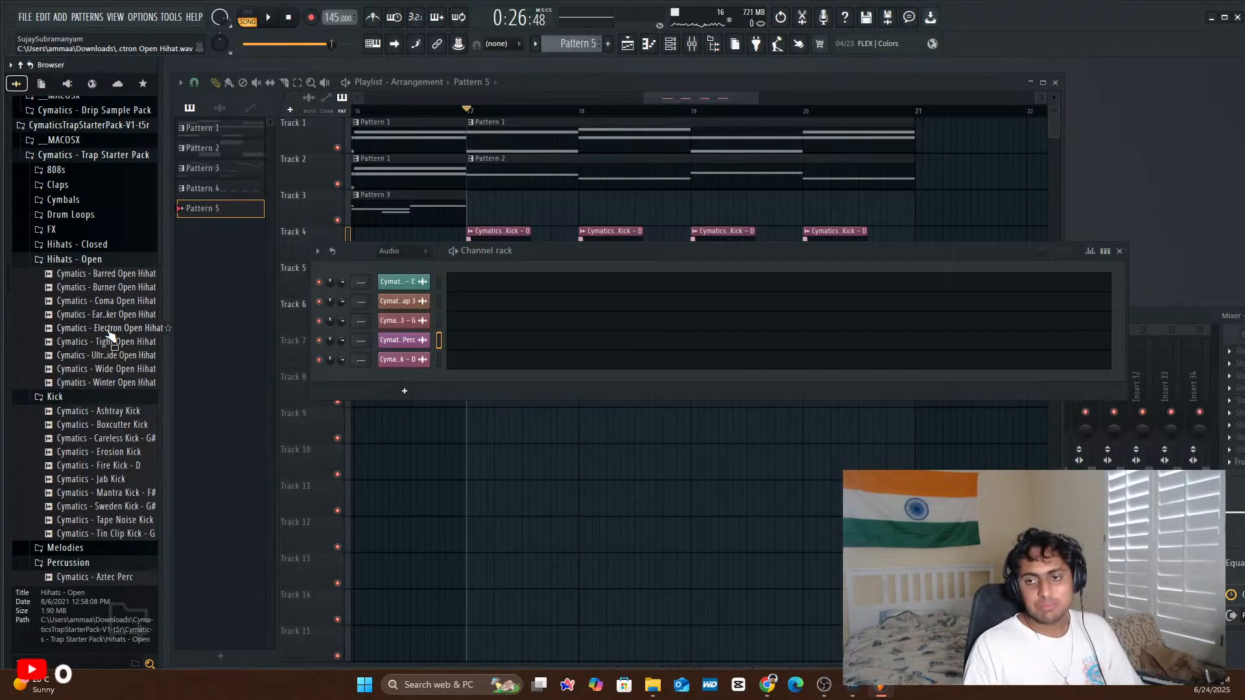
{"action": "left_click", "coordinate": [109, 342]}
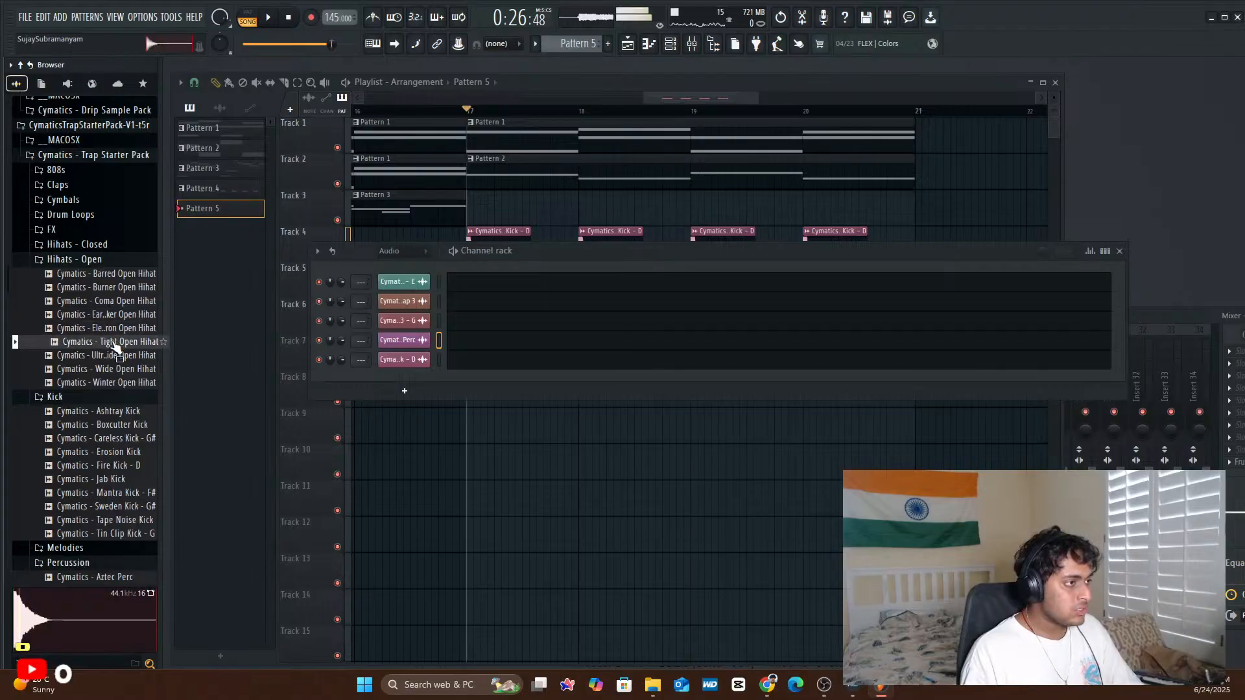
{"action": "left_click", "coordinate": [118, 355]}
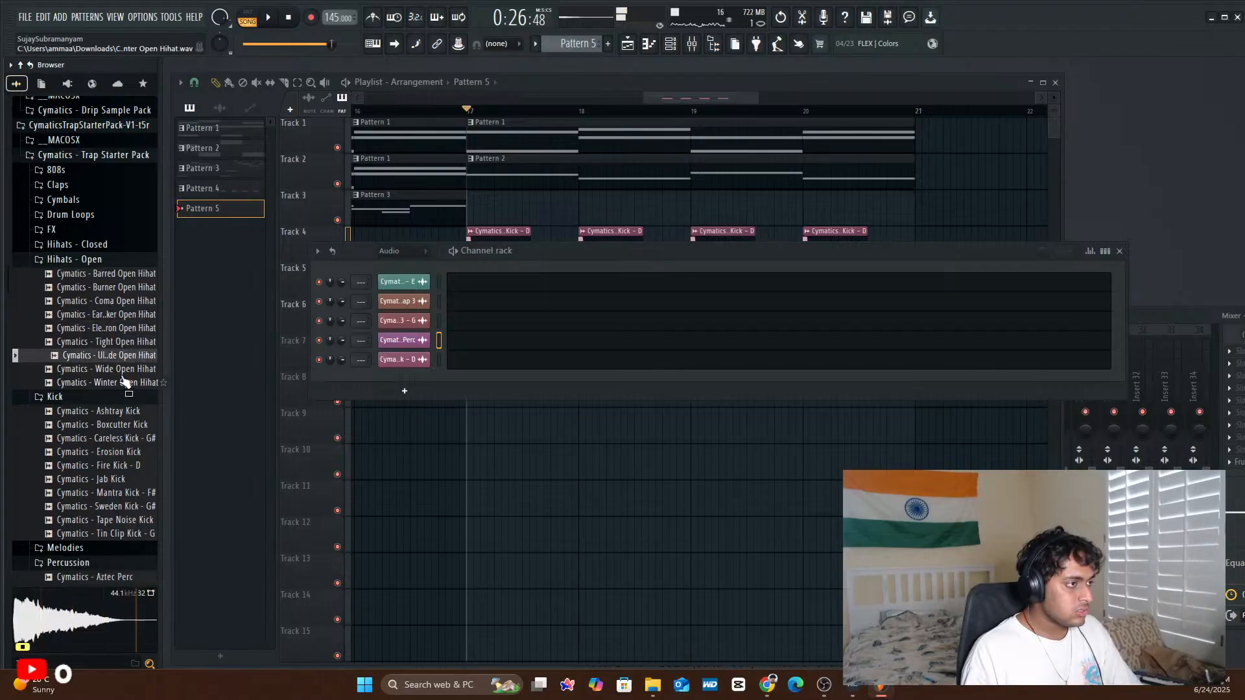
{"action": "left_click", "coordinate": [108, 302]}
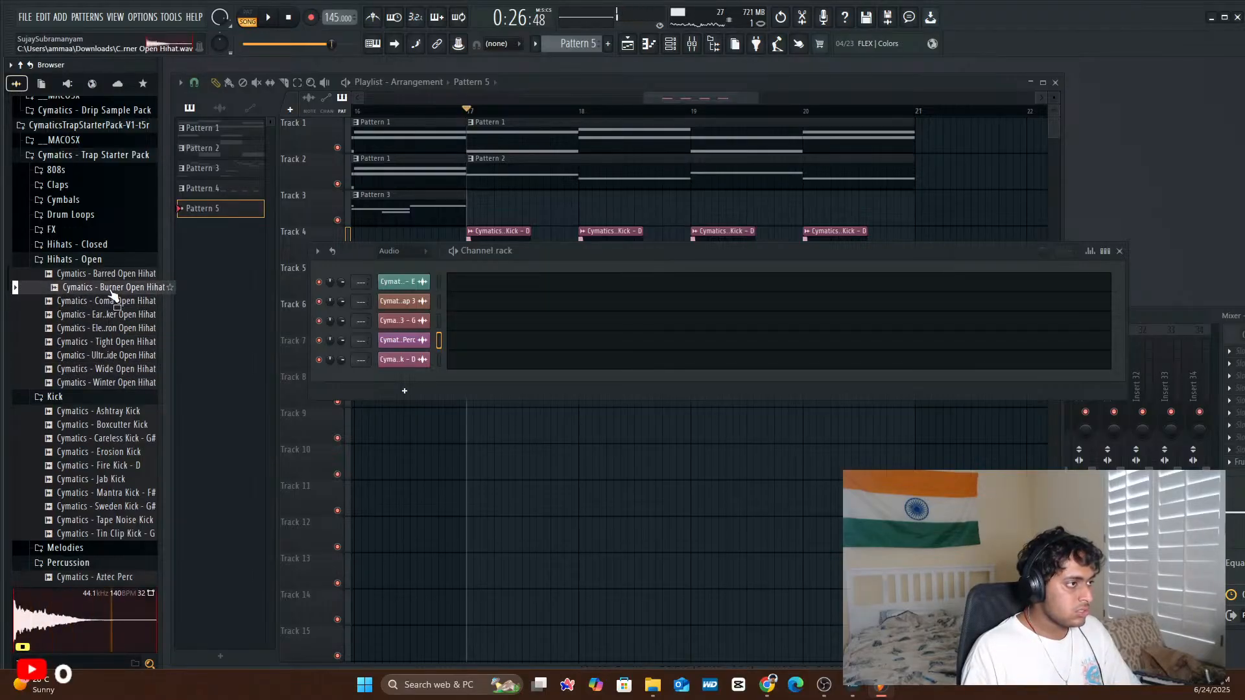
{"action": "left_click", "coordinate": [117, 316]}
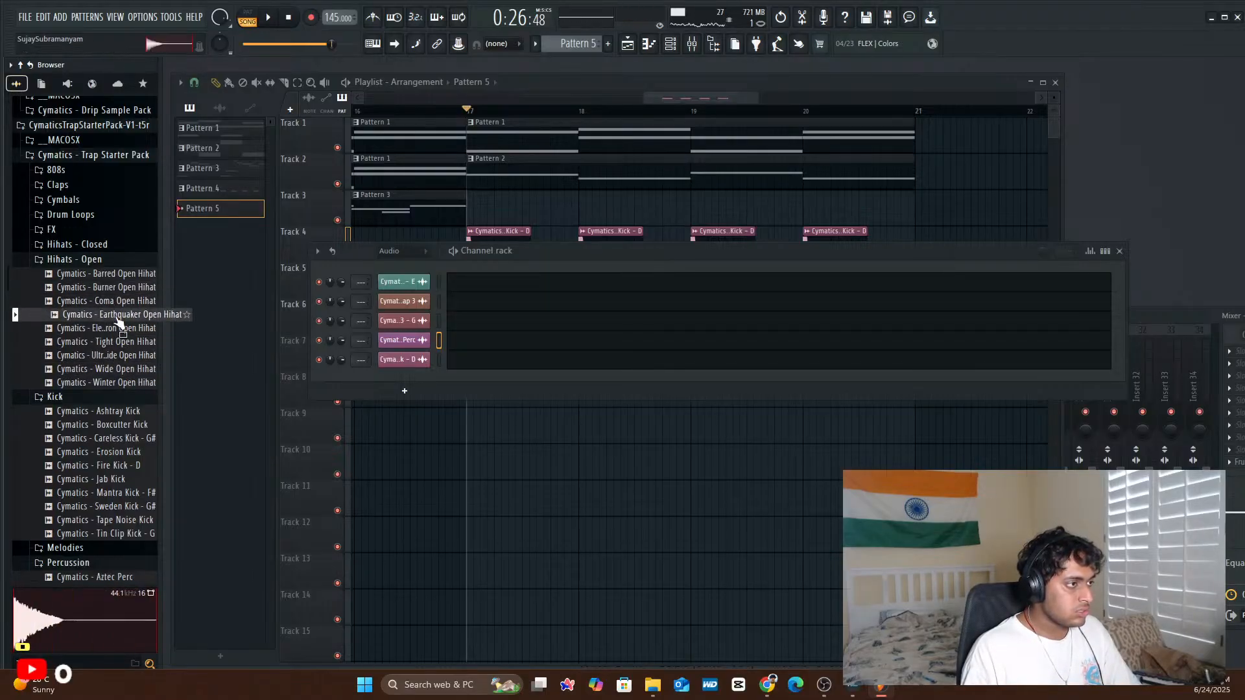
{"action": "left_click", "coordinate": [107, 274]}
{"action": "left_click", "coordinate": [107, 287]}
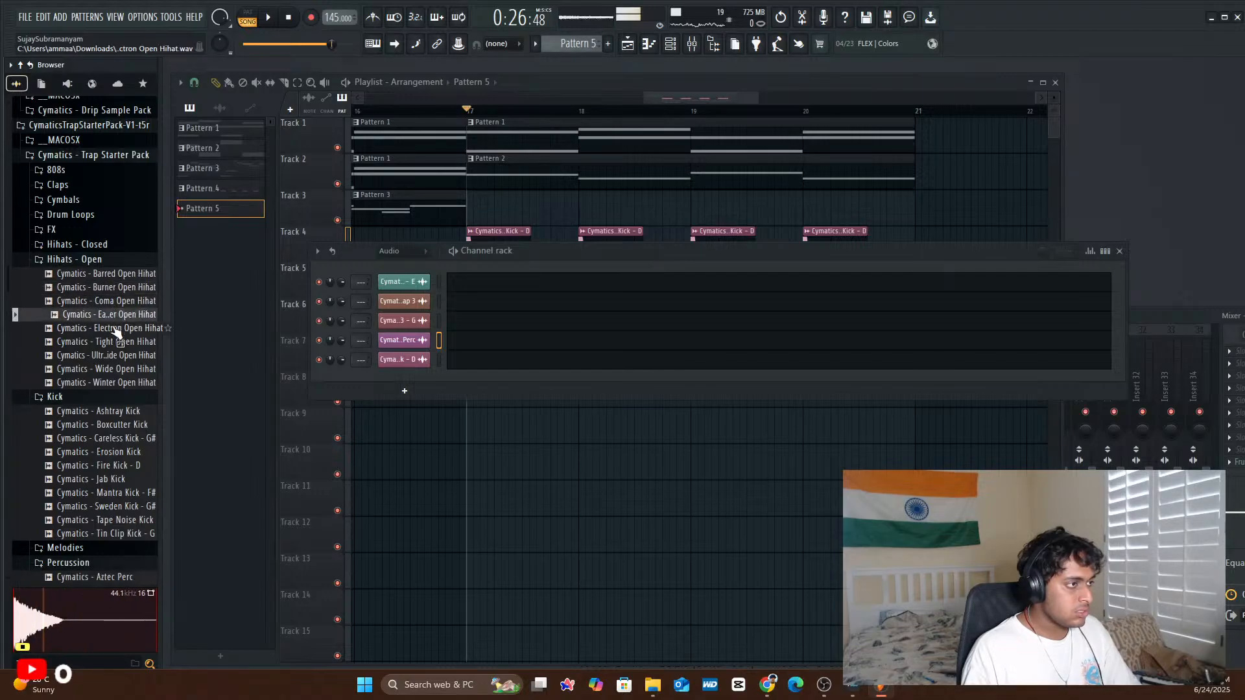
{"action": "left_click", "coordinate": [116, 329]}
{"action": "left_click", "coordinate": [117, 343]}
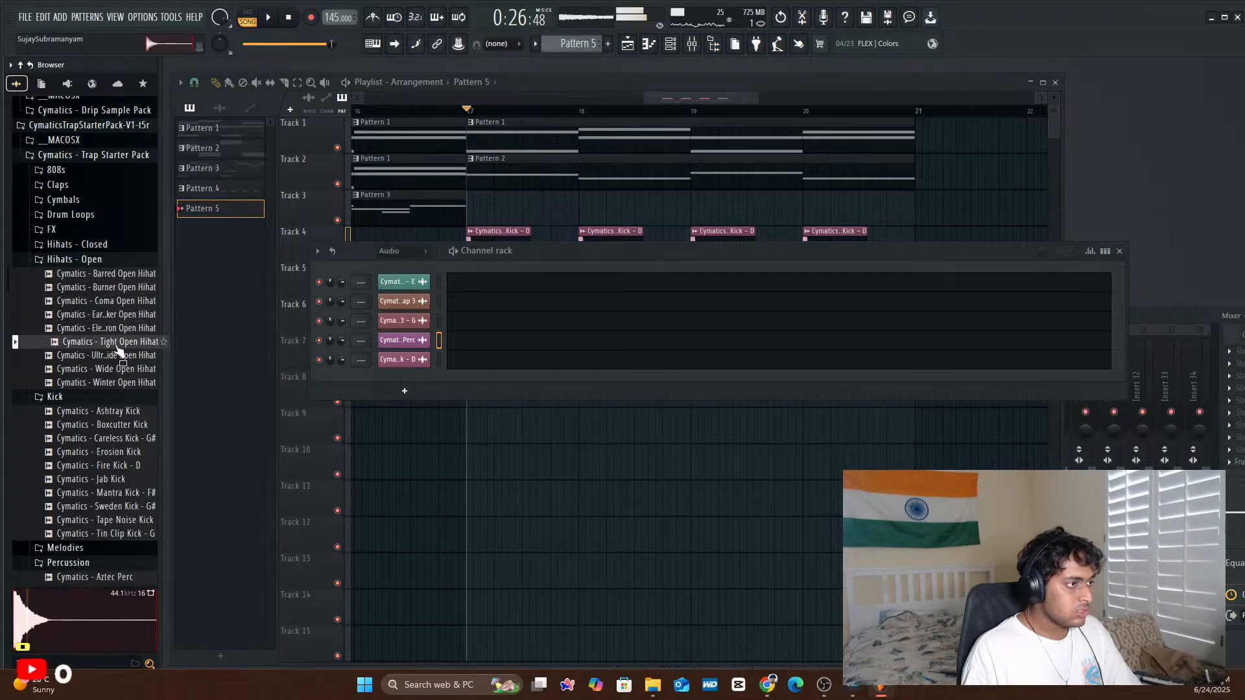
{"action": "left_click", "coordinate": [119, 355]}
{"action": "left_click", "coordinate": [123, 369]}
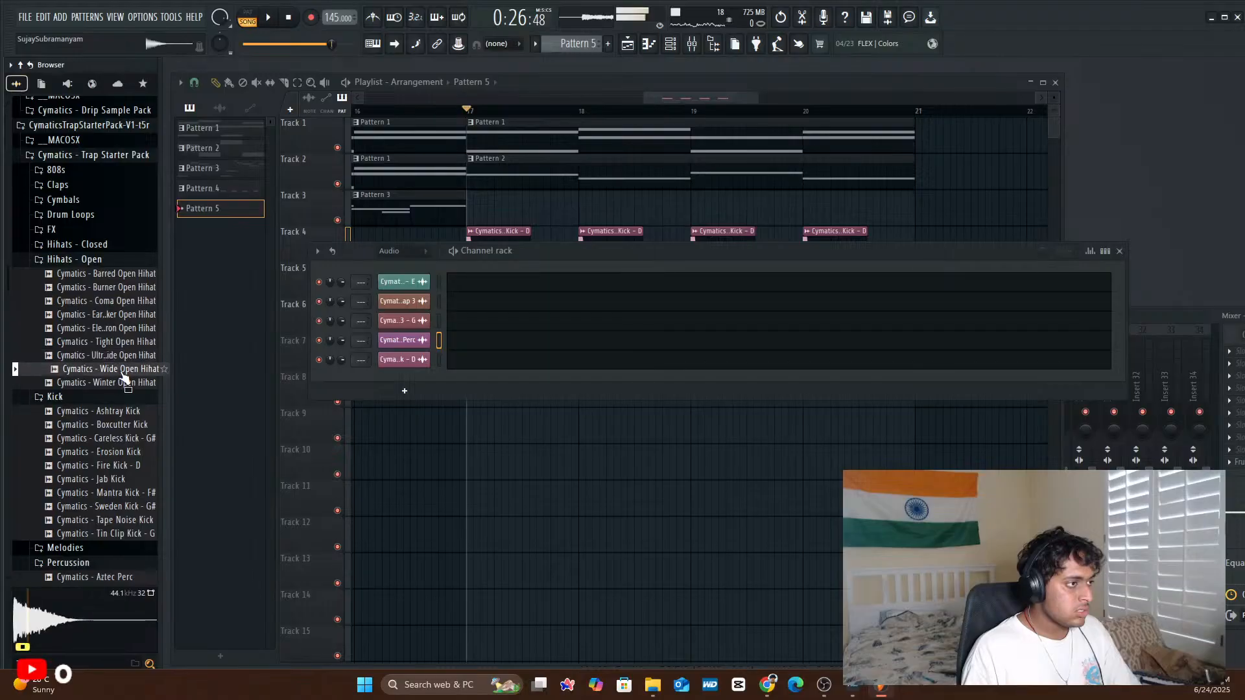
{"action": "left_click", "coordinate": [127, 382]}
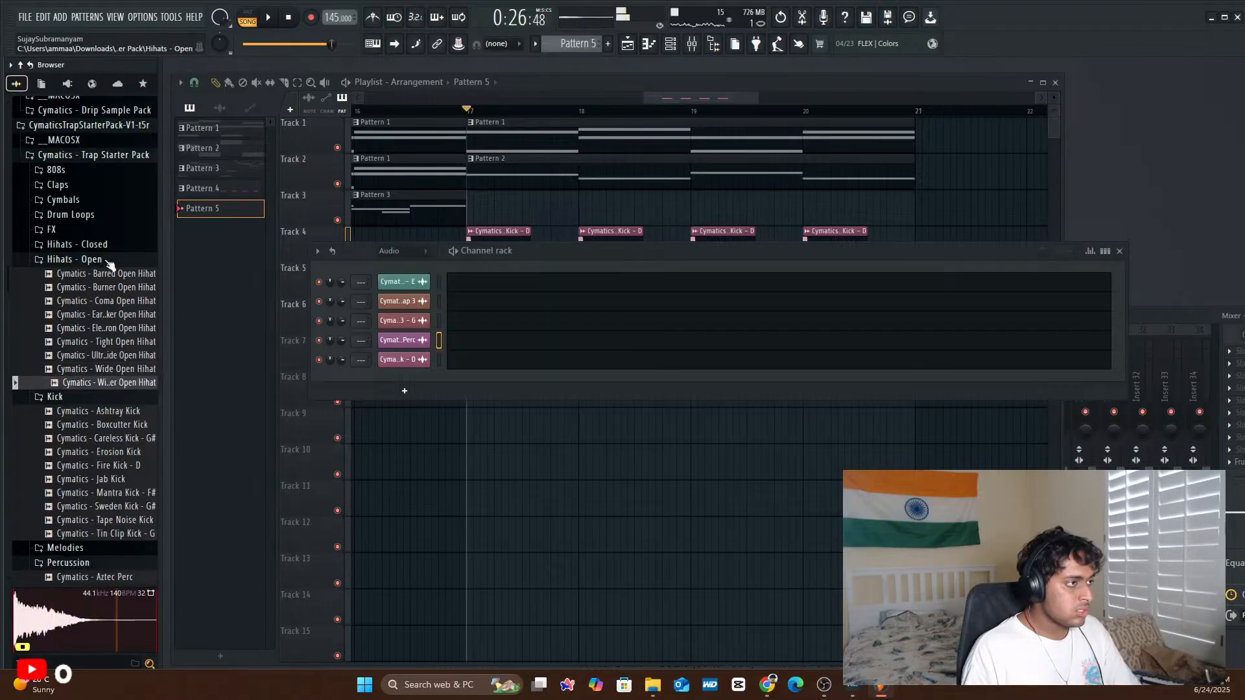
- Audition closed hihats from the Hihats - Closed folder and add Cymatics - Turbo Hihat as a new channel in the channel rack
{"action": "left_click", "coordinate": [108, 247]}
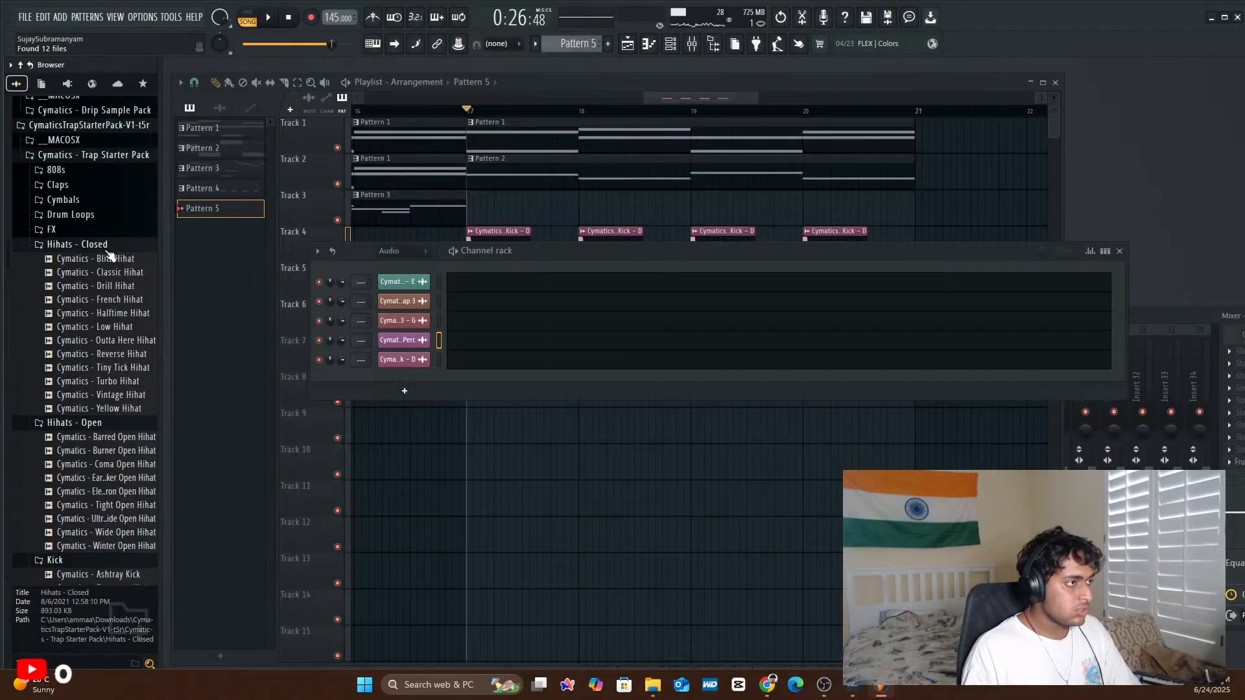
{"action": "left_click", "coordinate": [115, 353]}
{"action": "left_click", "coordinate": [115, 370]}
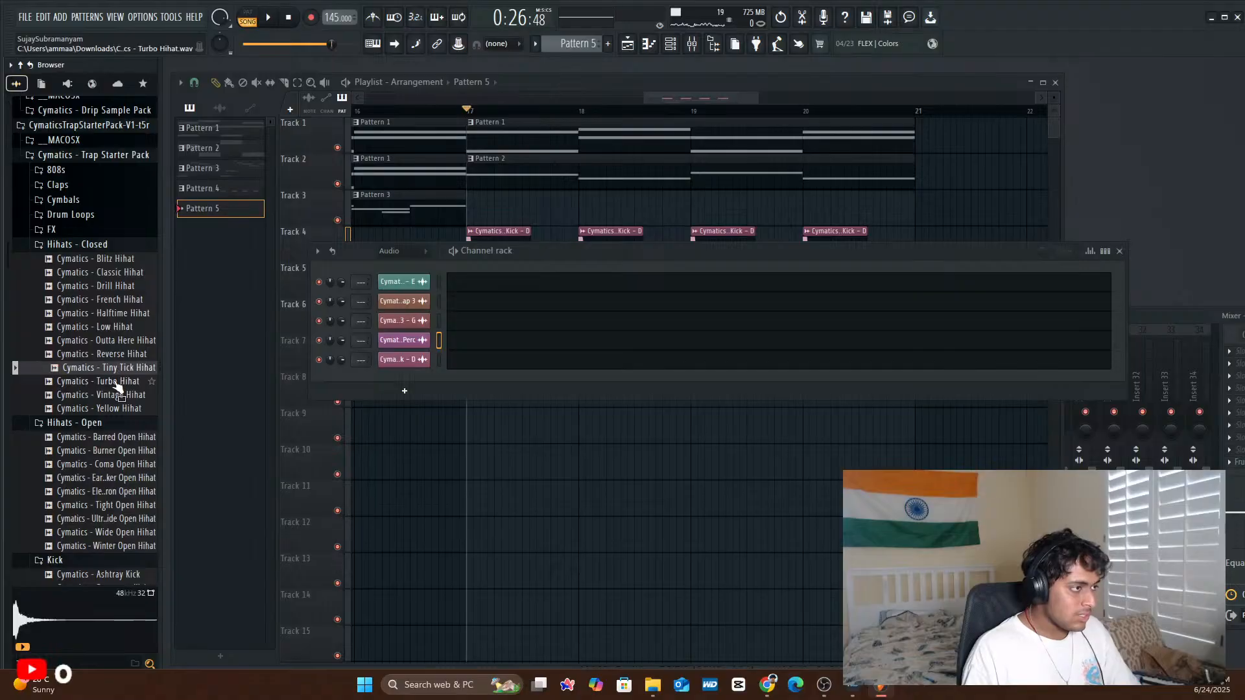
{"action": "left_click", "coordinate": [117, 383]}
{"action": "left_click_drag", "start_coordinate": [294, 378], "coordinate": [374, 367]}
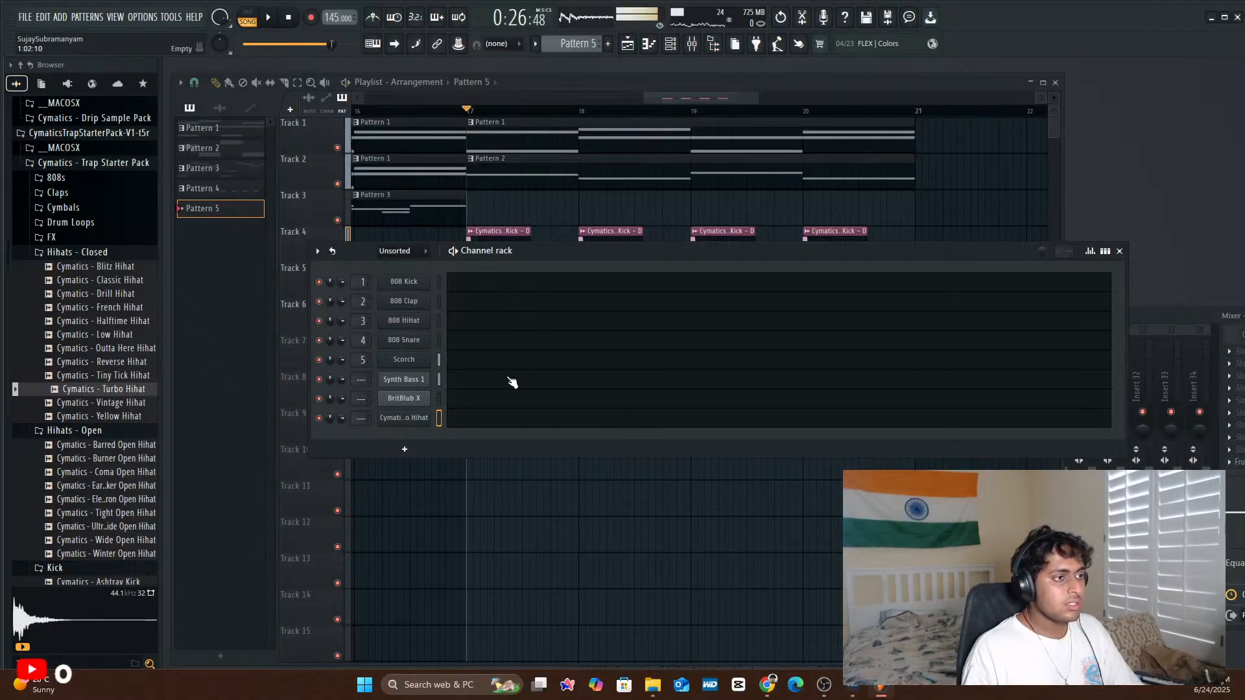
- Place four evenly spaced E4 notes in the first half of bar 1 of the Turbo Hihat piano roll and play back the arrangement
{"action": "left_click", "coordinate": [478, 423]}
{"action": "left_click_drag", "start_coordinate": [523, 479], "coordinate": [510, 399]}
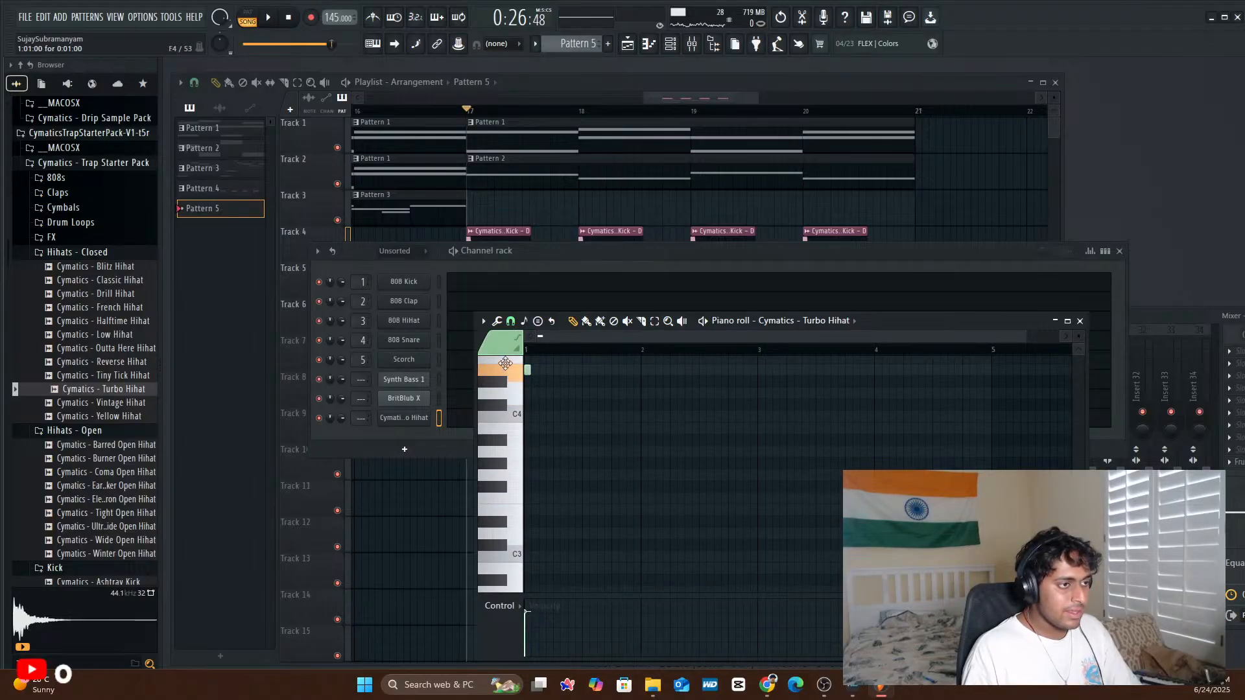
{"action": "left_click_drag", "start_coordinate": [520, 361], "coordinate": [523, 375]}
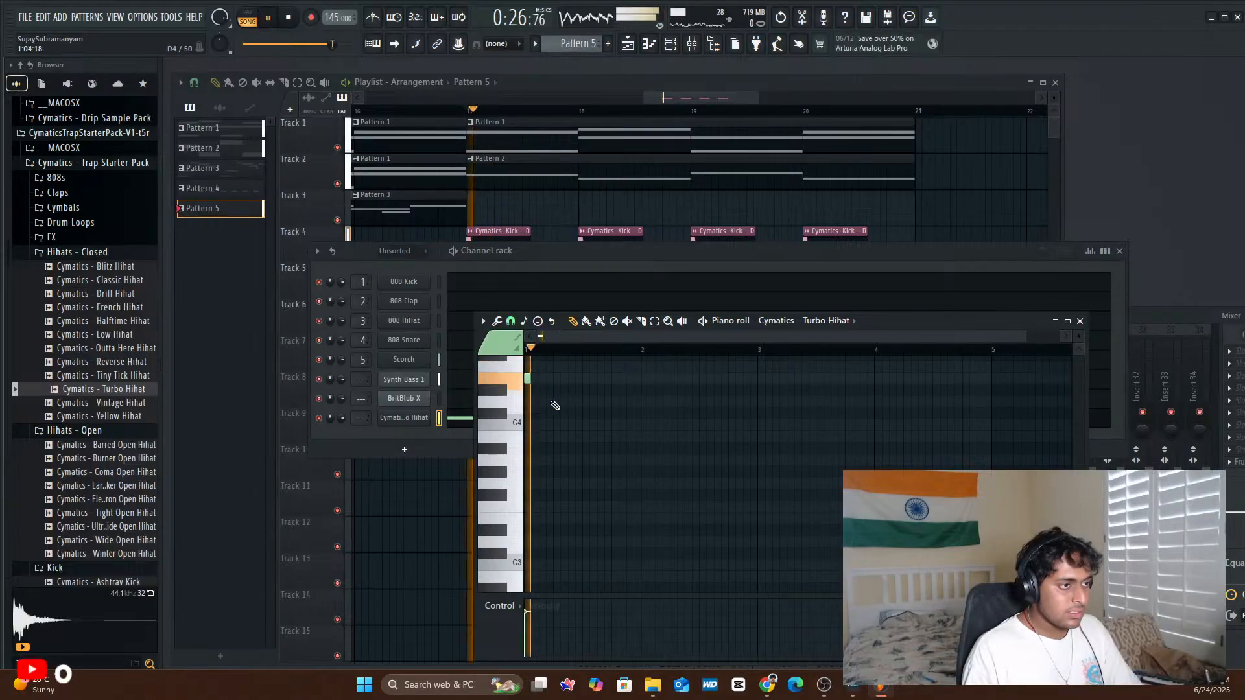
{"action": "left_click", "coordinate": [541, 379]}
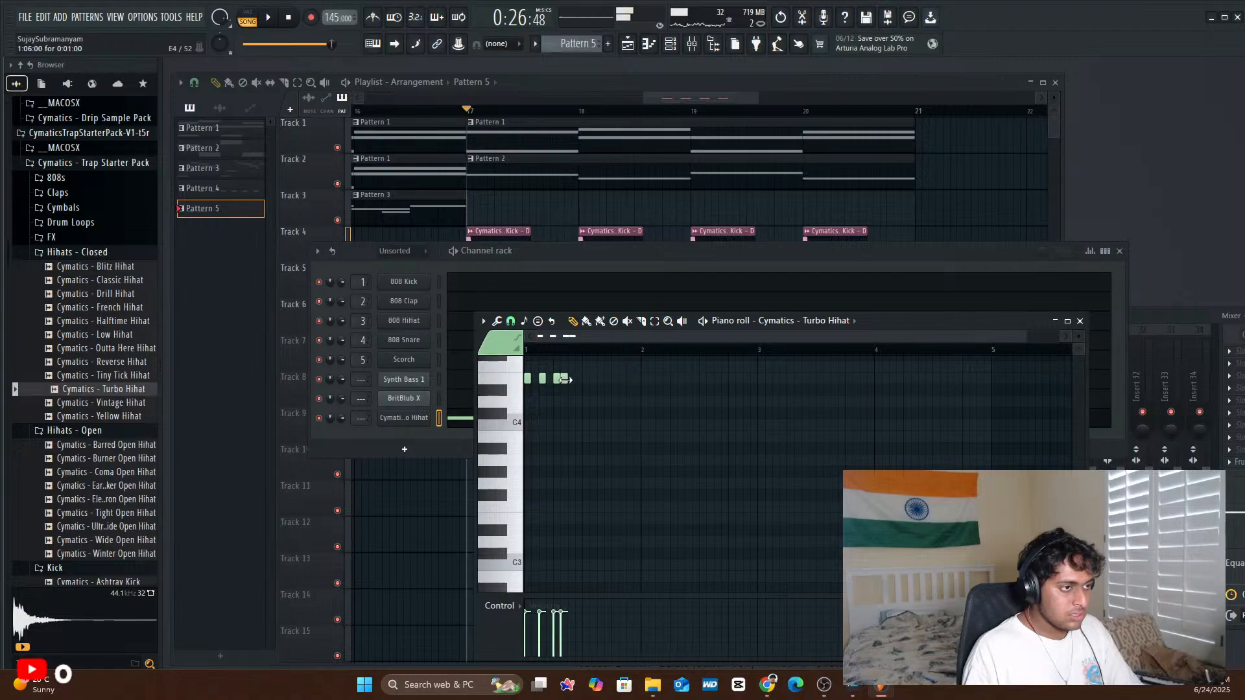
{"action": "key", "text": "space"}
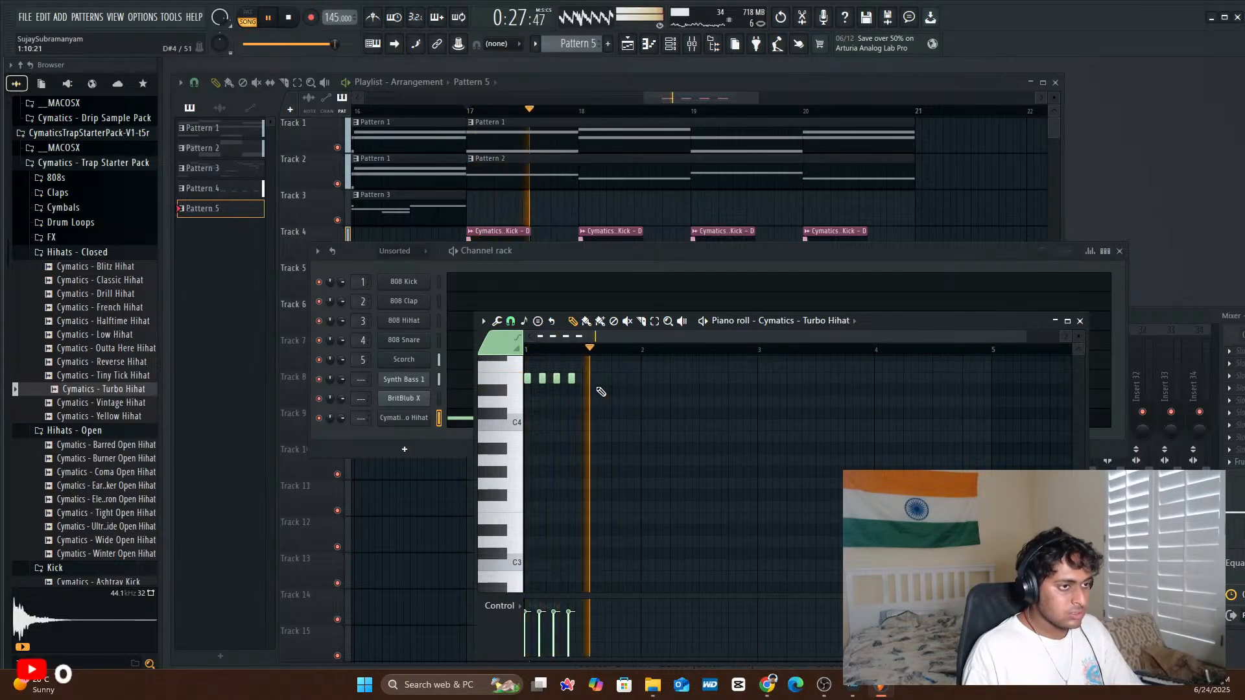
{"action": "left_click", "coordinate": [1081, 322]}
{"action": "key", "text": "space"}
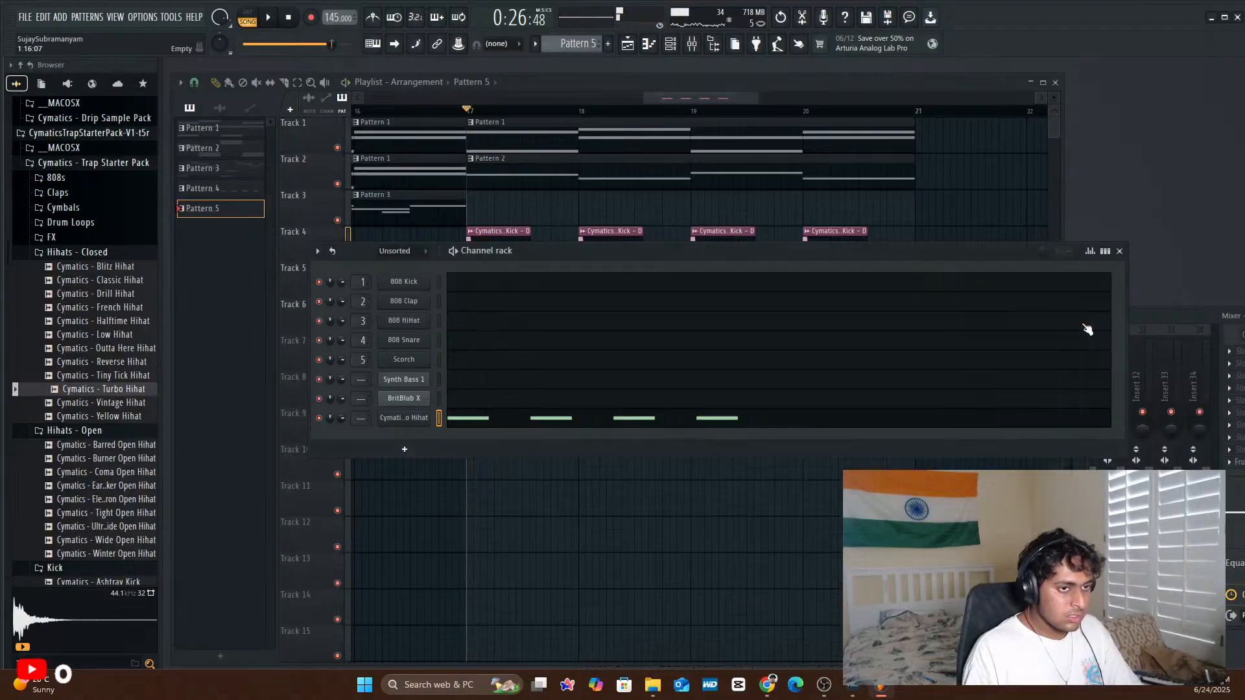
{"action": "left_click", "coordinate": [1119, 251]}
{"action": "key", "text": "space"}
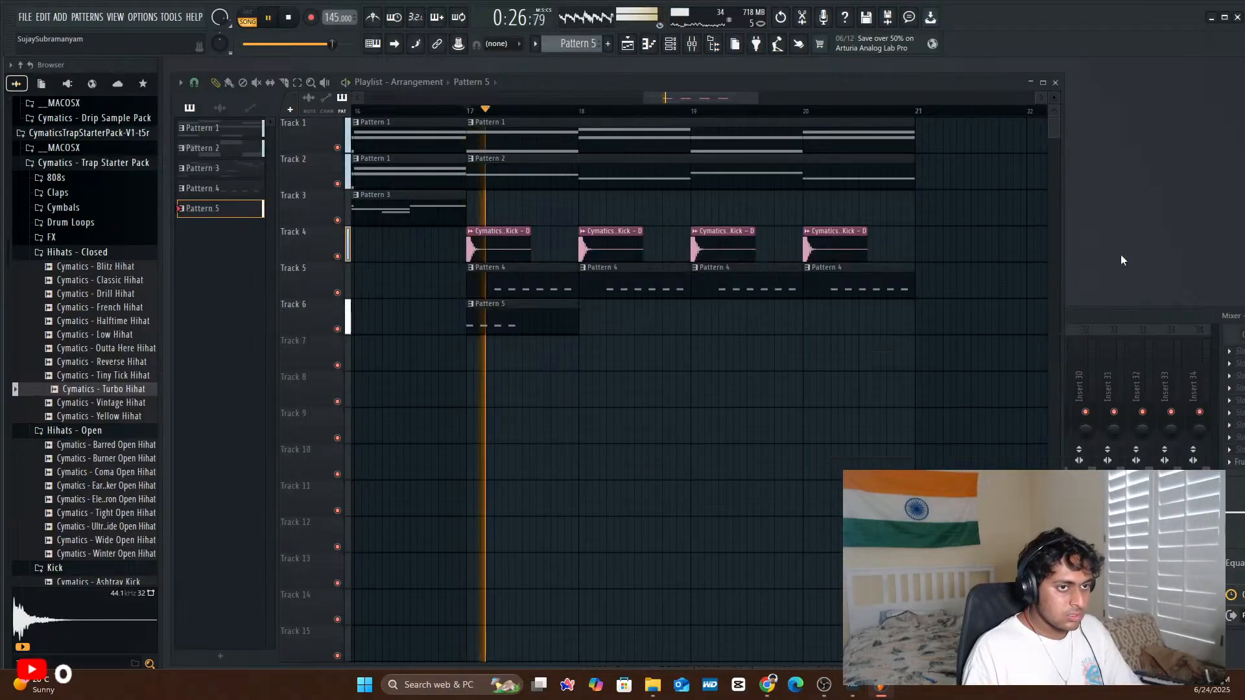
- Extend the Turbo Hihat notes in Pattern 5 to eight evenly spaced E4 hits across bar 1 and play them back
{"action": "double_click", "coordinate": [535, 332]}
{"action": "key", "text": "space"}
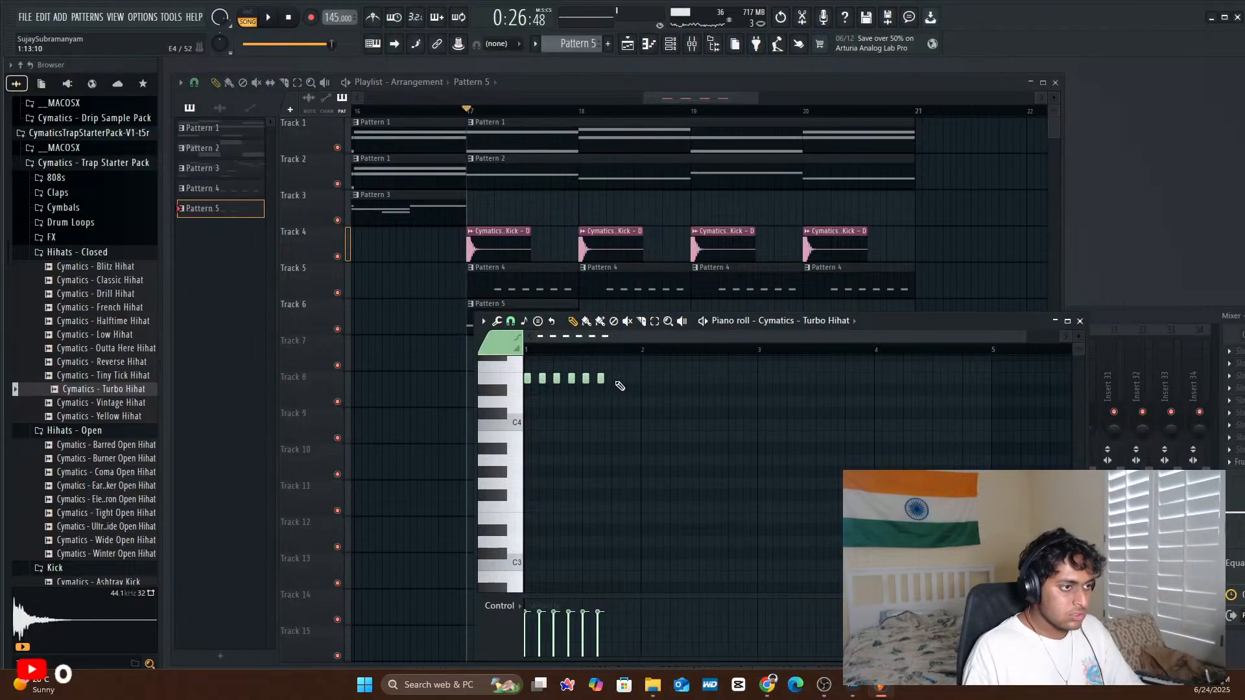
{"action": "key", "text": "space"}
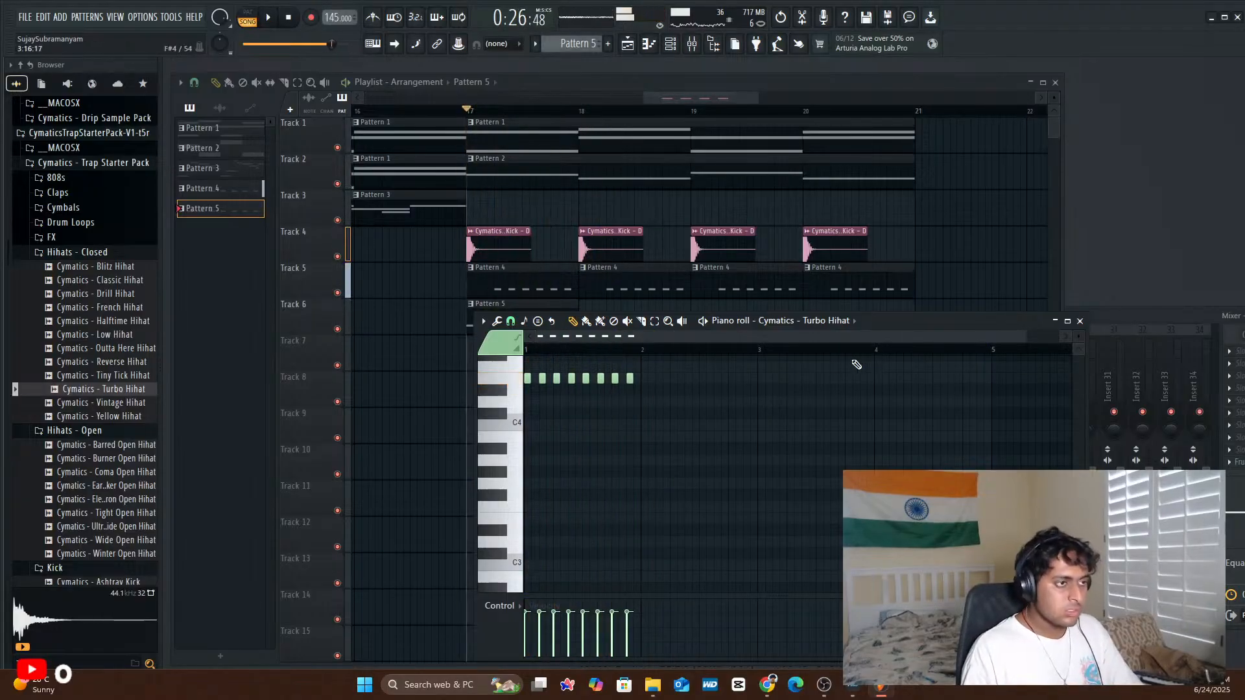
{"action": "key", "text": "space"}
{"action": "key", "text": "space"}
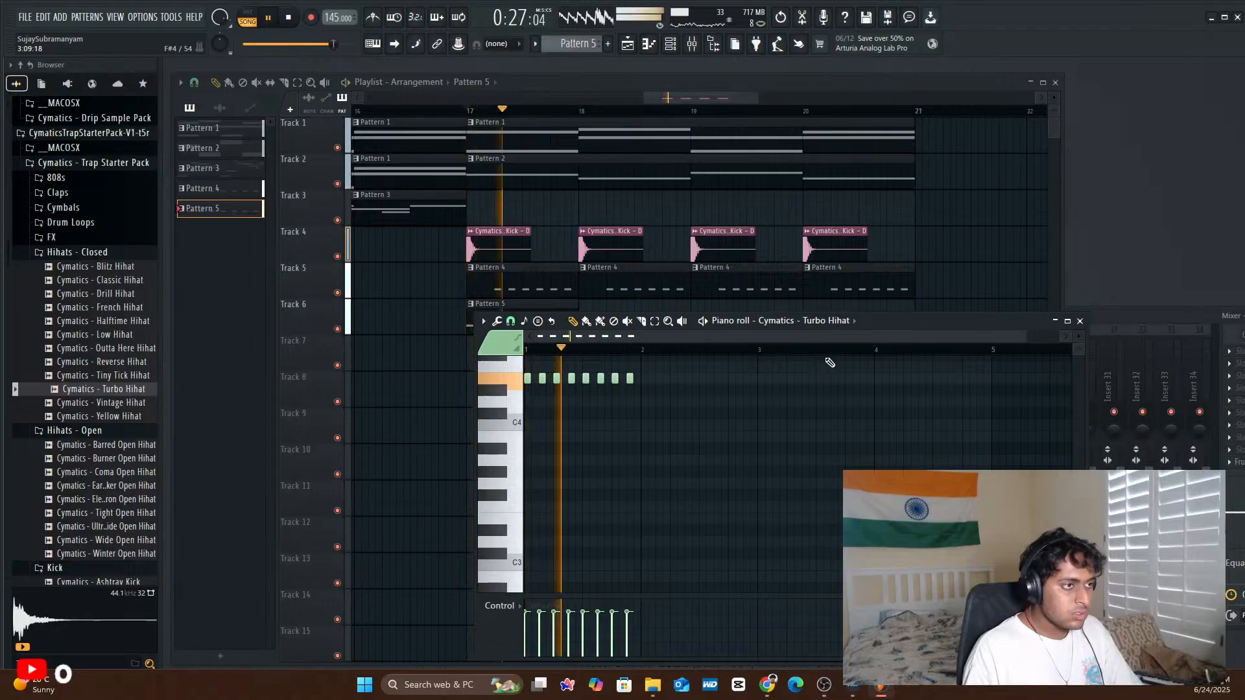
{"action": "key", "text": "space"}
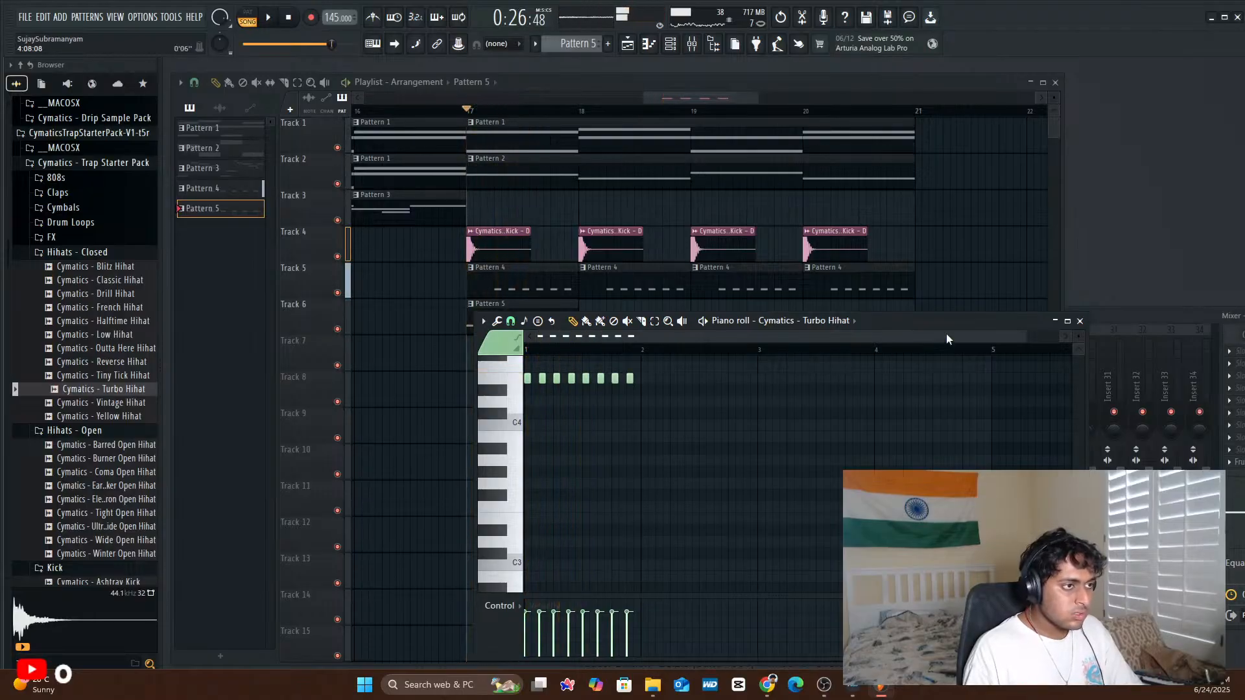
{"action": "left_click", "coordinate": [1079, 321]}
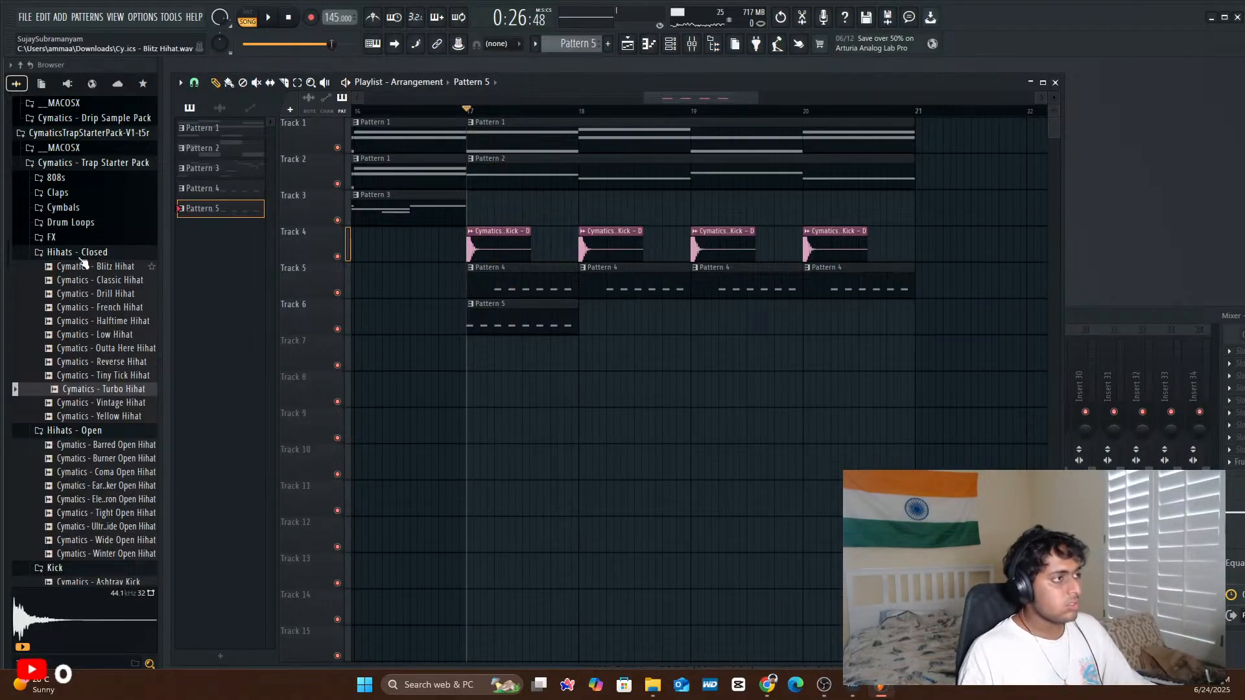
- Open the Claps sample folder, audition a clap and look through the neighbouring drum sample folders
{"action": "left_click", "coordinate": [81, 194]}
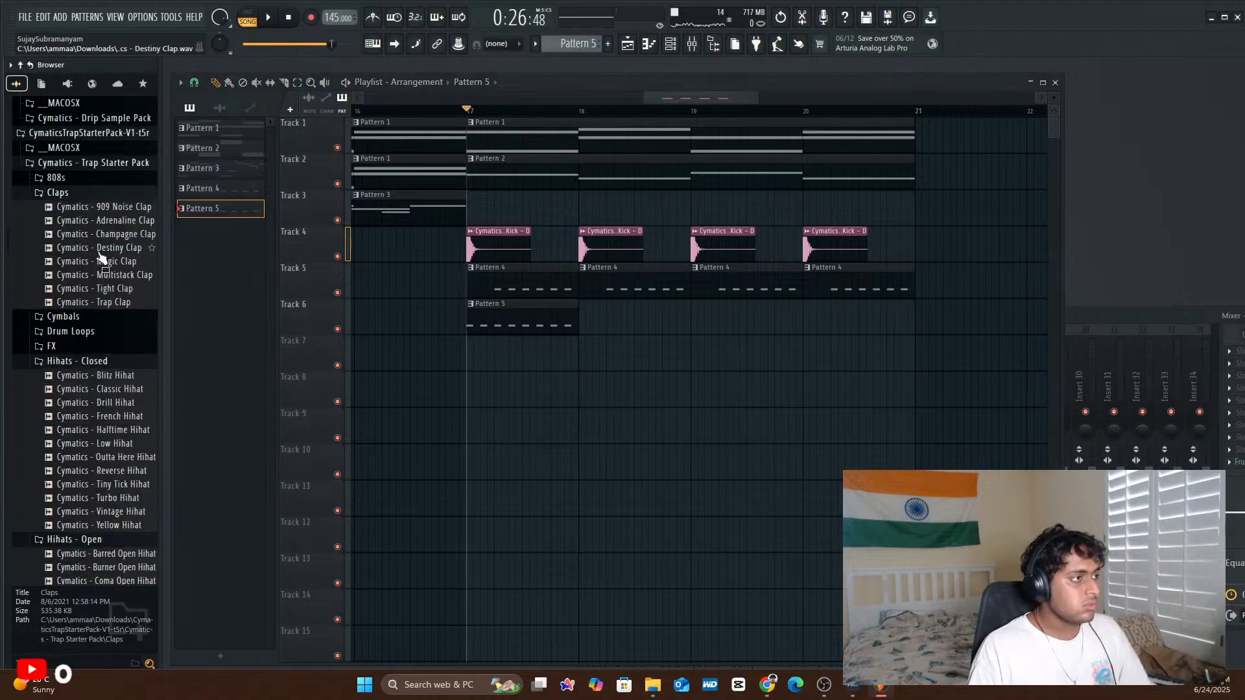
{"action": "left_click", "coordinate": [103, 261]}
{"action": "left_click", "coordinate": [75, 322]}
{"action": "left_click", "coordinate": [91, 372]}
{"action": "scroll", "coordinate": [76, 249], "scroll_direction": "down", "scroll_amount": 6}
{"action": "scroll", "coordinate": [72, 245], "scroll_direction": "down", "scroll_amount": 10}
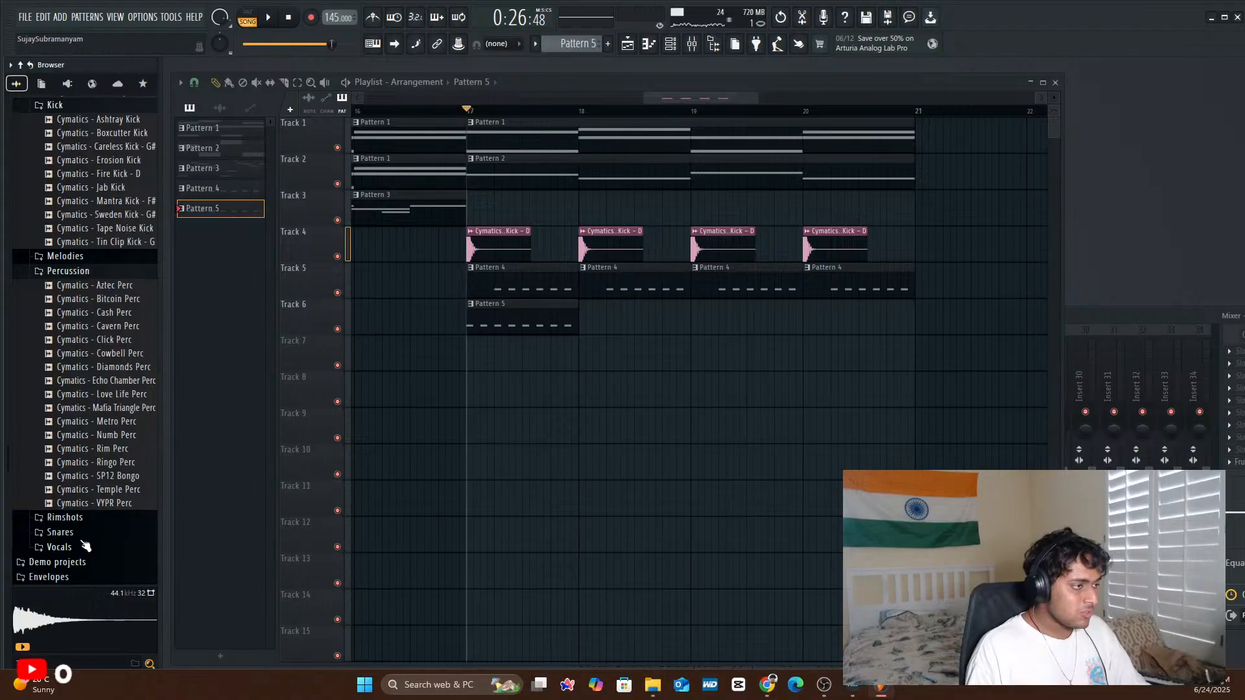
- Open the Snares folder and audition its snares, including Iconic, Rollerblade, Trap, Triangulate, VYPR, Future, Circuit and Baby
{"action": "left_click", "coordinate": [77, 533]}
{"action": "left_click", "coordinate": [99, 496]}
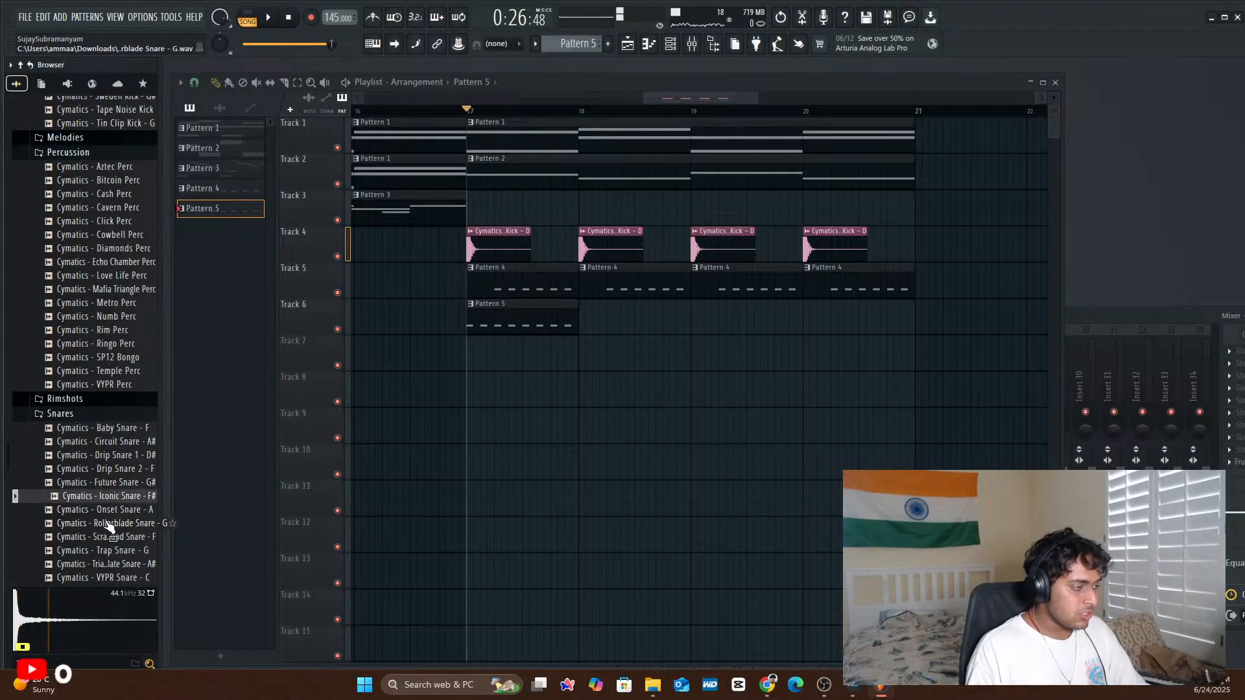
{"action": "left_click", "coordinate": [108, 524]}
{"action": "left_click", "coordinate": [108, 551]}
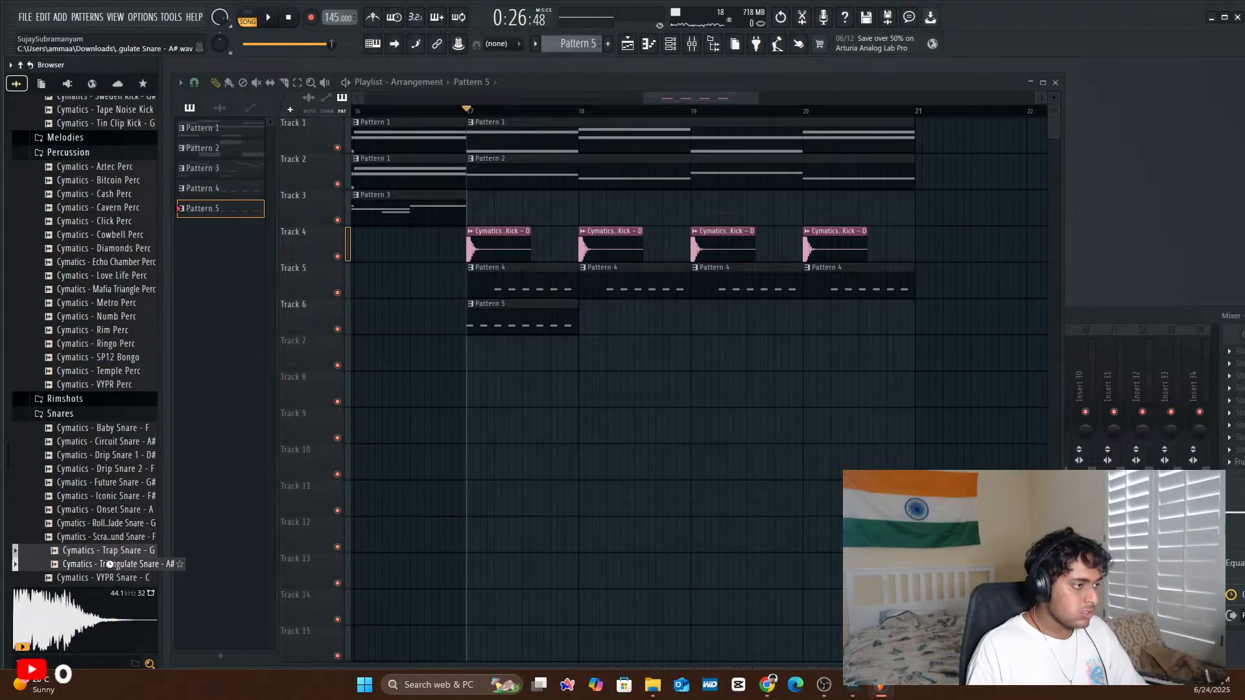
{"action": "left_click", "coordinate": [114, 565]}
{"action": "scroll", "coordinate": [113, 436], "scroll_direction": "down", "scroll_amount": 6}
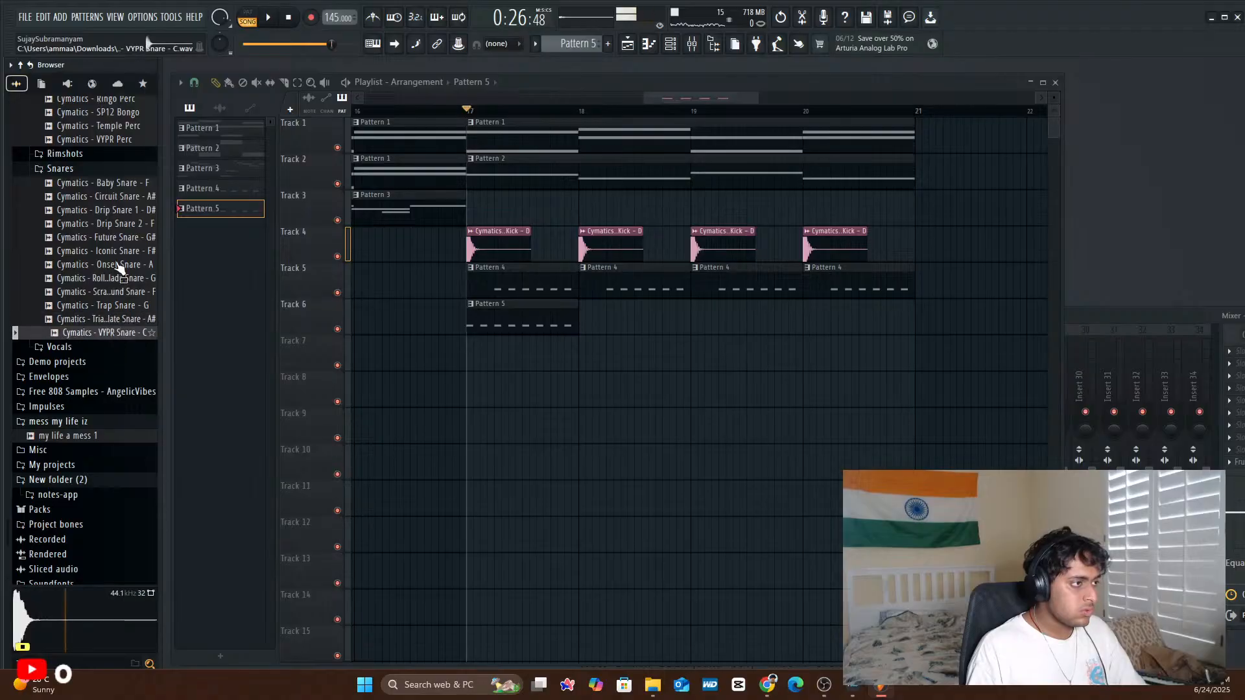
{"action": "left_click", "coordinate": [111, 238]}
{"action": "left_click", "coordinate": [124, 197]}
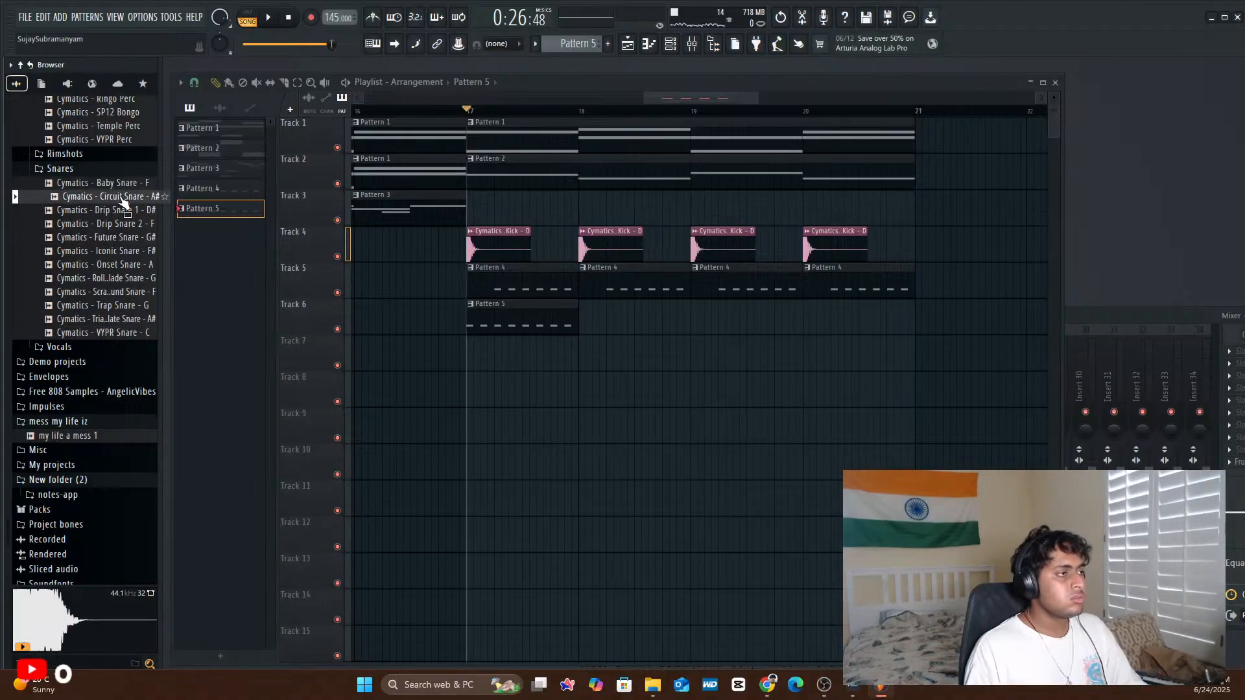
{"action": "left_click", "coordinate": [119, 188]}
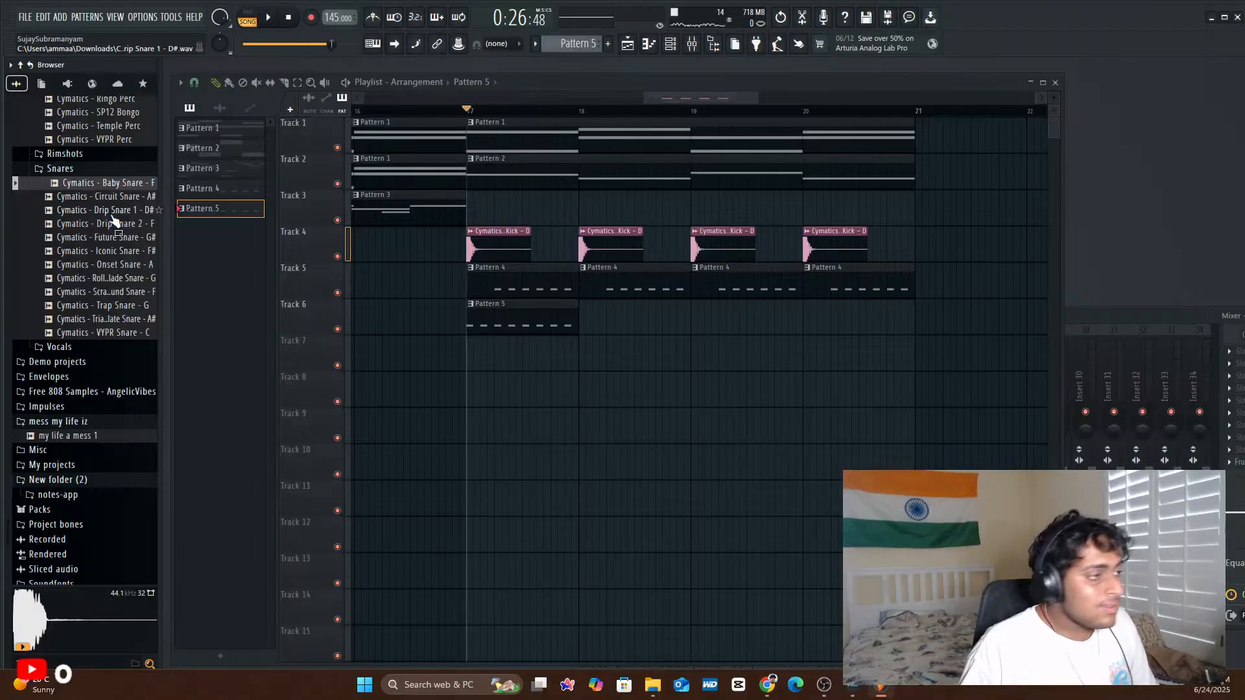
{"action": "left_click", "coordinate": [103, 237]}
{"action": "left_click", "coordinate": [105, 251]}
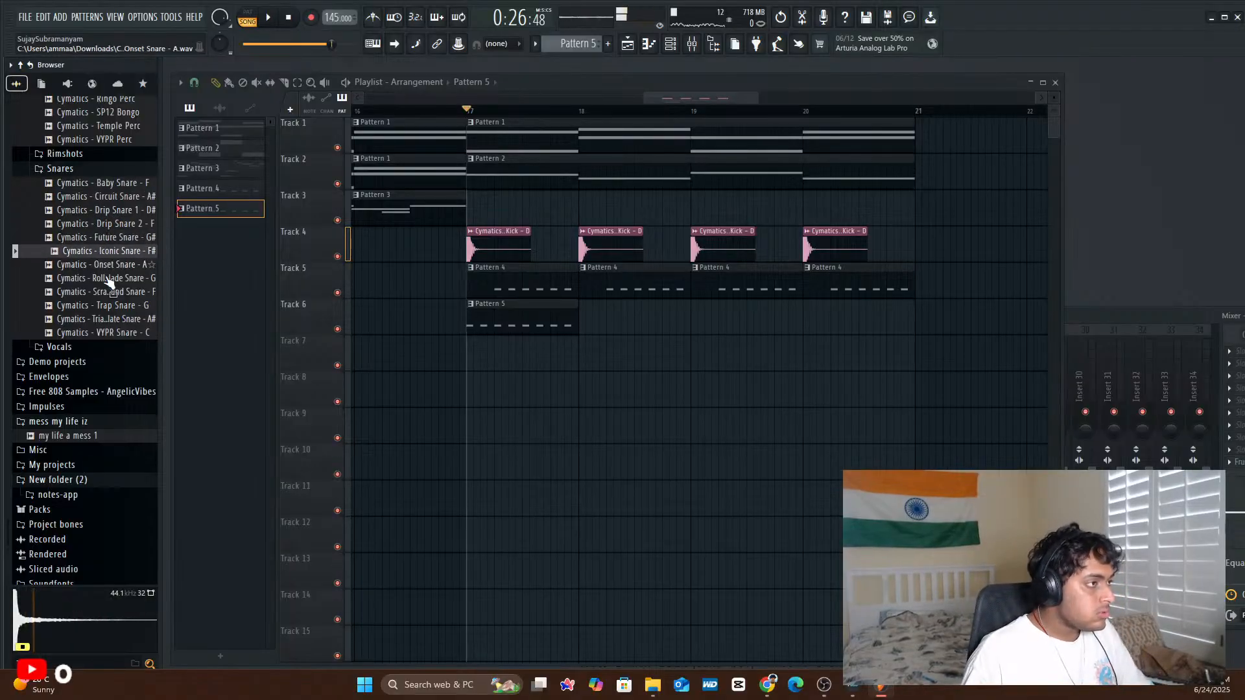
{"action": "left_click", "coordinate": [108, 278]}
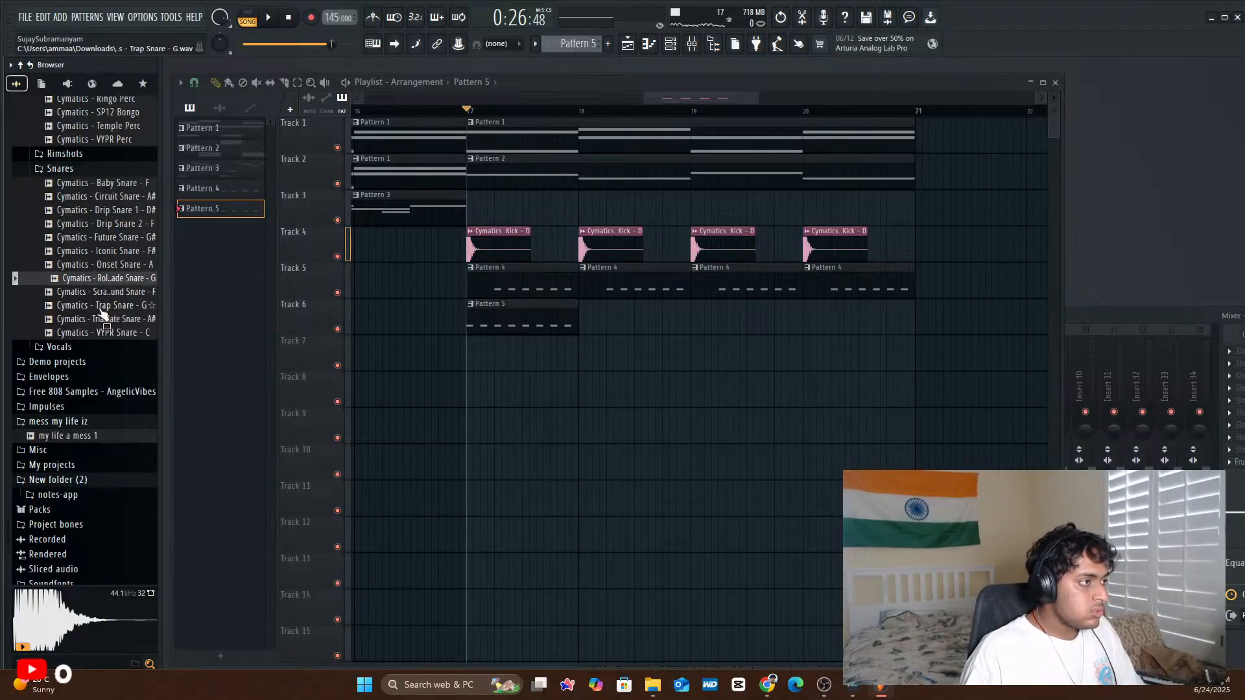
{"action": "left_click", "coordinate": [102, 306]}
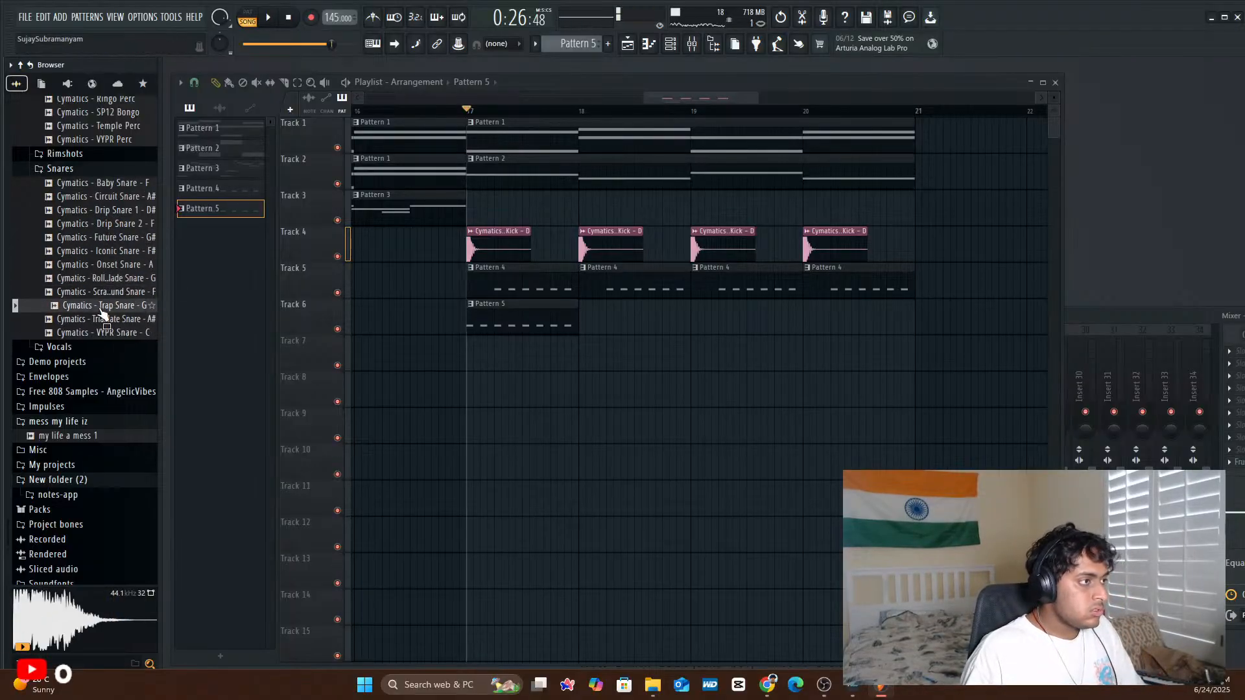
- Audition samples in the Rimshots folder and place Cymatics - Sword Rimshot on Track 7 at step 13 of bar 17
{"action": "left_click", "coordinate": [65, 154]}
{"action": "left_click", "coordinate": [97, 236]}
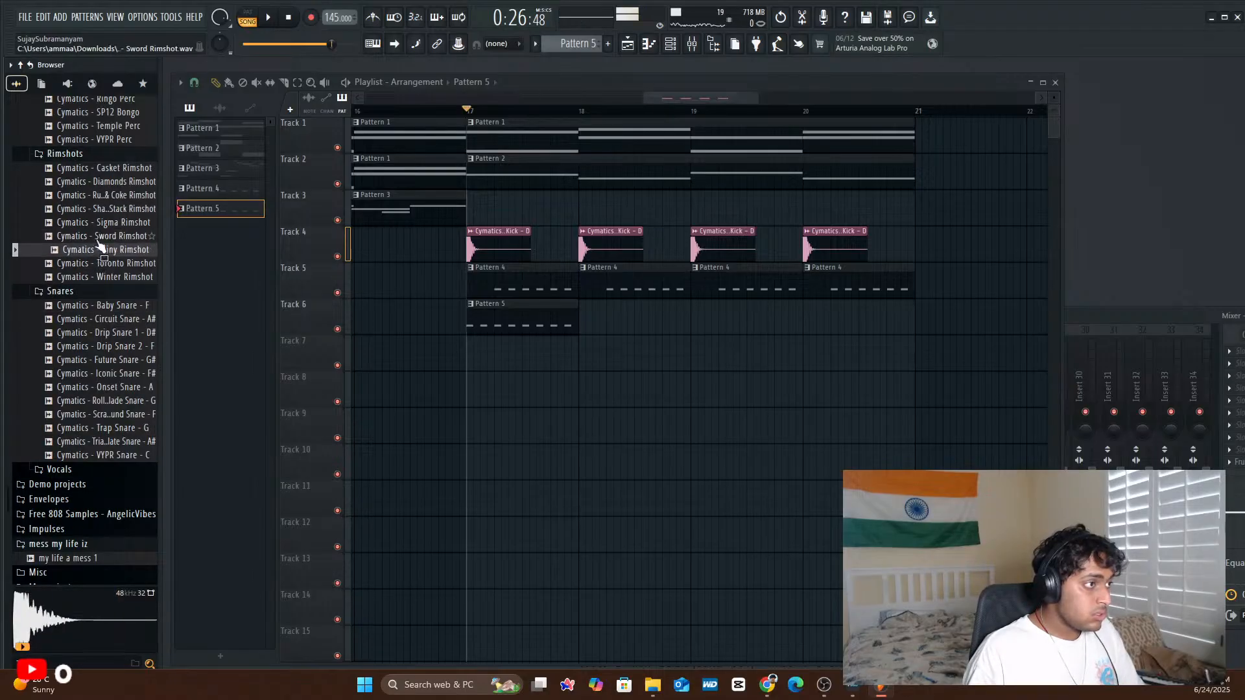
{"action": "left_click_drag", "start_coordinate": [158, 245], "coordinate": [559, 348]}
{"action": "key", "text": "space"}
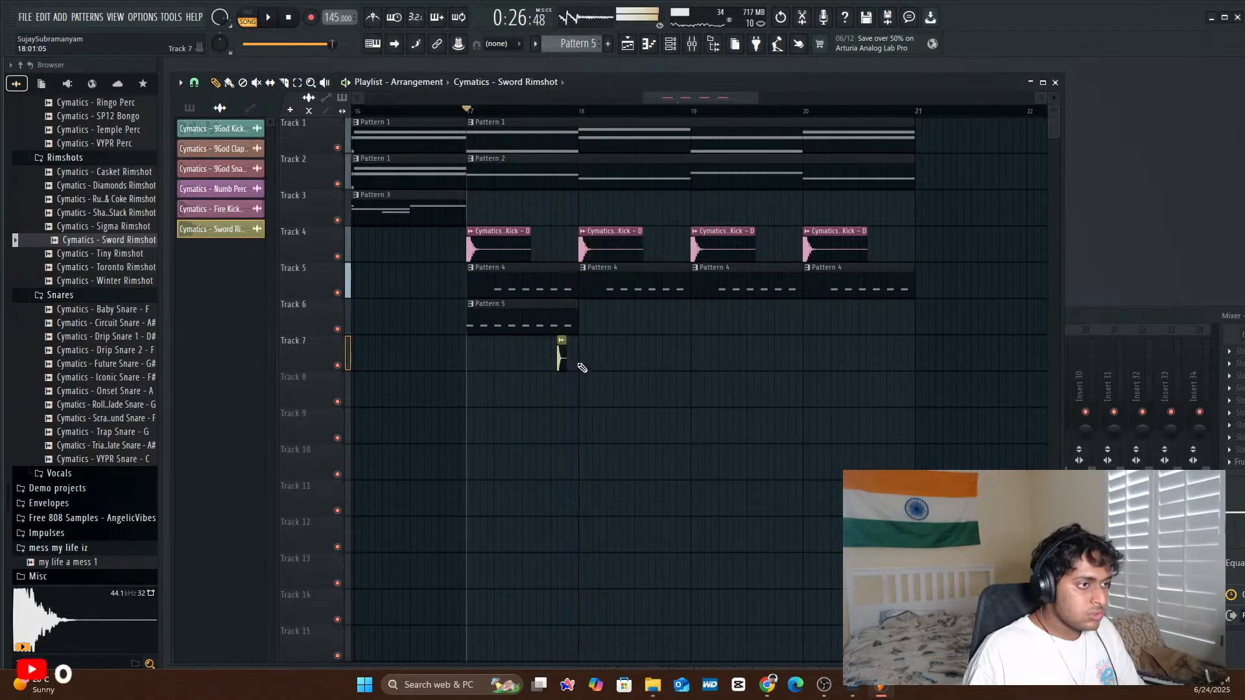
{"action": "key", "text": "space"}
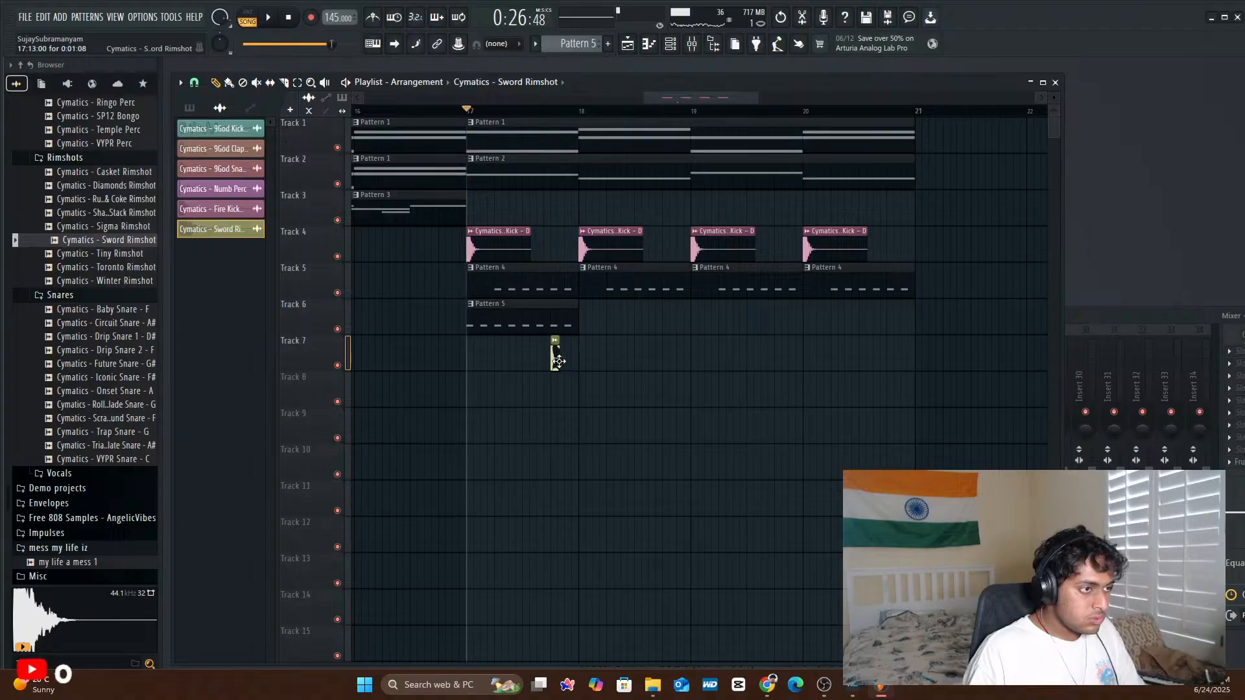
- Add a second Sword Rimshot clip on Track 7, position it at step 5 of bar 17 and play back the section
{"action": "key", "text": "space"}
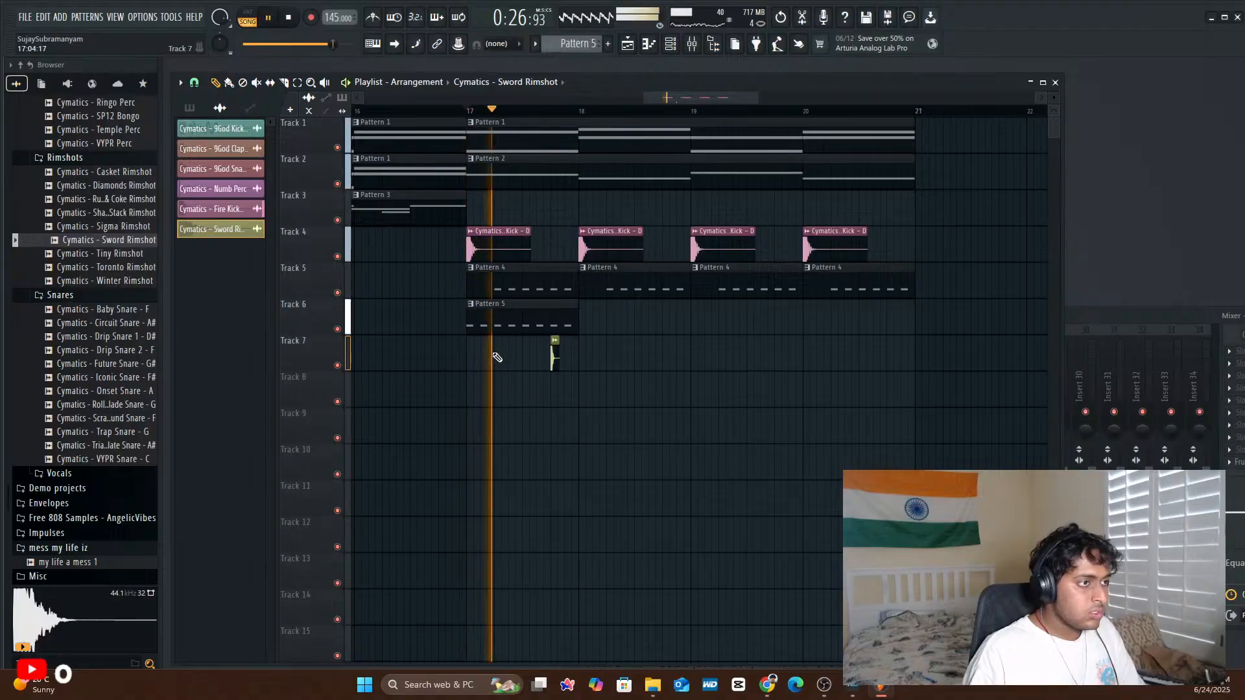
{"action": "key", "text": "space"}
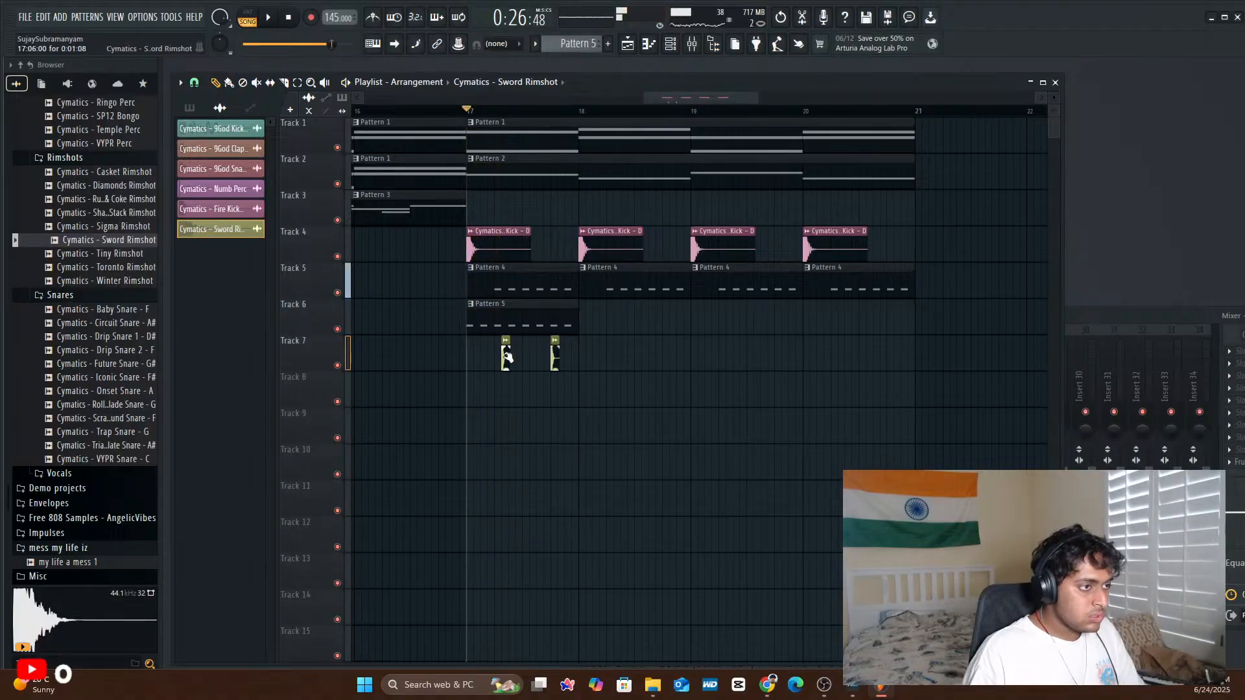
{"action": "key", "text": "space"}
{"action": "key", "text": "space"}
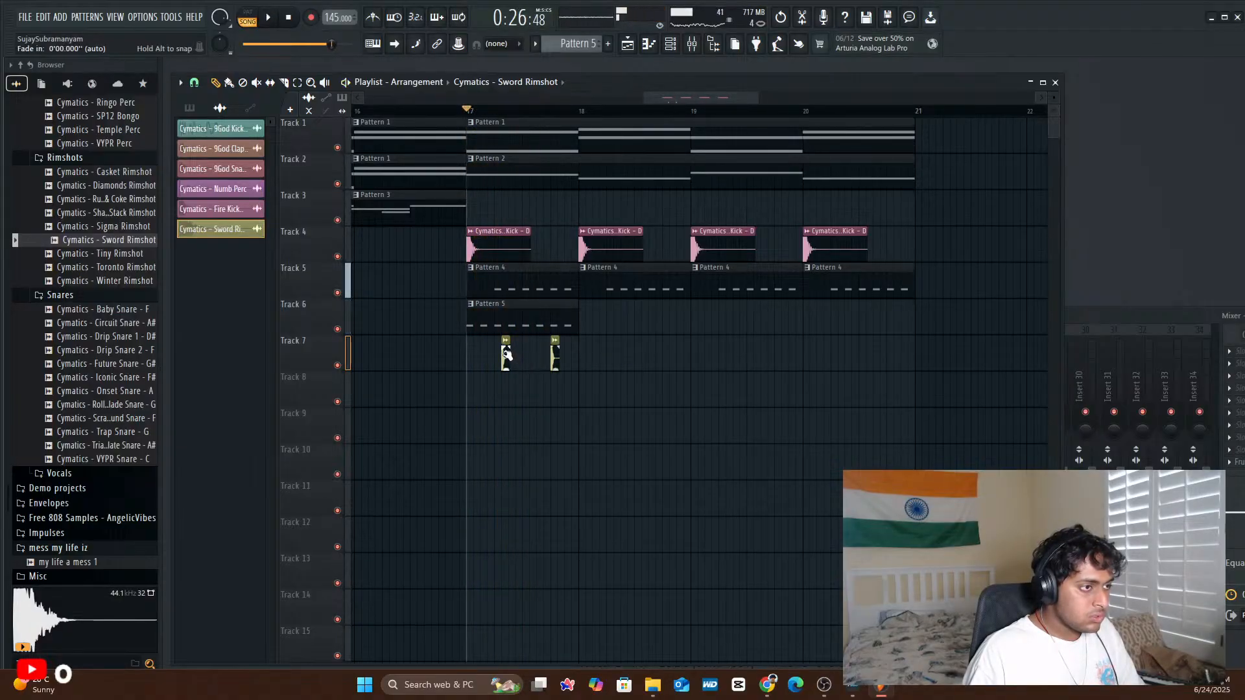
{"action": "key", "text": "space"}
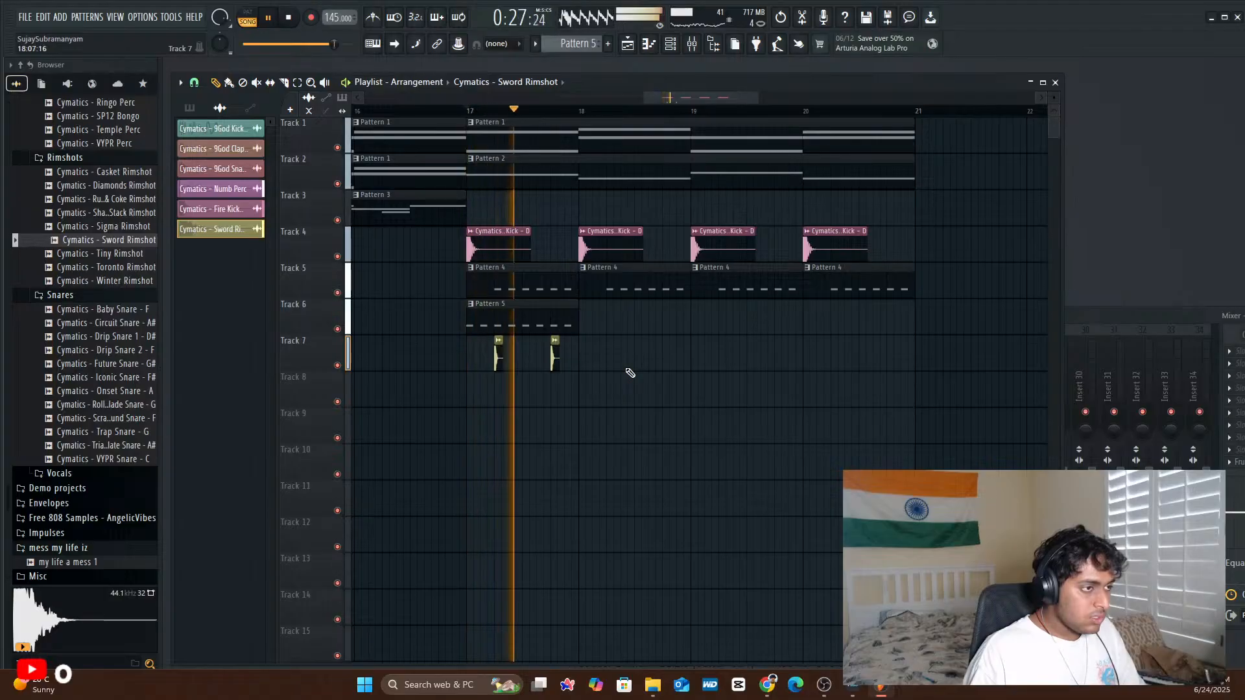
{"action": "key", "text": "space"}
{"action": "key", "text": "space"}
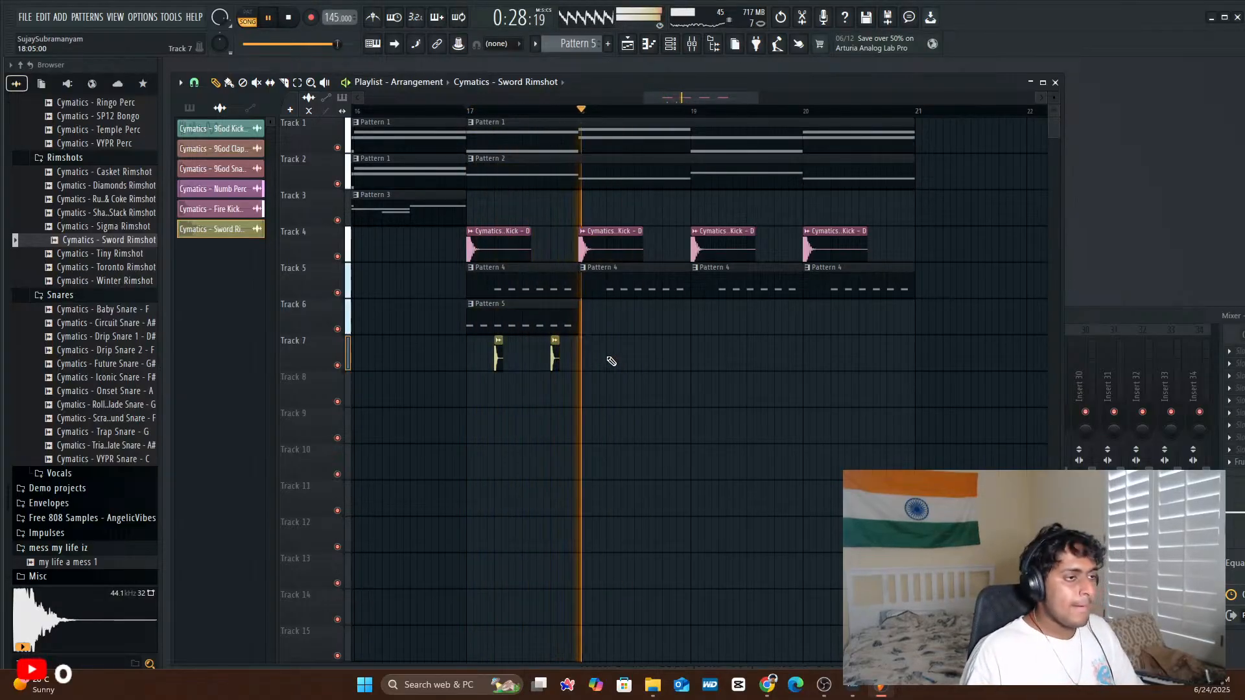
- Place a Sword Rimshot at the middle of bar 18 on Track 7, try another just after it and undo that extra clip
{"action": "left_click", "coordinate": [639, 356]}
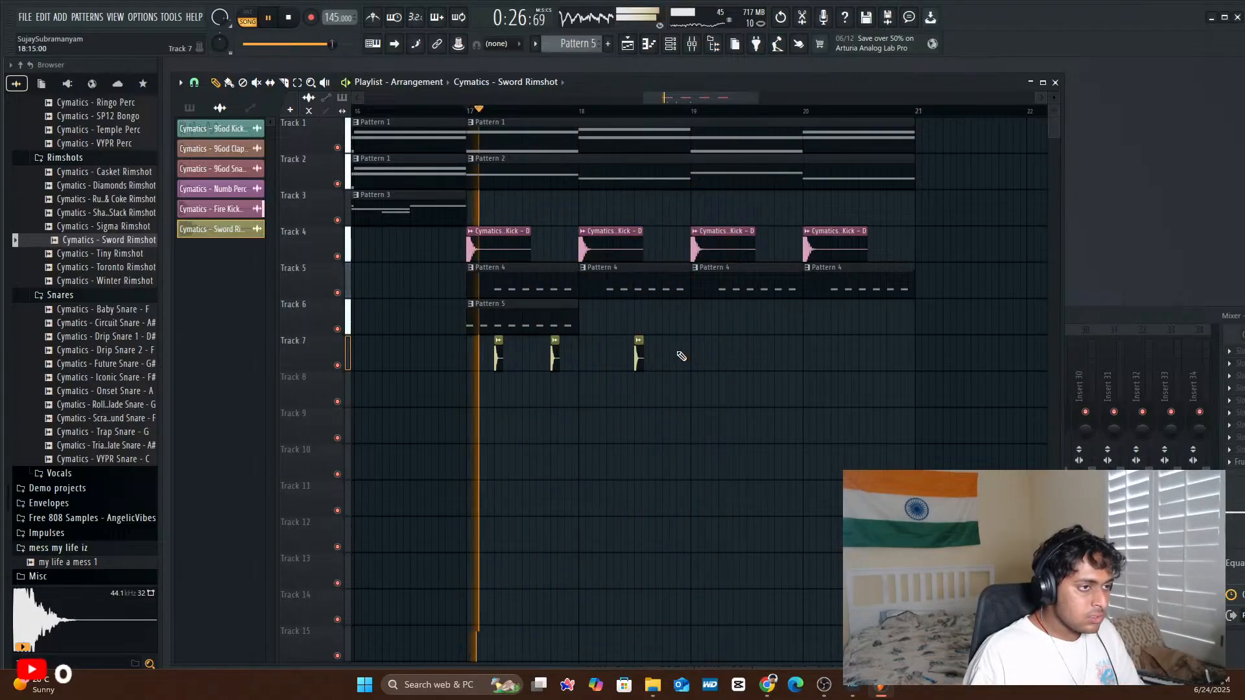
{"action": "left_click", "coordinate": [663, 359]}
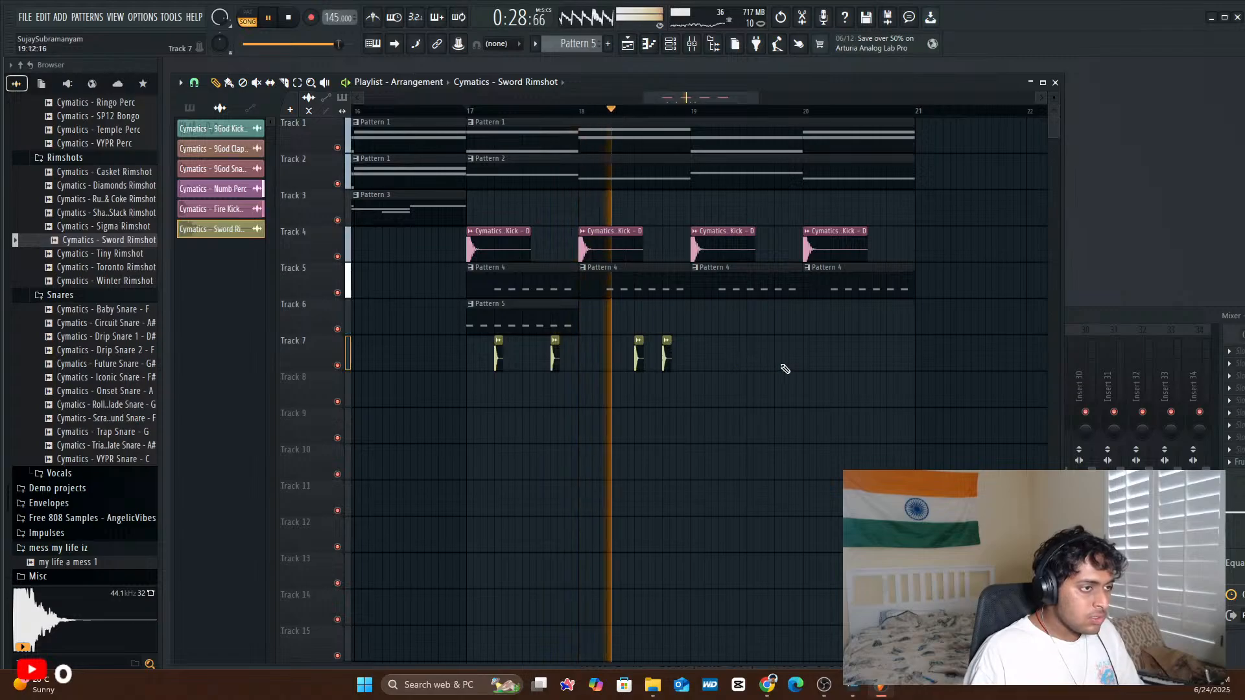
{"action": "key", "text": "ctrl+z"}
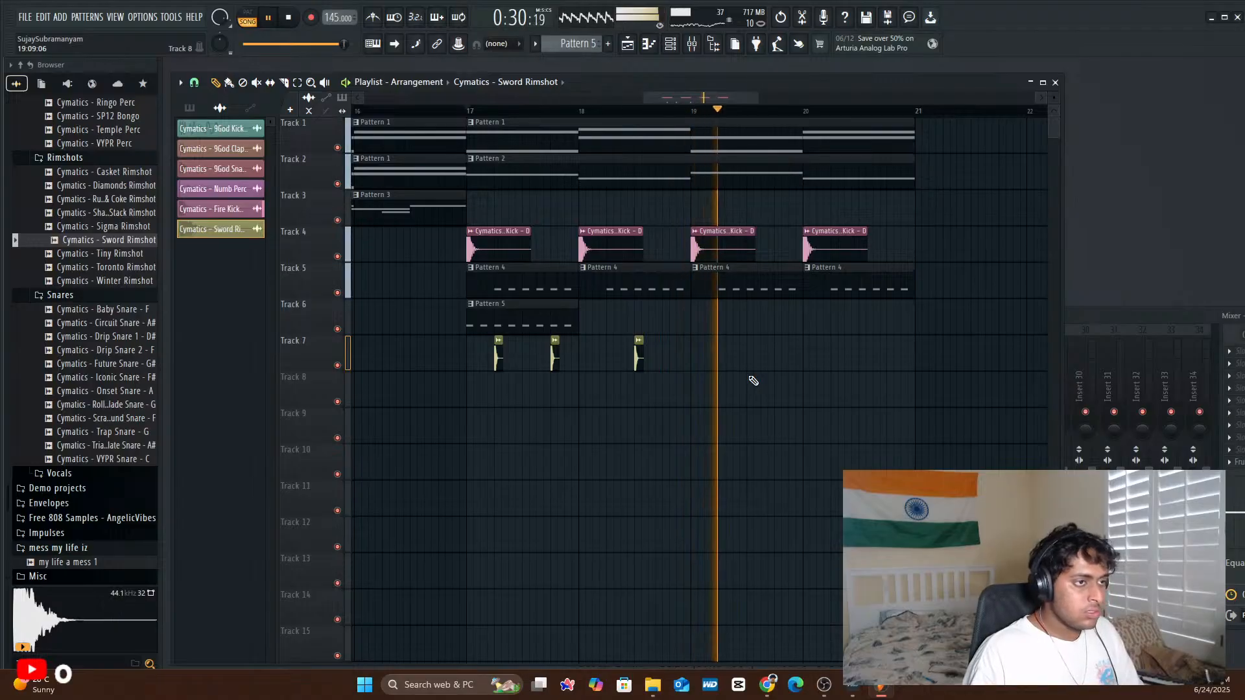
{"action": "key", "text": "space"}
{"action": "key", "text": "space"}
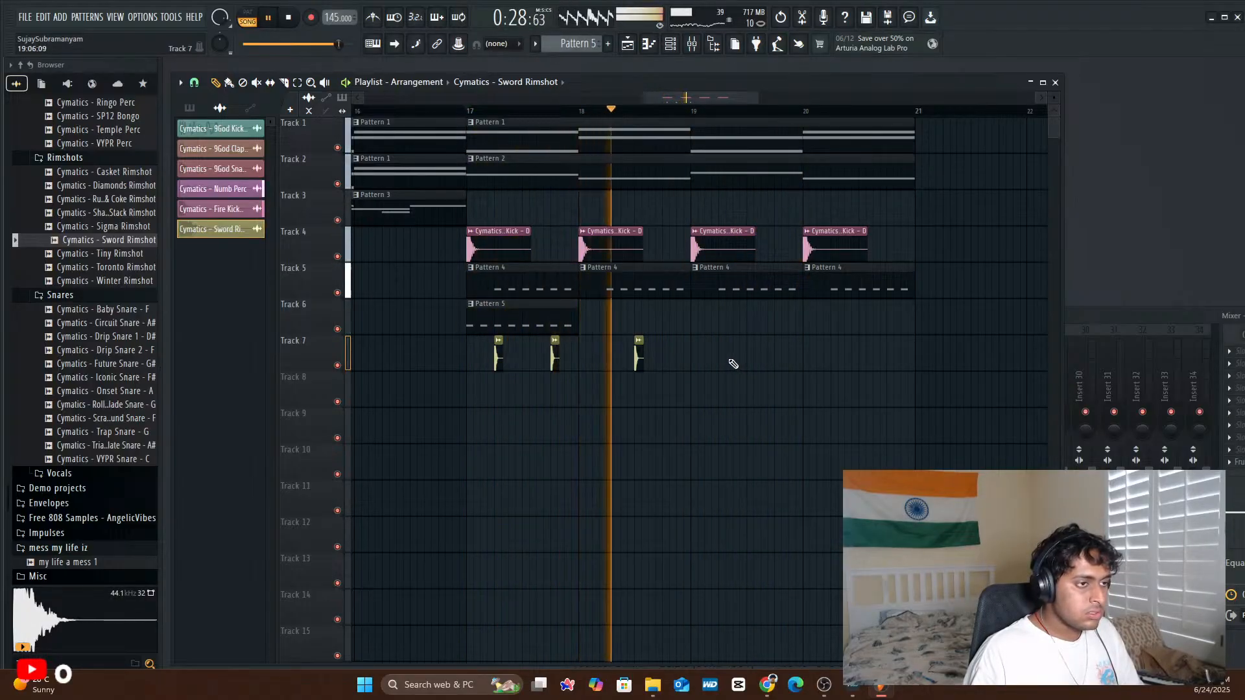
- Add Sword Rimshot clips on Track 7 at step 13 of bar 19 and steps 5 and 13 of bar 20, and play back the section
{"action": "left_click", "coordinate": [785, 355]}
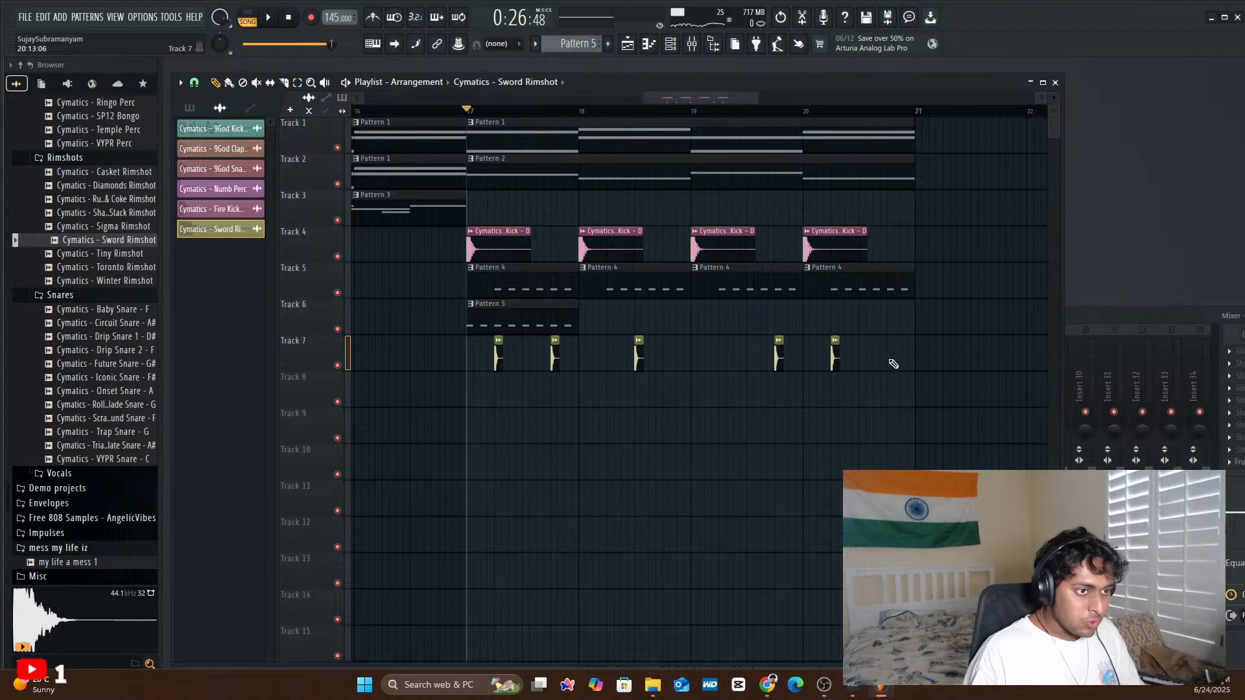
{"action": "key", "text": "space"}
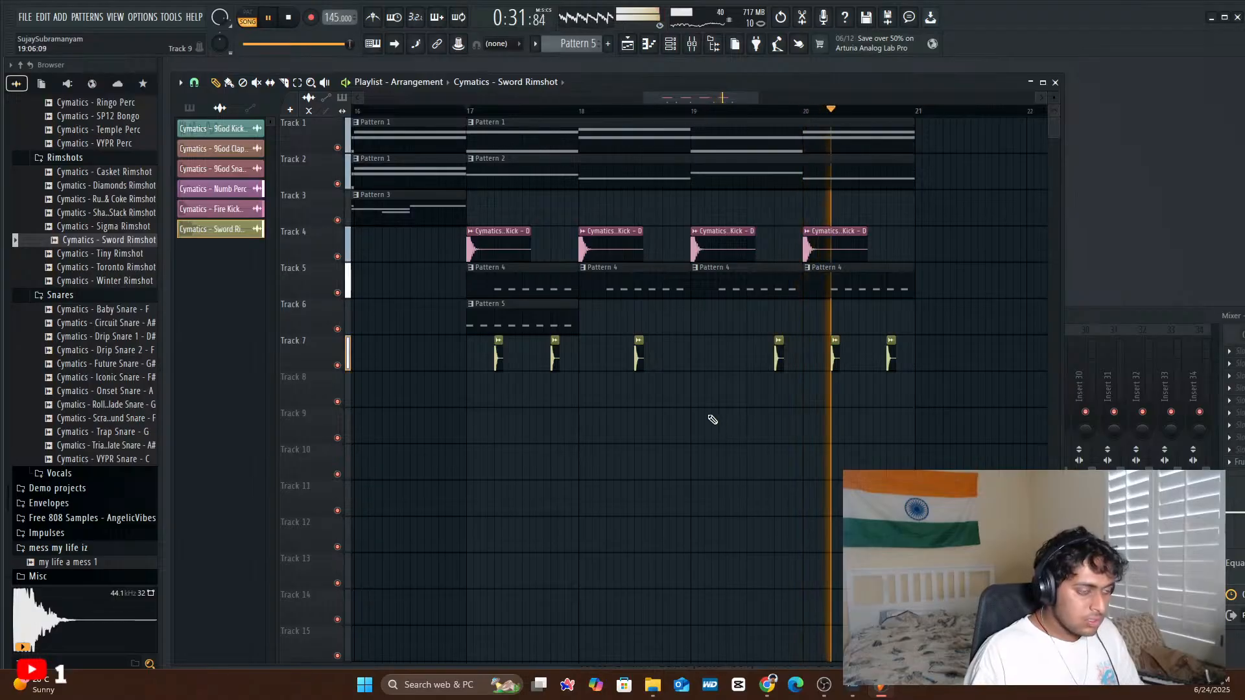
- Delete the Sword Rimshot clips at step 5 of bars 17 and 20 on Track 7 and play back the section
{"action": "key", "text": "space"}
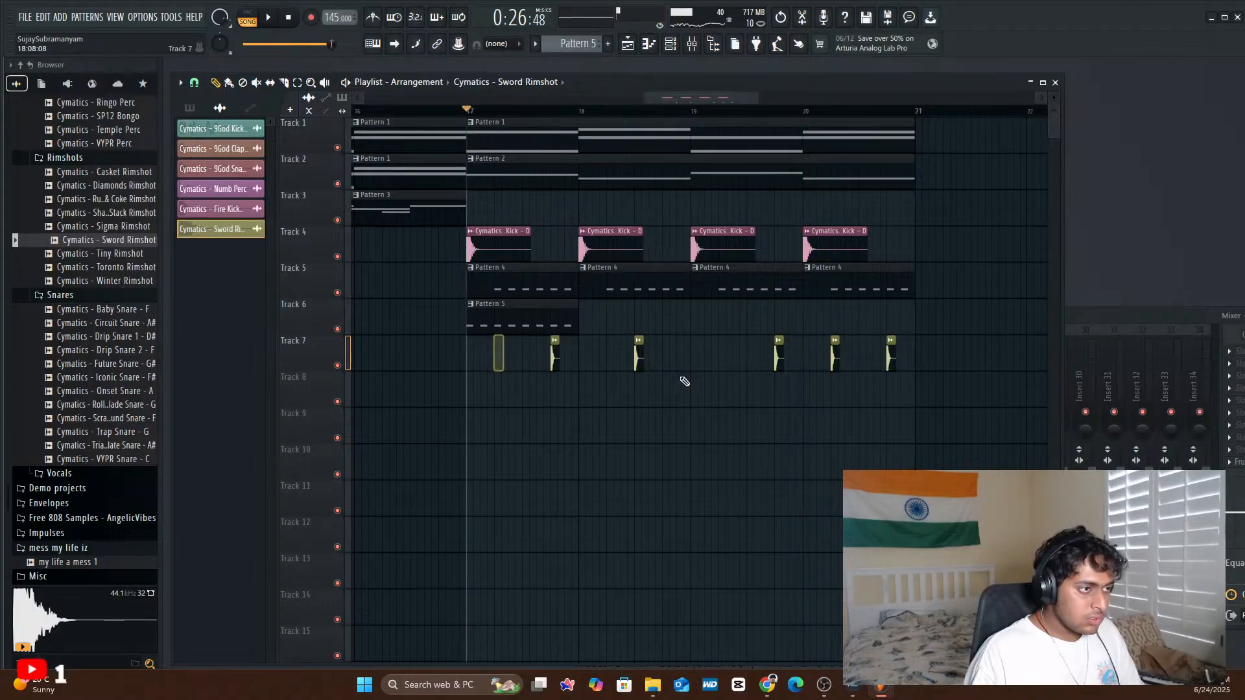
{"action": "key", "text": "space"}
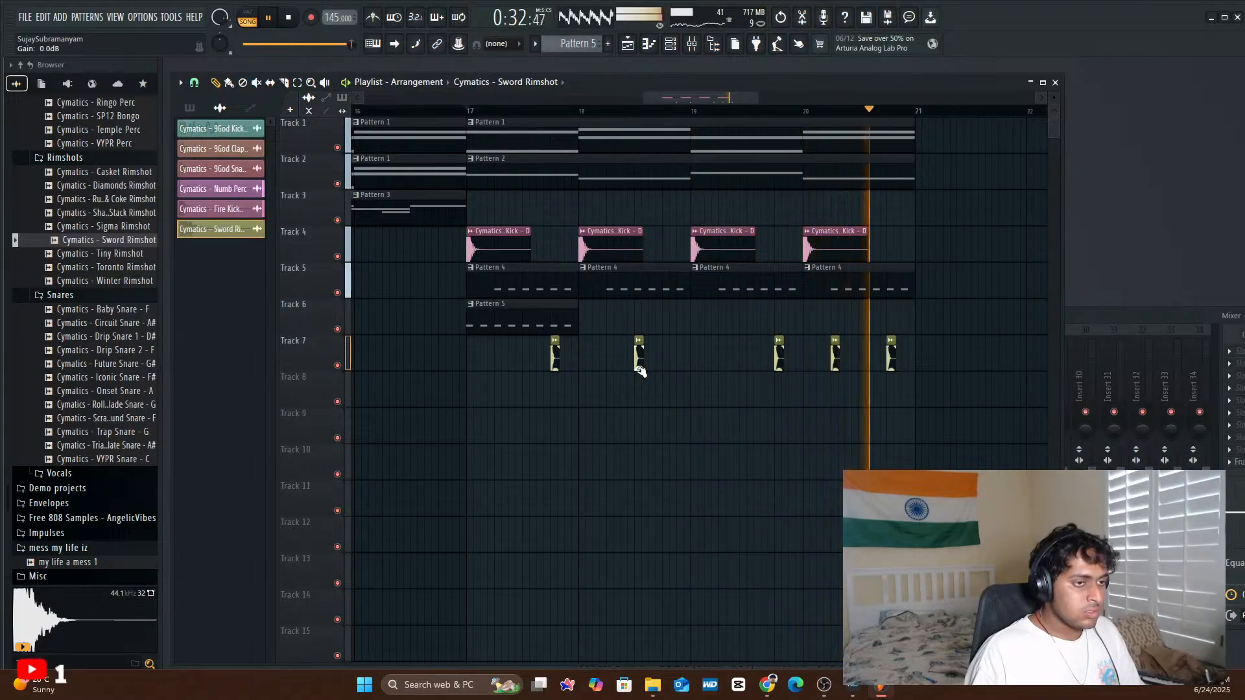
{"action": "right_click", "coordinate": [836, 363]}
{"action": "key", "text": "space"}
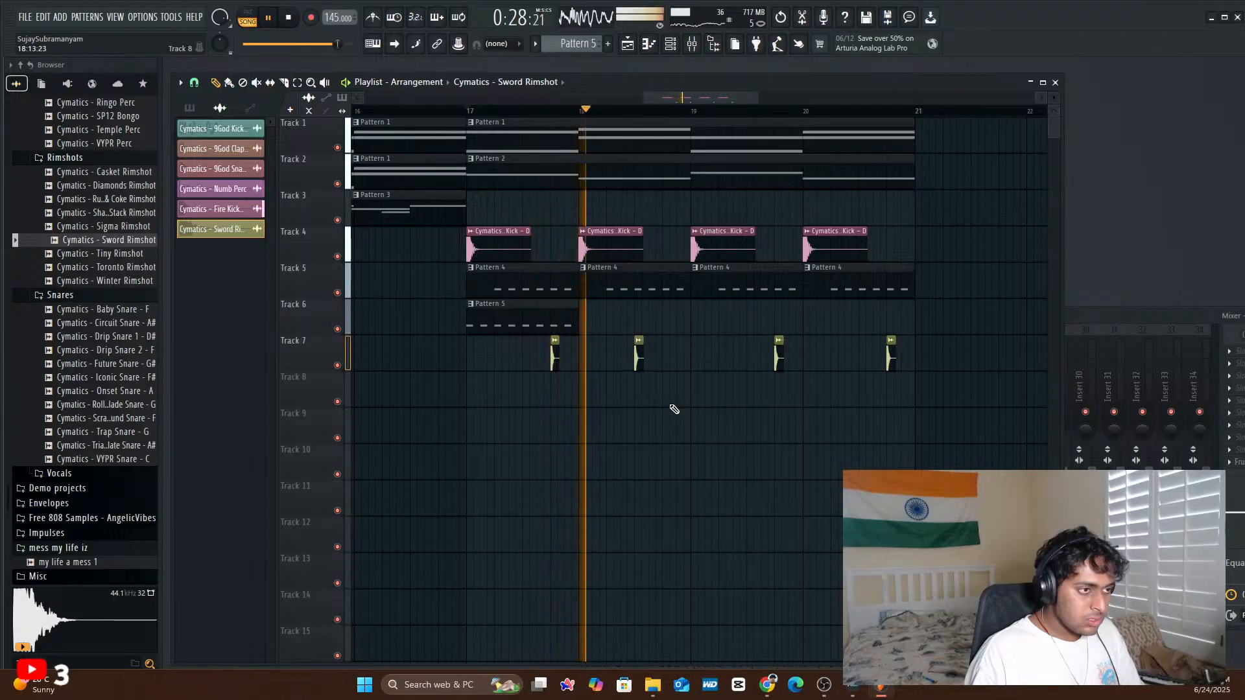
{"action": "key", "text": "space"}
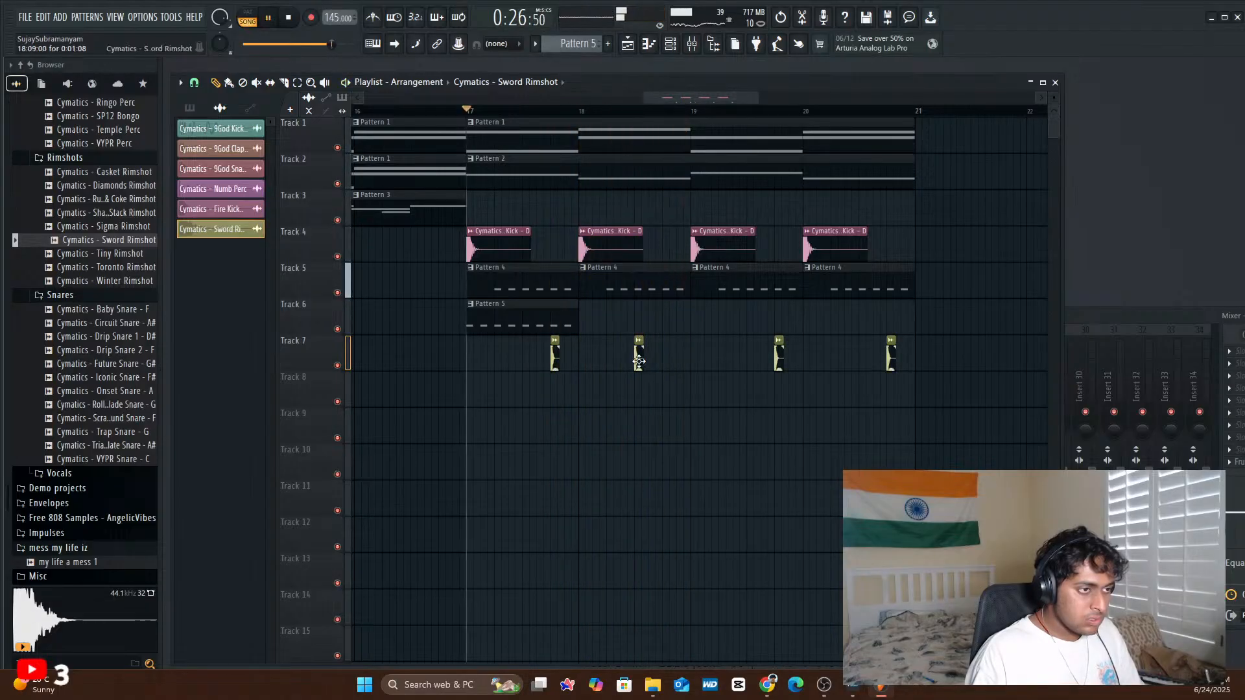
- Try the bar 18 Sword Rimshot at step 7 during playback, and move it to step 13 of bar 18
{"action": "left_click_drag", "start_coordinate": [638, 363], "coordinate": [623, 365]}
{"action": "key", "text": "space"}
{"action": "key", "text": "space"}
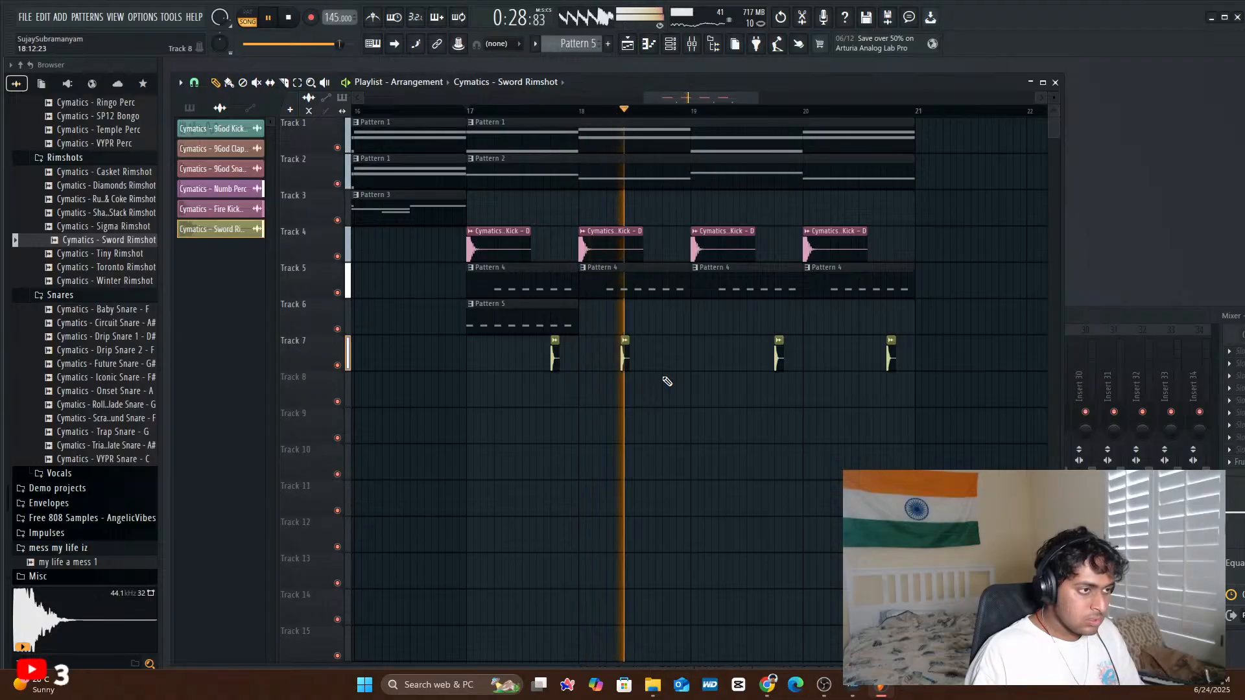
{"action": "key", "text": "space"}
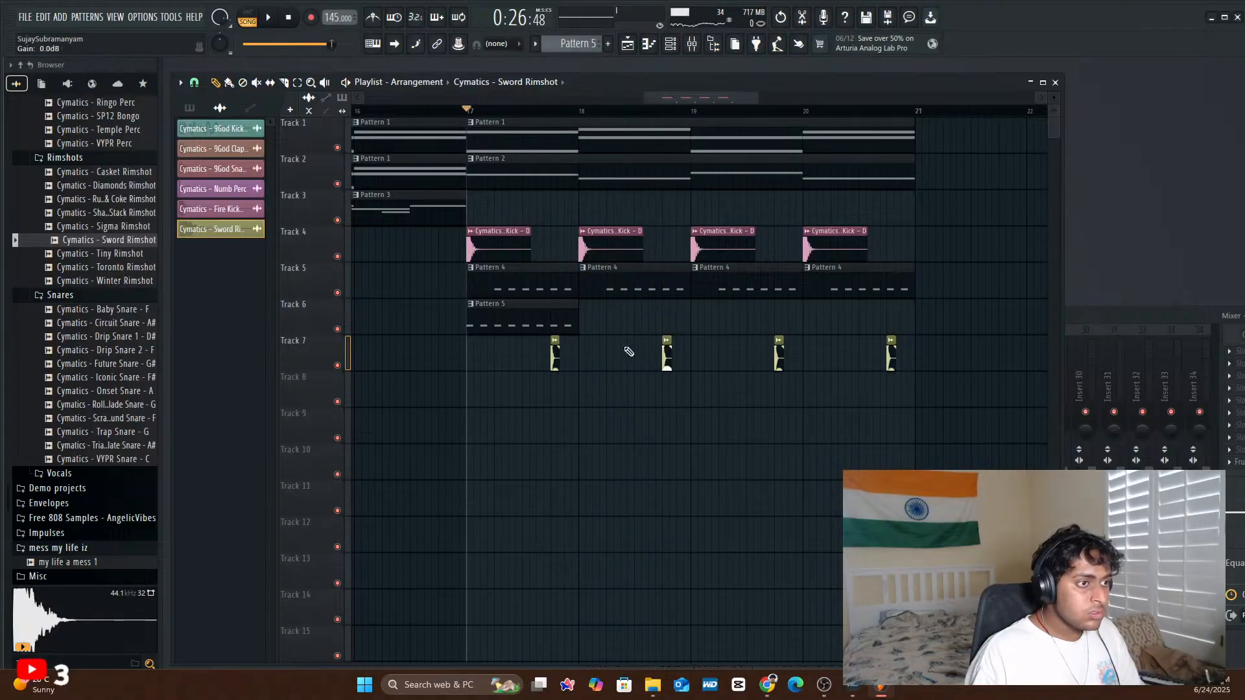
- Place Pattern 5 on Track 6 in bars 18, 19 and 20 and play back the section
{"action": "left_click", "coordinate": [542, 318]}
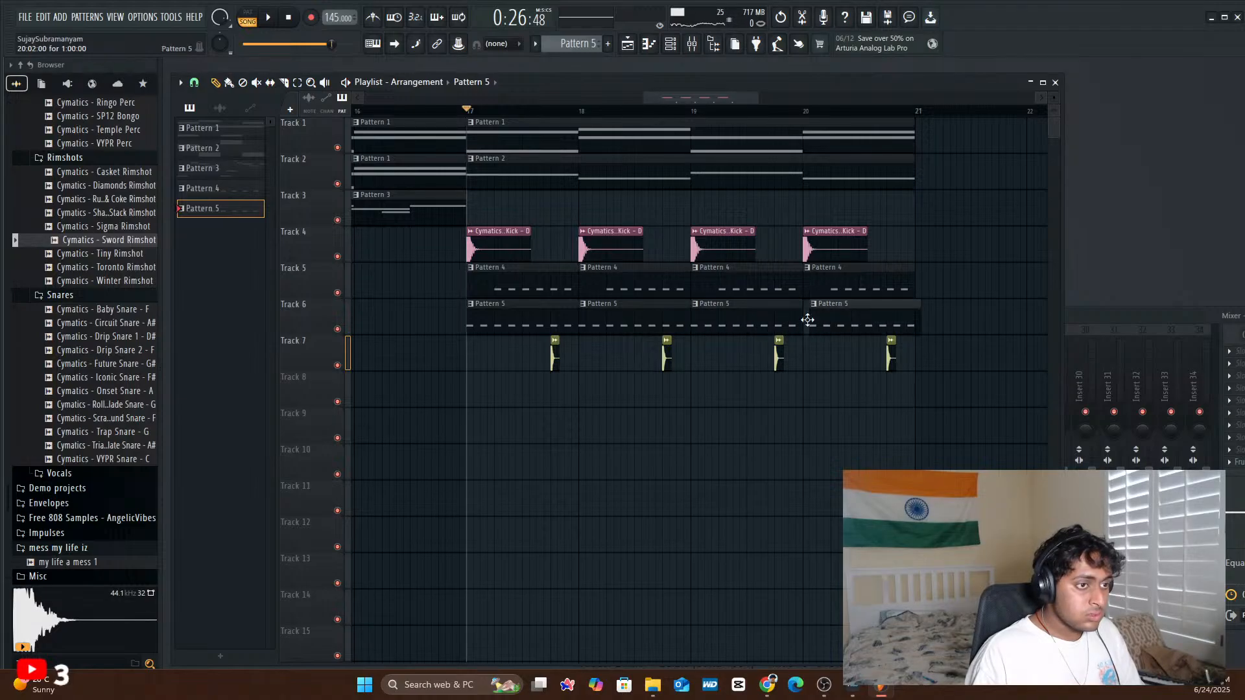
{"action": "key", "text": "space"}
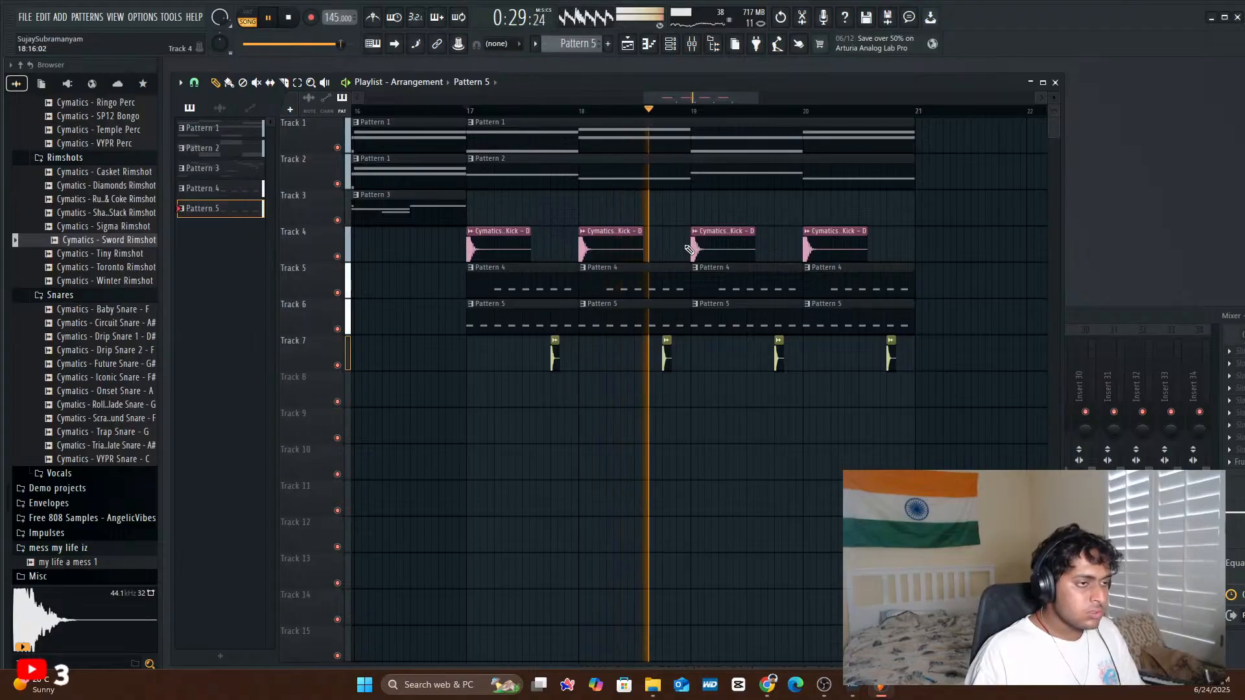
{"action": "key", "text": "space"}
{"action": "key", "text": "space"}
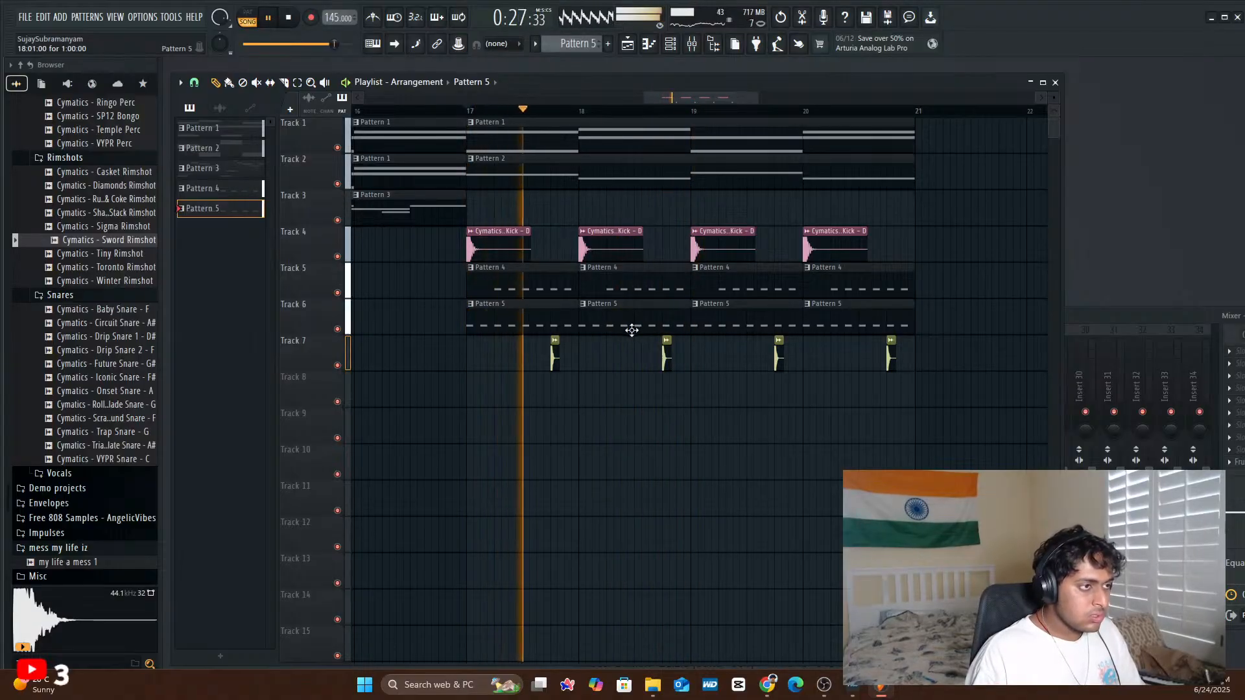
{"action": "key", "text": "space"}
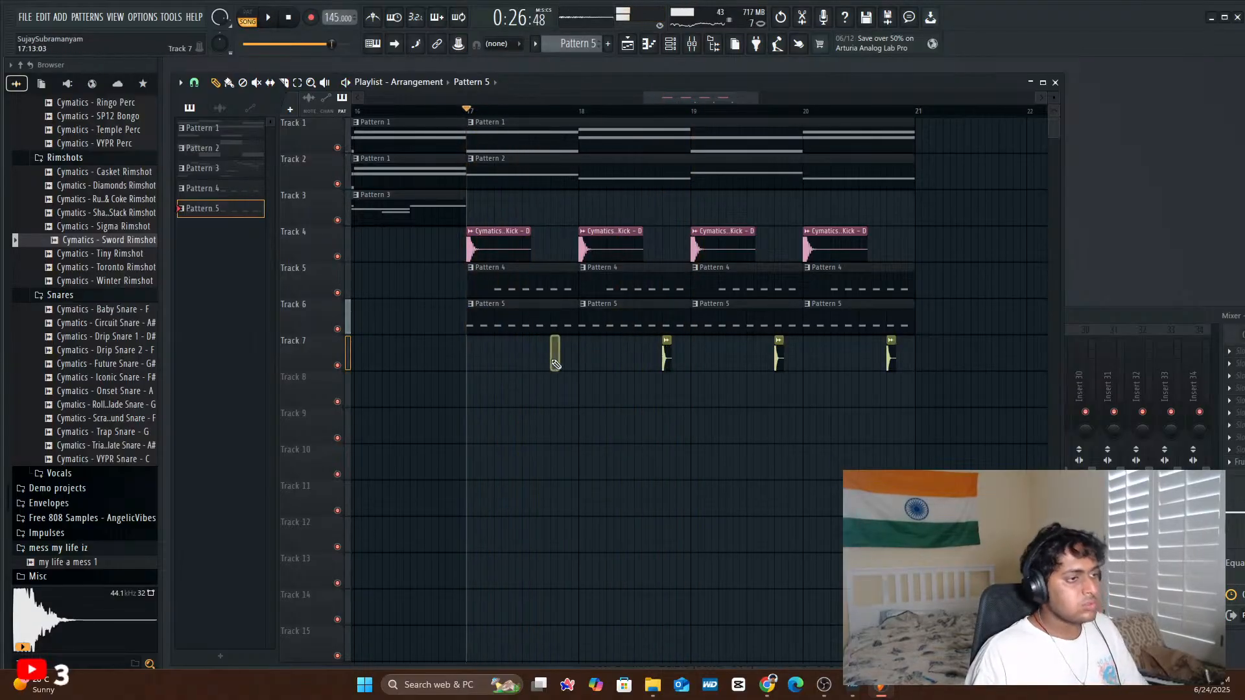
- Delete the bar 17 Sword Rimshot on Track 7 and all Pattern 5 clips on Track 6
{"action": "right_click", "coordinate": [556, 328]}
{"action": "right_click", "coordinate": [648, 329]}
{"action": "right_click", "coordinate": [745, 326]}
{"action": "right_click", "coordinate": [815, 321]}
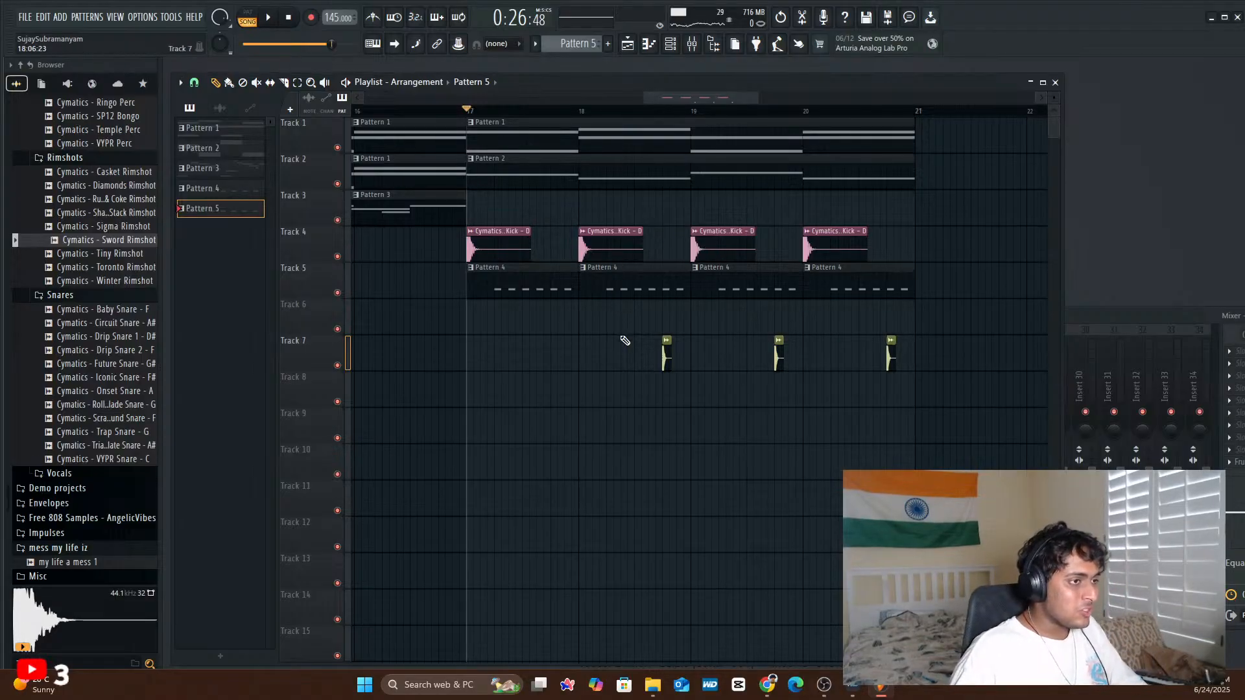
- Play back the section and move the bar 18 Sword Rimshot to step 13 of bar 17
{"action": "key", "text": "space"}
{"action": "key", "text": "space"}
{"action": "key", "text": "space"}
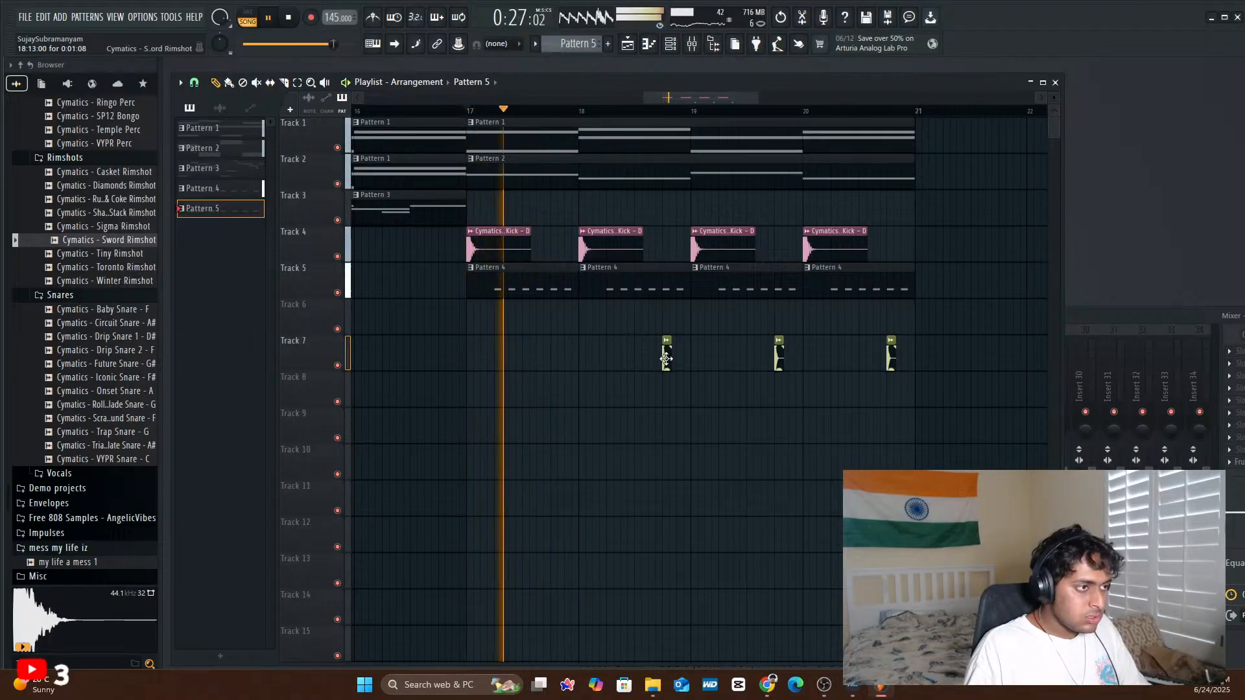
{"action": "key", "text": "space"}
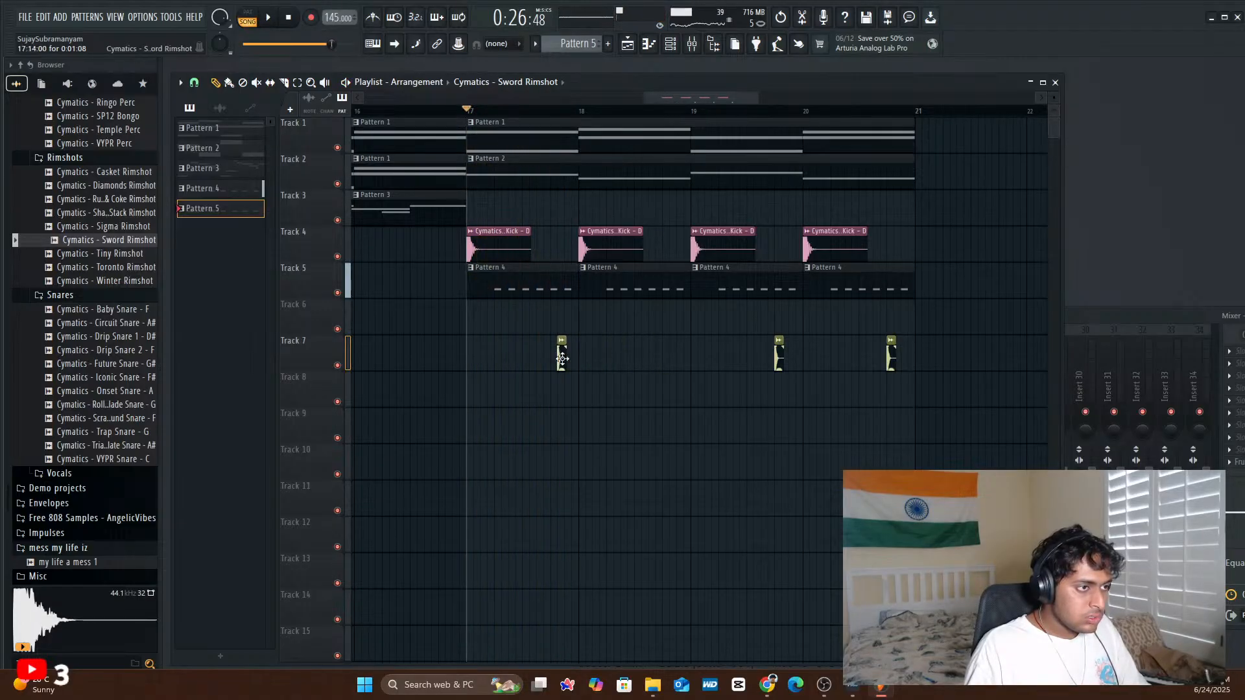
{"action": "left_click", "coordinate": [557, 357]}
{"action": "key", "text": "space"}
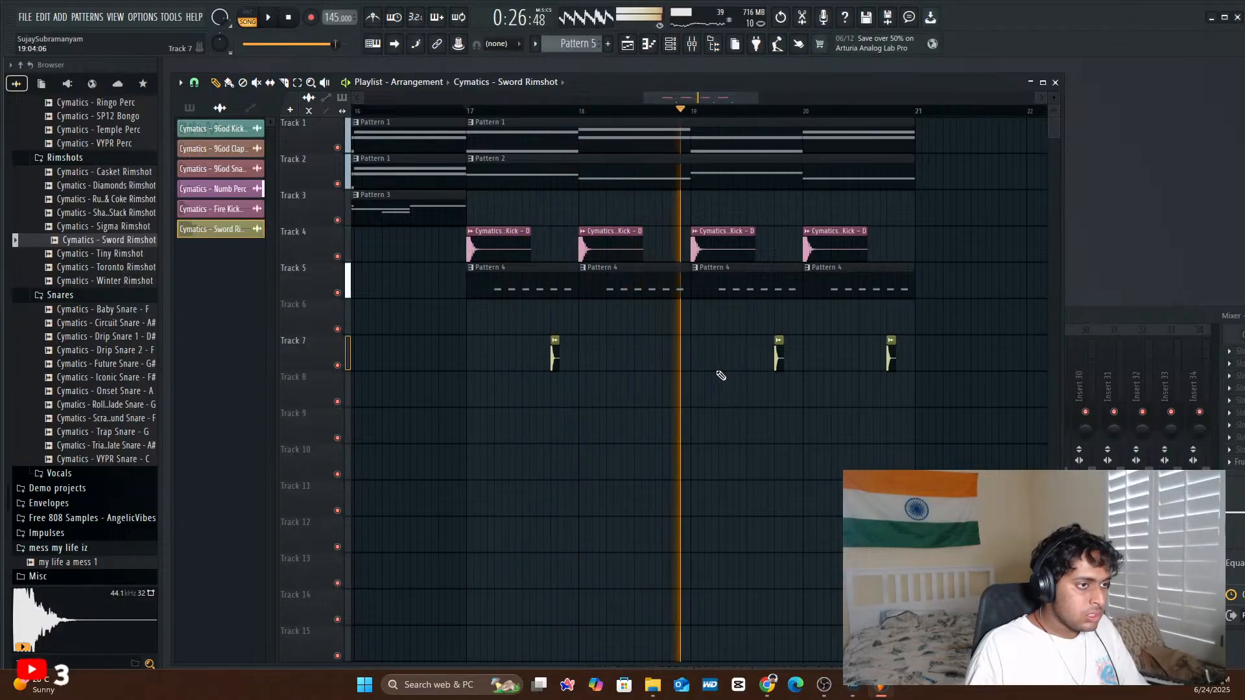
- Move the bar 19 Sword Rimshot to step 13 of bar 18 on Track 7 and play back the section
{"action": "key", "text": "space"}
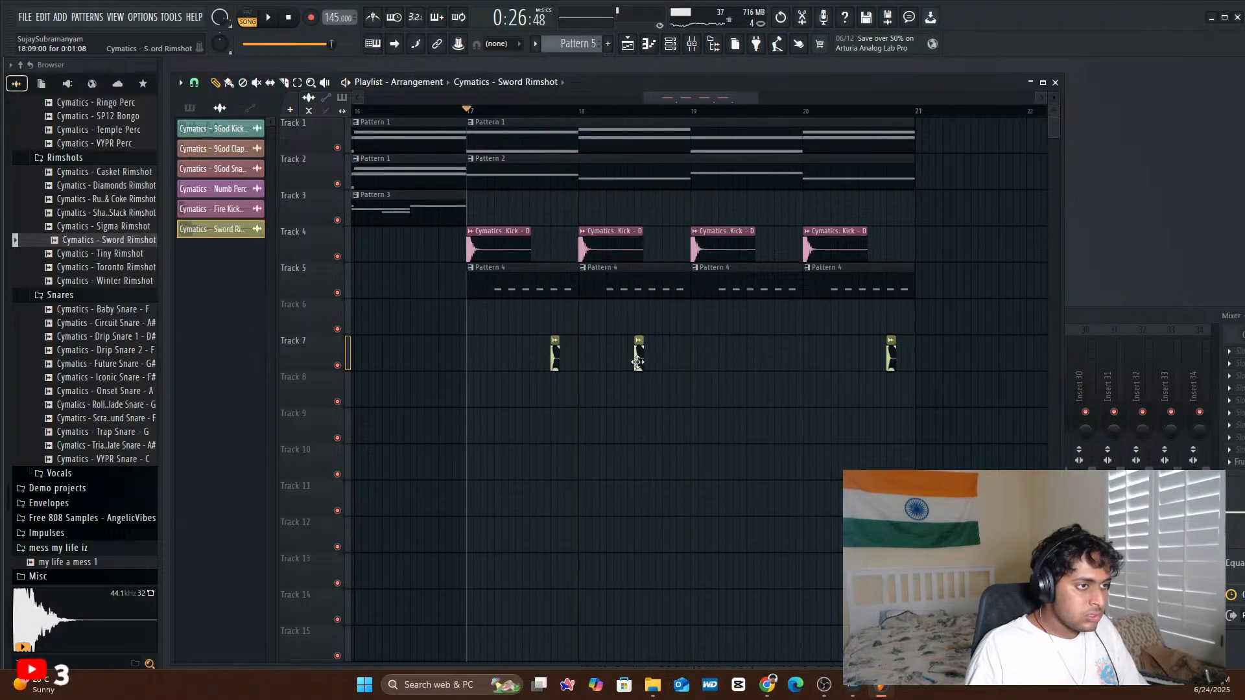
{"action": "key", "text": "space"}
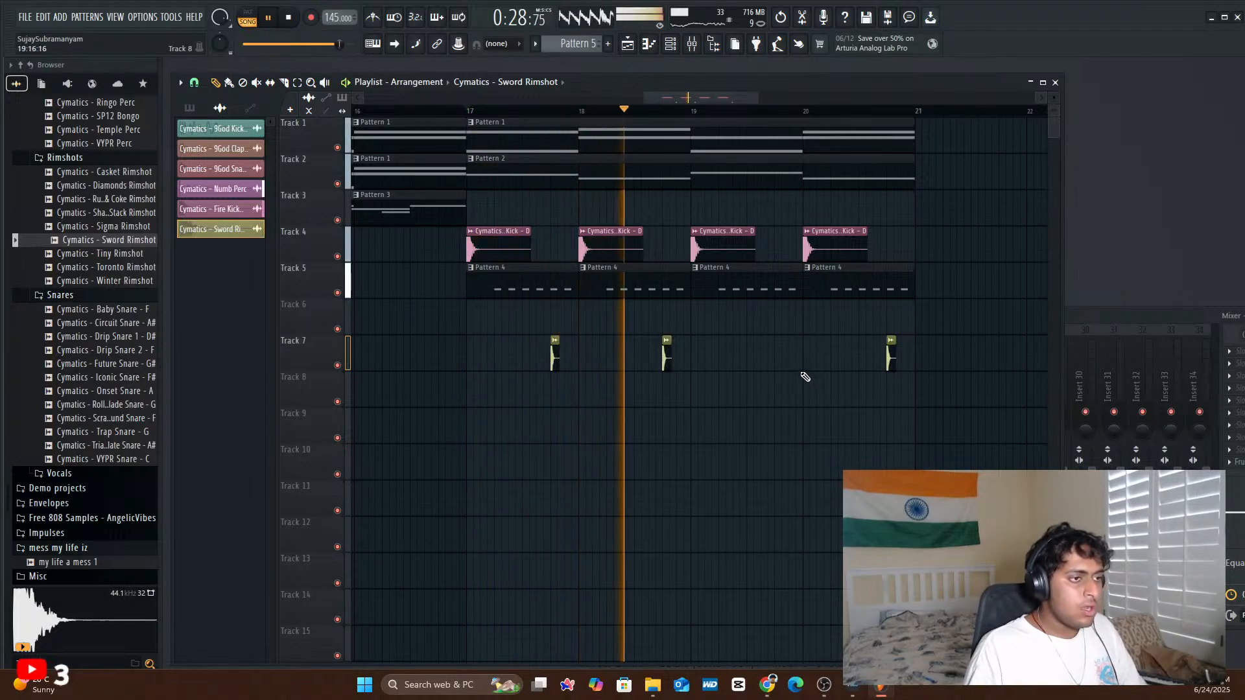
{"action": "key", "text": "space"}
{"action": "key", "text": "space"}
- Place Sword Rimshots at steps 5 and 13 of bars 19 and 20 on Track 7 and play back the section
{"action": "left_click", "coordinate": [724, 361]}
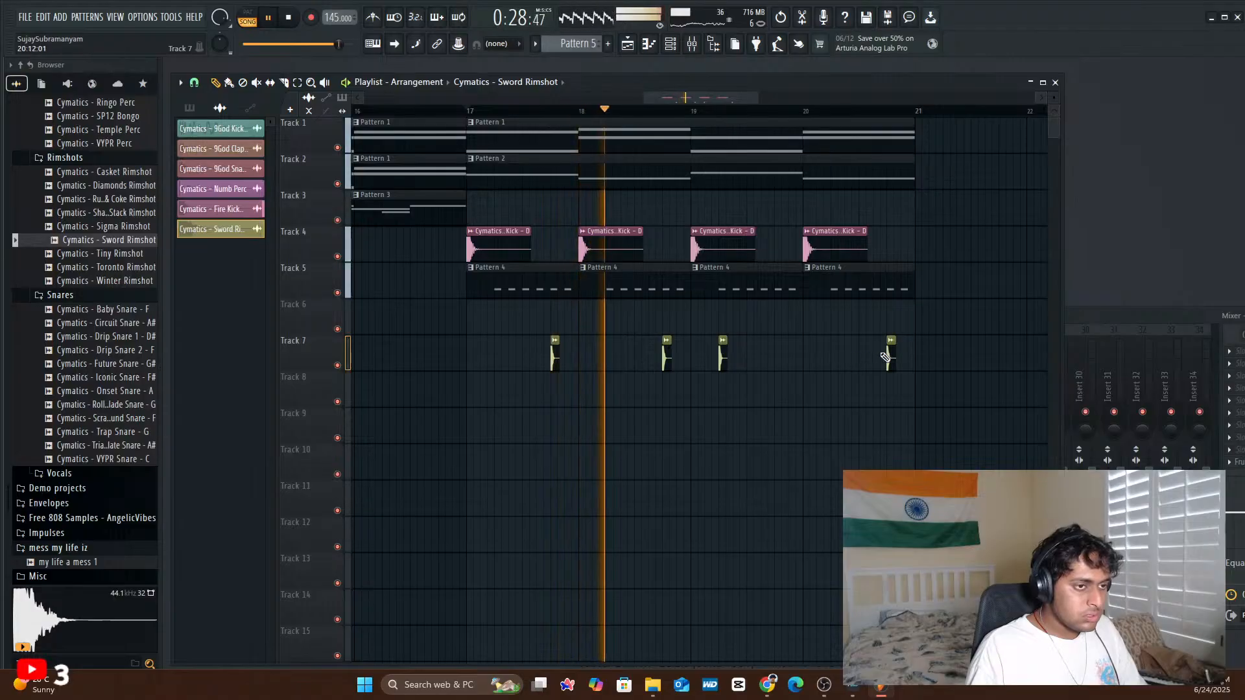
{"action": "left_click_drag", "start_coordinate": [888, 362], "coordinate": [776, 362]}
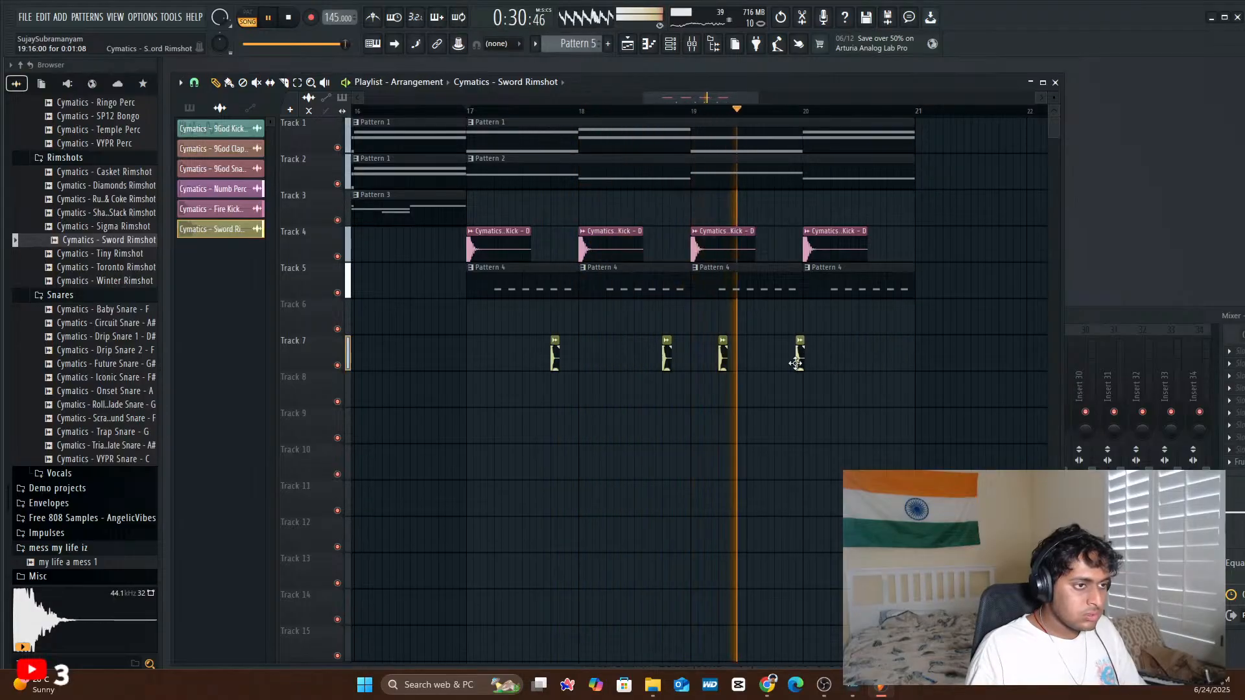
{"action": "key", "text": "space"}
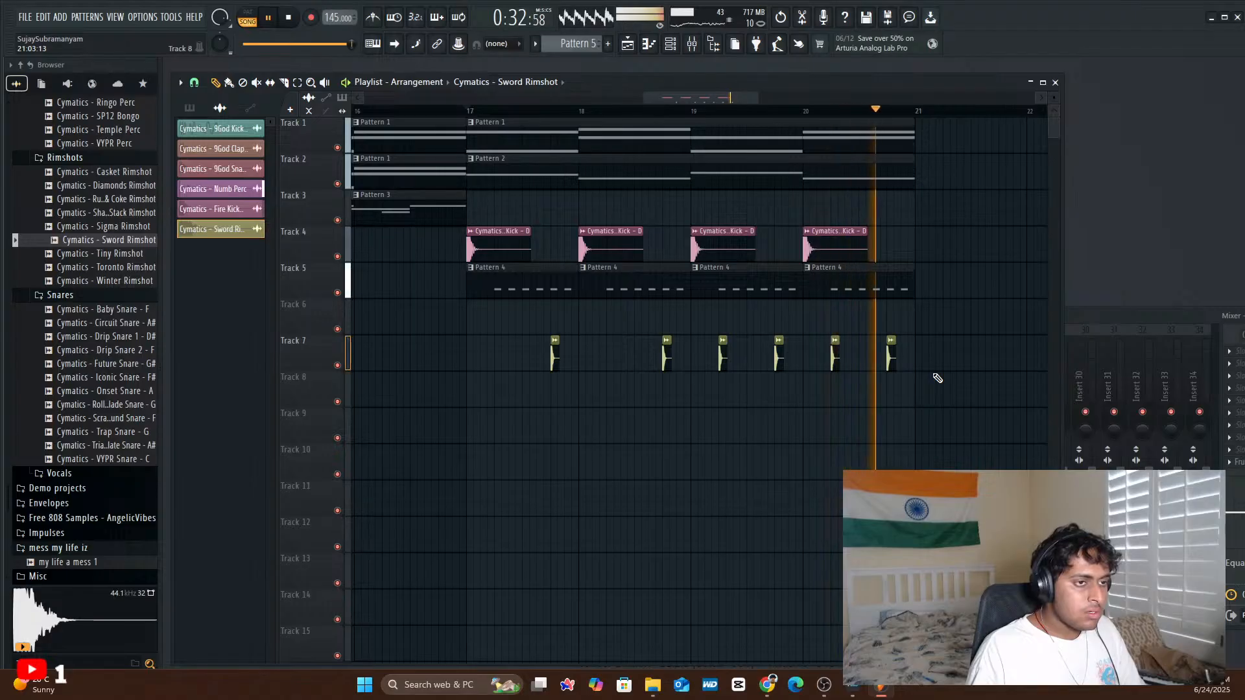
{"action": "left_click_drag", "start_coordinate": [735, 100], "coordinate": [1096, 159]}
{"action": "left_click", "coordinate": [658, 111]}
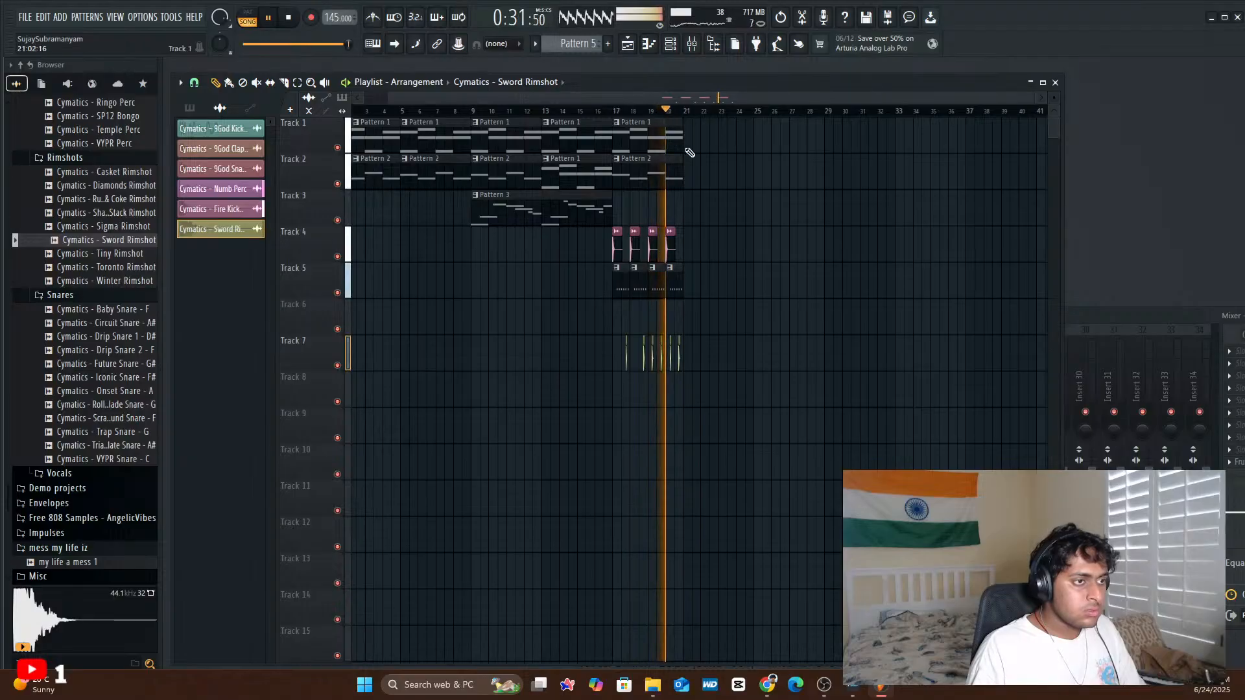
{"action": "key", "text": "space"}
{"action": "key", "text": "space"}
{"action": "key", "text": "space"}
- Replace the bar 19 and 20 rimshots with copies of the bar 17 and 18 pair at step 13, and play back from bar 17
{"action": "left_click_drag", "start_coordinate": [1037, 100], "coordinate": [746, 104]}
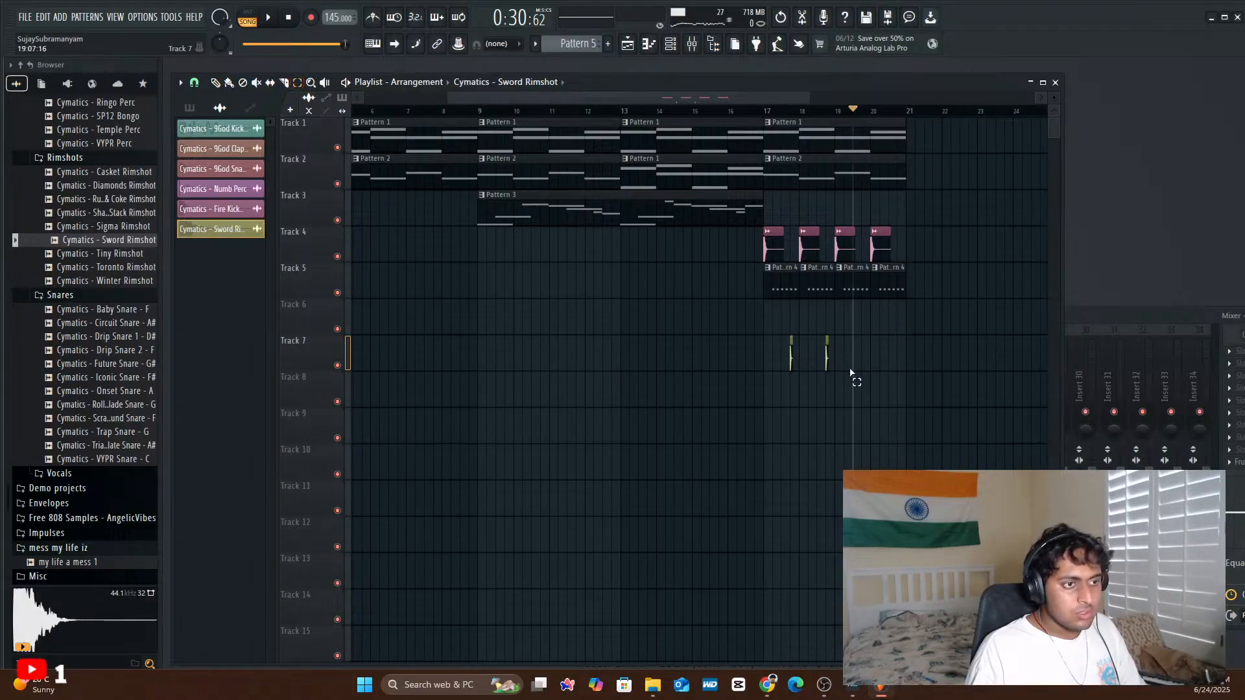
{"action": "left_click_drag", "start_coordinate": [763, 342], "coordinate": [762, 342]}
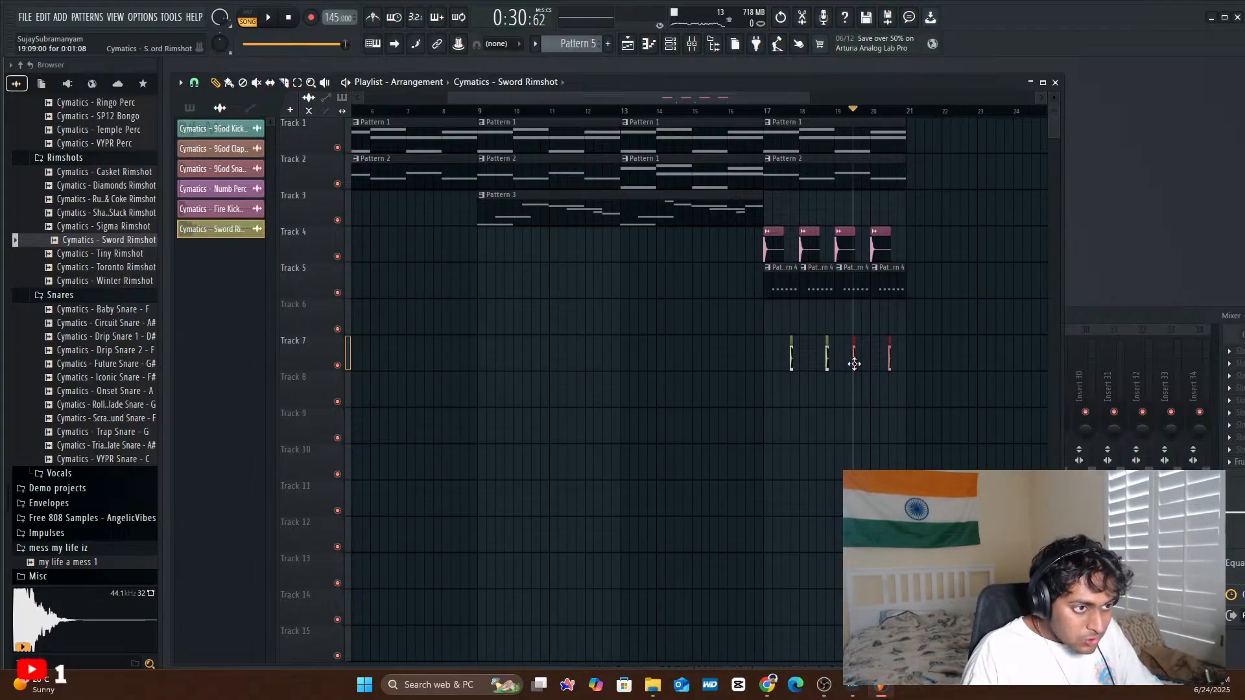
{"action": "key", "text": "space"}
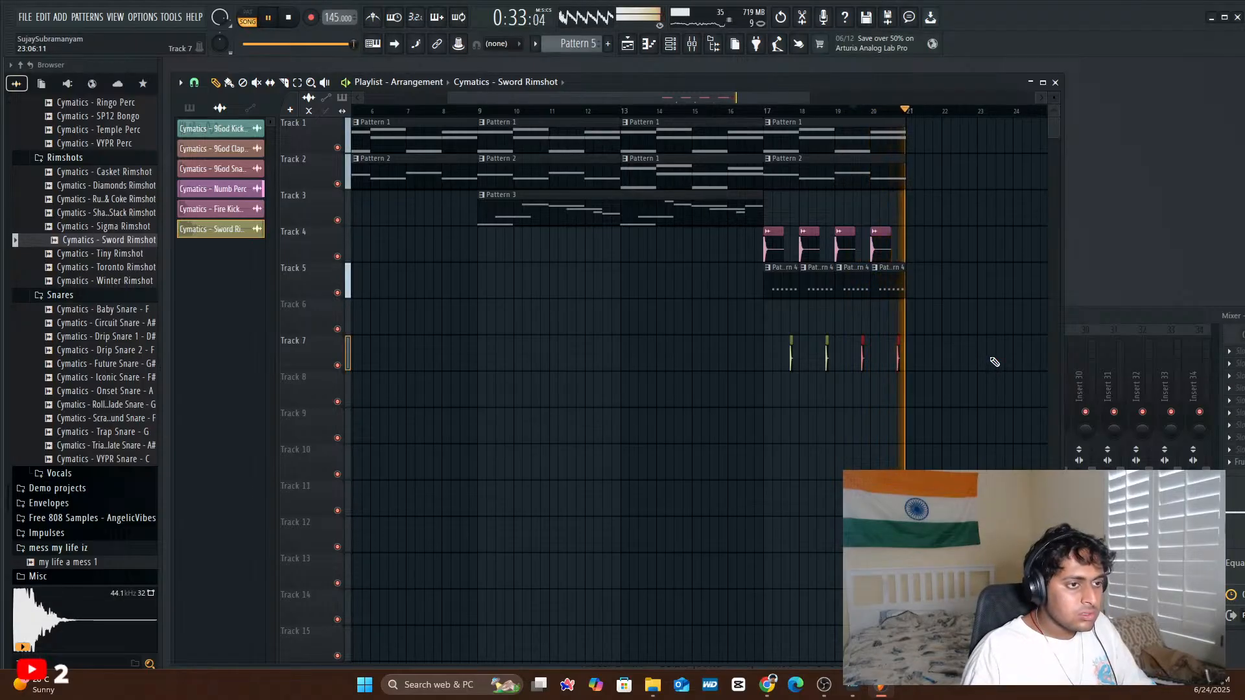
{"action": "left_click", "coordinate": [768, 112]}
{"action": "key", "text": "space"}
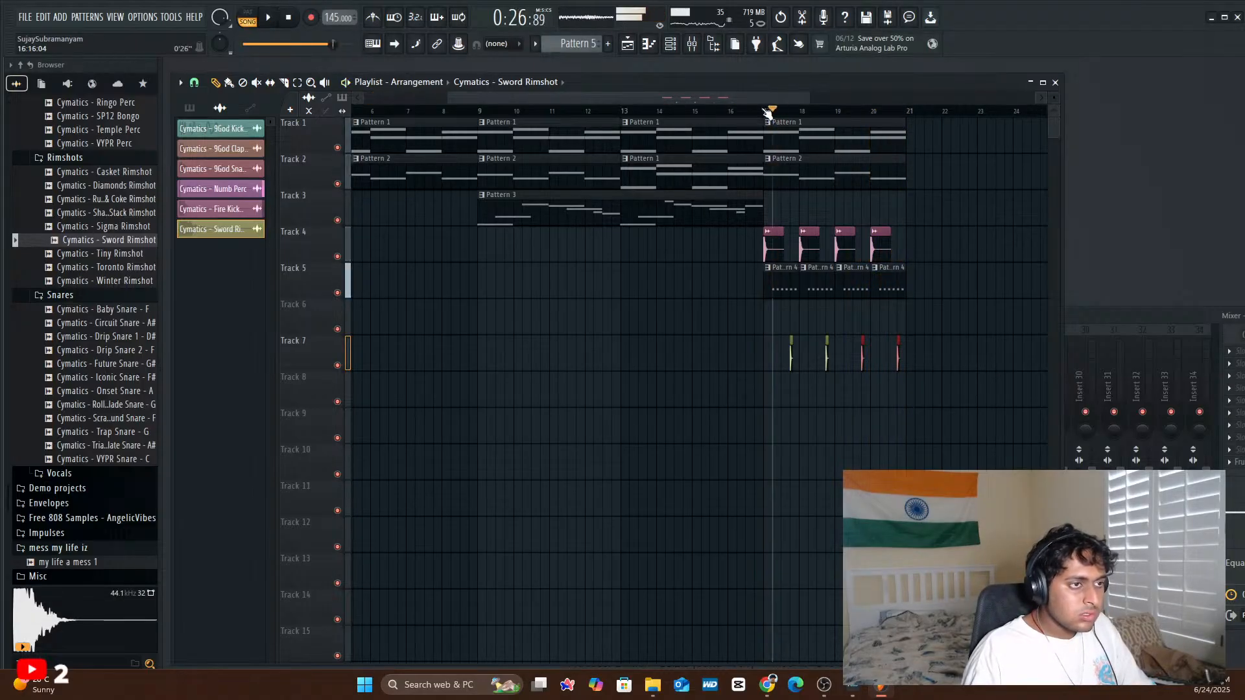
{"action": "key", "text": "space"}
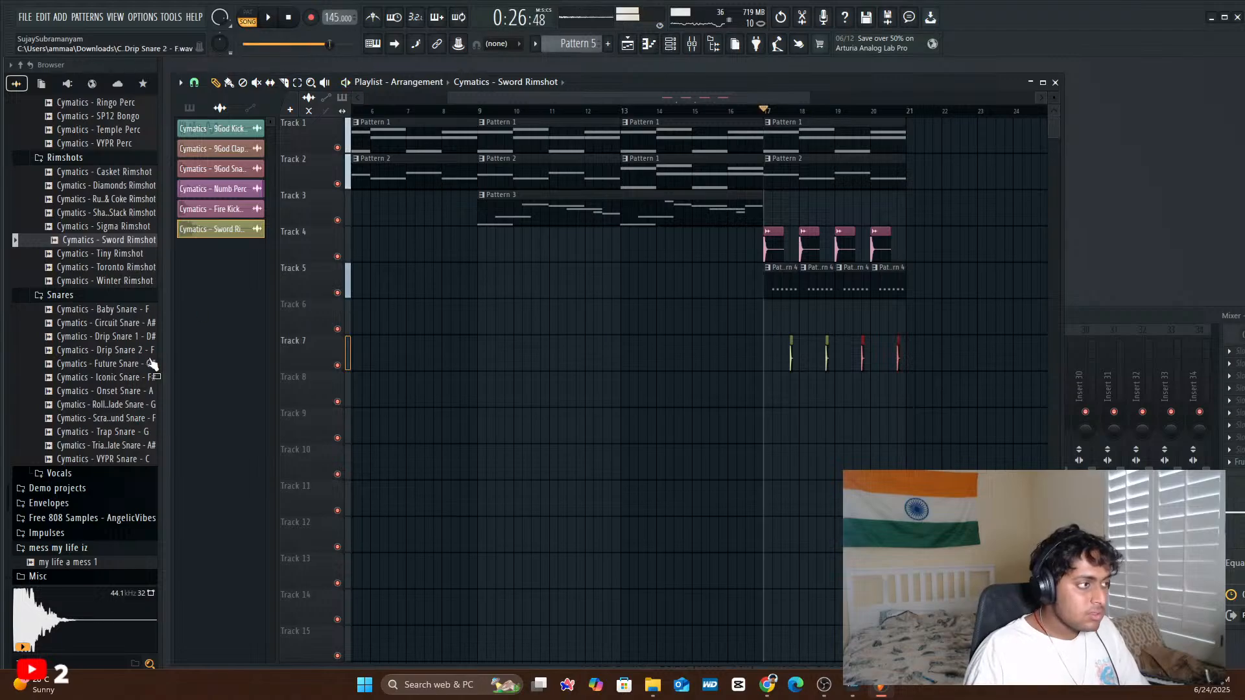
- Audition samples in the Snares folder, including Baby Snare, Drip Snare 2 and Trap Snare
{"action": "left_click", "coordinate": [112, 310]}
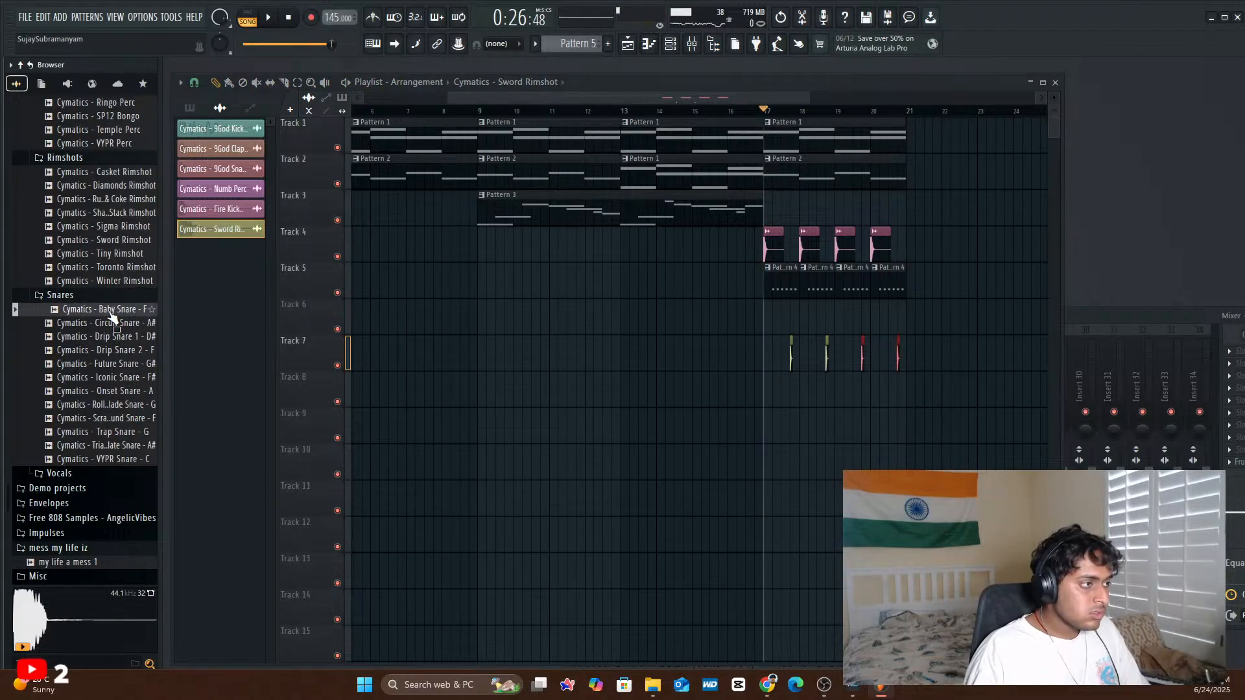
{"action": "left_click", "coordinate": [107, 352]}
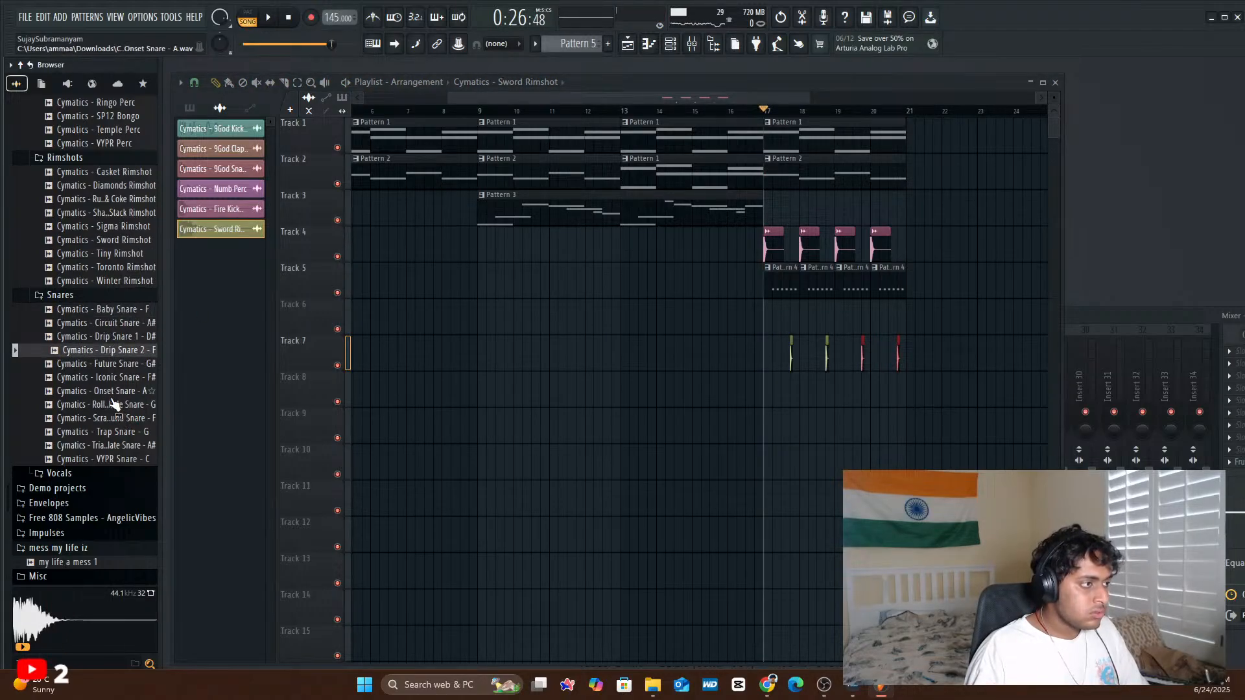
{"action": "left_click", "coordinate": [112, 397]}
{"action": "left_click", "coordinate": [107, 408]}
{"action": "left_click", "coordinate": [108, 434]}
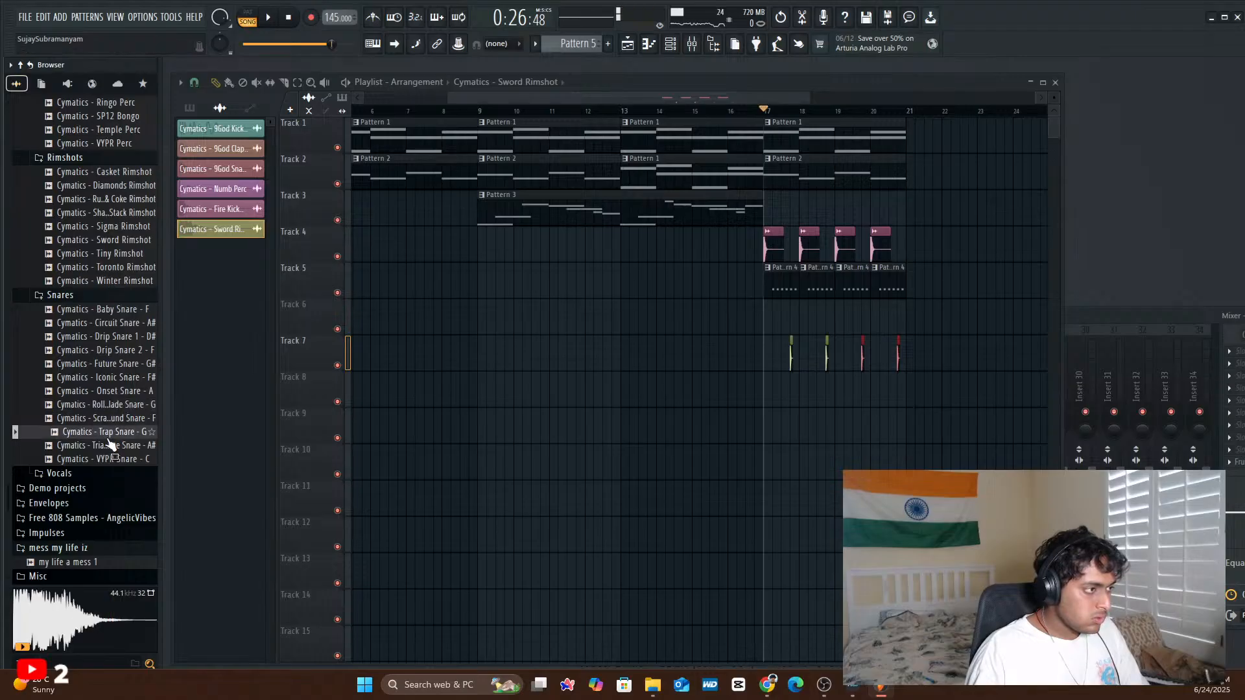
- Open the Vocals folder and audition its samples, including Explosion Vox, Chihuahua Vox and Yeah Vox
{"action": "left_click", "coordinate": [107, 478]}
{"action": "left_click", "coordinate": [101, 531]}
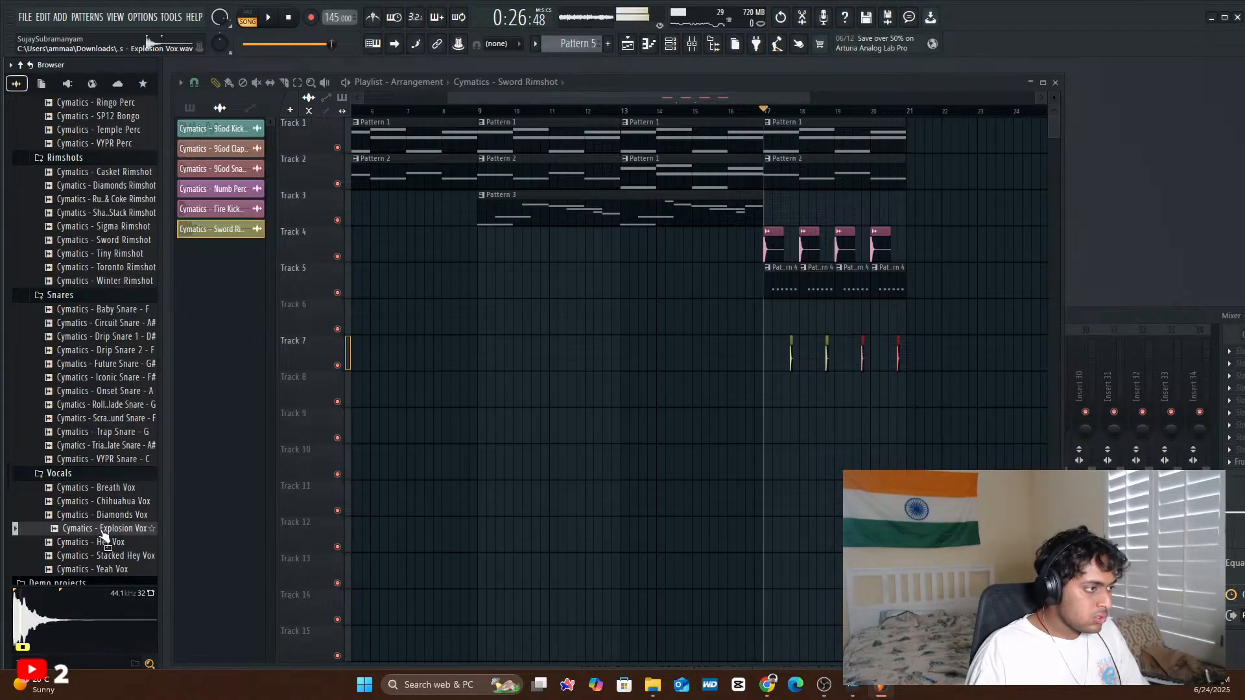
{"action": "left_click", "coordinate": [101, 515]}
{"action": "left_click", "coordinate": [105, 504]}
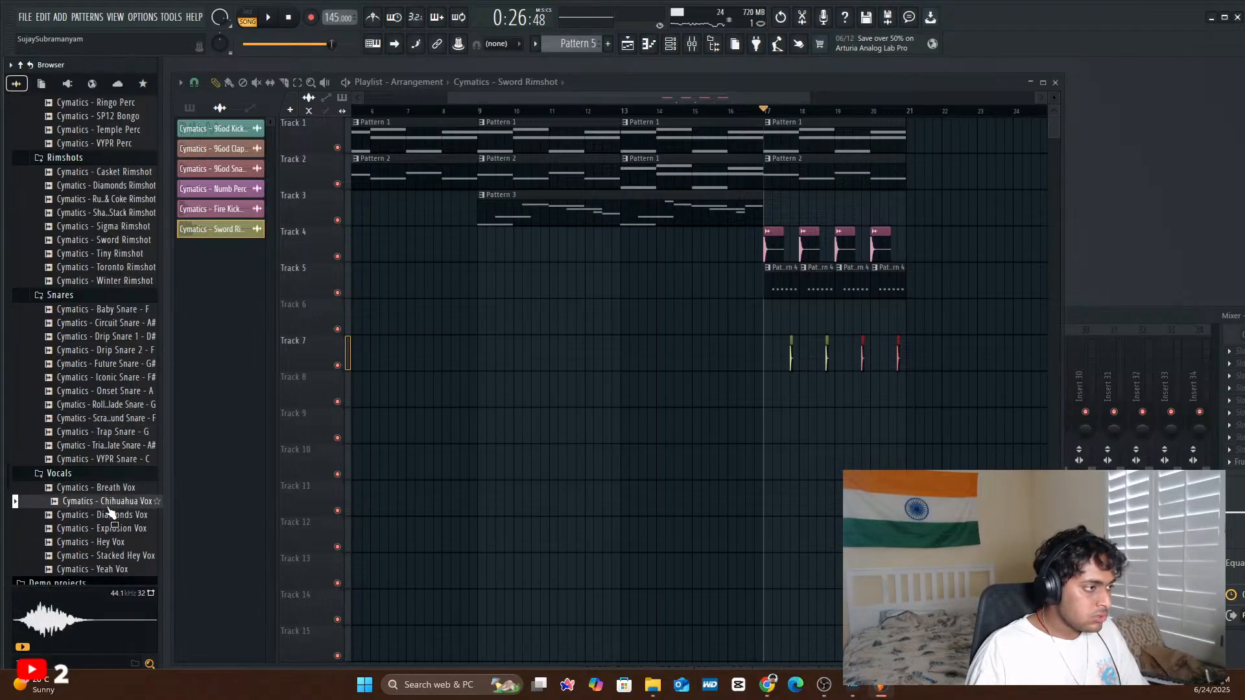
{"action": "left_click", "coordinate": [109, 548]}
{"action": "left_click", "coordinate": [110, 559]}
{"action": "left_click", "coordinate": [104, 540]}
{"action": "left_click", "coordinate": [108, 569]}
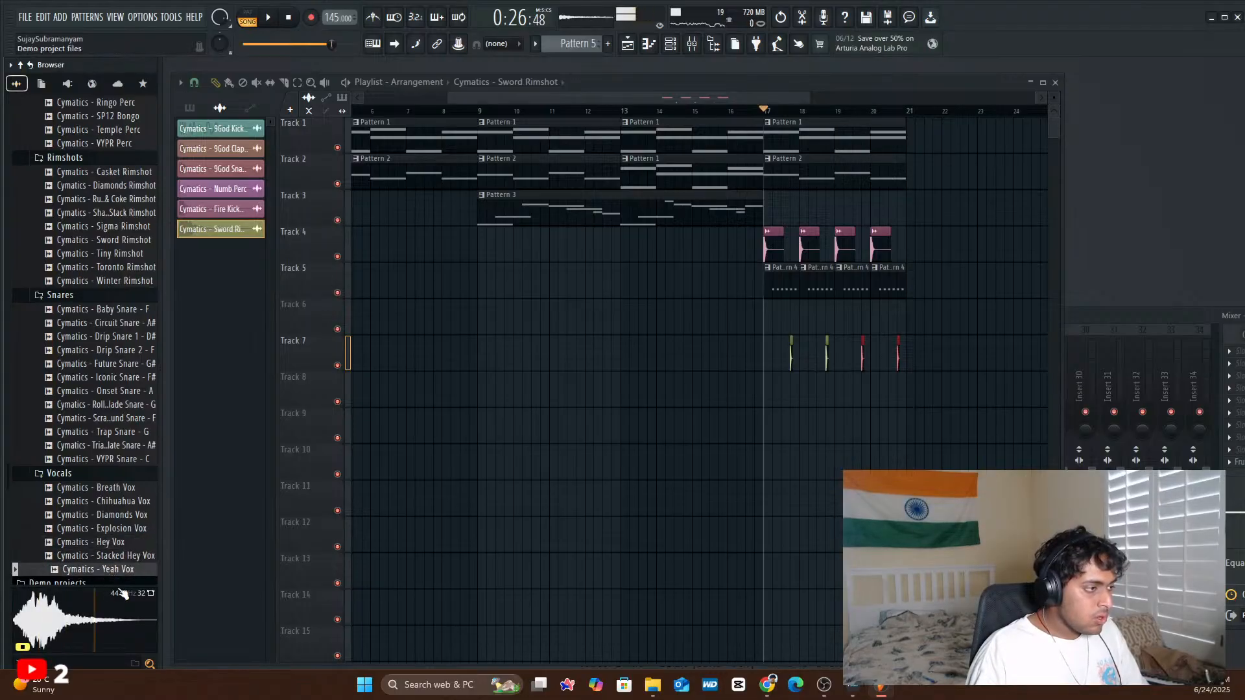
- Close the Trap Starter Pack folder and open Full Drum Loops under Drums - Loops in the Cymatics - Drip Sample Pack
{"action": "scroll", "coordinate": [120, 513], "scroll_direction": "down", "scroll_amount": 5}
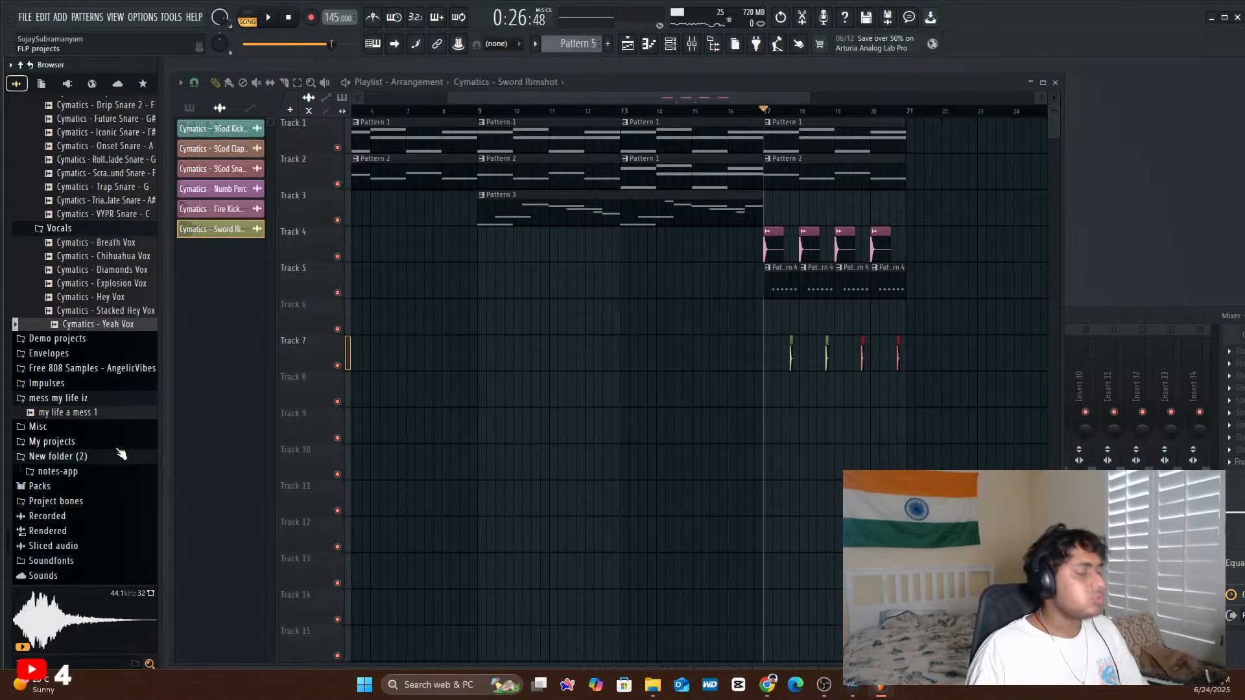
{"action": "scroll", "coordinate": [98, 384], "scroll_direction": "down", "scroll_amount": 15}
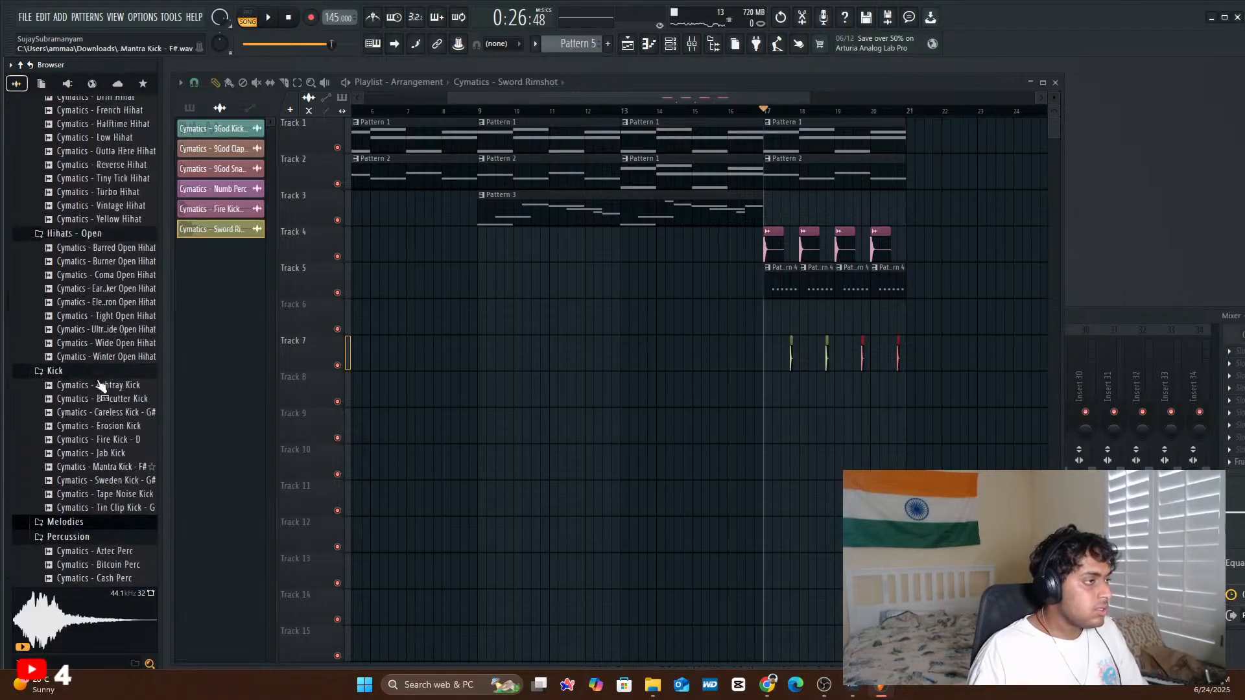
{"action": "scroll", "coordinate": [106, 387], "scroll_direction": "up", "scroll_amount": 5}
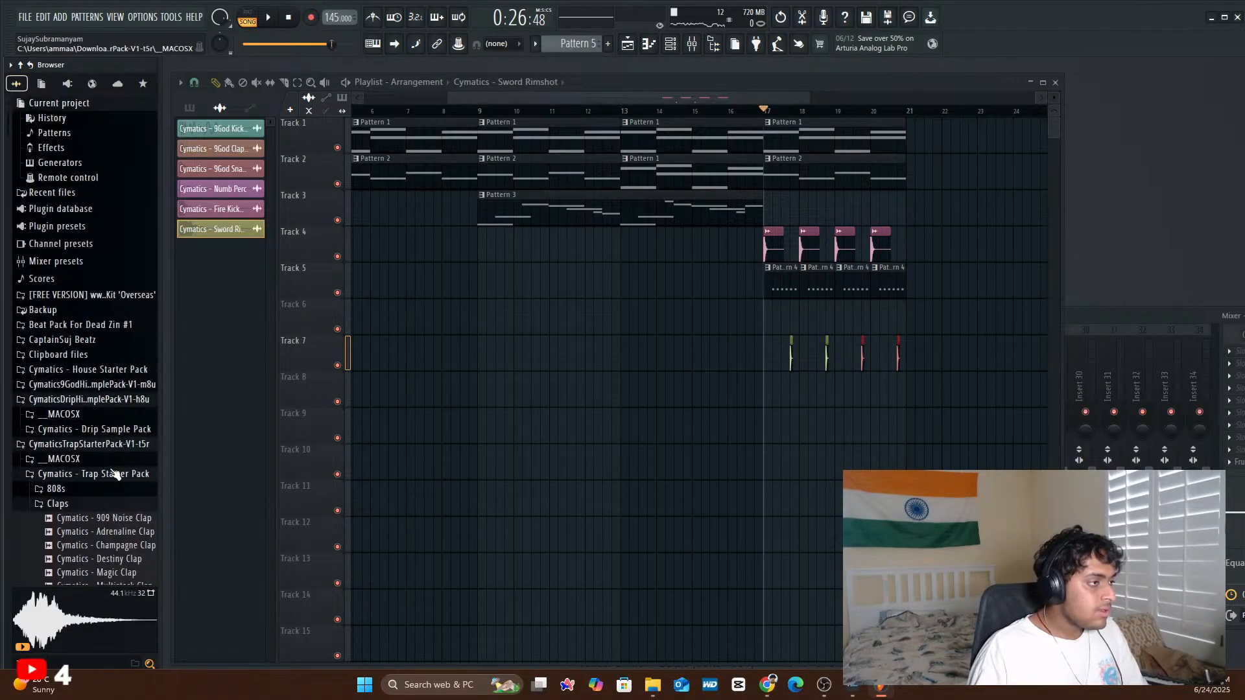
{"action": "scroll", "coordinate": [117, 483], "scroll_direction": "down", "scroll_amount": 5}
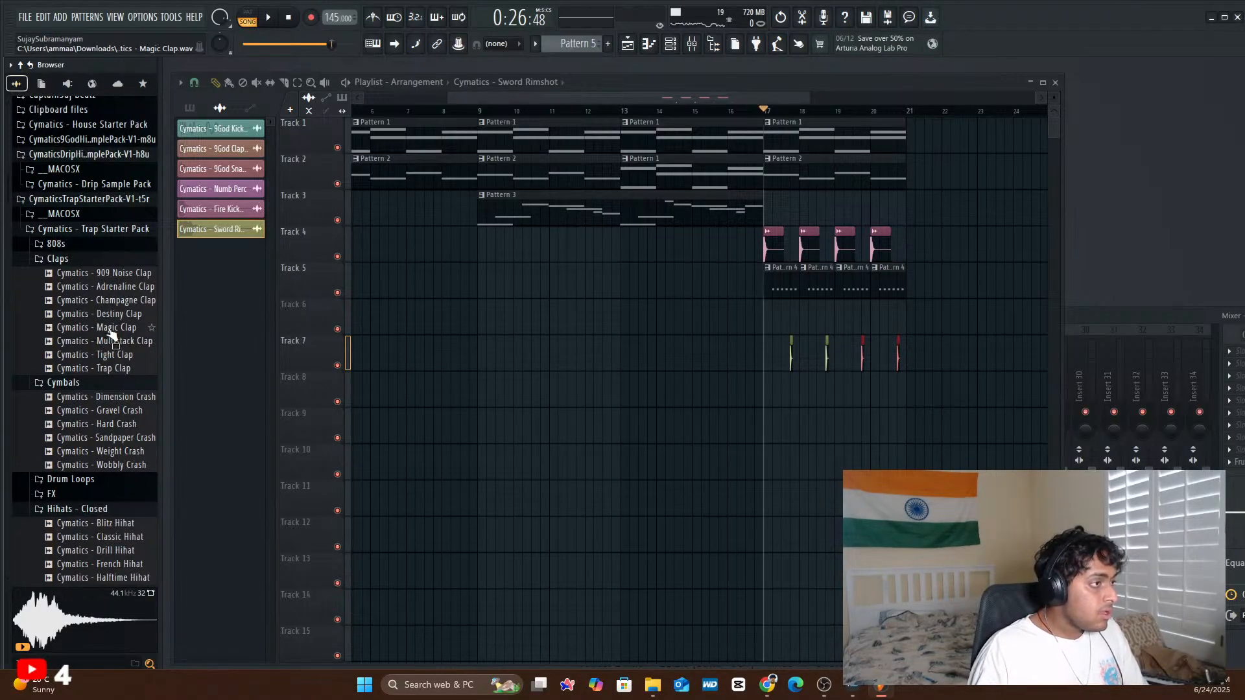
{"action": "left_click", "coordinate": [97, 229]}
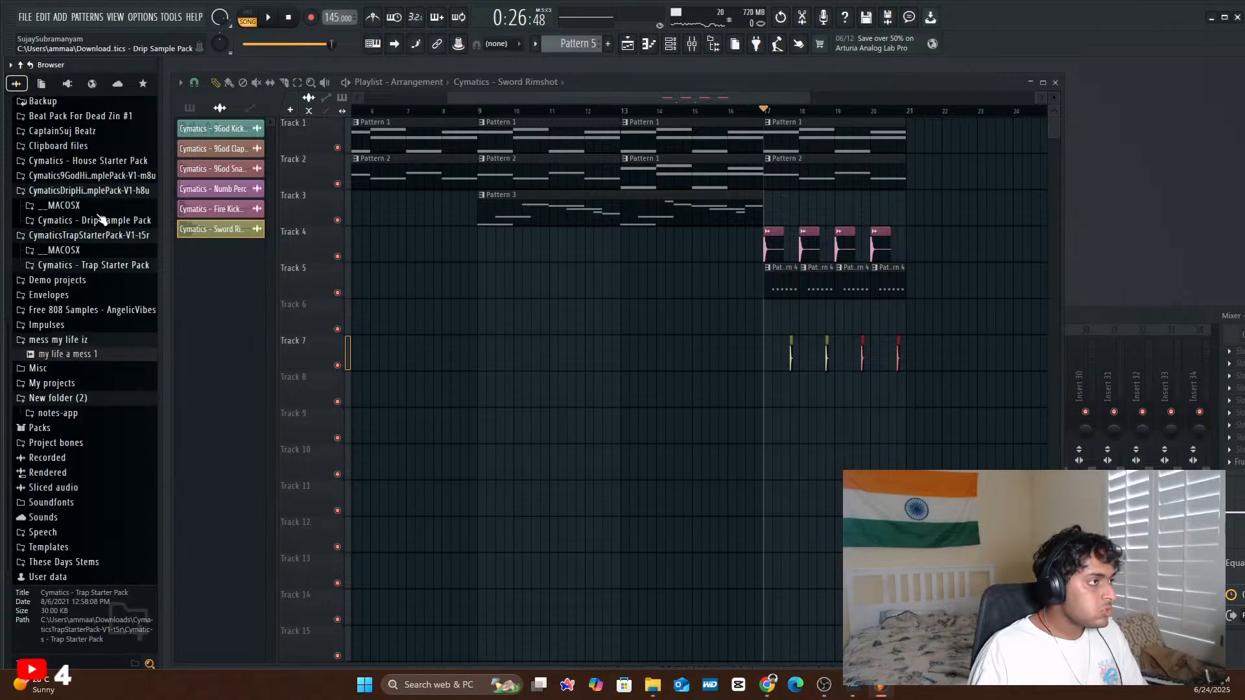
{"action": "left_click", "coordinate": [107, 223]}
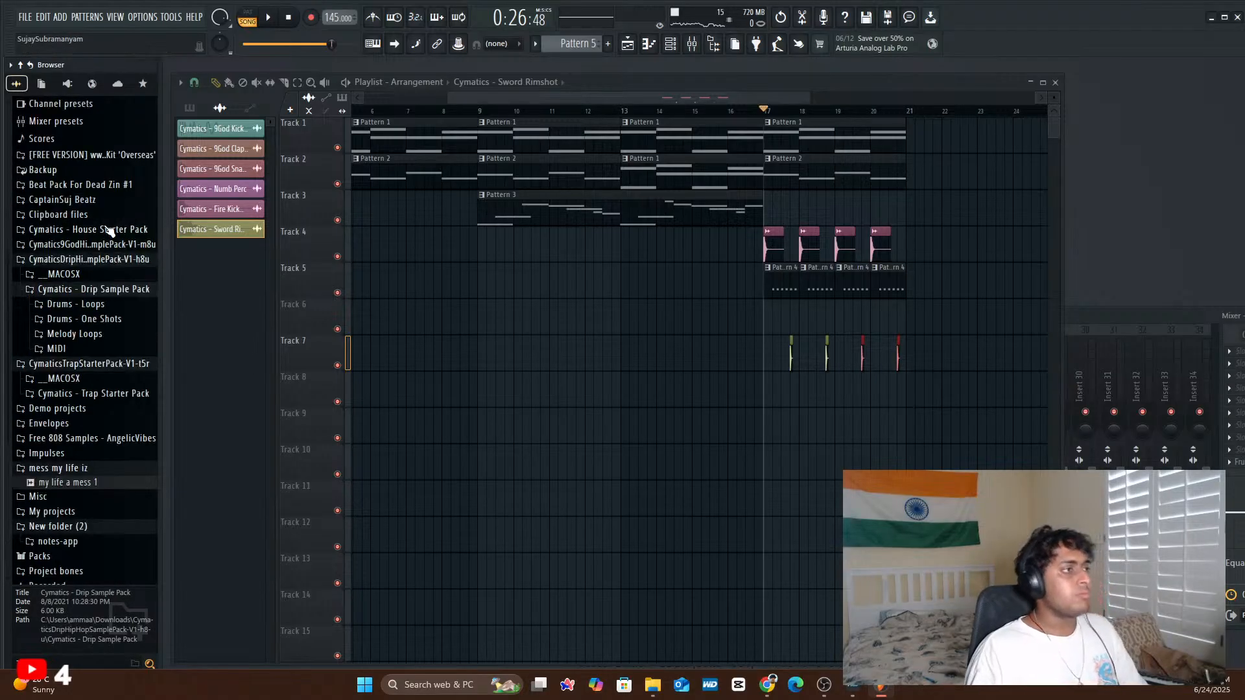
{"action": "left_click", "coordinate": [94, 305]}
{"action": "left_click", "coordinate": [97, 320]}
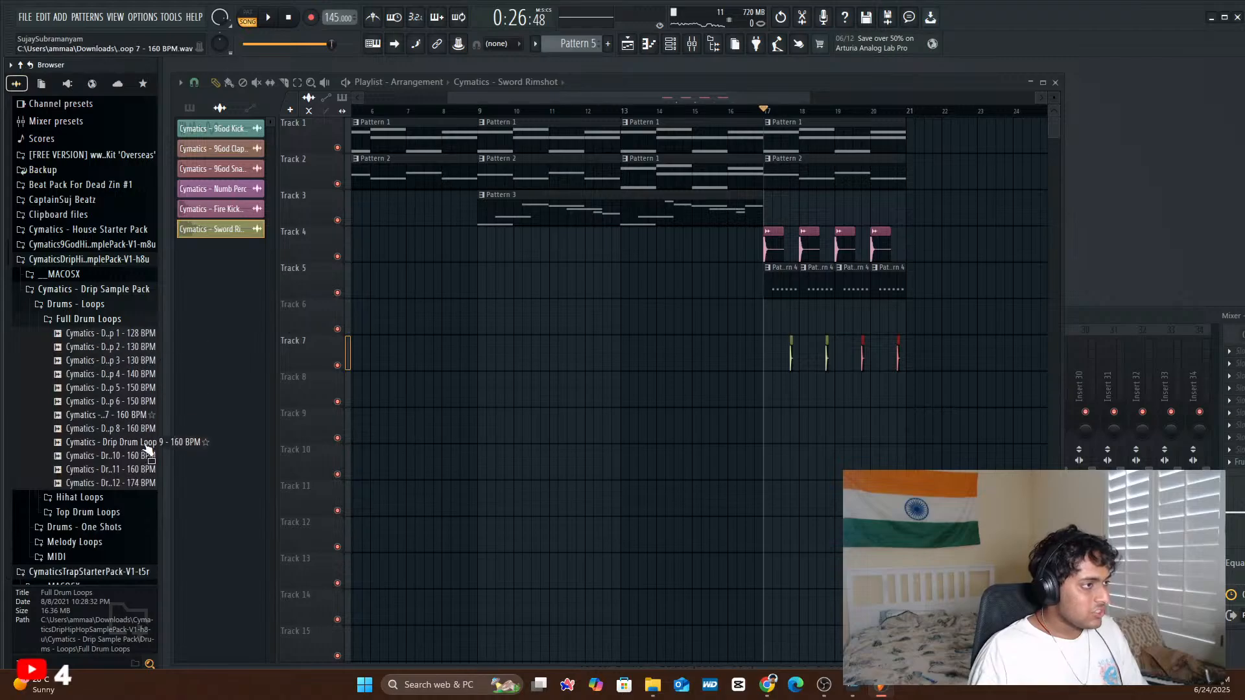
- Audition Drip Drum Loop 5 and set the project tempo to 150 BPM, restretching all channels
{"action": "left_click", "coordinate": [130, 389]}
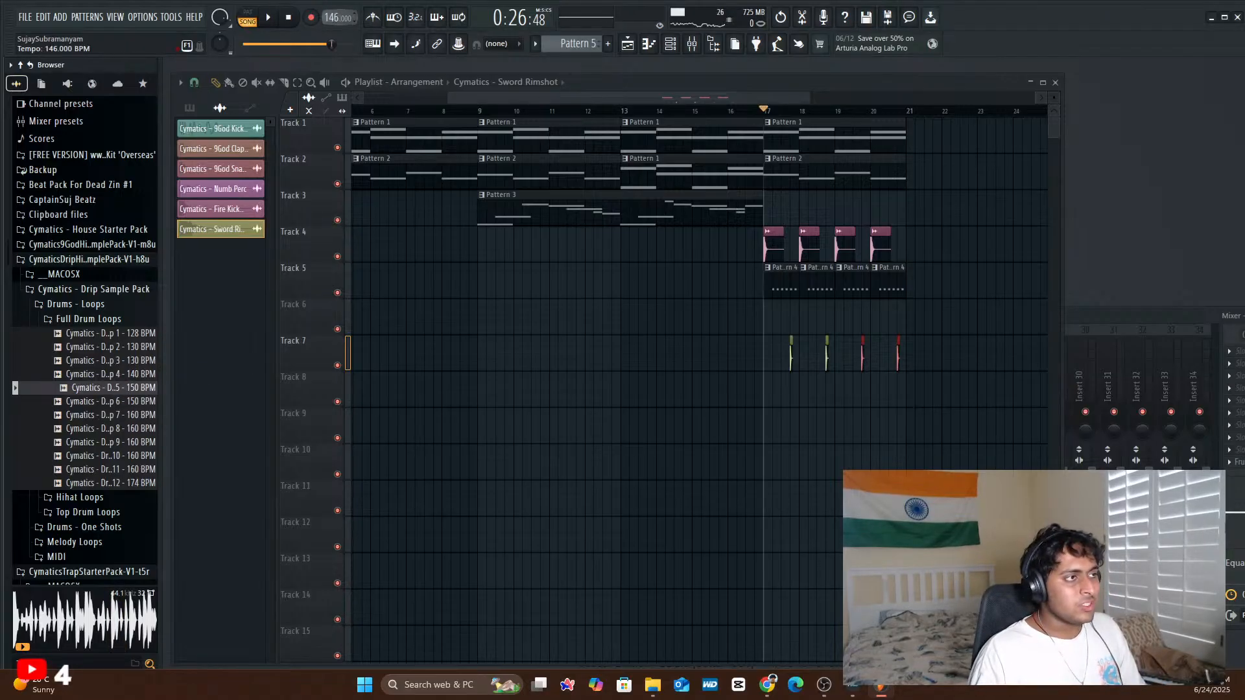
{"action": "left_click_drag", "start_coordinate": [336, 22], "coordinate": [335, 21]}
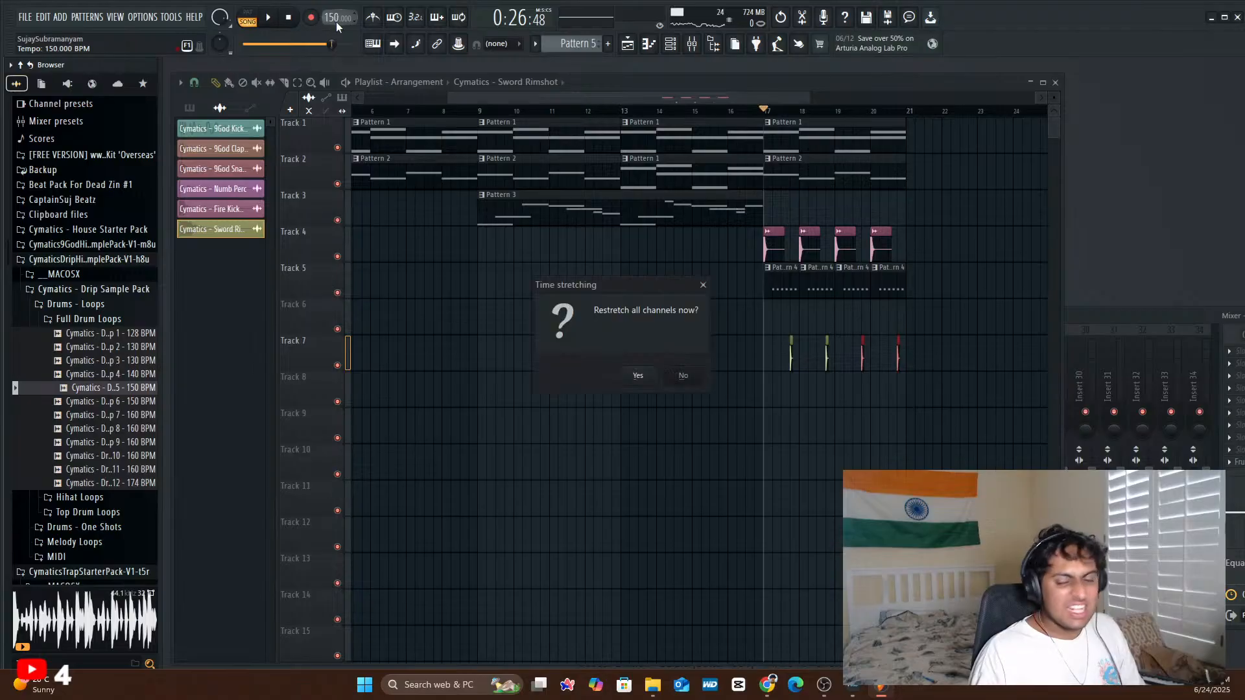
{"action": "left_click", "coordinate": [639, 376]}
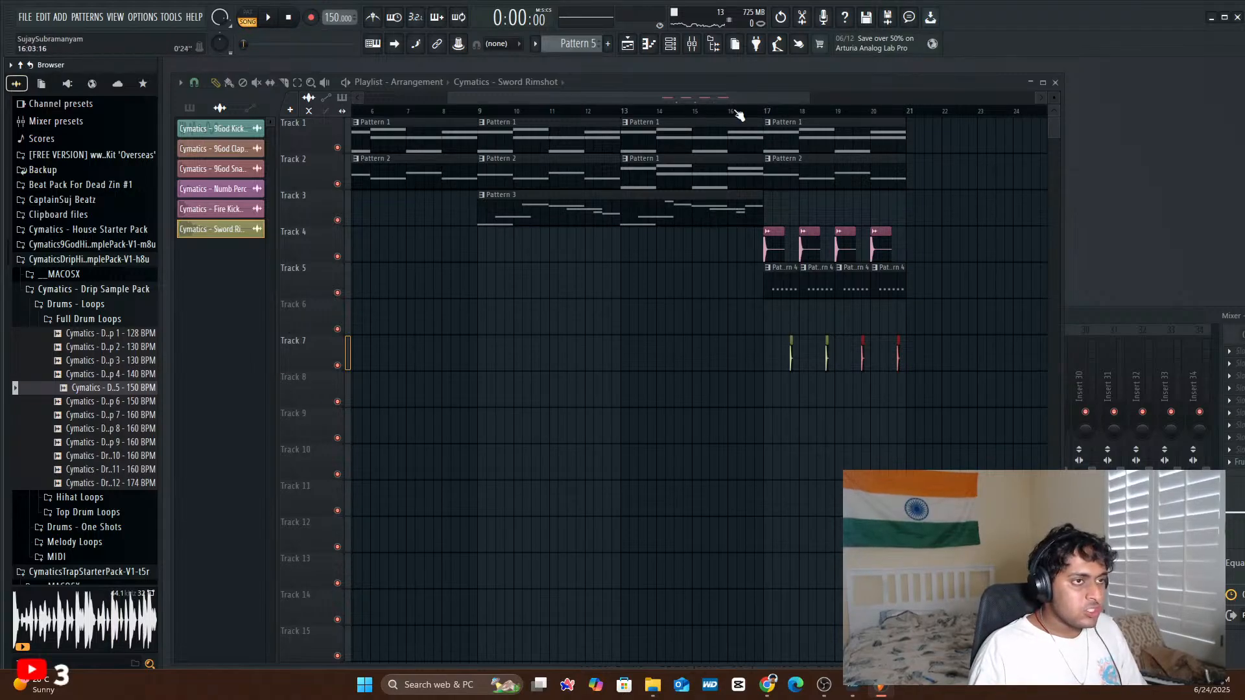
- Audition Drip Drum Loop 6, place it on Track 8 at bar 21, and play back the arrangement
{"action": "left_click", "coordinate": [111, 403]}
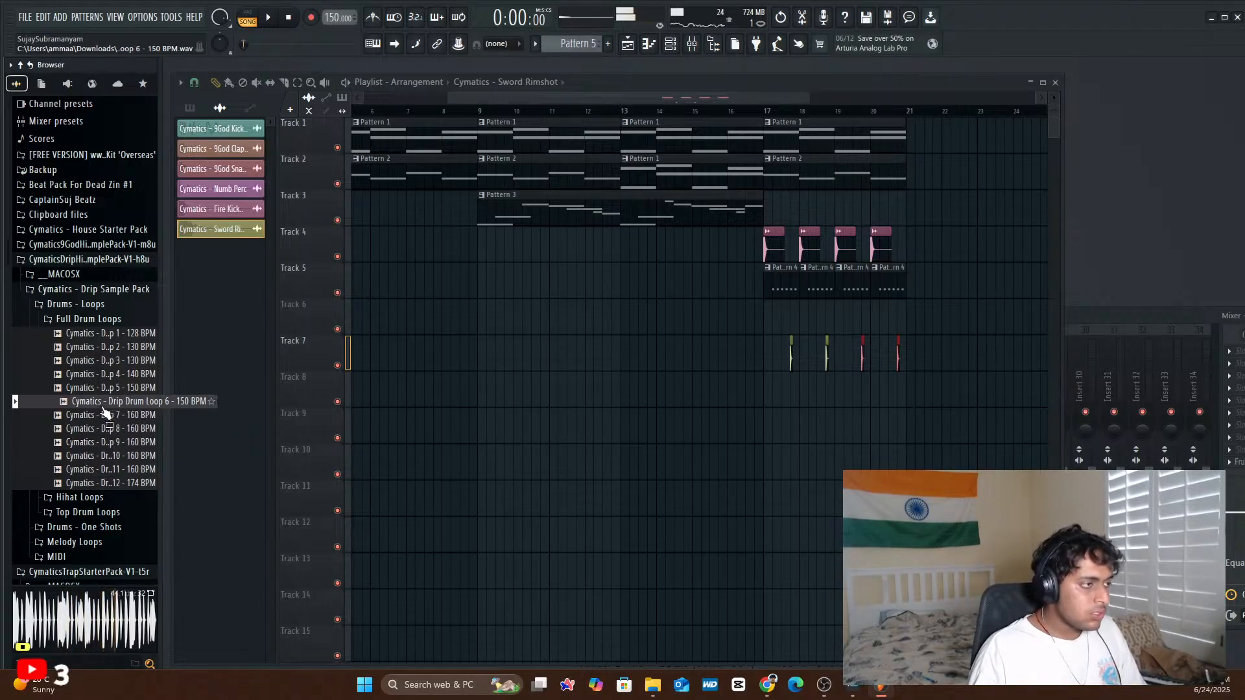
{"action": "left_click_drag", "start_coordinate": [240, 403], "coordinate": [909, 384]}
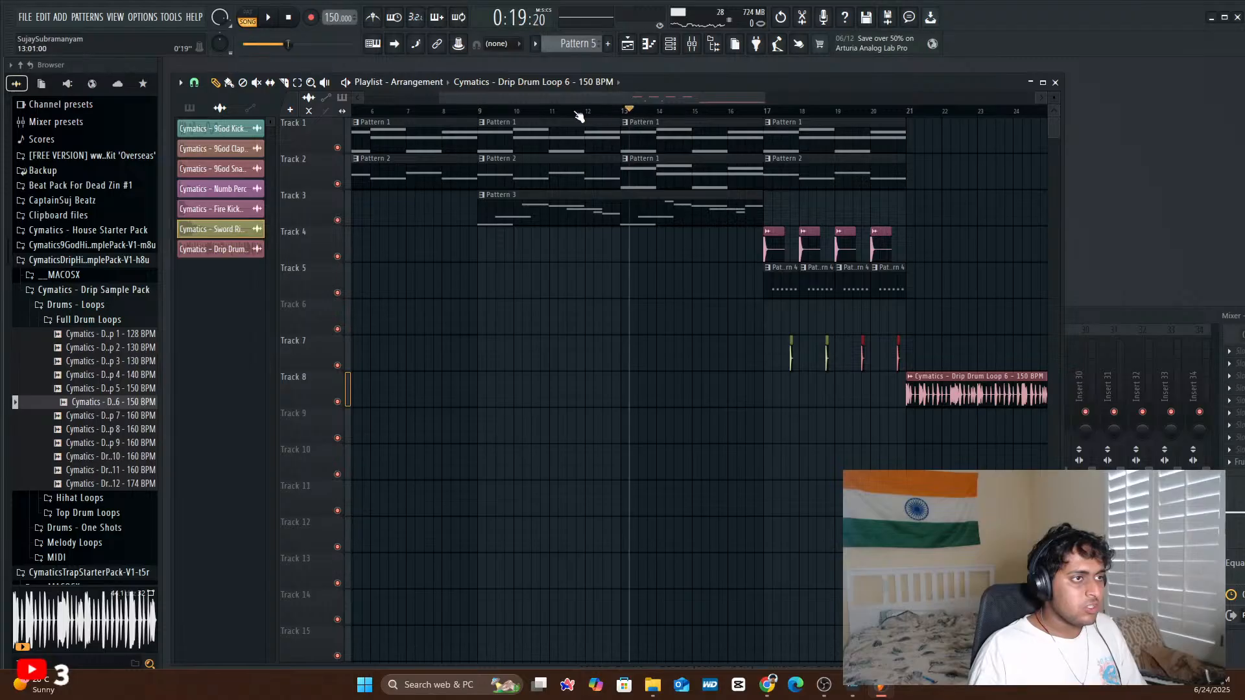
{"action": "key", "text": "space"}
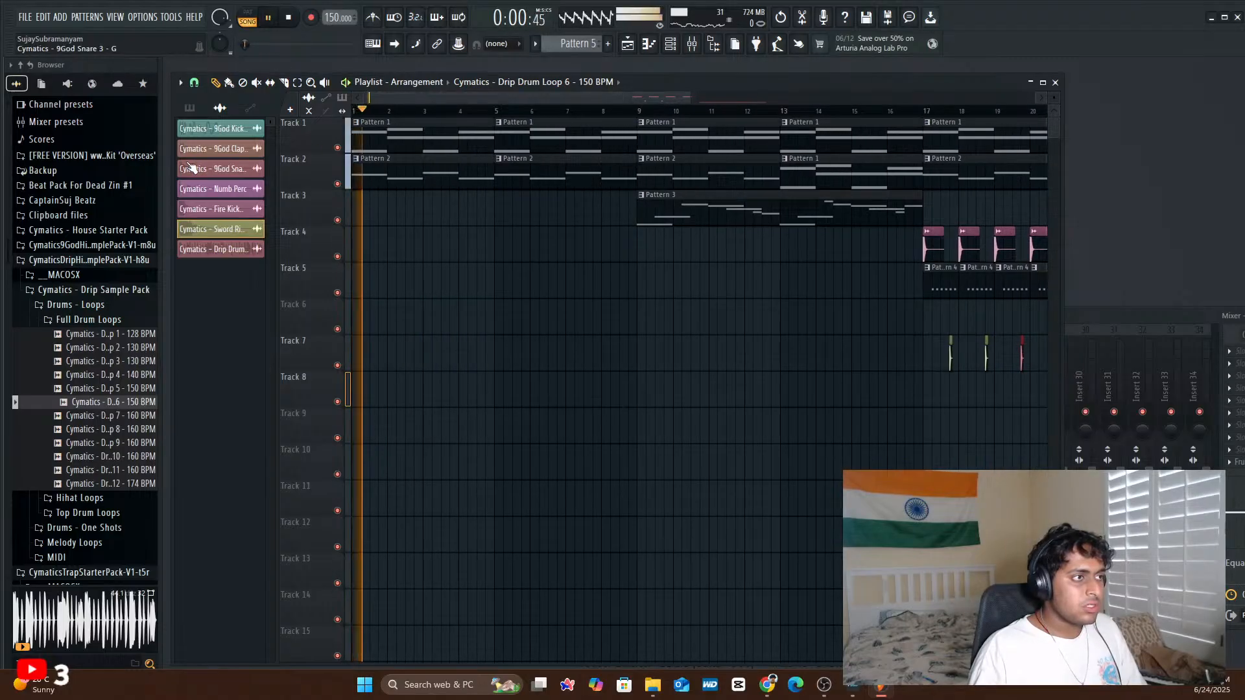
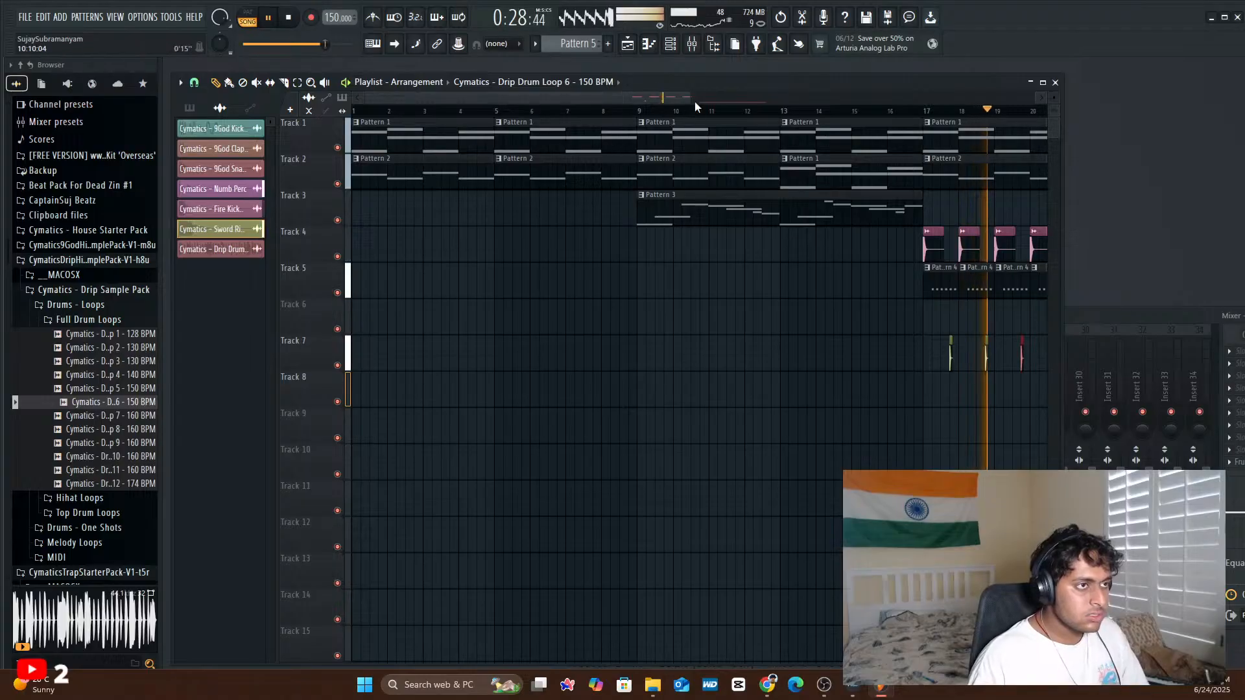
{"action": "left_click_drag", "start_coordinate": [690, 98], "coordinate": [805, 108]}
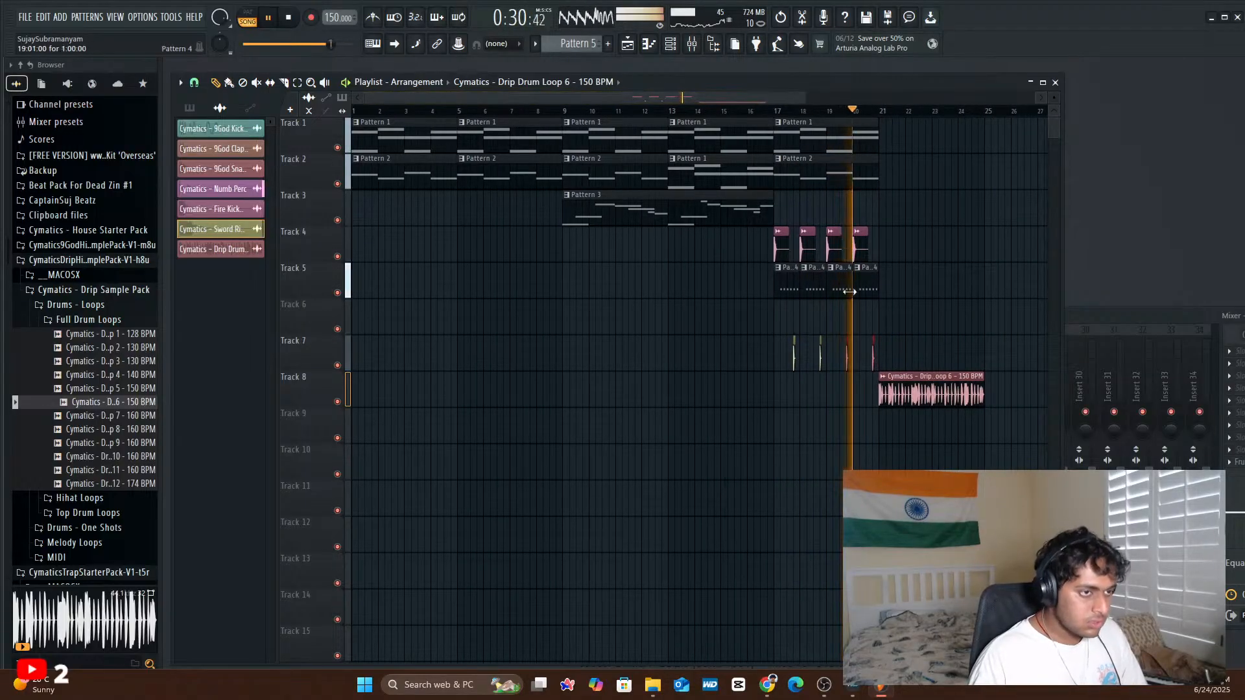
{"action": "key", "text": "space"}
{"action": "key", "text": "space"}
- Delete the Sword Rimshot clips from Track 7
{"action": "right_click", "coordinate": [794, 358]}
{"action": "right_click", "coordinate": [820, 356]}
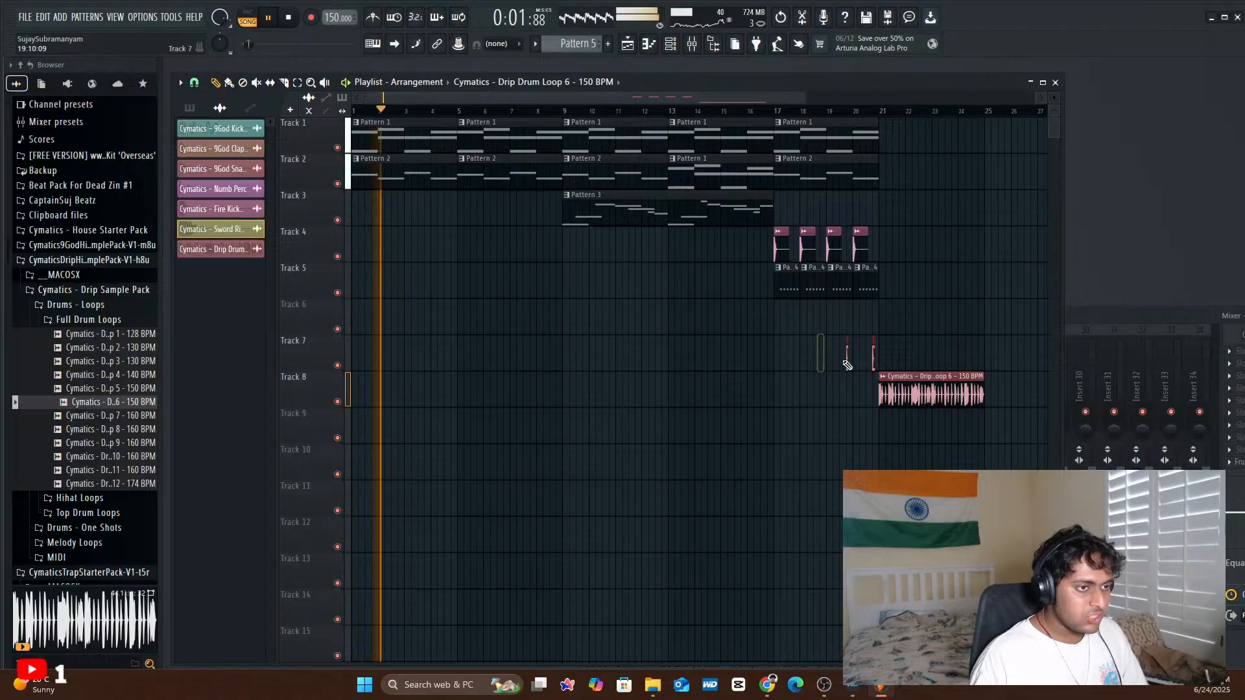
{"action": "right_click", "coordinate": [847, 361]}
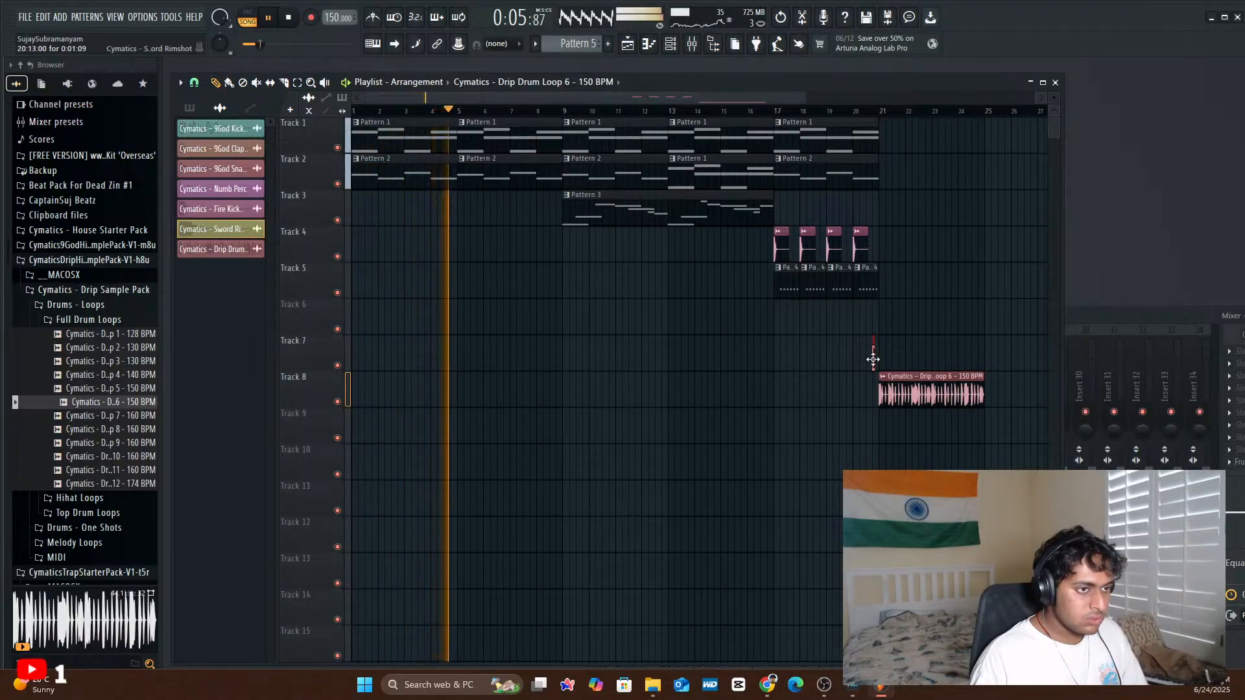
- Move the drum loop up to Track 6 and copy the bar 17 to 20 clips on Tracks 1, 2, 4 and 5 to bar 21
{"action": "left_click_drag", "start_coordinate": [918, 396], "coordinate": [783, 147]}
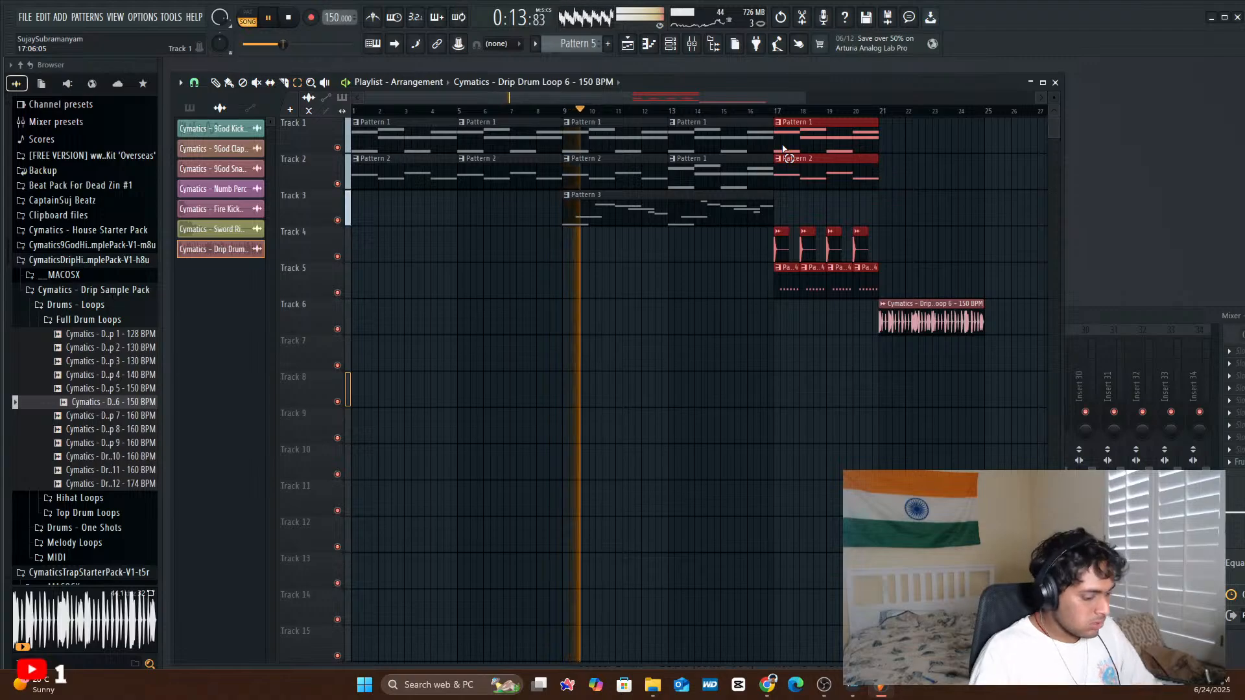
{"action": "key", "text": "ctrl+v"}
{"action": "key", "text": "space"}
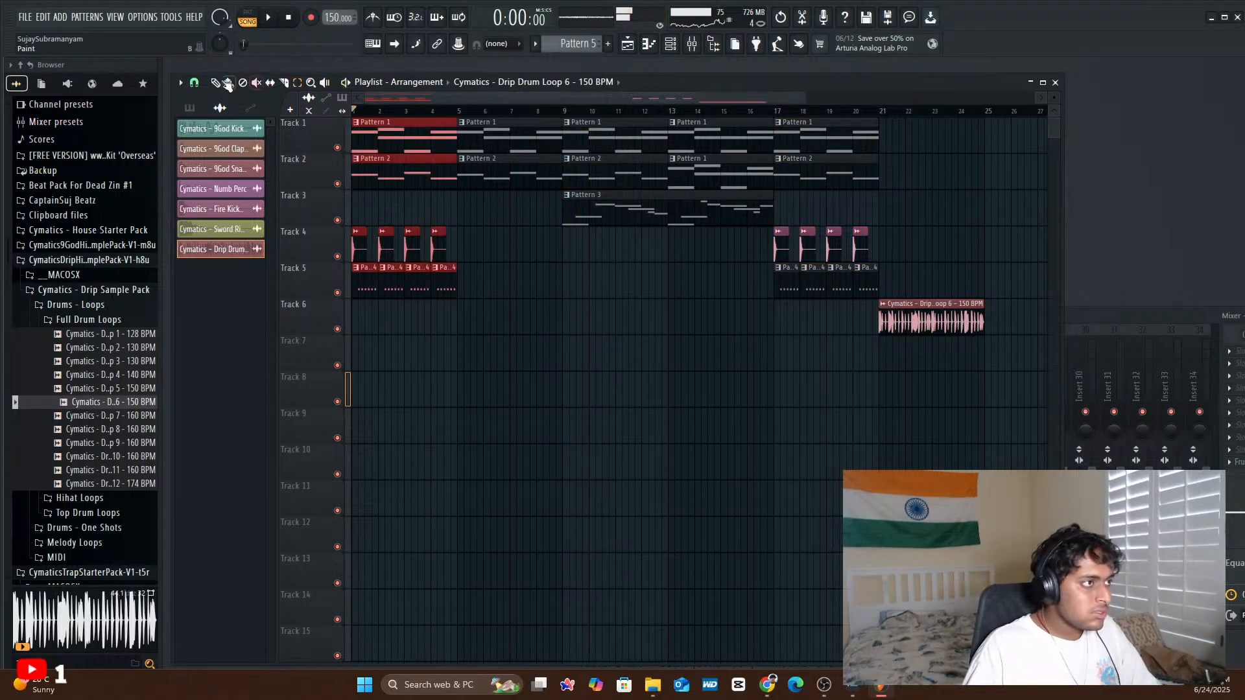
{"action": "left_click_drag", "start_coordinate": [408, 252], "coordinate": [936, 258]}
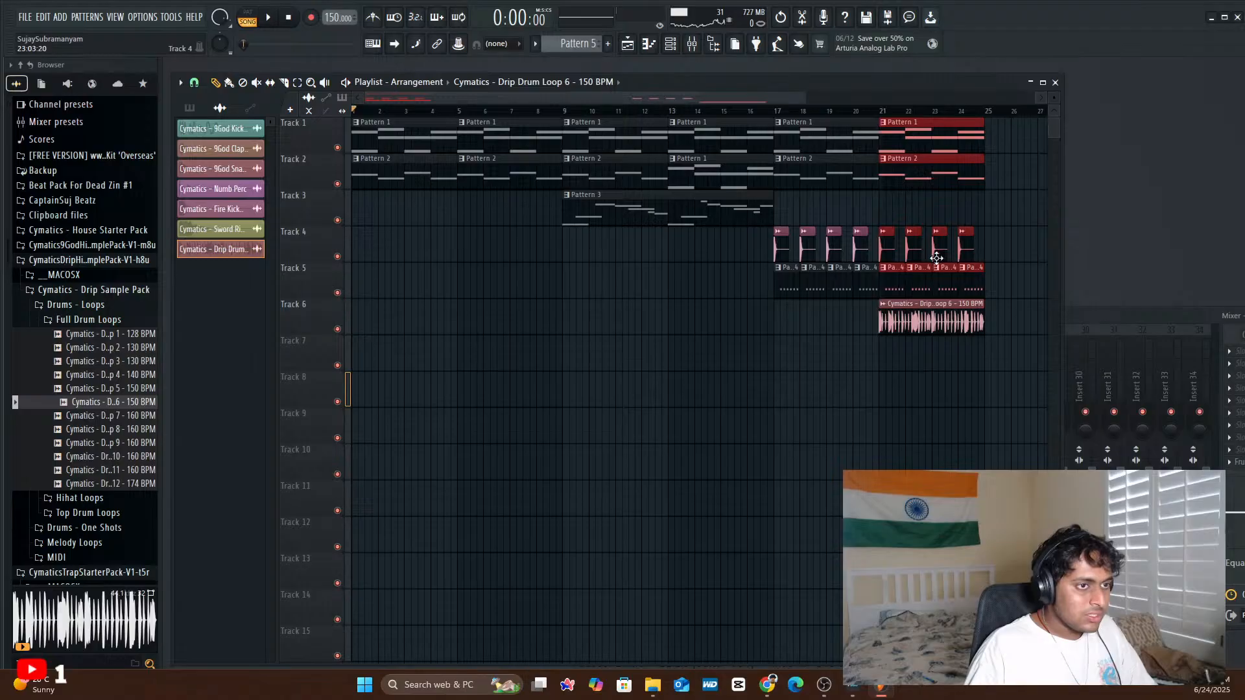
- Line up Drip Drum Loop 6 with new Pattern 1 and Pattern 2 clips at bar 25, and play back from bar 17
{"action": "left_click_drag", "start_coordinate": [947, 330], "coordinate": [1044, 326]}
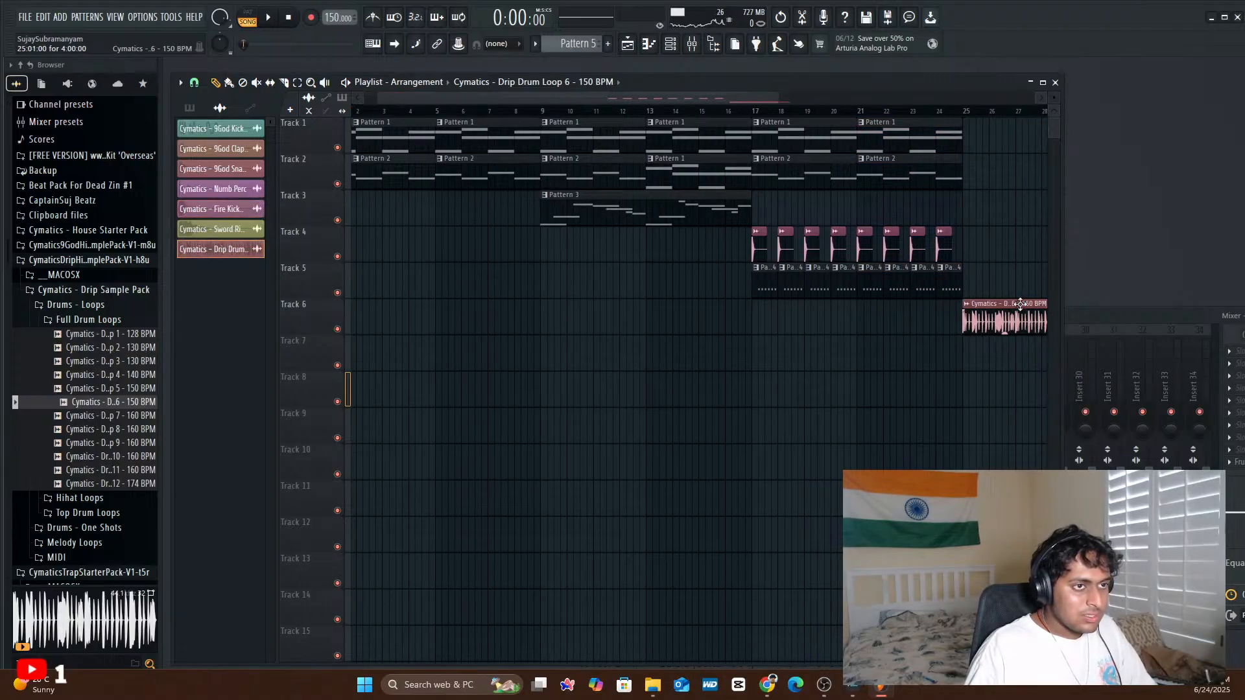
{"action": "left_click", "coordinate": [915, 148]}
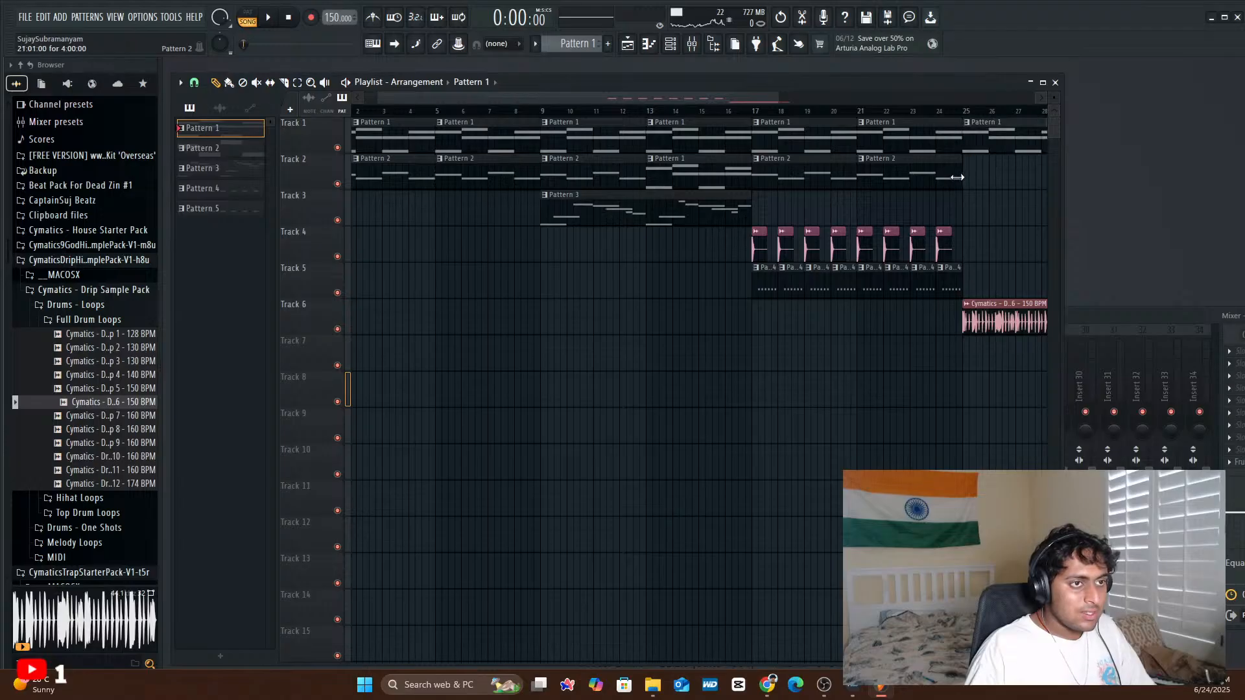
{"action": "left_click", "coordinate": [770, 116]}
{"action": "key", "text": "space"}
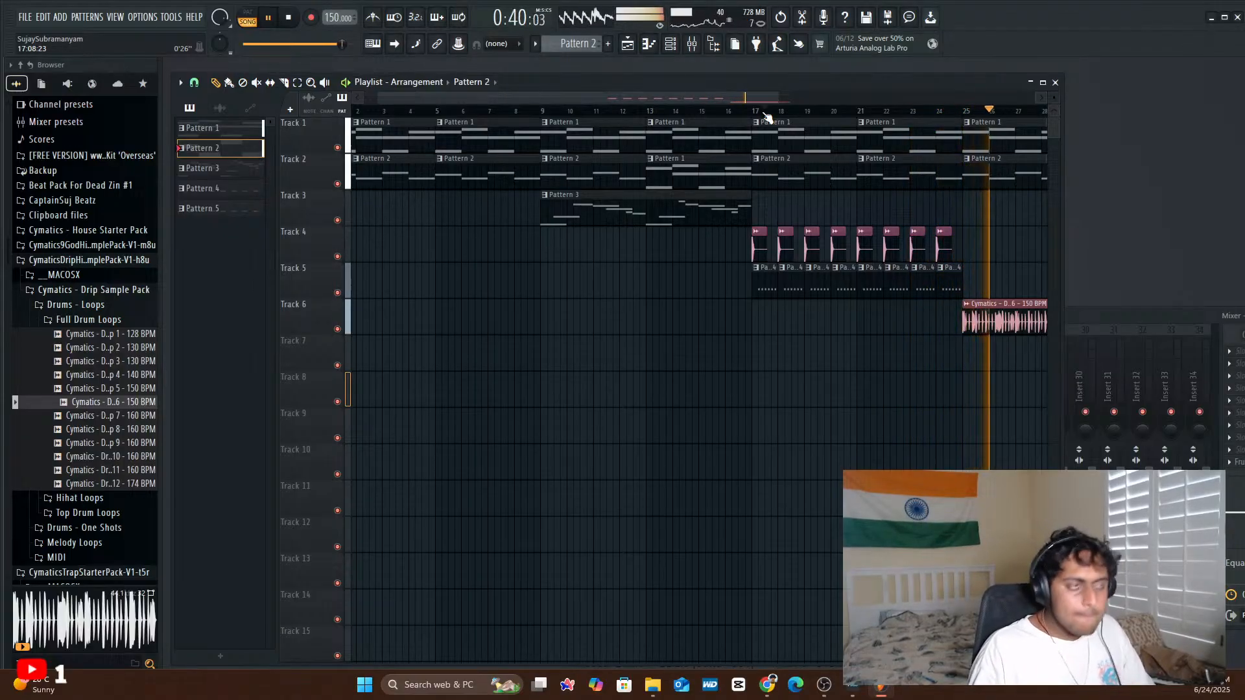
{"action": "left_click_drag", "start_coordinate": [778, 98], "coordinate": [1011, 111]}
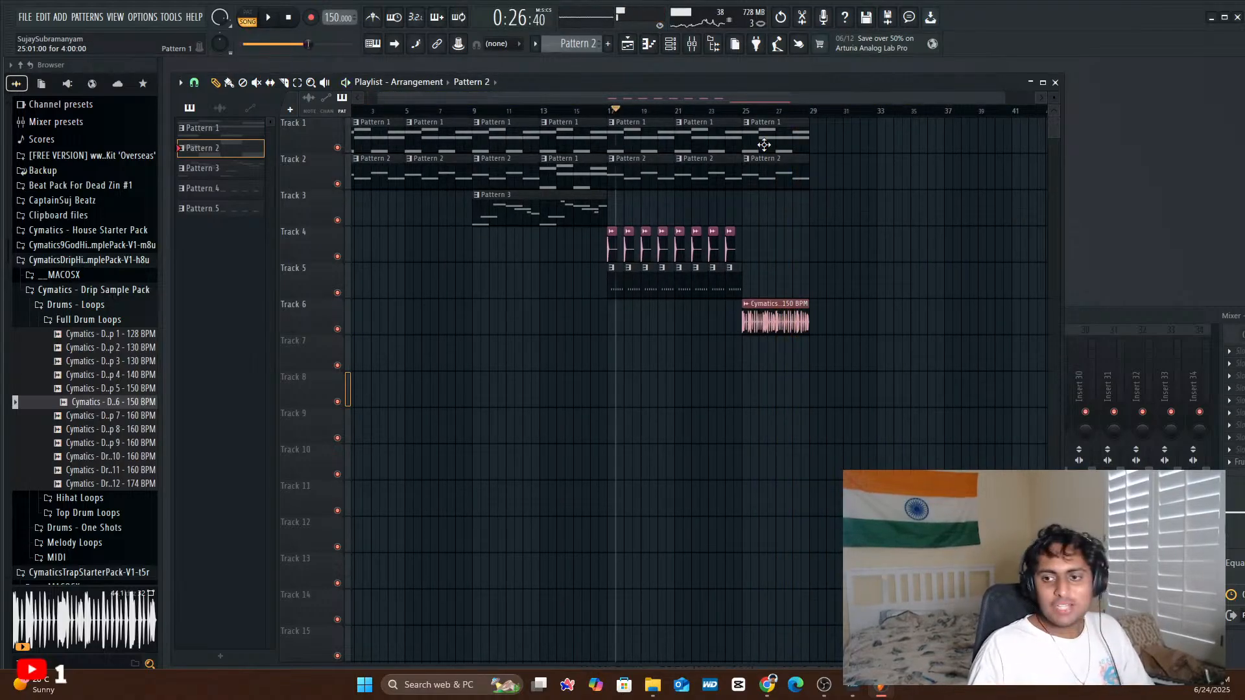
{"action": "key", "text": "space"}
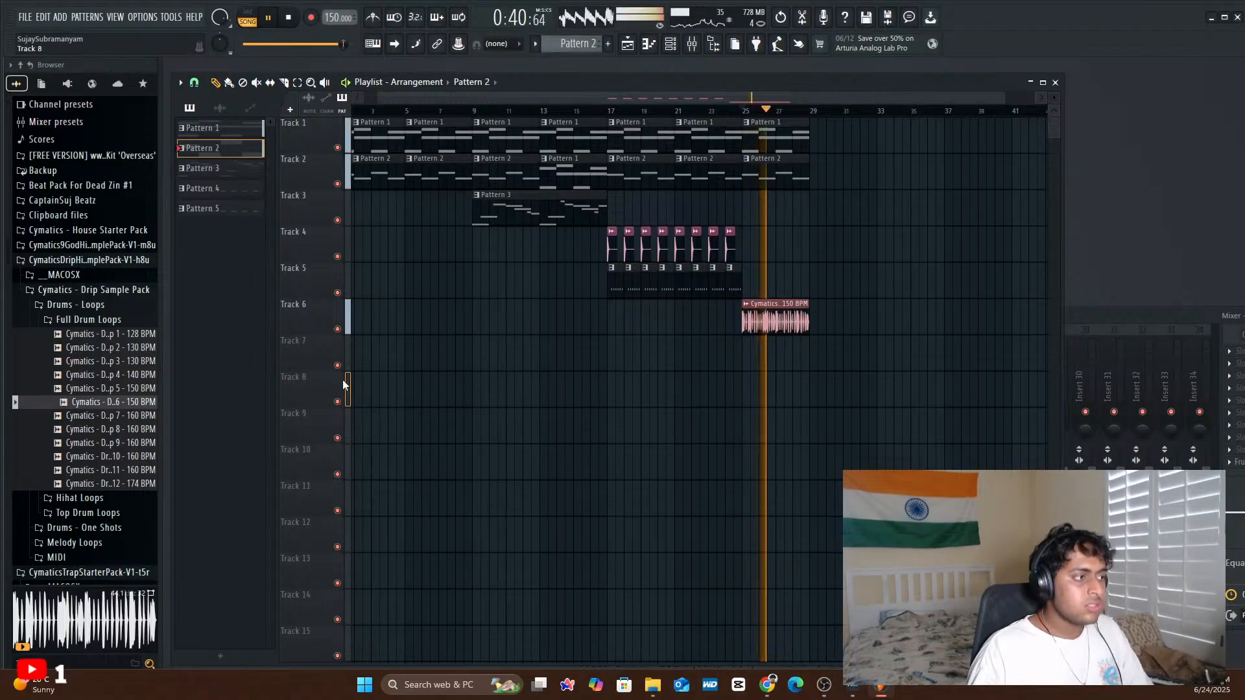
- Add Pattern 1 on Track 1 and Pattern 2 on Track 2 at bar 29
{"action": "left_click", "coordinate": [786, 142]}
{"action": "left_click", "coordinate": [820, 150]}
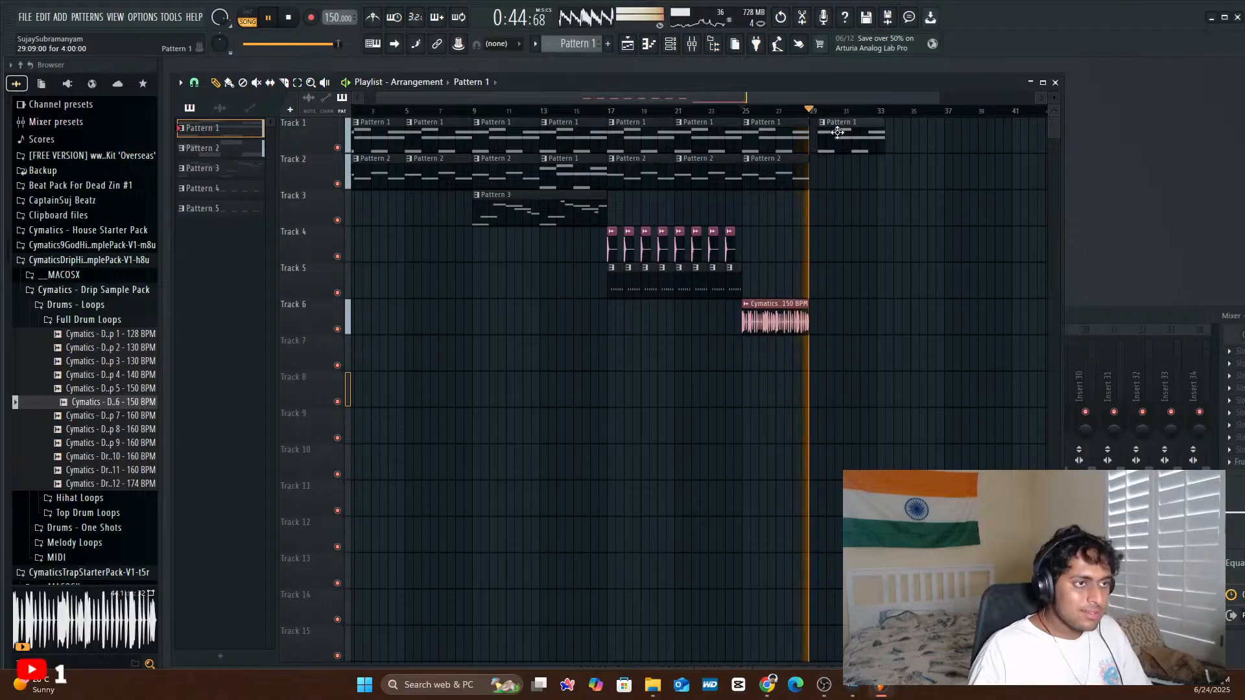
{"action": "left_click_drag", "start_coordinate": [820, 153], "coordinate": [811, 153]}
{"action": "key", "text": "space"}
{"action": "left_click", "coordinate": [818, 179]}
{"action": "key", "text": "space"}
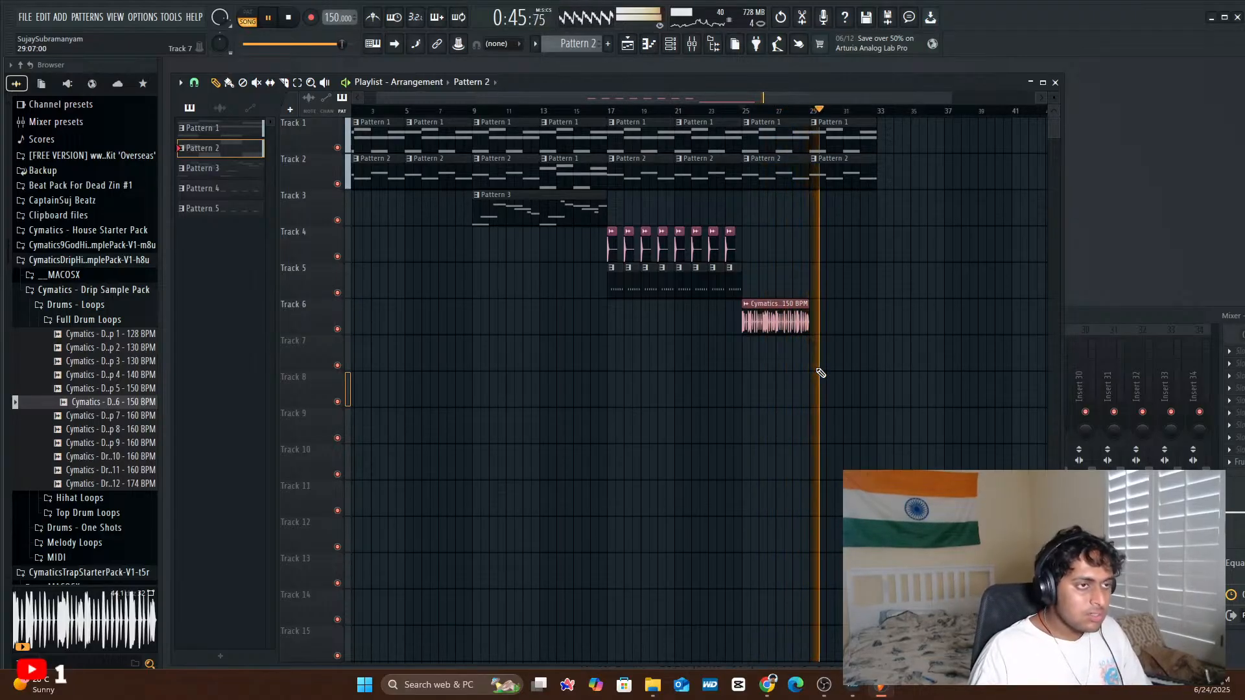
- Place a second Drip Drum Loop 6 clip on Track 6 at bar 29 and play back from bar 23
{"action": "left_click", "coordinate": [808, 320]}
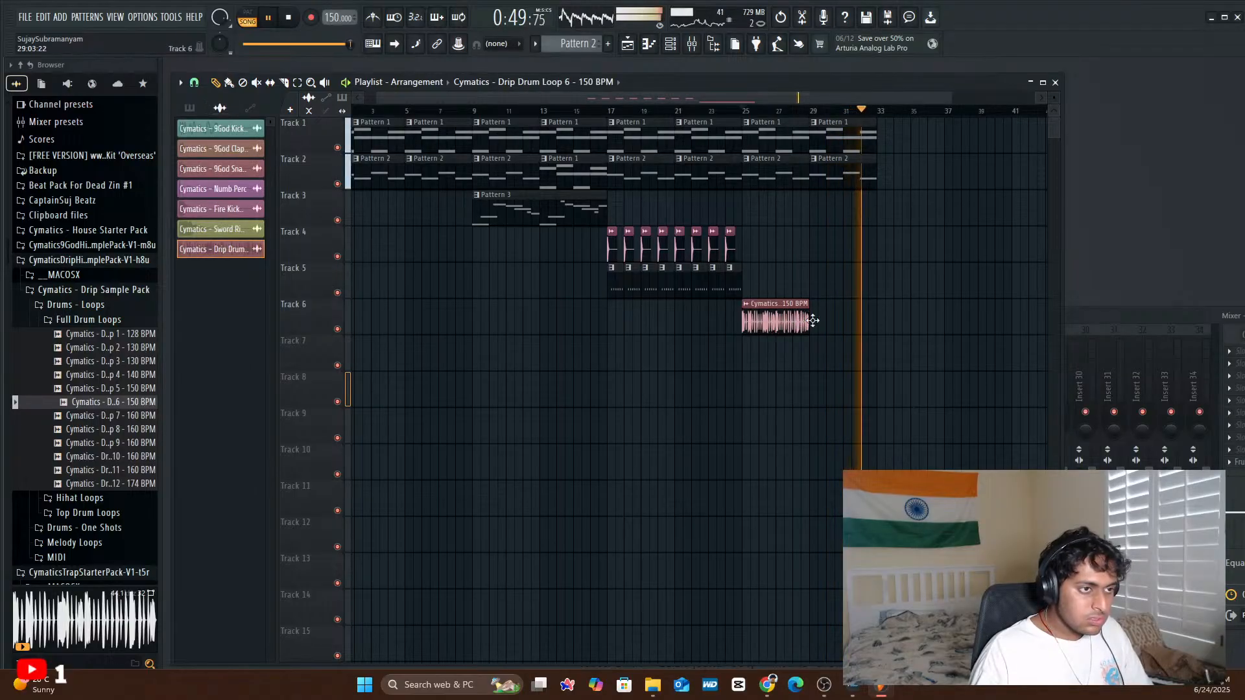
{"action": "left_click", "coordinate": [815, 320]}
{"action": "left_click", "coordinate": [718, 113]}
{"action": "key", "text": "space"}
{"action": "key", "text": "space"}
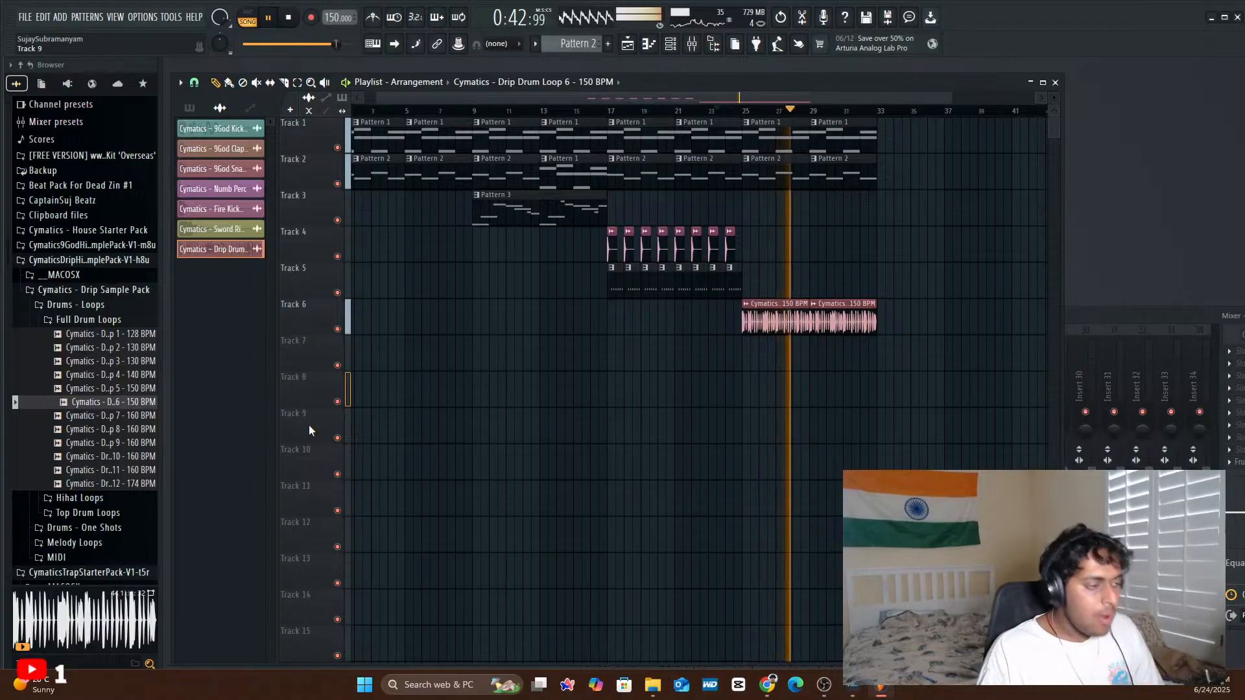
{"action": "key", "text": "space"}
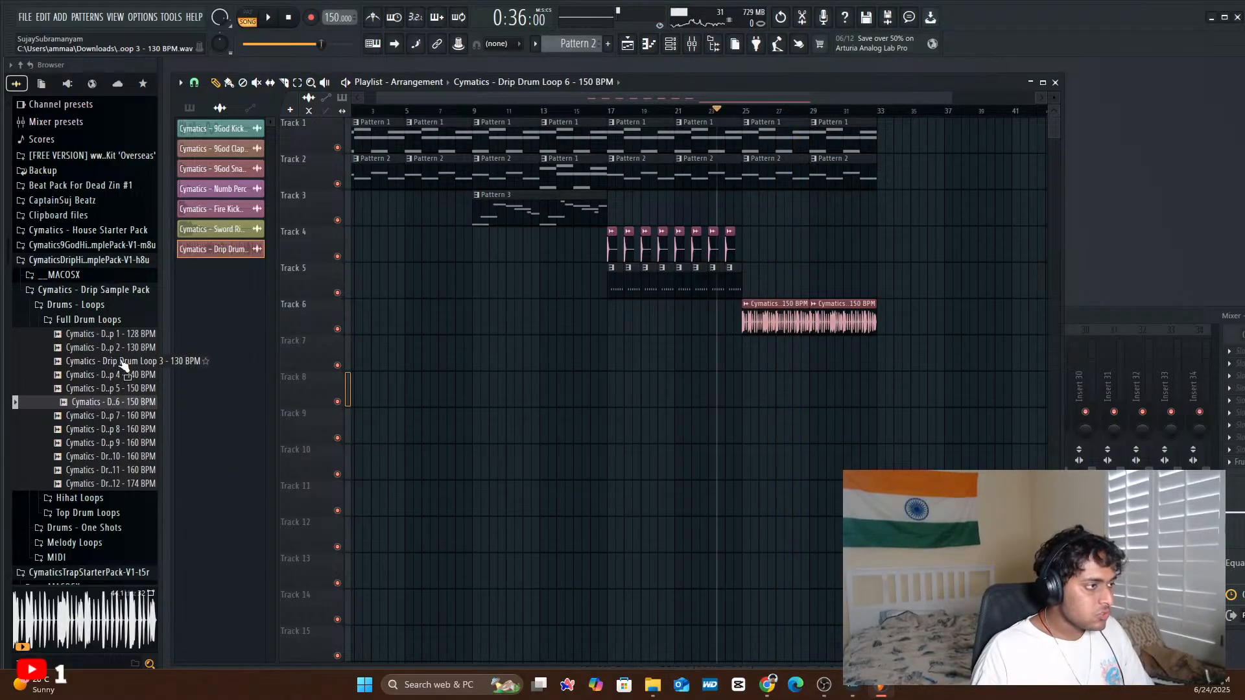
- Close the Full Drum Loops folder and check the subfolders of Drums - One Shots
{"action": "left_click", "coordinate": [123, 319]}
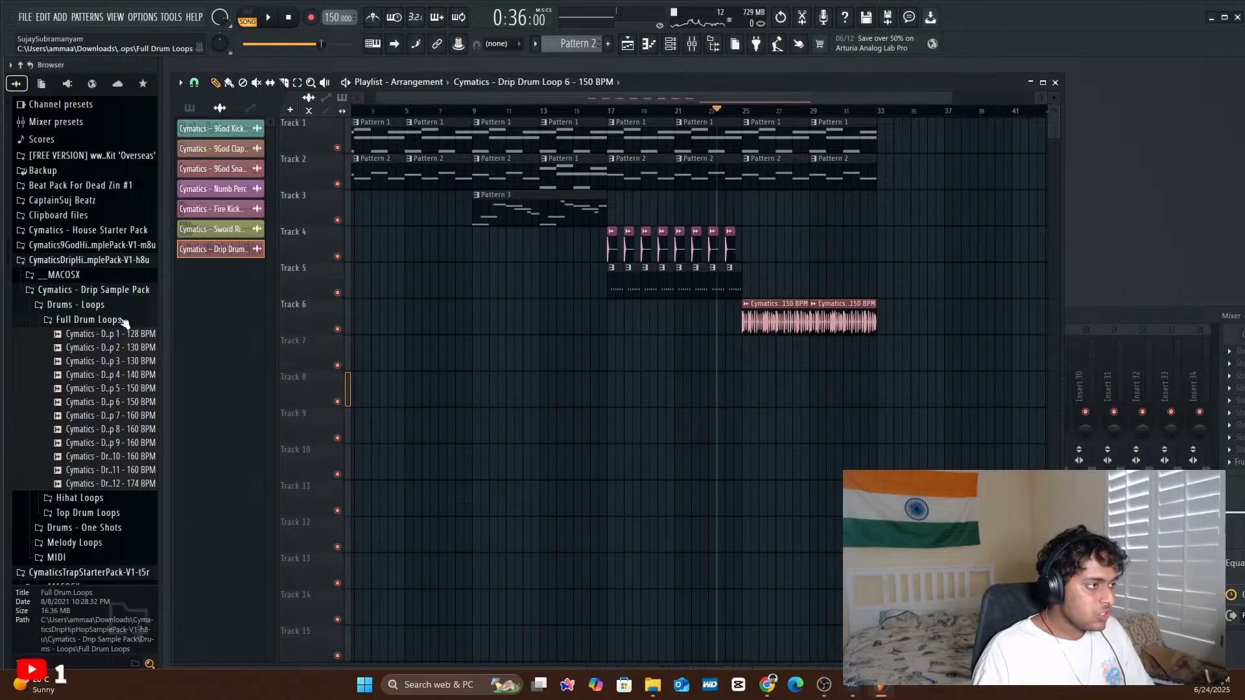
{"action": "left_click", "coordinate": [94, 365]}
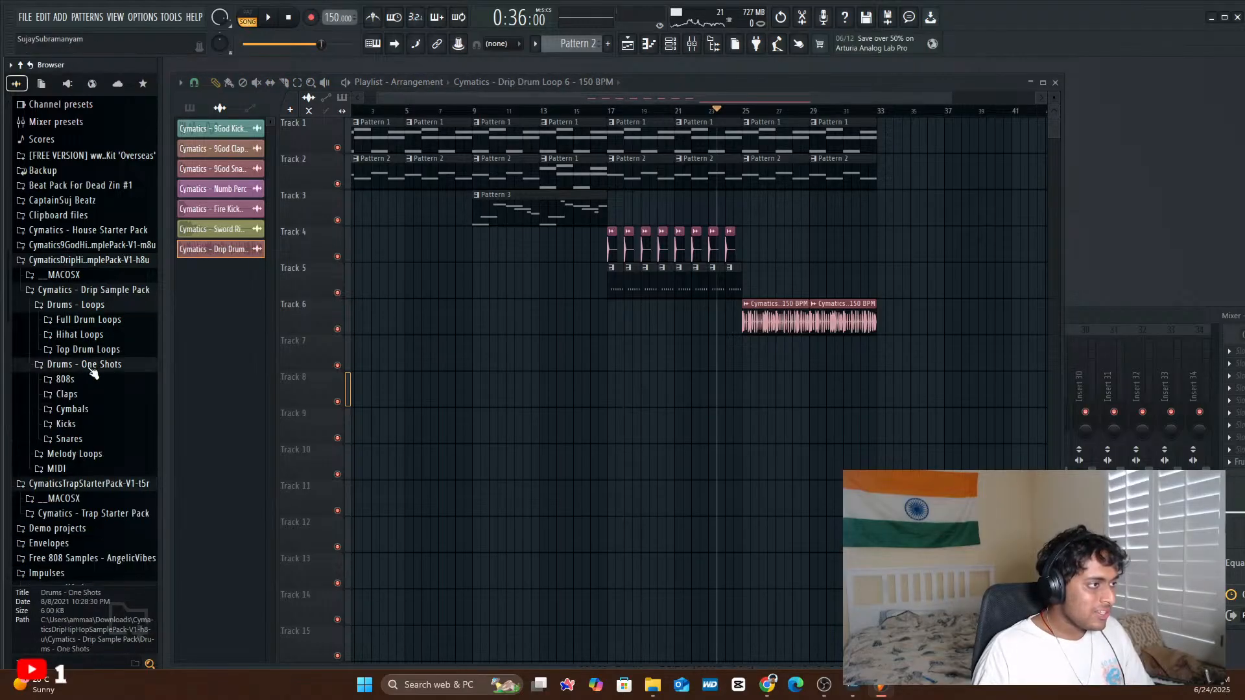
{"action": "left_click", "coordinate": [92, 367]}
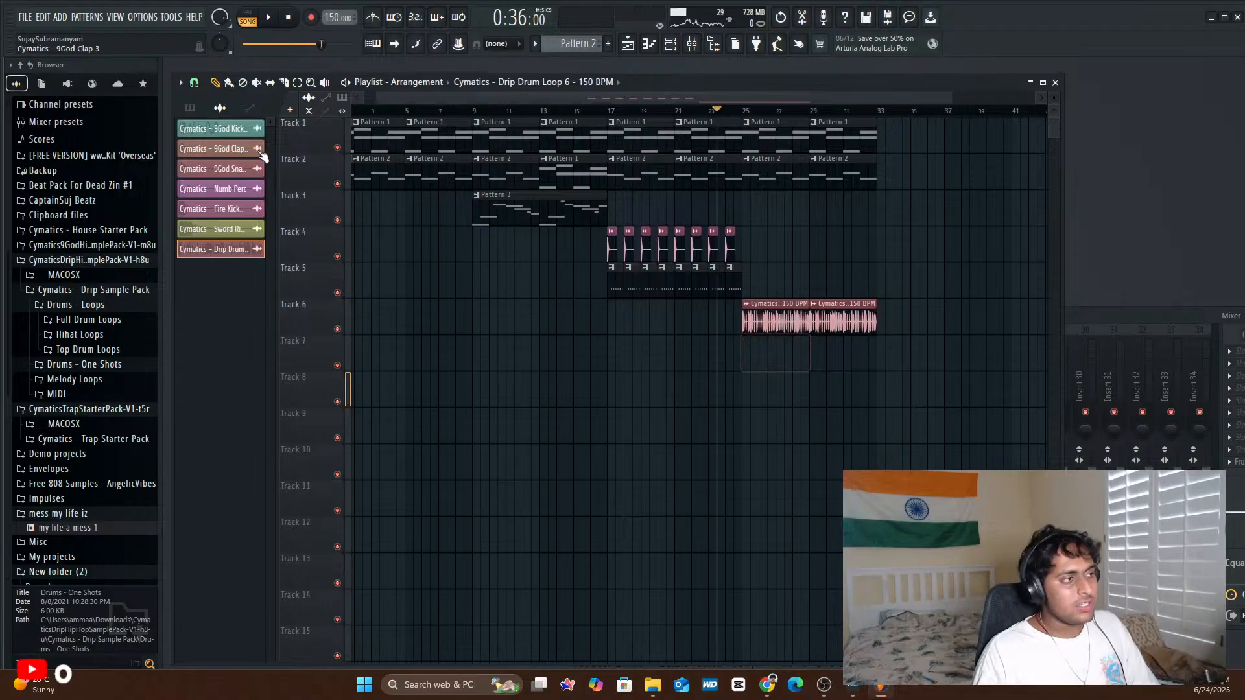
- Create Pattern 6 and place it on Track 7 at bar 25
{"action": "left_click", "coordinate": [189, 107]}
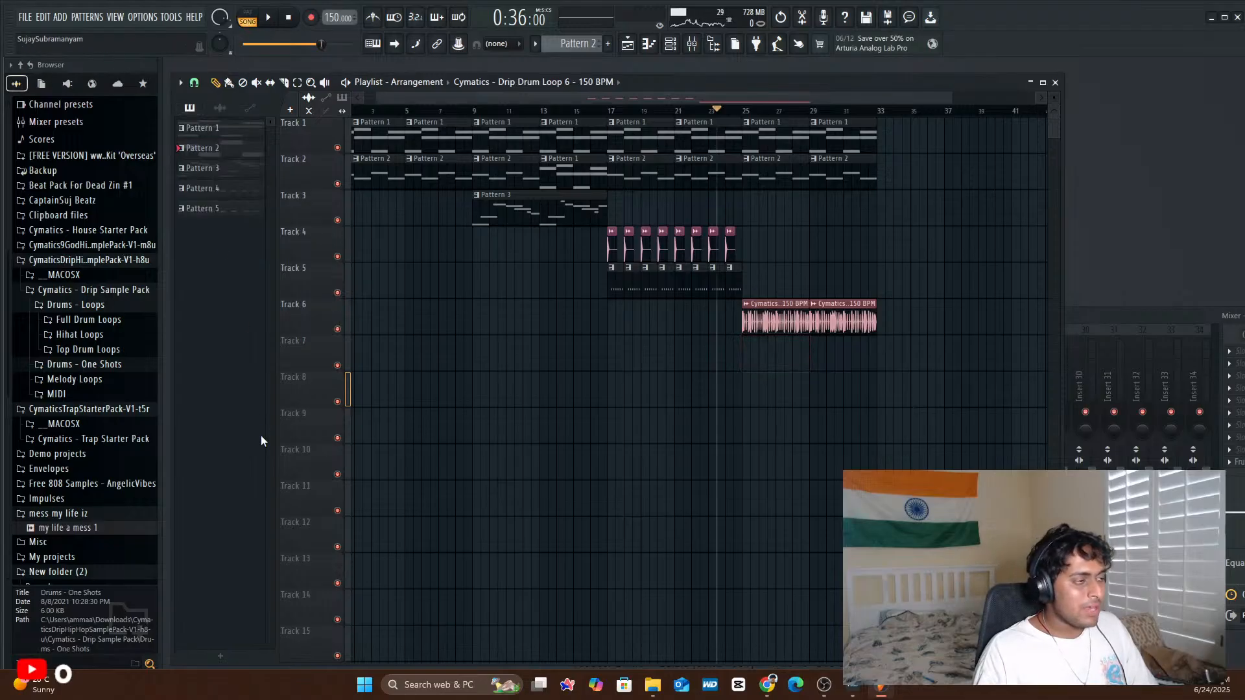
{"action": "left_click", "coordinate": [220, 654]}
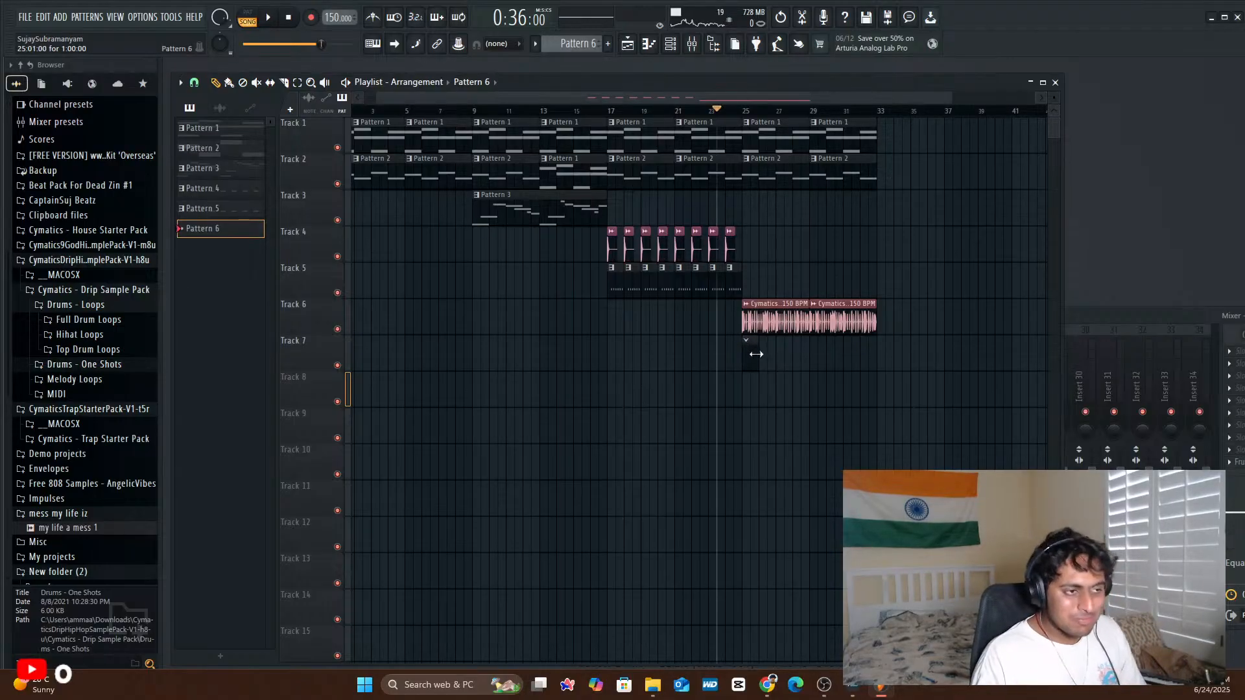
- Extend the Pattern 6 clip on Track 7 to the end of bar 32
{"action": "left_click_drag", "start_coordinate": [756, 354], "coordinate": [856, 369]}
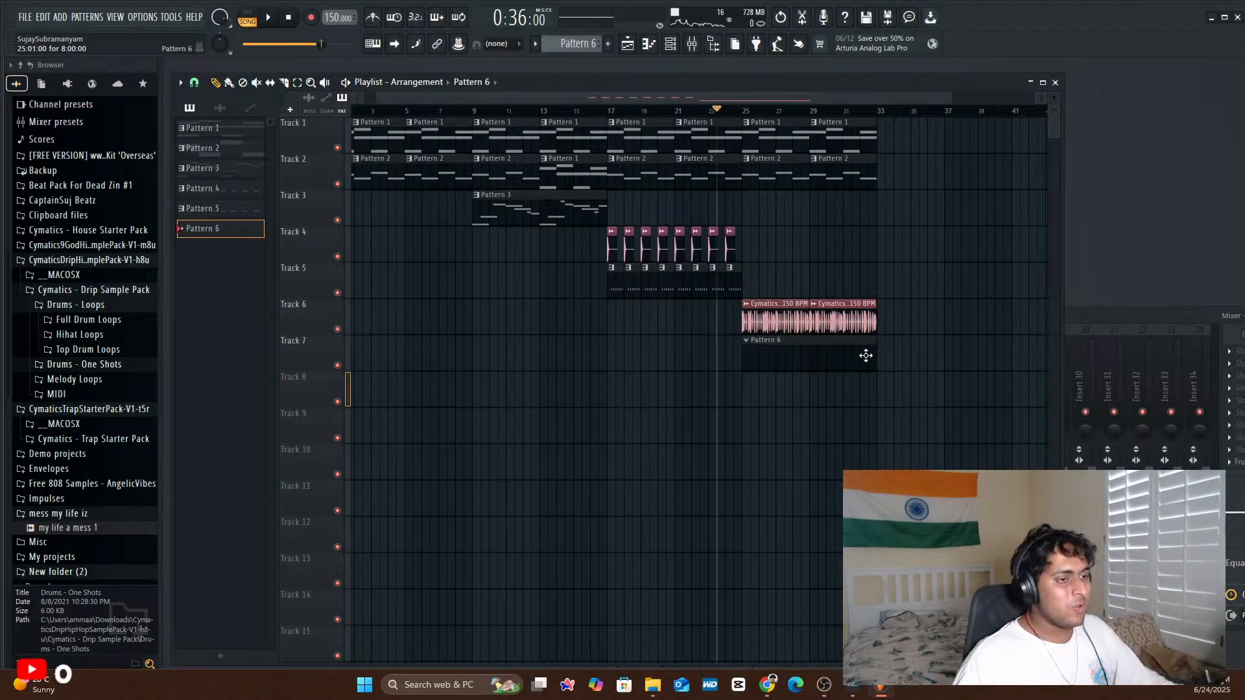
{"action": "double_click", "coordinate": [844, 350]}
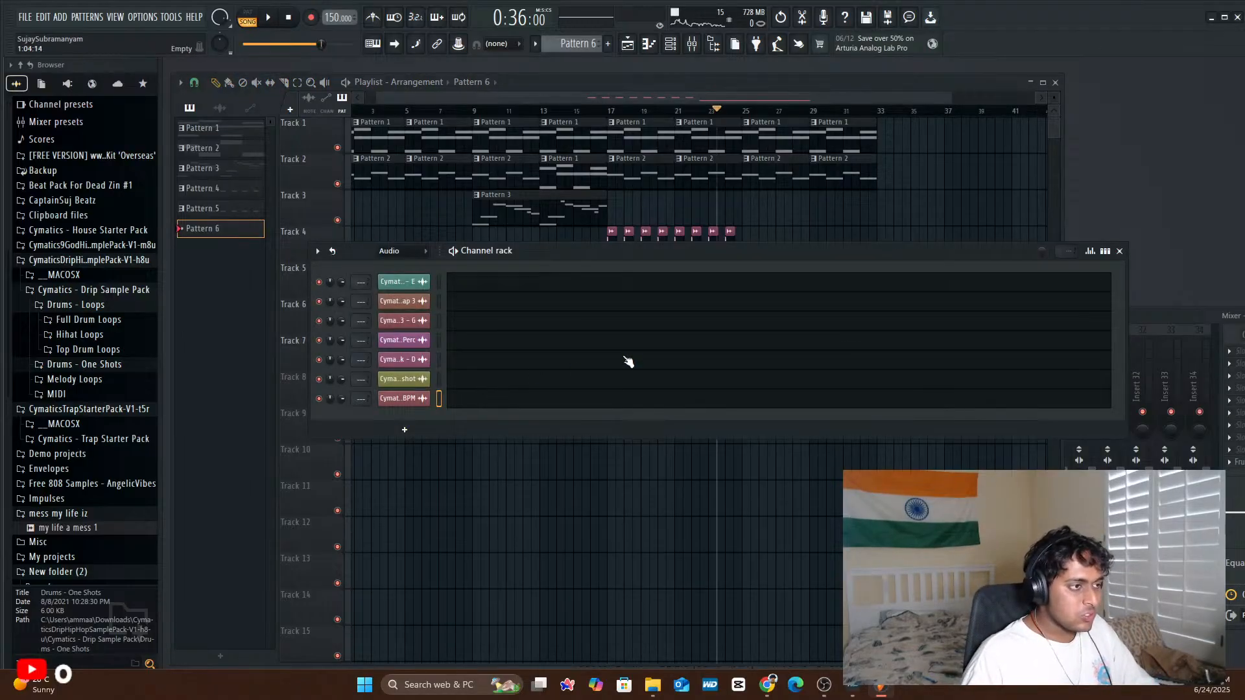
{"action": "left_click", "coordinate": [1121, 253]}
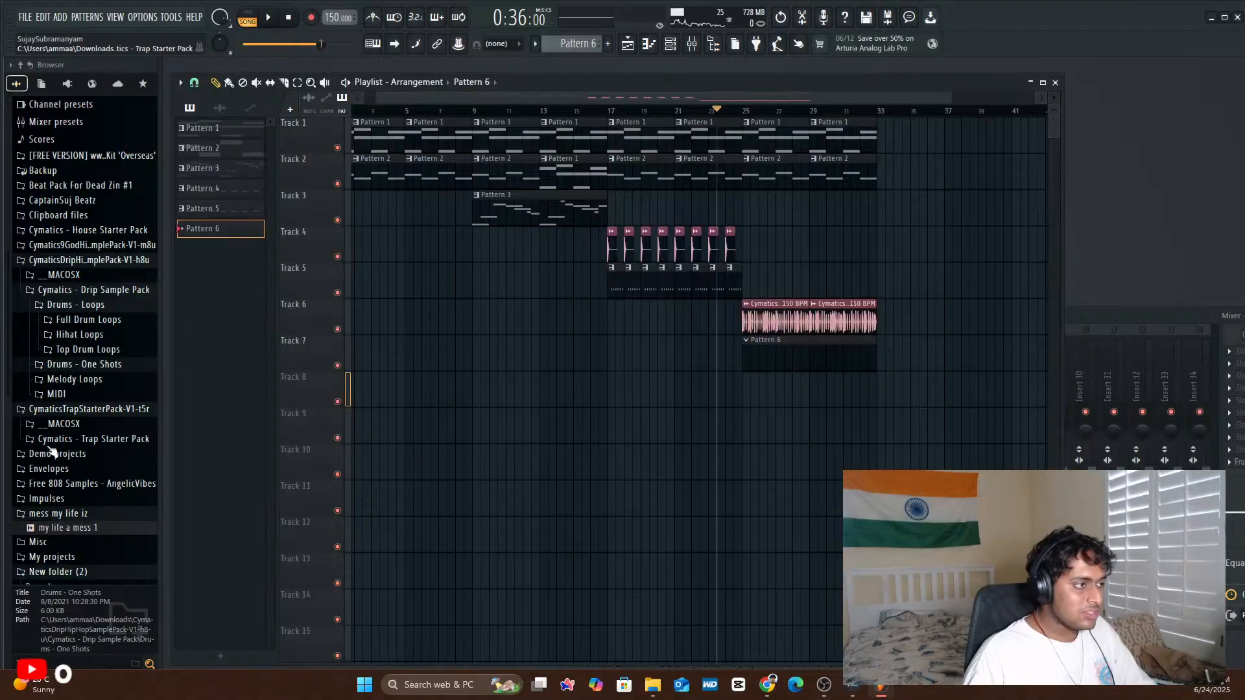
- Open the Free 808s - AngelicVibes folder inside Free 808 Samples - AngelicVibes in the sample browser
{"action": "scroll", "coordinate": [75, 320], "scroll_direction": "up", "scroll_amount": 3}
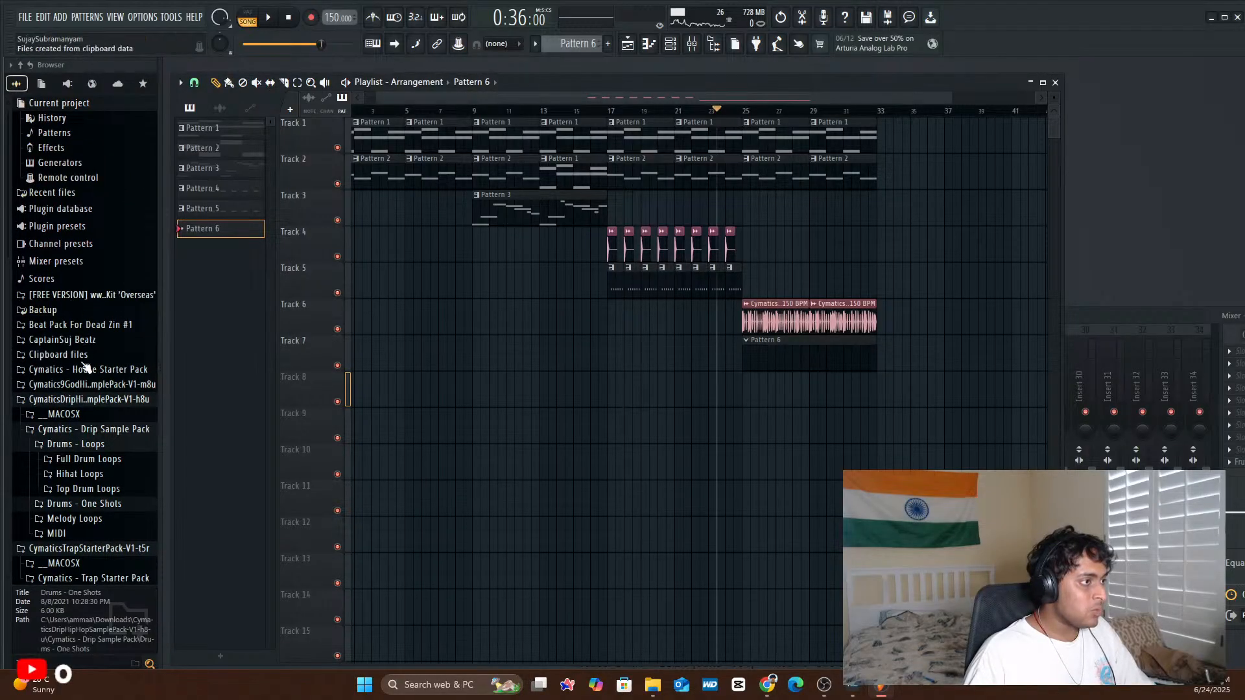
{"action": "scroll", "coordinate": [87, 368], "scroll_direction": "down", "scroll_amount": 7}
{"action": "scroll", "coordinate": [86, 368], "scroll_direction": "up", "scroll_amount": 7}
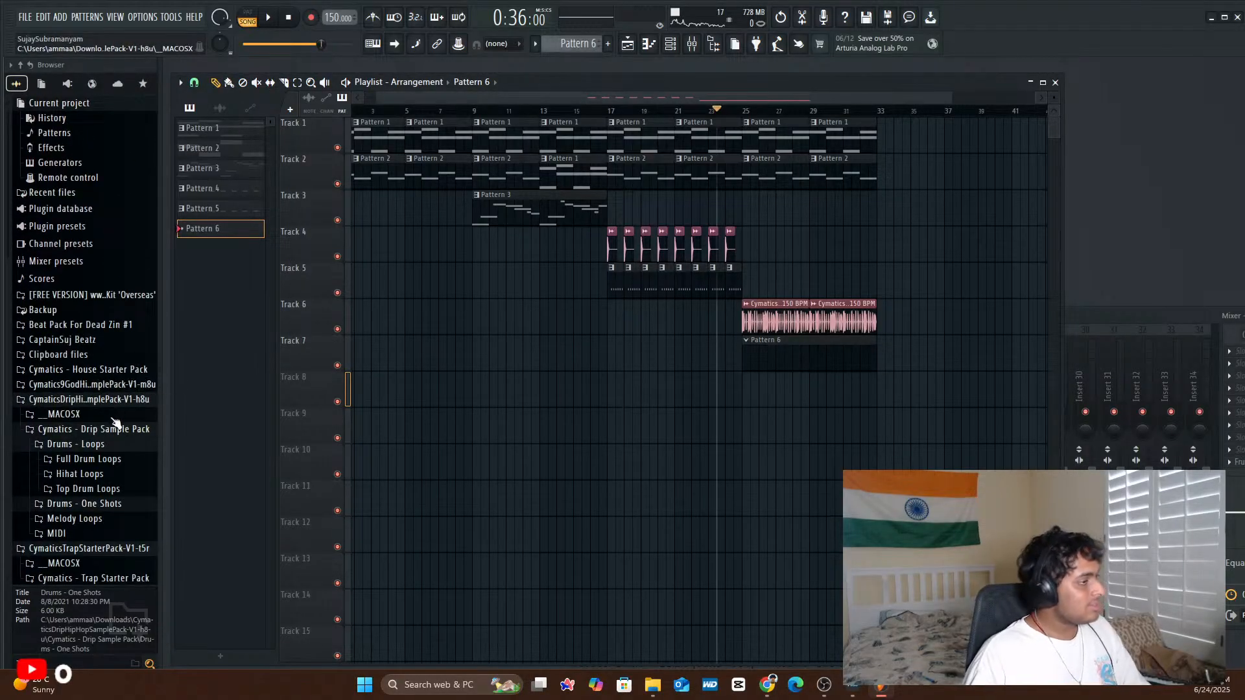
{"action": "scroll", "coordinate": [133, 419], "scroll_direction": "down", "scroll_amount": 4}
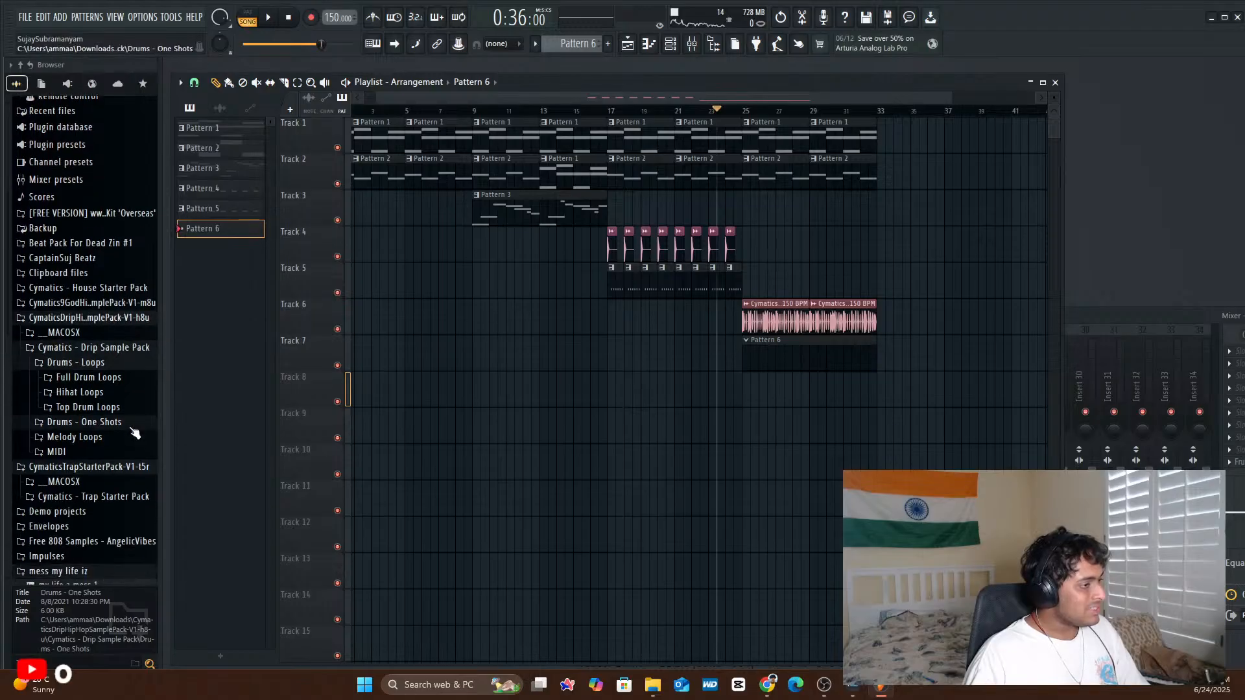
{"action": "left_click", "coordinate": [125, 460]}
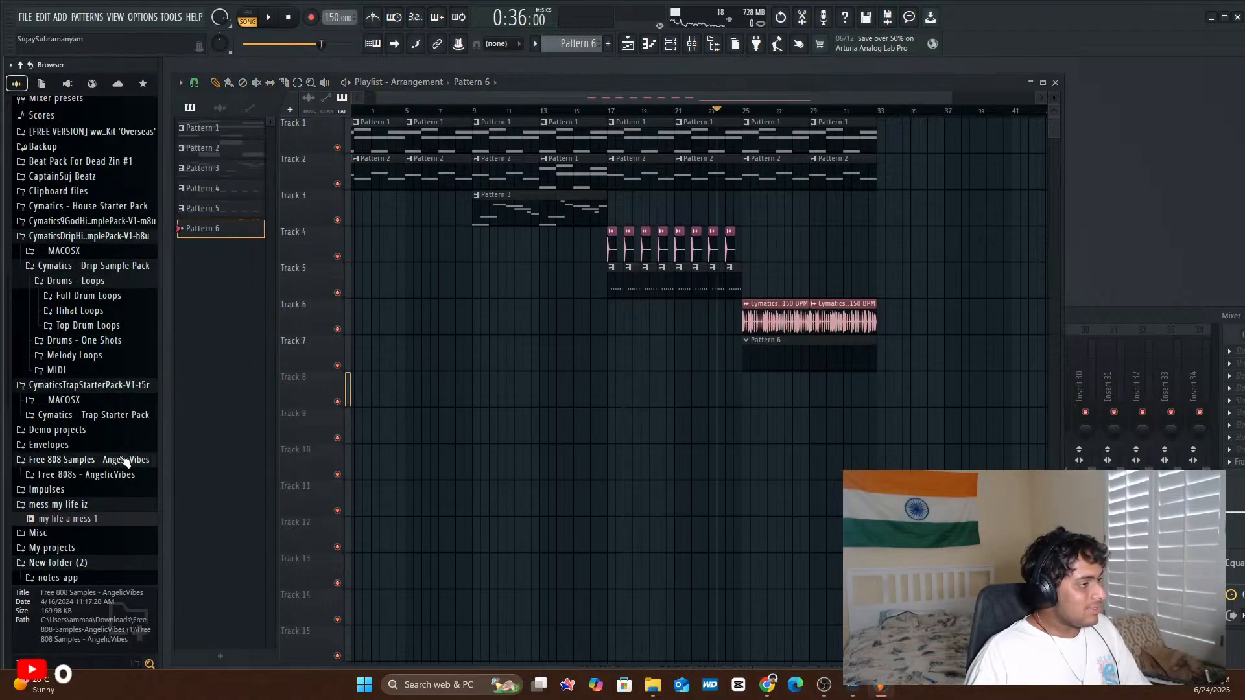
{"action": "left_click", "coordinate": [107, 476]}
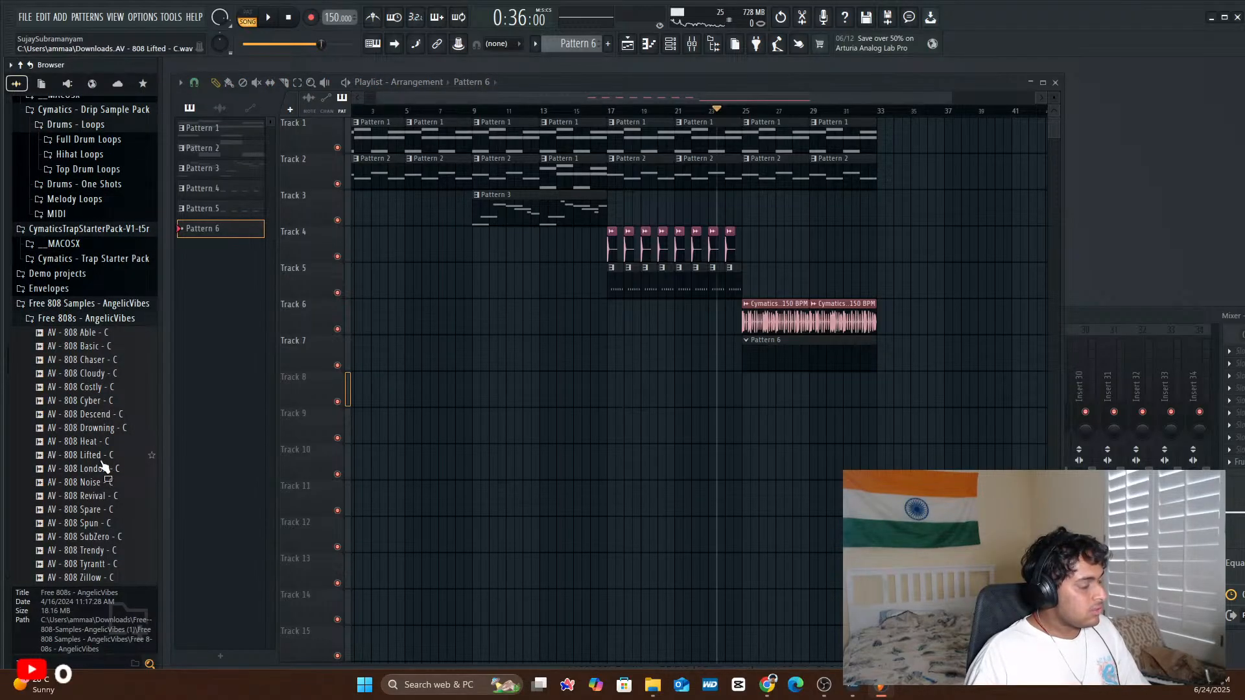
- Audition the AV - 808 Cyber, AV - 808 London and AV - 808 Noise samples
{"action": "left_click", "coordinate": [90, 402]}
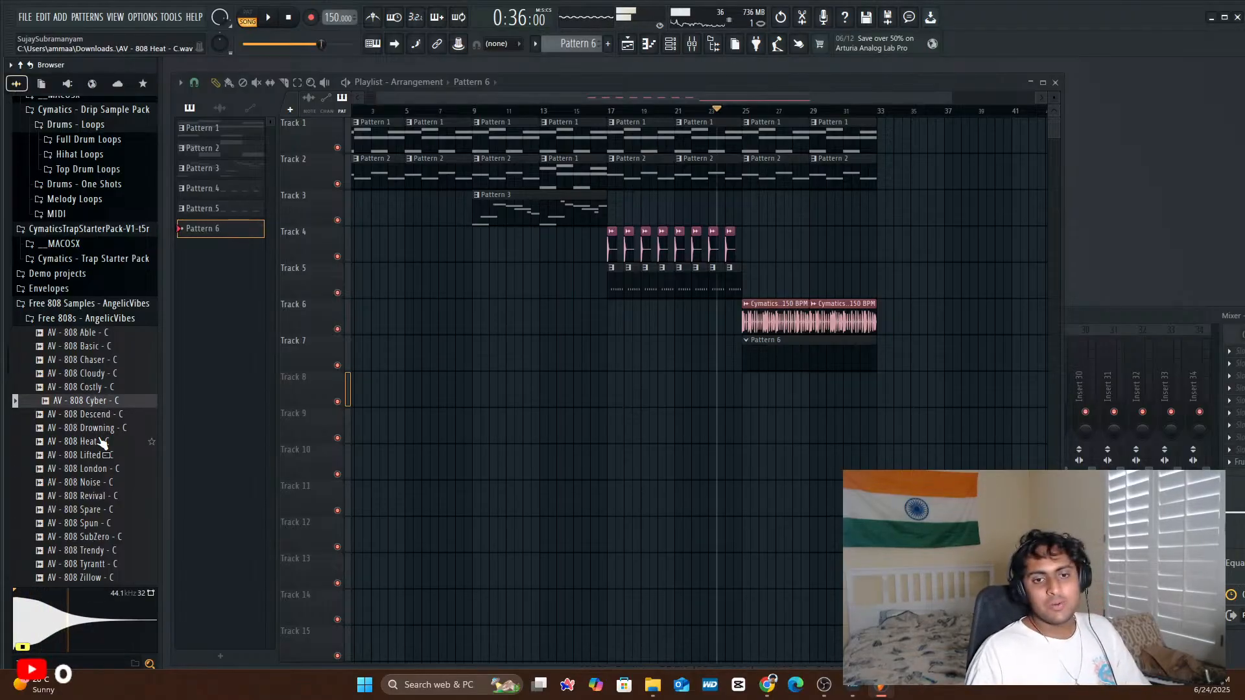
{"action": "left_click", "coordinate": [104, 483]}
{"action": "left_click", "coordinate": [101, 472]}
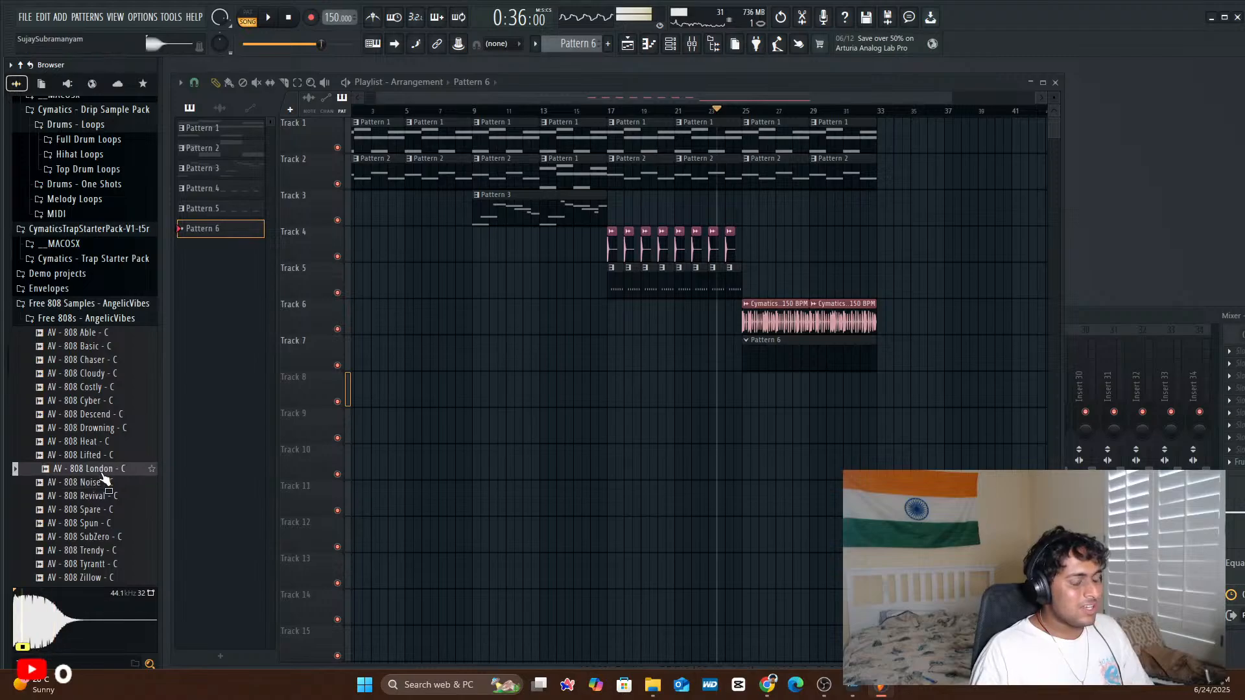
{"action": "left_click", "coordinate": [103, 484]}
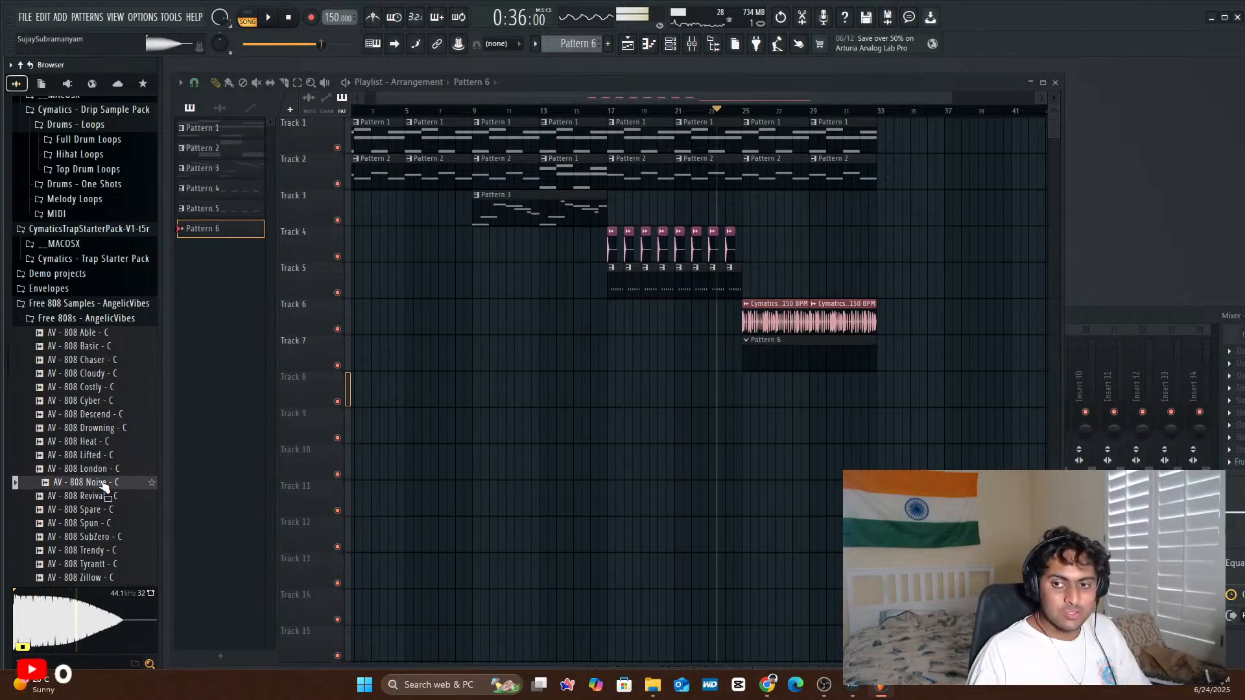
{"action": "left_click", "coordinate": [103, 485]}
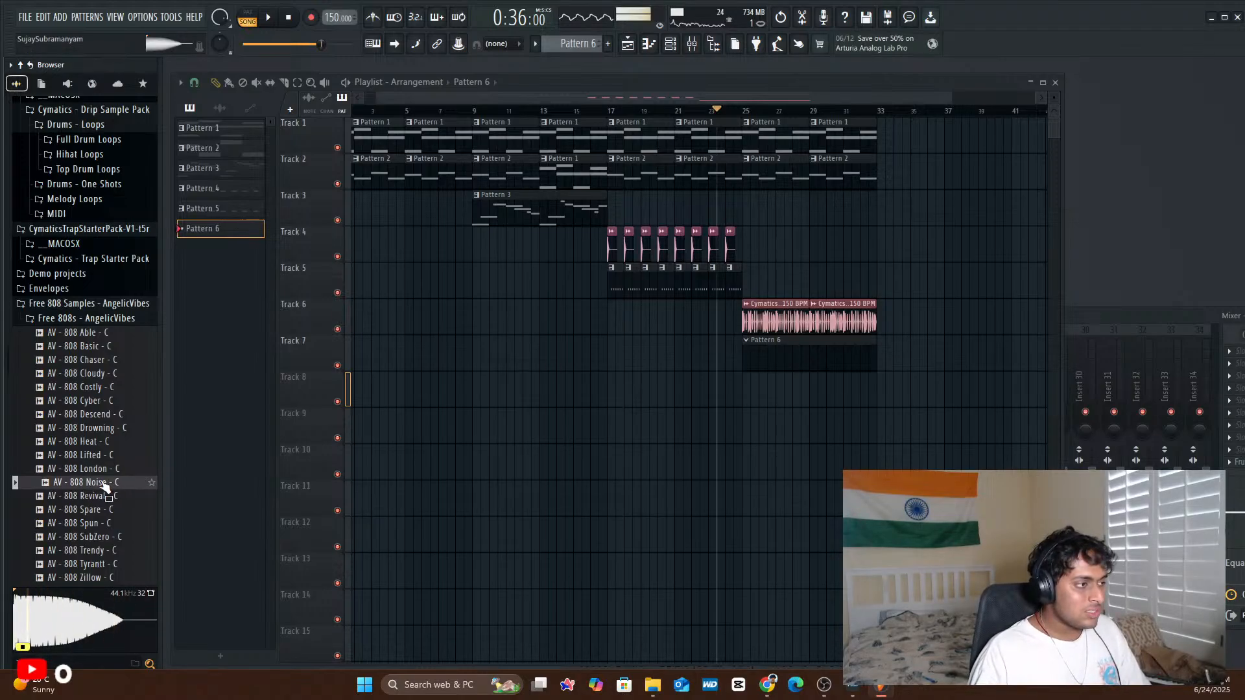
- Add AV - 808 Noise as a new channel and move the channel rack lower, clear of the playlist clips
{"action": "left_click", "coordinate": [670, 44]}
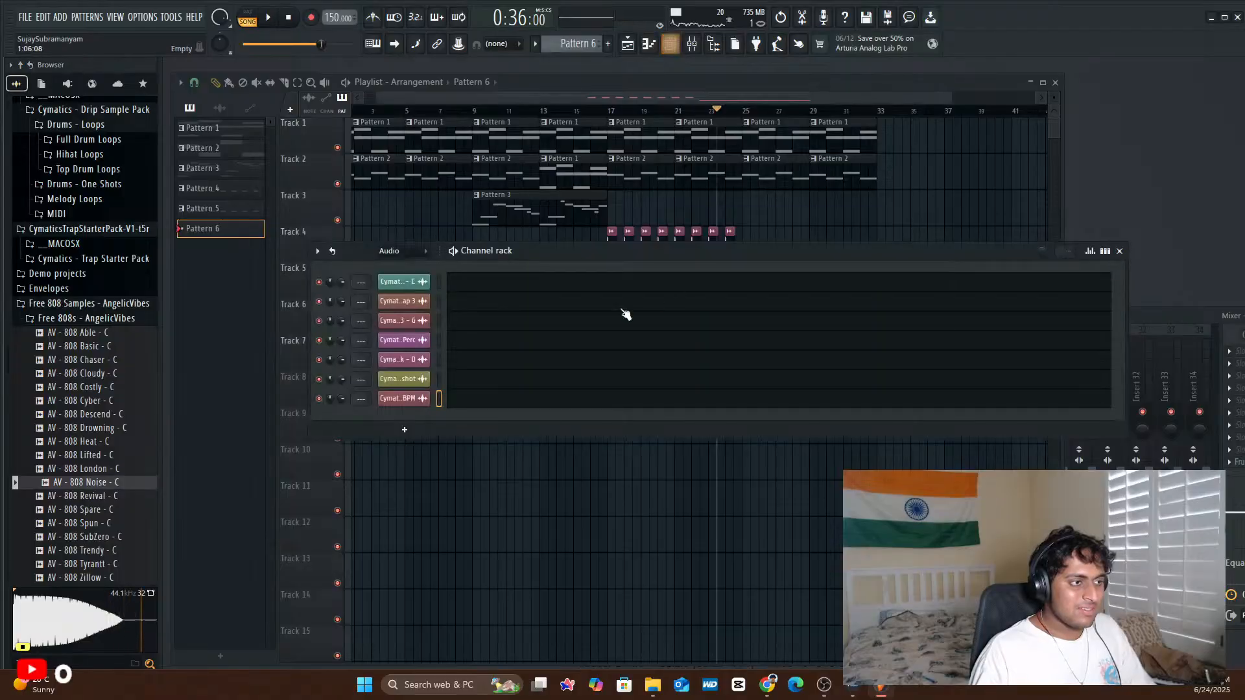
{"action": "left_click_drag", "start_coordinate": [134, 484], "coordinate": [414, 421]}
{"action": "left_click_drag", "start_coordinate": [1009, 250], "coordinate": [1007, 375]}
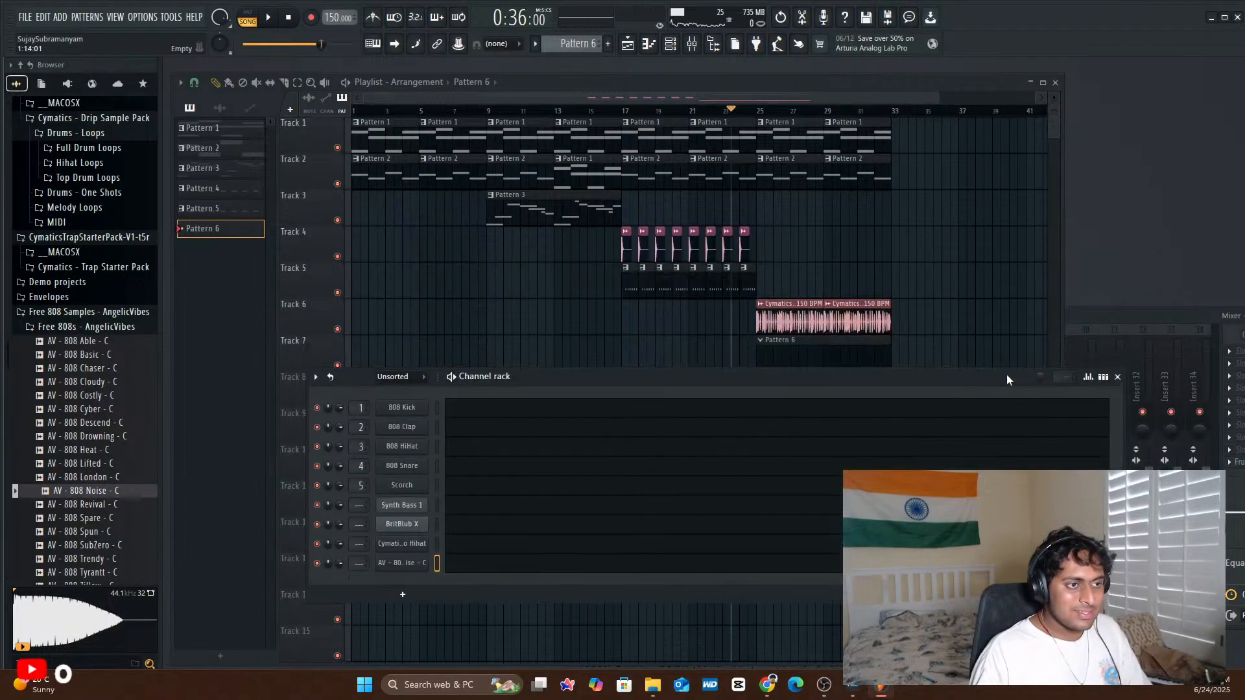
{"action": "key", "text": "F6"}
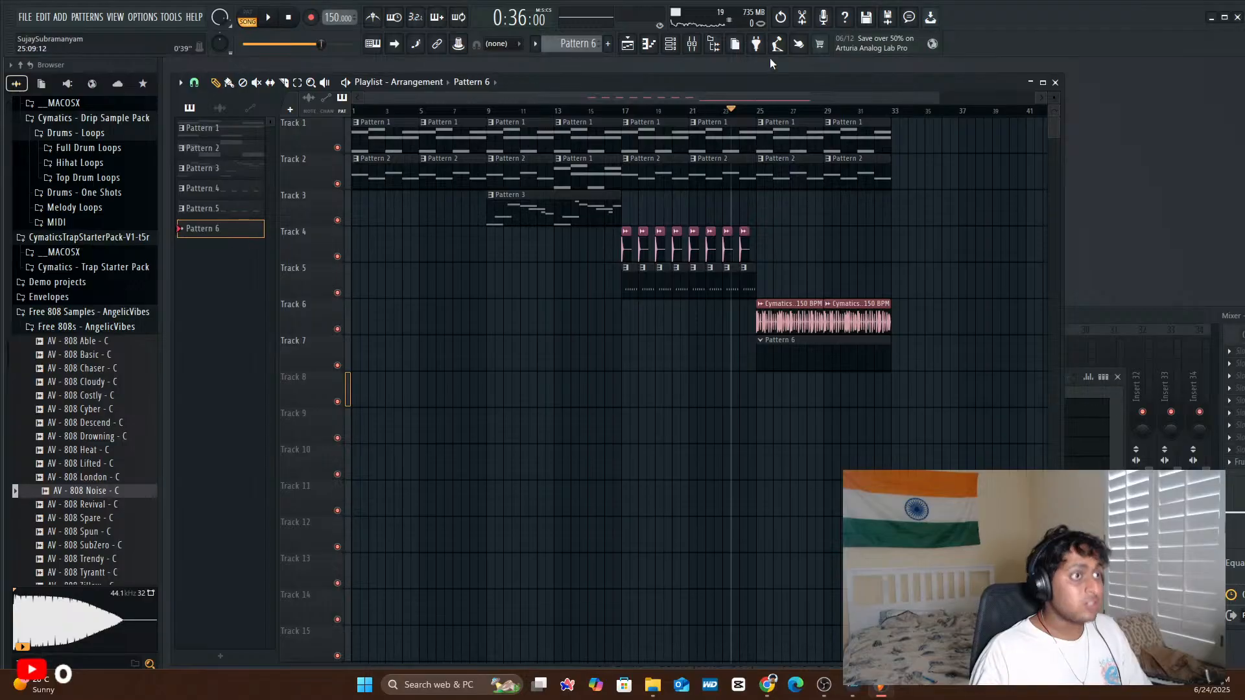
{"action": "left_click", "coordinate": [671, 45]}
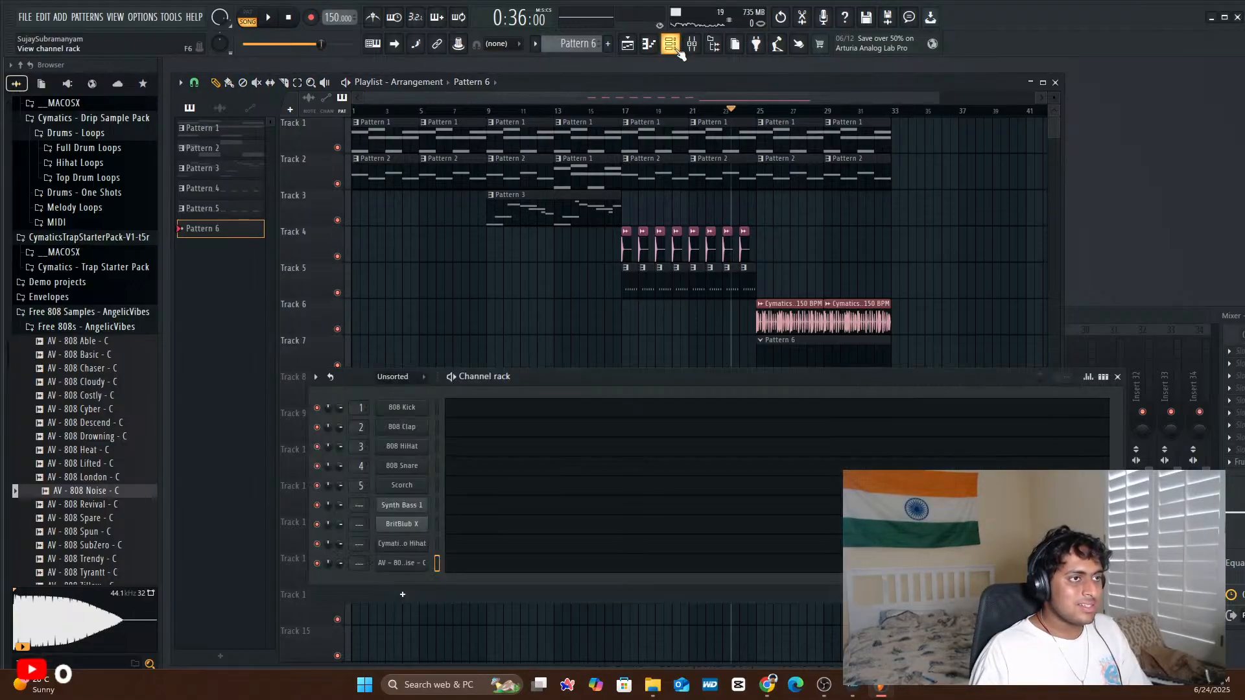
- Place a short D#4 note at the start of bar 1 in the AV - 808 Noise piano roll and play back from bar 25
{"action": "left_click", "coordinate": [650, 45]}
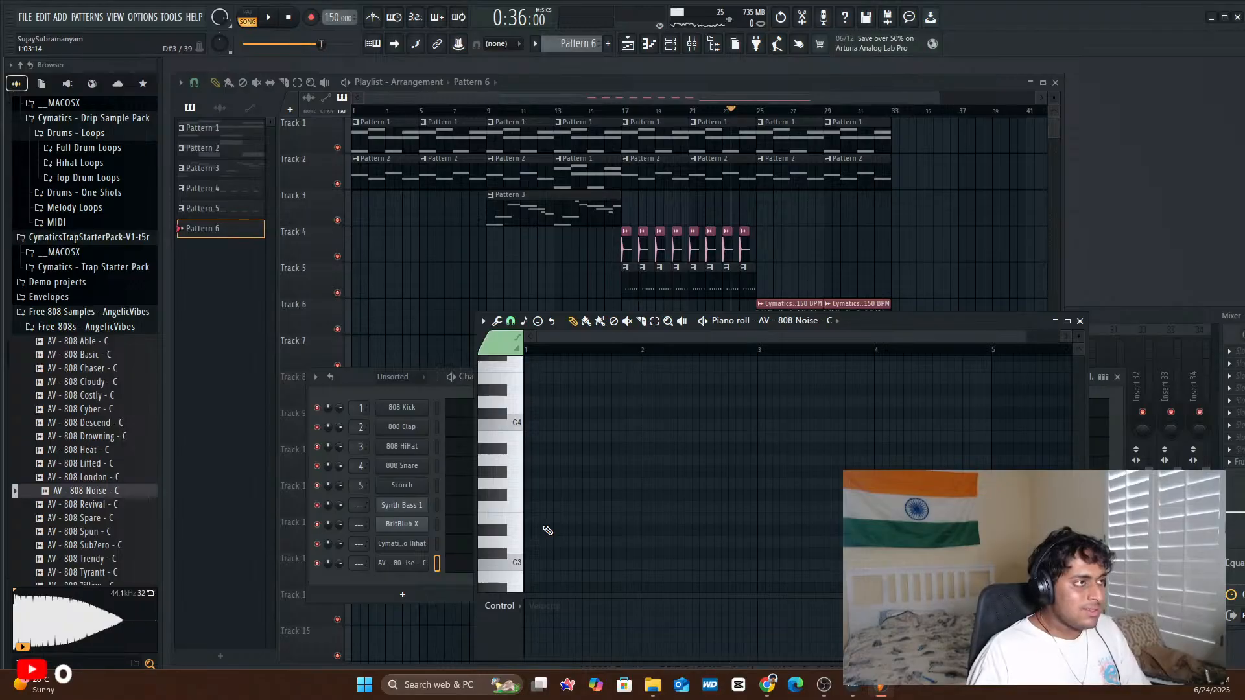
{"action": "mouse_move", "coordinate": [527, 482]}
{"action": "left_mouse_down"}
{"action": "mouse_move", "coordinate": [517, 371]}
{"action": "mouse_move", "coordinate": [516, 393]}
{"action": "left_mouse_up"}
{"action": "scroll", "coordinate": [584, 426], "scroll_direction": "up", "scroll_amount": 4}
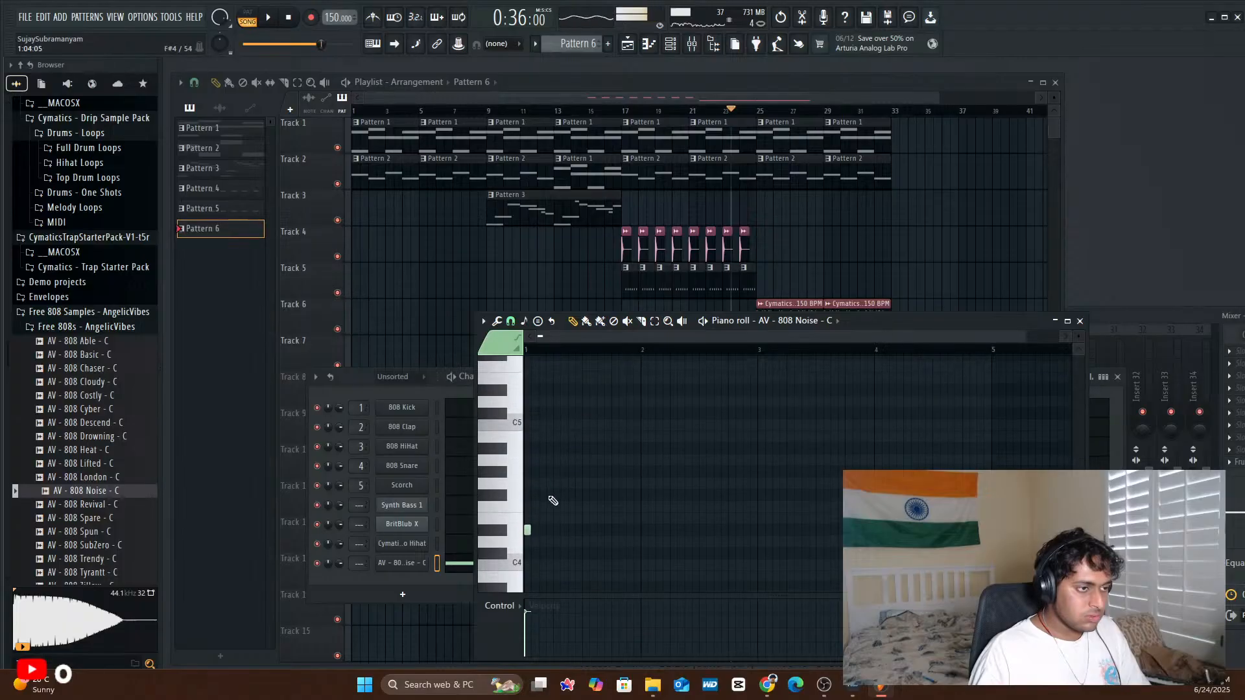
{"action": "left_click", "coordinate": [751, 117]}
{"action": "key", "text": "space"}
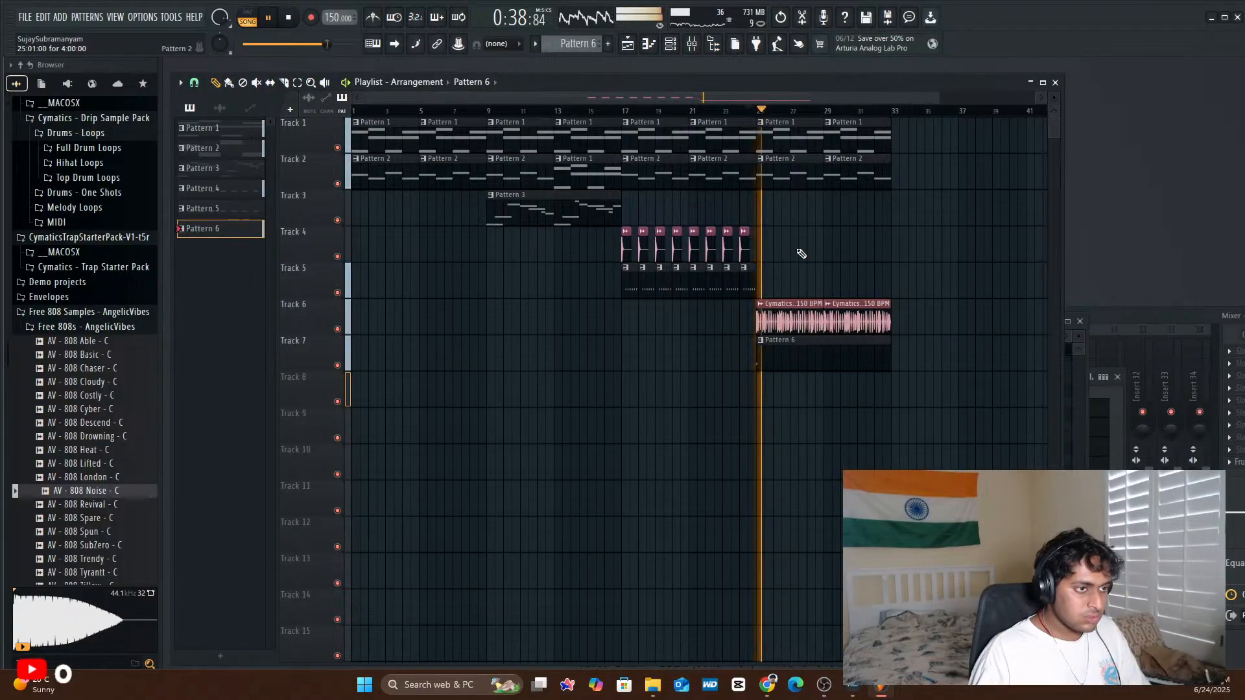
{"action": "key", "text": "space"}
{"action": "left_click", "coordinate": [763, 114]}
- Set the opening 808 note to G5, lengthen it to seven steps and play it against the arrangement
{"action": "double_click", "coordinate": [786, 362]}
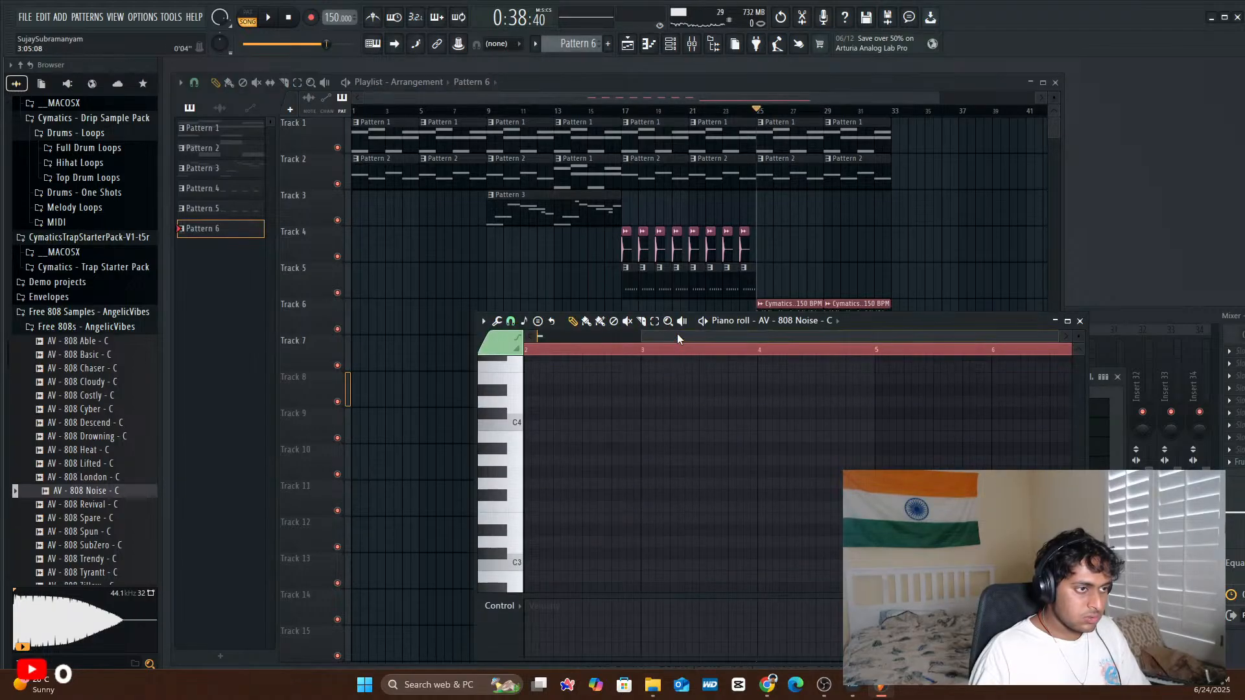
{"action": "mouse_move", "coordinate": [525, 377]}
{"action": "left_mouse_down"}
{"action": "mouse_move", "coordinate": [517, 332]}
{"action": "mouse_move", "coordinate": [516, 377]}
{"action": "left_mouse_up"}
{"action": "key", "text": "space"}
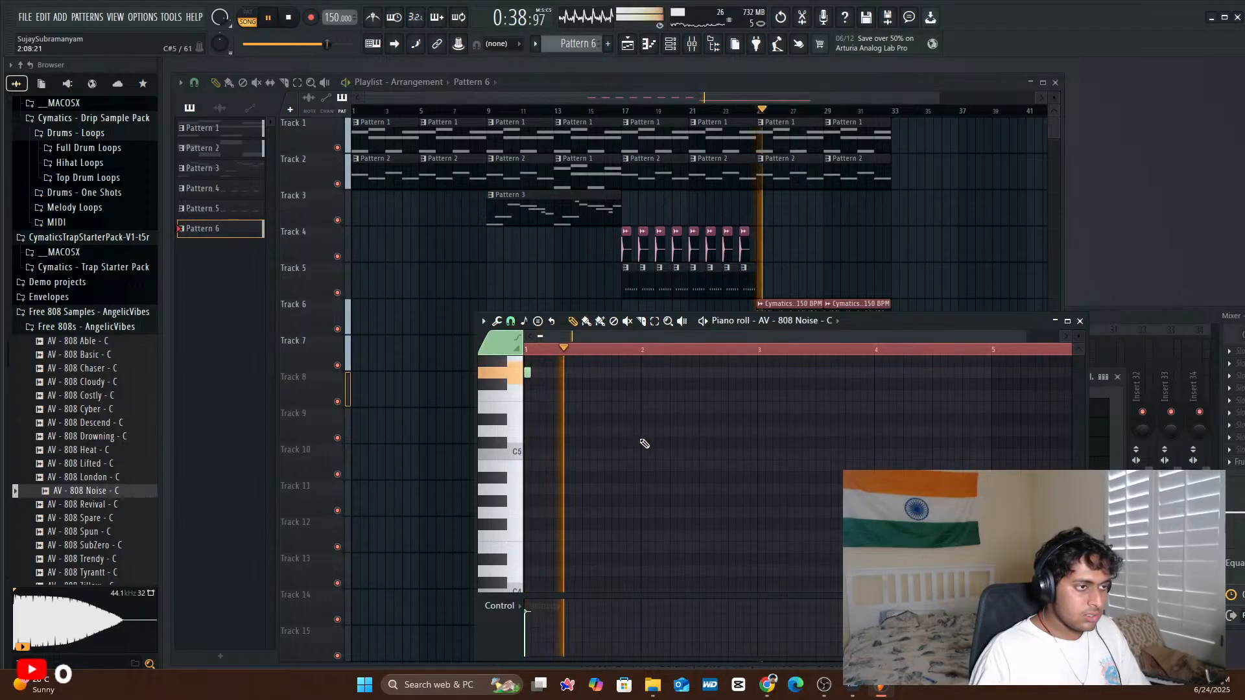
{"action": "key", "text": "space"}
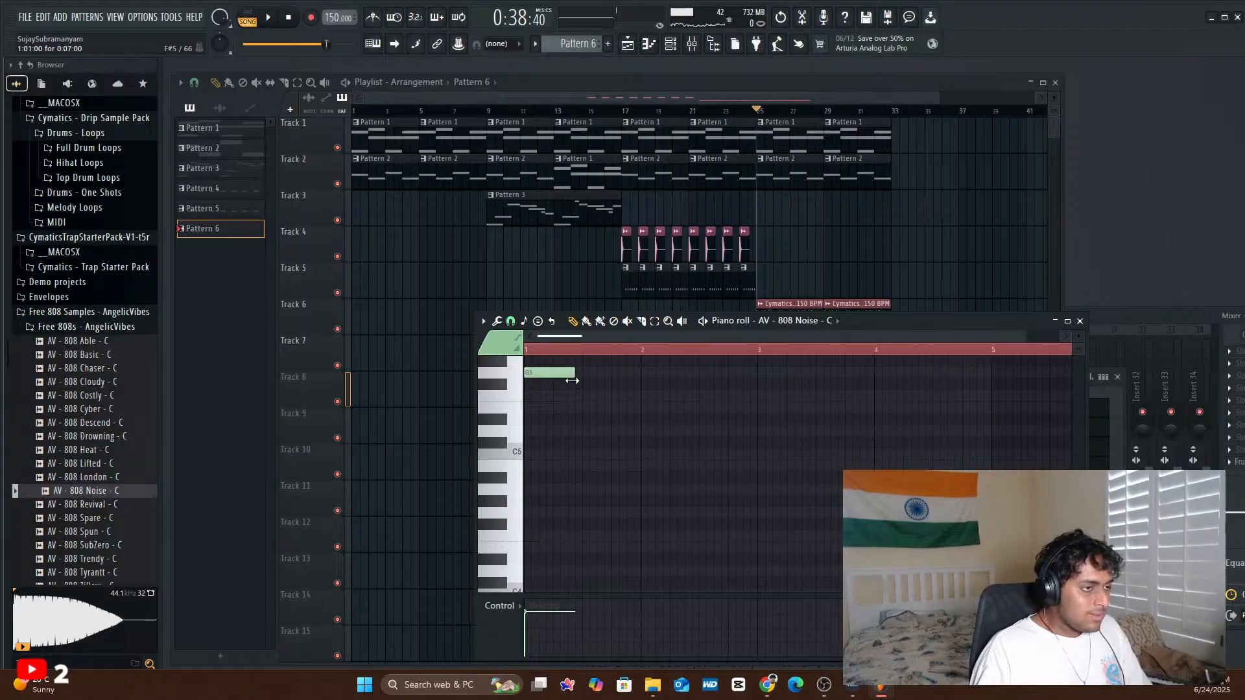
{"action": "key", "text": "space"}
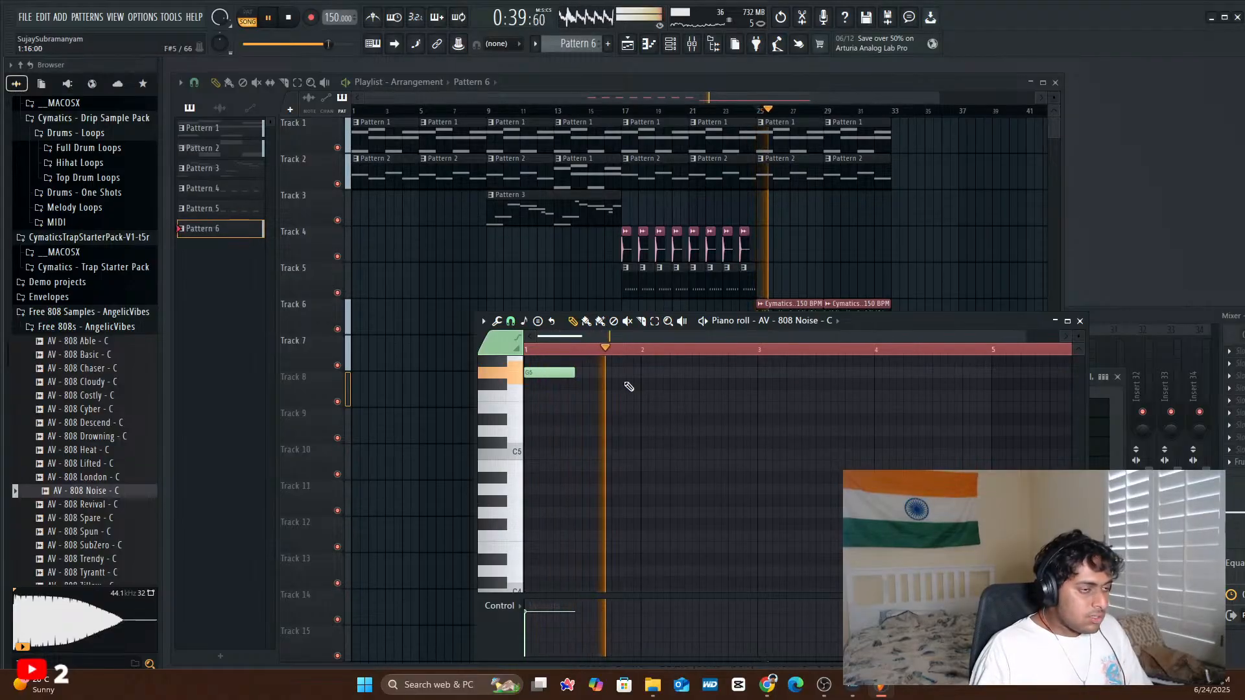
- Add a second seven-step G5 note after the first, shorten the first to four steps and play them back
{"action": "left_click", "coordinate": [581, 373]}
{"action": "key", "text": "space"}
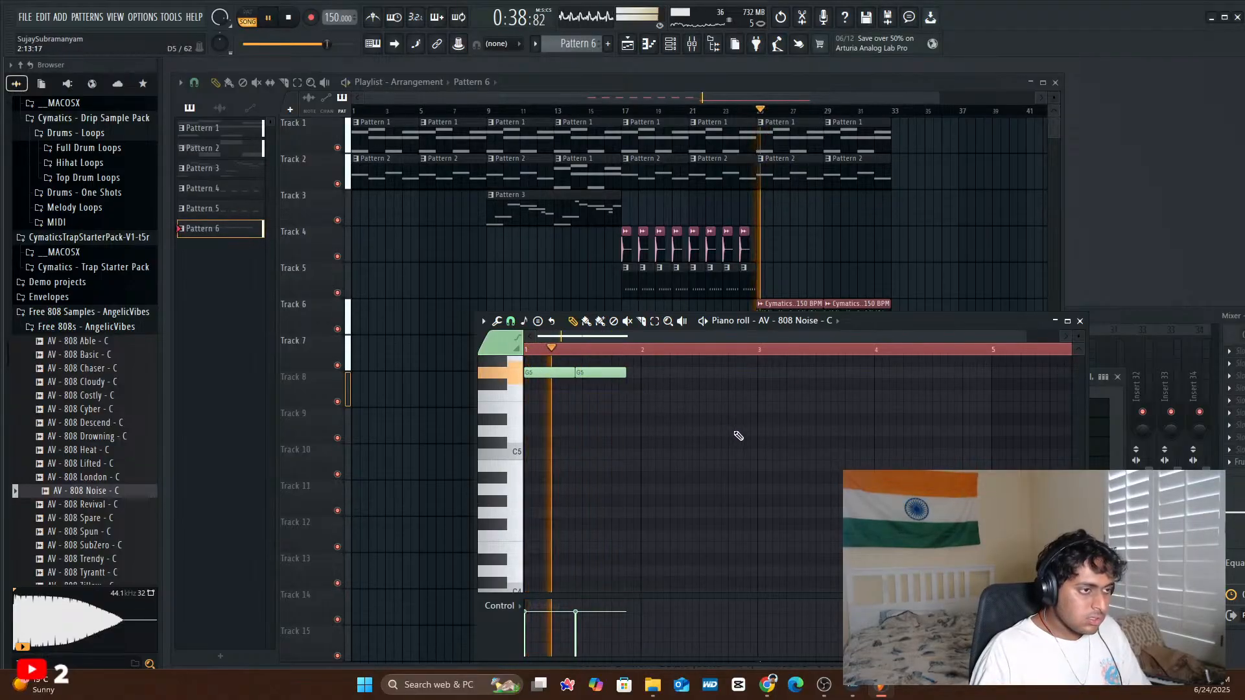
{"action": "key", "text": "space"}
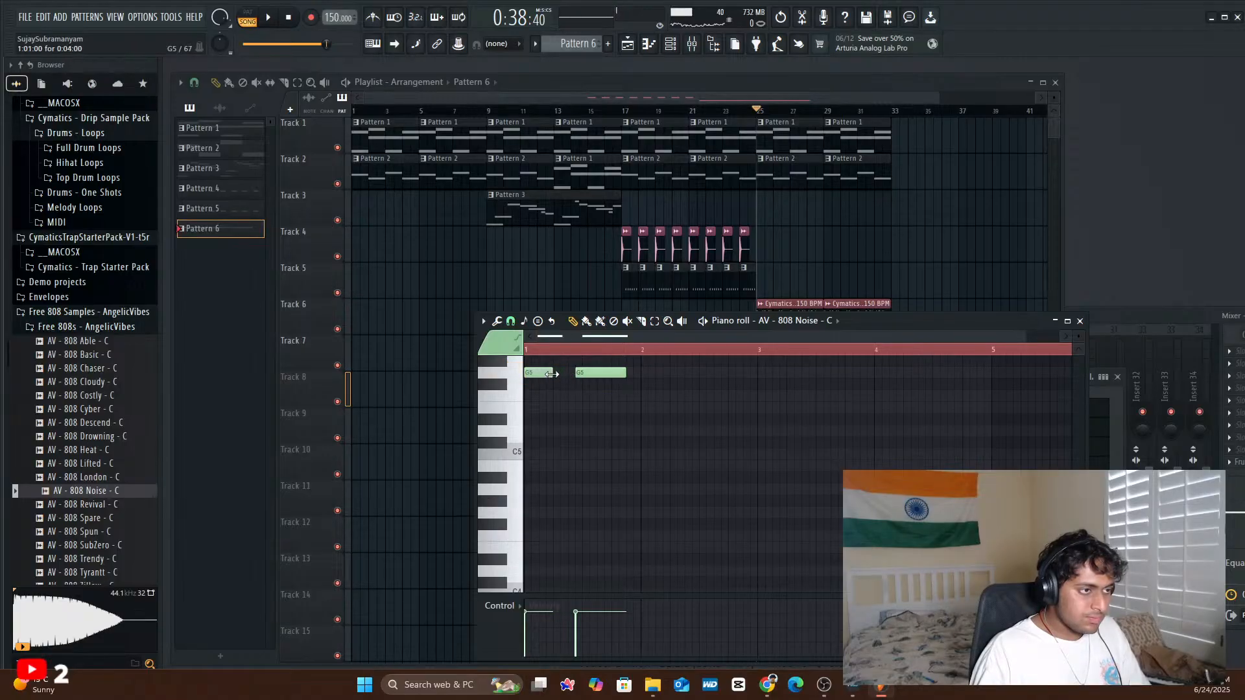
{"action": "key", "text": "space"}
{"action": "key", "text": "space"}
- Make the two G5 notes six steps each, back to back, and add a six-step G#5 note after them
{"action": "left_click", "coordinate": [586, 374]}
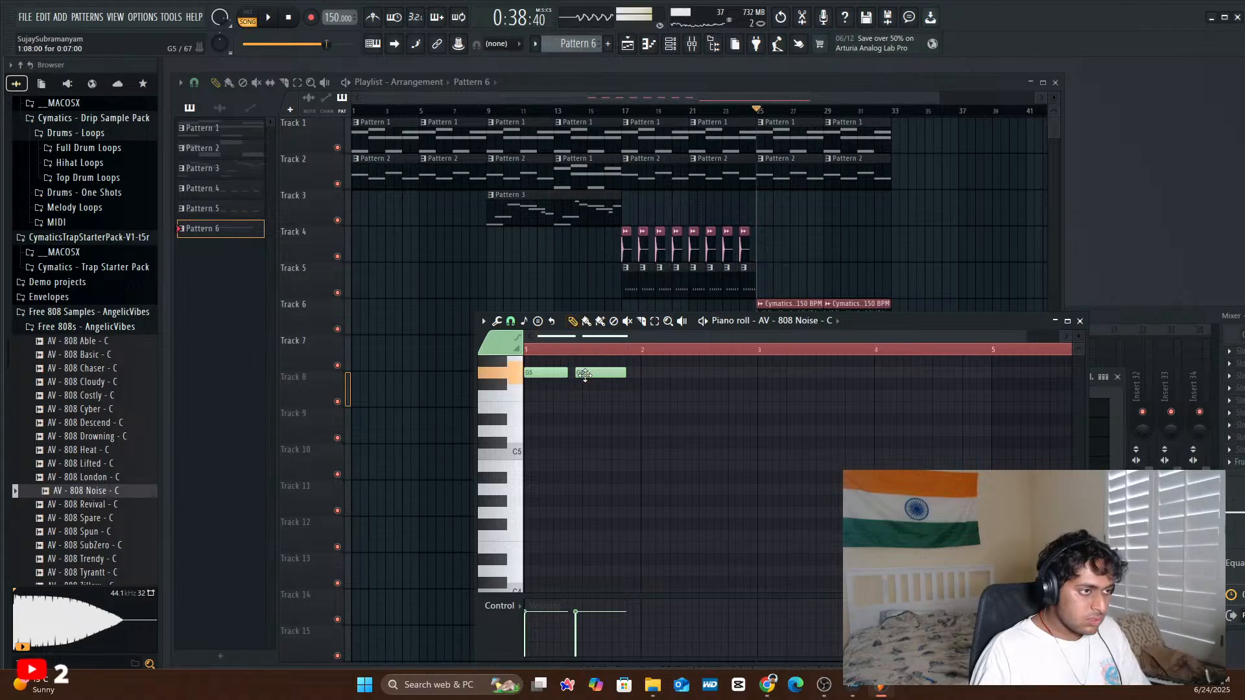
{"action": "left_click", "coordinate": [621, 373]}
{"action": "left_click_drag", "start_coordinate": [620, 365], "coordinate": [617, 361]}
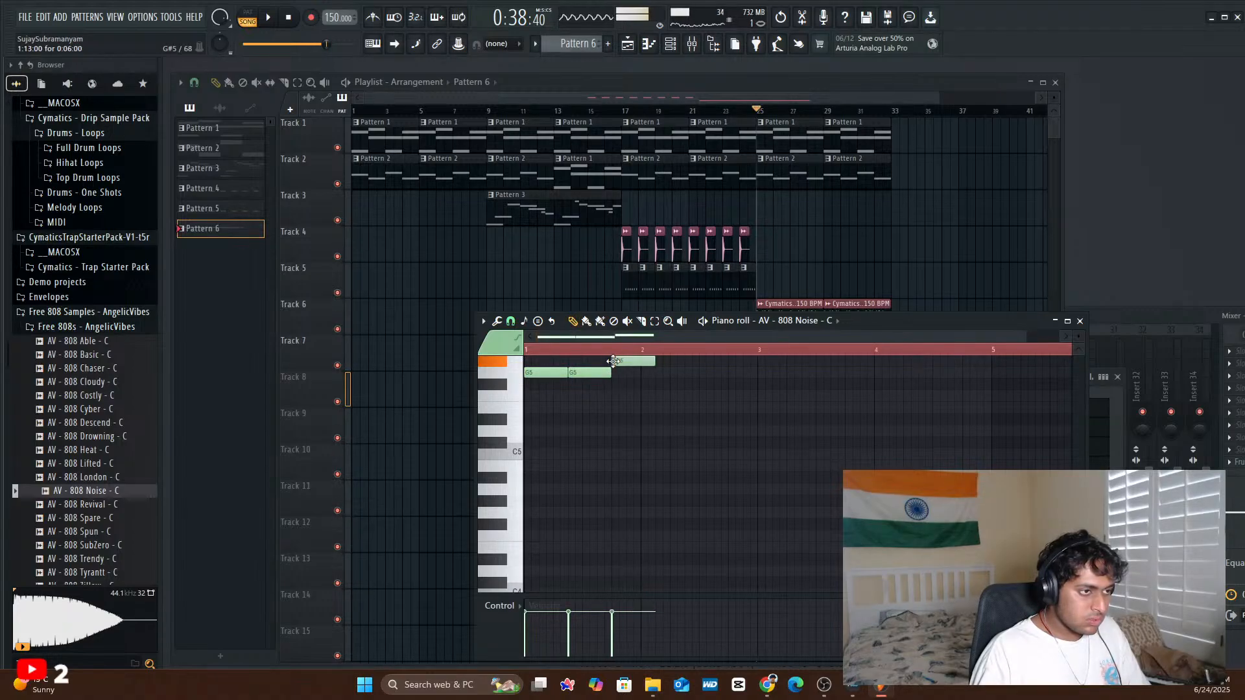
{"action": "key", "text": "space"}
{"action": "key", "text": "space"}
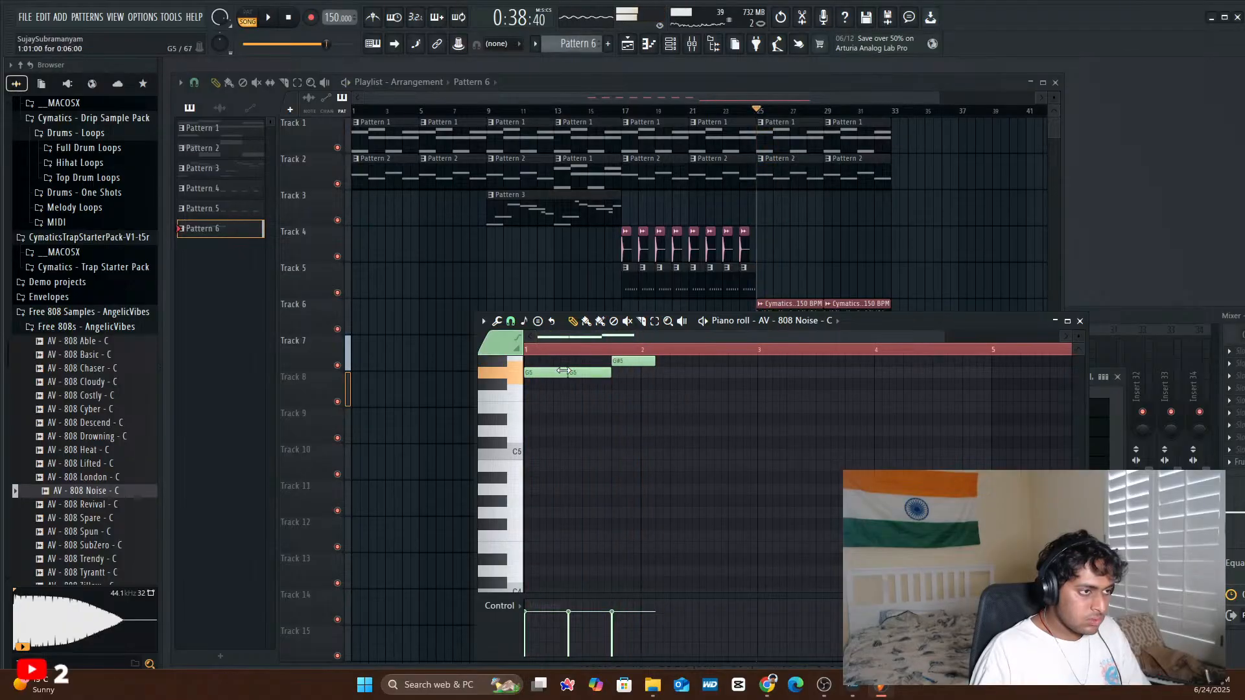
- Shorten the first G5 note to two steps and delete the second G5 note and the G#5 note
{"action": "key", "text": "space"}
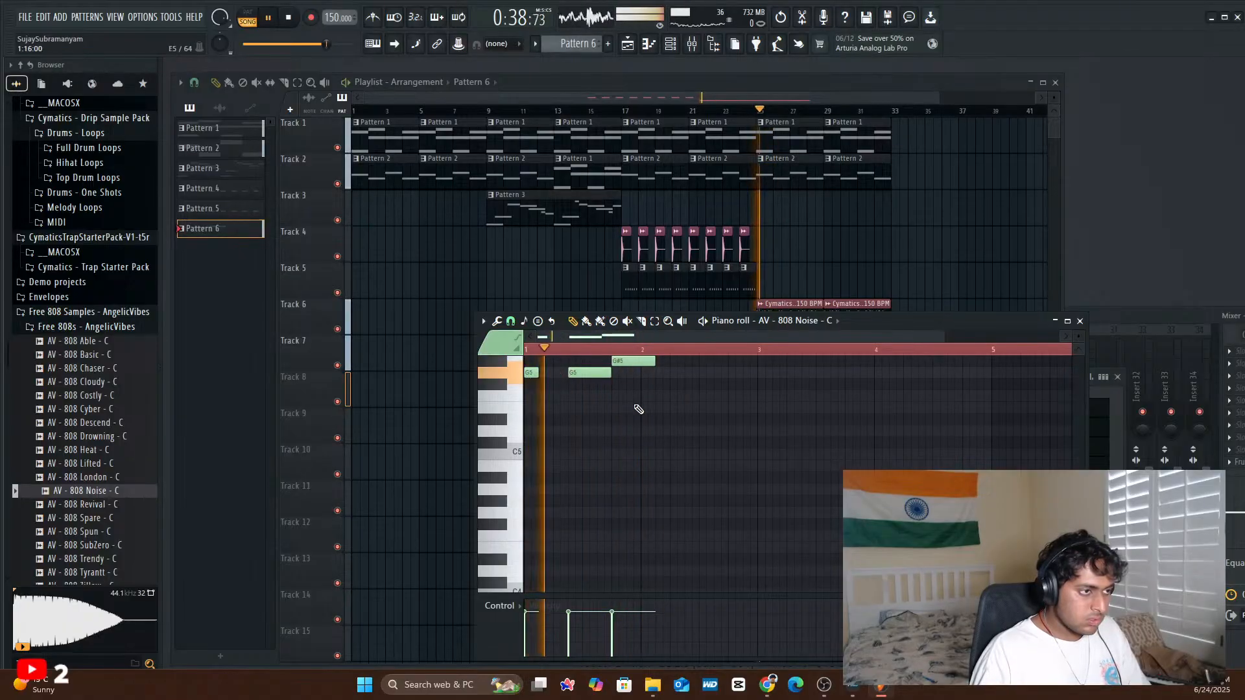
{"action": "key", "text": "space"}
{"action": "right_click", "coordinate": [588, 373]}
{"action": "right_click", "coordinate": [634, 363]}
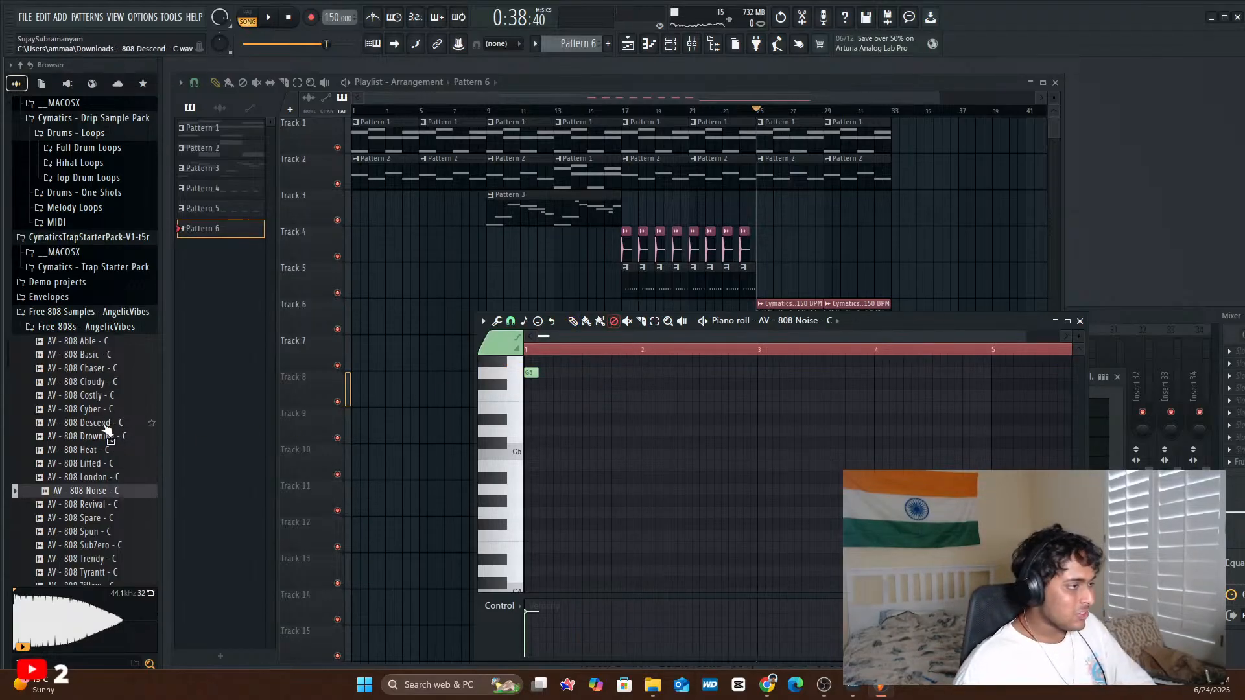
- Audition the AV - 808 SubZero, Tyrantt and Zillow samples and replace the AV - 808 Noise channel's sample with AV - 808 Zillow
{"action": "scroll", "coordinate": [105, 478], "scroll_direction": "down", "scroll_amount": 4}
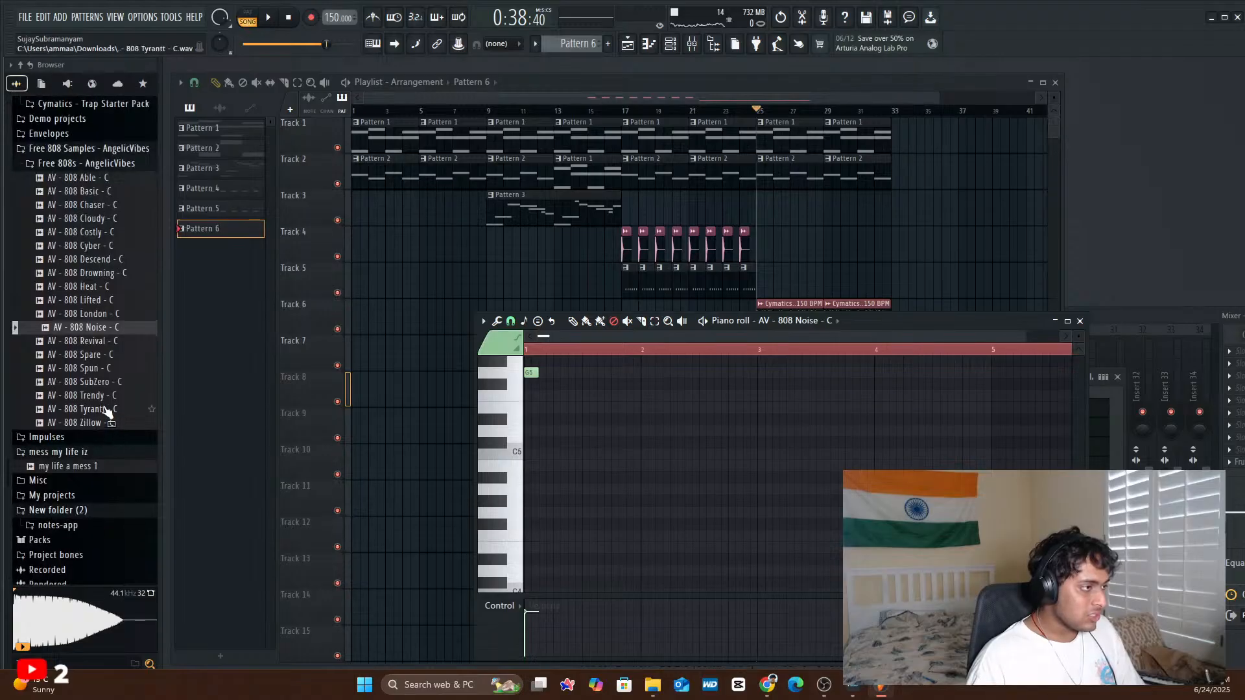
{"action": "left_click", "coordinate": [109, 382]}
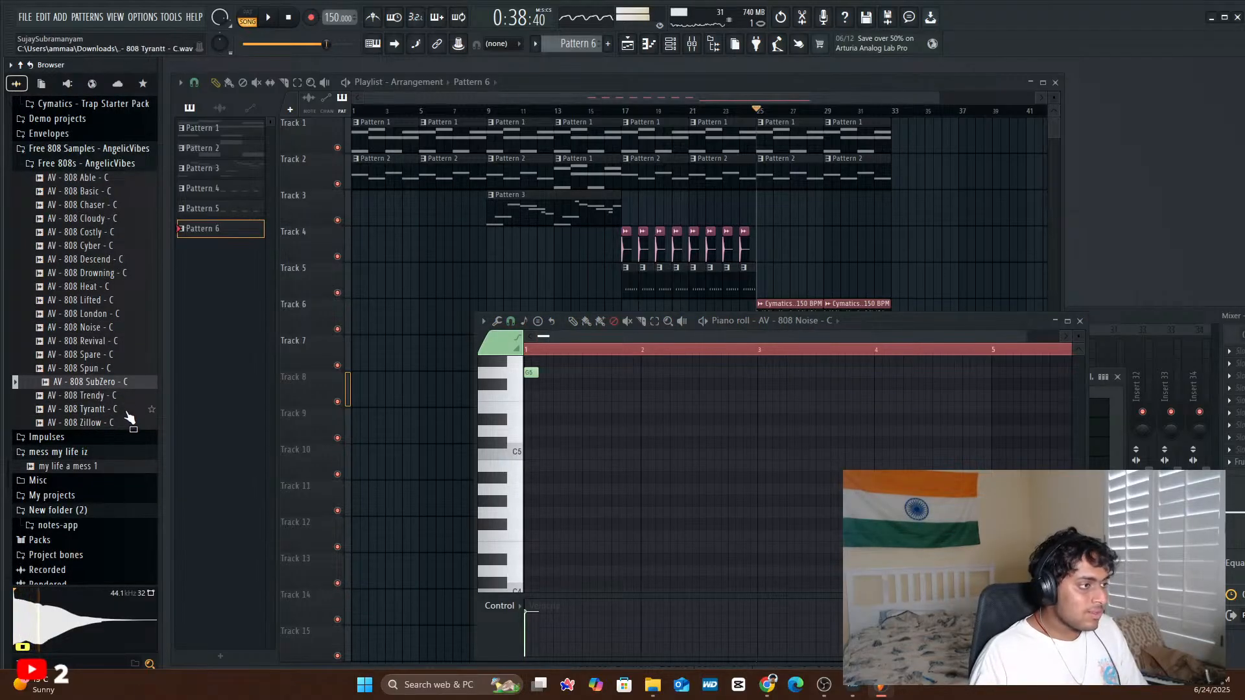
{"action": "left_click", "coordinate": [125, 422]}
{"action": "left_click", "coordinate": [121, 408]}
{"action": "left_click", "coordinate": [125, 423]}
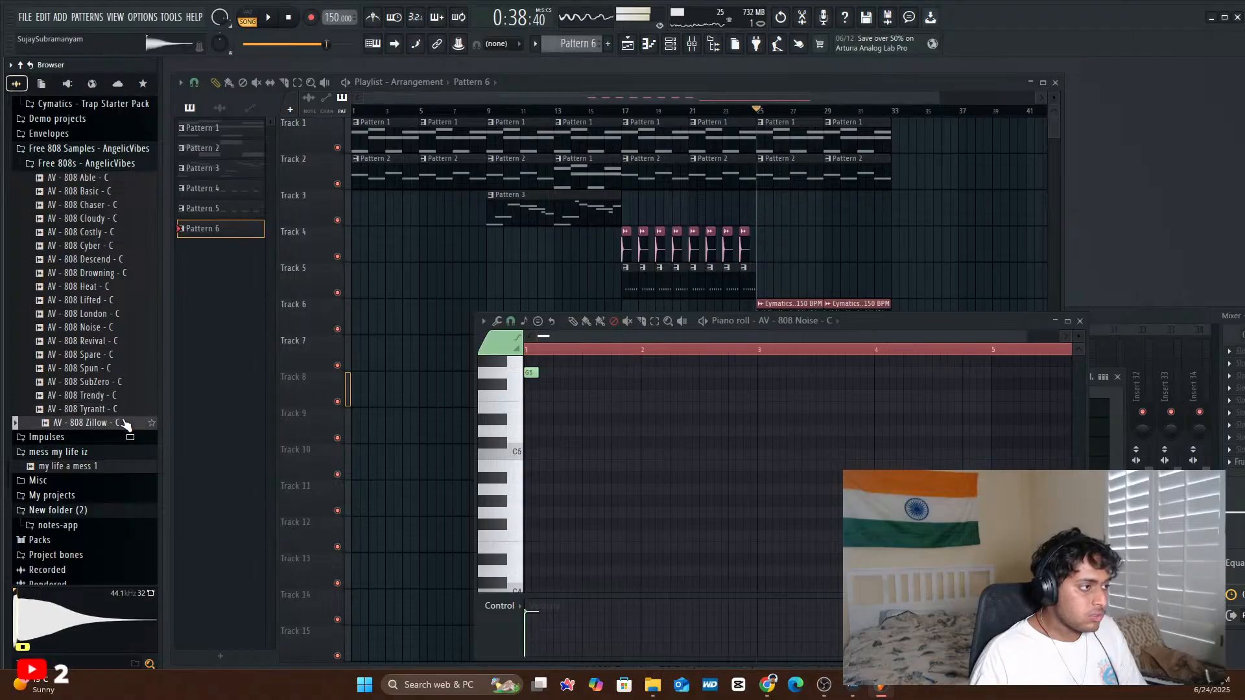
{"action": "left_click", "coordinate": [669, 47]}
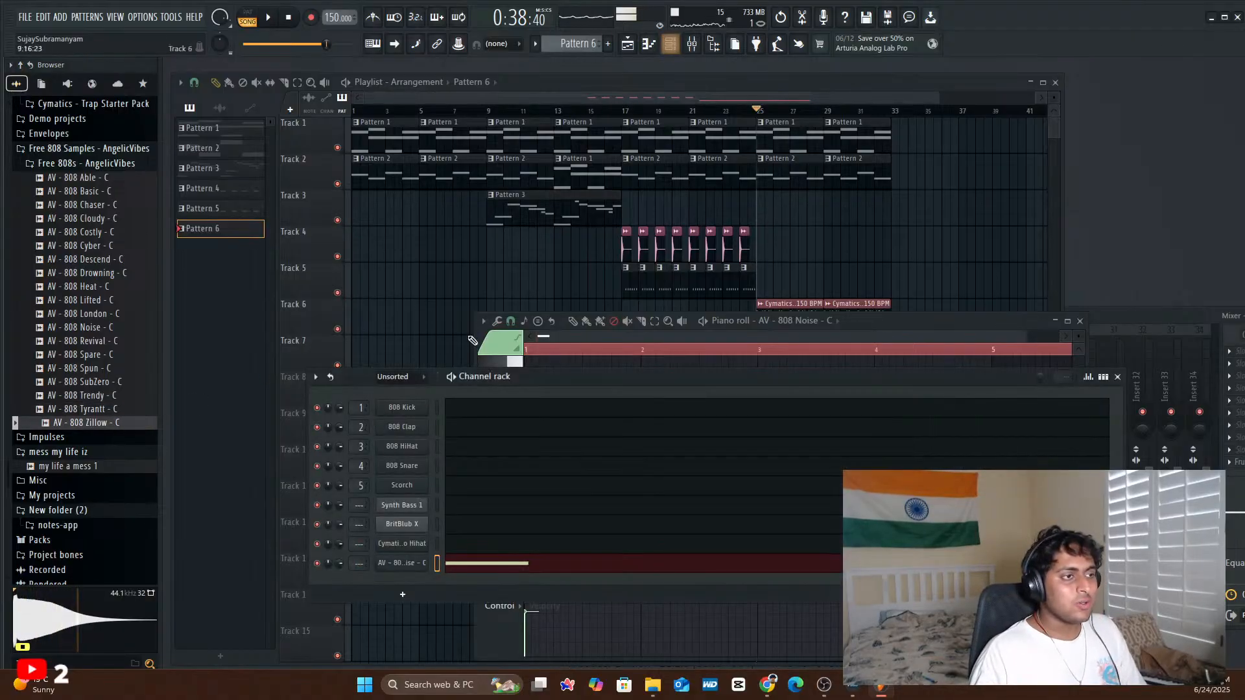
{"action": "left_click_drag", "start_coordinate": [118, 428], "coordinate": [404, 563]}
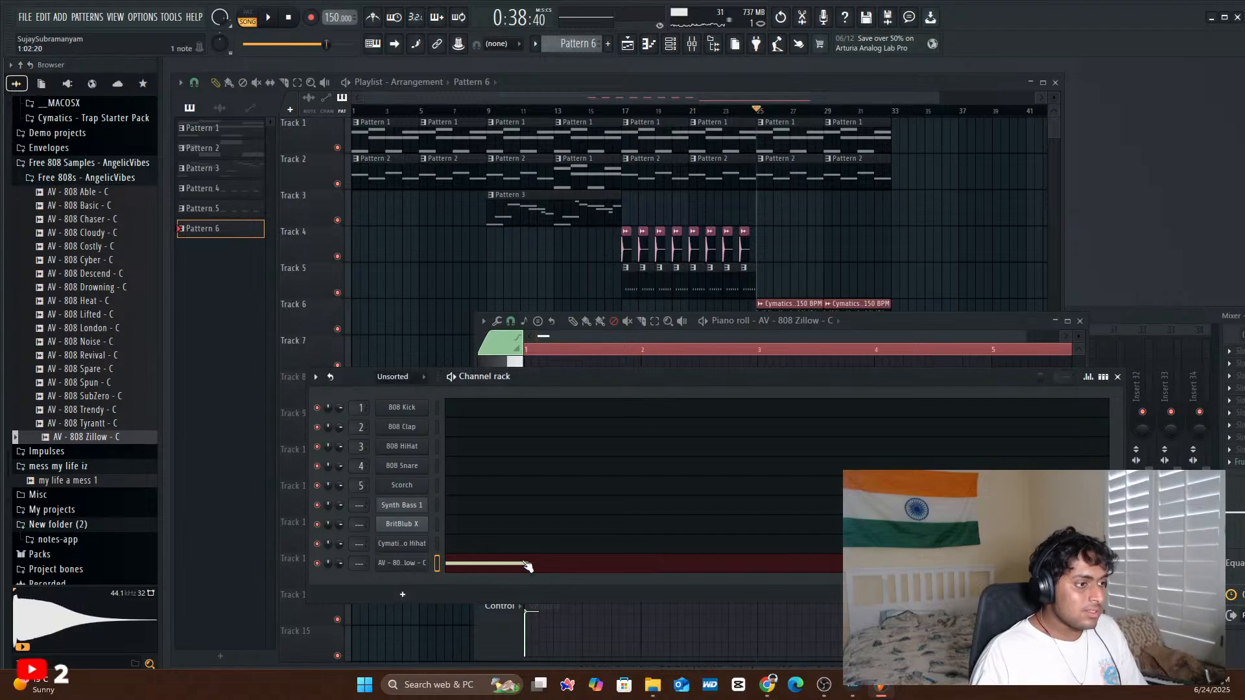
- Open the AV - 808 Zillow piano roll, add a second two-step G5 note in bar 1 and audition it in pattern mode
{"action": "left_click", "coordinate": [527, 566]}
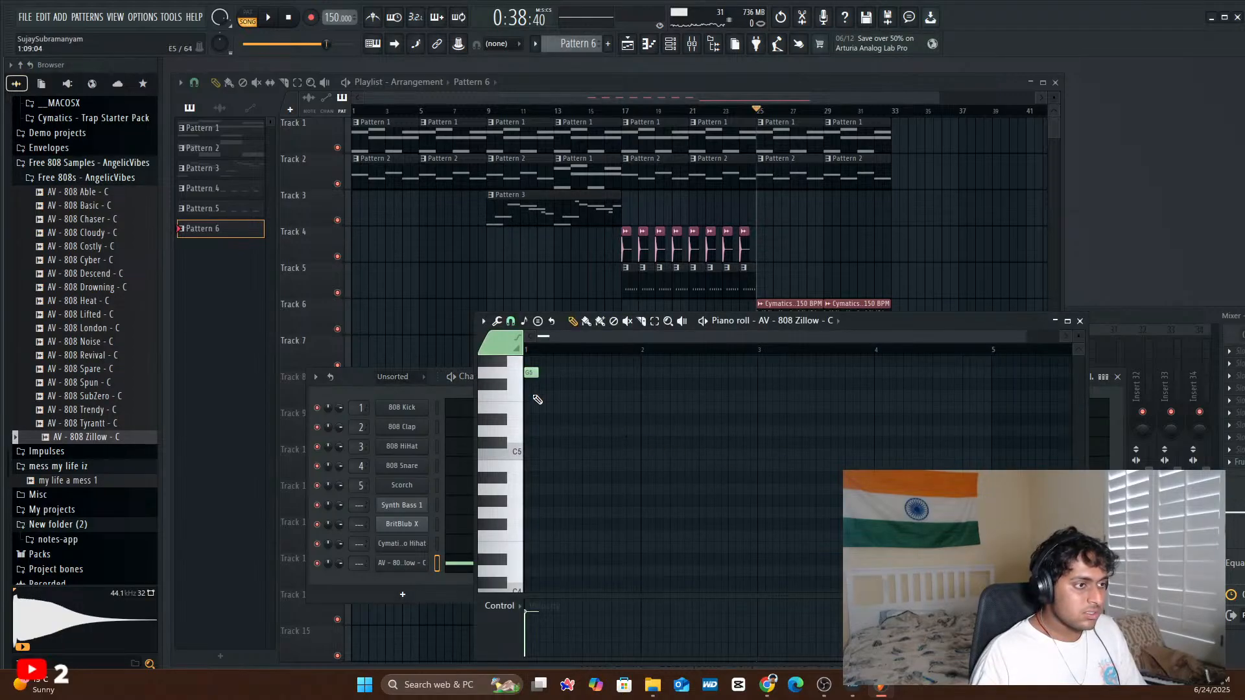
{"action": "key", "text": "space"}
{"action": "key", "text": "space"}
{"action": "key", "text": "space"}
{"action": "key", "text": "space"}
{"action": "key", "text": "space"}
{"action": "key", "text": "space"}
{"action": "left_click", "coordinate": [251, 15]}
{"action": "key", "text": "space"}
{"action": "key", "text": "space"}
{"action": "key", "text": "space"}
{"action": "key", "text": "space"}
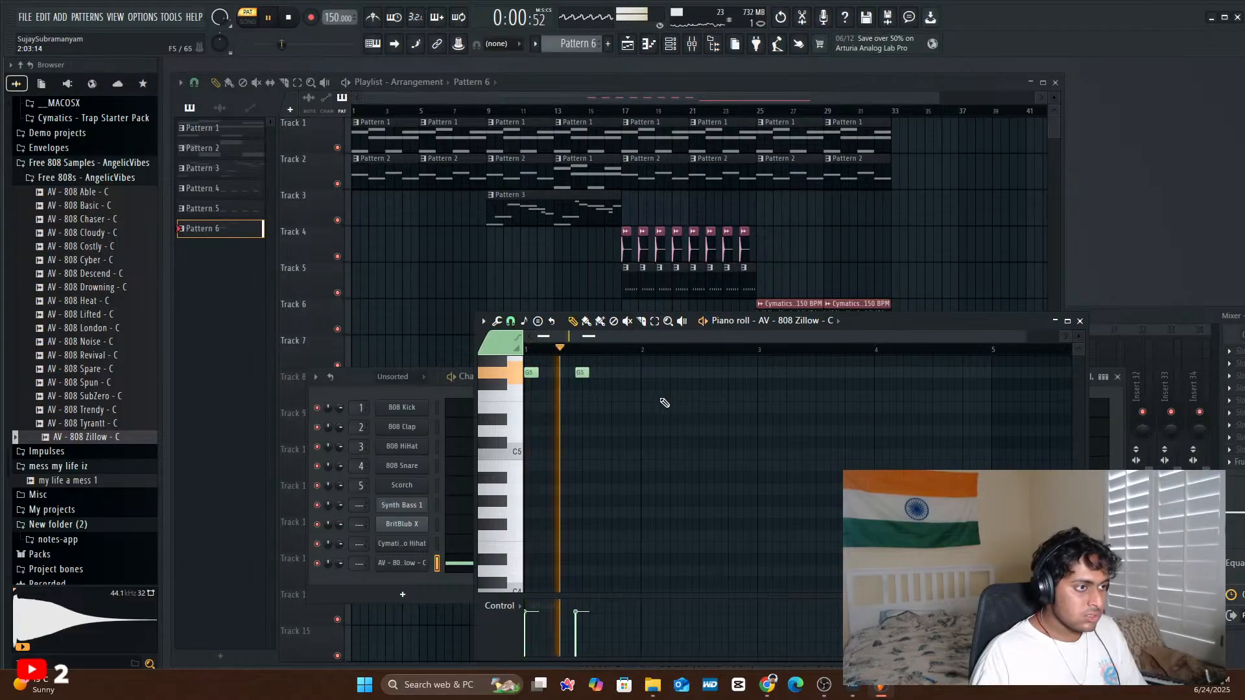
- Try the second G5 note at earlier positions in bar 1, place it at step 7 and play it back
{"action": "key", "text": "space"}
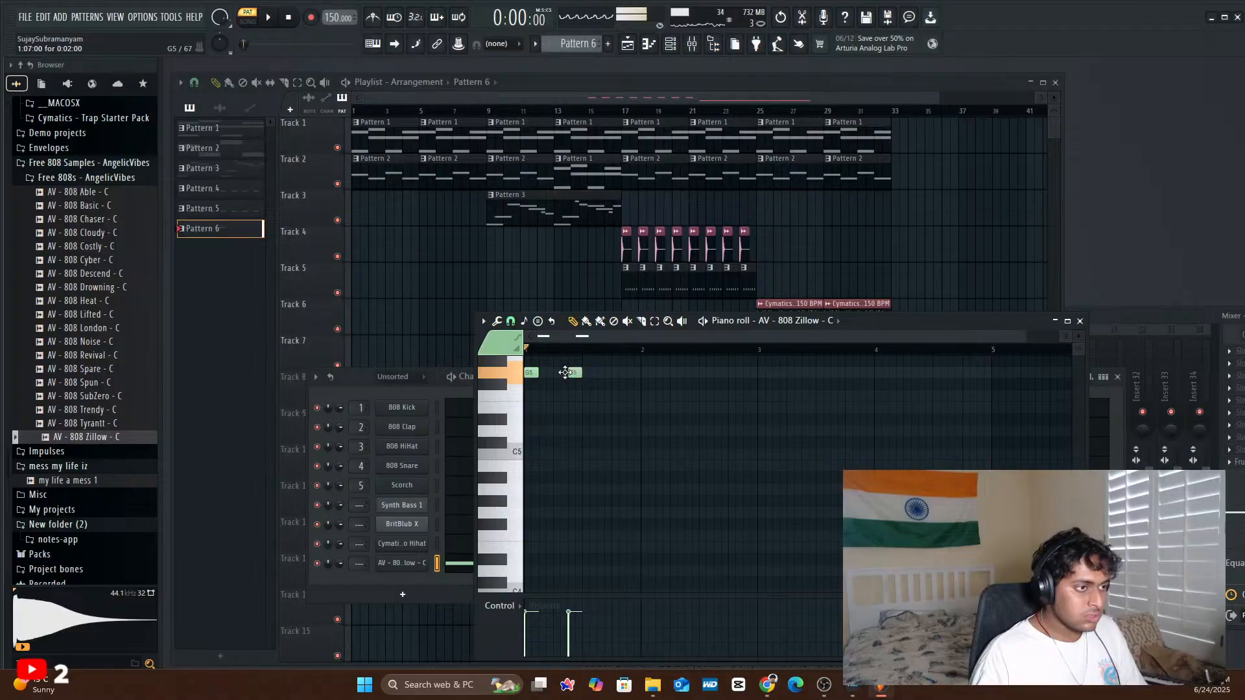
{"action": "key", "text": "space"}
{"action": "key", "text": "space"}
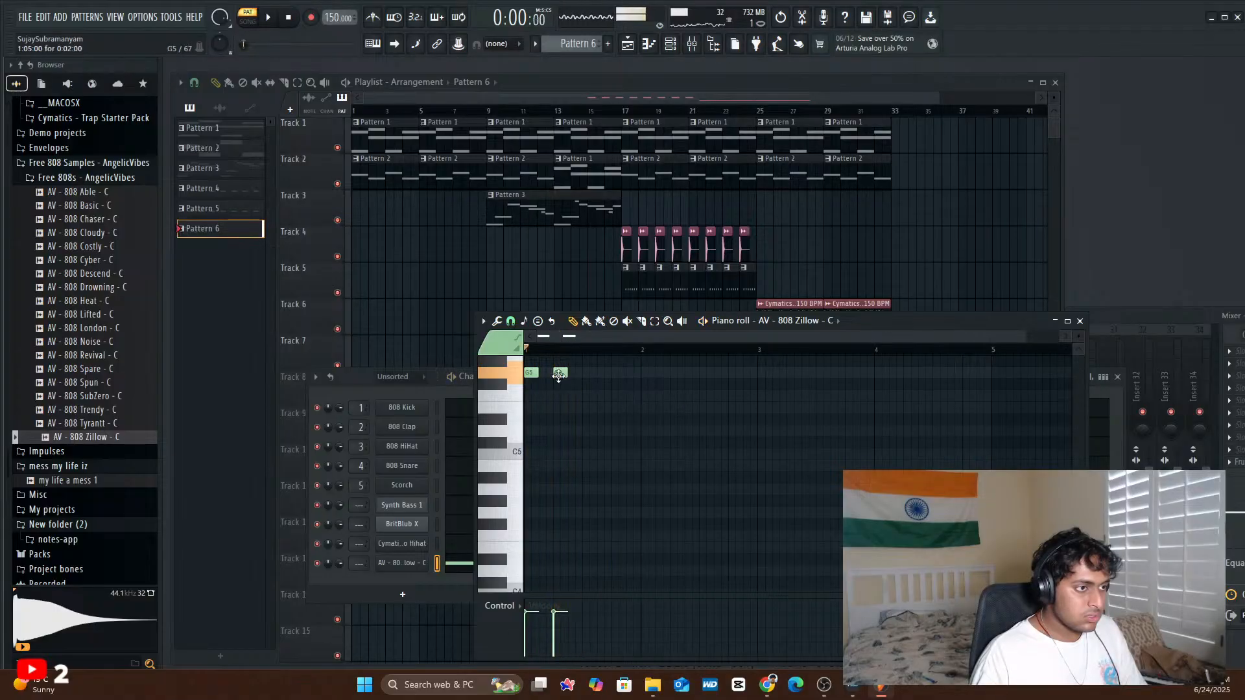
{"action": "key", "text": "space"}
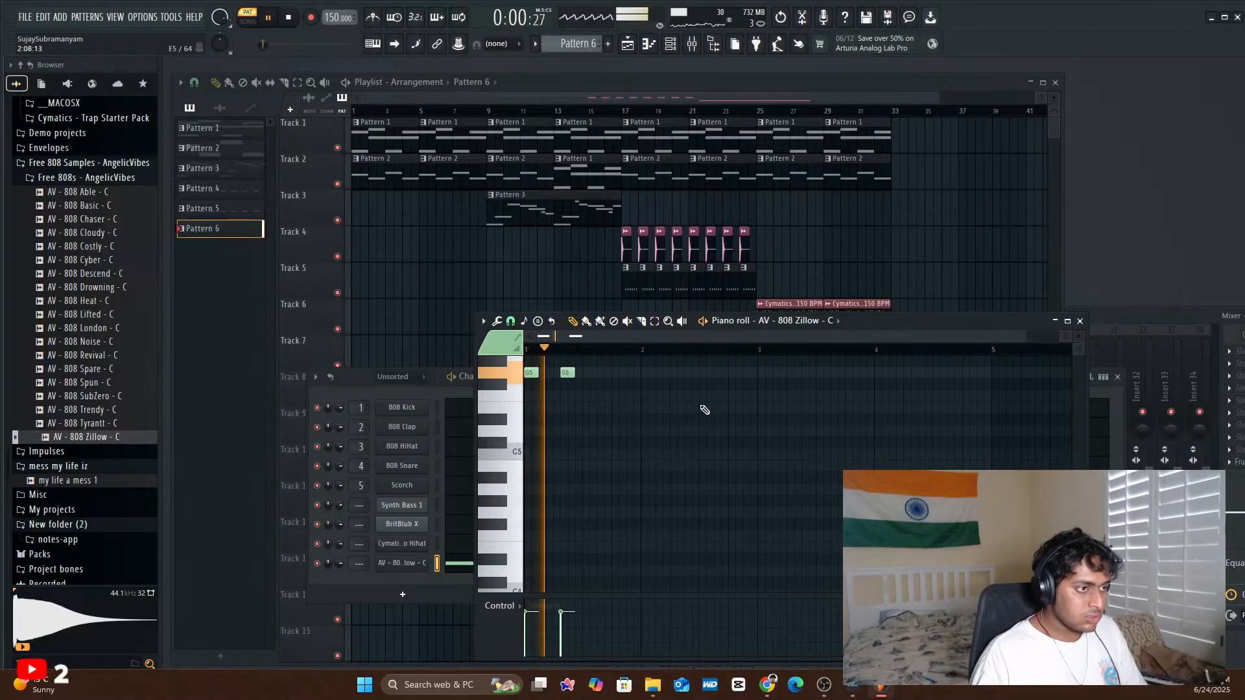
{"action": "key", "text": "space"}
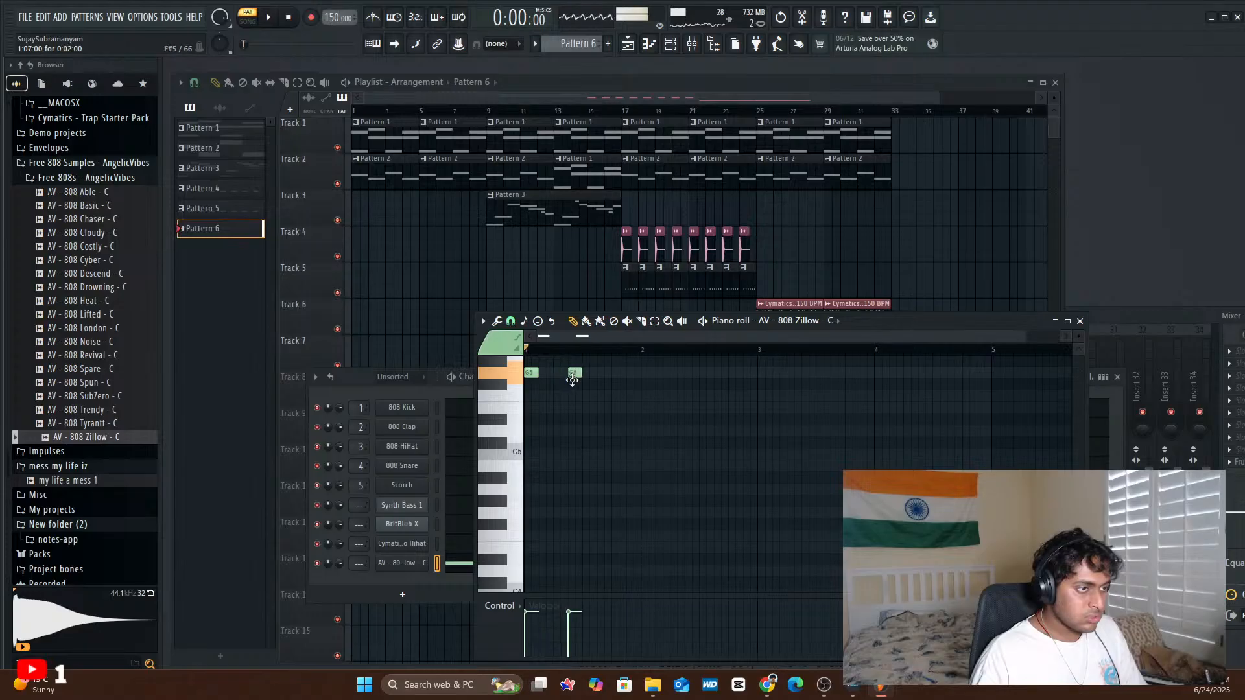
{"action": "key", "text": "space"}
{"action": "key", "text": "space"}
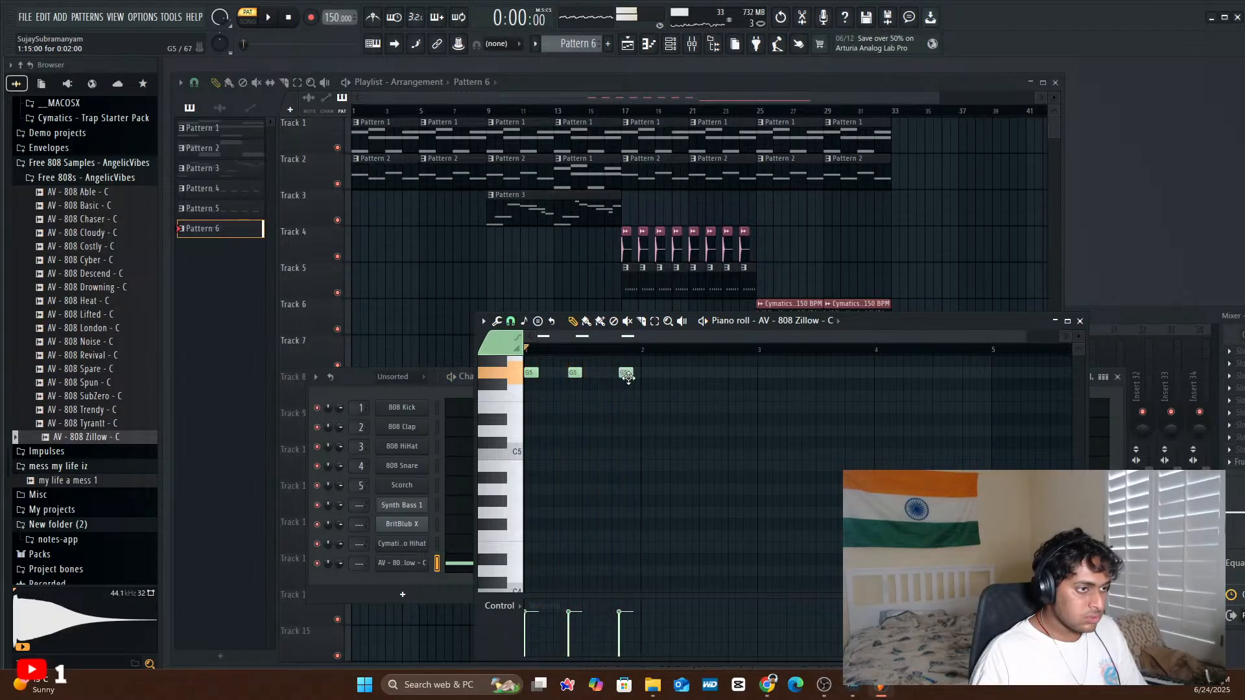
- Turn the third note in bar 1 into an F5, start it at step 13 and play the pattern back
{"action": "left_click_drag", "start_coordinate": [630, 386], "coordinate": [632, 398]}
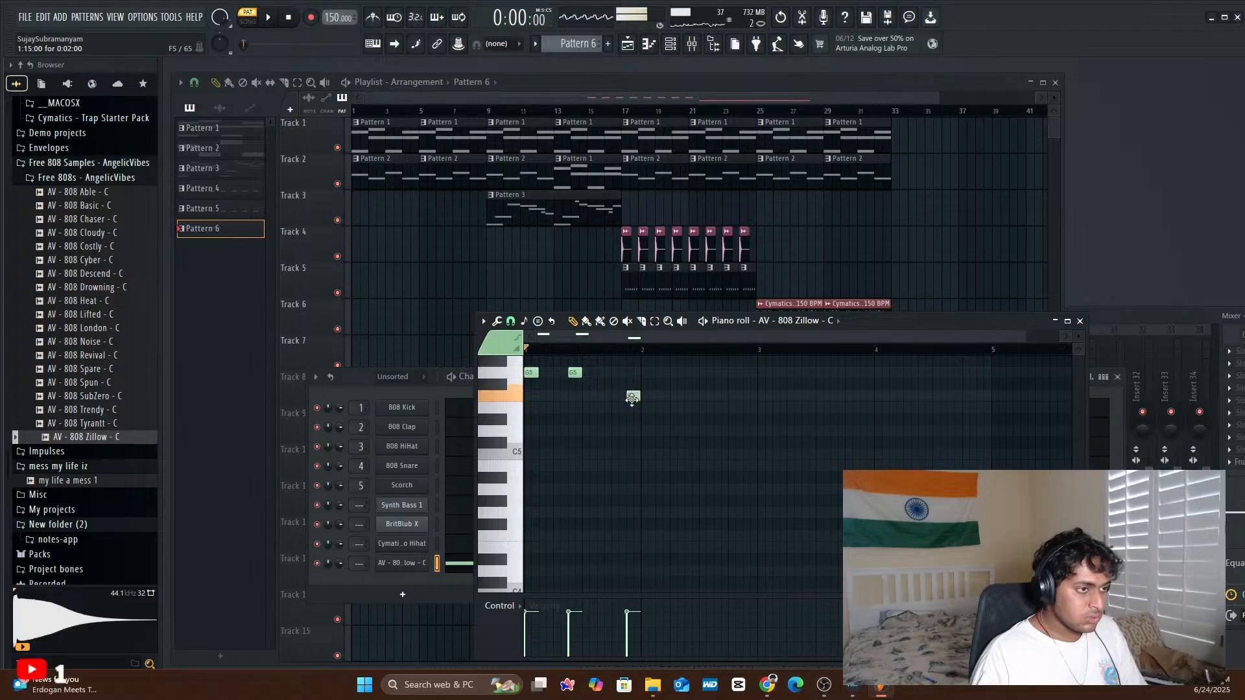
{"action": "key", "text": "space"}
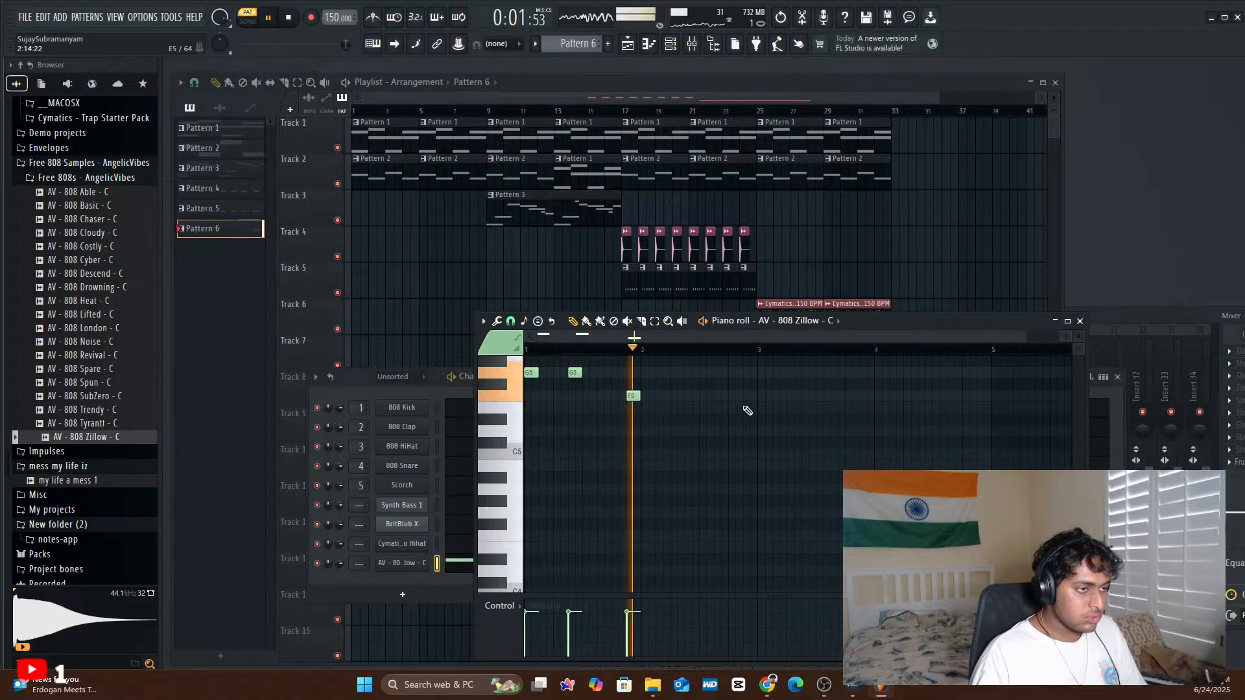
{"action": "key", "text": "space"}
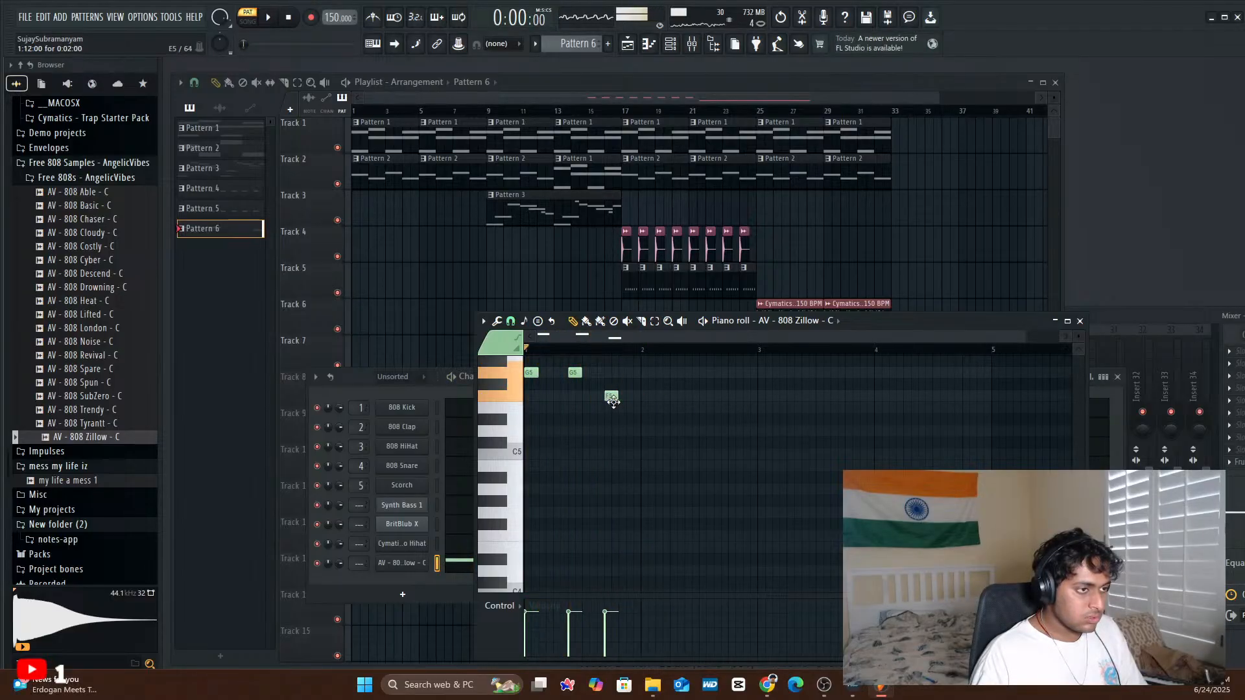
{"action": "left_click_drag", "start_coordinate": [611, 405], "coordinate": [619, 405]}
{"action": "key", "text": "space"}
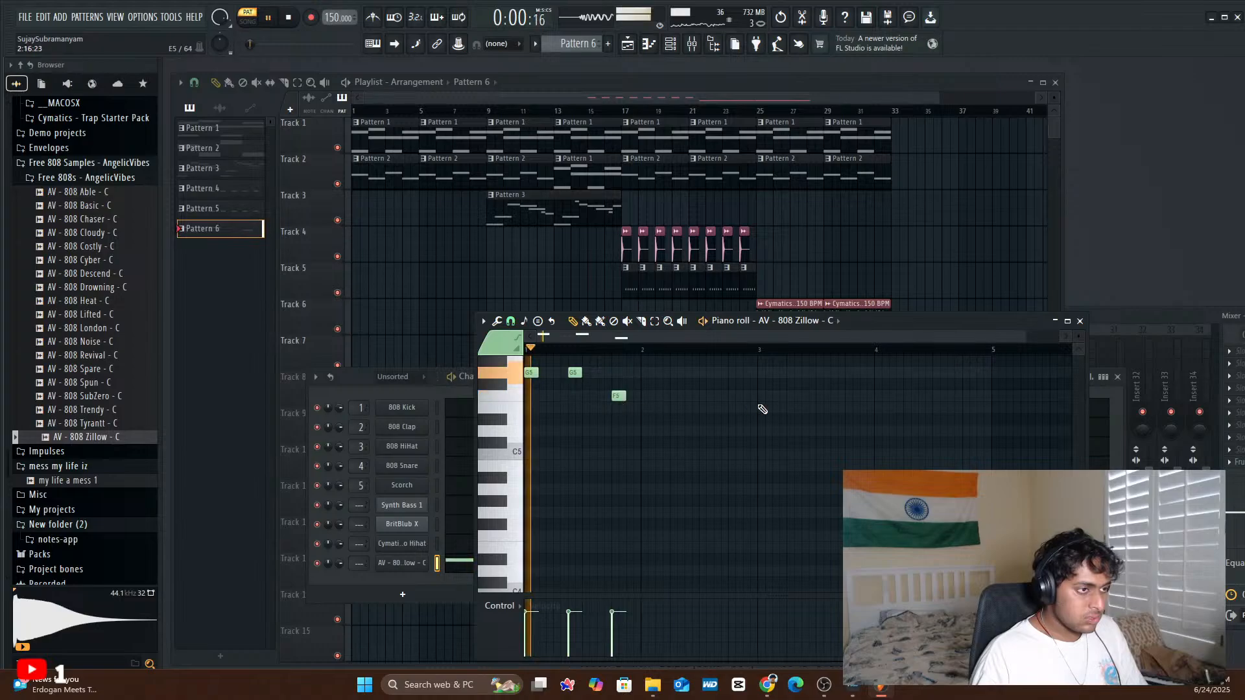
{"action": "key", "text": "space"}
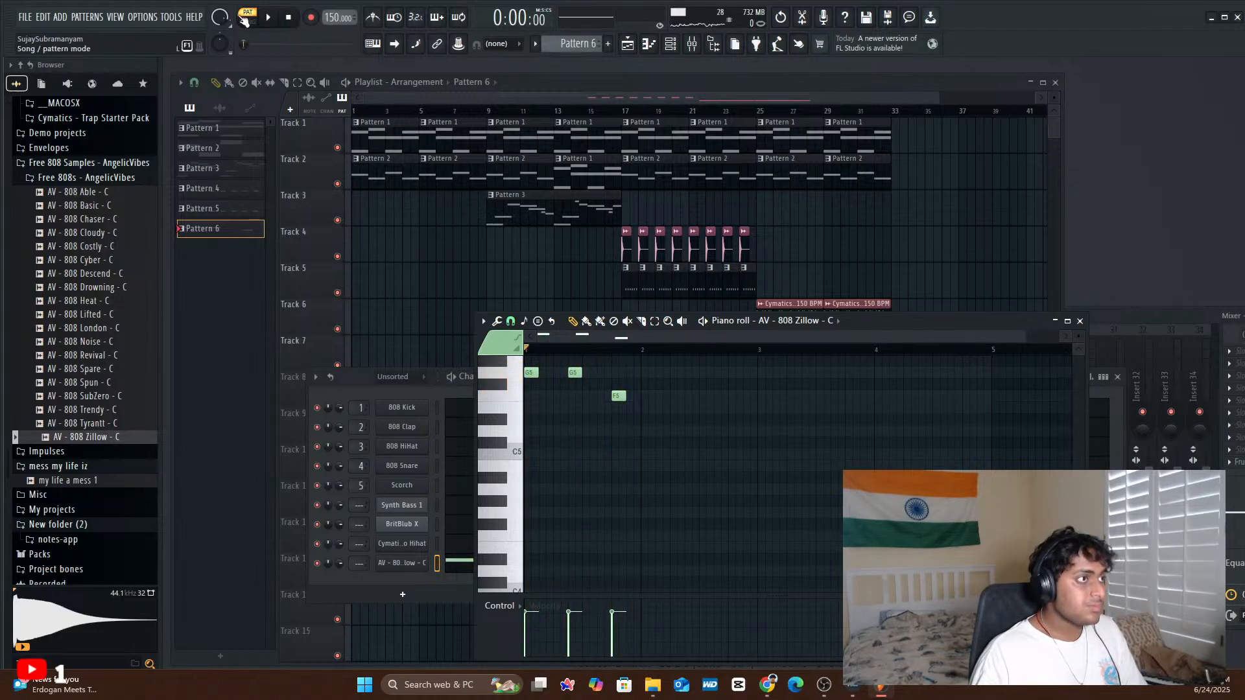
{"action": "key", "text": "space"}
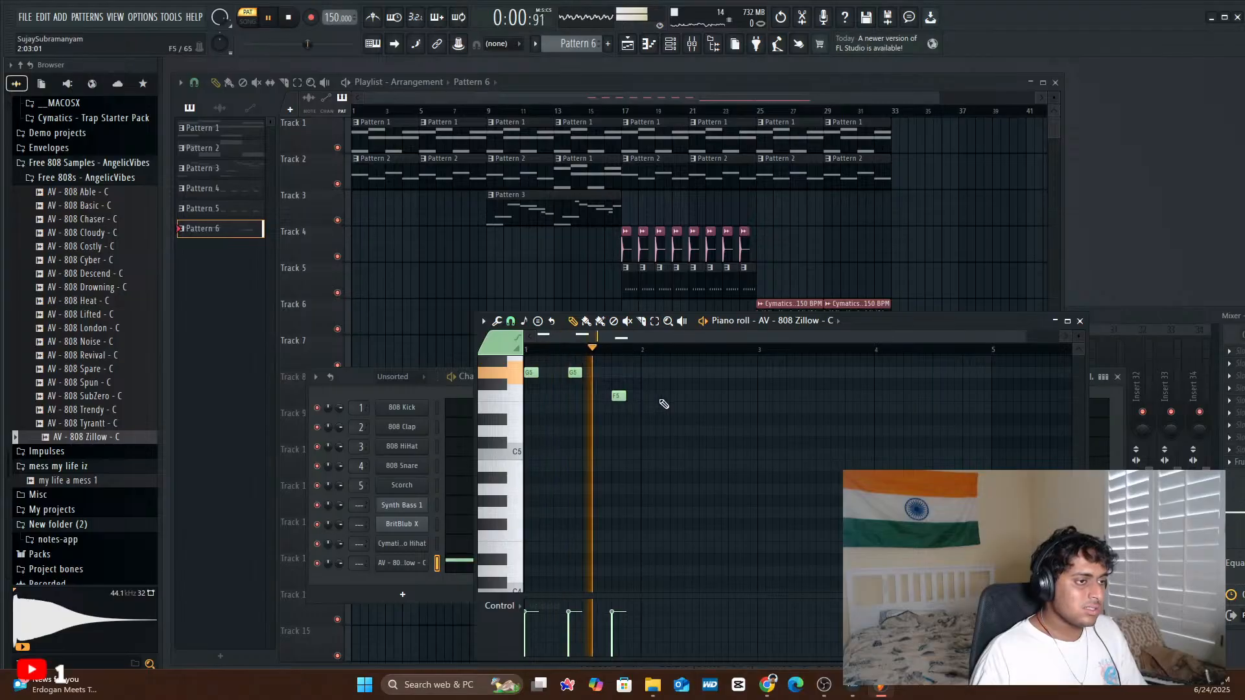
- Add a two-step G#5 note in bar 2, leaving only that one at step 5, and audition the pattern
{"action": "left_click_drag", "start_coordinate": [645, 374], "coordinate": [647, 365]}
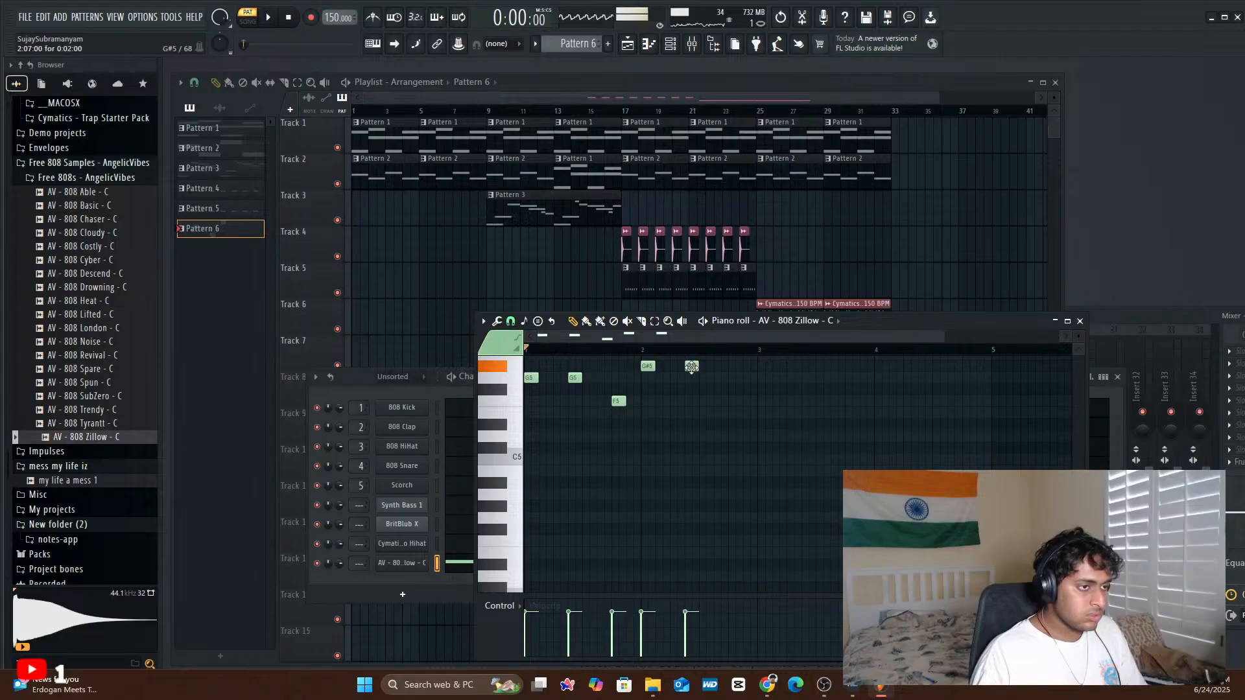
{"action": "key", "text": "space"}
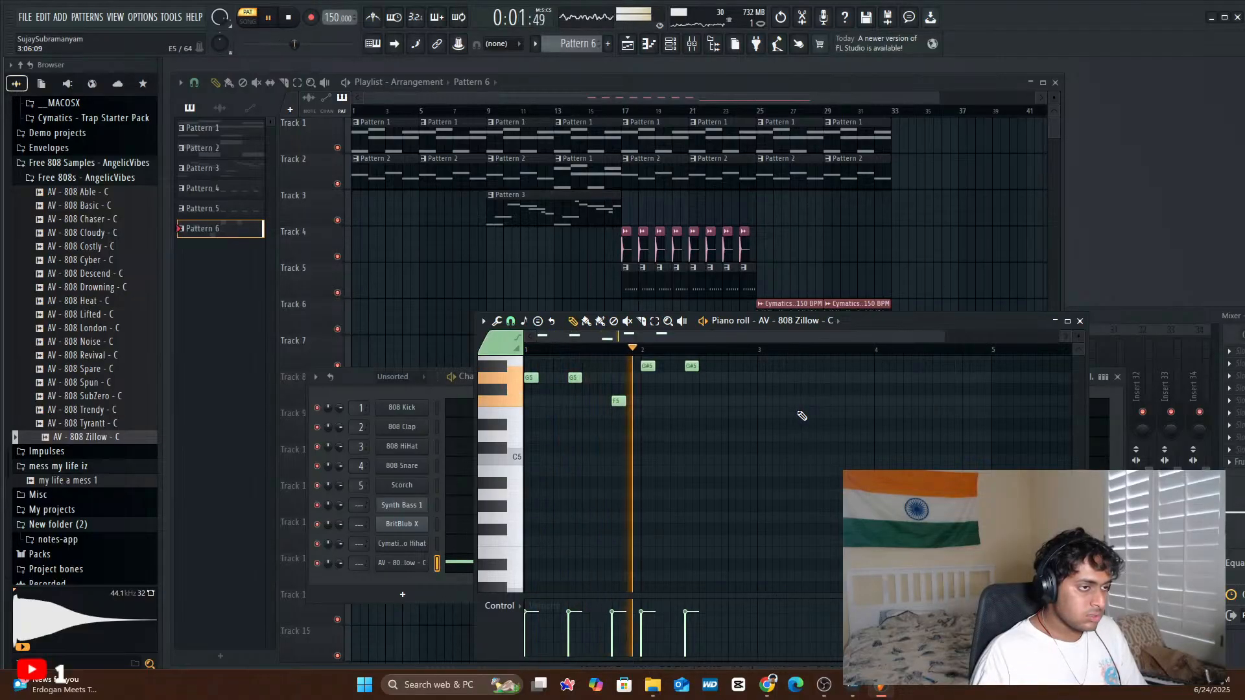
{"action": "key", "text": "space"}
{"action": "left_click_drag", "start_coordinate": [688, 367], "coordinate": [679, 368]}
{"action": "key", "text": "space"}
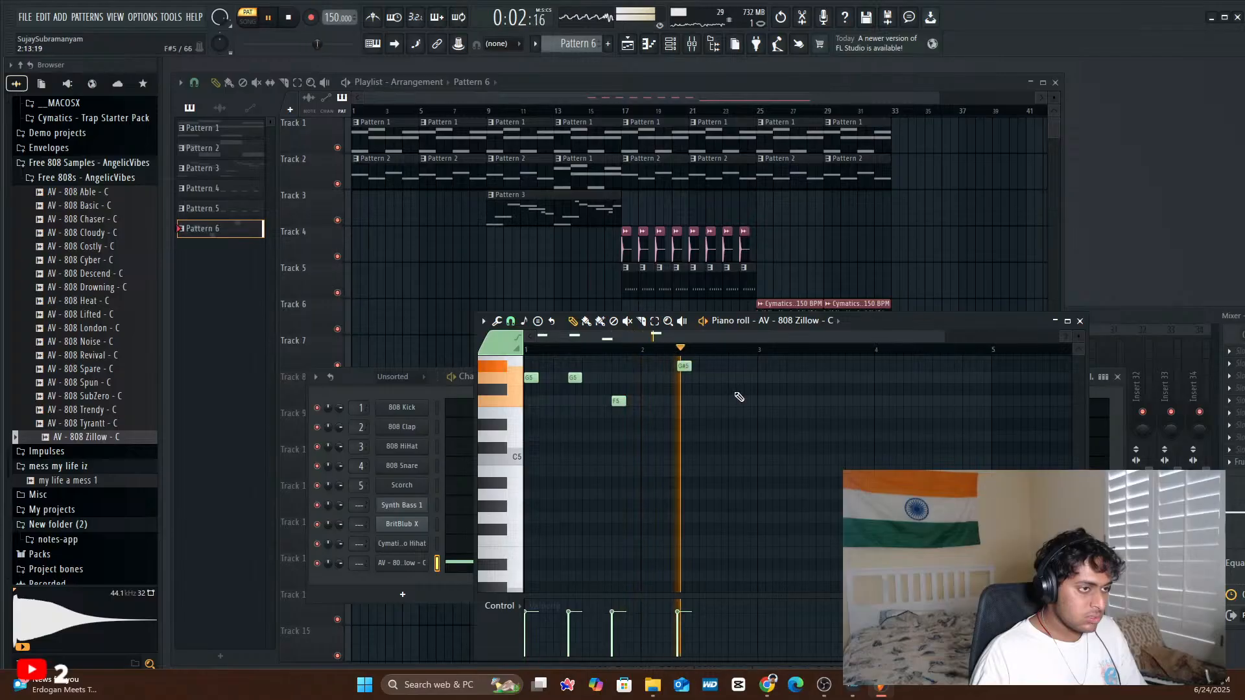
{"action": "key", "text": "space"}
{"action": "key", "text": "space"}
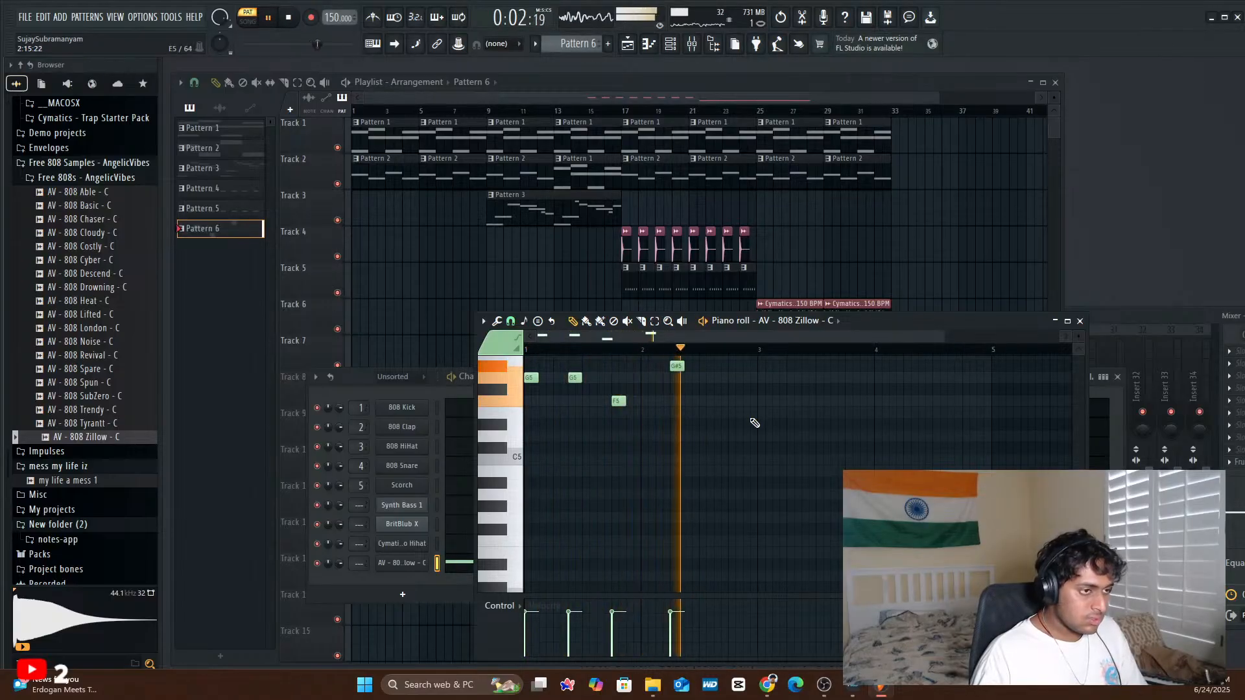
{"action": "key", "text": "space"}
- Add a second two-step G#5 note at step 9 of bar 2 and try a third G#5 note after it
{"action": "left_click", "coordinate": [721, 367]}
{"action": "left_click_drag", "start_coordinate": [721, 368], "coordinate": [726, 371]}
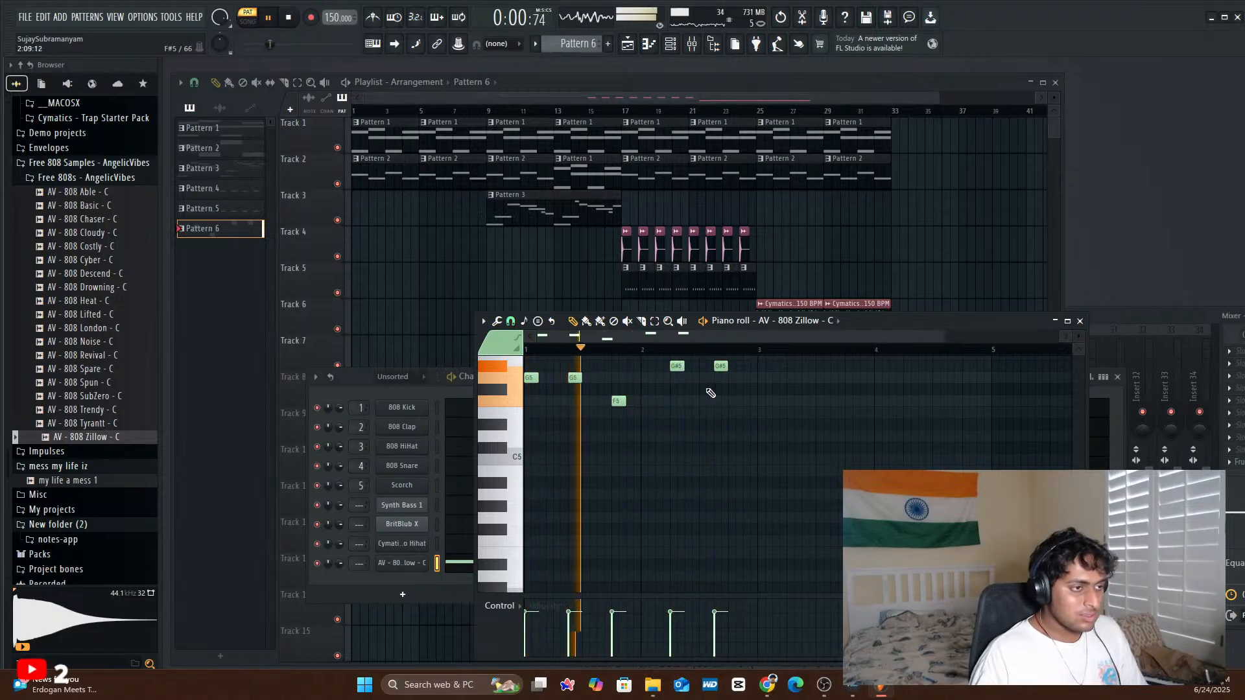
{"action": "scroll", "coordinate": [740, 407], "scroll_direction": "up", "scroll_amount": 3}
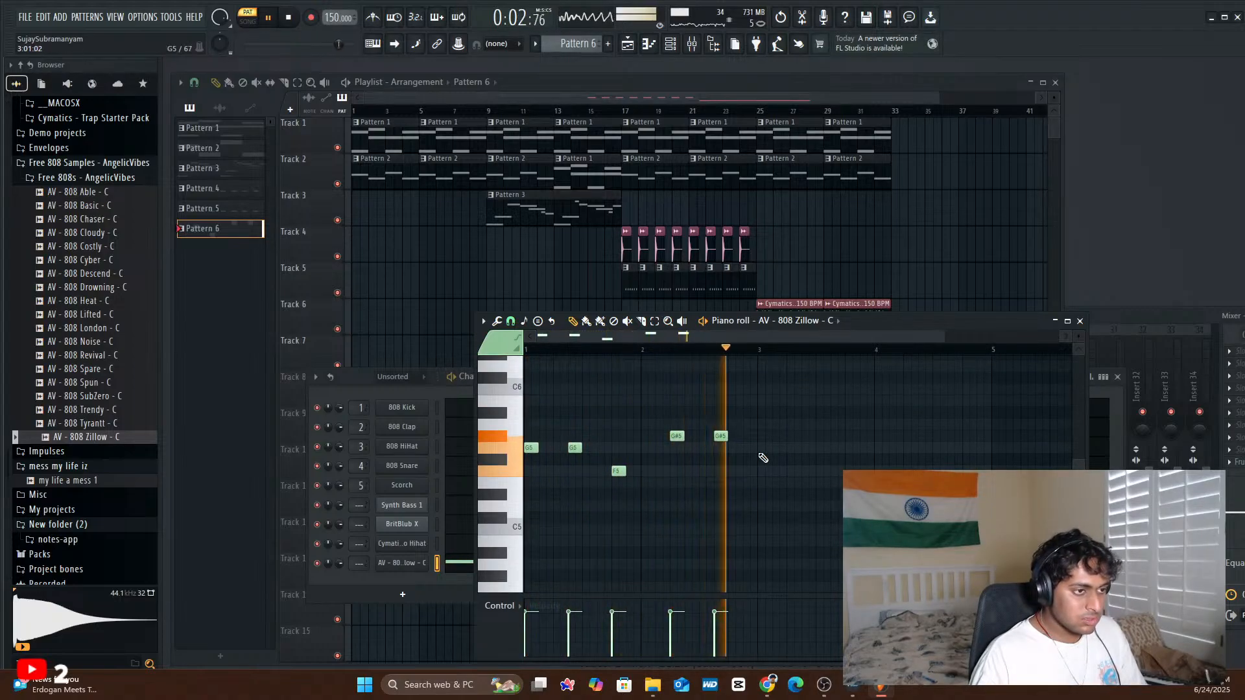
{"action": "left_click_drag", "start_coordinate": [721, 437], "coordinate": [713, 437]}
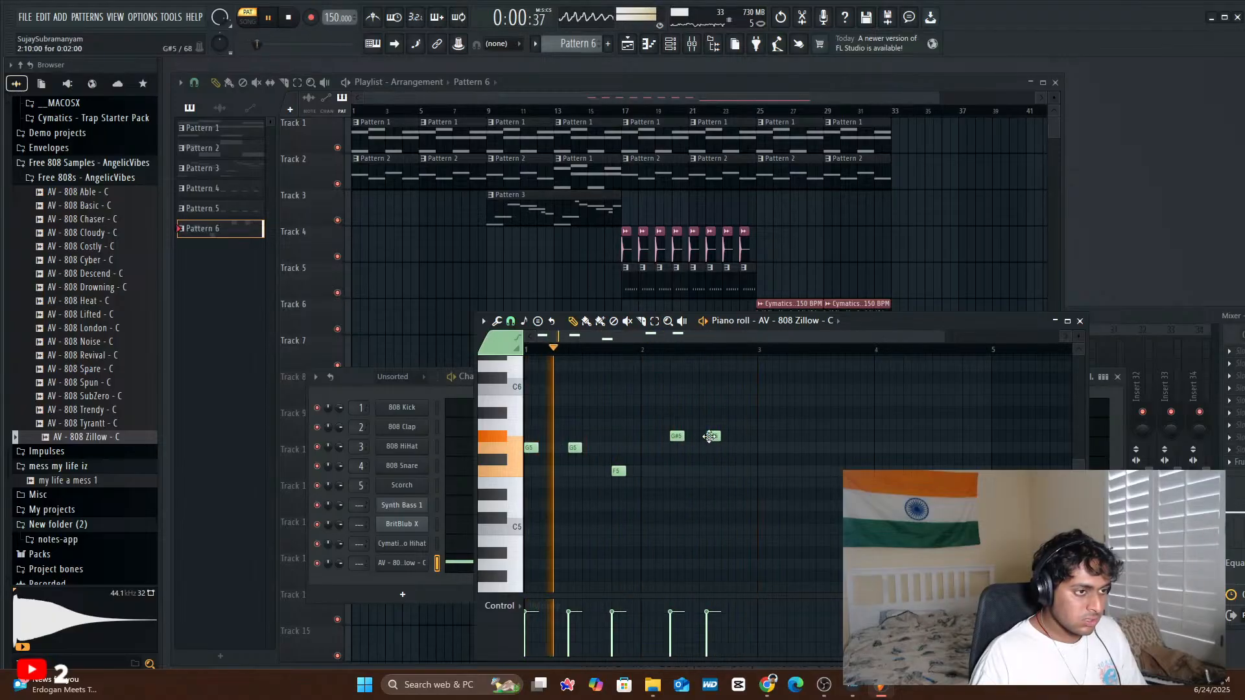
{"action": "left_click_drag", "start_coordinate": [710, 436], "coordinate": [704, 436]}
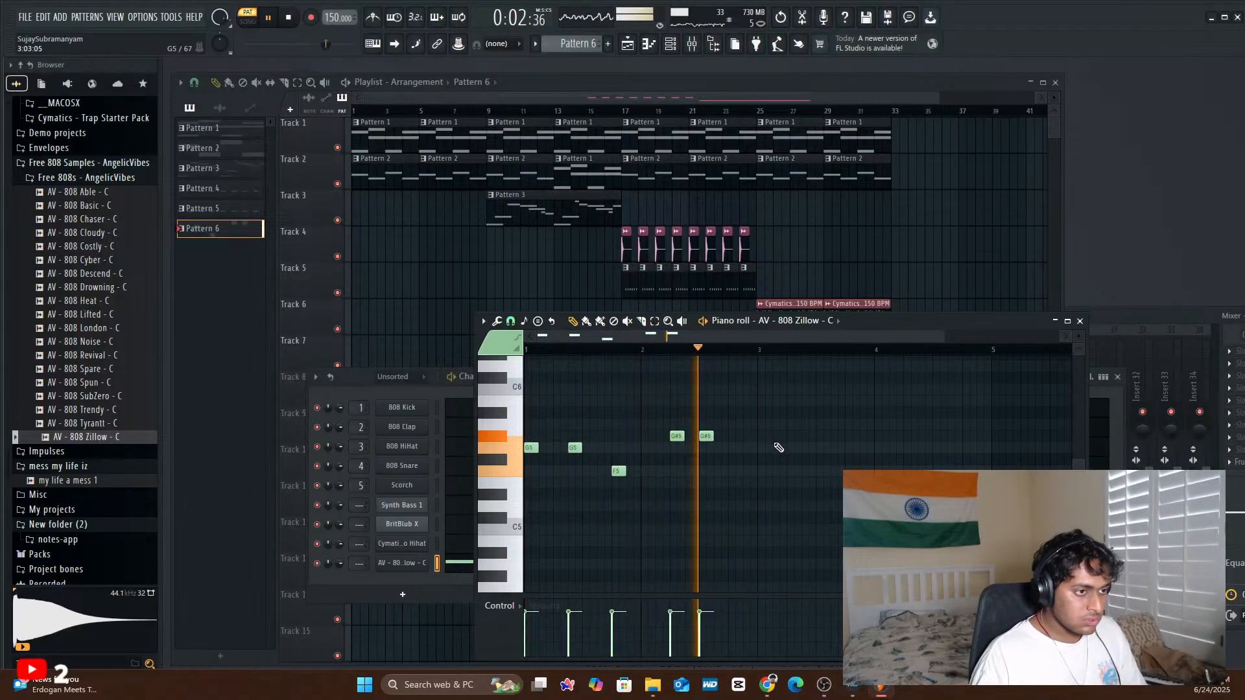
{"action": "left_click", "coordinate": [735, 436]}
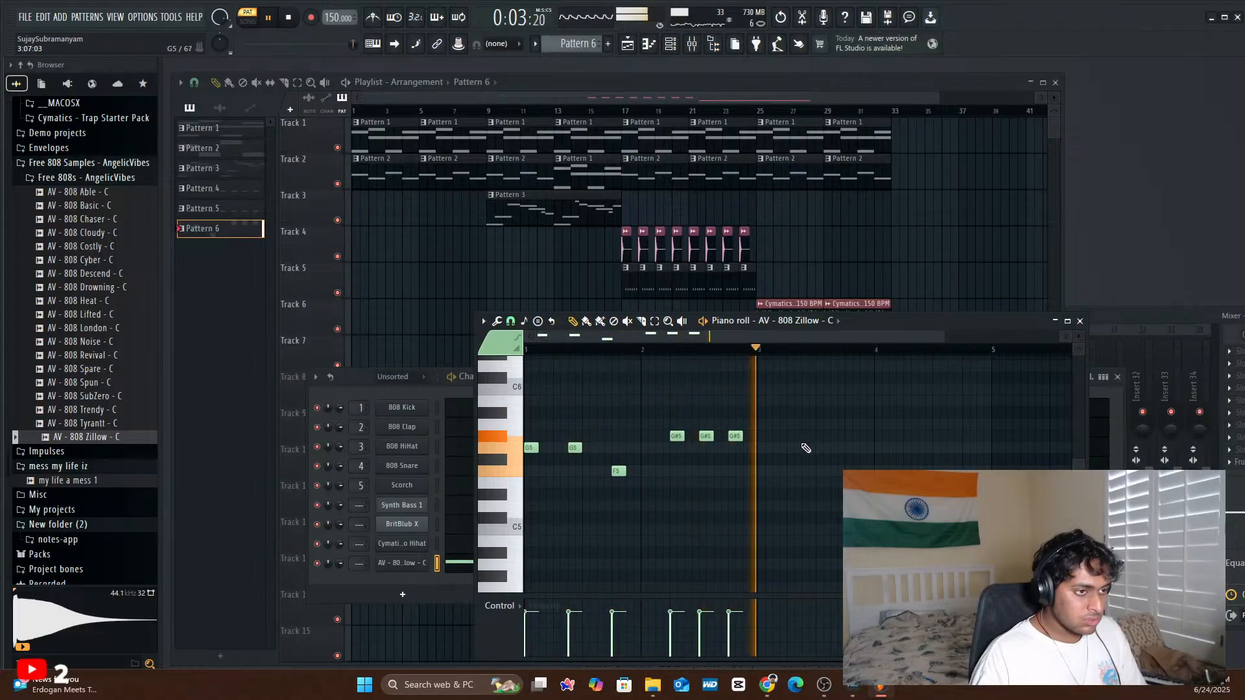
{"action": "right_click", "coordinate": [734, 437]}
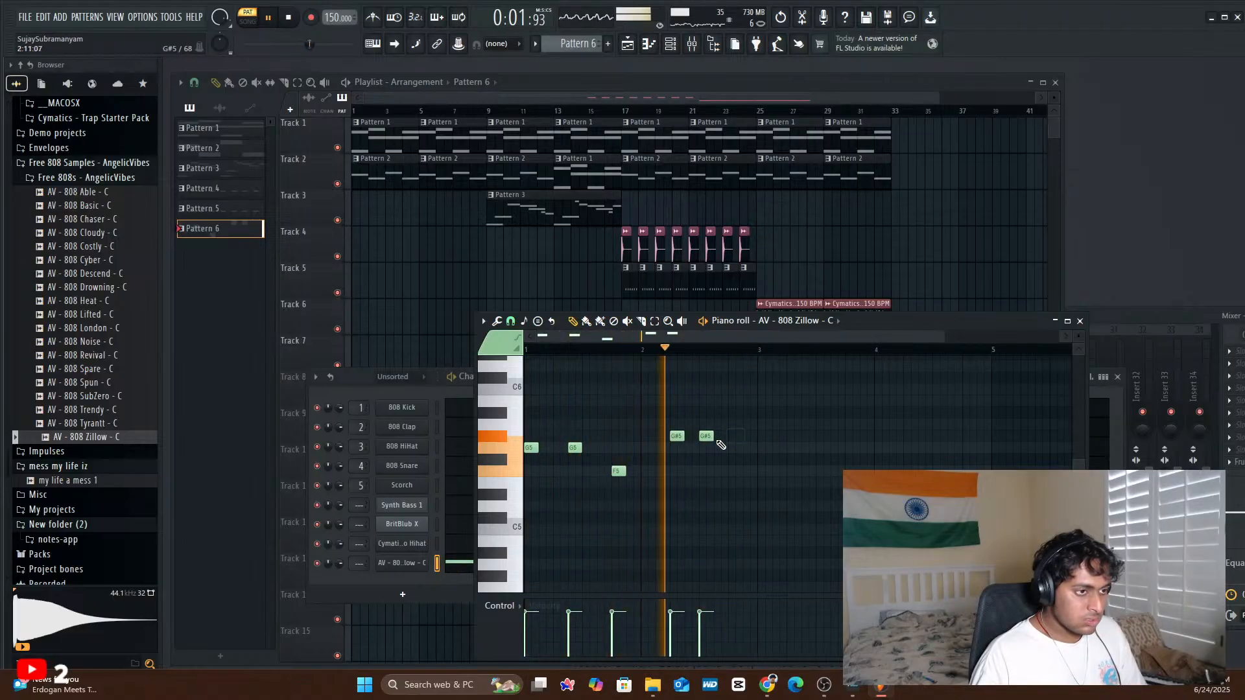
- Move the second G#5 note to step 11 of bar 2, add a third at step 15 and close the piano roll
{"action": "left_click_drag", "start_coordinate": [708, 439], "coordinate": [717, 441]}
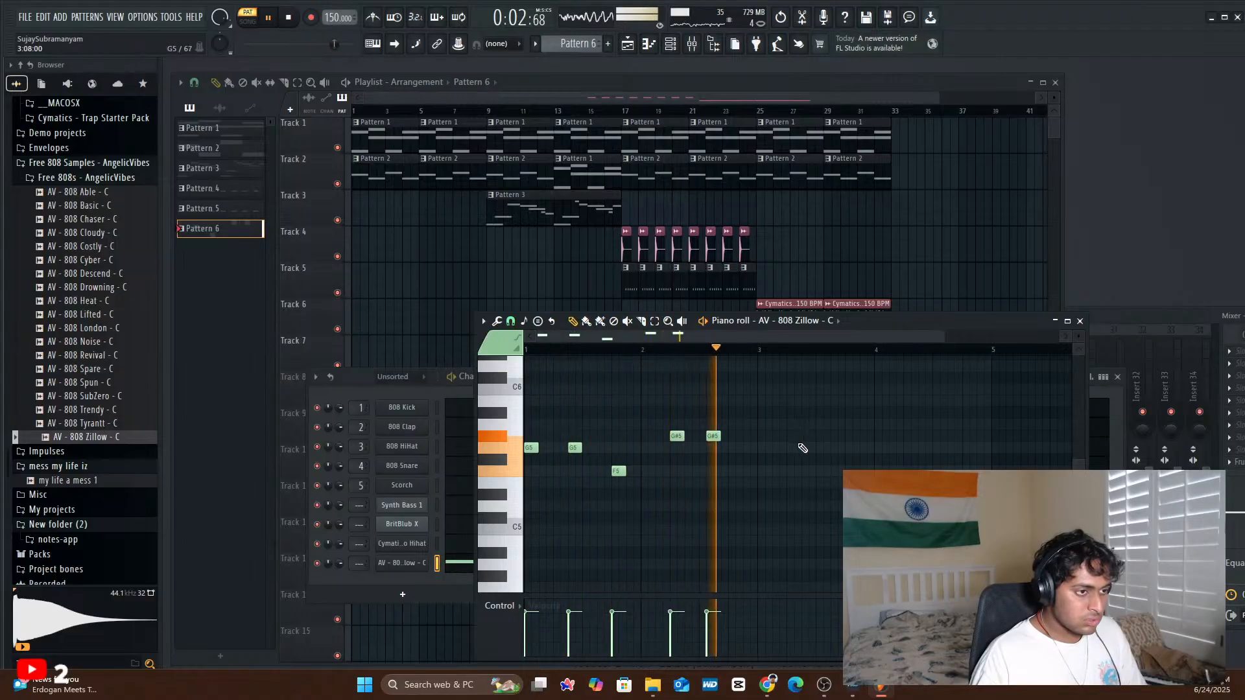
{"action": "left_click_drag", "start_coordinate": [712, 437], "coordinate": [719, 437]}
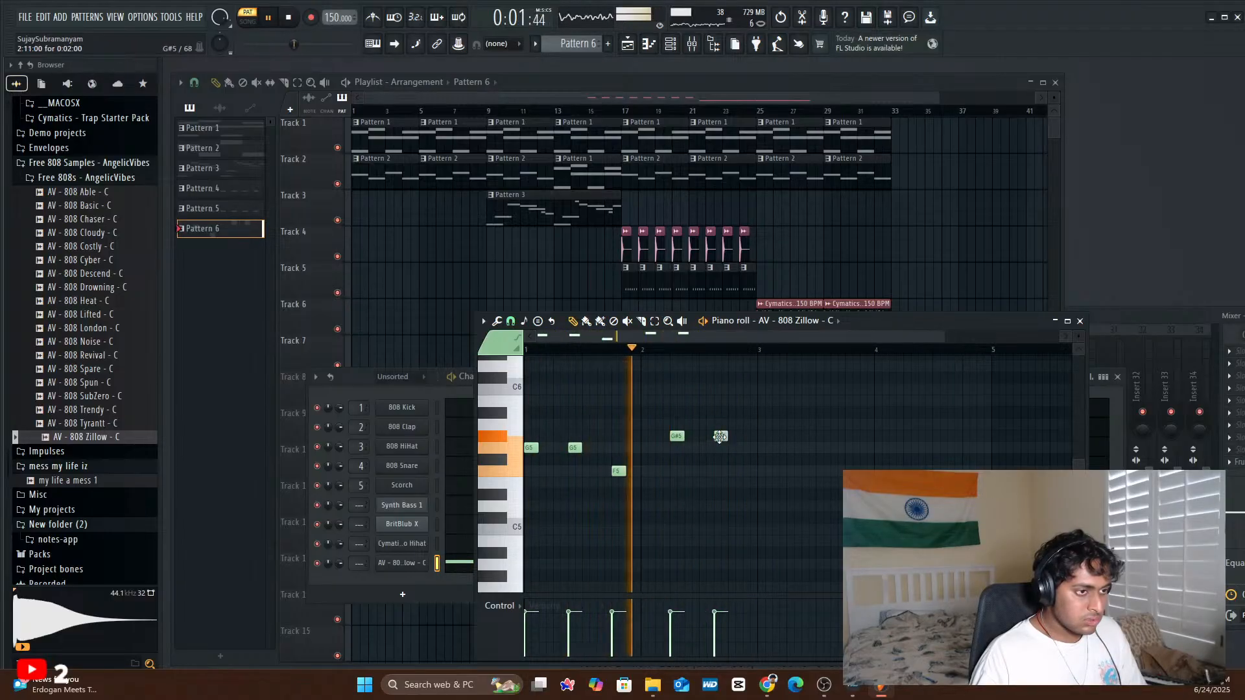
{"action": "left_click", "coordinate": [749, 436]}
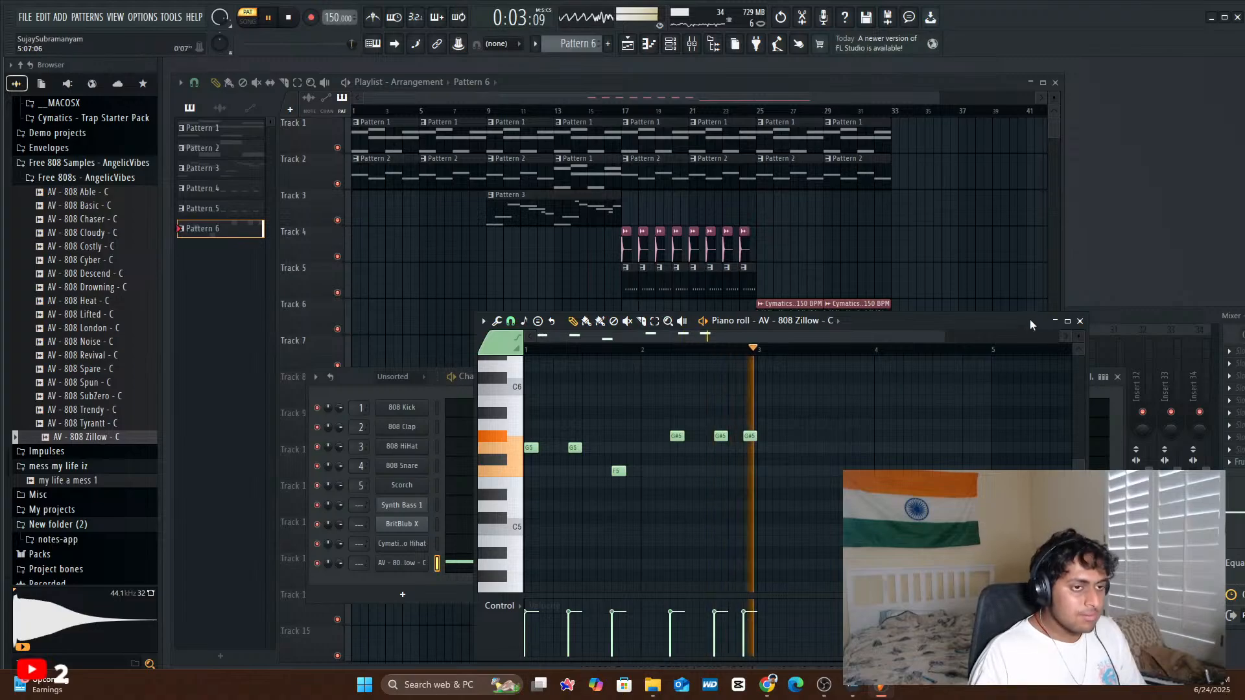
{"action": "left_click", "coordinate": [1080, 321]}
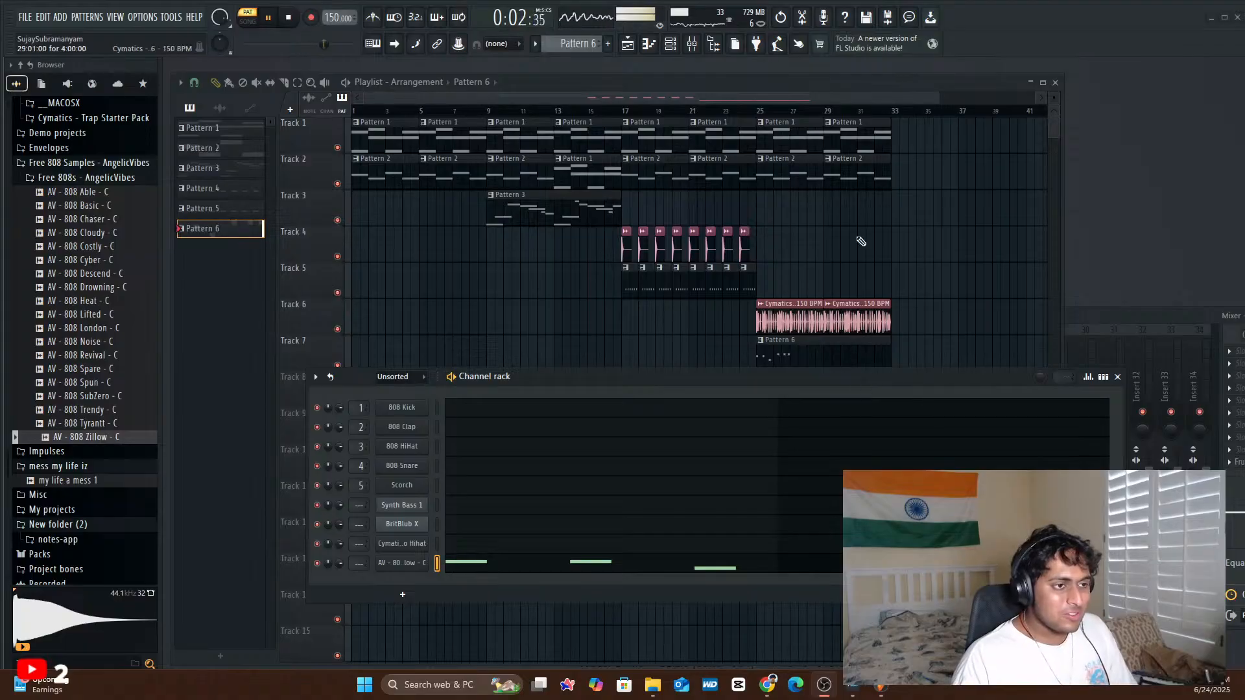
- Shorten the Pattern 6 clip on Track 7 to two bars and repeat it through bar 32 while playing the song from bar 25
{"action": "left_click_drag", "start_coordinate": [890, 358], "coordinate": [825, 361]}
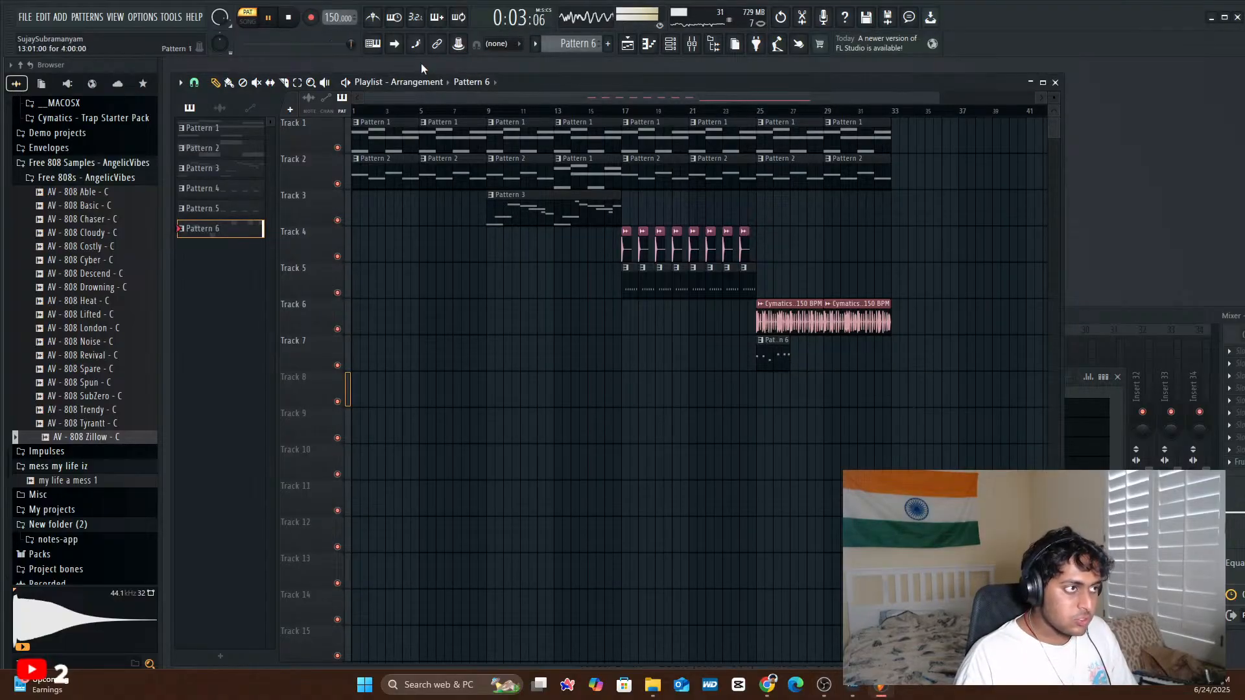
{"action": "left_click", "coordinate": [761, 115]}
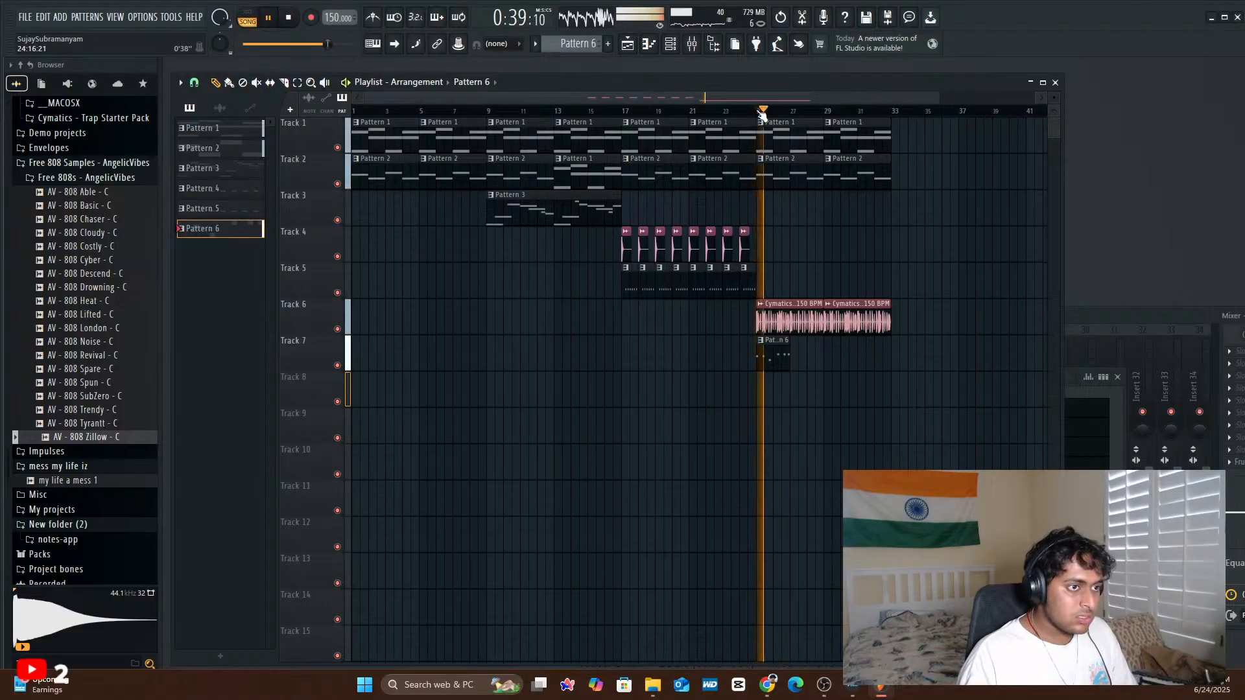
{"action": "left_click", "coordinate": [794, 358]}
{"action": "left_click", "coordinate": [833, 360]}
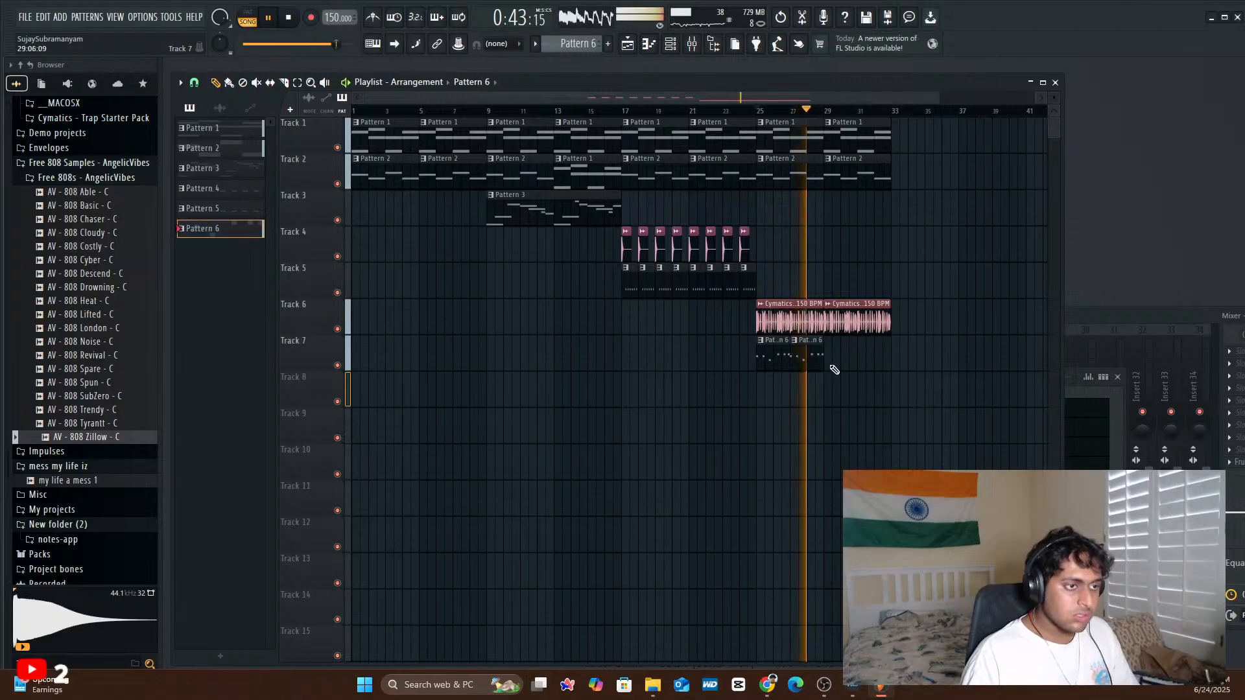
{"action": "left_click", "coordinate": [862, 364]}
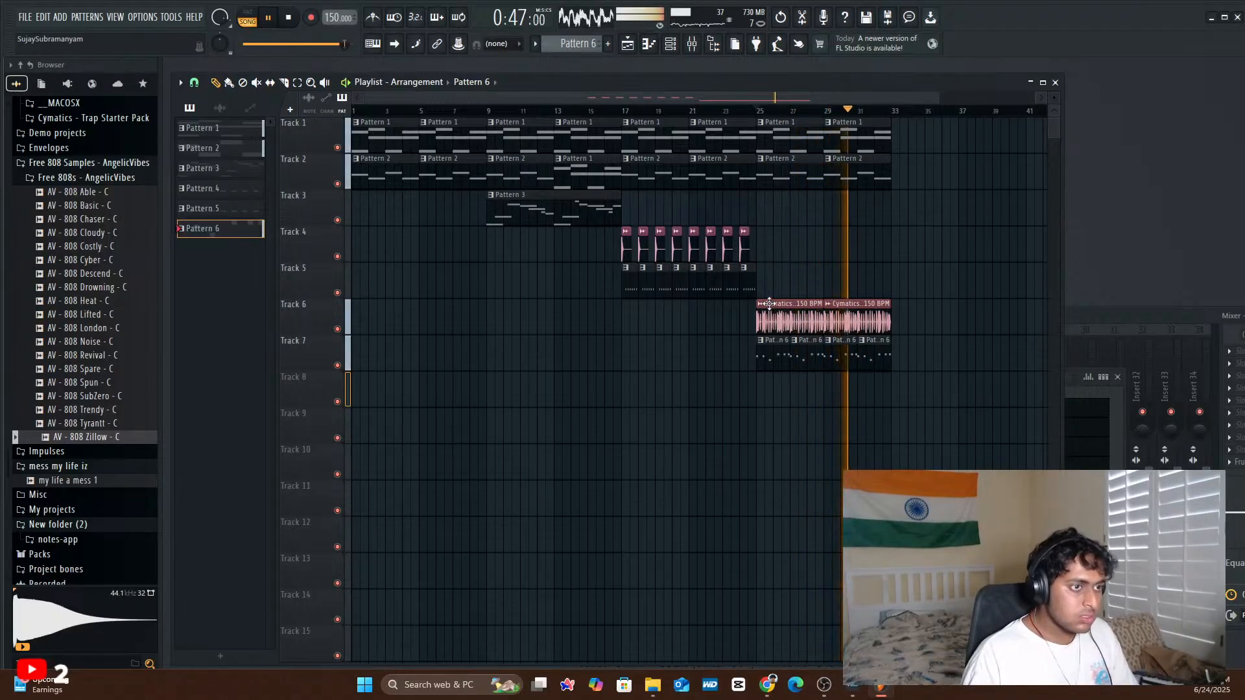
- Add a third Drip Drum Loop 6 clip at bar 33 on Track 6 and two Pattern 6 clips beneath it through bar 36
{"action": "left_click", "coordinate": [883, 320]}
{"action": "left_click", "coordinate": [898, 321]}
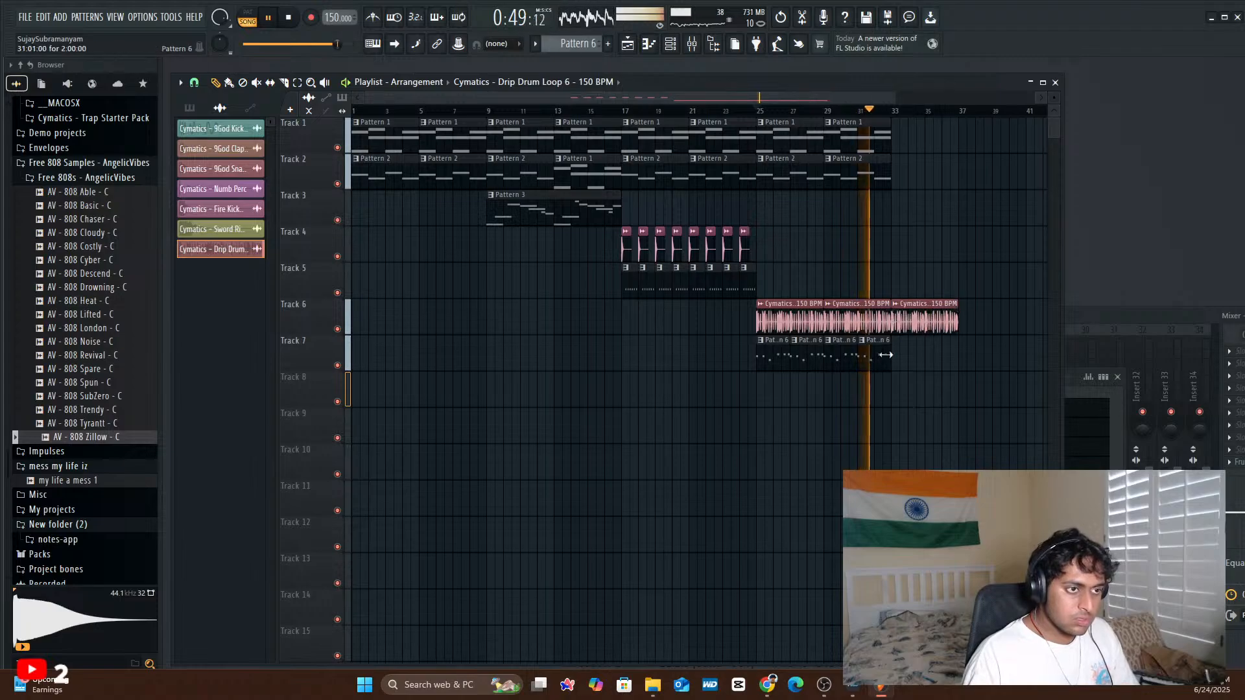
{"action": "left_click", "coordinate": [880, 359]}
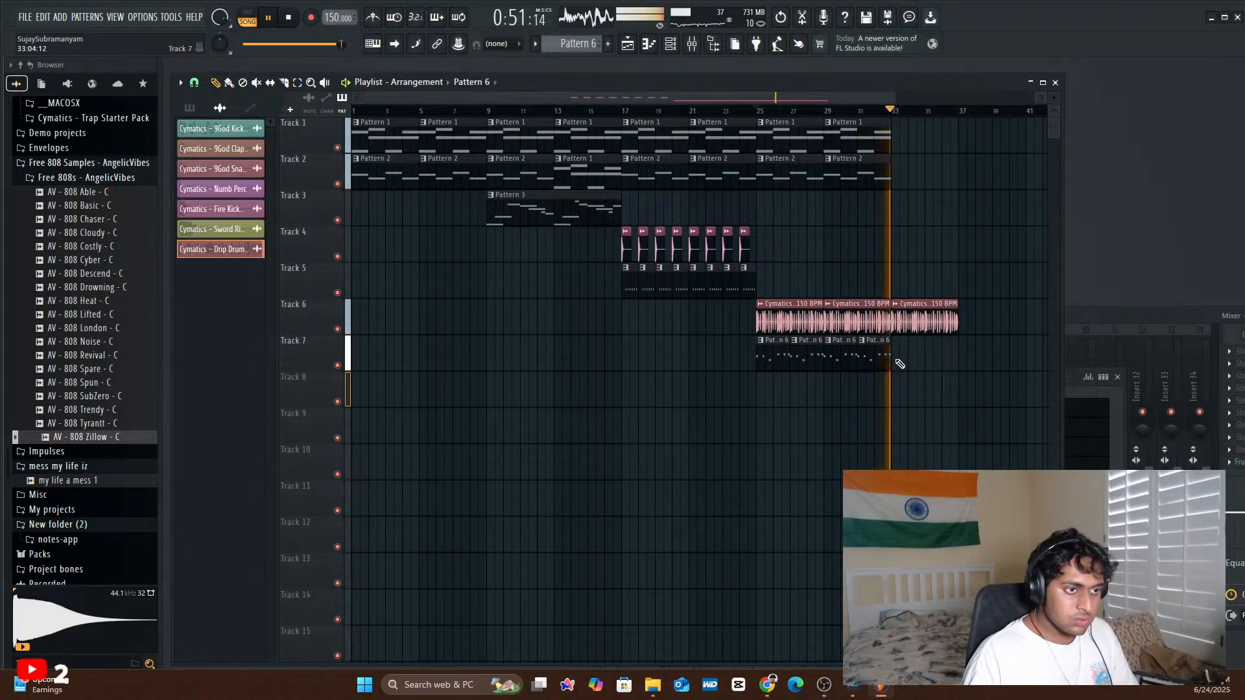
{"action": "left_click", "coordinate": [900, 363]}
{"action": "left_click", "coordinate": [930, 362]}
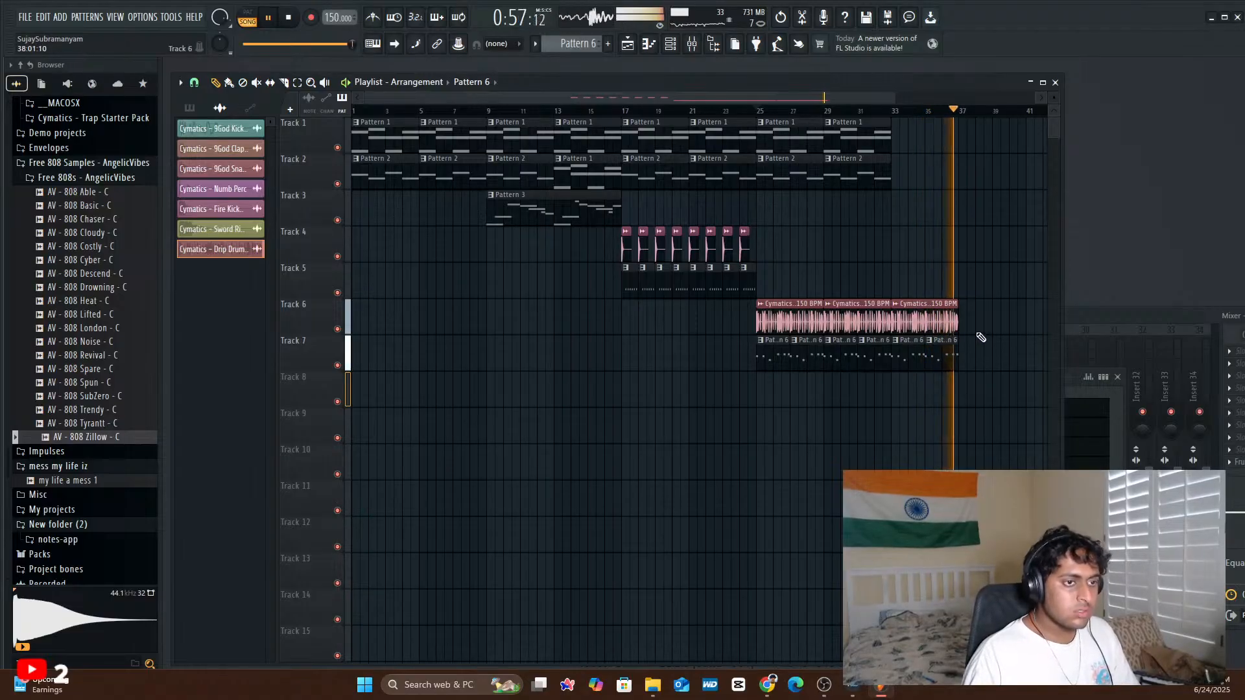
{"action": "key", "text": "space"}
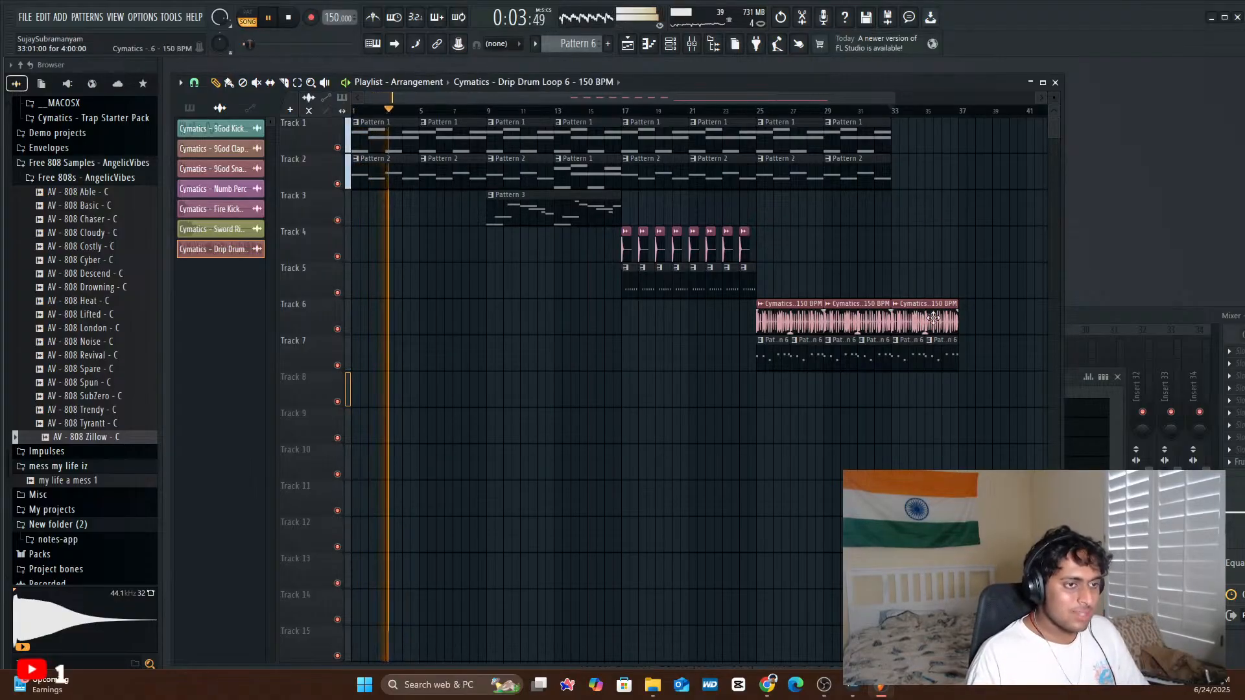
- Add a fourth Drip Drum Loop 6 clip at bar 37 on Track 6 and two Pattern 6 clips beneath it through bar 40
{"action": "left_click", "coordinate": [964, 324]}
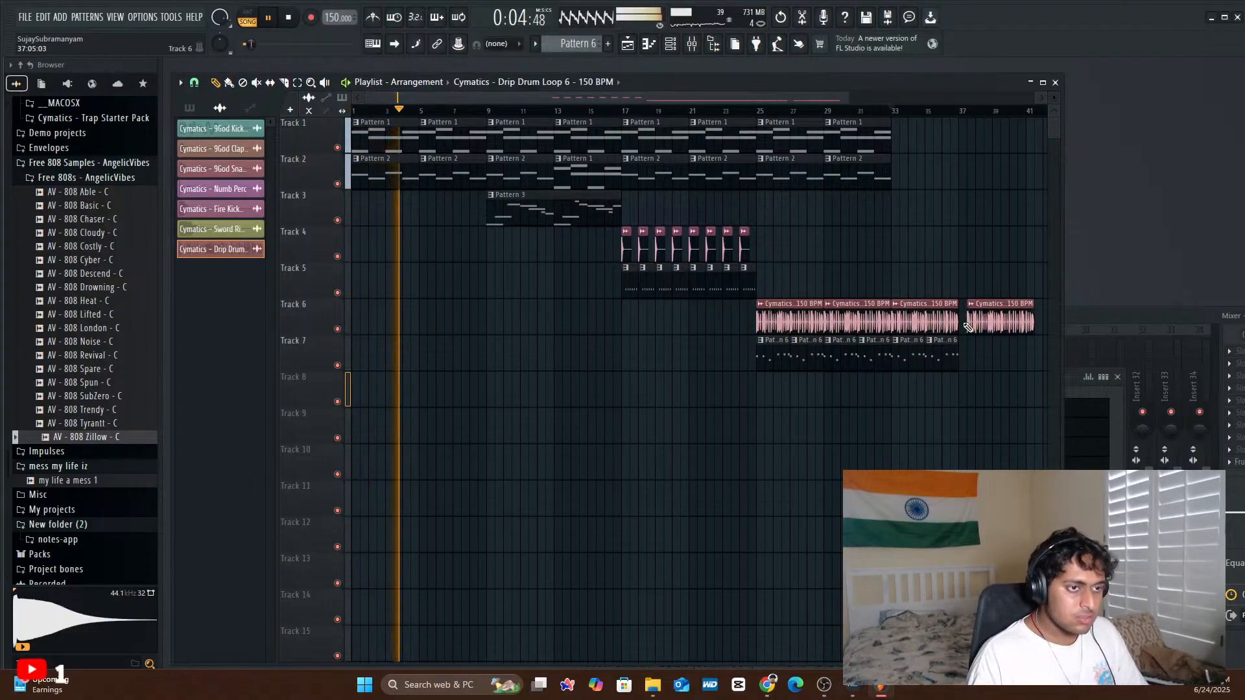
{"action": "left_click", "coordinate": [948, 358]}
{"action": "left_click", "coordinate": [1012, 361]}
{"action": "left_click_drag", "start_coordinate": [1017, 362], "coordinate": [966, 362]}
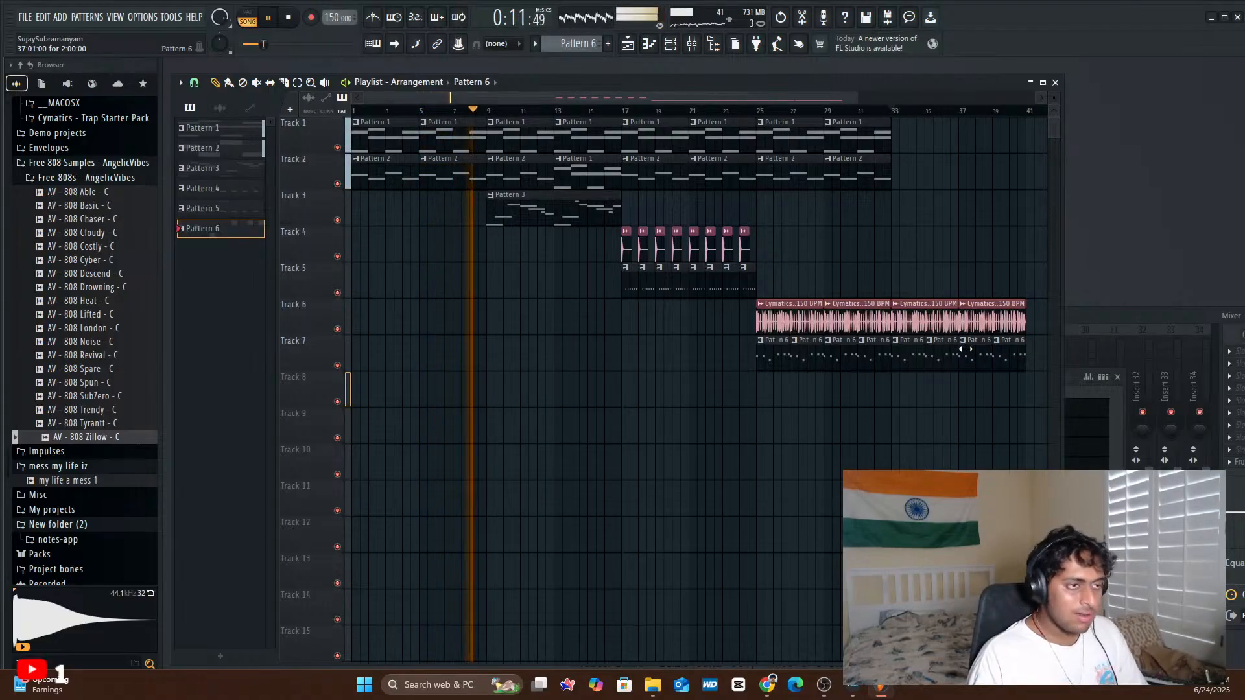
- Add Pattern 1 at bar 33 on Track 1, Pattern 2 at bars 33 and 37 on Track 2, and a Pattern 2 clip just after bar 37 on Track 1
{"action": "left_click", "coordinate": [862, 140]}
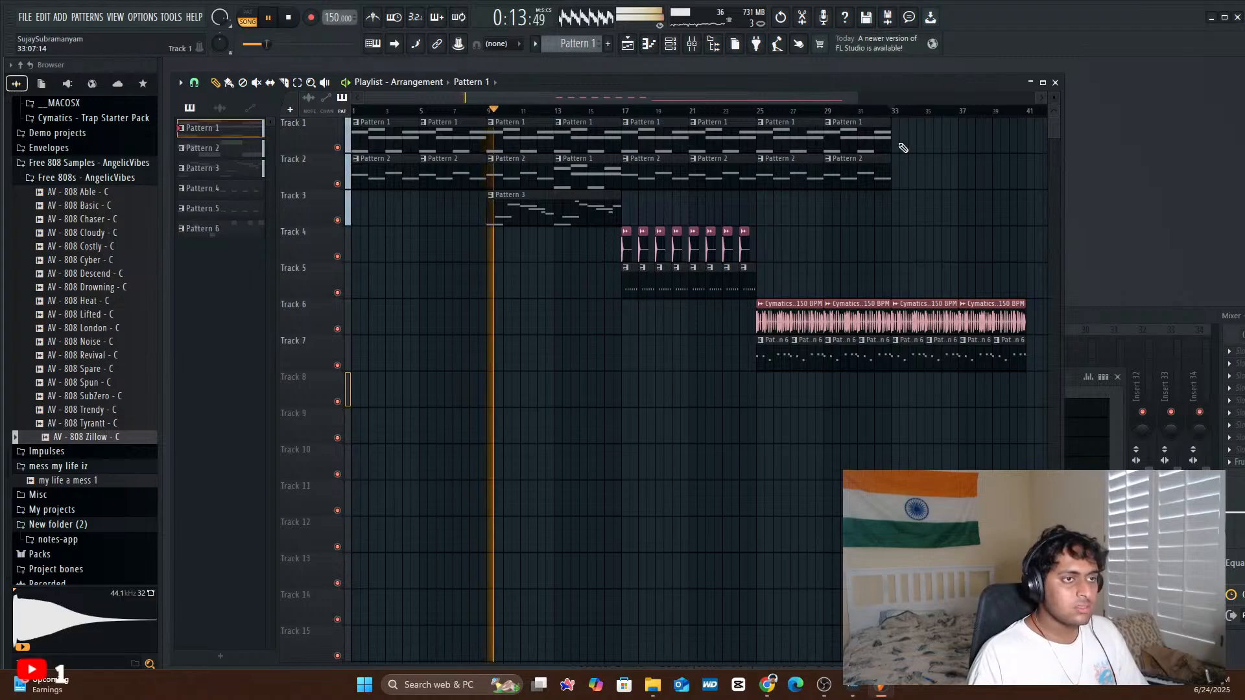
{"action": "left_click", "coordinate": [897, 147]}
{"action": "left_click", "coordinate": [879, 169]}
{"action": "left_click", "coordinate": [898, 170]}
{"action": "left_click", "coordinate": [962, 172]}
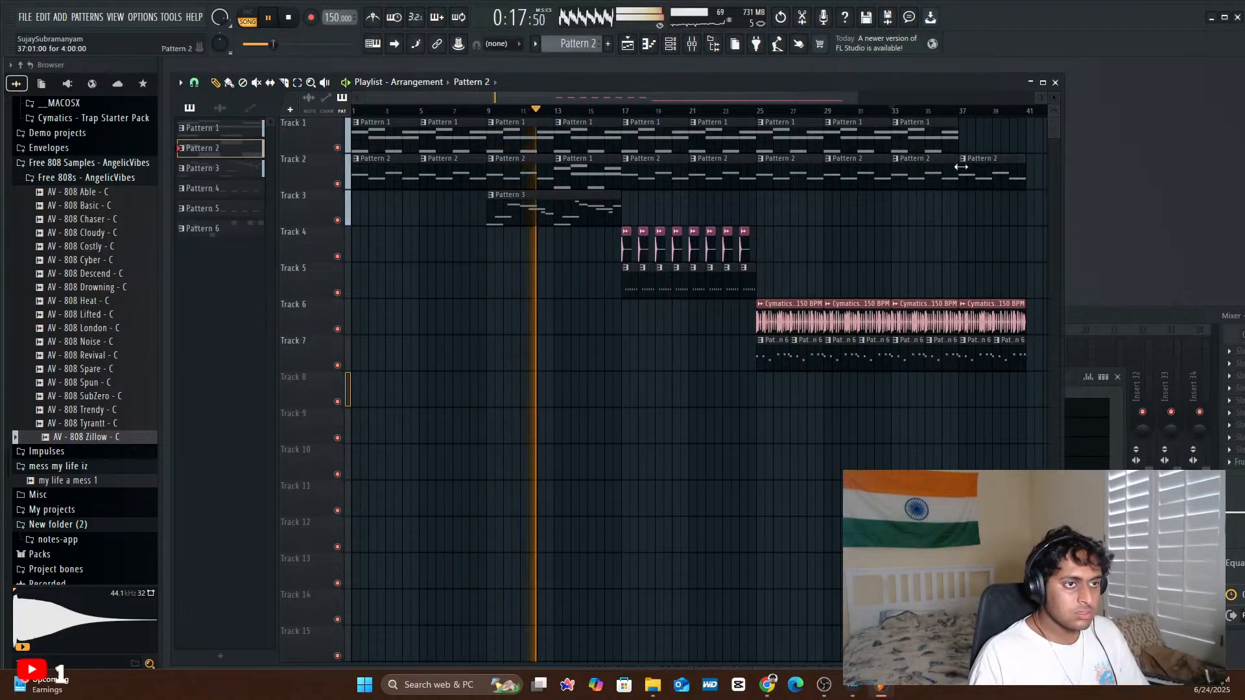
{"action": "left_click", "coordinate": [960, 131]}
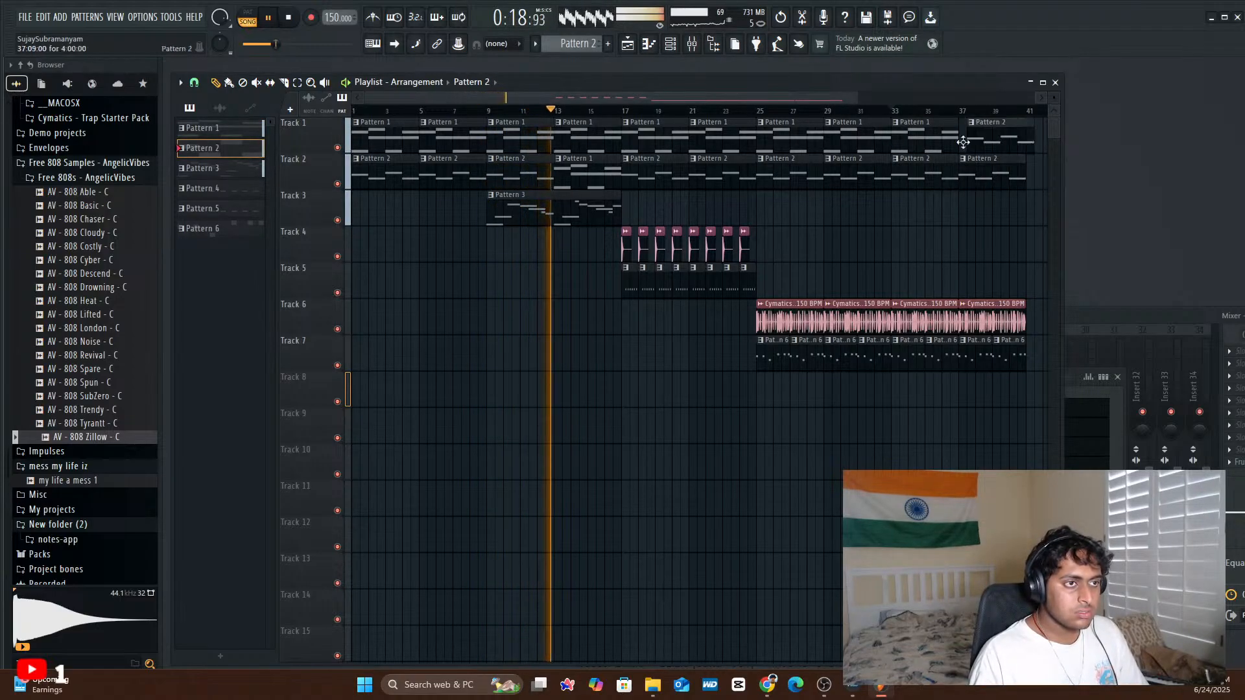
- Try two Pattern 3 clips on Track 3, starting at bars 25 and 33
{"action": "left_click", "coordinate": [570, 215]}
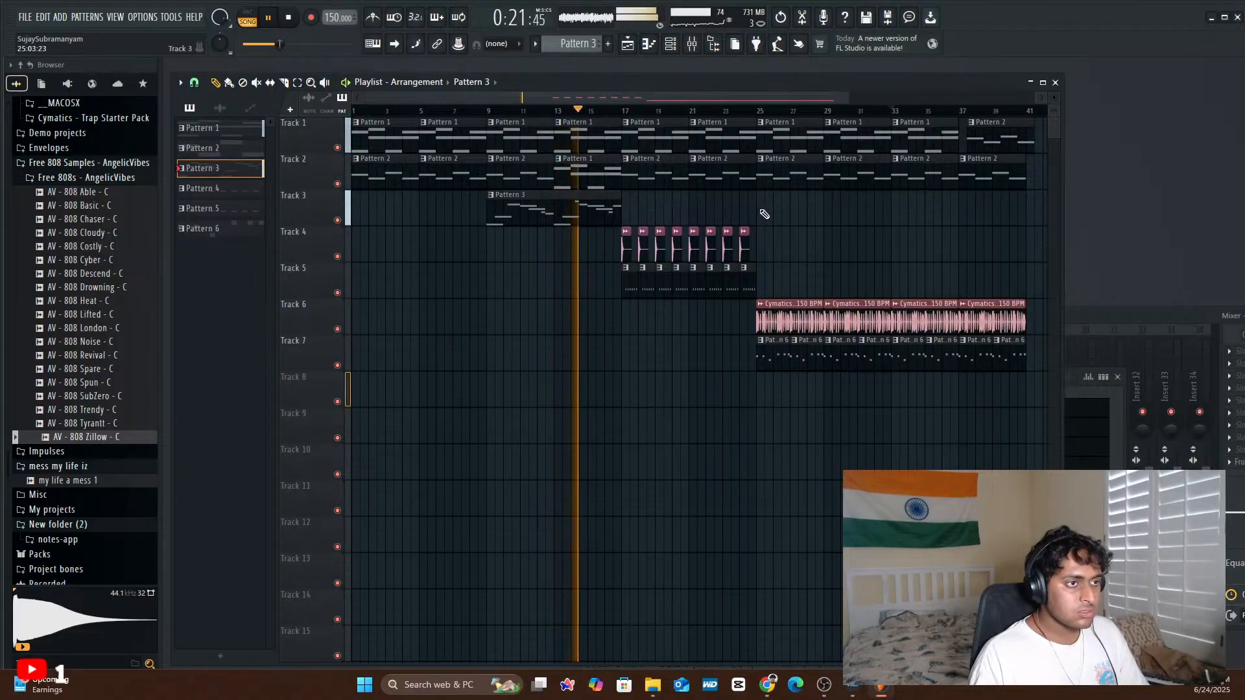
{"action": "left_click", "coordinate": [765, 214]}
{"action": "left_click", "coordinate": [894, 214]}
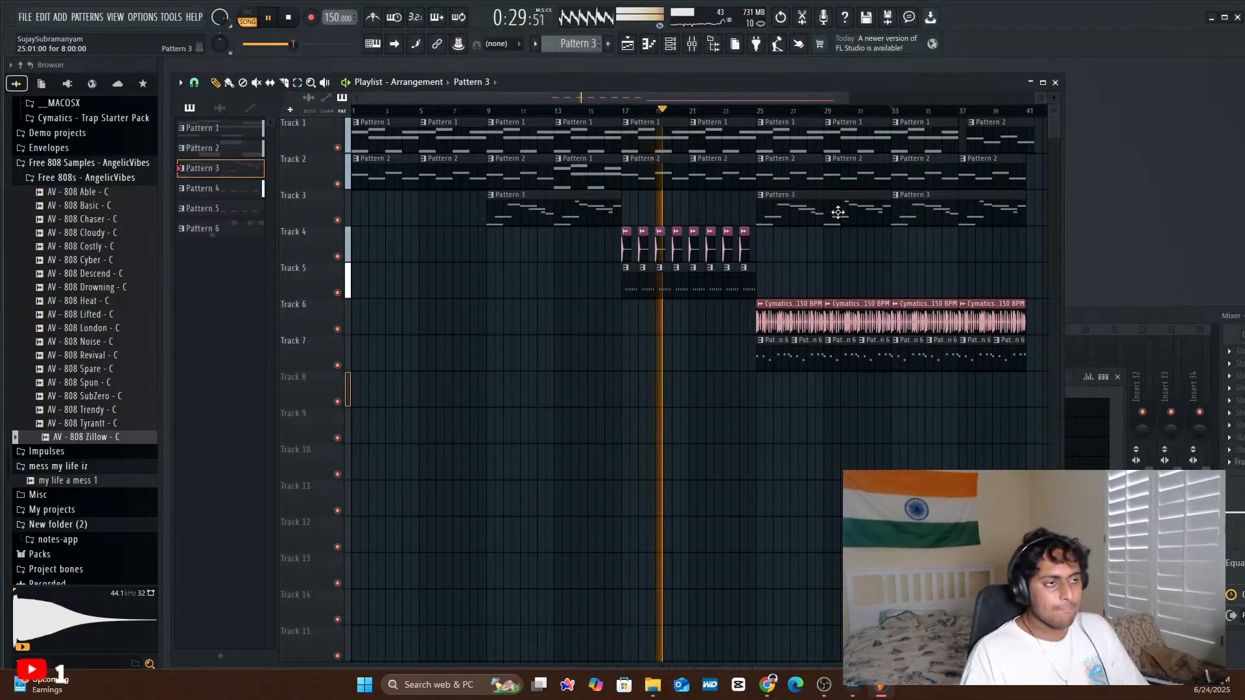
- Replace the stray Pattern 2 clip near bar 37 on Track 1 with Pattern 1 and replay the song from bar 25
{"action": "left_click_drag", "start_coordinate": [843, 97], "coordinate": [1014, 117]}
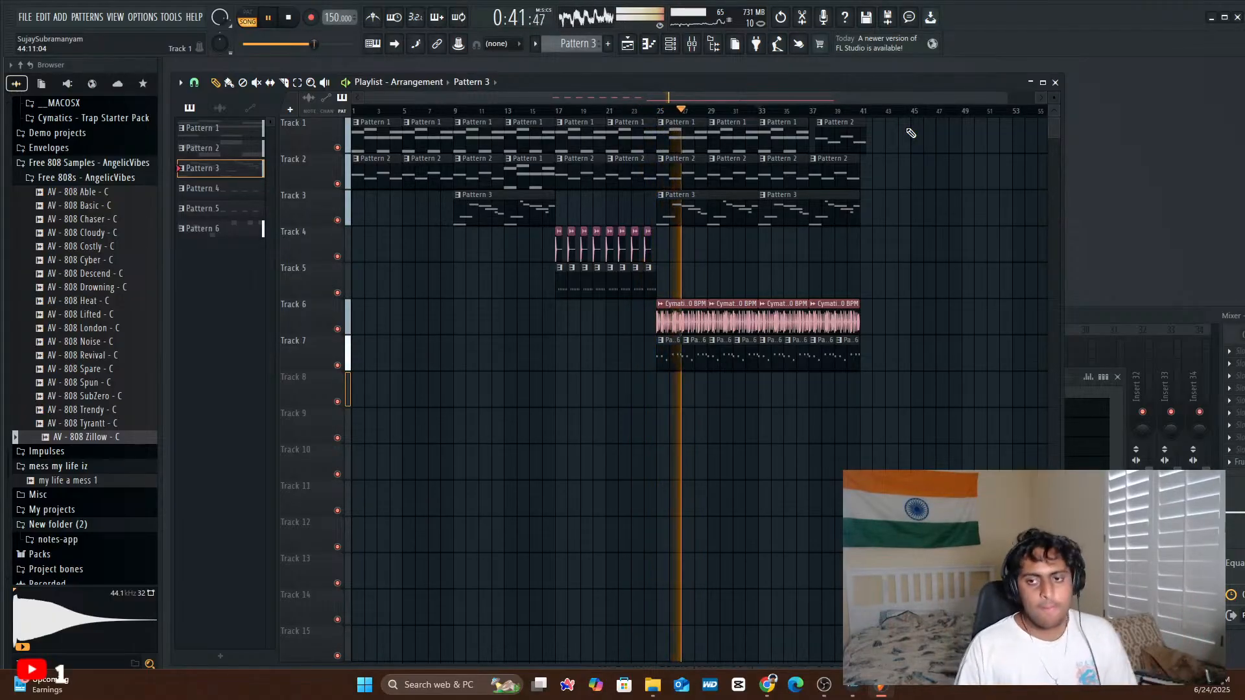
{"action": "key", "text": "space"}
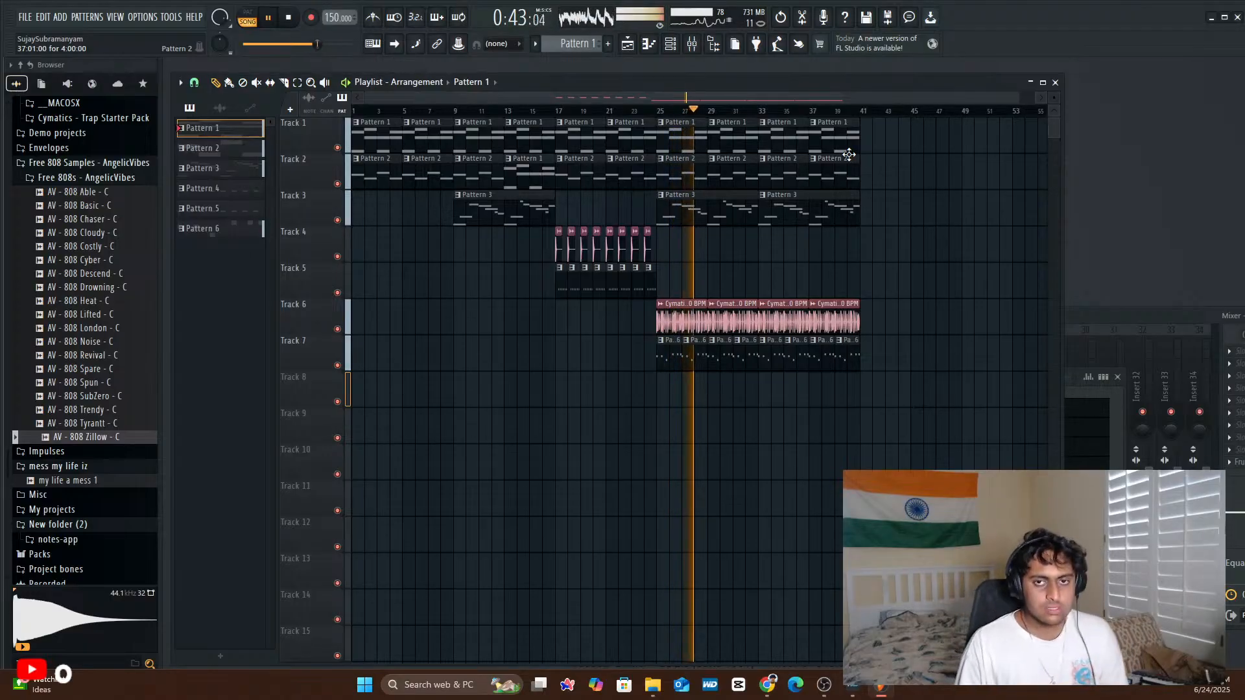
{"action": "key", "text": "space"}
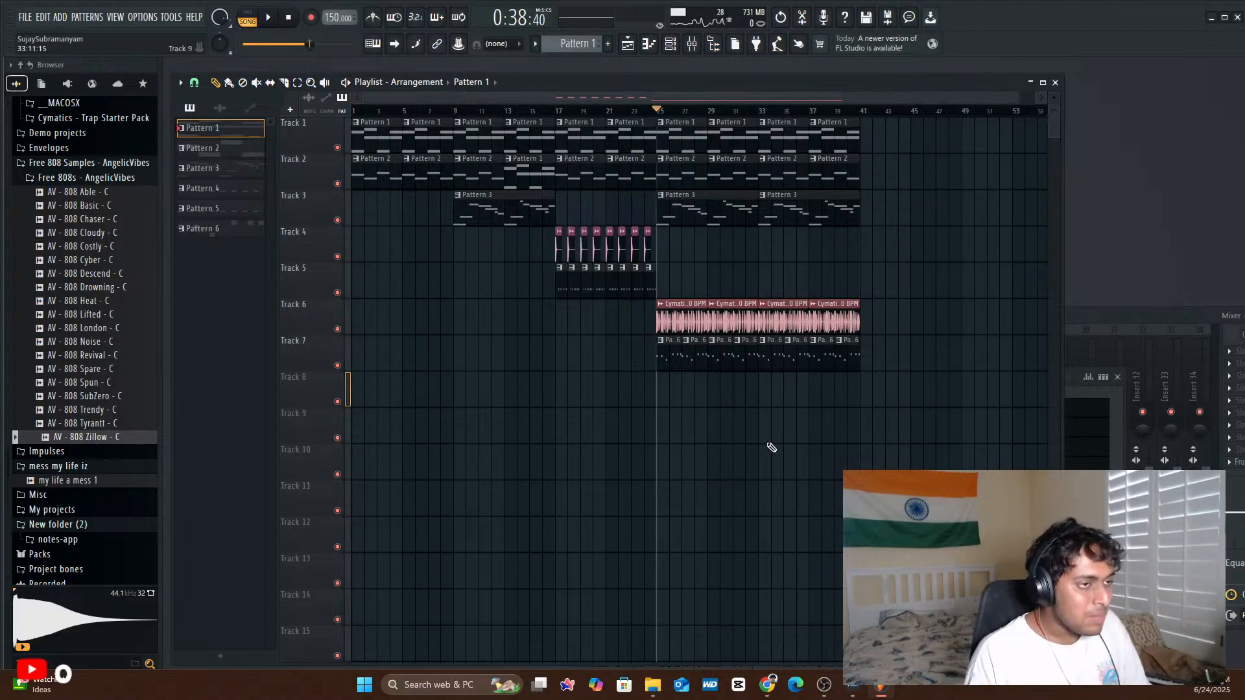
{"action": "key", "text": "space"}
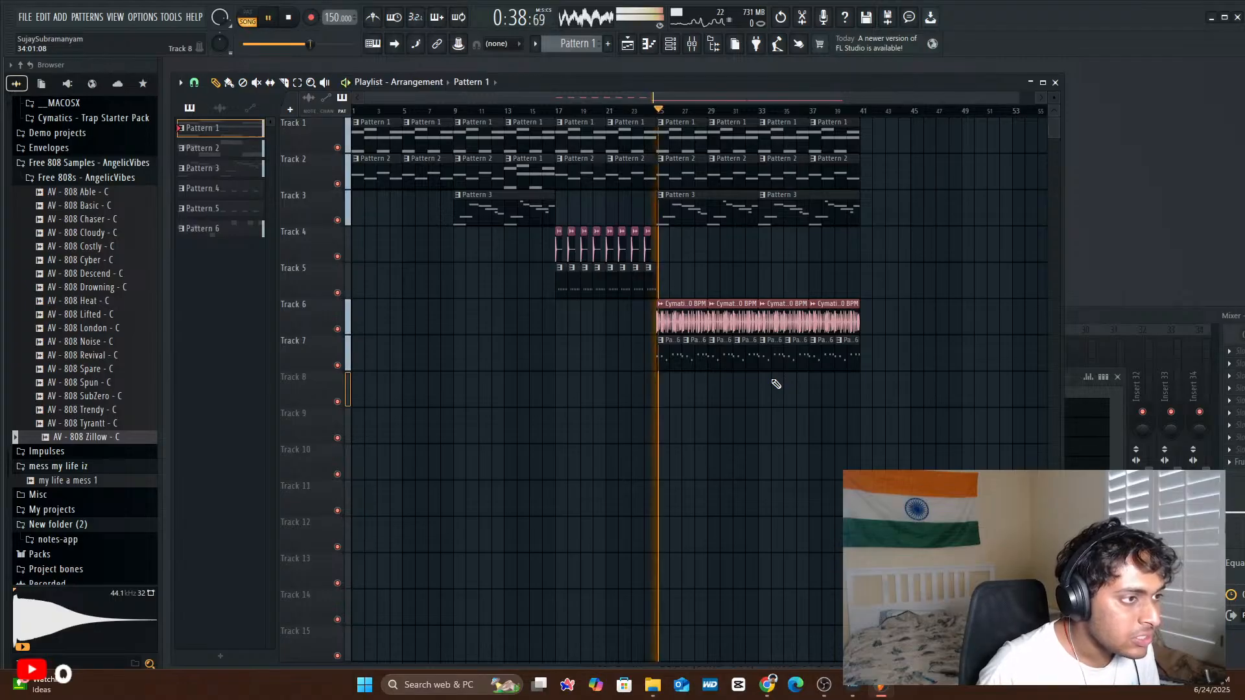
{"action": "key", "text": "space"}
- Delete the two Pattern 3 clips at bars 25 and 33 on Track 3 and play the section without them
{"action": "right_click", "coordinate": [698, 223]}
{"action": "right_click", "coordinate": [778, 211]}
{"action": "key", "text": "space"}
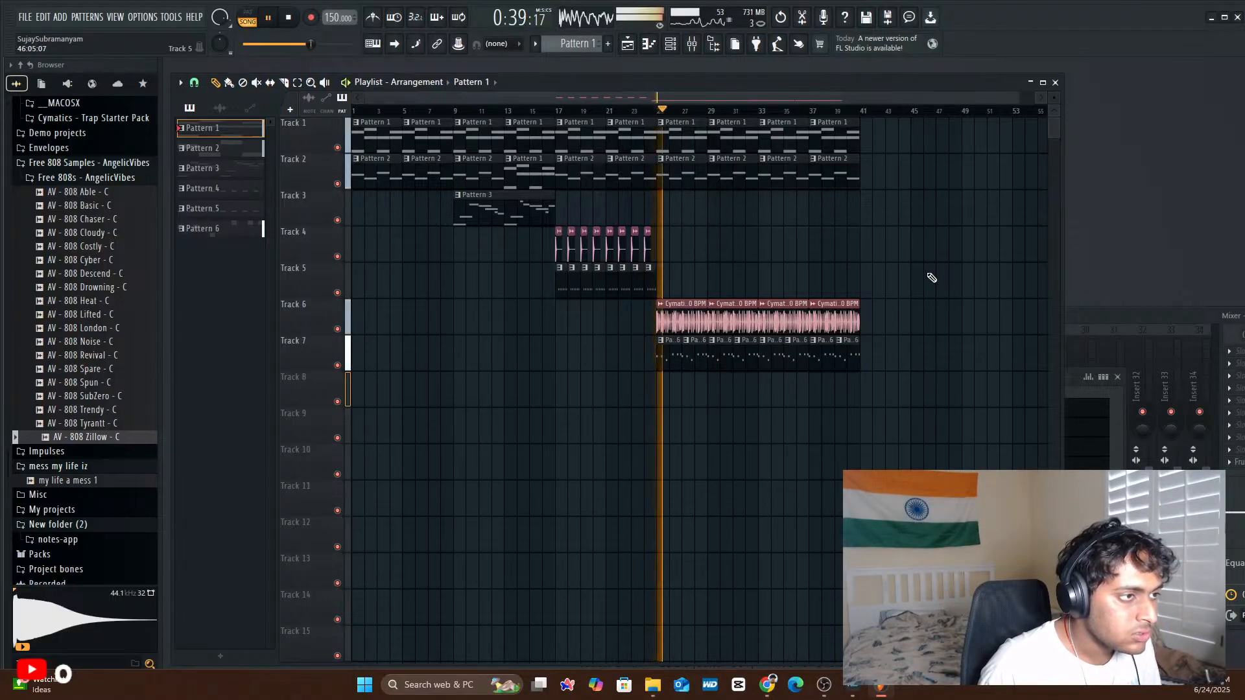
{"action": "key", "text": "space"}
- Play the song briefly from bar 9 to hear the Pattern 3 melody
{"action": "left_click_drag", "start_coordinate": [505, 113], "coordinate": [448, 124]}
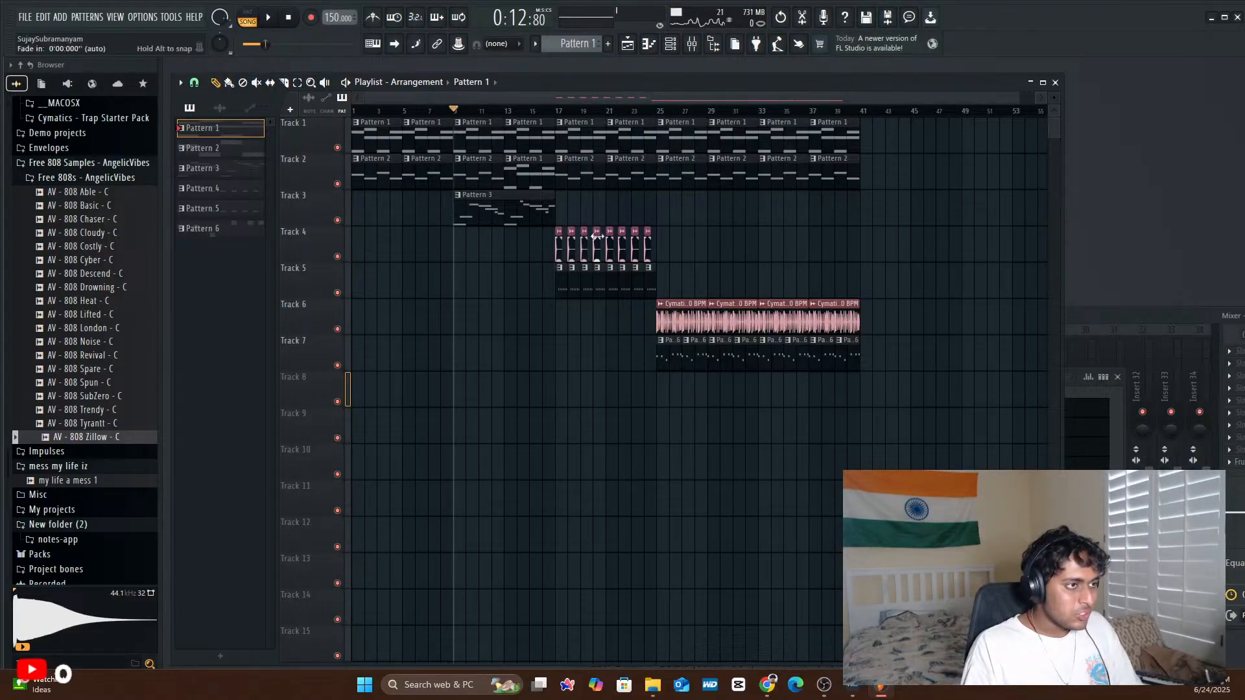
{"action": "key", "text": "space"}
{"action": "key", "text": "space"}
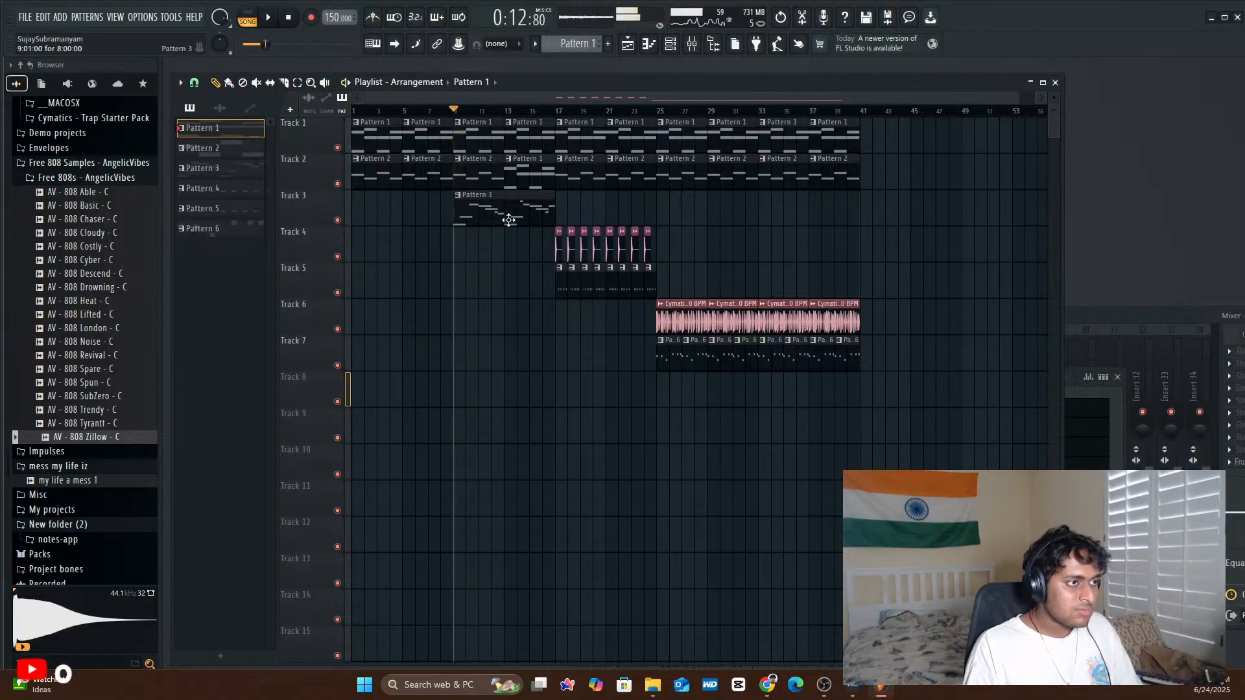
- Open the FLEX instrument of Pattern 3's BritBlub X channel
{"action": "double_click", "coordinate": [509, 220]}
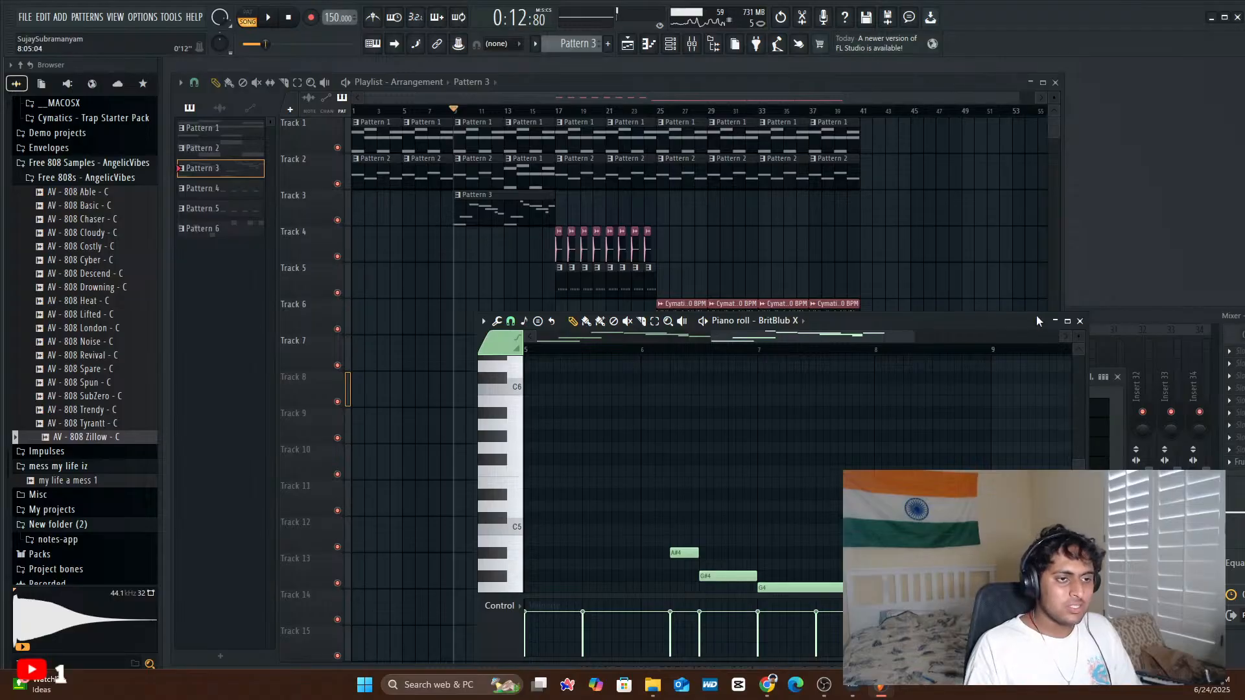
{"action": "left_click", "coordinate": [1079, 322]}
{"action": "key", "text": "F6"}
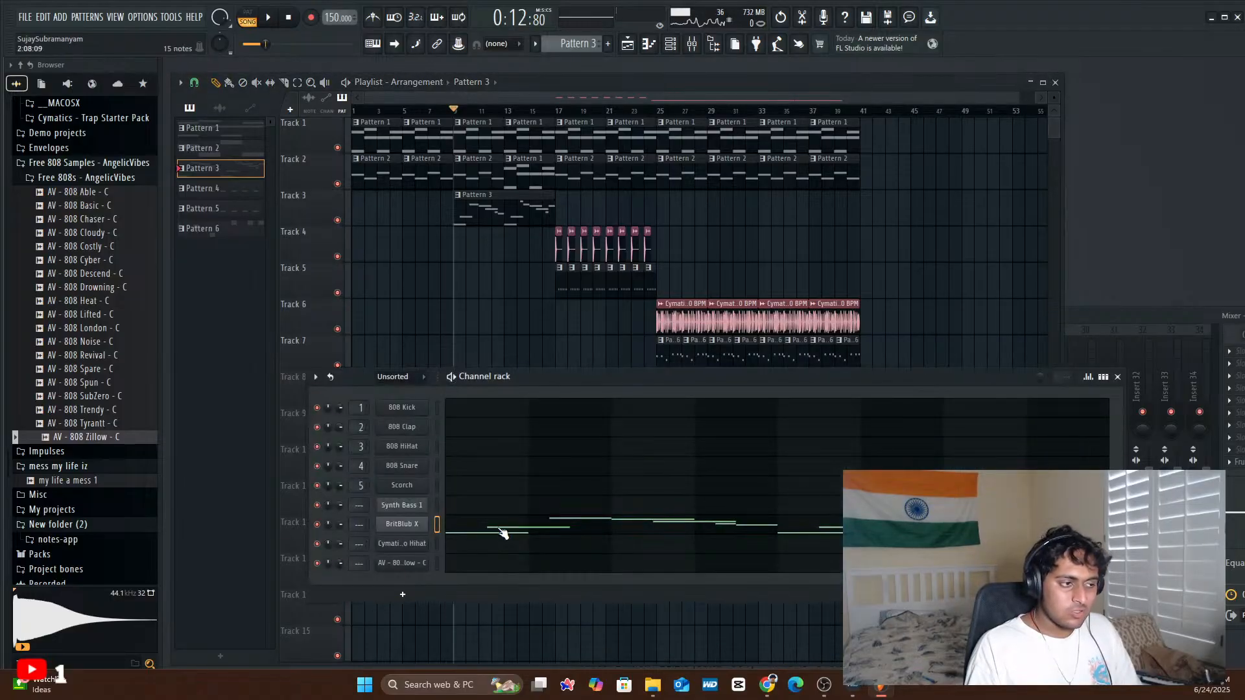
{"action": "left_click", "coordinate": [387, 507]}
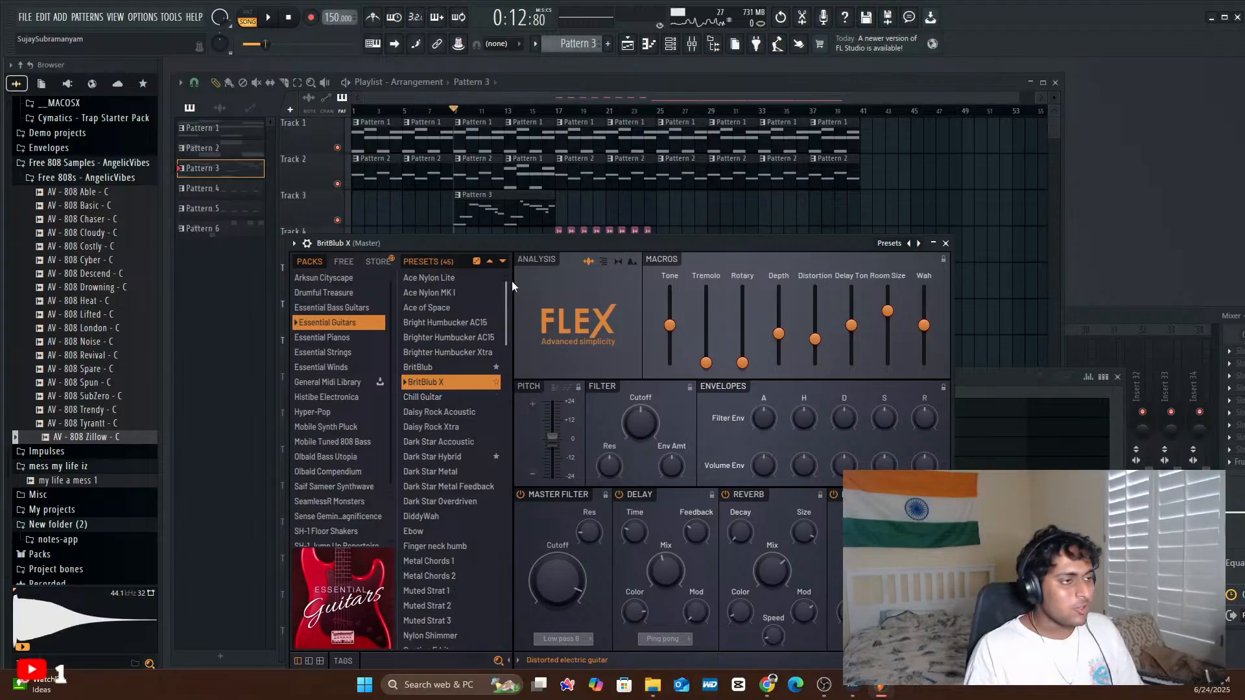
{"action": "left_click_drag", "start_coordinate": [501, 247], "coordinate": [551, 212]}
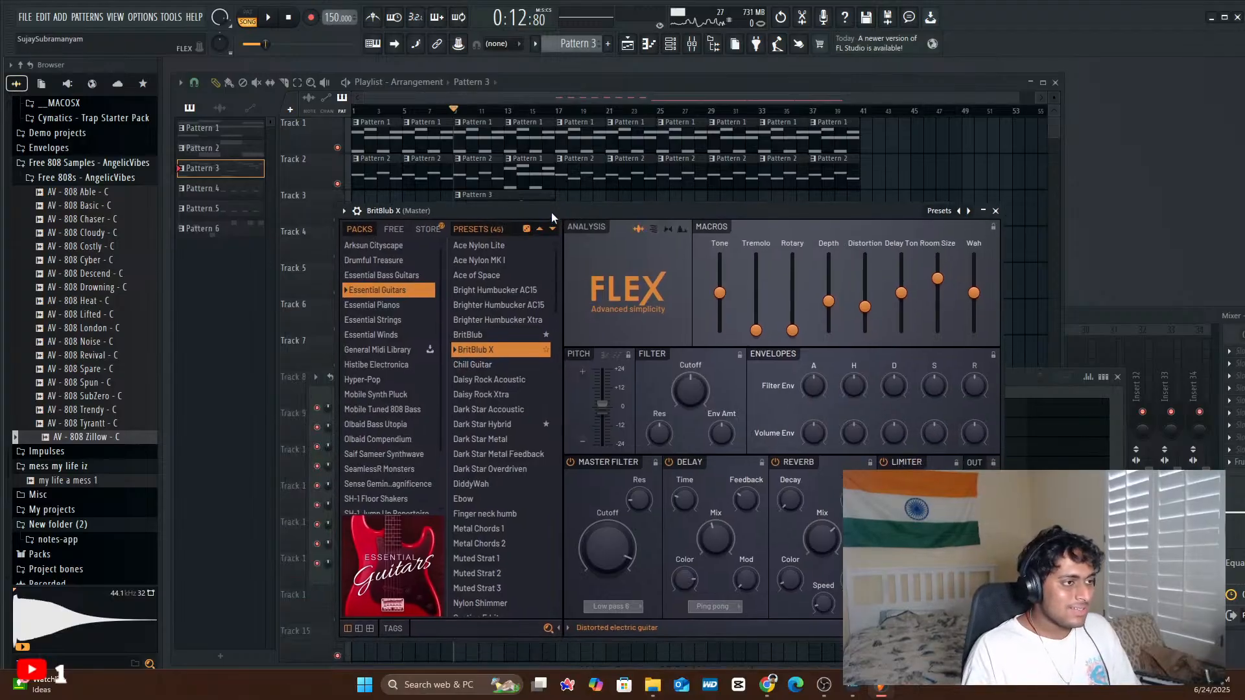
- Try the Essential Guitars presets Ace of Space and Metal Chords 1 on the Pattern 3 melody and play the pattern
{"action": "left_click", "coordinate": [512, 271]}
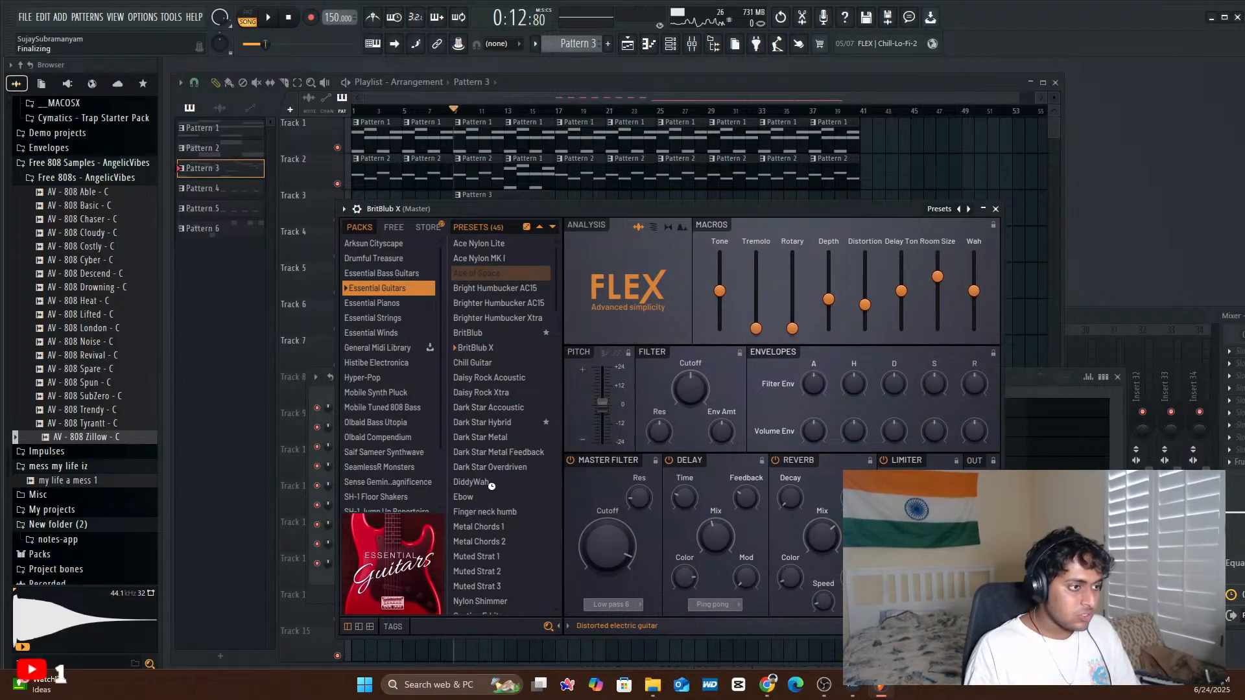
{"action": "scroll", "coordinate": [495, 511], "scroll_direction": "down", "scroll_amount": 6}
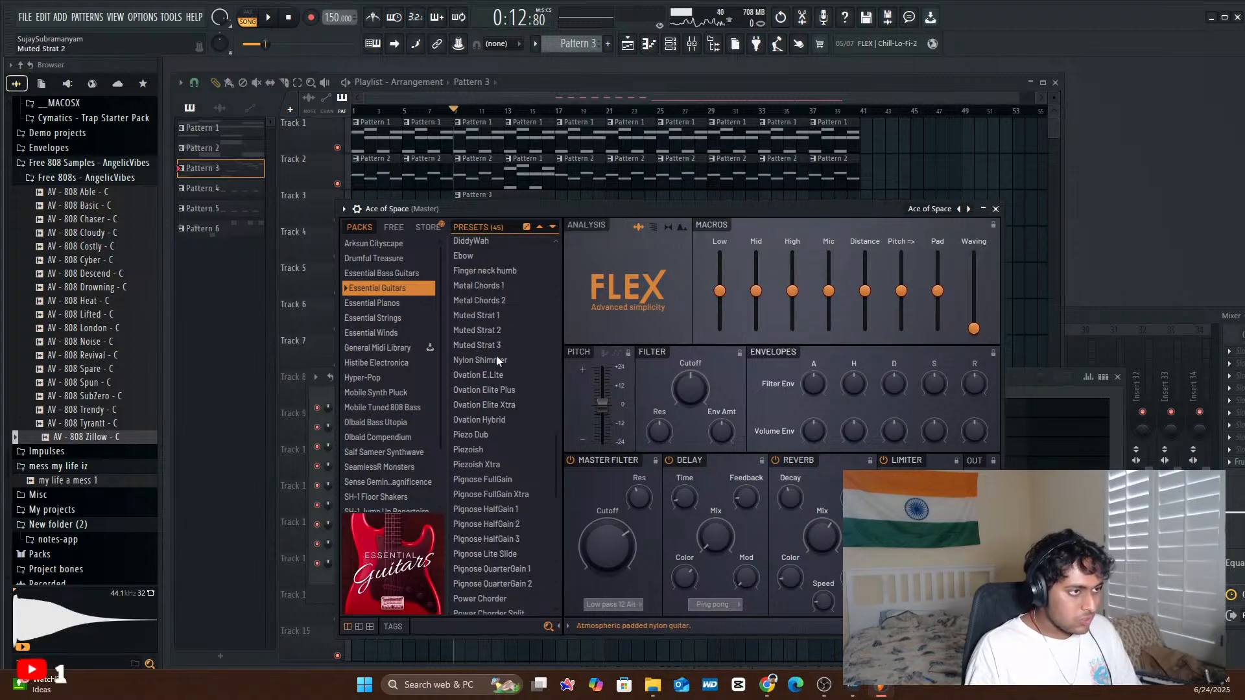
{"action": "scroll", "coordinate": [494, 357], "scroll_direction": "up", "scroll_amount": 2}
{"action": "left_click", "coordinate": [493, 345]}
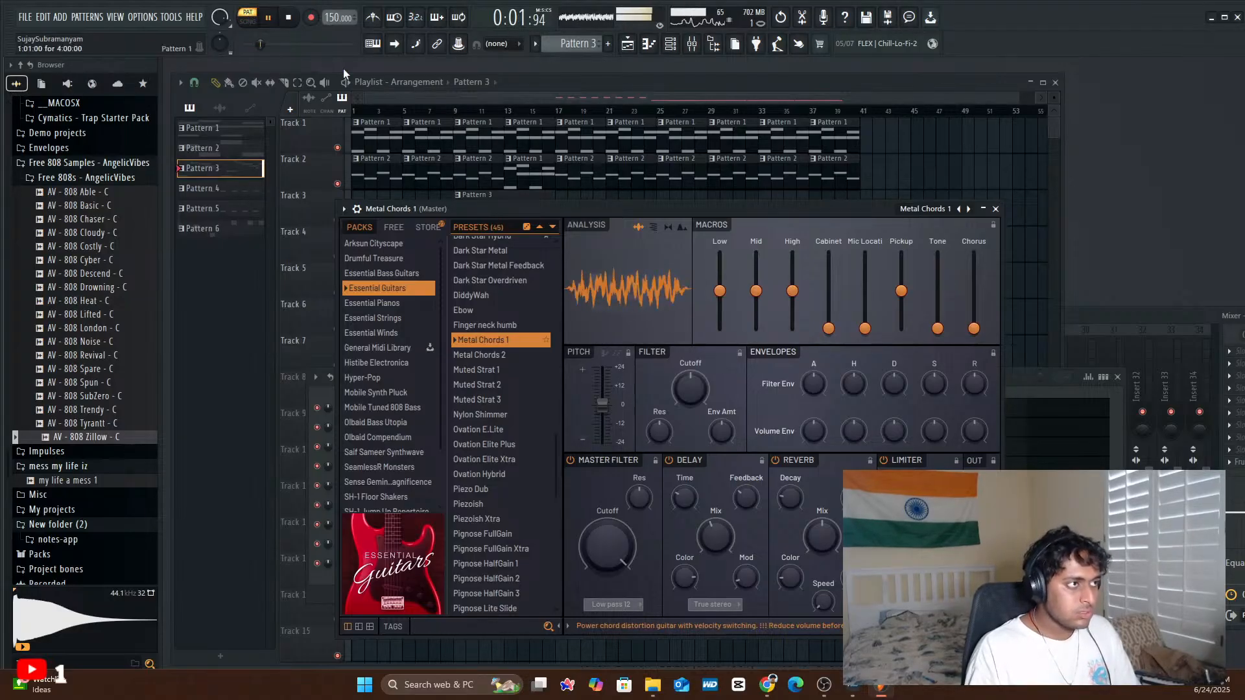
{"action": "left_click", "coordinate": [288, 17]}
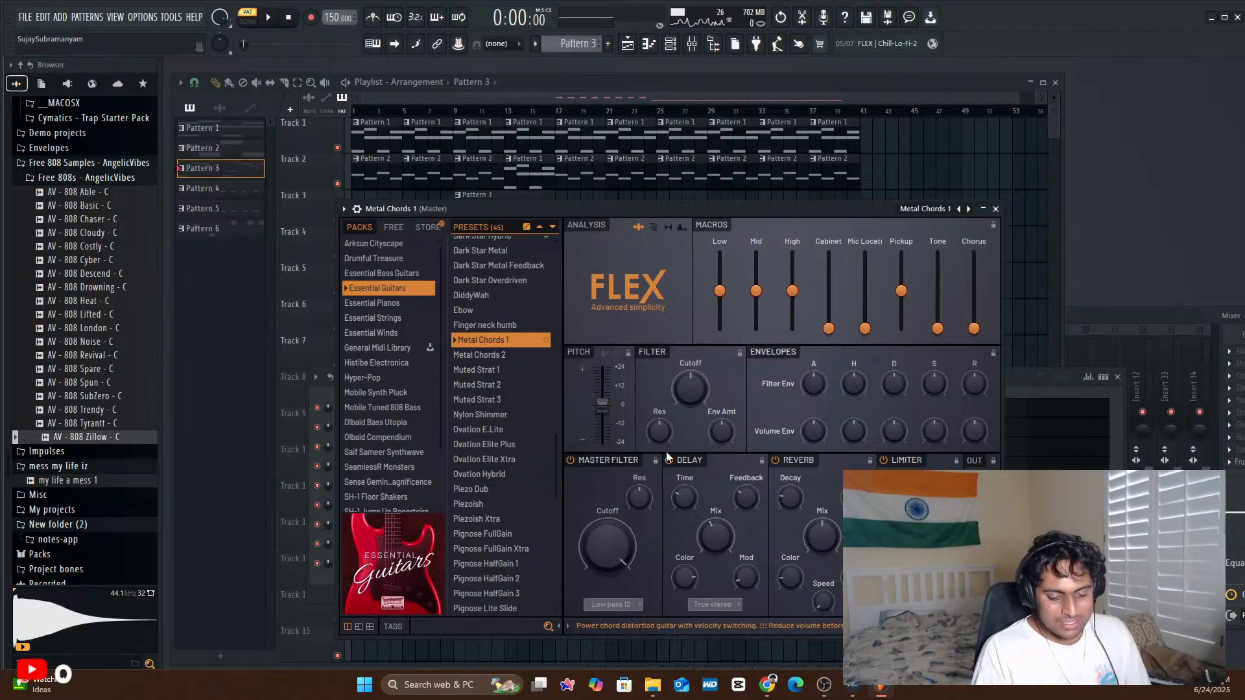
- Load the Deeper Purple Dynamic preset from the Essential Bass Guitars pack and close FLEX
{"action": "scroll", "coordinate": [480, 428], "scroll_direction": "down", "scroll_amount": 3}
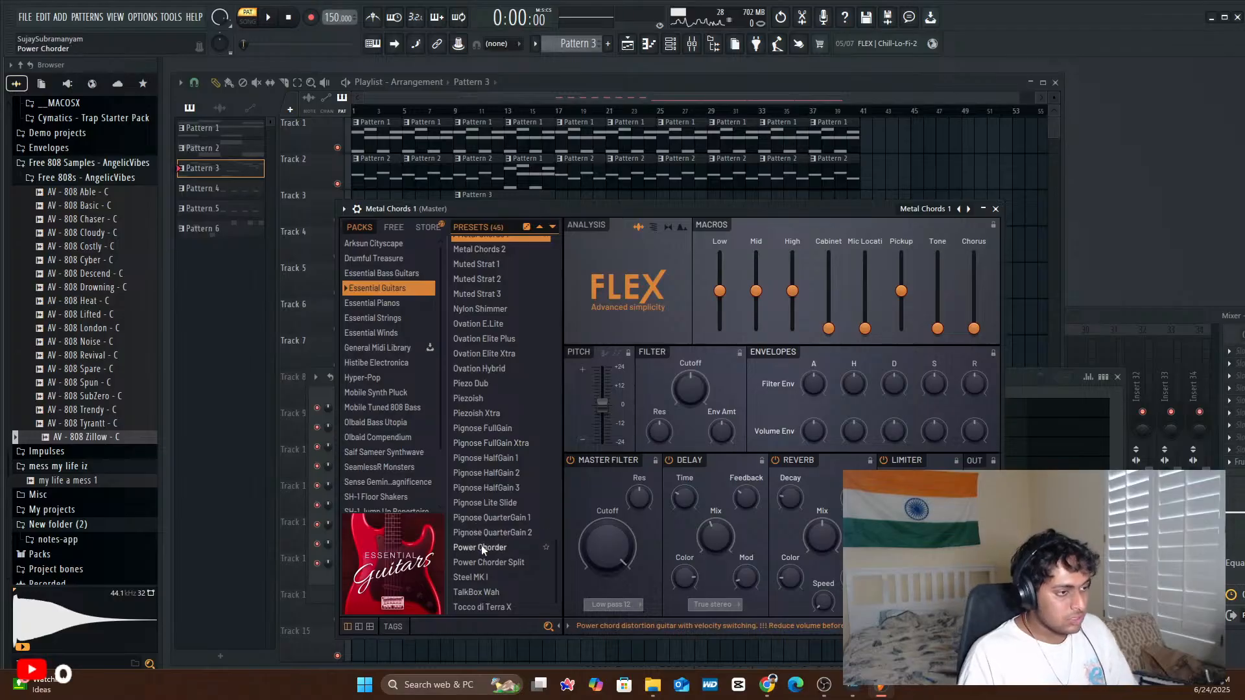
{"action": "left_click", "coordinate": [411, 273]}
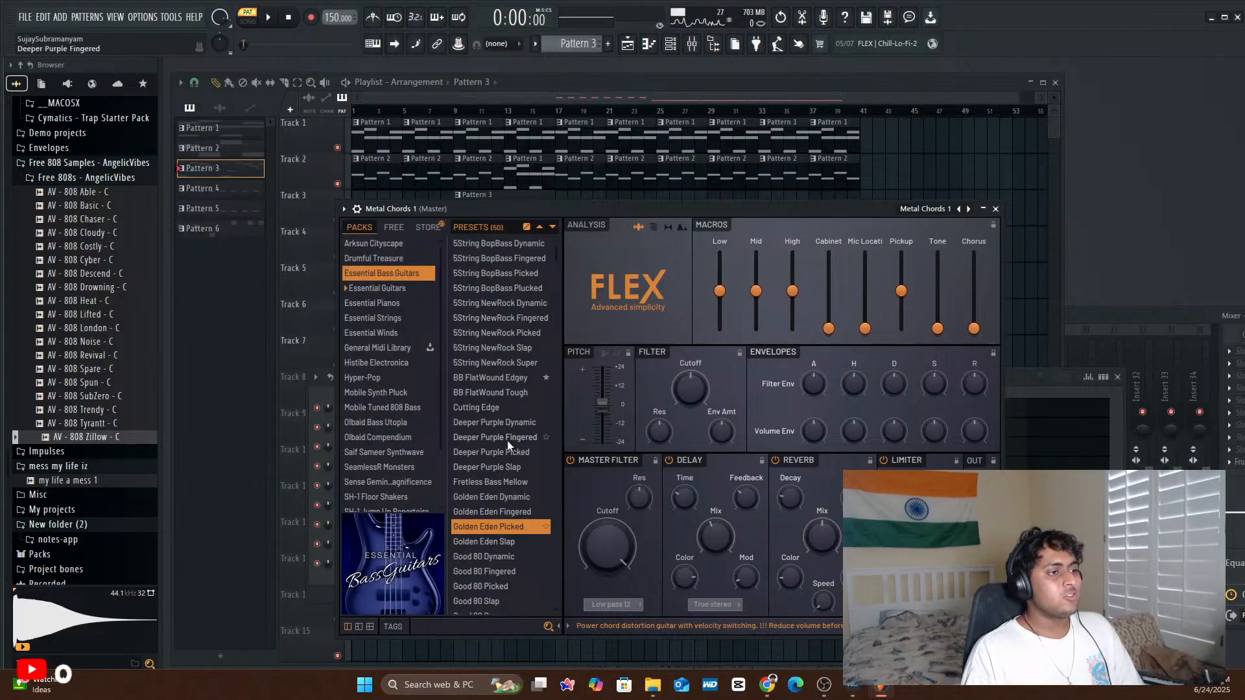
{"action": "left_click", "coordinate": [505, 419]}
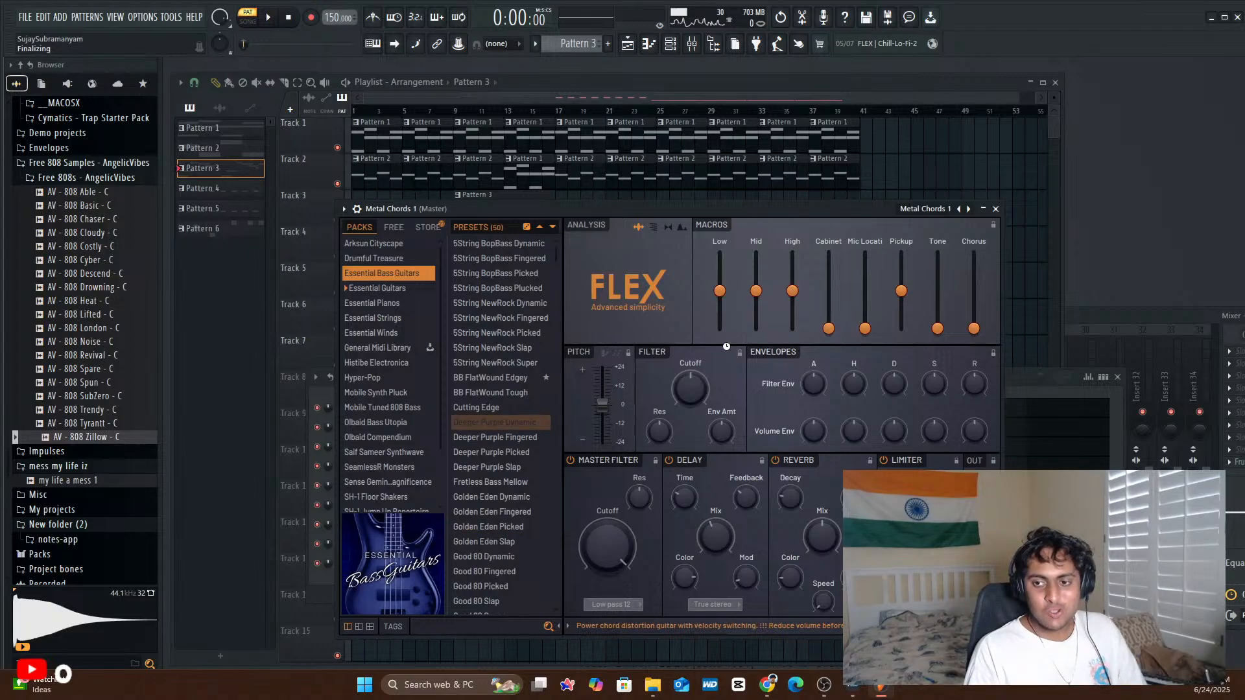
{"action": "left_click", "coordinate": [995, 210]}
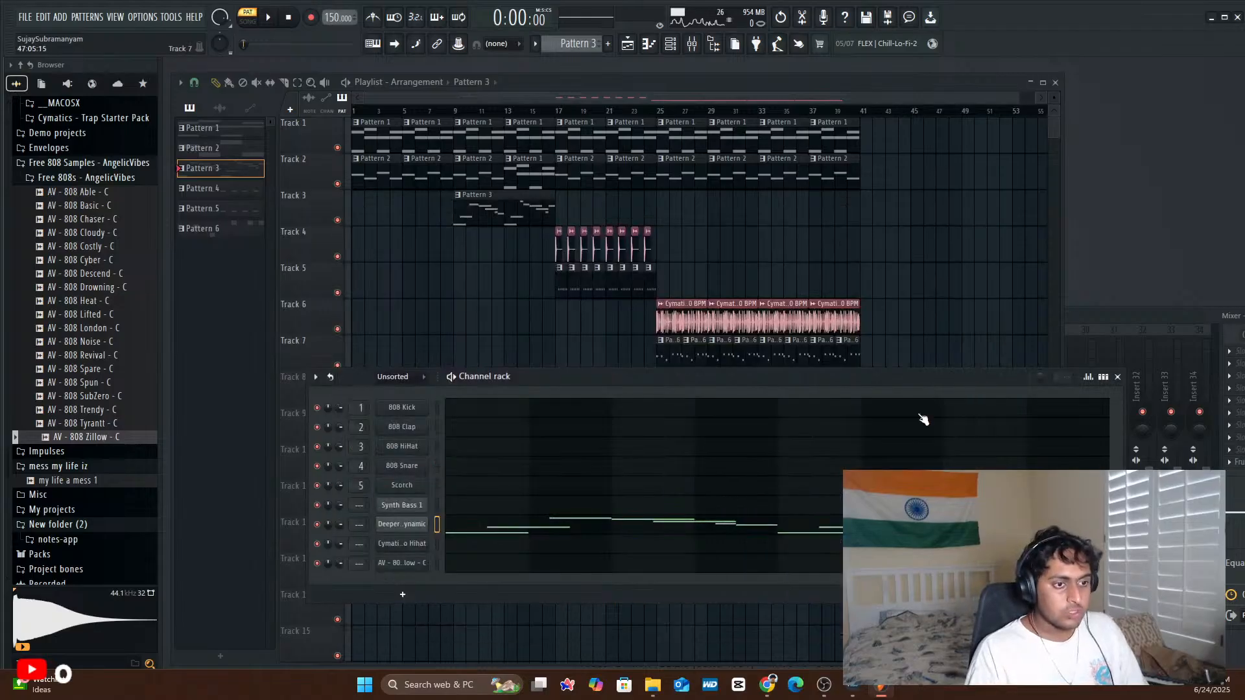
- Open the Pattern 3 melody in the piano roll, save the project and play the pattern with the bass guitar sound
{"action": "left_click", "coordinate": [802, 524]}
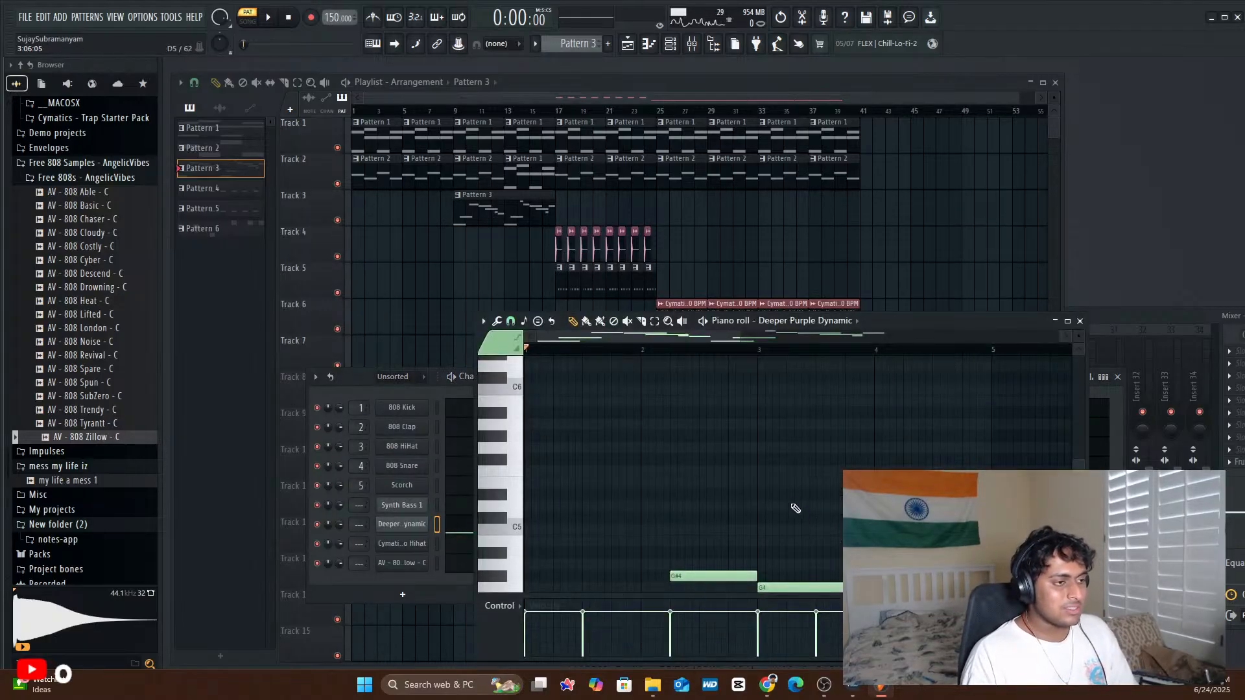
{"action": "key", "text": "space"}
{"action": "key", "text": "space"}
{"action": "key", "text": "ctrl+s"}
{"action": "scroll", "coordinate": [812, 433], "scroll_direction": "down", "scroll_amount": 3}
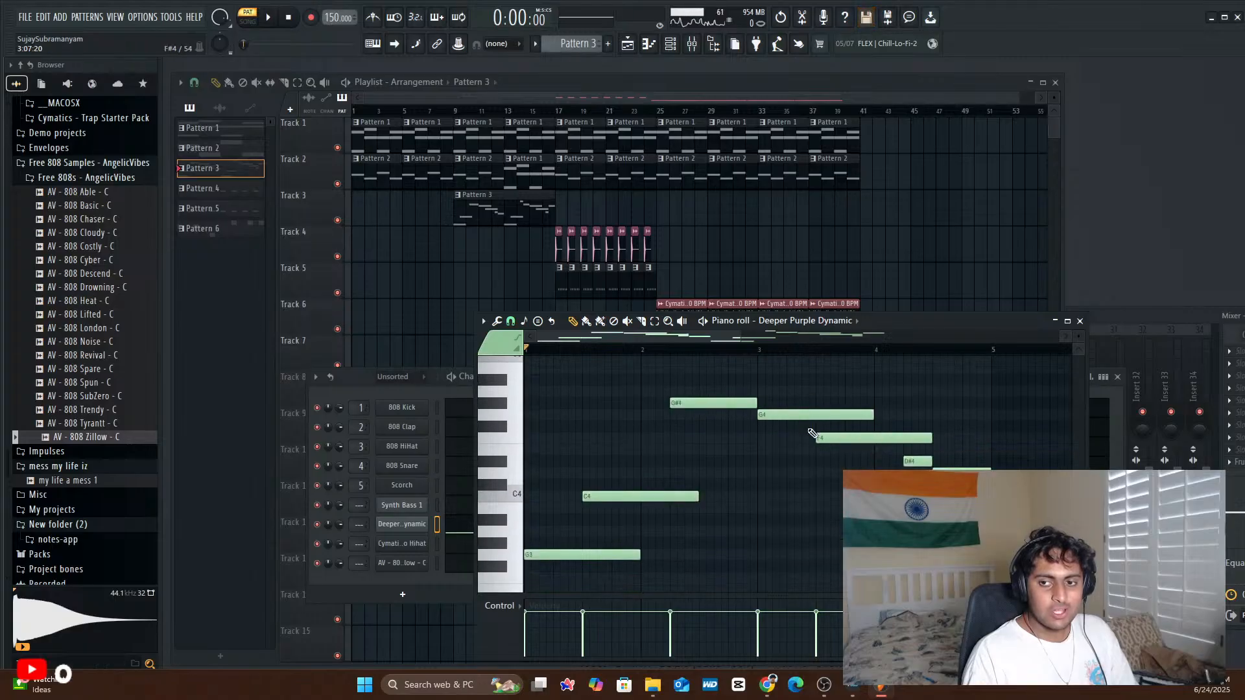
{"action": "scroll", "coordinate": [726, 499], "scroll_direction": "down", "scroll_amount": 1}
{"action": "left_click_drag", "start_coordinate": [889, 323], "coordinate": [877, 189]}
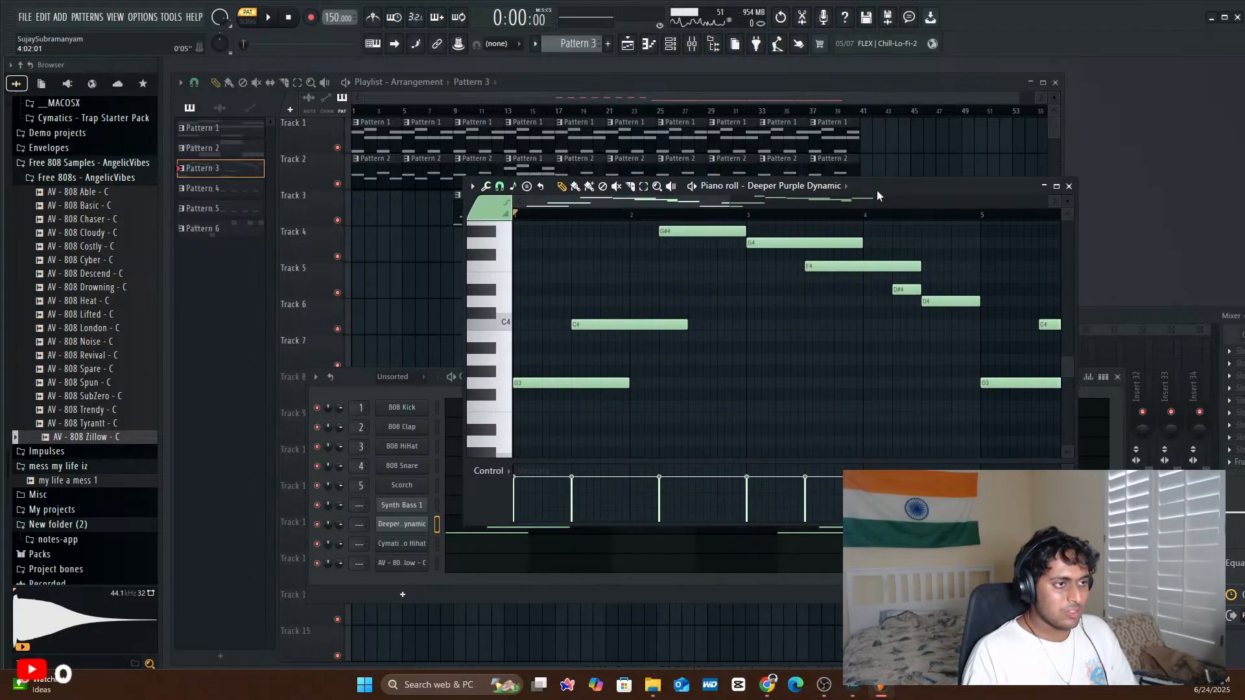
{"action": "key", "text": "space"}
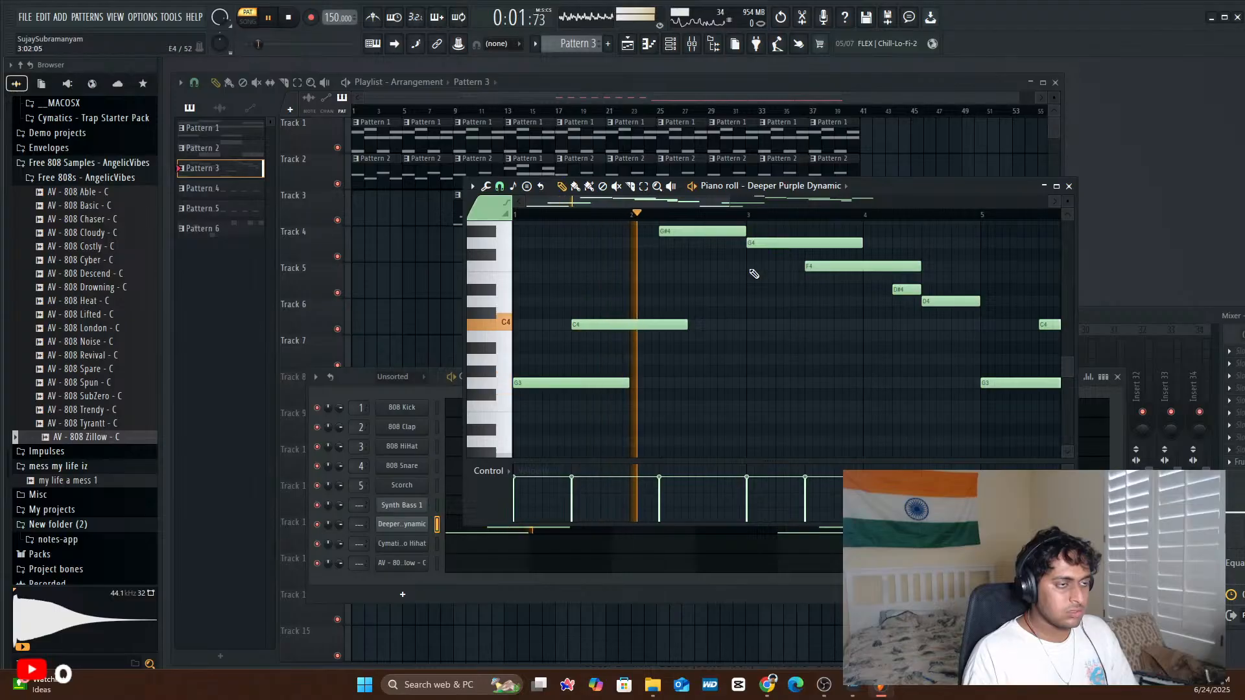
- Lower the velocities of the opening G3 and C4 notes to about 52%, replay the pattern and close the piano roll
{"action": "left_click_drag", "start_coordinate": [728, 201], "coordinate": [972, 222]}
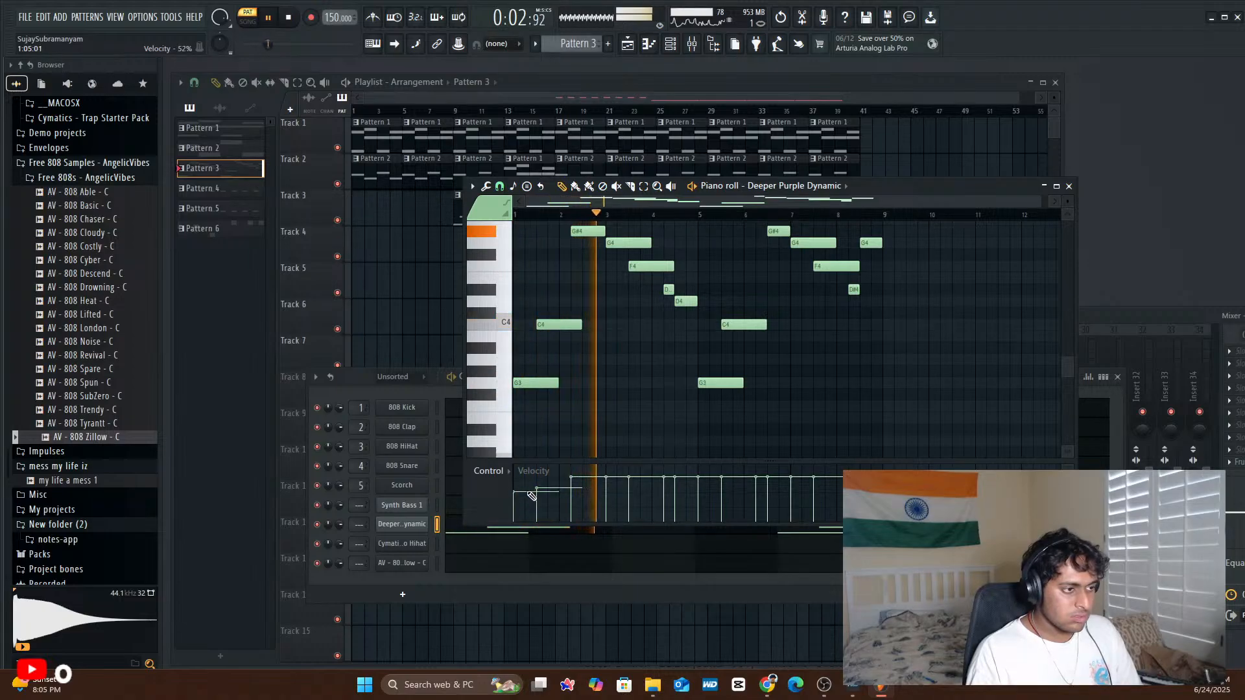
{"action": "key", "text": "space"}
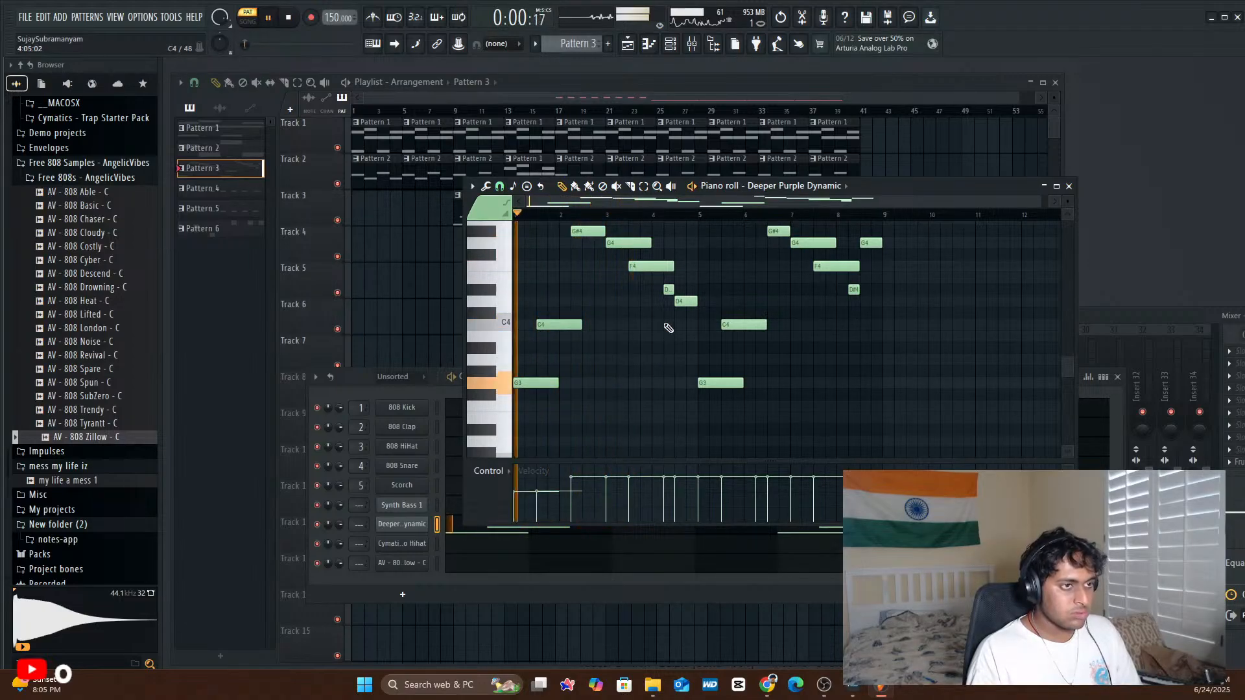
{"action": "left_click", "coordinate": [1069, 187]}
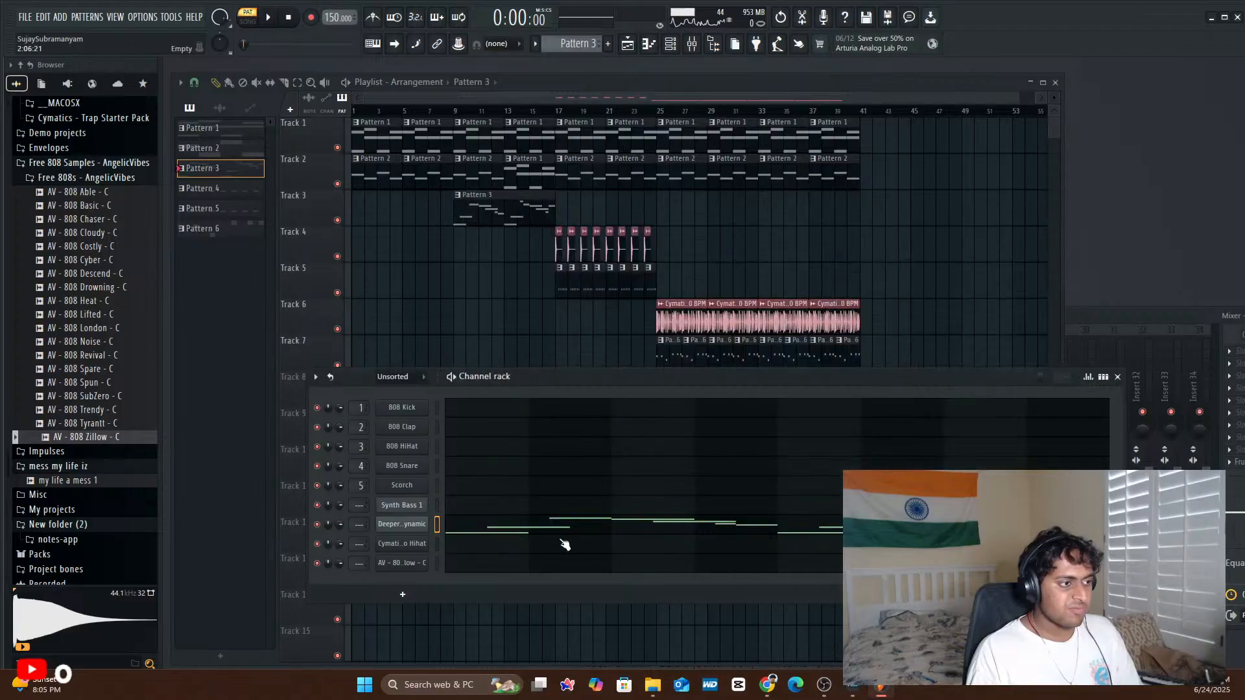
- Try the Ahead preset from FLEX's Saif Sameer Synthwave pack on the Pattern 3 melody and play the pattern
{"action": "left_click", "coordinate": [421, 527]}
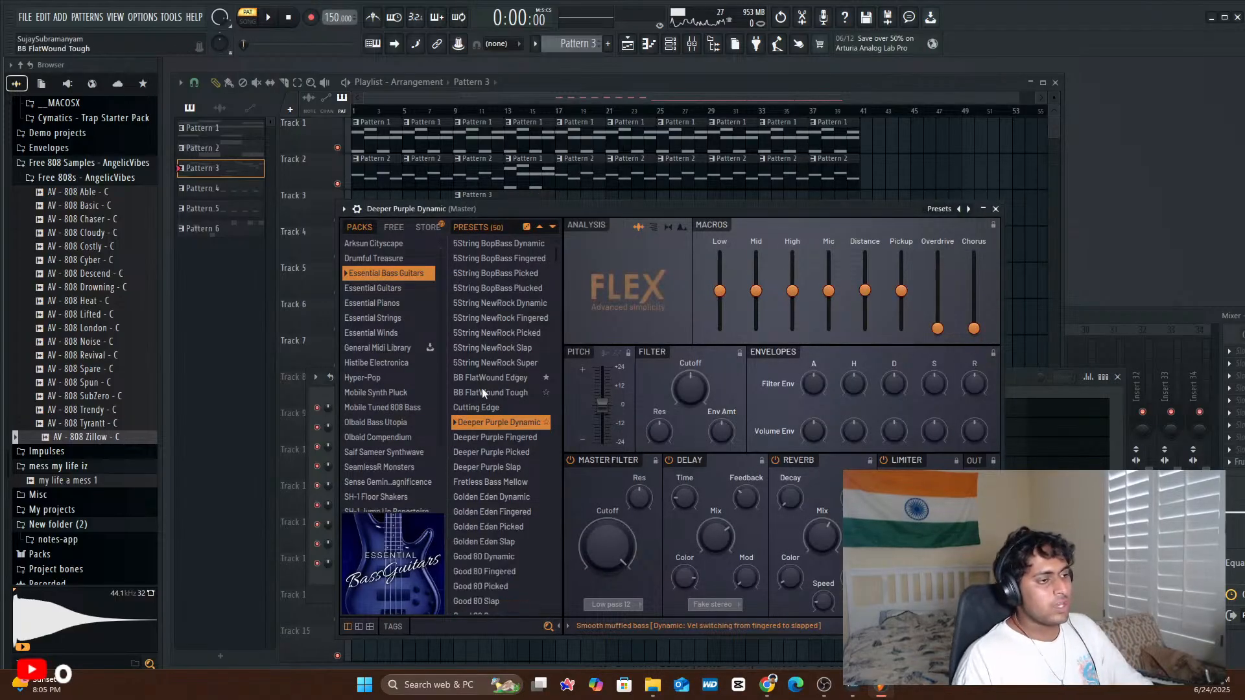
{"action": "left_click", "coordinate": [395, 306]}
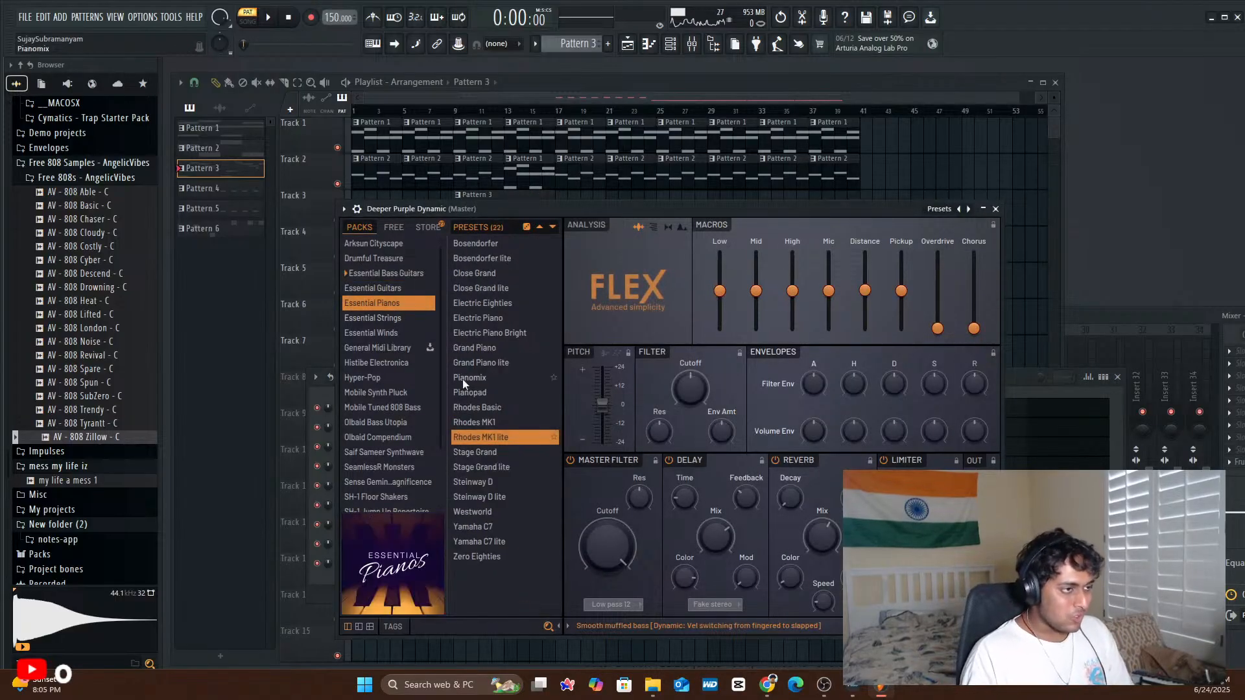
{"action": "left_click", "coordinate": [396, 368]}
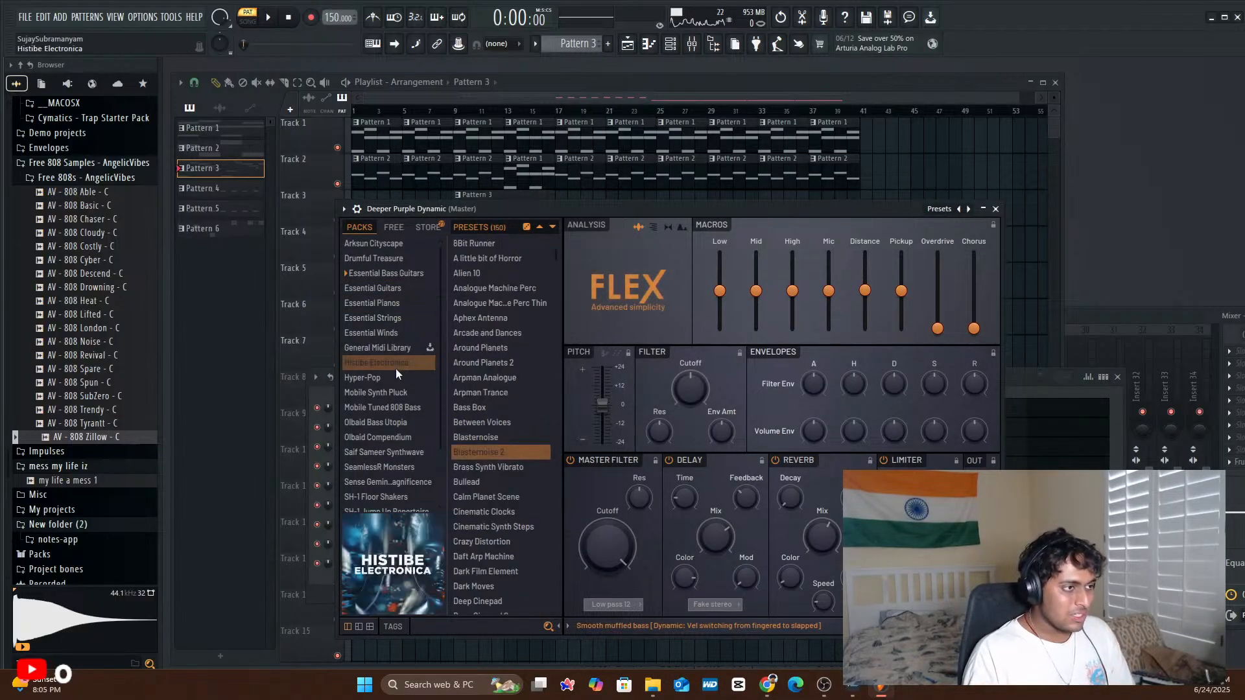
{"action": "left_click", "coordinate": [391, 419]}
{"action": "left_click", "coordinate": [413, 450]}
{"action": "left_click", "coordinate": [461, 404]}
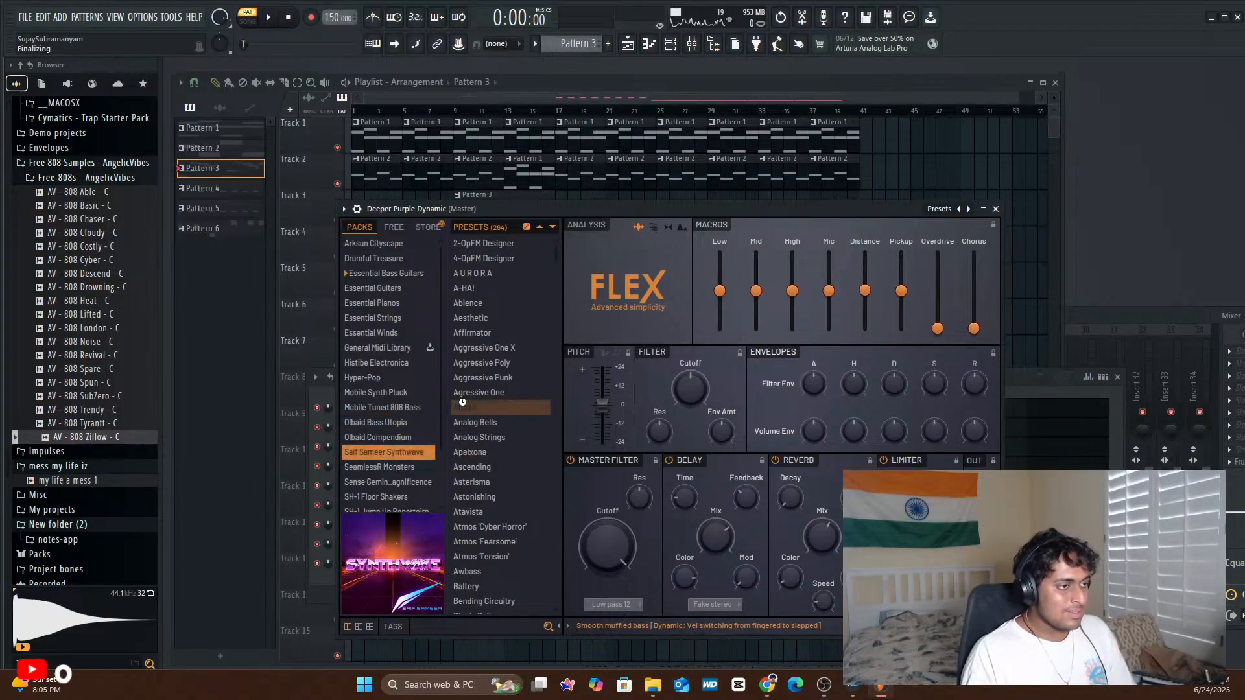
{"action": "key", "text": "space"}
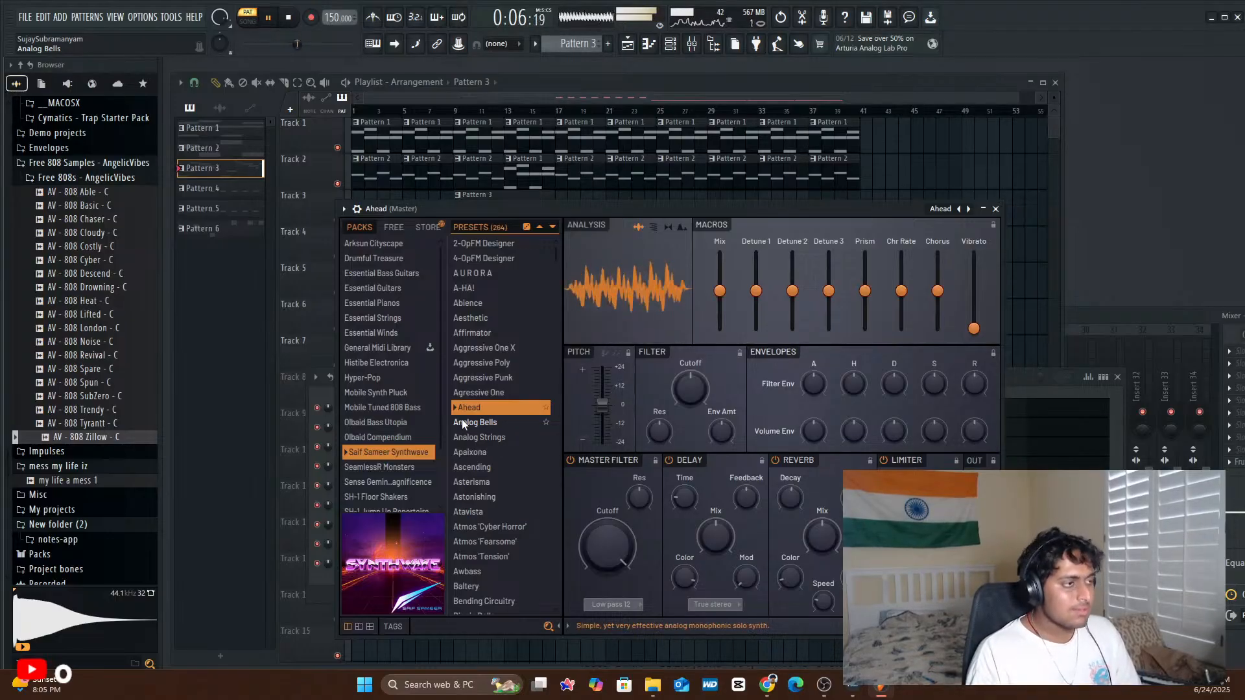
{"action": "key", "text": "space"}
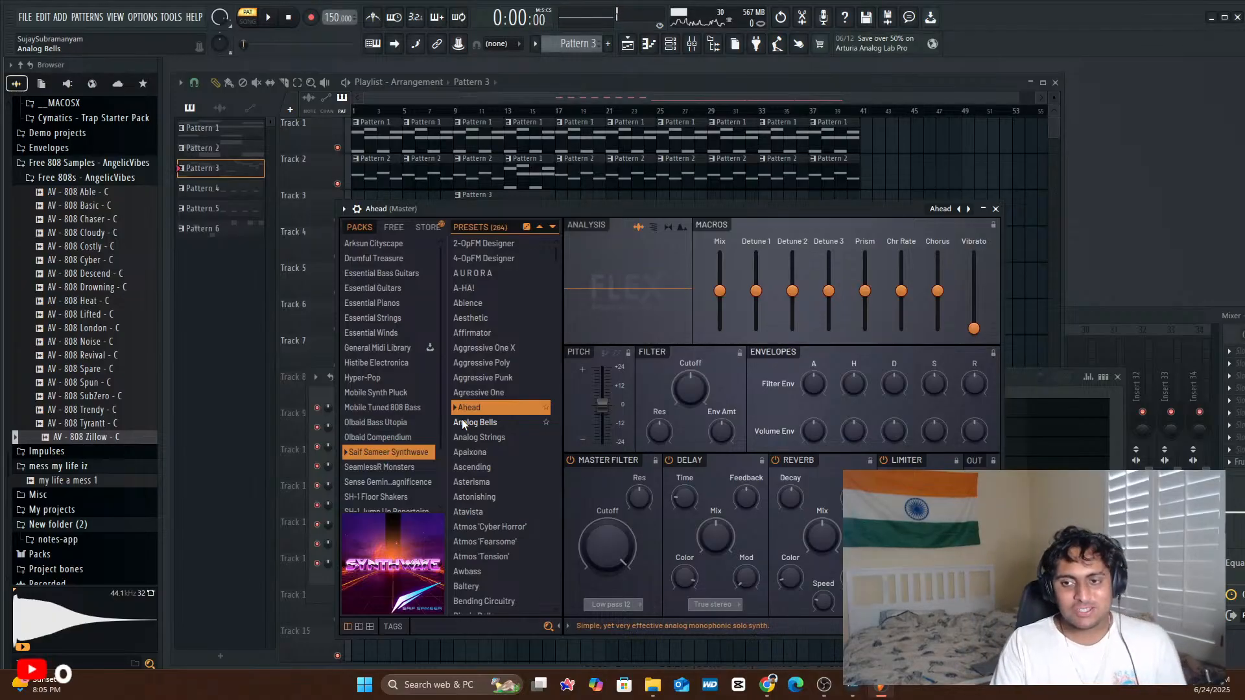
- Load the Kneady and Knackered preset from the Hyper-Pop pack and close FLEX
{"action": "scroll", "coordinate": [395, 358], "scroll_direction": "down", "scroll_amount": 2}
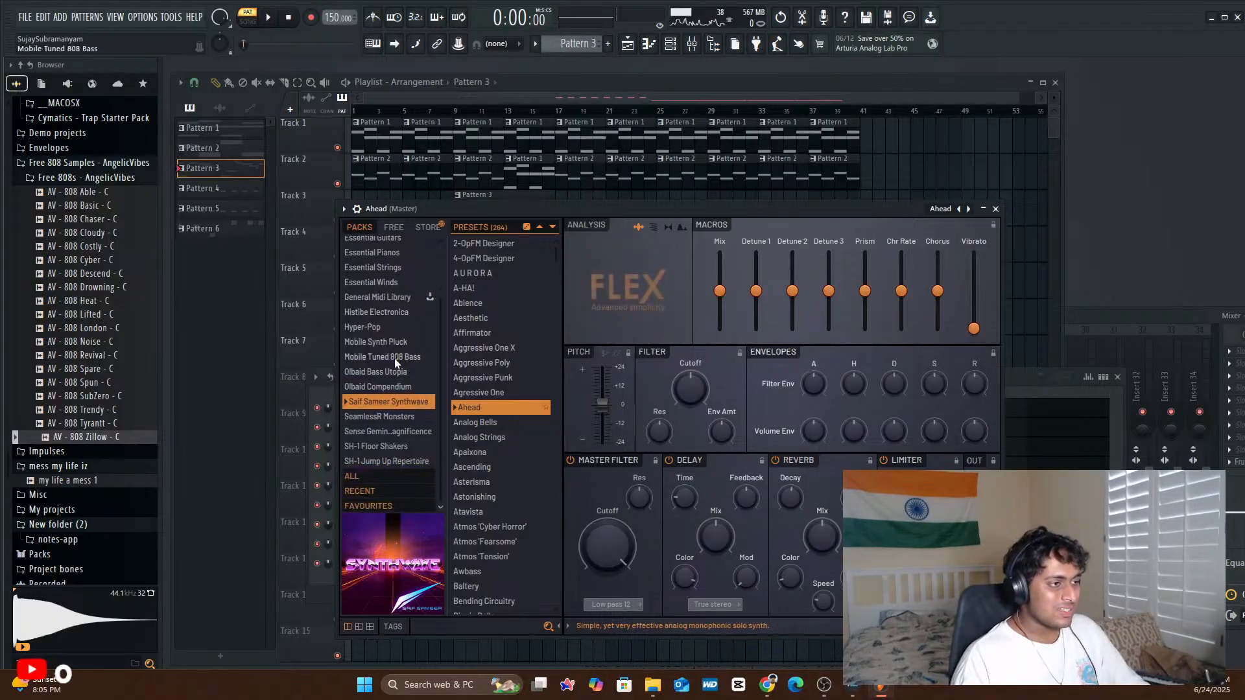
{"action": "left_click", "coordinate": [375, 328]}
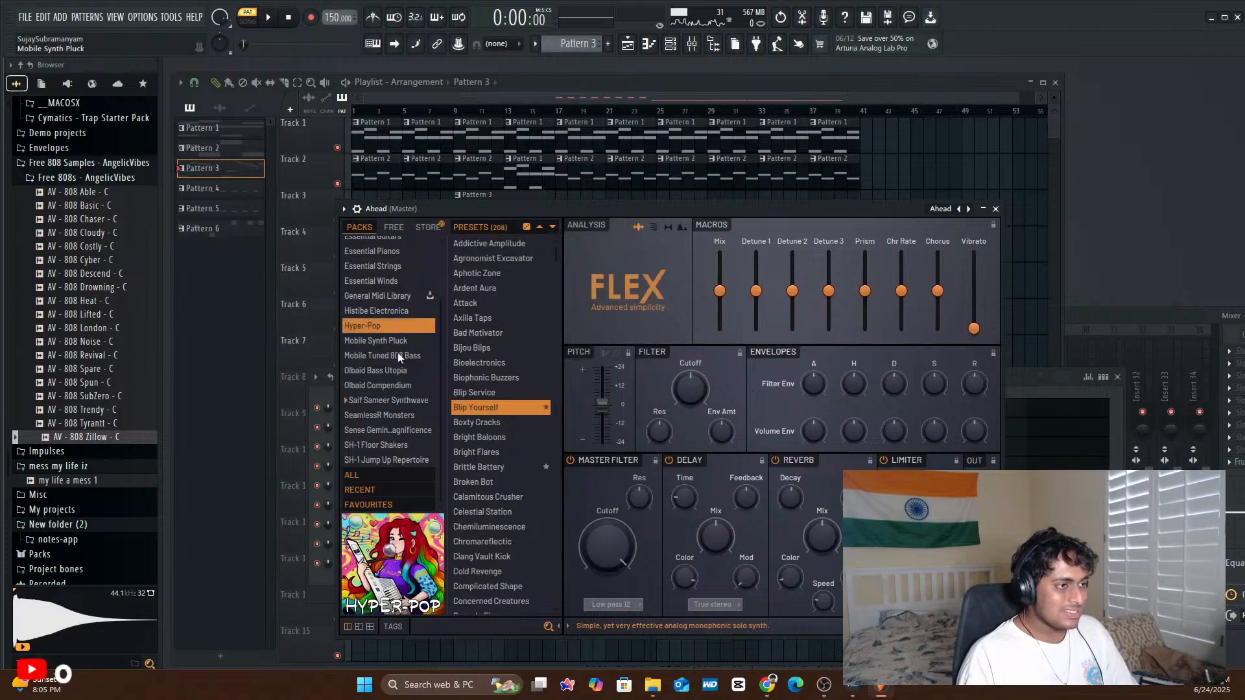
{"action": "scroll", "coordinate": [472, 462], "scroll_direction": "down", "scroll_amount": 9}
{"action": "left_click", "coordinate": [505, 485]}
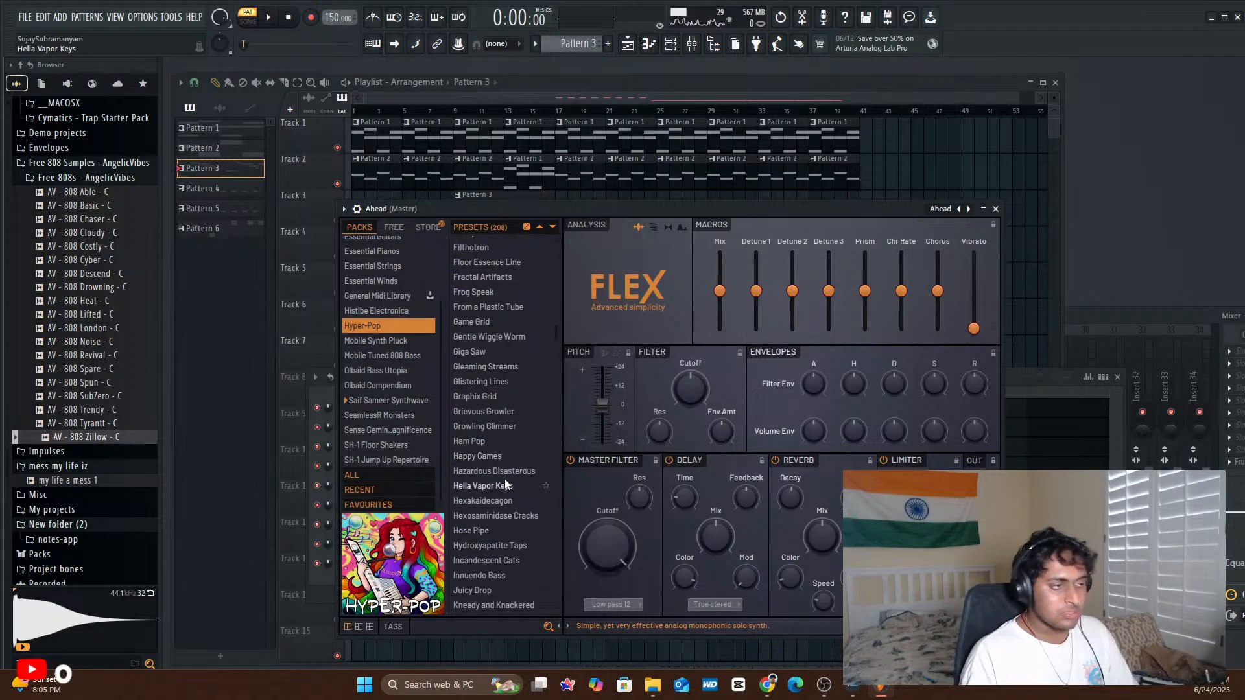
{"action": "scroll", "coordinate": [505, 480], "scroll_direction": "down", "scroll_amount": 3}
{"action": "left_click", "coordinate": [504, 480]}
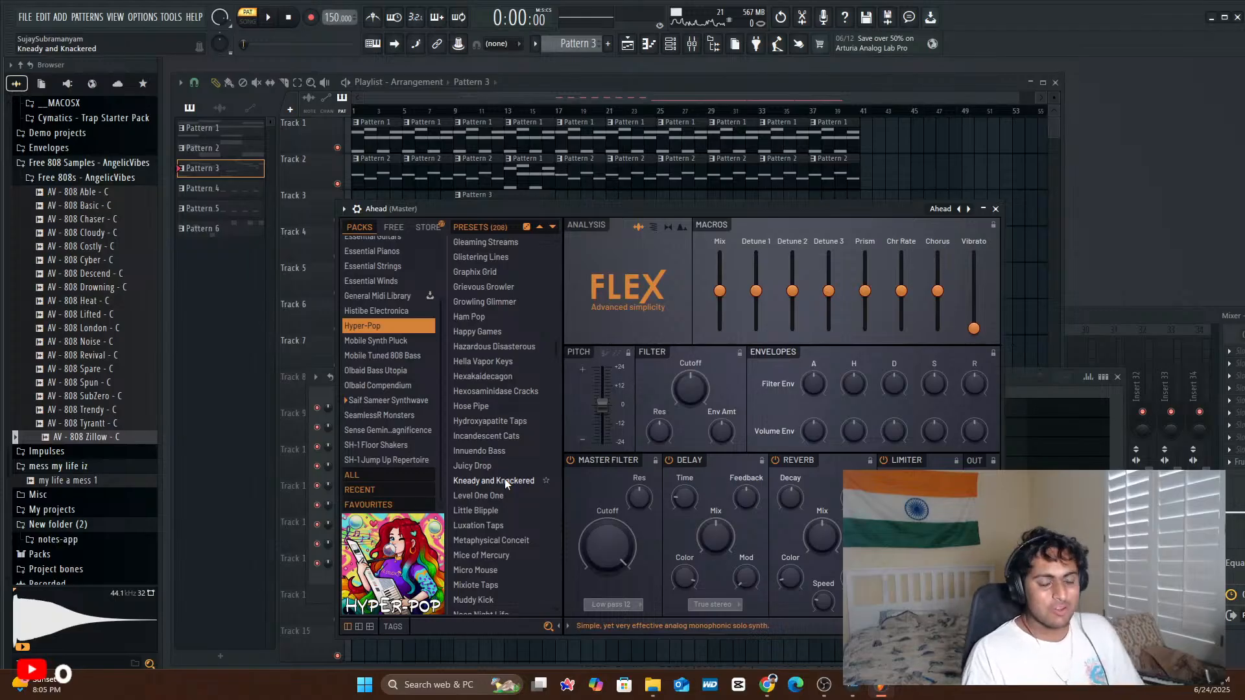
{"action": "left_click", "coordinate": [505, 481]}
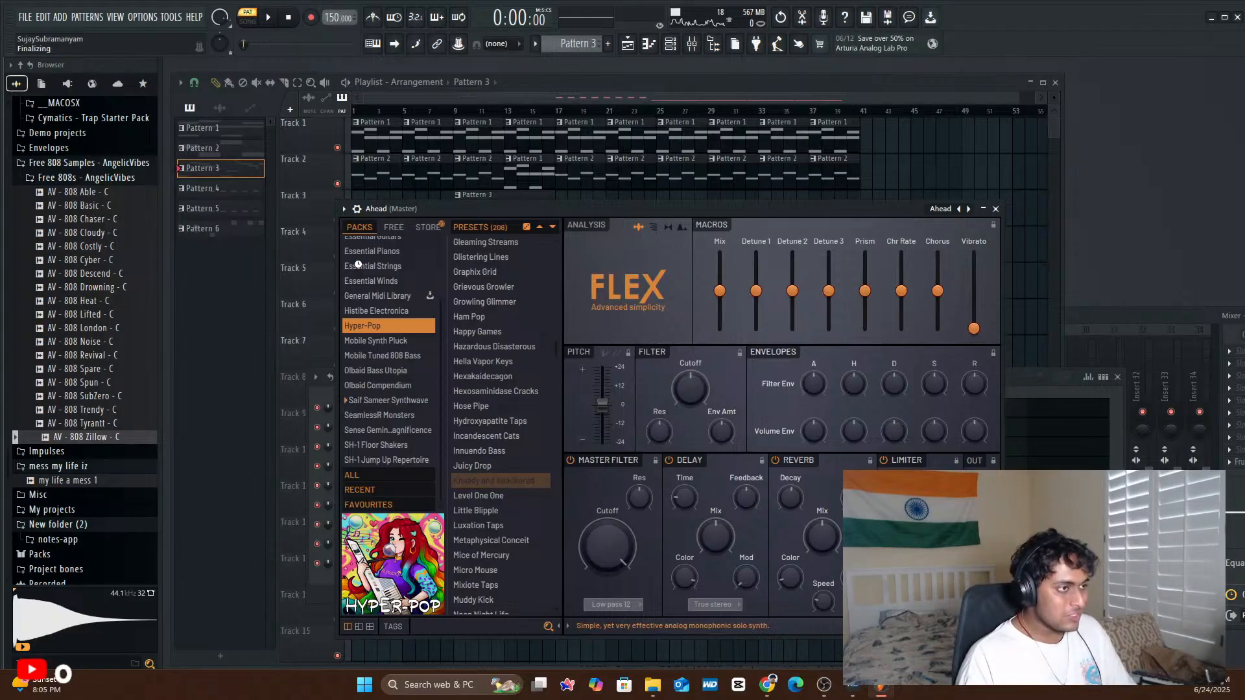
{"action": "scroll", "coordinate": [419, 306], "scroll_direction": "up", "scroll_amount": 2}
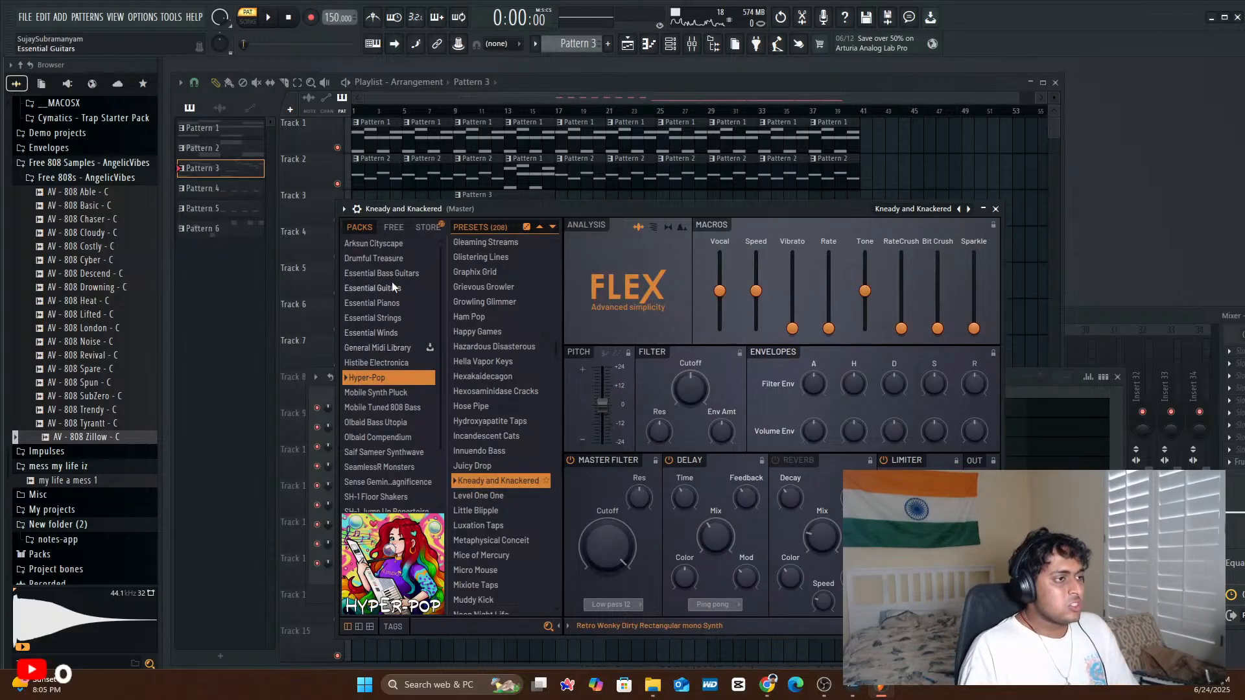
{"action": "left_click", "coordinate": [995, 209]}
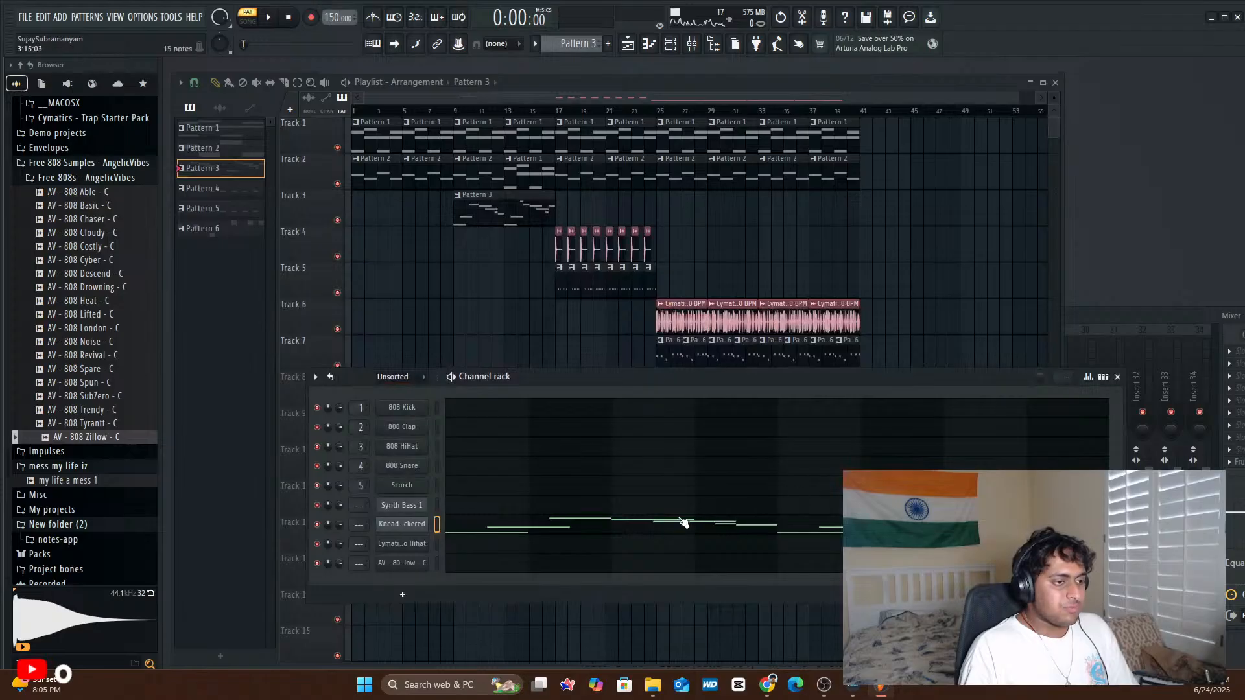
- Select all notes of the Pattern 3 melody in the piano roll and close the piano roll
{"action": "left_click", "coordinate": [650, 531]}
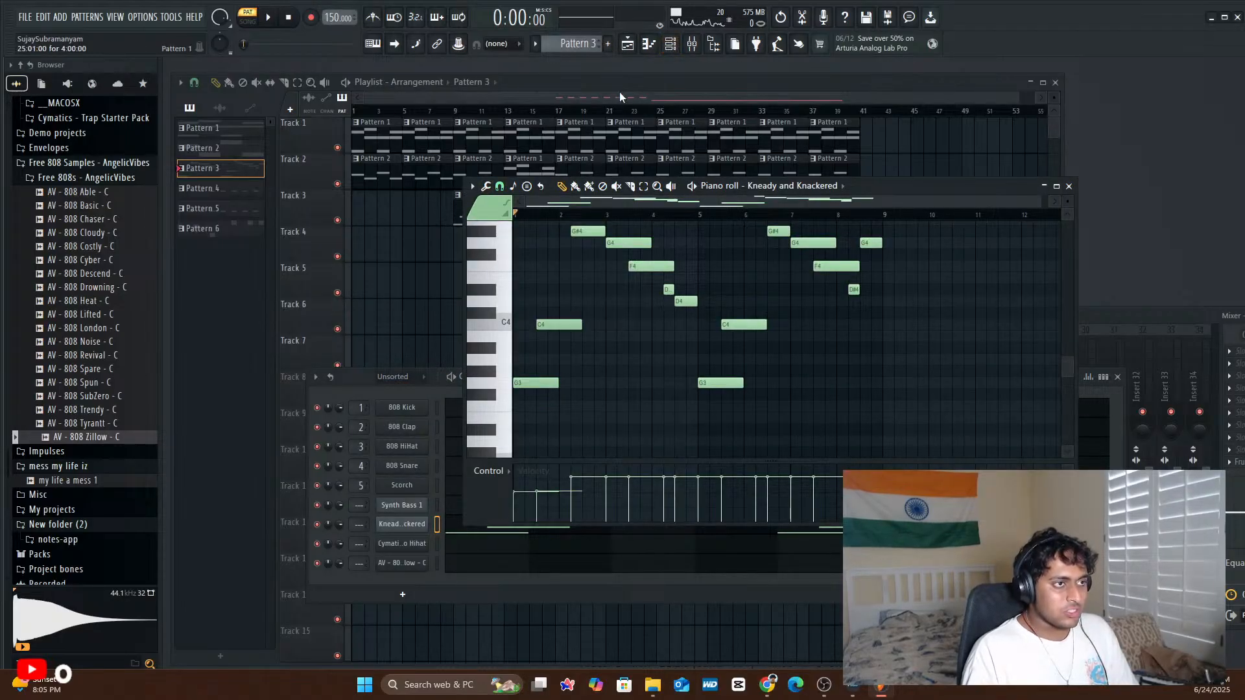
{"action": "left_click_drag", "start_coordinate": [946, 434], "coordinate": [495, 261]}
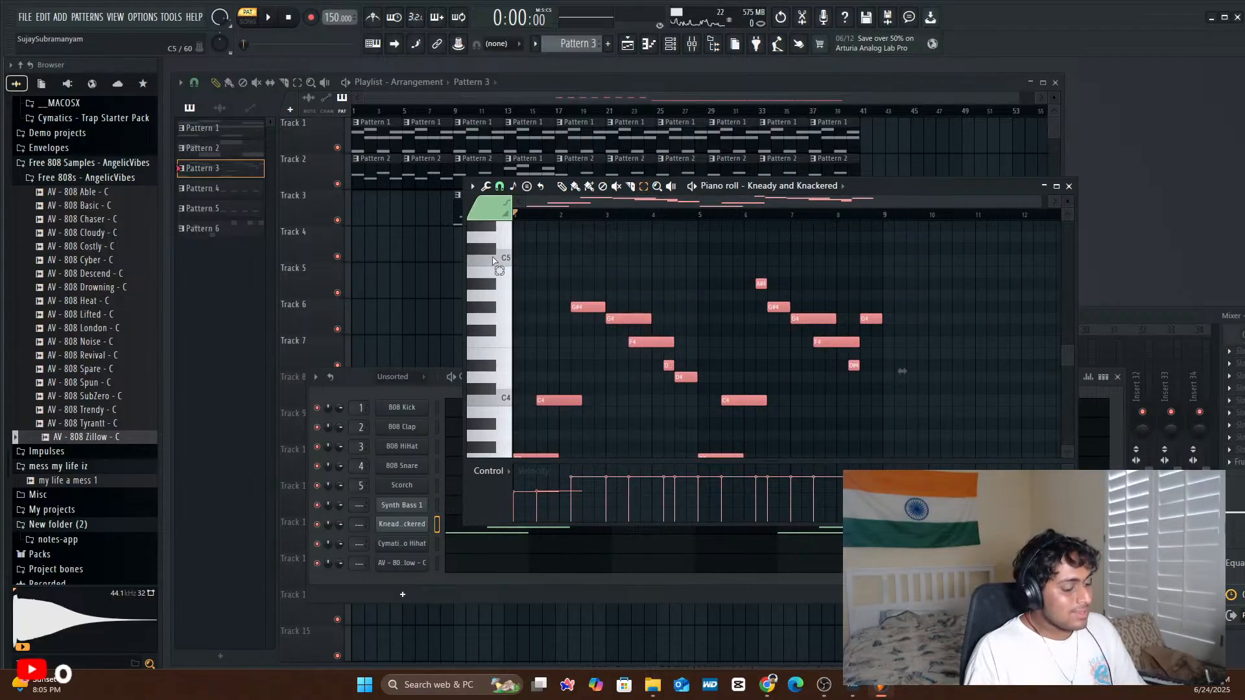
{"action": "left_click", "coordinate": [1069, 185]}
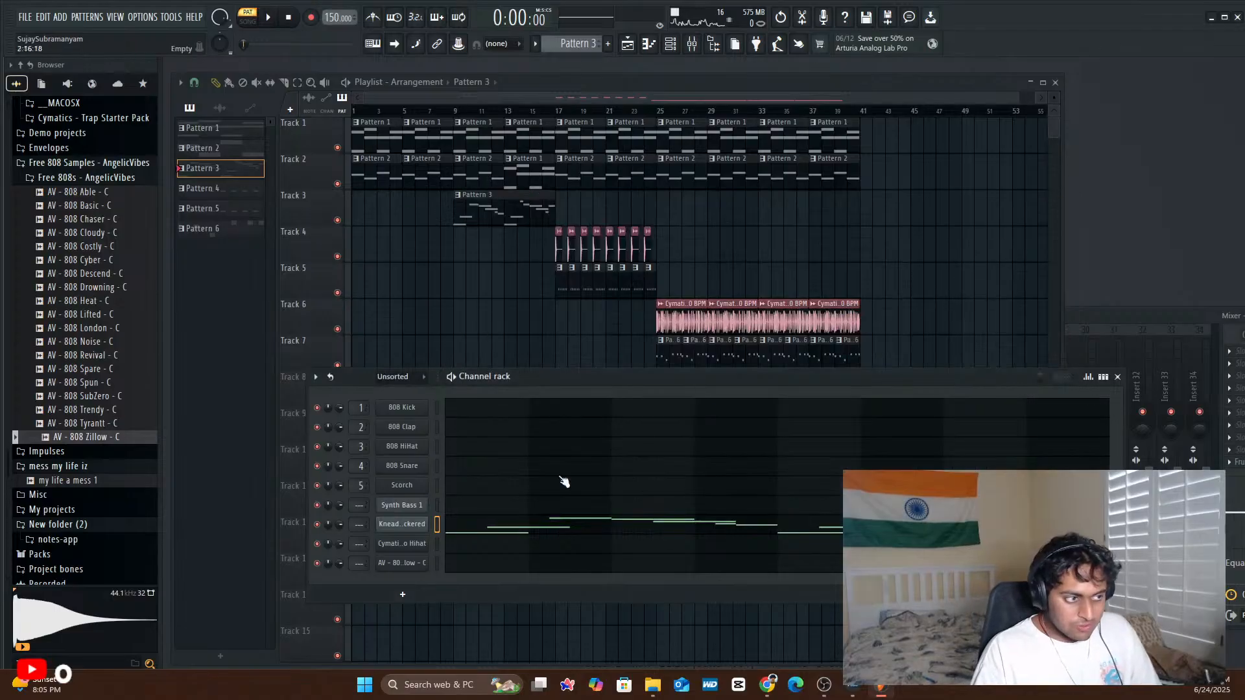
- Delete every note of the Kneady and Knackered channel in Pattern 3 and close the piano roll
{"action": "left_click", "coordinate": [521, 531]}
{"action": "right_click", "coordinate": [870, 319]}
{"action": "right_click", "coordinate": [836, 341]}
{"action": "right_click", "coordinate": [854, 365]}
{"action": "right_click", "coordinate": [814, 318]}
{"action": "right_click", "coordinate": [778, 307]}
{"action": "right_click", "coordinate": [761, 283]}
{"action": "right_click", "coordinate": [743, 400]}
{"action": "right_click", "coordinate": [720, 455]}
{"action": "scroll", "coordinate": [713, 435], "scroll_direction": "down", "scroll_amount": 1}
{"action": "scroll", "coordinate": [713, 435], "scroll_direction": "down", "scroll_amount": 2}
{"action": "right_click", "coordinate": [545, 354]}
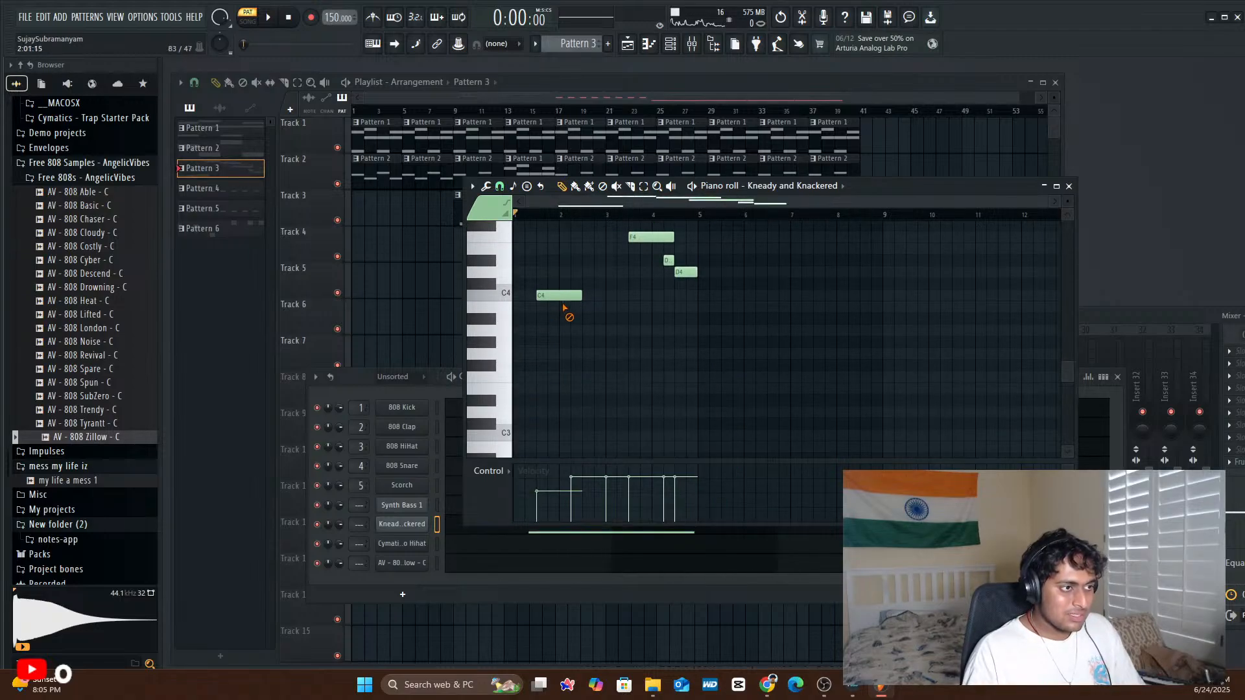
{"action": "right_click", "coordinate": [562, 295]}
{"action": "right_click", "coordinate": [650, 237]}
{"action": "right_click", "coordinate": [671, 260]}
{"action": "right_click", "coordinate": [685, 272]}
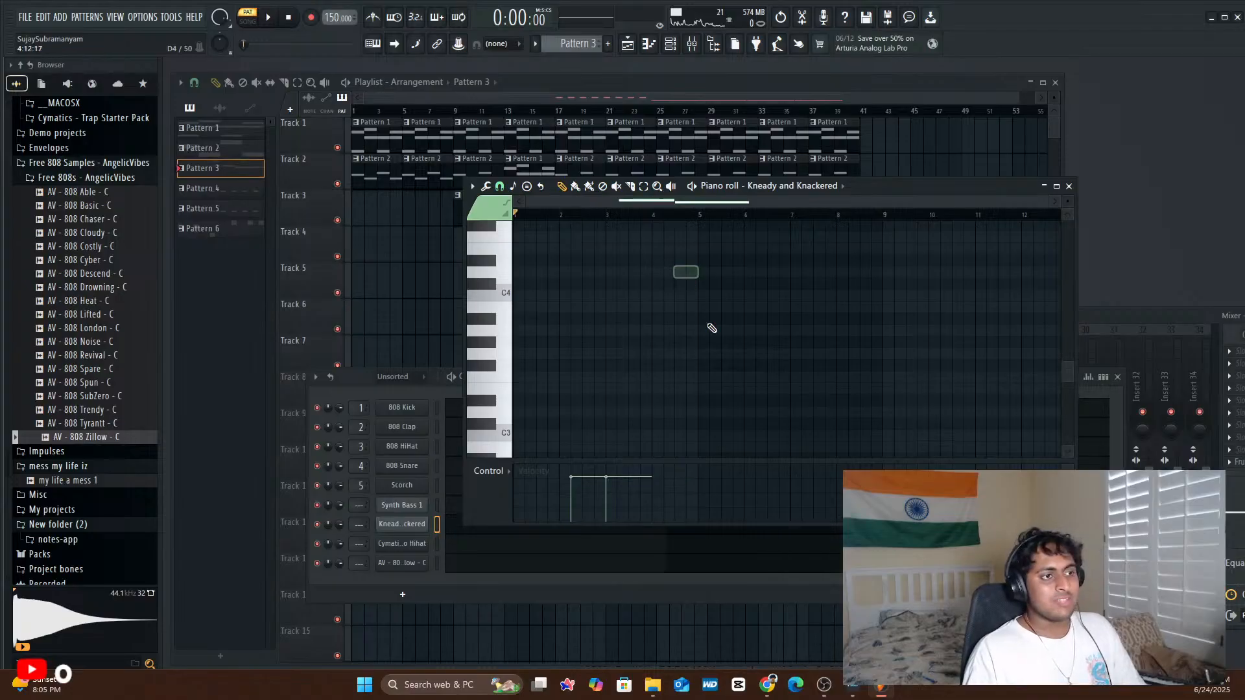
{"action": "scroll", "coordinate": [720, 337], "scroll_direction": "up", "scroll_amount": 3}
{"action": "right_click", "coordinate": [625, 319]}
{"action": "right_click", "coordinate": [585, 307]}
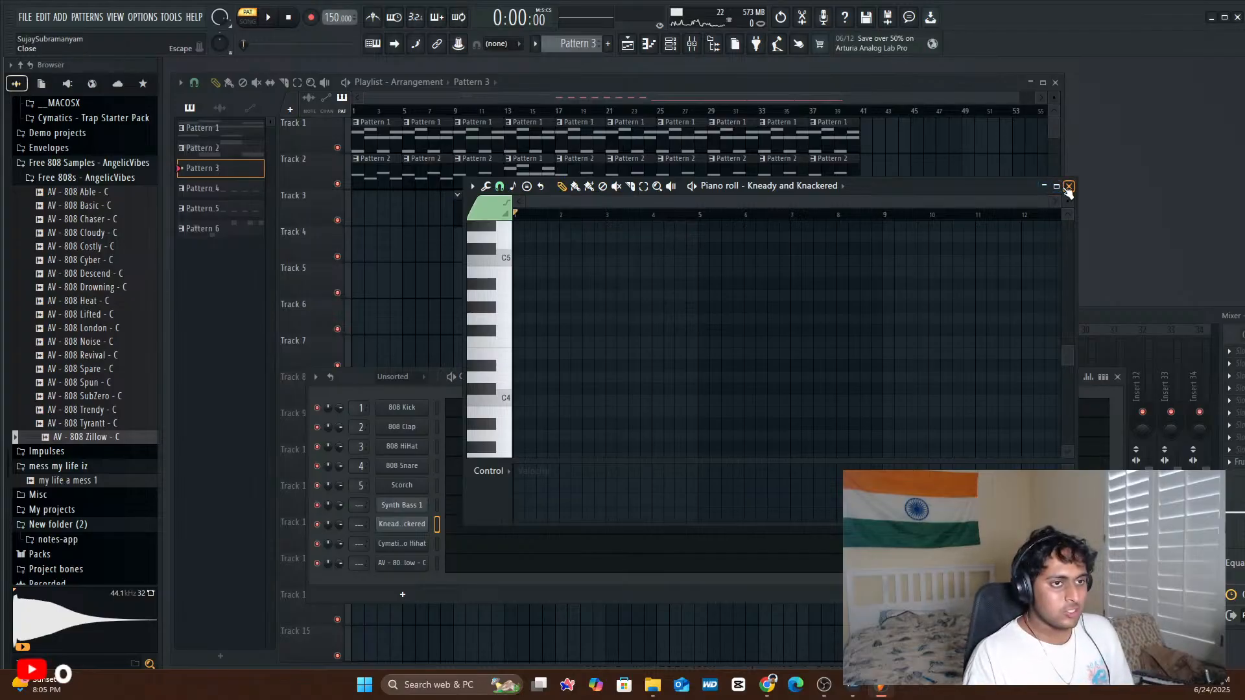
{"action": "left_click", "coordinate": [1069, 186]}
- Search the generator plugins for "scorch" and add Scorch as a new channel in the channel rack
{"action": "left_click", "coordinate": [409, 596]}
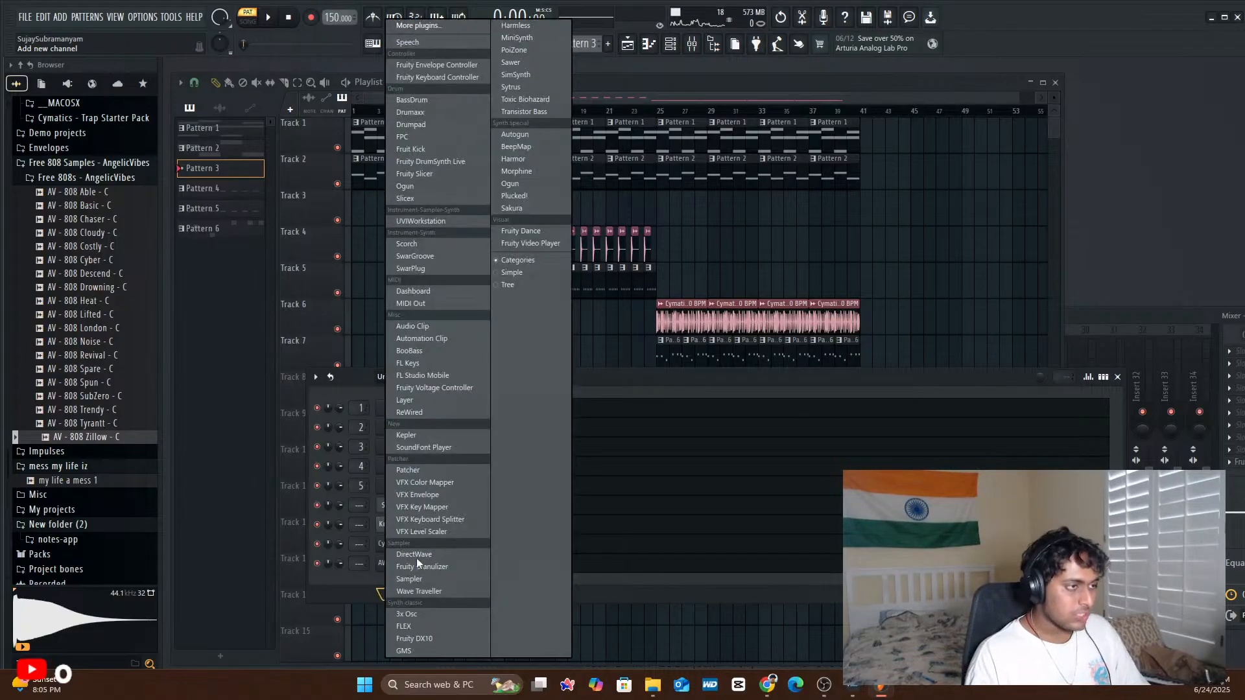
{"action": "left_click", "coordinate": [411, 25]}
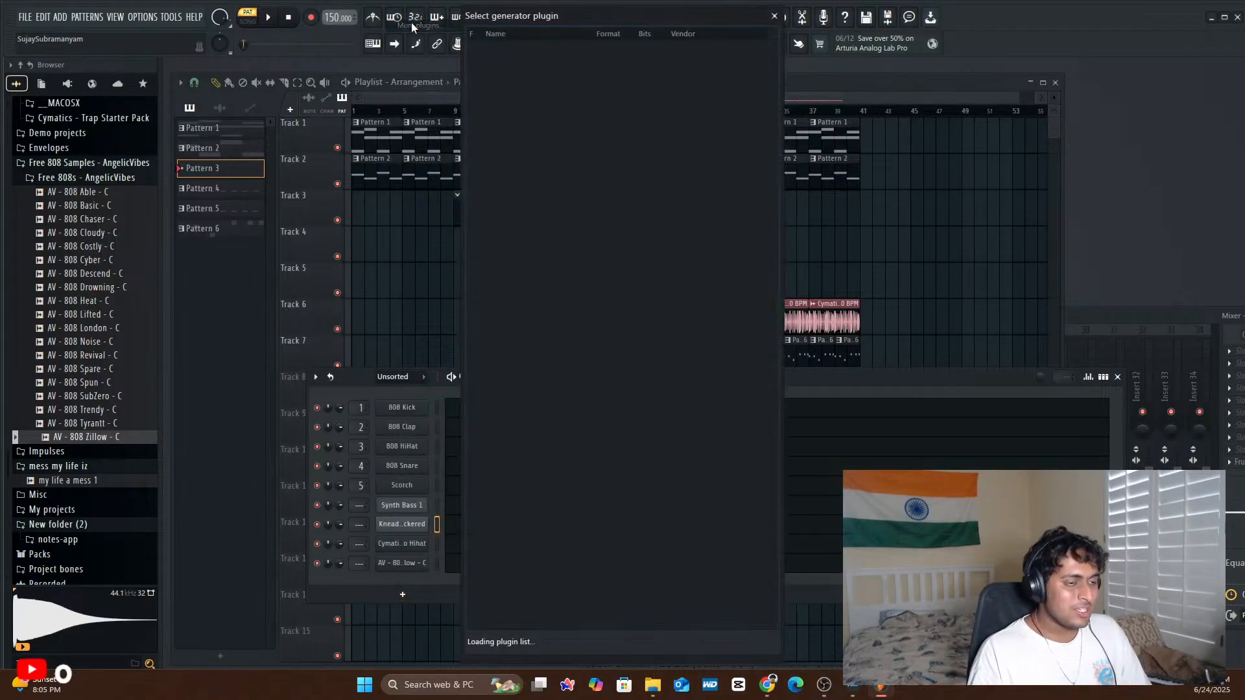
{"action": "left_click", "coordinate": [625, 643]}
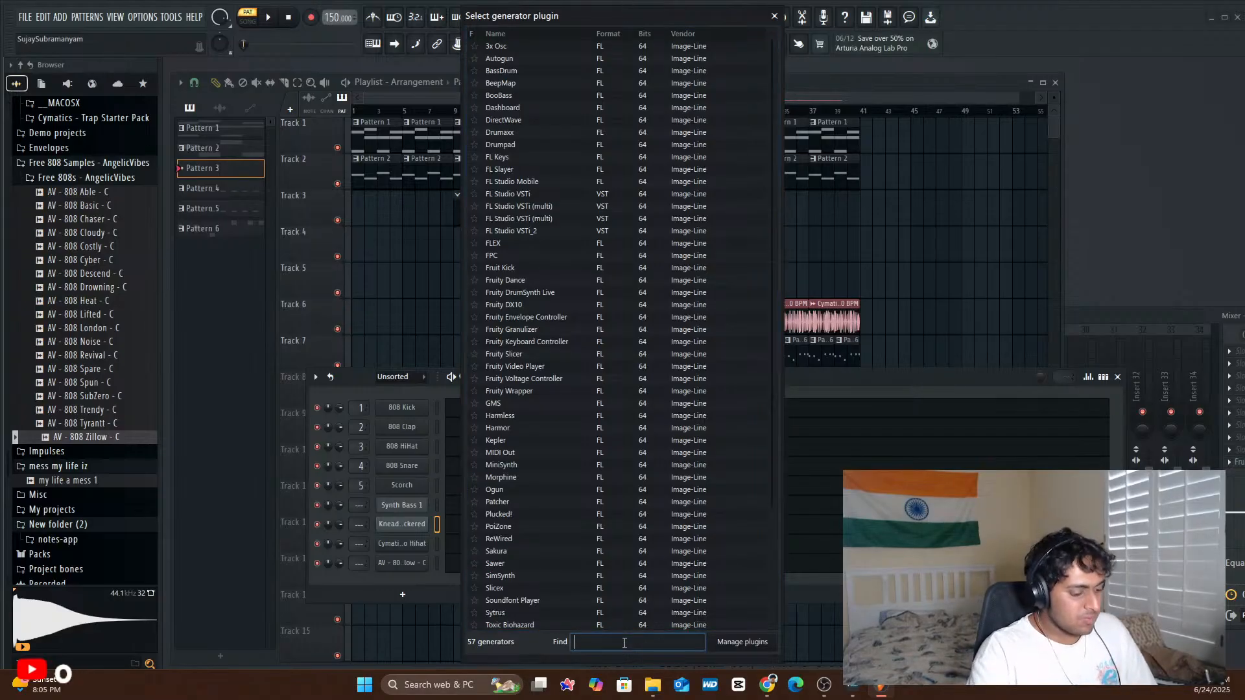
{"action": "type", "text": "scorch"}
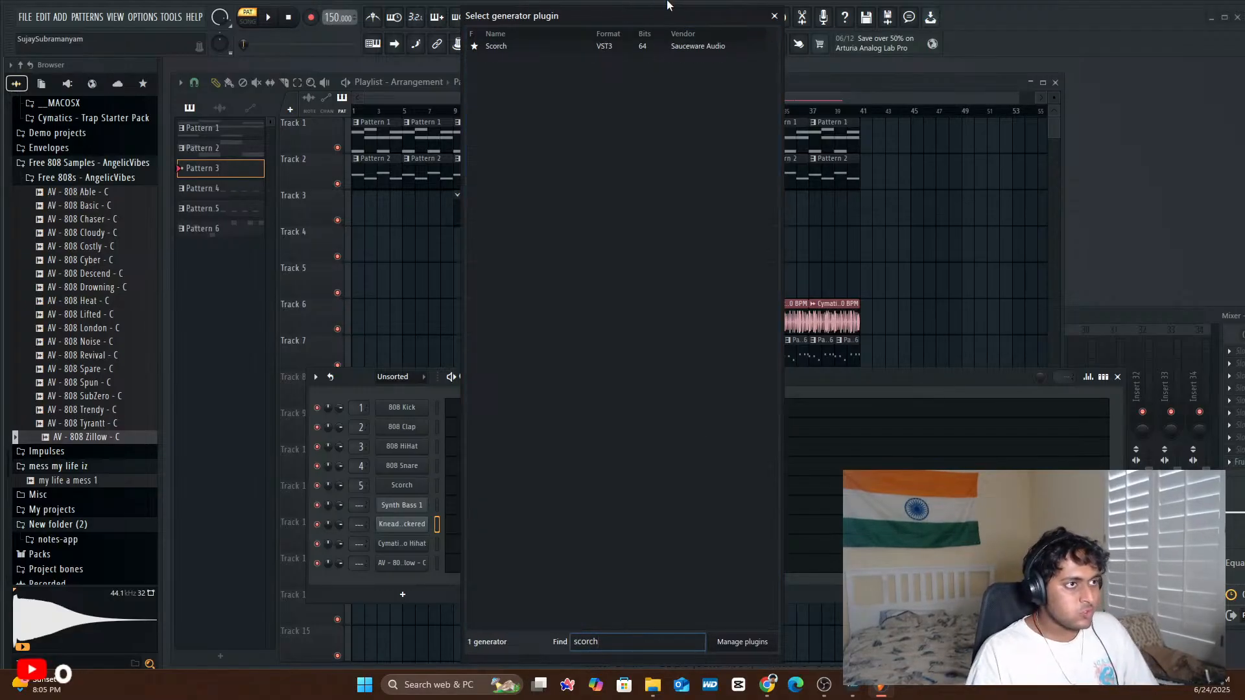
{"action": "double_click", "coordinate": [685, 47]}
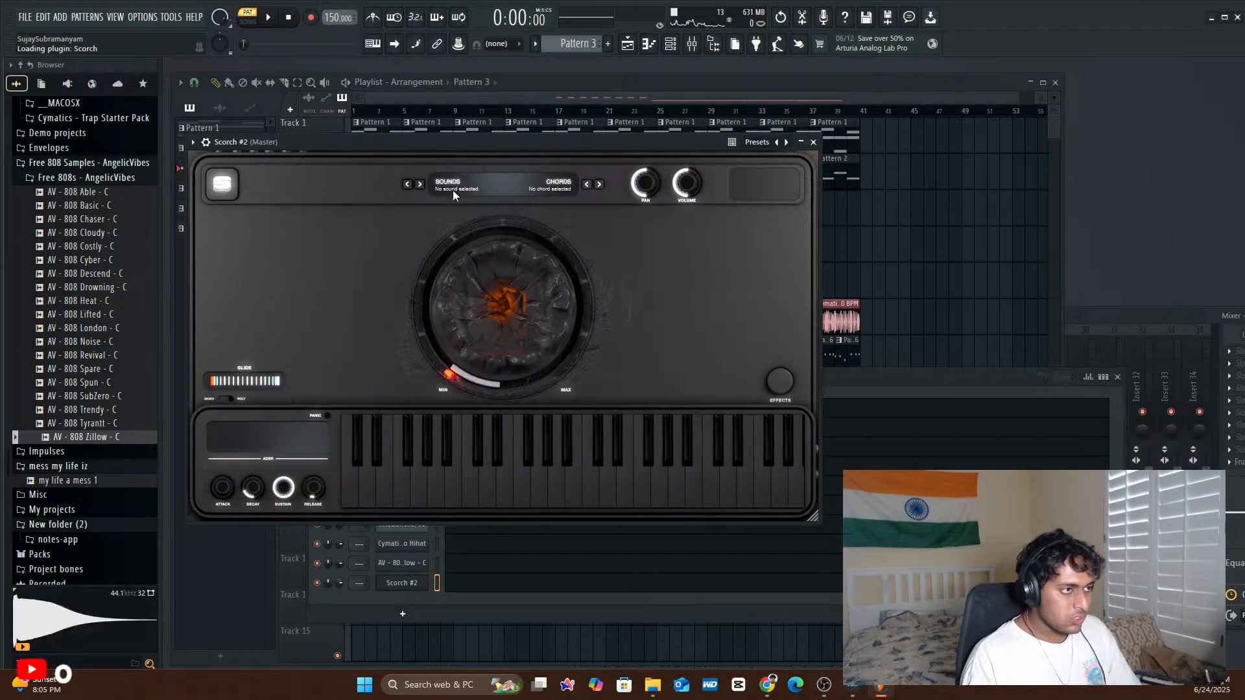
- Browse Scorch's sound list through the combination, piano, synth, guitar, string, organ and bass categories
{"action": "left_click", "coordinate": [450, 188]}
{"action": "scroll", "coordinate": [500, 278], "scroll_direction": "down", "scroll_amount": 5}
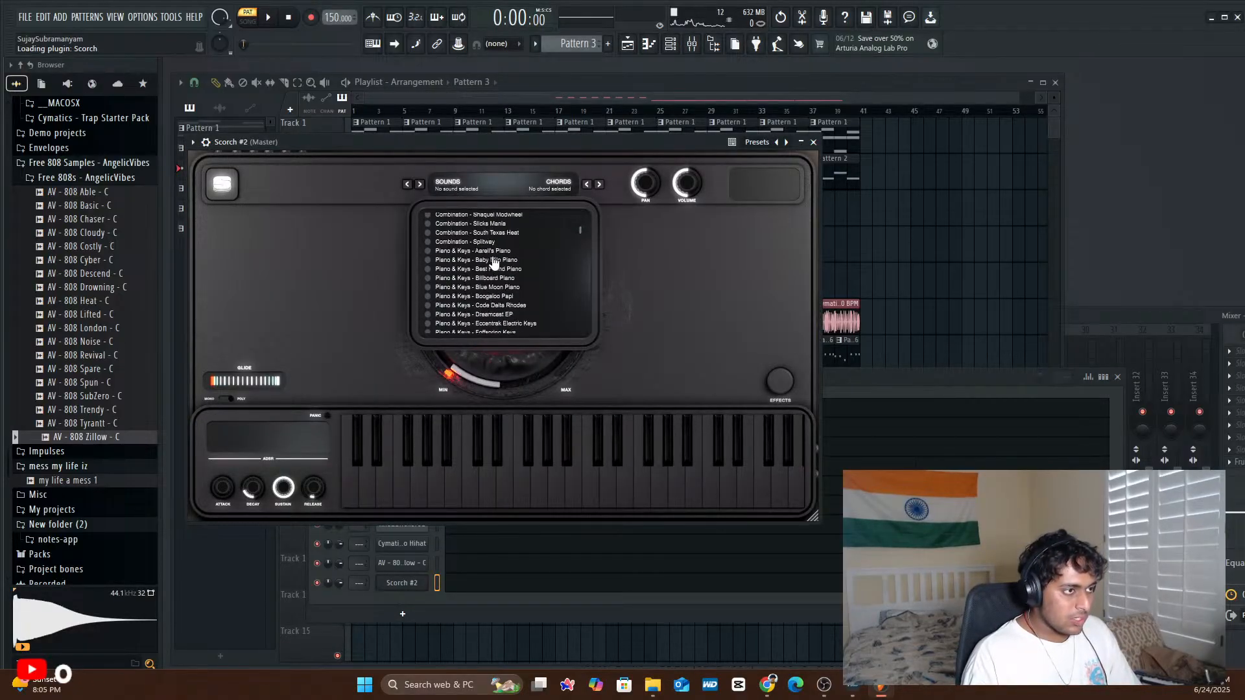
{"action": "scroll", "coordinate": [513, 318], "scroll_direction": "up", "scroll_amount": 3}
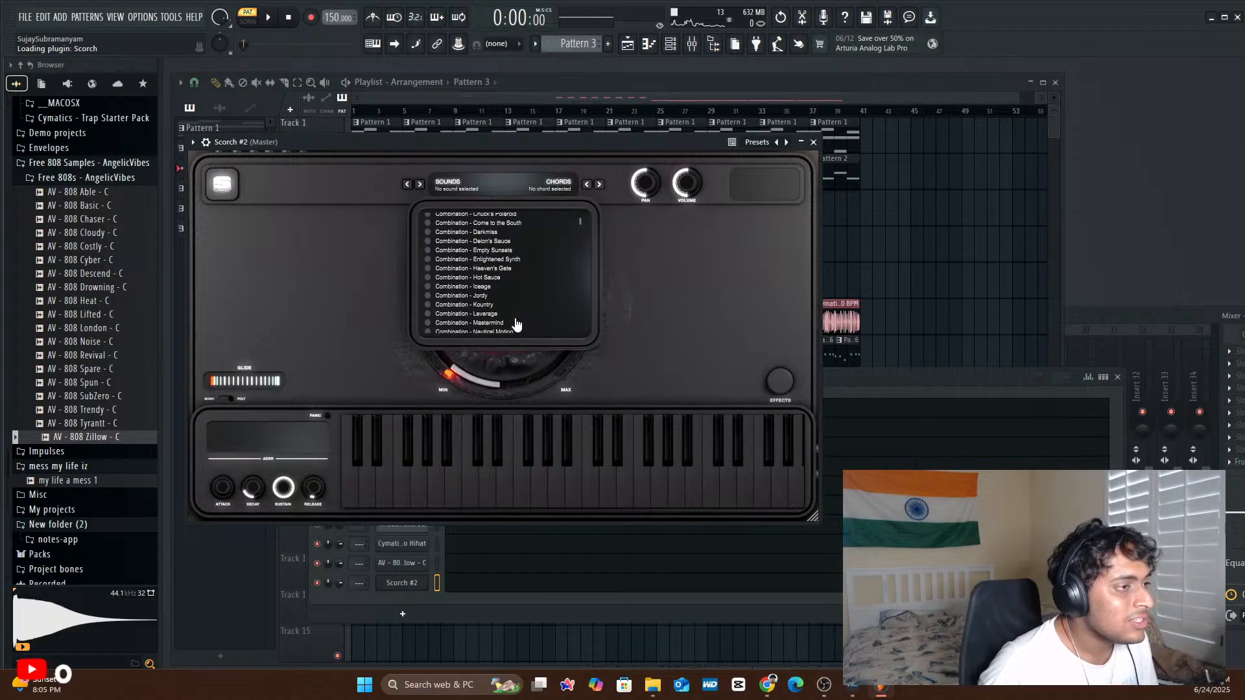
{"action": "scroll", "coordinate": [512, 318], "scroll_direction": "up", "scroll_amount": 4}
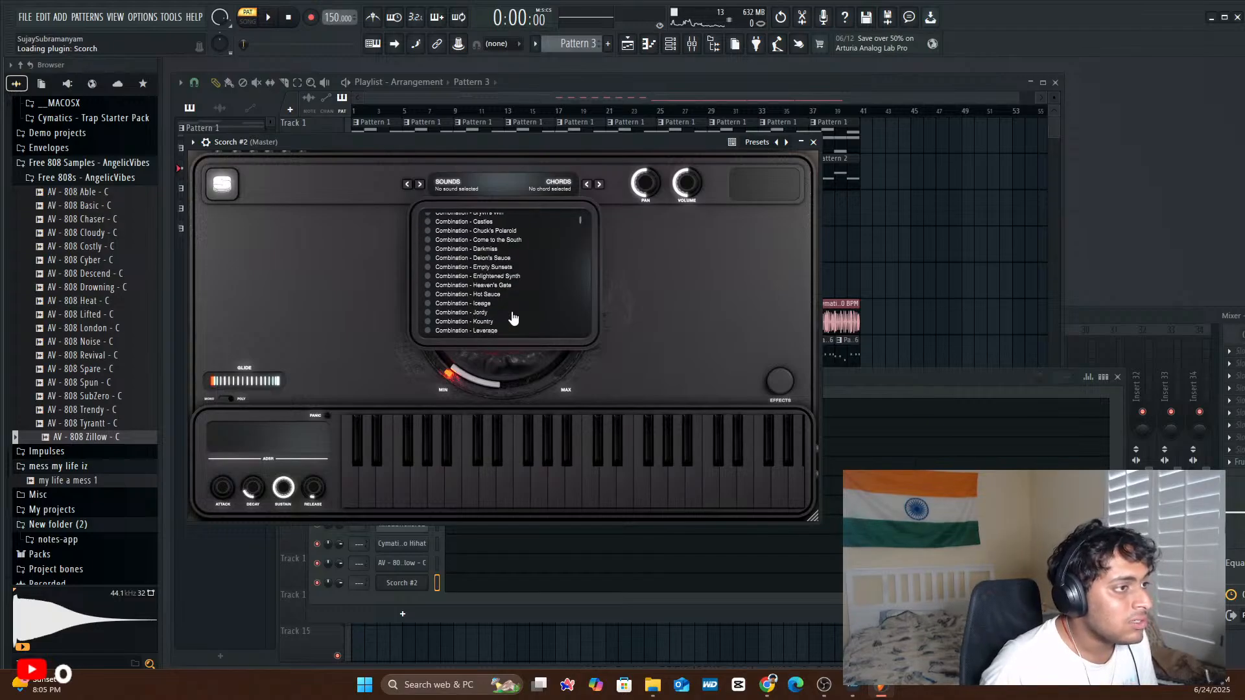
{"action": "scroll", "coordinate": [517, 292], "scroll_direction": "up", "scroll_amount": 2}
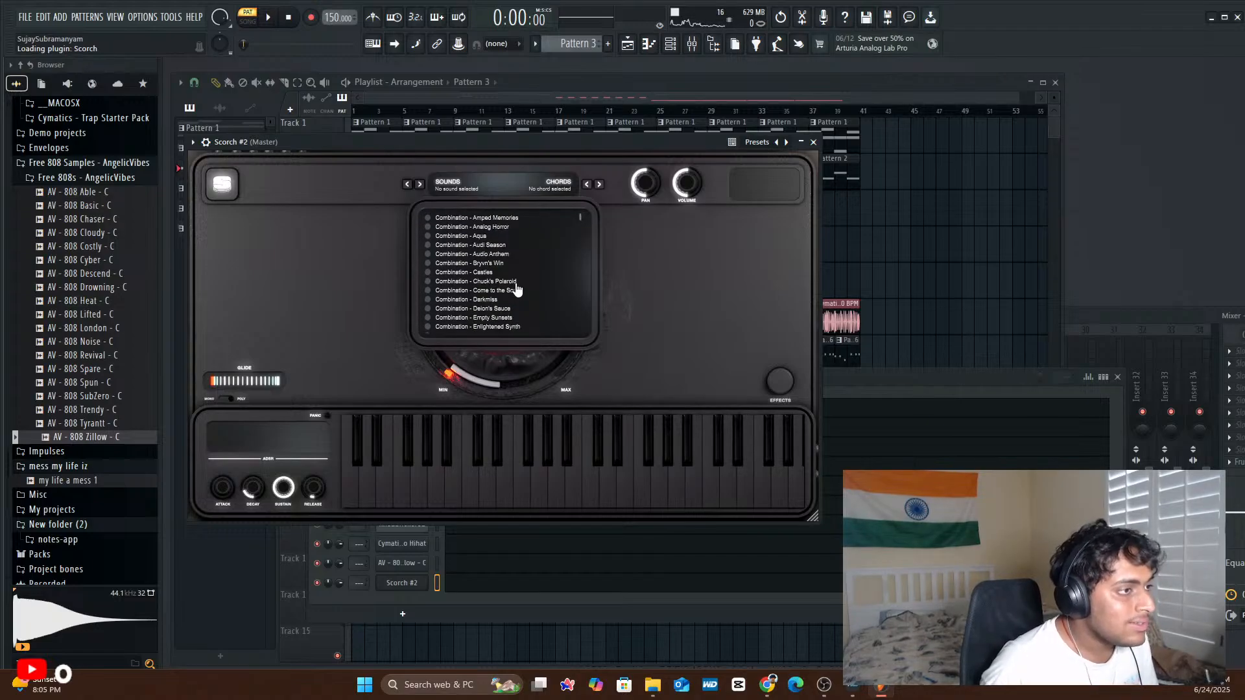
{"action": "scroll", "coordinate": [517, 290], "scroll_direction": "down", "scroll_amount": 10}
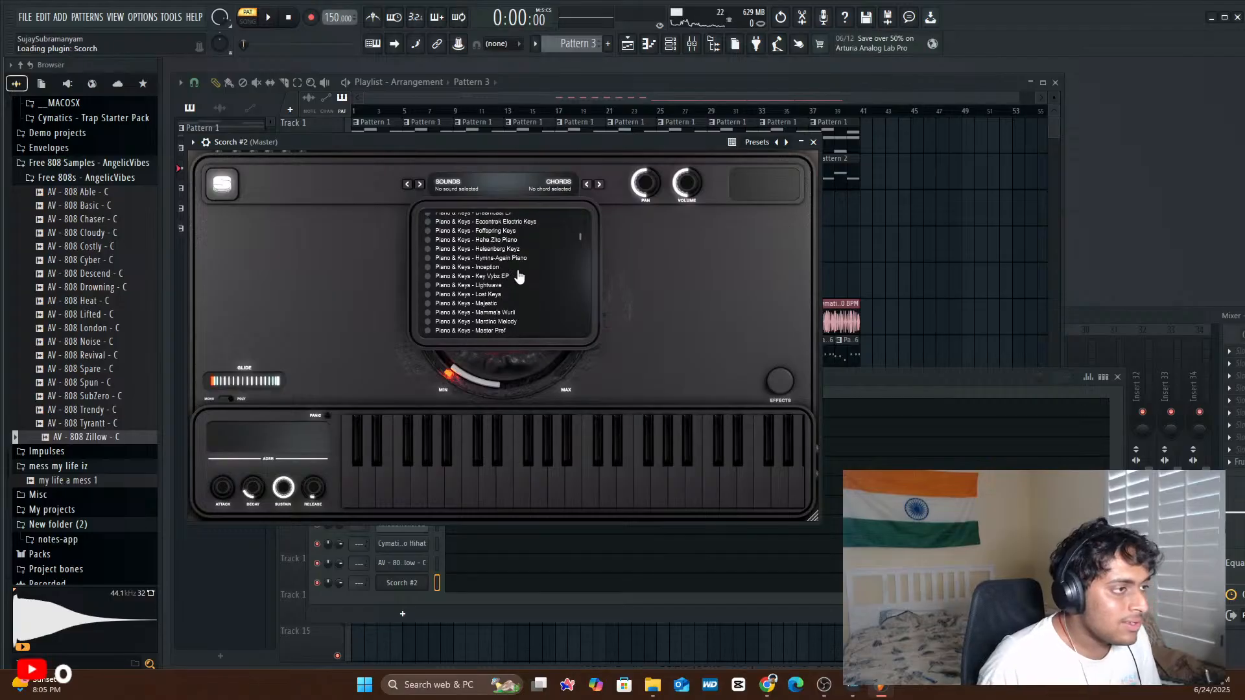
{"action": "scroll", "coordinate": [517, 285], "scroll_direction": "down", "scroll_amount": 8}
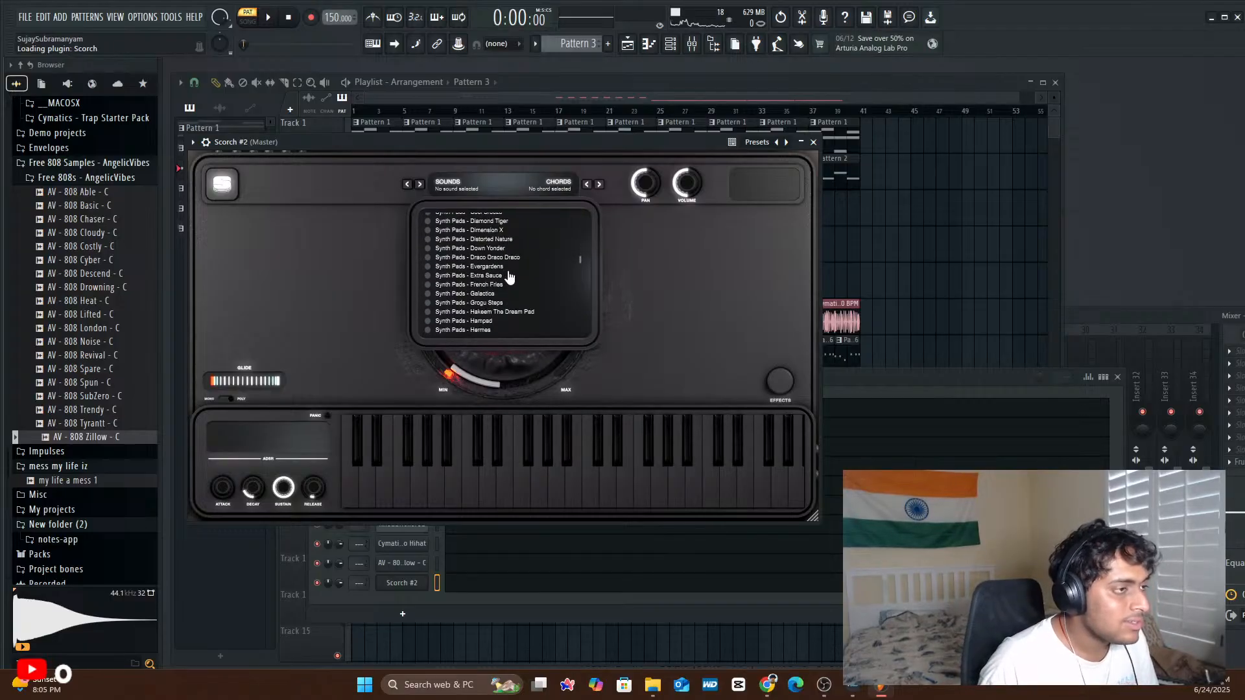
{"action": "scroll", "coordinate": [510, 277], "scroll_direction": "down", "scroll_amount": 8}
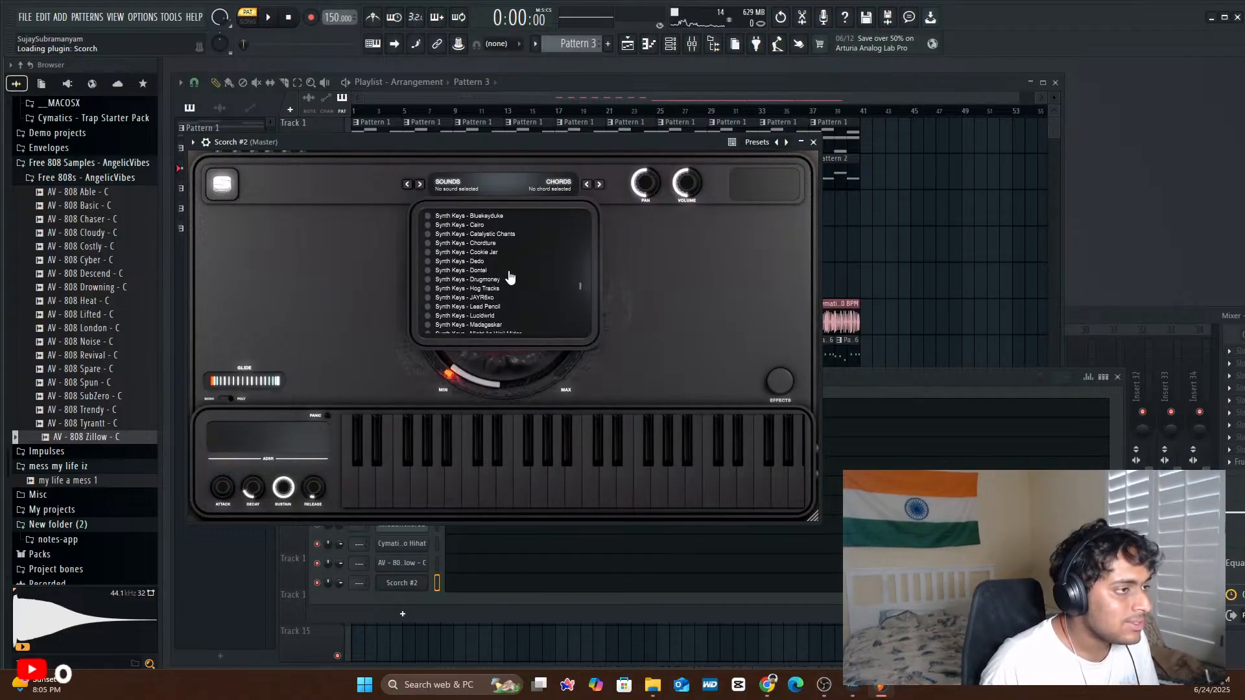
{"action": "scroll", "coordinate": [511, 277], "scroll_direction": "down", "scroll_amount": 5}
{"action": "scroll", "coordinate": [510, 277], "scroll_direction": "down", "scroll_amount": 4}
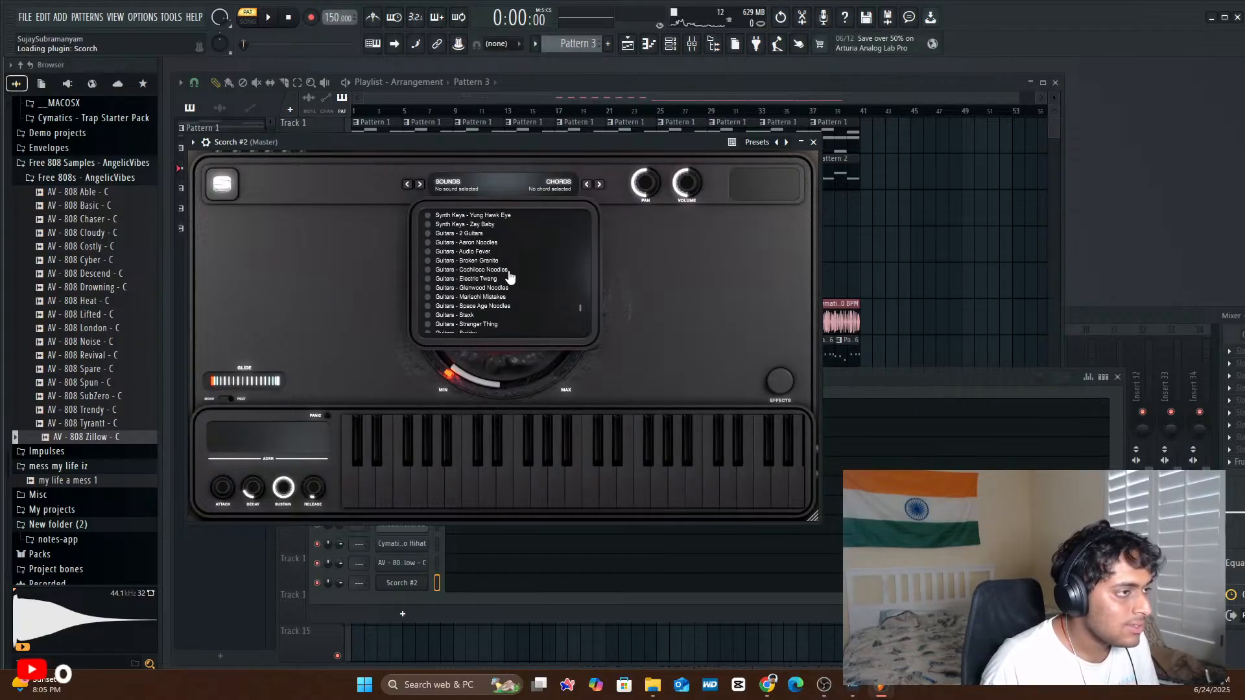
{"action": "scroll", "coordinate": [511, 277], "scroll_direction": "down", "scroll_amount": 8}
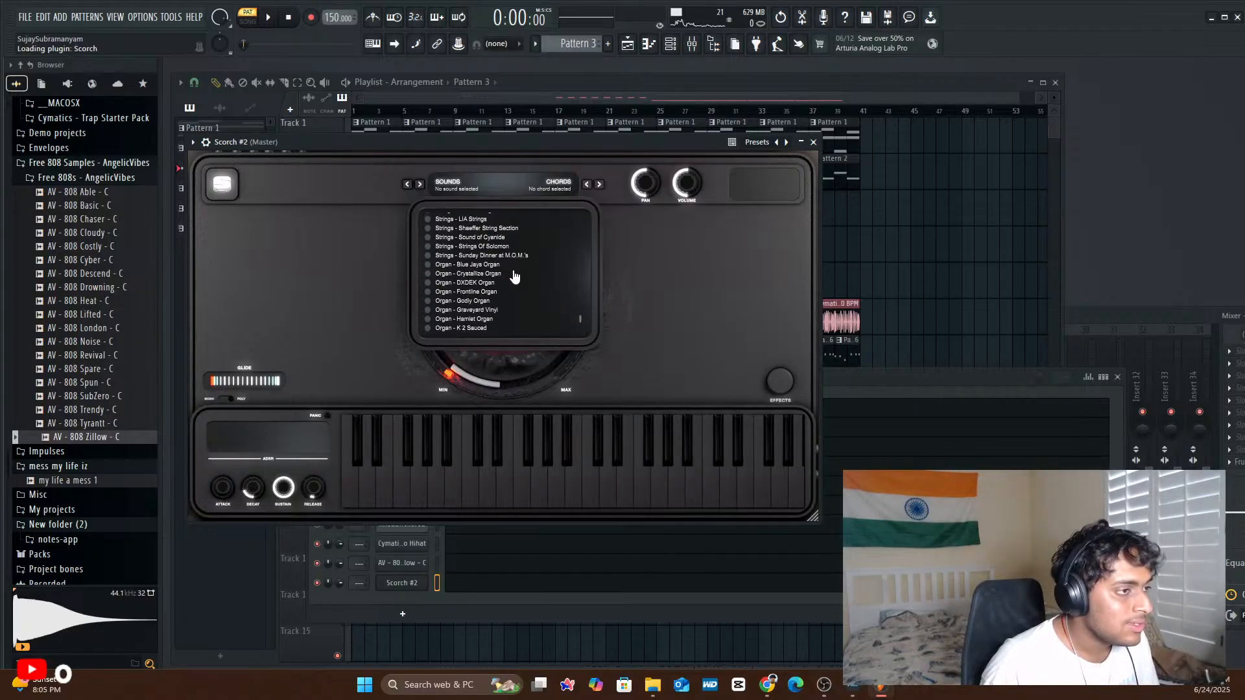
{"action": "scroll", "coordinate": [517, 276], "scroll_direction": "down", "scroll_amount": 3}
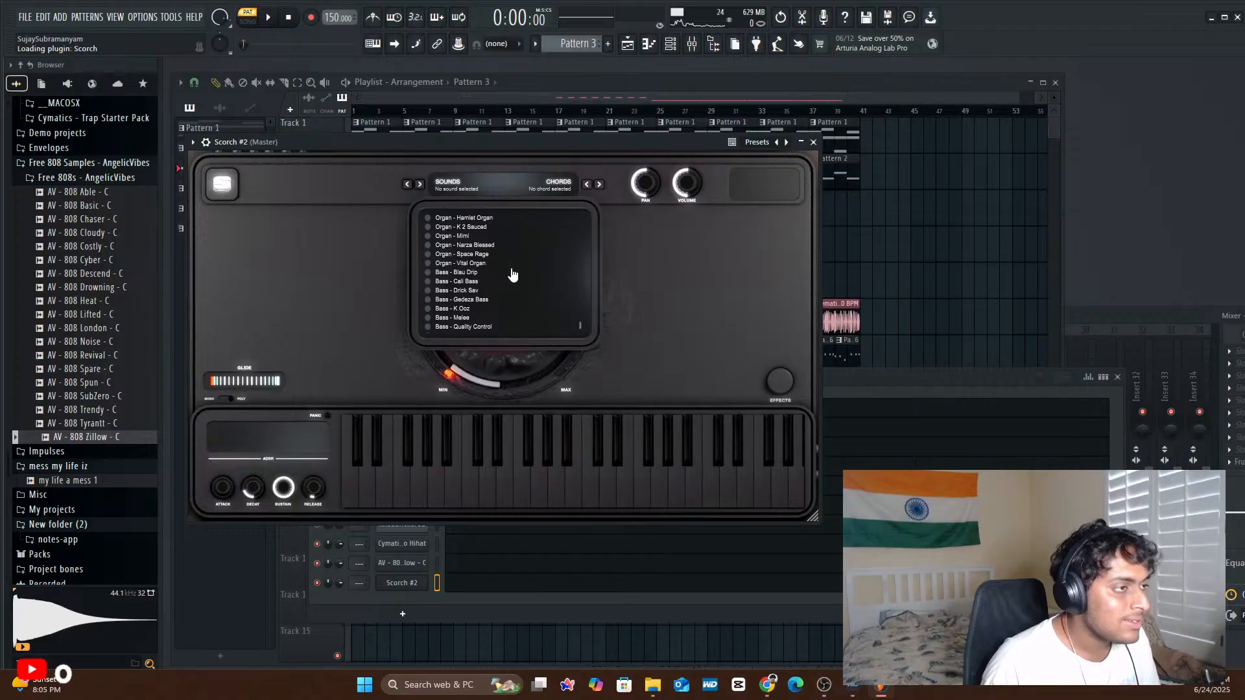
{"action": "scroll", "coordinate": [513, 275], "scroll_direction": "down", "scroll_amount": 2}
{"action": "scroll", "coordinate": [511, 275], "scroll_direction": "up", "scroll_amount": 10}
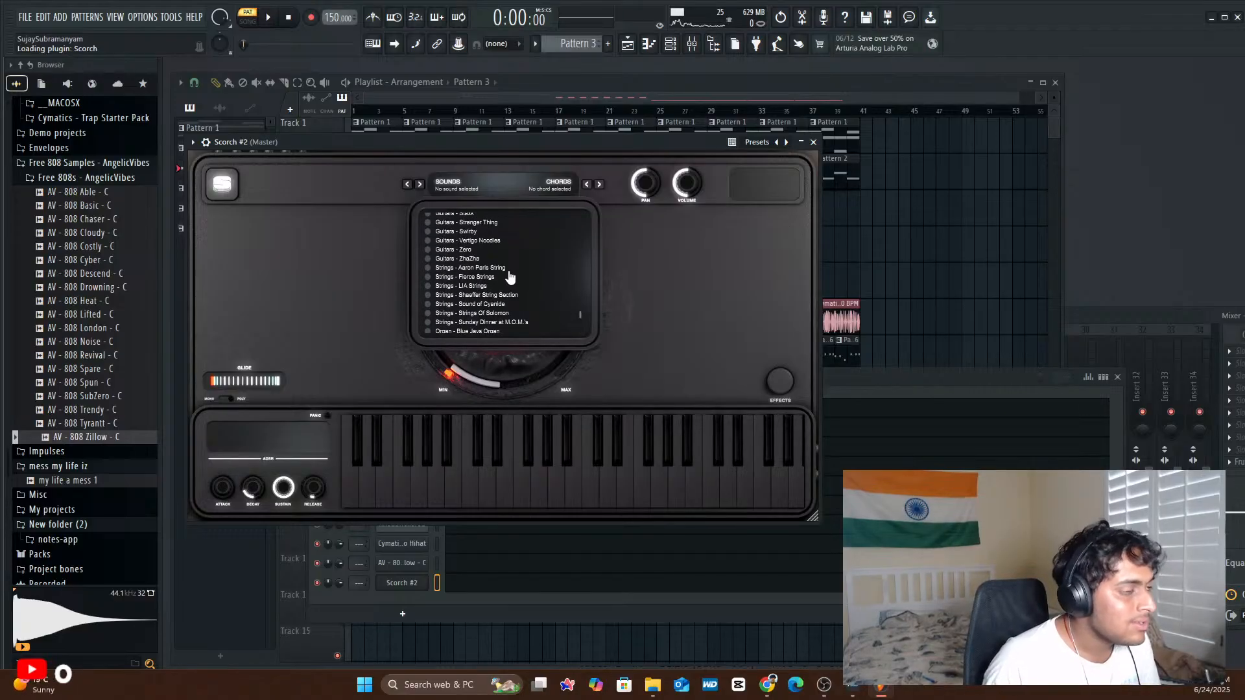
- Load the Guitars - Glenwood Noodles sound in Scorch and audition a note
{"action": "scroll", "coordinate": [510, 277], "scroll_direction": "up", "scroll_amount": 4}
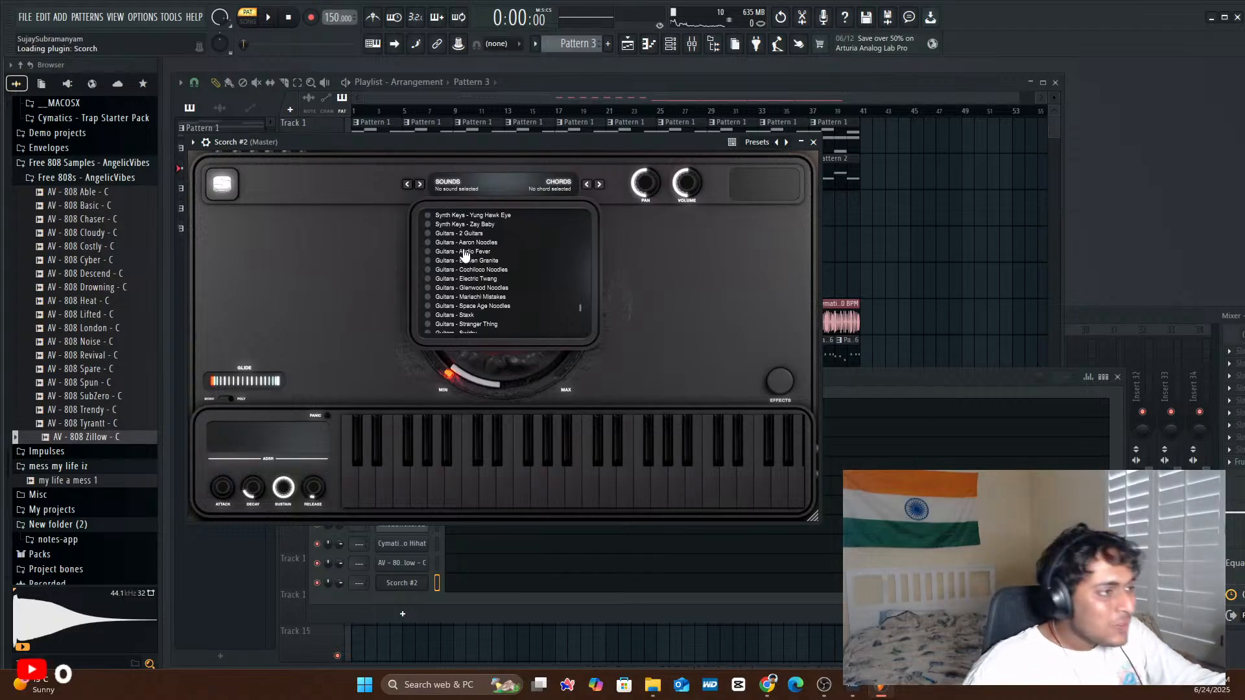
{"action": "scroll", "coordinate": [465, 257], "scroll_direction": "down", "scroll_amount": 3}
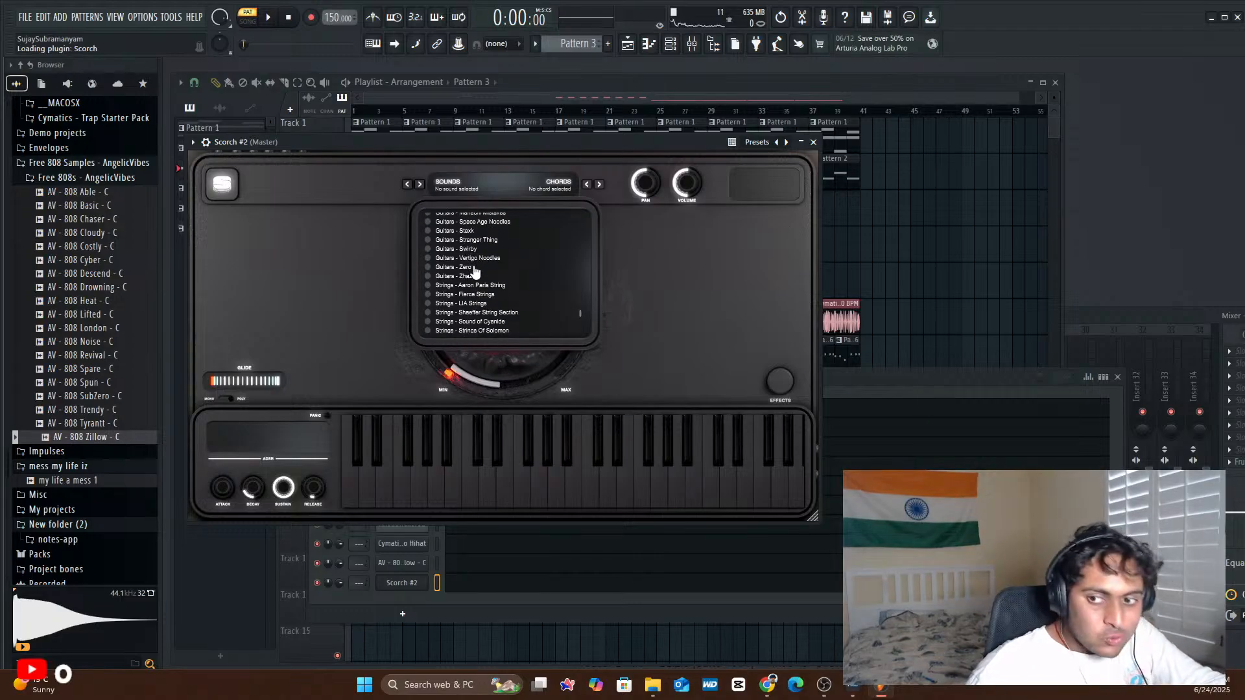
{"action": "scroll", "coordinate": [474, 268], "scroll_direction": "up", "scroll_amount": 2}
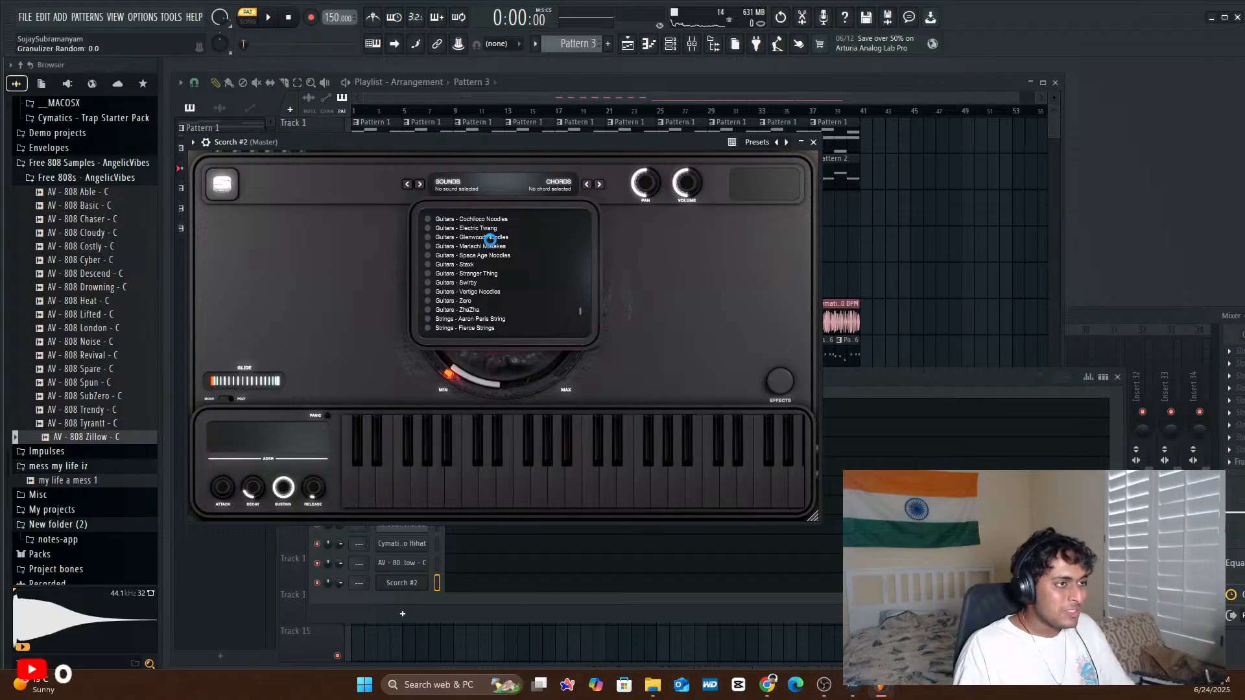
{"action": "left_click", "coordinate": [485, 238]}
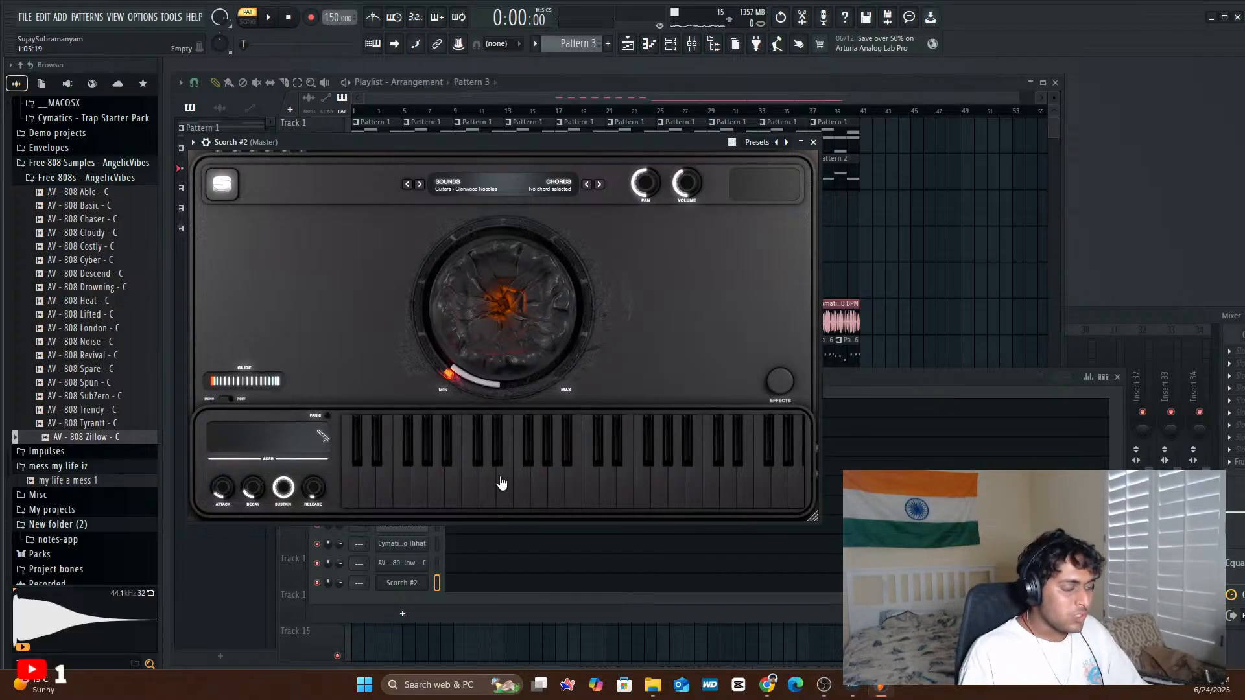
{"action": "left_click", "coordinate": [472, 491]}
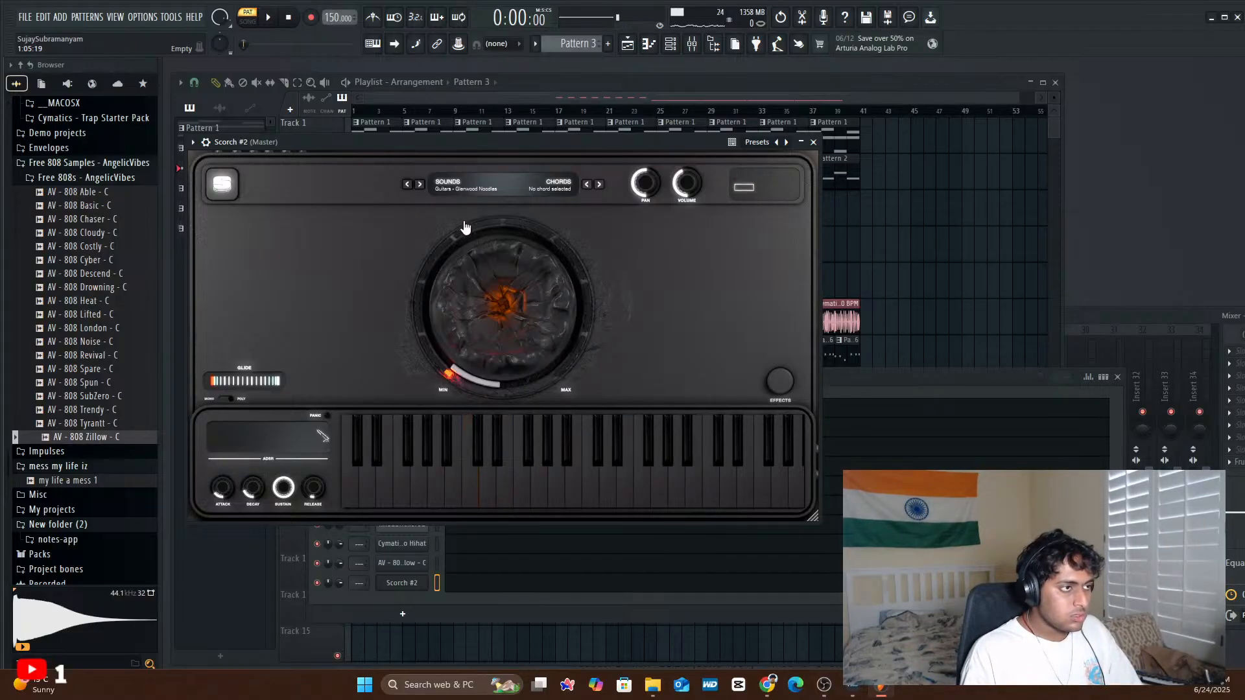
- Switch Scorch to Guitars - Mariachi Mistakes and audition notes with the center dial raised to 9.0
{"action": "left_click", "coordinate": [420, 185]}
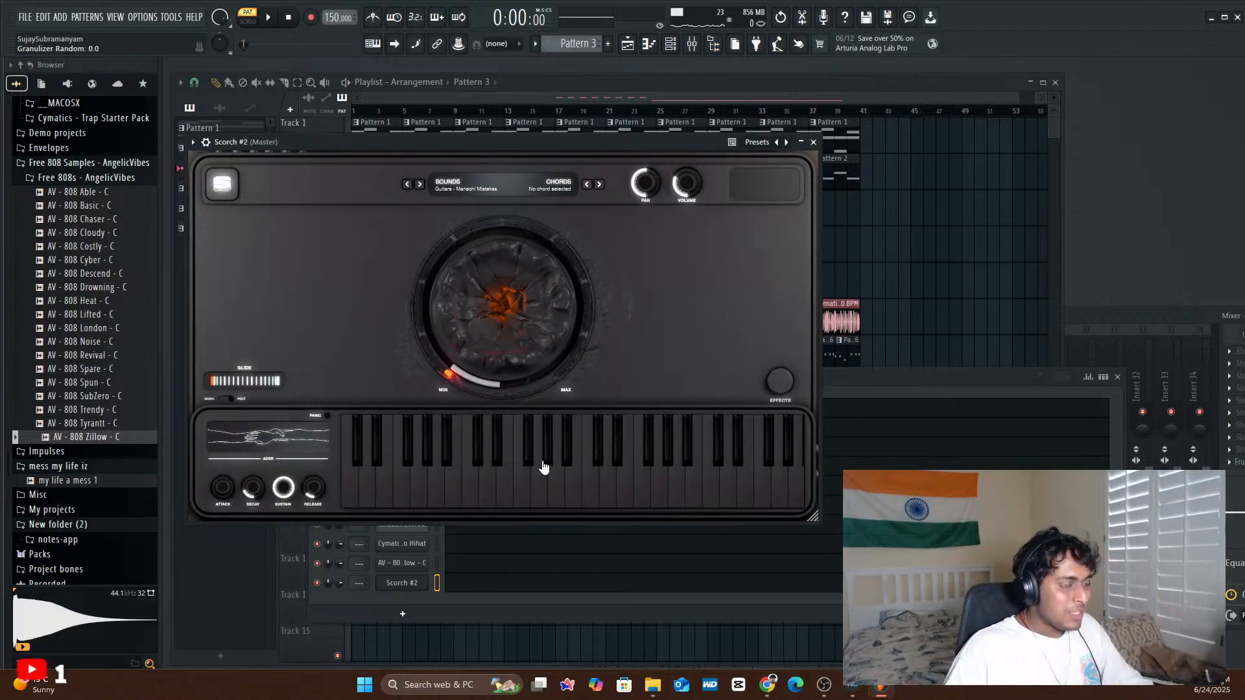
{"action": "left_click", "coordinate": [456, 483]}
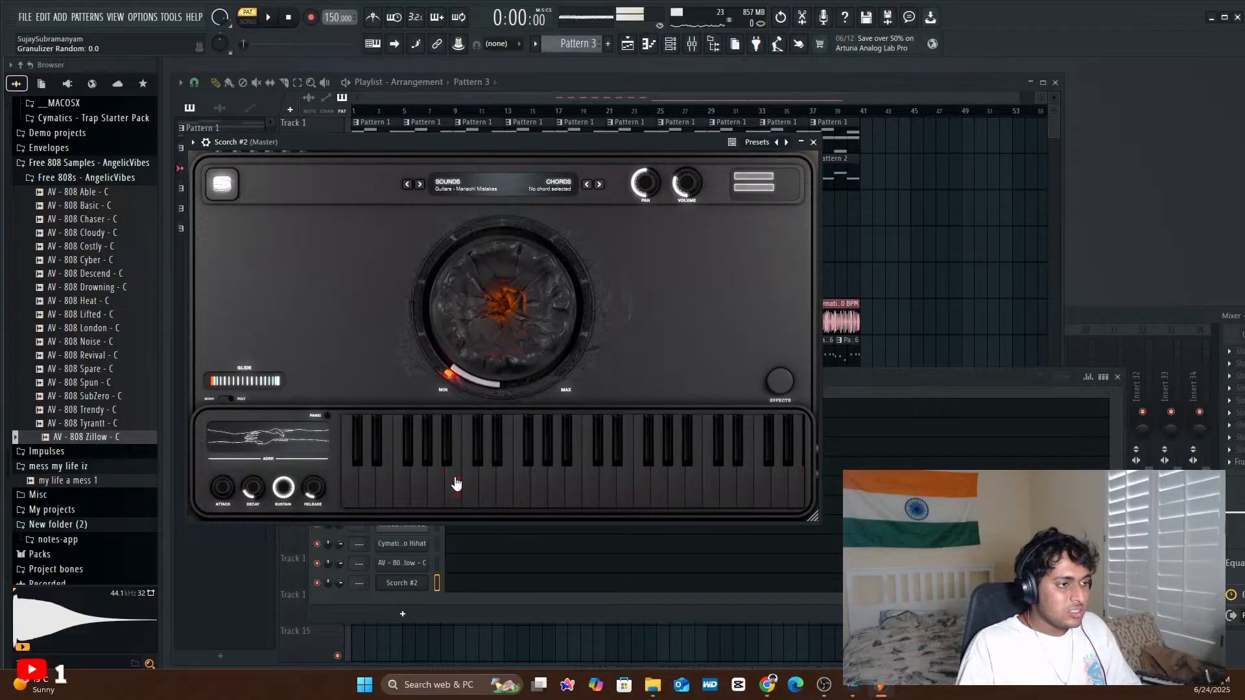
{"action": "left_click_drag", "start_coordinate": [470, 368], "coordinate": [478, 229]}
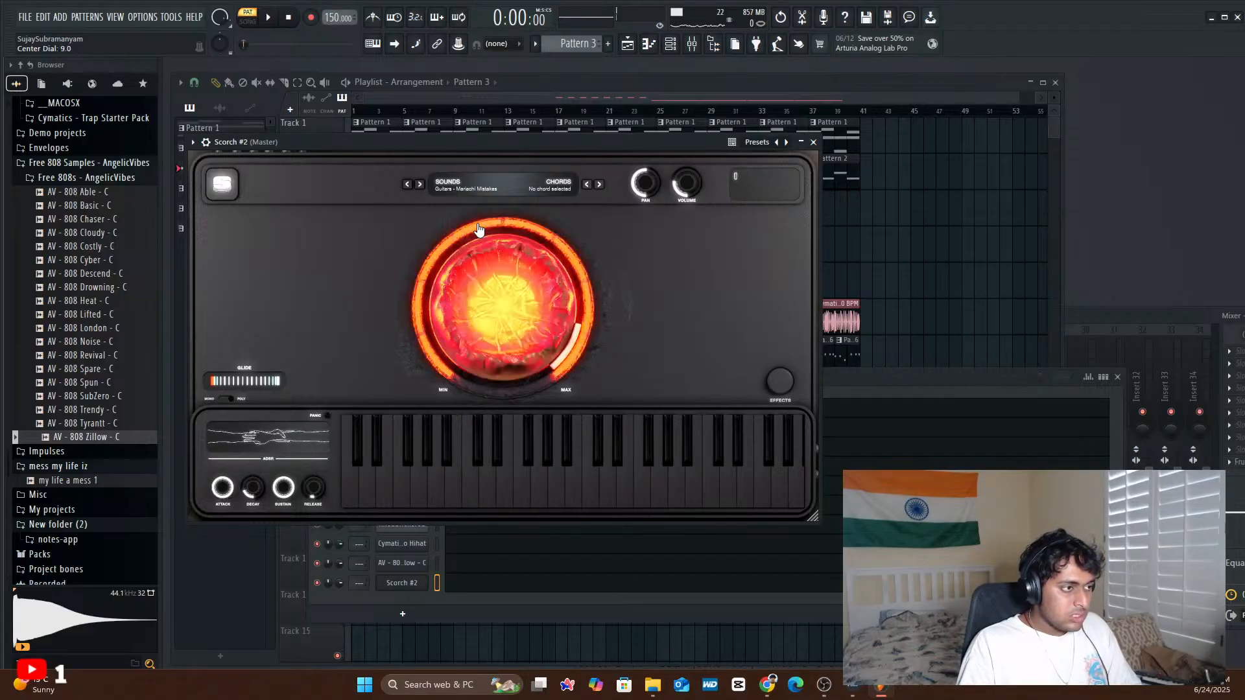
{"action": "left_click", "coordinate": [518, 498]}
{"action": "left_click", "coordinate": [432, 489]}
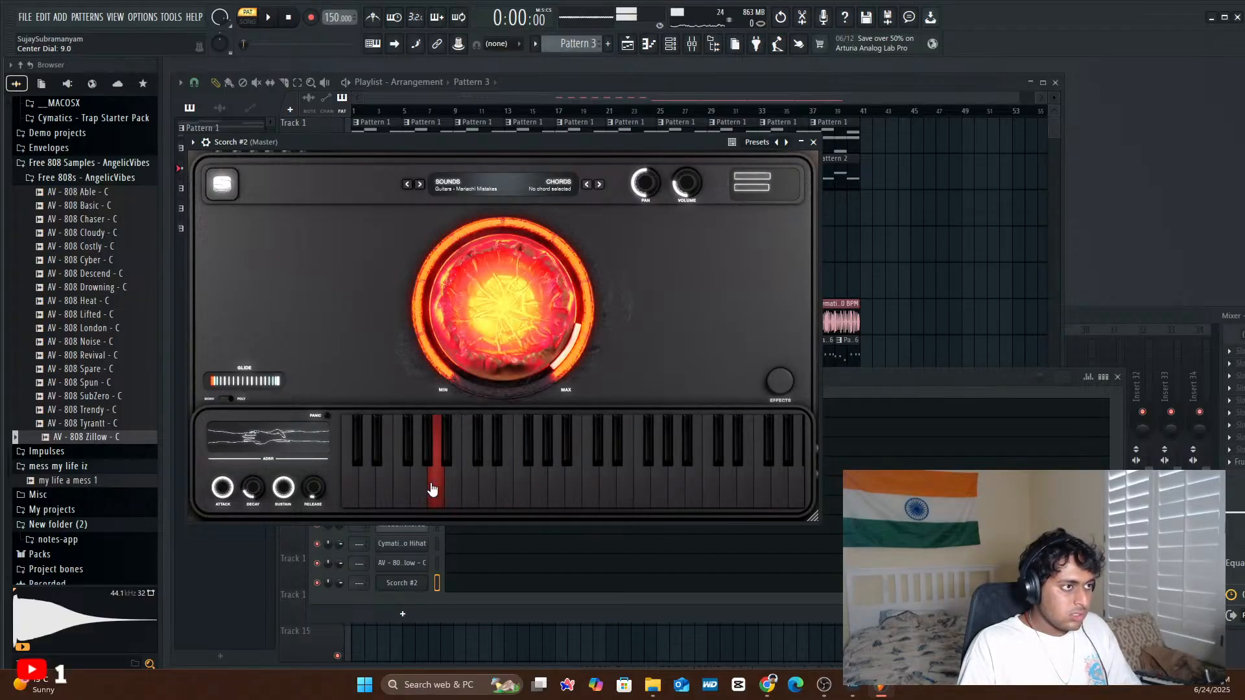
{"action": "left_click", "coordinate": [453, 496]}
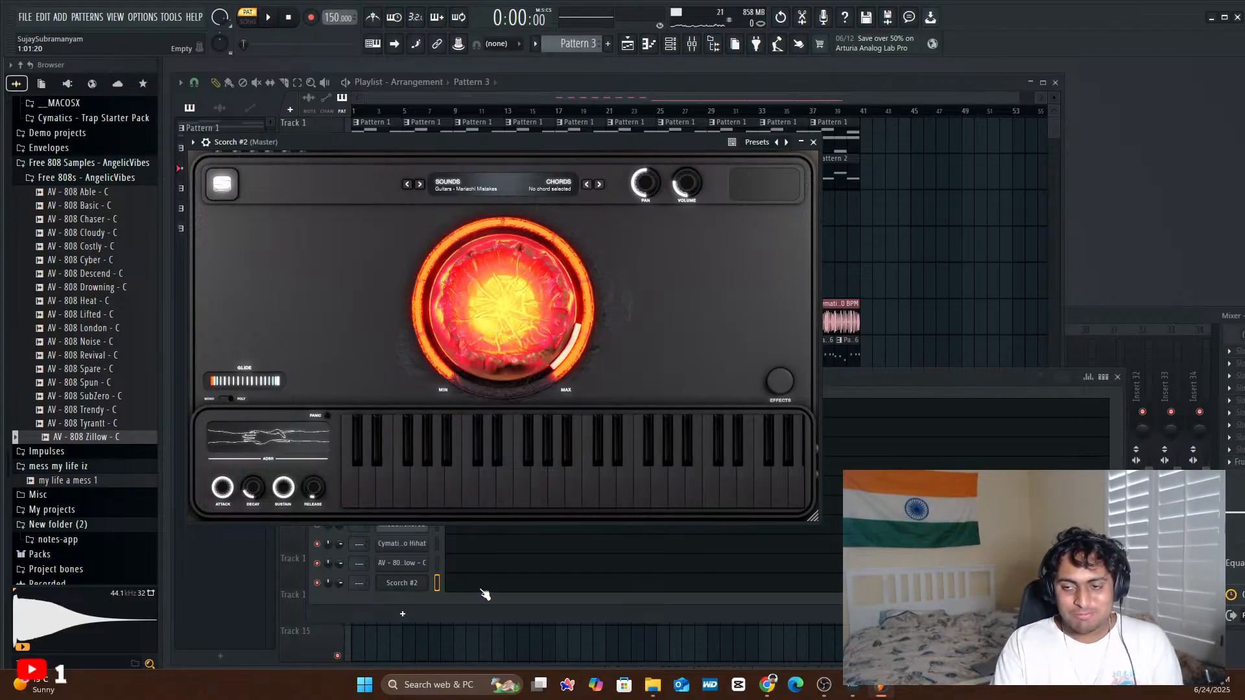
- Paste the copied melody into the Scorch #2 piano roll in Pattern 3 and play it
{"action": "key", "text": "F7"}
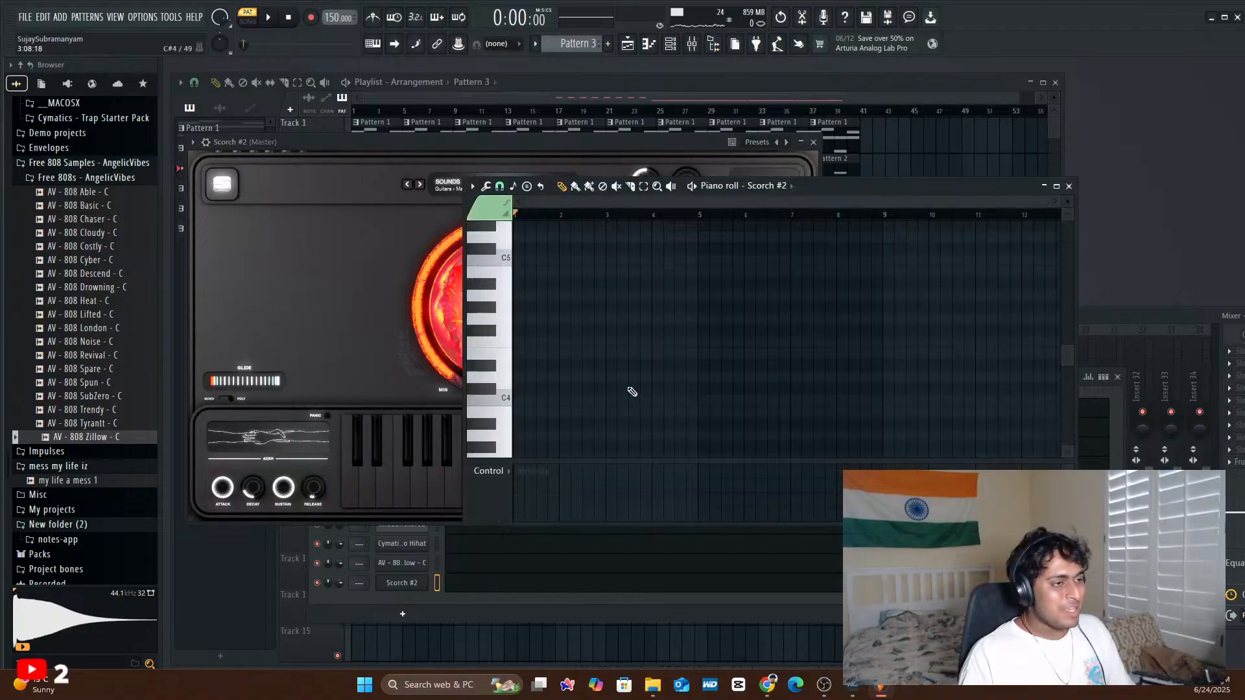
{"action": "key", "text": "ctrl+v"}
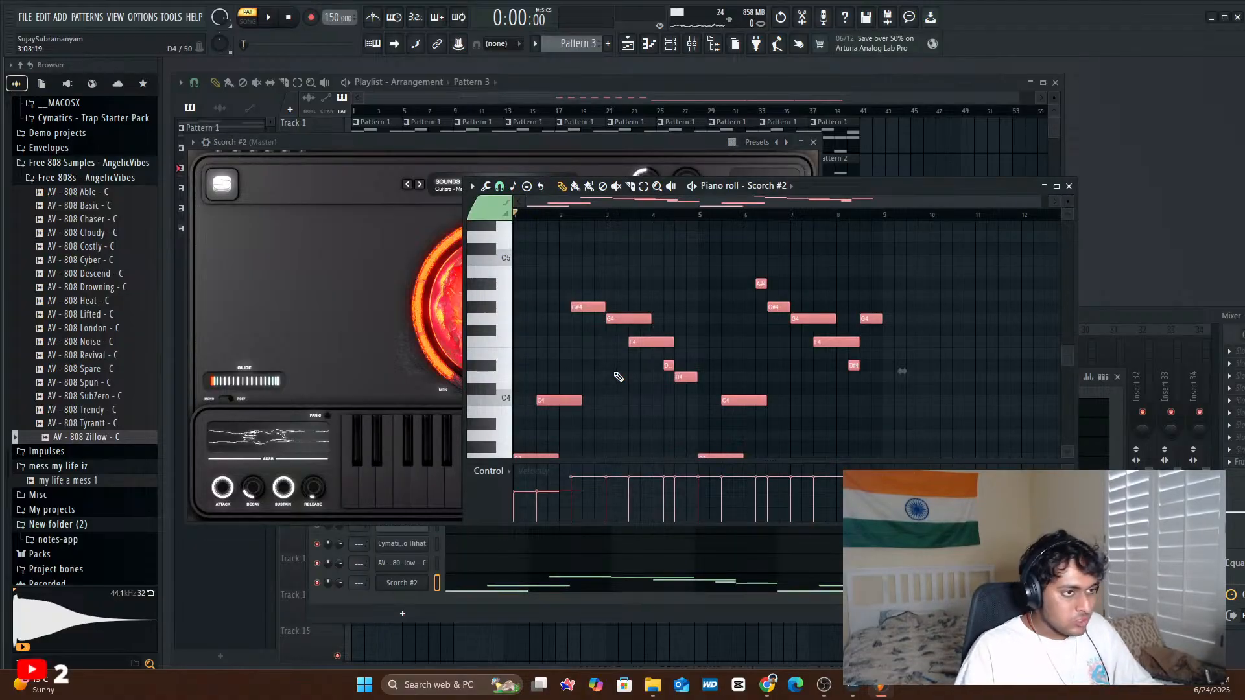
{"action": "scroll", "coordinate": [618, 377], "scroll_direction": "down", "scroll_amount": 3}
{"action": "key", "text": "space"}
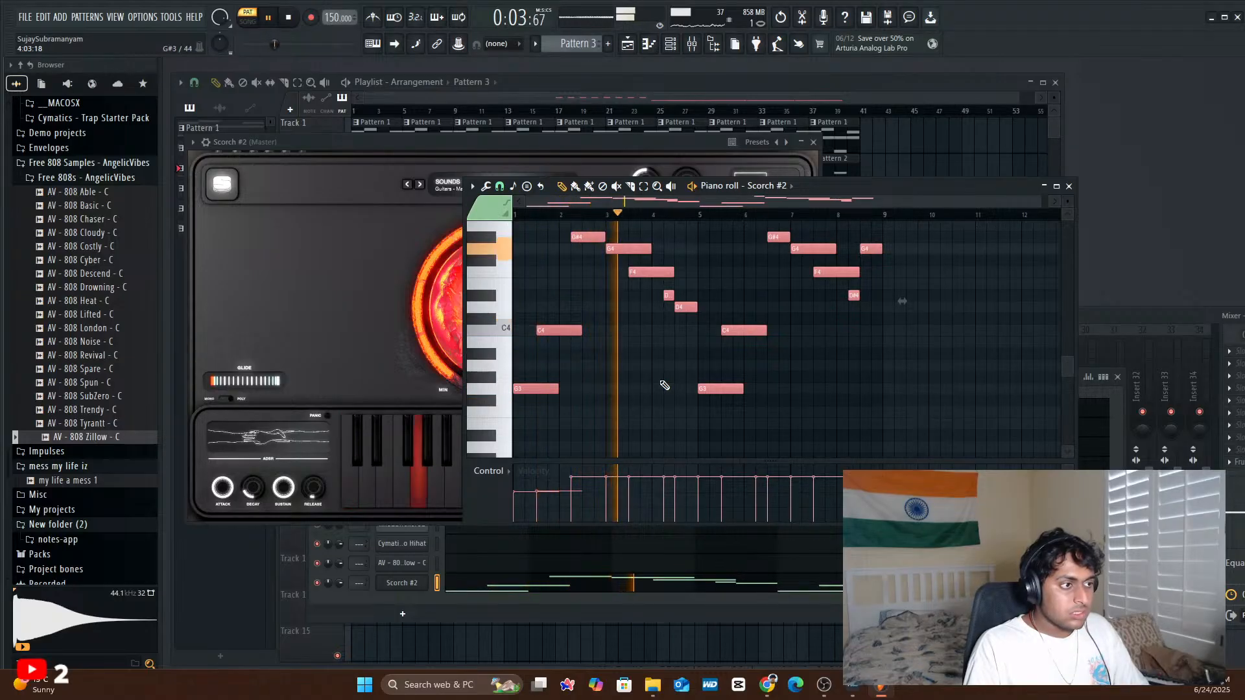
- Lower Scorch's center dial to 0.0 and audition the melody with the Guitars - Space Age Noodles sound
{"action": "left_click", "coordinate": [372, 292]}
{"action": "left_click_drag", "start_coordinate": [416, 378], "coordinate": [491, 360]}
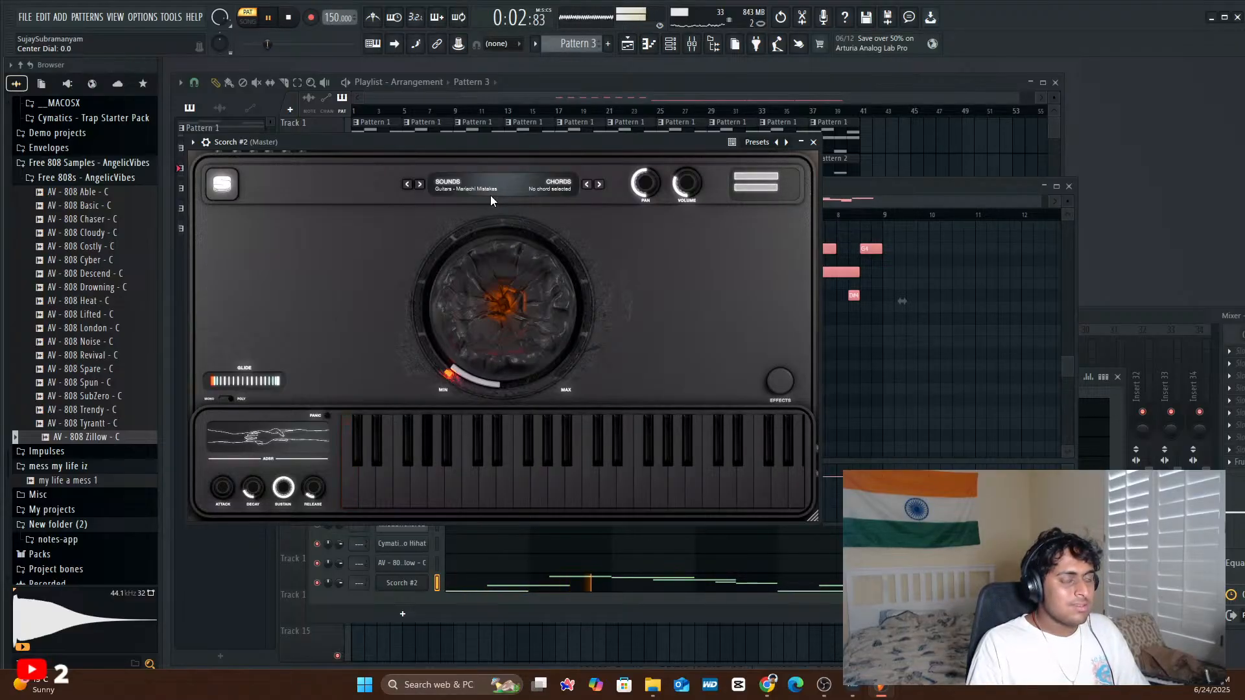
{"action": "key", "text": "space"}
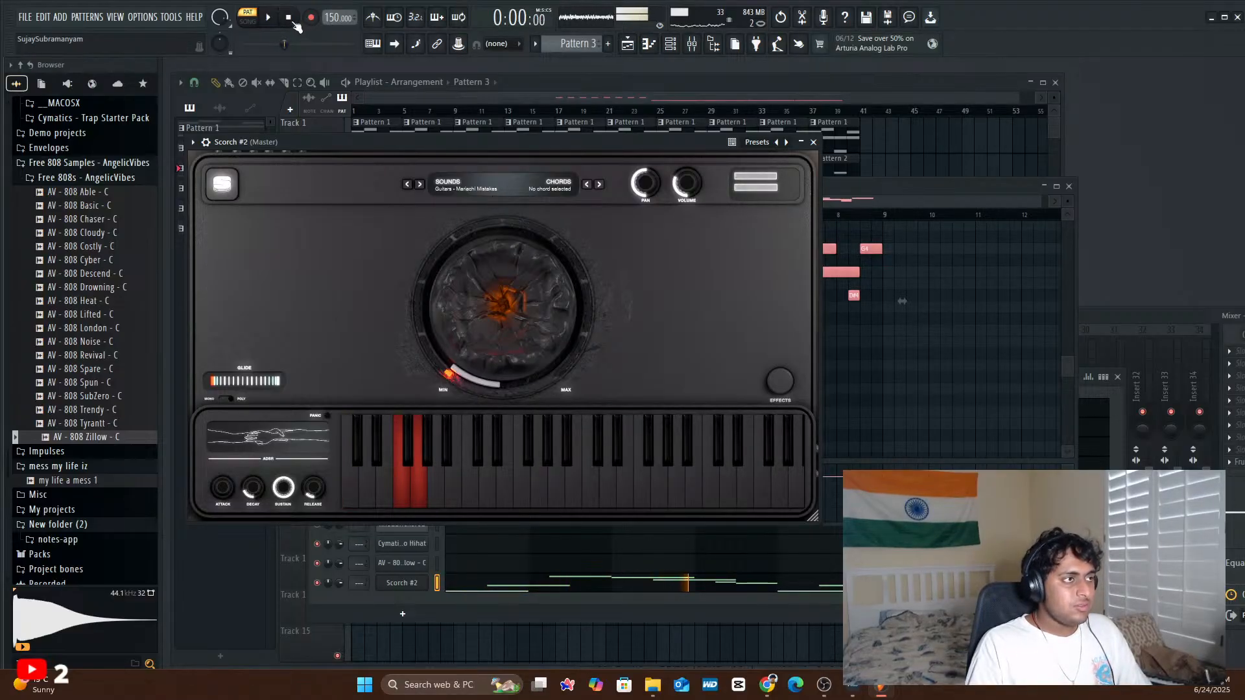
{"action": "left_click", "coordinate": [419, 187]}
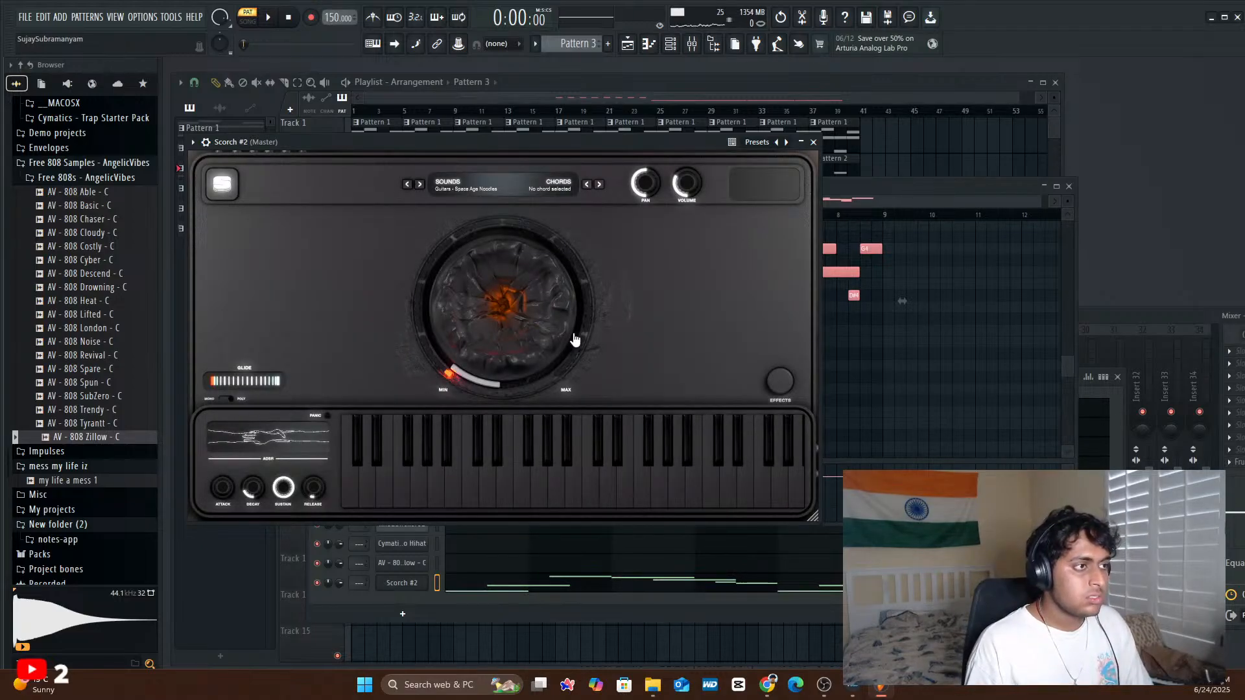
{"action": "left_click", "coordinate": [269, 21]}
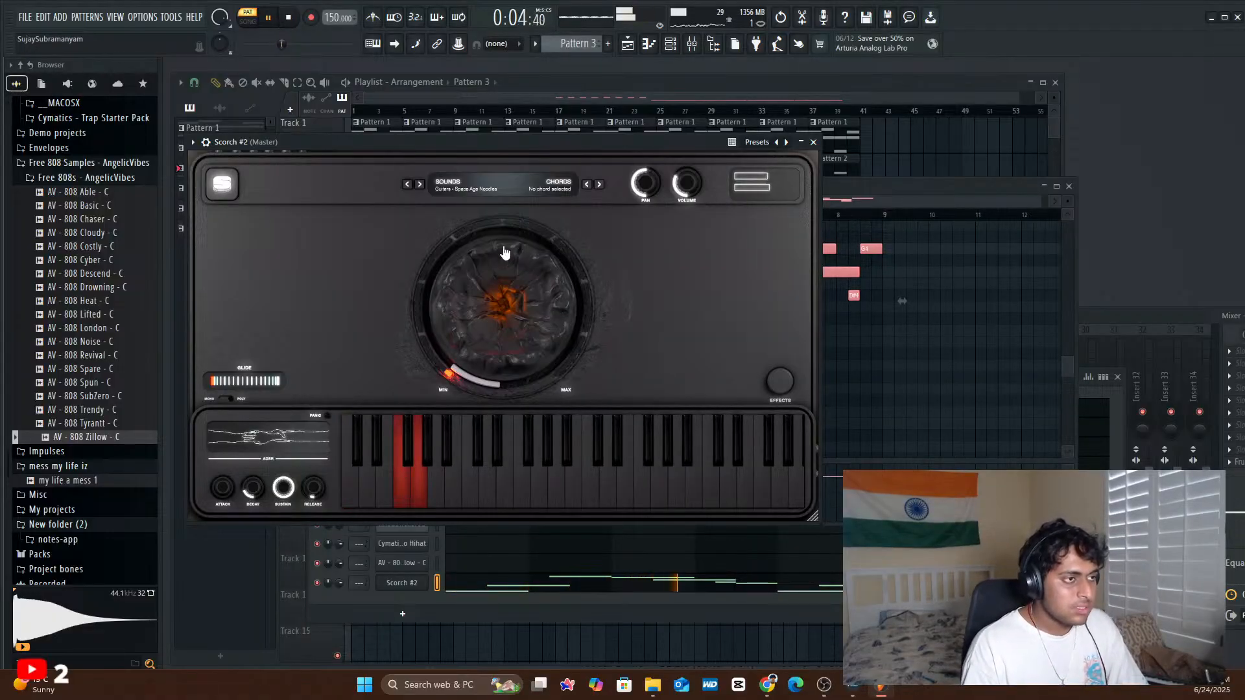
- Load the Guitars - Stranger Thing sound in Scorch and raise the center dial to about 4.6
{"action": "left_click", "coordinate": [443, 189]}
{"action": "scroll", "coordinate": [515, 297], "scroll_direction": "down", "scroll_amount": 2}
{"action": "scroll", "coordinate": [514, 297], "scroll_direction": "up", "scroll_amount": 2}
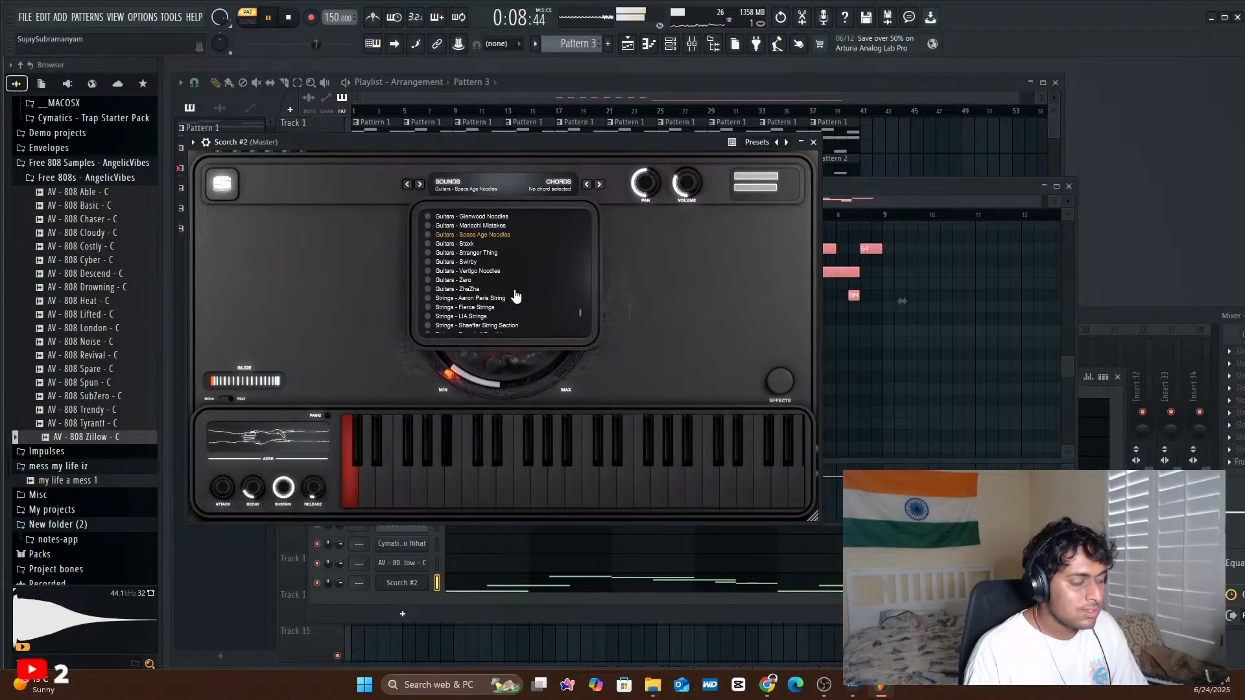
{"action": "scroll", "coordinate": [512, 299], "scroll_direction": "down", "scroll_amount": 2}
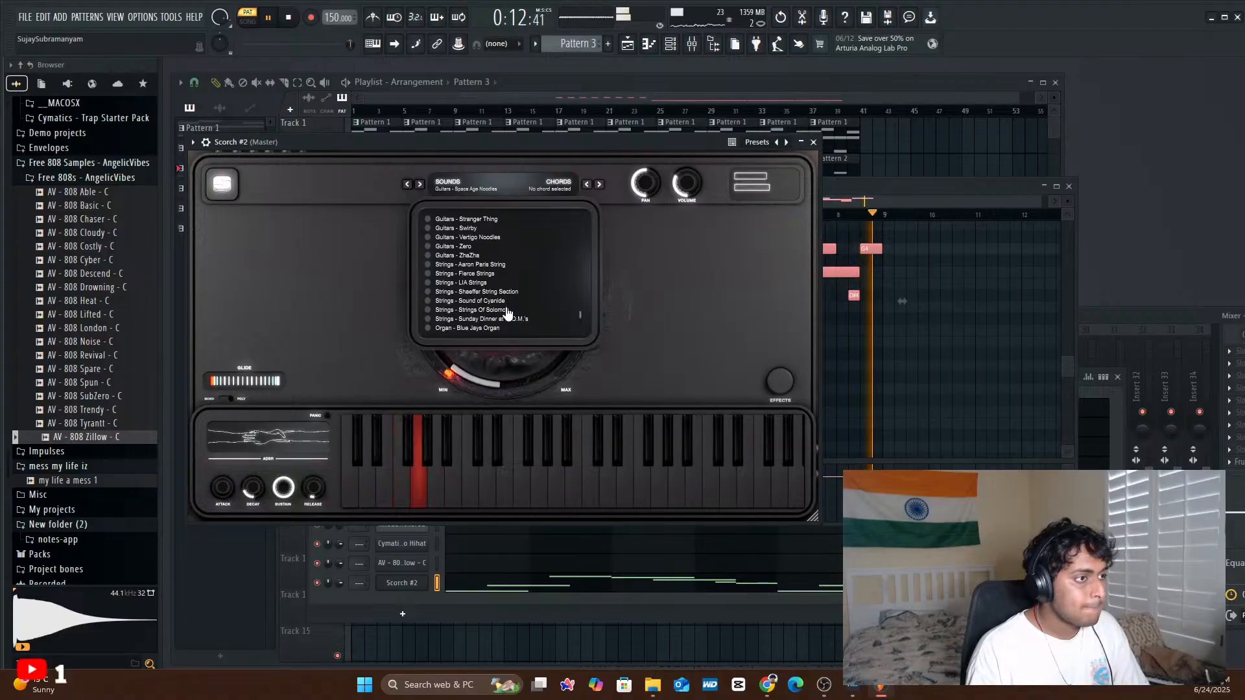
{"action": "scroll", "coordinate": [499, 318], "scroll_direction": "down", "scroll_amount": 3}
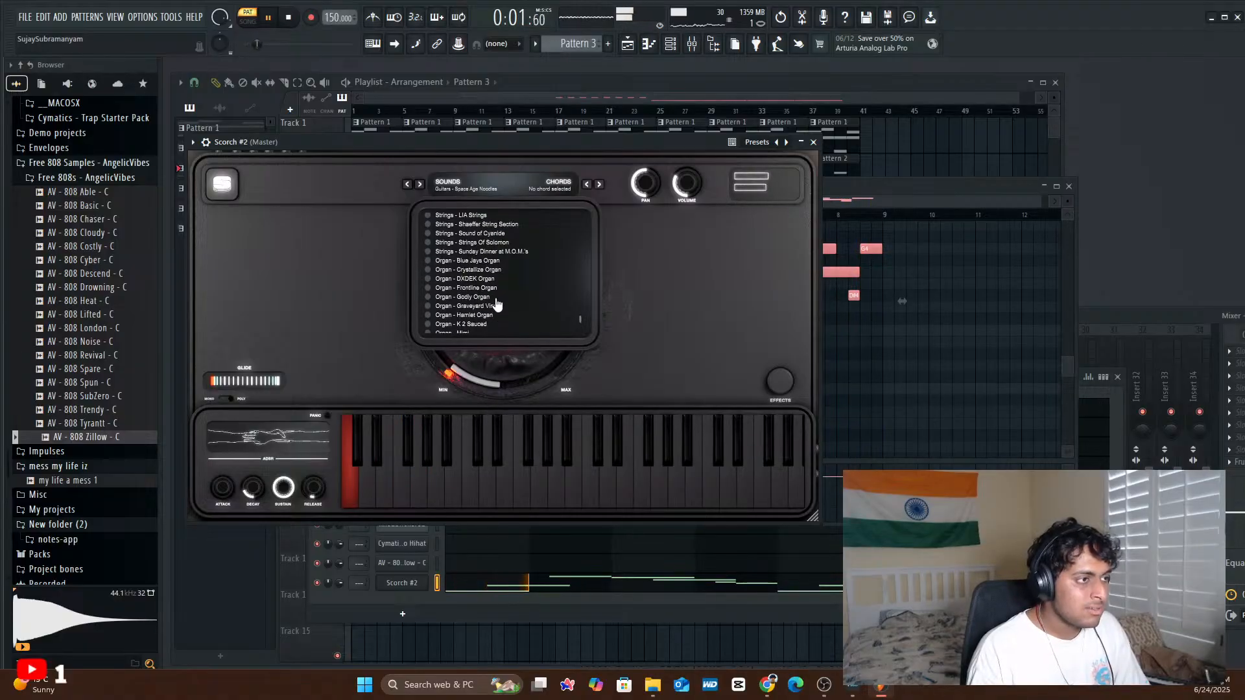
{"action": "scroll", "coordinate": [498, 298], "scroll_direction": "down", "scroll_amount": 2}
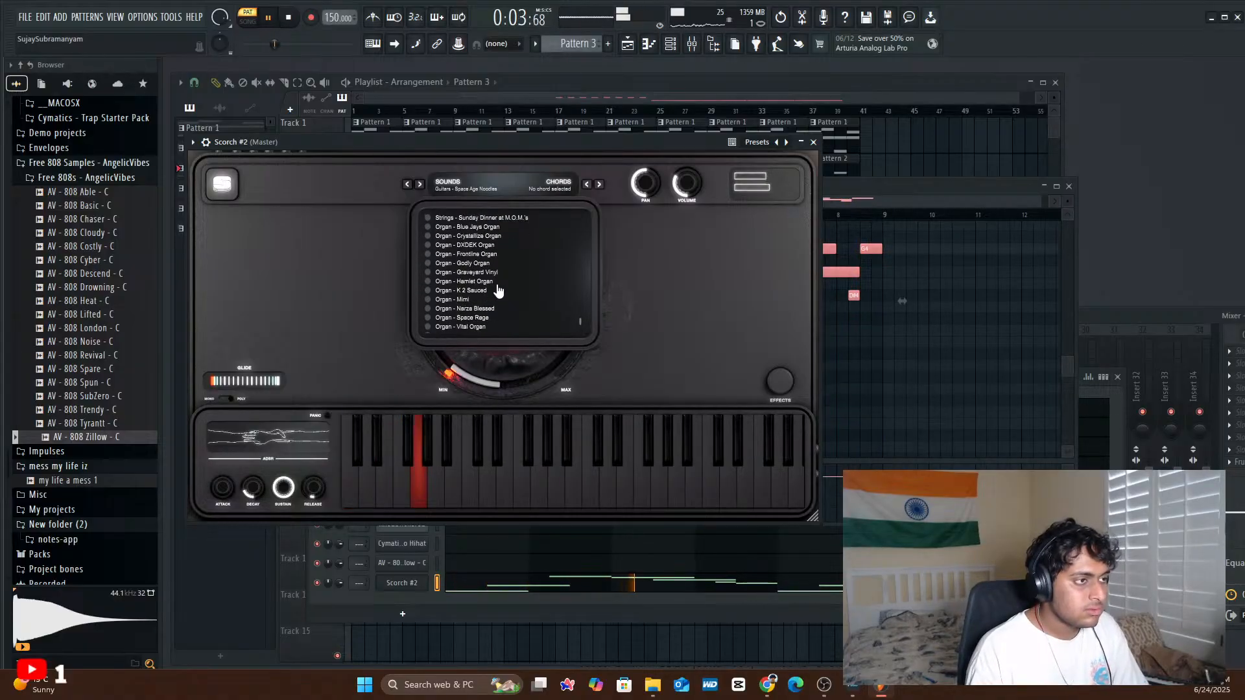
{"action": "scroll", "coordinate": [497, 298], "scroll_direction": "down", "scroll_amount": 8}
{"action": "scroll", "coordinate": [495, 312], "scroll_direction": "up", "scroll_amount": 5}
{"action": "scroll", "coordinate": [496, 312], "scroll_direction": "up", "scroll_amount": 10}
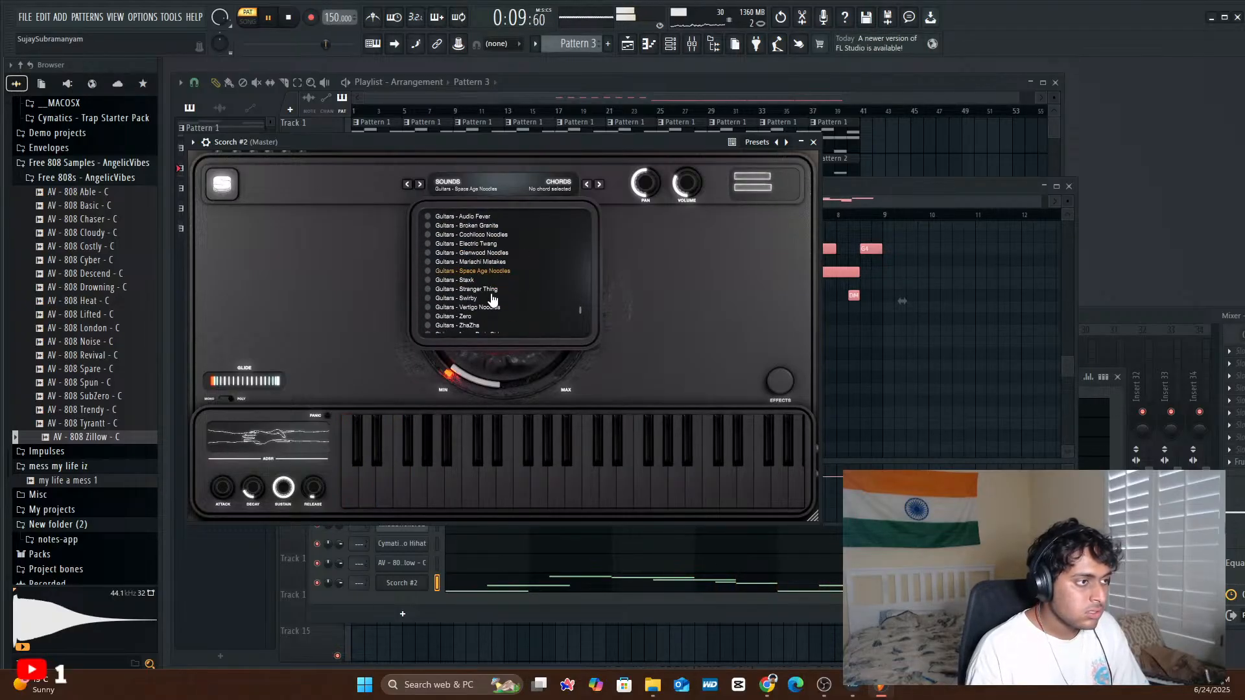
{"action": "left_click", "coordinate": [490, 289]}
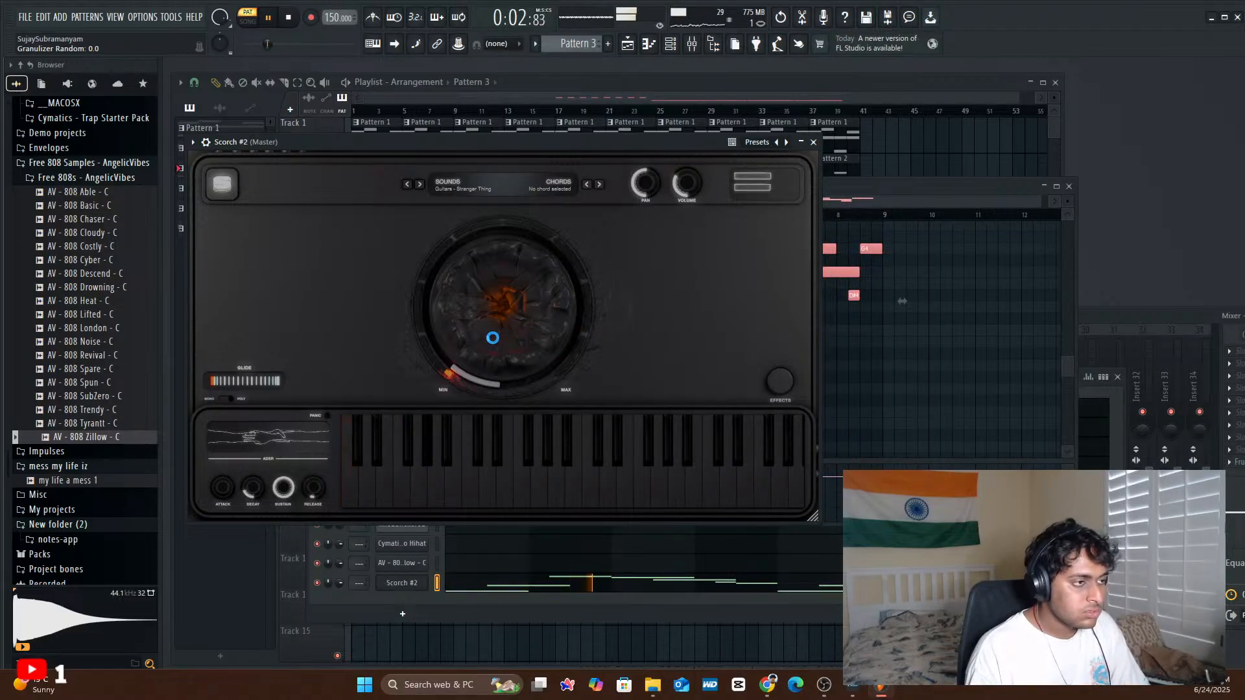
{"action": "left_click_drag", "start_coordinate": [494, 345], "coordinate": [467, 274]}
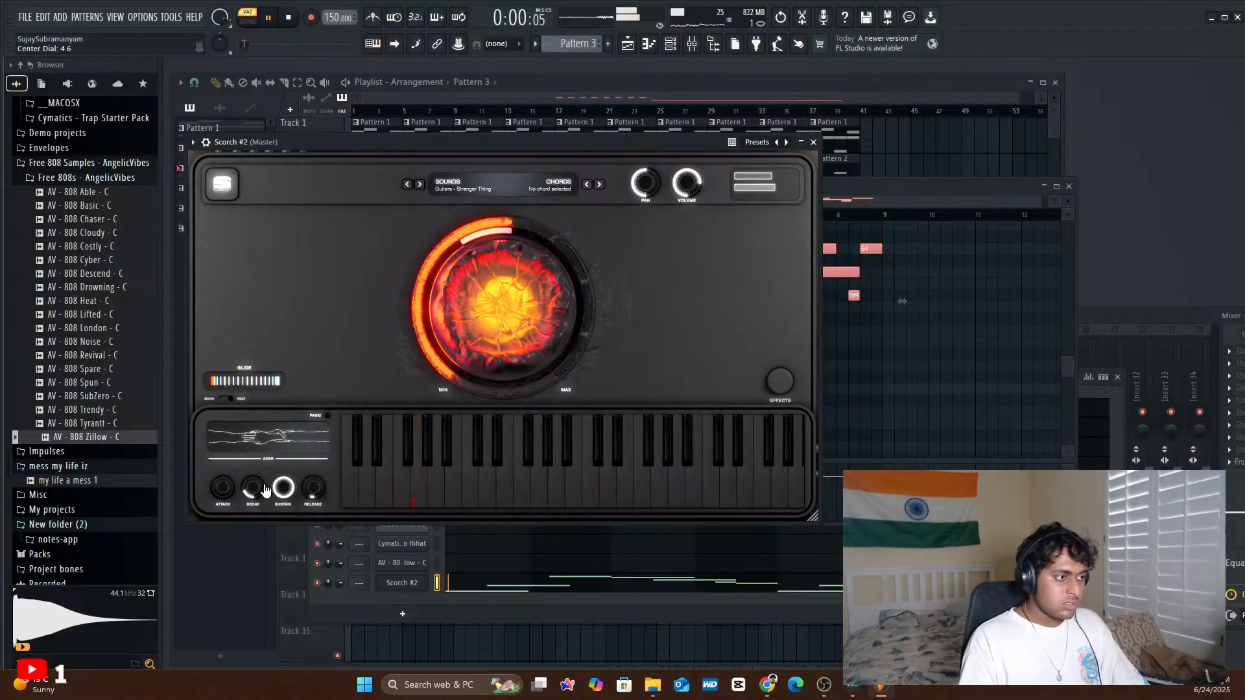
- Shape the Stranger Thing sound with the decay knob, a center dial of about 2.7 and a glide of 287 ms
{"action": "left_click_drag", "start_coordinate": [253, 494], "coordinate": [277, 610]}
{"action": "mouse_move", "coordinate": [262, 489]}
{"action": "left_mouse_down"}
{"action": "mouse_move", "coordinate": [250, 518]}
{"action": "mouse_move", "coordinate": [302, 574]}
{"action": "mouse_move", "coordinate": [246, 603]}
{"action": "mouse_move", "coordinate": [245, 489]}
{"action": "left_mouse_up"}
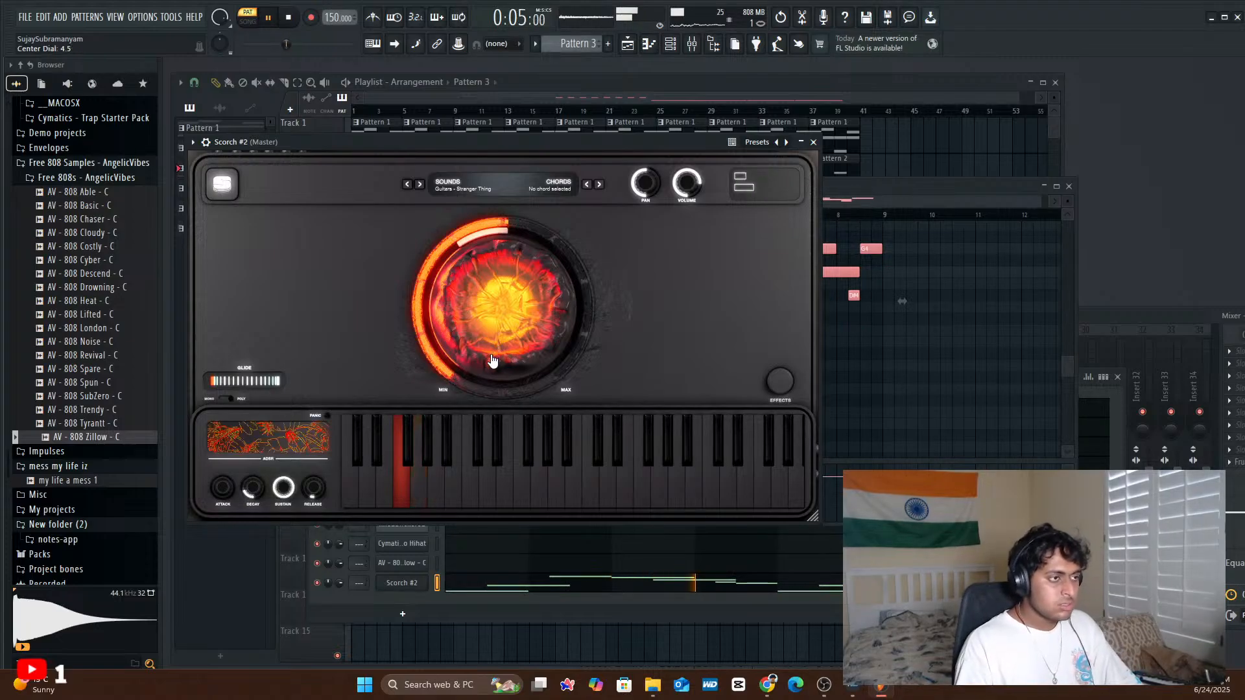
{"action": "scroll", "coordinate": [492, 361], "scroll_direction": "down", "scroll_amount": 5}
{"action": "scroll", "coordinate": [473, 350], "scroll_direction": "up", "scroll_amount": 3}
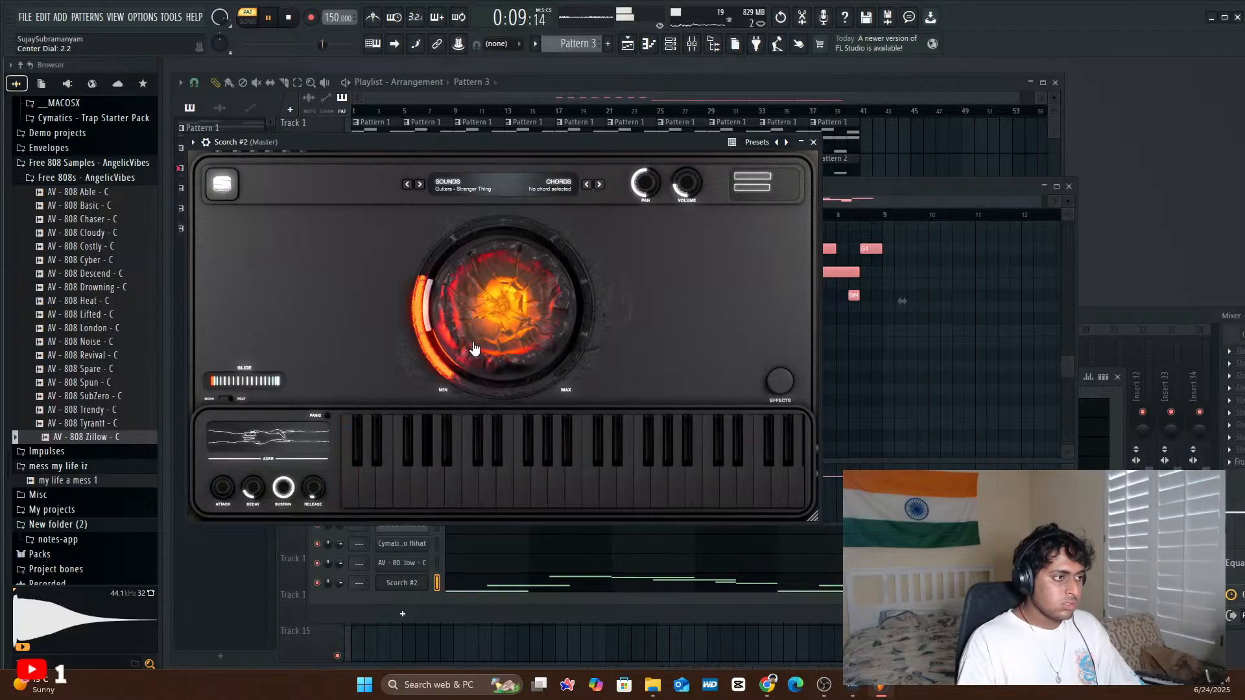
{"action": "scroll", "coordinate": [475, 348], "scroll_direction": "up", "scroll_amount": 3}
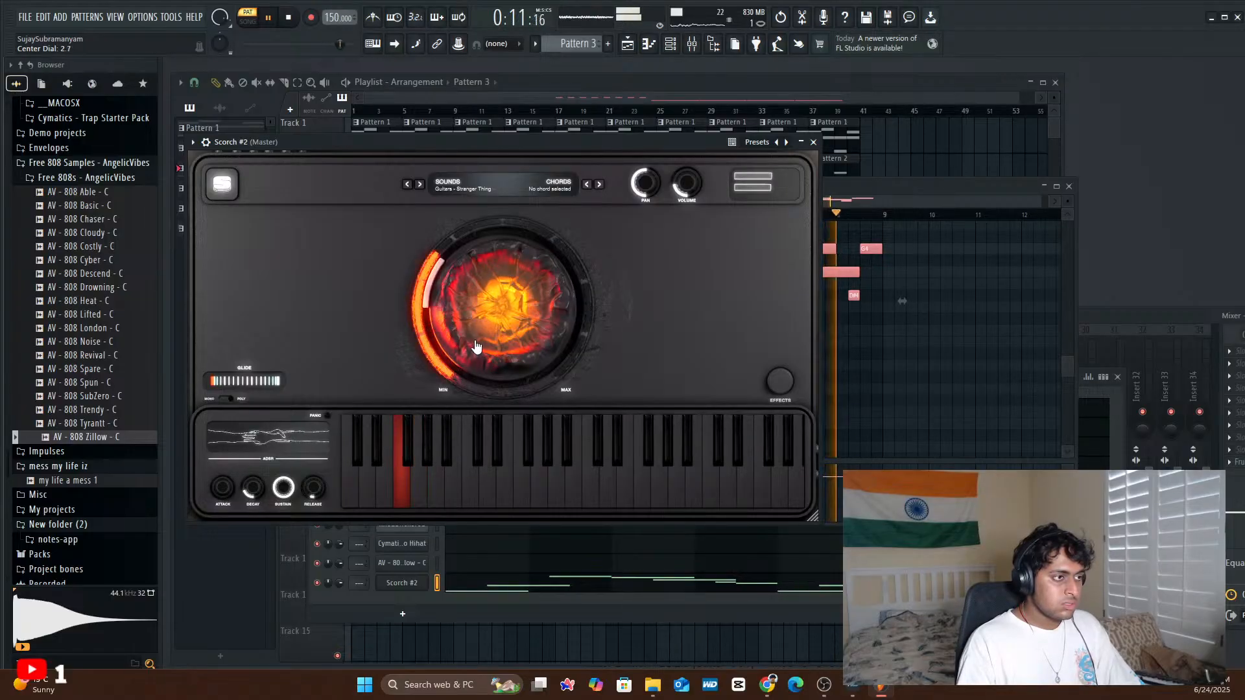
{"action": "mouse_move", "coordinate": [267, 384]}
{"action": "left_mouse_down"}
{"action": "mouse_move", "coordinate": [283, 384]}
{"action": "mouse_move", "coordinate": [252, 388]}
{"action": "left_mouse_up"}
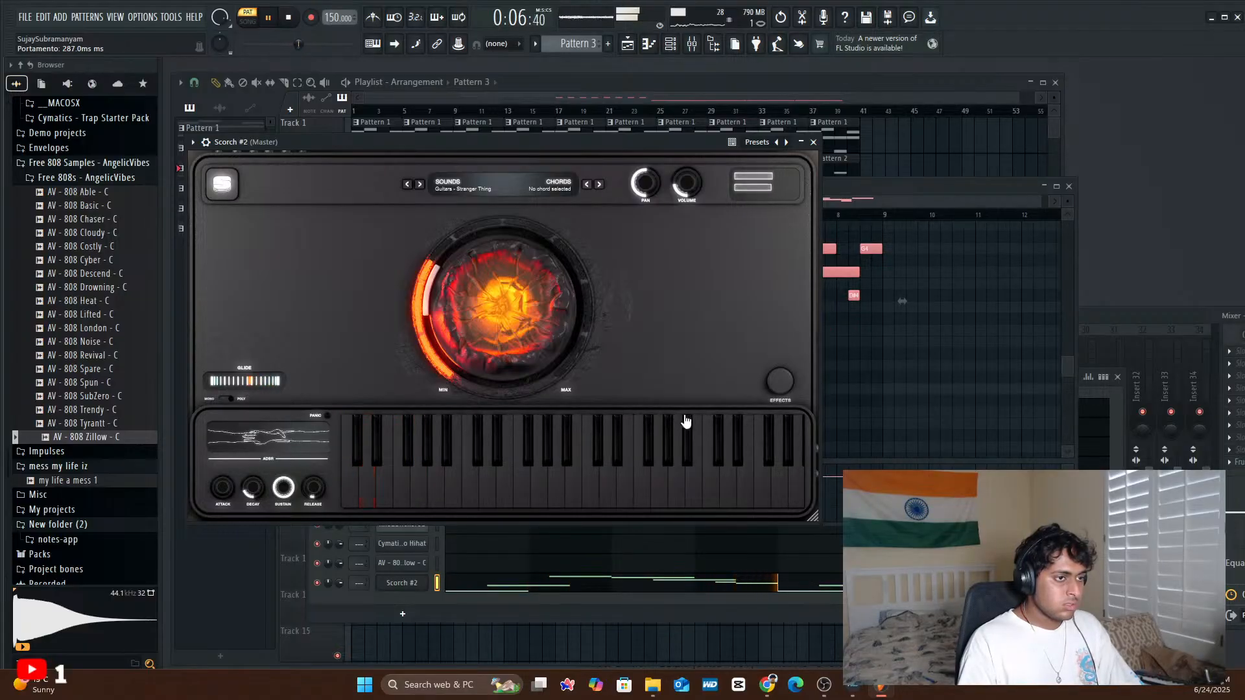
- Open Scorch's effects and switch on the filter with the bandpass type
{"action": "left_click", "coordinate": [780, 382]}
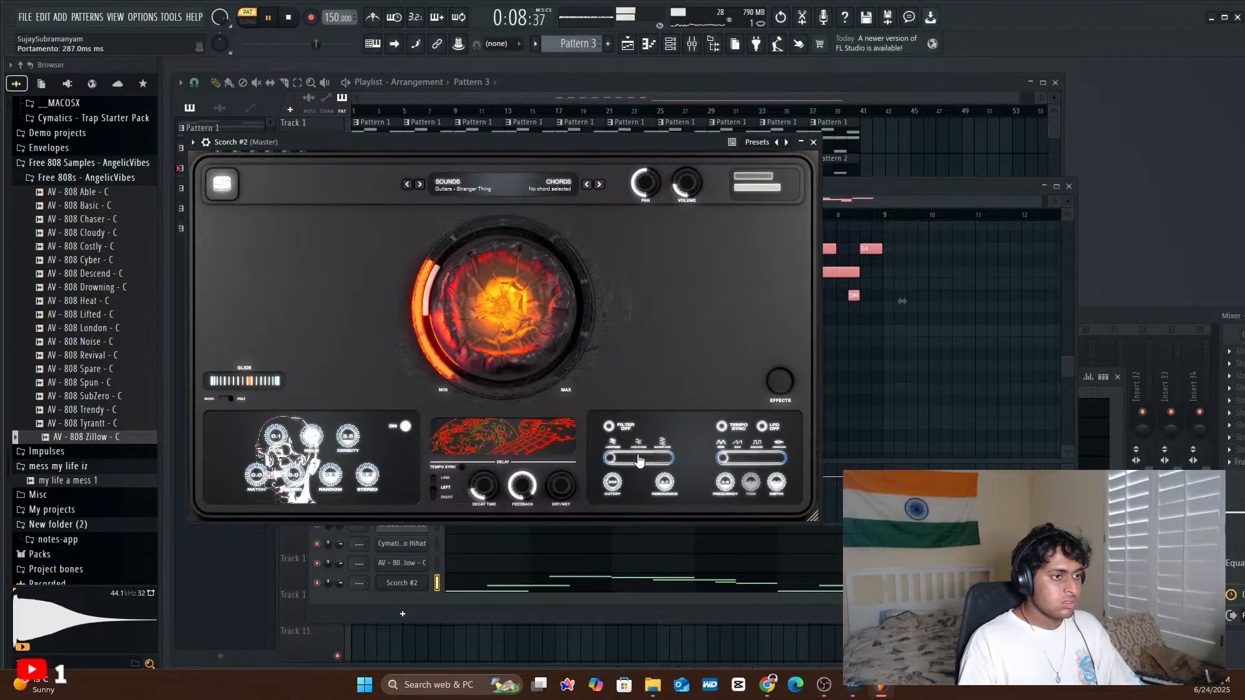
{"action": "left_click_drag", "start_coordinate": [626, 462], "coordinate": [669, 464]}
{"action": "left_click", "coordinate": [608, 428]}
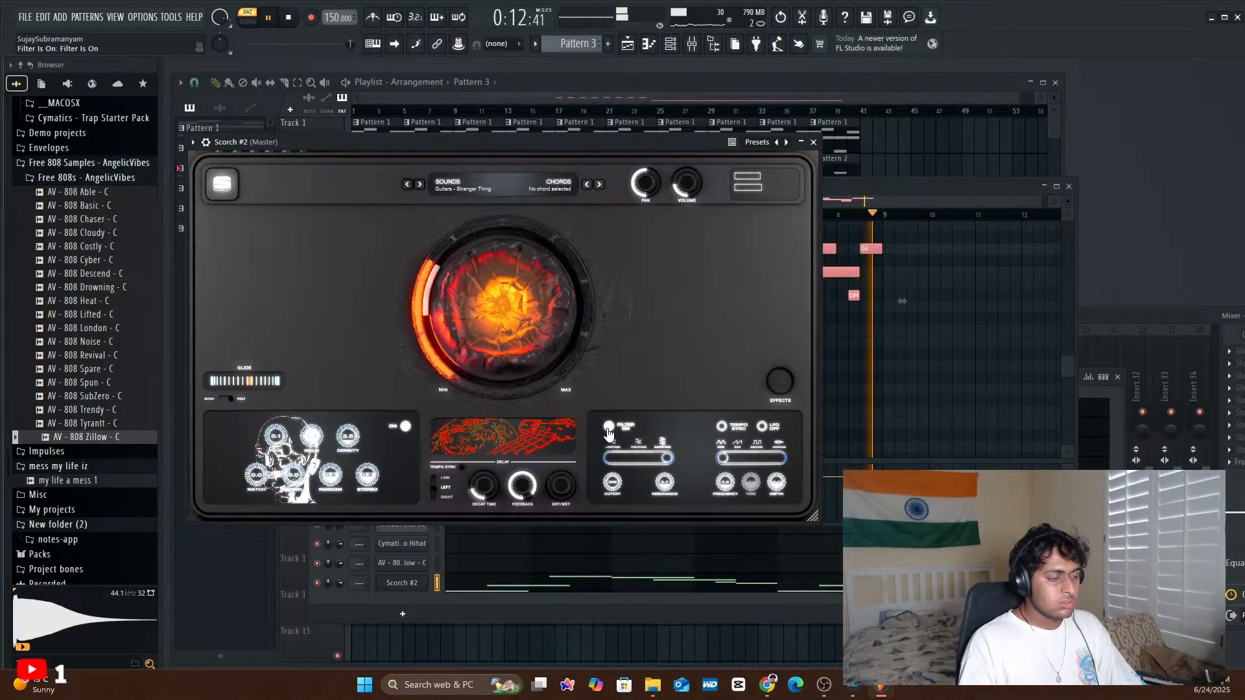
- Try different granulizer random and density amounts and lower the delay feedback
{"action": "mouse_move", "coordinate": [329, 481]}
{"action": "left_mouse_down"}
{"action": "mouse_move", "coordinate": [338, 462]}
{"action": "mouse_move", "coordinate": [348, 576]}
{"action": "mouse_move", "coordinate": [330, 406]}
{"action": "mouse_move", "coordinate": [342, 556]}
{"action": "mouse_move", "coordinate": [344, 483]}
{"action": "left_mouse_up"}
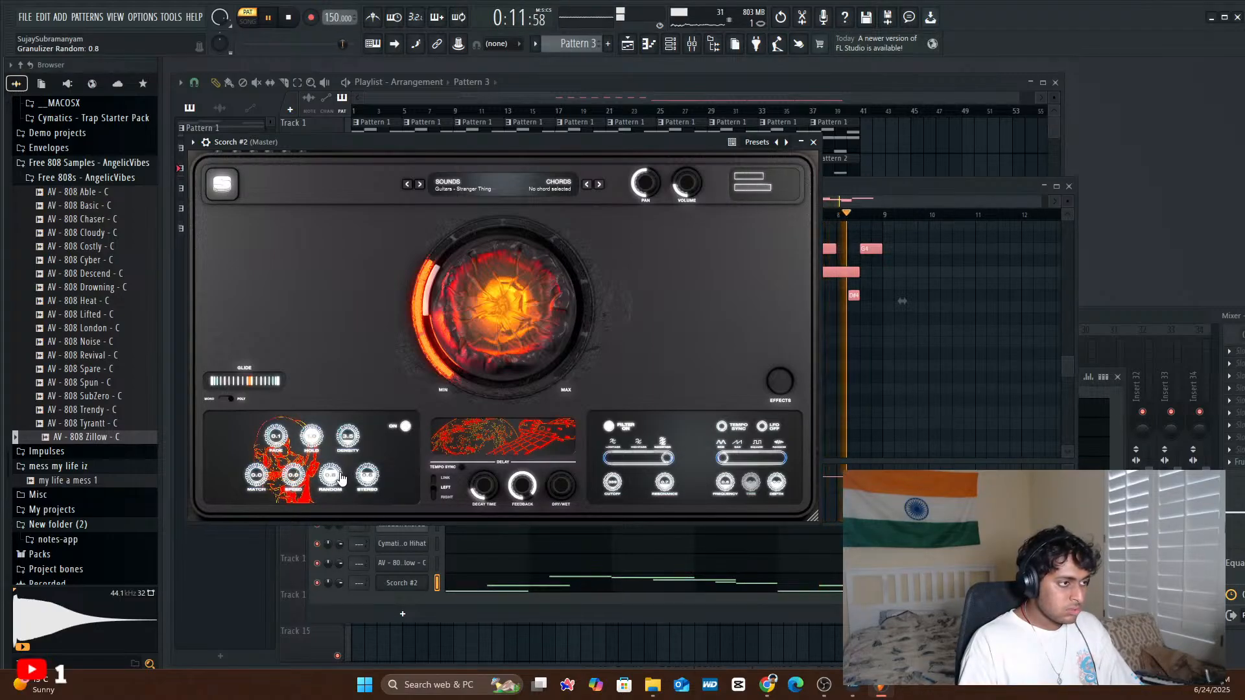
{"action": "left_click_drag", "start_coordinate": [316, 452], "coordinate": [365, 490]}
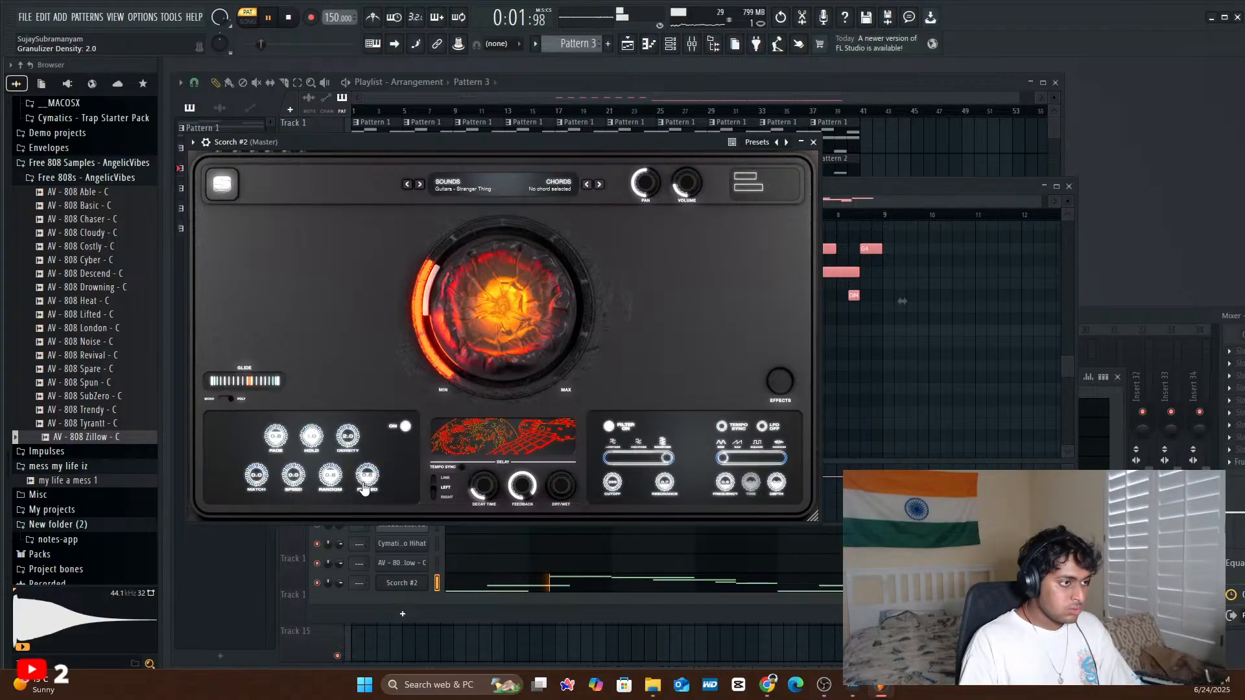
{"action": "left_click_drag", "start_coordinate": [330, 481], "coordinate": [348, 533]}
{"action": "left_click_drag", "start_coordinate": [512, 494], "coordinate": [514, 519]}
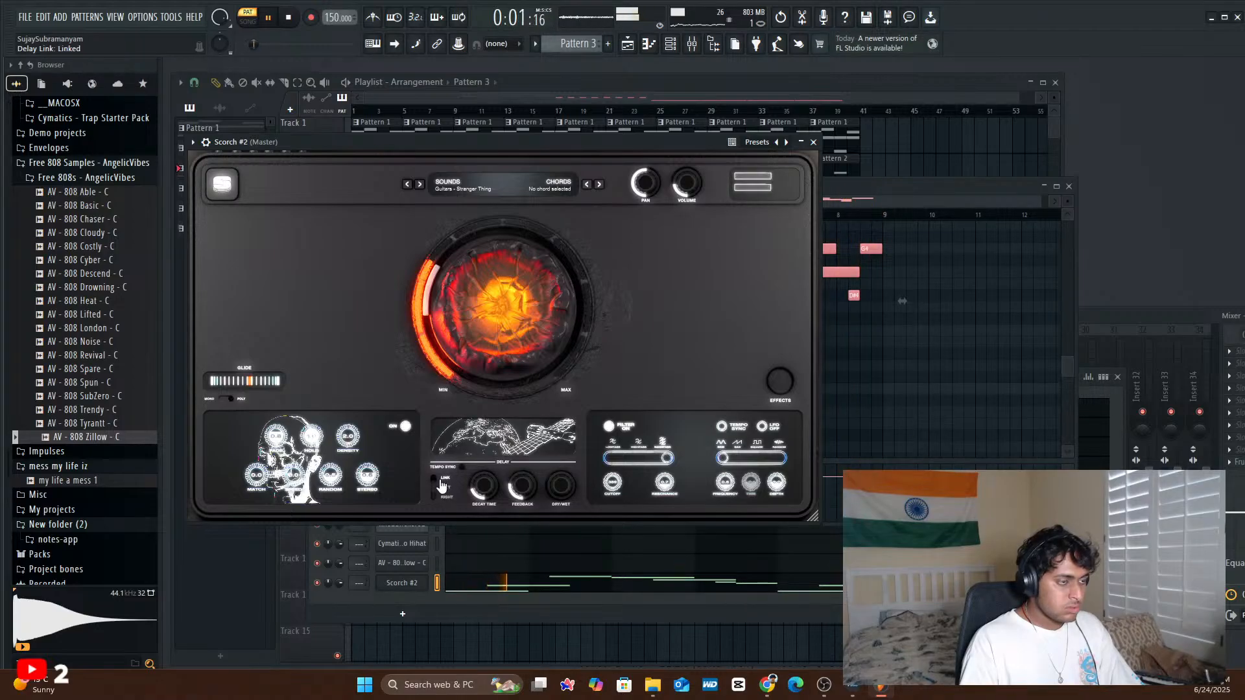
- Load the Guitars - Electric Twang sound in Scorch and audition the melody with the center dial at 0.0
{"action": "left_click", "coordinate": [452, 186]}
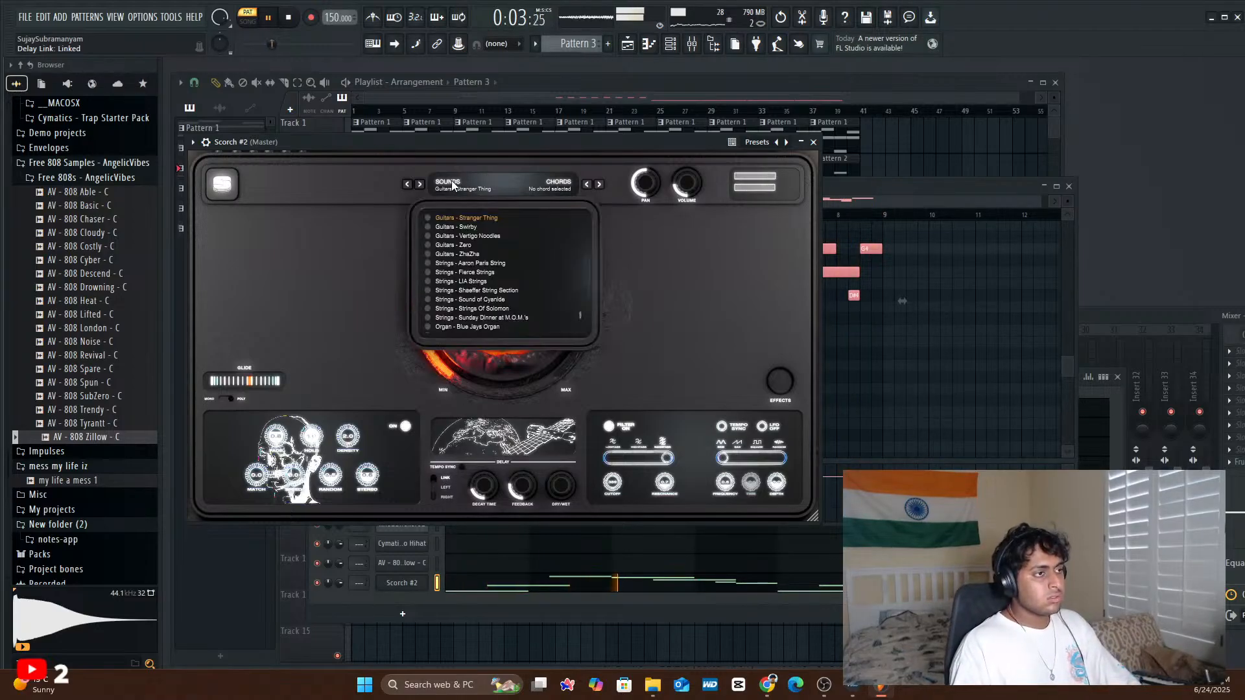
{"action": "scroll", "coordinate": [473, 243], "scroll_direction": "up", "scroll_amount": 3}
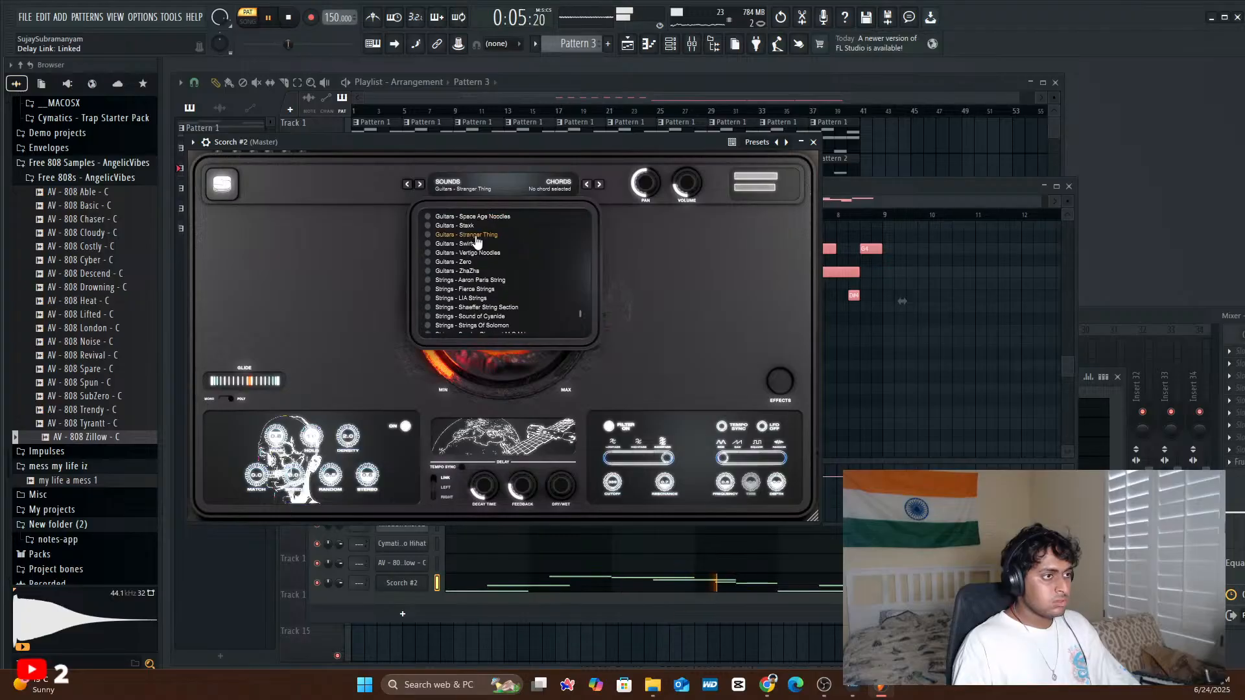
{"action": "scroll", "coordinate": [478, 246], "scroll_direction": "up", "scroll_amount": 1}
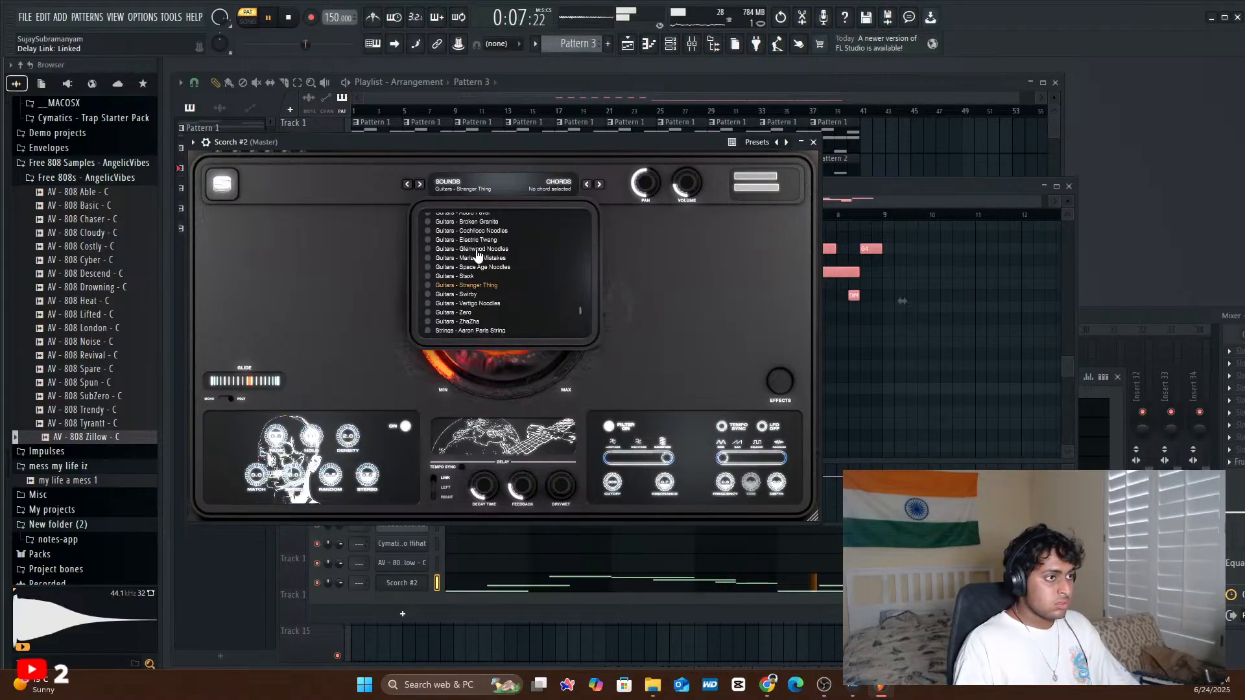
{"action": "left_click", "coordinate": [478, 241]}
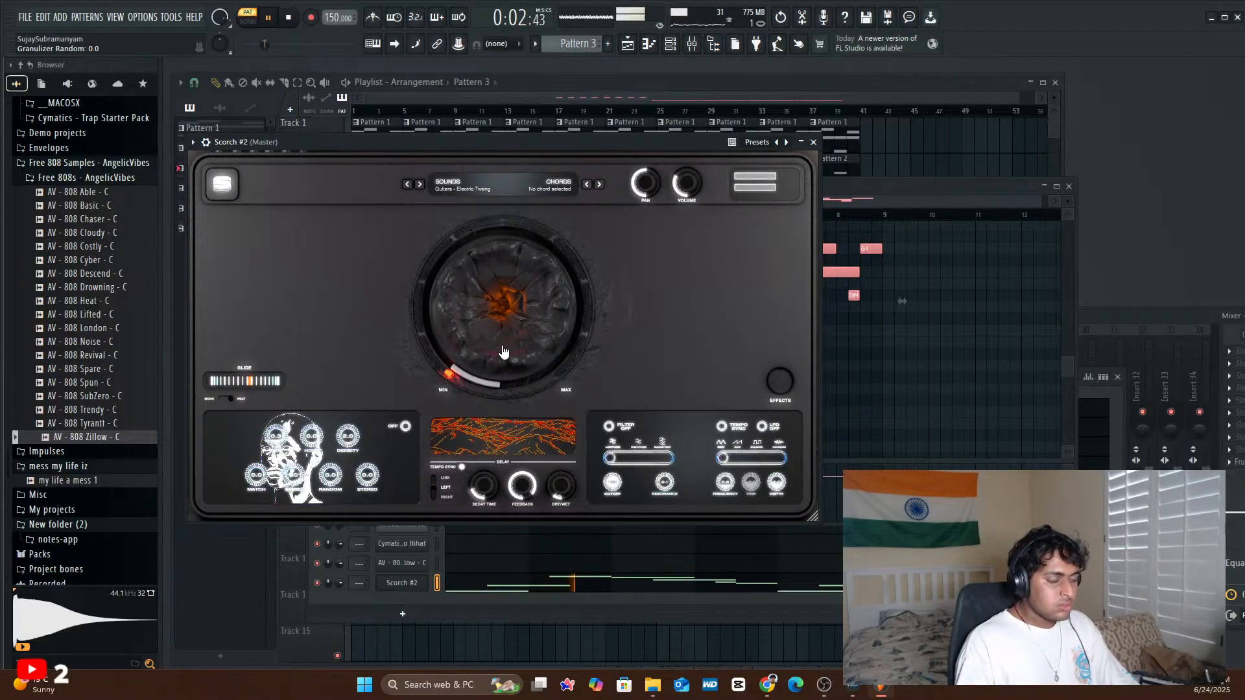
{"action": "left_click_drag", "start_coordinate": [505, 352], "coordinate": [510, 383]}
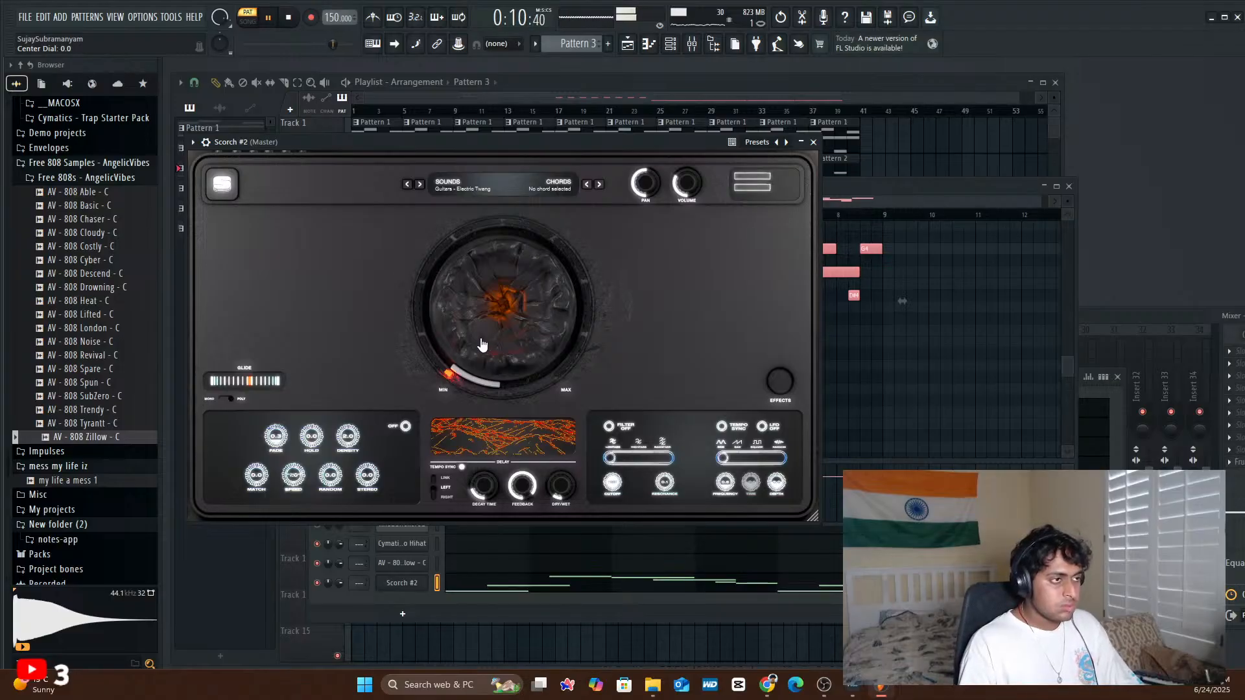
- Browse the other sound categories, load Bass - Blau Drip and set the center dial to 0.6
{"action": "left_click", "coordinate": [449, 188]}
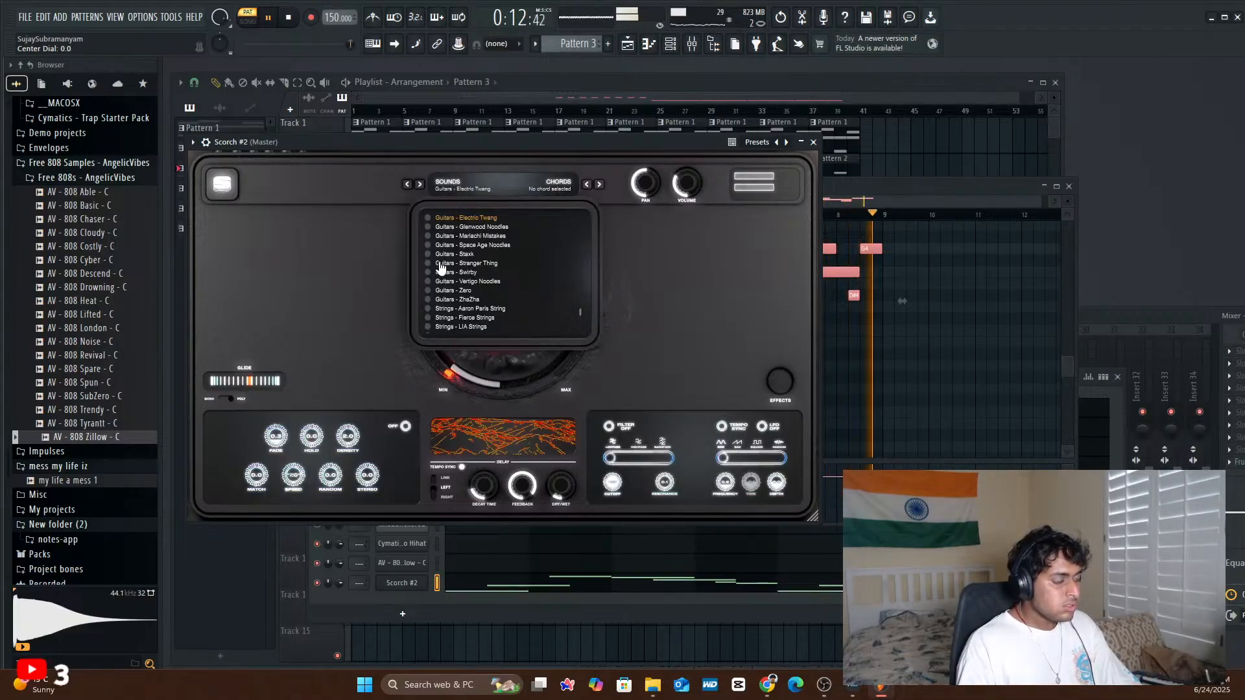
{"action": "scroll", "coordinate": [485, 273], "scroll_direction": "down", "scroll_amount": 5}
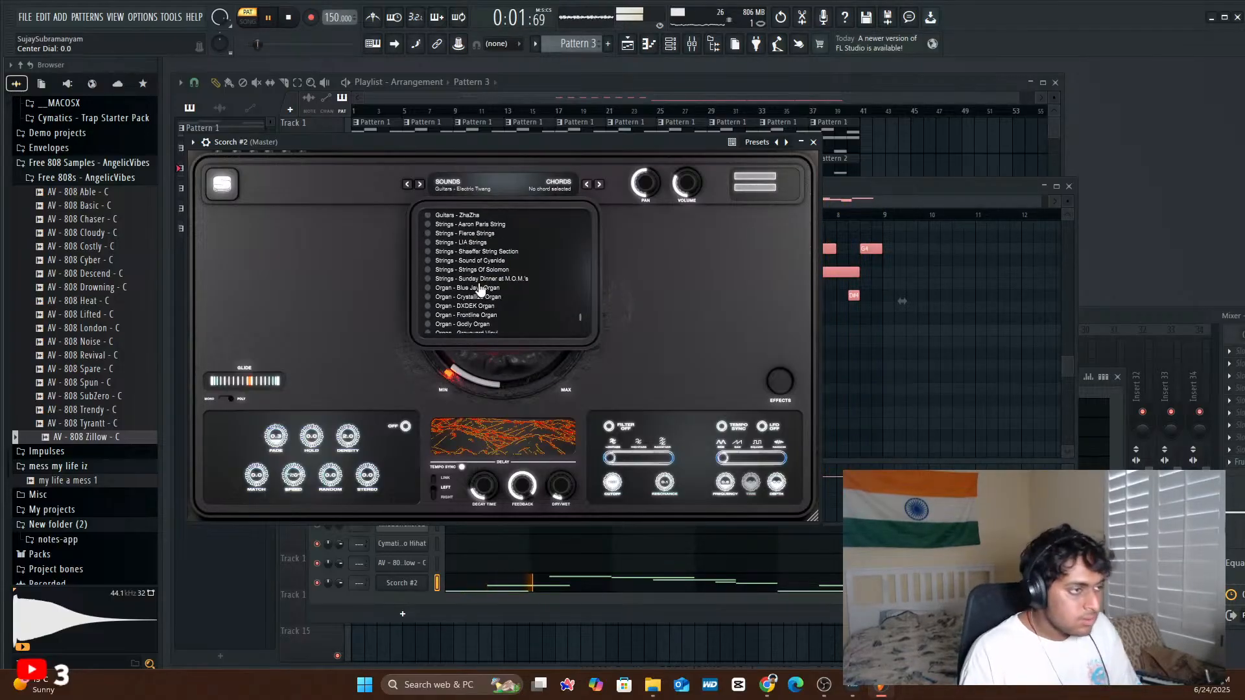
{"action": "scroll", "coordinate": [481, 290], "scroll_direction": "down", "scroll_amount": 10}
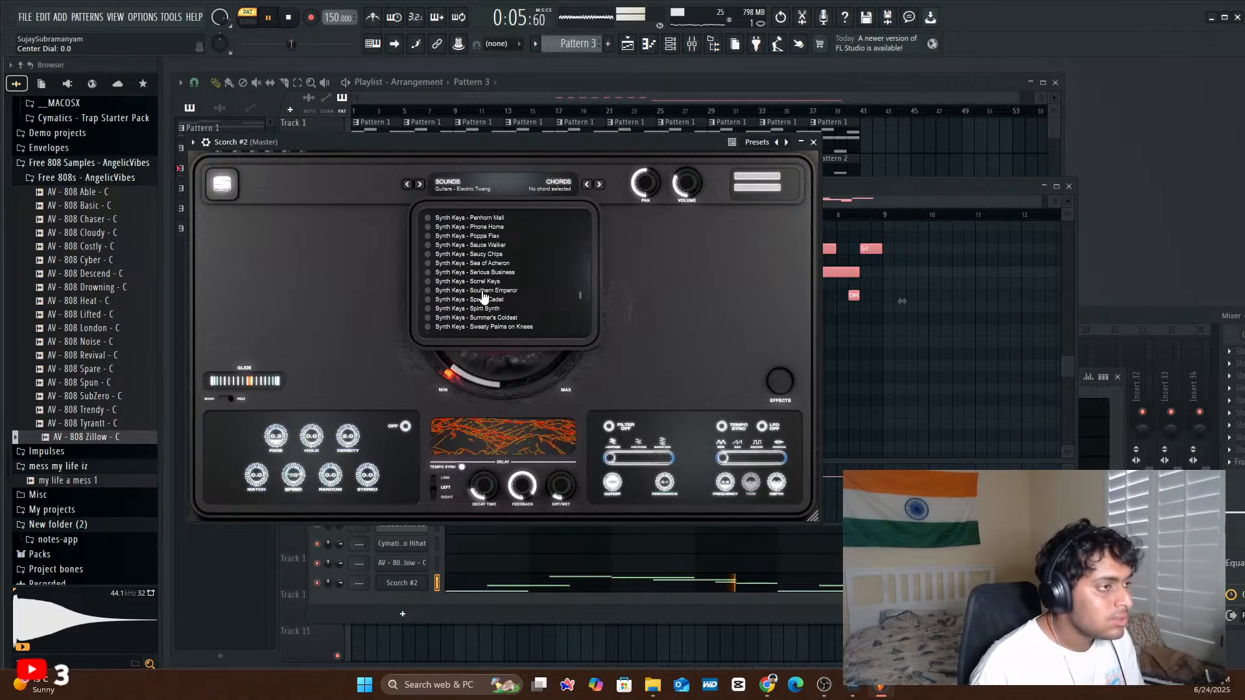
{"action": "scroll", "coordinate": [481, 293], "scroll_direction": "up", "scroll_amount": 15}
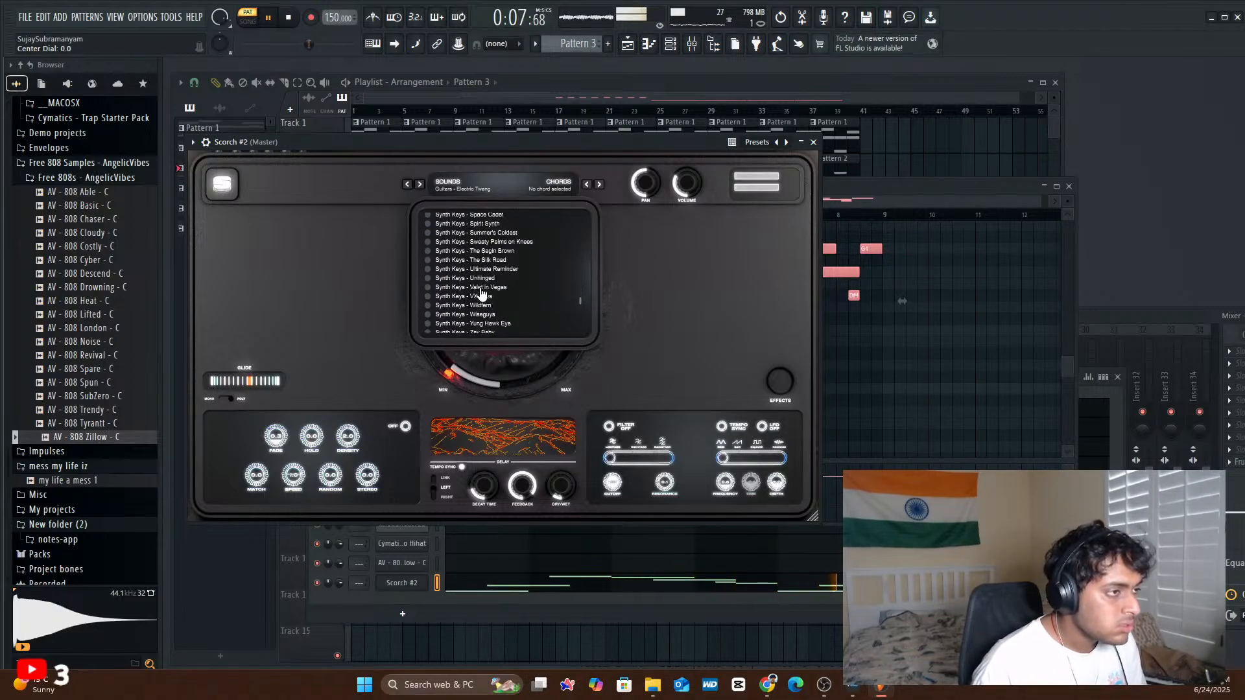
{"action": "scroll", "coordinate": [481, 290], "scroll_direction": "down", "scroll_amount": 1}
{"action": "scroll", "coordinate": [481, 287], "scroll_direction": "down", "scroll_amount": 5}
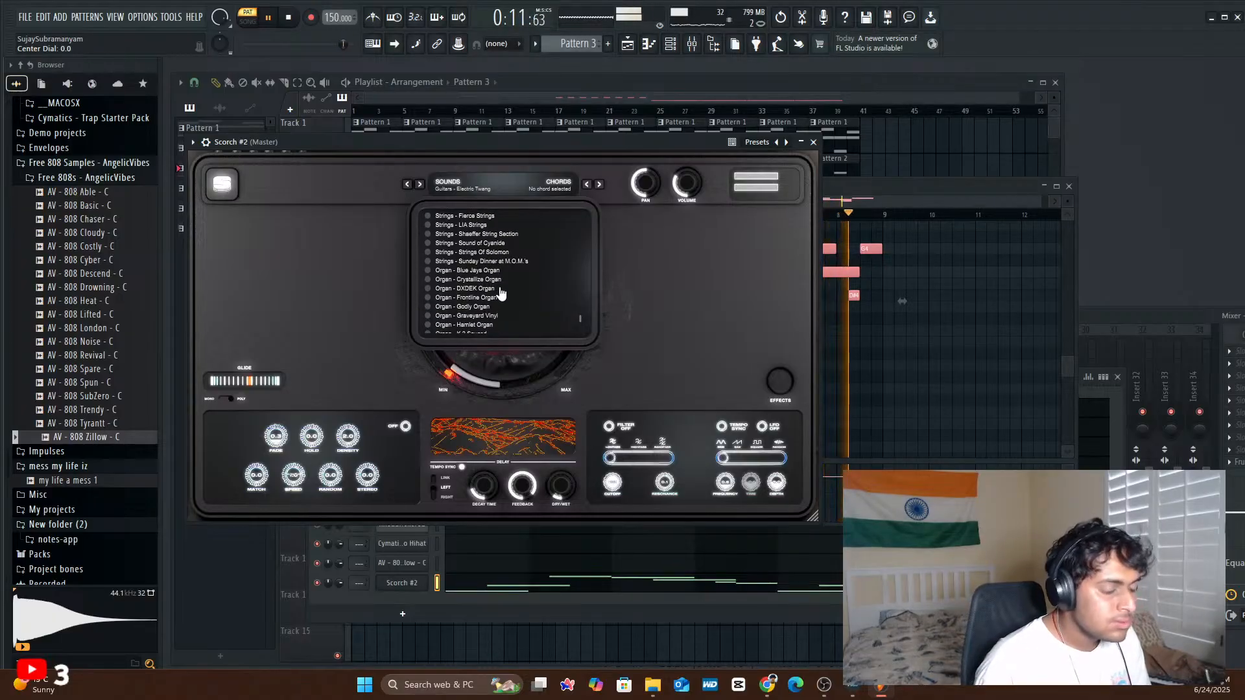
{"action": "scroll", "coordinate": [500, 300], "scroll_direction": "down", "scroll_amount": 5}
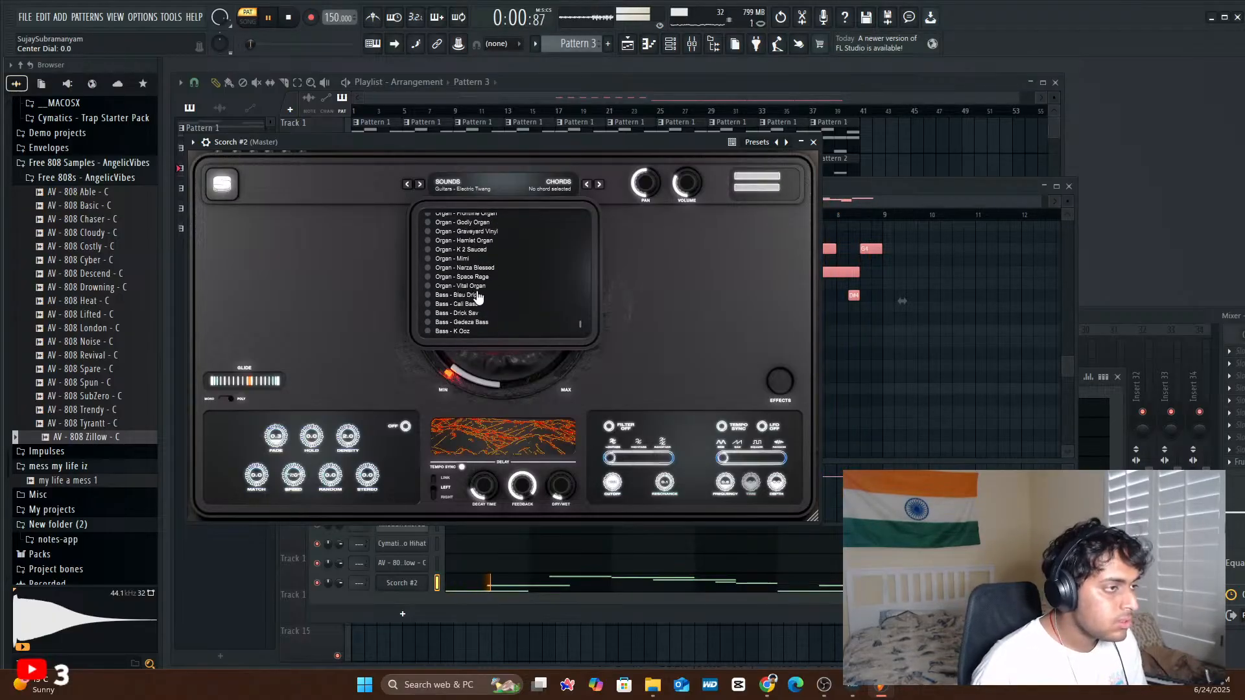
{"action": "left_click", "coordinate": [476, 293]}
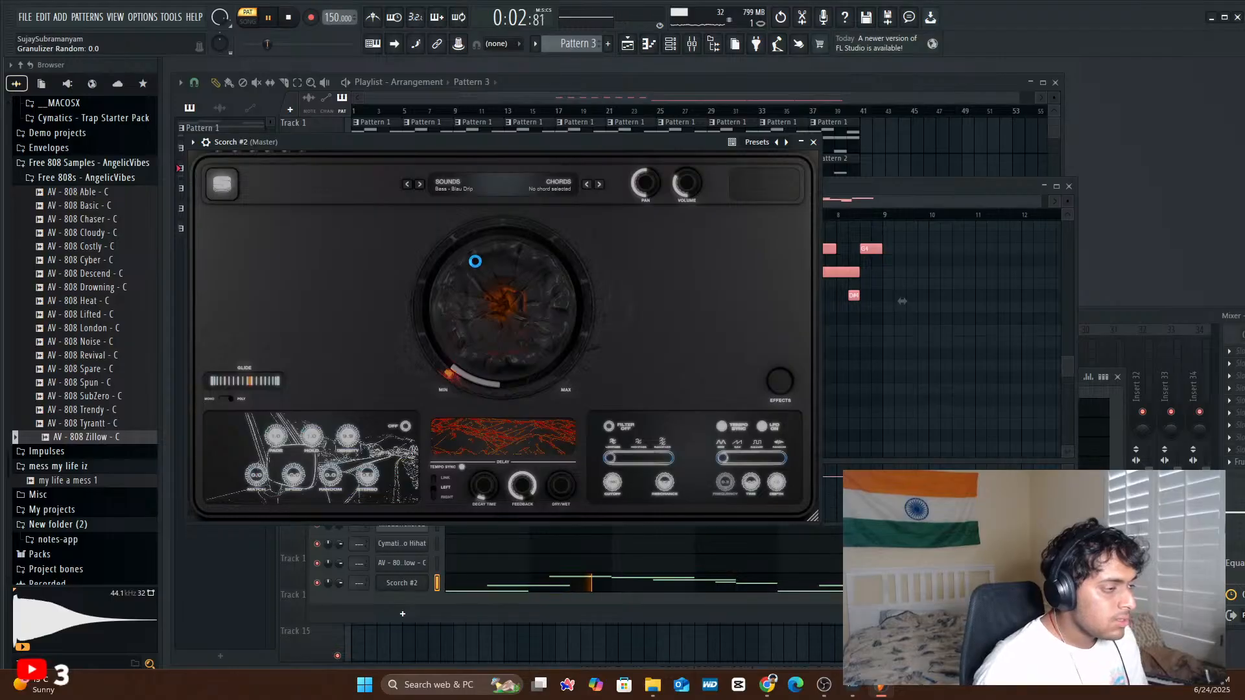
{"action": "mouse_move", "coordinate": [474, 314]}
{"action": "left_mouse_down"}
{"action": "mouse_move", "coordinate": [478, 291]}
{"action": "mouse_move", "coordinate": [458, 311]}
{"action": "mouse_move", "coordinate": [457, 299]}
{"action": "left_mouse_up"}
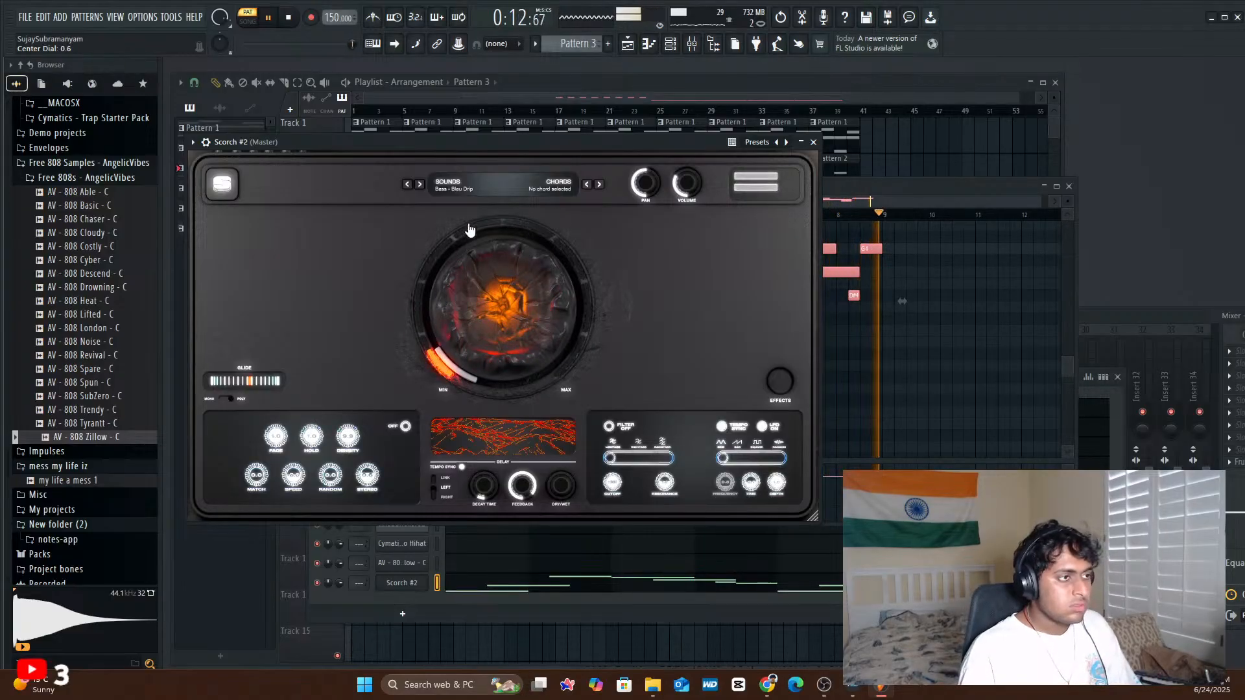
- Load the Bass - Quality Control sound and audition the melody with the center dial at 0.0
{"action": "left_click", "coordinate": [449, 187]}
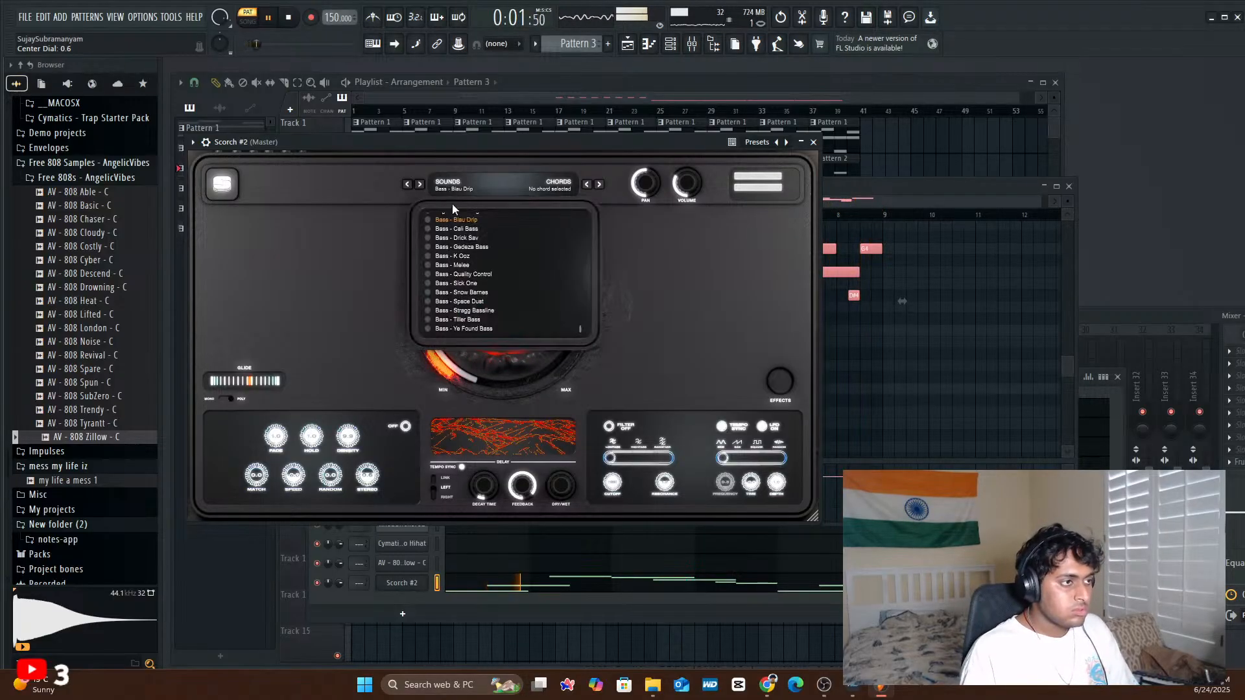
{"action": "left_click", "coordinate": [468, 275]}
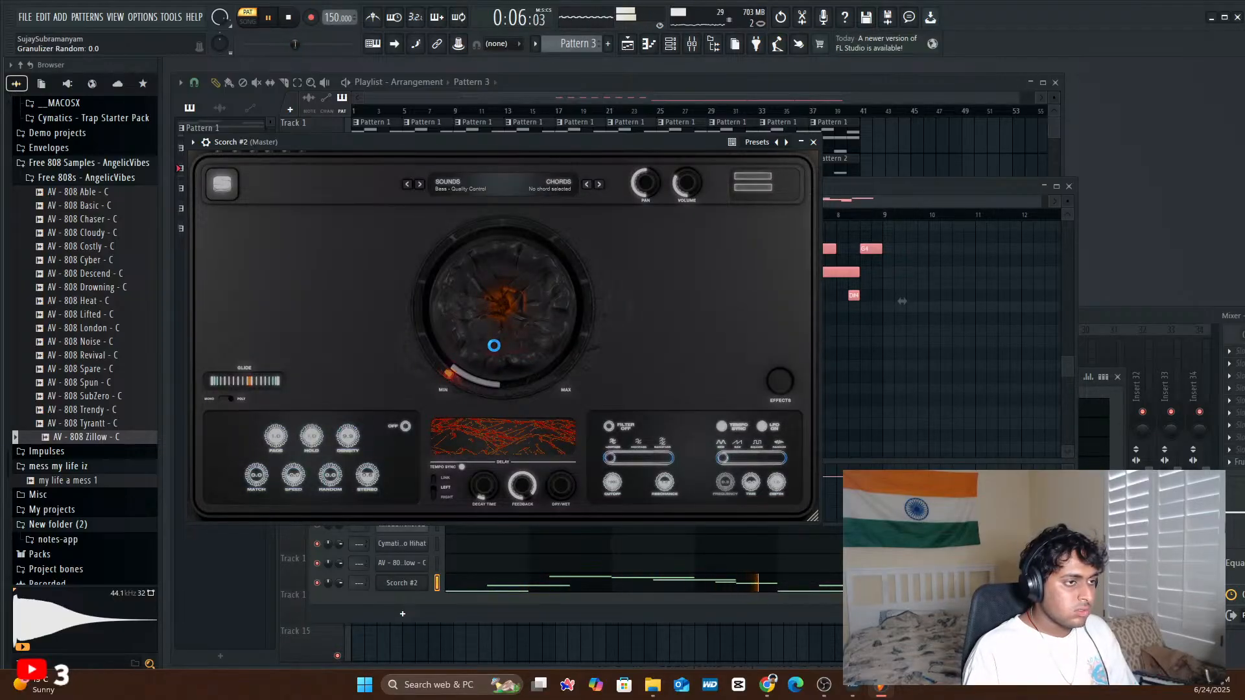
{"action": "left_click_drag", "start_coordinate": [510, 299], "coordinate": [487, 292]}
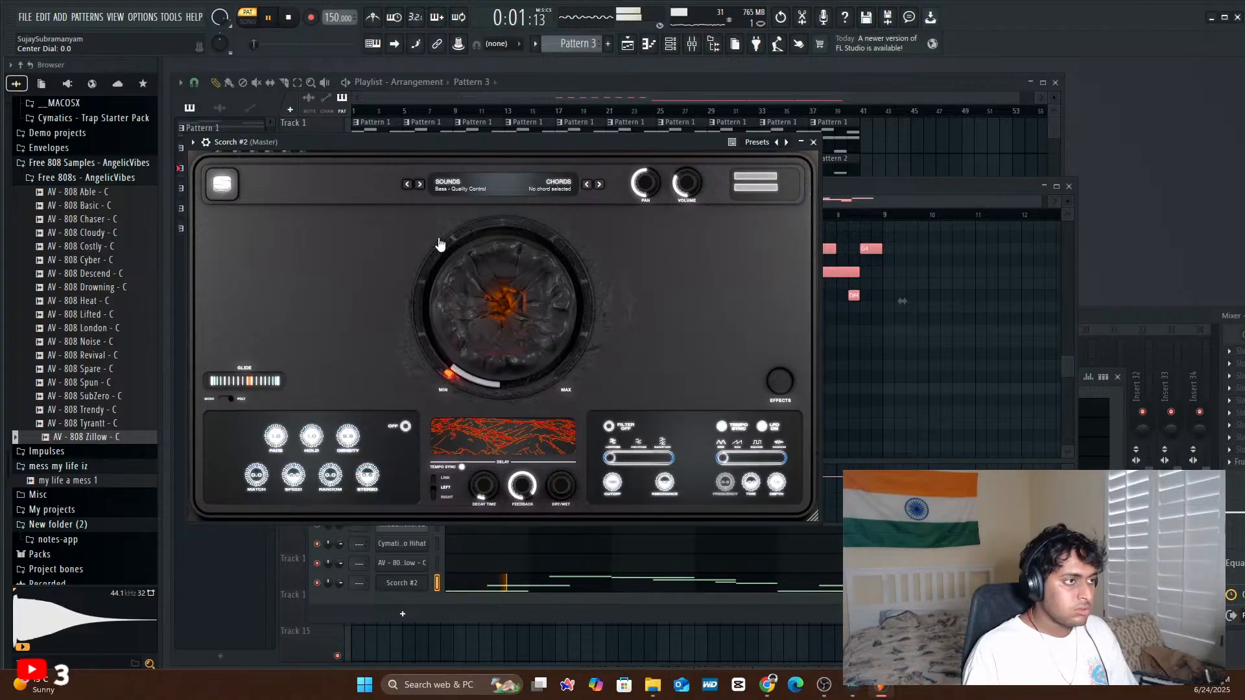
- Load the Synth Keys - Lucidwrld sound and audition the melody with the center dial at minimum
{"action": "left_click", "coordinate": [455, 186]}
{"action": "scroll", "coordinate": [472, 246], "scroll_direction": "up", "scroll_amount": 10}
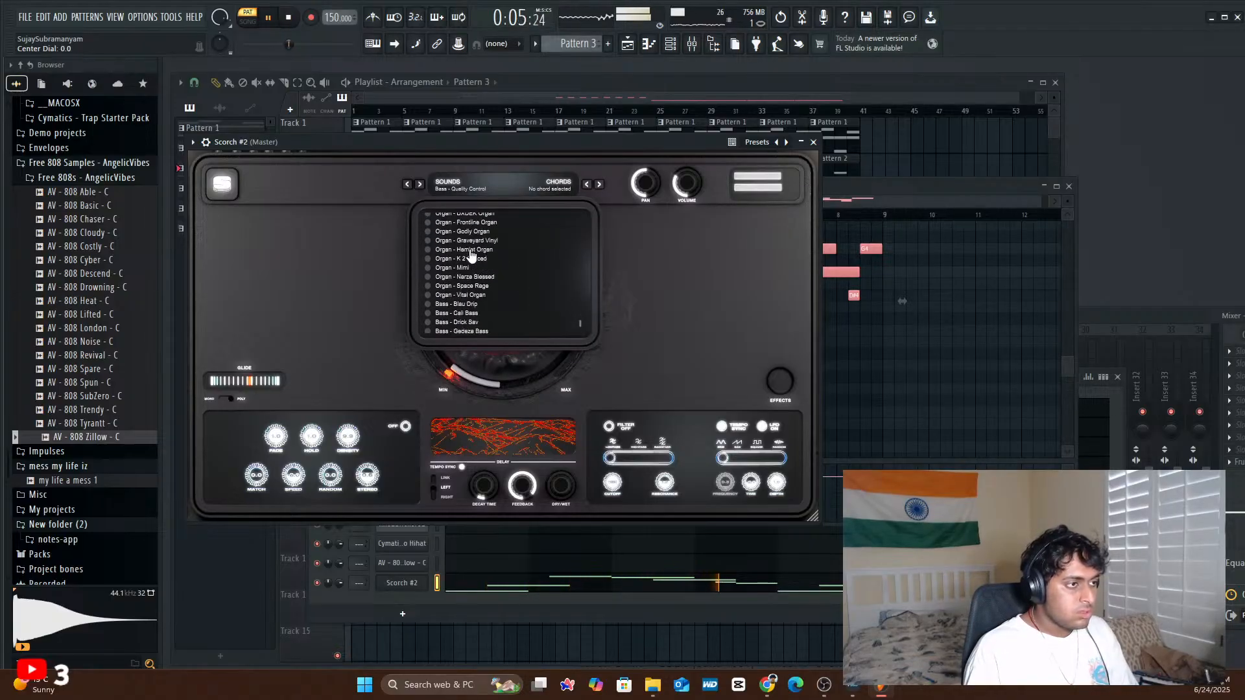
{"action": "scroll", "coordinate": [480, 273], "scroll_direction": "up", "scroll_amount": 10}
{"action": "scroll", "coordinate": [487, 280], "scroll_direction": "up", "scroll_amount": 6}
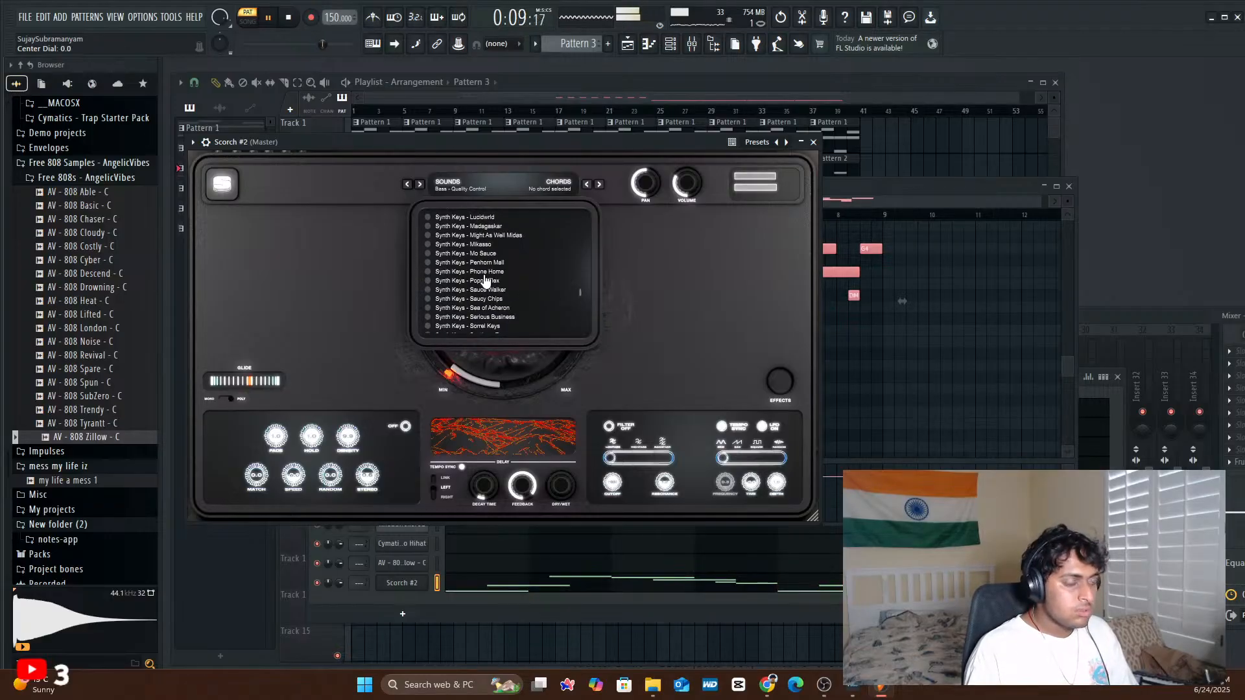
{"action": "scroll", "coordinate": [484, 280], "scroll_direction": "up", "scroll_amount": 3}
{"action": "left_click", "coordinate": [483, 280]}
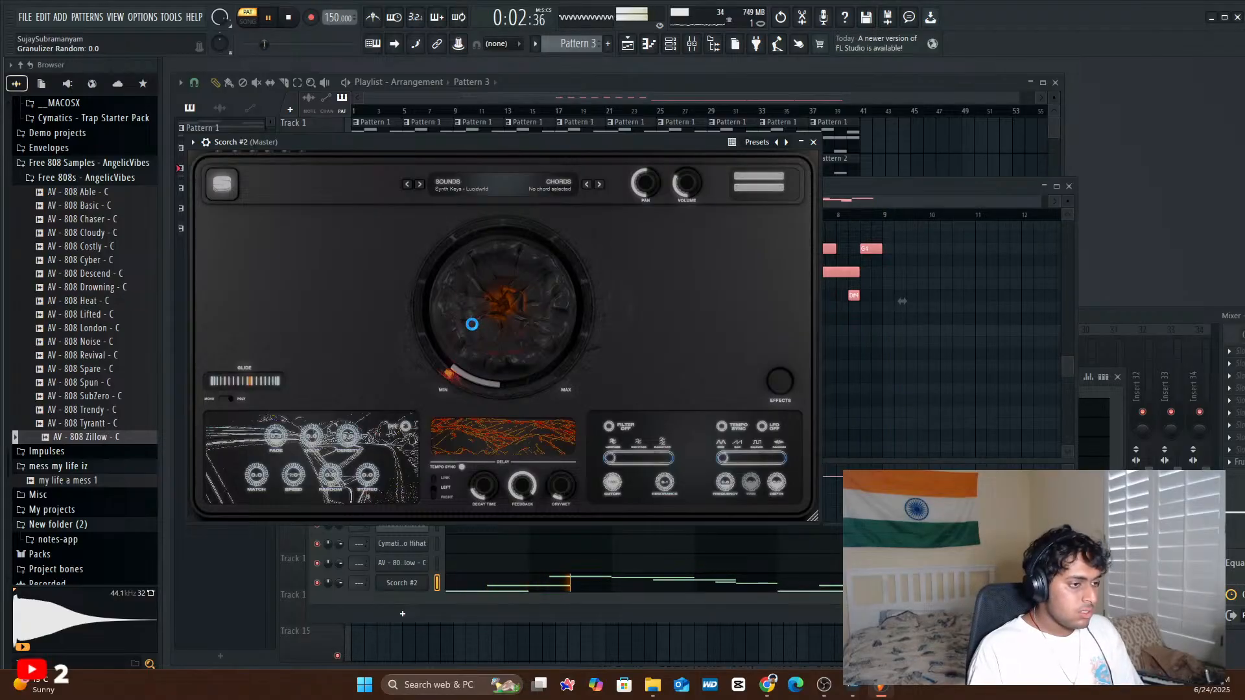
{"action": "left_click_drag", "start_coordinate": [503, 338], "coordinate": [483, 333]}
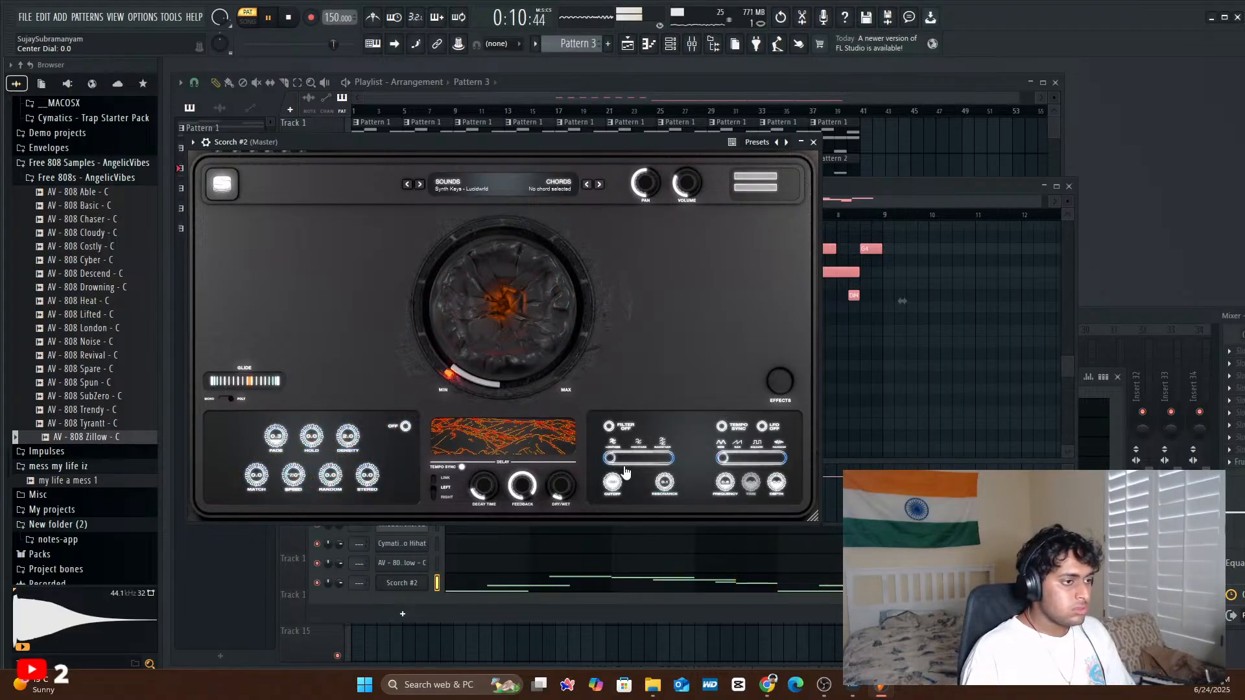
- Set the delay division to 1/32 Dotted, filter type to Bandpass and granulizer fade to 0.7, ending with playback stopped
{"action": "left_click_drag", "start_coordinate": [522, 485], "coordinate": [467, 211]}
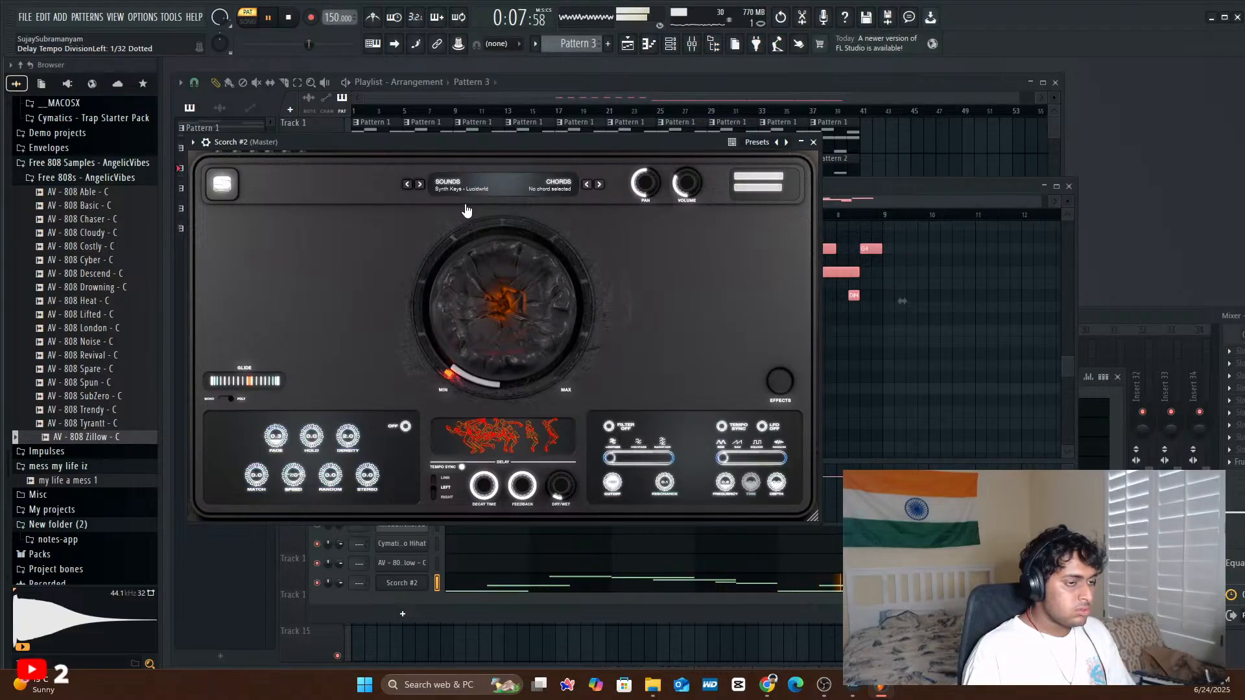
{"action": "left_click", "coordinate": [638, 457]}
{"action": "left_click", "coordinate": [657, 465]}
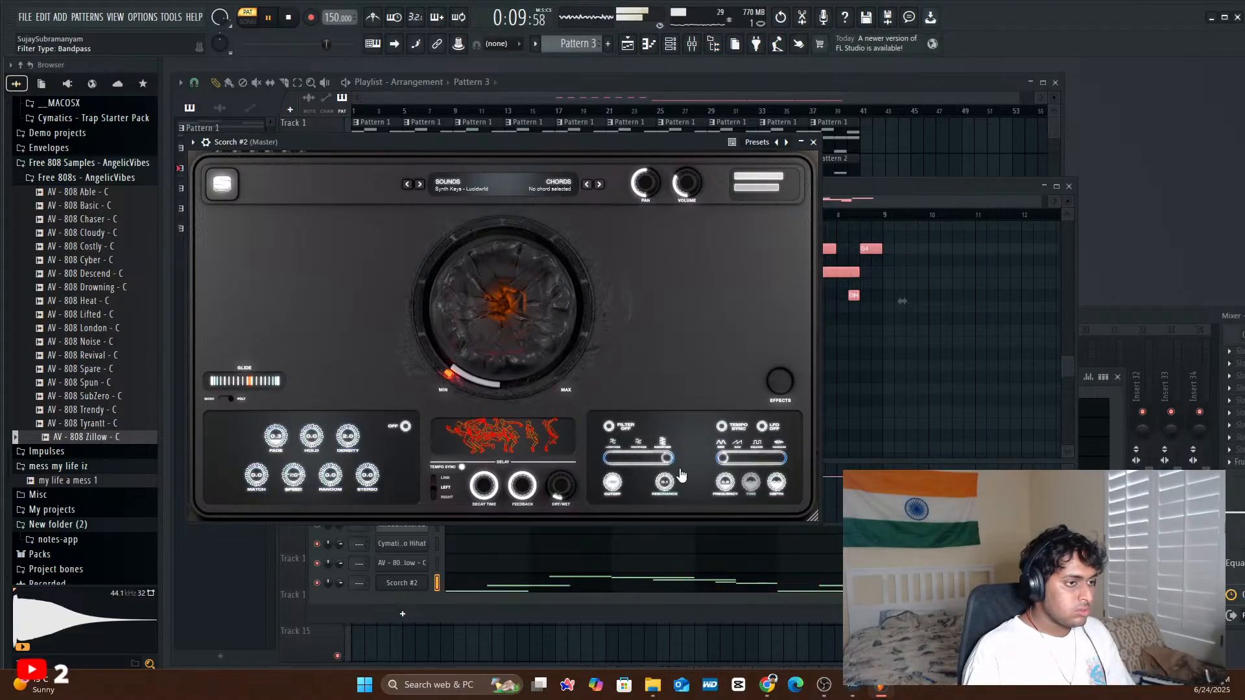
{"action": "left_click_drag", "start_coordinate": [283, 435], "coordinate": [285, 403]}
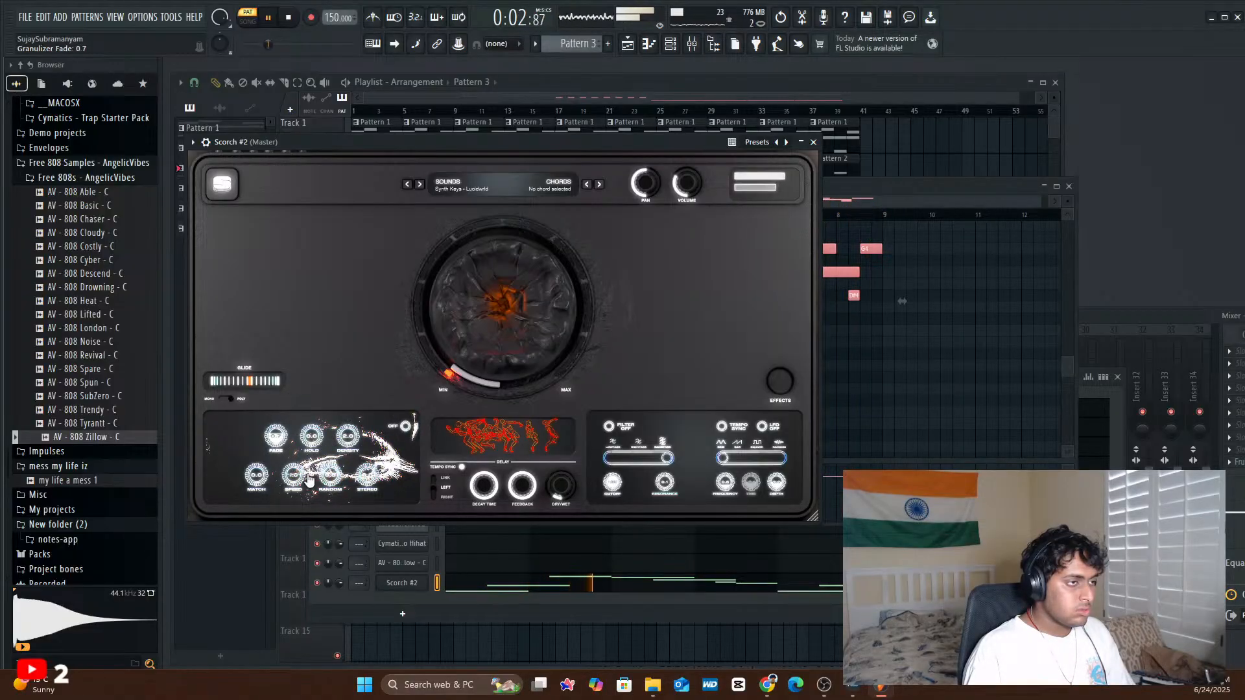
{"action": "key", "text": "space"}
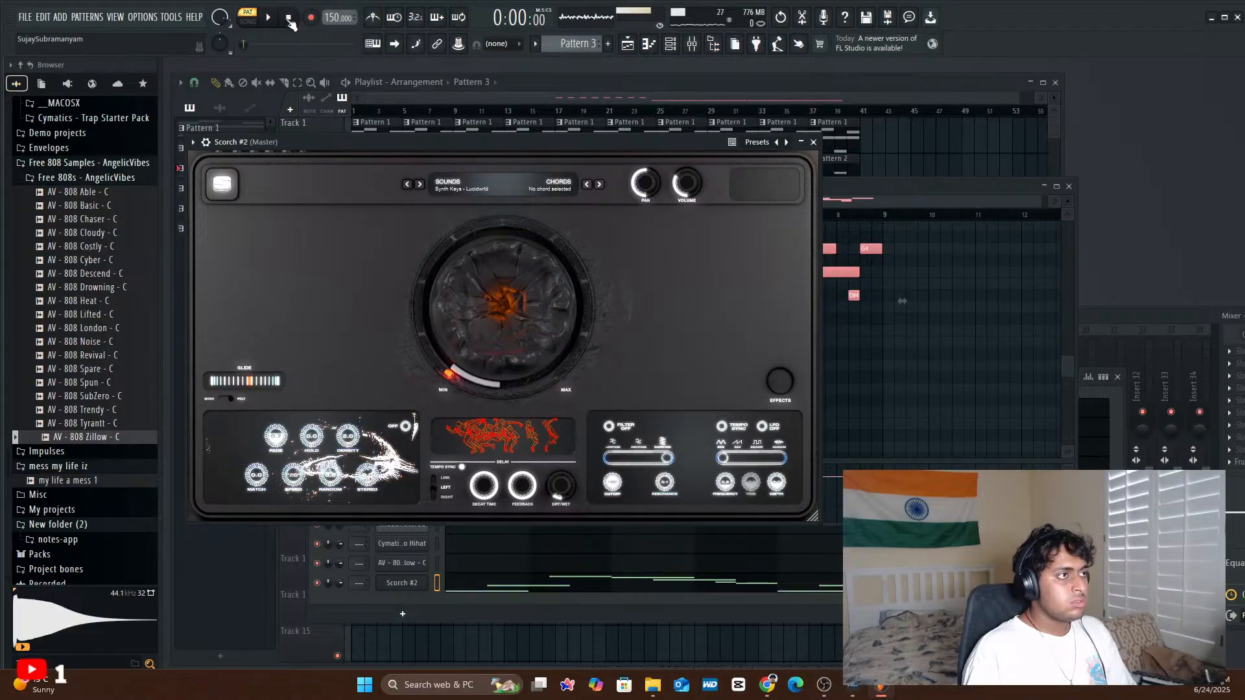
- Browse the Scorch sounds down to the guitars and load Guitars - Aaron Noodles
{"action": "left_click", "coordinate": [450, 188]}
{"action": "scroll", "coordinate": [518, 319], "scroll_direction": "down", "scroll_amount": 10}
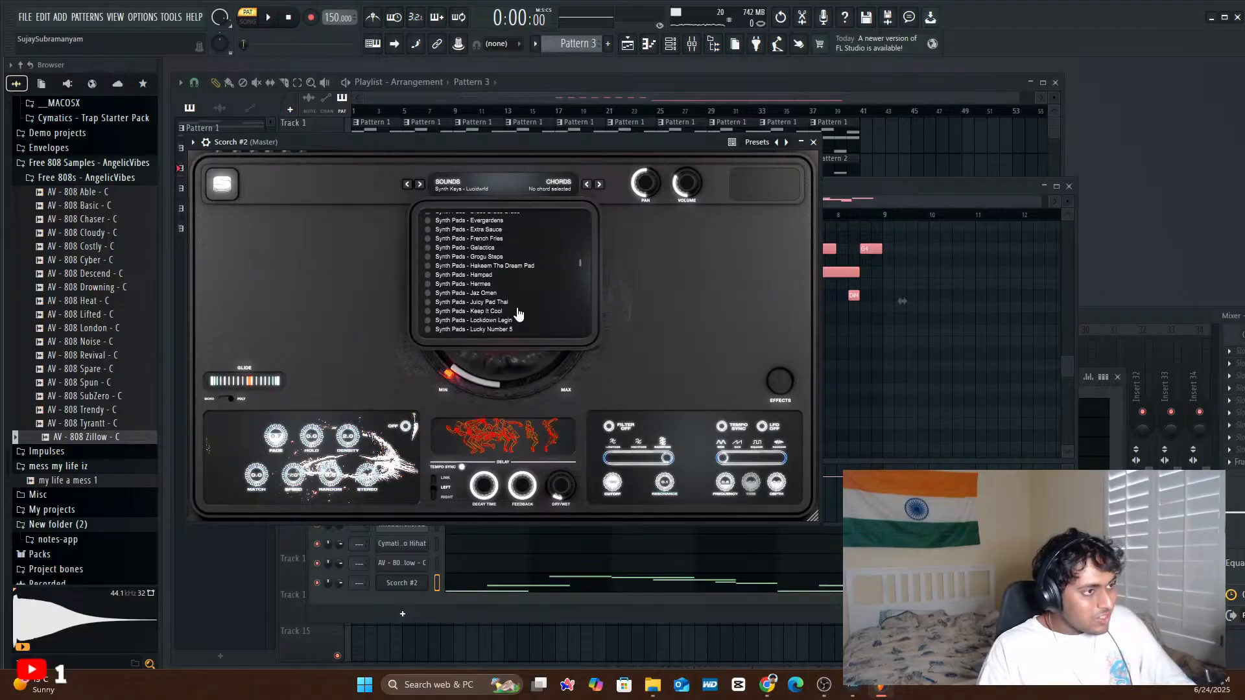
{"action": "scroll", "coordinate": [509, 275], "scroll_direction": "down", "scroll_amount": 5}
{"action": "scroll", "coordinate": [508, 271], "scroll_direction": "down", "scroll_amount": 10}
{"action": "scroll", "coordinate": [508, 273], "scroll_direction": "down", "scroll_amount": 2}
{"action": "scroll", "coordinate": [508, 273], "scroll_direction": "up", "scroll_amount": 2}
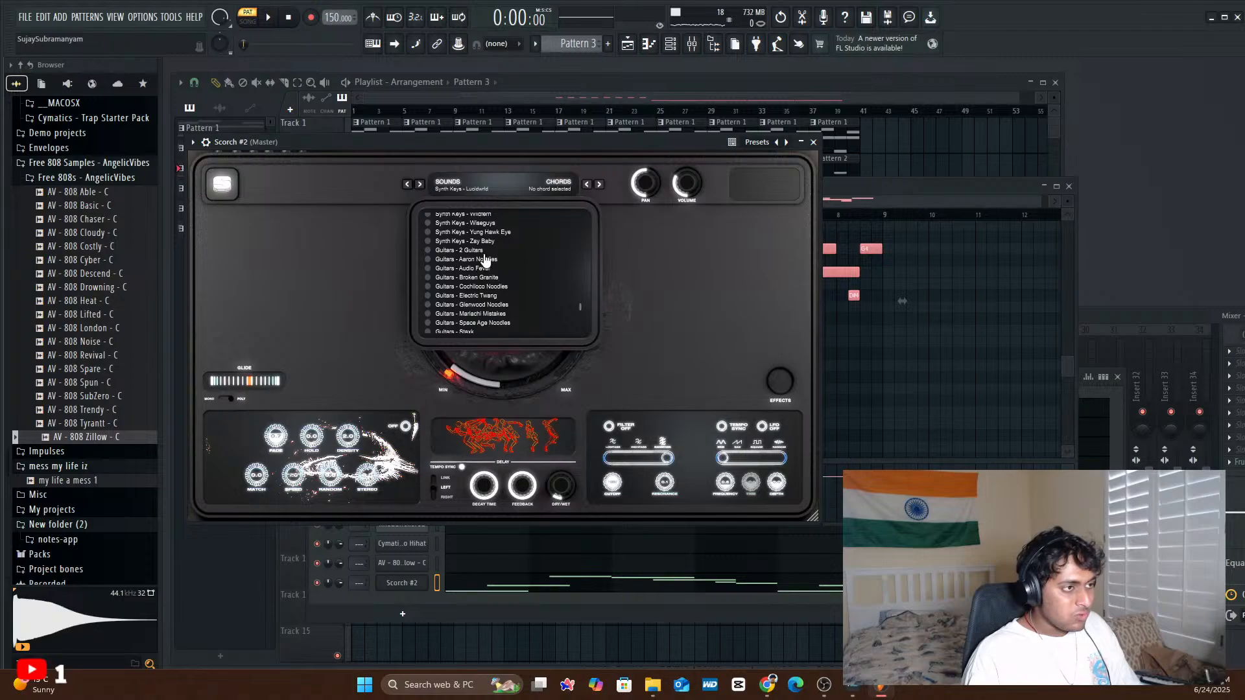
{"action": "left_click", "coordinate": [484, 259]}
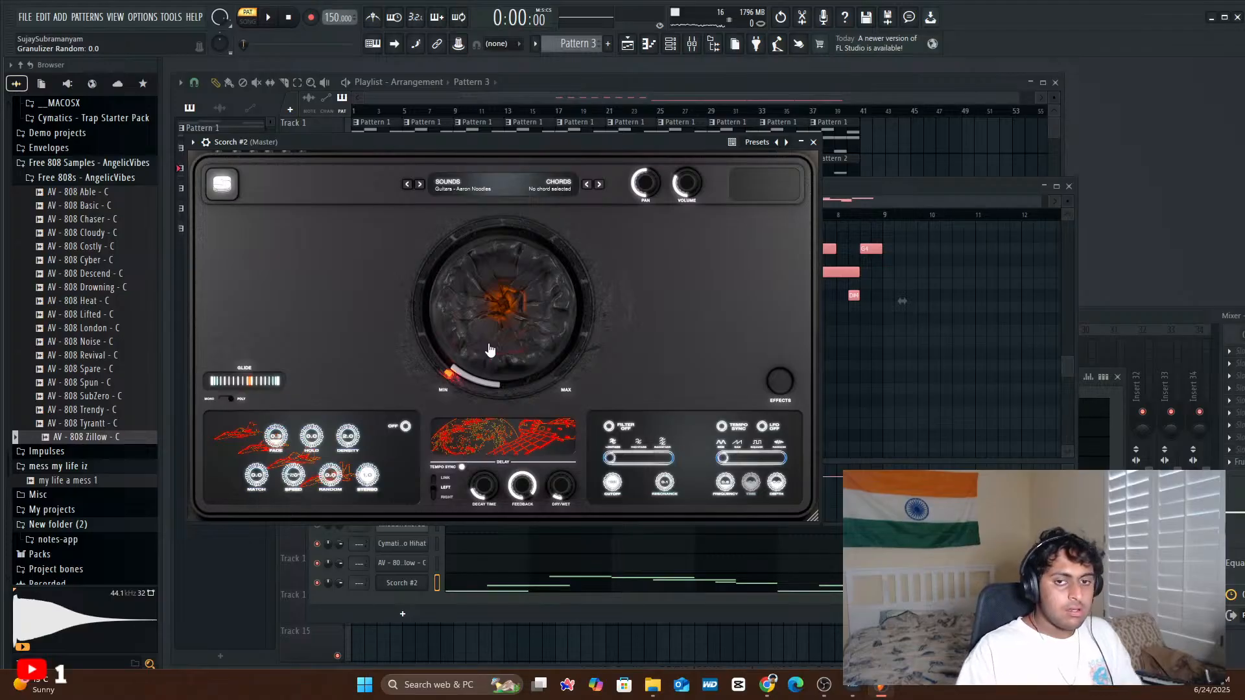
- Set the center dial to 2.2 while auditioning the Pattern 3 melody
{"action": "left_click_drag", "start_coordinate": [489, 350], "coordinate": [484, 327]}
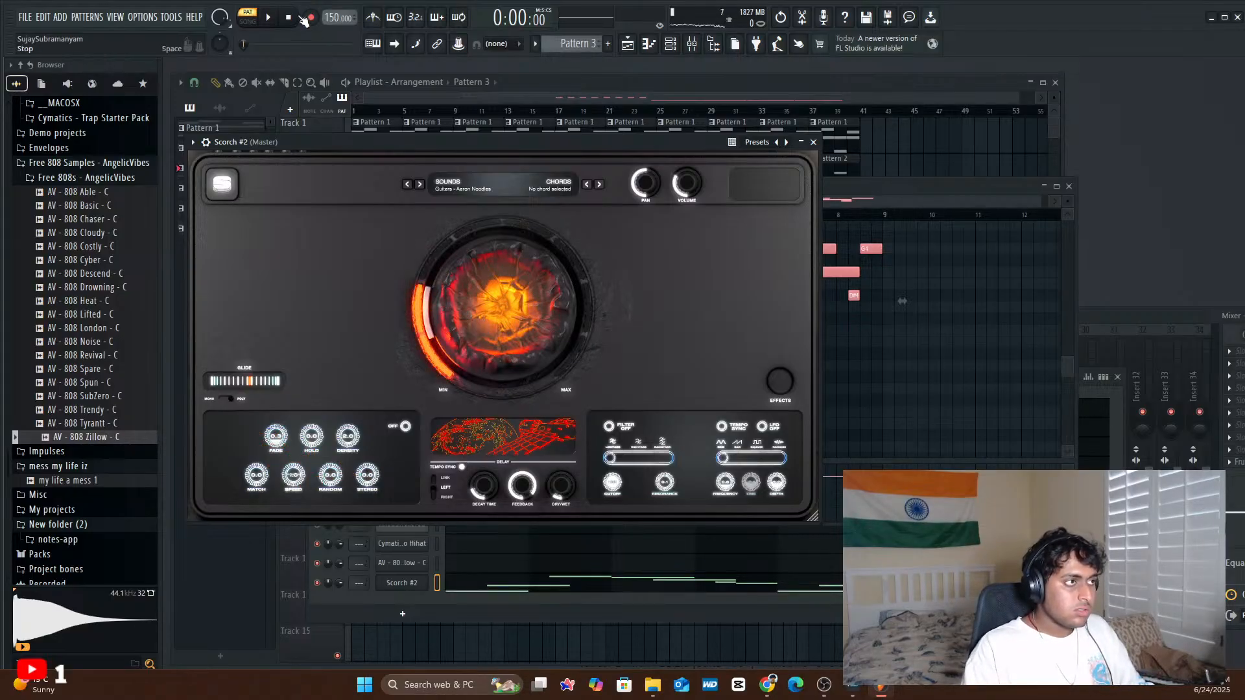
{"action": "left_click", "coordinate": [270, 17]}
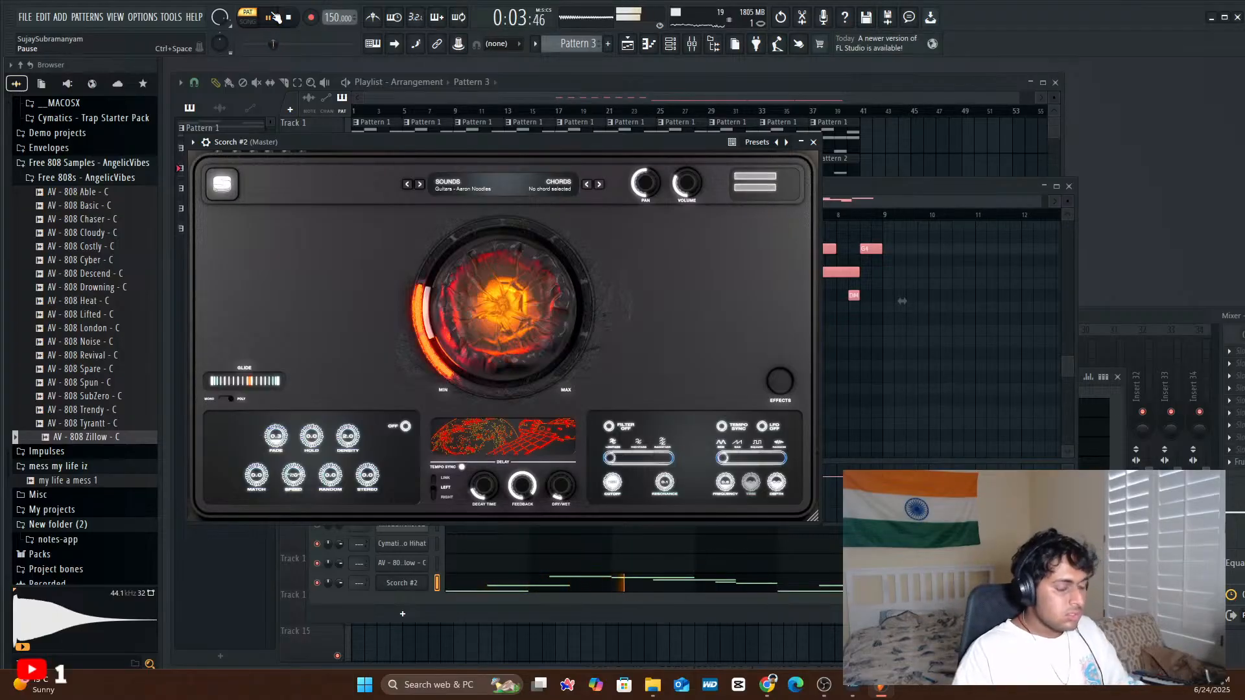
{"action": "mouse_move", "coordinate": [471, 300]}
{"action": "left_mouse_down"}
{"action": "mouse_move", "coordinate": [473, 314]}
{"action": "mouse_move", "coordinate": [471, 279]}
{"action": "mouse_move", "coordinate": [456, 283]}
{"action": "left_mouse_up"}
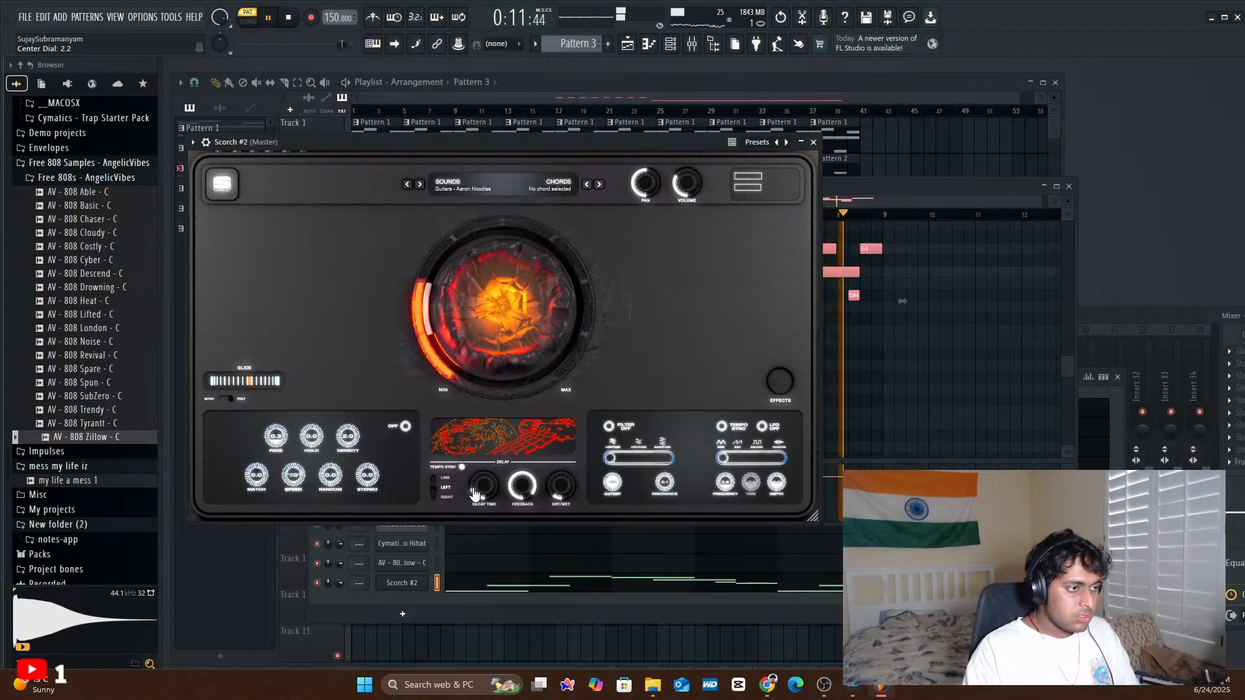
- Set the left delay's tempo division to 1/8 and its wet/dry mix to 17%
{"action": "scroll", "coordinate": [475, 474], "scroll_direction": "down", "scroll_amount": 1}
{"action": "scroll", "coordinate": [475, 473], "scroll_direction": "up", "scroll_amount": 2}
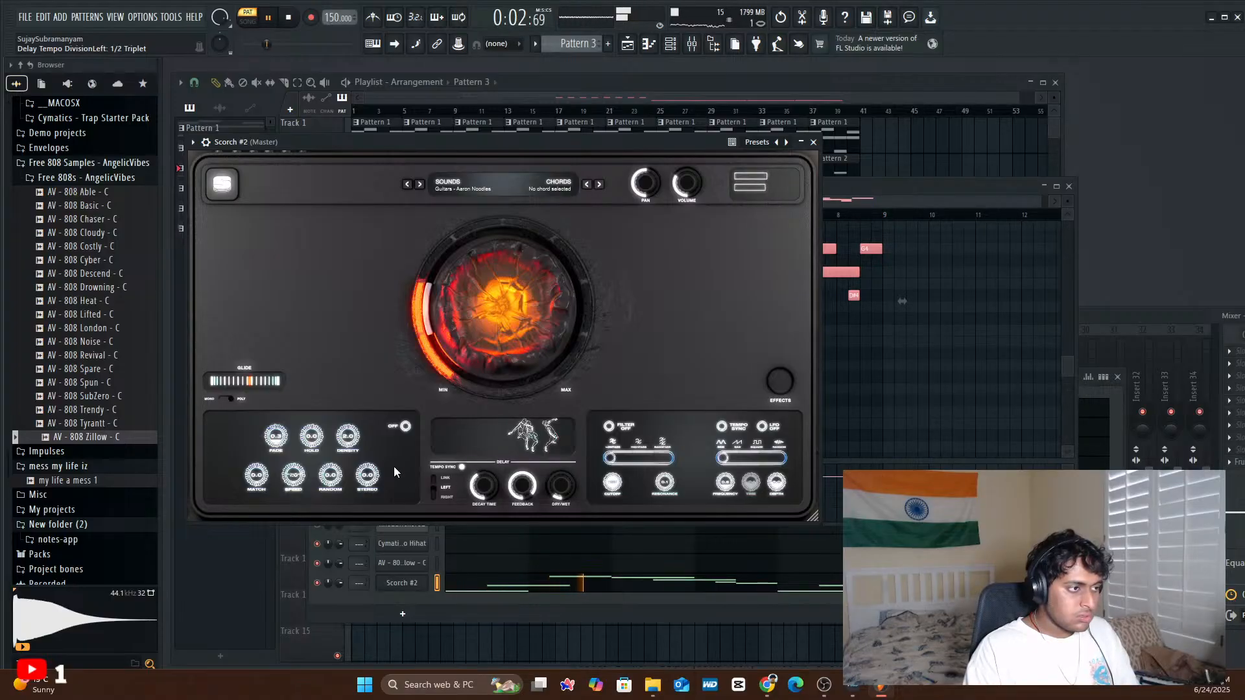
{"action": "scroll", "coordinate": [313, 443], "scroll_direction": "up", "scroll_amount": 2}
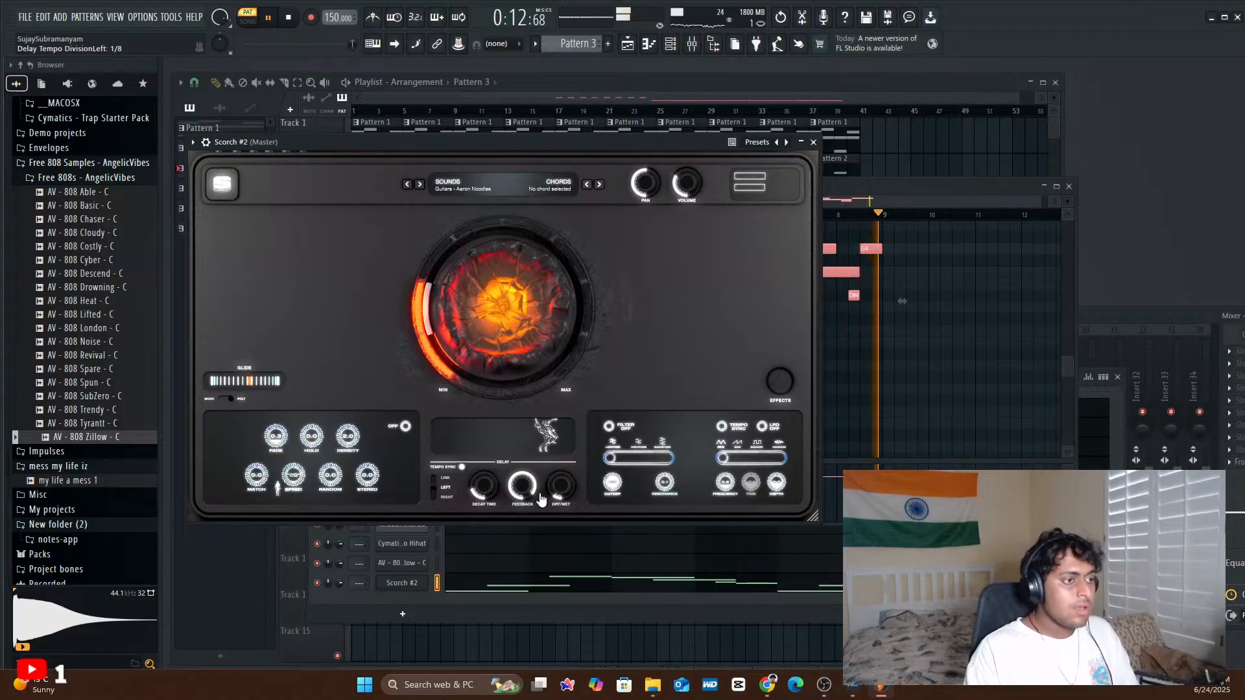
{"action": "mouse_move", "coordinate": [557, 496]}
{"action": "left_mouse_down"}
{"action": "mouse_move", "coordinate": [579, 432]}
{"action": "mouse_move", "coordinate": [557, 471]}
{"action": "left_mouse_up"}
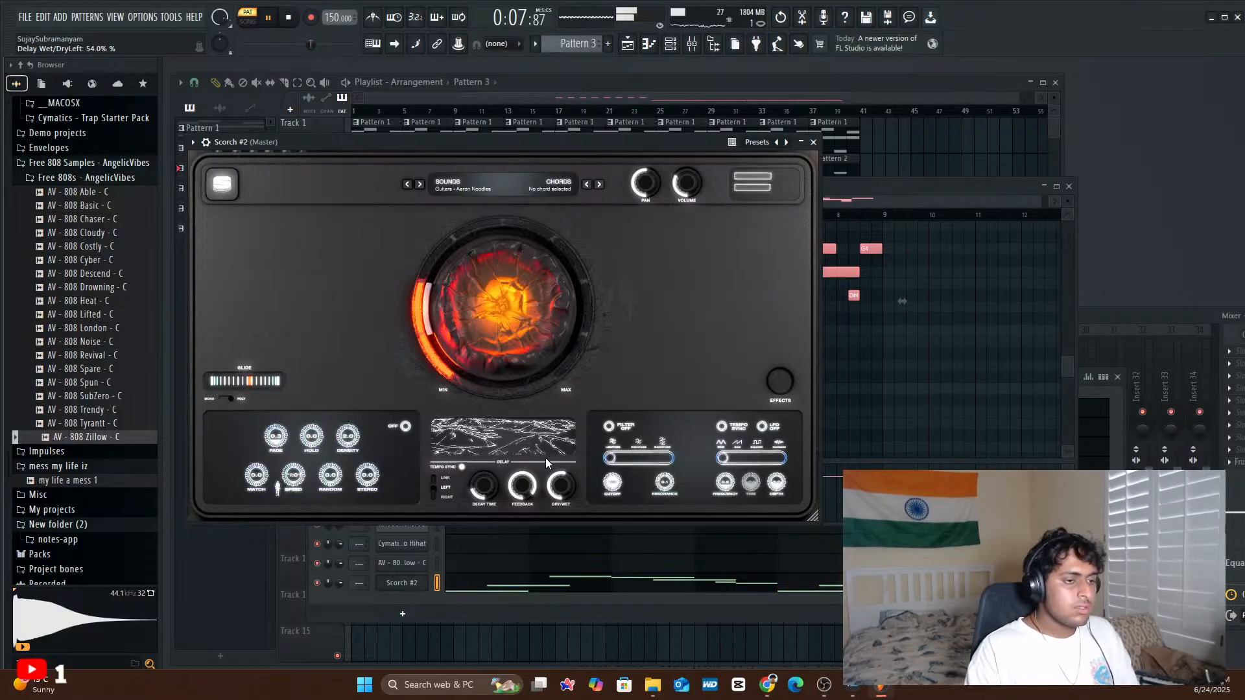
{"action": "left_click_drag", "start_coordinate": [554, 494], "coordinate": [530, 488]}
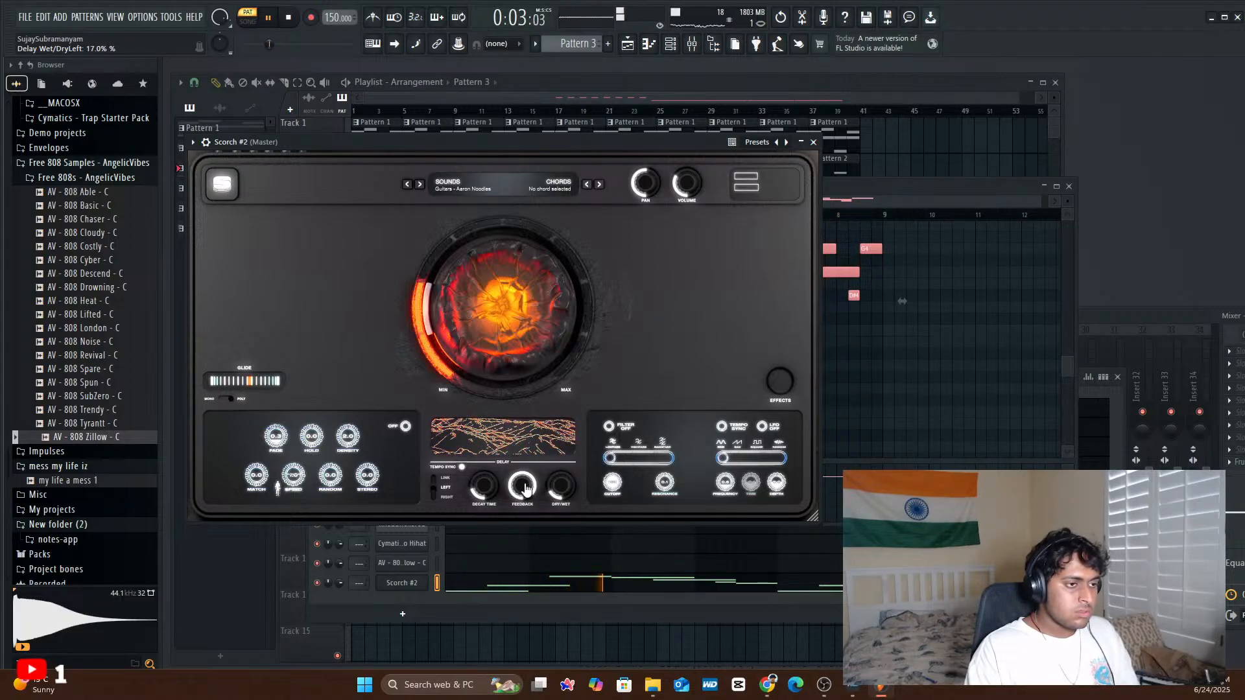
- Keep the center dial at 2.2, hide the effects section and close the Scorch #2 window
{"action": "left_click_drag", "start_coordinate": [475, 299], "coordinate": [465, 309]}
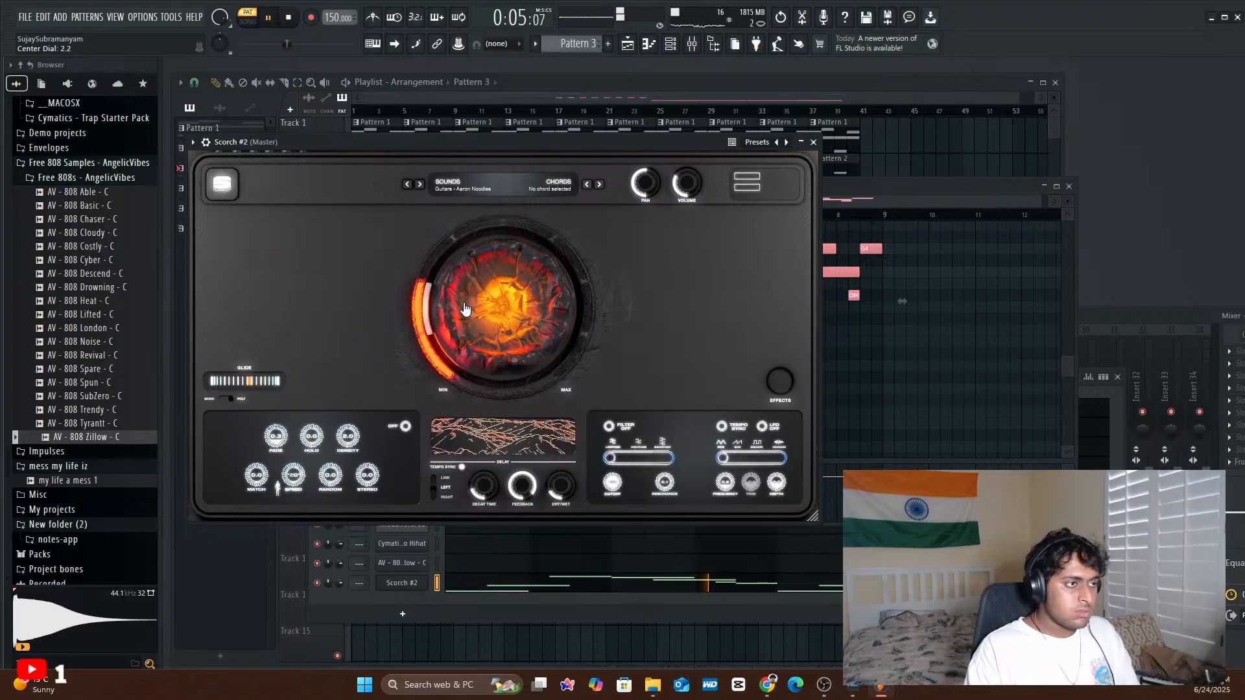
{"action": "left_click", "coordinate": [783, 395]}
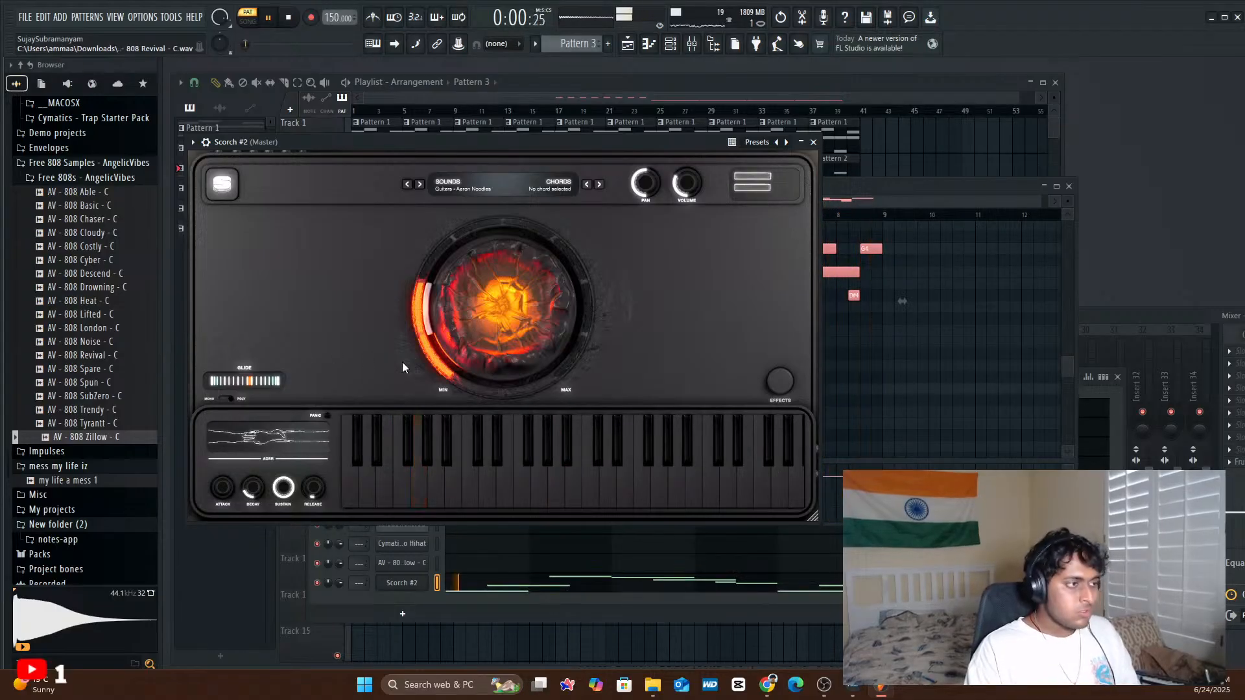
{"action": "left_click", "coordinate": [813, 142]}
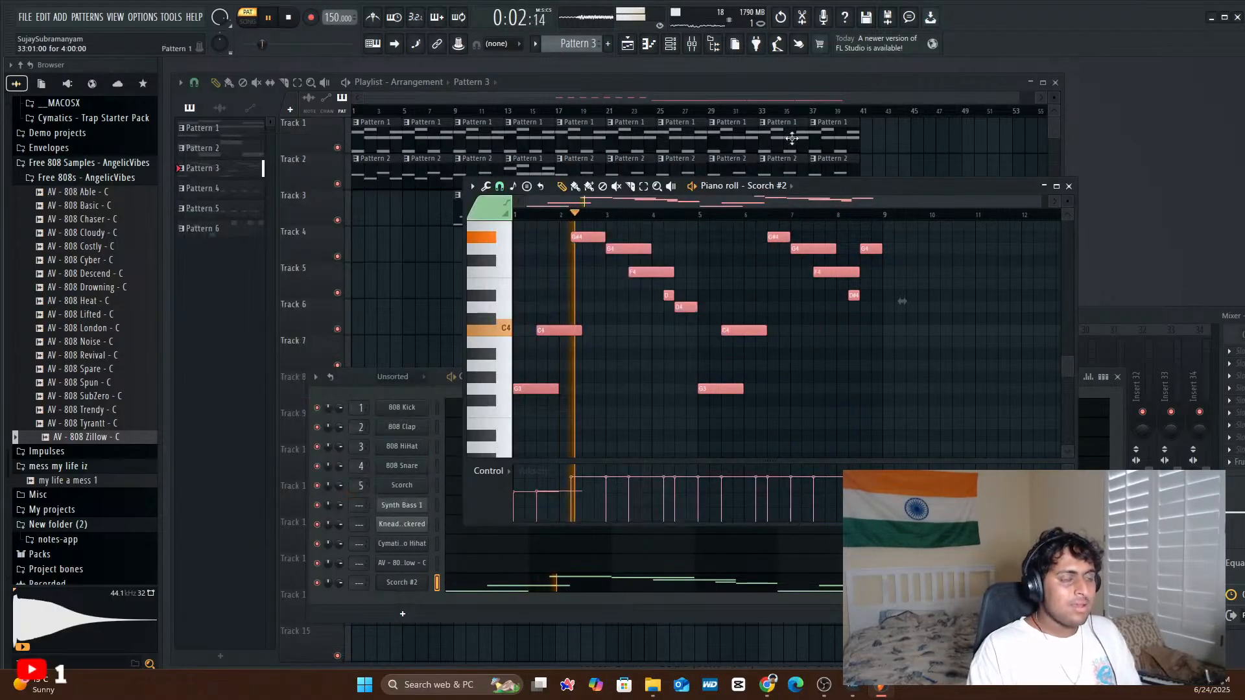
- Return to the playlist in song mode and play the whole arrangement from the beginning
{"action": "left_click", "coordinate": [465, 110]}
{"action": "left_click_drag", "start_coordinate": [472, 123], "coordinate": [456, 122]}
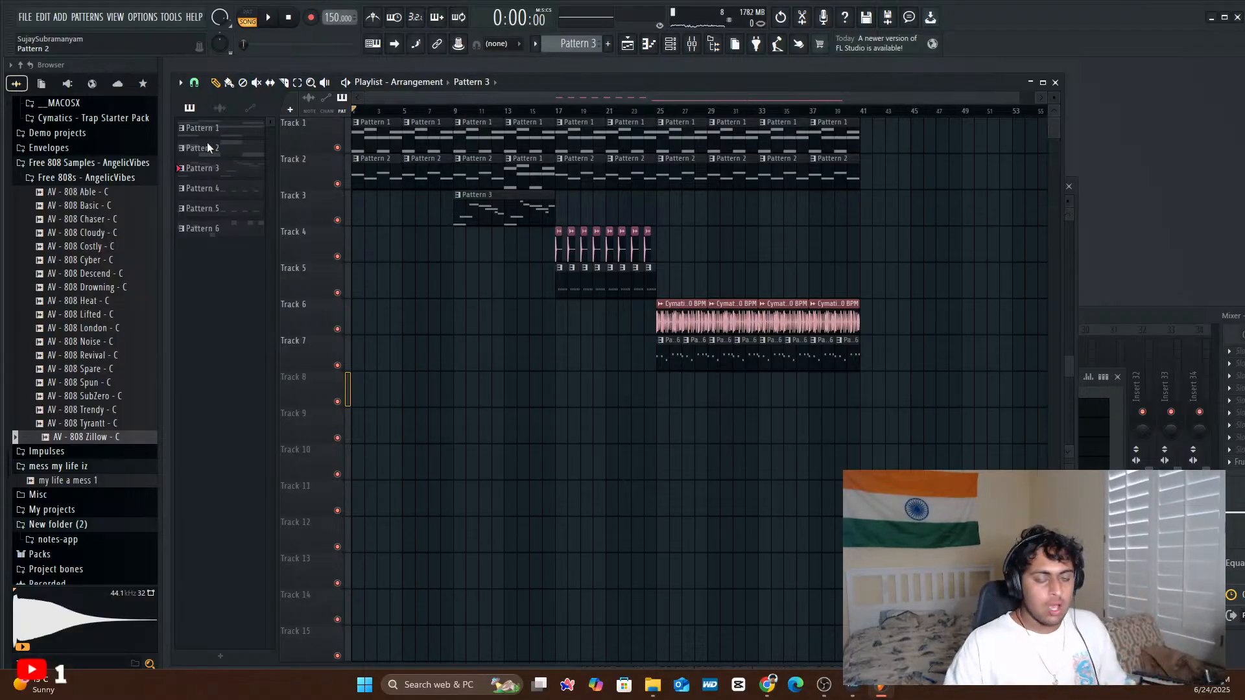
{"action": "key", "text": "space"}
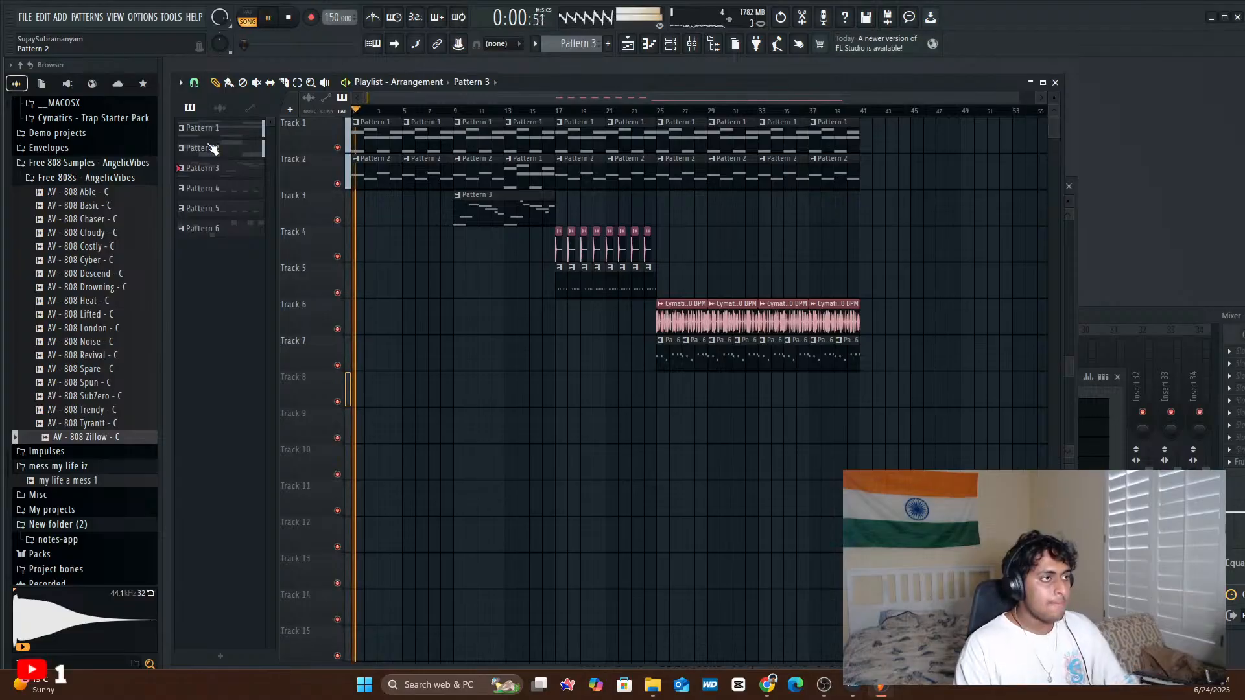
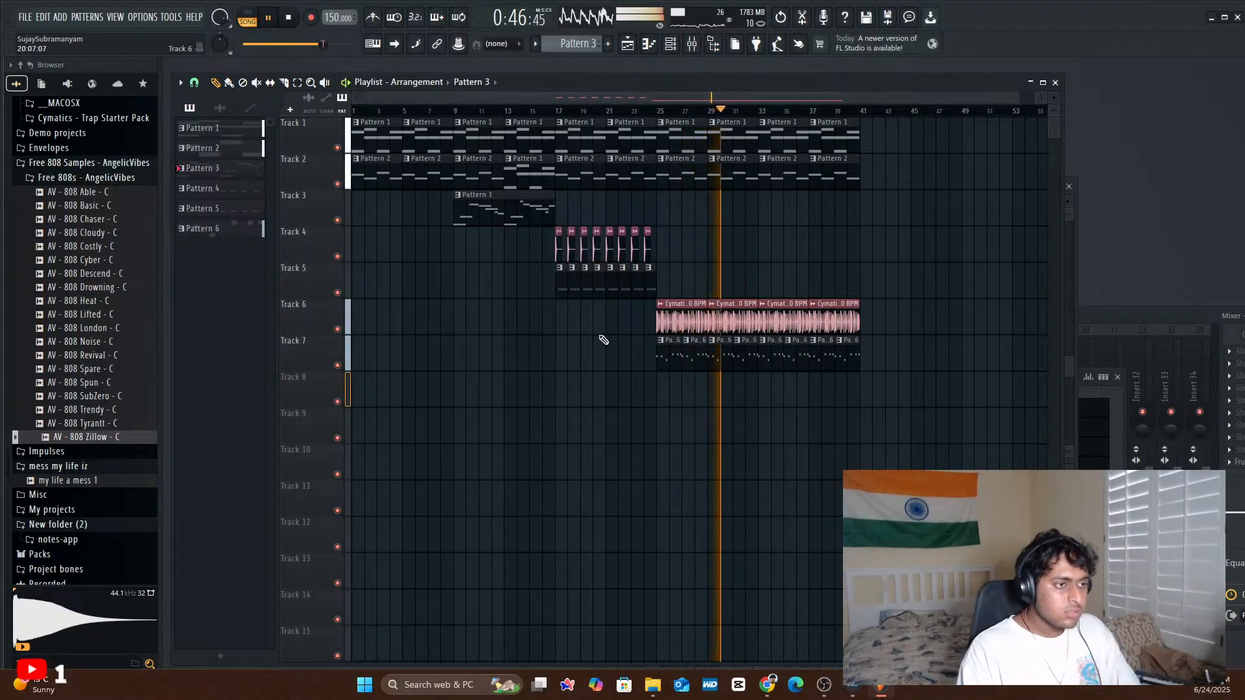
- Raise the velocities of the AV - 808 Zillow notes in Pattern 6 and audition the arrangement from bar 25
{"action": "left_click", "coordinate": [666, 347]}
{"action": "key", "text": "space"}
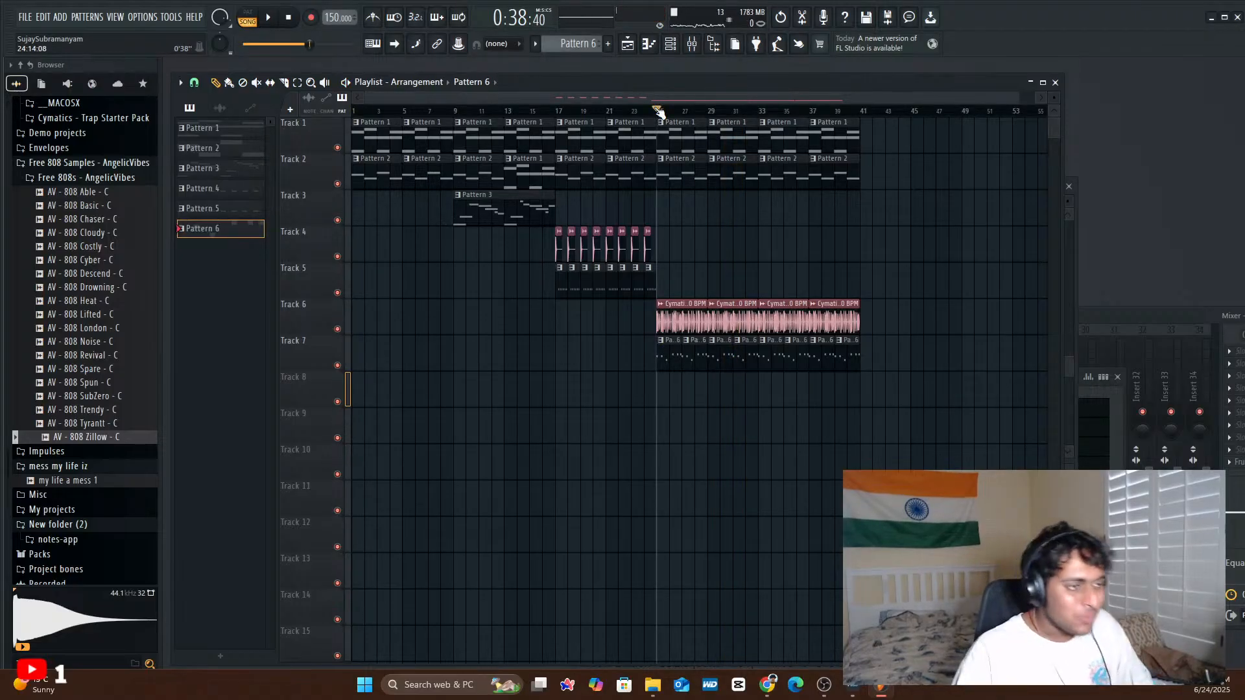
{"action": "double_click", "coordinate": [673, 362]}
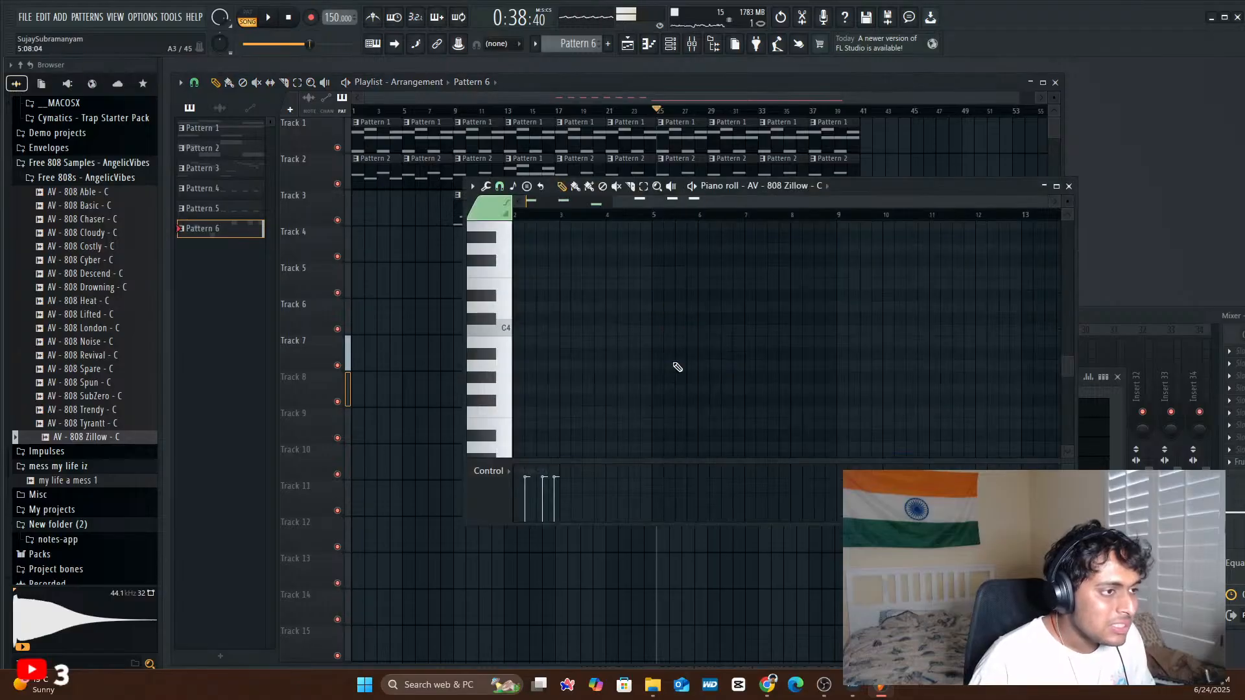
{"action": "scroll", "coordinate": [655, 369], "scroll_direction": "up", "scroll_amount": 5}
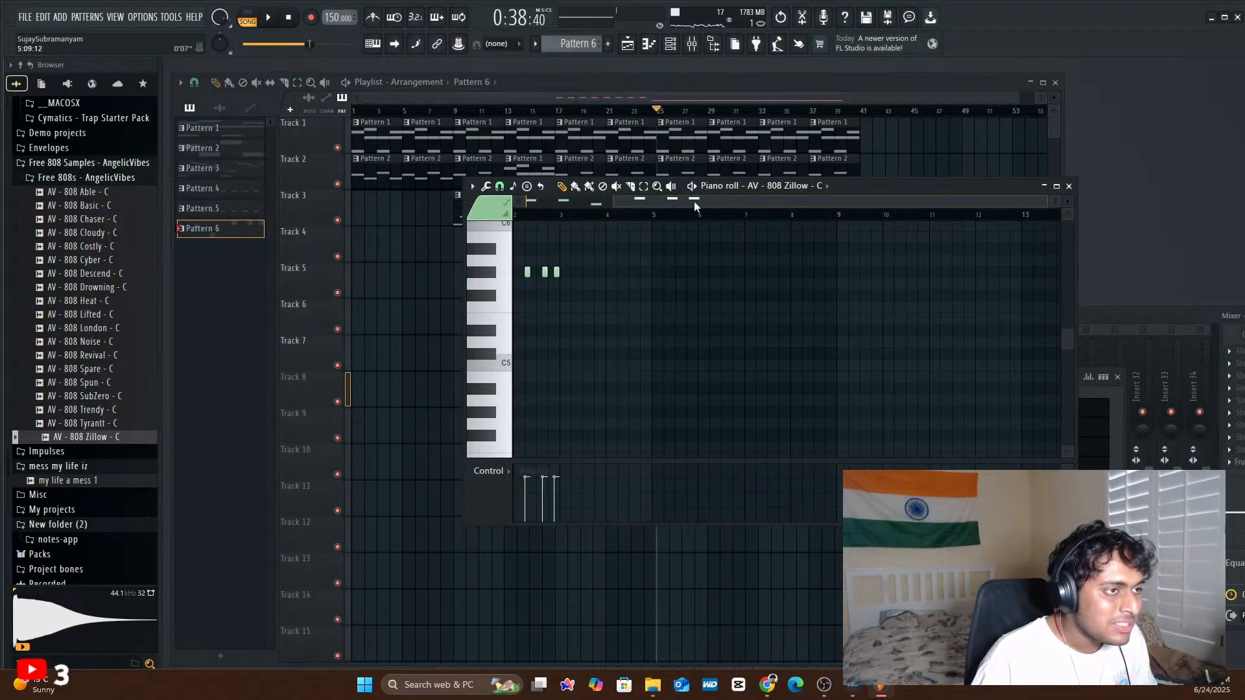
{"action": "left_click_drag", "start_coordinate": [693, 201], "coordinate": [458, 247]}
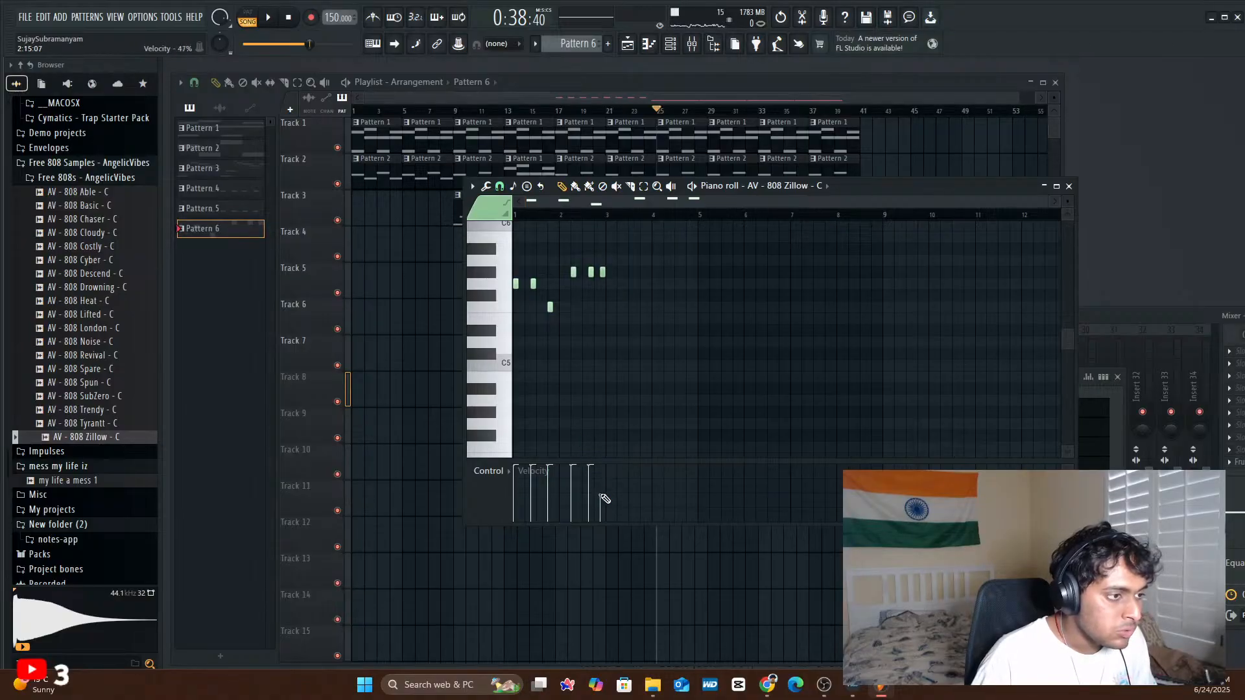
{"action": "left_click", "coordinate": [1068, 186]}
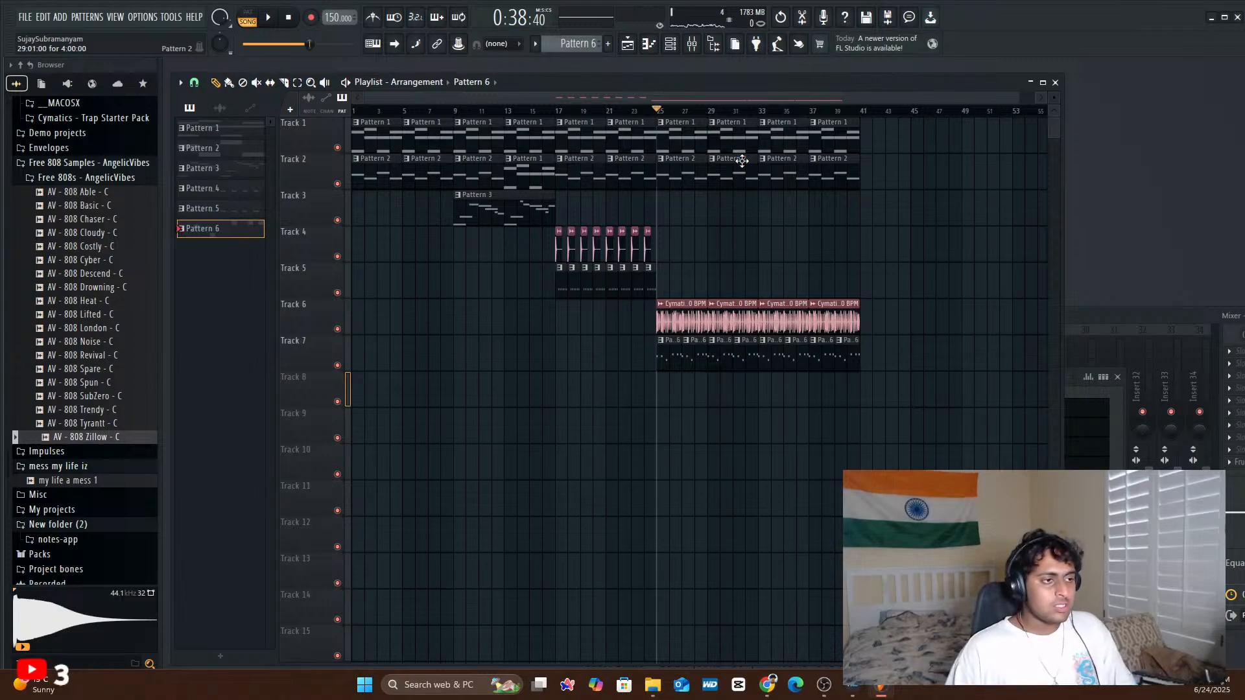
{"action": "key", "text": "space"}
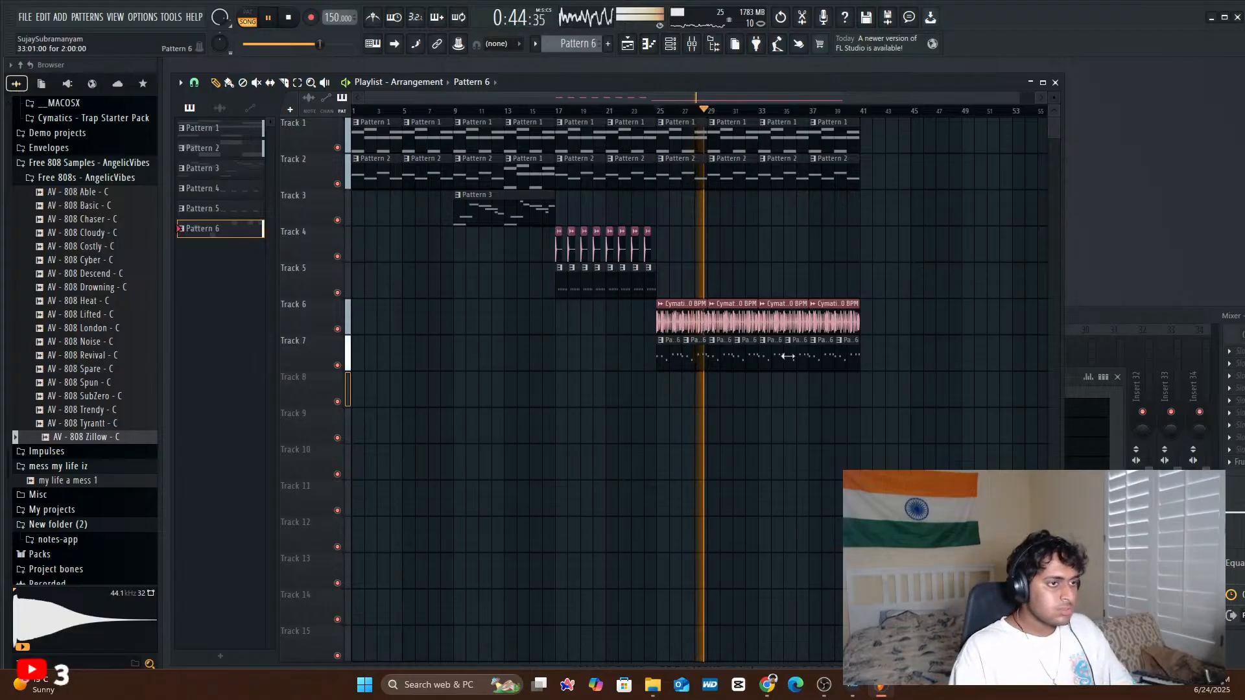
{"action": "key", "text": "space"}
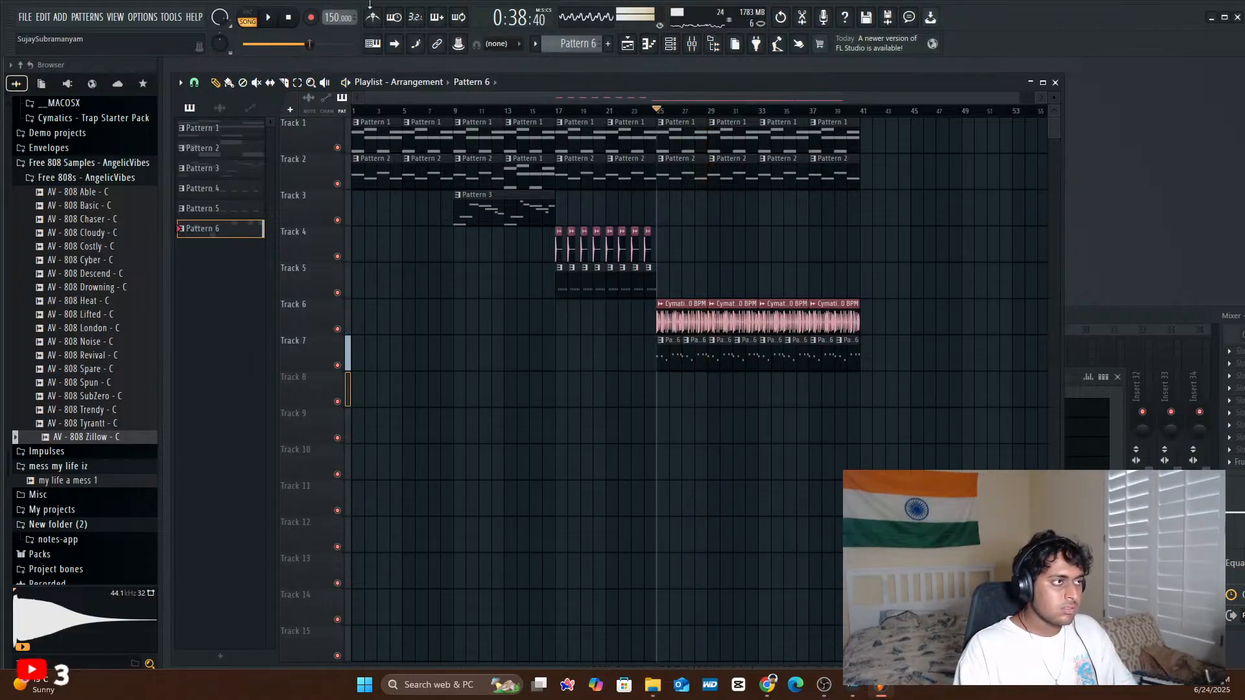
- Open Pattern 6's AV - 808 Zillow - C notes from the playlist in the piano roll and play them
{"action": "double_click", "coordinate": [664, 363]}
{"action": "key", "text": "space"}
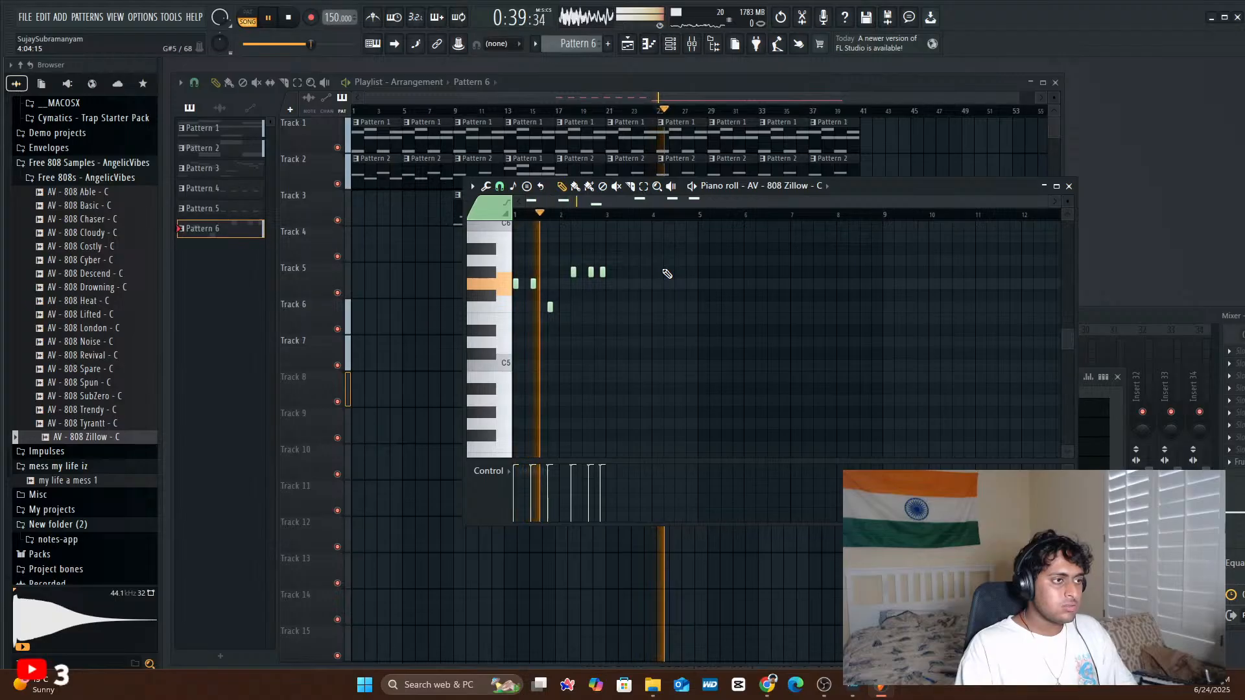
{"action": "key", "text": "space"}
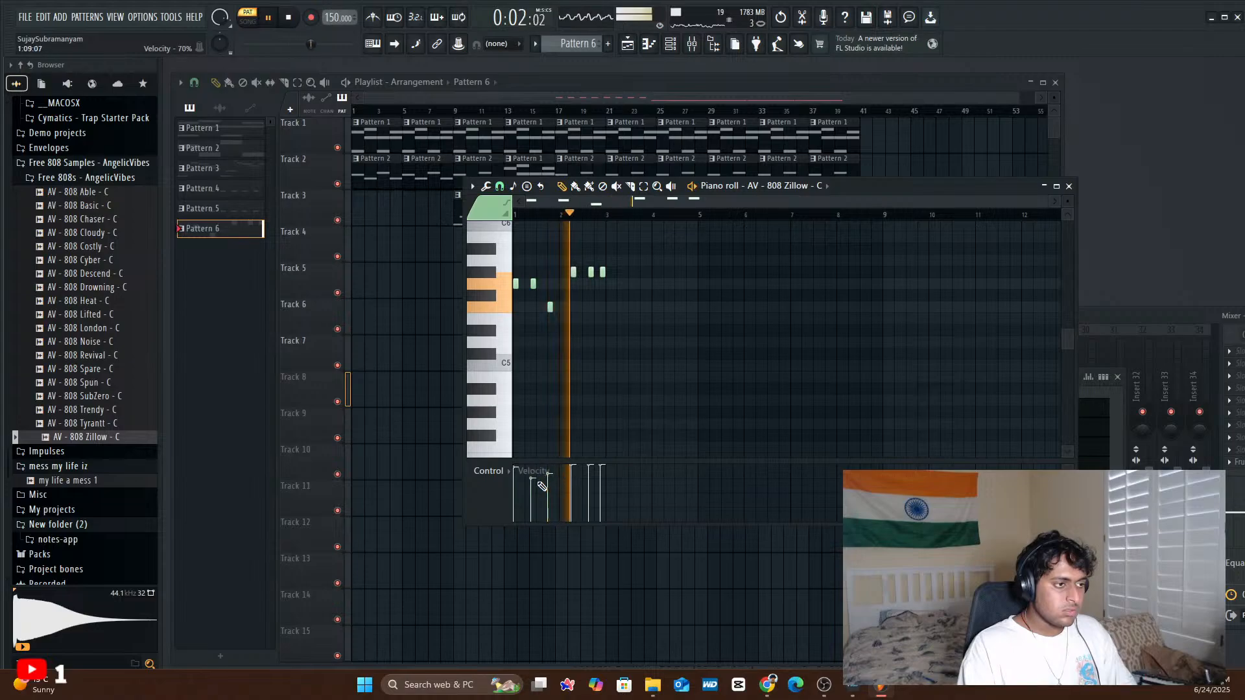
- Vary the velocities of the 808 notes slightly, lowering the second, third and fifth most, while auditioning the pattern
{"action": "key", "text": "space"}
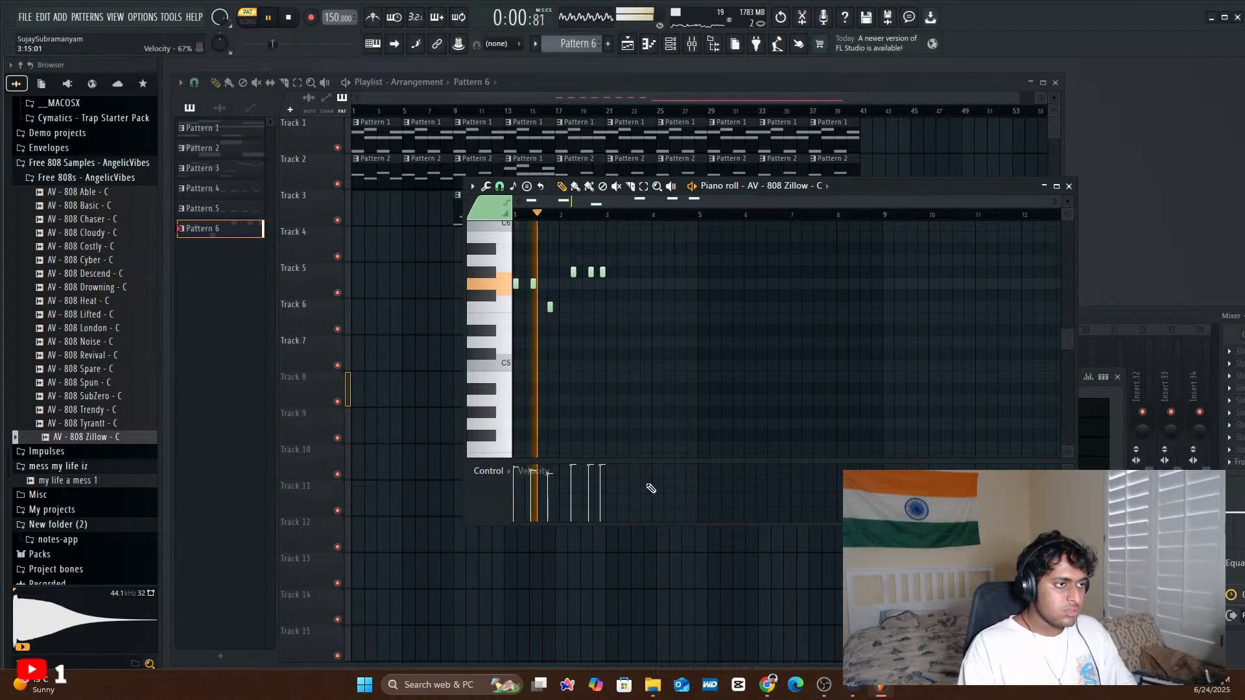
{"action": "key", "text": "space"}
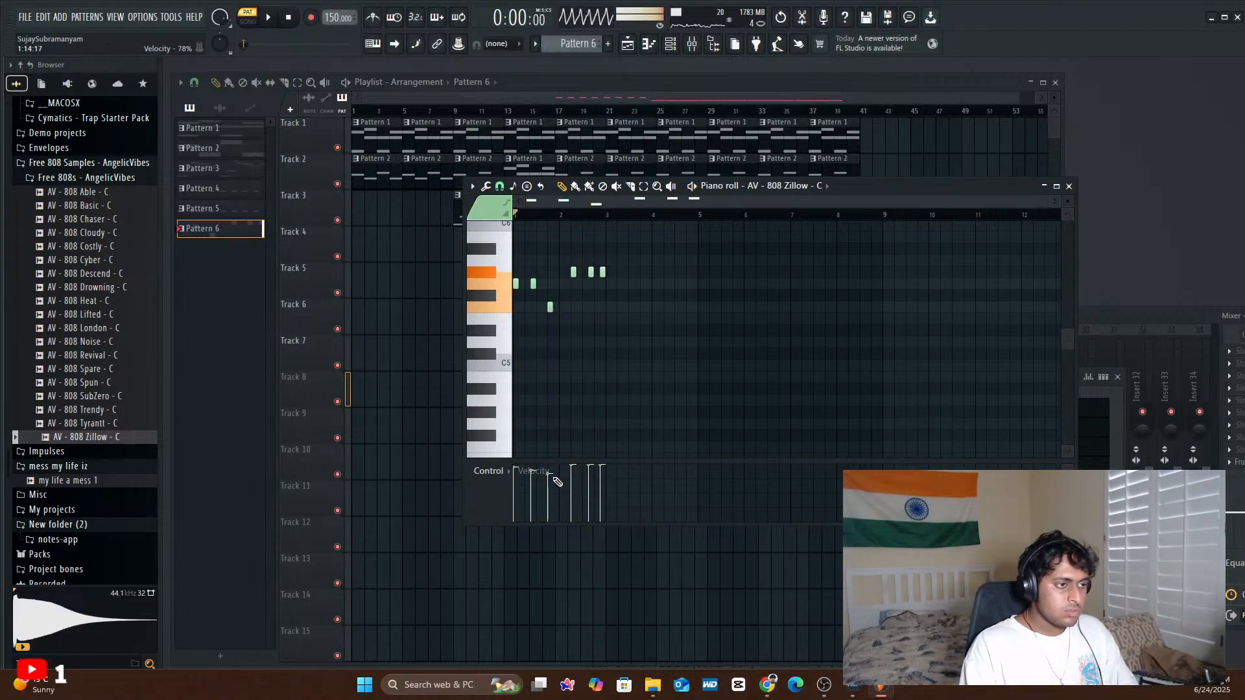
{"action": "key", "text": "space"}
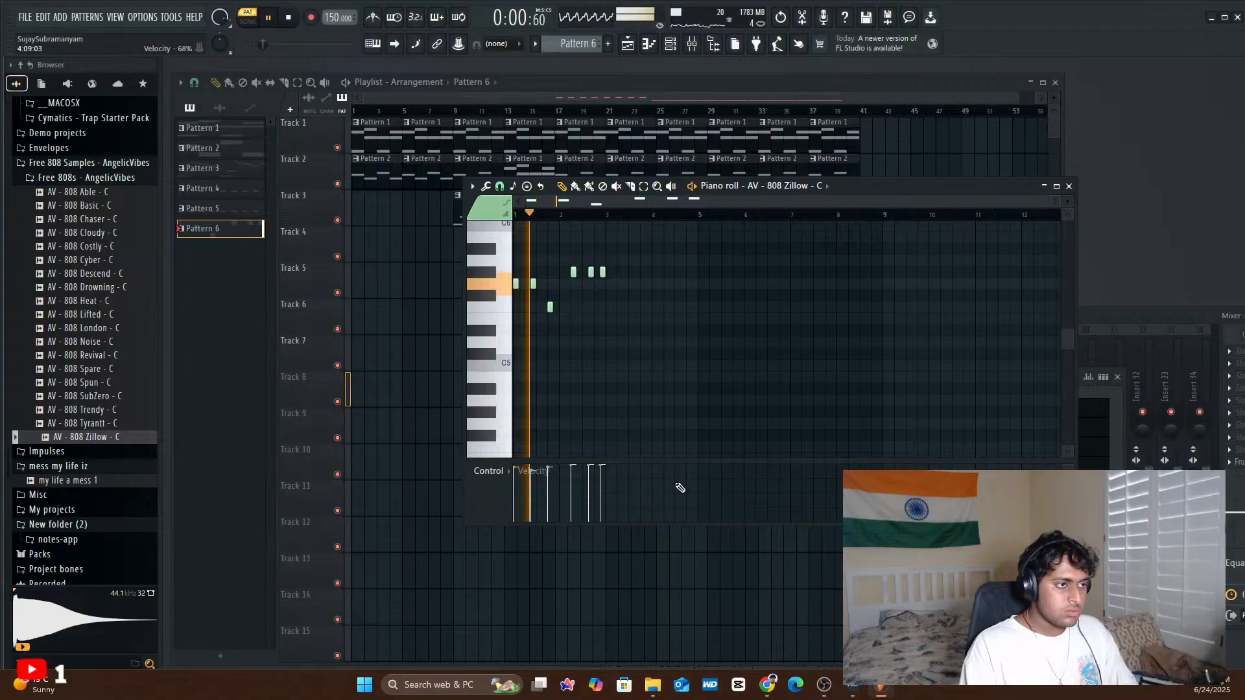
{"action": "key", "text": "space"}
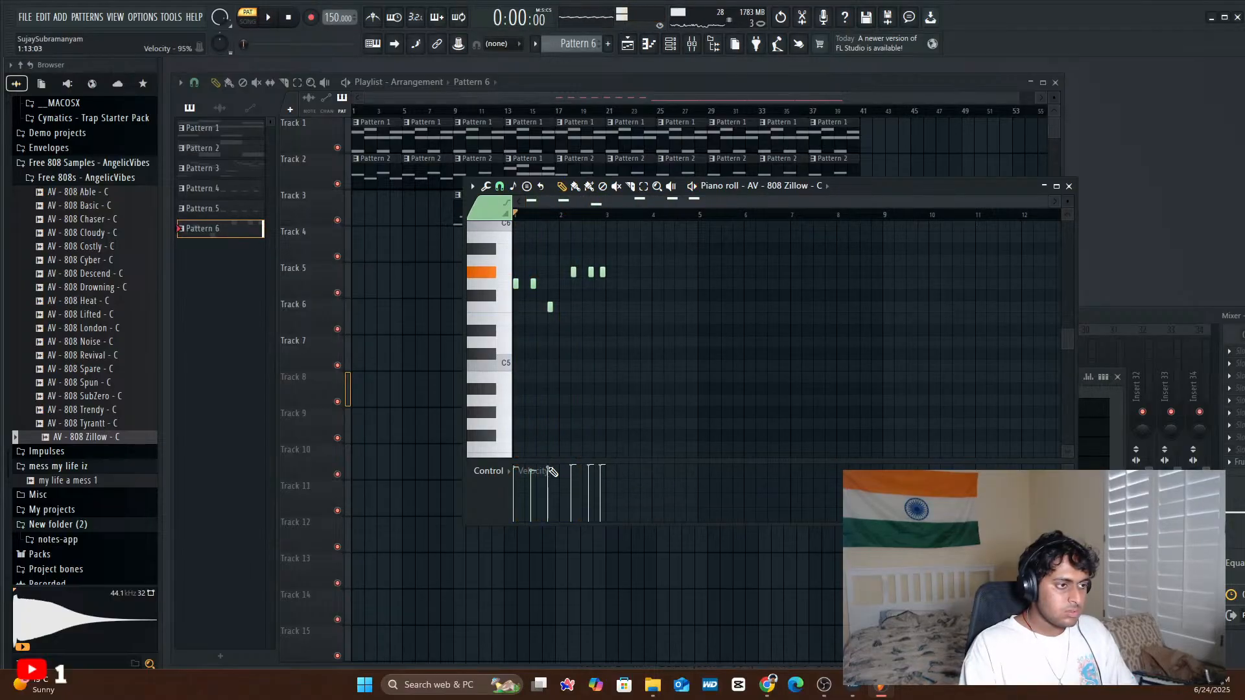
{"action": "key", "text": "space"}
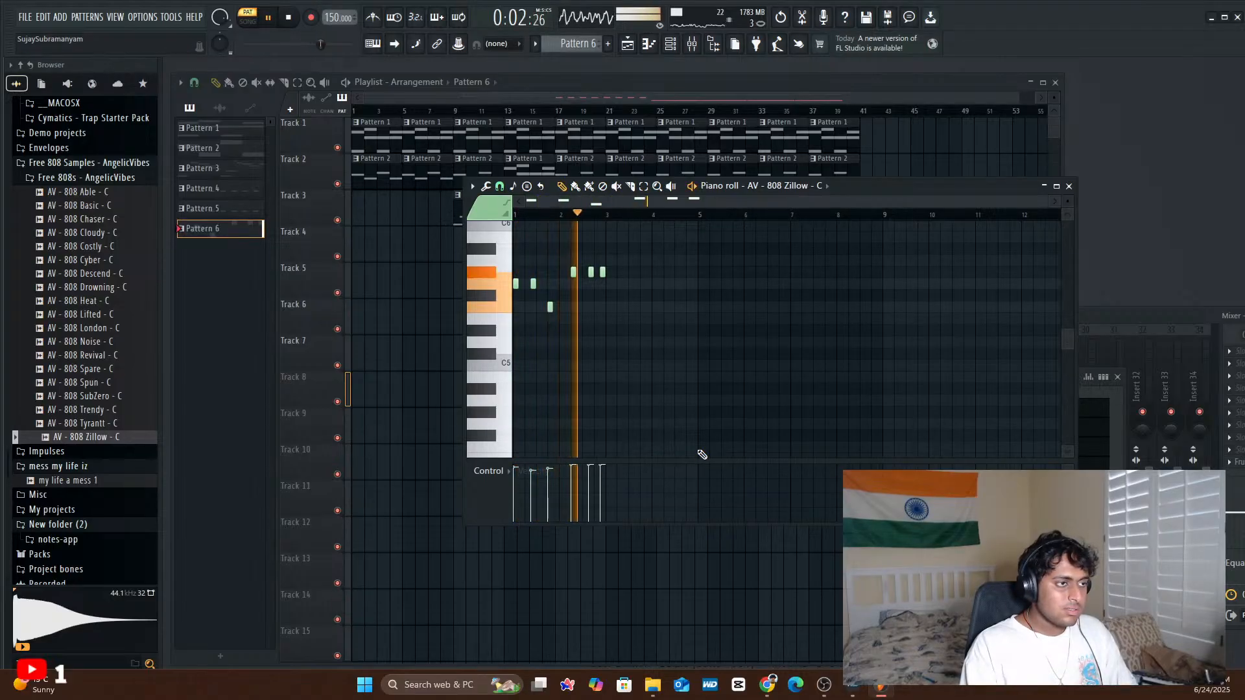
{"action": "left_click", "coordinate": [590, 473]}
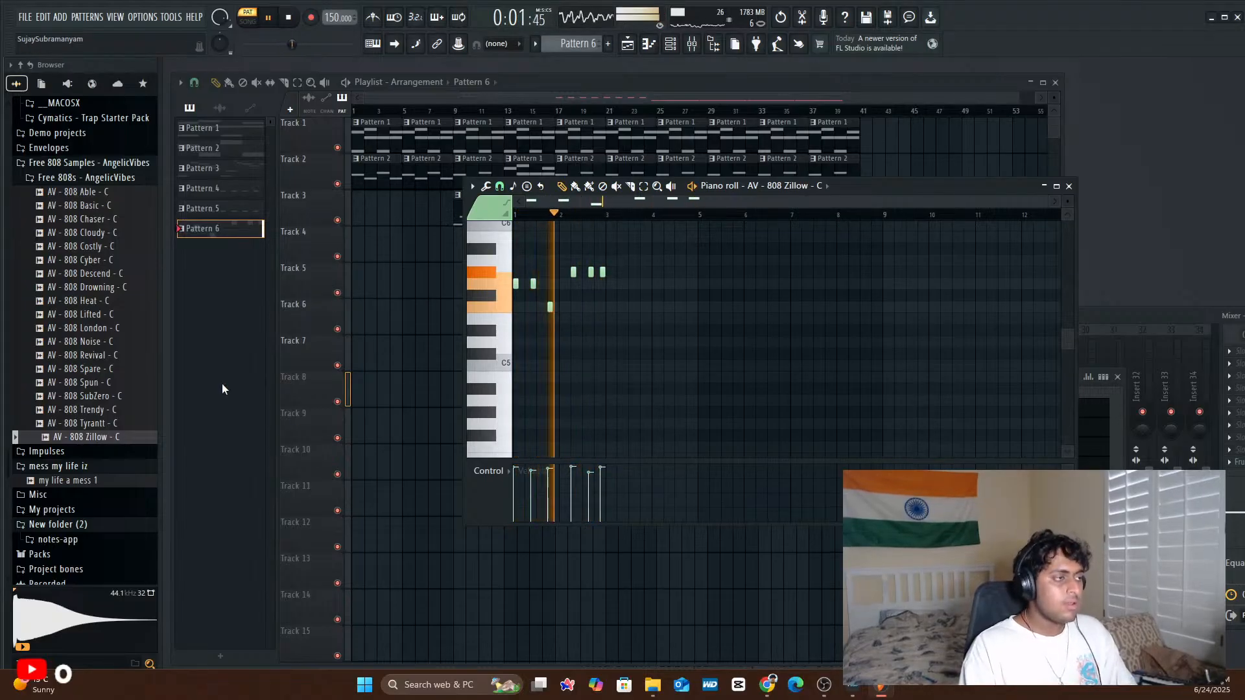
{"action": "key", "text": "space"}
- Preview other samples in the Free 808s - AngelicVibes folder, including Drowning, Lifted, London and Spare
{"action": "left_click", "coordinate": [89, 289]}
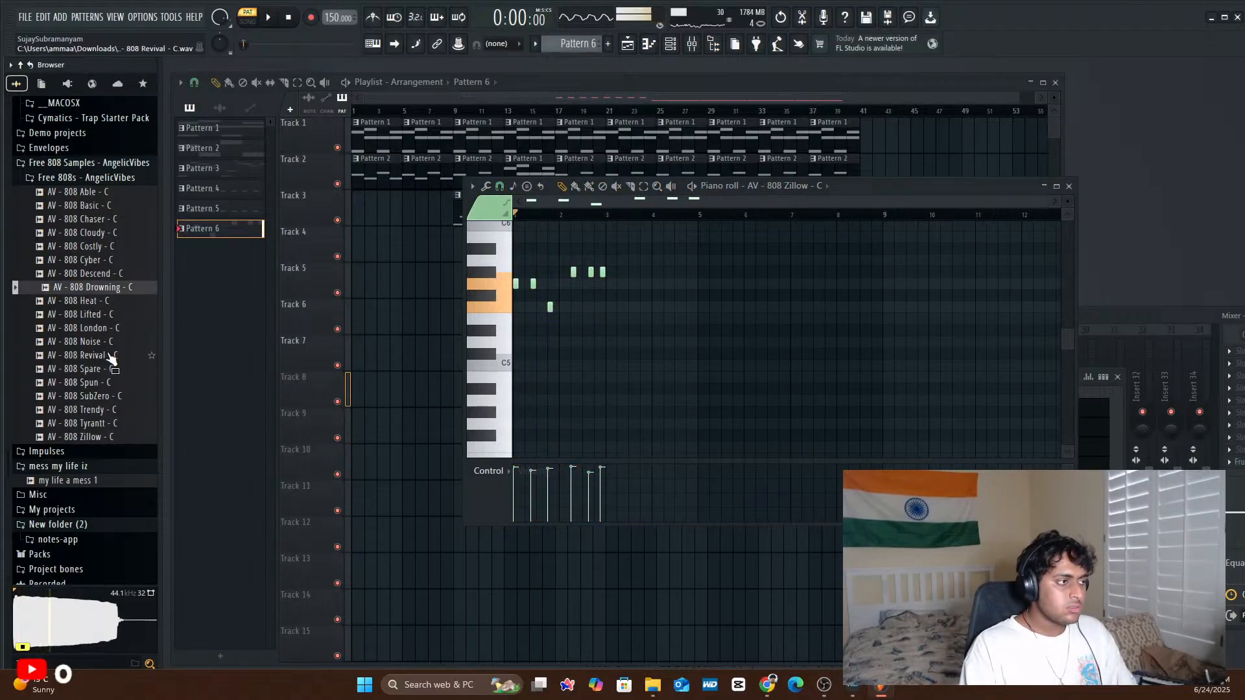
{"action": "left_click", "coordinate": [91, 330]}
{"action": "key", "text": "Up"}
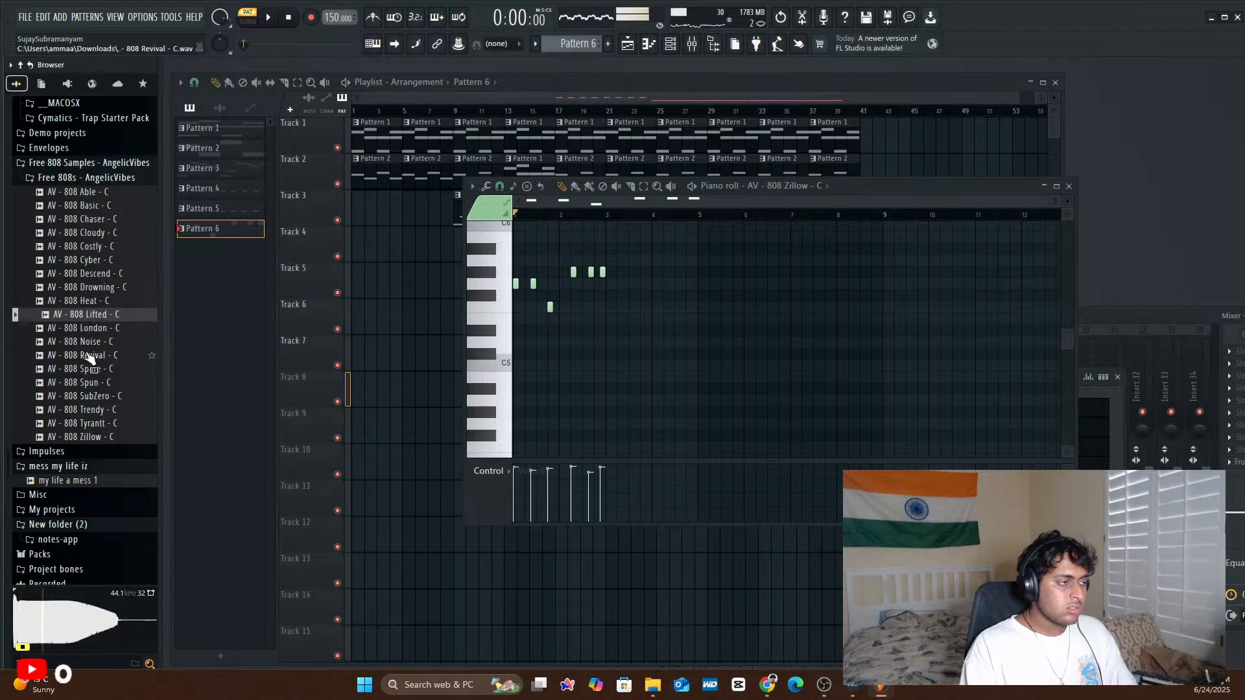
{"action": "left_click", "coordinate": [89, 356]}
{"action": "left_click", "coordinate": [97, 329]}
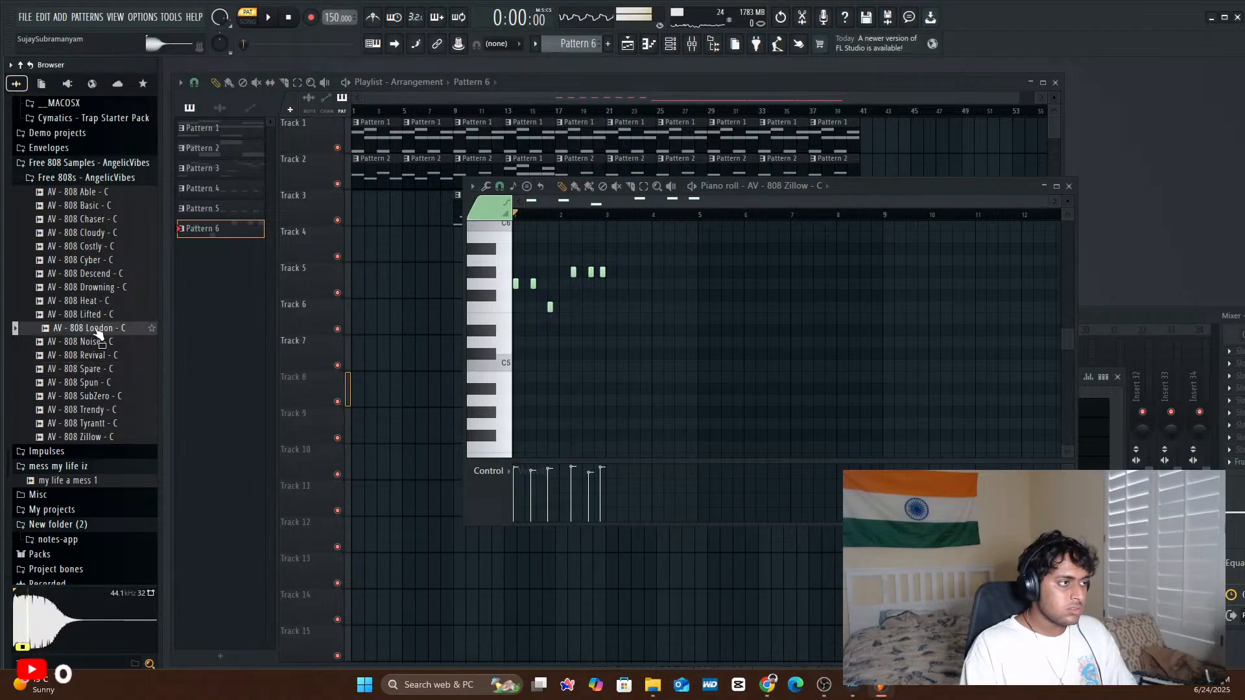
{"action": "left_click", "coordinate": [97, 370]}
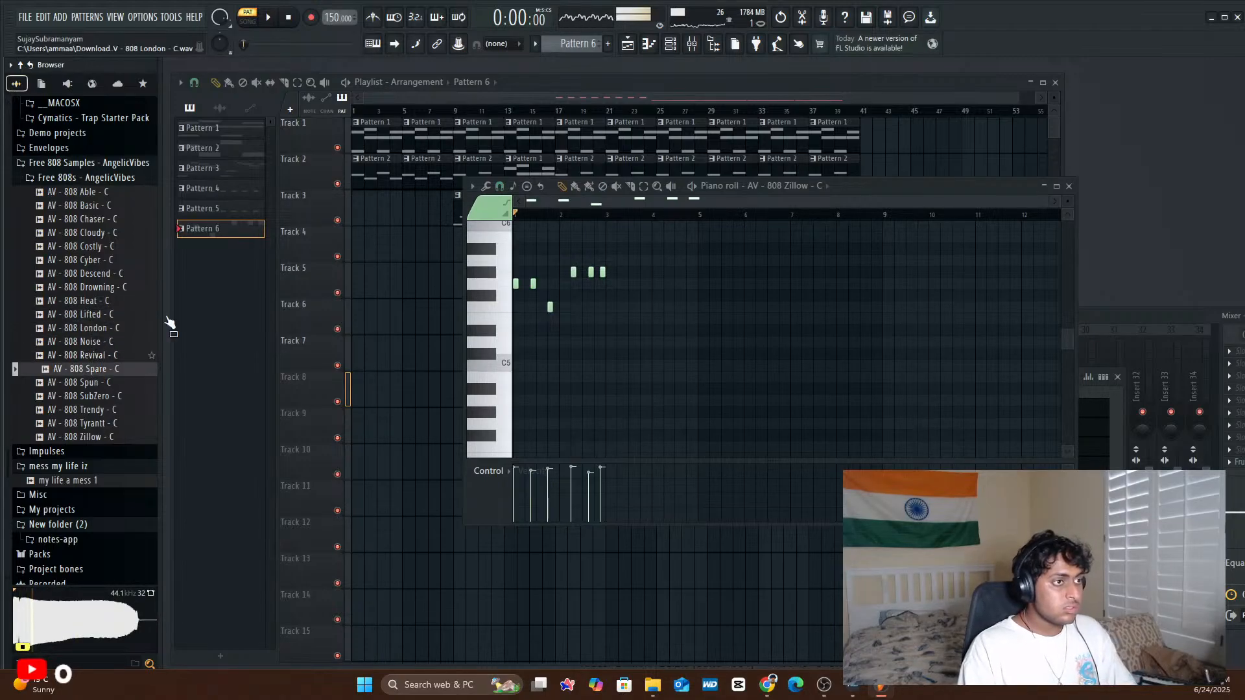
- Try AV - 808 Spare - C in place of the Zillow sample on the 808 channel and play Pattern 6
{"action": "left_click", "coordinate": [670, 44]}
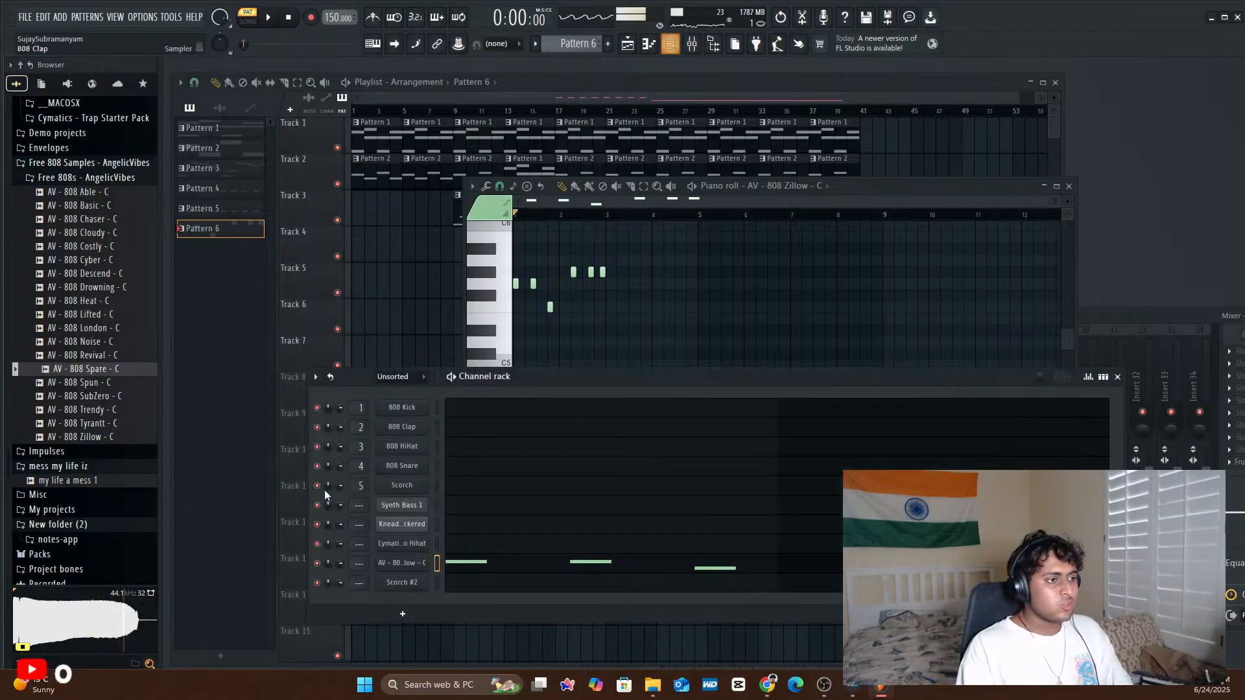
{"action": "left_click_drag", "start_coordinate": [82, 378], "coordinate": [192, 431]}
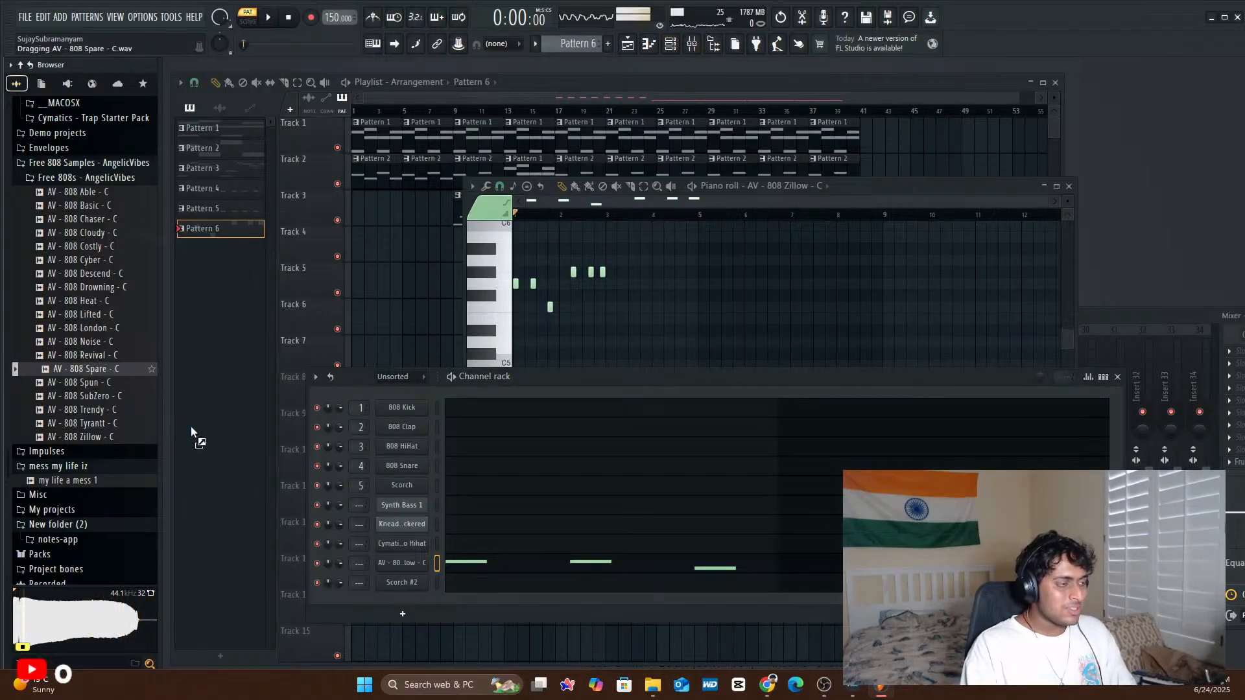
{"action": "left_click_drag", "start_coordinate": [398, 562], "coordinate": [399, 563]}
{"action": "key", "text": "space"}
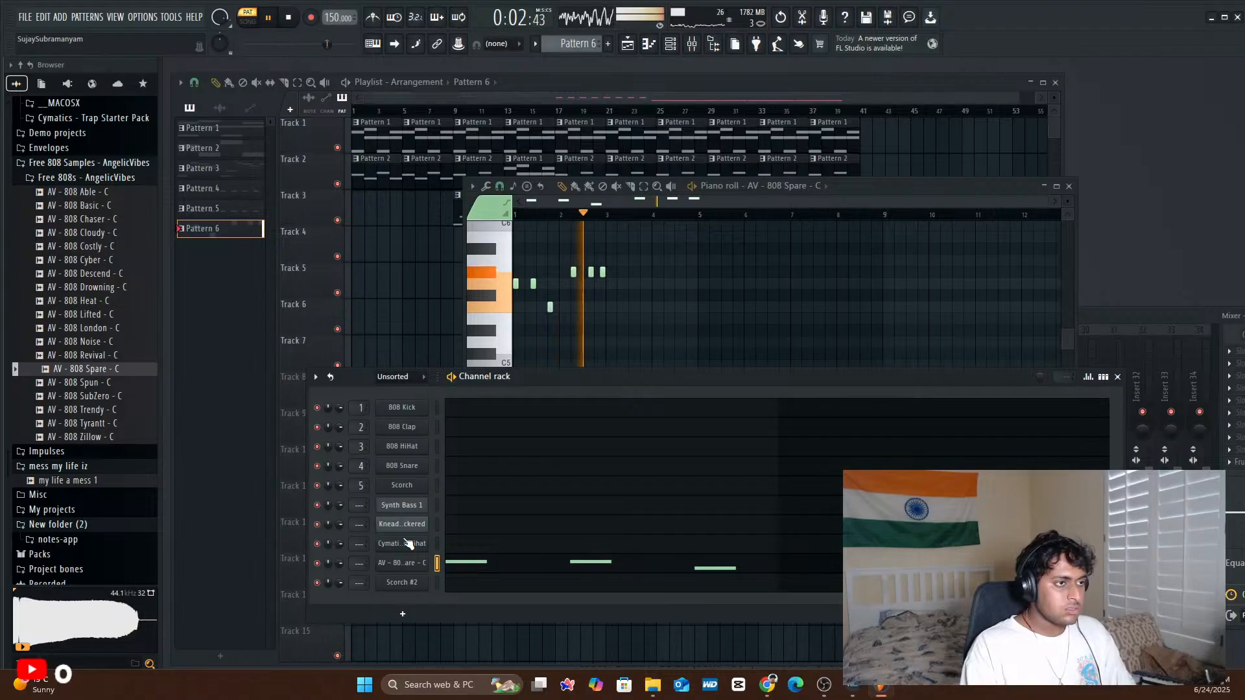
{"action": "left_click", "coordinate": [1117, 377]}
{"action": "key", "text": "space"}
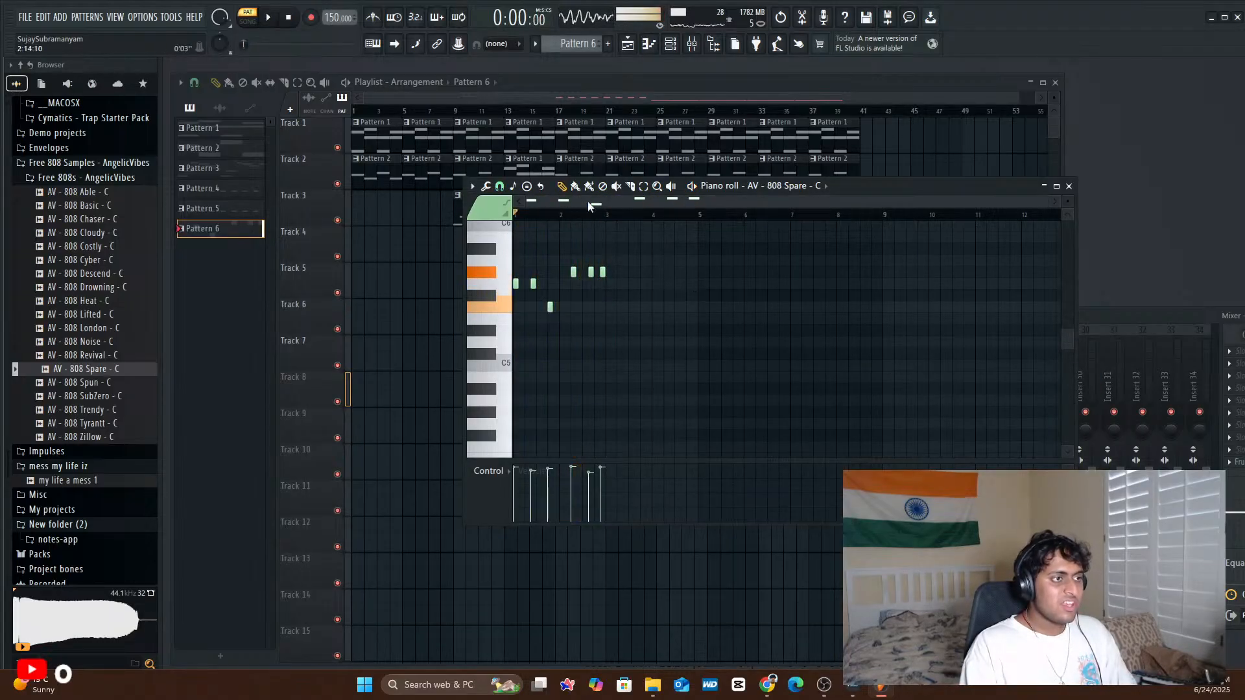
- Select all the 808 notes in the piano roll, move them down one octave and listen to the pattern
{"action": "left_click_drag", "start_coordinate": [621, 267], "coordinate": [468, 347]}
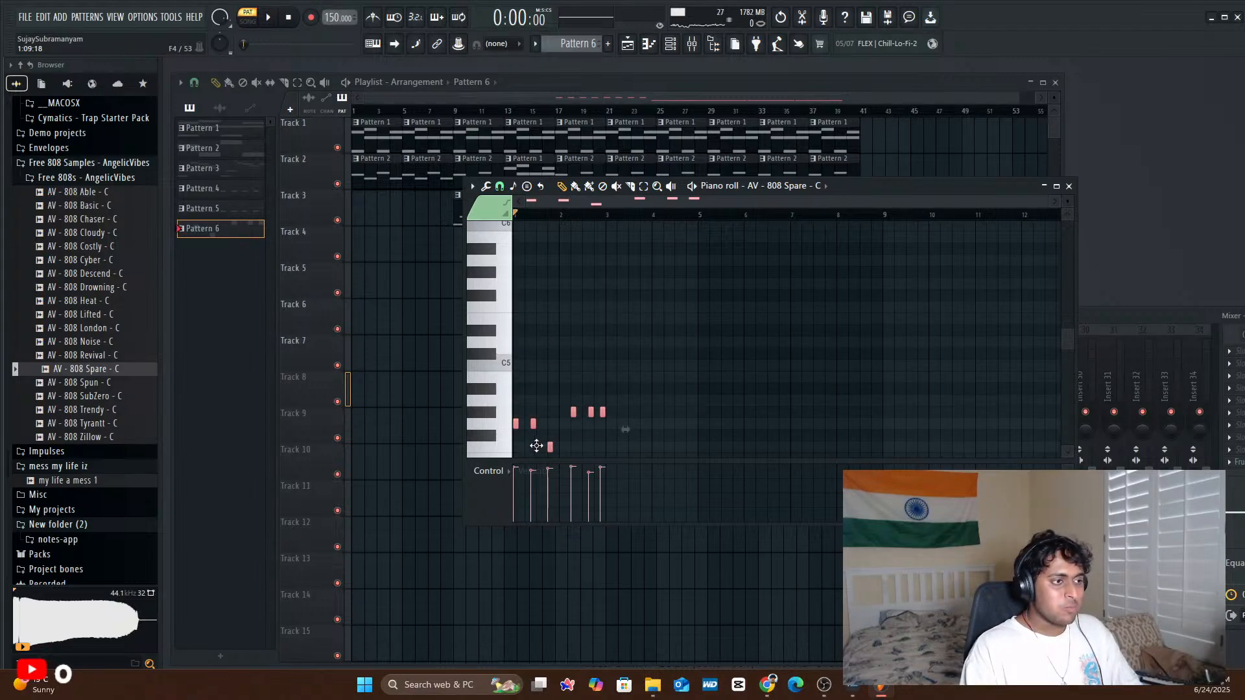
{"action": "scroll", "coordinate": [597, 381], "scroll_direction": "down", "scroll_amount": 2}
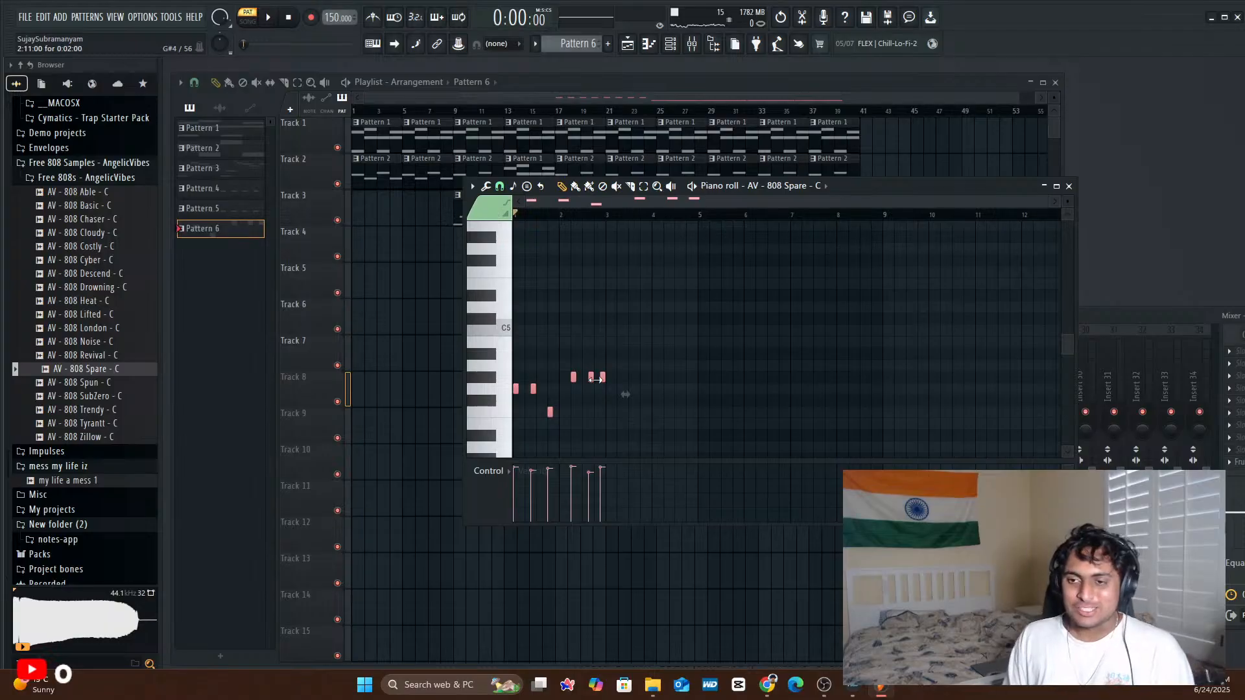
{"action": "scroll", "coordinate": [596, 382], "scroll_direction": "down", "scroll_amount": 4}
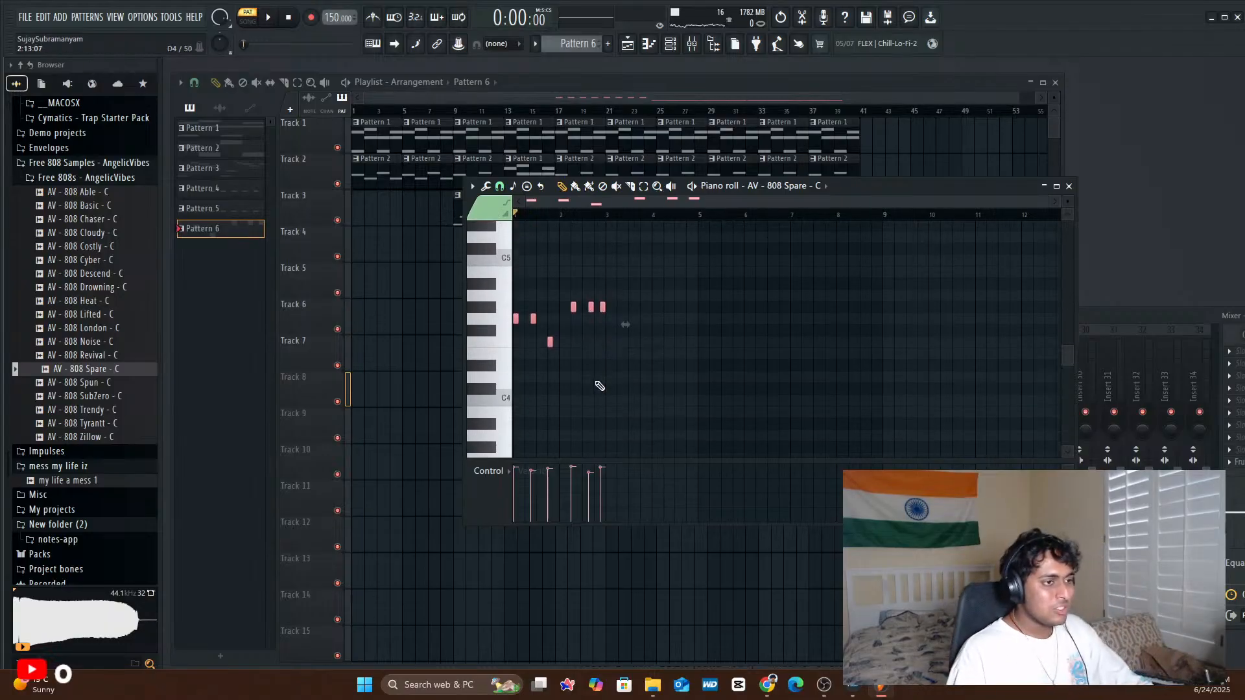
{"action": "key", "text": "space"}
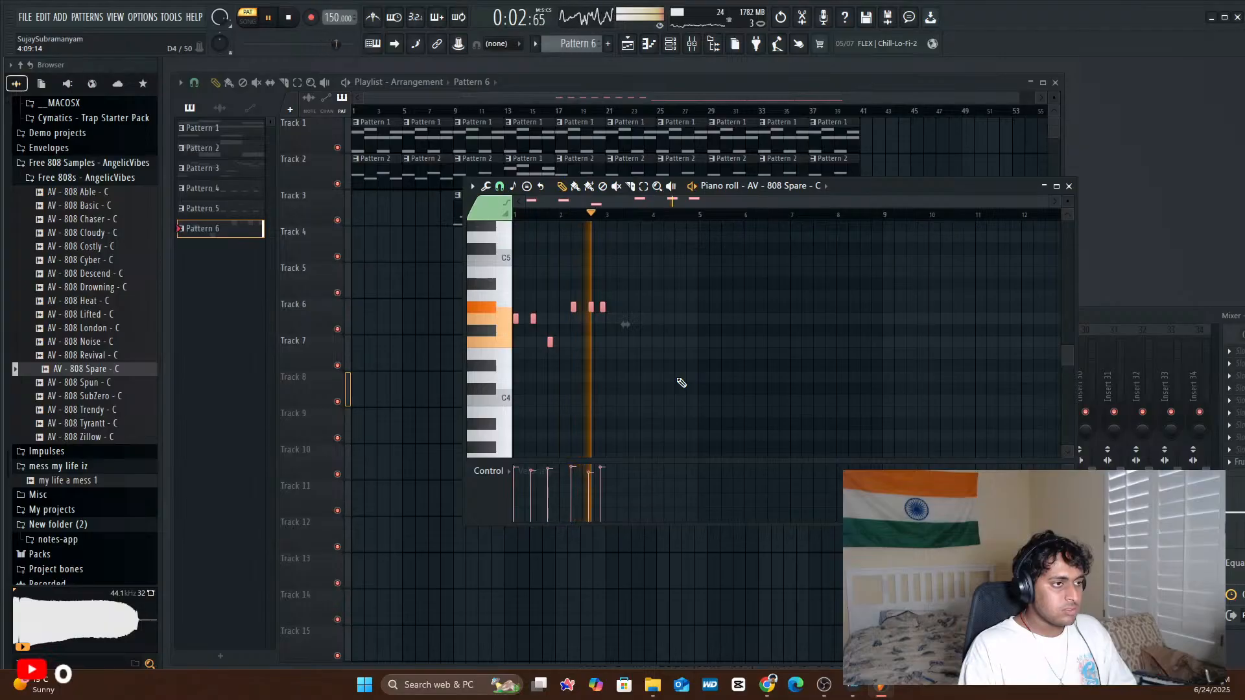
{"action": "key", "text": "space"}
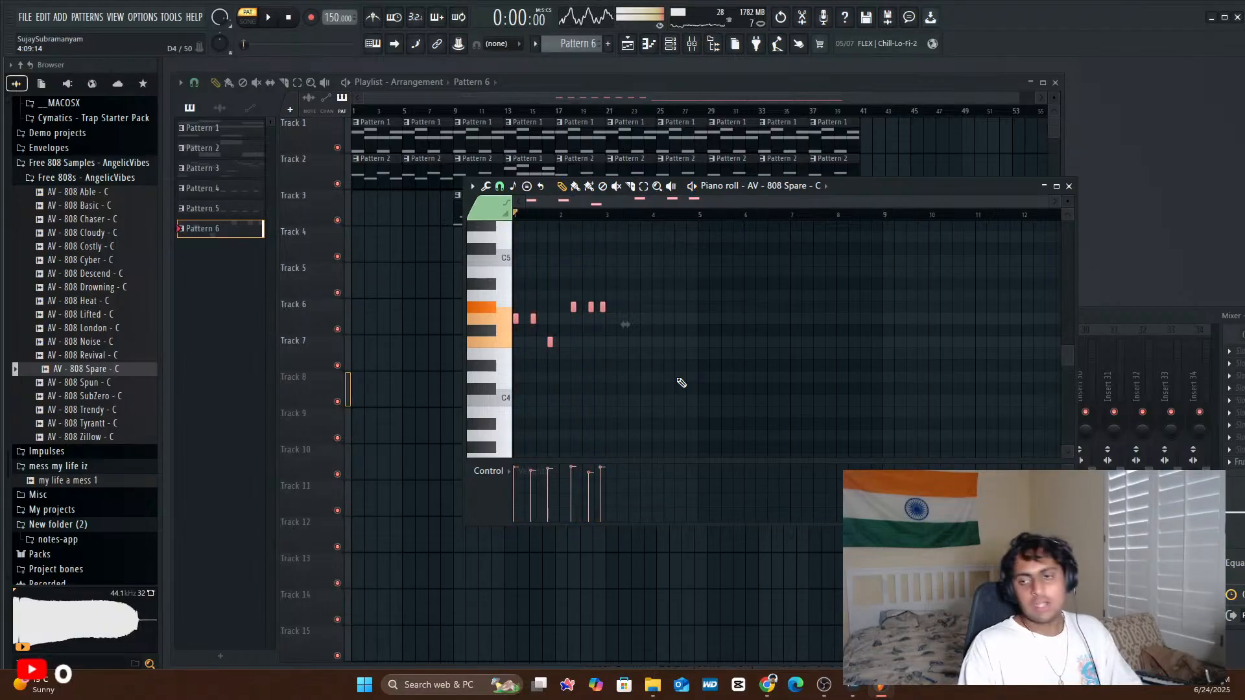
{"action": "scroll", "coordinate": [555, 373], "scroll_direction": "up", "scroll_amount": 3}
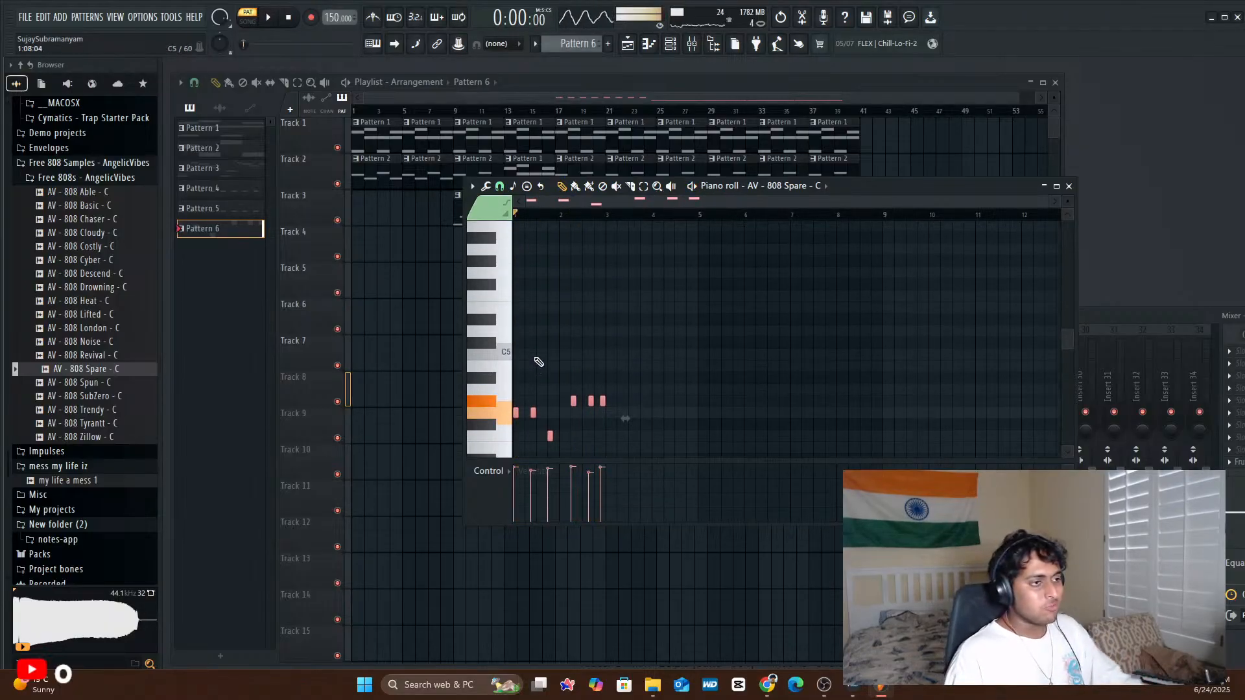
{"action": "key", "text": "space"}
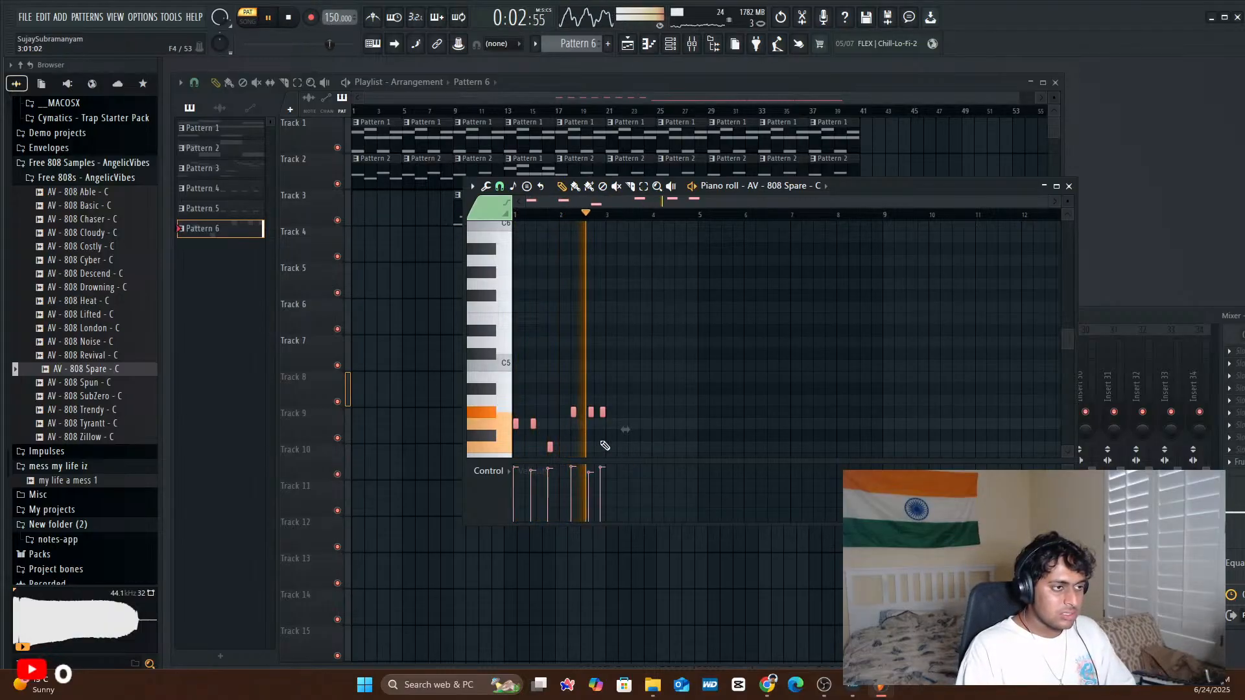
{"action": "key", "text": "space"}
- Try the selected 808 notes two semitones higher, play the pattern, and move them back down
{"action": "left_click_drag", "start_coordinate": [513, 418], "coordinate": [513, 395]}
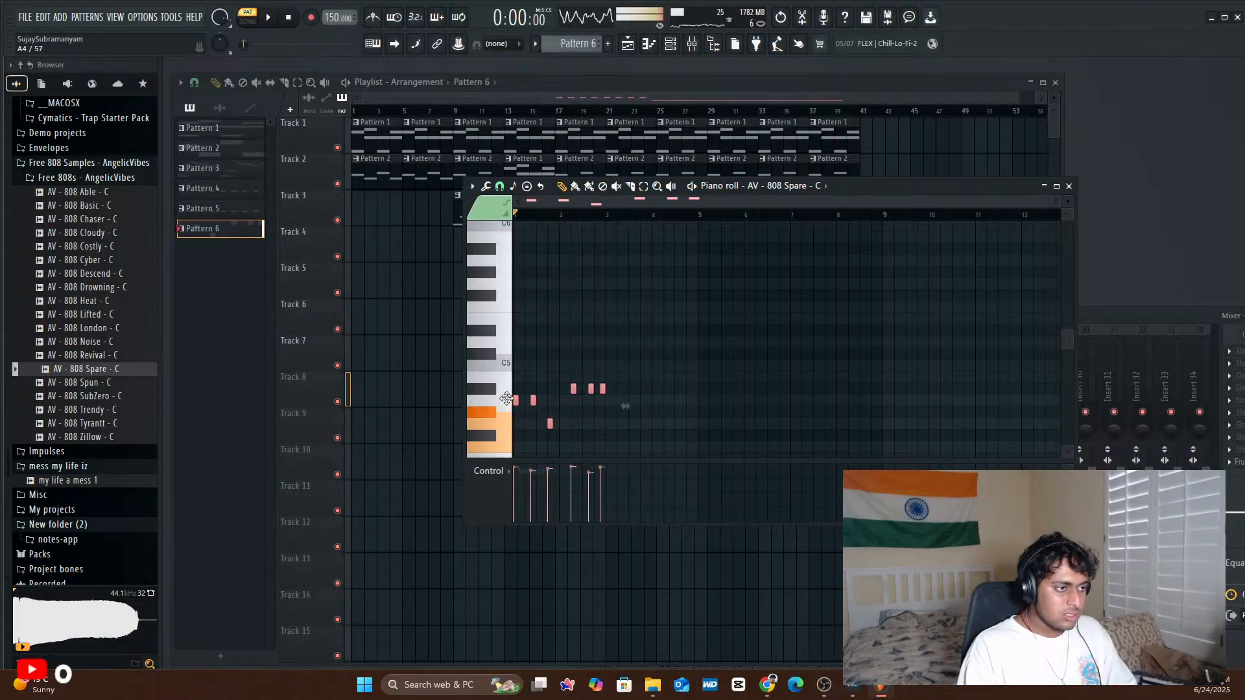
{"action": "key", "text": "space"}
{"action": "key", "text": "space"}
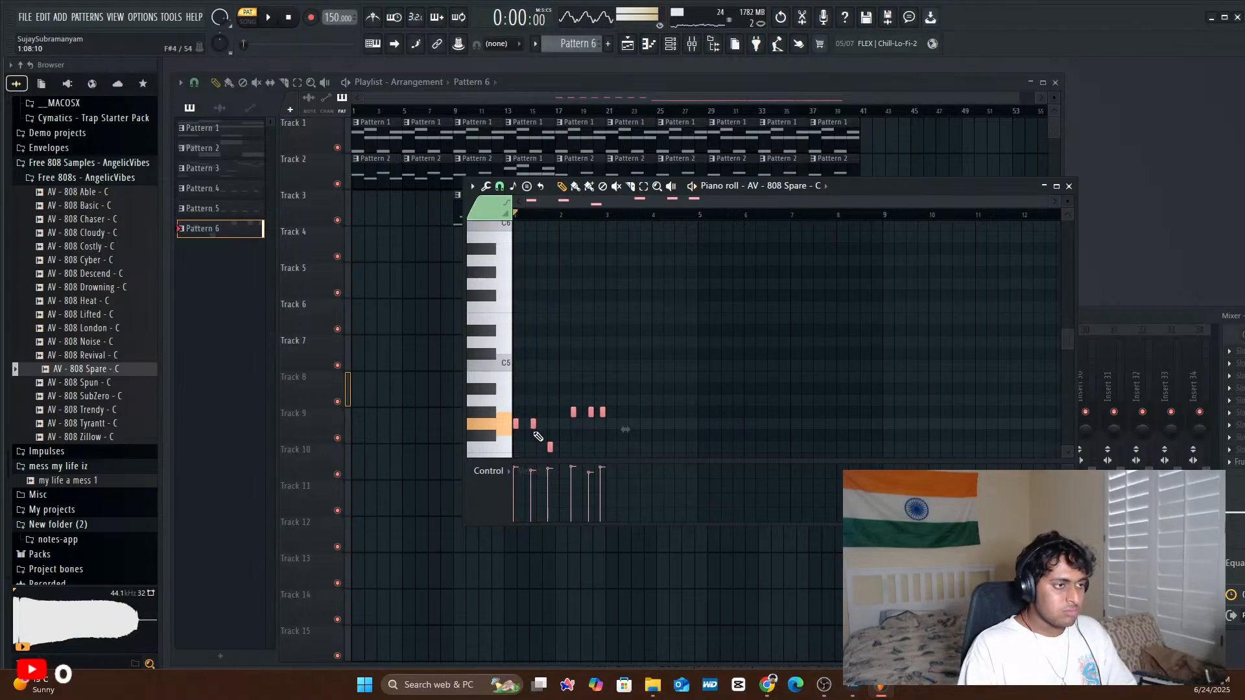
- Preview more 808 samples, load AV - 808 SubZero - C into the 808 channel in place of Spare, and play the pattern
{"action": "left_click", "coordinate": [119, 384]}
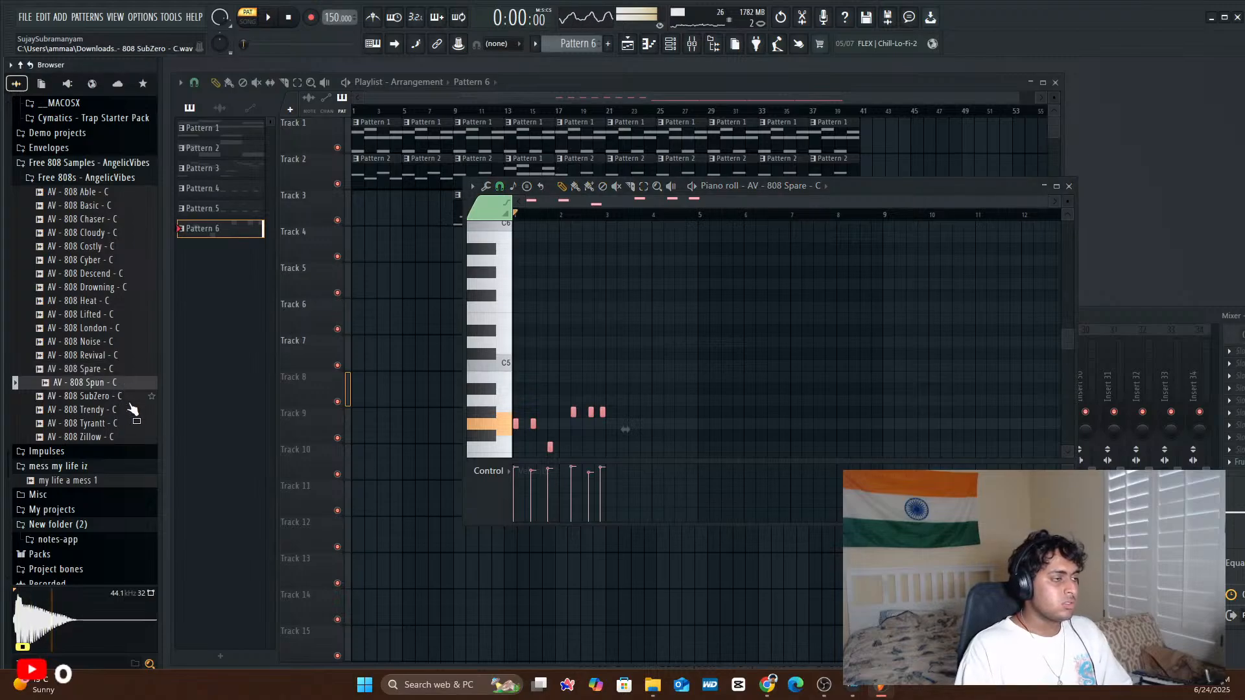
{"action": "key", "text": "Down"}
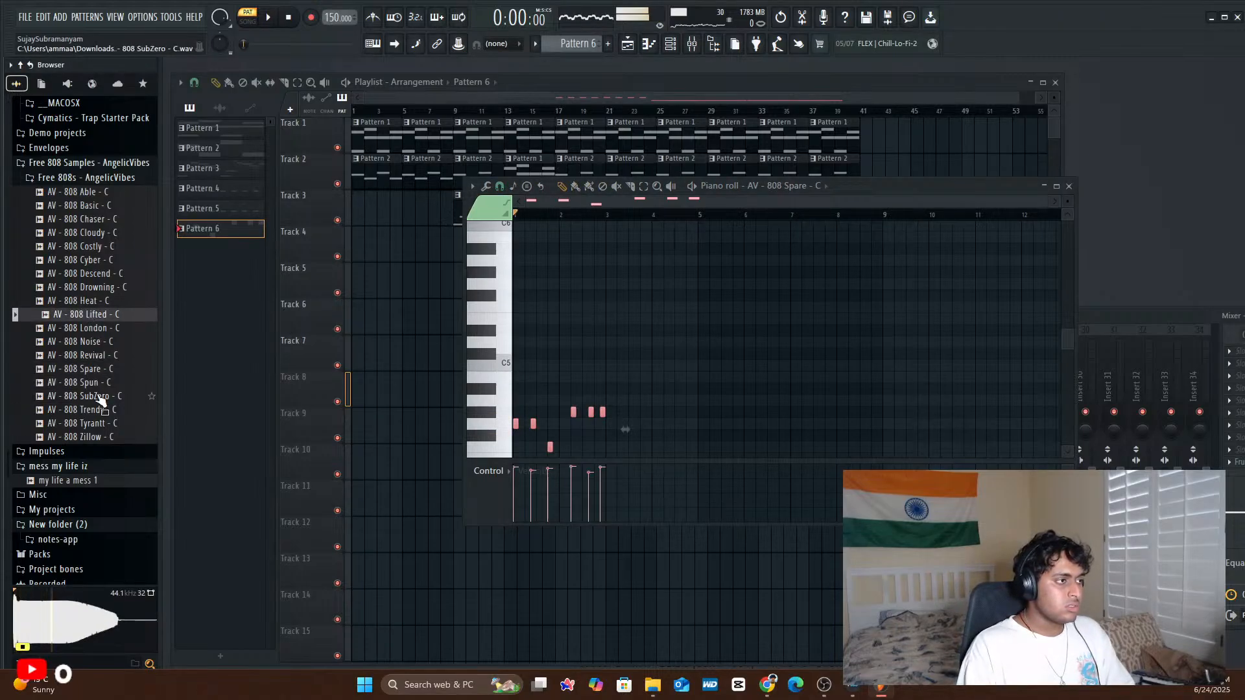
{"action": "left_click", "coordinate": [671, 46]}
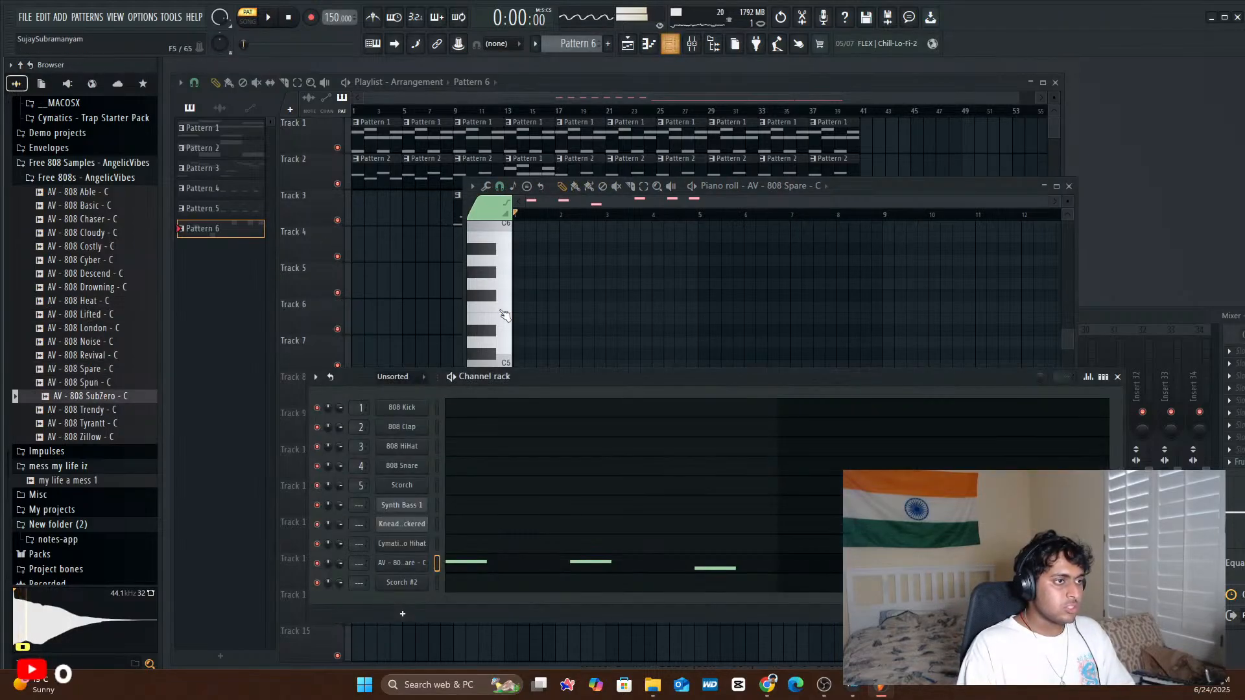
{"action": "left_click_drag", "start_coordinate": [205, 402], "coordinate": [386, 565]}
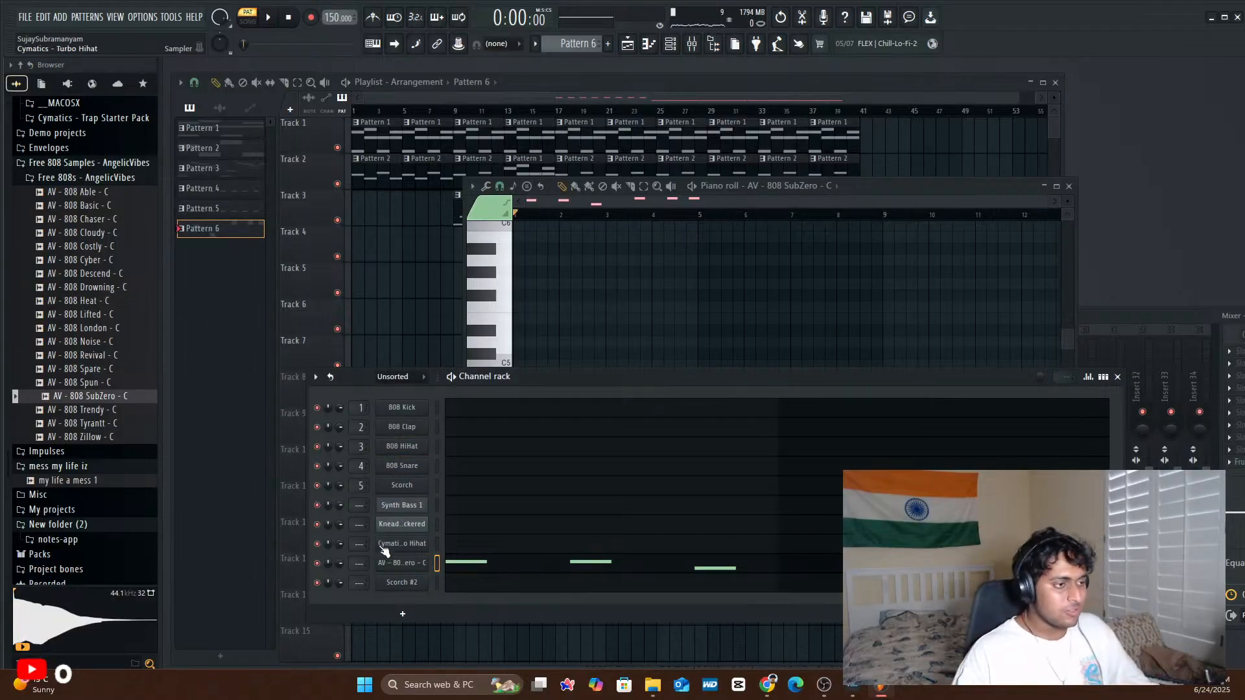
{"action": "key", "text": "space"}
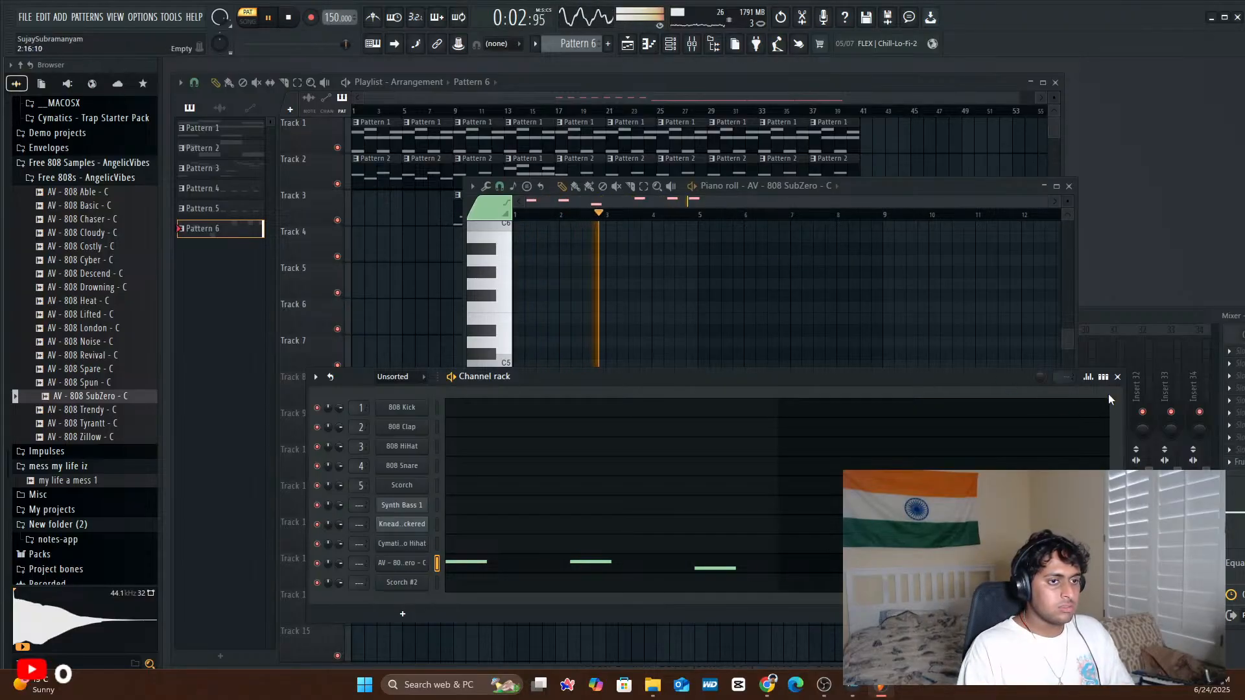
{"action": "key", "text": "F6"}
{"action": "key", "text": "space"}
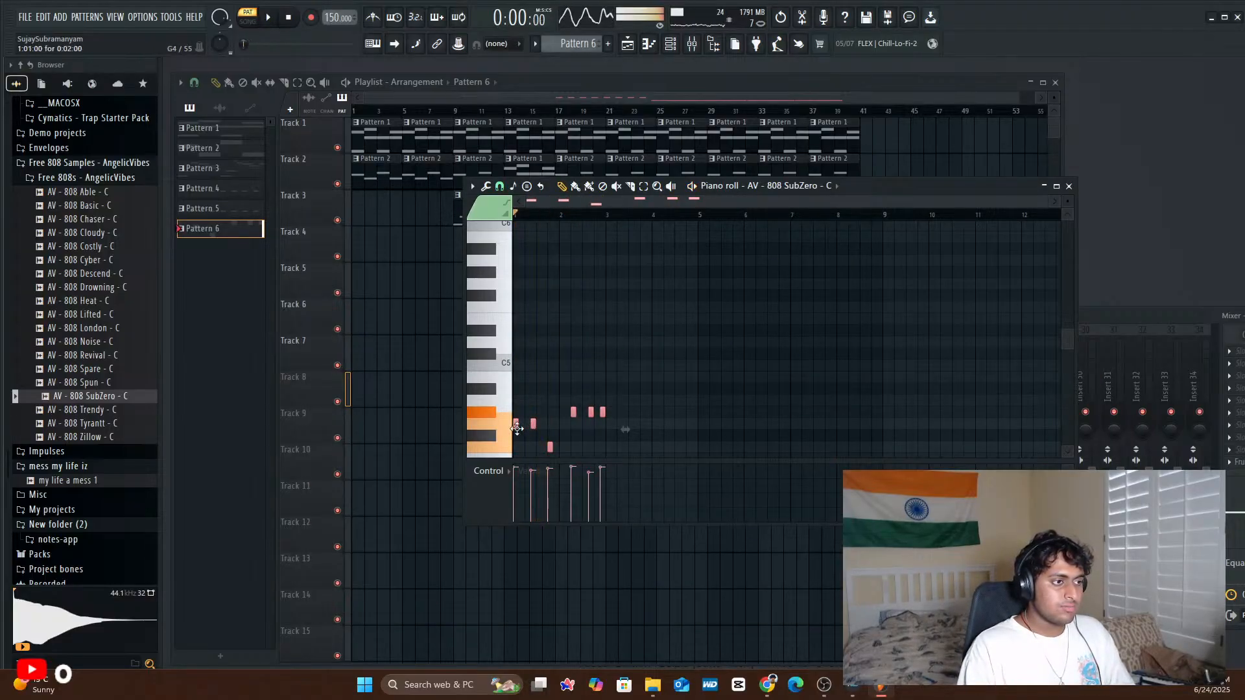
- Move the selected 808 notes up one octave and play the pattern with the SubZero sample
{"action": "left_click_drag", "start_coordinate": [513, 402], "coordinate": [493, 304]}
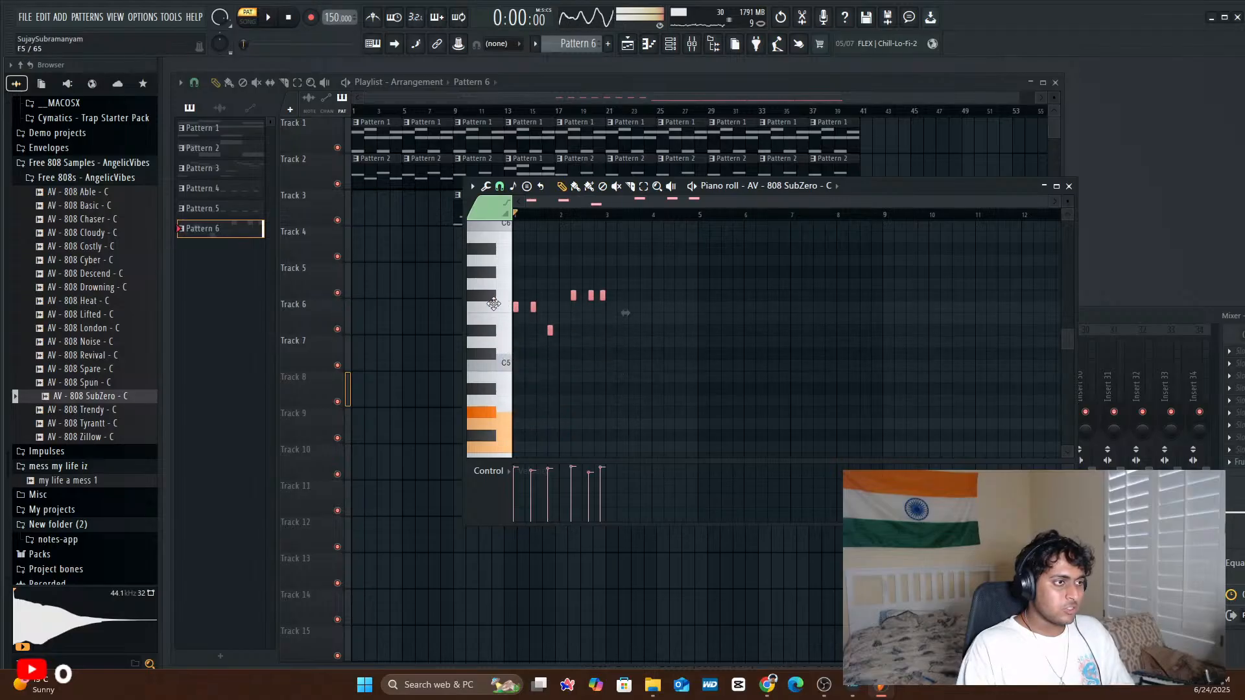
{"action": "left_click", "coordinate": [269, 18]}
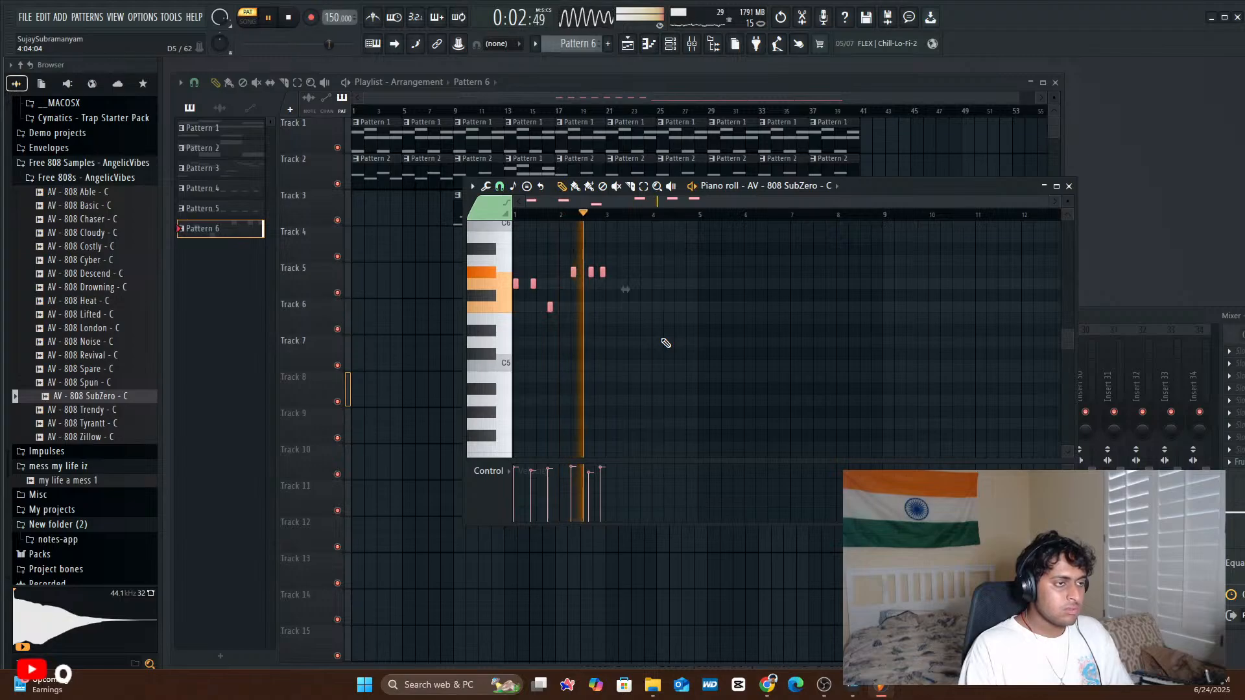
{"action": "key", "text": "space"}
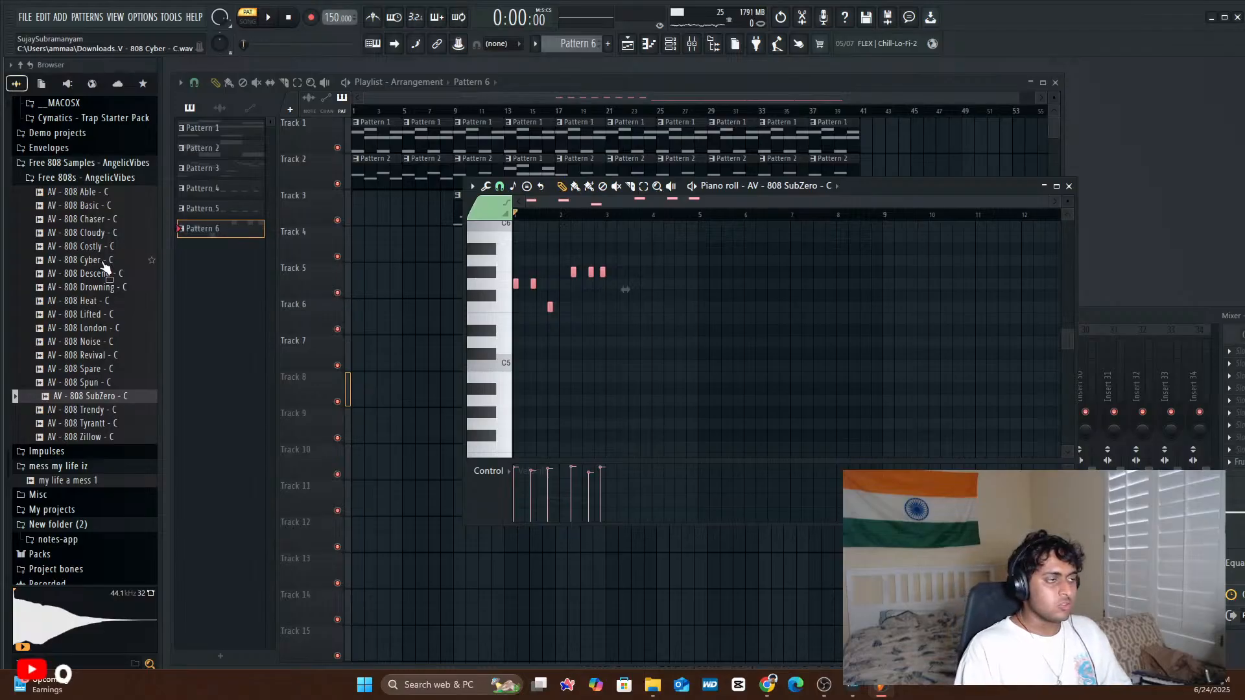
- Try AV - 808 Cyber - C in the 808 channel in place of SubZero and play the pattern
{"action": "left_click", "coordinate": [105, 262]}
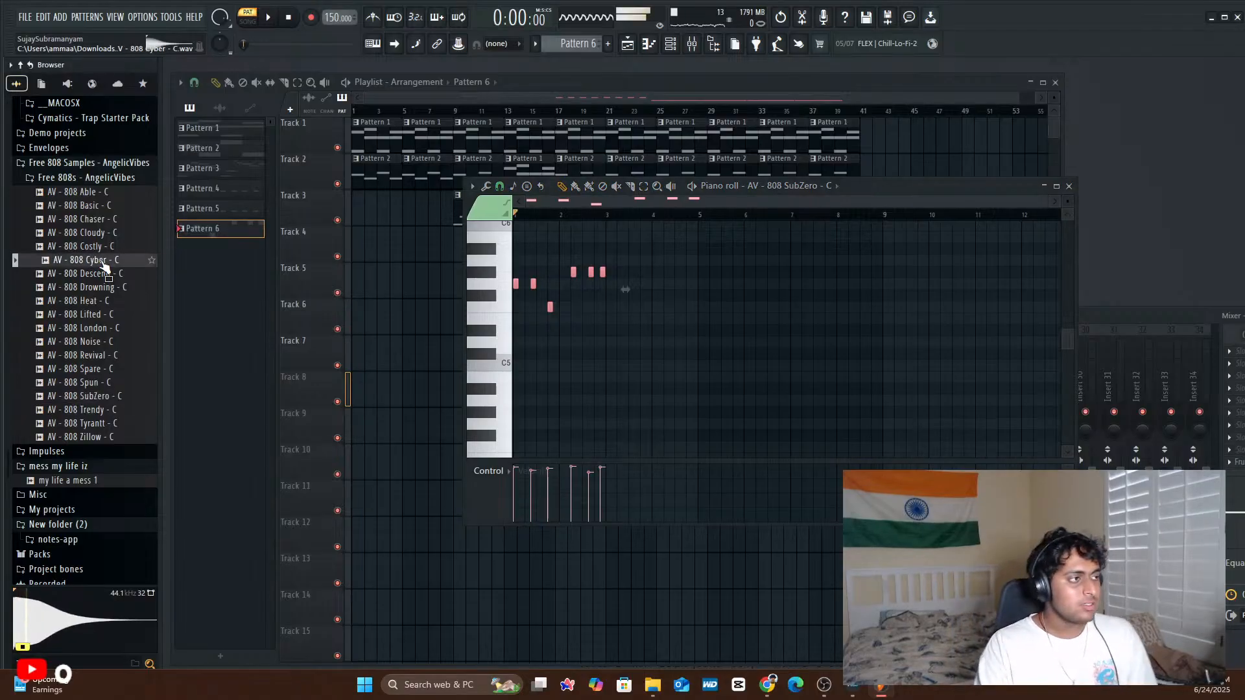
{"action": "left_click", "coordinate": [670, 43]}
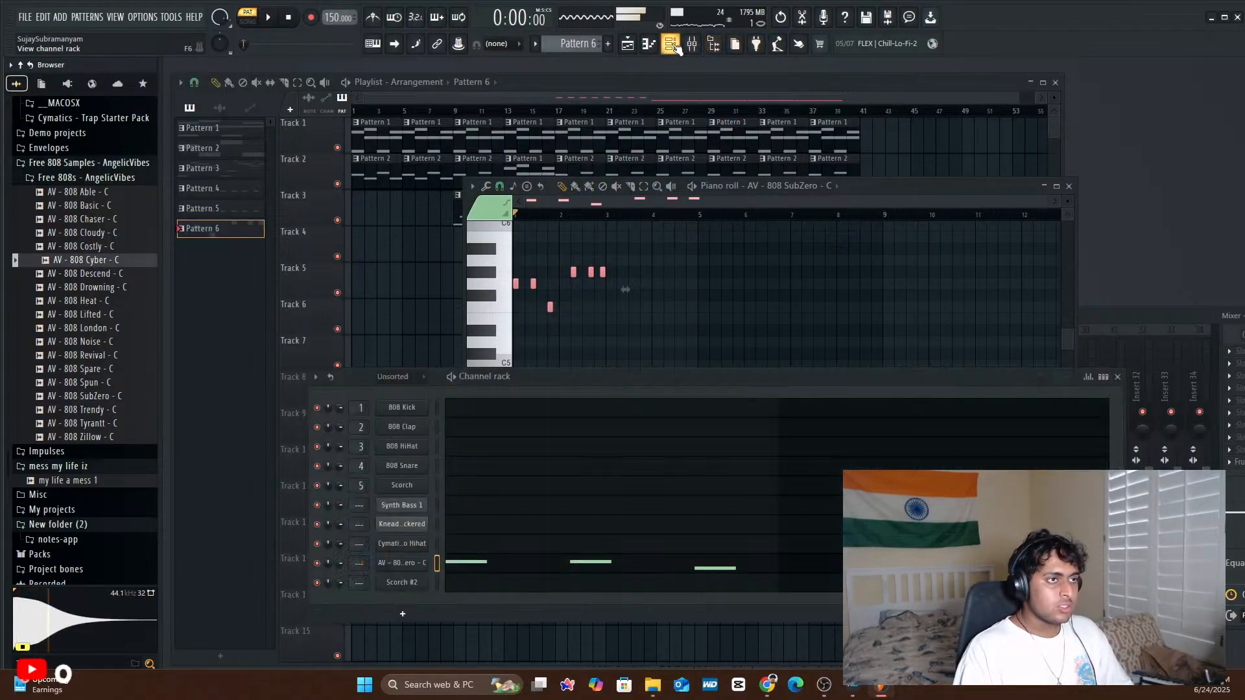
{"action": "left_click_drag", "start_coordinate": [146, 260], "coordinate": [412, 566]}
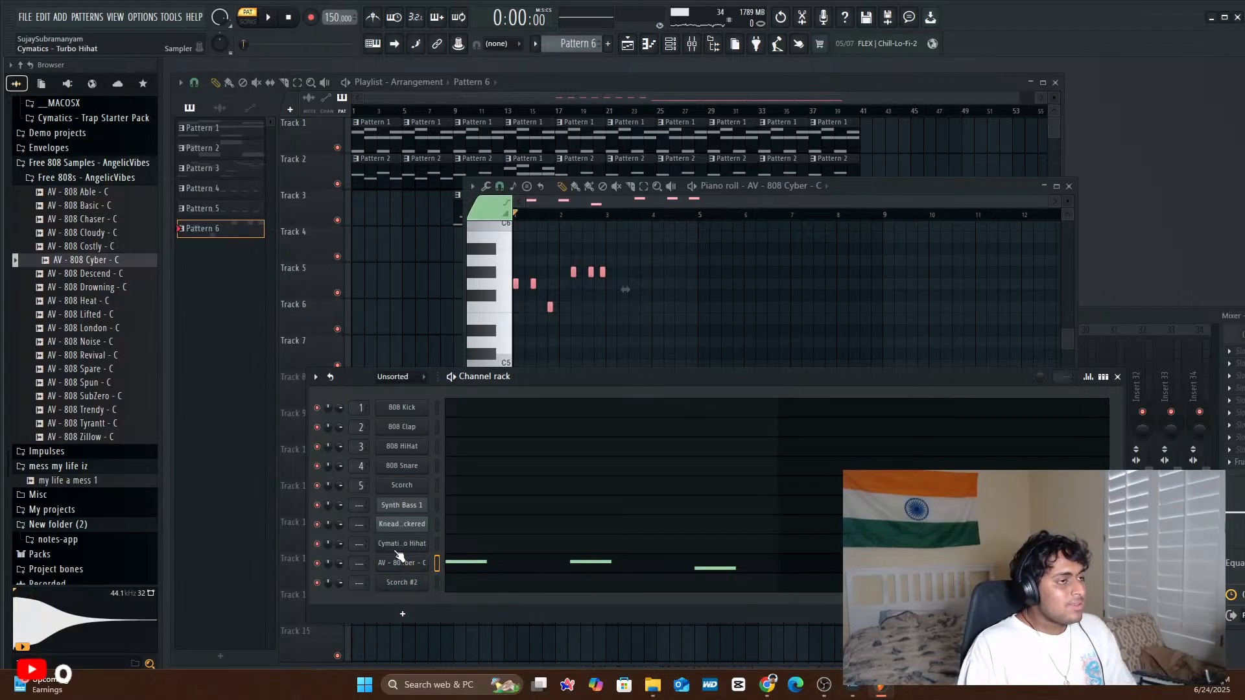
{"action": "key", "text": "space"}
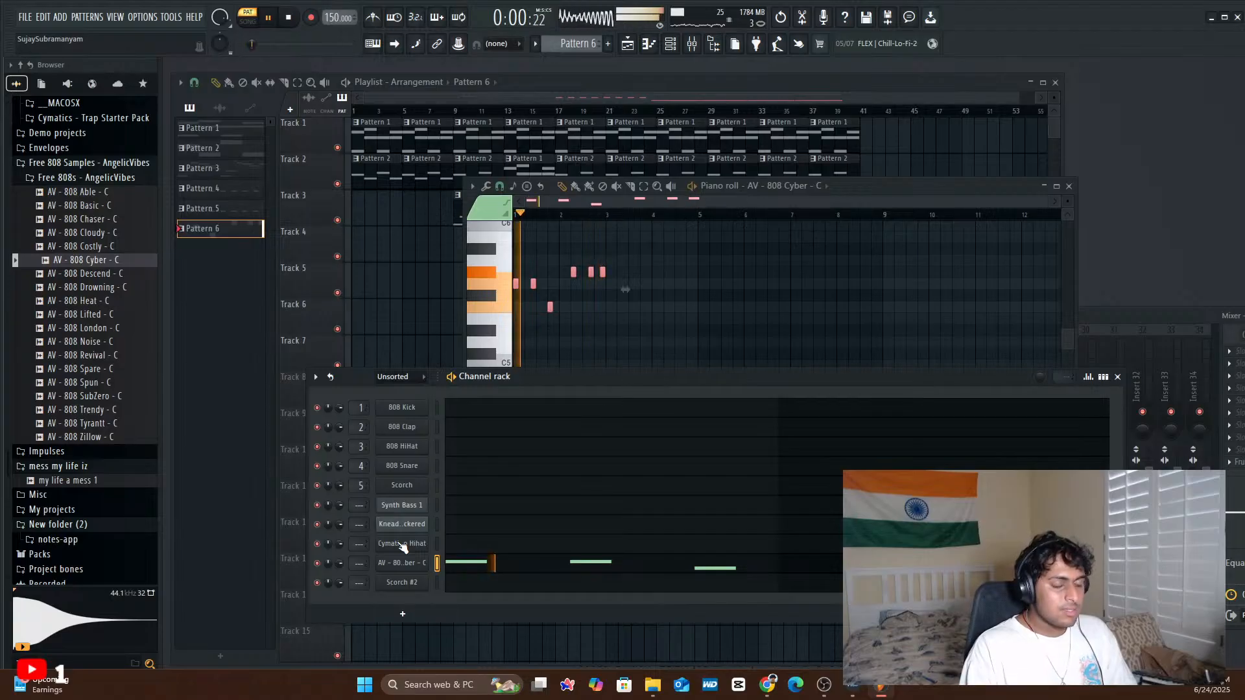
{"action": "key", "text": "space"}
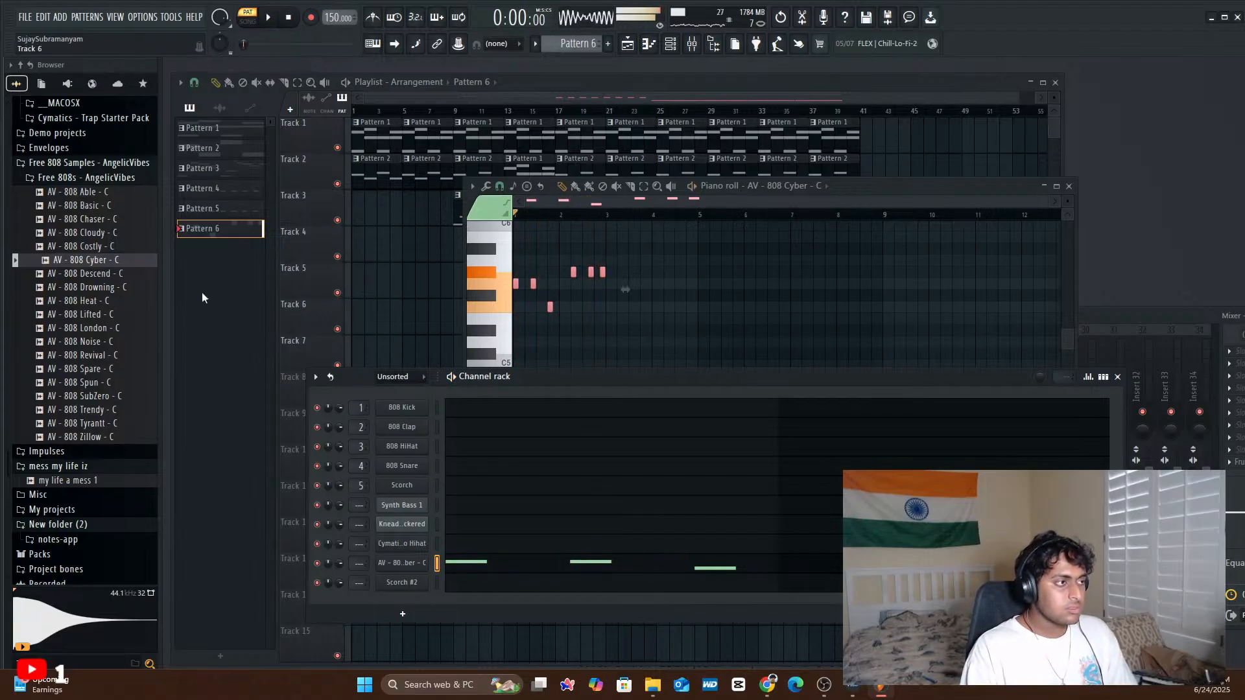
- Try AV - 808 Cloudy - C in the 808 channel in place of Cyber and listen to the pattern twice
{"action": "left_click", "coordinate": [106, 235]}
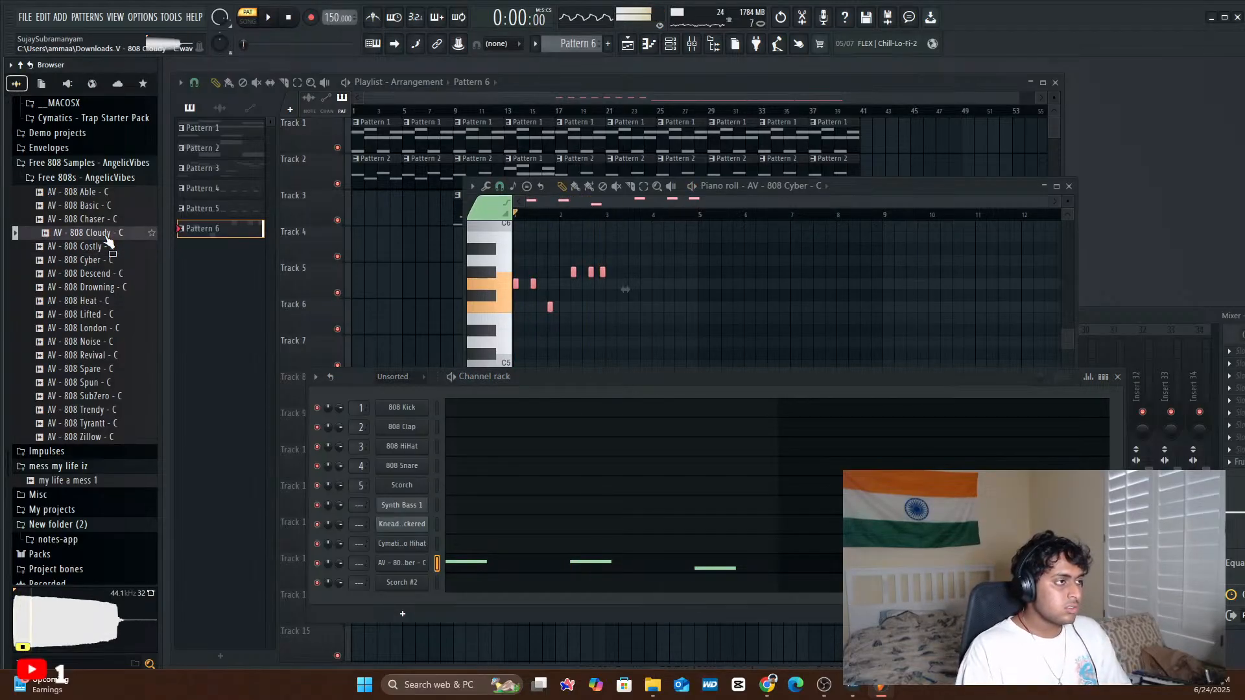
{"action": "left_click_drag", "start_coordinate": [284, 593], "coordinate": [403, 564]}
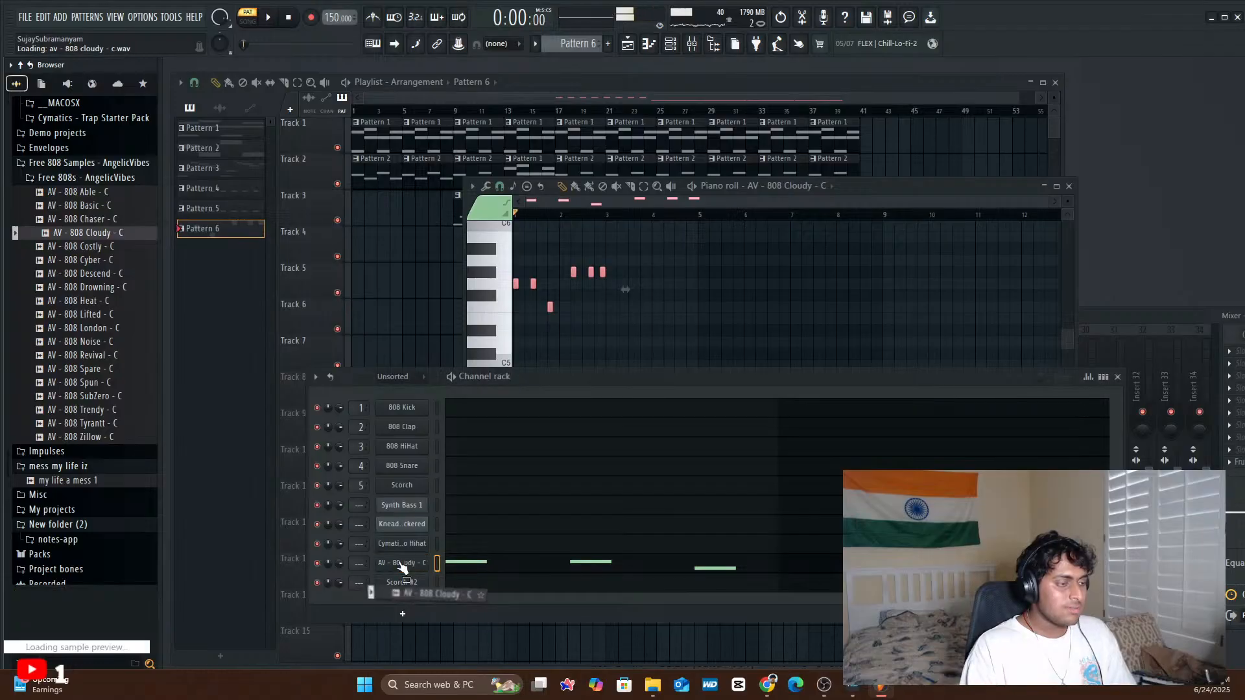
{"action": "key", "text": "space"}
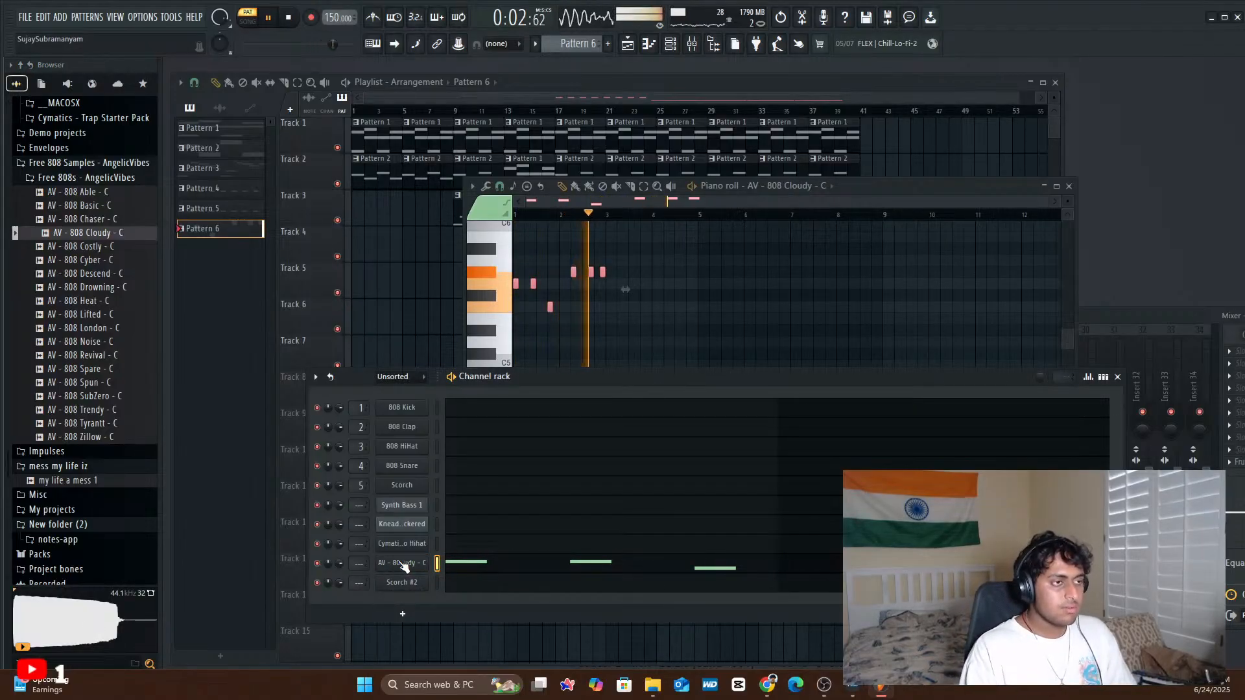
{"action": "key", "text": "space"}
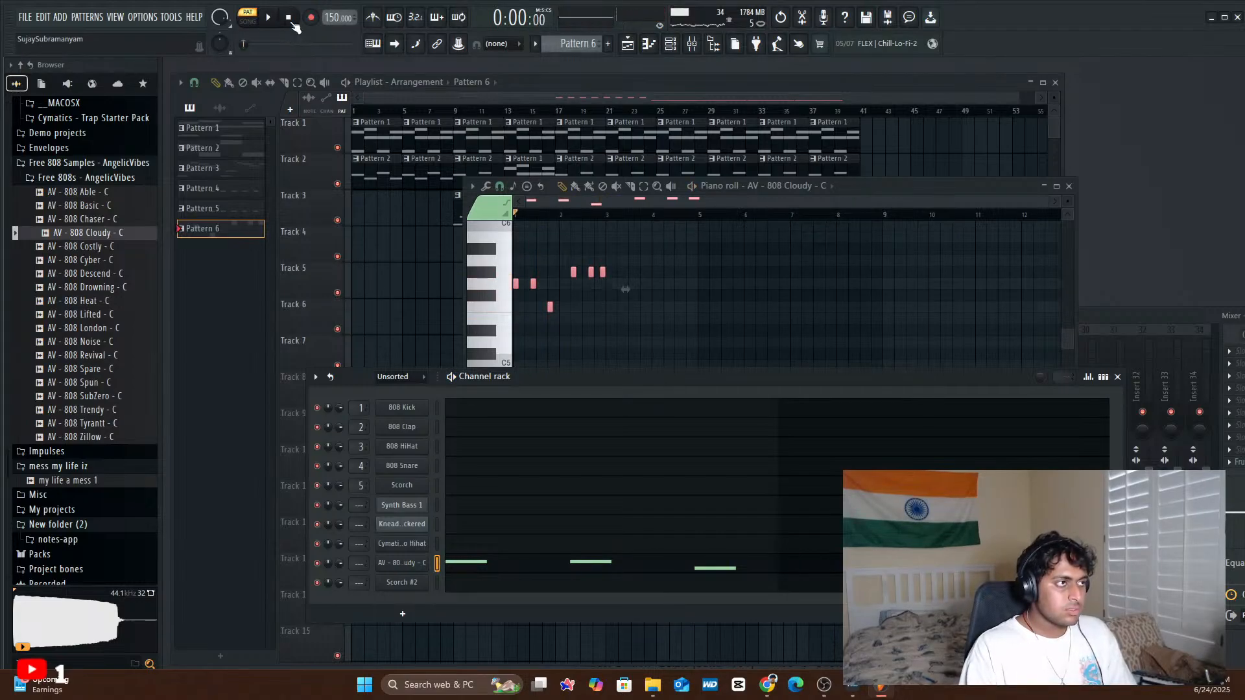
{"action": "key", "text": "space"}
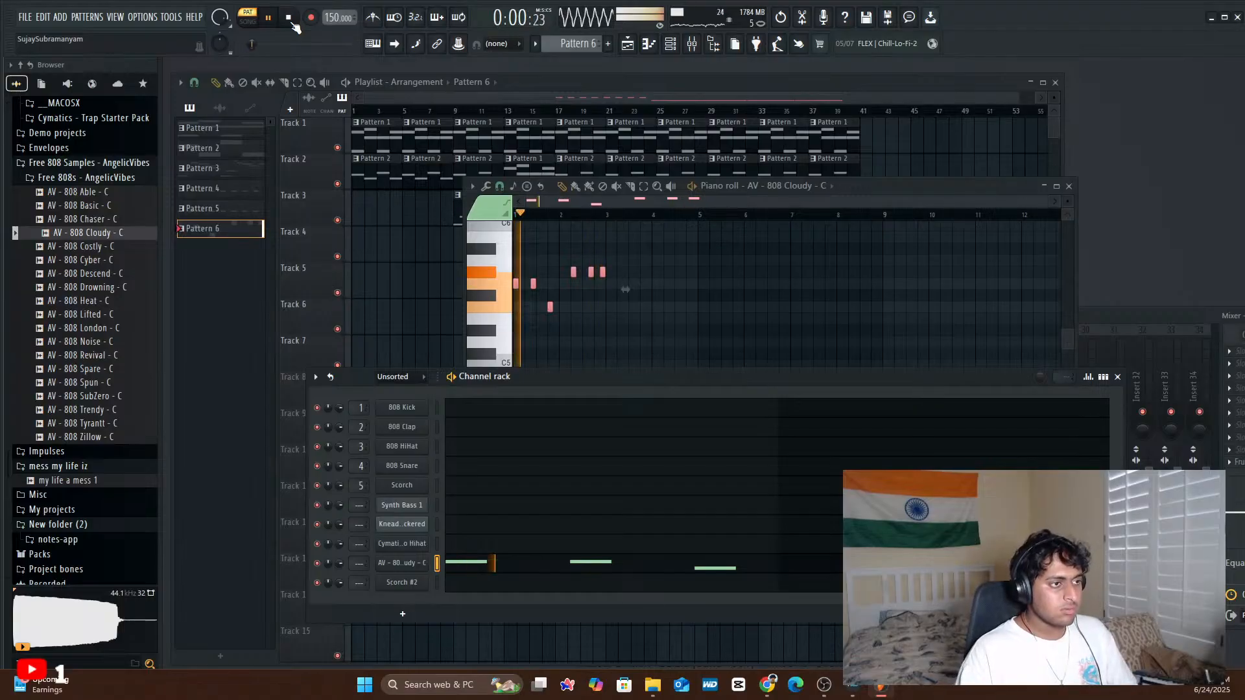
{"action": "key", "text": "space"}
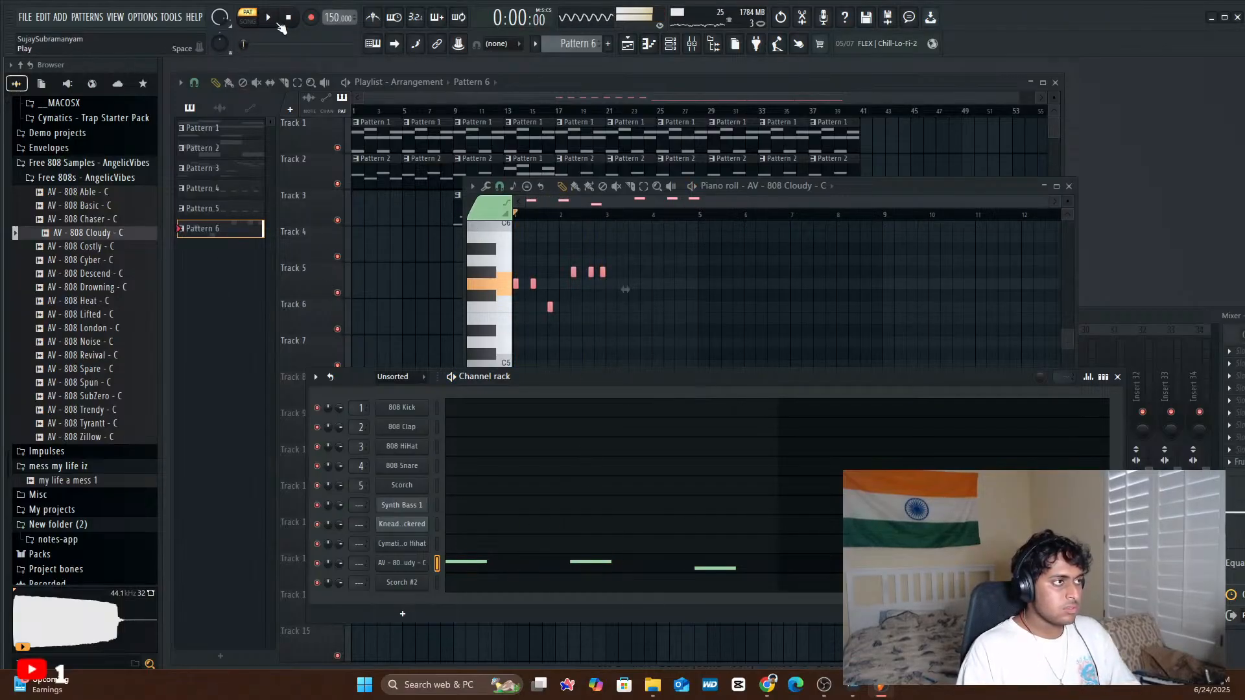
- Preview the Basic and Chaser 808 samples, load AV - 808 Chaser - C into the 808 channel, and play the pattern
{"action": "left_click", "coordinate": [75, 207]}
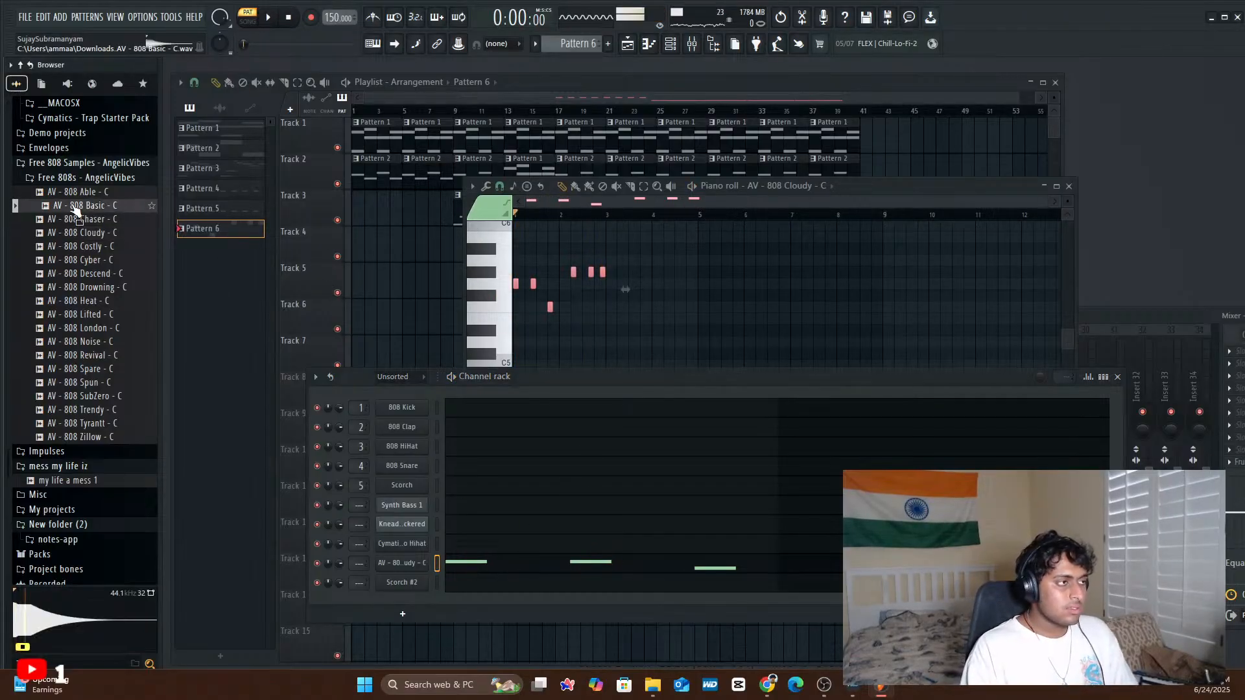
{"action": "left_click", "coordinate": [80, 221]}
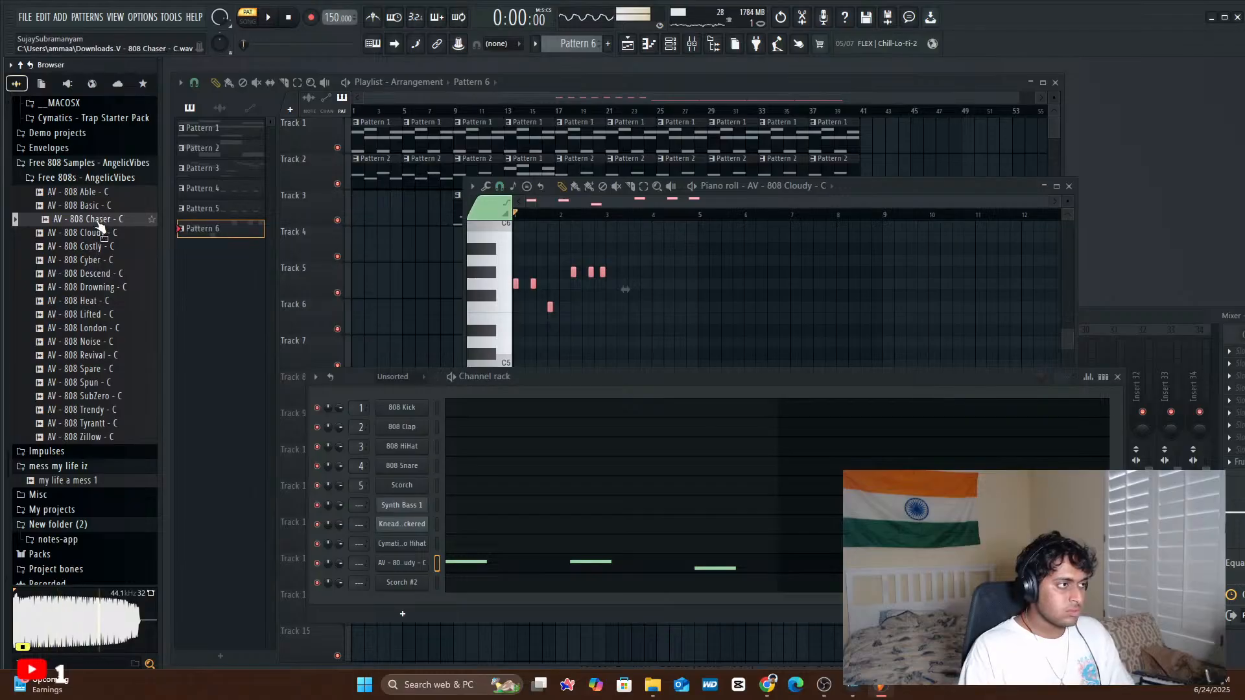
{"action": "left_click_drag", "start_coordinate": [304, 539], "coordinate": [382, 563]}
{"action": "key", "text": "space"}
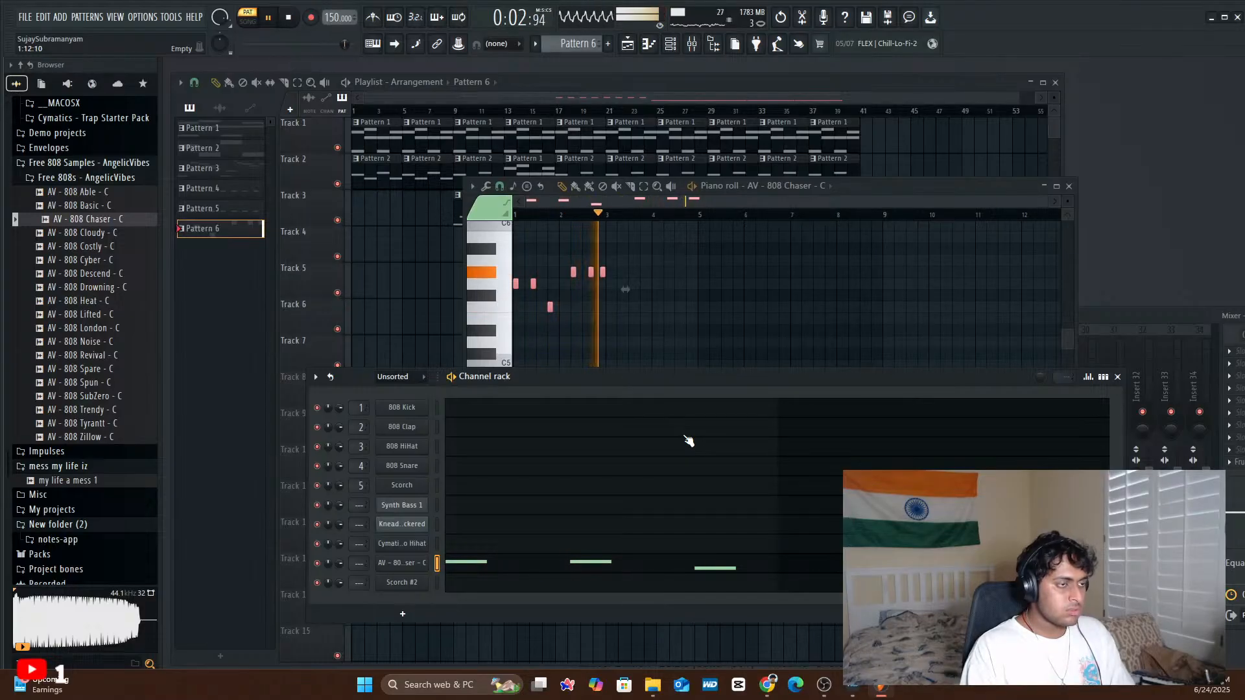
{"action": "key", "text": "space"}
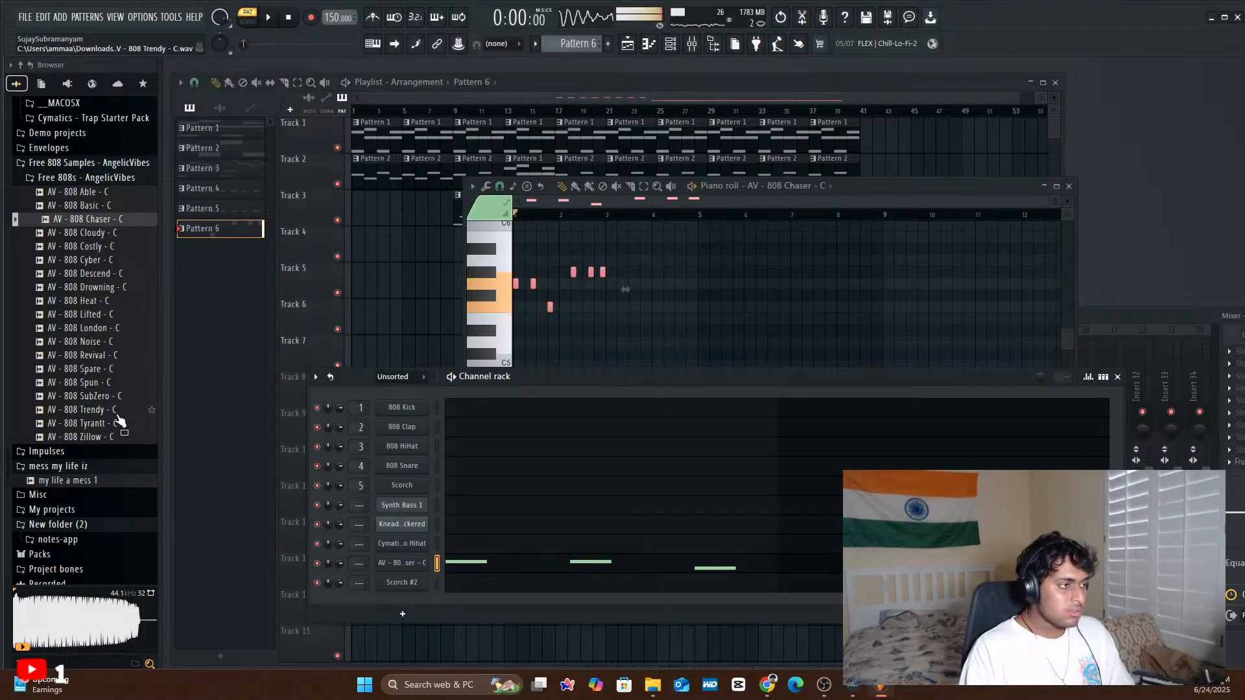
- Try AV - 808 Trendy - C in the 808 channel, play the pattern, and preview the Tyrantt sample alongside it
{"action": "left_click", "coordinate": [118, 412]}
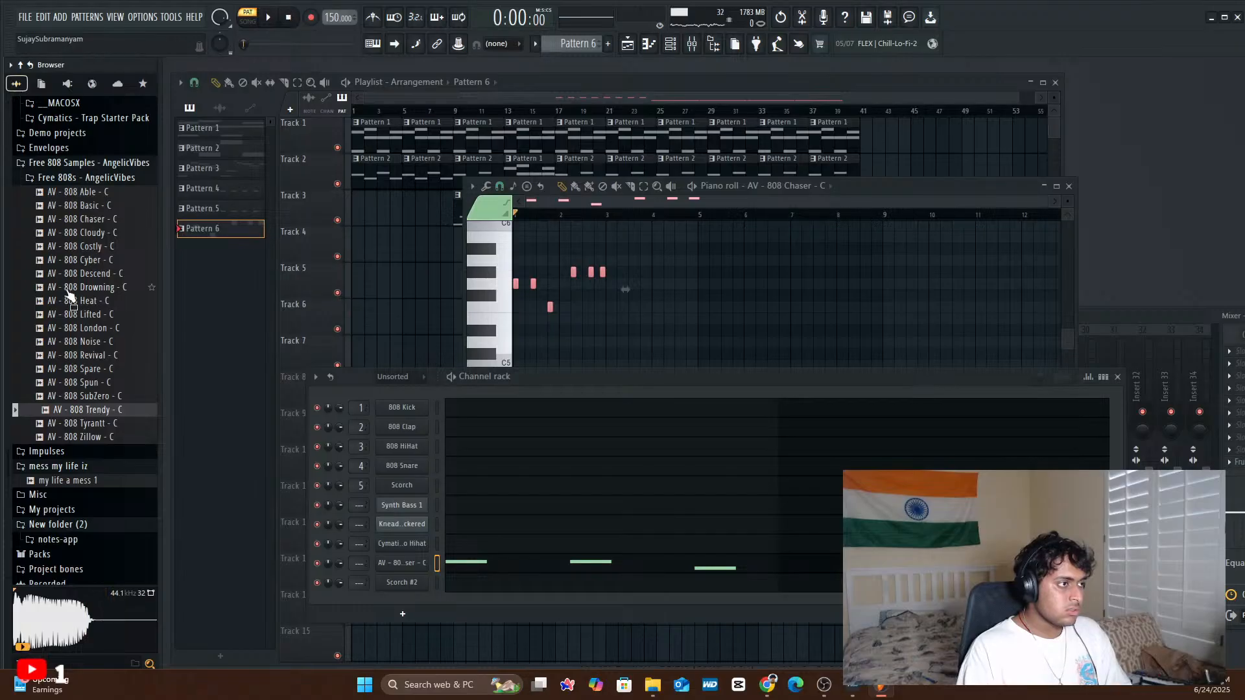
{"action": "left_click_drag", "start_coordinate": [91, 413], "coordinate": [256, 453]}
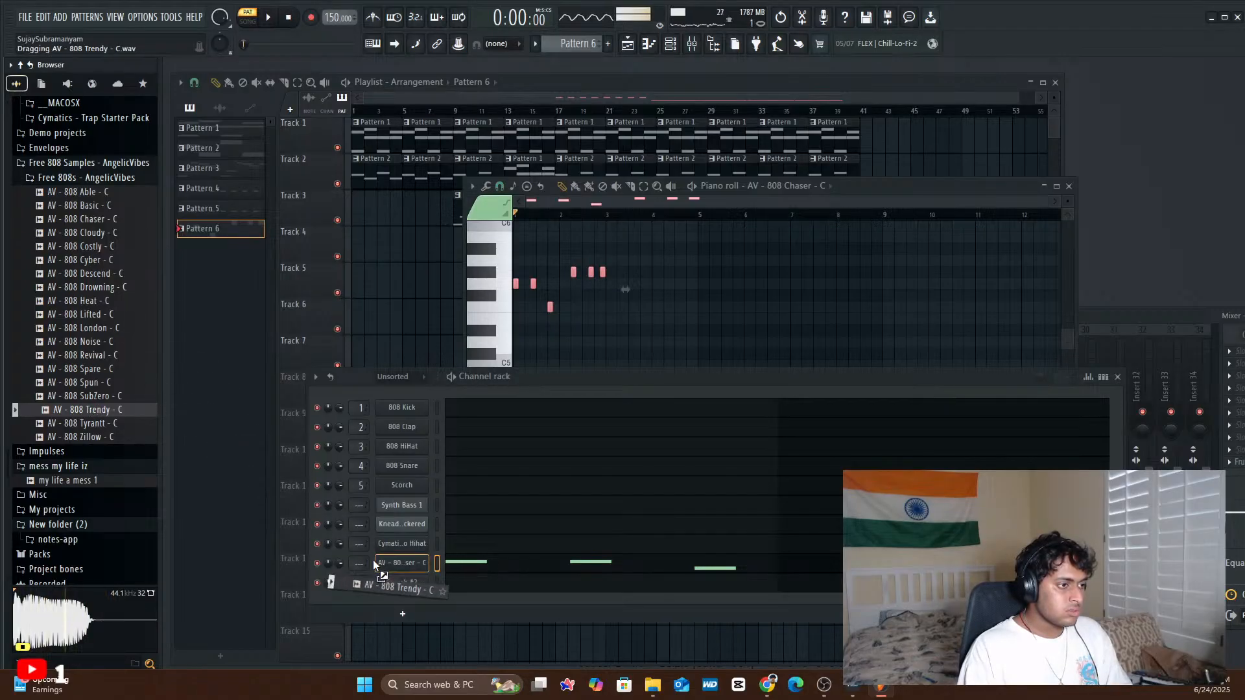
{"action": "left_click_drag", "start_coordinate": [378, 568], "coordinate": [380, 570]}
{"action": "key", "text": "space"}
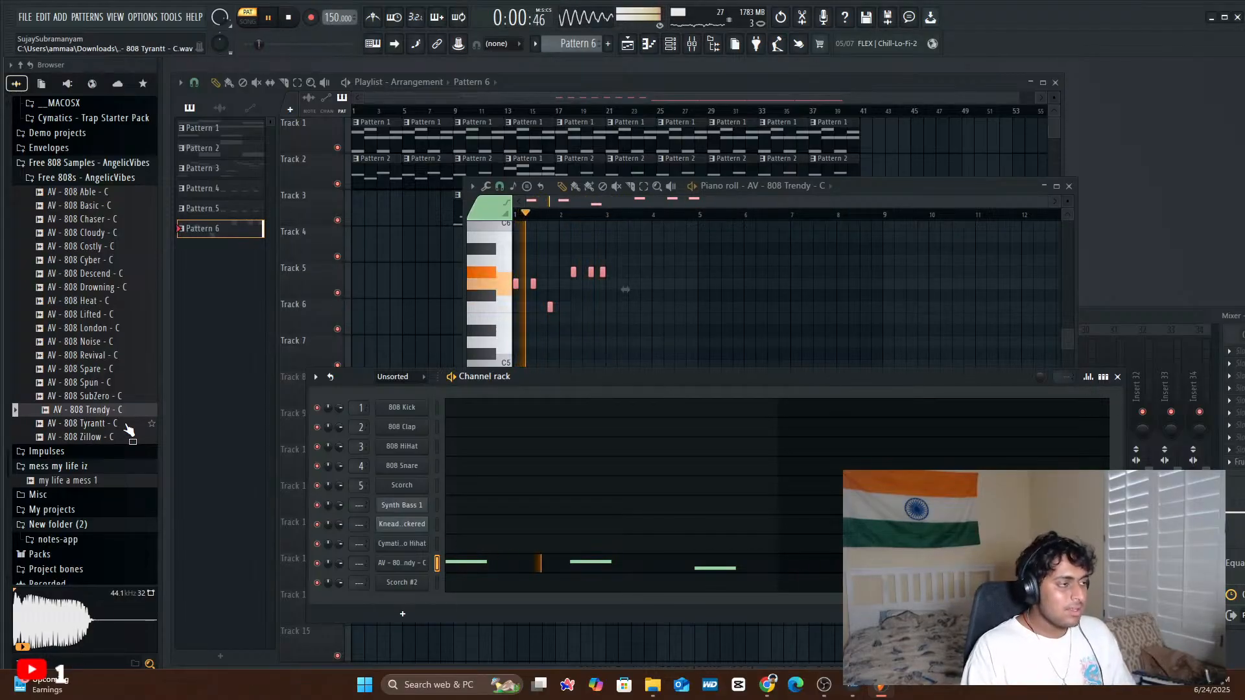
{"action": "left_click", "coordinate": [127, 426]}
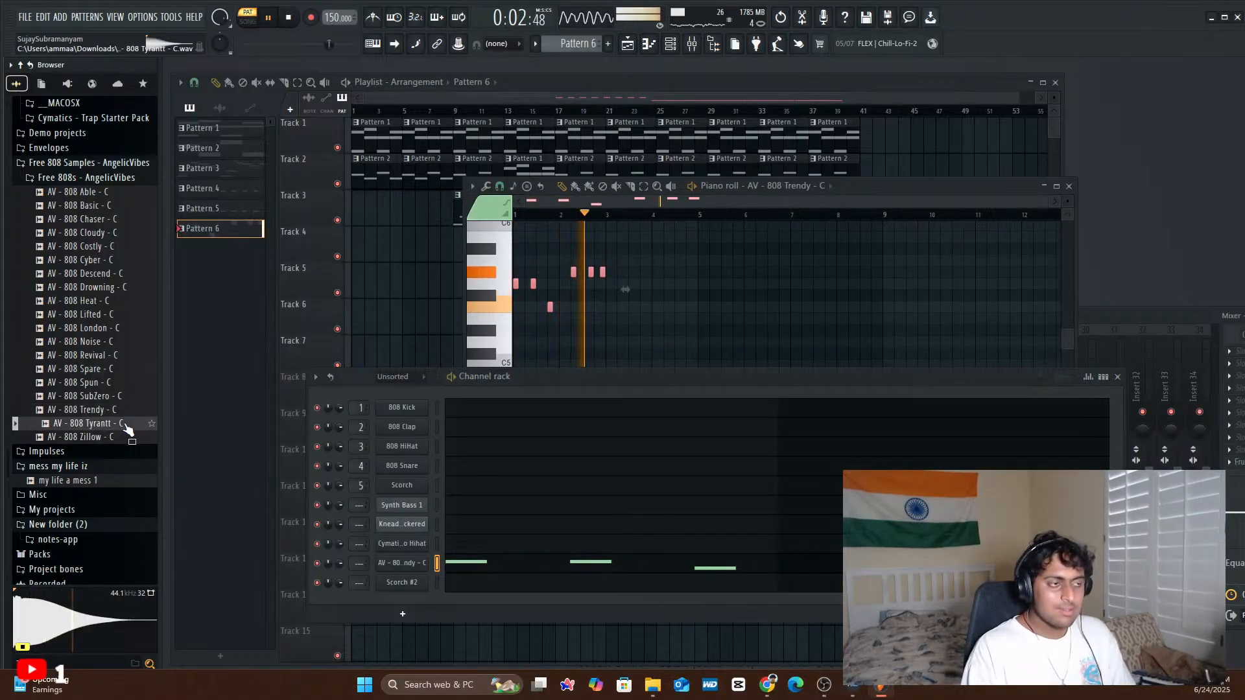
{"action": "key", "text": "space"}
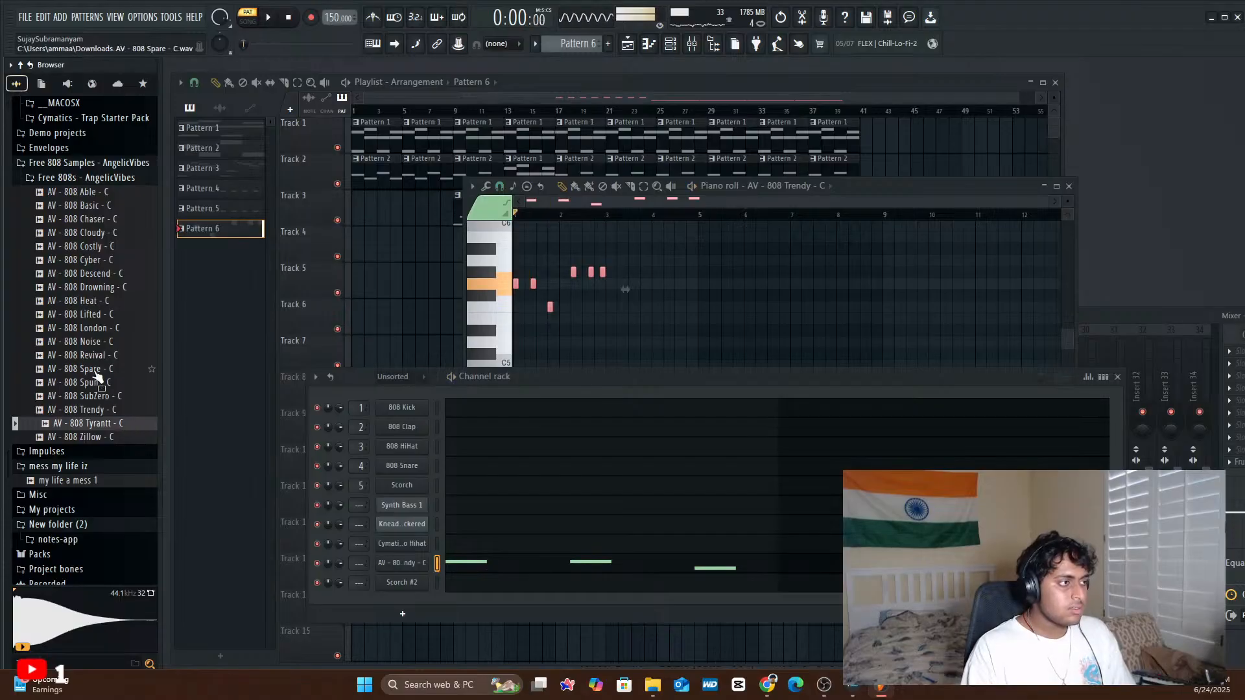
- Try AV - 808 Spare - C in the 808 channel again and play the pattern
{"action": "left_click", "coordinate": [97, 369]}
{"action": "left_click_drag", "start_coordinate": [97, 376], "coordinate": [401, 563]}
{"action": "key", "text": "space"}
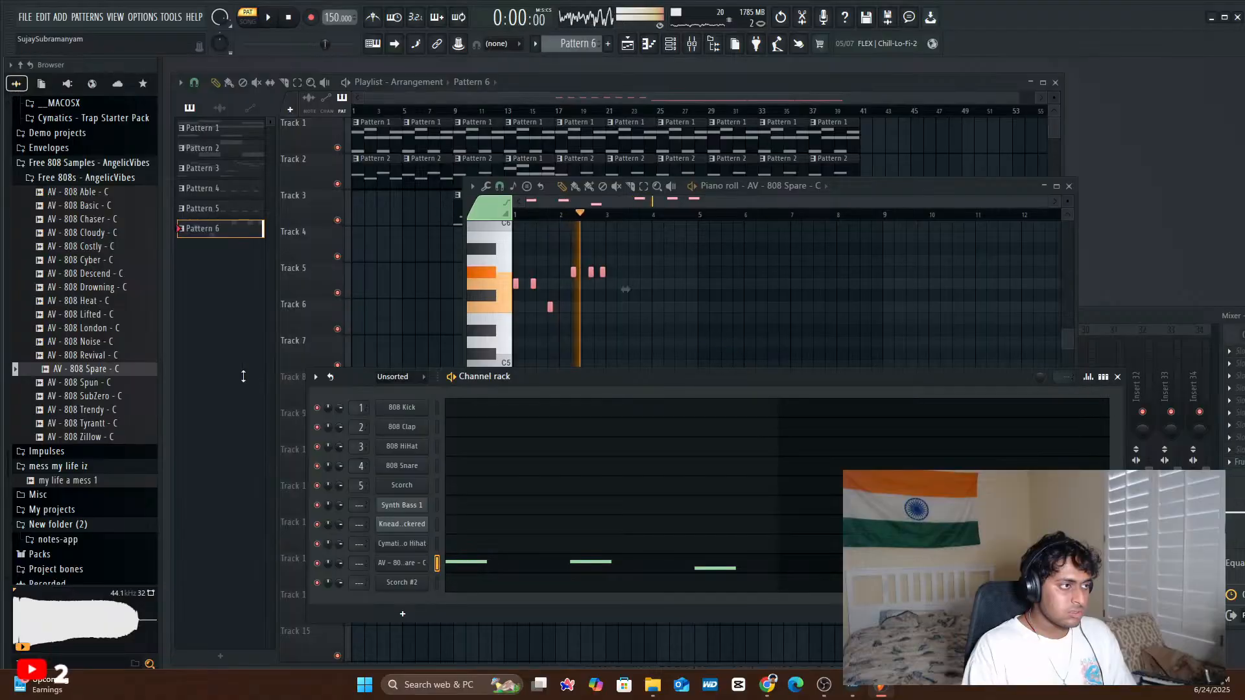
{"action": "key", "text": "space"}
- Preview the Spun, SubZero, Drowning and Heat samples, load AV - 808 Heat - C into the 808 channel, and play the pattern
{"action": "left_click", "coordinate": [89, 383]}
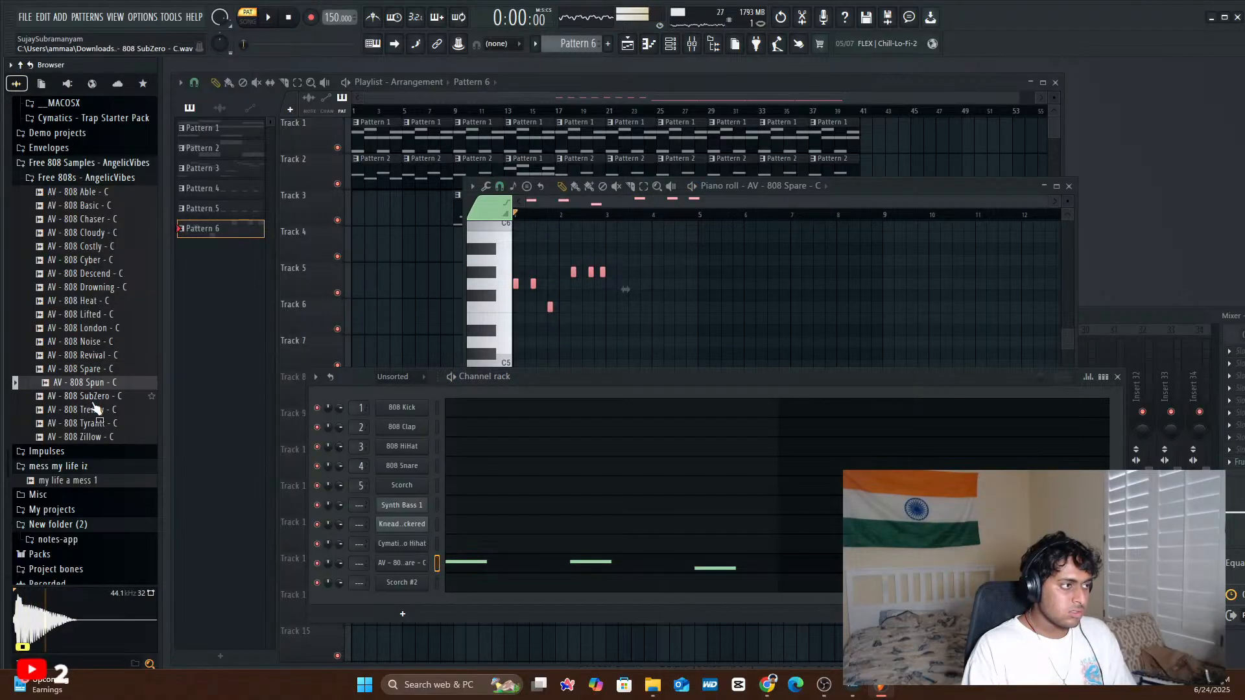
{"action": "left_click", "coordinate": [92, 401]}
{"action": "left_click", "coordinate": [112, 302]}
{"action": "left_click", "coordinate": [111, 291]}
{"action": "left_click", "coordinate": [114, 302]}
{"action": "left_click", "coordinate": [117, 291]}
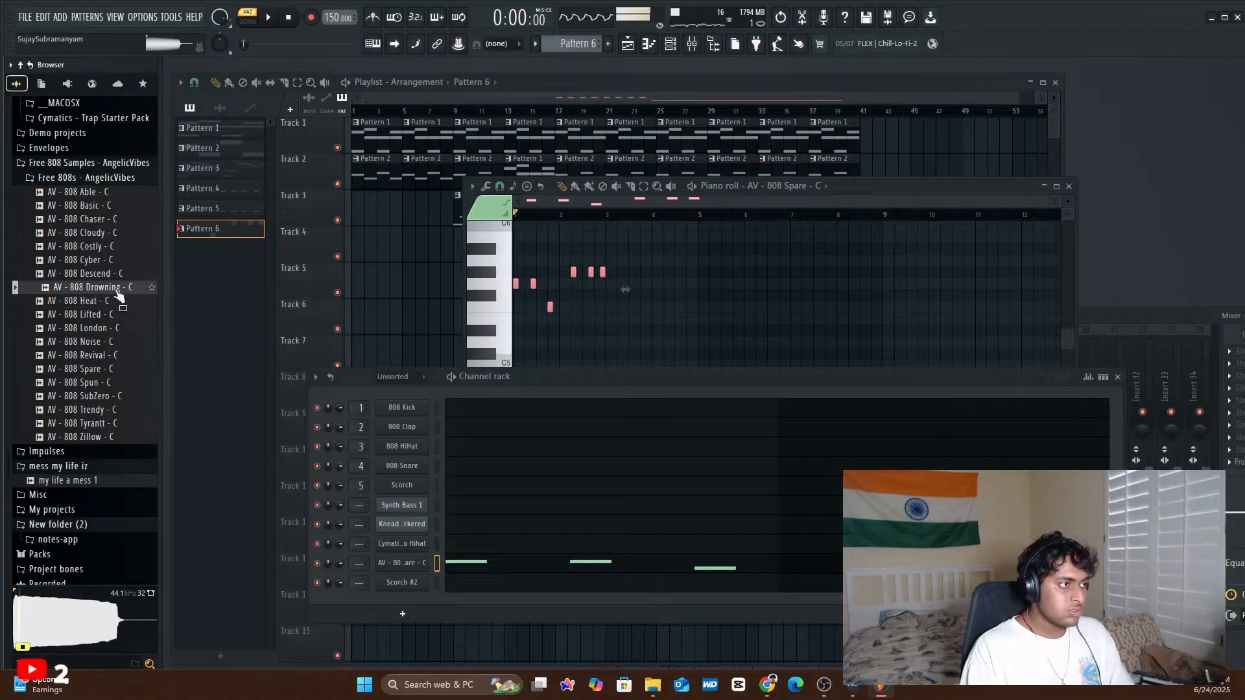
{"action": "left_click", "coordinate": [123, 302]}
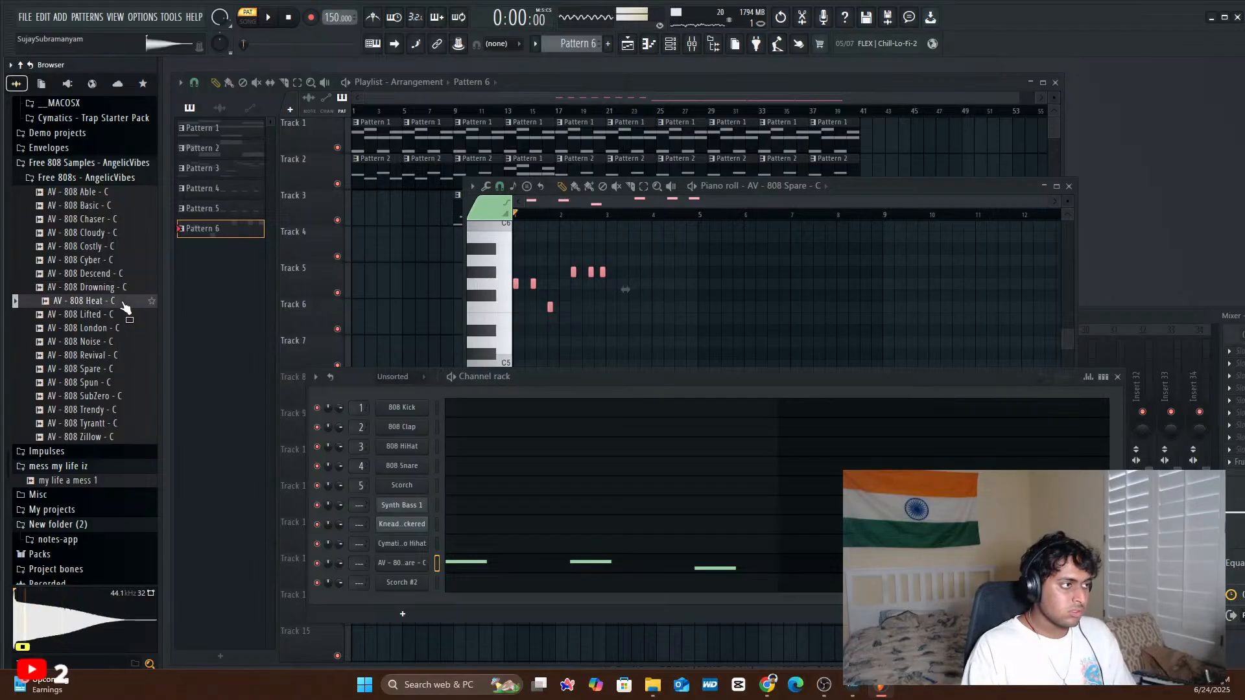
{"action": "left_click_drag", "start_coordinate": [417, 564], "coordinate": [418, 564]}
{"action": "key", "text": "space"}
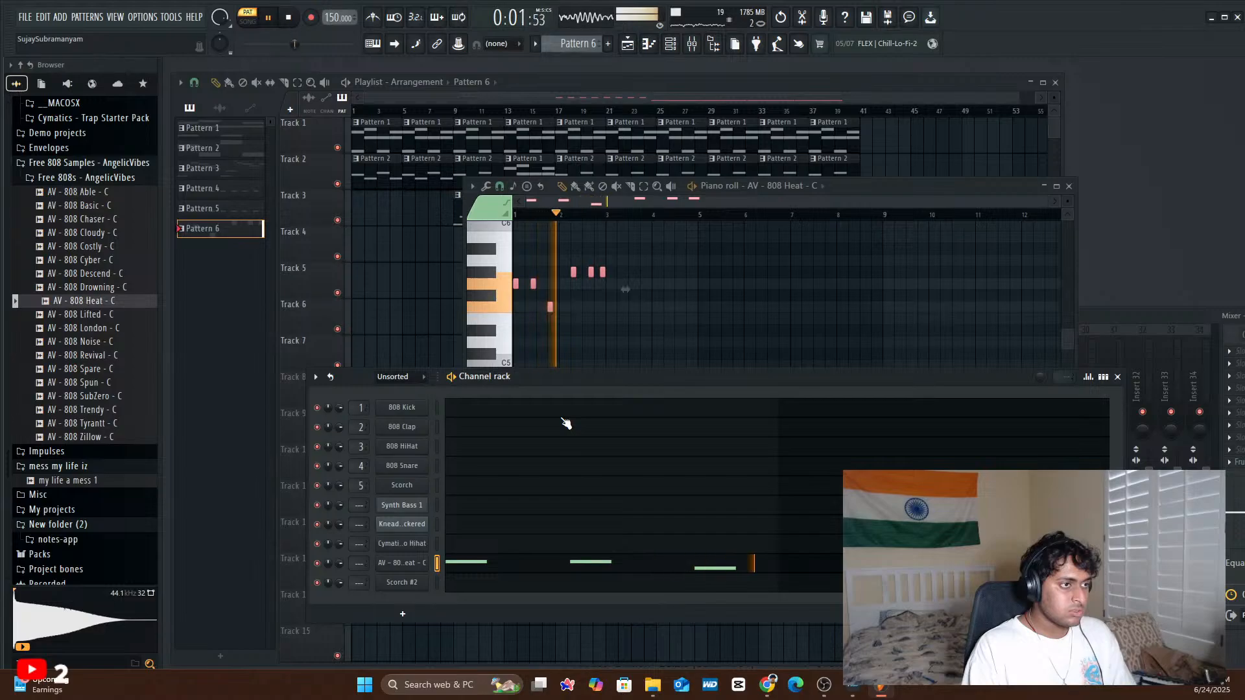
{"action": "left_click", "coordinate": [1117, 377]}
{"action": "key", "text": "space"}
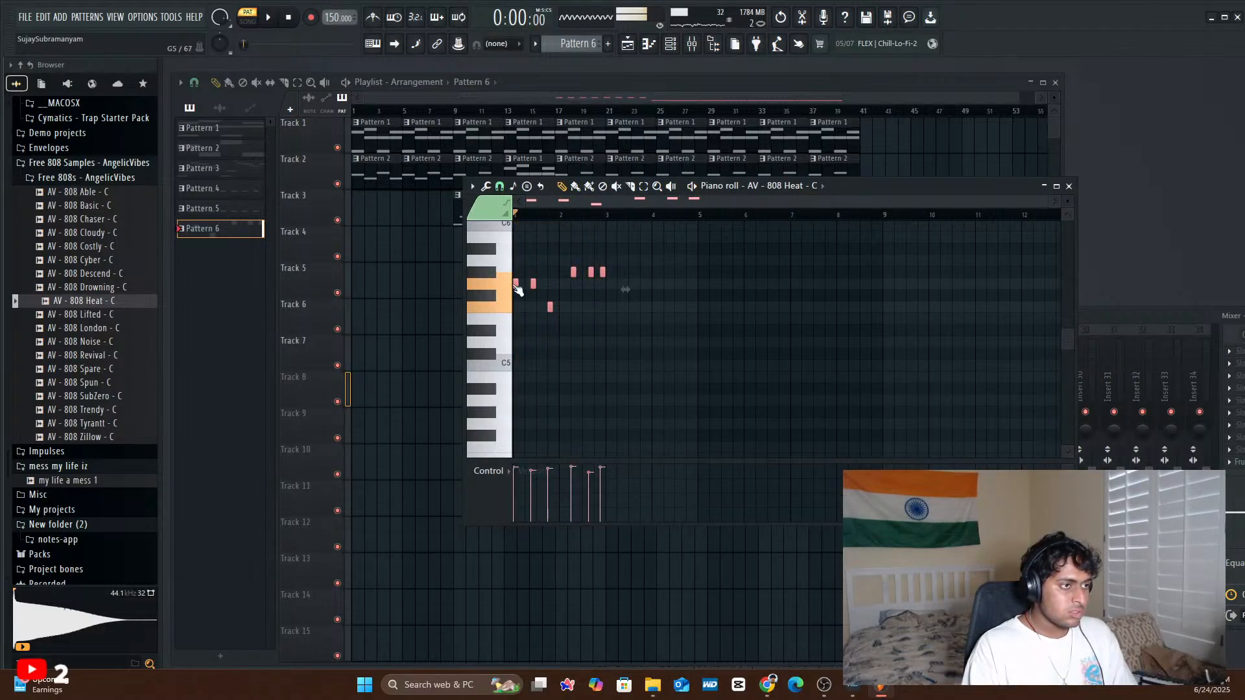
- Move the 808 notes down one octave, lower their velocities to about 70%, and play the pattern
{"action": "left_click_drag", "start_coordinate": [512, 304], "coordinate": [507, 420]}
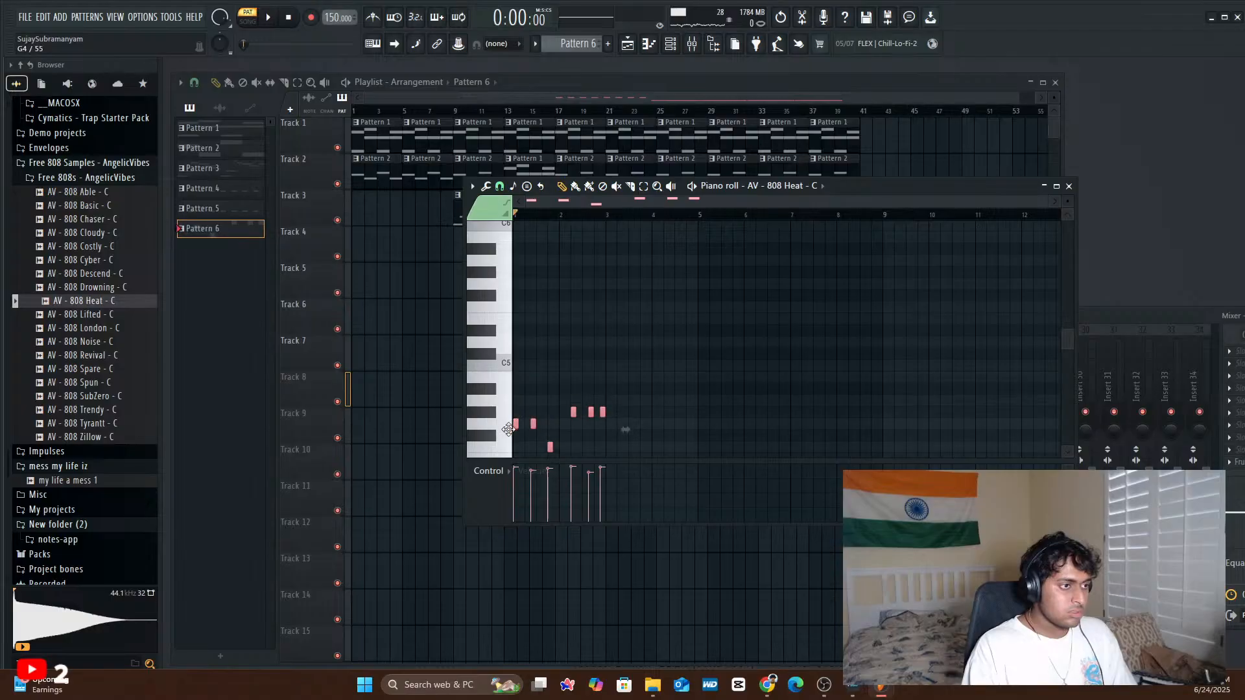
{"action": "key", "text": "space"}
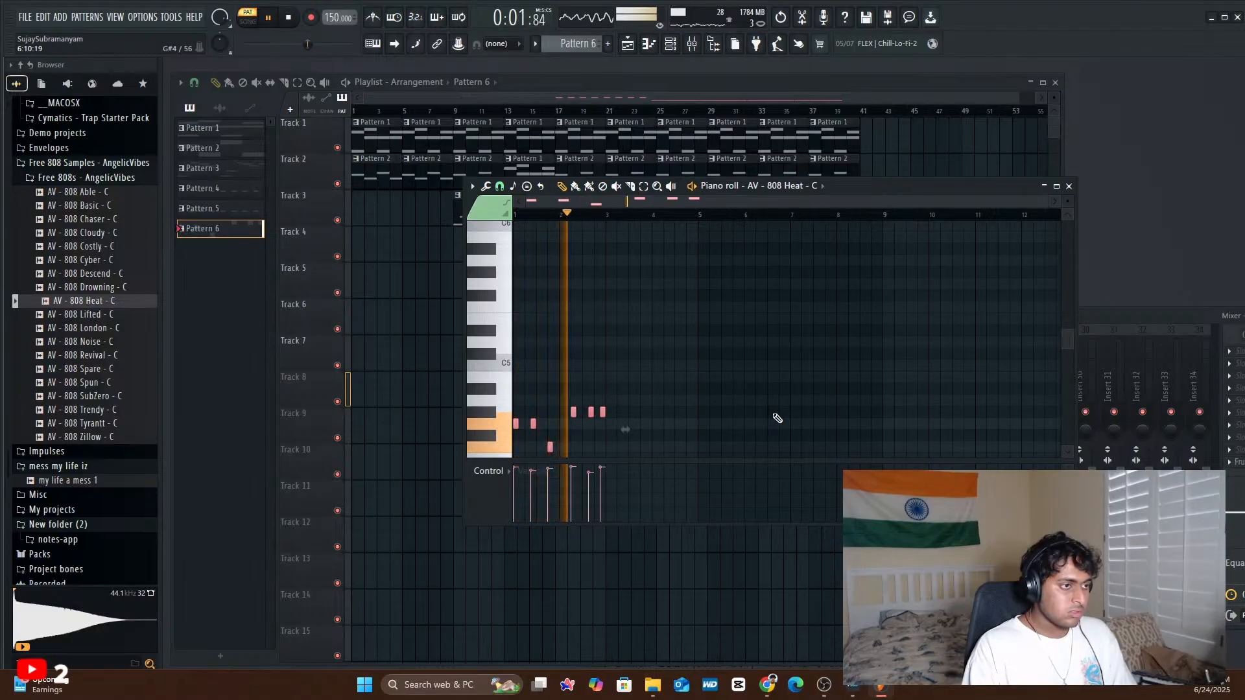
{"action": "key", "text": "space"}
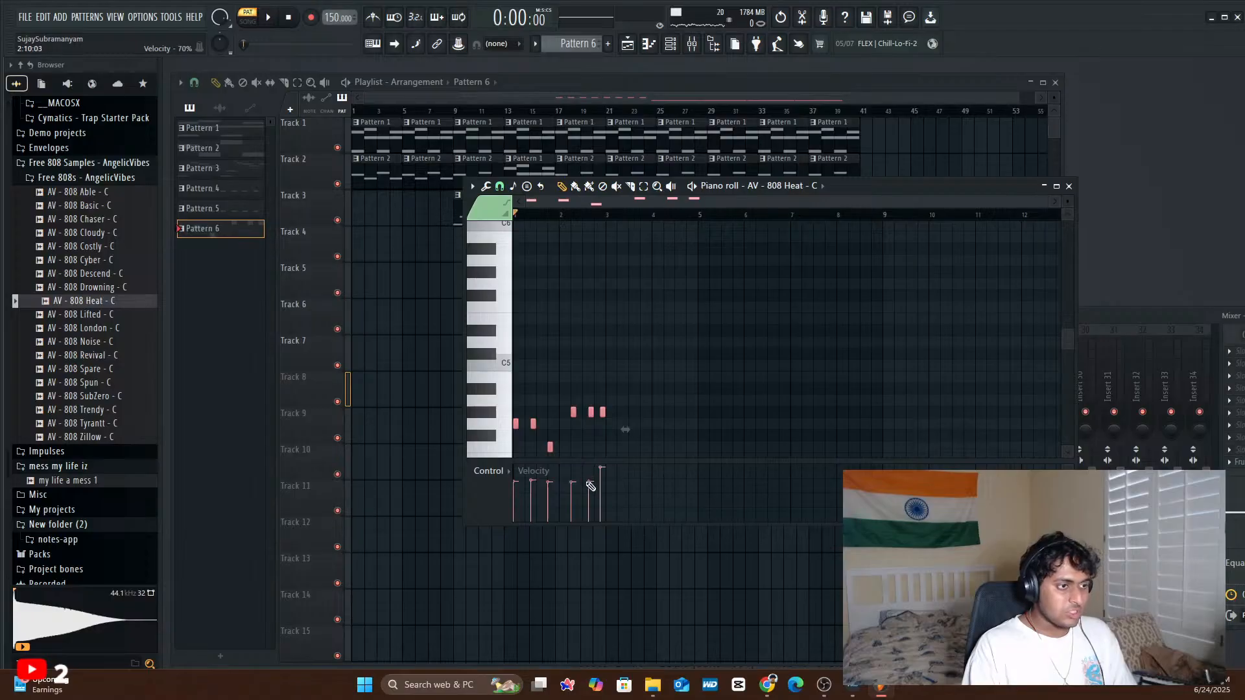
{"action": "key", "text": "space"}
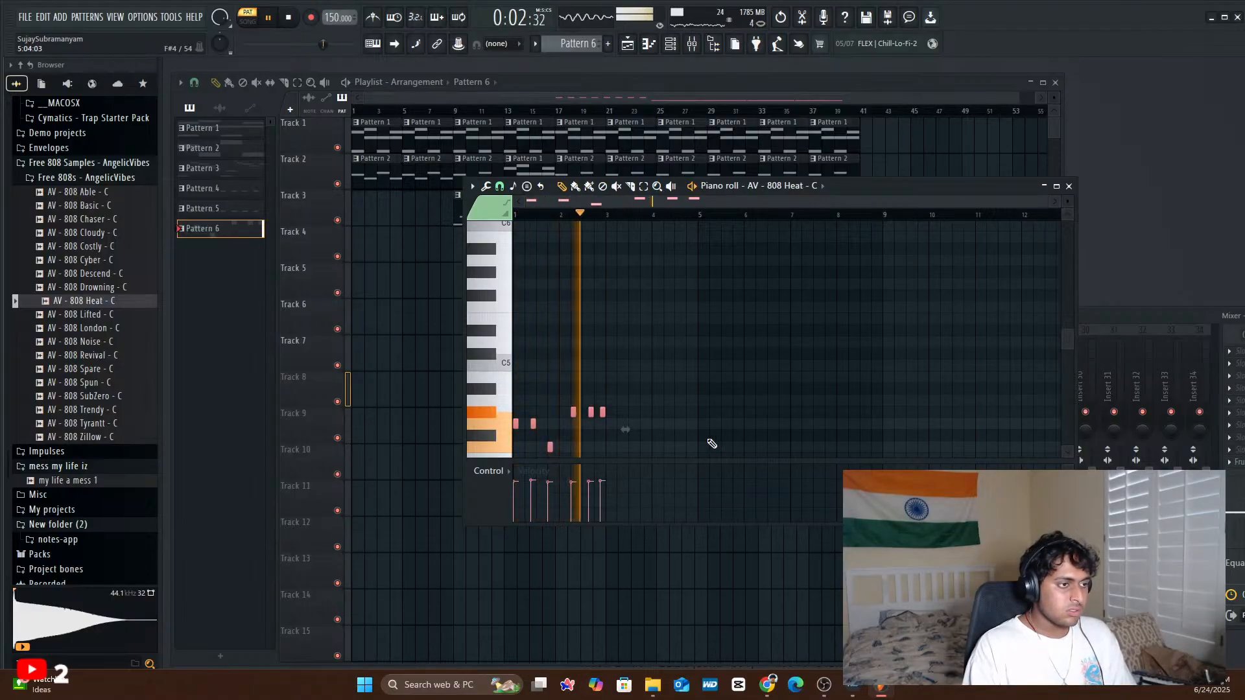
{"action": "key", "text": "space"}
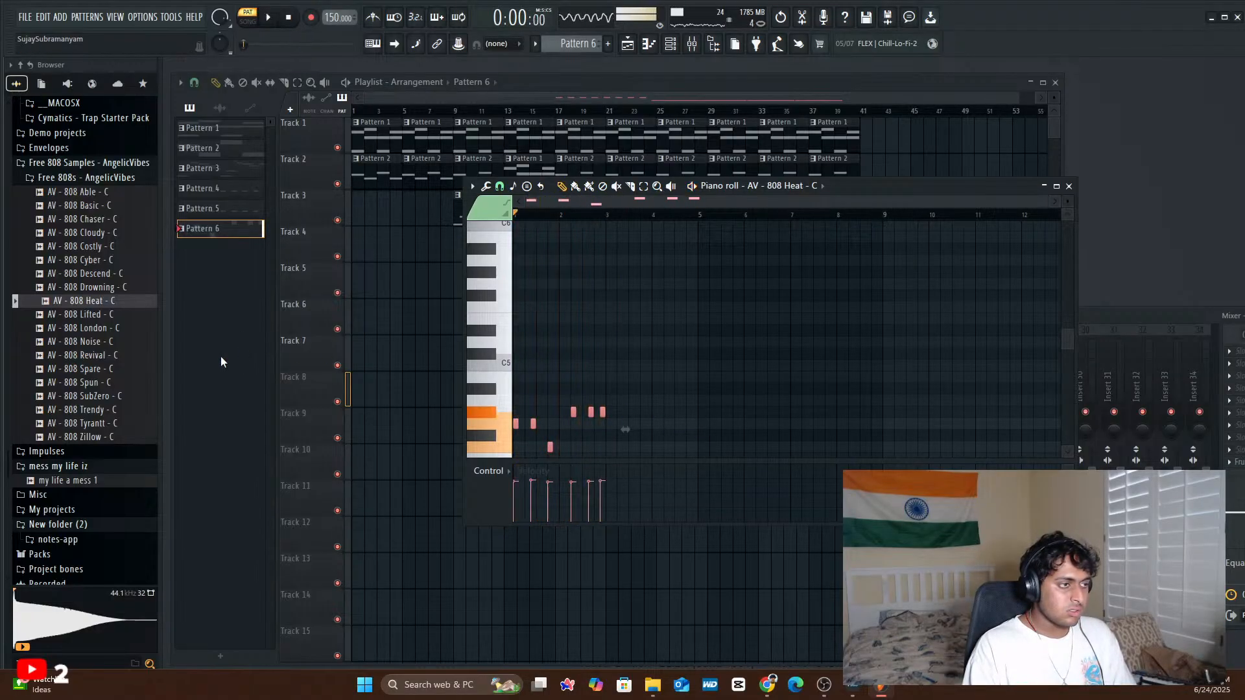
- Preview the Revival, Noise, Spare, Spun, SubZero, Costly, Basic, Able and Heat 808 samples for comparison
{"action": "left_click", "coordinate": [99, 360]}
{"action": "left_click", "coordinate": [95, 346]}
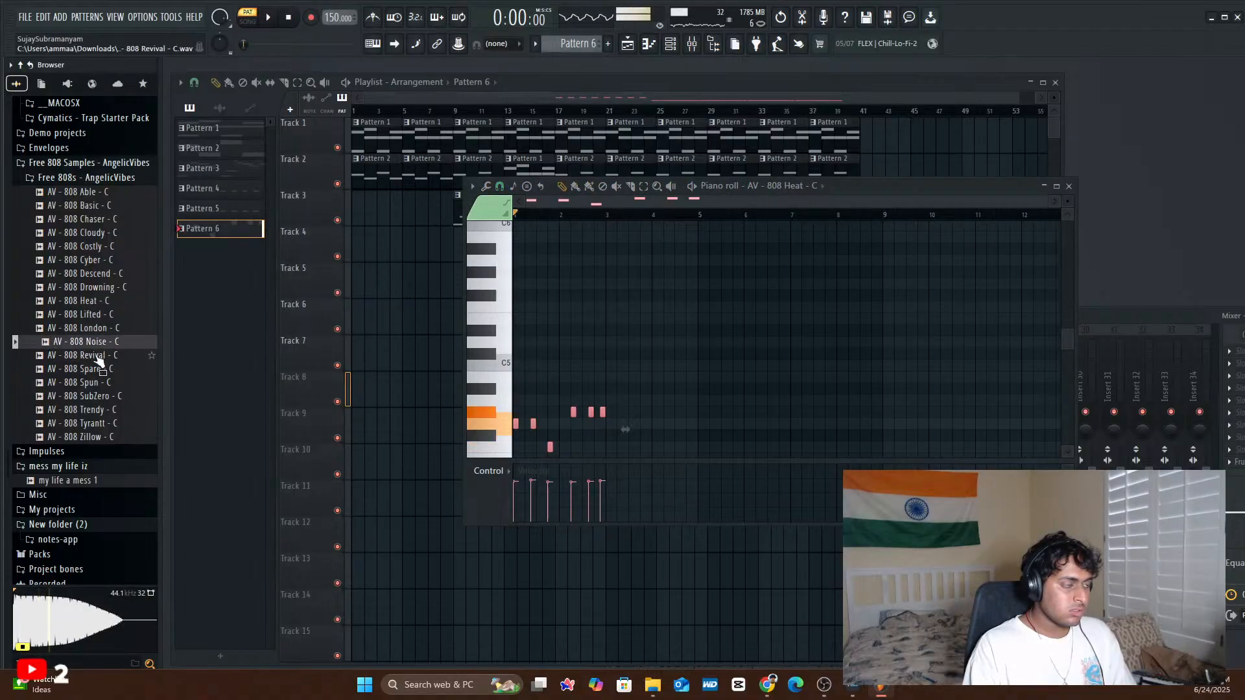
{"action": "left_click", "coordinate": [102, 371]}
{"action": "left_click", "coordinate": [109, 382]}
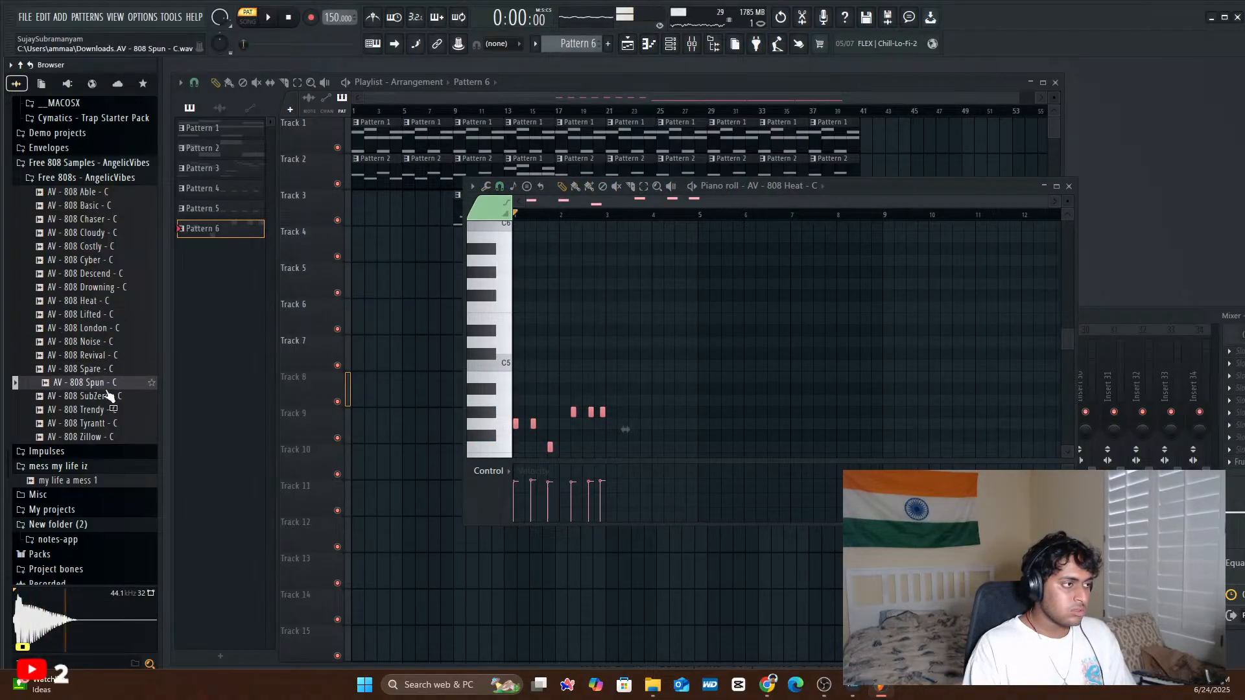
{"action": "left_click", "coordinate": [110, 396]}
{"action": "left_click", "coordinate": [100, 249]}
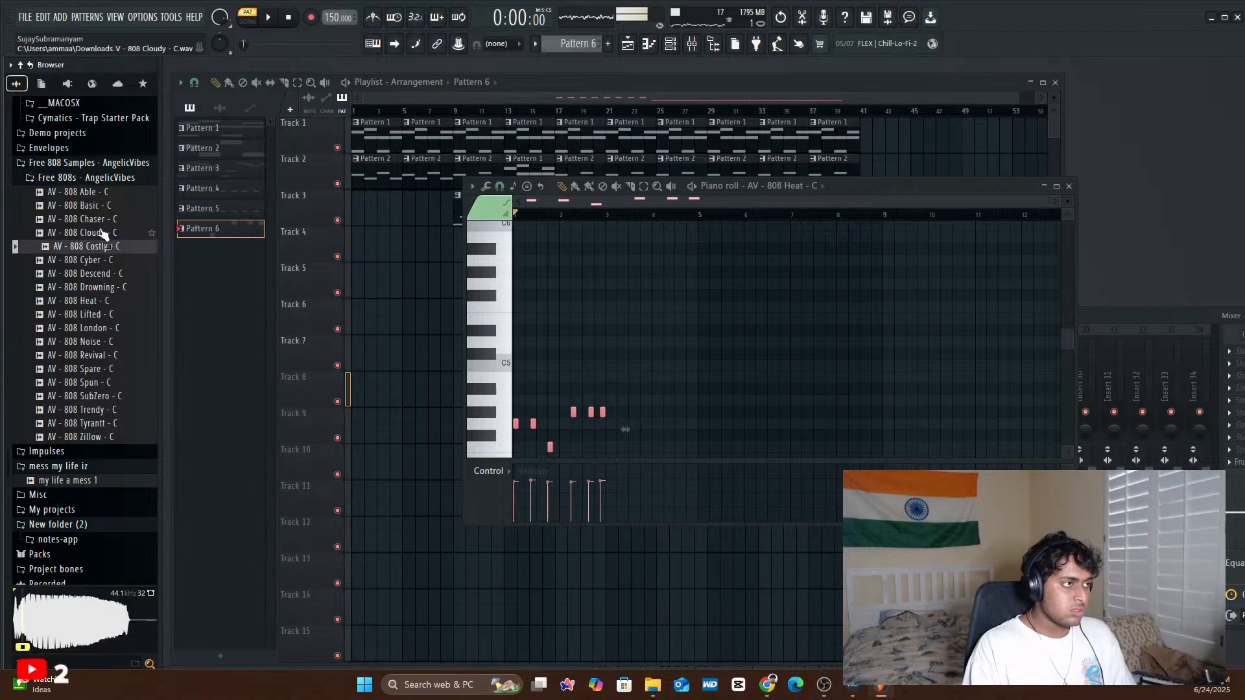
{"action": "left_click", "coordinate": [102, 208]}
{"action": "left_click", "coordinate": [98, 194]}
{"action": "left_click", "coordinate": [110, 302]}
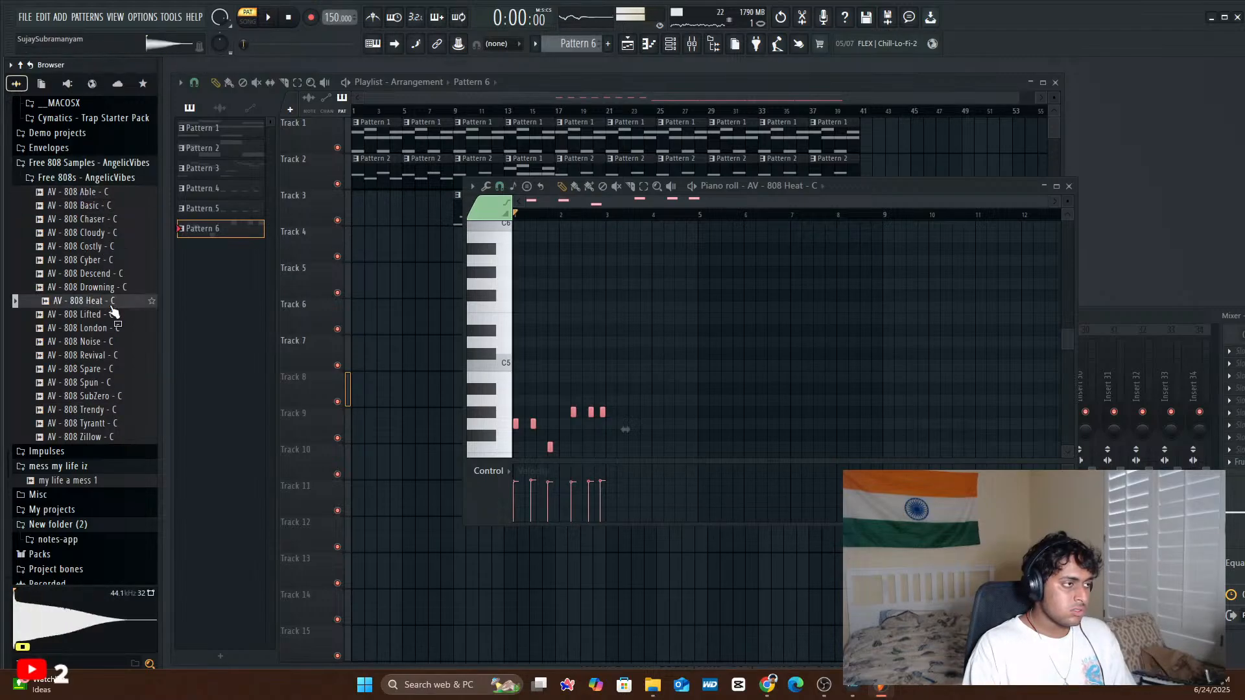
- Preview the SubZero, Lifted, Noise and Spare 808 samples from the Free 808s - AngelicVibes folder
{"action": "left_click", "coordinate": [130, 395]}
{"action": "left_click", "coordinate": [108, 314]}
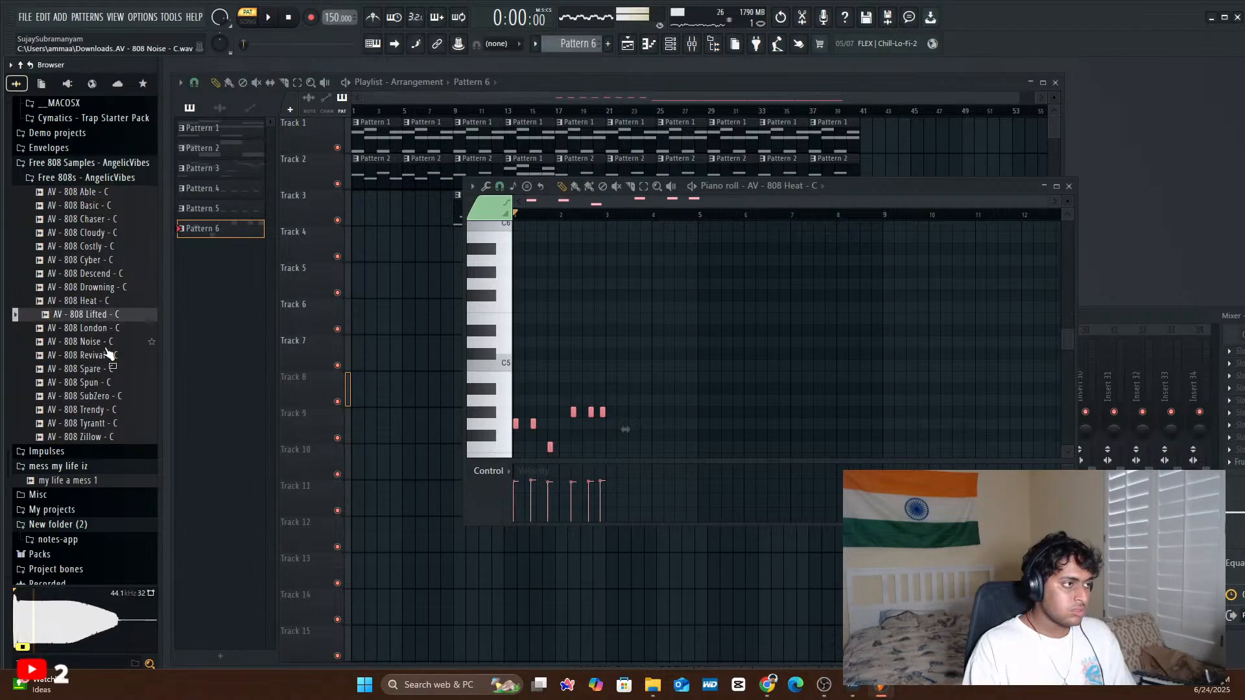
{"action": "left_click", "coordinate": [106, 347]}
{"action": "left_click", "coordinate": [109, 373]}
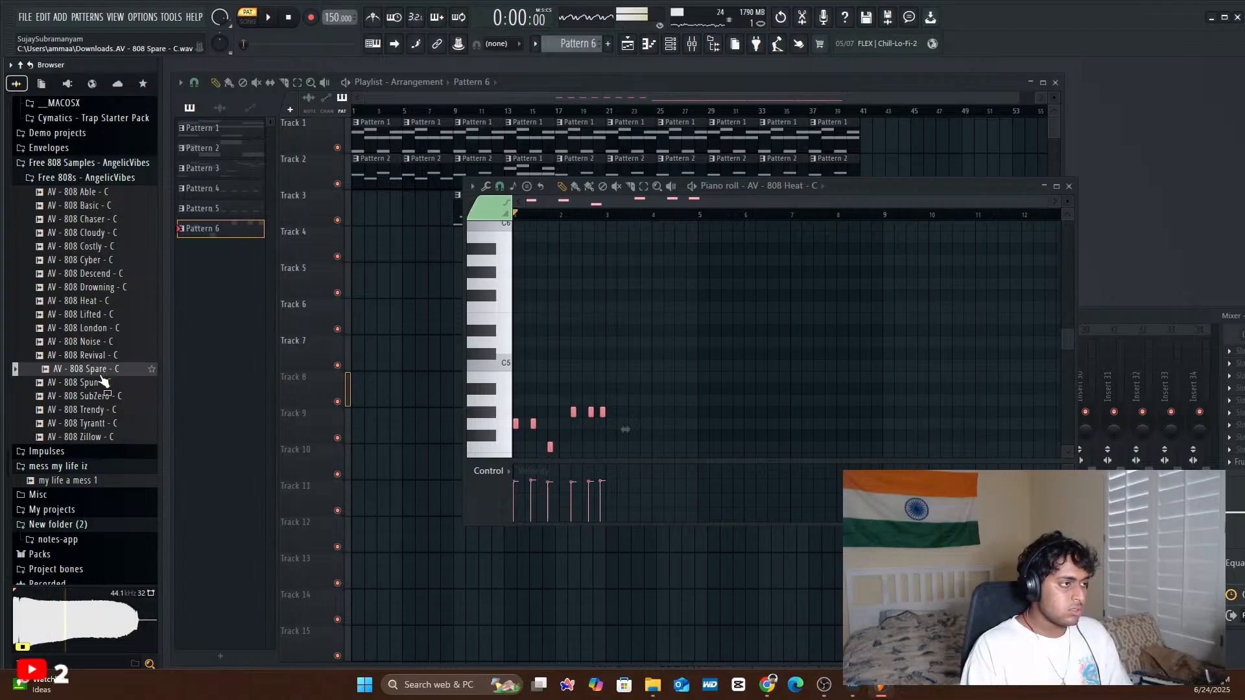
{"action": "left_click", "coordinate": [97, 396]}
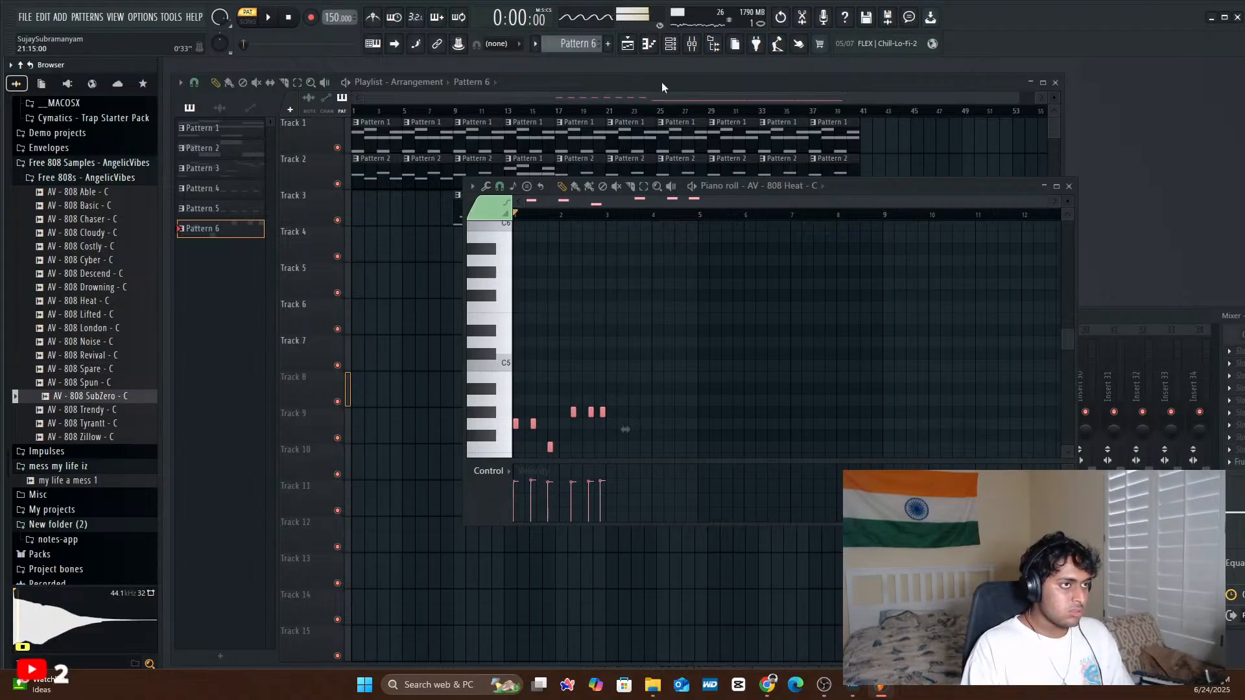
- Load AV - 808 SubZero - C into the 808 channel and play the pattern
{"action": "left_click", "coordinate": [671, 44]}
{"action": "left_click_drag", "start_coordinate": [119, 406], "coordinate": [339, 524]}
{"action": "left_click_drag", "start_coordinate": [412, 569], "coordinate": [409, 564]}
{"action": "key", "text": "space"}
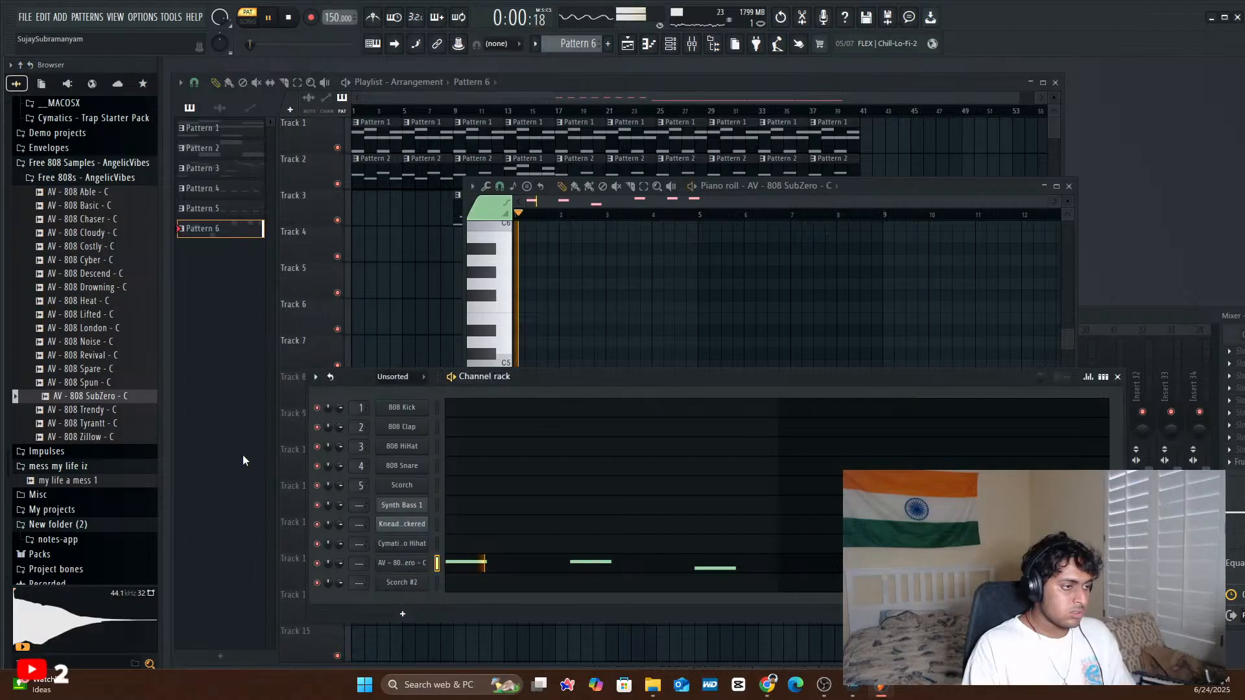
- Raise all 808 notes in Pattern 6 by one octave and play the pattern
{"action": "left_click", "coordinate": [1116, 377]}
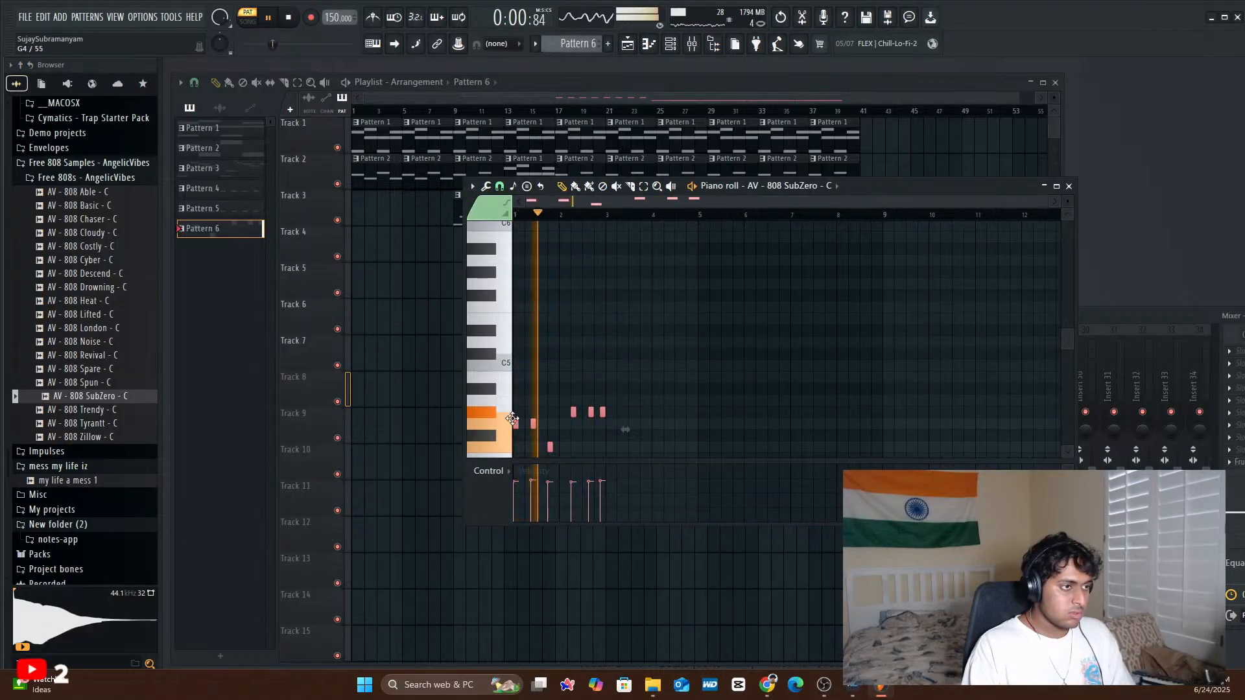
{"action": "key", "text": "ctrl+Up"}
{"action": "key", "text": "space"}
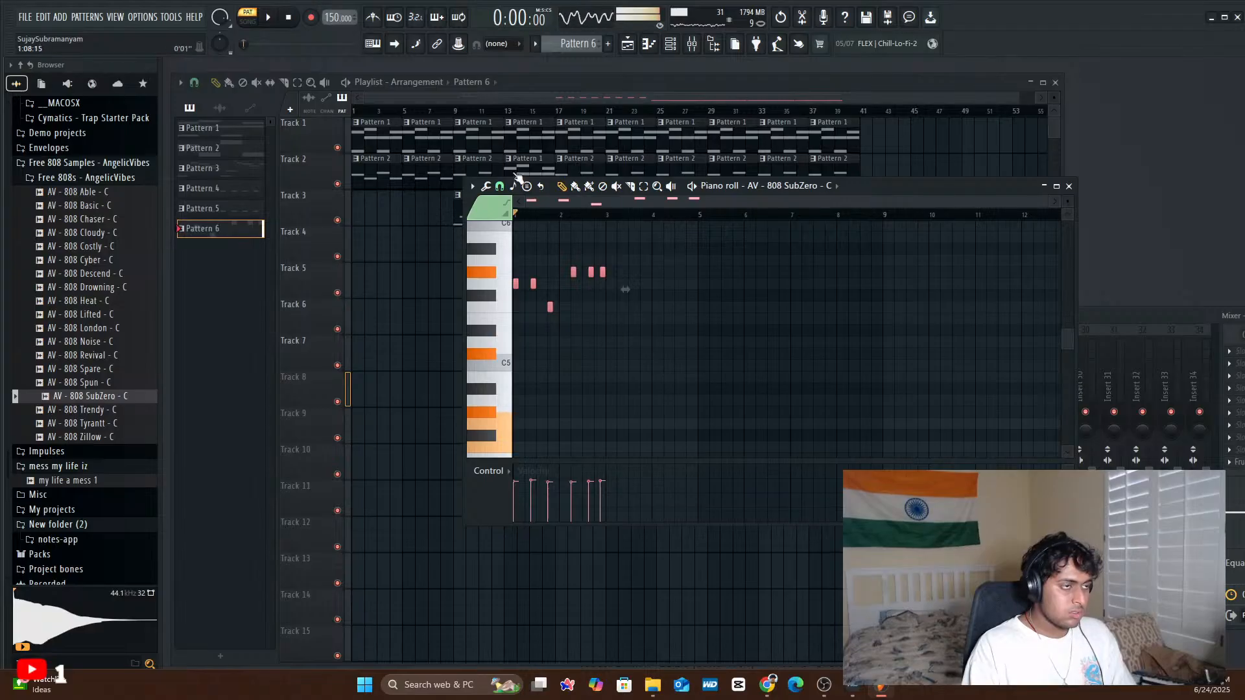
{"action": "key", "text": "space"}
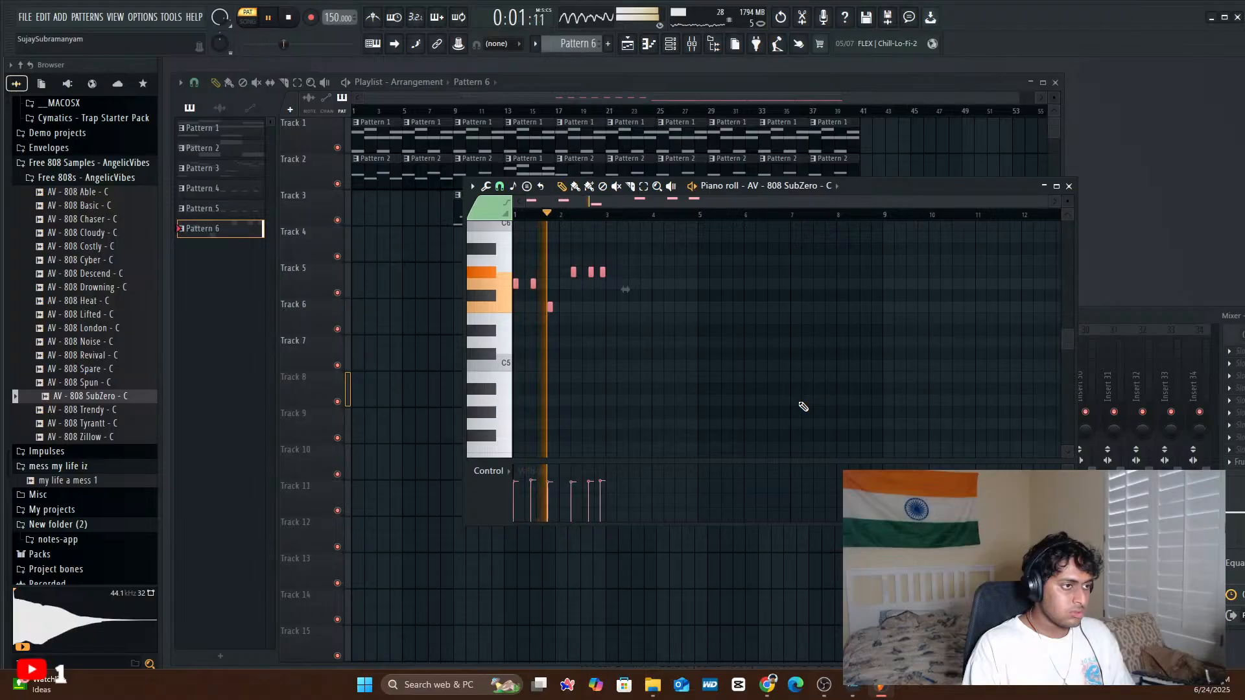
{"action": "key", "text": "space"}
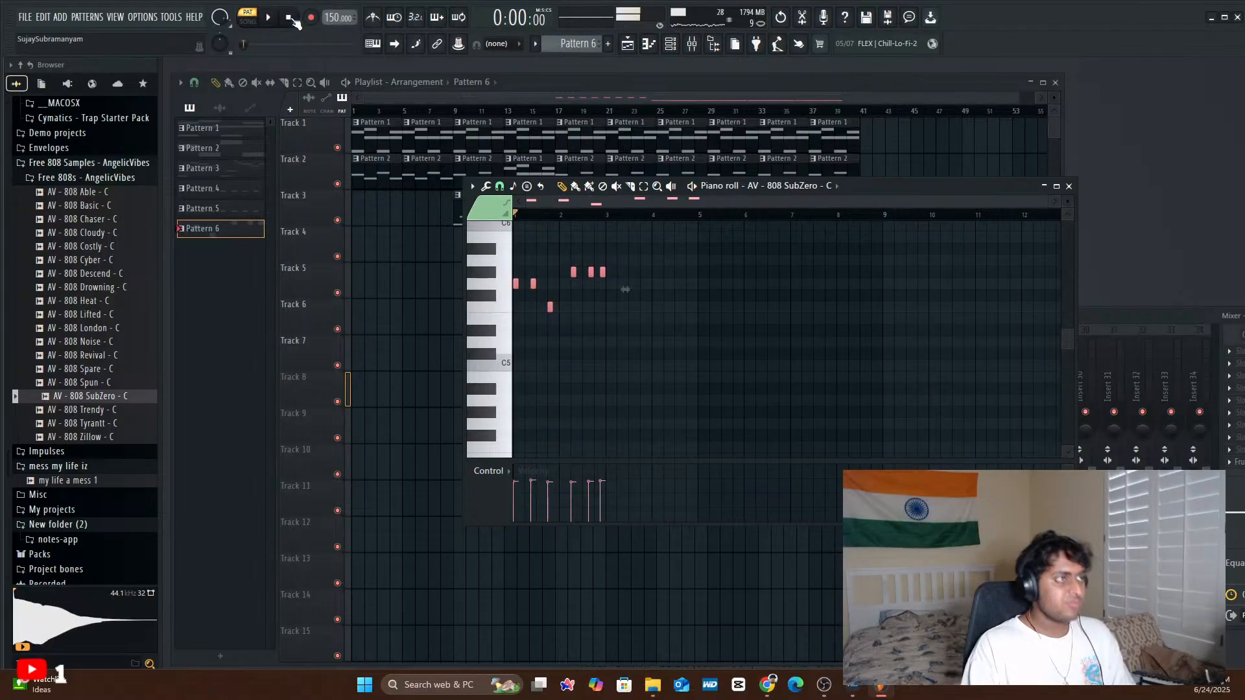
- Preview the AngelicVibes Costly and Basic 808 samples for comparison
{"action": "left_click", "coordinate": [103, 253]}
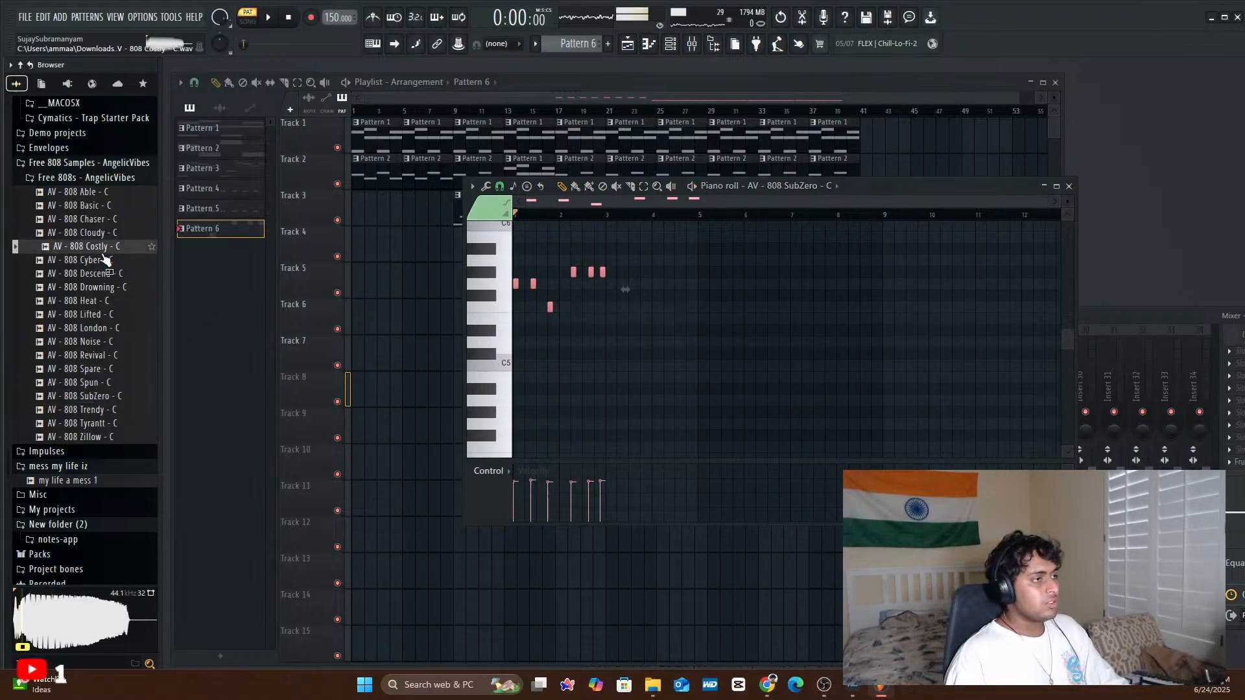
{"action": "scroll", "coordinate": [111, 287], "scroll_direction": "up", "scroll_amount": 4}
{"action": "left_click", "coordinate": [102, 371]}
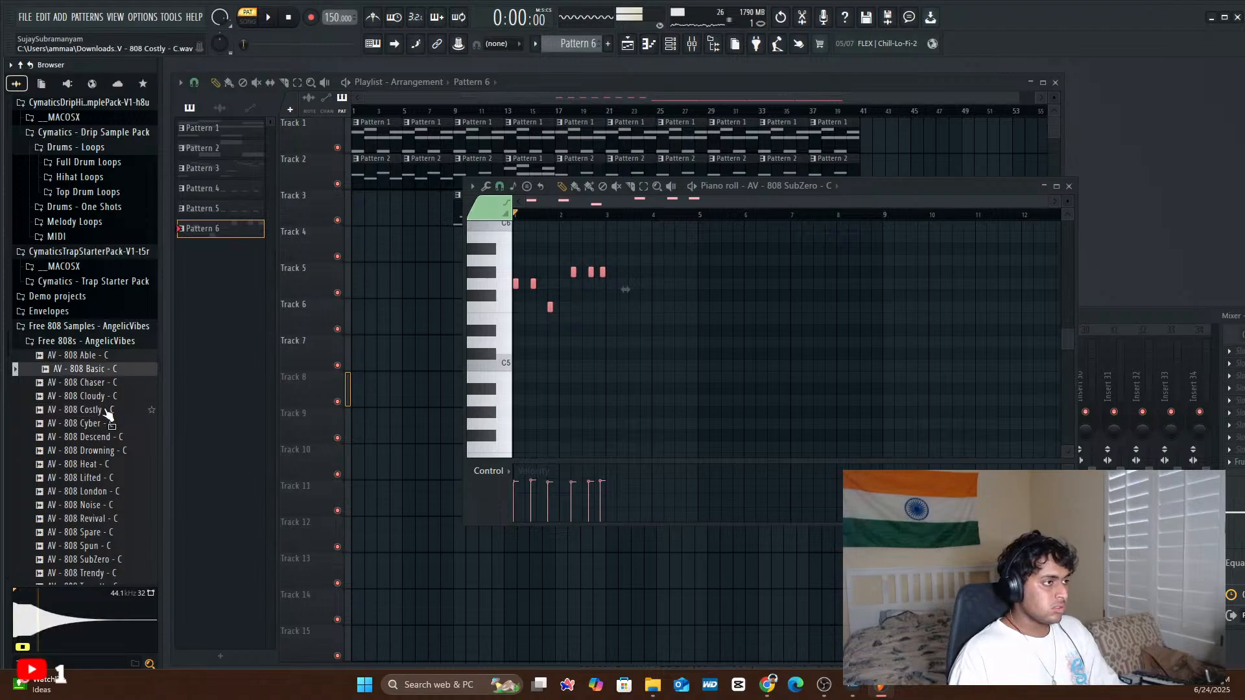
{"action": "left_click", "coordinate": [106, 410]}
- Open the 808s folder of the Cymatics - Trap Starter Pack and preview the Exhaust 808 sample
{"action": "left_click", "coordinate": [90, 282]}
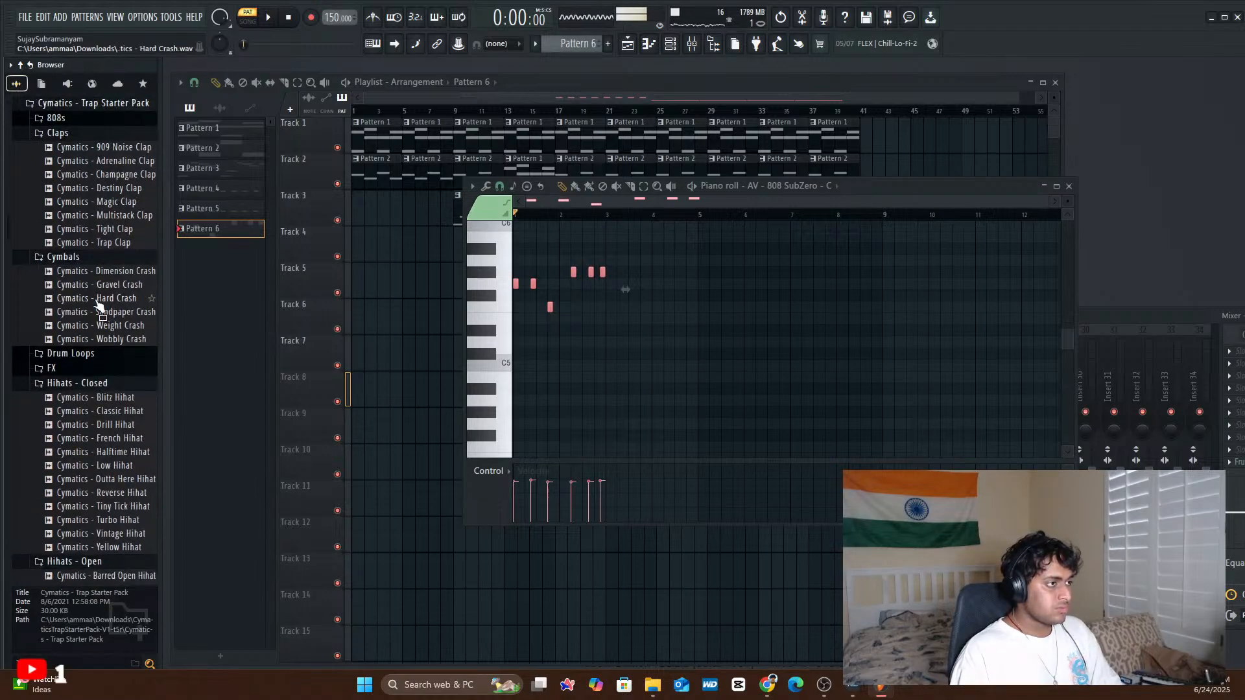
{"action": "scroll", "coordinate": [95, 301], "scroll_direction": "up", "scroll_amount": 6}
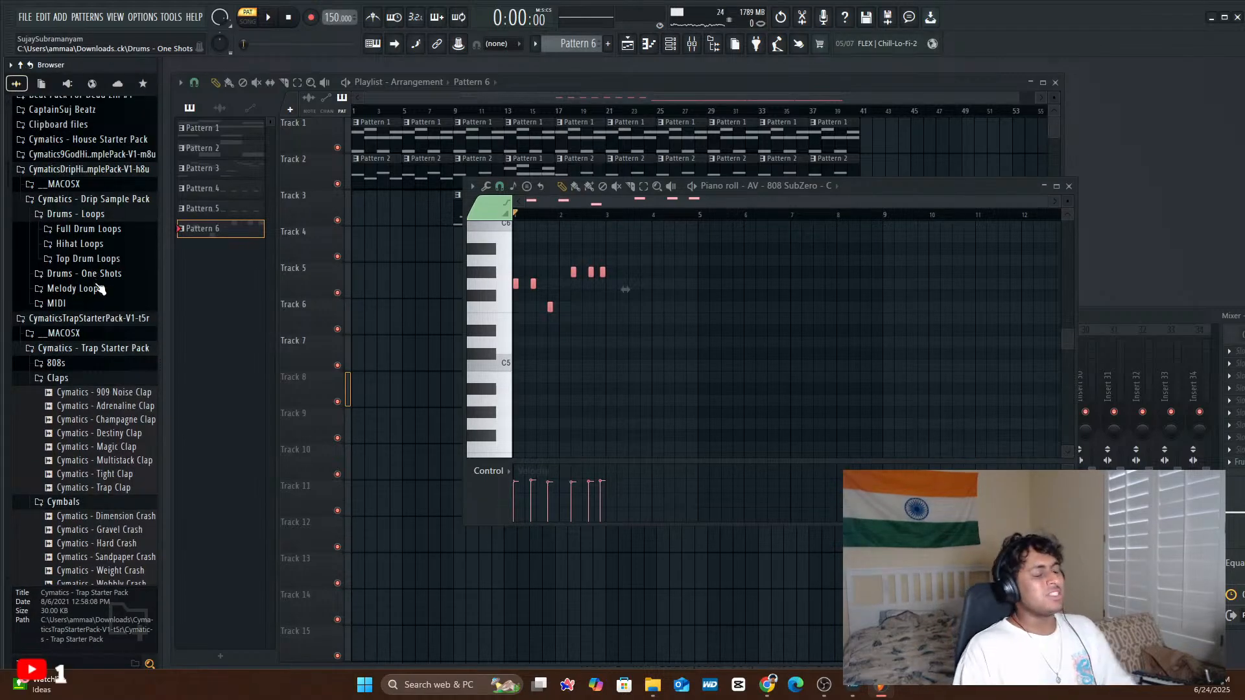
{"action": "left_click", "coordinate": [77, 364]}
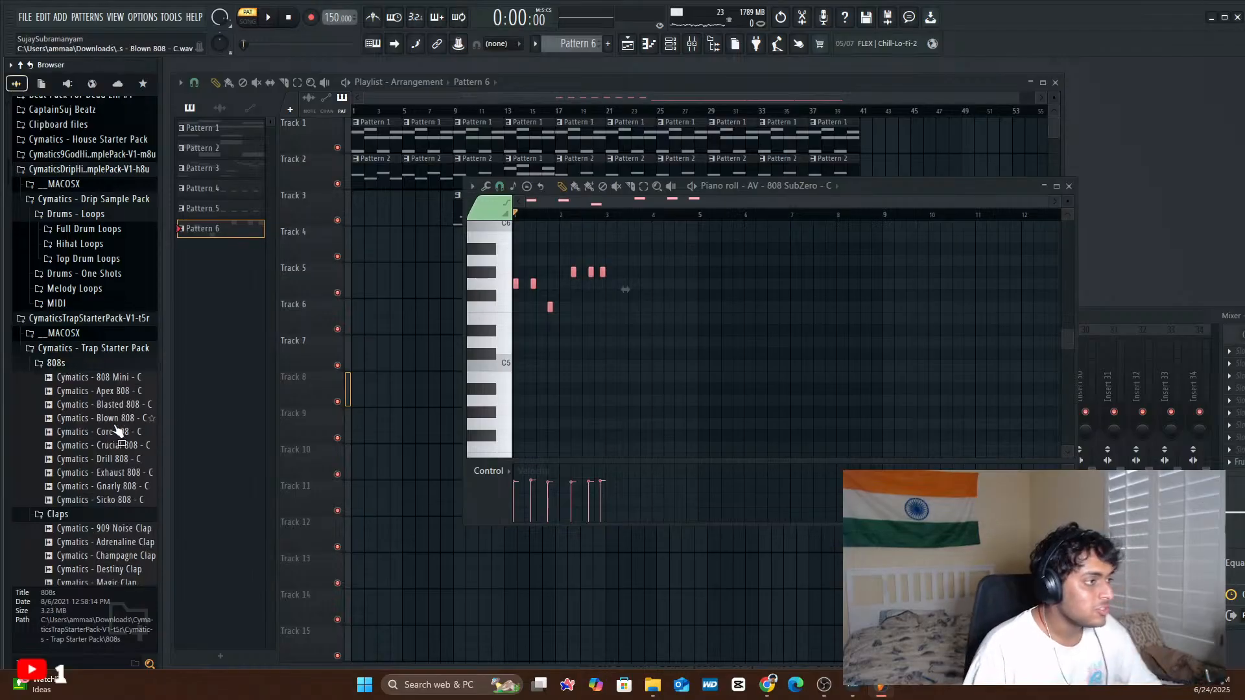
{"action": "left_click", "coordinate": [127, 474]}
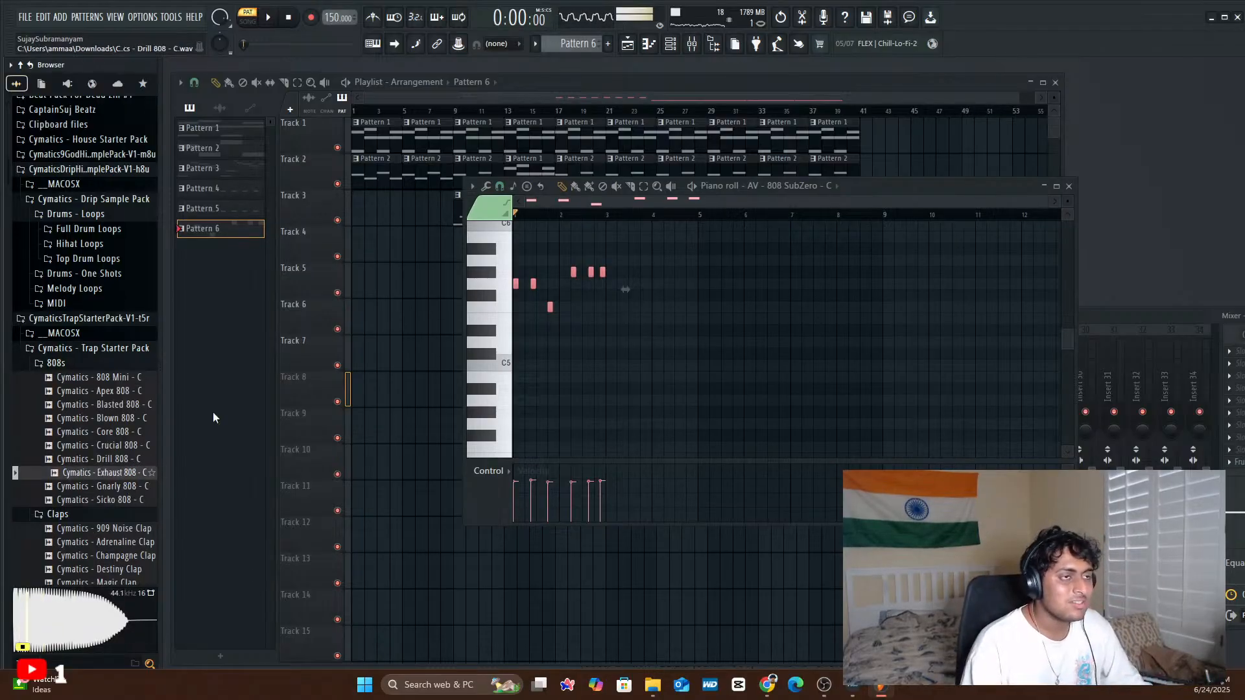
- Try Cymatics - Exhaust 808 - C in the 808 channel and play the pattern
{"action": "left_click", "coordinate": [672, 43]}
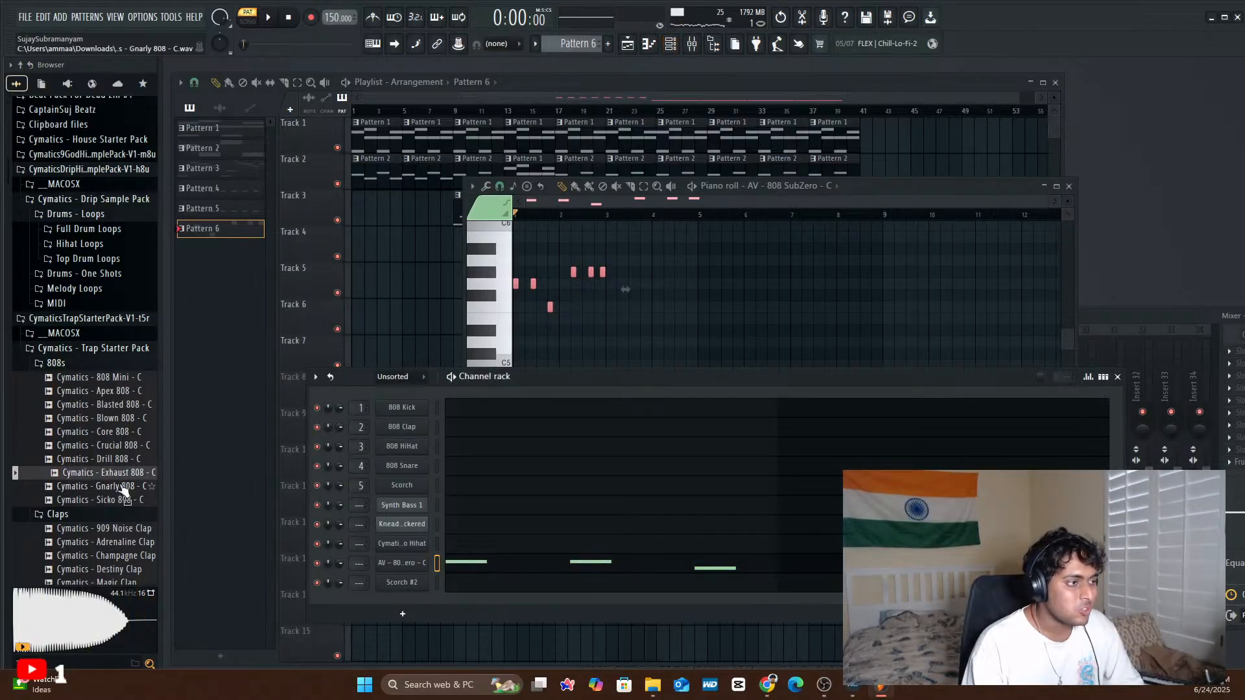
{"action": "left_click_drag", "start_coordinate": [465, 546], "coordinate": [418, 563]}
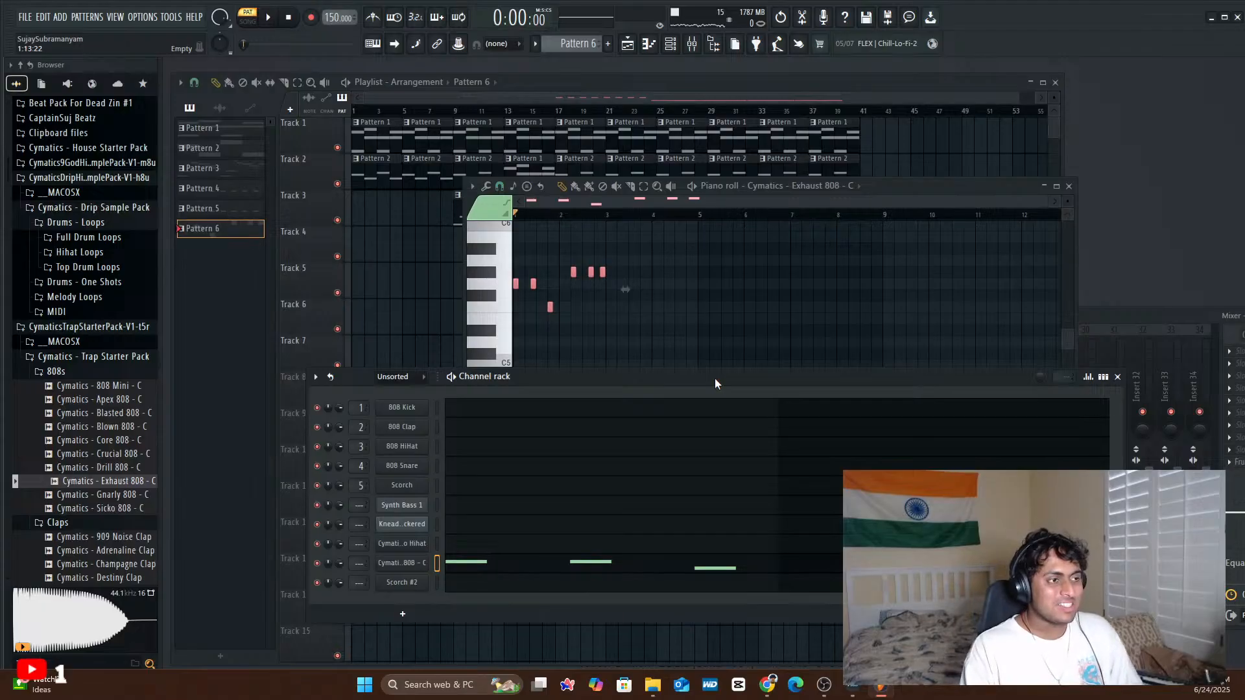
{"action": "key", "text": "space"}
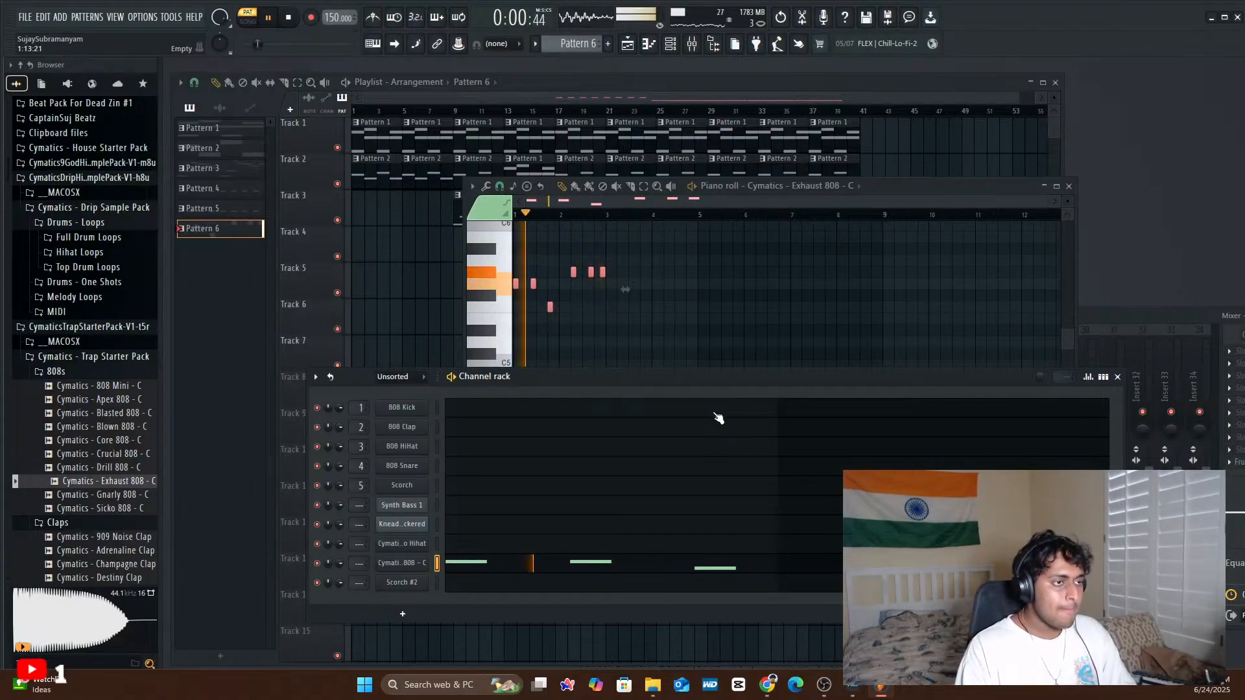
{"action": "key", "text": "space"}
- Preview the Cymatics Crucial, Drill, Gnarly, Blasted and Blown 808 samples
{"action": "left_click", "coordinate": [136, 453]}
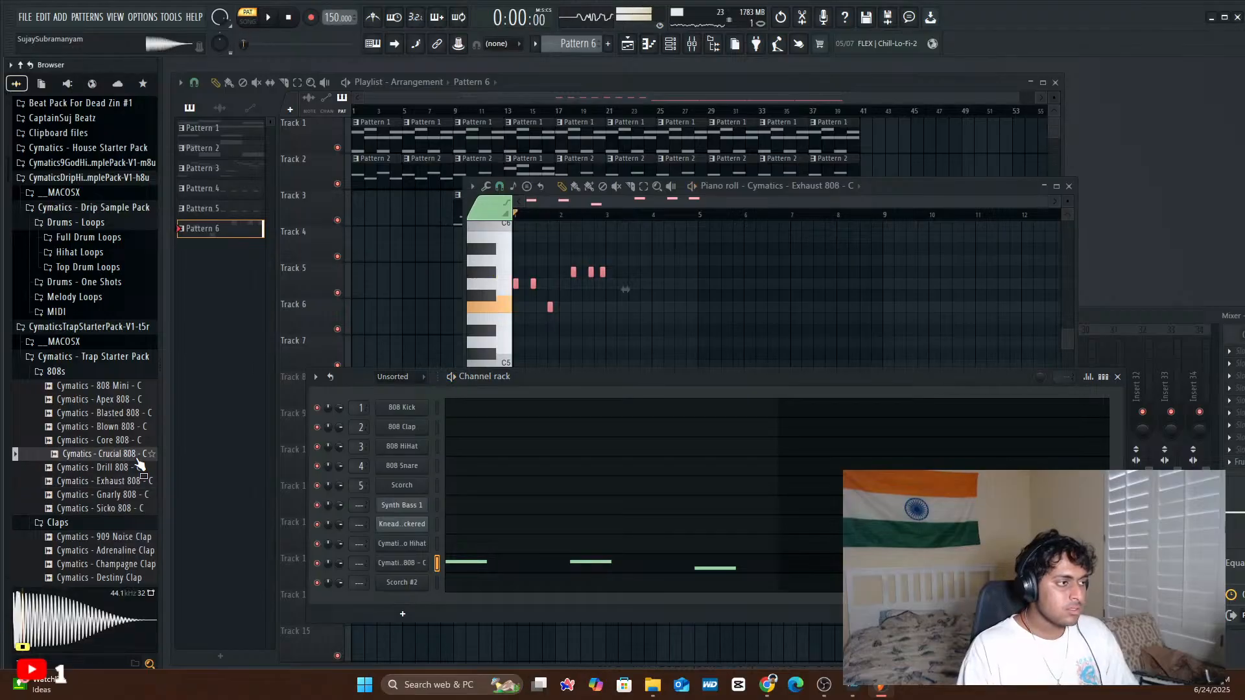
{"action": "key", "text": "Down"}
{"action": "left_click", "coordinate": [132, 495]}
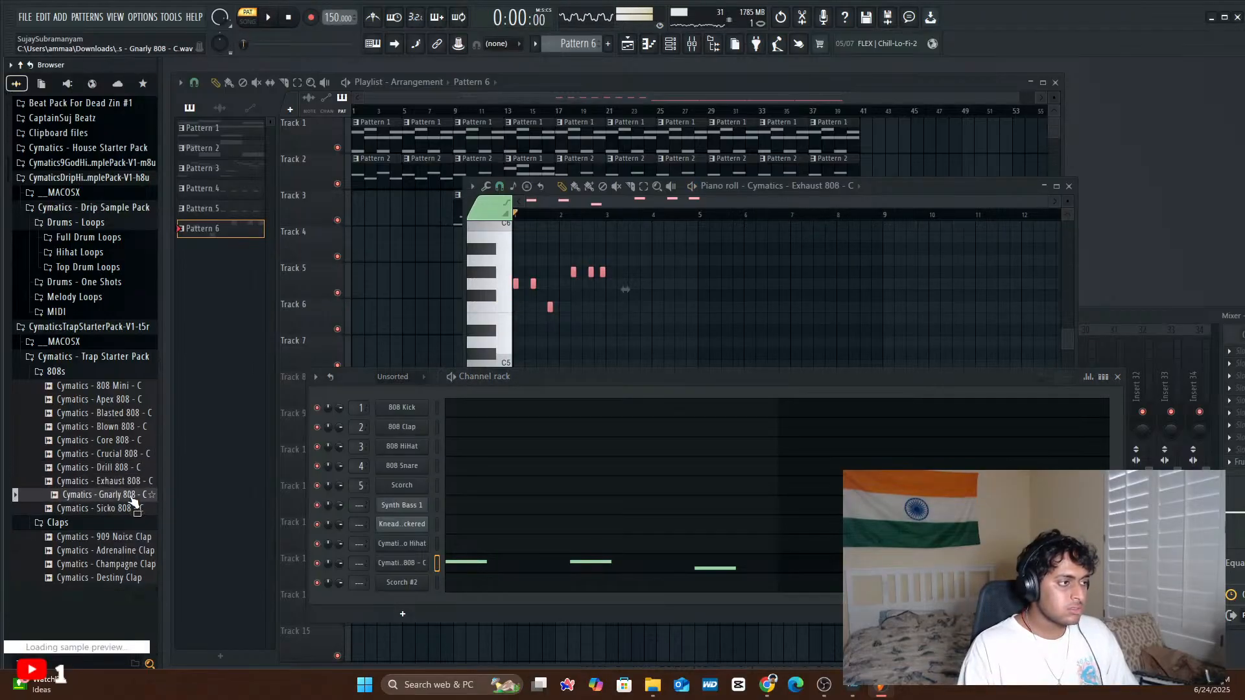
{"action": "left_click", "coordinate": [119, 416]}
{"action": "left_click", "coordinate": [119, 428]}
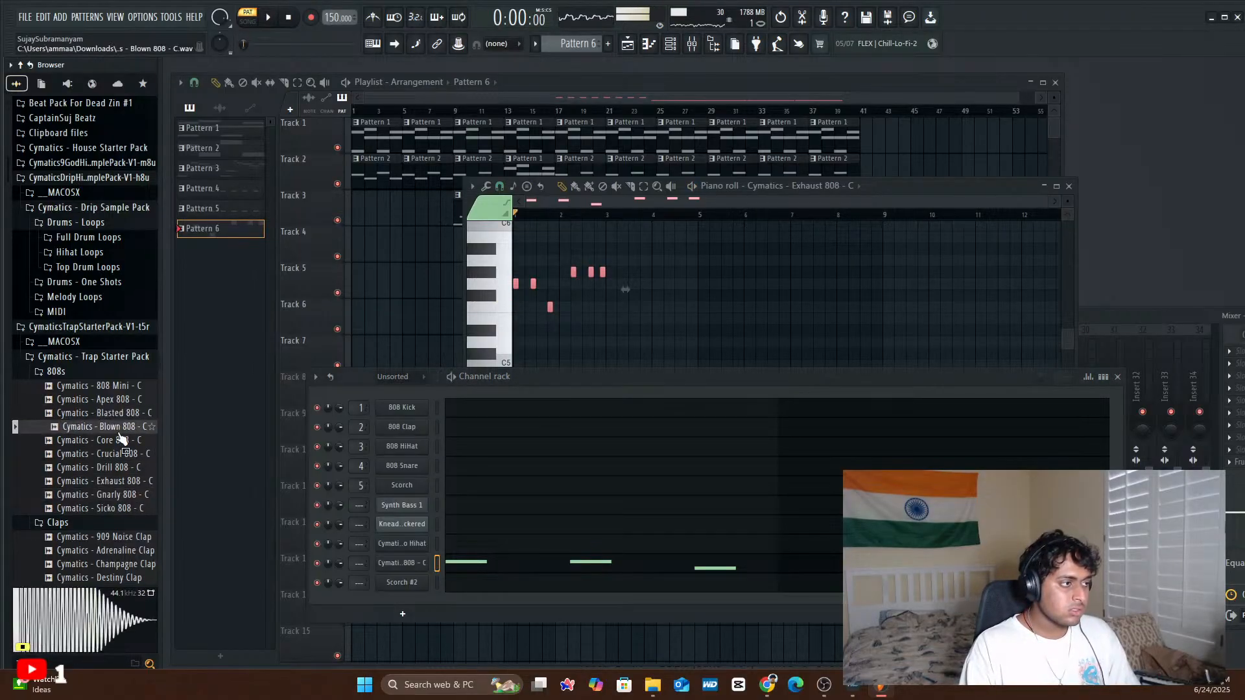
{"action": "left_click", "coordinate": [118, 419]}
- Try Cymatics - Blown 808 - C in the 808 channel and play the pattern
{"action": "left_click", "coordinate": [120, 427]}
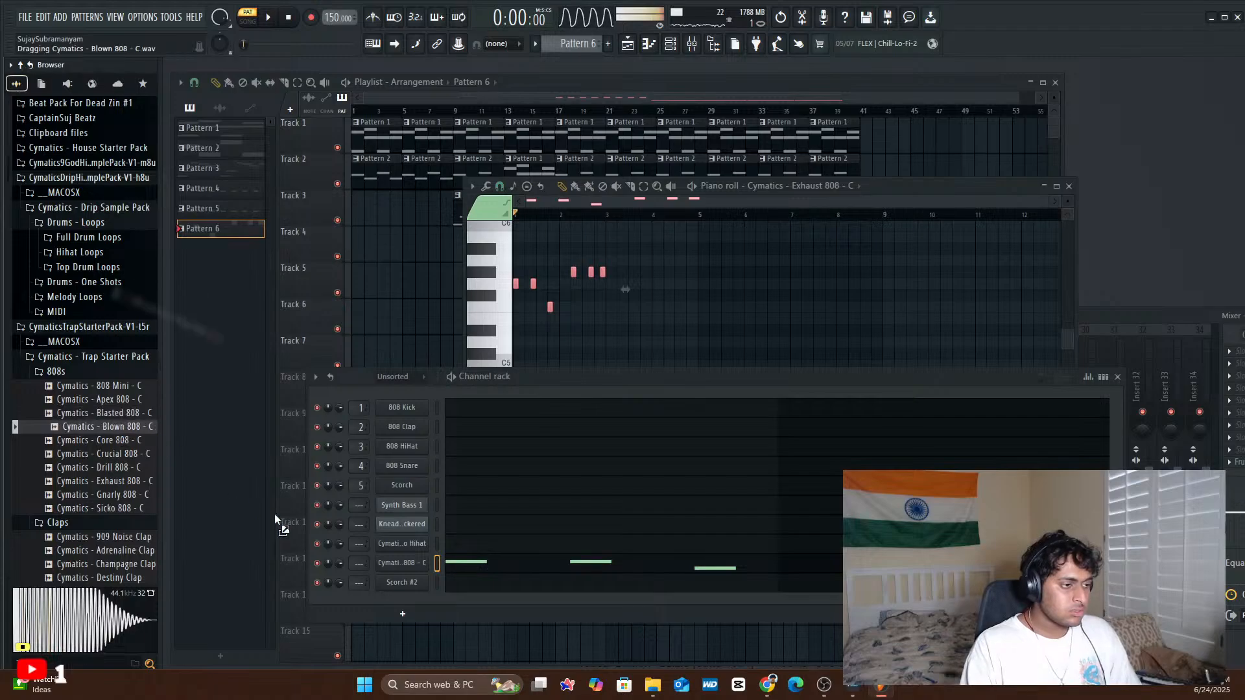
{"action": "left_click_drag", "start_coordinate": [384, 568], "coordinate": [386, 564]}
{"action": "key", "text": "space"}
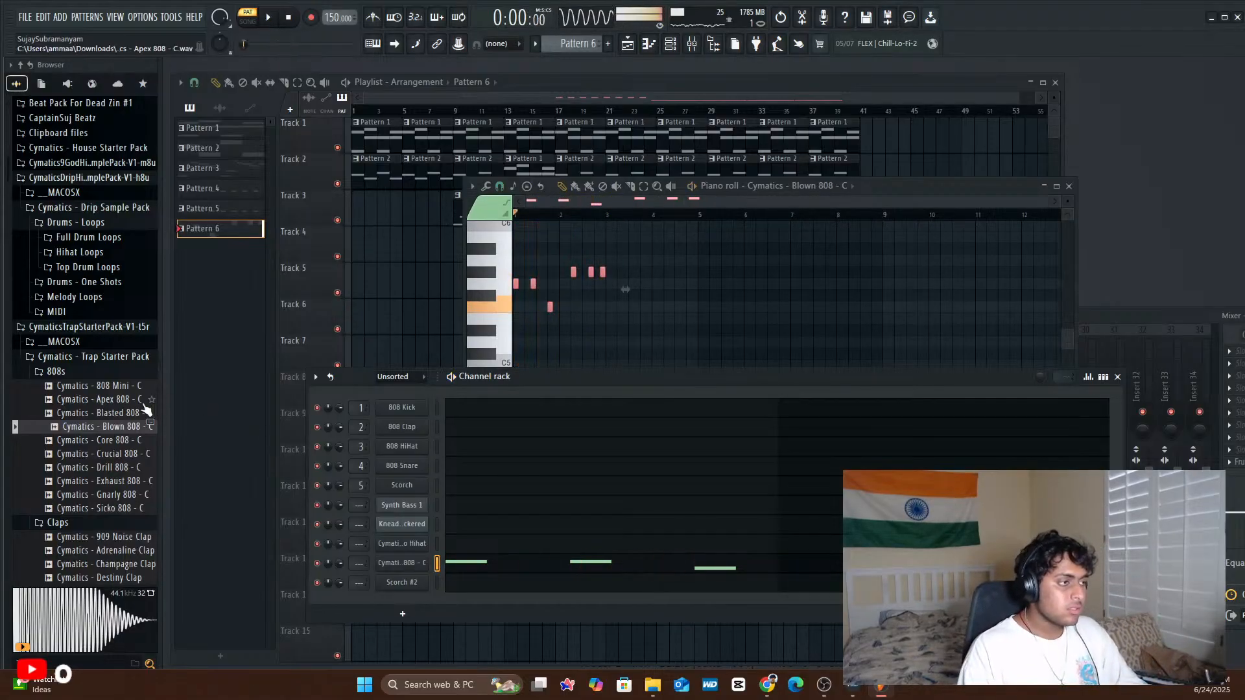
- Preview the Apex and Blasted samples, load Cymatics - Apex 808 - C into the 808 channel, play the pattern and close the piano roll
{"action": "left_click", "coordinate": [144, 400]}
{"action": "left_click", "coordinate": [144, 413]}
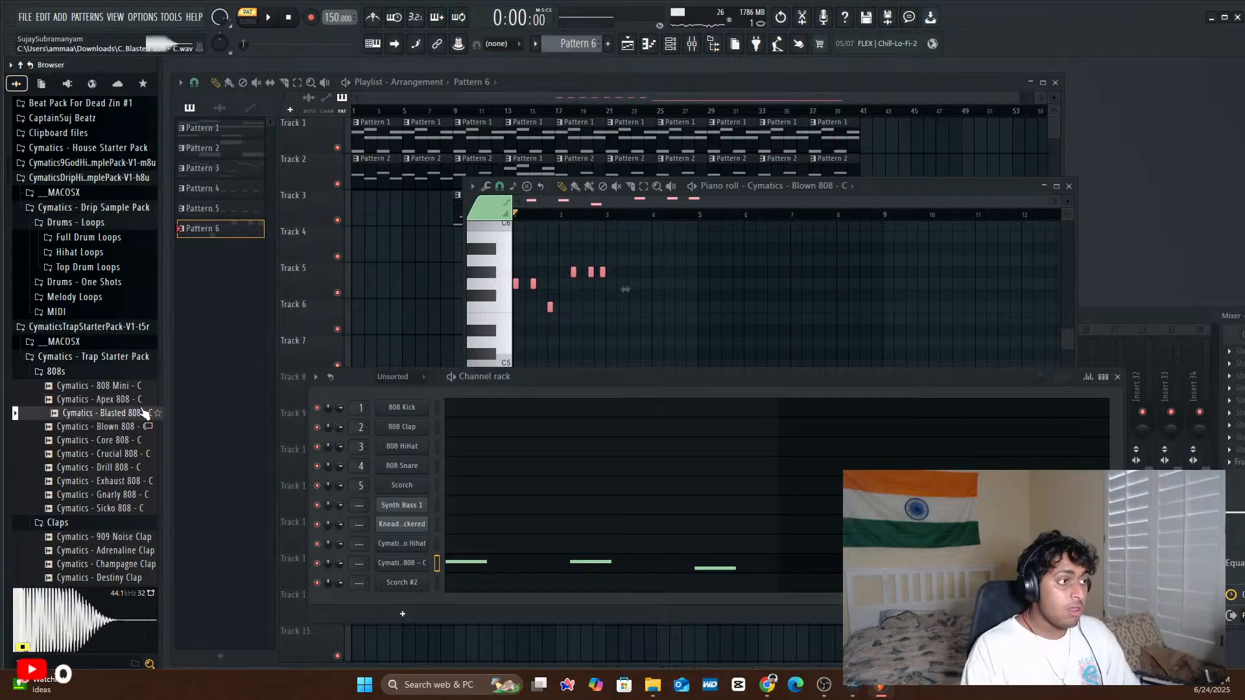
{"action": "left_click", "coordinate": [116, 400]}
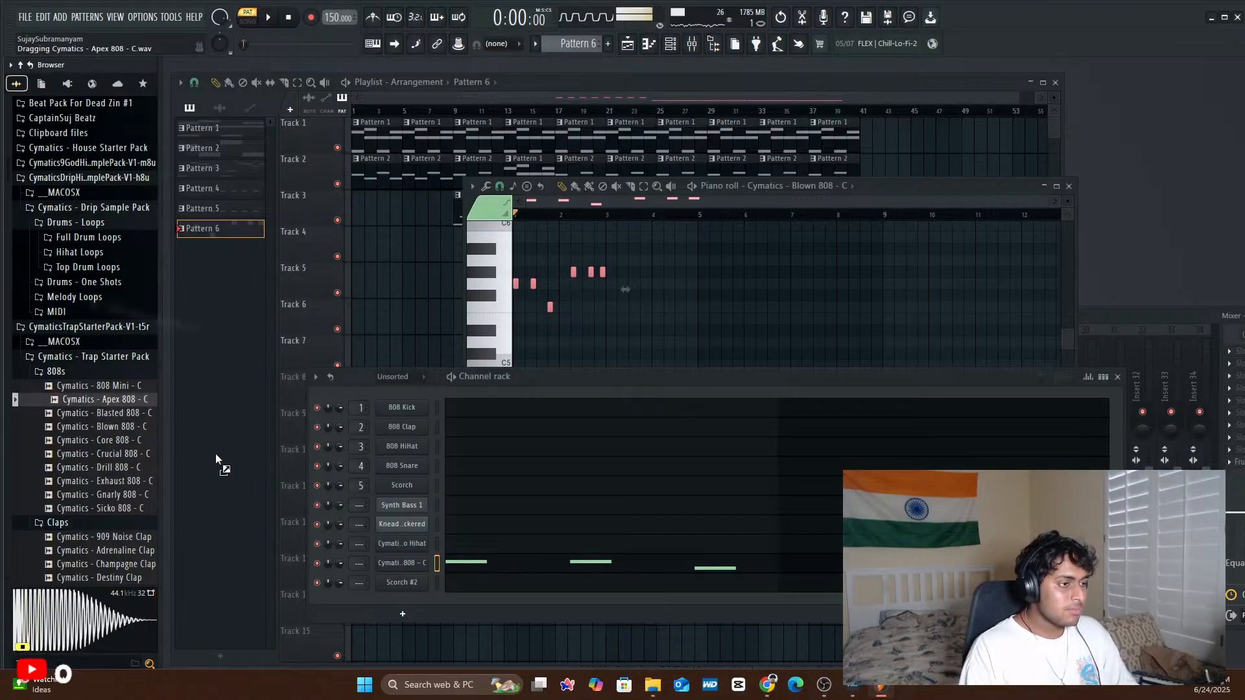
{"action": "left_click_drag", "start_coordinate": [353, 563], "coordinate": [357, 566]}
{"action": "key", "text": "space"}
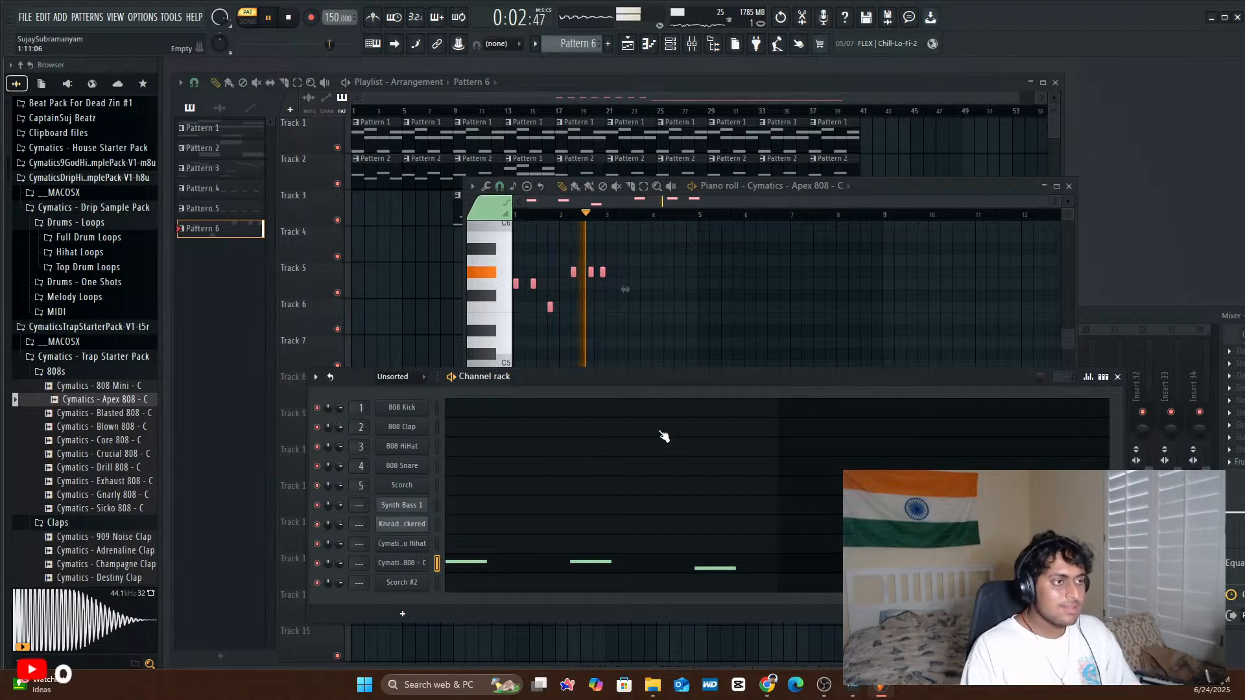
{"action": "left_click", "coordinate": [1069, 187]}
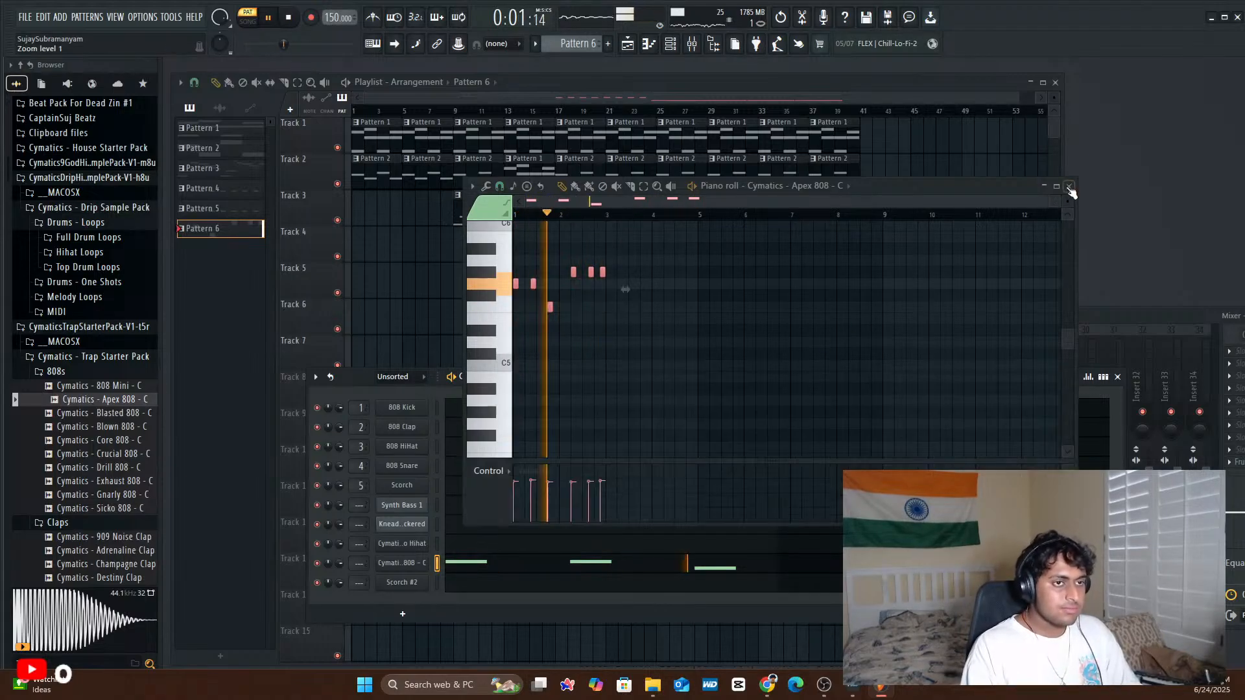
{"action": "left_click", "coordinate": [1070, 188]}
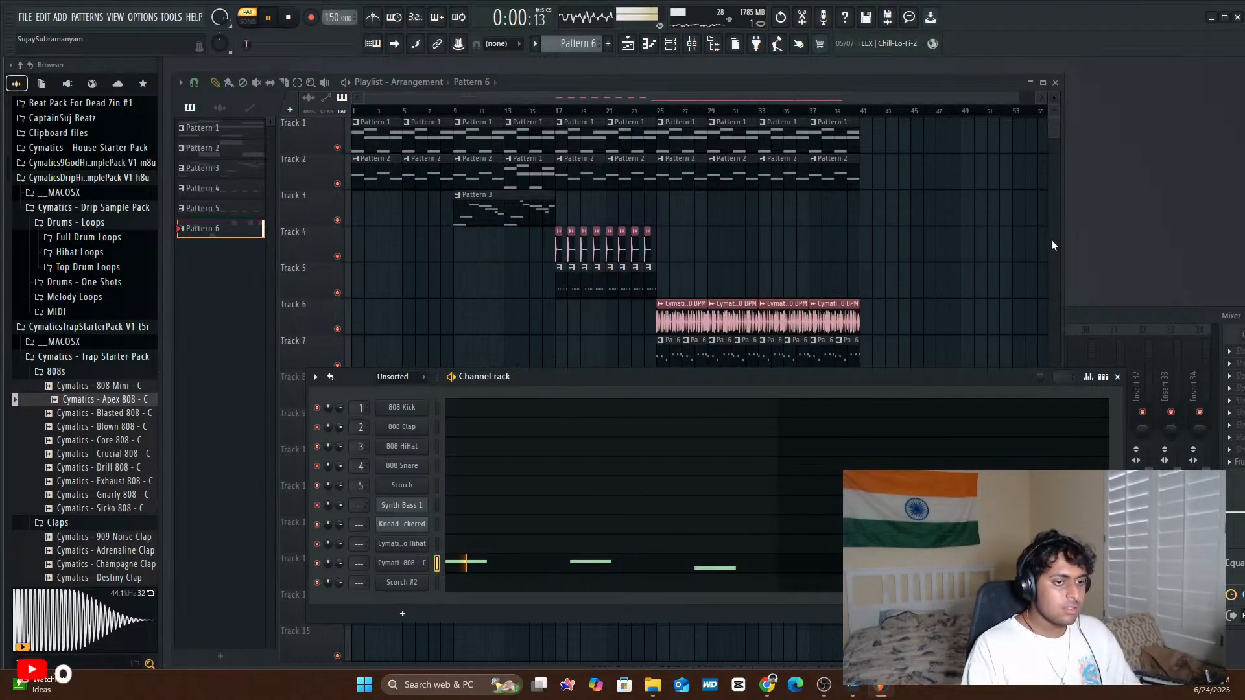
- Play the arrangement in song mode from bar 25 and again from bar 37
{"action": "left_click", "coordinate": [665, 116]}
{"action": "key", "text": "space"}
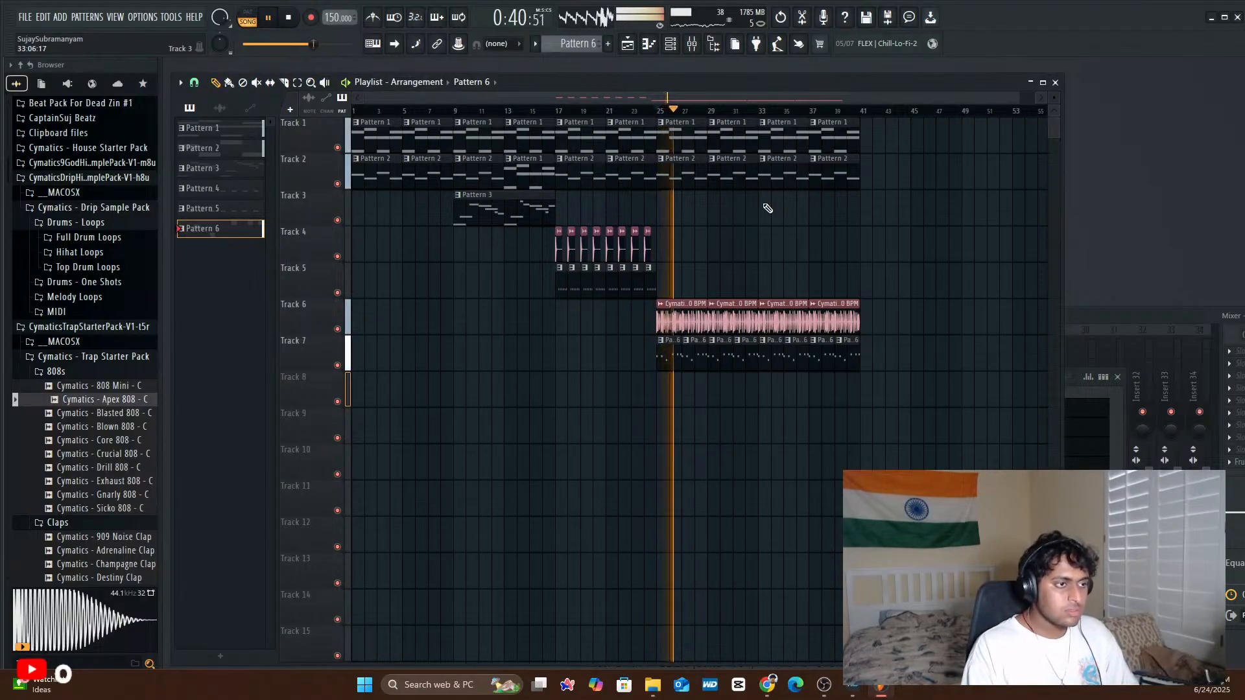
{"action": "left_click", "coordinate": [812, 113]}
{"action": "key", "text": "space"}
- Remove the Pattern 1 and Pattern 2 clips at bar 37 and play the arrangement from there
{"action": "right_click", "coordinate": [832, 142]}
{"action": "right_click", "coordinate": [830, 173]}
{"action": "key", "text": "space"}
{"action": "key", "text": "space"}
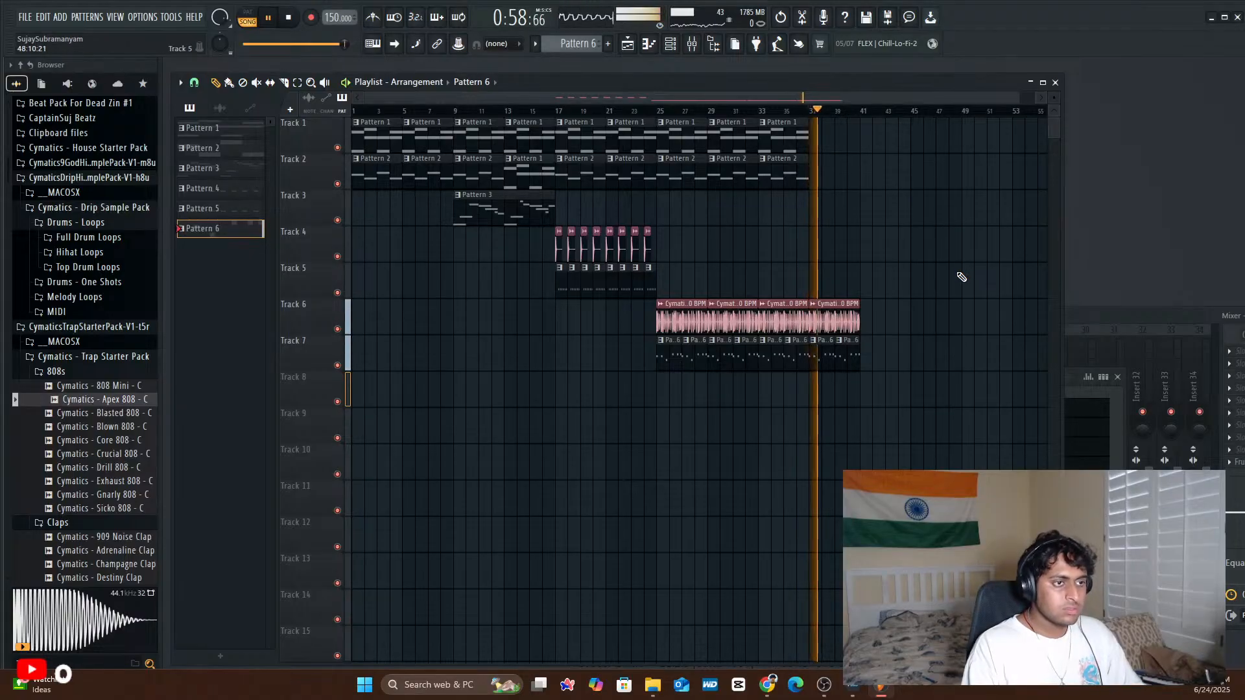
- Place the Pattern 2 and Pattern 1 clips back at bar 37 on Tracks 2 and 1, and stop playback
{"action": "left_click", "coordinate": [788, 174]}
{"action": "left_click", "coordinate": [813, 174]}
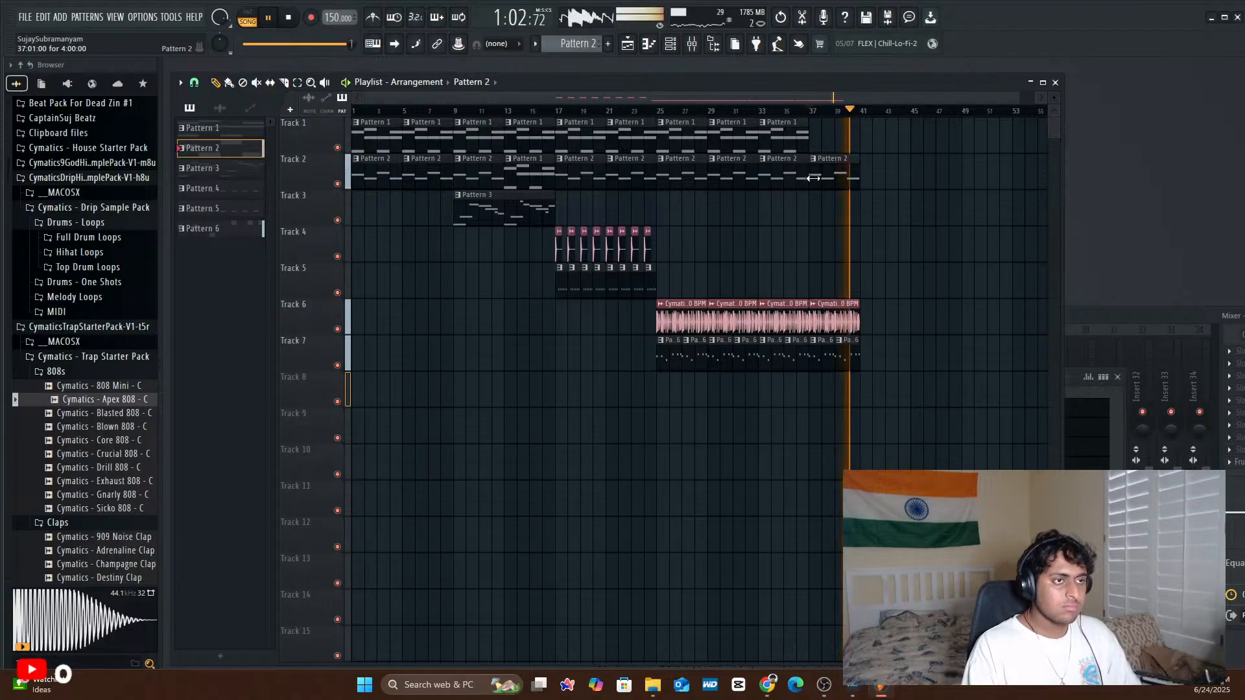
{"action": "left_click", "coordinate": [799, 133]}
{"action": "left_click", "coordinate": [818, 129]}
{"action": "key", "text": "space"}
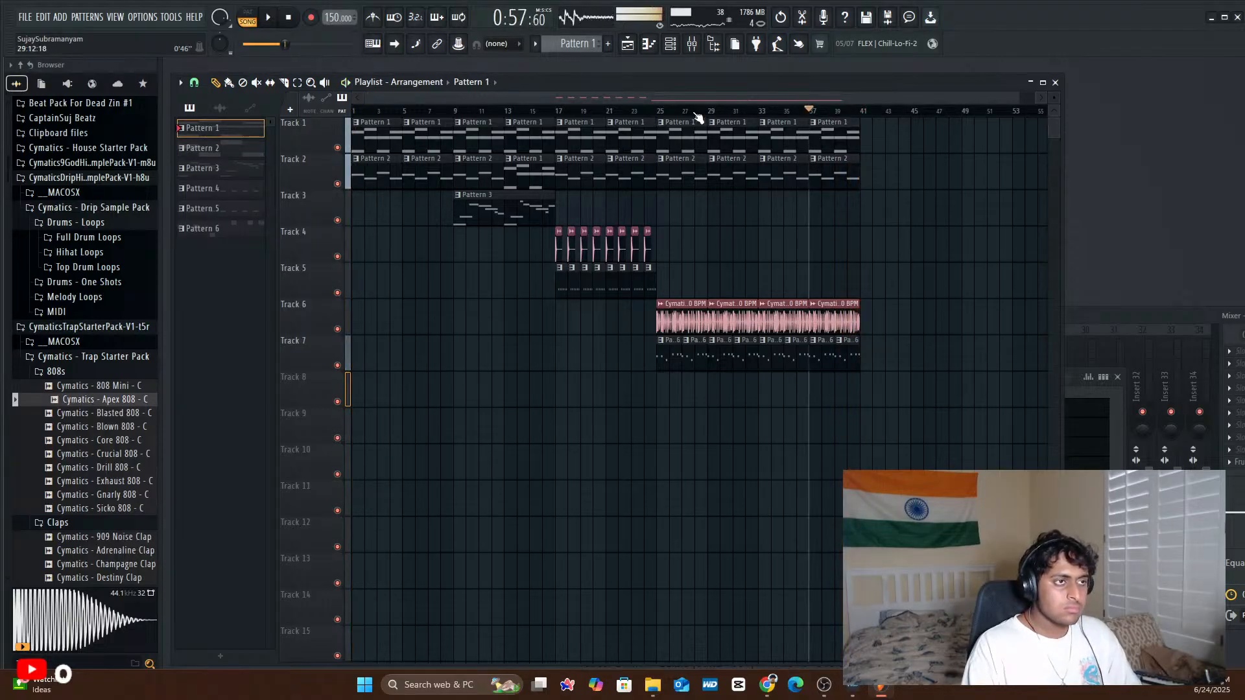
- Add Pattern 3 clips on Track 3 at bars 25 and 33 and play the section from bar 25
{"action": "key", "text": "space"}
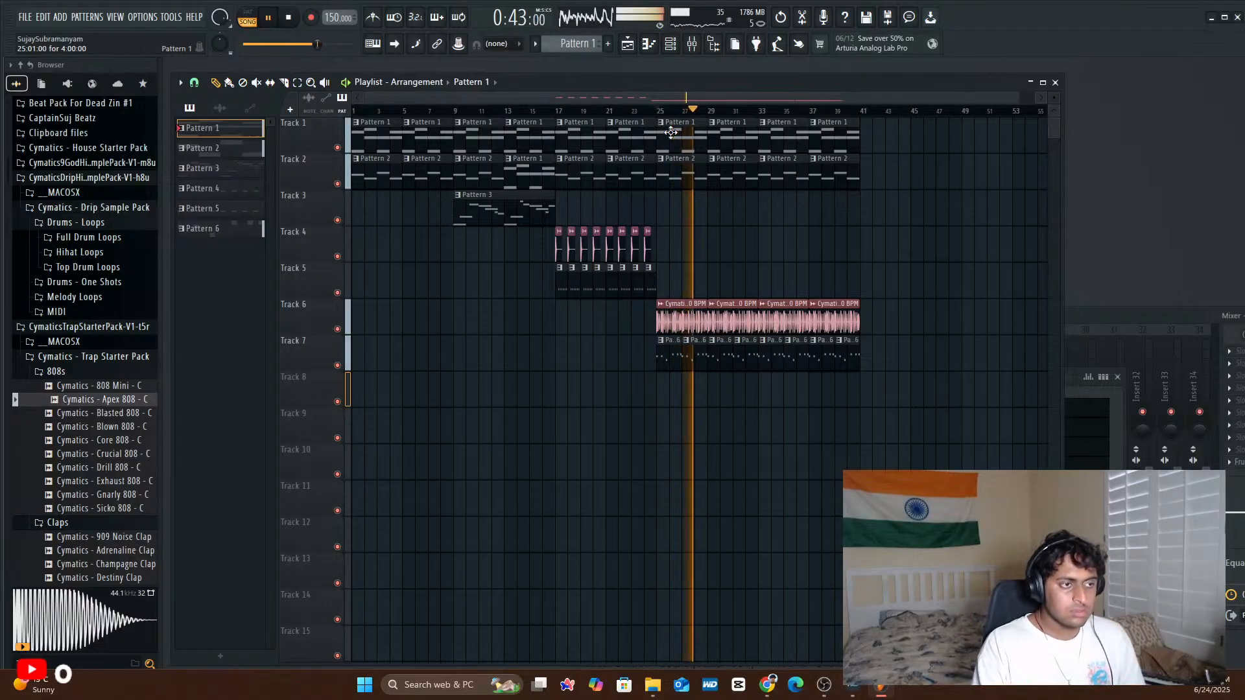
{"action": "key", "text": "space"}
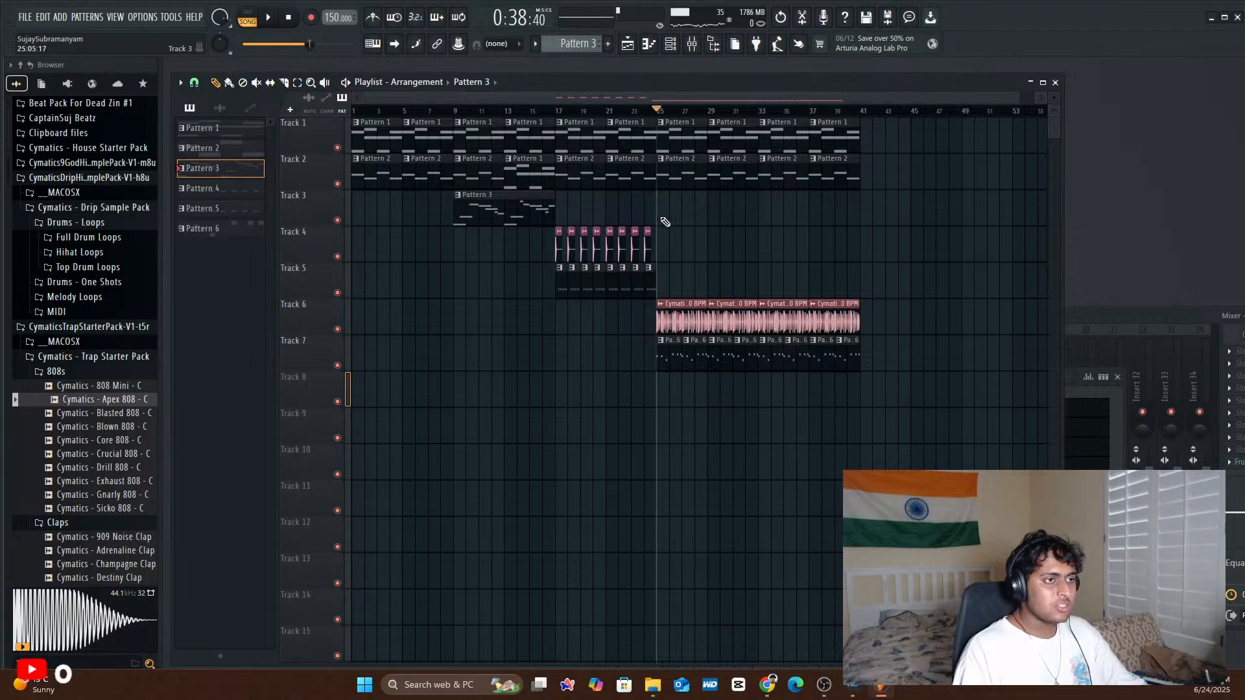
{"action": "left_click", "coordinate": [665, 222]}
{"action": "left_click", "coordinate": [766, 218]}
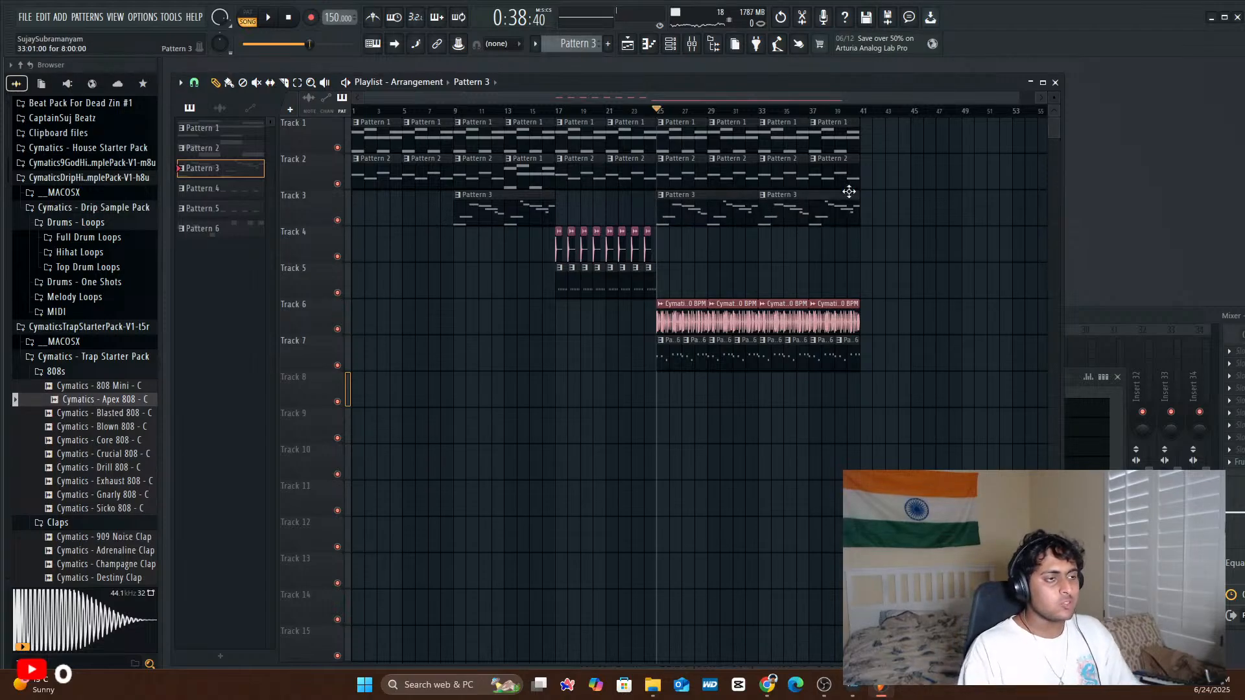
{"action": "key", "text": "space"}
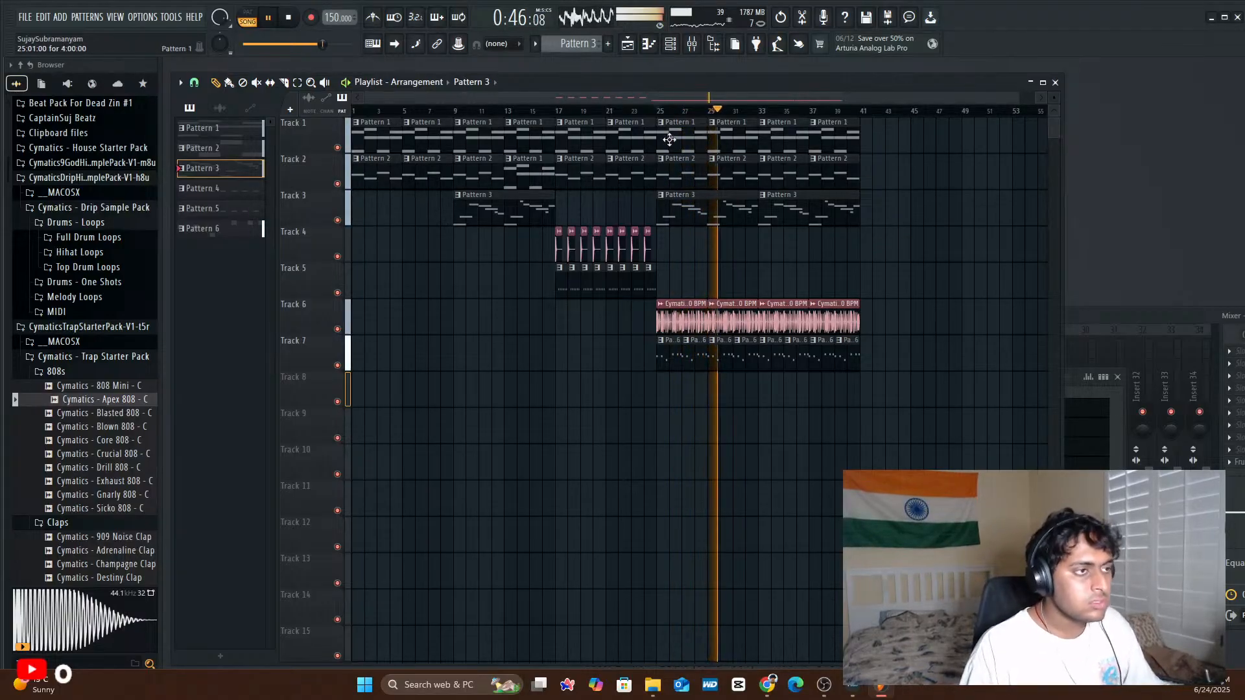
- Remove the Pattern 3 clips on Track 3 at bars 25 and 33, and play the section from bar 25
{"action": "left_click", "coordinate": [638, 109]}
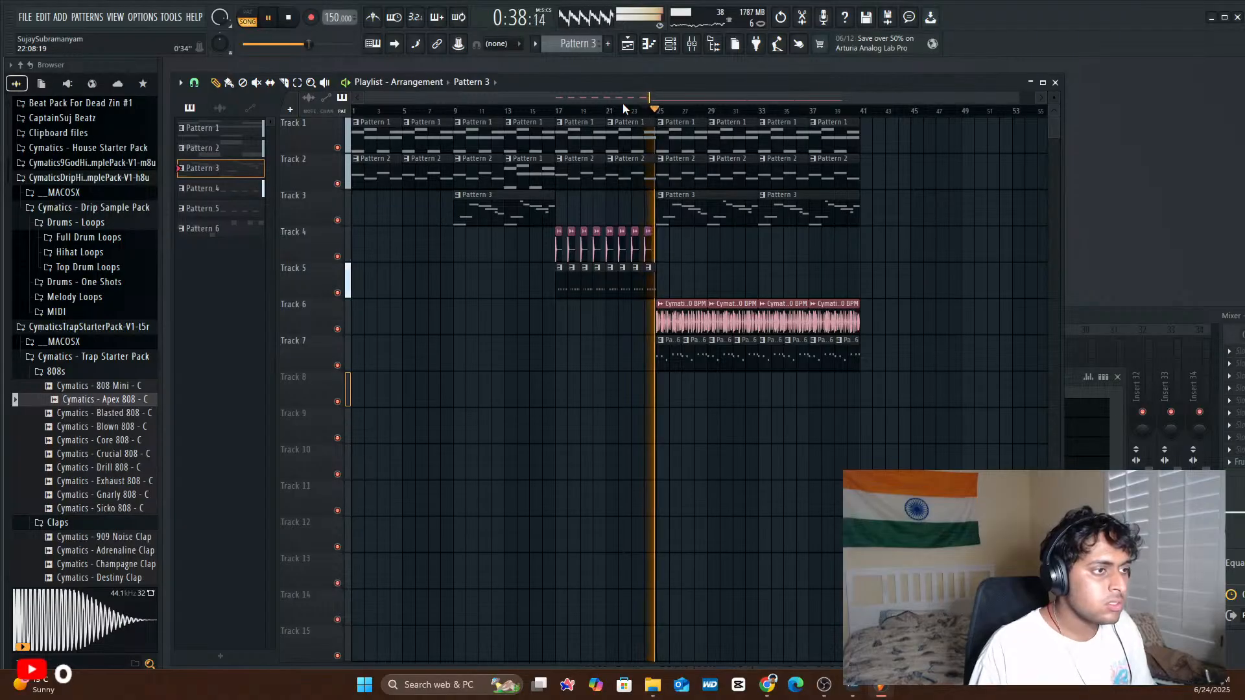
{"action": "key", "text": "space"}
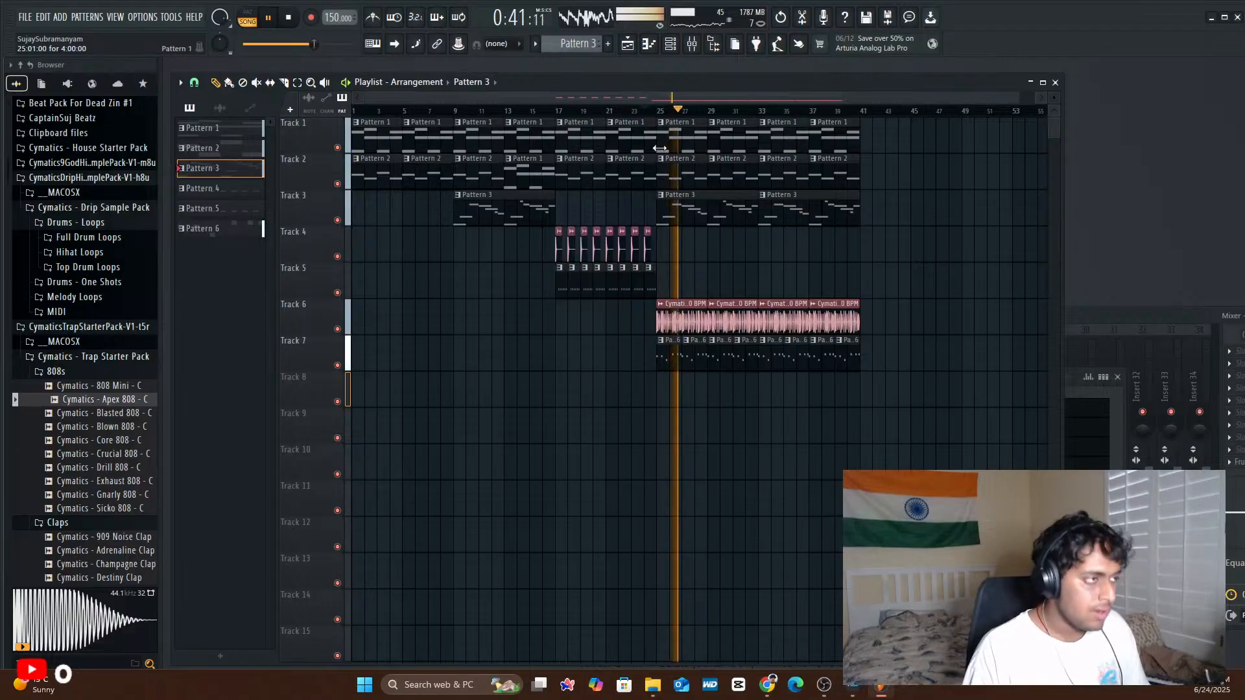
{"action": "right_click", "coordinate": [687, 202]}
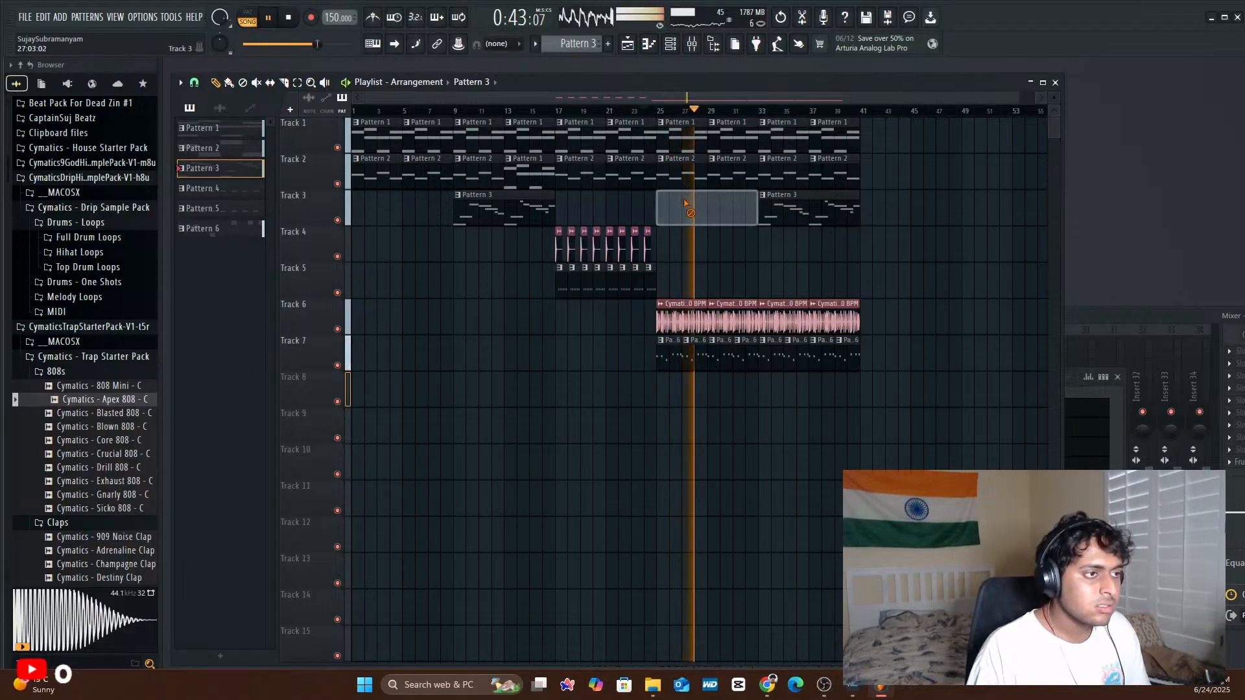
{"action": "right_click", "coordinate": [825, 212]}
{"action": "left_click", "coordinate": [647, 110]}
{"action": "left_click", "coordinate": [657, 110]}
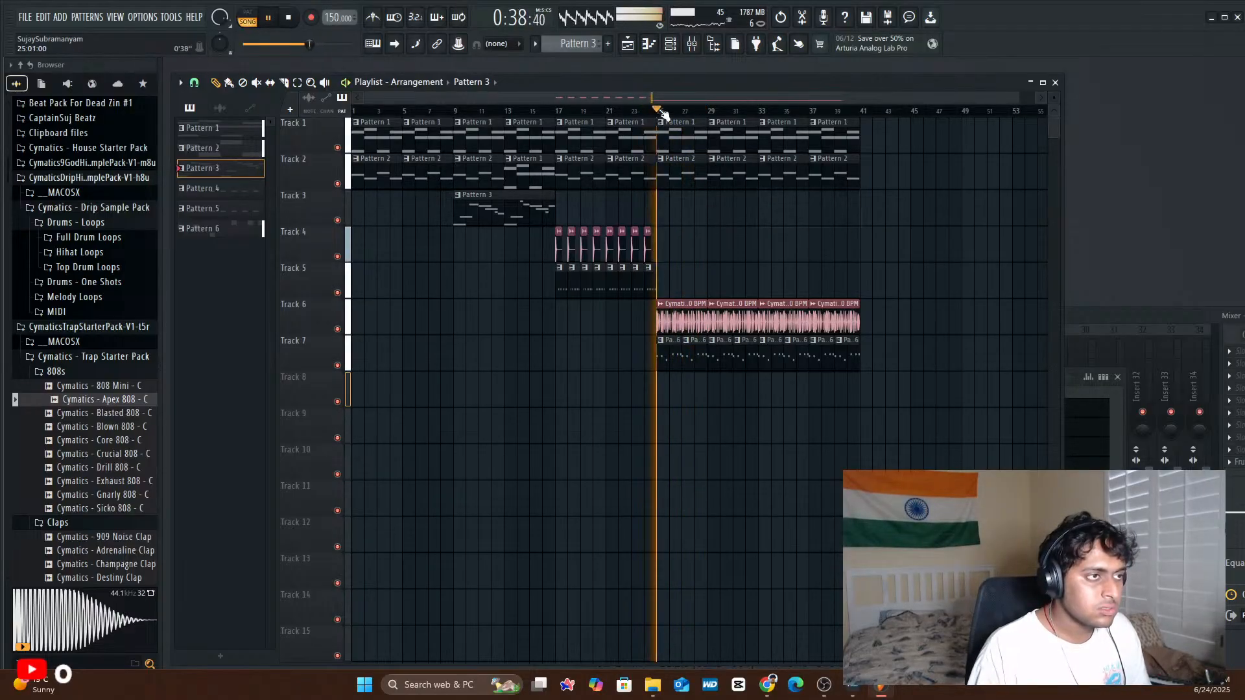
{"action": "key", "text": "space"}
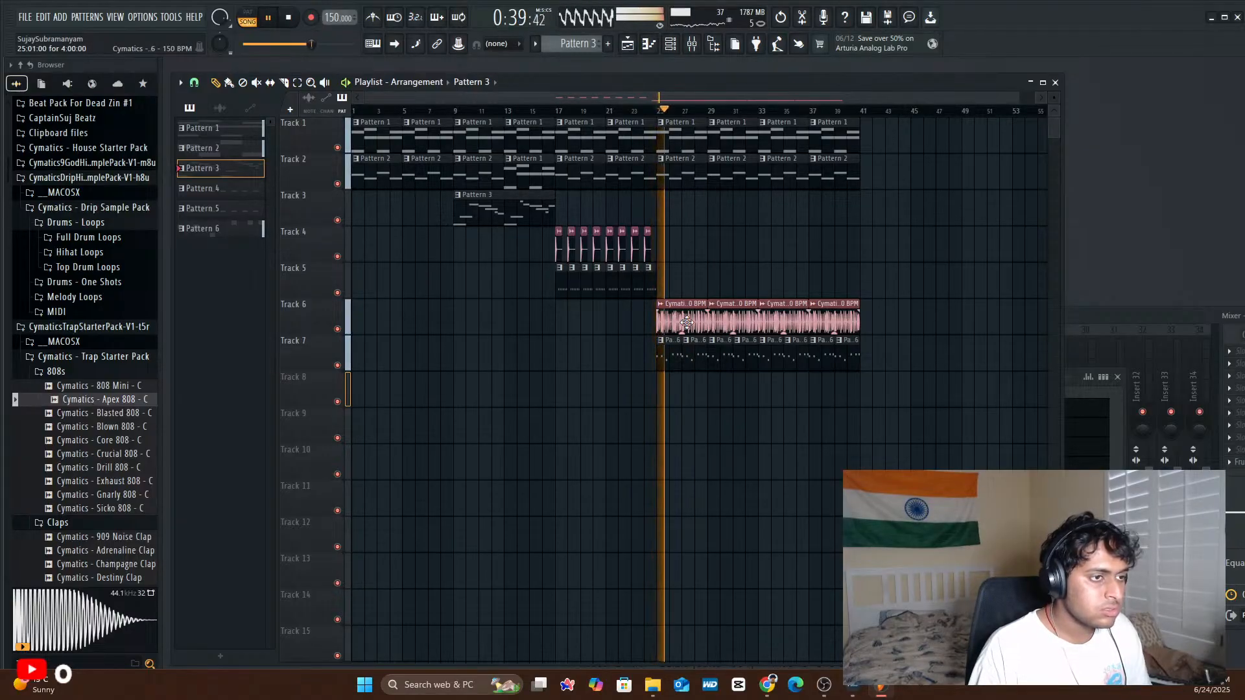
- Lower the channel volume of the Drip Drum Loop 6 clip while the section plays, and close the channel settings
{"action": "key", "text": "space"}
{"action": "left_click", "coordinate": [687, 322]}
{"action": "double_click", "coordinate": [687, 322]}
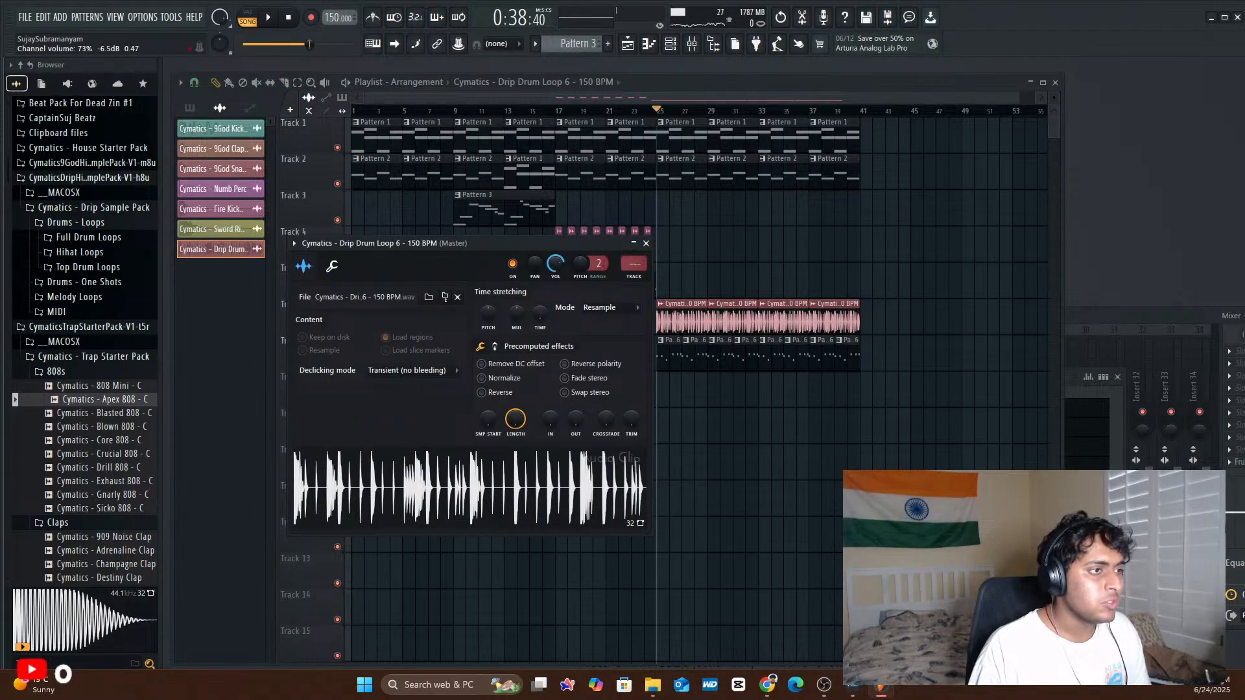
{"action": "key", "text": "space"}
{"action": "mouse_move", "coordinate": [555, 267]}
{"action": "left_mouse_down"}
{"action": "mouse_move", "coordinate": [554, 305]}
{"action": "mouse_move", "coordinate": [554, 267]}
{"action": "left_mouse_up"}
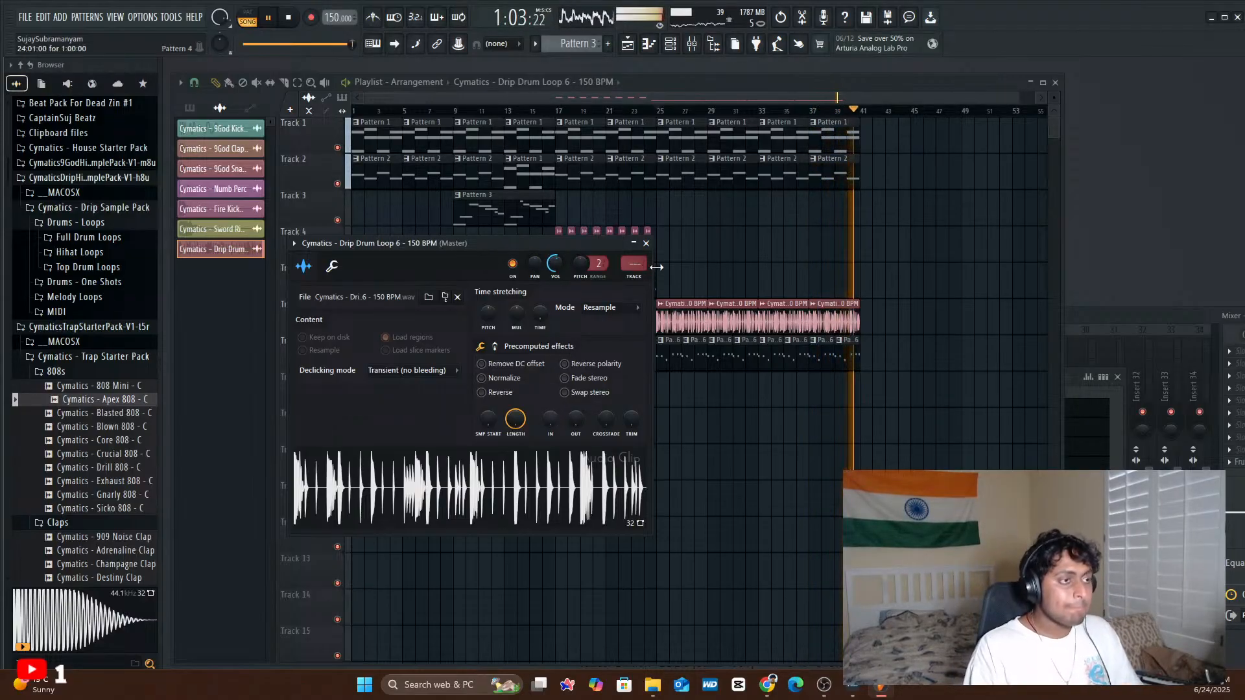
{"action": "left_click", "coordinate": [647, 244]}
{"action": "key", "text": "space"}
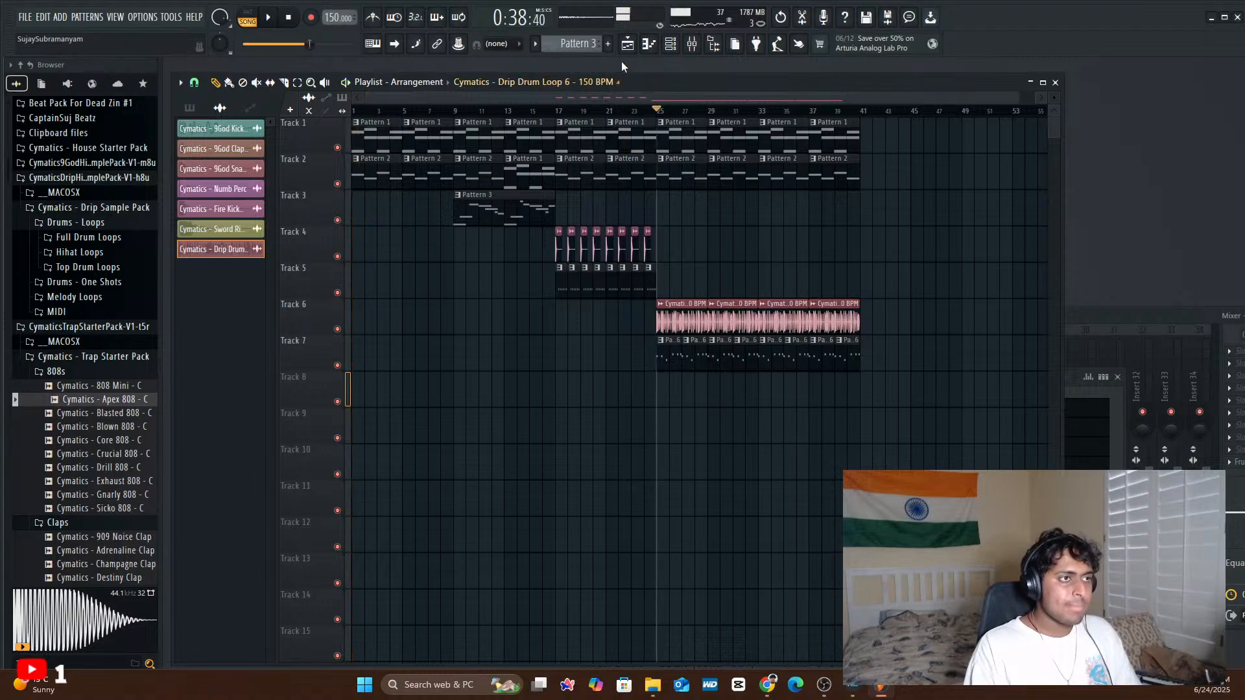
- Load Fruity Parametric EQ 2 from the plugin picker while the Drip Drum Loop 6 channel settings are open
{"action": "left_click", "coordinate": [670, 48]}
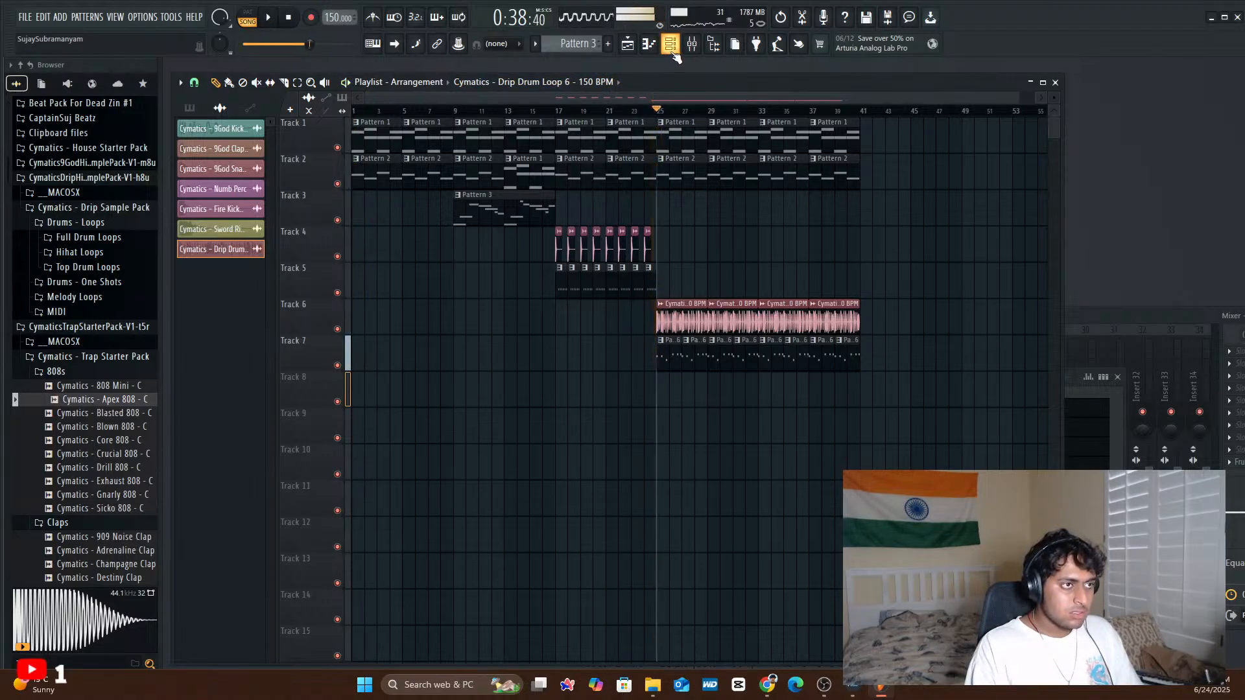
{"action": "left_click", "coordinate": [670, 46]}
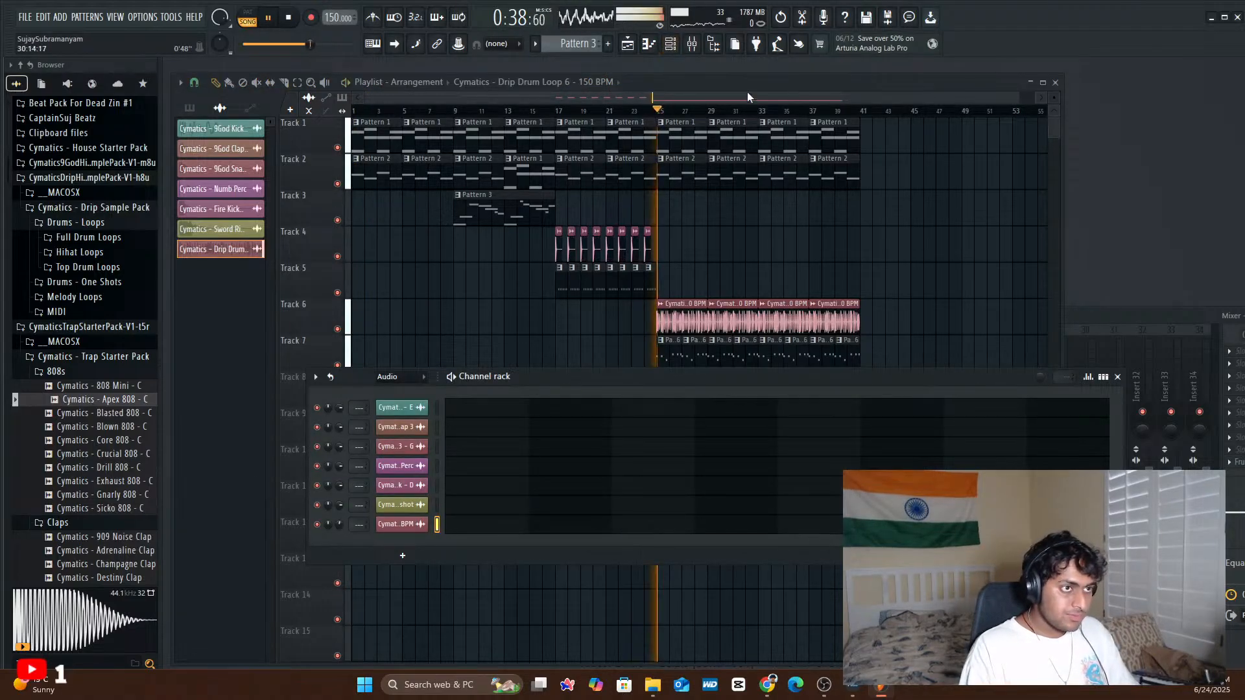
{"action": "left_click", "coordinate": [759, 47]}
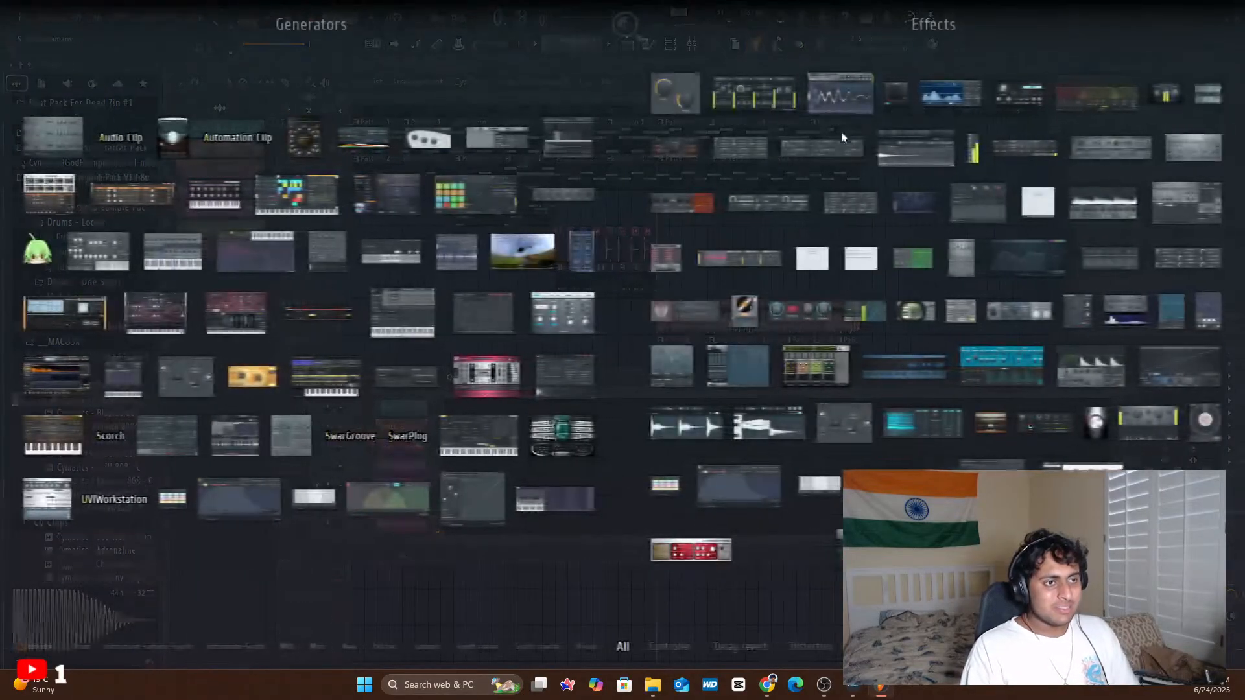
{"action": "mouse_move", "coordinate": [734, 641]}
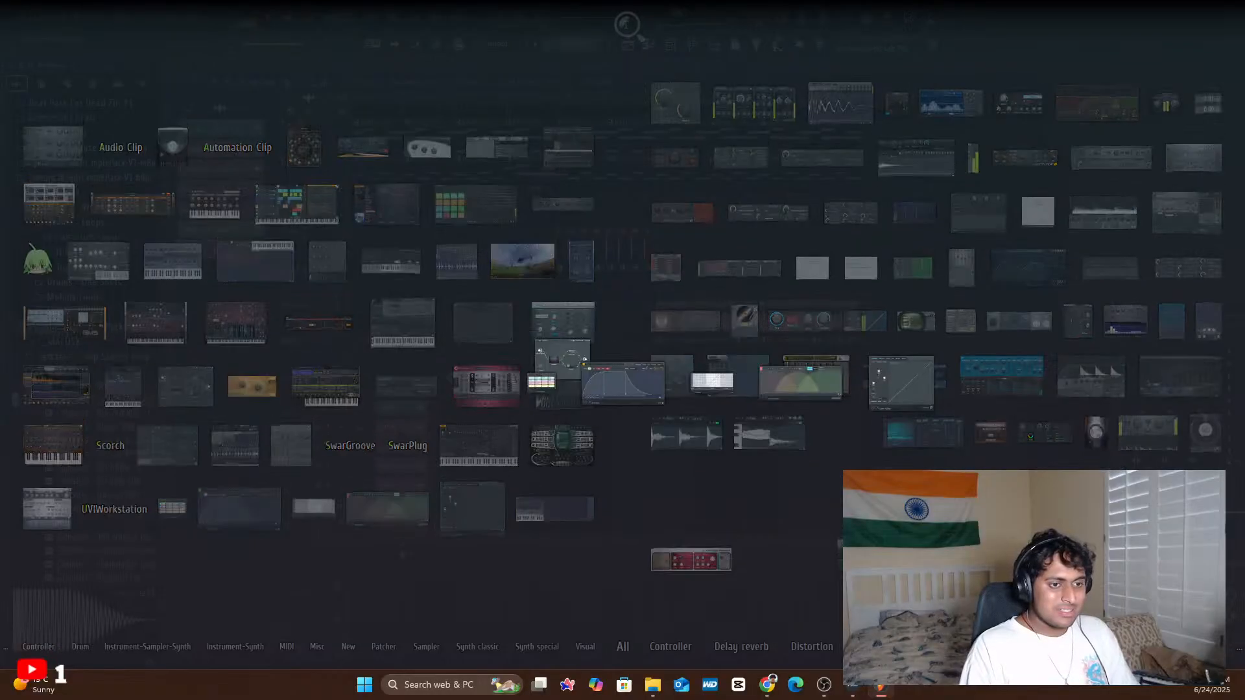
{"action": "mouse_move", "coordinate": [624, 648]}
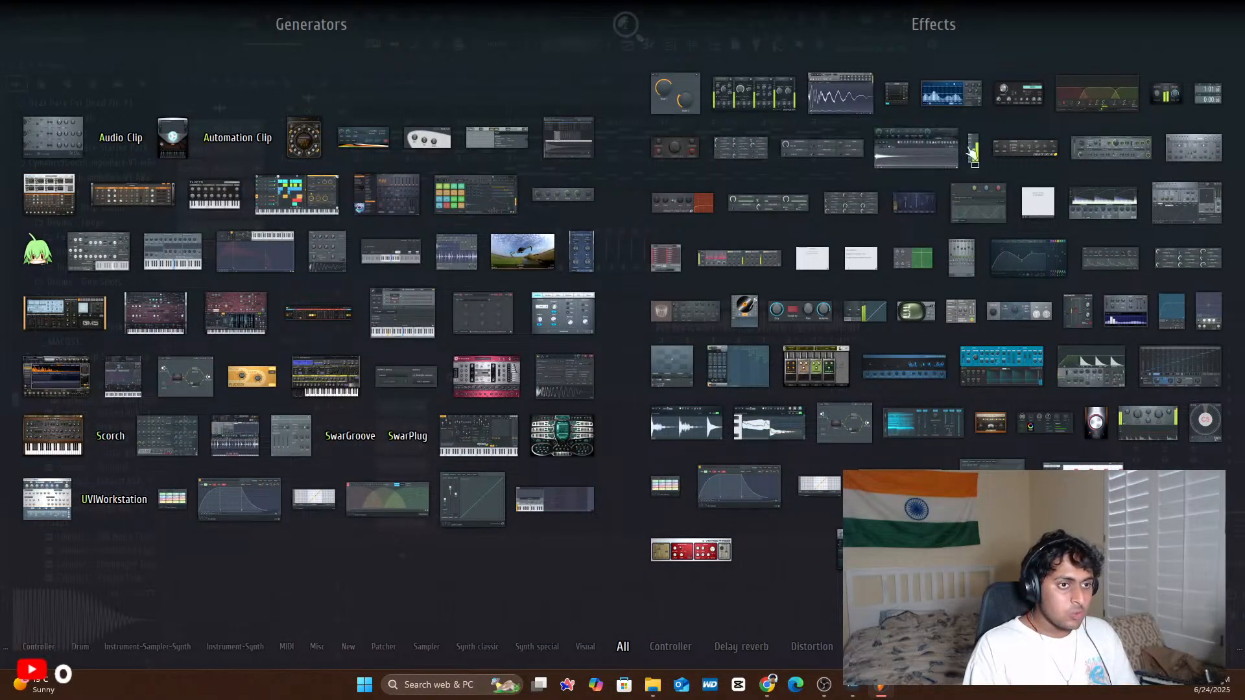
{"action": "left_click_drag", "start_coordinate": [730, 279], "coordinate": [498, 280]}
{"action": "left_click_drag", "start_coordinate": [588, 228], "coordinate": [243, 252]}
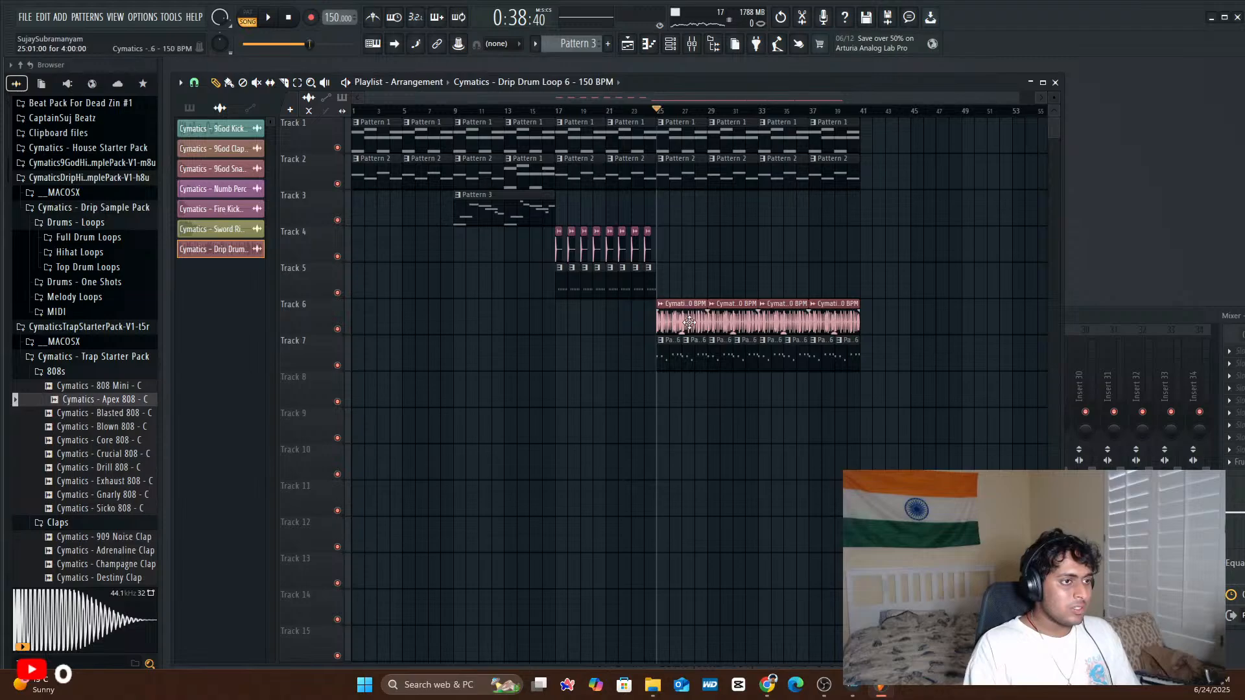
{"action": "left_click", "coordinate": [238, 251]}
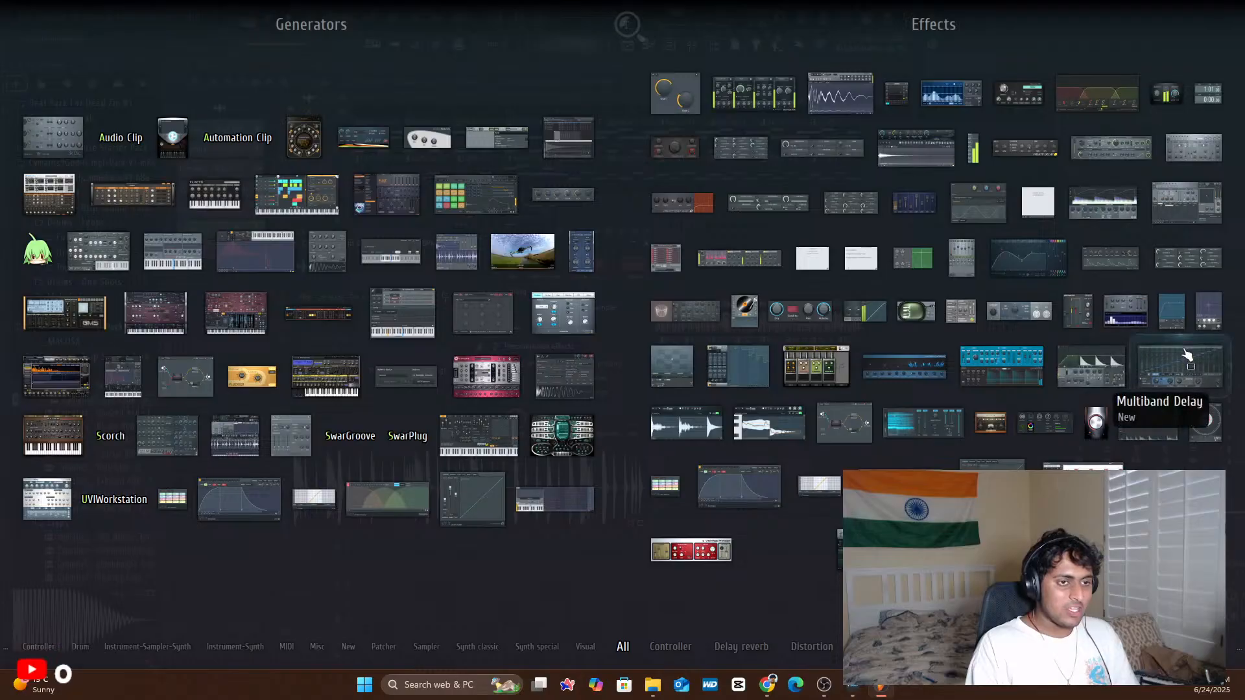
{"action": "left_click_drag", "start_coordinate": [1030, 260], "coordinate": [448, 241]}
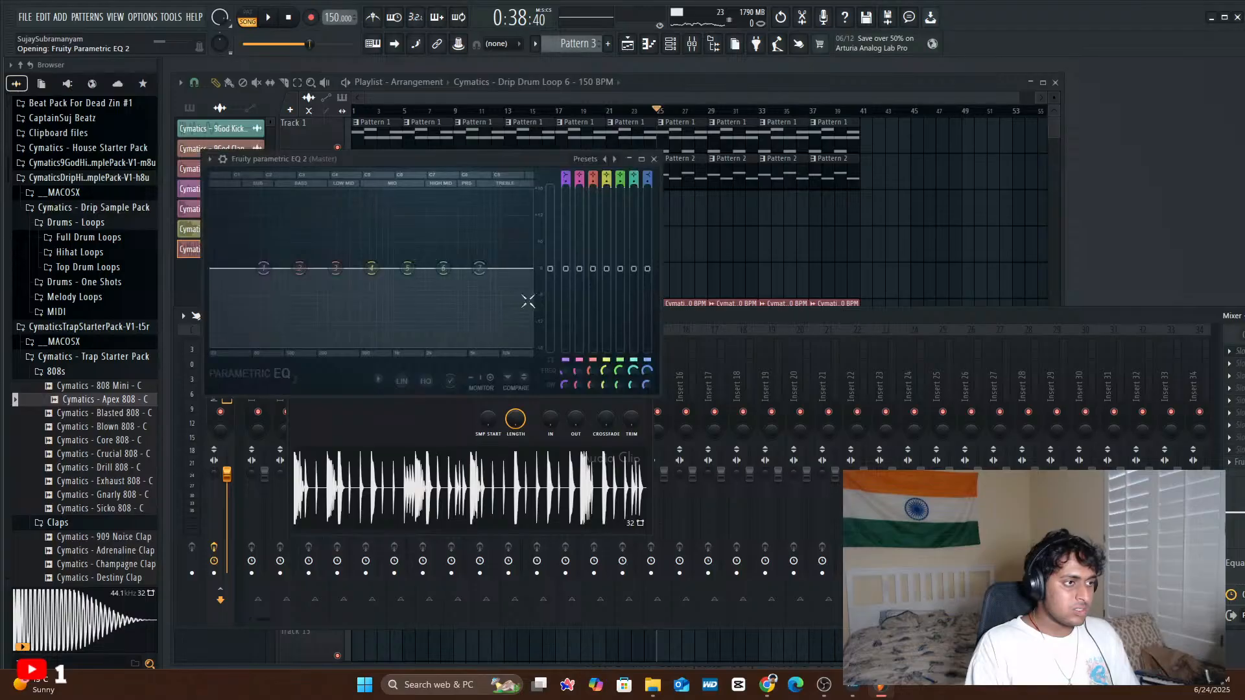
- Play the section from bar 25 to examine its spectrum in the Parametric EQ 2, and close the EQ
{"action": "key", "text": "space"}
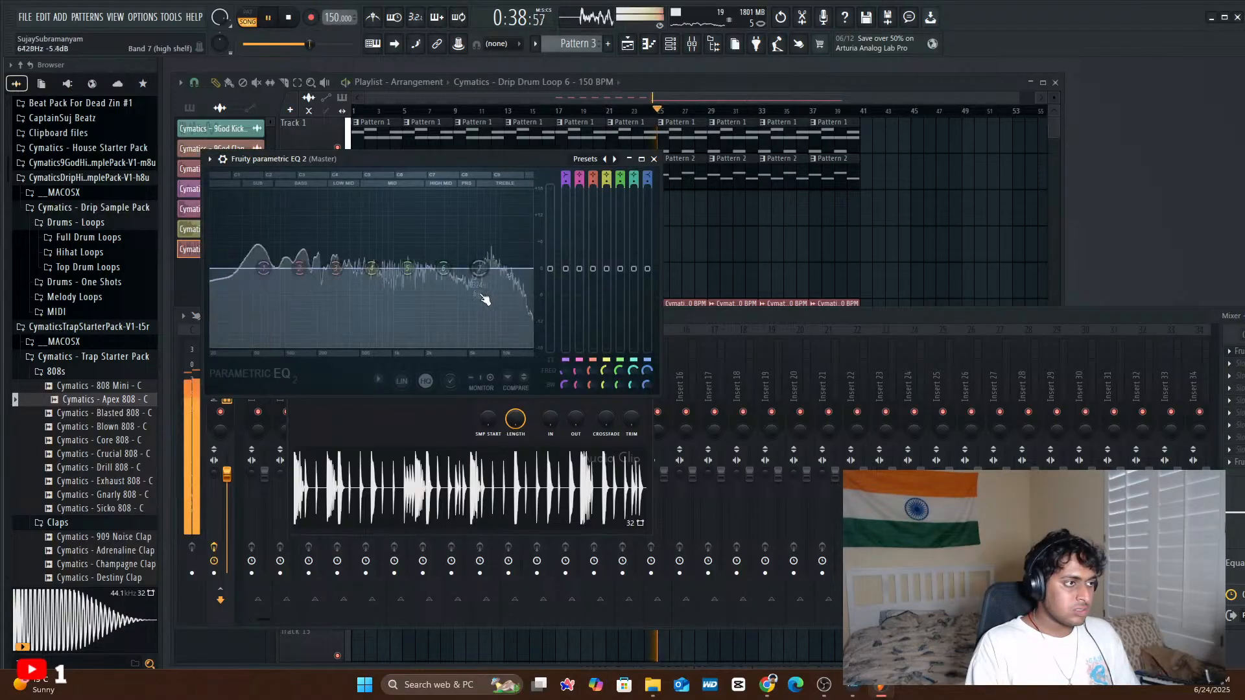
{"action": "key", "text": "space"}
{"action": "left_click_drag", "start_coordinate": [491, 161], "coordinate": [767, 150]}
{"action": "key", "text": "space"}
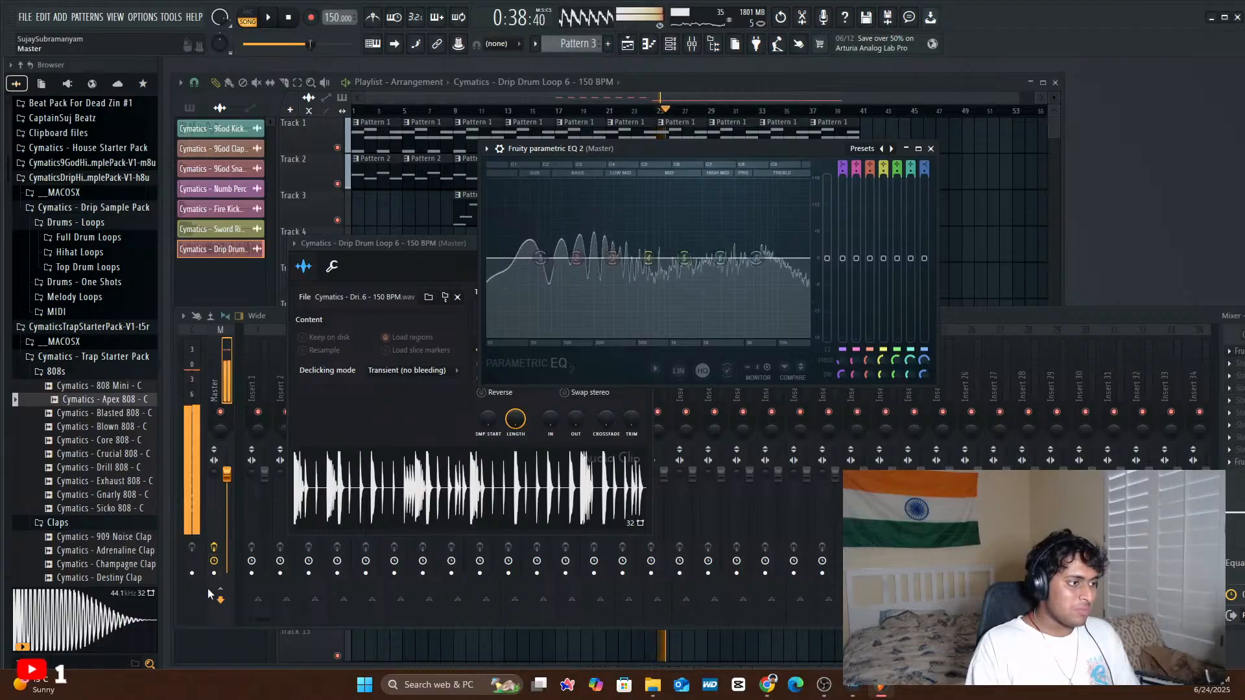
{"action": "key", "text": "space"}
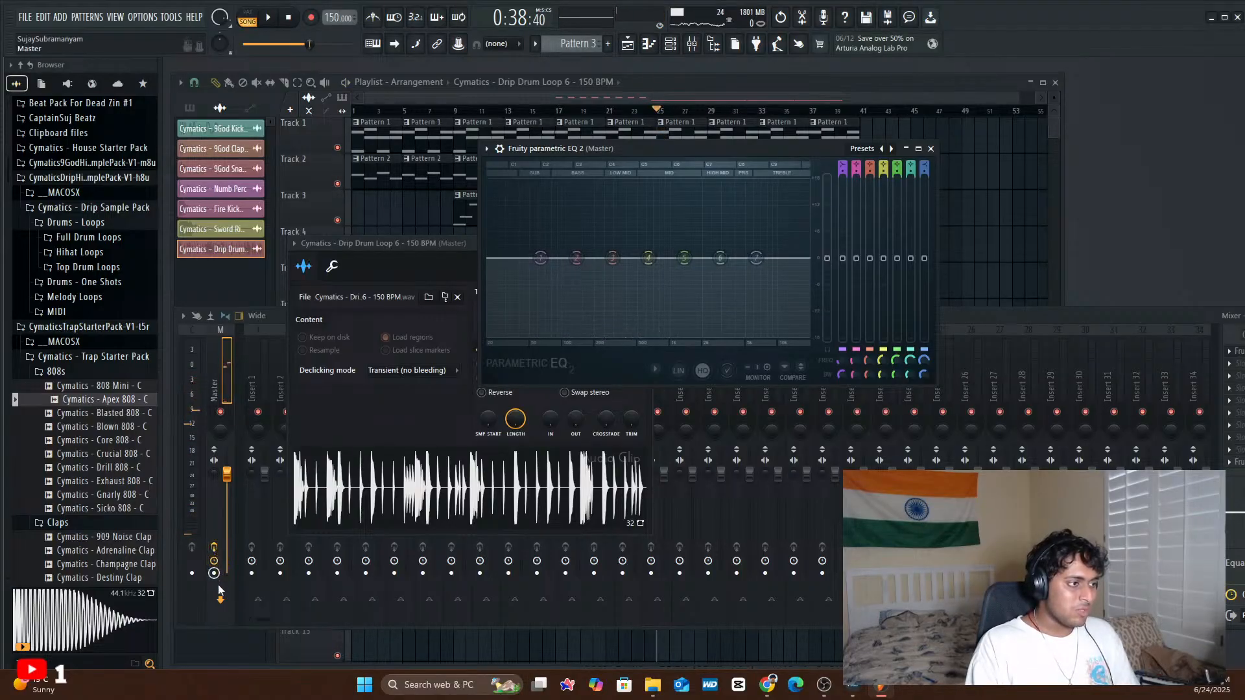
{"action": "left_click", "coordinate": [221, 601]}
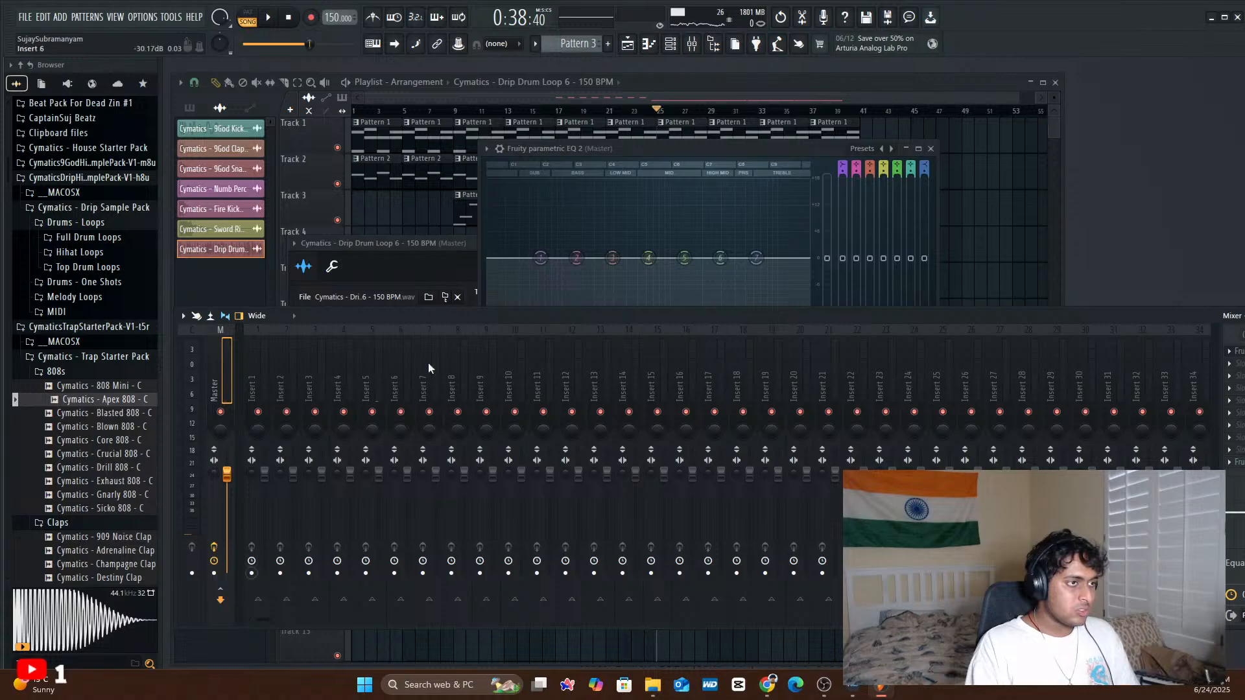
{"action": "left_click", "coordinate": [648, 148]}
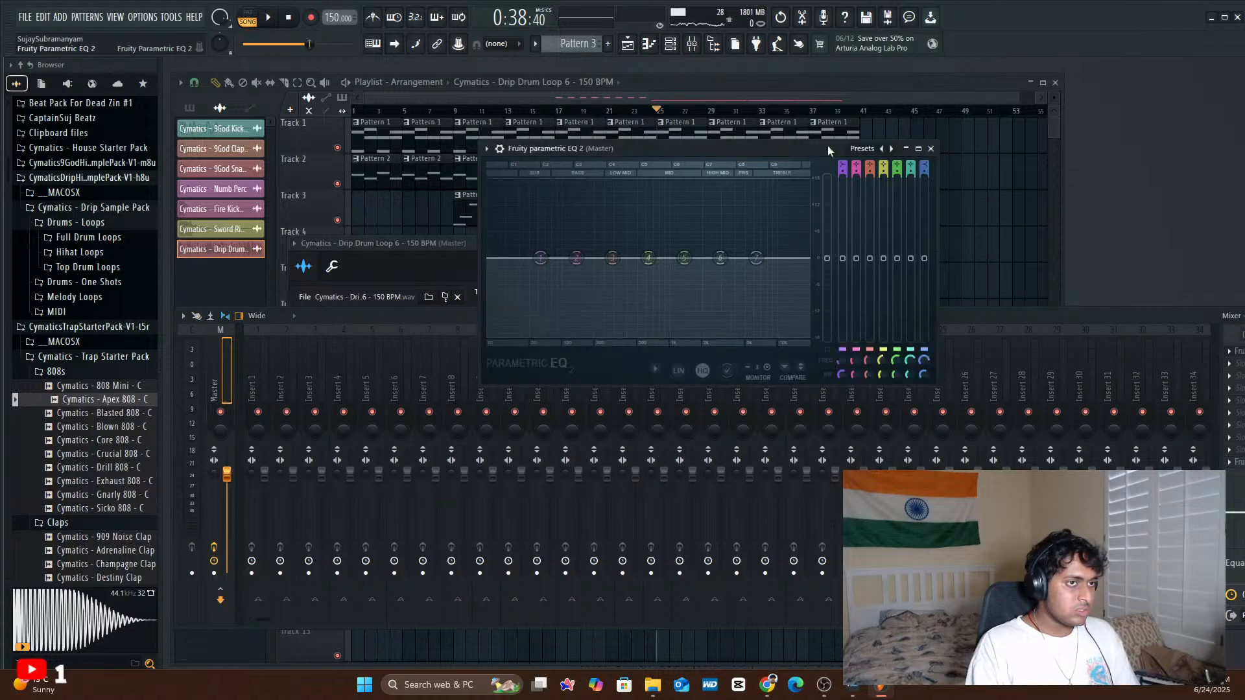
{"action": "left_click", "coordinate": [931, 149]}
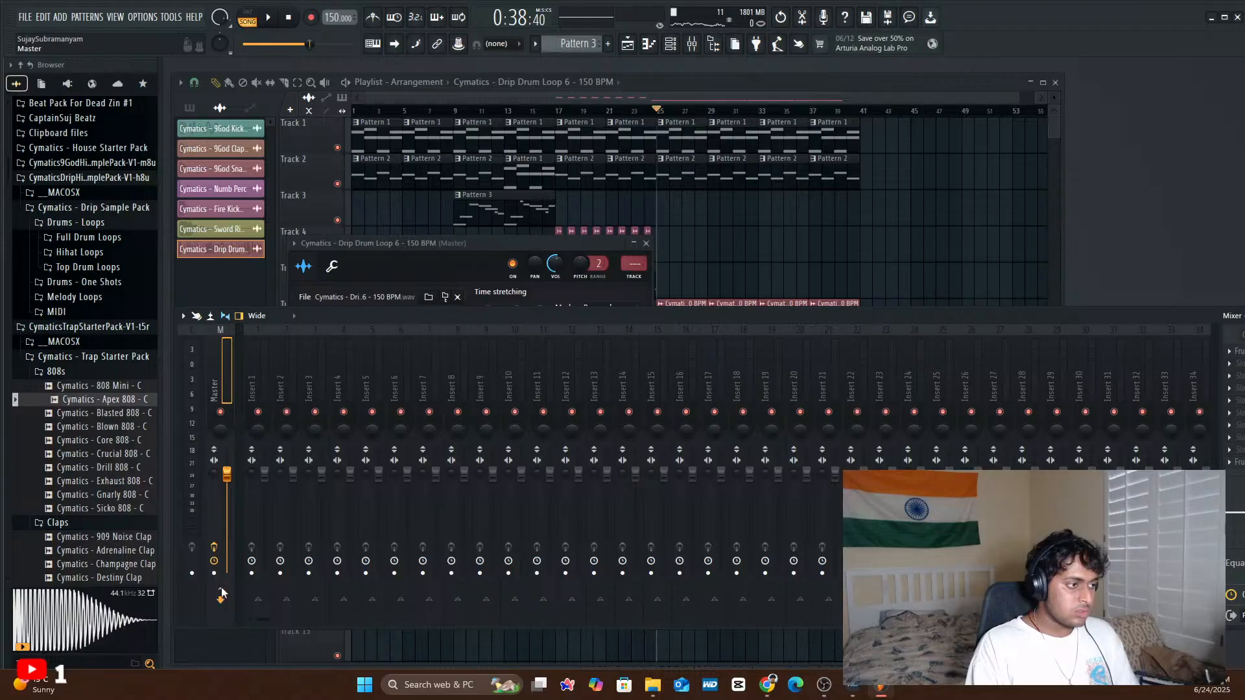
- Set the Drip Drum Loop 6 channel volume to 49% during playback, then close its settings and hide the mixer
{"action": "left_click_drag", "start_coordinate": [375, 316], "coordinate": [388, 356]}
{"action": "key", "text": "space"}
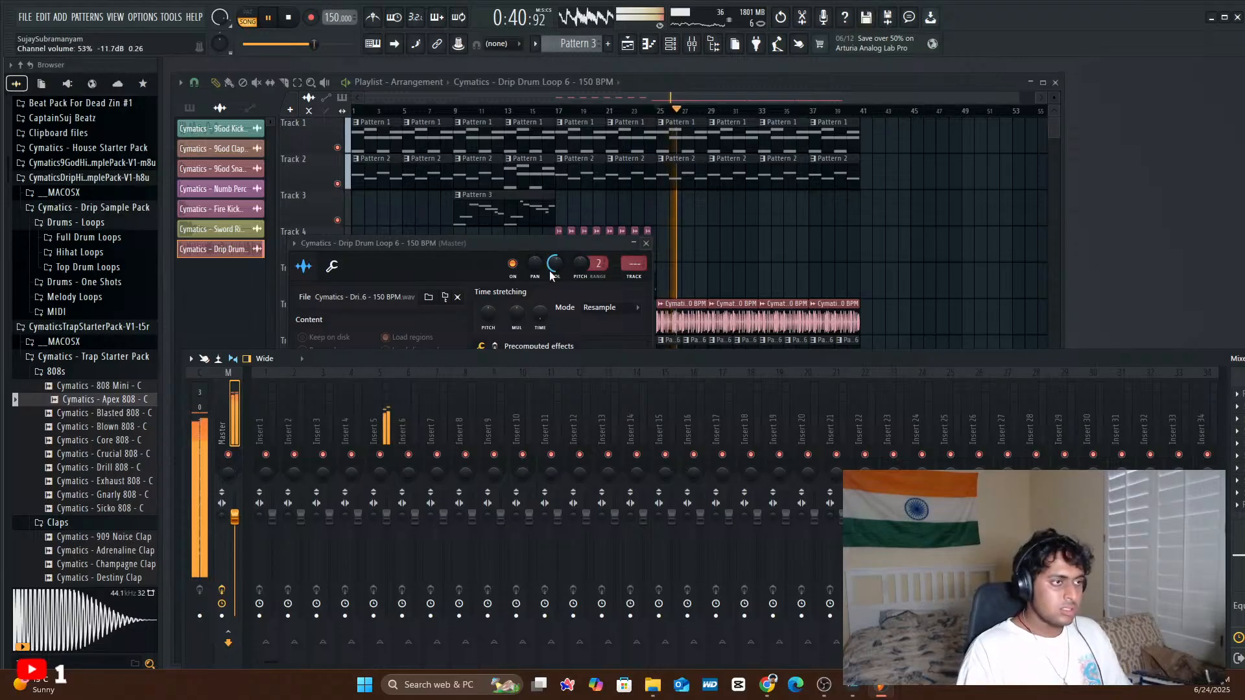
{"action": "left_click_drag", "start_coordinate": [552, 266], "coordinate": [552, 273]}
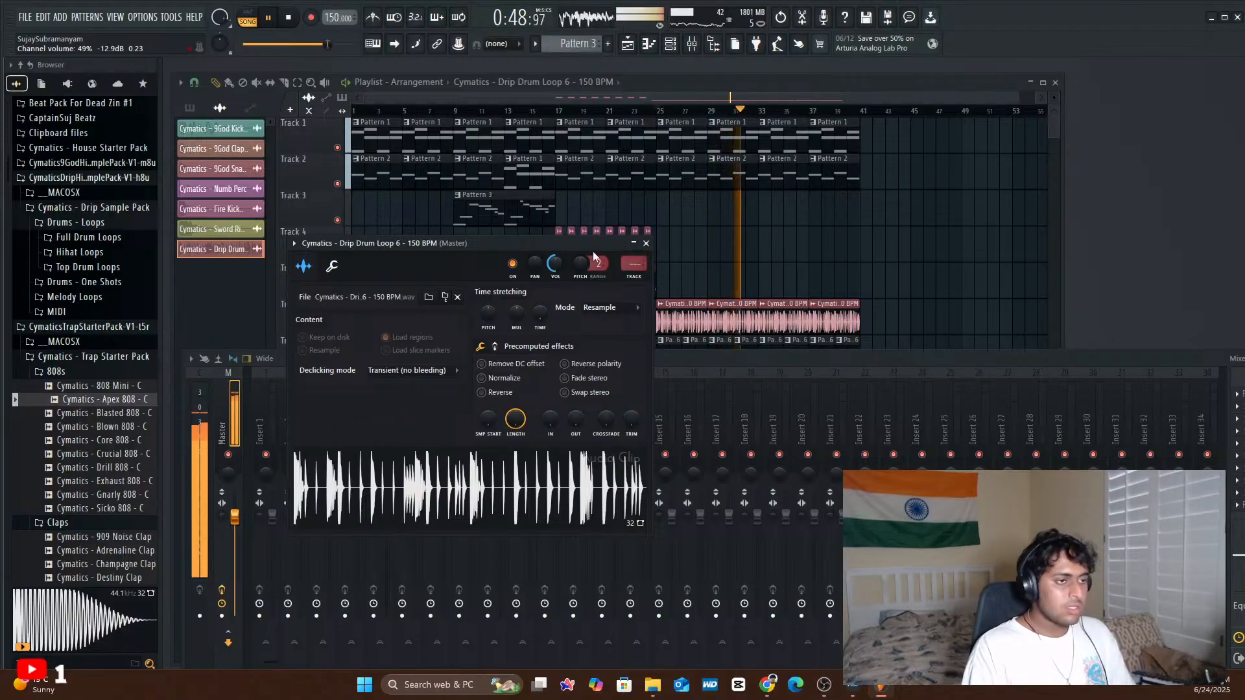
{"action": "left_click", "coordinate": [645, 244]}
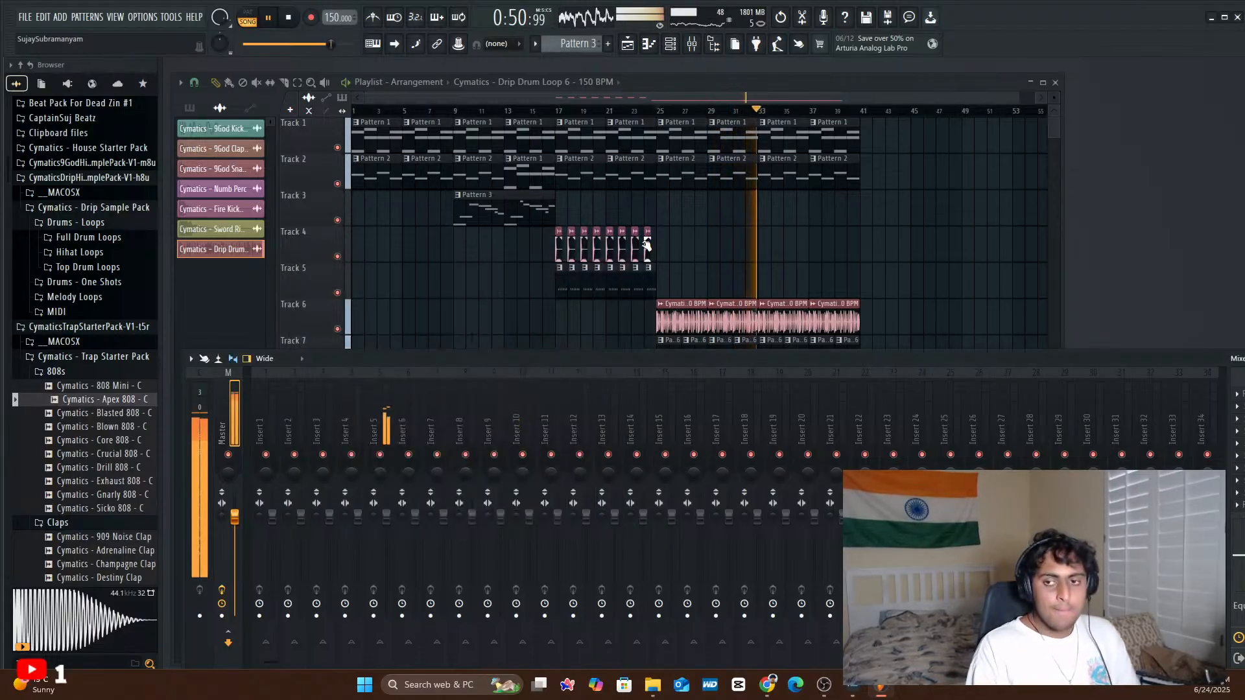
{"action": "key", "text": "space"}
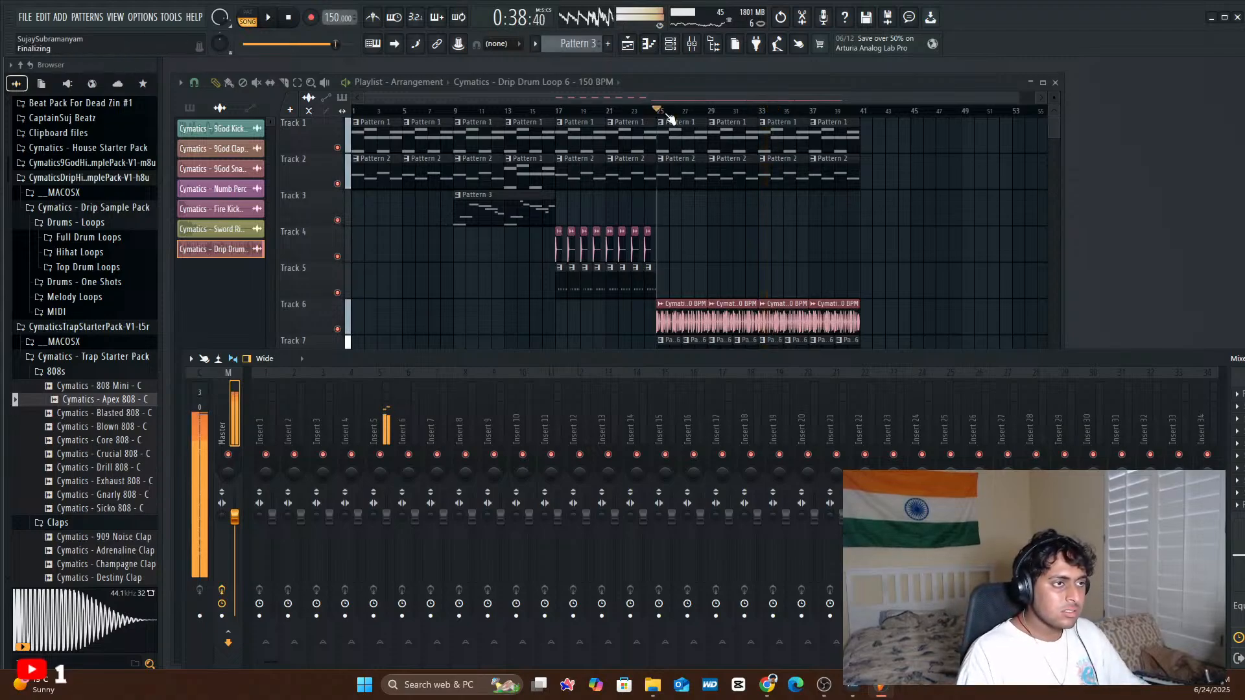
{"action": "key", "text": "F9"}
- Play the arrangement from bar 25, skip ahead to bars 29, 33 and 34, and replay it from bar 25
{"action": "left_click", "coordinate": [668, 111]}
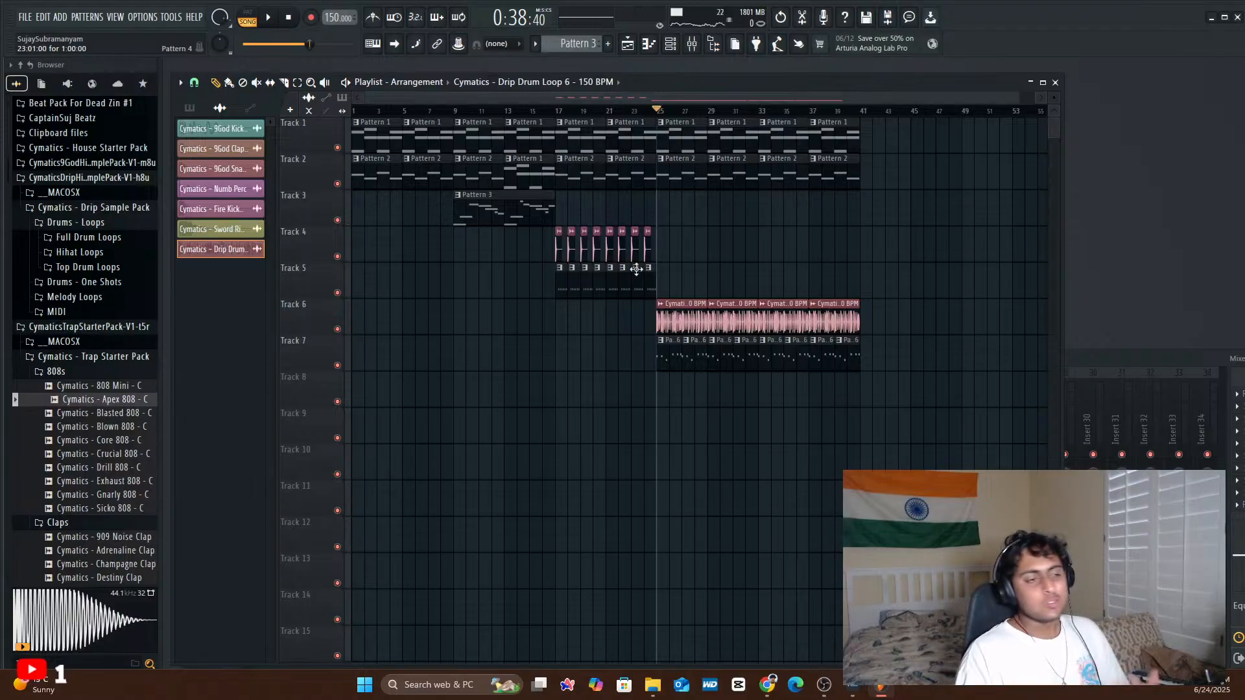
{"action": "key", "text": "space"}
{"action": "left_click", "coordinate": [716, 111]}
{"action": "left_click", "coordinate": [760, 113]}
{"action": "left_click", "coordinate": [778, 112]}
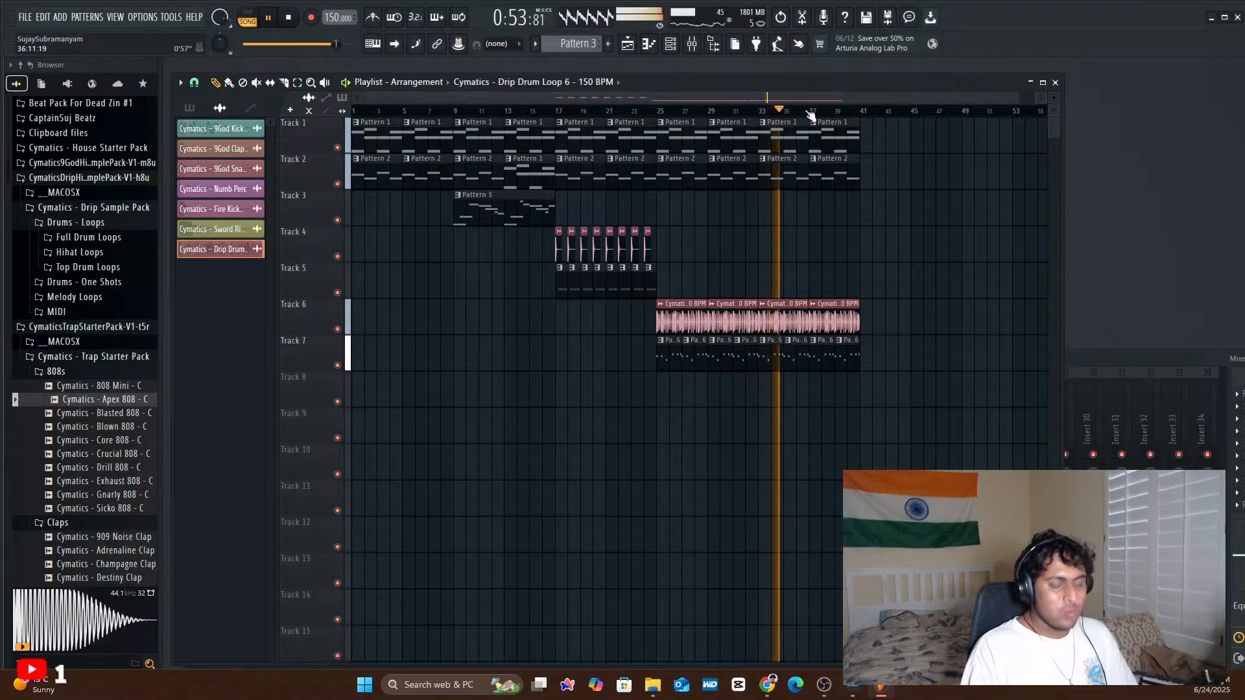
{"action": "left_click", "coordinate": [653, 111]}
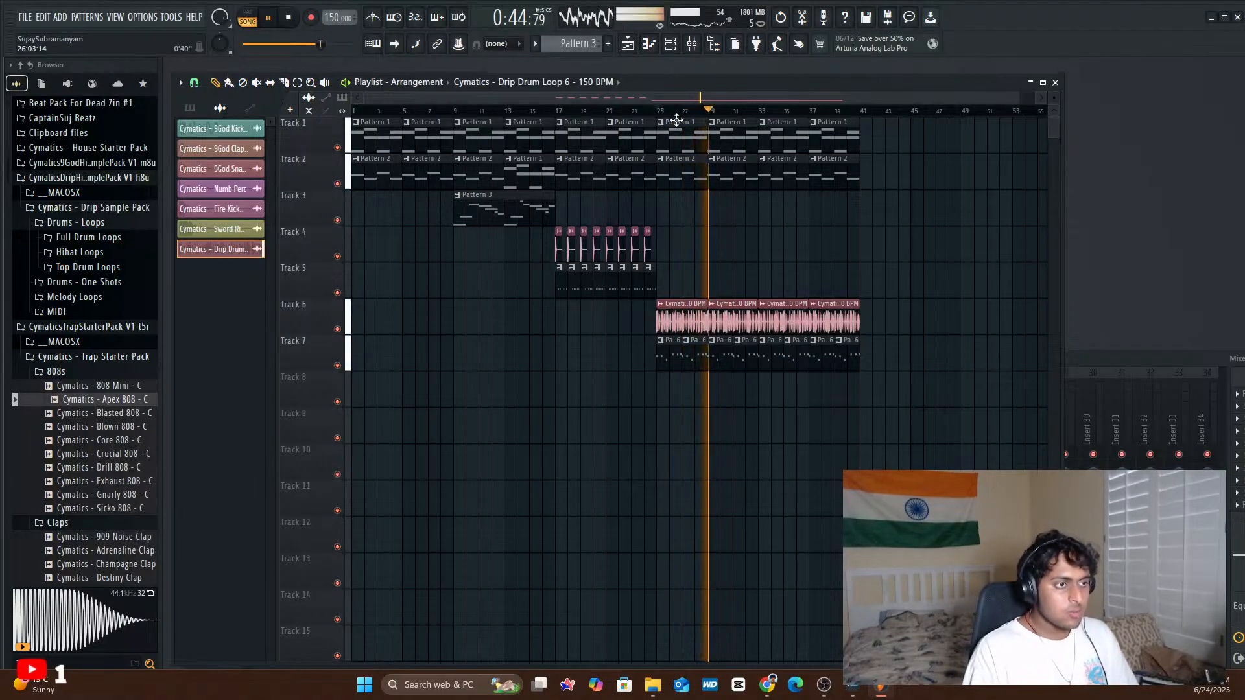
{"action": "key", "text": "space"}
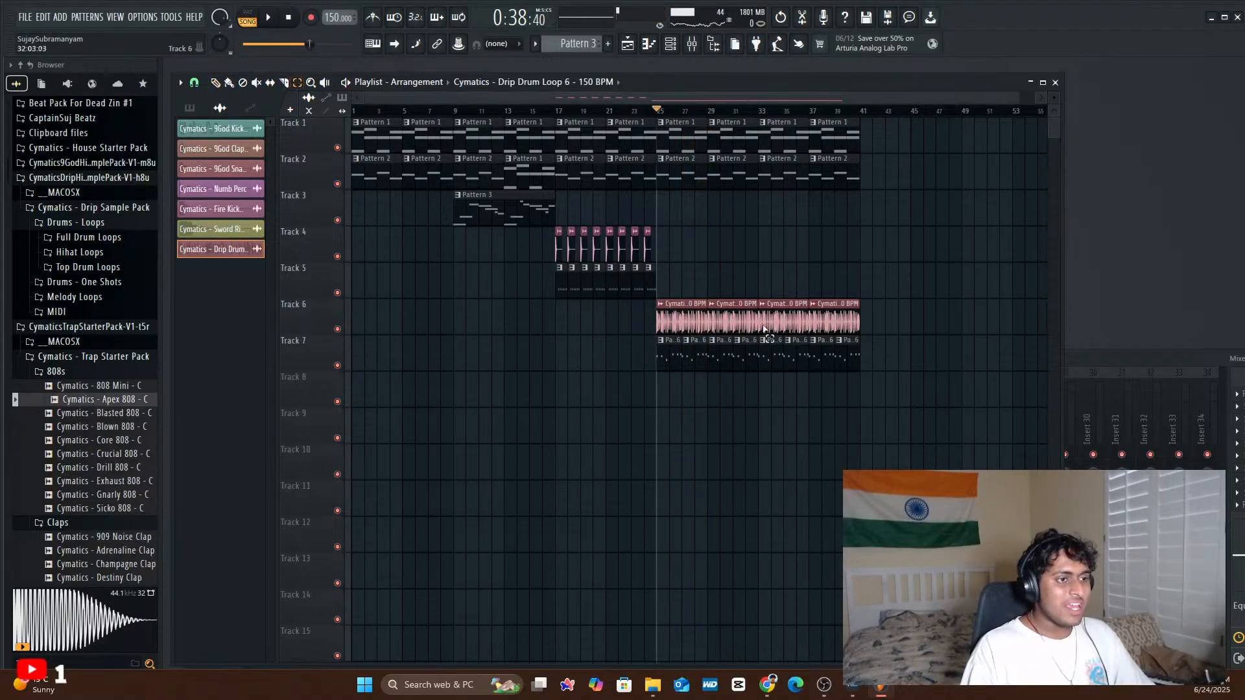
- Duplicate the clips on Tracks 1, 2, 6 and 7 from bar 25 onward so the copies start at bar 41, and play from bar 25
{"action": "left_click_drag", "start_coordinate": [892, 376], "coordinate": [680, 142]}
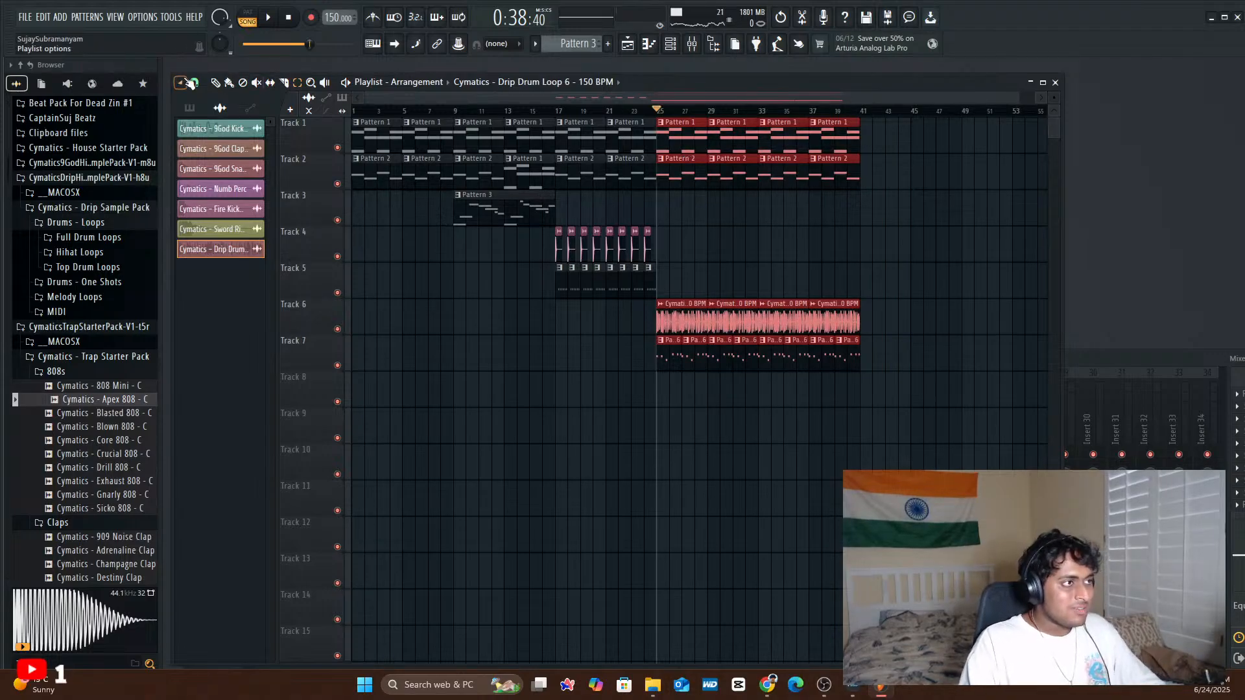
{"action": "key", "text": "ctrl+b"}
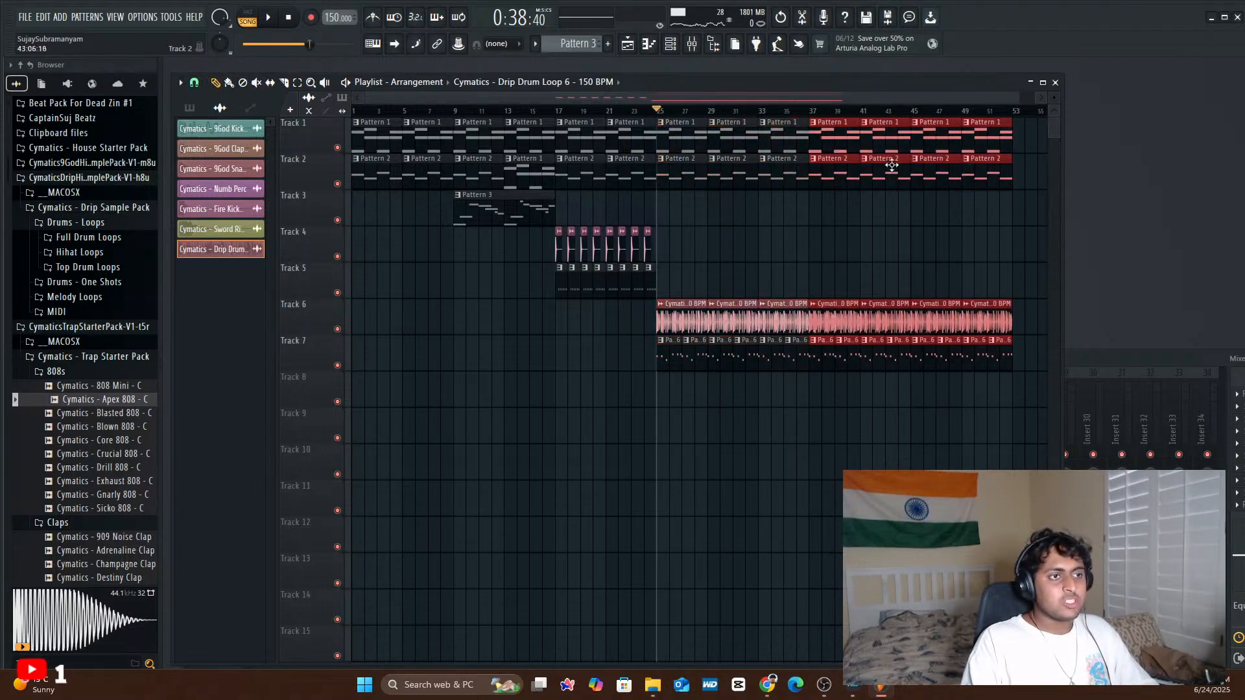
{"action": "key", "text": "space"}
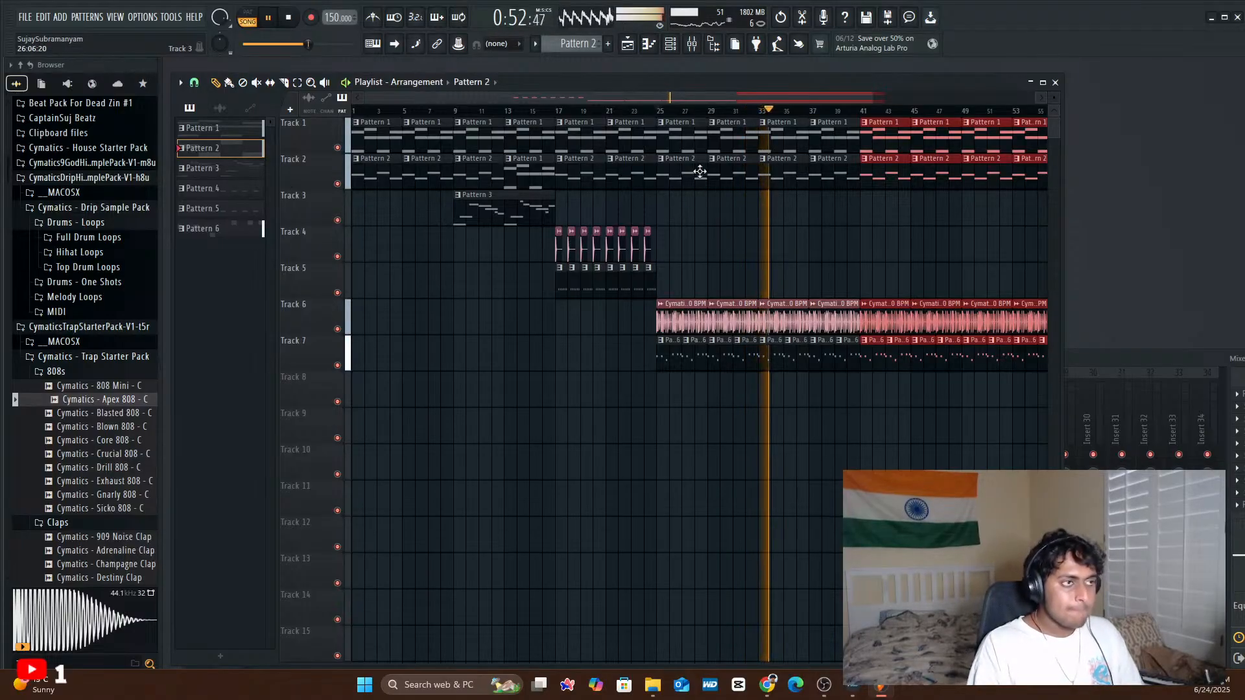
{"action": "left_click_drag", "start_coordinate": [877, 98], "coordinate": [1054, 115]}
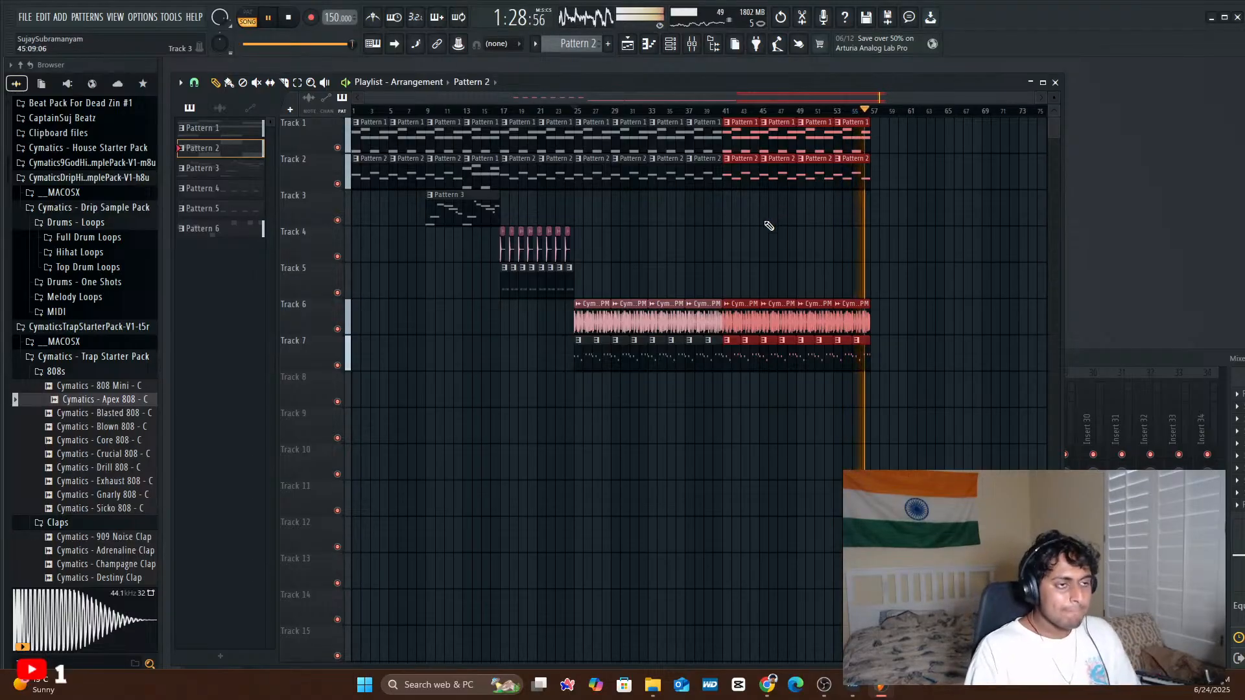
{"action": "left_click", "coordinate": [576, 107]}
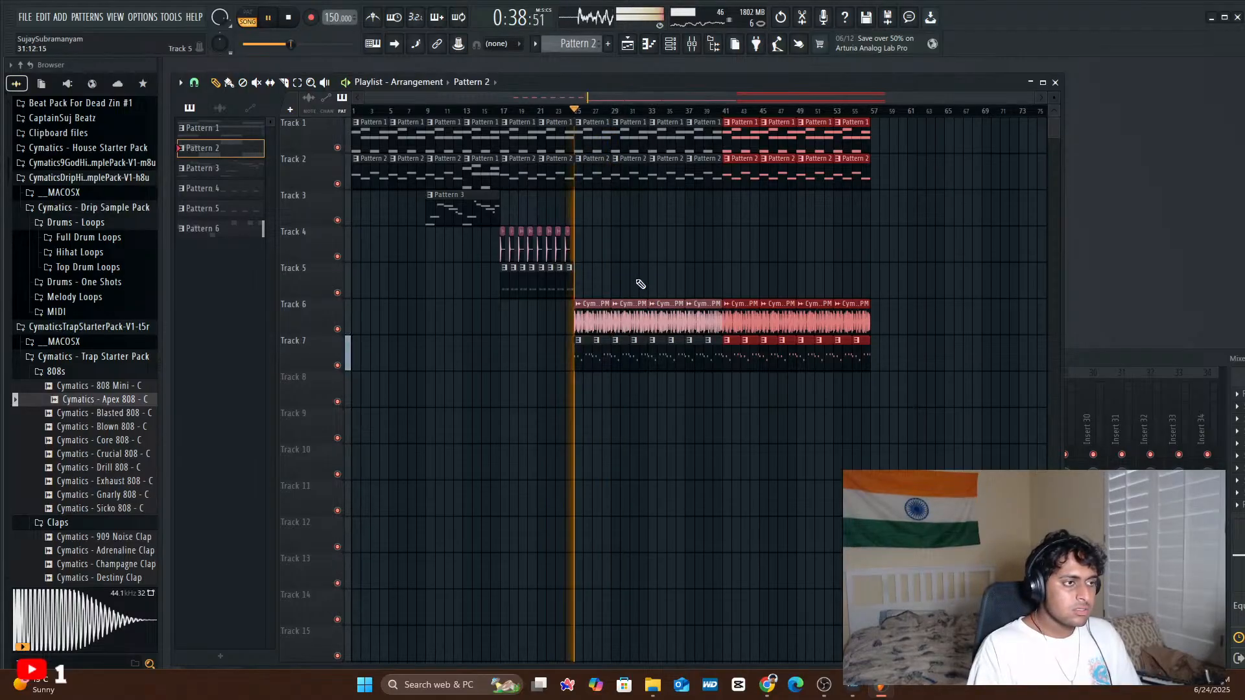
- Play the section from bar 25 and examine the Apex 808 notes of Pattern 6 in the piano roll
{"action": "key", "text": "space"}
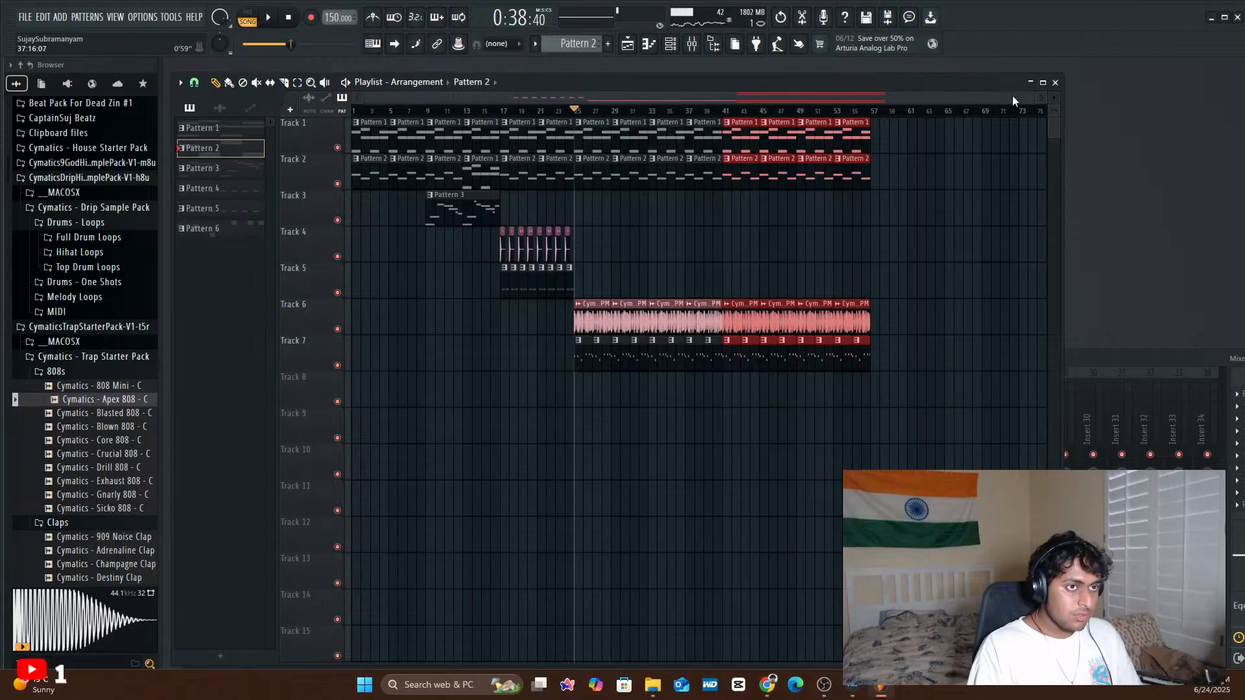
{"action": "left_click_drag", "start_coordinate": [1031, 97], "coordinate": [597, 102]}
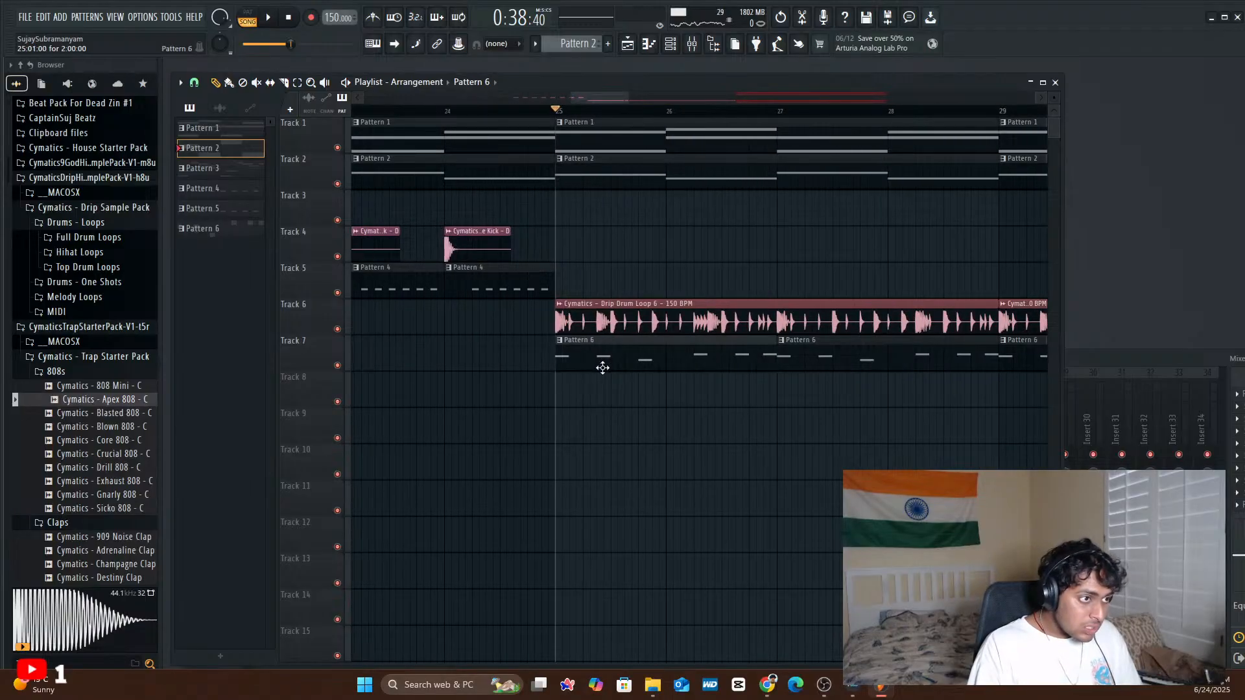
{"action": "key", "text": "space"}
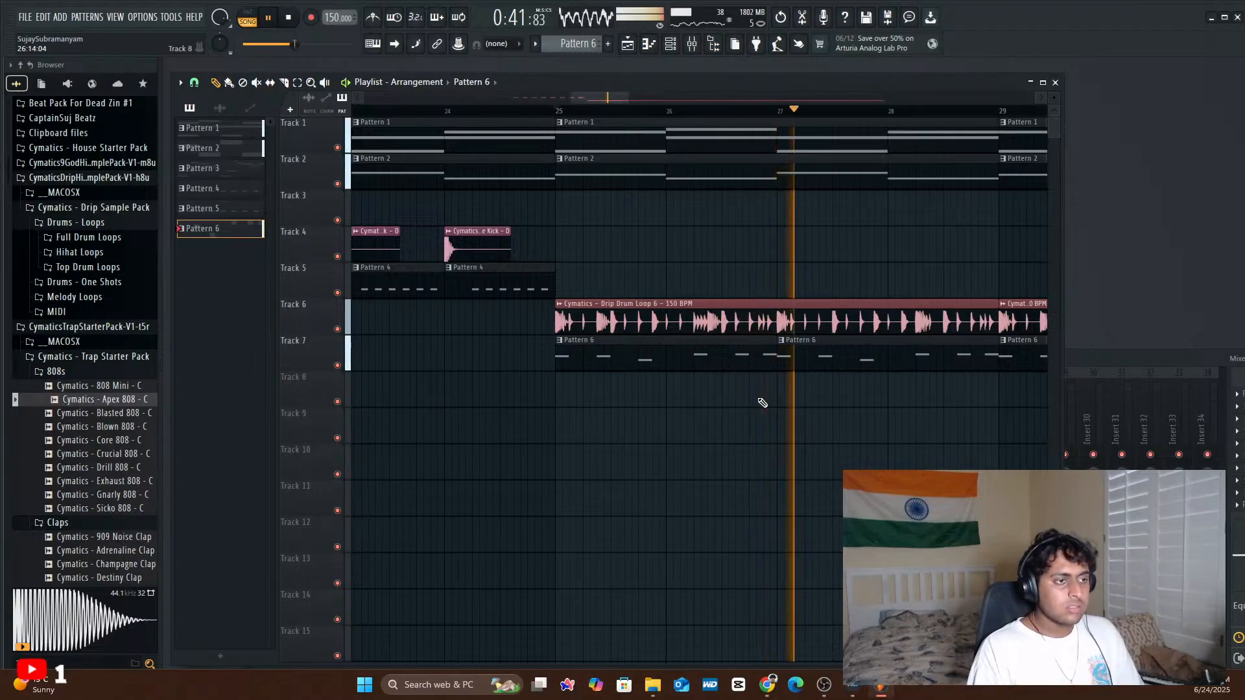
{"action": "key", "text": "space"}
{"action": "double_click", "coordinate": [746, 361]}
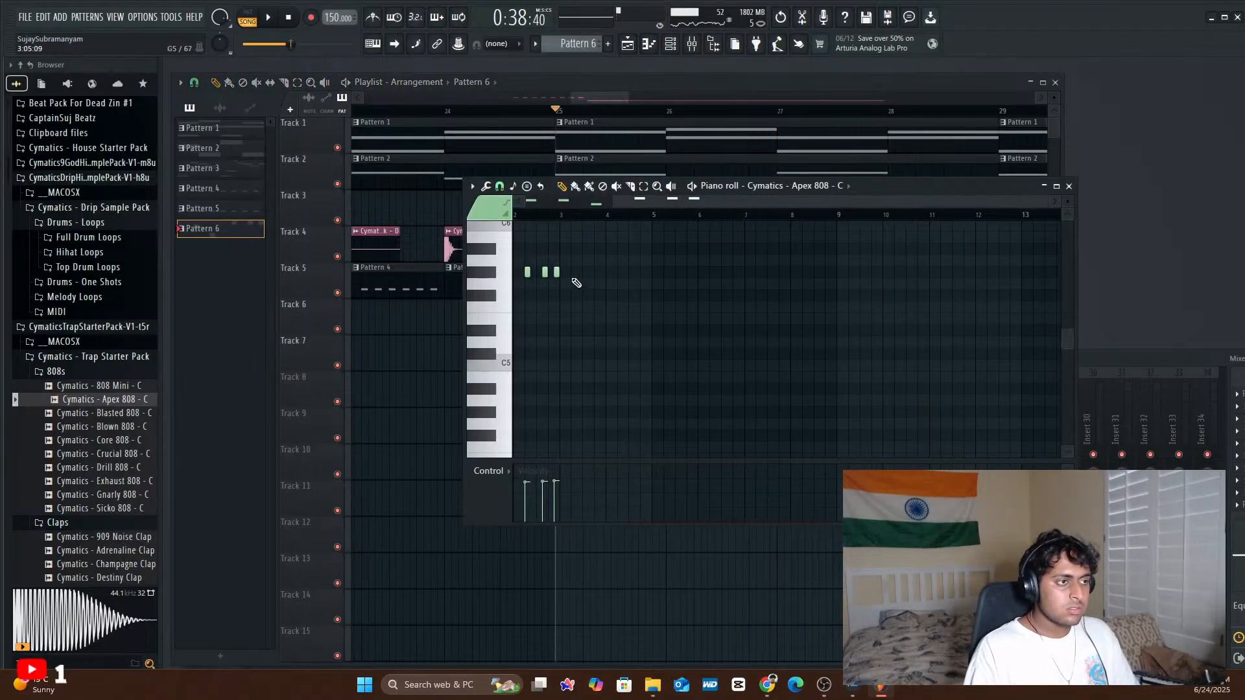
{"action": "key", "text": "space"}
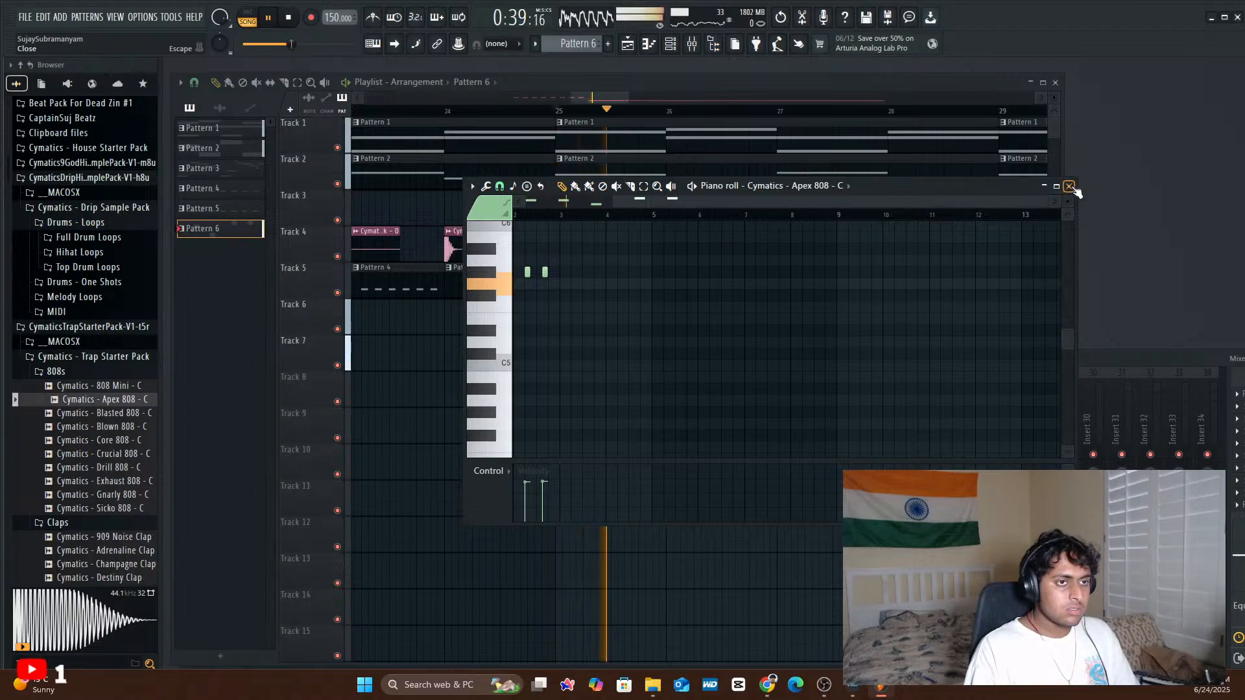
{"action": "left_click", "coordinate": [1068, 186]}
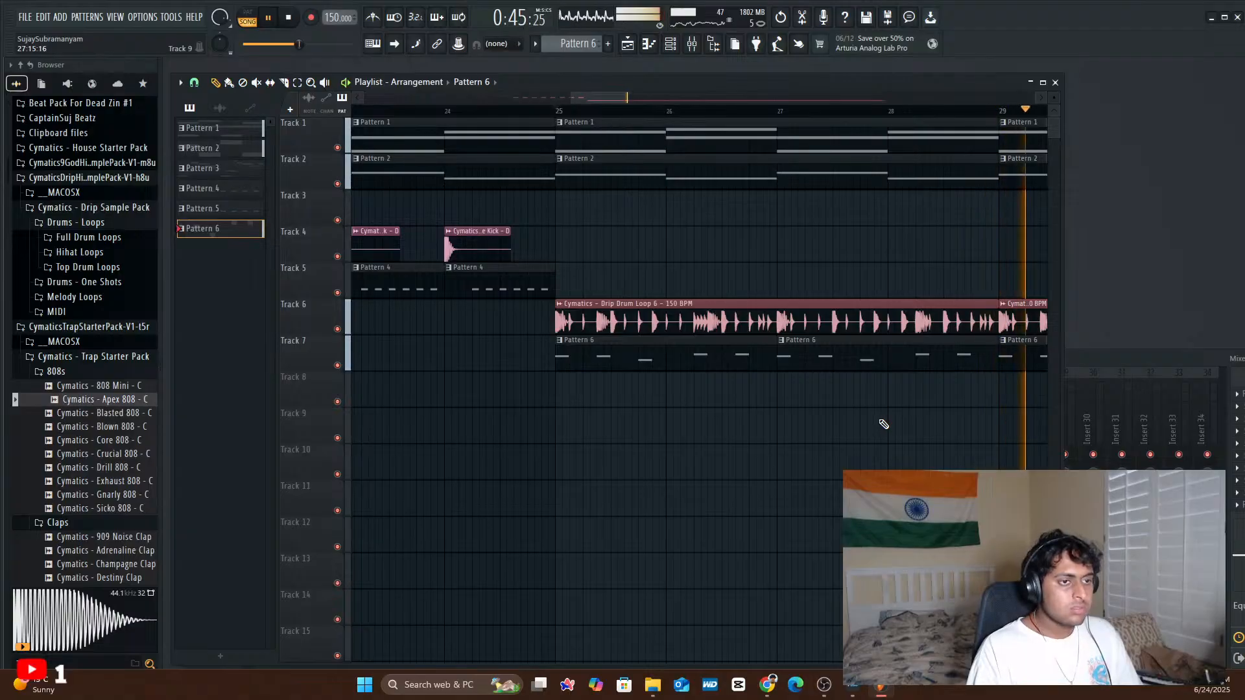
{"action": "key", "text": "space"}
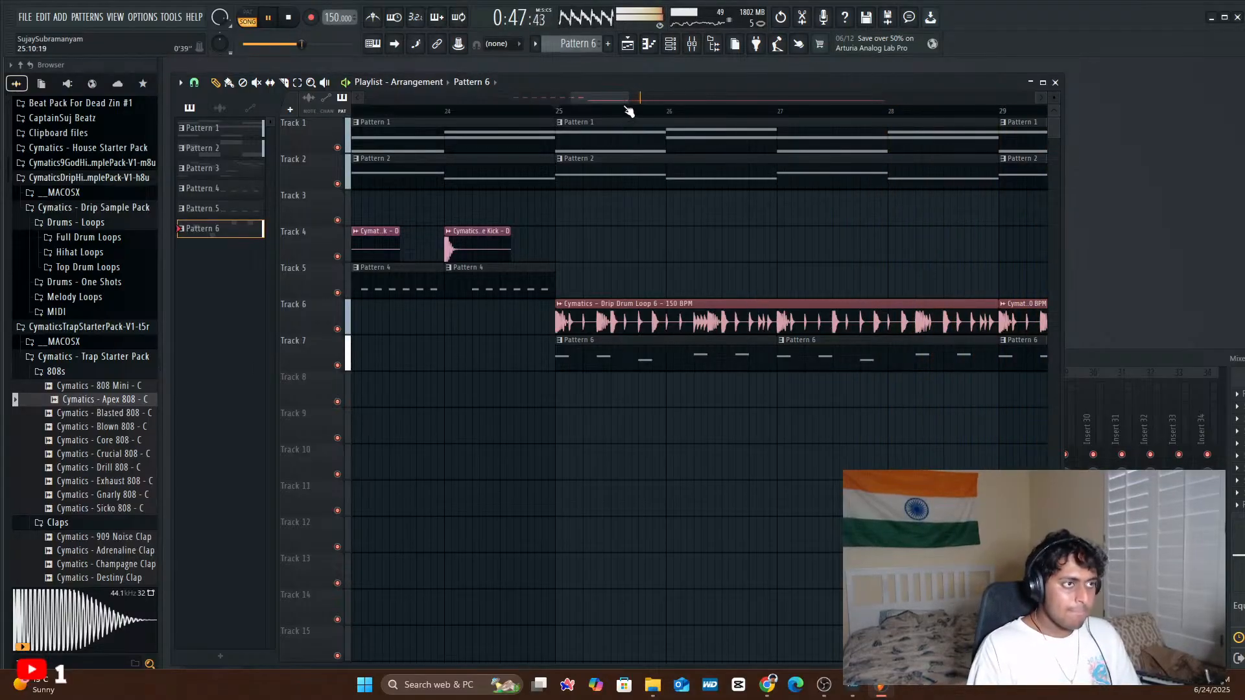
- Replay from around bar 24, set the Drip Drum Loop 6 channel volume to 57%, and close its settings
{"action": "left_click_drag", "start_coordinate": [627, 99], "coordinate": [1114, 162]}
{"action": "left_click_drag", "start_coordinate": [933, 96], "coordinate": [656, 117]}
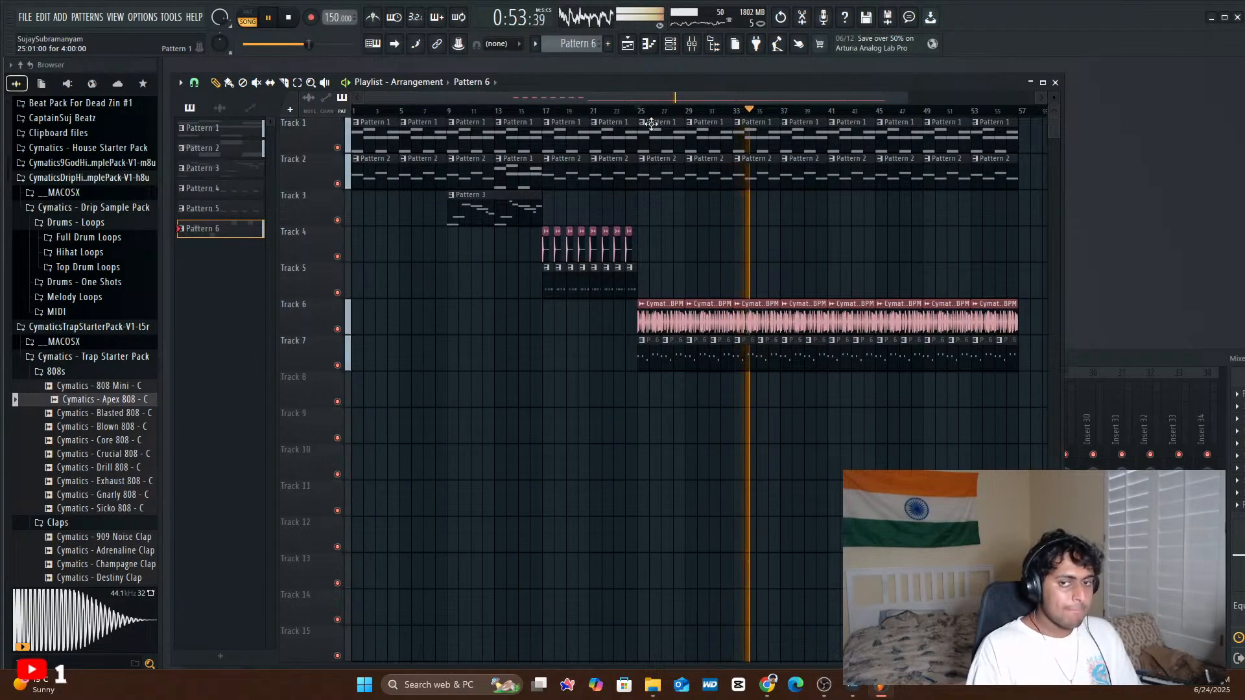
{"action": "left_click", "coordinate": [624, 111]}
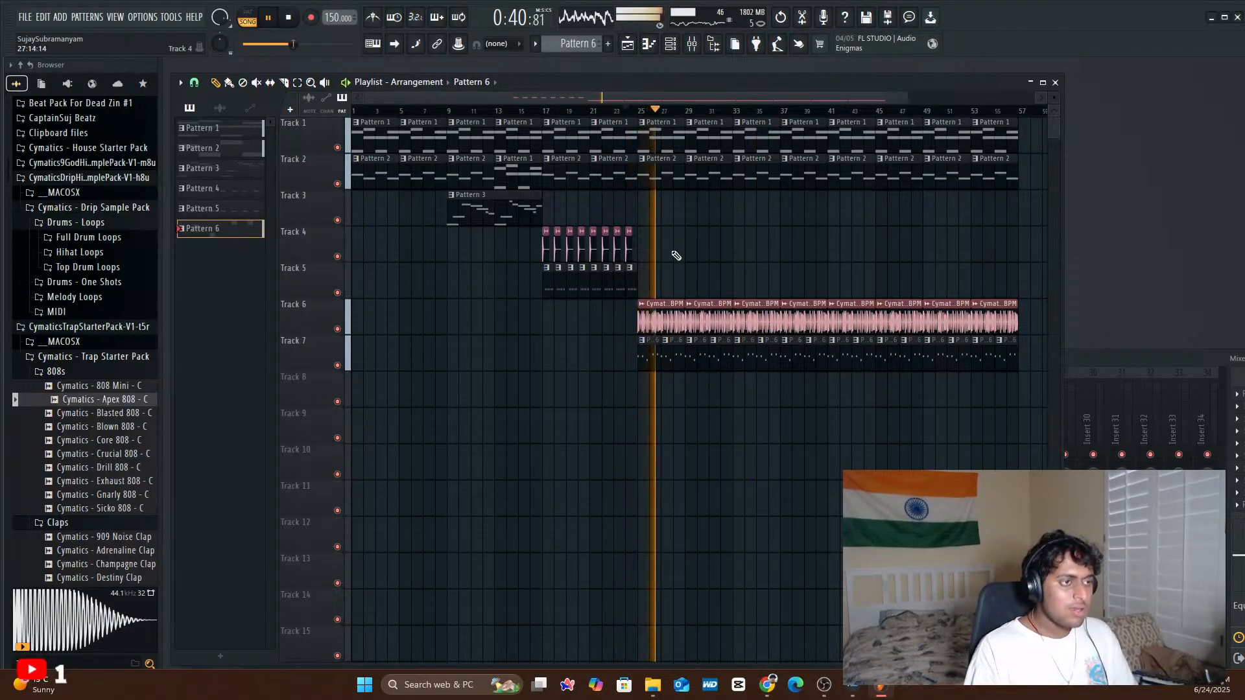
{"action": "double_click", "coordinate": [659, 315]}
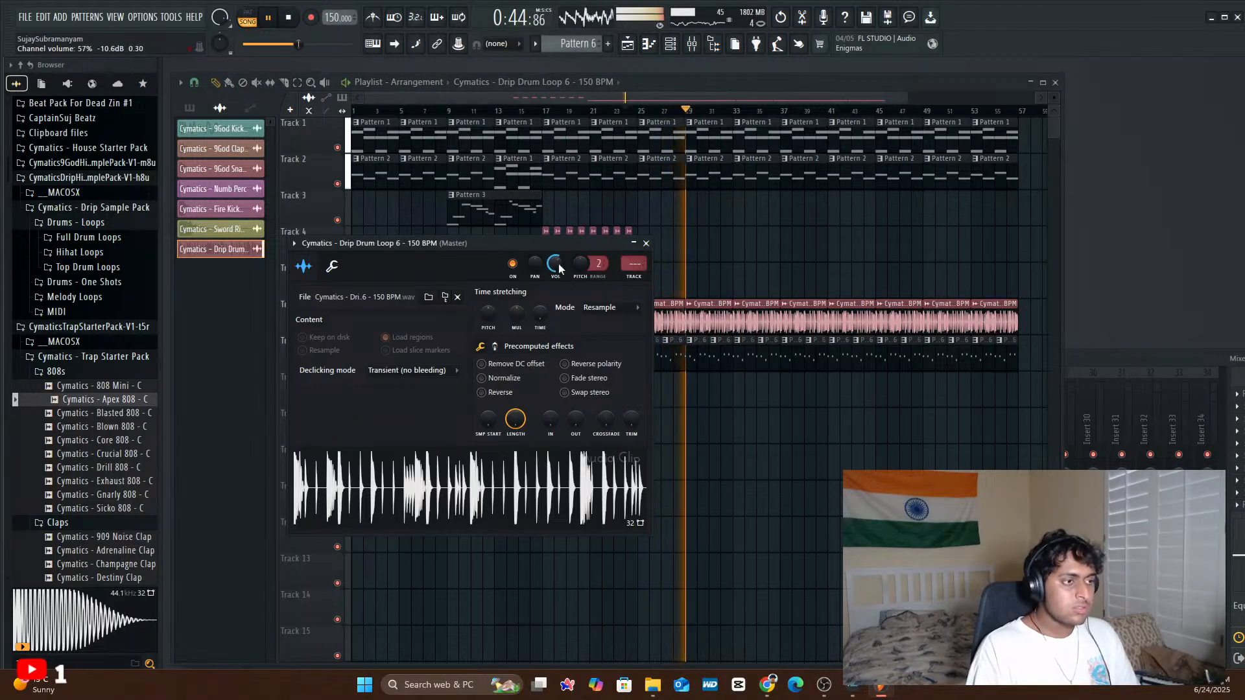
{"action": "left_click", "coordinate": [646, 243]}
- Play the transition into the drum loop section again from around bars 24 and 25, and stop at bar 25
{"action": "key", "text": "space"}
{"action": "left_click", "coordinate": [648, 111]}
{"action": "key", "text": "space"}
{"action": "key", "text": "space"}
{"action": "left_click", "coordinate": [627, 111]}
{"action": "key", "text": "space"}
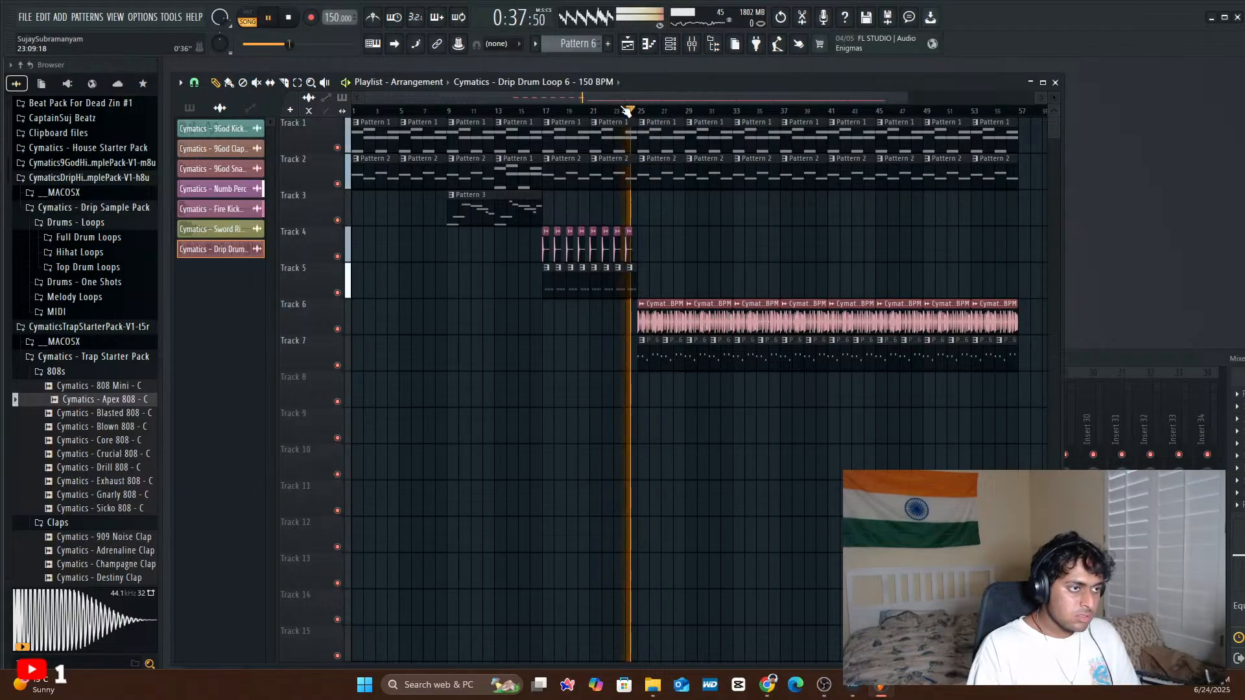
{"action": "left_click", "coordinate": [640, 112]}
{"action": "left_click", "coordinate": [639, 113]}
{"action": "key", "text": "space"}
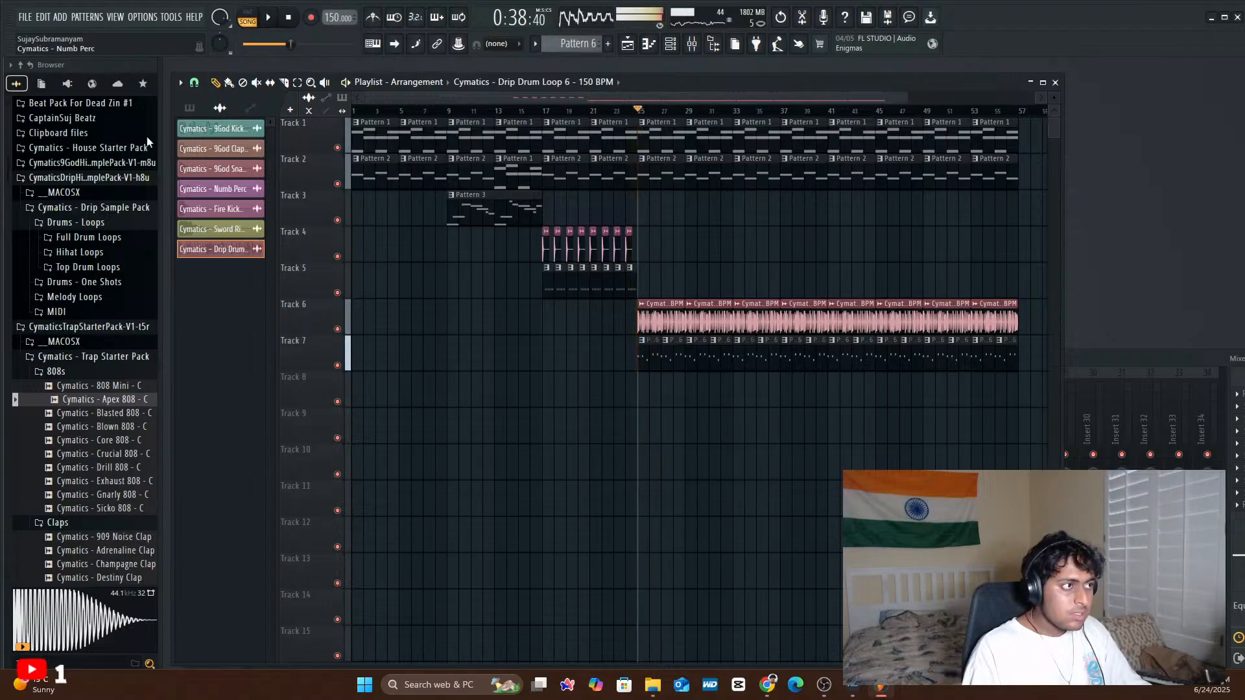
- Create a new empty pattern and place it on Track 3 from bar 25, eight bars long
{"action": "left_click", "coordinate": [190, 107]}
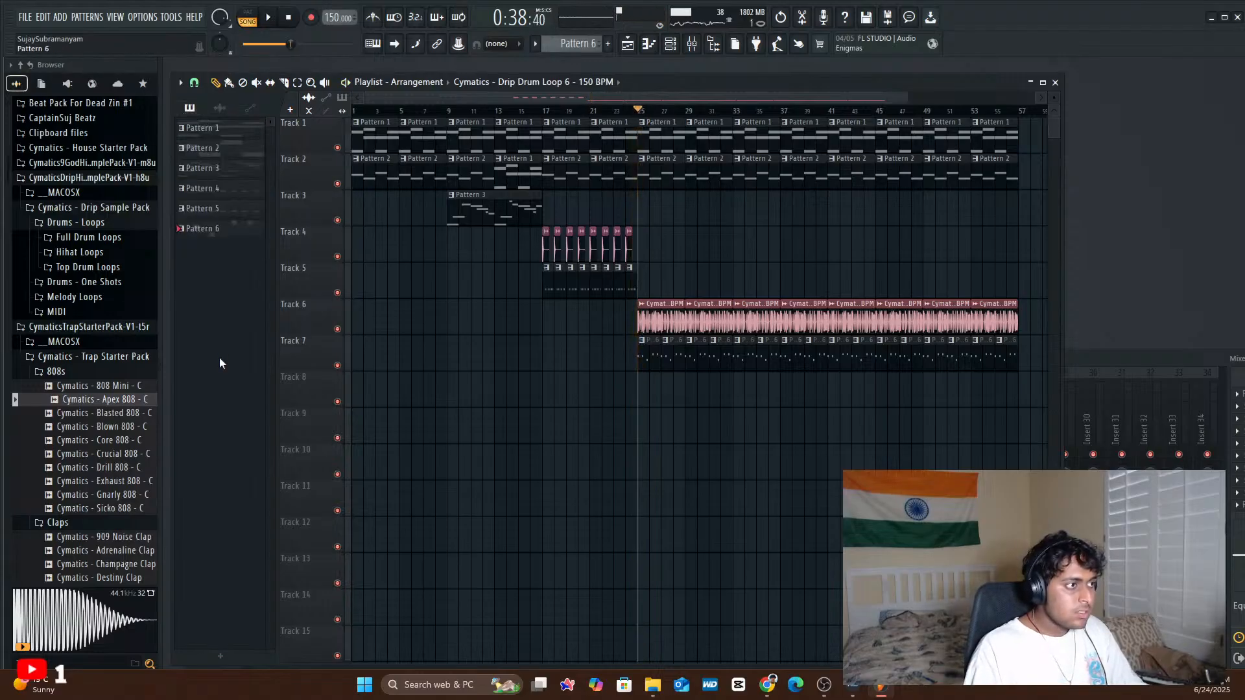
{"action": "left_click", "coordinate": [239, 659]}
{"action": "left_click", "coordinate": [115, 655]}
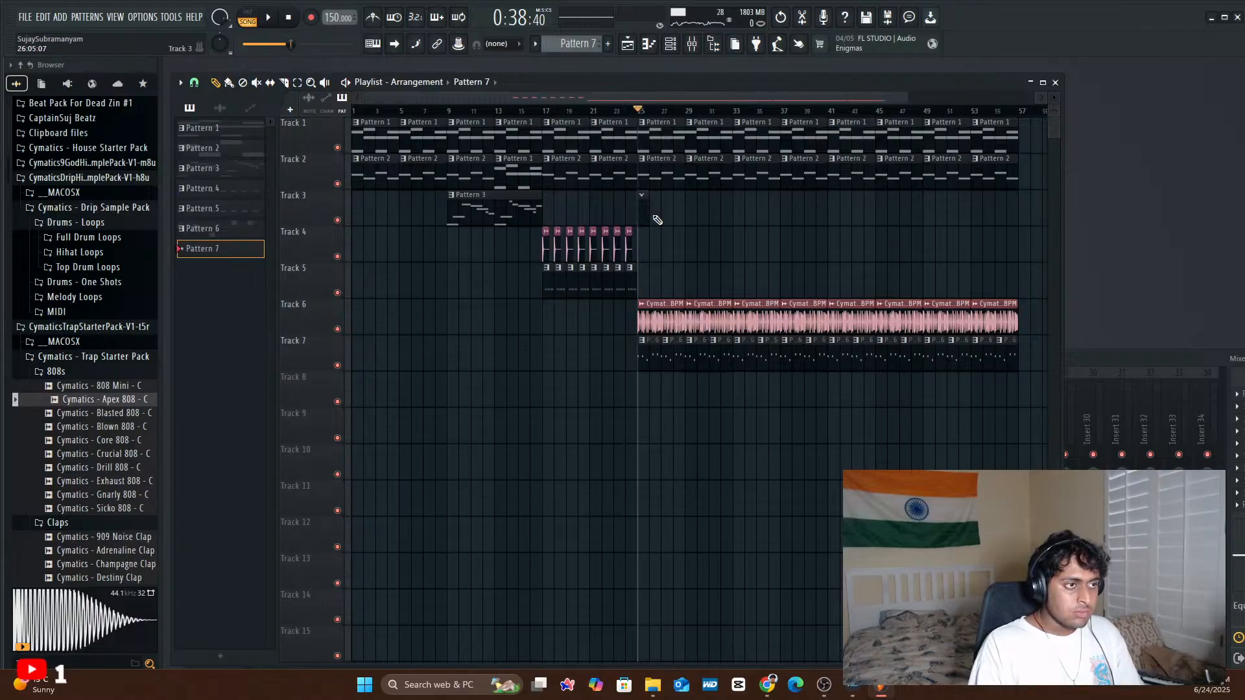
{"action": "mouse_move", "coordinate": [650, 214]}
{"action": "left_mouse_down"}
{"action": "mouse_move", "coordinate": [760, 236]}
{"action": "mouse_move", "coordinate": [724, 230]}
{"action": "left_mouse_up"}
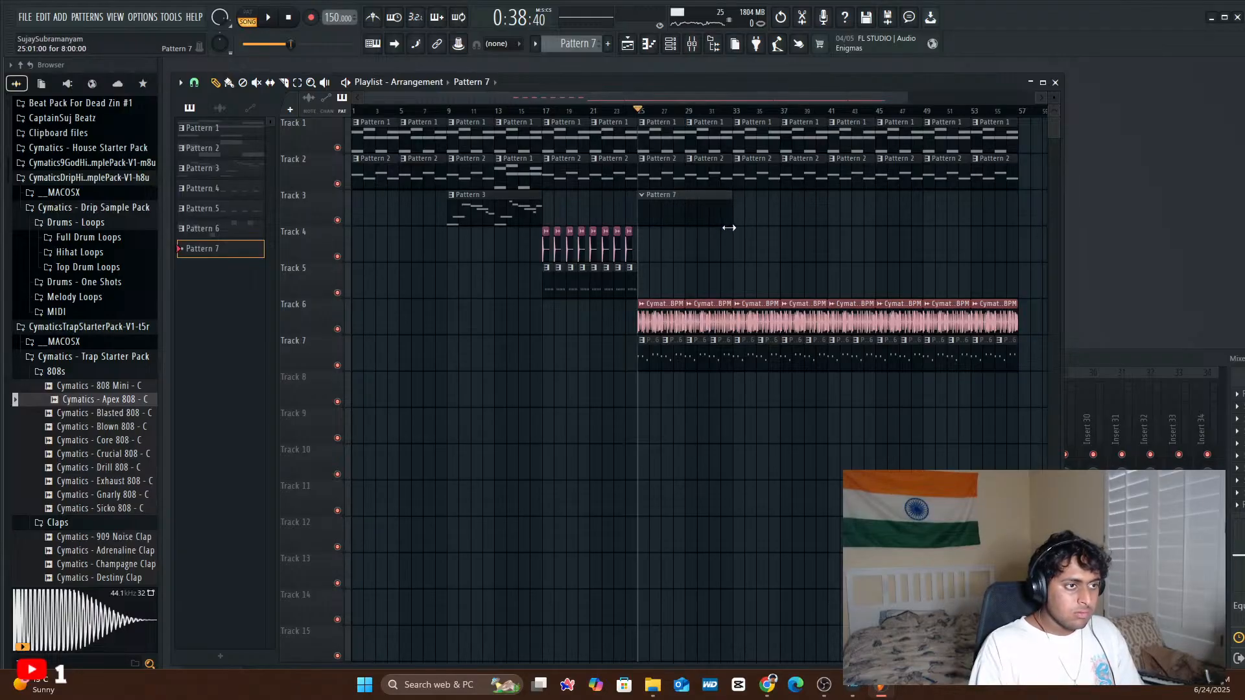
- Add a FLEX synthesizer channel for the new pattern
{"action": "left_click", "coordinate": [666, 50]}
{"action": "left_click", "coordinate": [403, 556]}
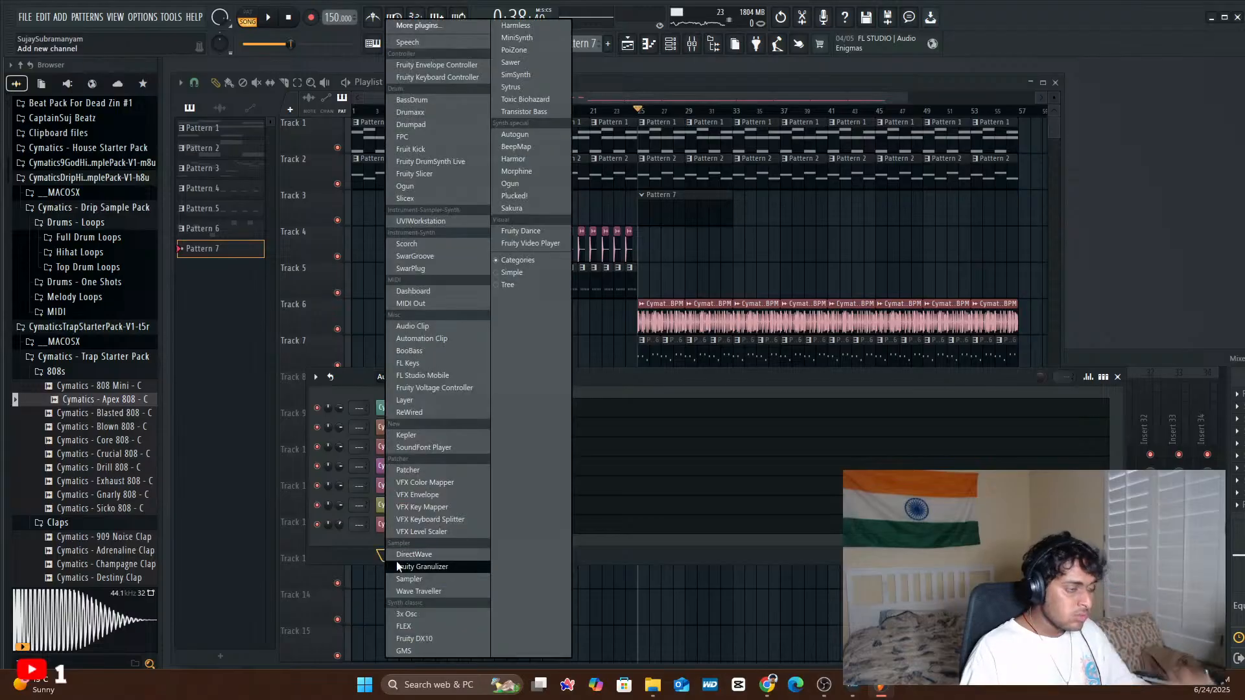
{"action": "left_click", "coordinate": [411, 627]}
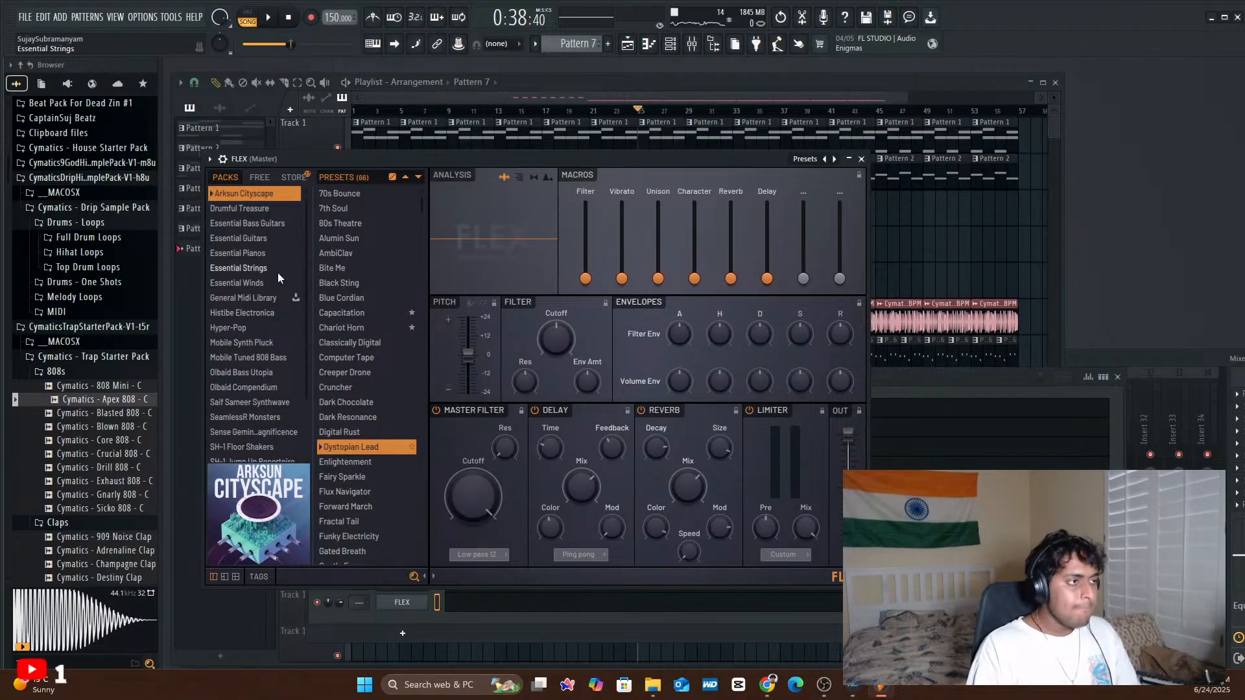
- Browse the Essential Strings, Mobile Synth Pluck and Hyper-Pop packs, and load the Blip Service and Biophonic Buzzers presets
{"action": "left_click", "coordinate": [277, 272]}
{"action": "left_click", "coordinate": [290, 282]}
{"action": "left_click", "coordinate": [281, 268]}
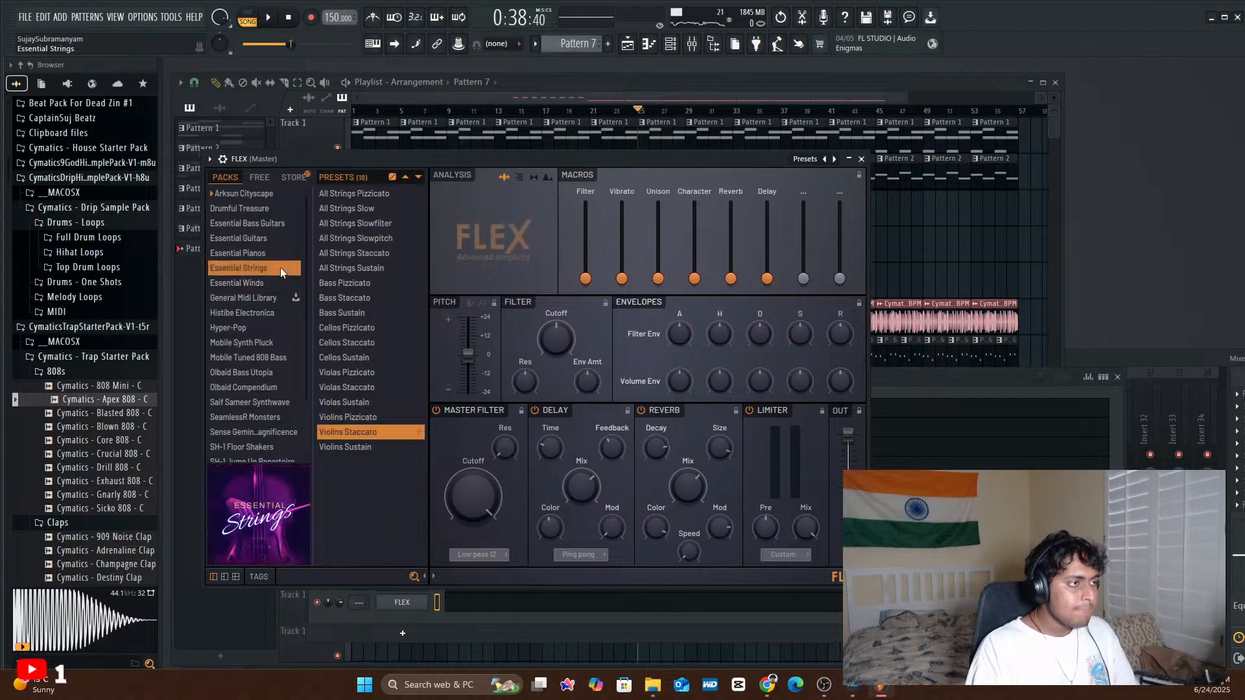
{"action": "left_click", "coordinate": [271, 340]}
{"action": "left_click", "coordinate": [273, 328]}
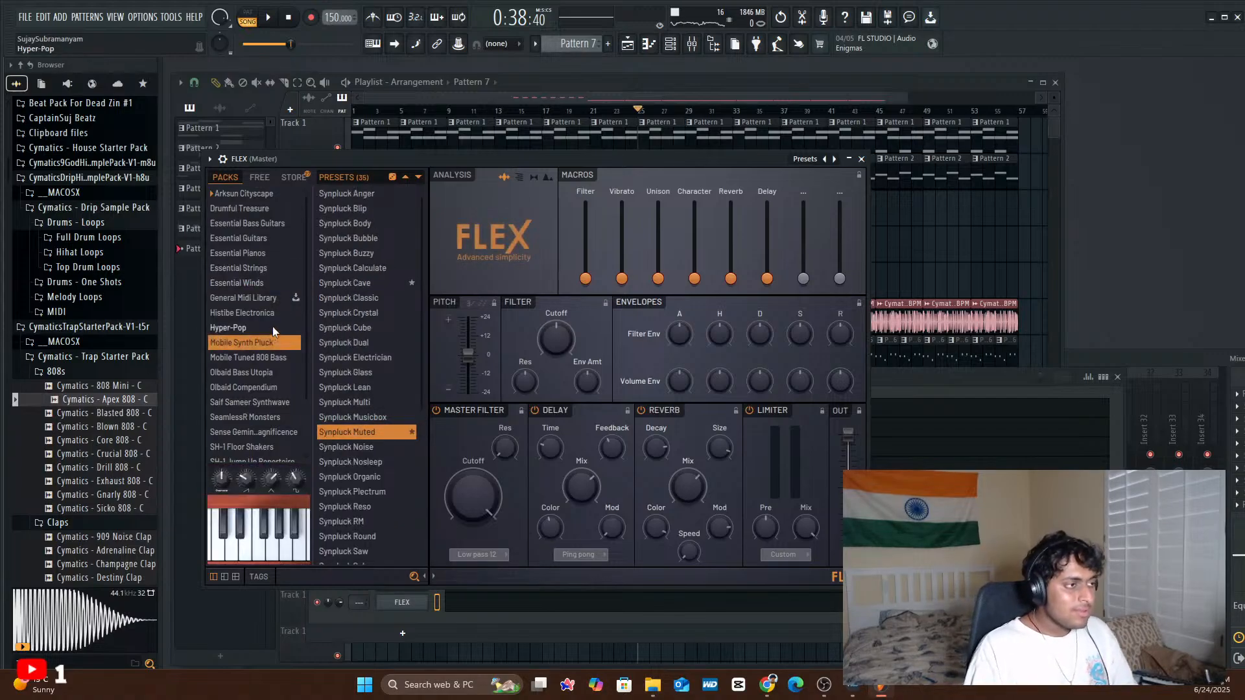
{"action": "left_click", "coordinate": [363, 342]}
{"action": "left_click", "coordinate": [371, 329]}
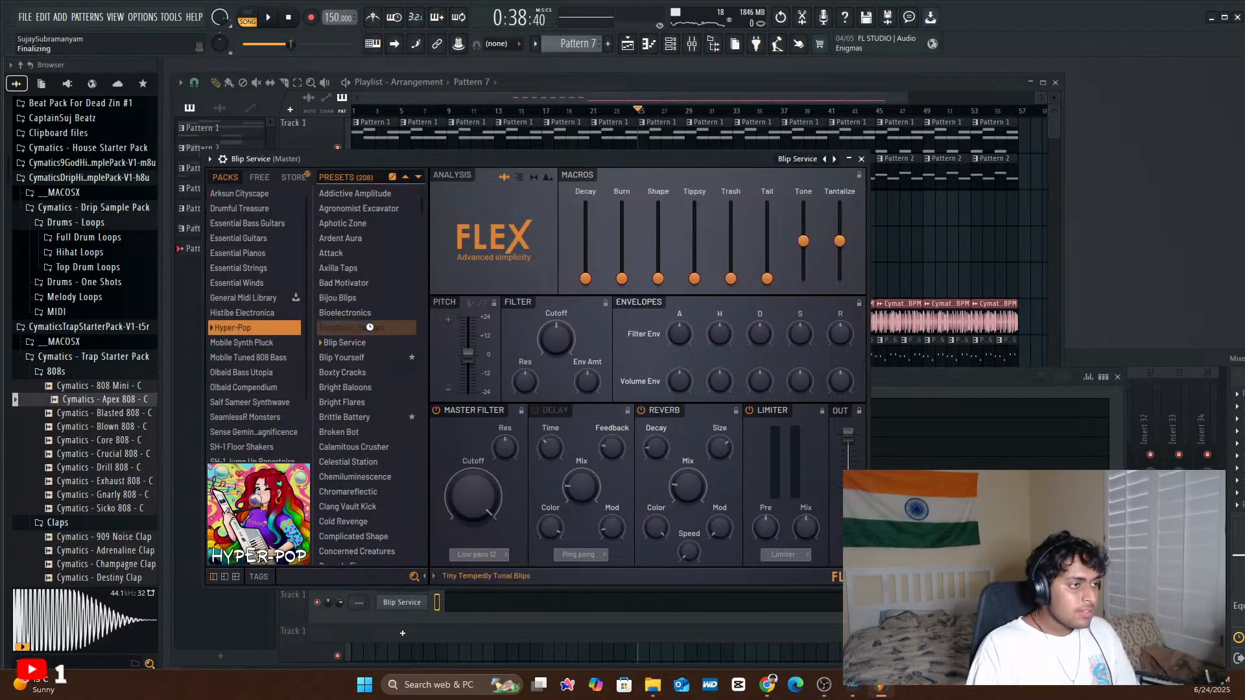
- Try the Biophonic Buzzers and Bioelectronics presets with test notes at bar 1 in the piano roll, and remove the notes
{"action": "left_click", "coordinate": [649, 44]}
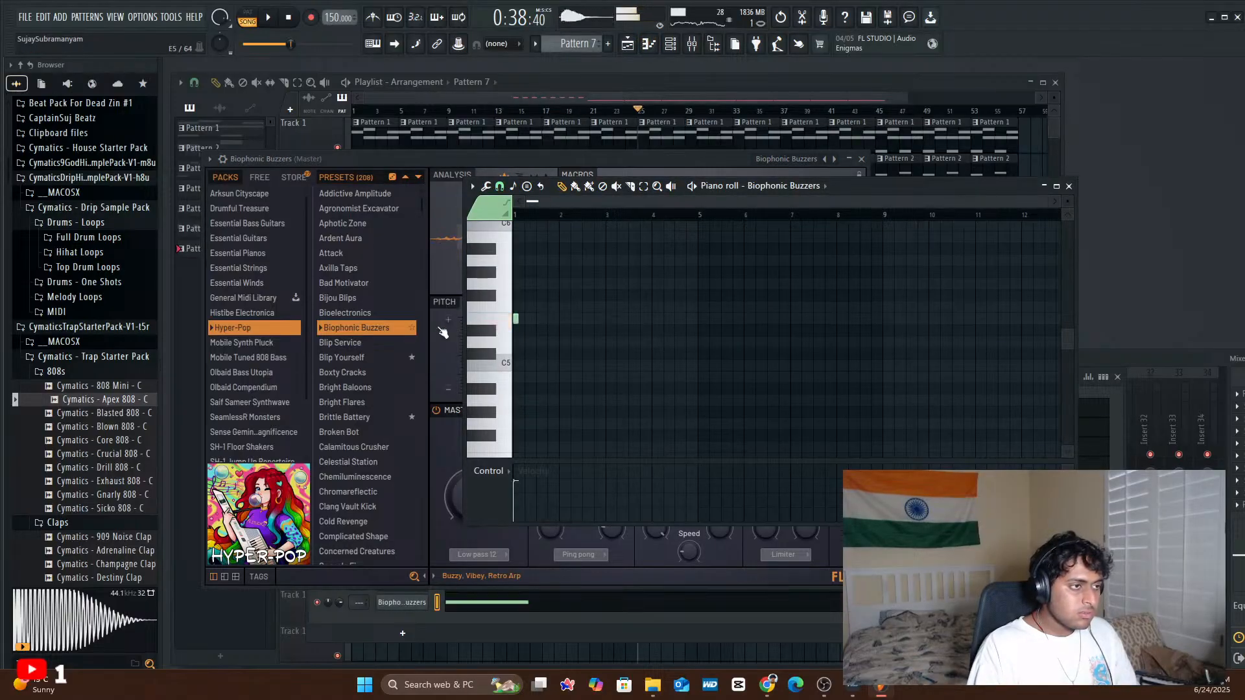
{"action": "left_click", "coordinate": [363, 312]}
{"action": "left_click_drag", "start_coordinate": [921, 297], "coordinate": [520, 319]}
{"action": "key", "text": "space"}
{"action": "key", "text": "space"}
{"action": "left_click_drag", "start_coordinate": [515, 318], "coordinate": [515, 389]}
{"action": "key", "text": "space"}
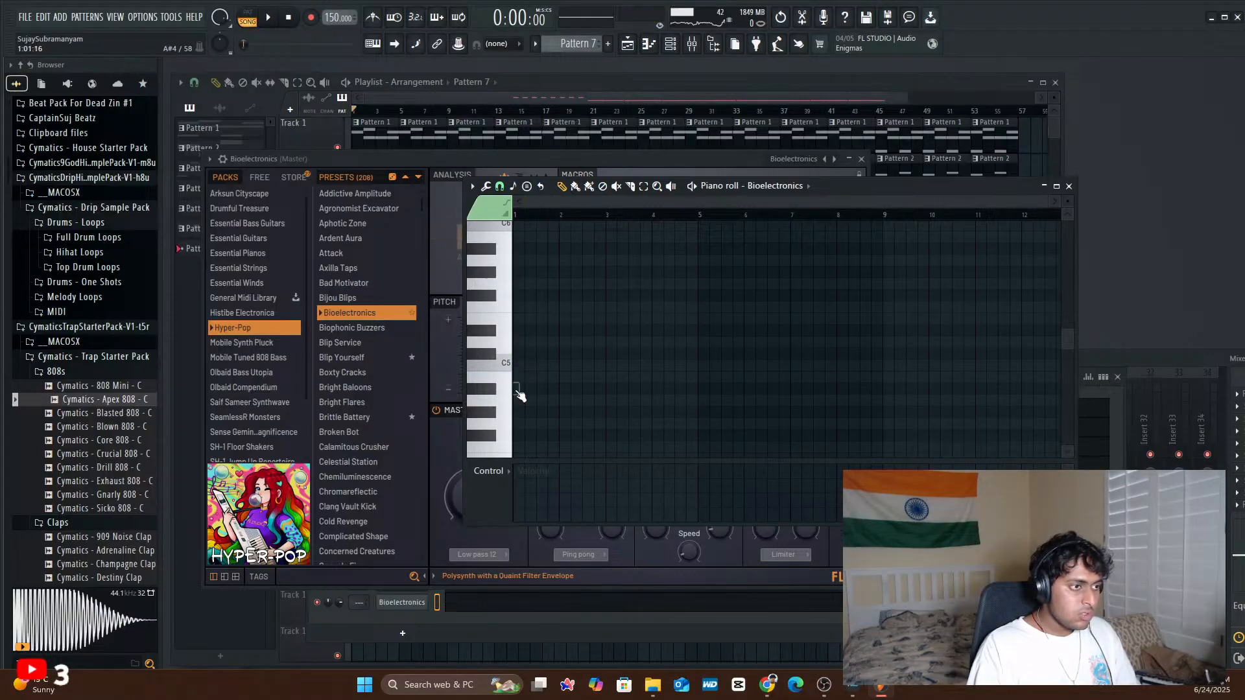
- Search the presets of all FLEX packs for "key"
{"action": "scroll", "coordinate": [263, 401], "scroll_direction": "down", "scroll_amount": 3}
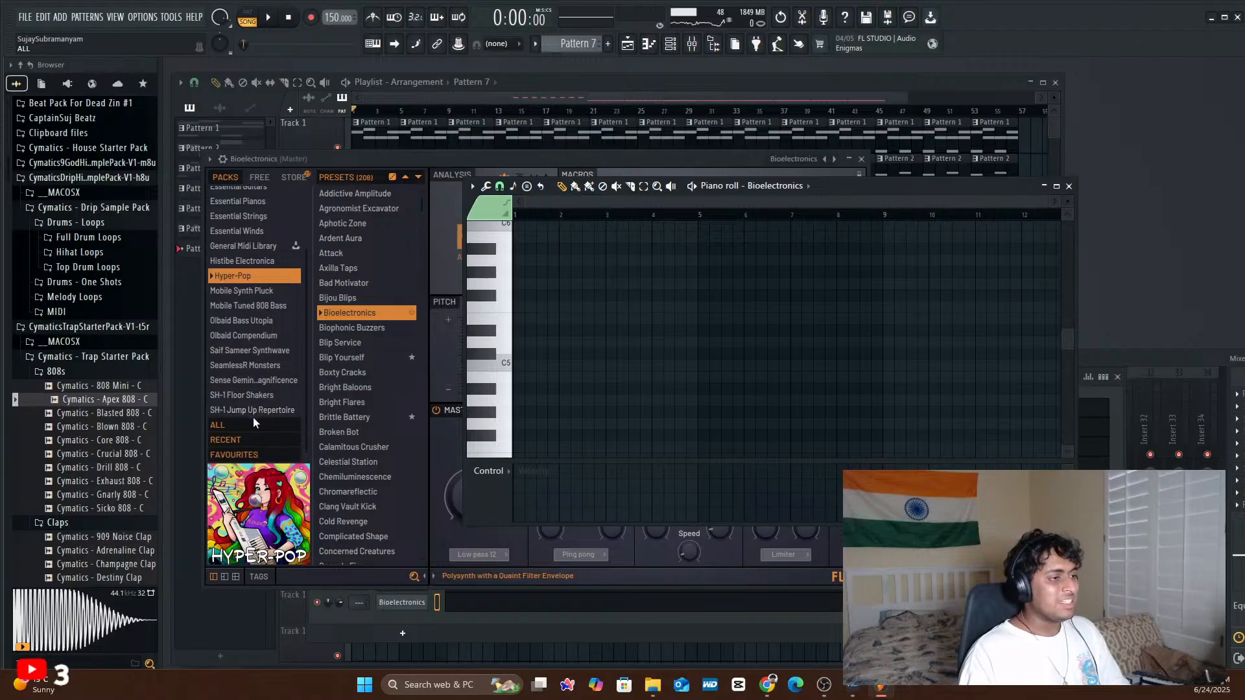
{"action": "scroll", "coordinate": [258, 424], "scroll_direction": "up", "scroll_amount": 3}
{"action": "left_click", "coordinate": [259, 417]}
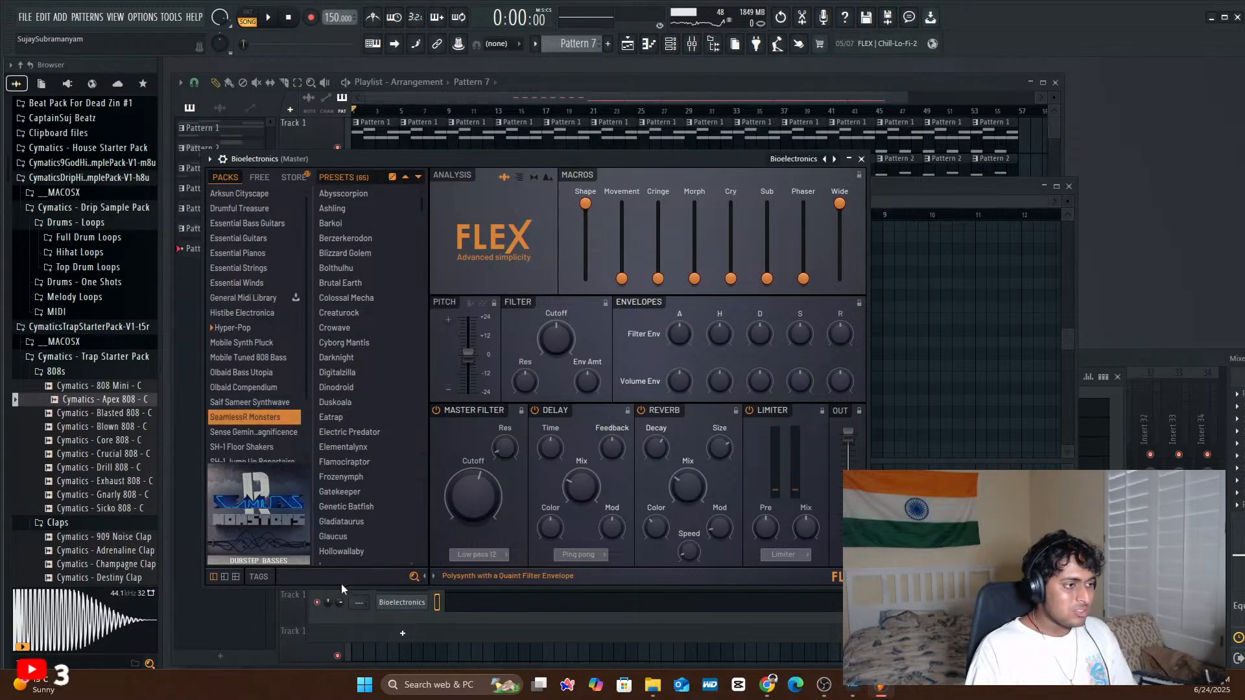
{"action": "type", "text": "key"}
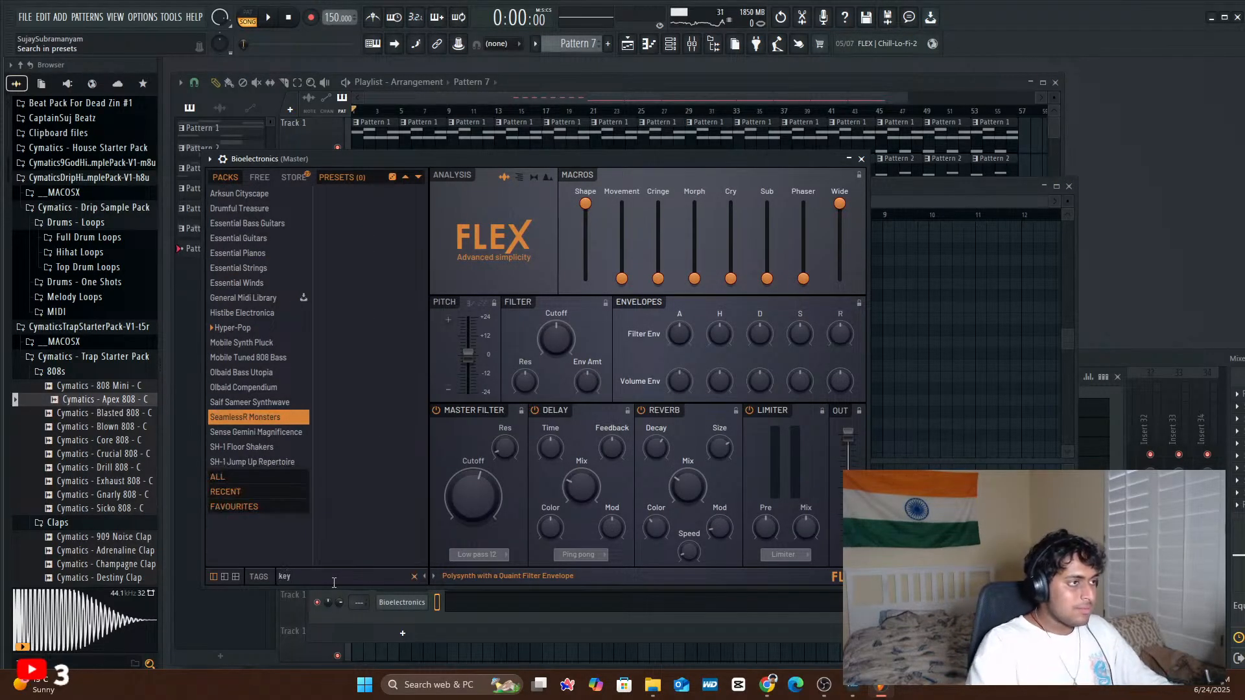
{"action": "key", "text": "BackSpace"}
{"action": "key", "text": "BackSpace"}
{"action": "key", "text": "BackSpace"}
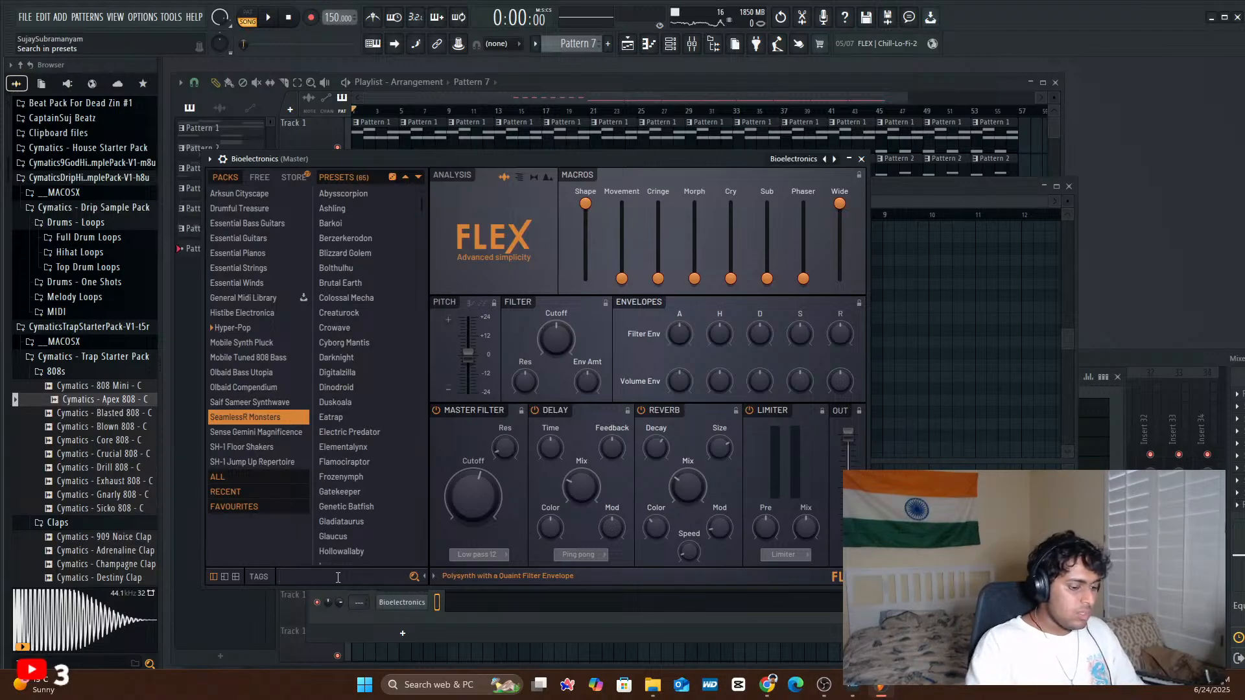
{"action": "type", "text": "key"}
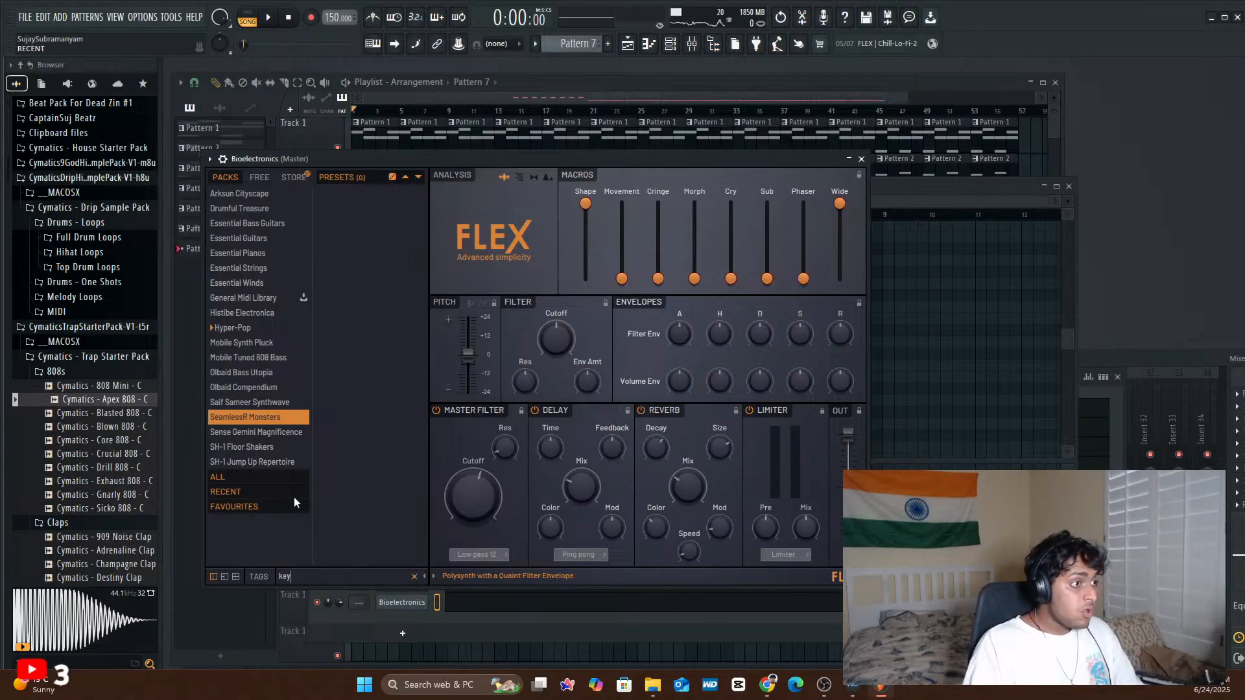
{"action": "left_click", "coordinate": [278, 482]}
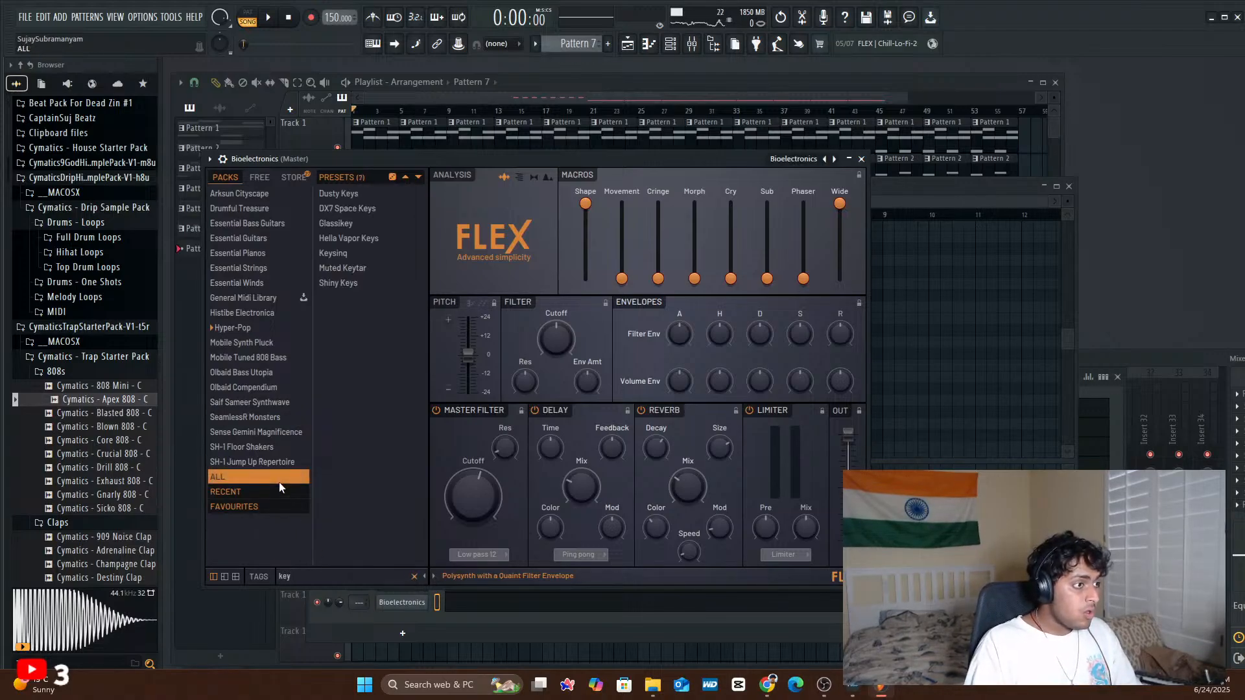
- Load the DX7 Space Keys preset and try it with a short note at bar 1 in the piano roll
{"action": "left_click", "coordinate": [365, 212]}
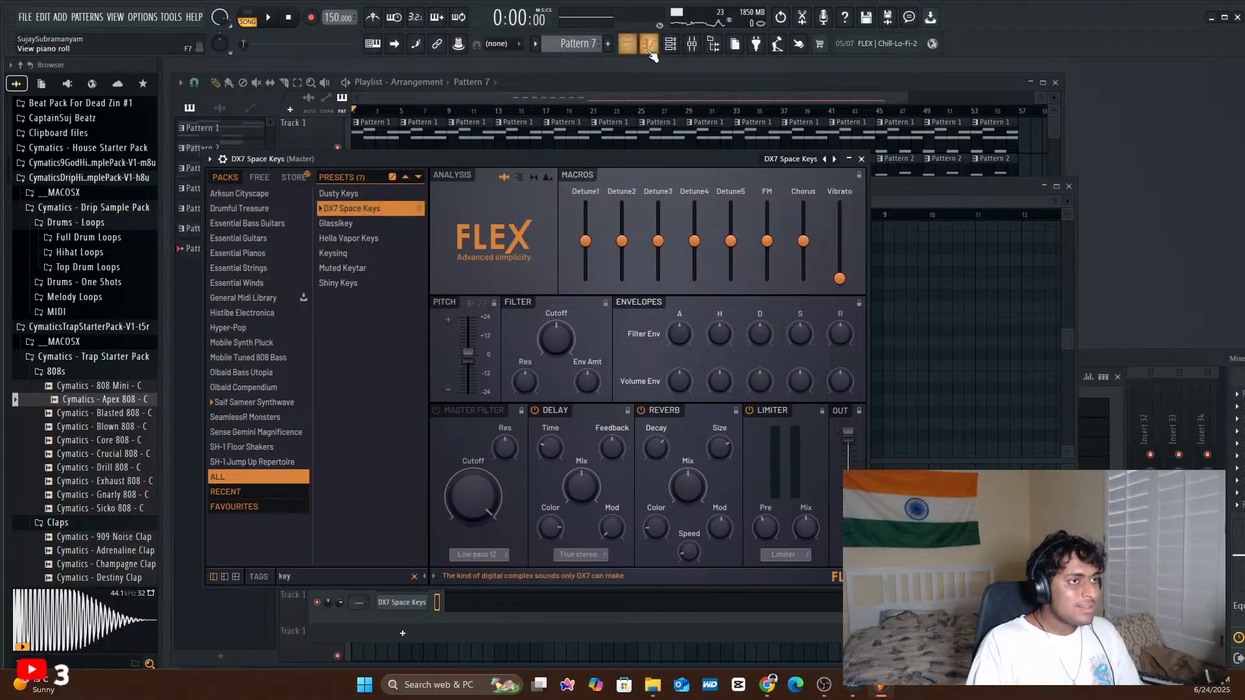
{"action": "left_click", "coordinate": [649, 50]}
{"action": "mouse_move", "coordinate": [524, 299]}
{"action": "left_mouse_down"}
{"action": "mouse_move", "coordinate": [517, 242]}
{"action": "mouse_move", "coordinate": [505, 334]}
{"action": "left_mouse_up"}
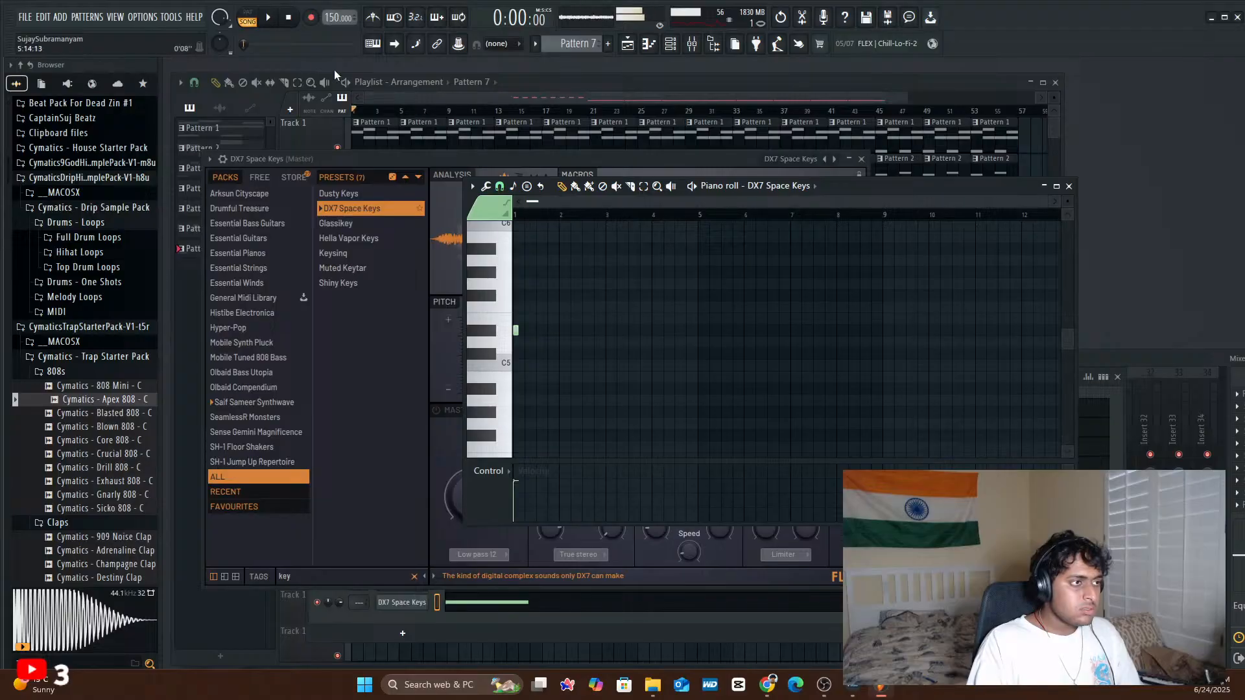
- Load the Hella Vapor Keys preset, try it with a low note at bar 1, and close FLEX
{"action": "left_click", "coordinate": [391, 239]}
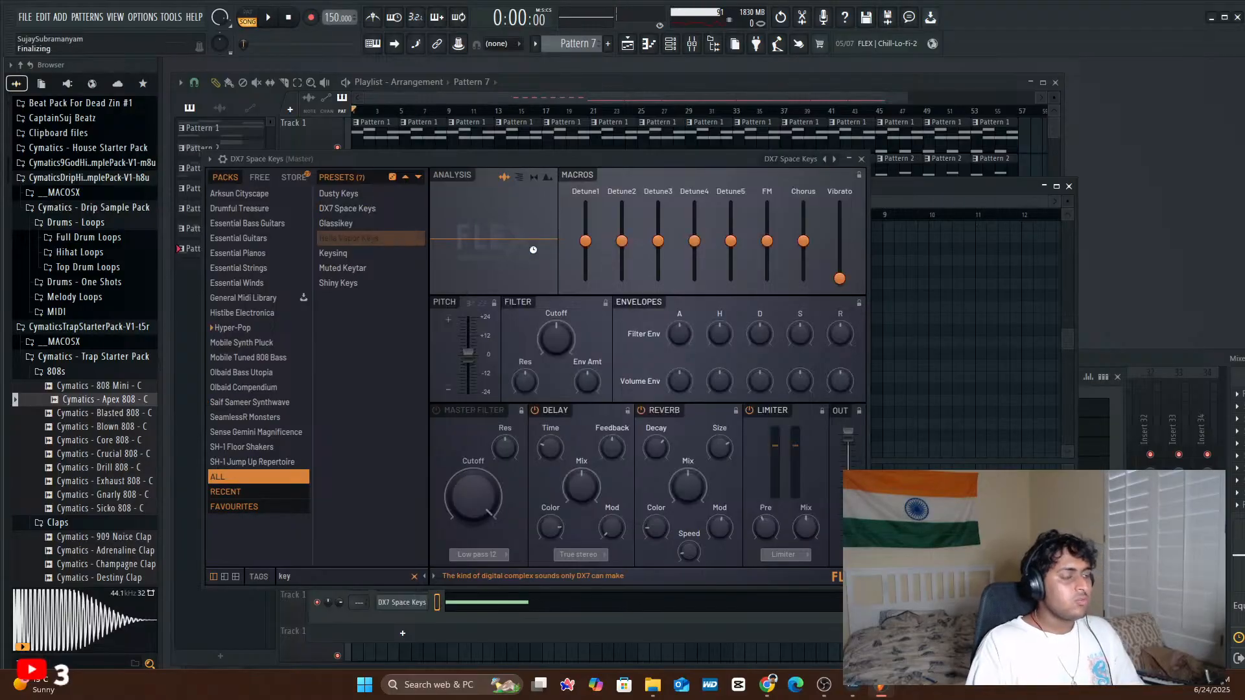
{"action": "left_click_drag", "start_coordinate": [918, 358], "coordinate": [504, 425]}
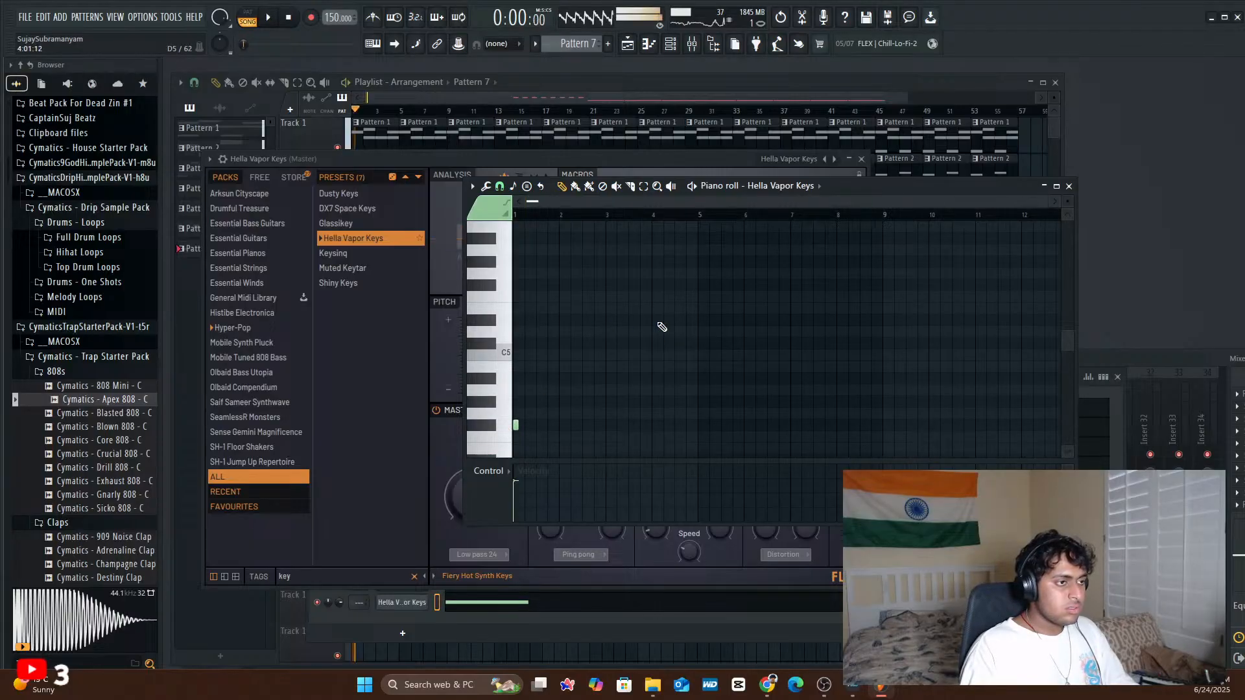
{"action": "left_click", "coordinate": [866, 166]}
{"action": "left_click", "coordinate": [861, 160]}
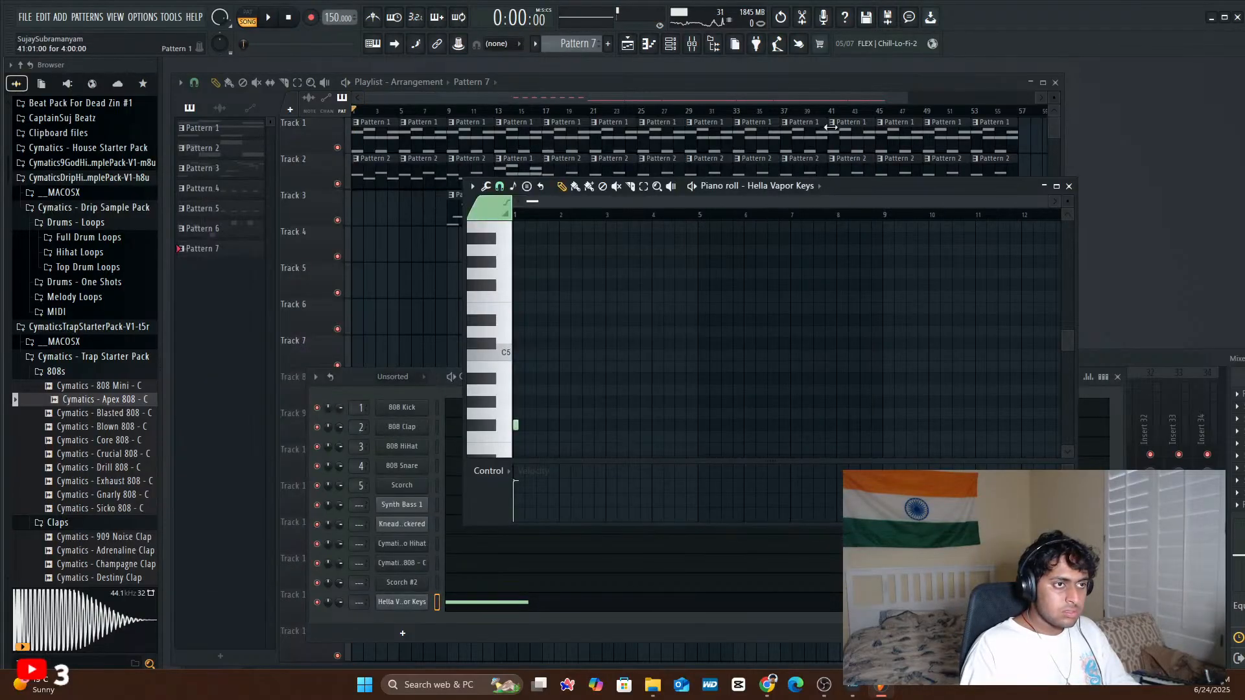
- Set the playback position to bar 25 and open the Pattern 7 clip on Track 3 in the piano roll
{"action": "left_click_drag", "start_coordinate": [875, 111], "coordinate": [641, 127]}
{"action": "key", "text": "space"}
{"action": "key", "text": "space"}
{"action": "double_click", "coordinate": [669, 212]}
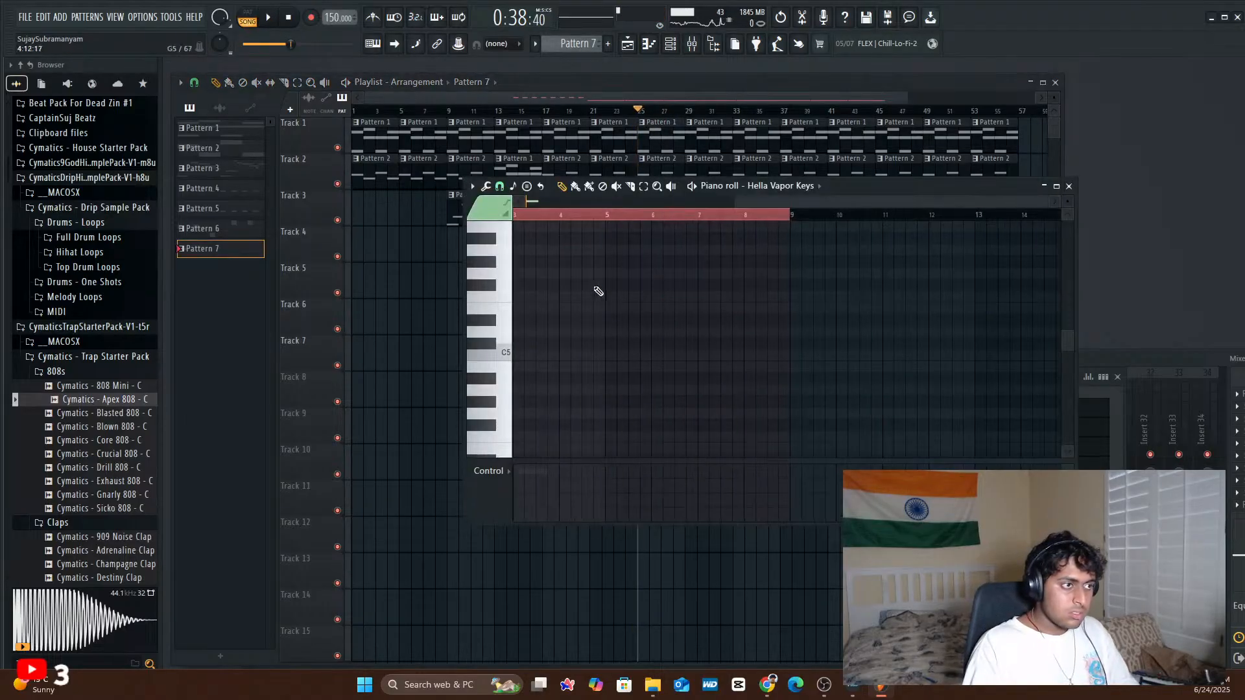
{"action": "left_click_drag", "start_coordinate": [783, 201], "coordinate": [559, 202]}
{"action": "key", "text": "space"}
{"action": "key", "text": "space"}
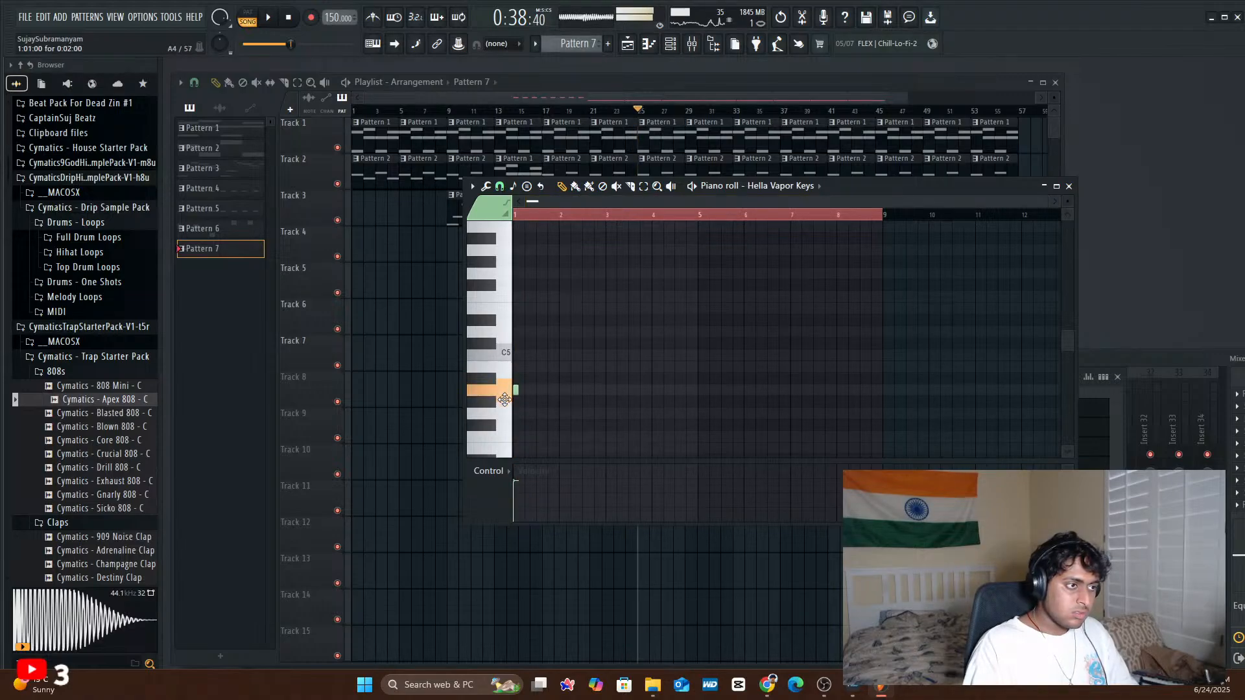
- Try the bar 1 test note at G4 followed by a short C5 note on beat 2, and remove the C5
{"action": "left_click", "coordinate": [506, 404]}
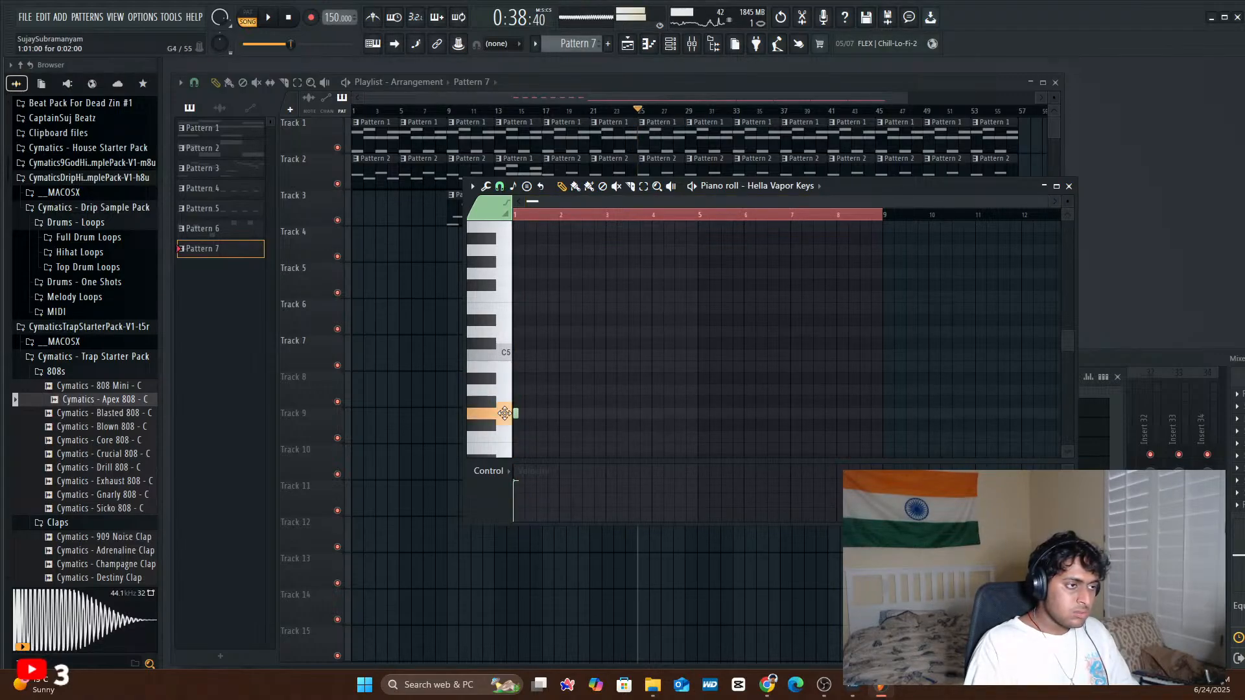
{"action": "left_click", "coordinate": [527, 355]}
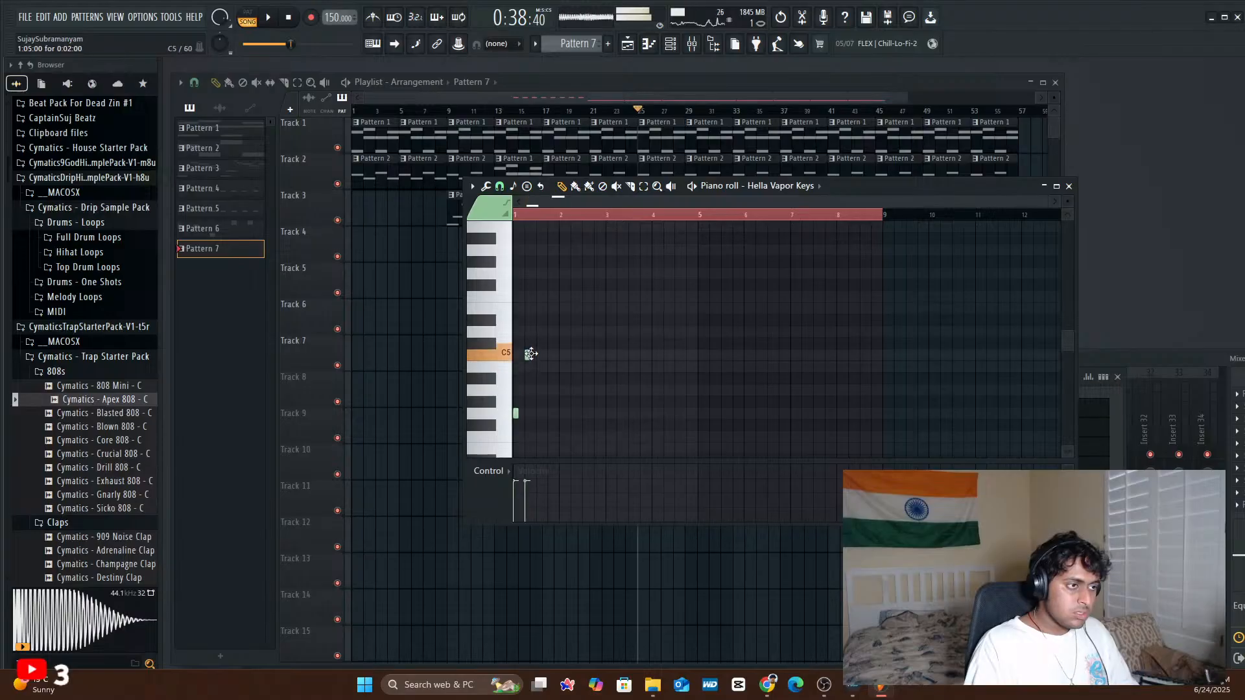
{"action": "key", "text": "space"}
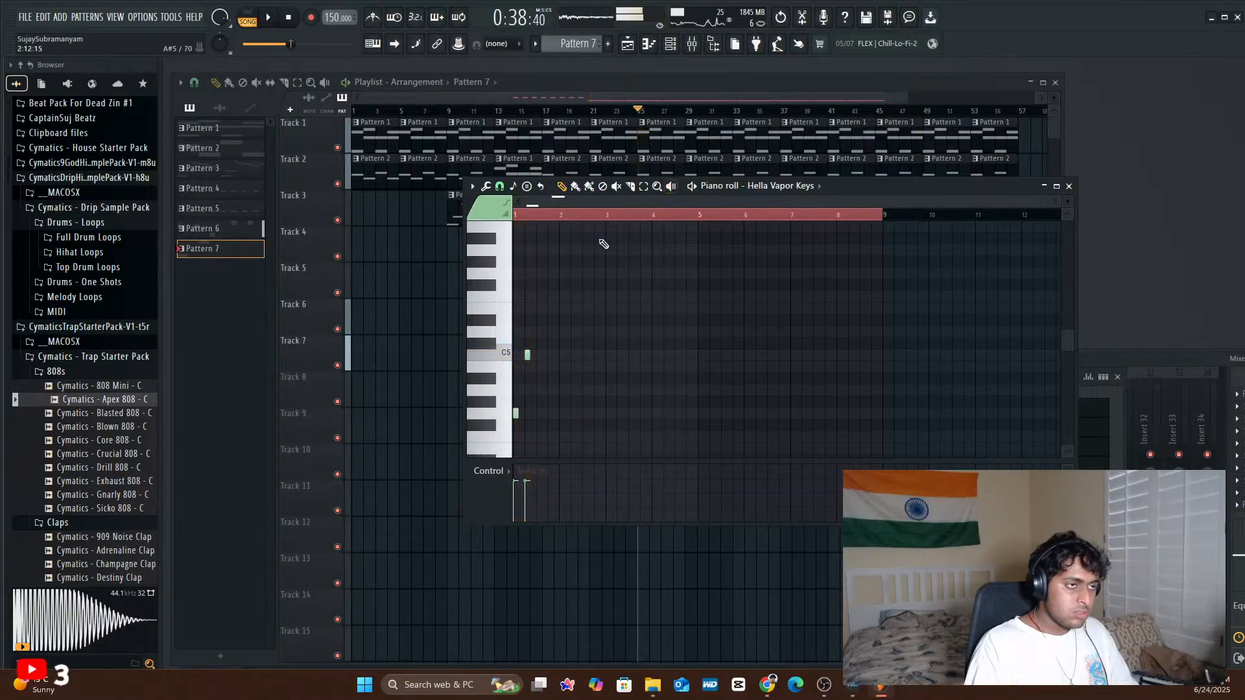
{"action": "right_click", "coordinate": [527, 354]}
{"action": "key", "text": "space"}
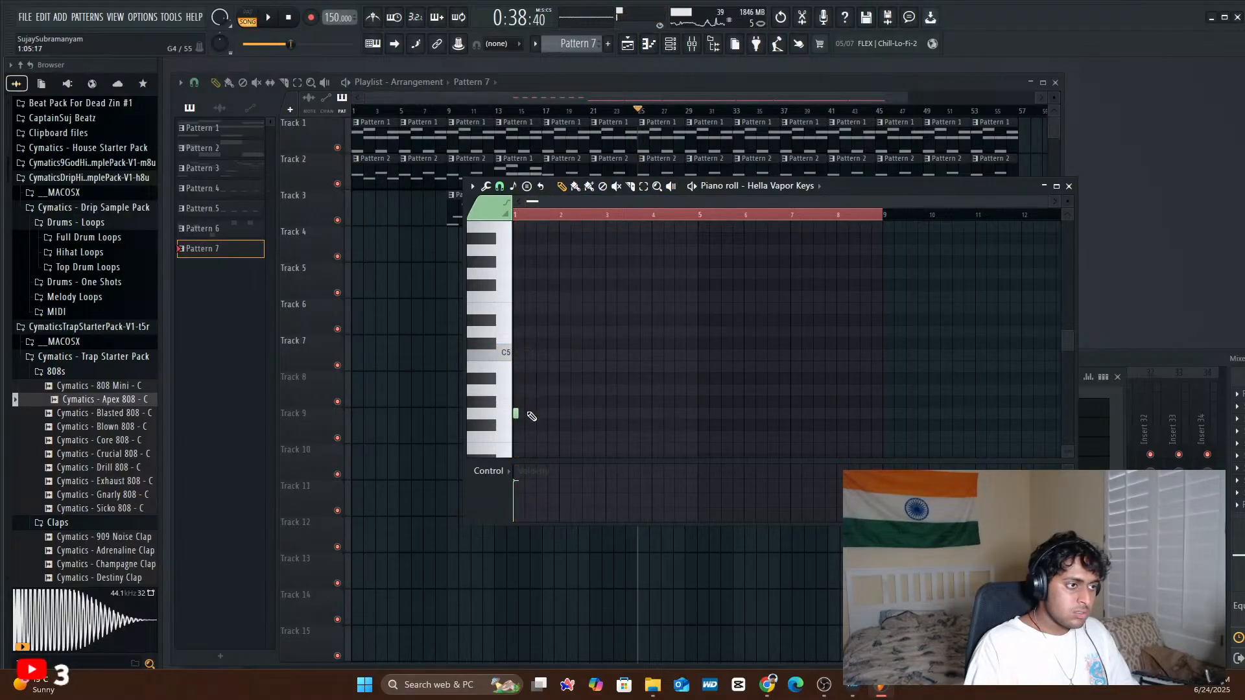
- Examine the Pattern 1 clip at bar 25 on Track 1 and listen to the arrangement from there
{"action": "double_click", "coordinate": [660, 135]}
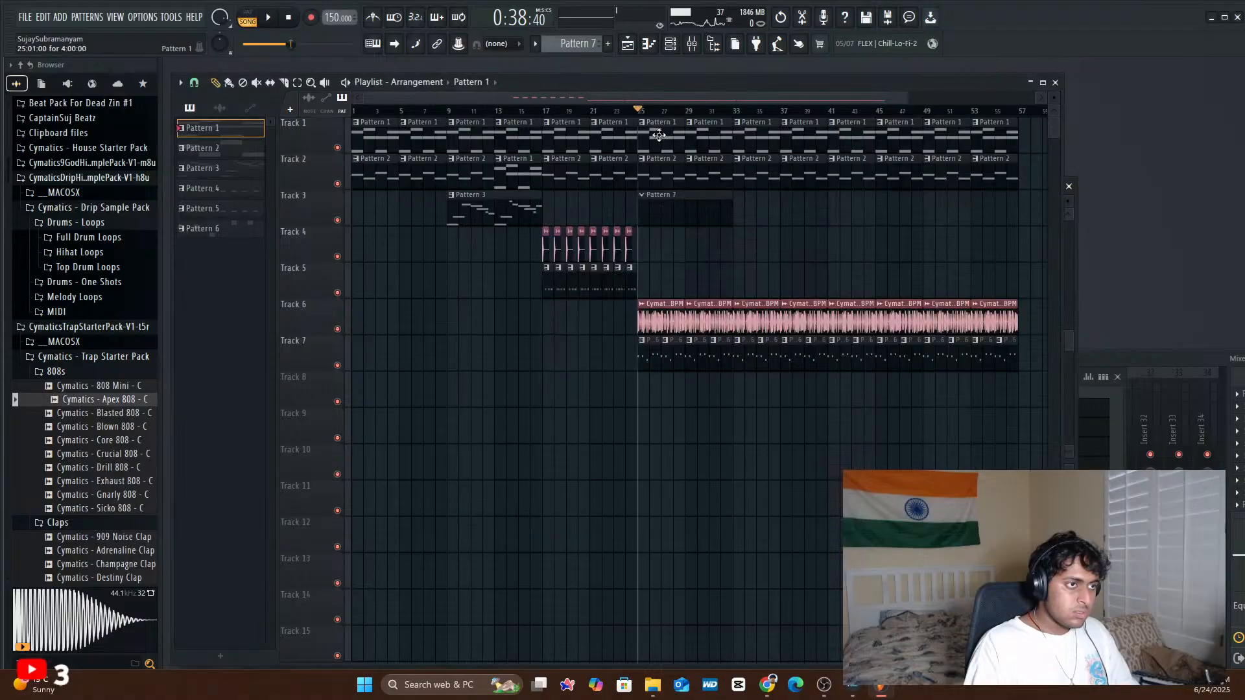
{"action": "left_click", "coordinate": [1069, 187]}
{"action": "key", "text": "space"}
{"action": "key", "text": "space"}
- Try overlapping G#5 and G5 notes in bar 1 of Pattern 7's Scorch channel, delete both, and close its piano roll
{"action": "double_click", "coordinate": [654, 209]}
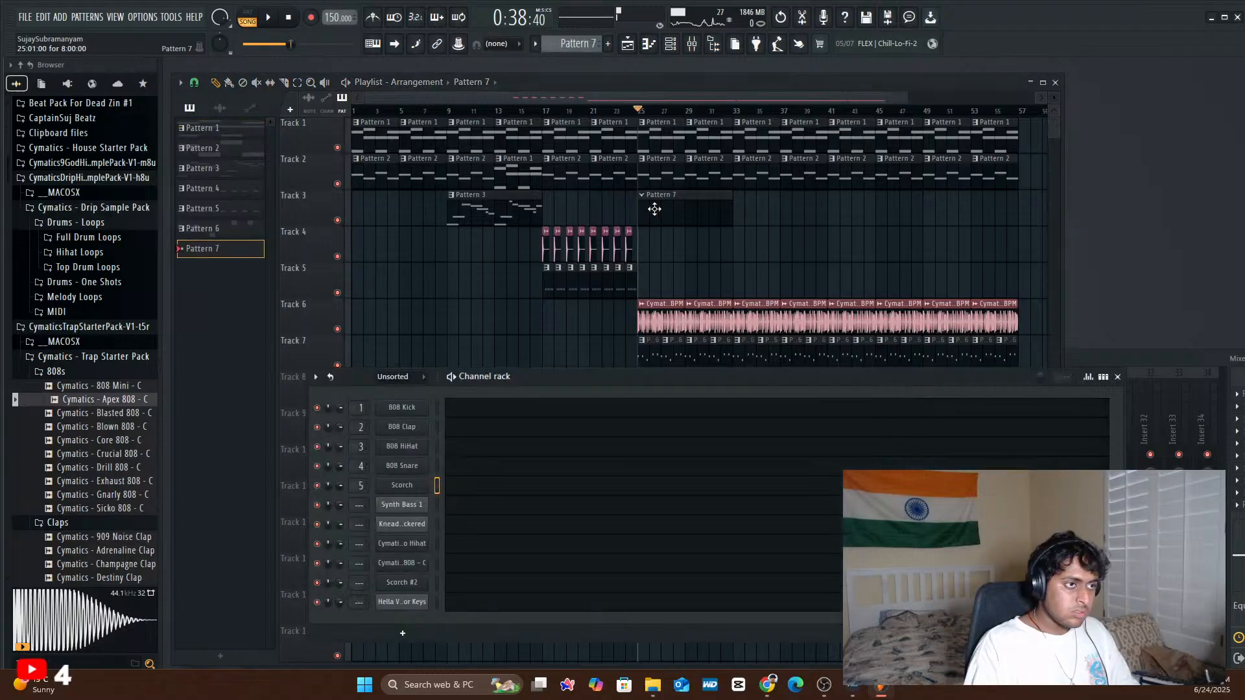
{"action": "left_click", "coordinate": [458, 488]}
{"action": "key", "text": "space"}
{"action": "key", "text": "space"}
{"action": "left_click_drag", "start_coordinate": [517, 313], "coordinate": [546, 285]}
{"action": "left_click", "coordinate": [518, 254]}
{"action": "key", "text": "space"}
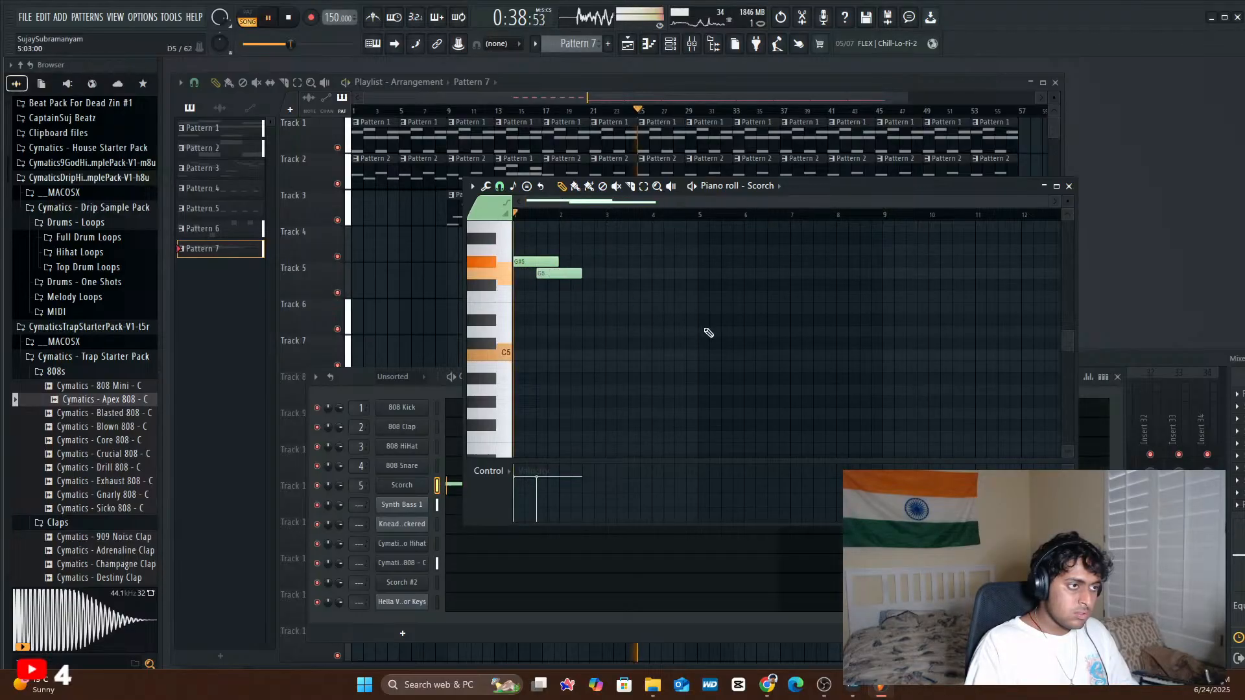
{"action": "key", "text": "space"}
{"action": "right_click", "coordinate": [551, 273]}
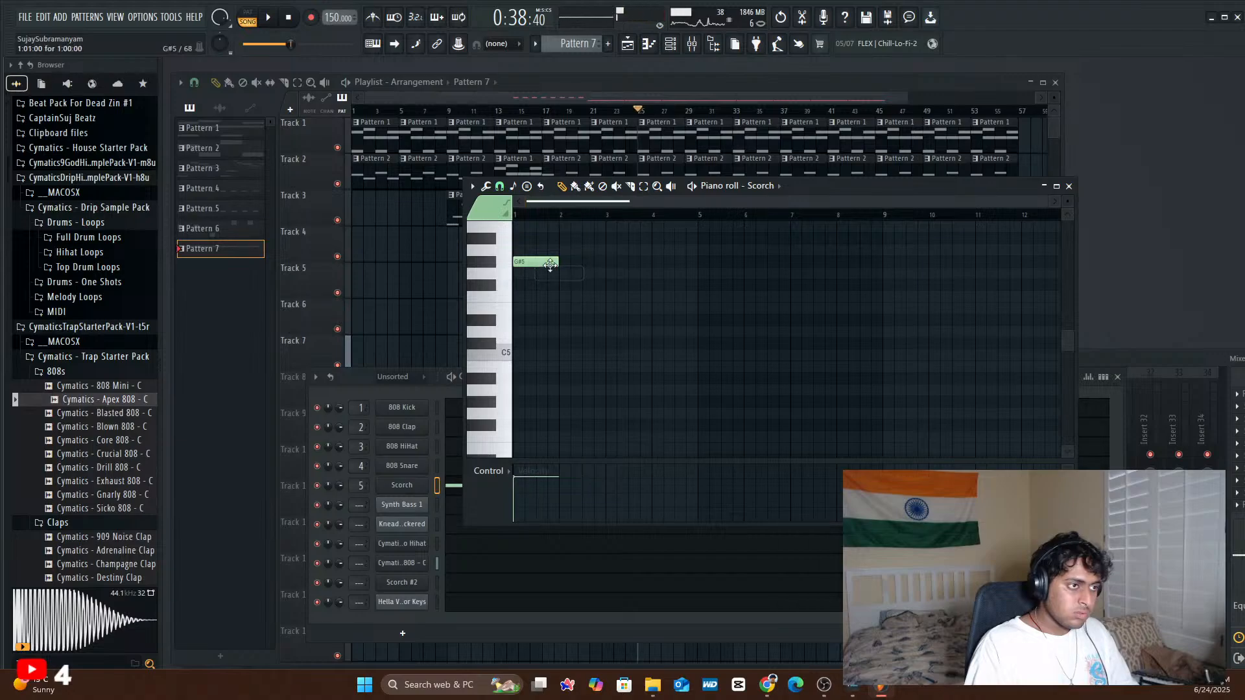
{"action": "right_click", "coordinate": [551, 266]}
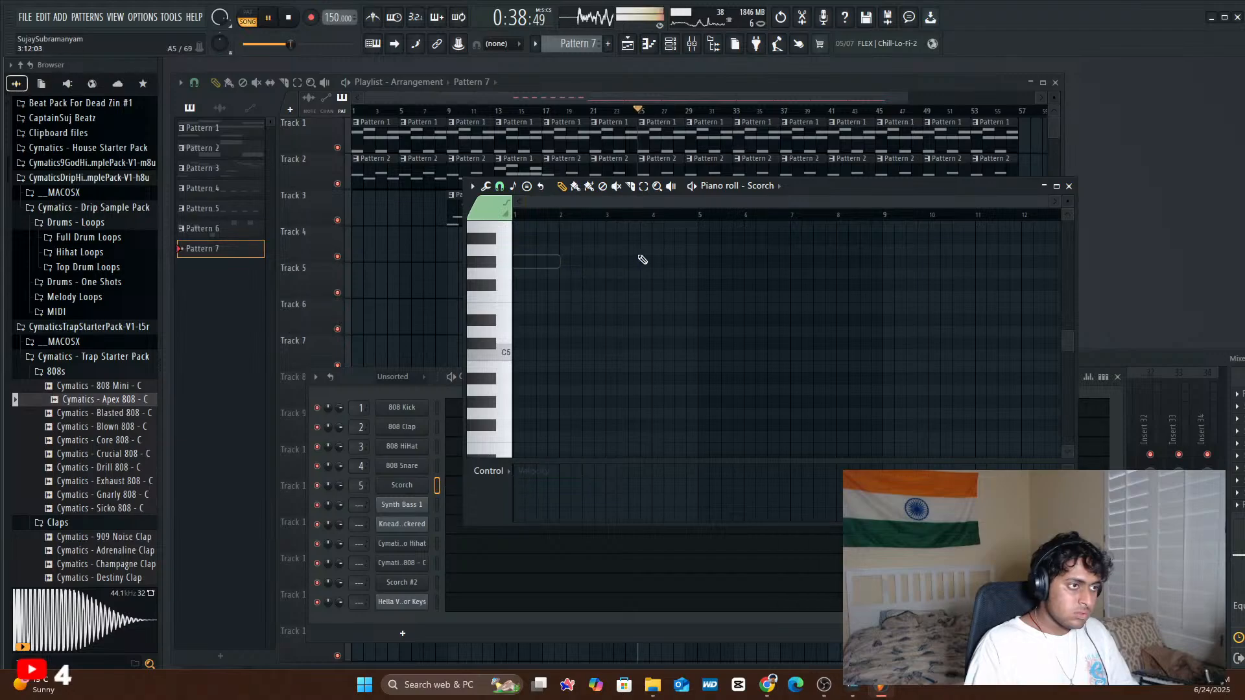
{"action": "left_click", "coordinate": [1069, 187]}
- Add one-beat G#5 and G5 notes on the first two beats of bar 1 for the Hella Vapor Keys channel
{"action": "left_click", "coordinate": [437, 606]}
{"action": "left_click", "coordinate": [649, 43]}
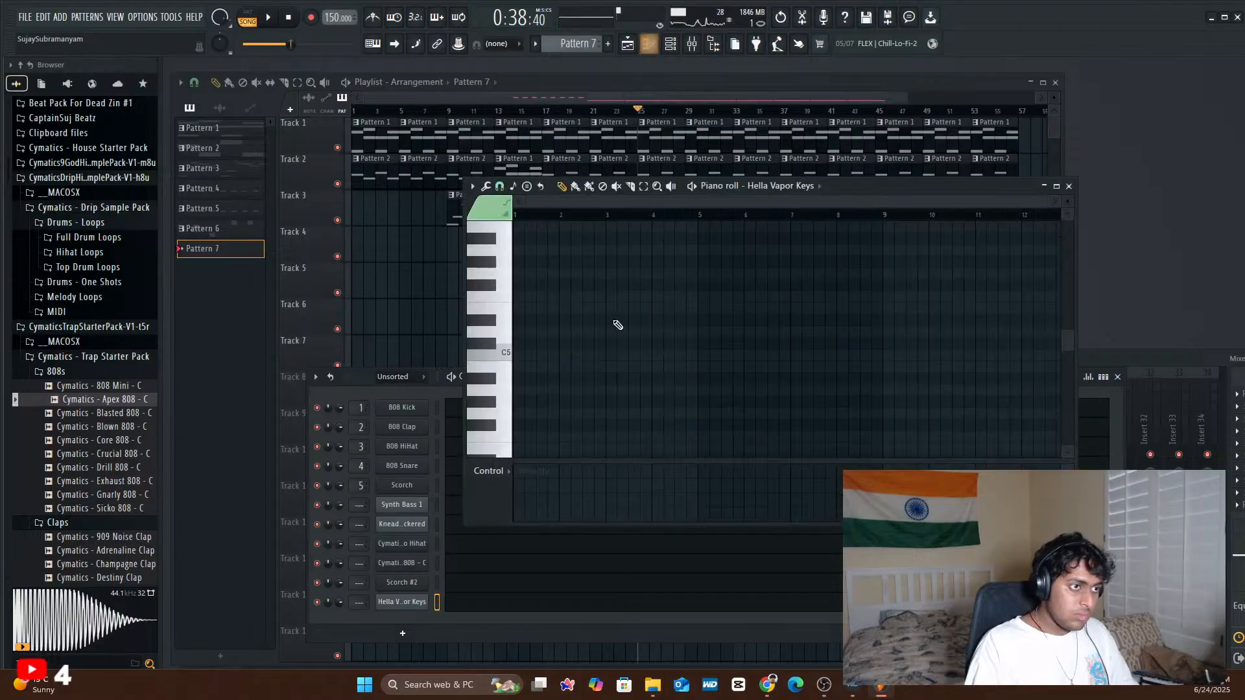
{"action": "left_click_drag", "start_coordinate": [525, 320], "coordinate": [521, 250]}
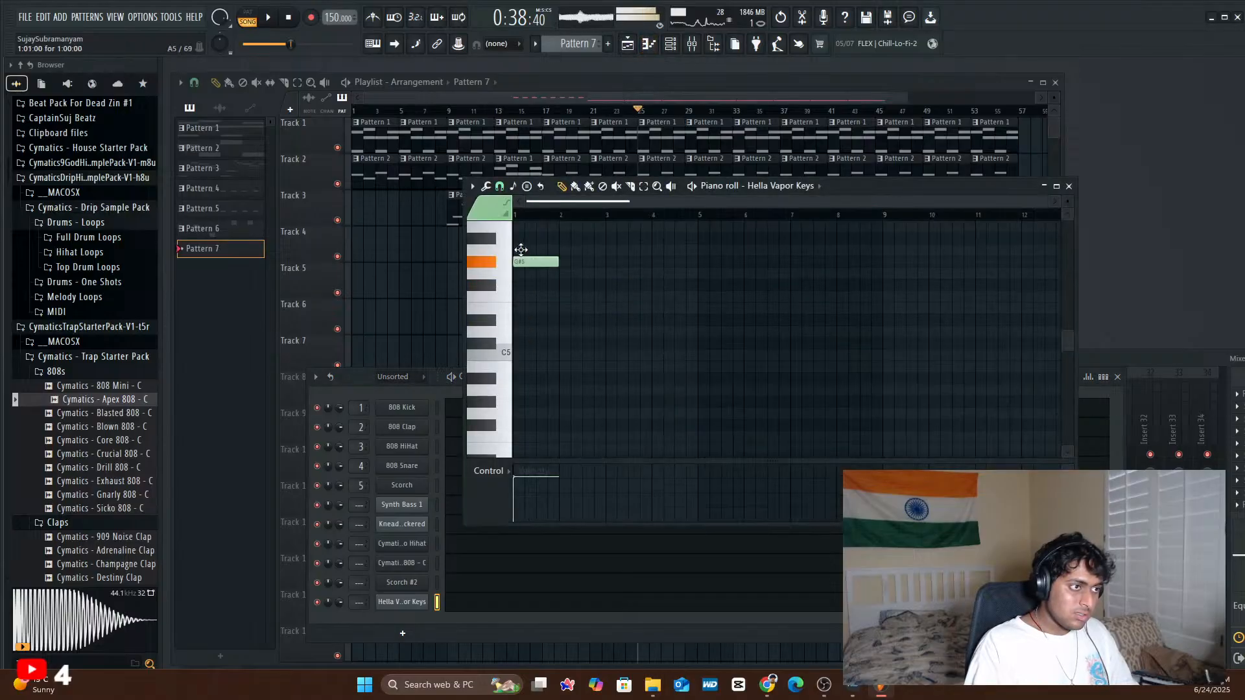
{"action": "left_click", "coordinate": [545, 273]}
{"action": "key", "text": "space"}
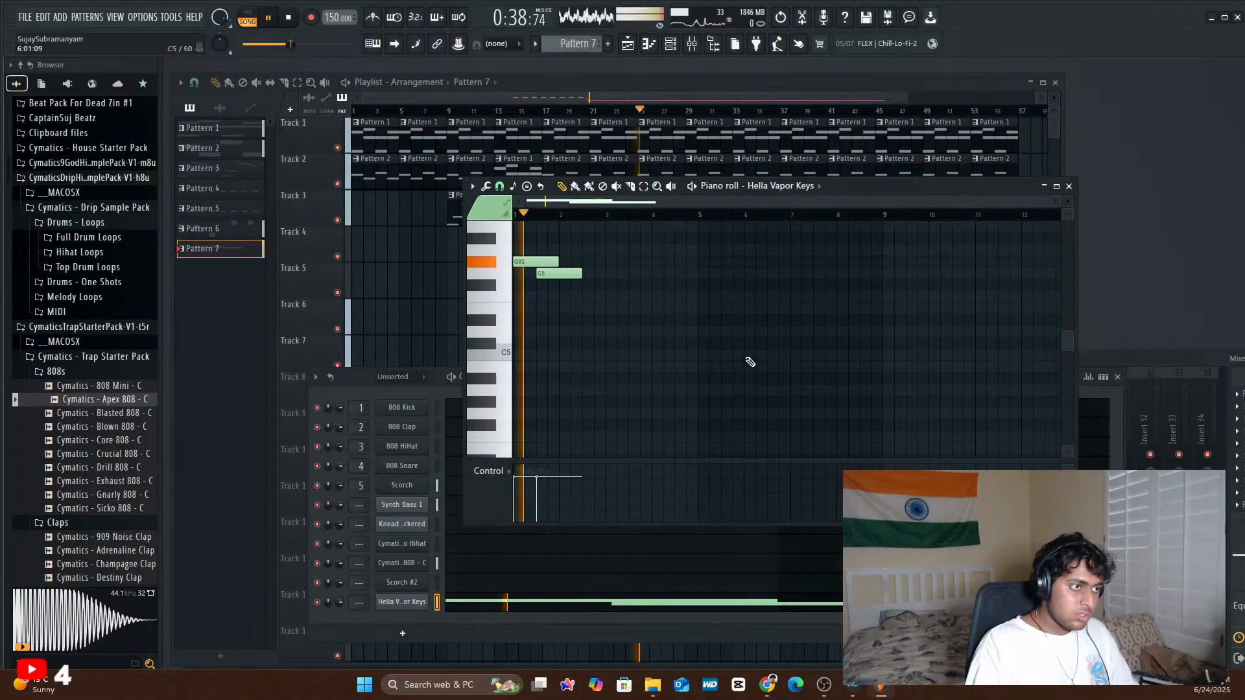
{"action": "left_click_drag", "start_coordinate": [556, 275], "coordinate": [545, 275]}
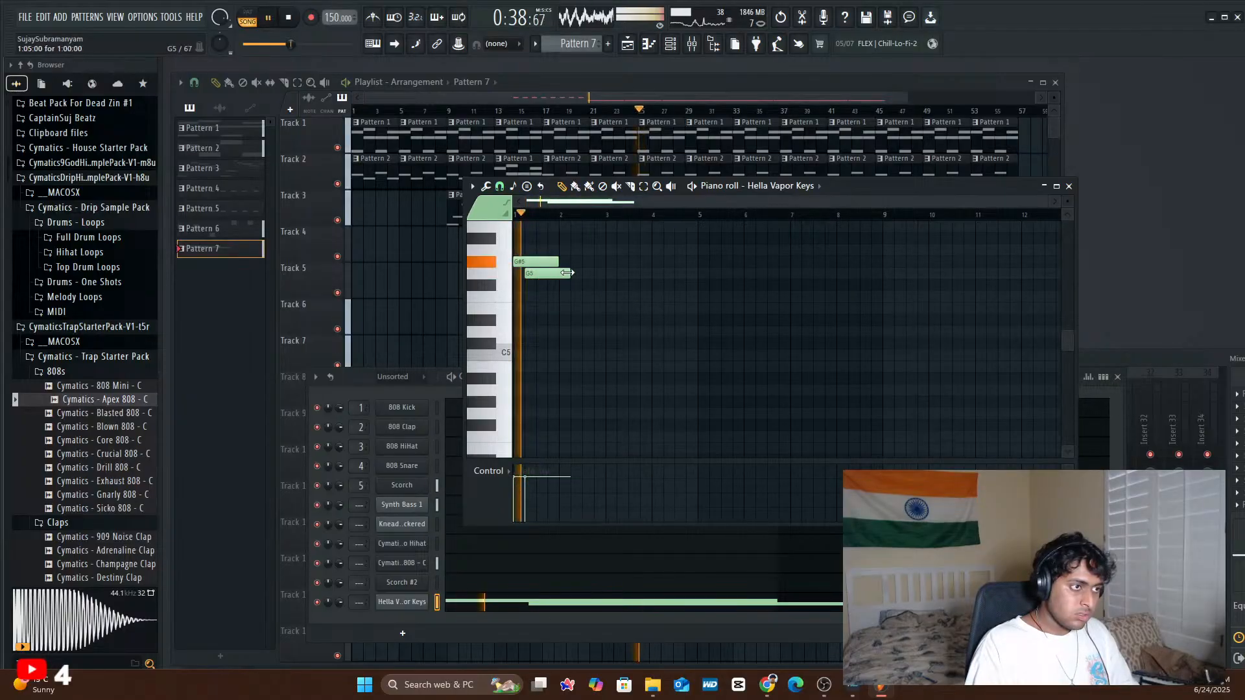
{"action": "left_click_drag", "start_coordinate": [565, 275], "coordinate": [537, 275]}
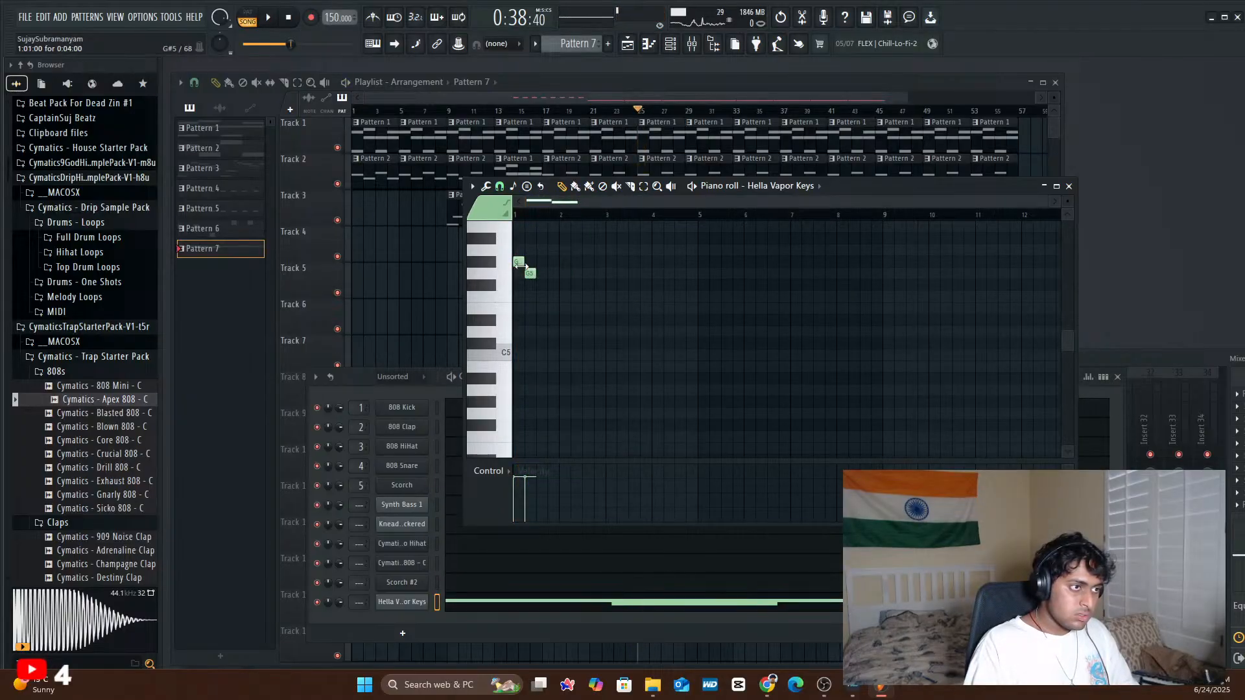
{"action": "key", "text": "space"}
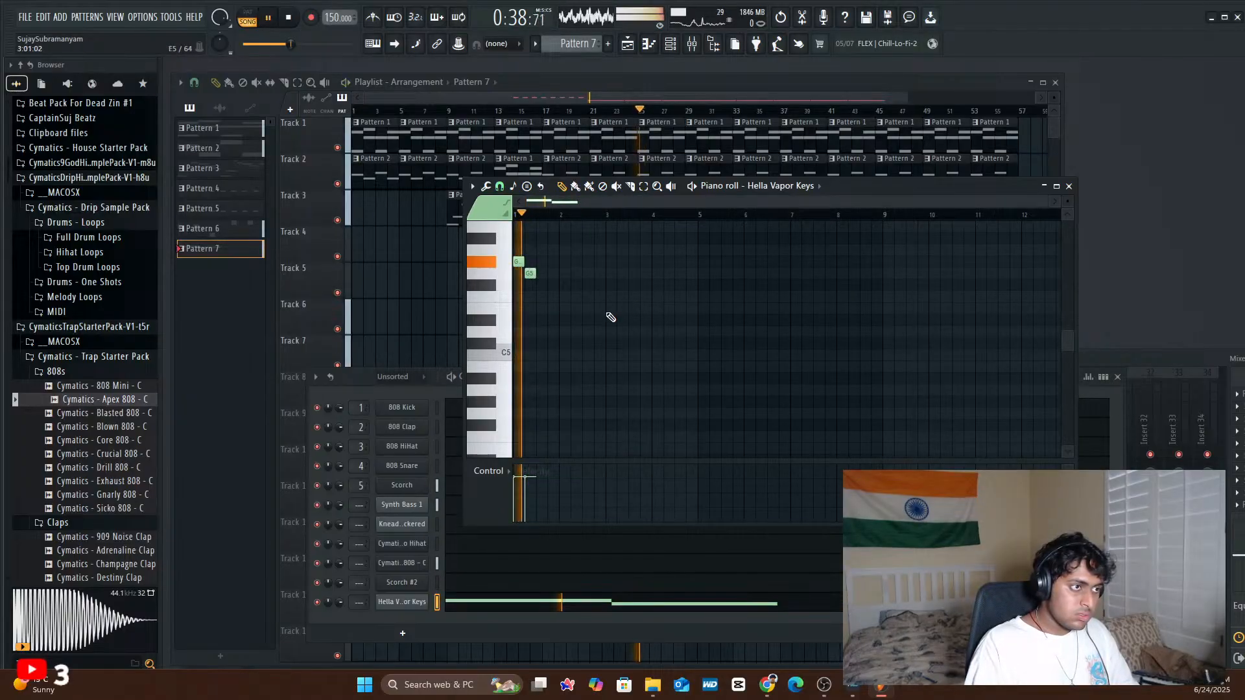
- Audition the Muted Keytar preset in FLEX, load the Glassikey preset instead, and close the plugin
{"action": "left_click", "coordinate": [408, 603]}
{"action": "left_click", "coordinate": [345, 267]}
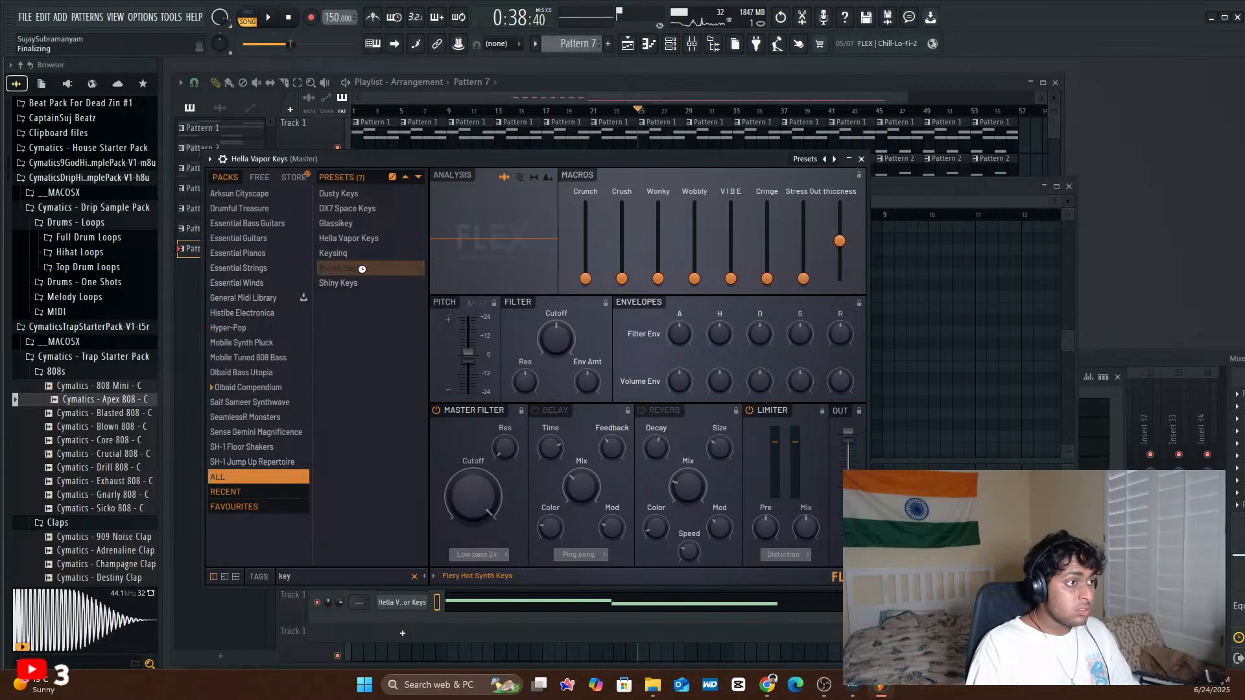
{"action": "key", "text": "space"}
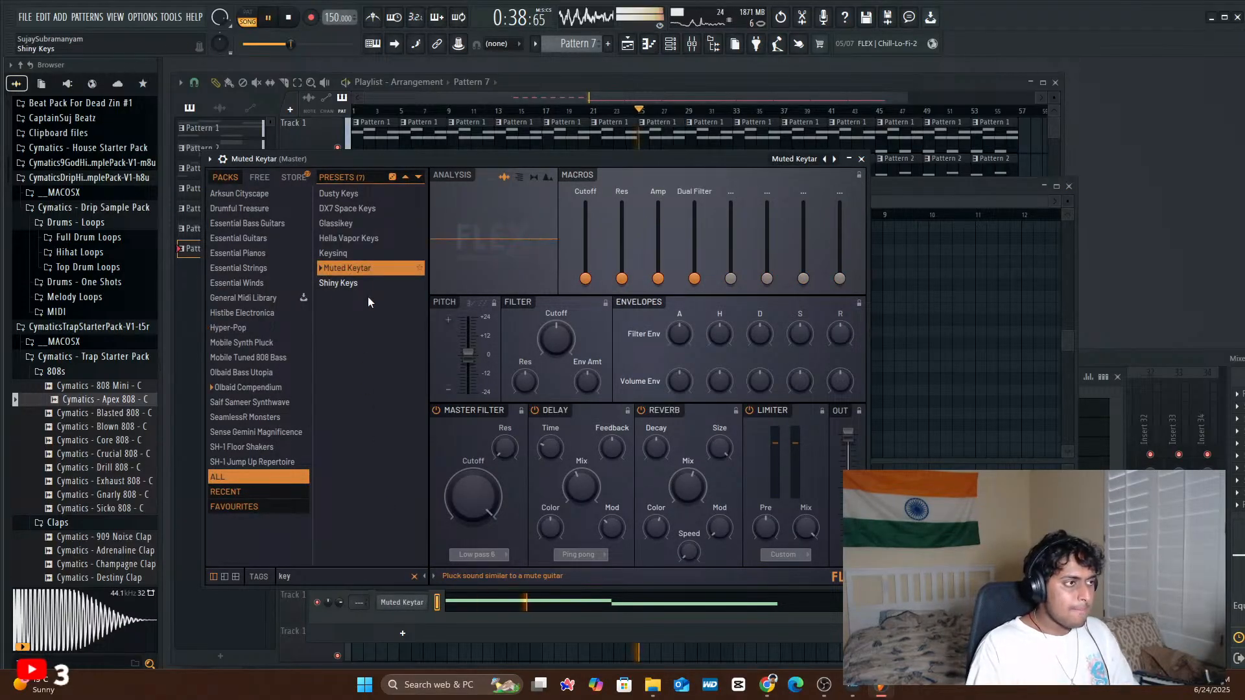
{"action": "left_click", "coordinate": [357, 223]}
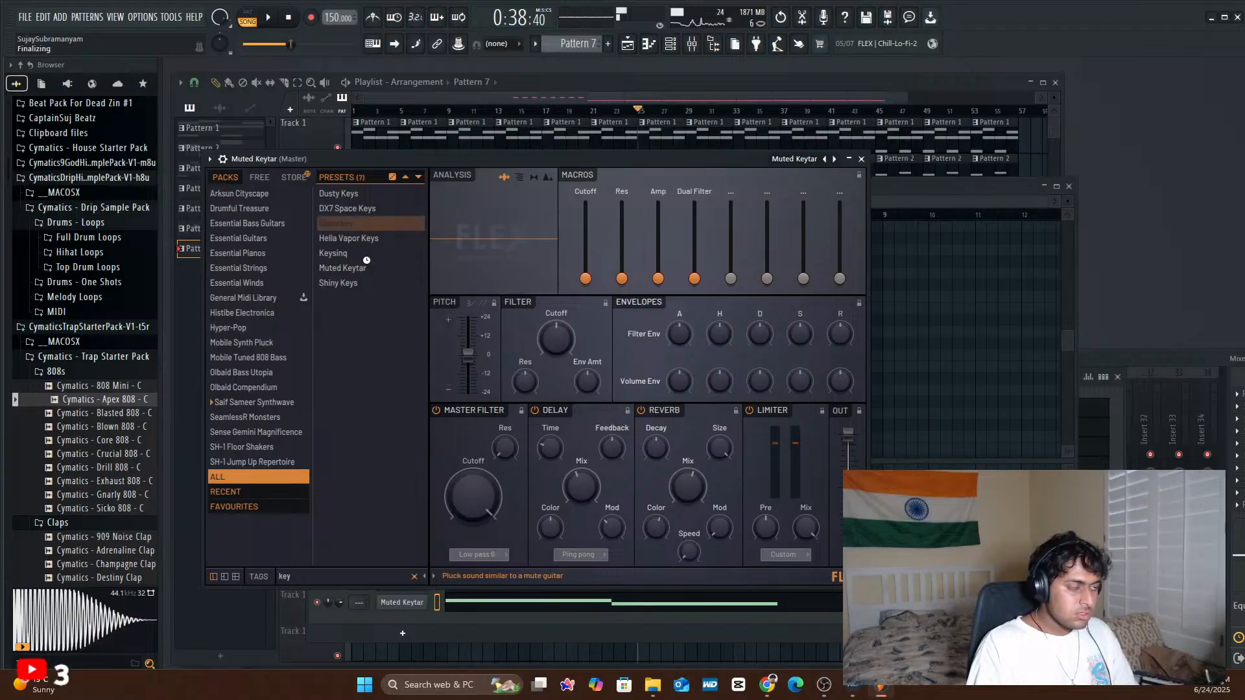
{"action": "left_click", "coordinate": [861, 159]}
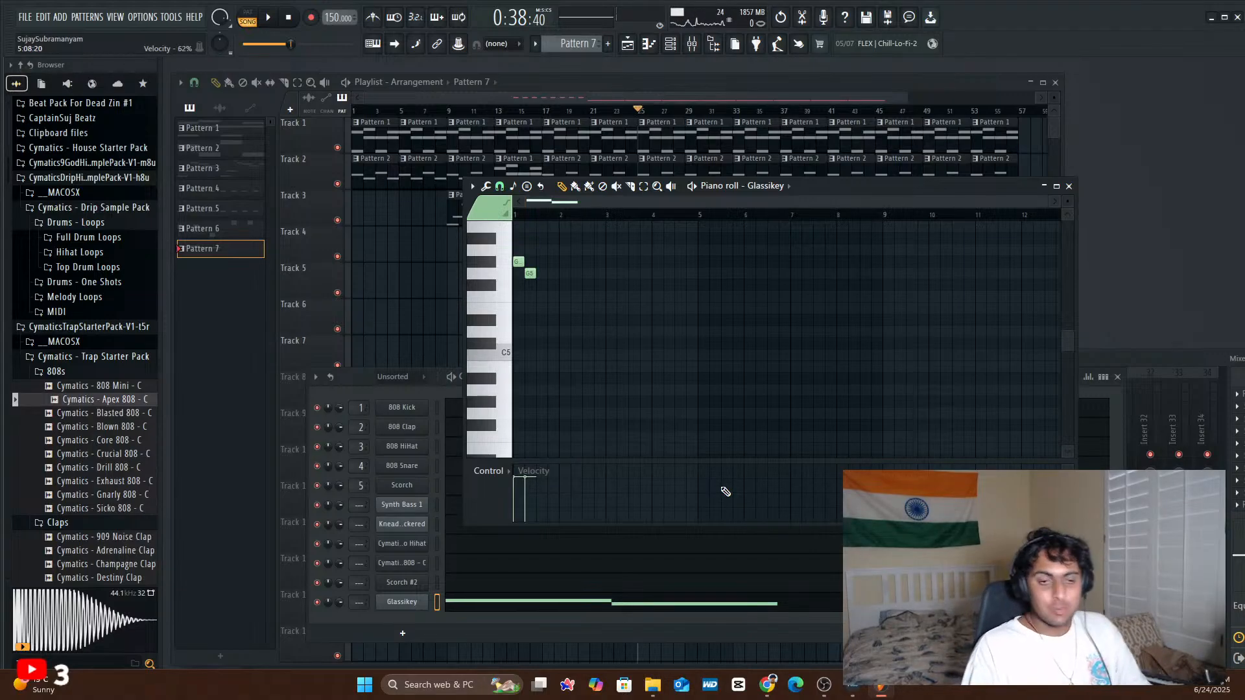
- Repeat the G#5 and G5 notes on beats 3 and 4 of bar 1 and play back the phrase
{"action": "left_click", "coordinate": [539, 260]}
{"action": "left_click", "coordinate": [551, 275]}
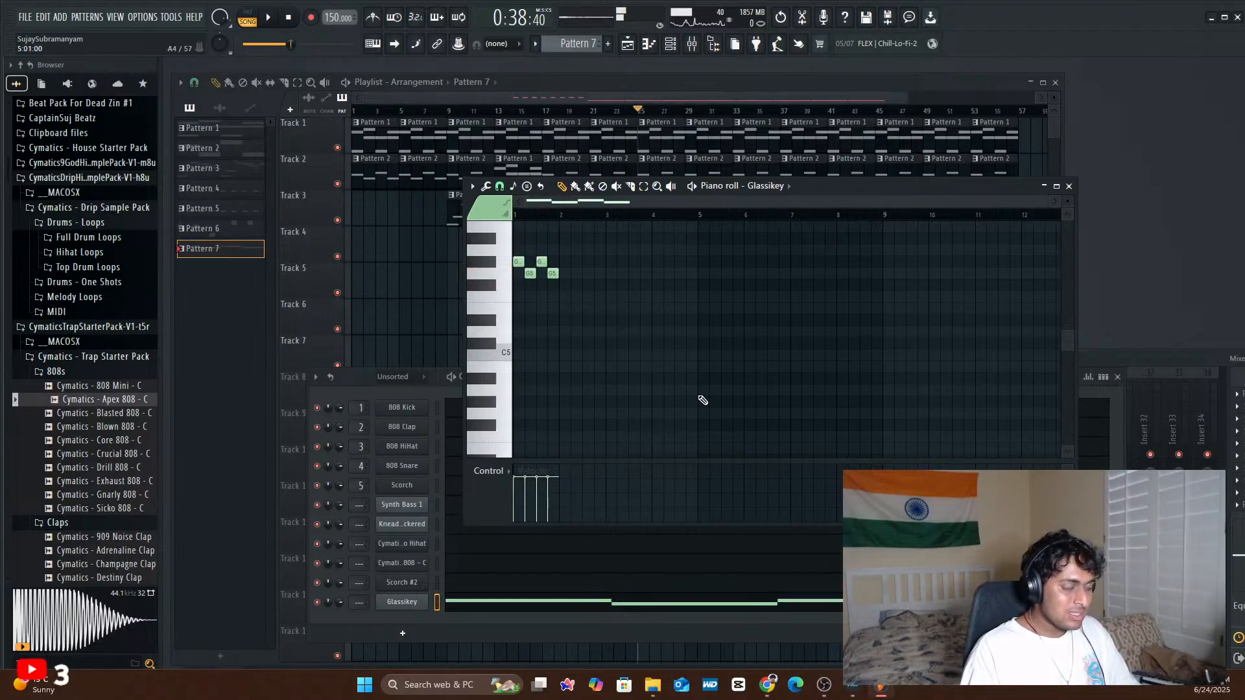
{"action": "key", "text": "space"}
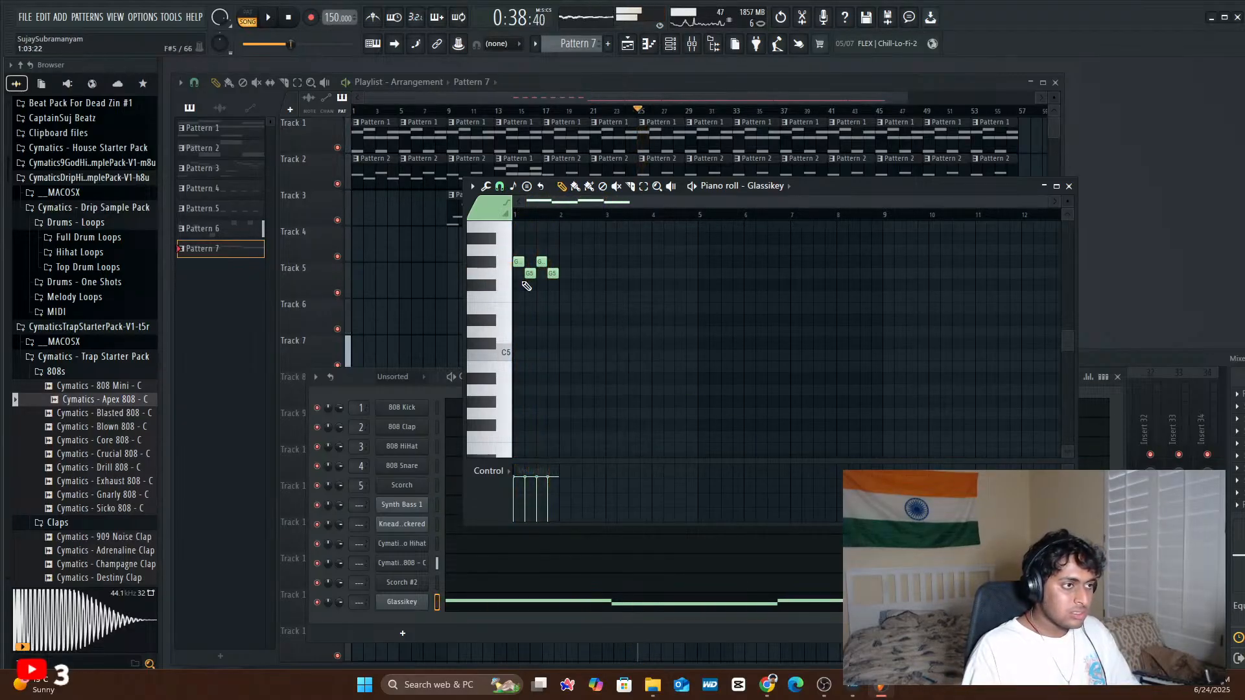
- Fill bar 2 of the Glassikey melody with one-beat F5, D#5, F5 and G5 notes and play it back
{"action": "left_click_drag", "start_coordinate": [528, 284], "coordinate": [532, 269]}
{"action": "left_click", "coordinate": [553, 273]}
{"action": "left_click", "coordinate": [564, 286]}
{"action": "mouse_move", "coordinate": [564, 296]}
{"action": "left_mouse_down"}
{"action": "mouse_move", "coordinate": [575, 284]}
{"action": "mouse_move", "coordinate": [572, 319]}
{"action": "left_mouse_up"}
{"action": "left_click", "coordinate": [587, 296]}
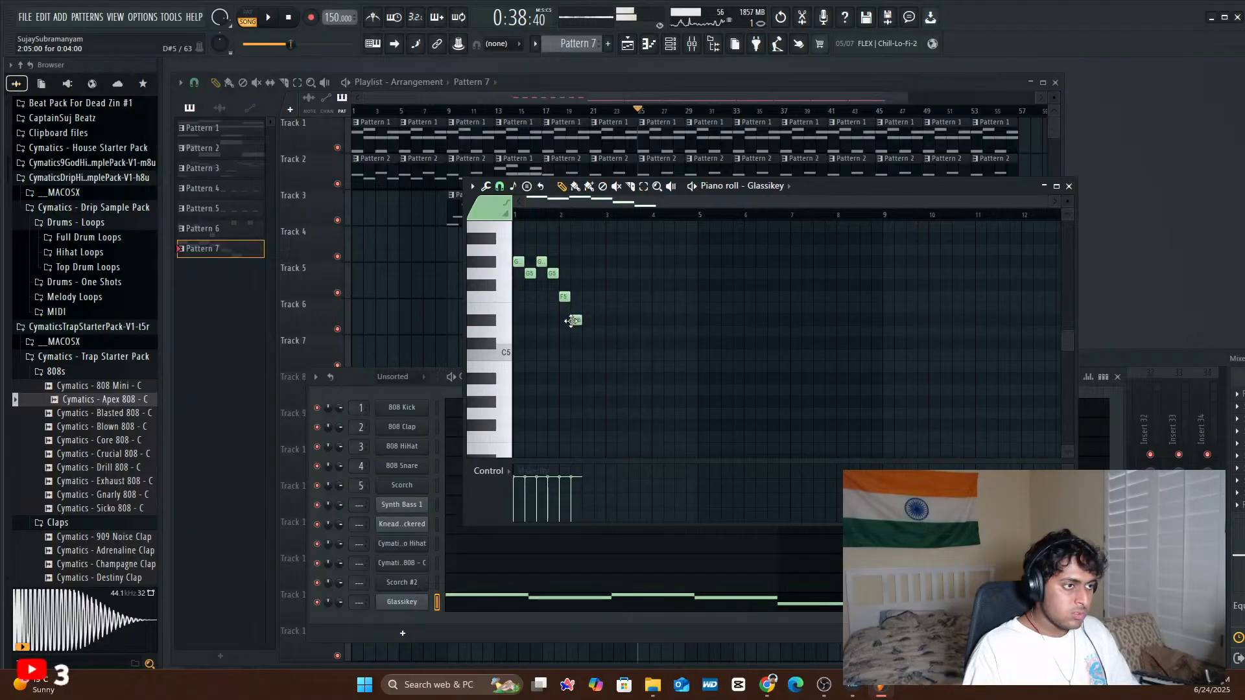
{"action": "left_click", "coordinate": [599, 263]}
{"action": "left_click_drag", "start_coordinate": [598, 276], "coordinate": [599, 288]}
{"action": "key", "text": "space"}
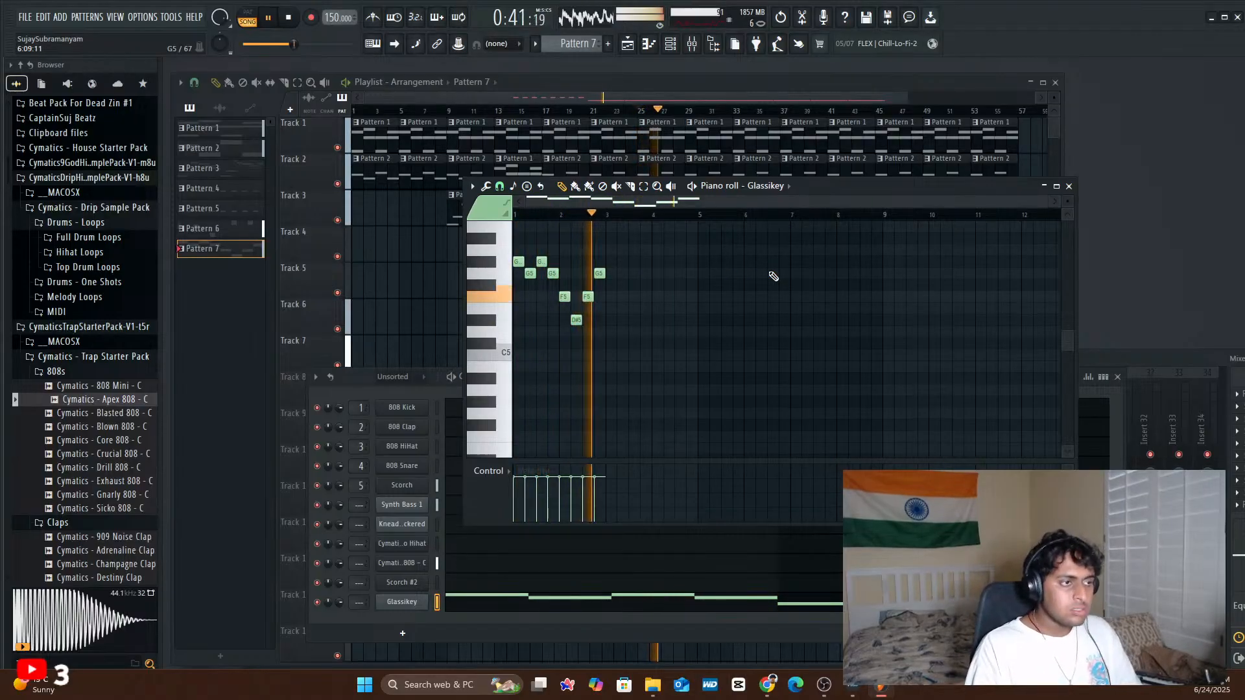
{"action": "key", "text": "space"}
- Continue the melody with one-beat notes C5, D#5, F5, G5 in bar 3 and G#5, A#5, G#5, G5 in bar 4, and audition it
{"action": "mouse_move", "coordinate": [626, 288]}
{"action": "left_mouse_down"}
{"action": "mouse_move", "coordinate": [611, 357]}
{"action": "mouse_move", "coordinate": [624, 354]}
{"action": "mouse_move", "coordinate": [620, 319]}
{"action": "mouse_move", "coordinate": [643, 273]}
{"action": "left_mouse_up"}
{"action": "left_click", "coordinate": [657, 261]}
{"action": "left_click", "coordinate": [668, 237]}
{"action": "left_click_drag", "start_coordinate": [678, 250], "coordinate": [678, 263]}
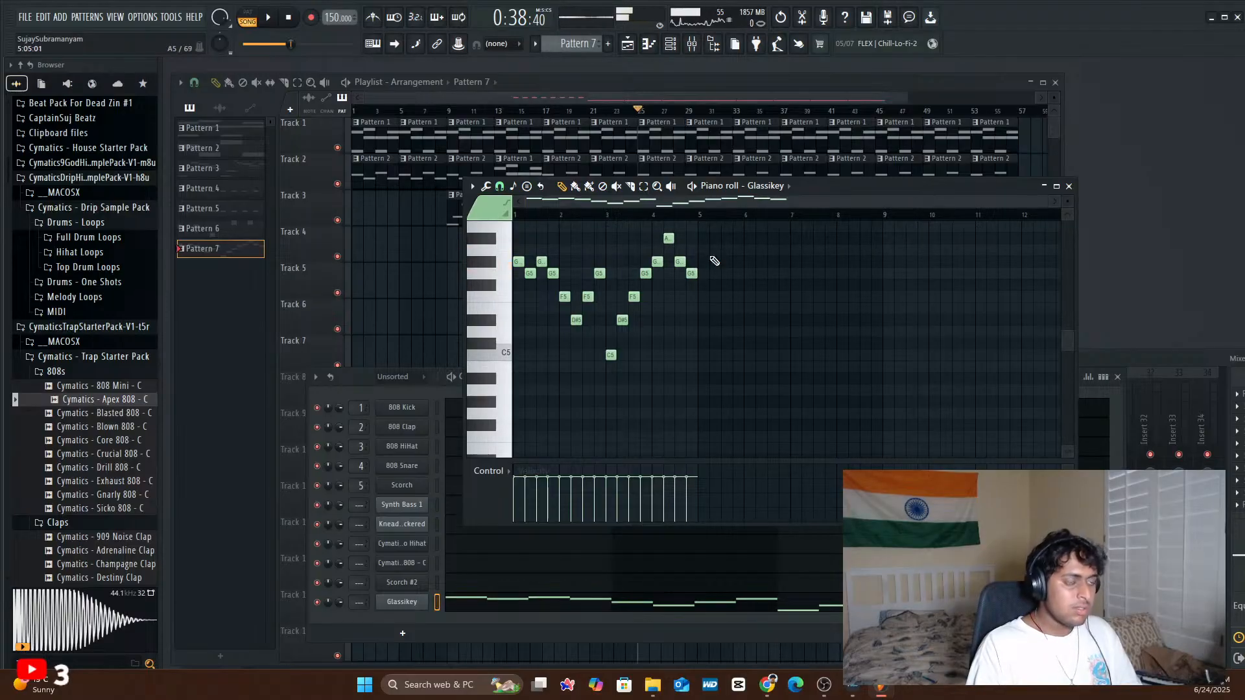
{"action": "key", "text": "space"}
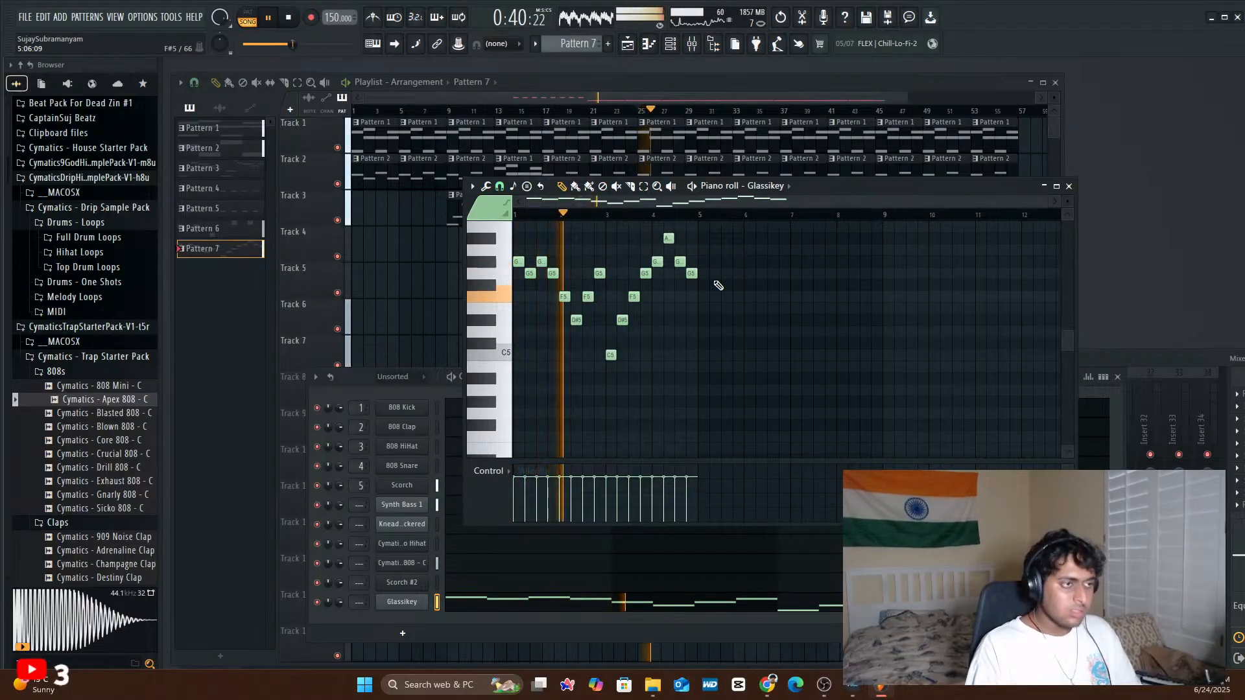
{"action": "key", "text": "space"}
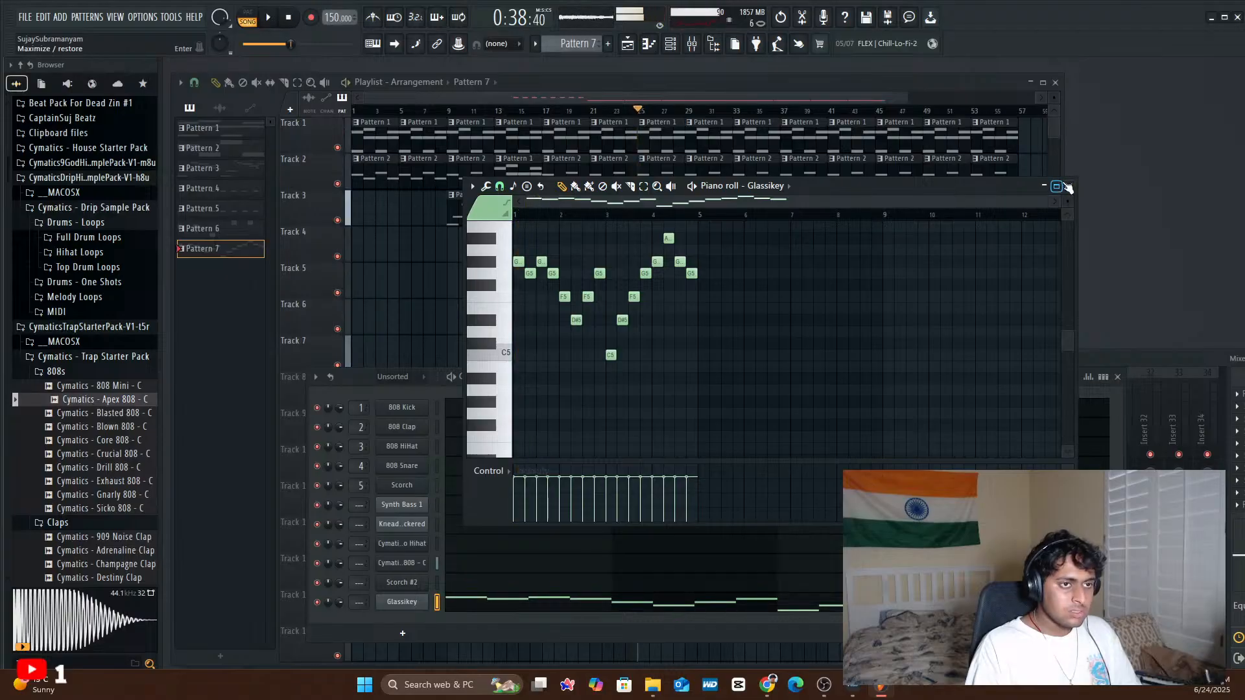
- Close the piano roll and delete the Pattern 7 clip at bar 25 on Track 3, playing the section with and without it
{"action": "left_click", "coordinate": [1067, 188]}
{"action": "key", "text": "space"}
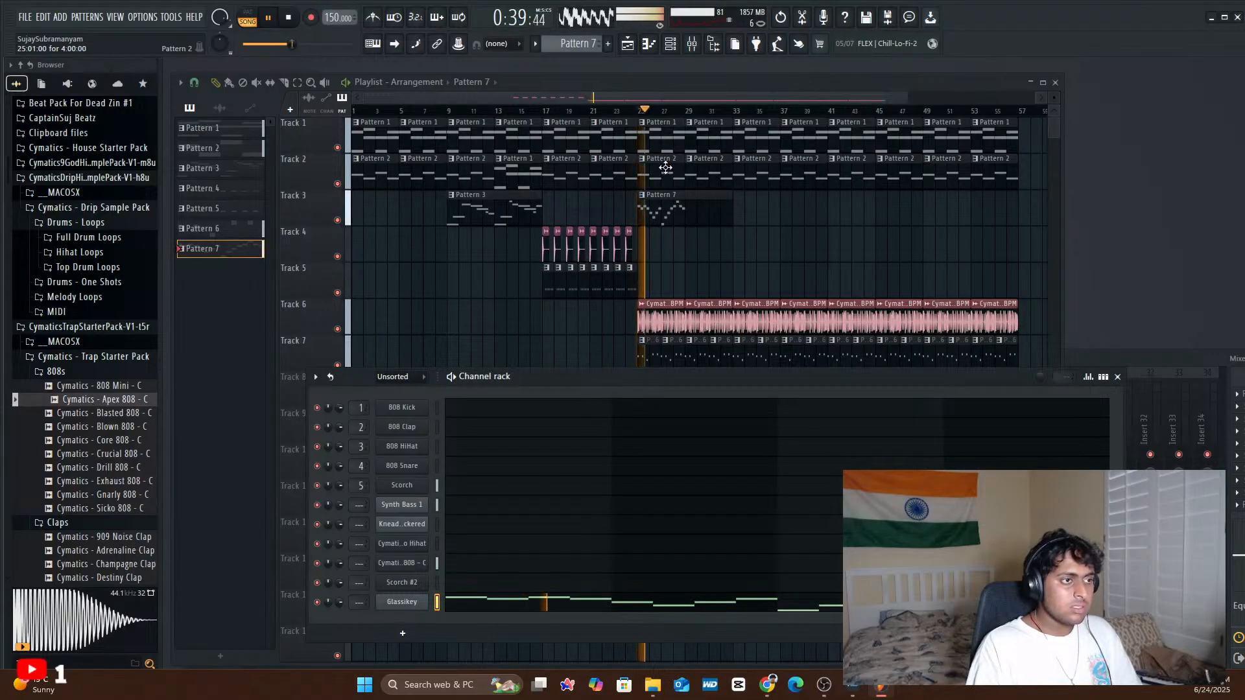
{"action": "right_click", "coordinate": [668, 211]}
{"action": "key", "text": "space"}
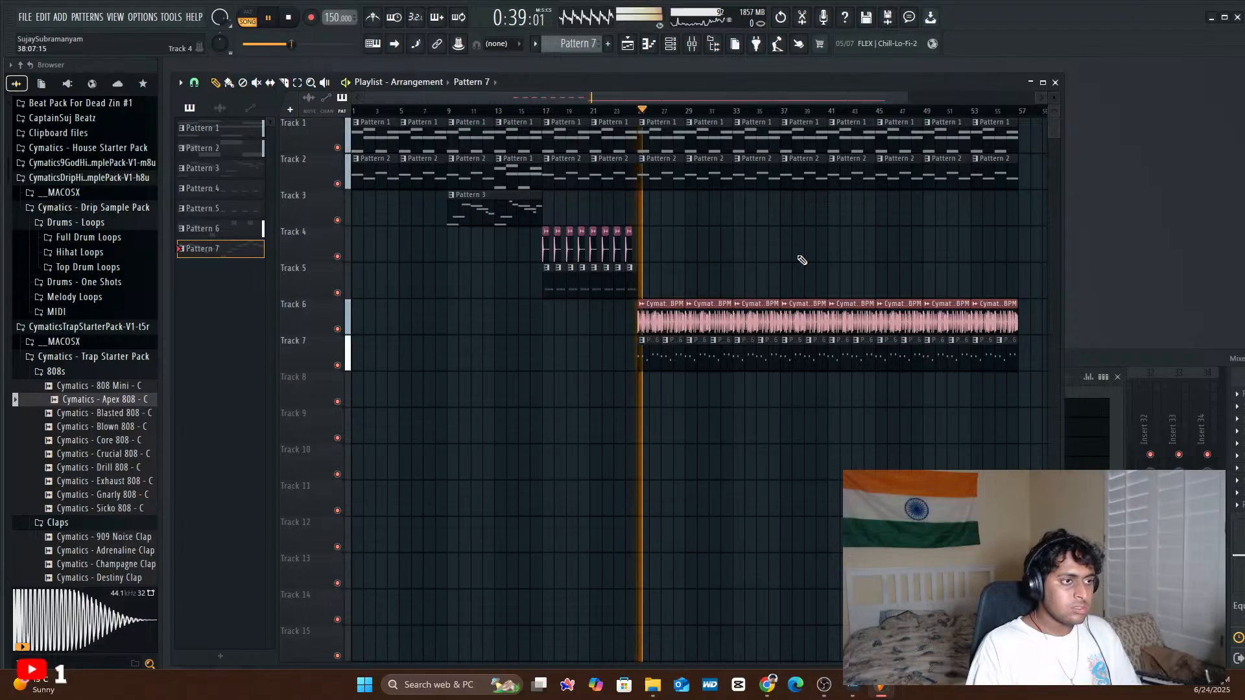
{"action": "left_click", "coordinate": [290, 19]}
{"action": "left_click", "coordinate": [296, 19]}
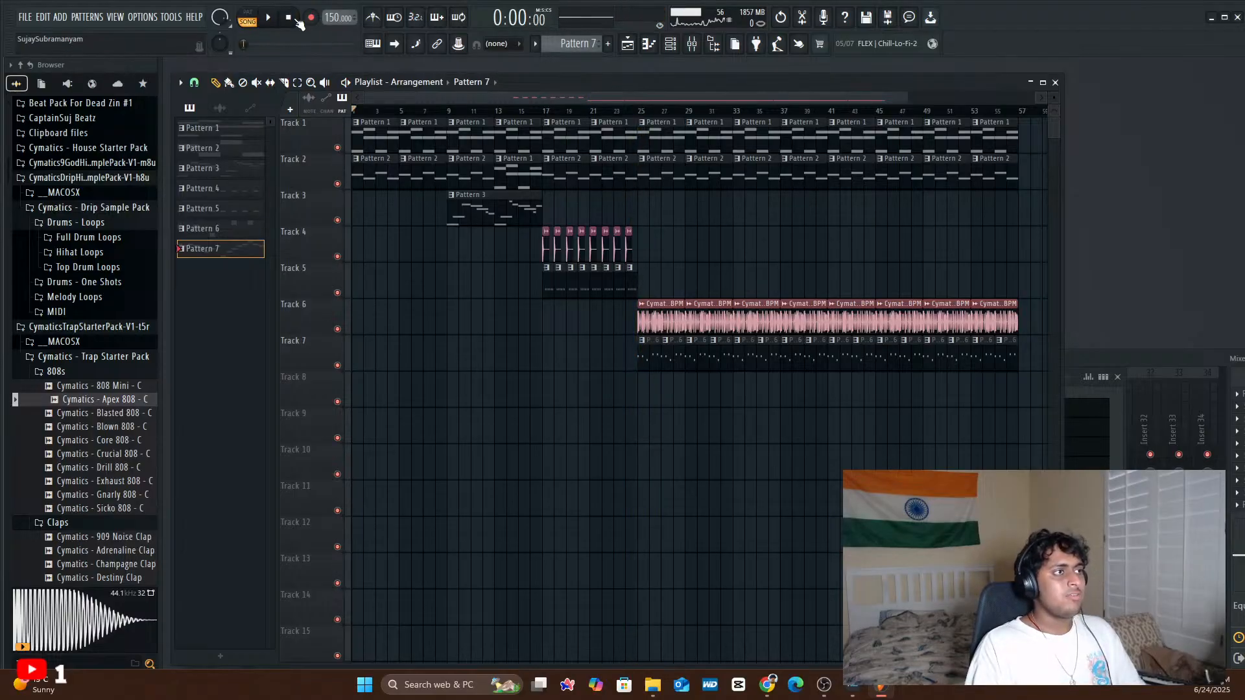
- Place the Pattern 7 clip on Track 3 at bar 57 and play the arrangement from that bar
{"action": "left_click_drag", "start_coordinate": [921, 105], "coordinate": [1022, 118]}
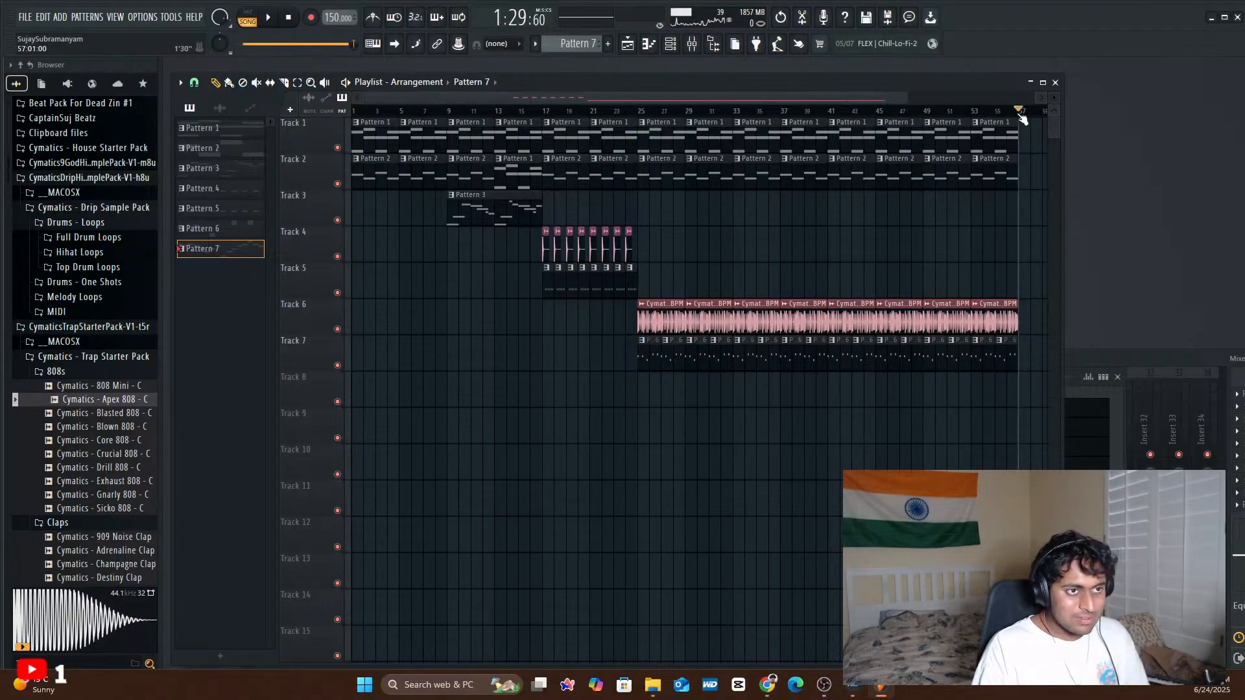
{"action": "left_click", "coordinate": [1027, 202]}
{"action": "key", "text": "space"}
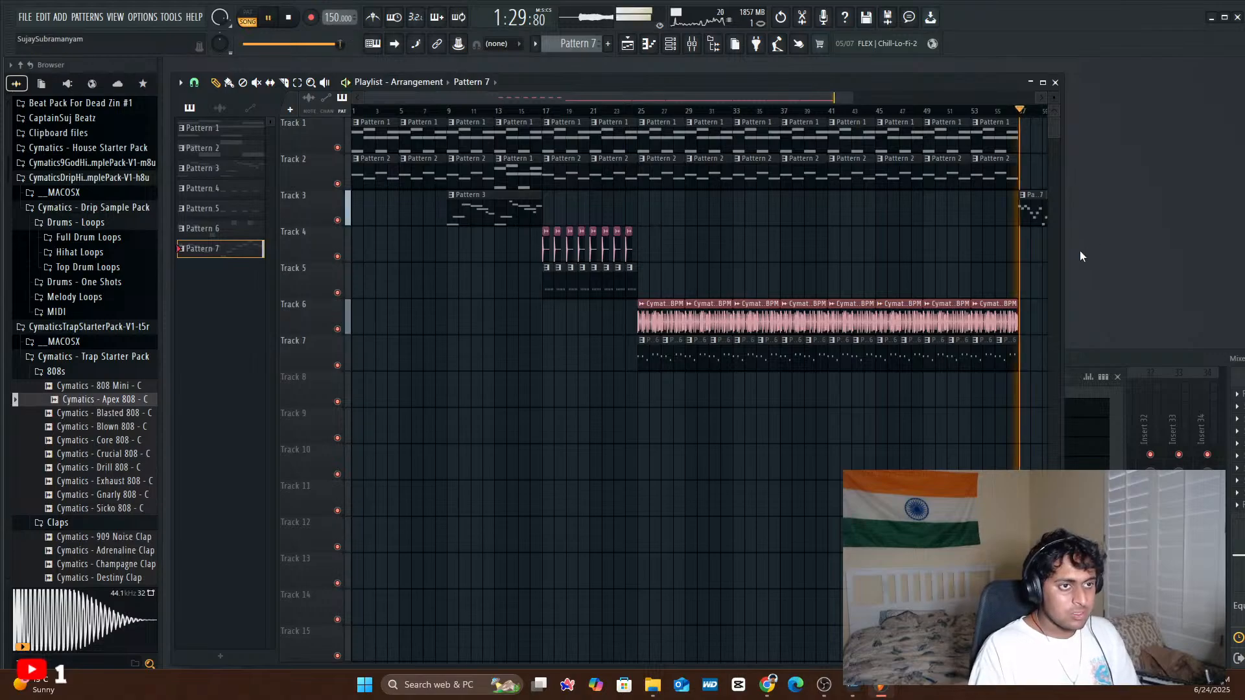
{"action": "key", "text": "space"}
- Open the Pattern 7 clip at bar 57 in the piano roll and play the pattern on its own in pattern mode
{"action": "double_click", "coordinate": [1033, 209]}
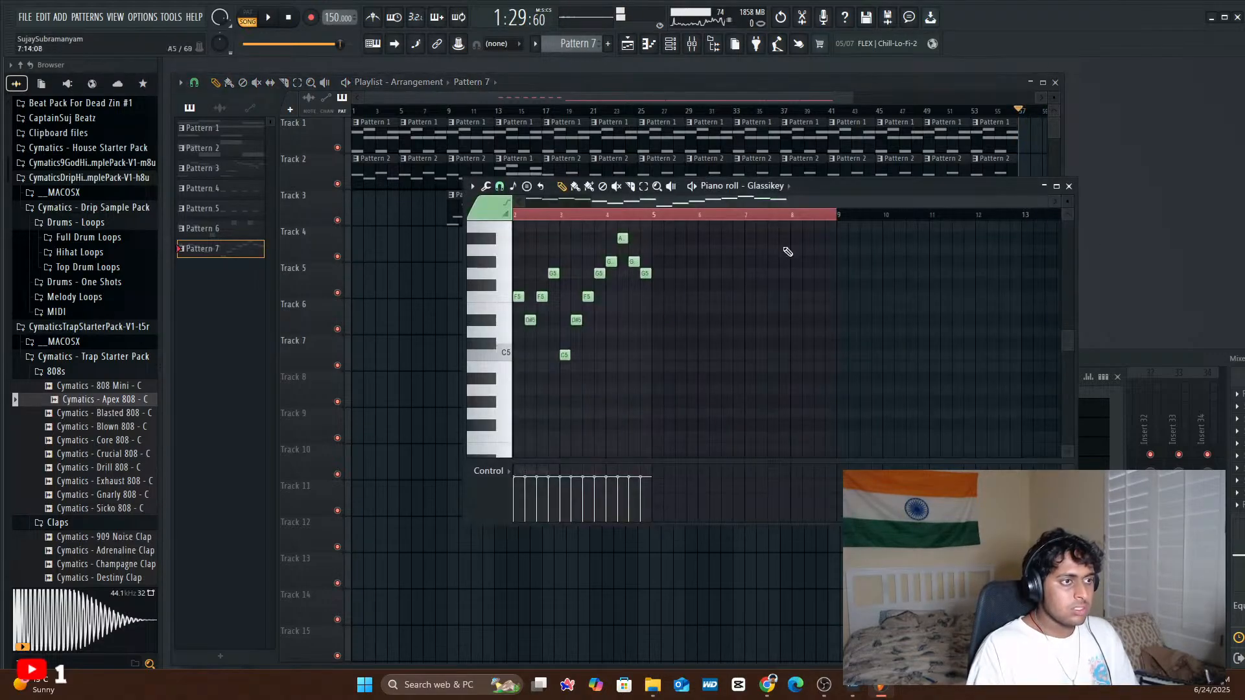
{"action": "left_click", "coordinate": [250, 18]}
{"action": "key", "text": "space"}
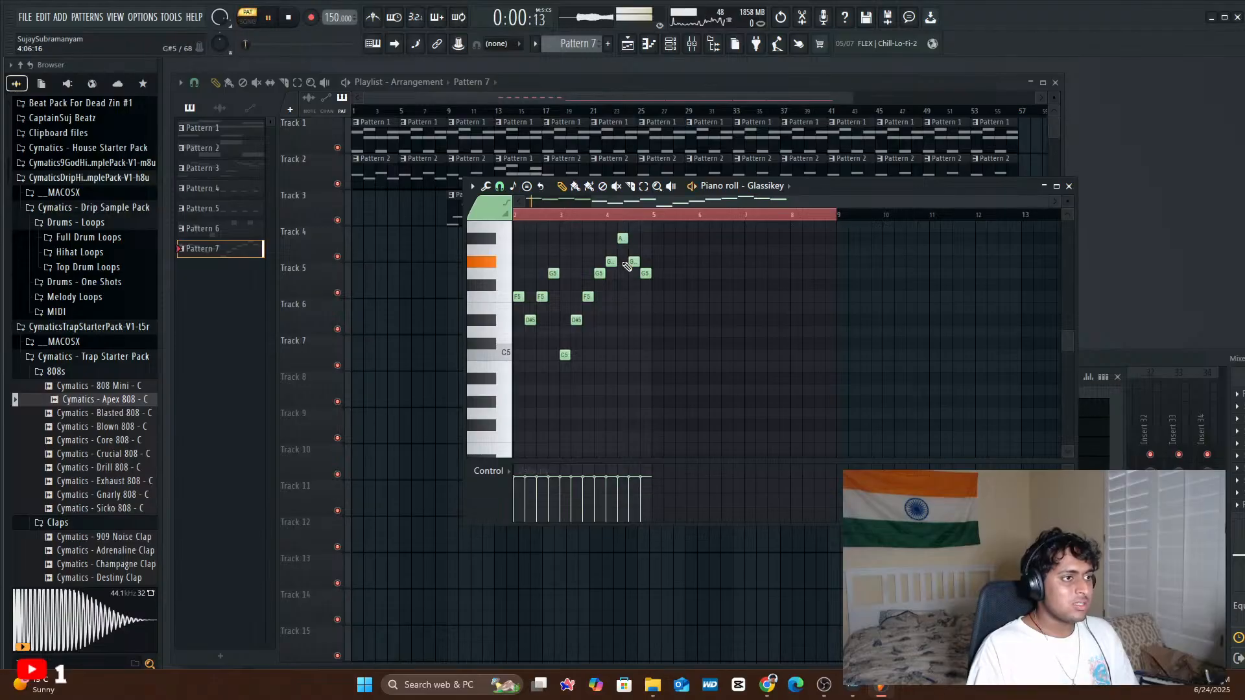
- Stop playback, open the FLEX instrument of the Glassikey channel from the channel rack, and clear its preset search
{"action": "left_click_drag", "start_coordinate": [684, 203], "coordinate": [493, 215]}
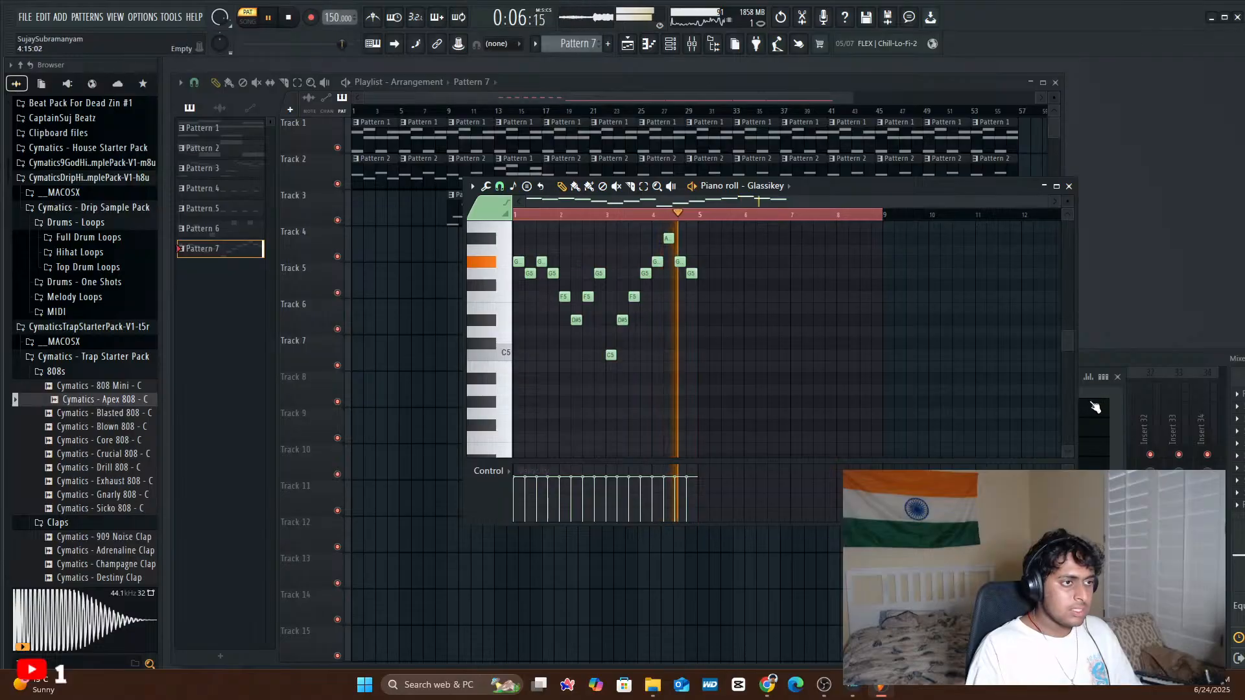
{"action": "key", "text": "space"}
{"action": "key", "text": "F6"}
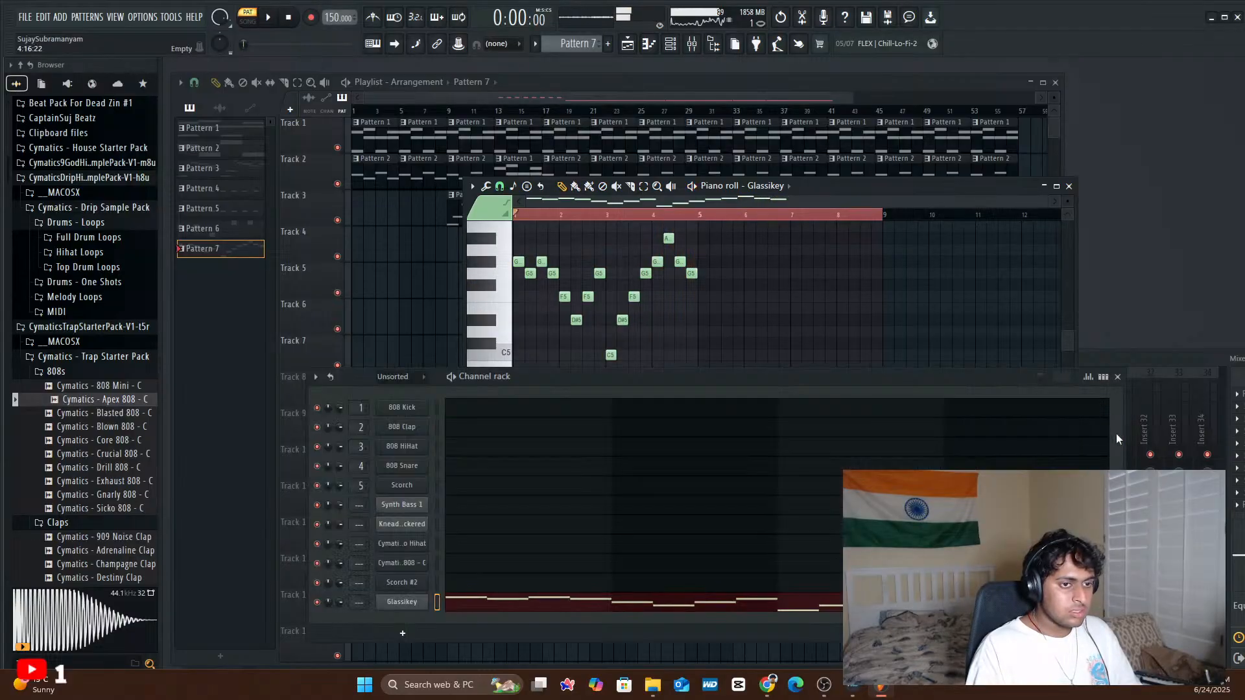
{"action": "left_click", "coordinate": [408, 608]}
{"action": "left_click", "coordinate": [412, 606]}
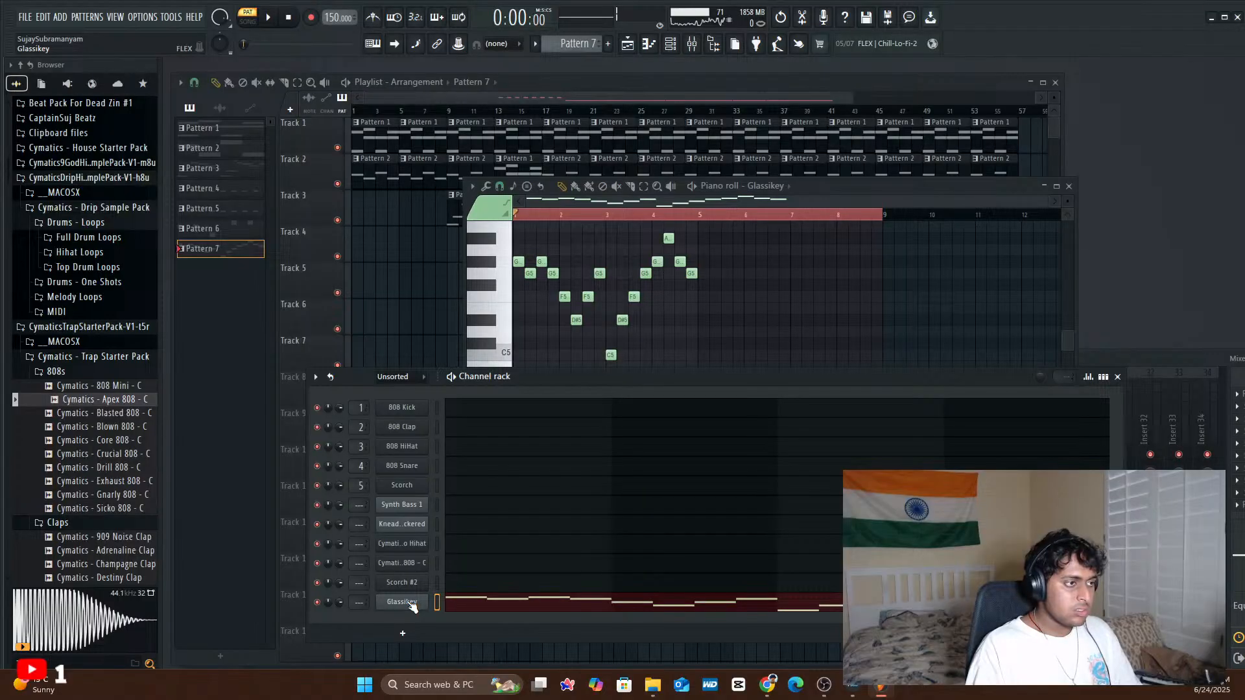
{"action": "left_click", "coordinate": [411, 606]}
{"action": "left_click", "coordinate": [254, 267]}
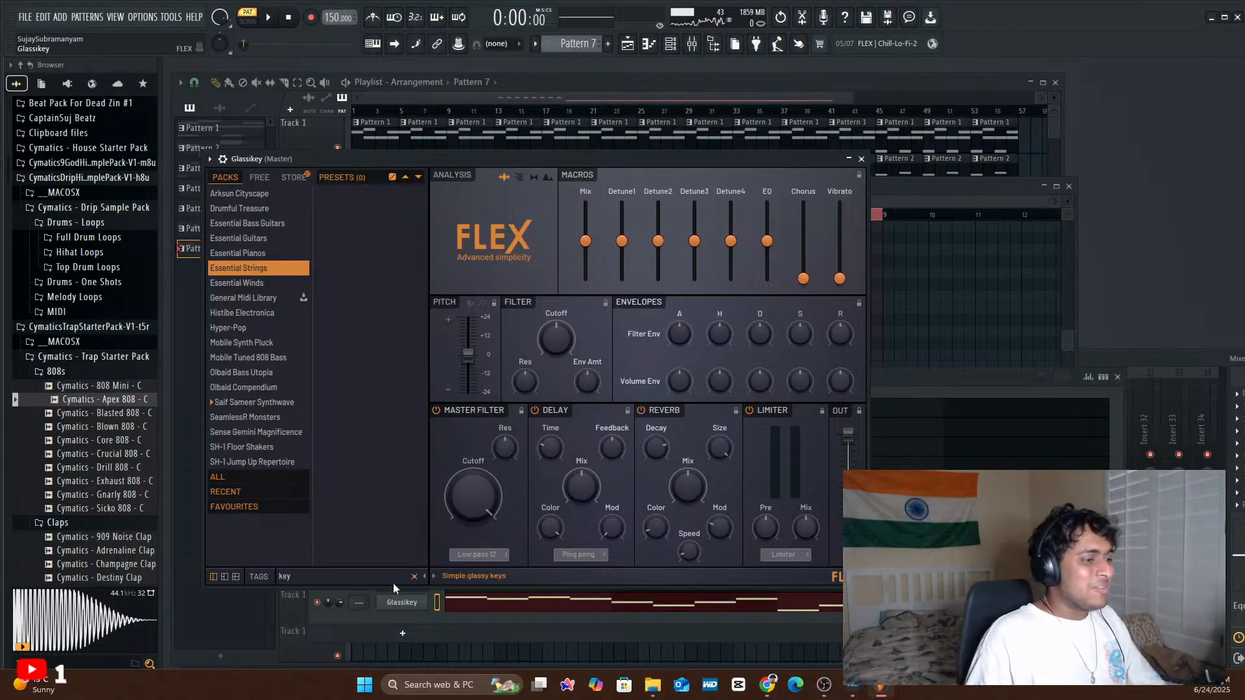
{"action": "left_click", "coordinate": [414, 576]}
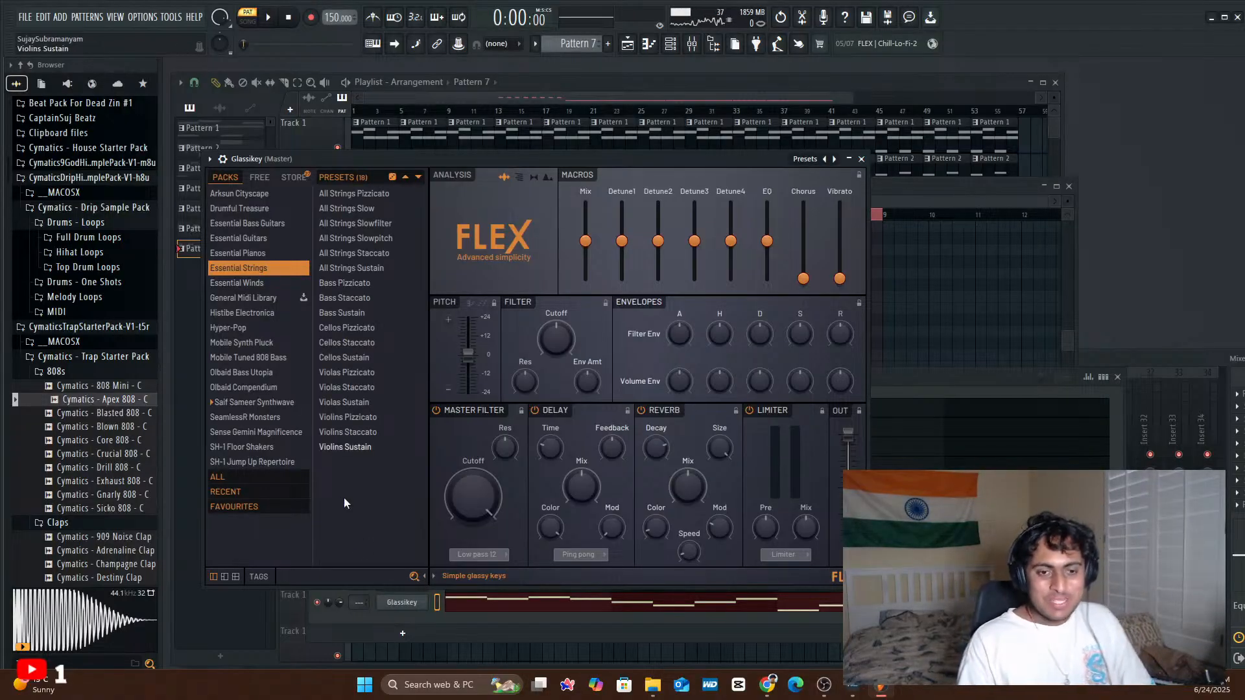
- Try the Boxty Cracks and Console Fire presets from the Hyper-Pop pack on the Pattern 7 melody
{"action": "left_click", "coordinate": [251, 331]}
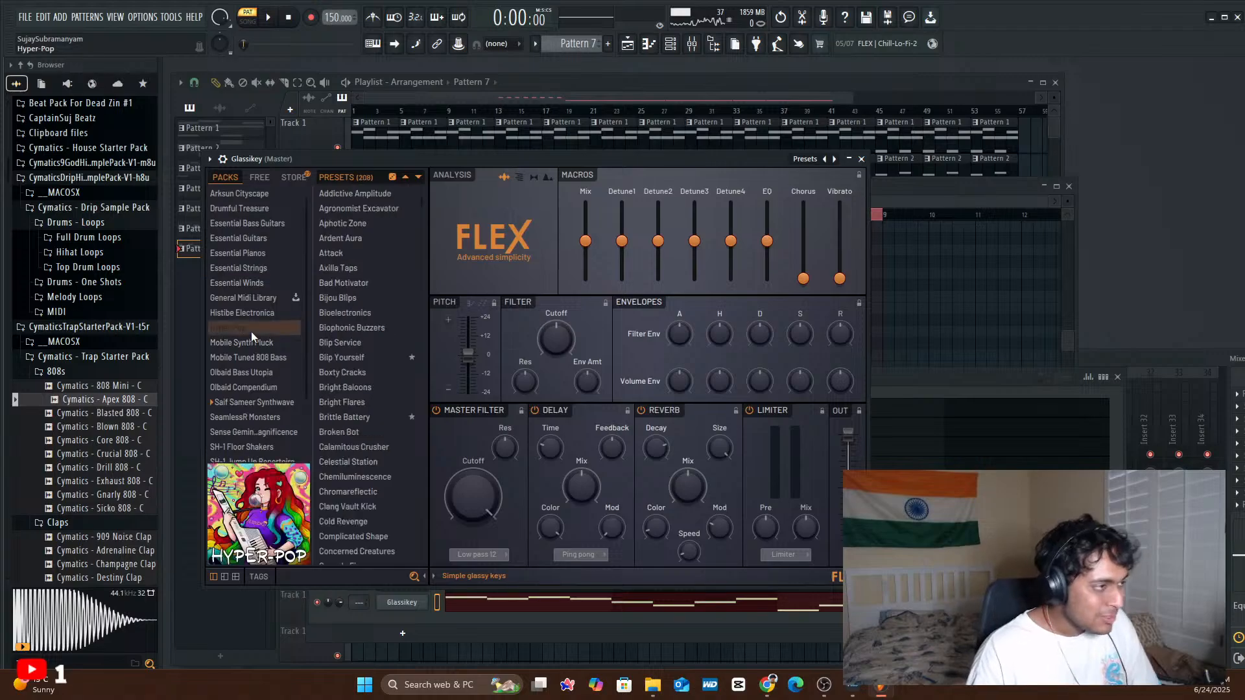
{"action": "left_click", "coordinate": [329, 371]}
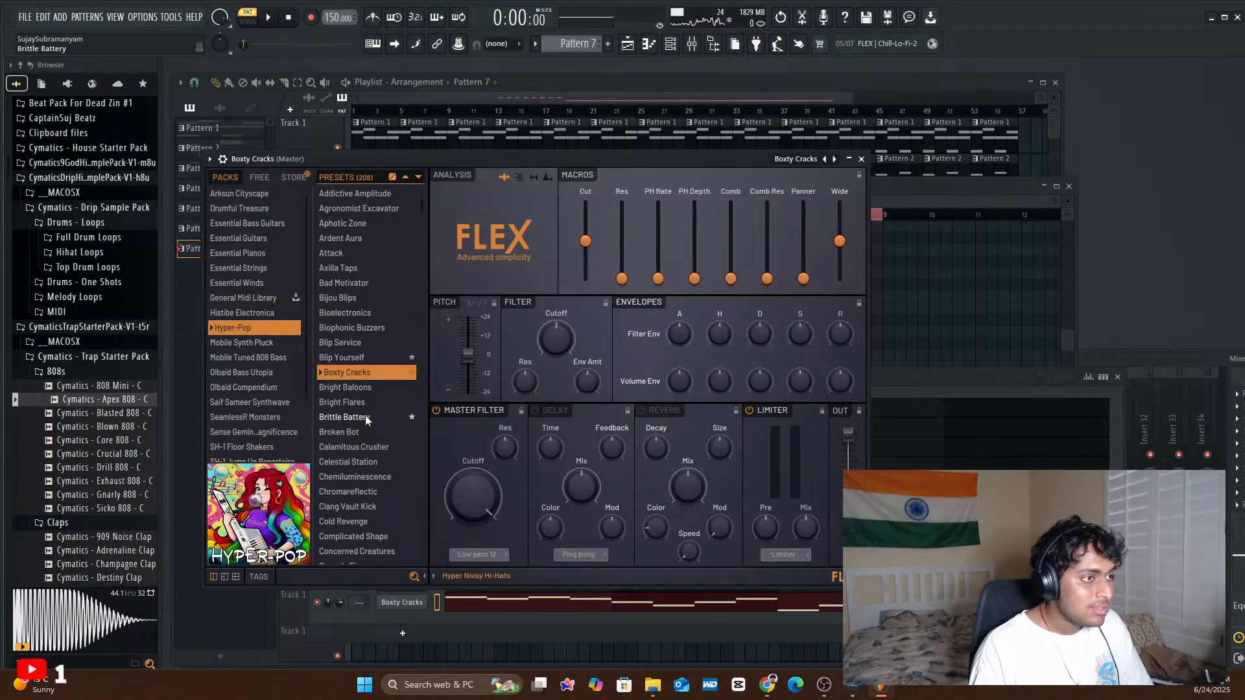
{"action": "scroll", "coordinate": [368, 428], "scroll_direction": "down", "scroll_amount": 4}
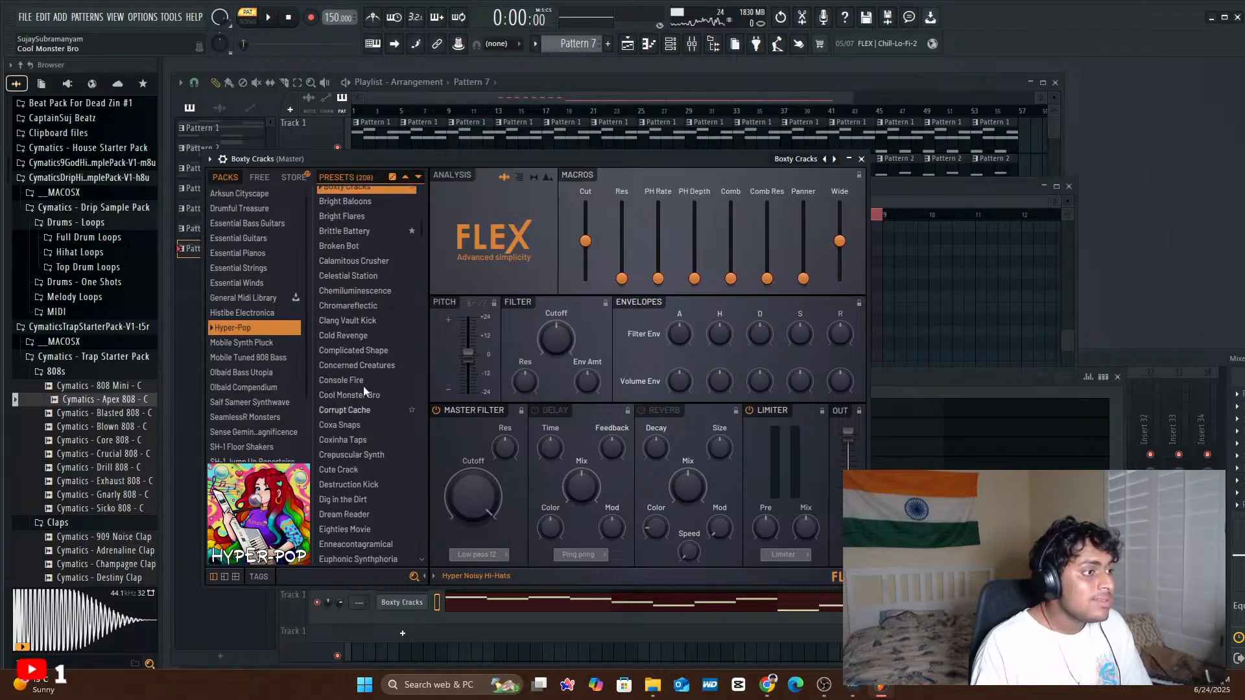
{"action": "left_click", "coordinate": [363, 383]}
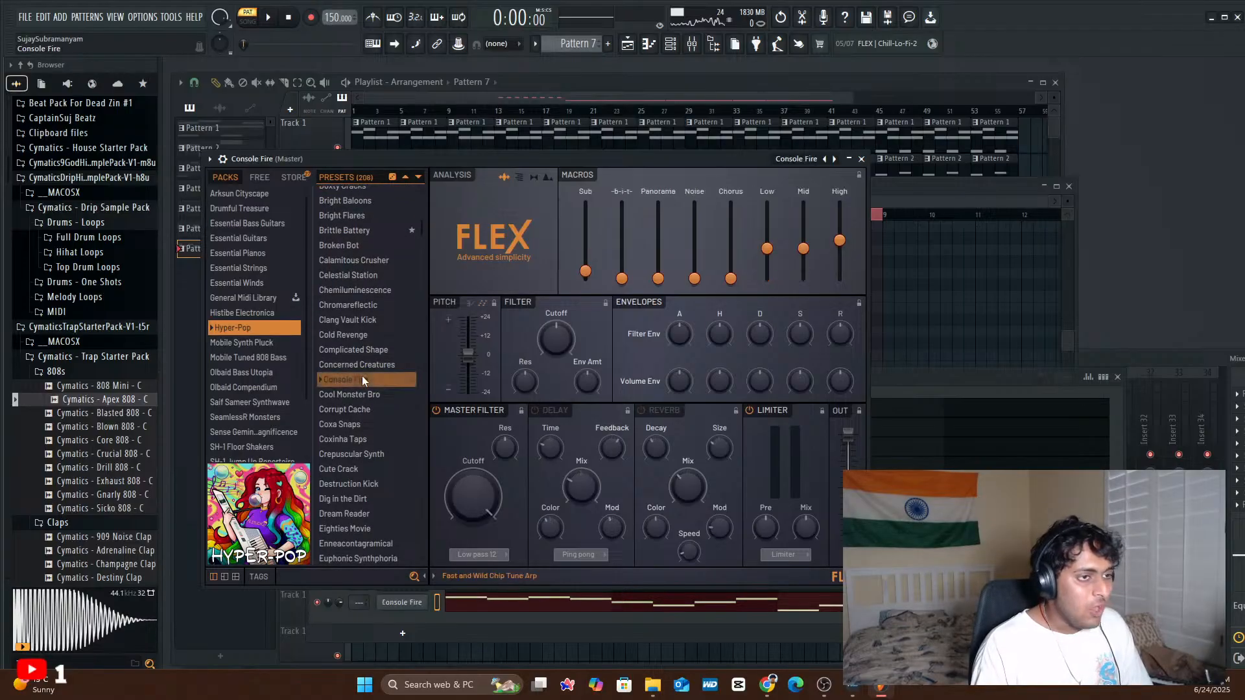
{"action": "key", "text": "space"}
{"action": "key", "text": "space"}
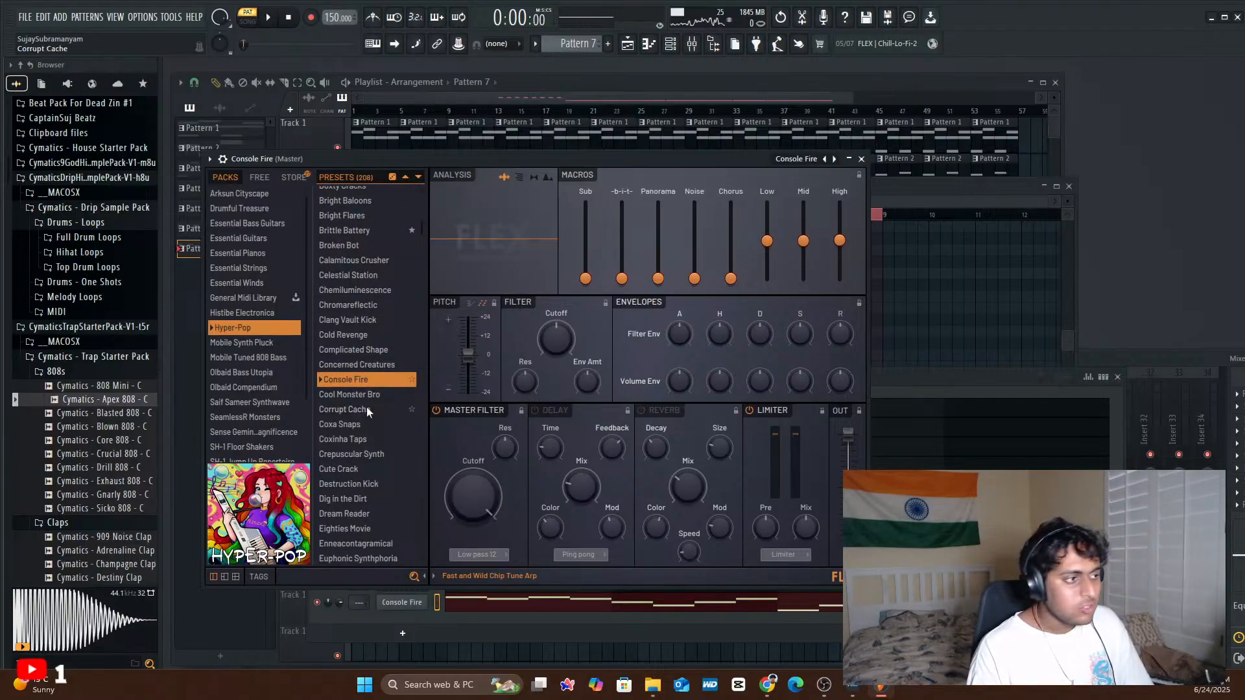
- Load the Crepuscular Synth preset from the Hyper-Pop pack and audition the melody with it
{"action": "scroll", "coordinate": [367, 407], "scroll_direction": "down", "scroll_amount": 7}
{"action": "scroll", "coordinate": [379, 302], "scroll_direction": "up", "scroll_amount": 4}
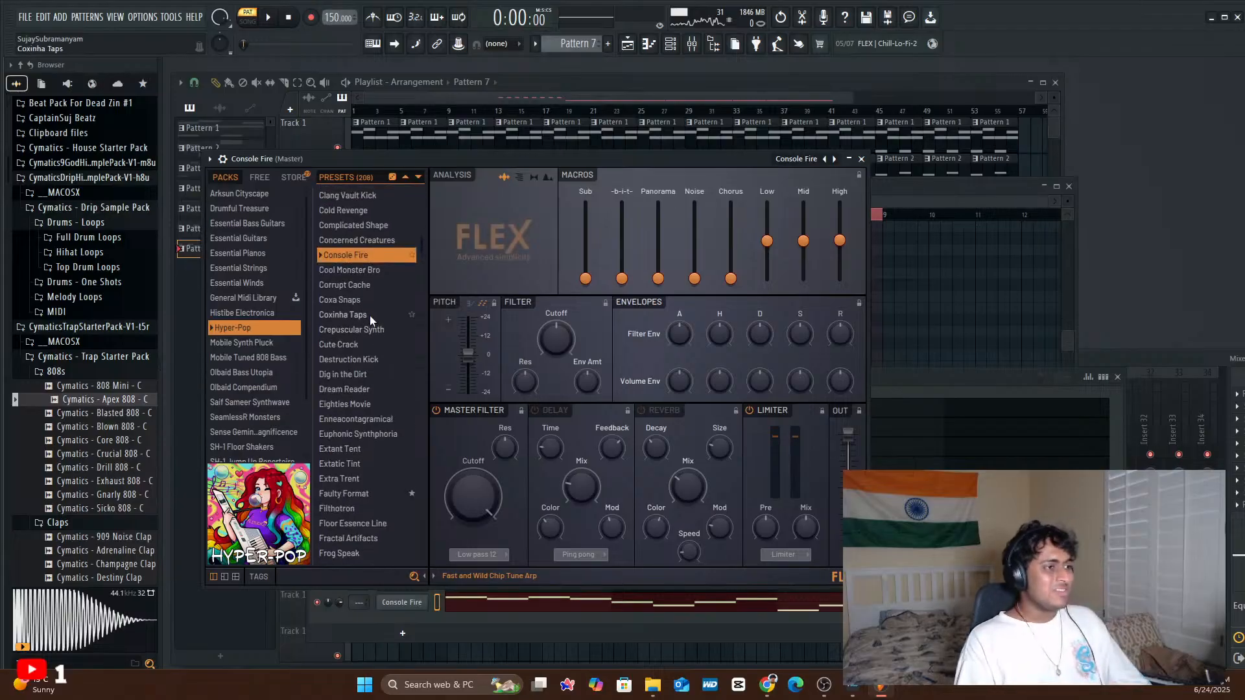
{"action": "left_click", "coordinate": [370, 328]}
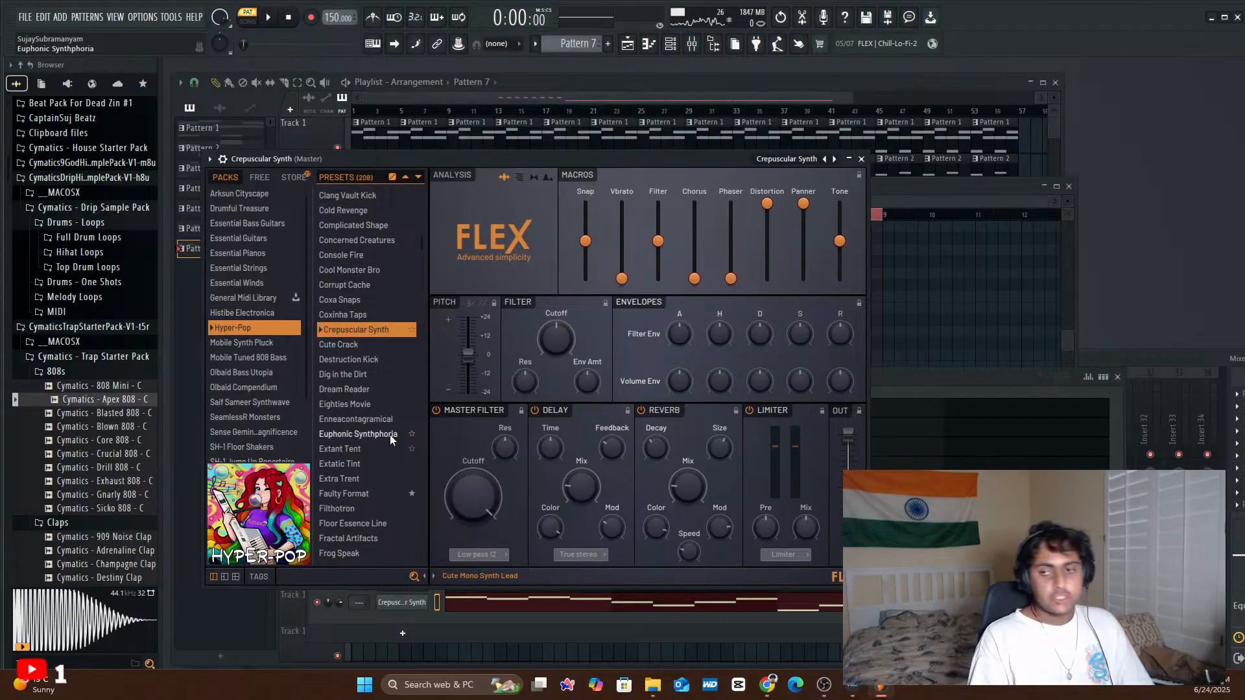
{"action": "key", "text": "space"}
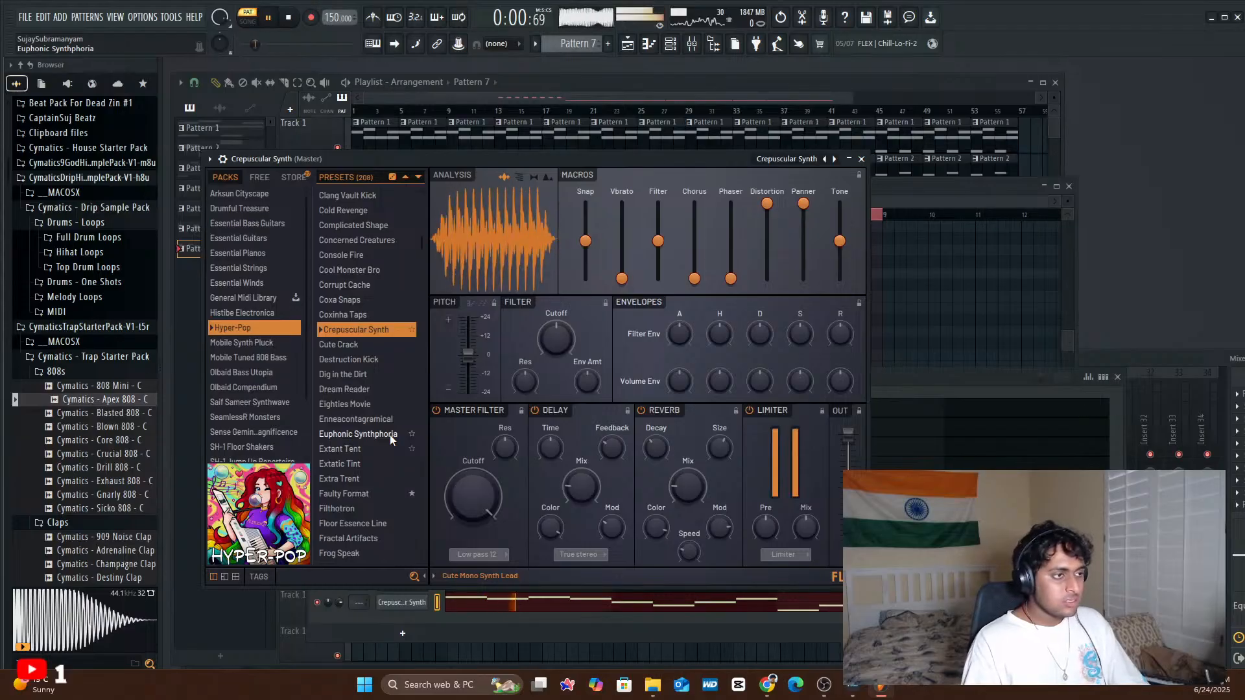
{"action": "key", "text": "space"}
- Audition the melody with the Astonishing preset from the Saif Sameer Synthwave pack
{"action": "left_click", "coordinate": [283, 387]}
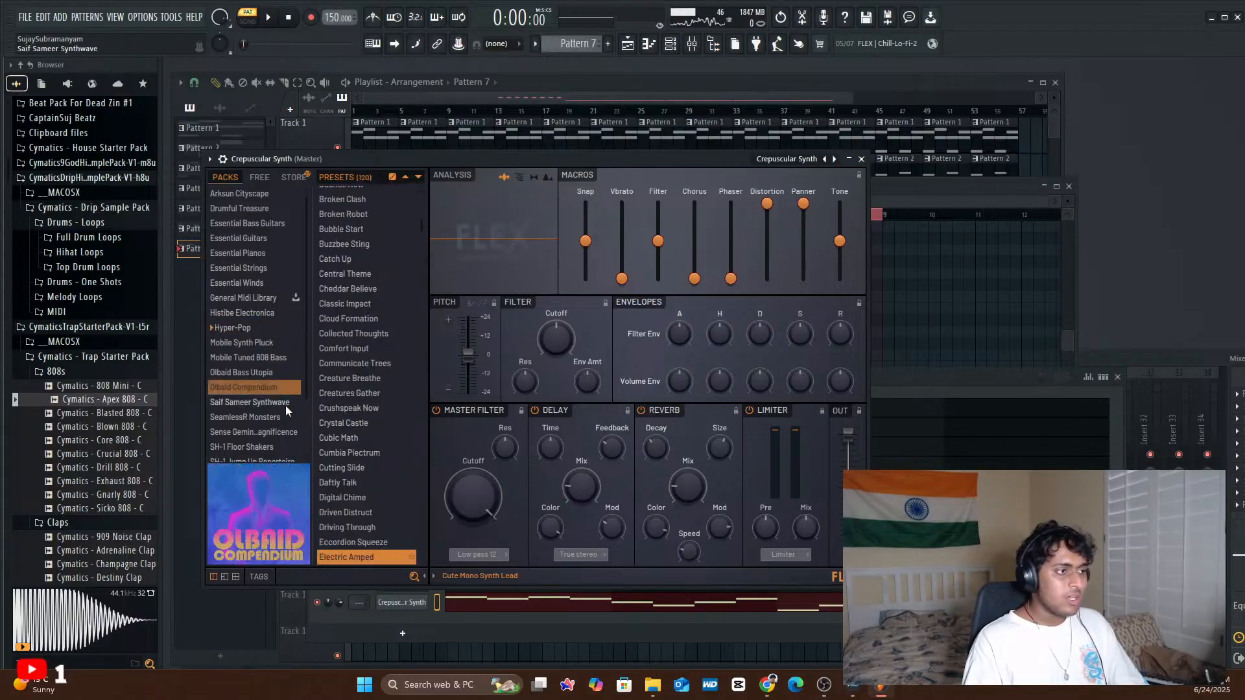
{"action": "left_click", "coordinate": [280, 404]}
{"action": "left_click", "coordinate": [334, 365]}
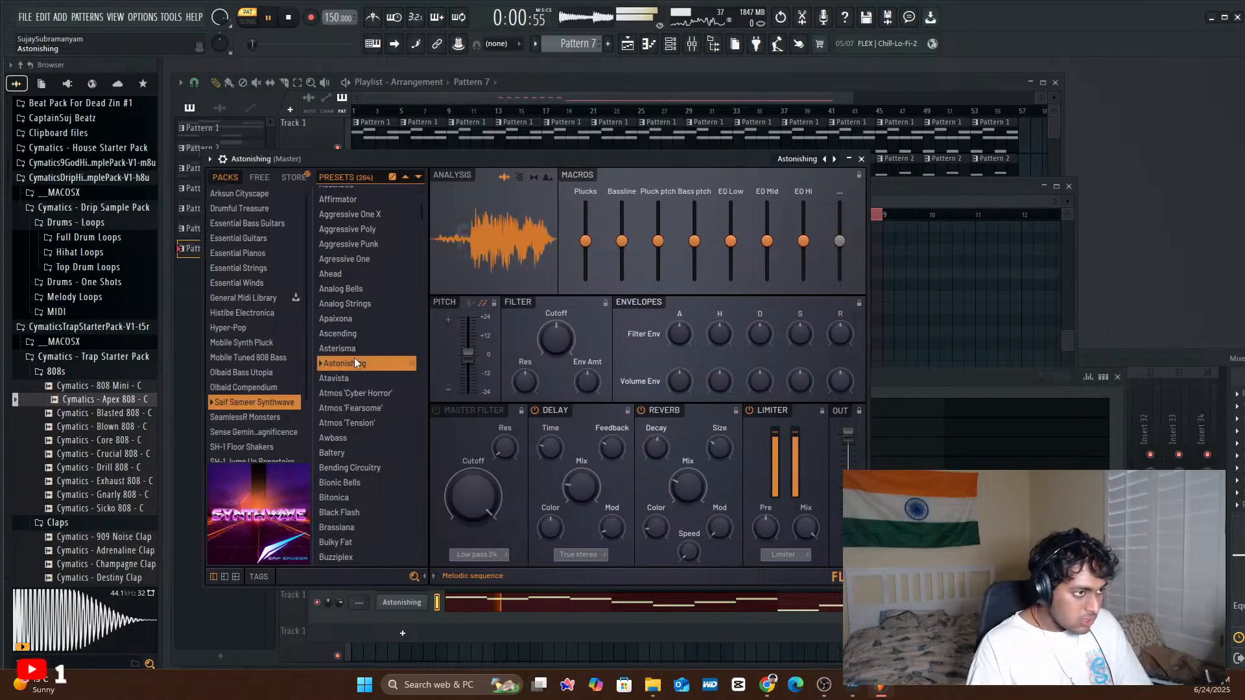
- Load the Brighter Humbucker Xtra preset from the Essential Guitars pack and play the pattern with it
{"action": "left_click", "coordinate": [267, 263]}
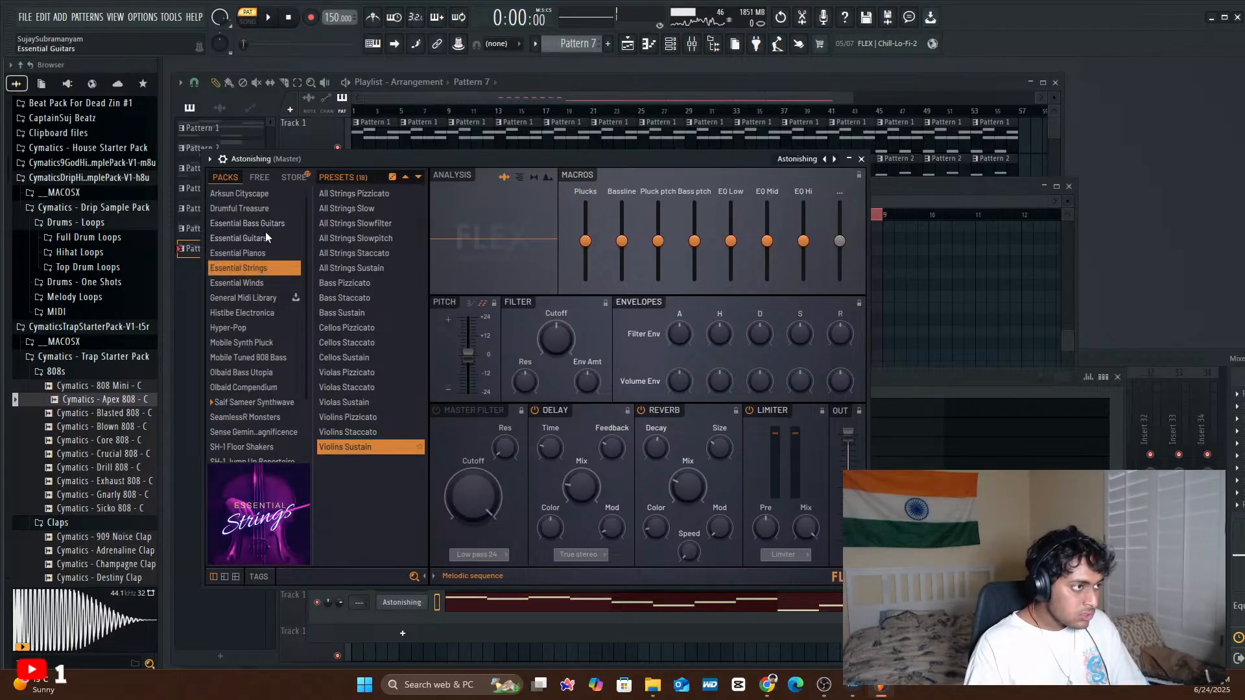
{"action": "left_click", "coordinate": [266, 233]}
{"action": "left_click", "coordinate": [357, 266]}
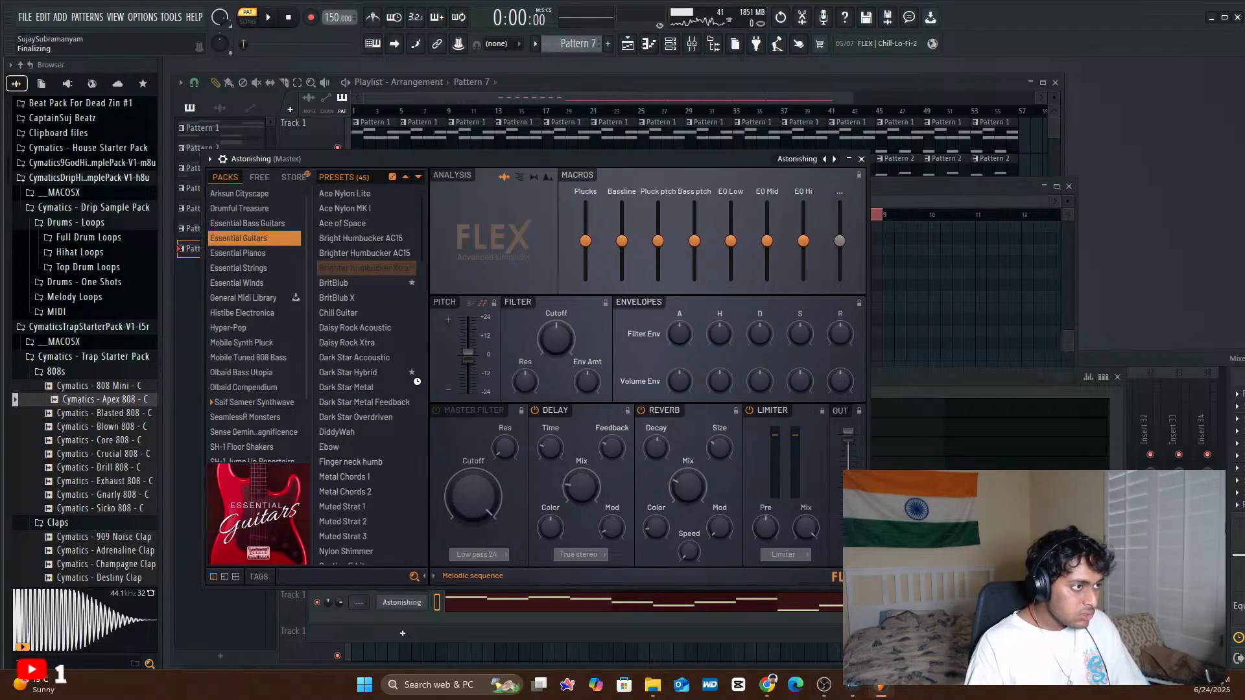
{"action": "key", "text": "space"}
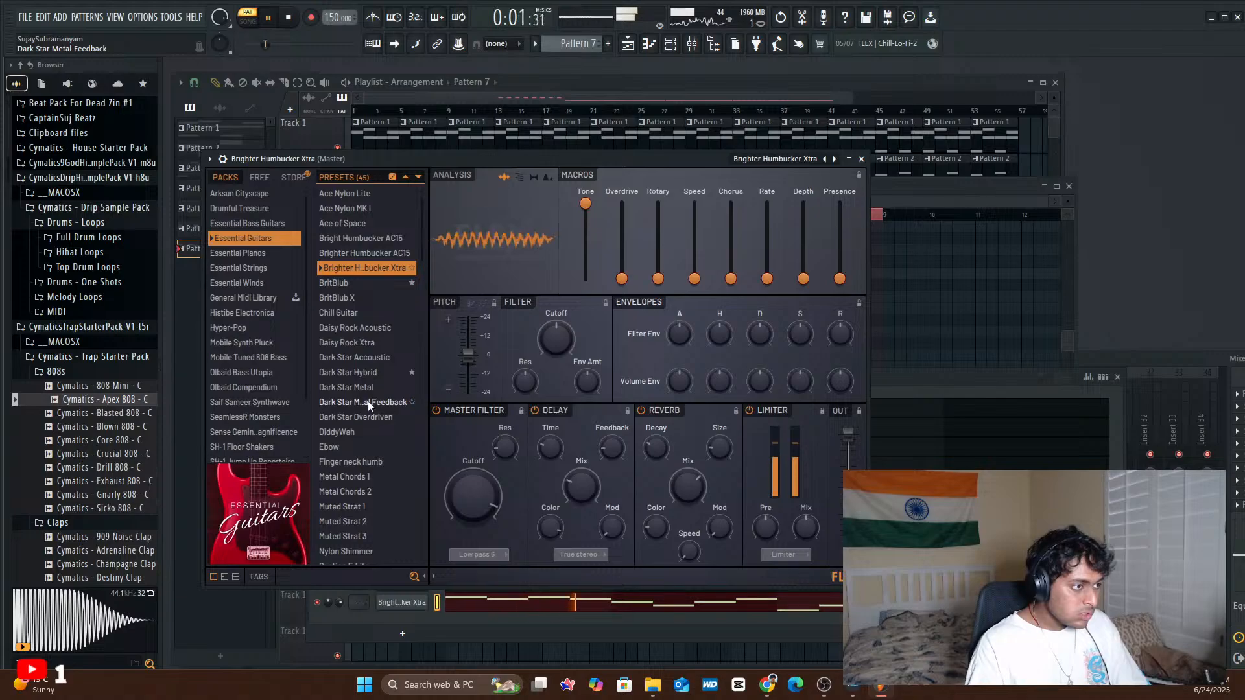
{"action": "key", "text": "space"}
{"action": "key", "text": "space"}
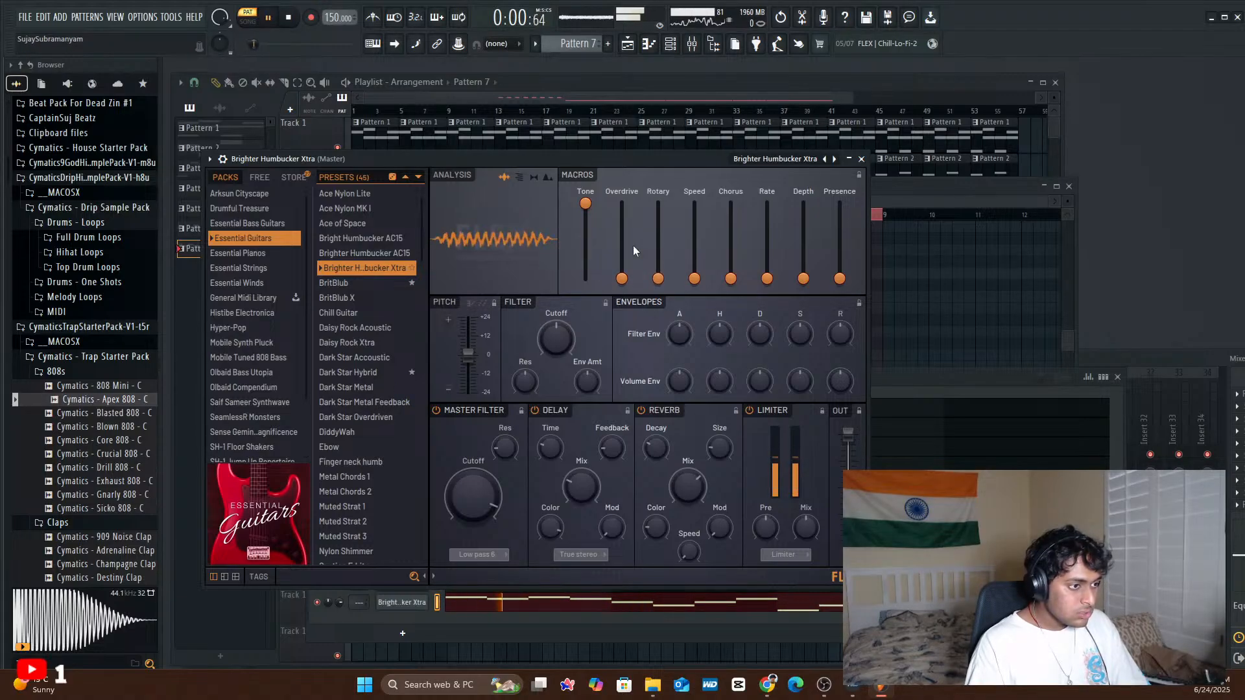
{"action": "key", "text": "space"}
- Try the Arpman Trance preset from the Histibe Electronica pack on the playing pattern
{"action": "left_click", "coordinate": [245, 312]}
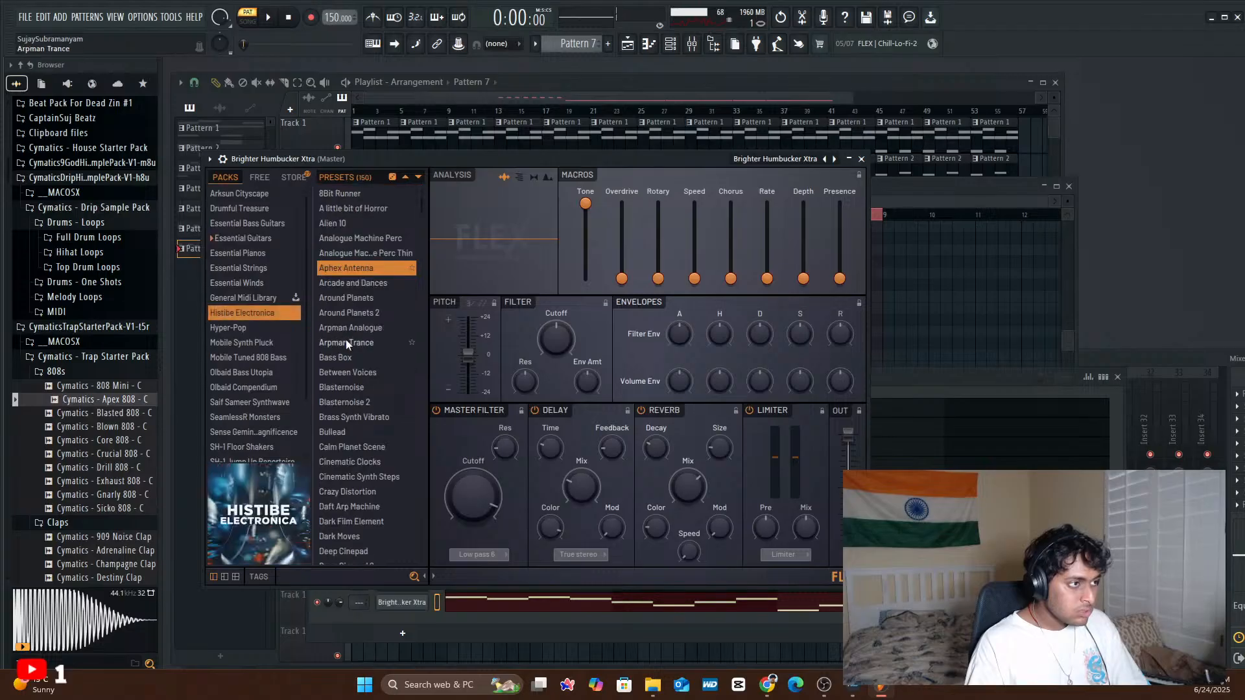
{"action": "left_click", "coordinate": [346, 343]}
{"action": "key", "text": "space"}
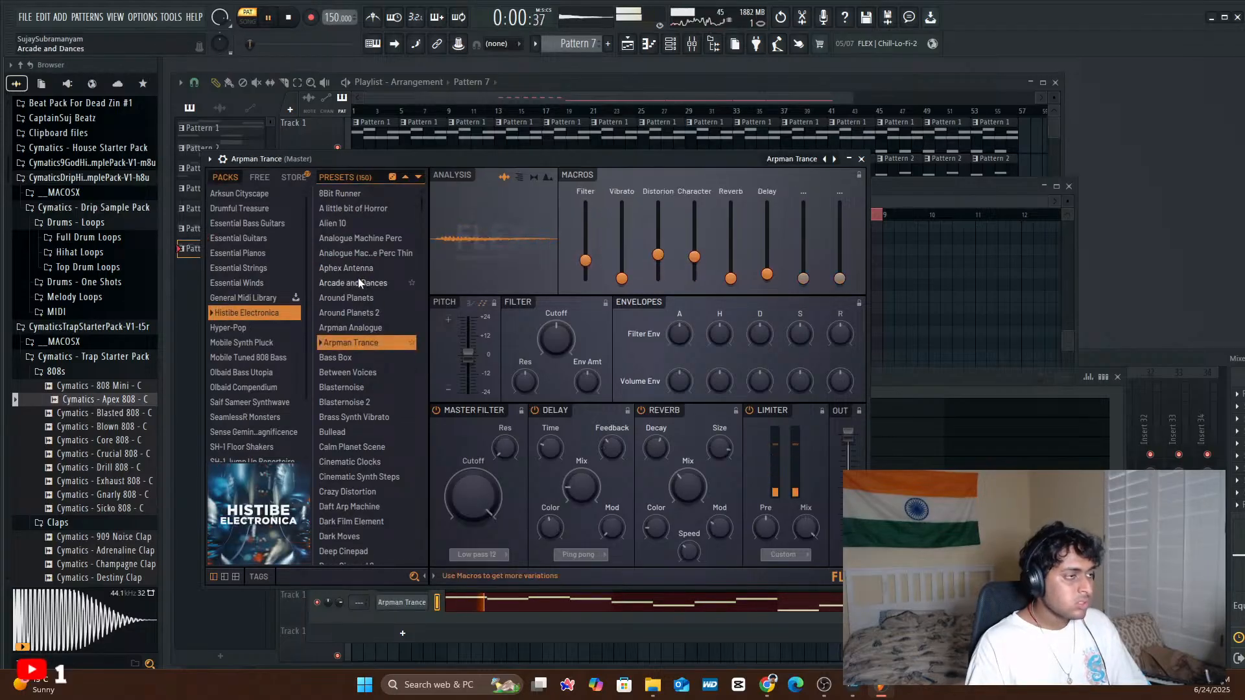
- Try Capacitation from the Arksun Cityscape pack, load its Purple Lullaby preset instead, audition the melody, and close FLEX
{"action": "left_click", "coordinate": [266, 194]}
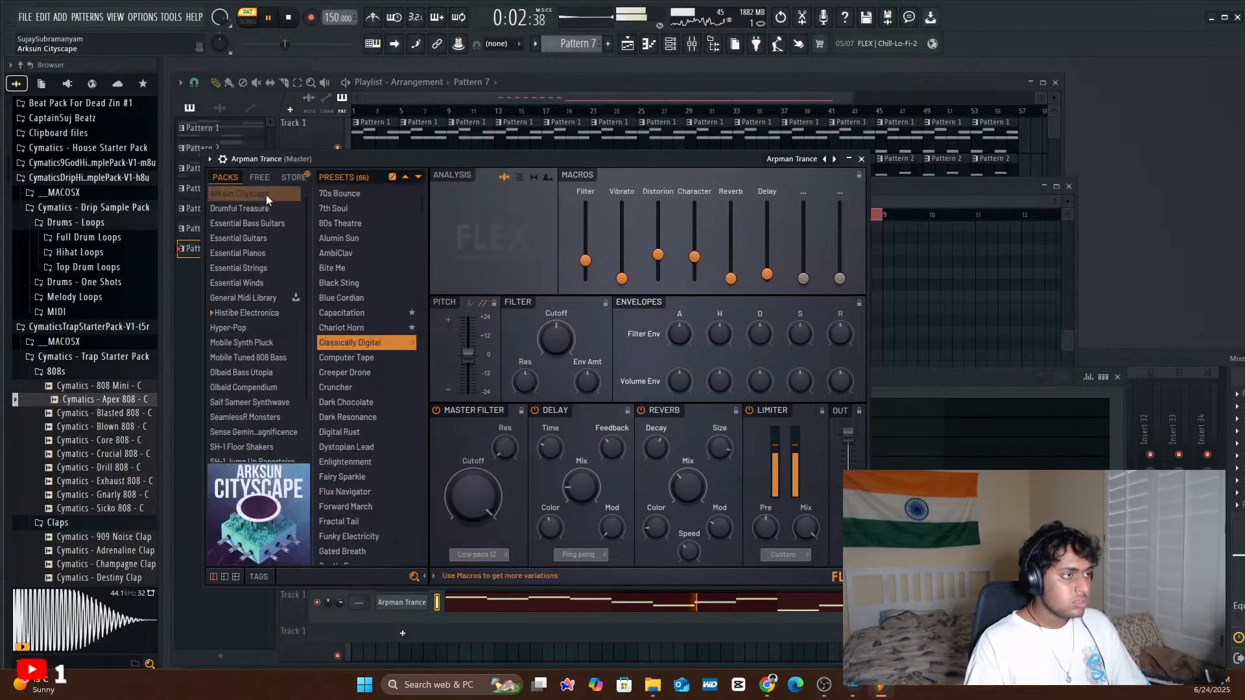
{"action": "left_click", "coordinate": [359, 311]}
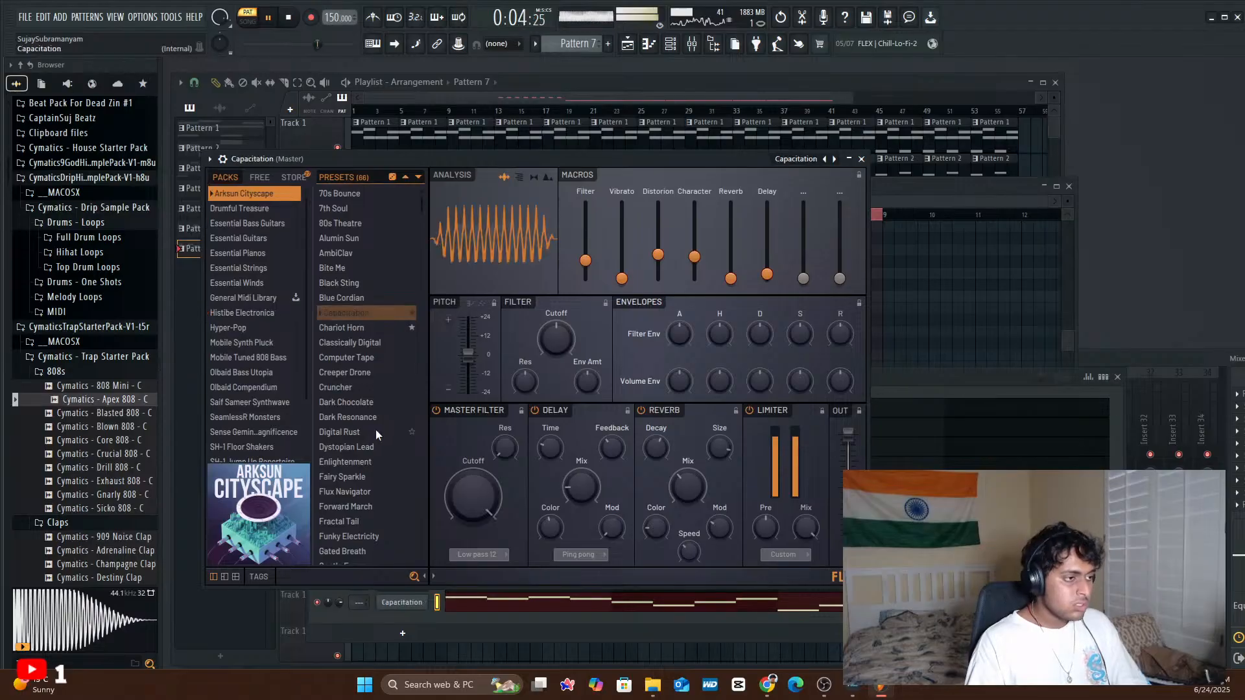
{"action": "scroll", "coordinate": [375, 429], "scroll_direction": "down", "scroll_amount": 10}
{"action": "left_click", "coordinate": [349, 456]}
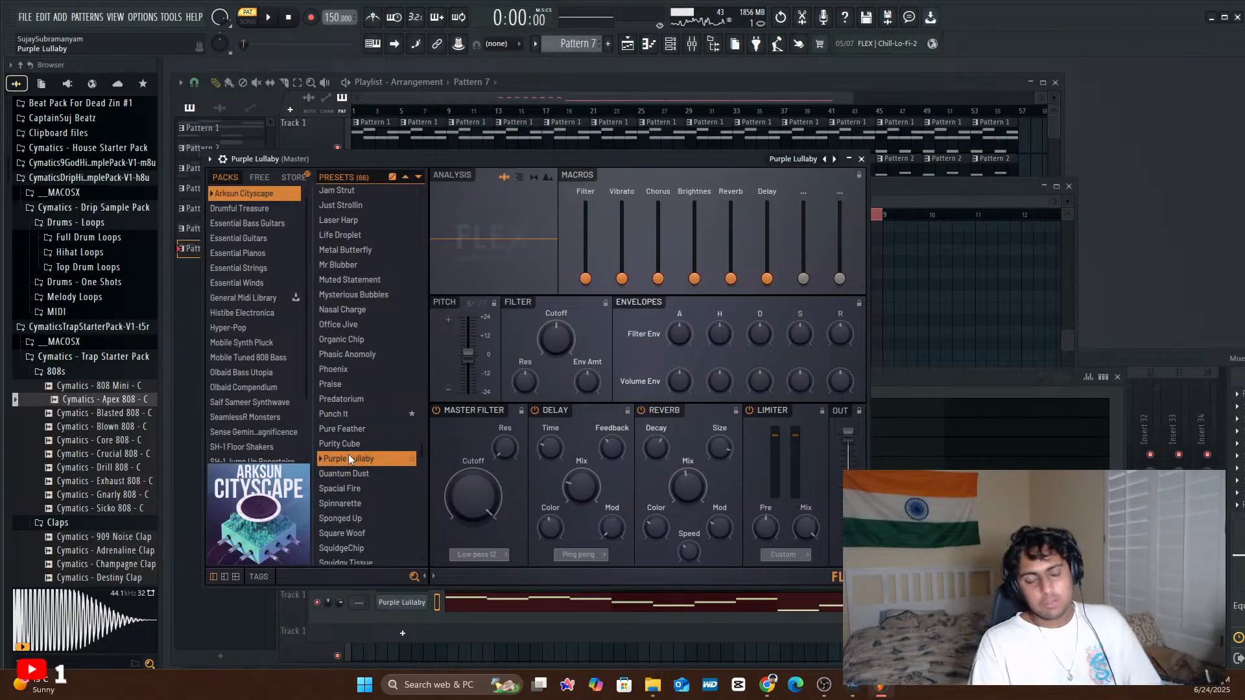
{"action": "key", "text": "space"}
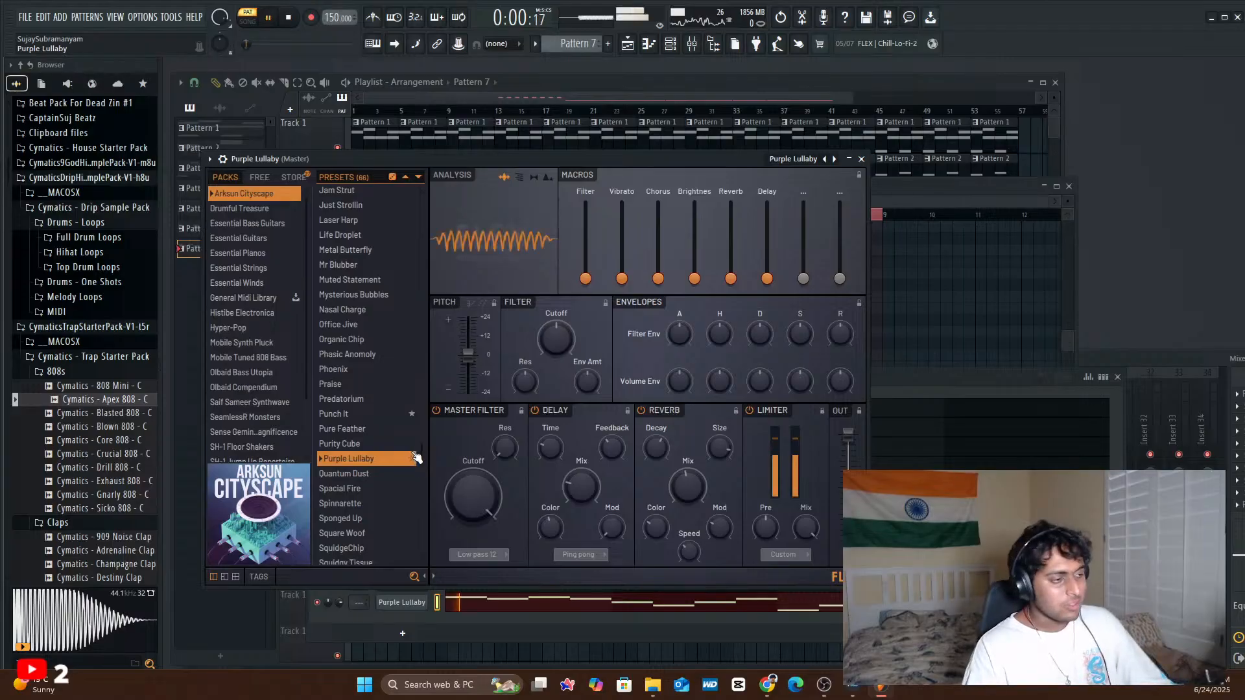
{"action": "left_click", "coordinate": [861, 159]}
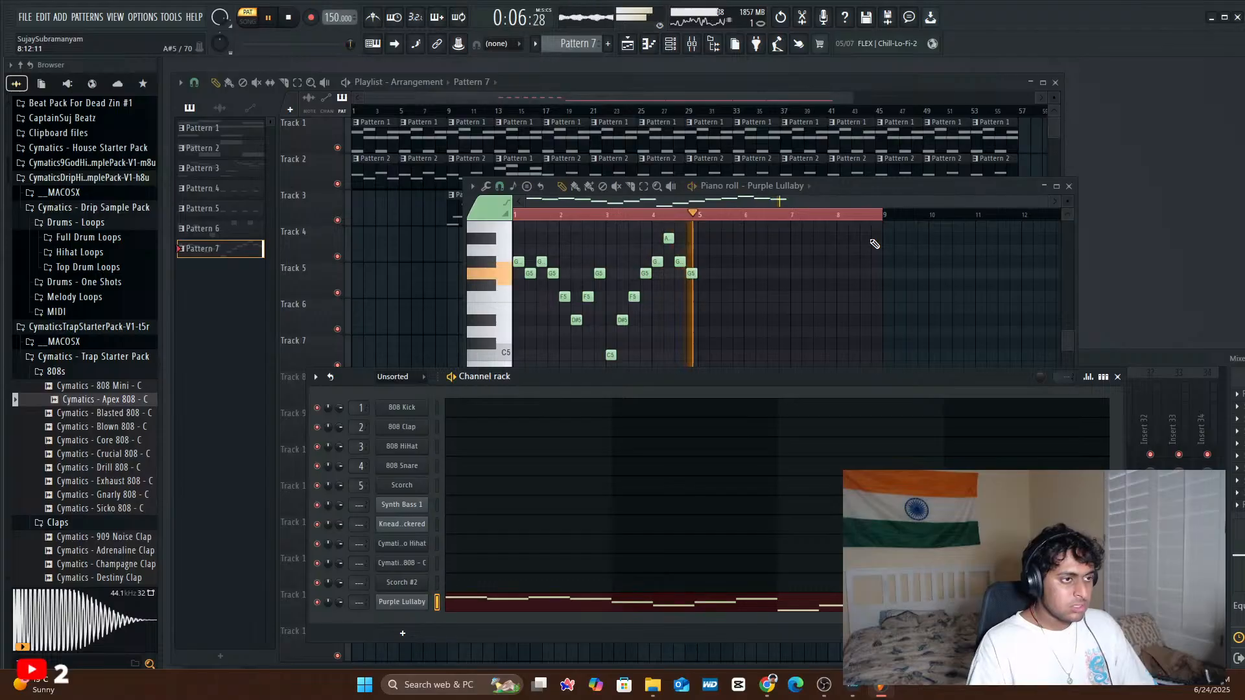
{"action": "key", "text": "space"}
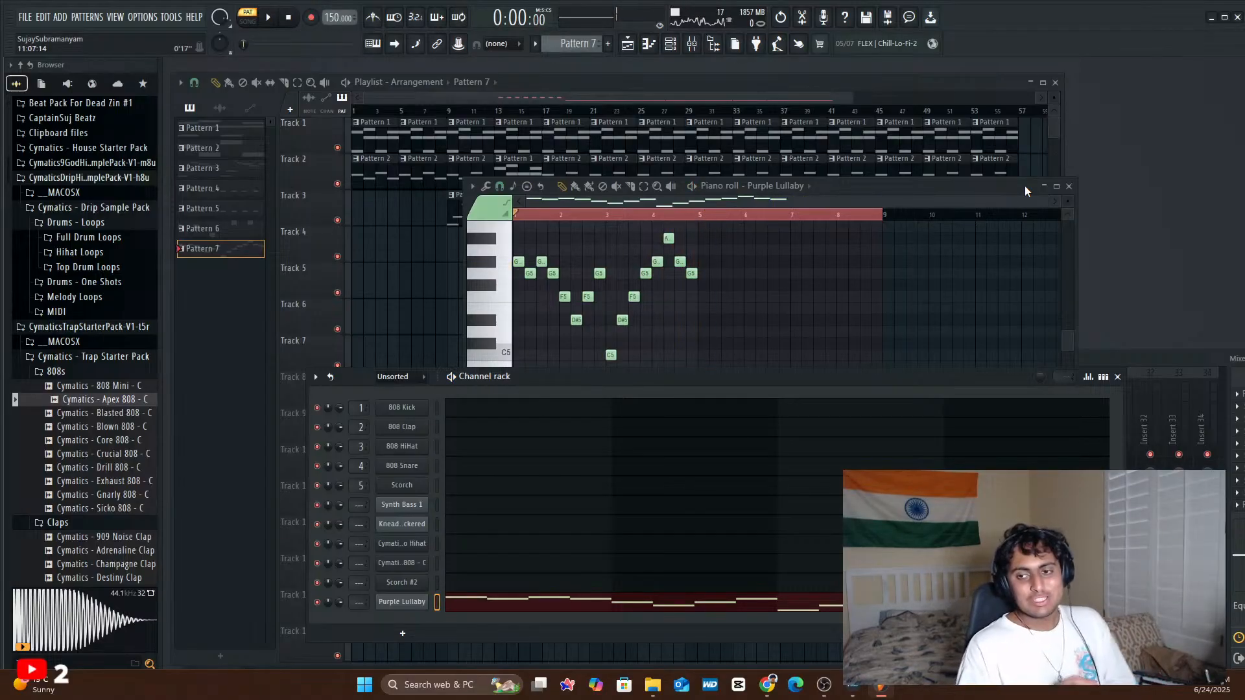
- Close the piano roll and move the Pattern 7 clip on Track 3 from bar 57 to bar 25
{"action": "left_click", "coordinate": [1068, 187]}
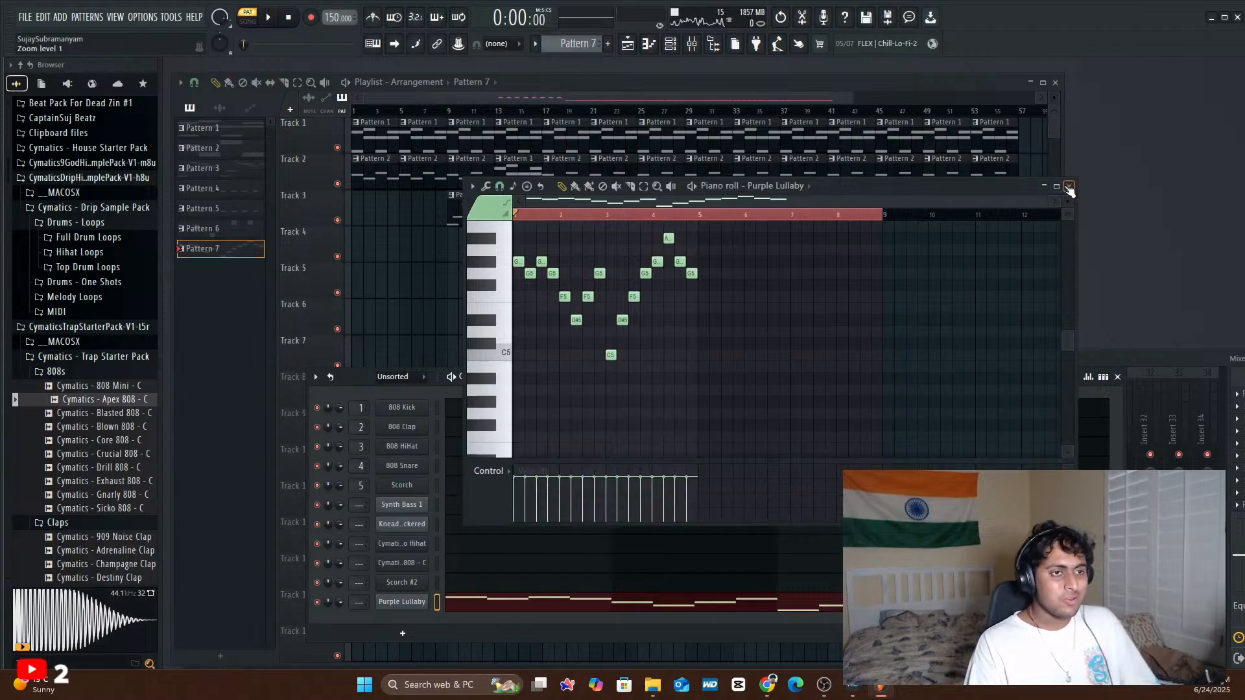
{"action": "left_click", "coordinate": [1068, 187]}
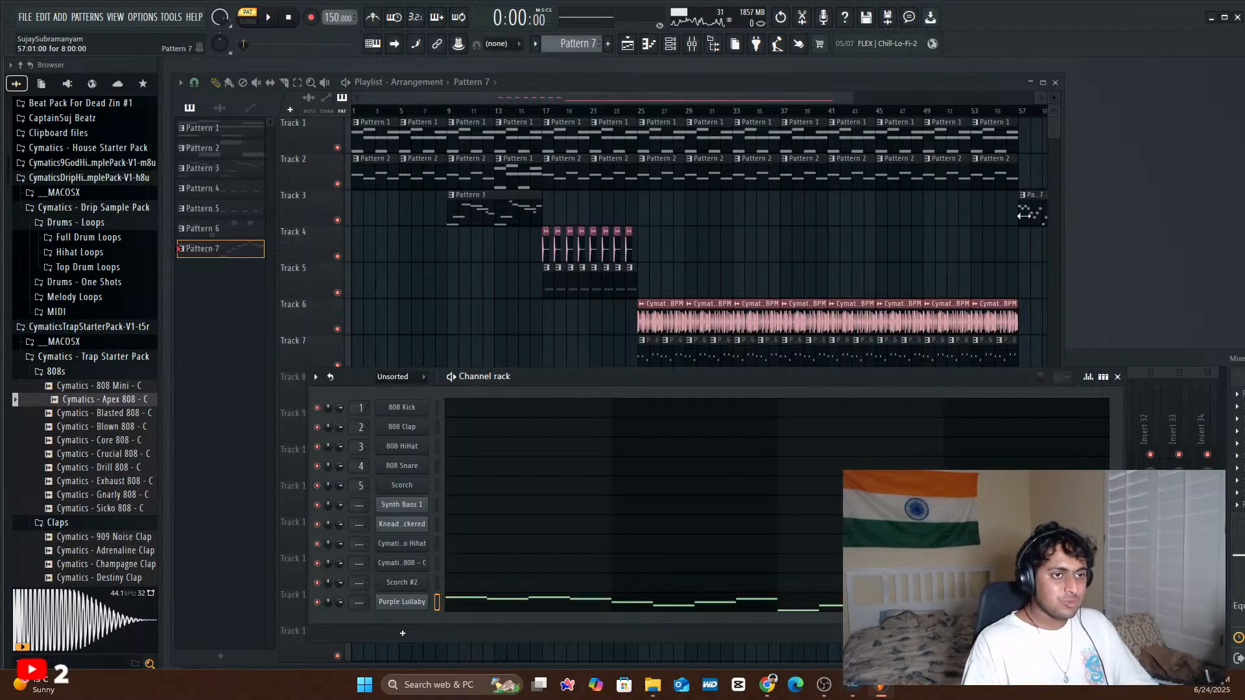
{"action": "left_click_drag", "start_coordinate": [1029, 209], "coordinate": [679, 216]}
{"action": "double_click", "coordinate": [679, 217]}
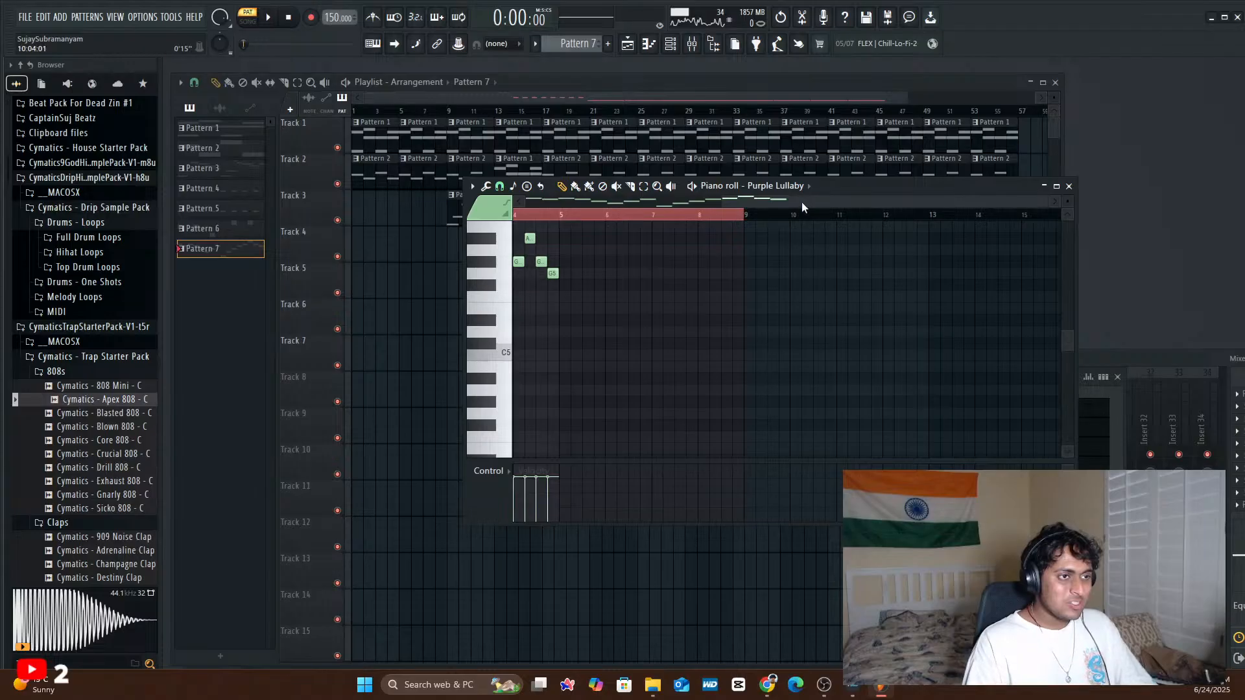
{"action": "left_click", "coordinate": [1068, 186]}
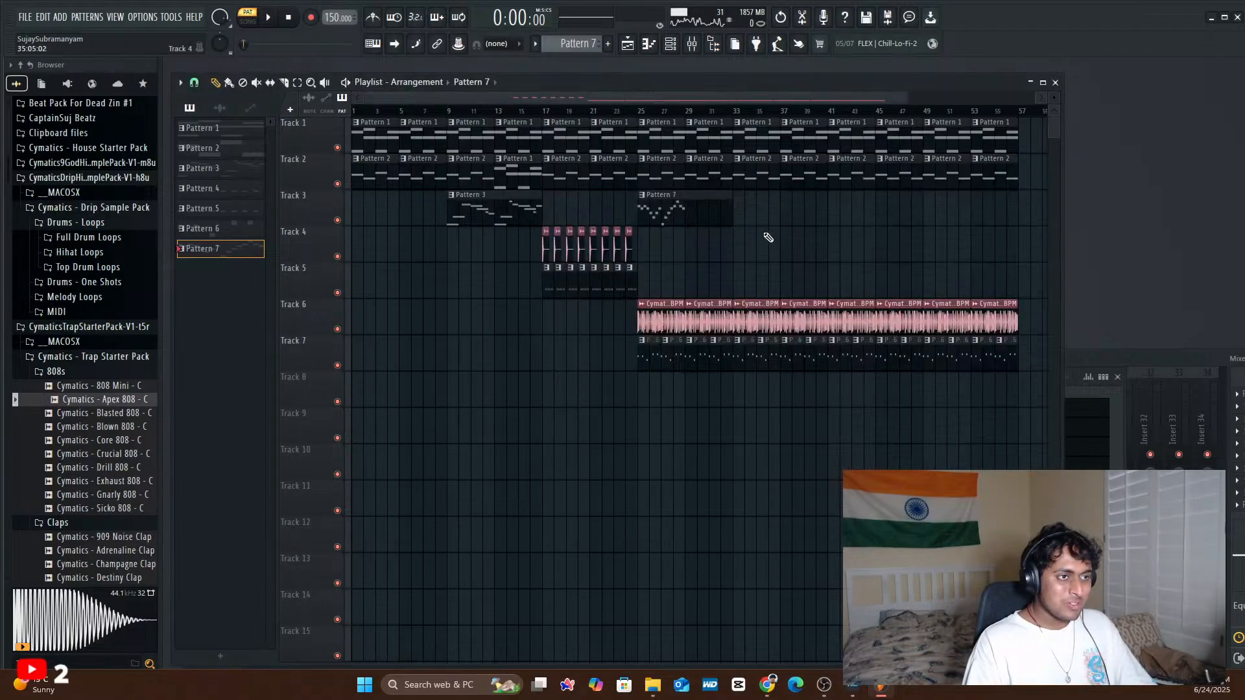
- Shorten the Pattern 7 clip at bar 25 to four bars and play the arrangement from just before it
{"action": "left_click_drag", "start_coordinate": [731, 219], "coordinate": [685, 217]}
{"action": "key", "text": "space"}
{"action": "left_click", "coordinate": [629, 112]}
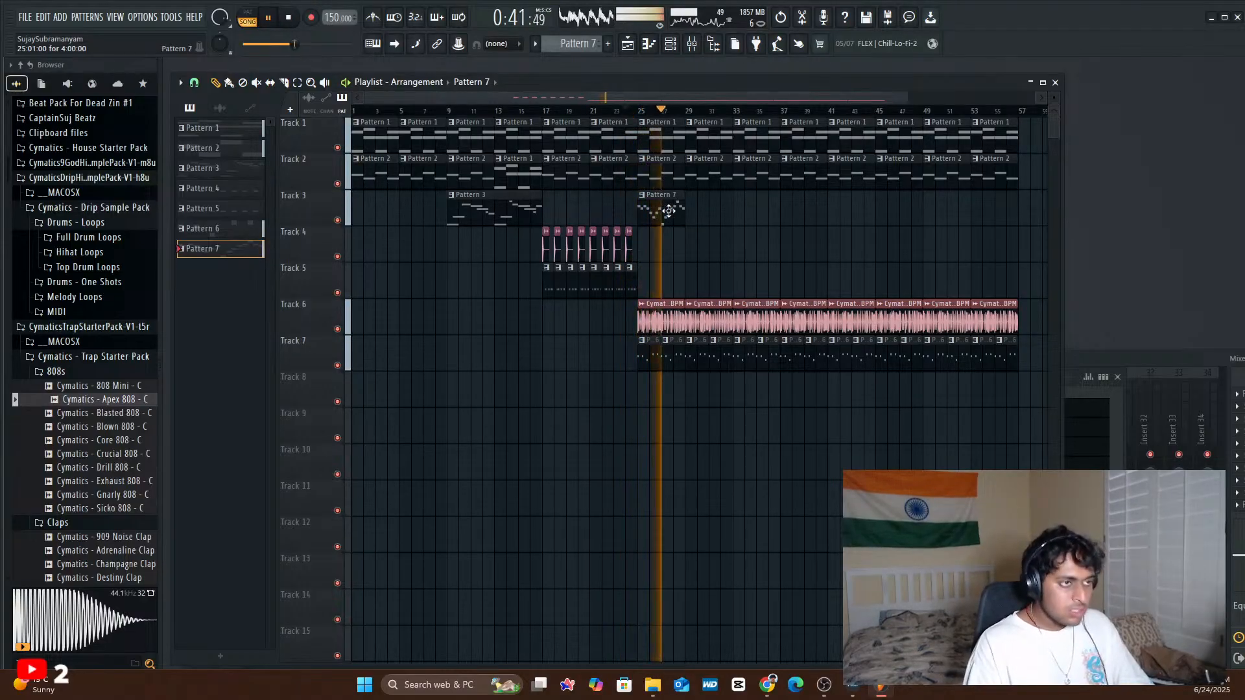
- Add four-bar Pattern 7 clips on Track 3 at bars 29, 33 and 37 while the arrangement plays
{"action": "left_click", "coordinate": [690, 215]}
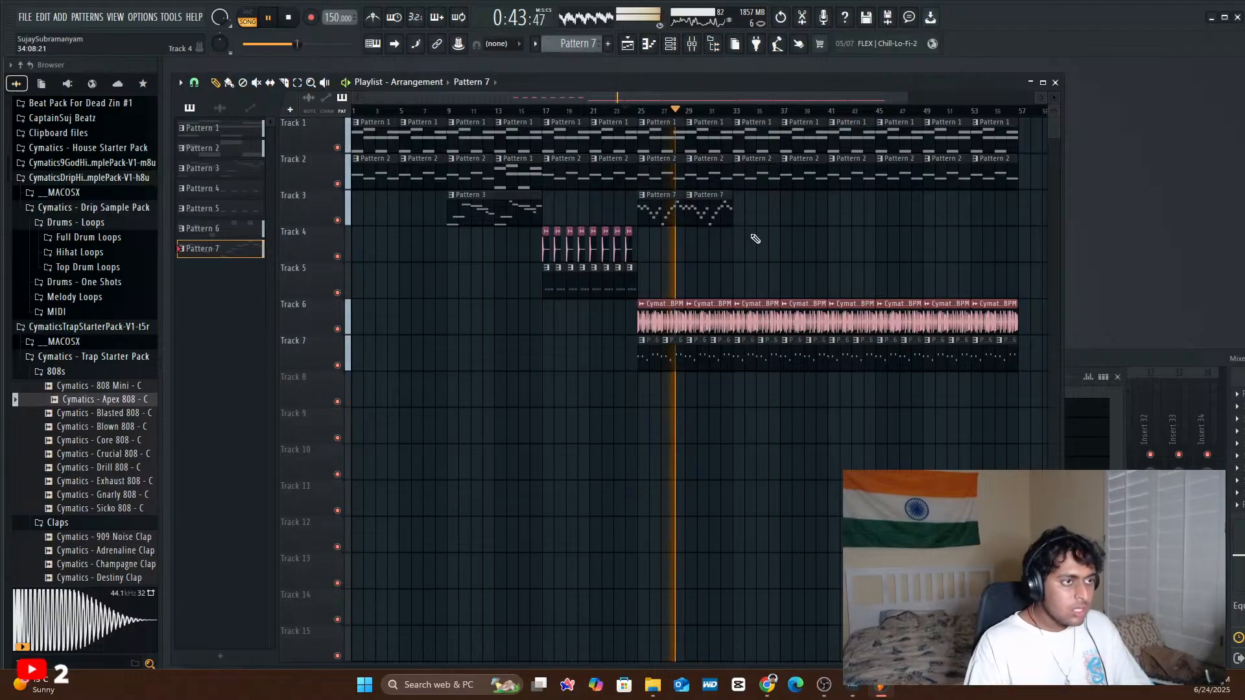
{"action": "left_click", "coordinate": [751, 216]}
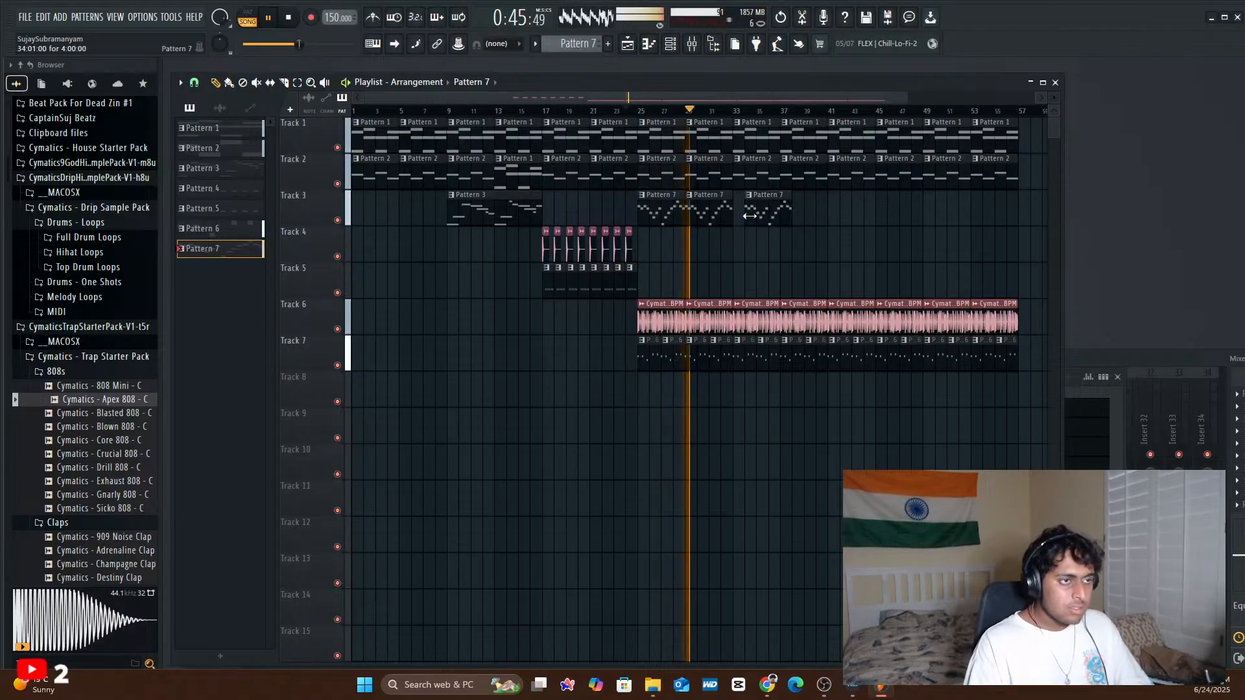
{"action": "mouse_move", "coordinate": [751, 216]}
{"action": "left_mouse_down"}
{"action": "mouse_move", "coordinate": [738, 217]}
{"action": "mouse_move", "coordinate": [781, 218]}
{"action": "left_mouse_up"}
{"action": "left_click", "coordinate": [793, 219]}
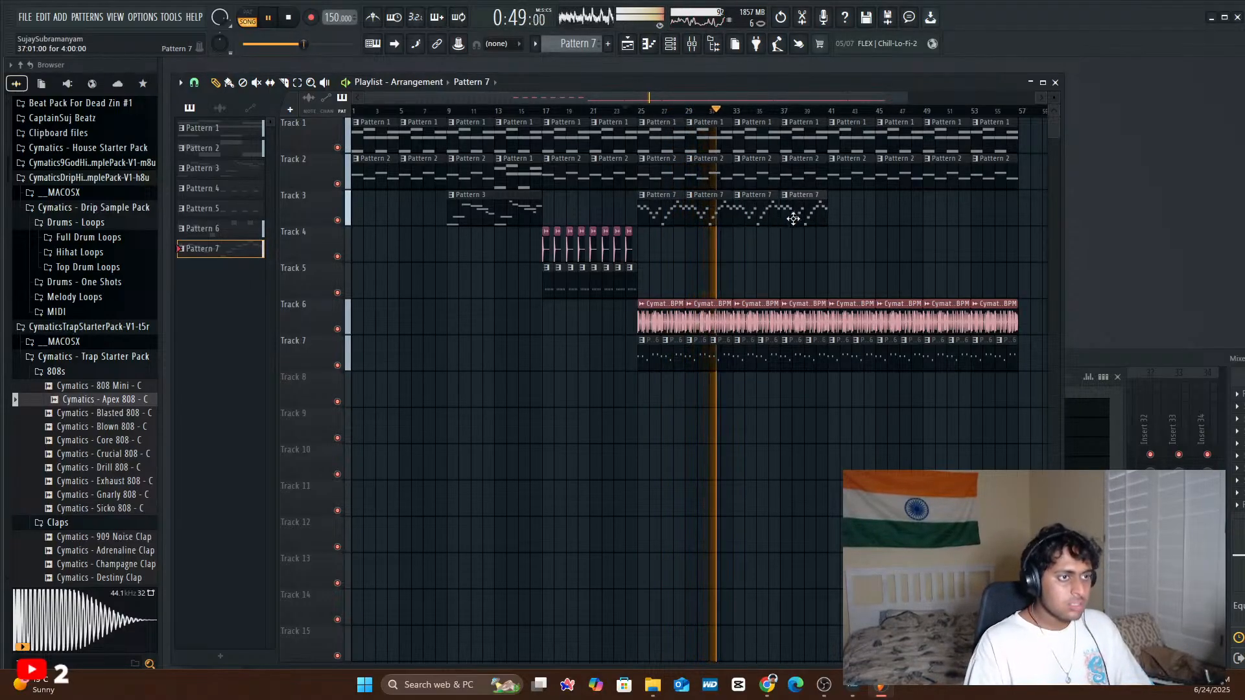
- Add four-bar Pattern 7 clips on Track 3 at bars 41, 45, 49 and 53, and stop playback
{"action": "left_click", "coordinate": [843, 214]}
{"action": "left_click", "coordinate": [908, 212]}
{"action": "left_click", "coordinate": [944, 214]}
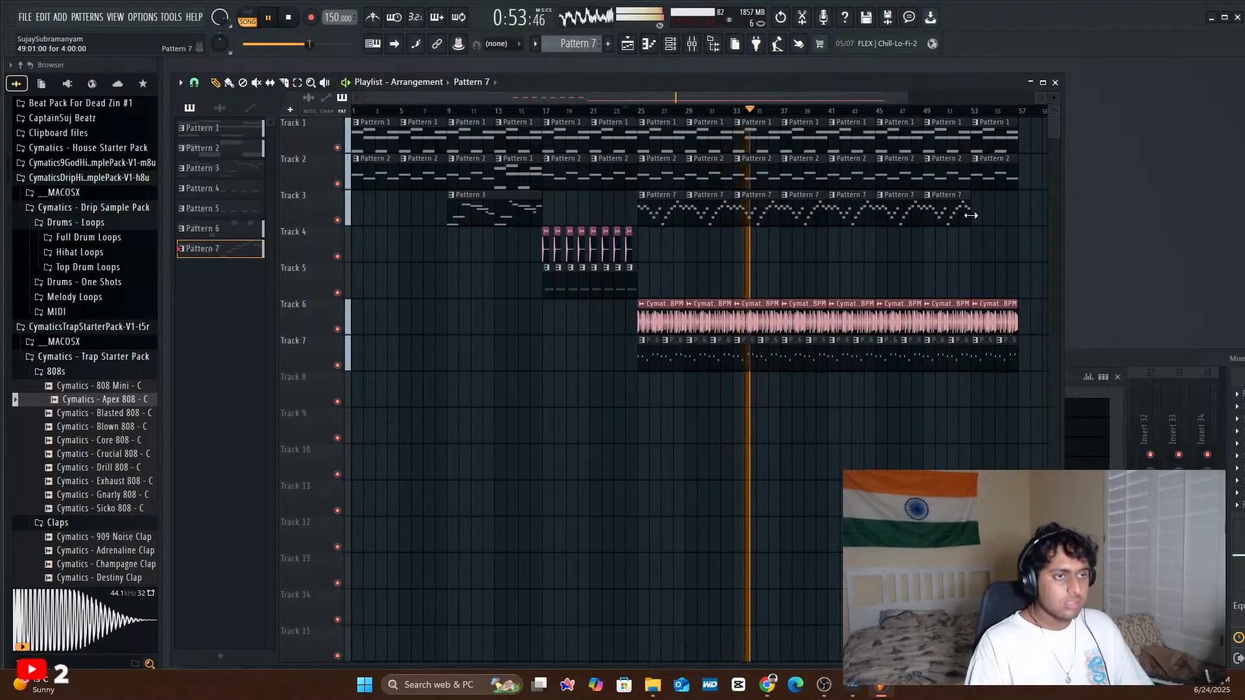
{"action": "left_click", "coordinate": [974, 216]}
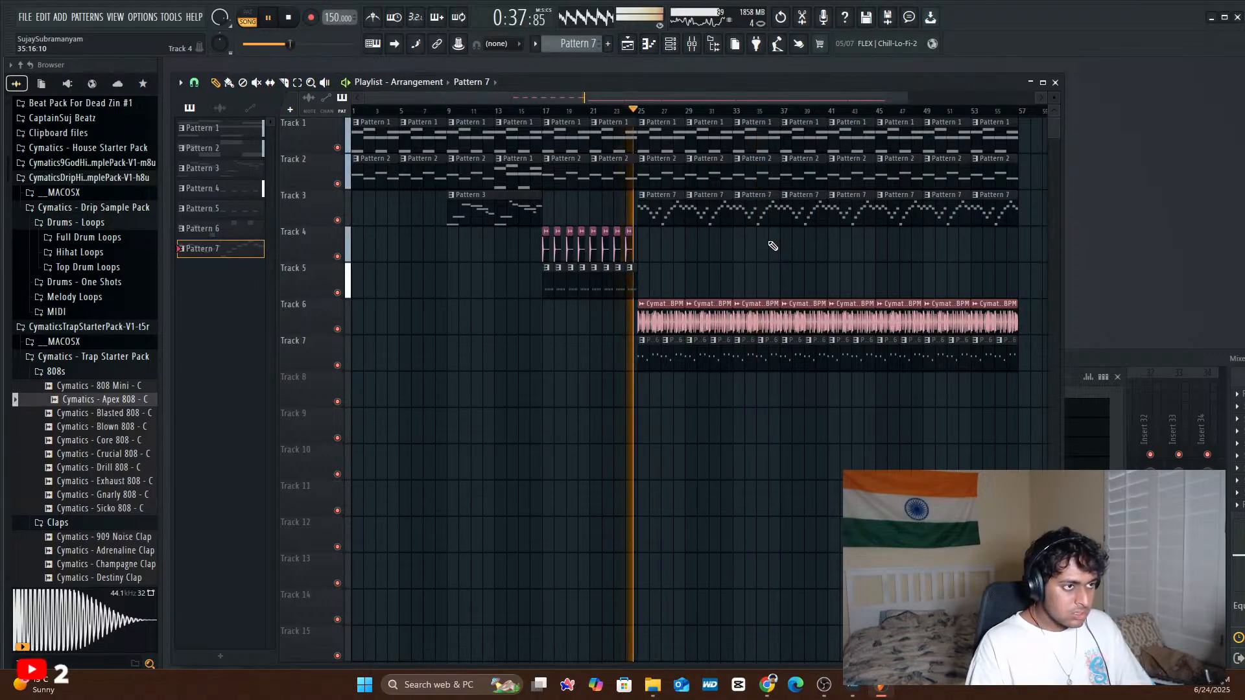
{"action": "key", "text": "space"}
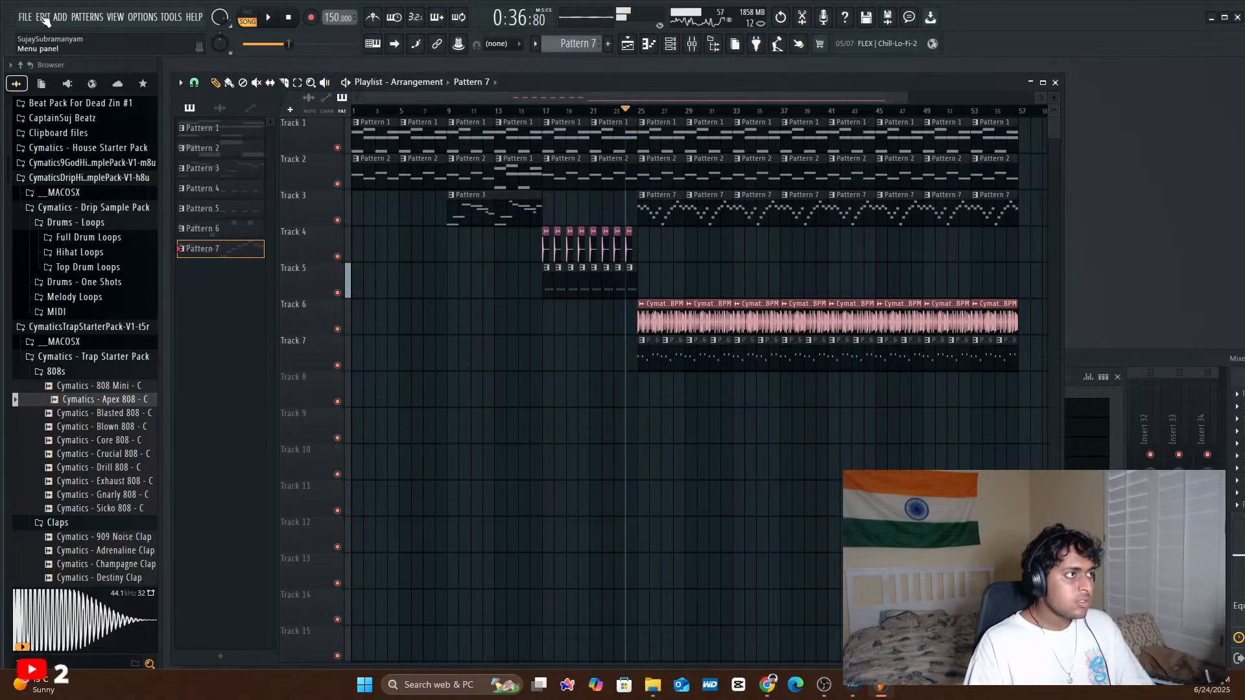
- Save the project as Project_40_day1_beats_live_2025 in a new project folder
{"action": "left_click", "coordinate": [25, 17]}
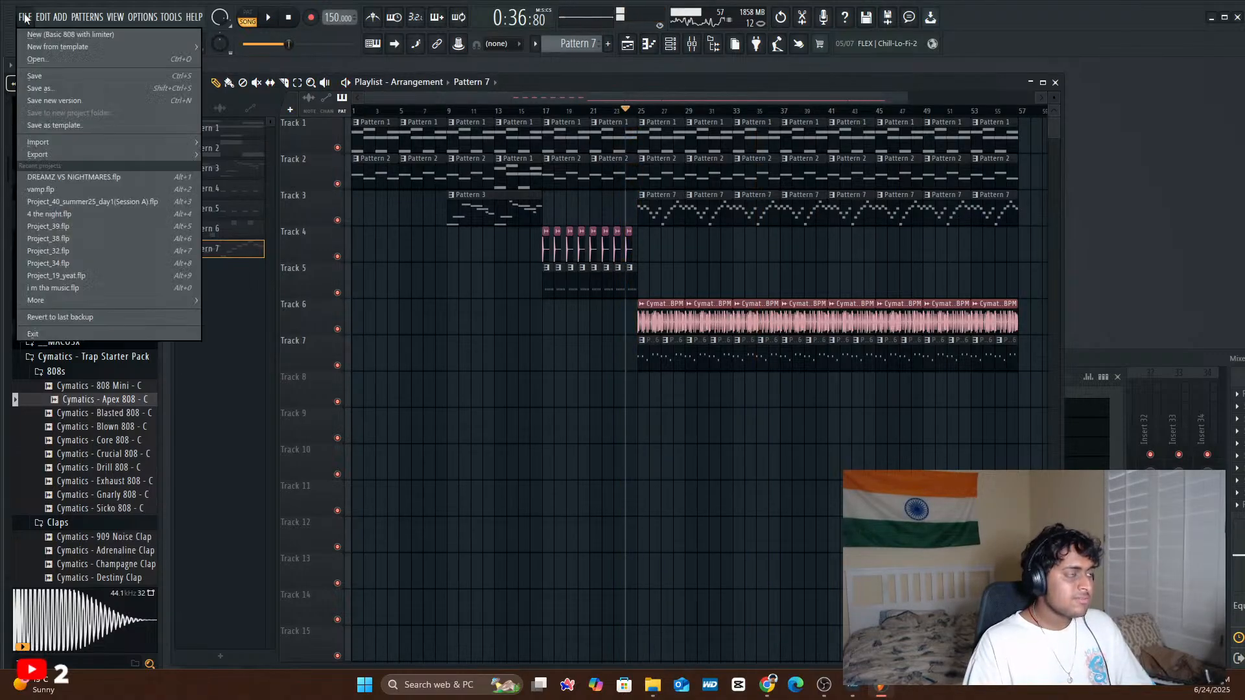
{"action": "left_click", "coordinate": [49, 78]}
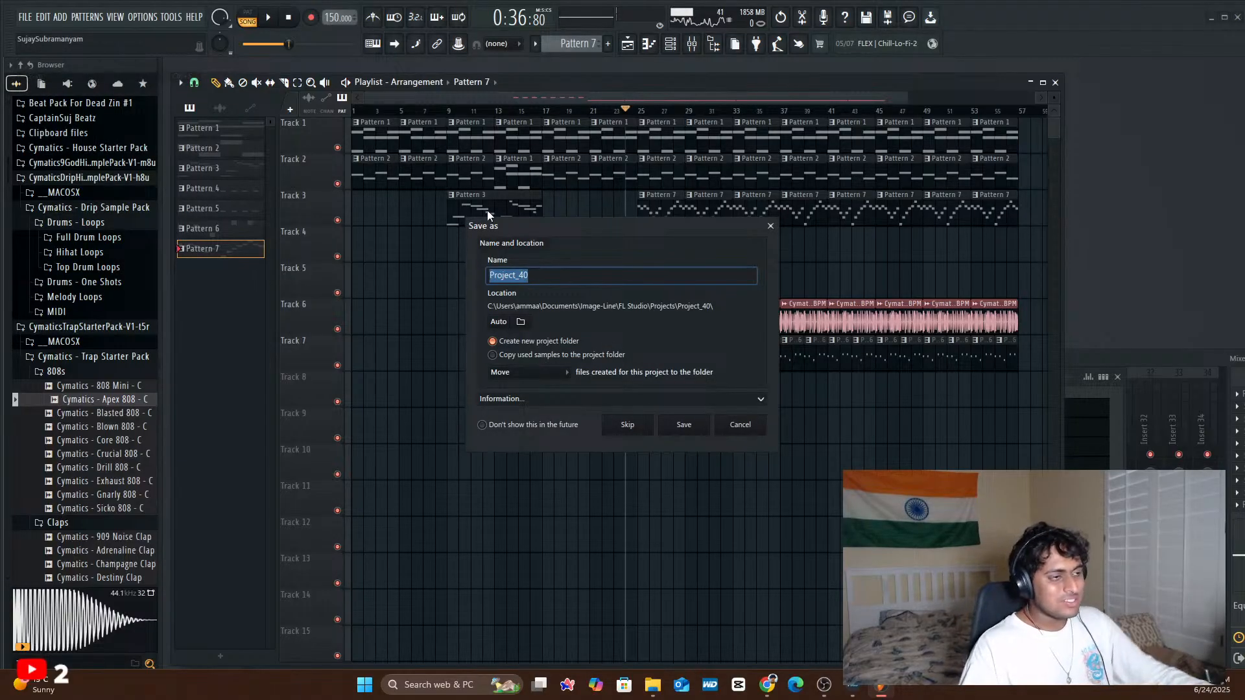
{"action": "left_click", "coordinate": [585, 274]}
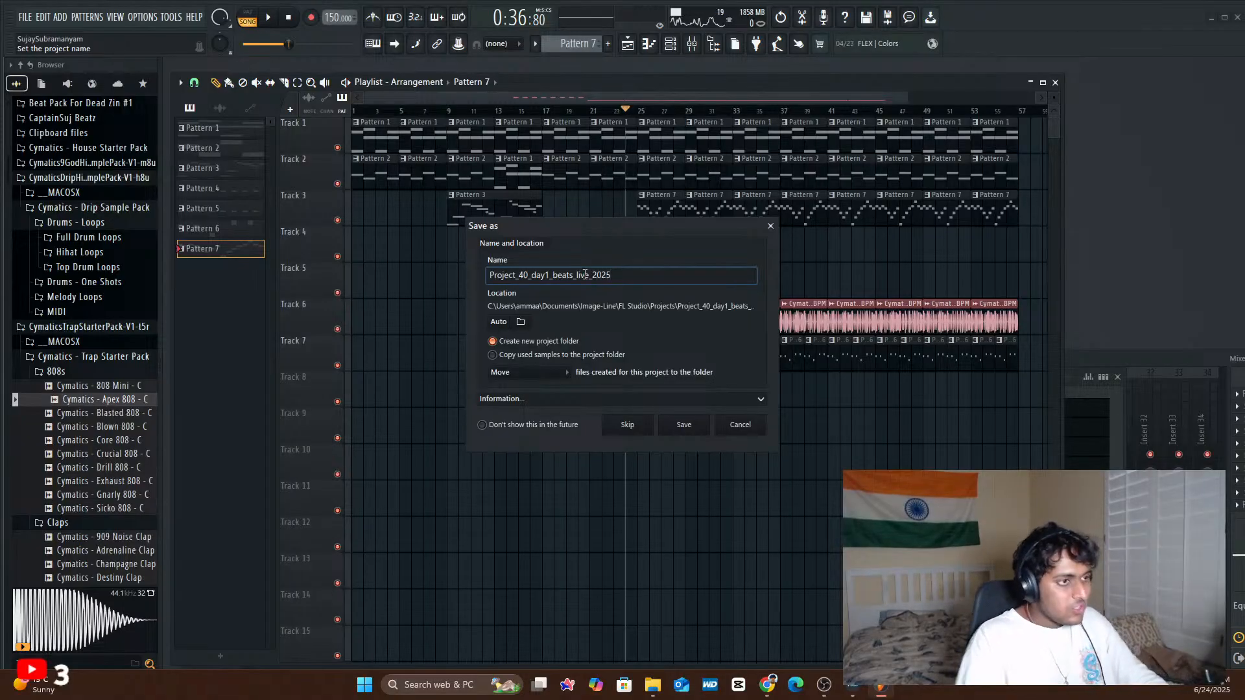
{"action": "left_click", "coordinate": [675, 420]}
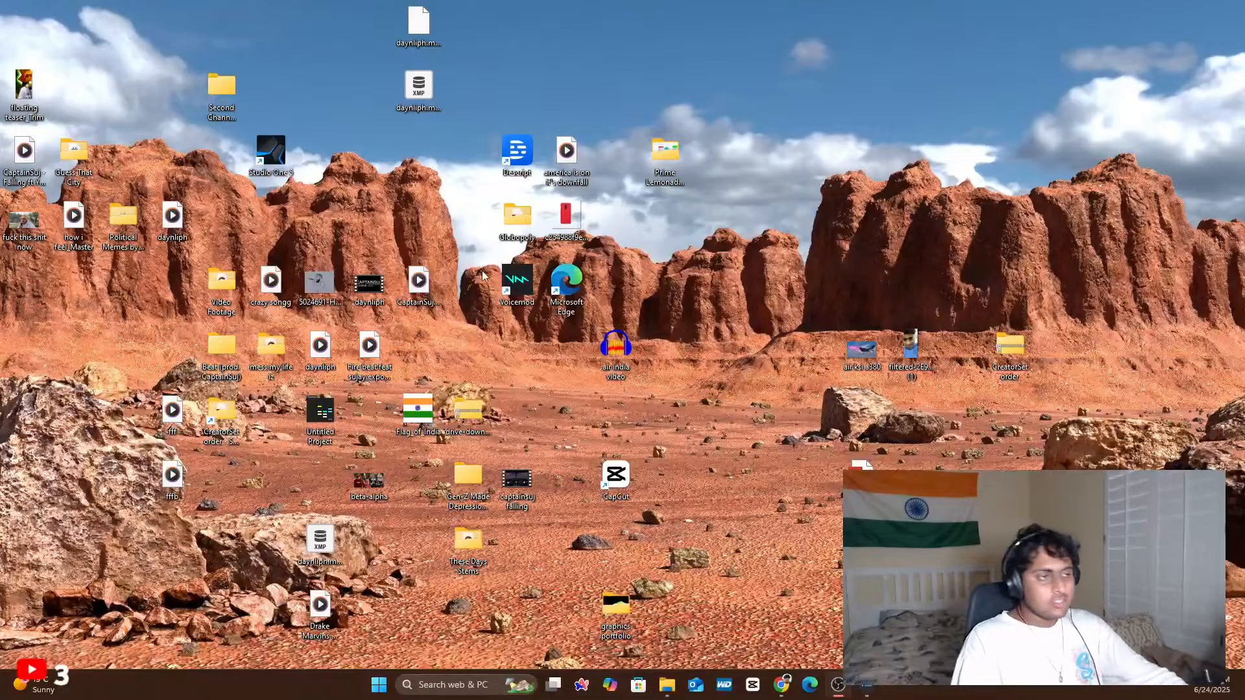
{"action": "left_click_drag", "start_coordinate": [1002, 238], "coordinate": [809, 154]}
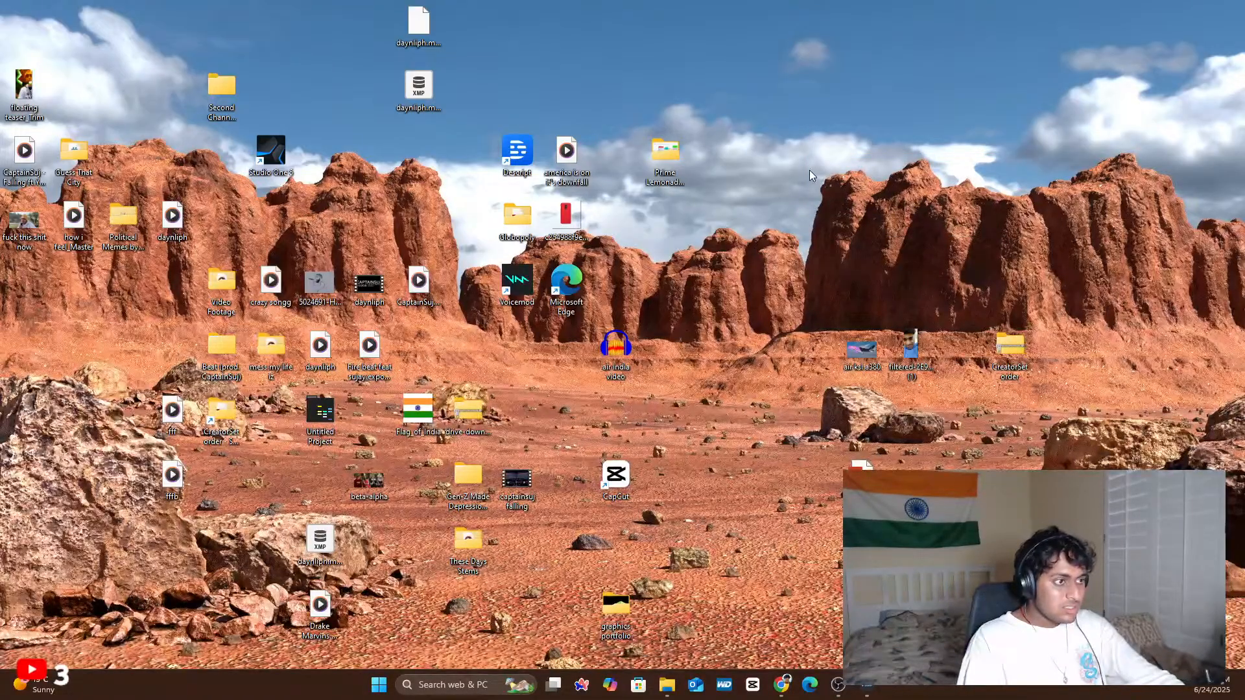
{"action": "left_click_drag", "start_coordinate": [783, 65], "coordinate": [906, 214]}
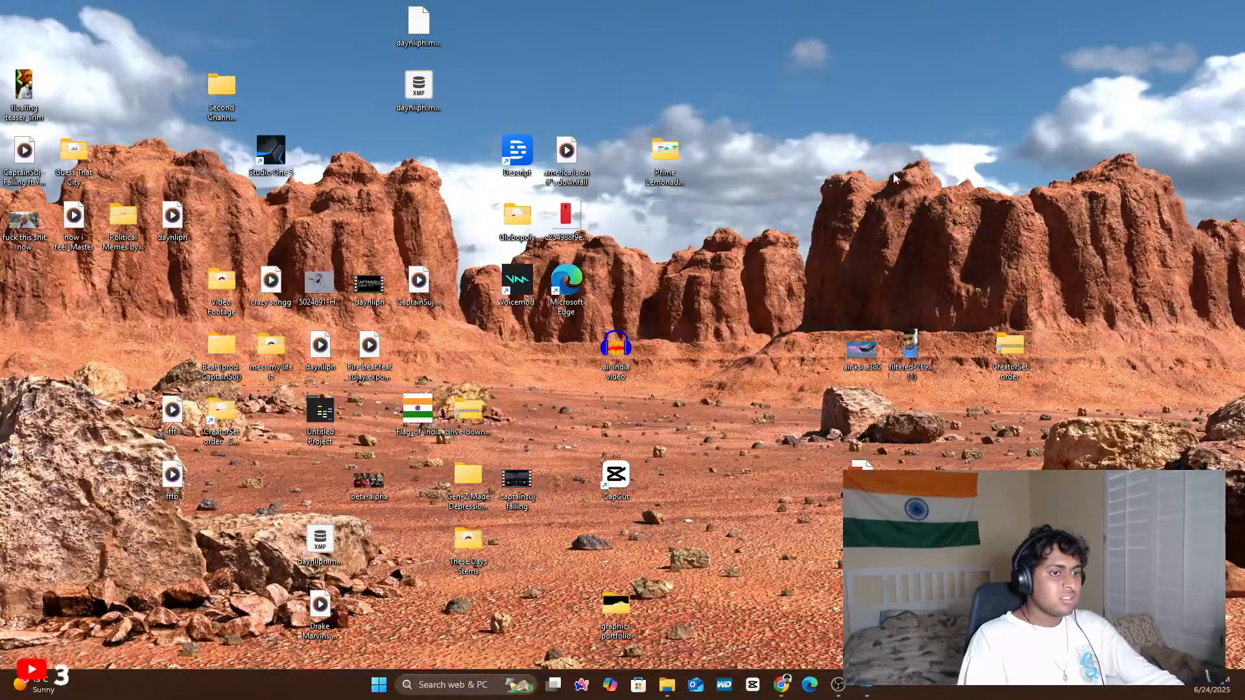
{"action": "left_click_drag", "start_coordinate": [706, 104], "coordinate": [1040, 231]}
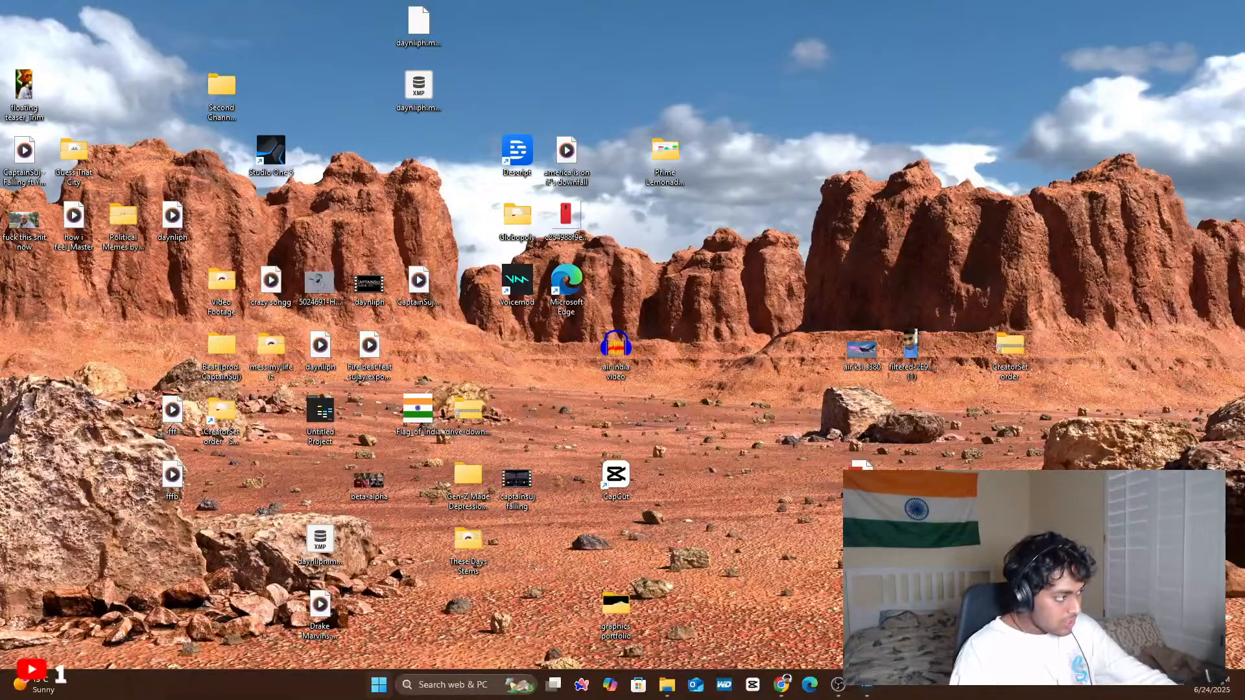
{"action": "left_click", "coordinate": [379, 685]}
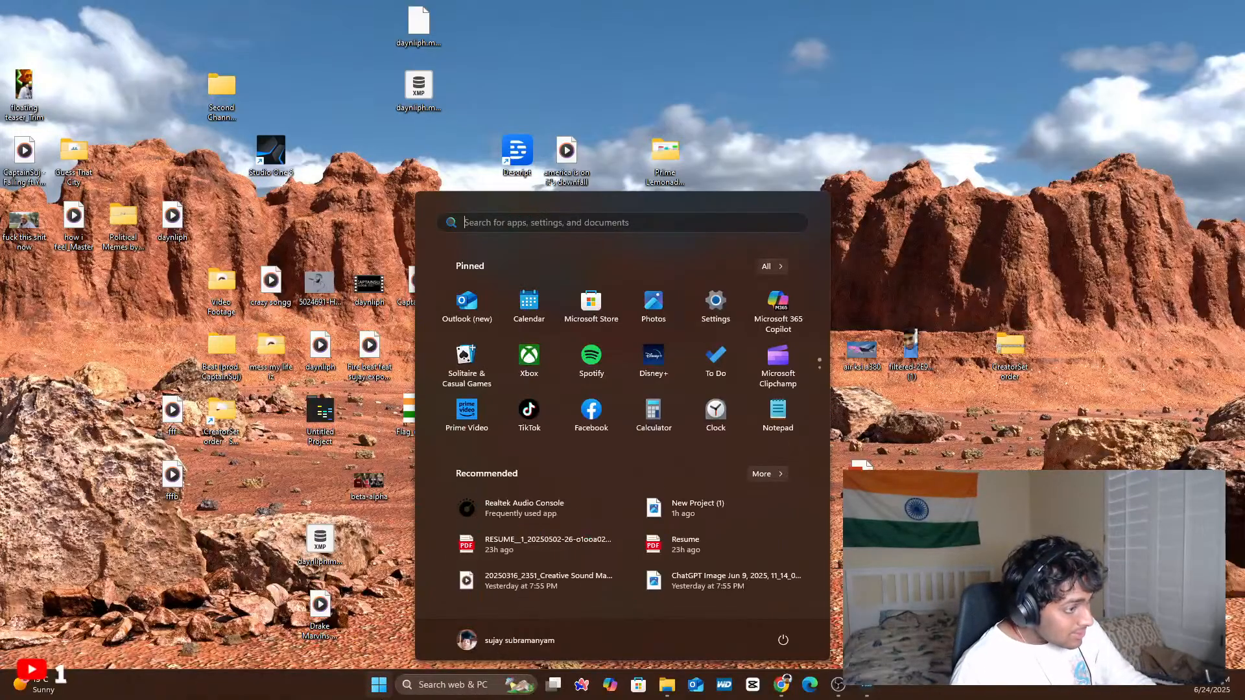
{"action": "left_click", "coordinate": [379, 696]}
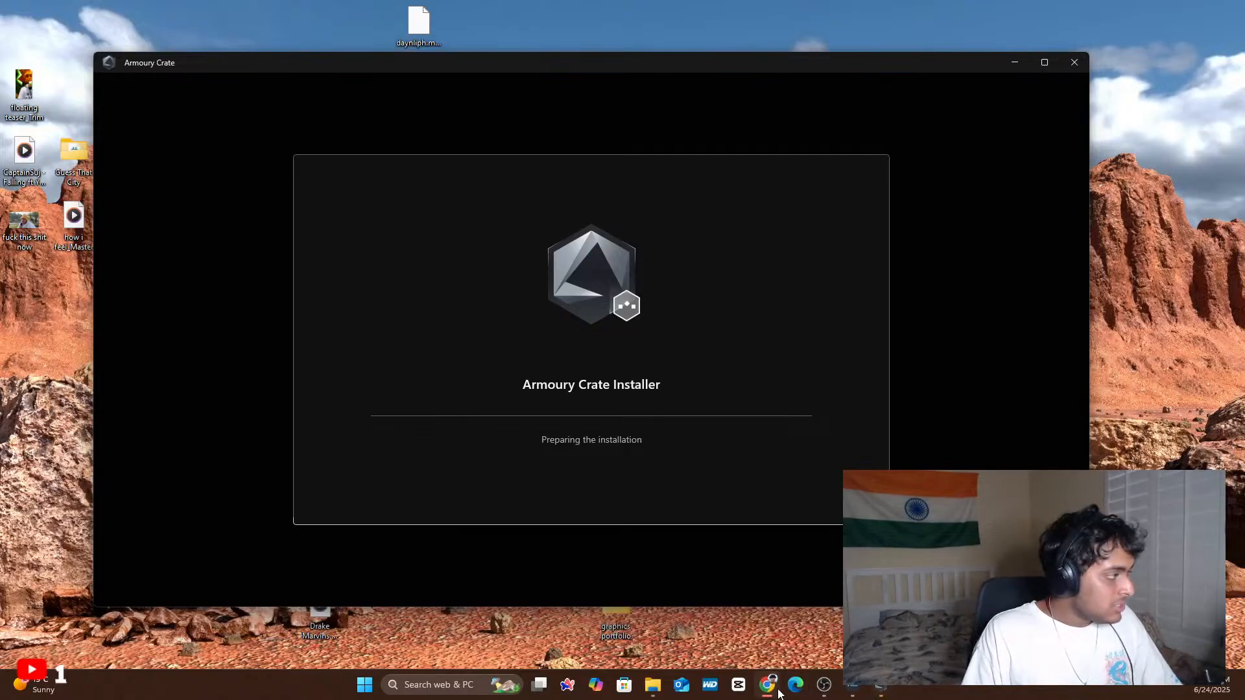
- Switch to the YouTube Studio live-stream page in Chrome, maximise its window and check the stream analytics
{"action": "left_click_drag", "start_coordinate": [407, 91], "coordinate": [633, 146]}
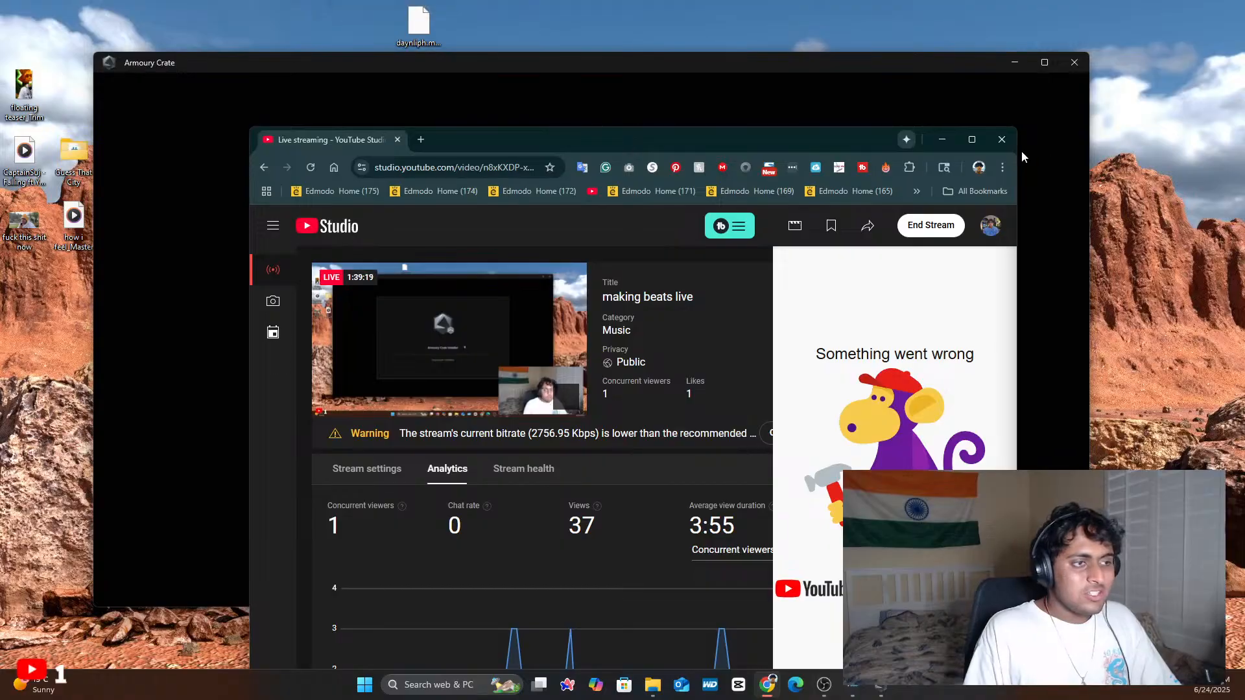
{"action": "left_click", "coordinate": [972, 139]}
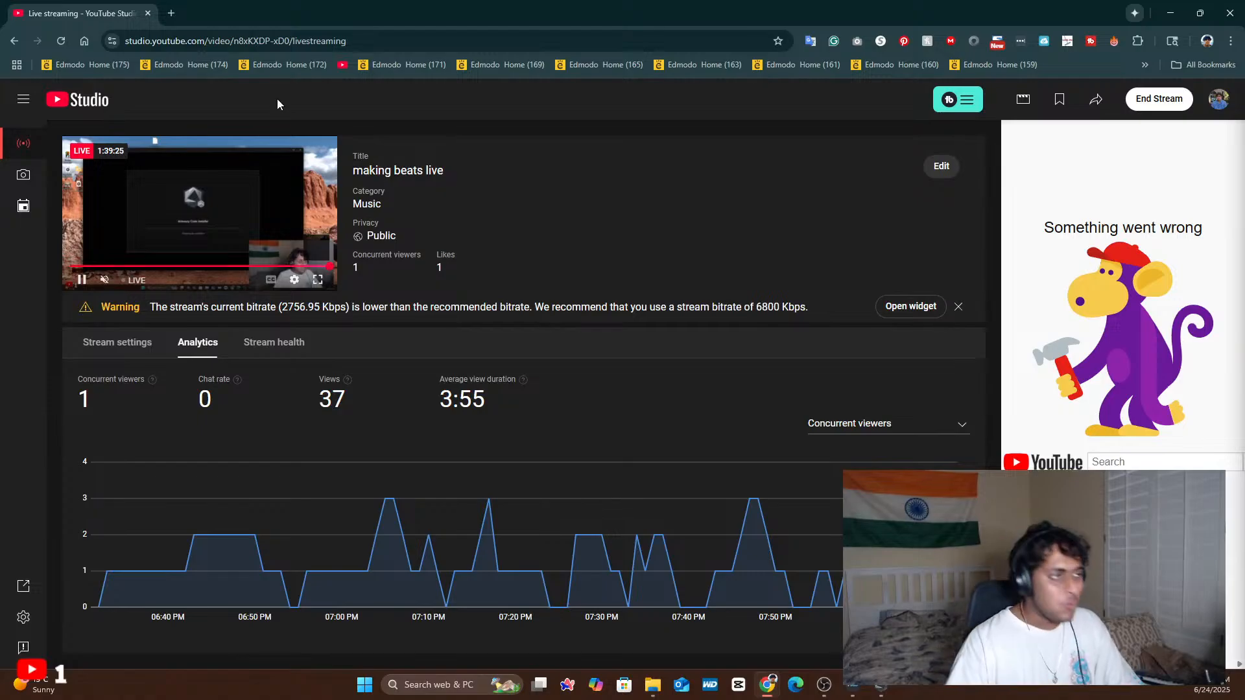
{"action": "left_click", "coordinate": [171, 12]}
{"action": "left_click", "coordinate": [115, 5]}
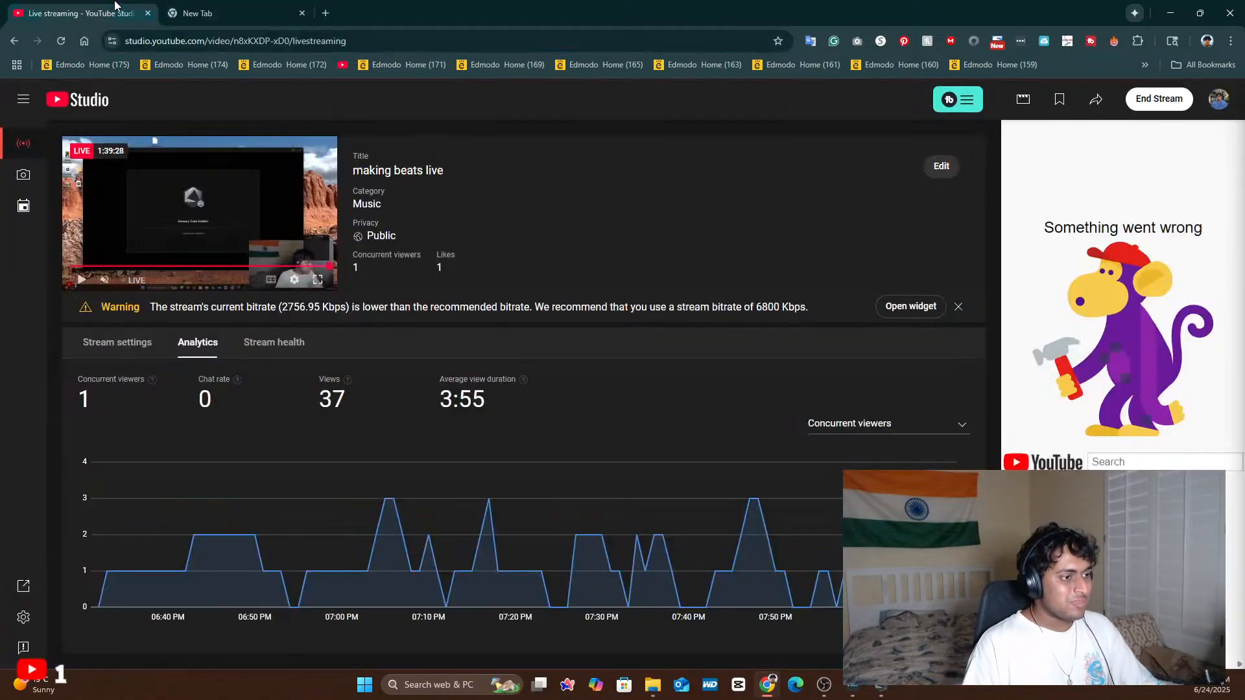
{"action": "mouse_move", "coordinate": [376, 515]}
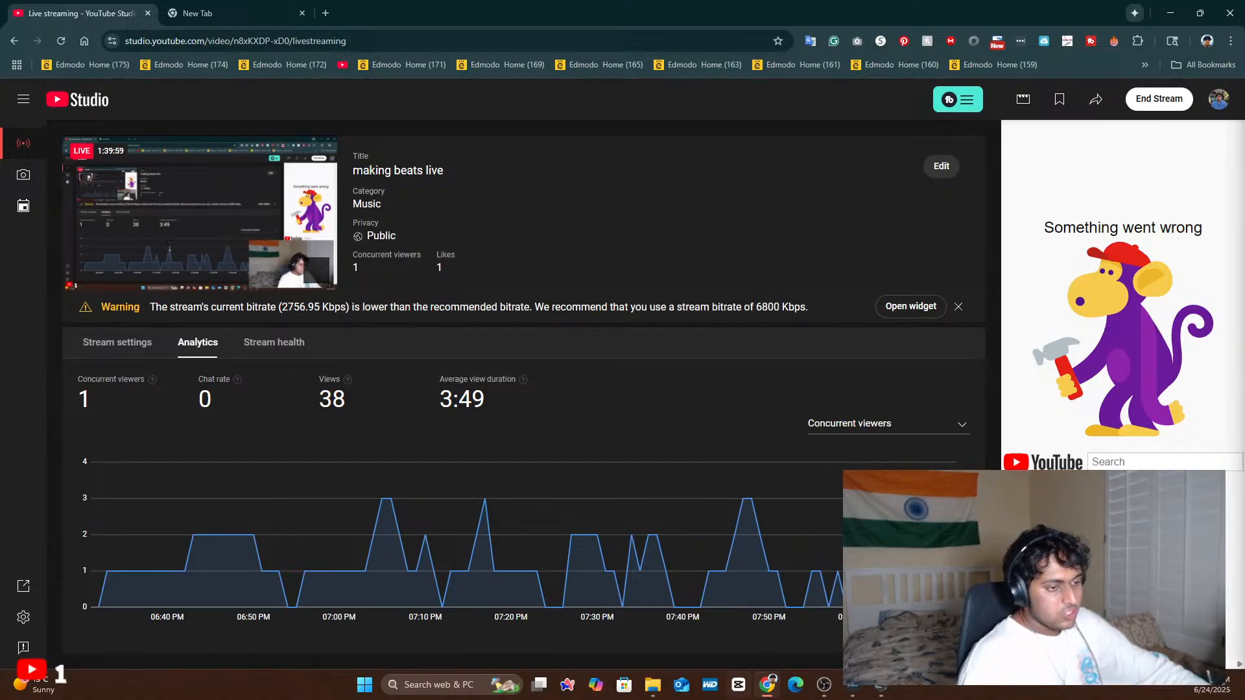
- Close the Armoury Crate installer window and the empty new browser tab
{"action": "left_click", "coordinate": [361, 686]}
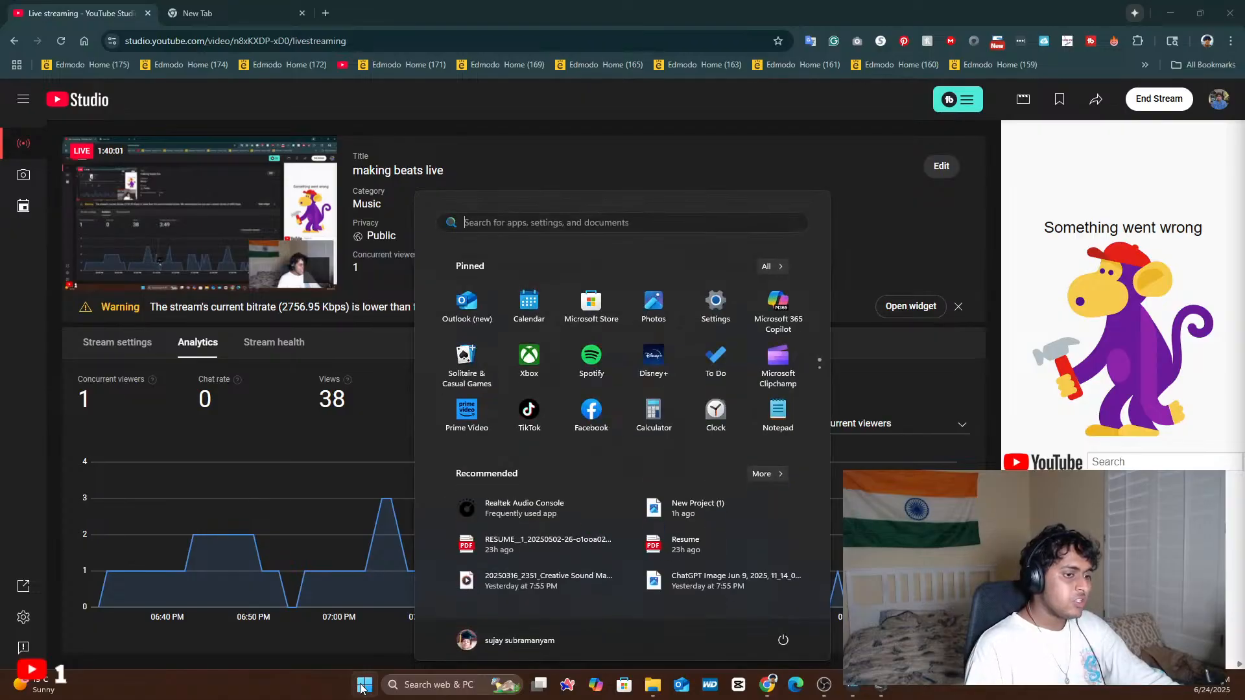
{"action": "left_click", "coordinate": [362, 686]}
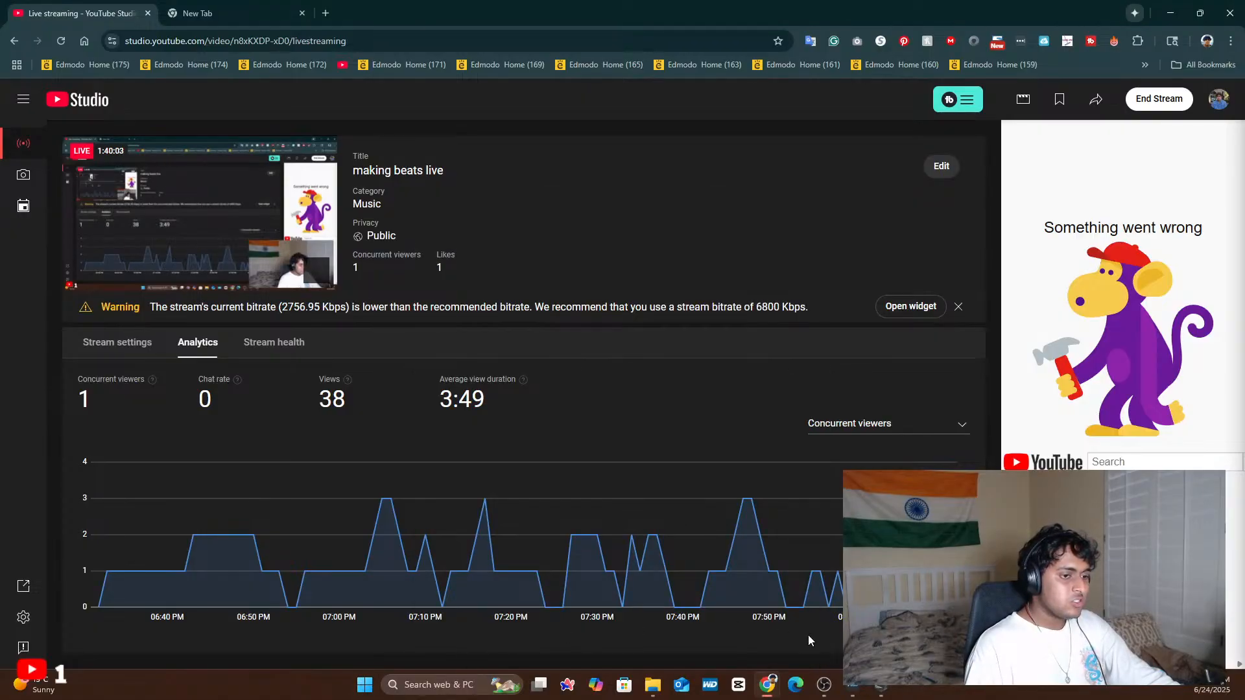
{"action": "left_click", "coordinate": [897, 691]}
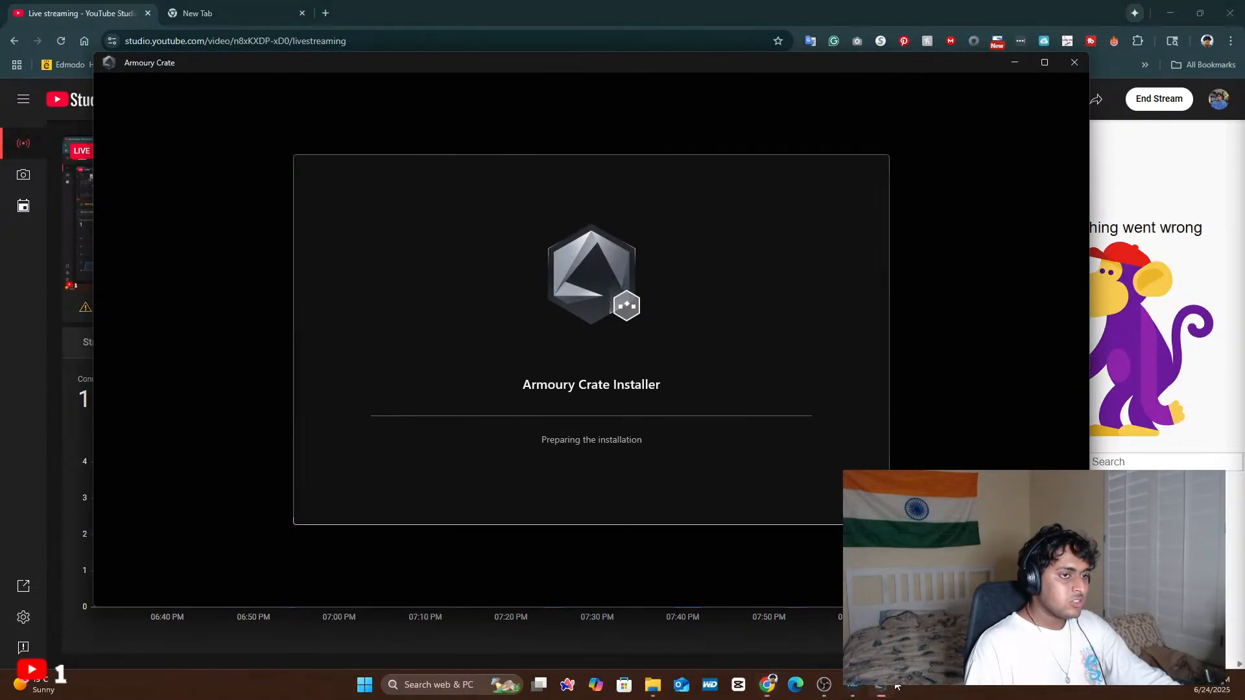
{"action": "left_click", "coordinate": [1073, 63]}
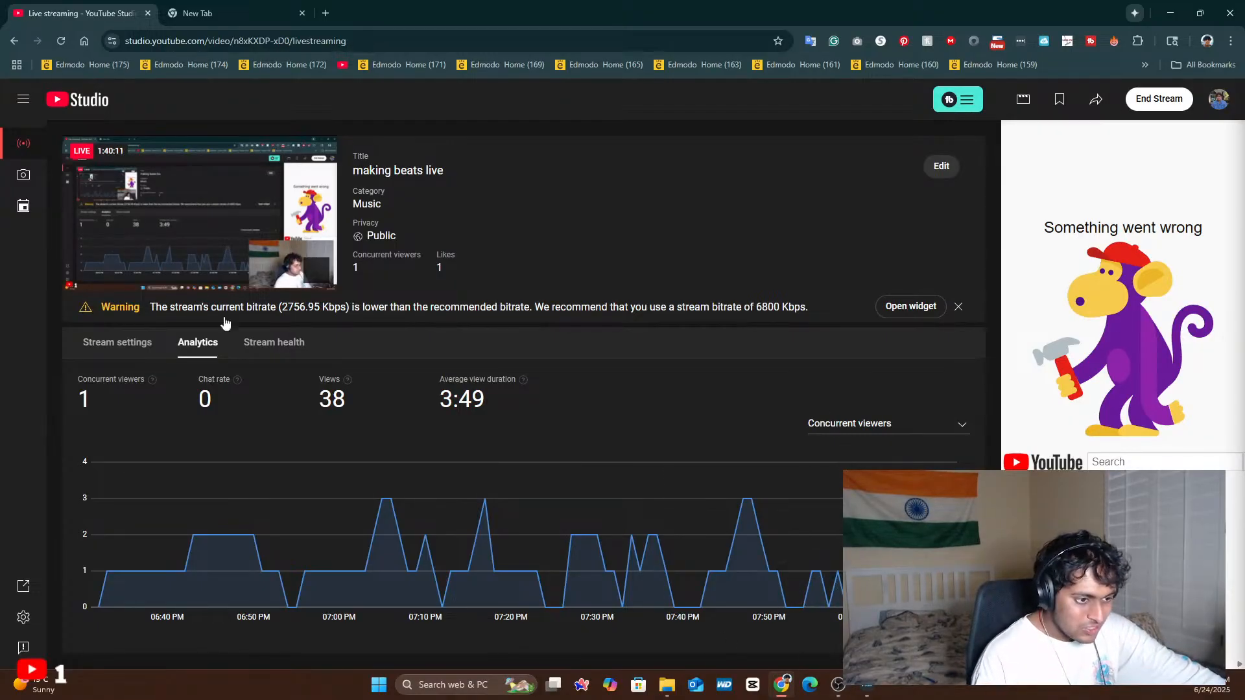
{"action": "left_click", "coordinate": [297, 19]}
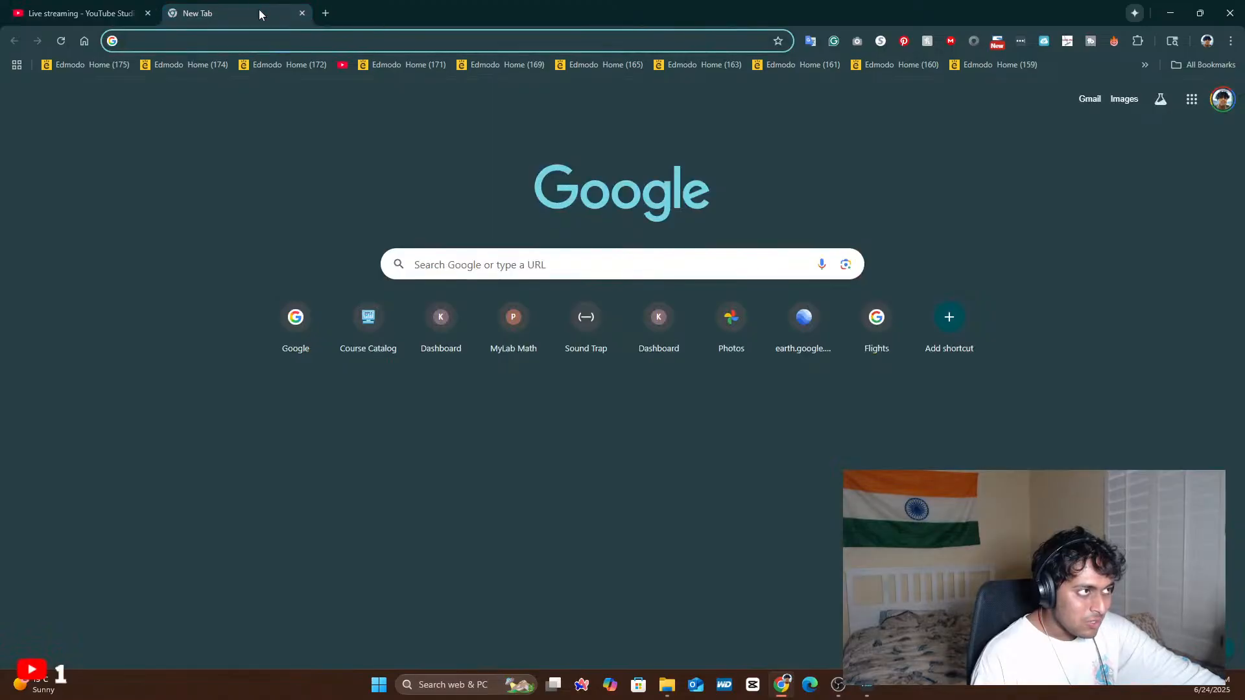
{"action": "left_click", "coordinate": [301, 14]}
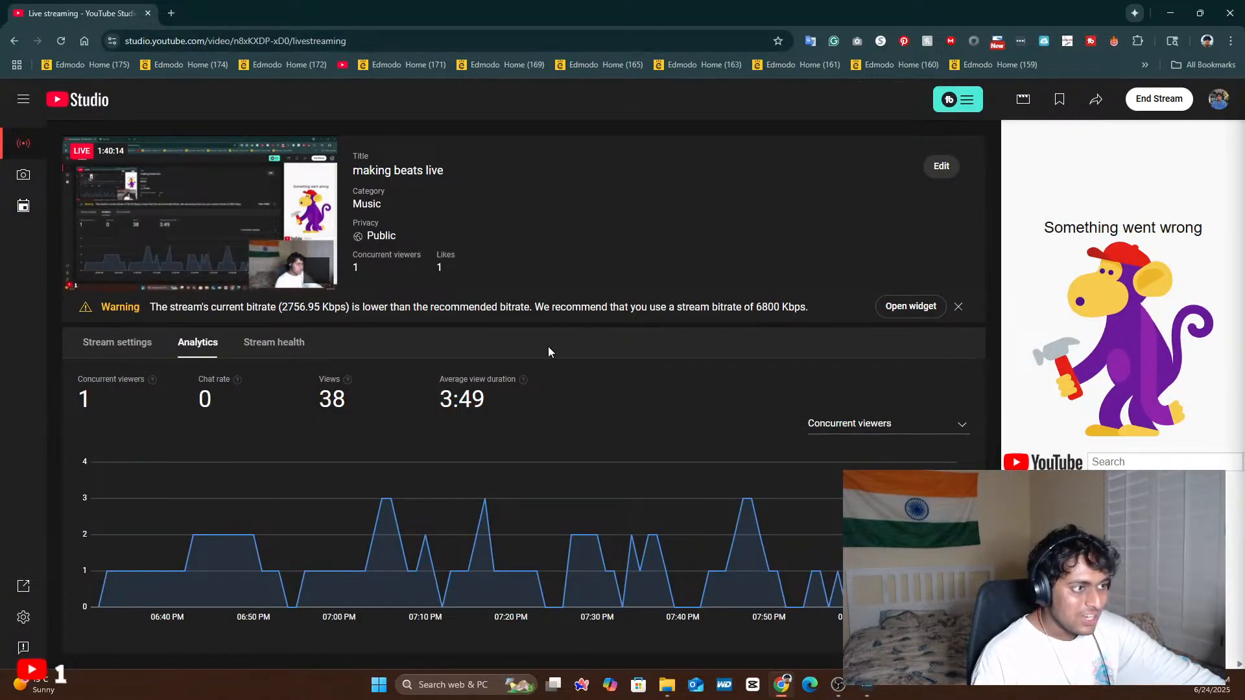
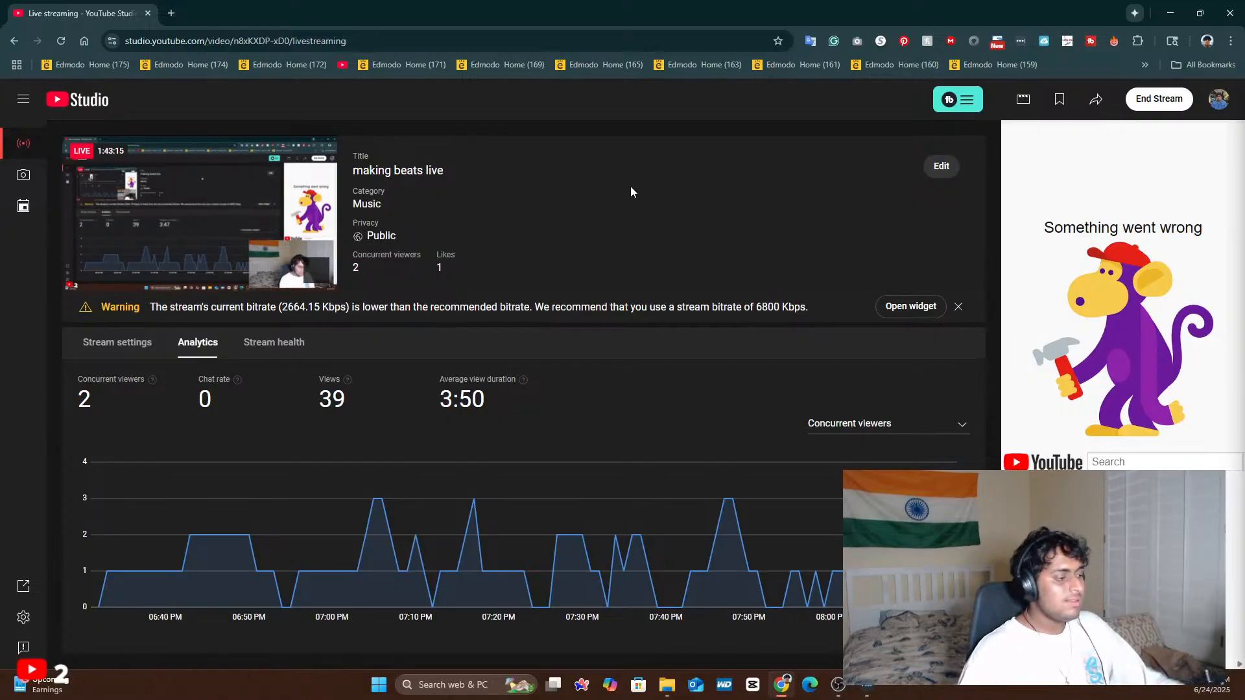
- Search Windows for "fl", launch FL Studio 21 and switch to its window
{"action": "left_click", "coordinate": [379, 684]}
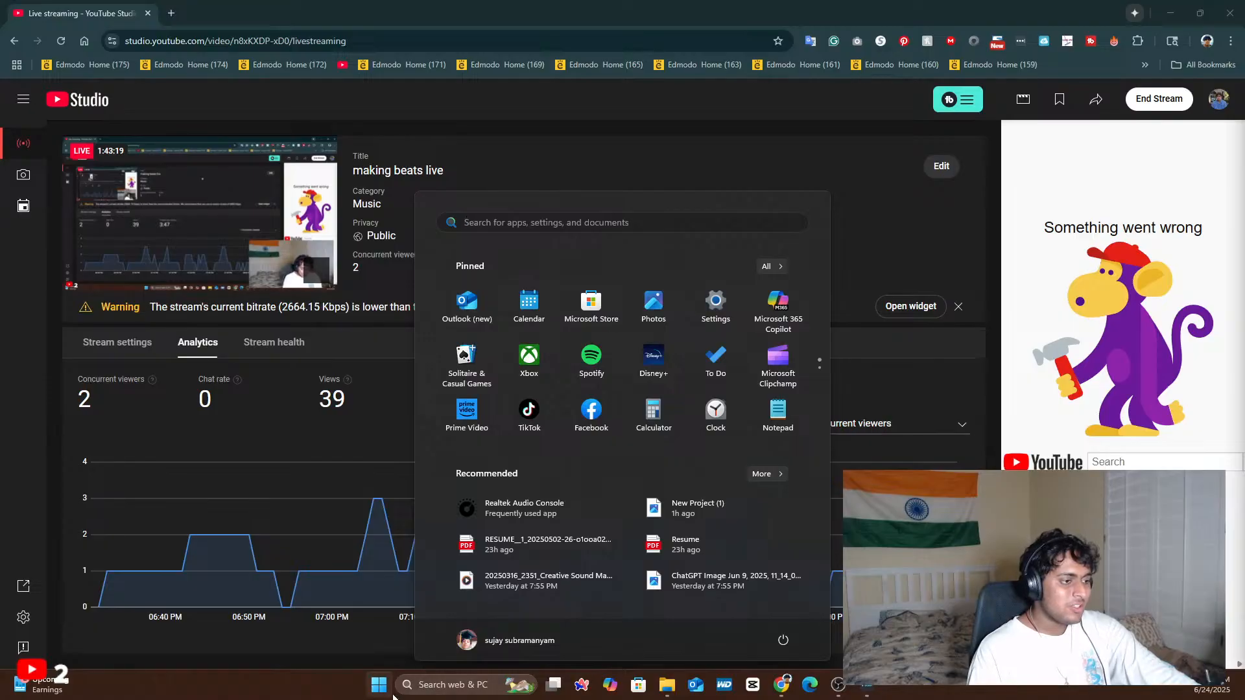
{"action": "left_click", "coordinate": [380, 685]}
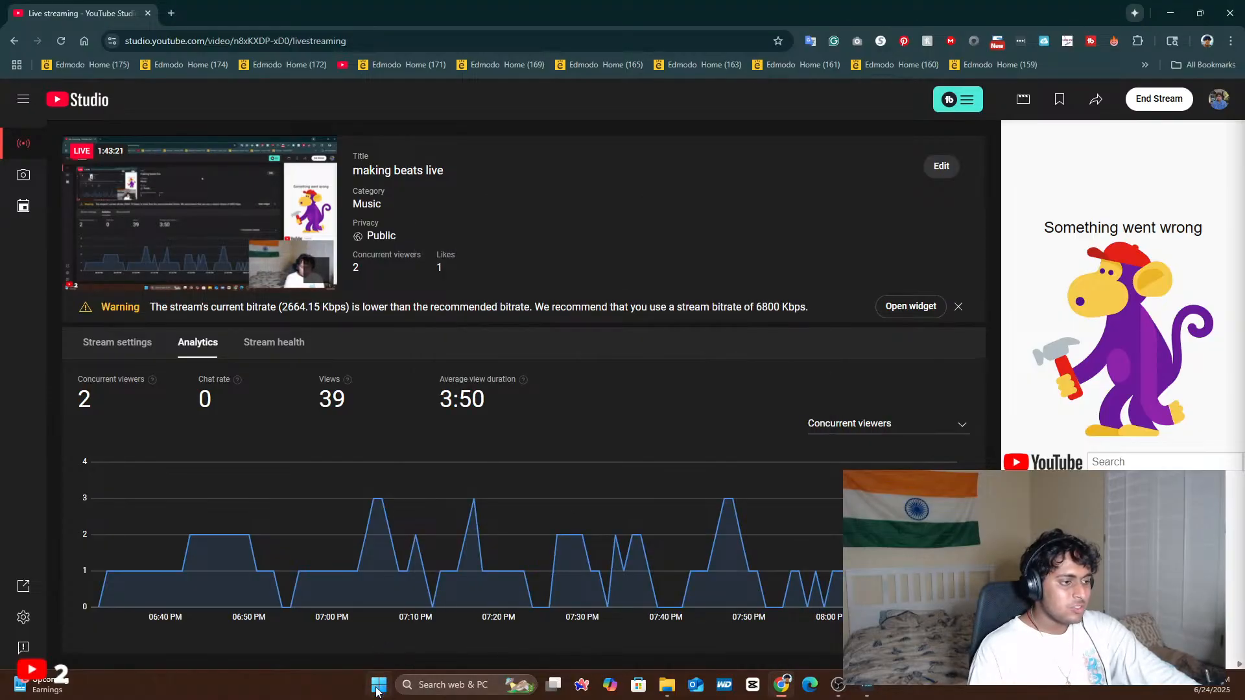
{"action": "left_click", "coordinate": [380, 685]}
{"action": "left_click", "coordinate": [570, 222]}
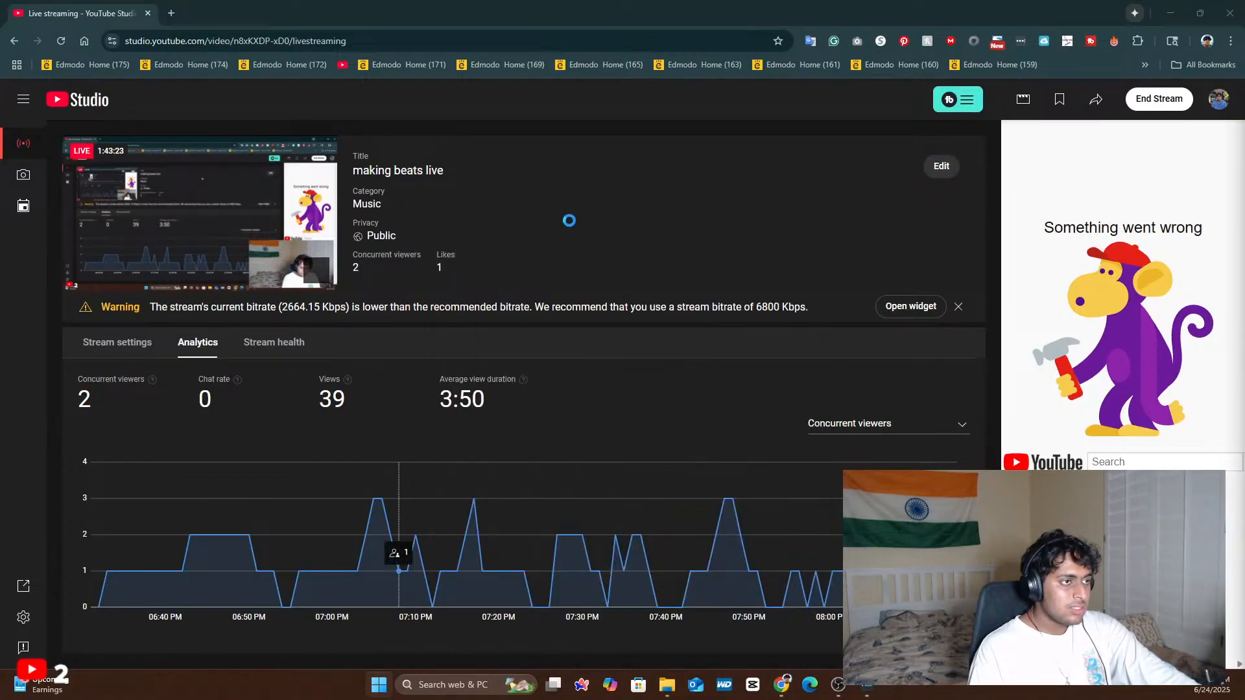
{"action": "type", "text": "fl"}
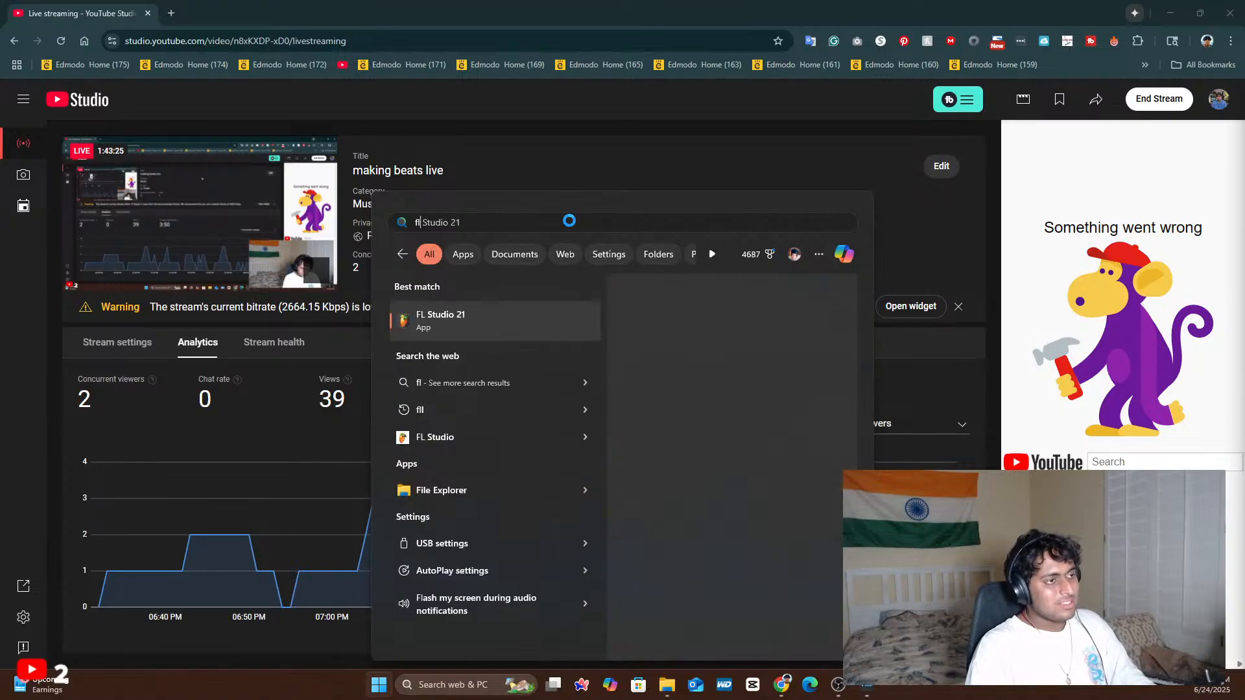
{"action": "left_click", "coordinate": [578, 305]}
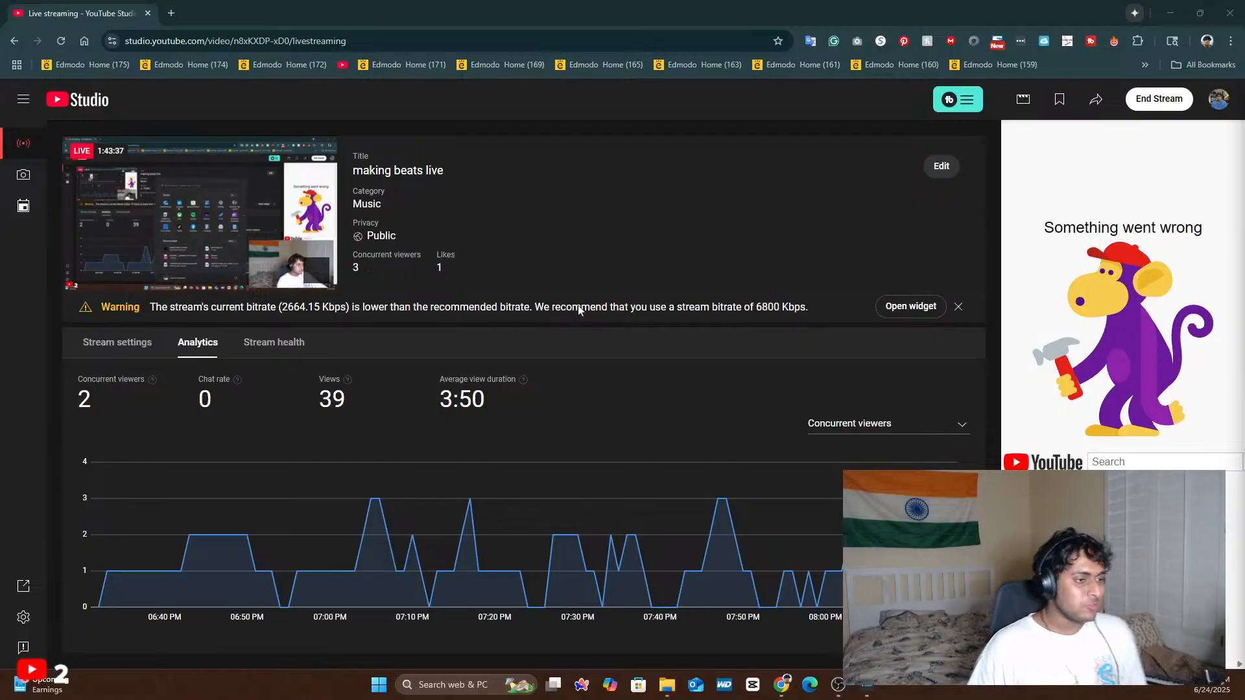
{"action": "key", "text": "alt+Tab"}
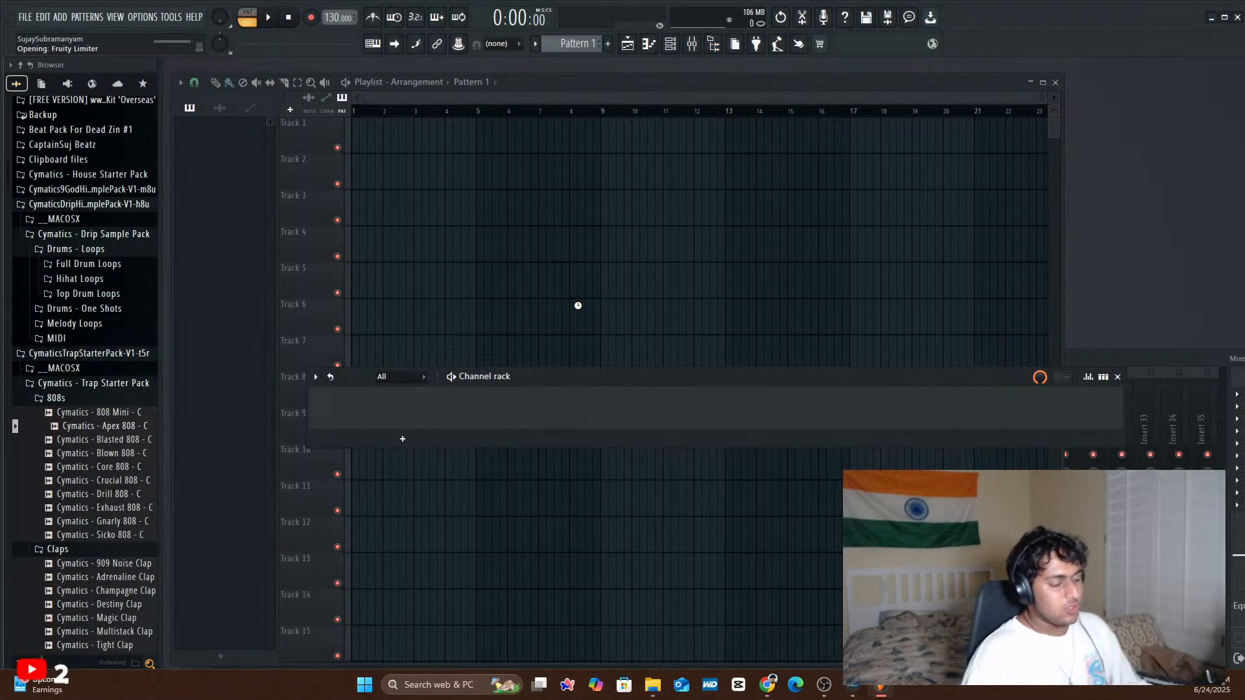
- Open the recent project Project_40_day1_beats_live_2025.flp and listen to its arrangement with the channel rack closed
{"action": "left_click", "coordinate": [23, 16]}
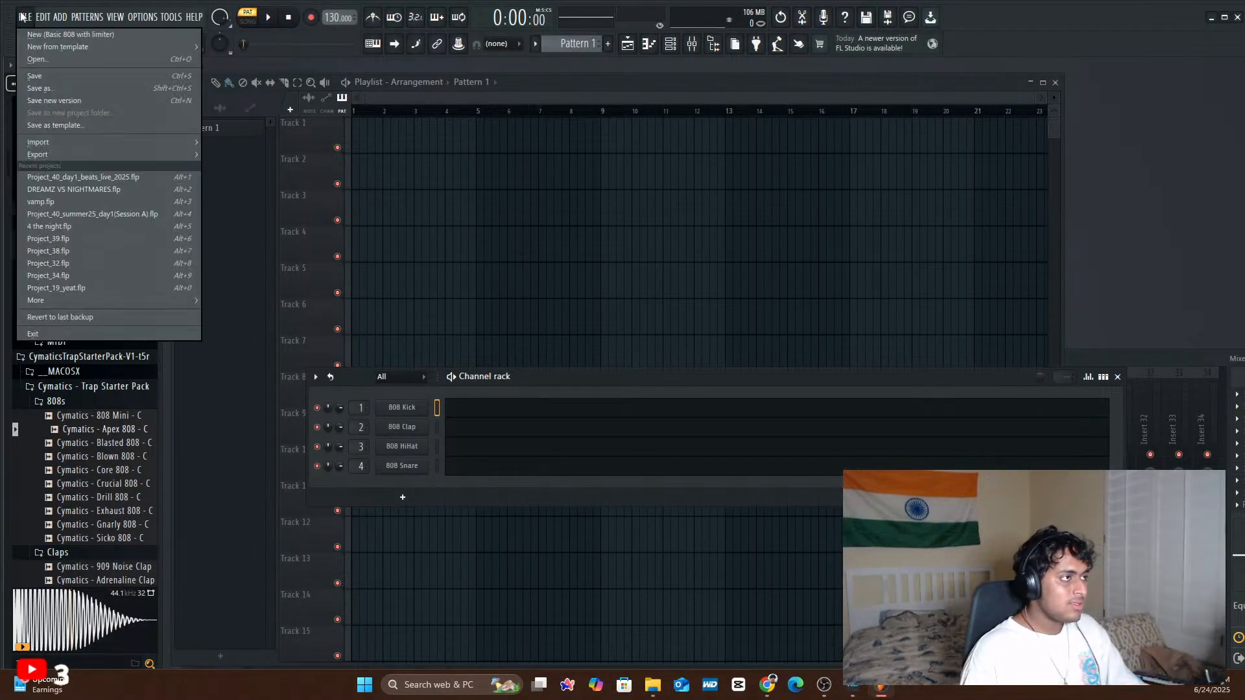
{"action": "left_click", "coordinate": [115, 179]}
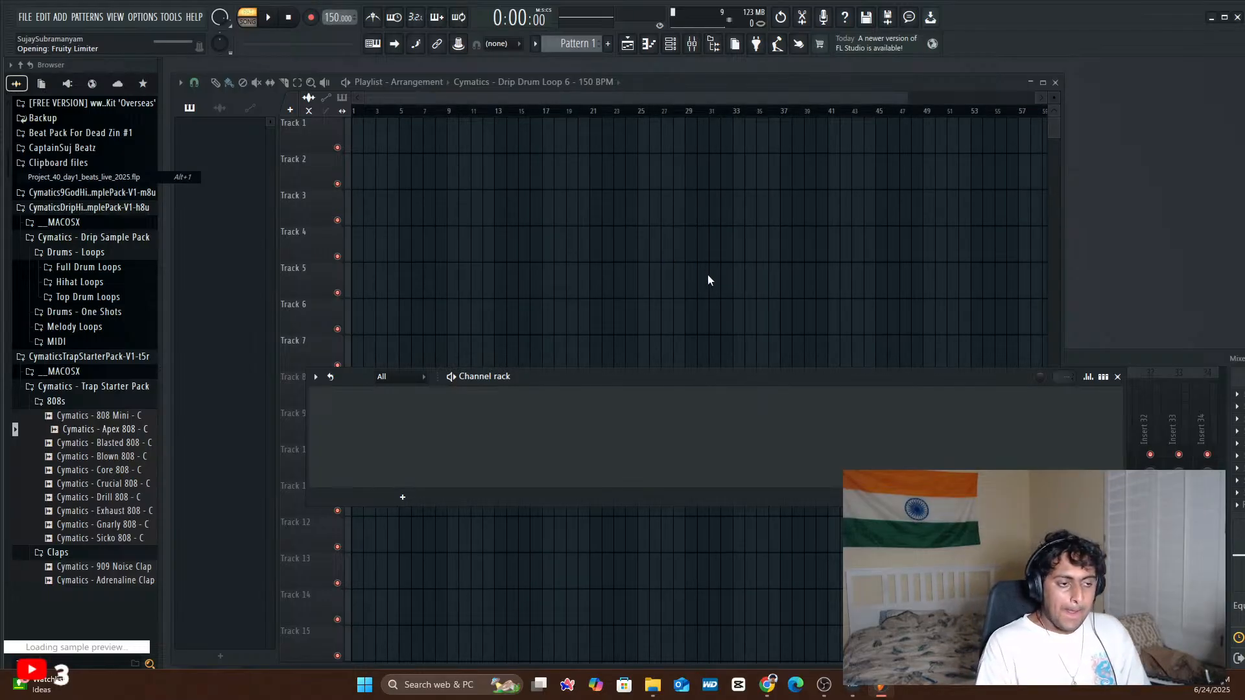
{"action": "key", "text": "space"}
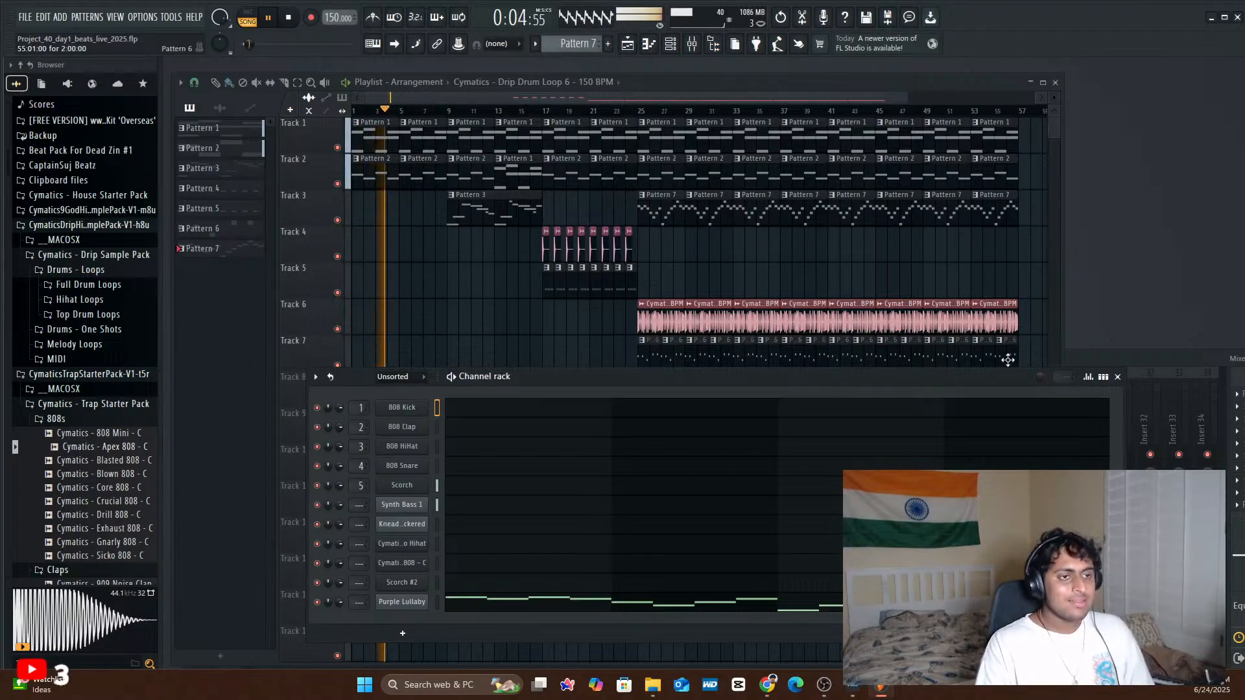
{"action": "left_click", "coordinate": [1116, 377]}
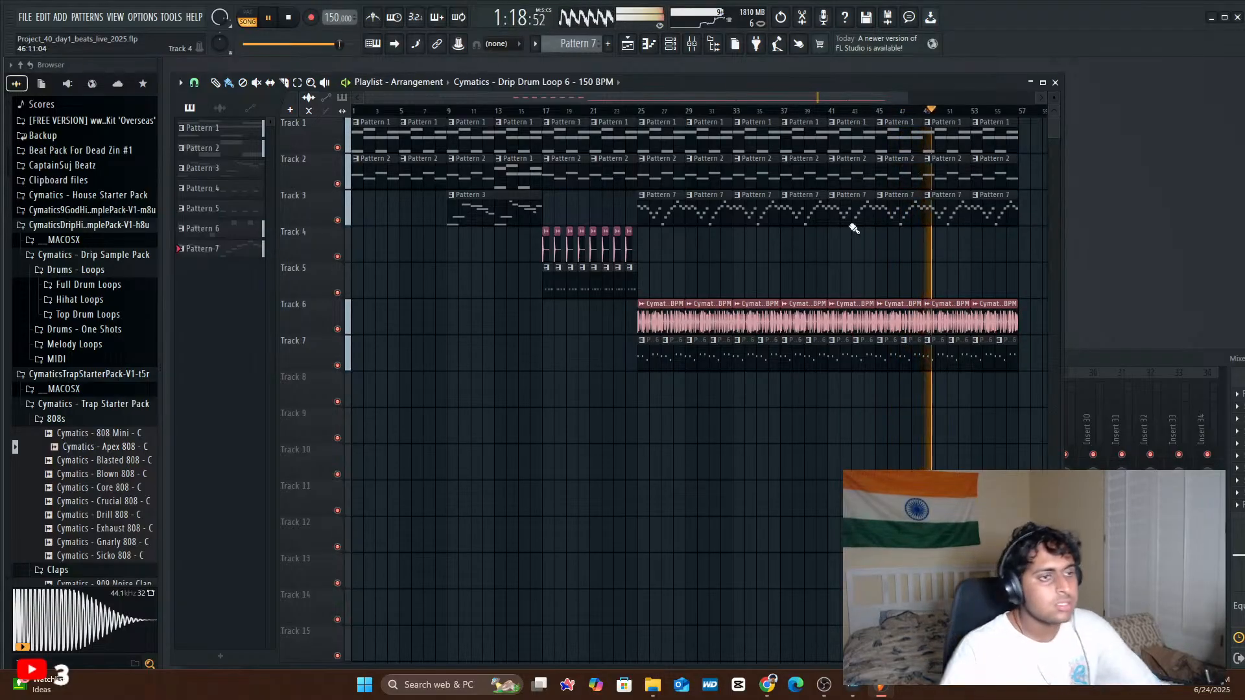
{"action": "key", "text": "space"}
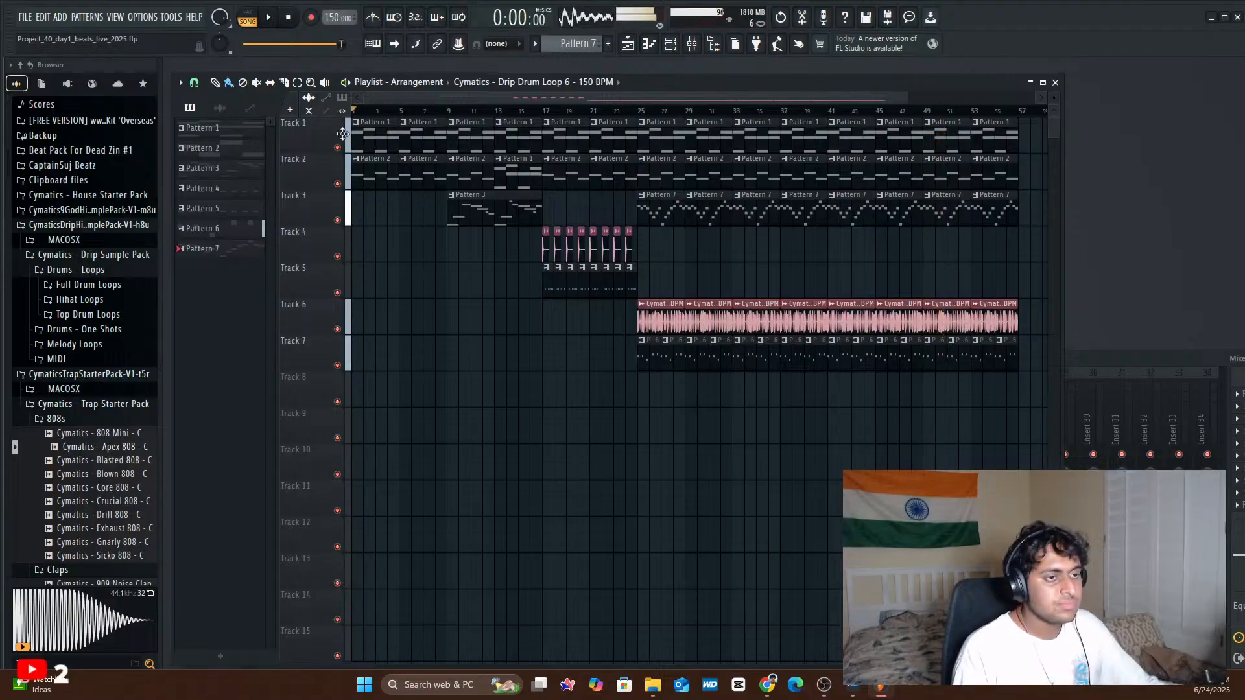
- Export the full song as the wave file Project_40_day1_beats_live_2025 to the Desktop and render it
{"action": "left_click", "coordinate": [26, 19]}
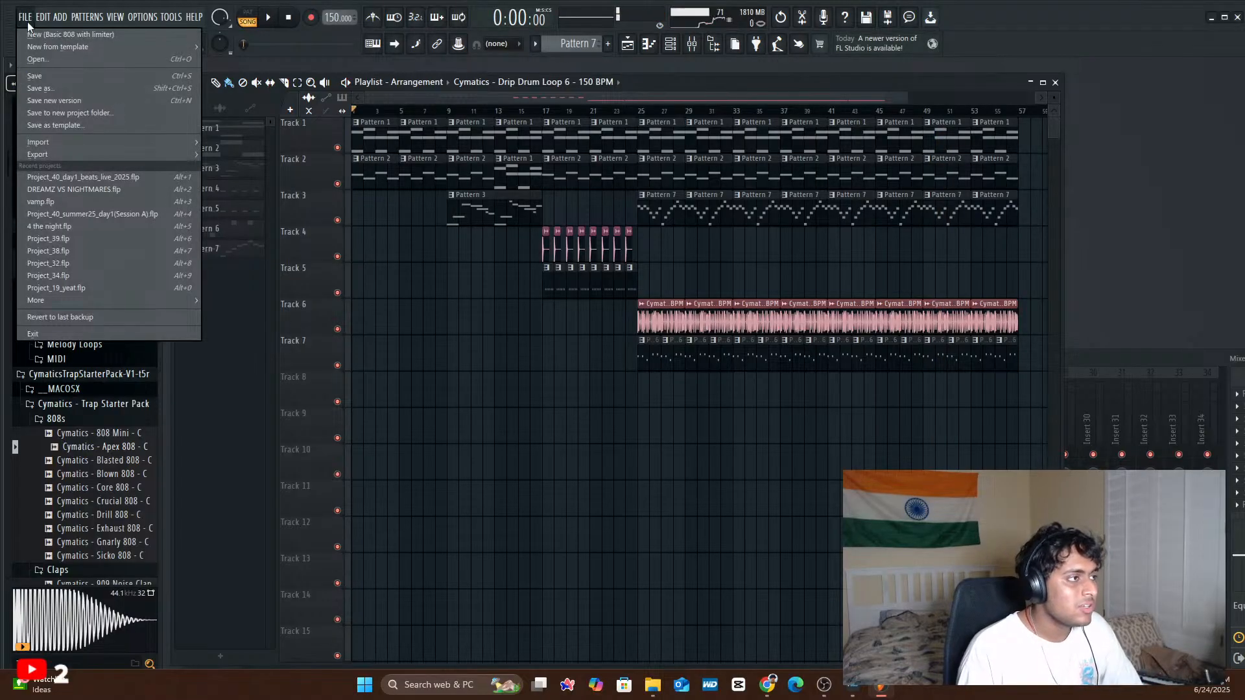
{"action": "mouse_move", "coordinate": [60, 154]}
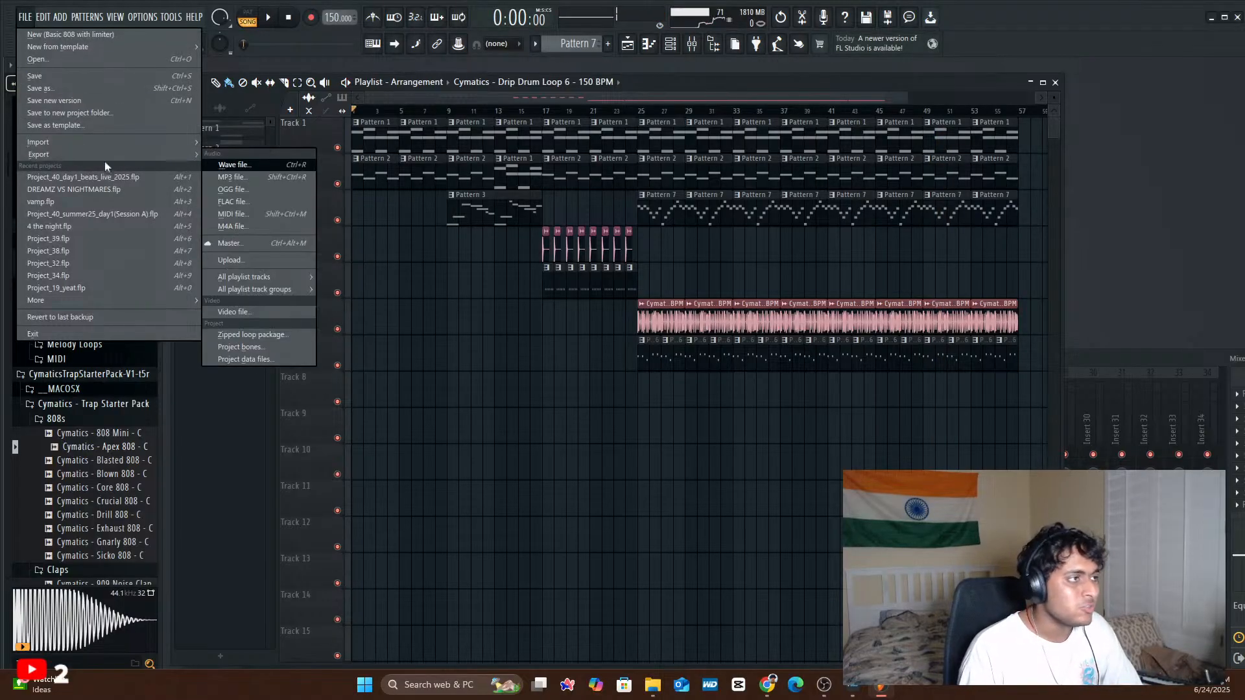
{"action": "left_click", "coordinate": [245, 166]}
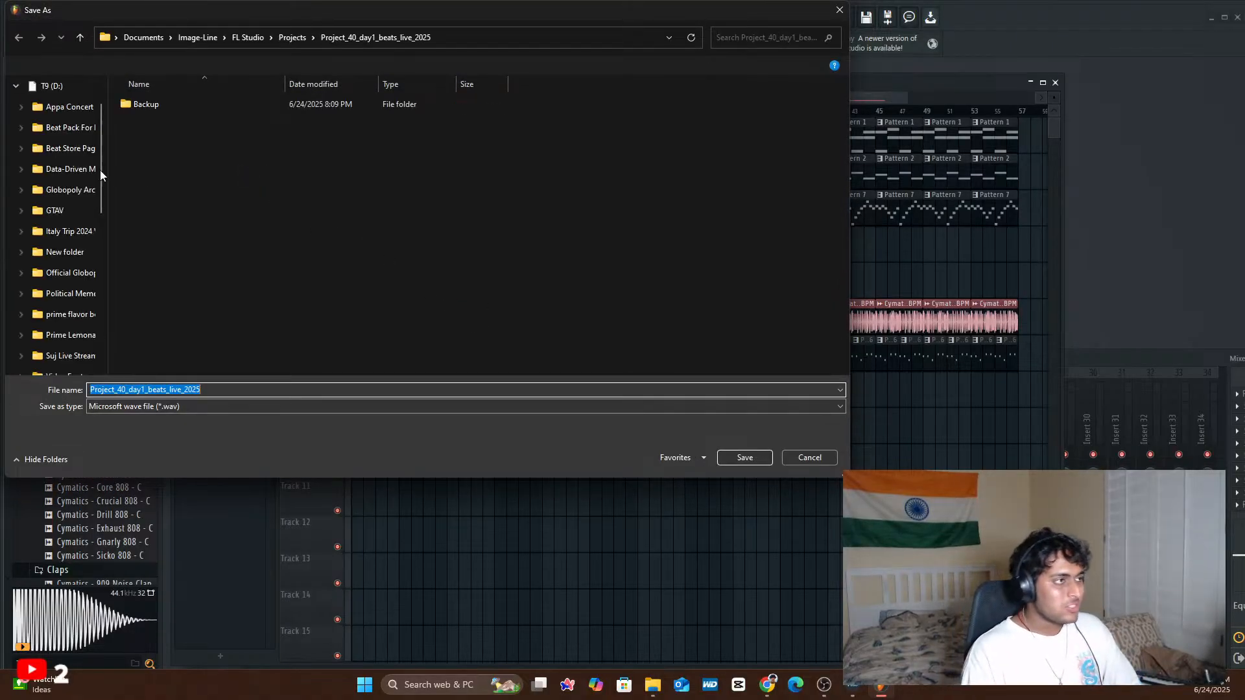
{"action": "left_click", "coordinate": [53, 134]}
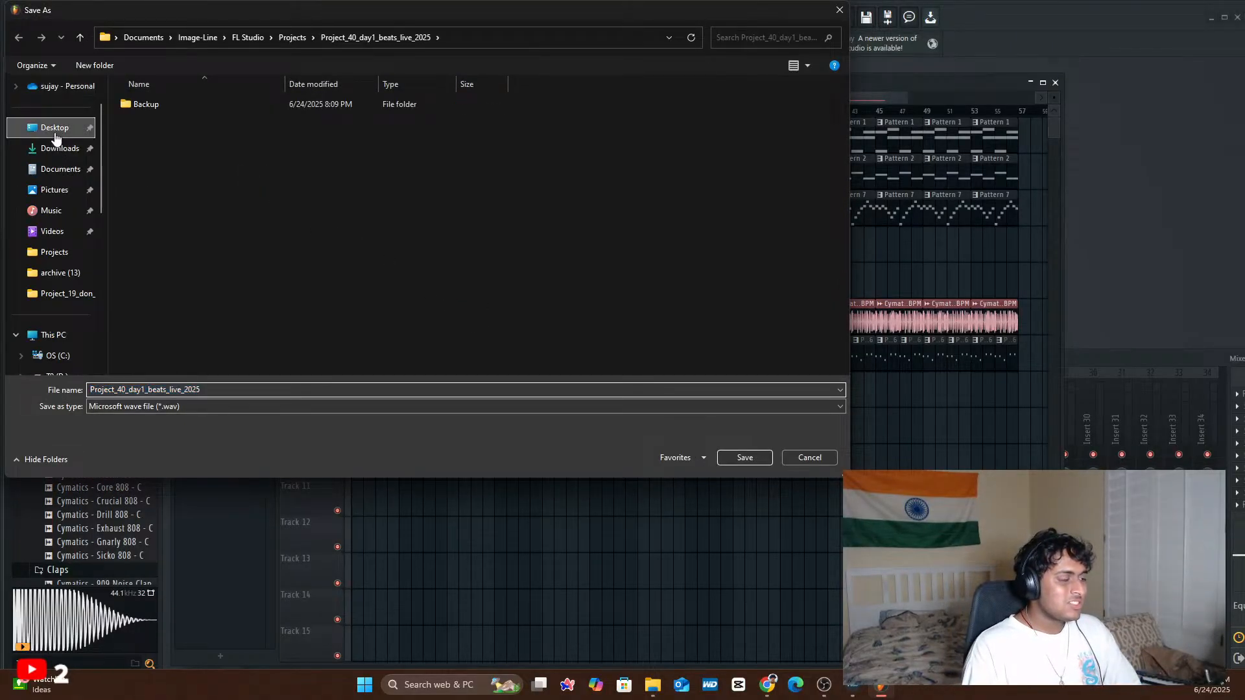
{"action": "scroll", "coordinate": [428, 234], "scroll_direction": "down", "scroll_amount": 10}
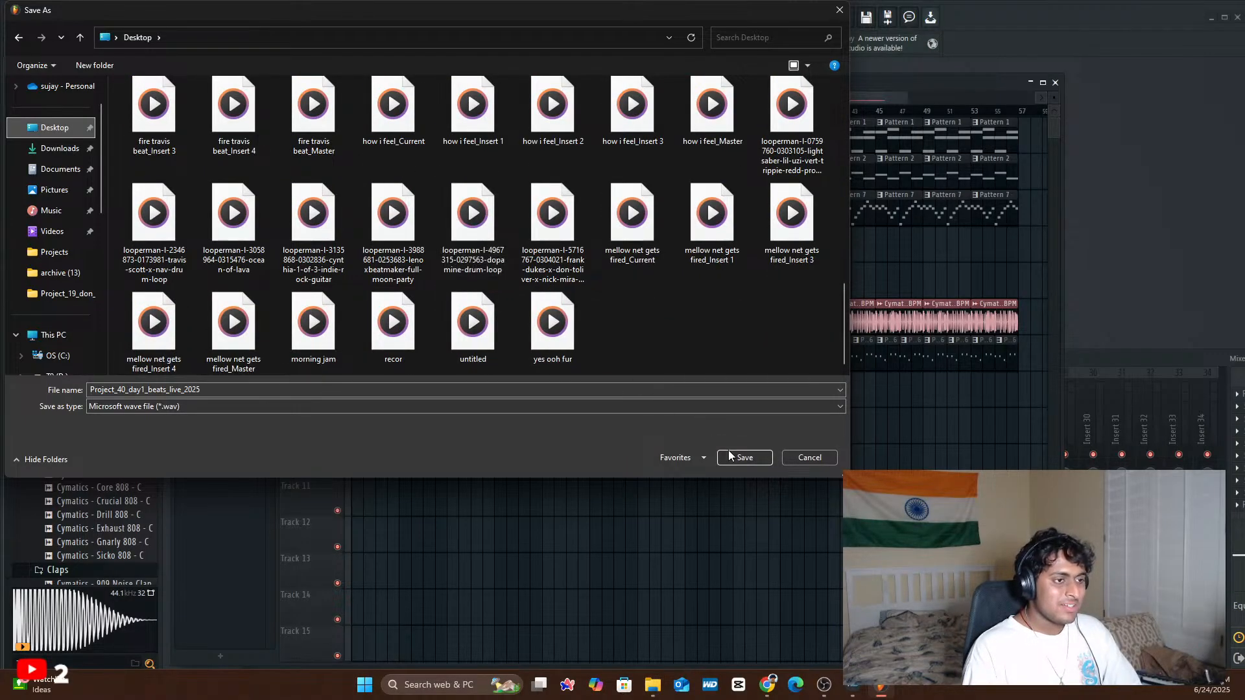
{"action": "left_click", "coordinate": [743, 458]}
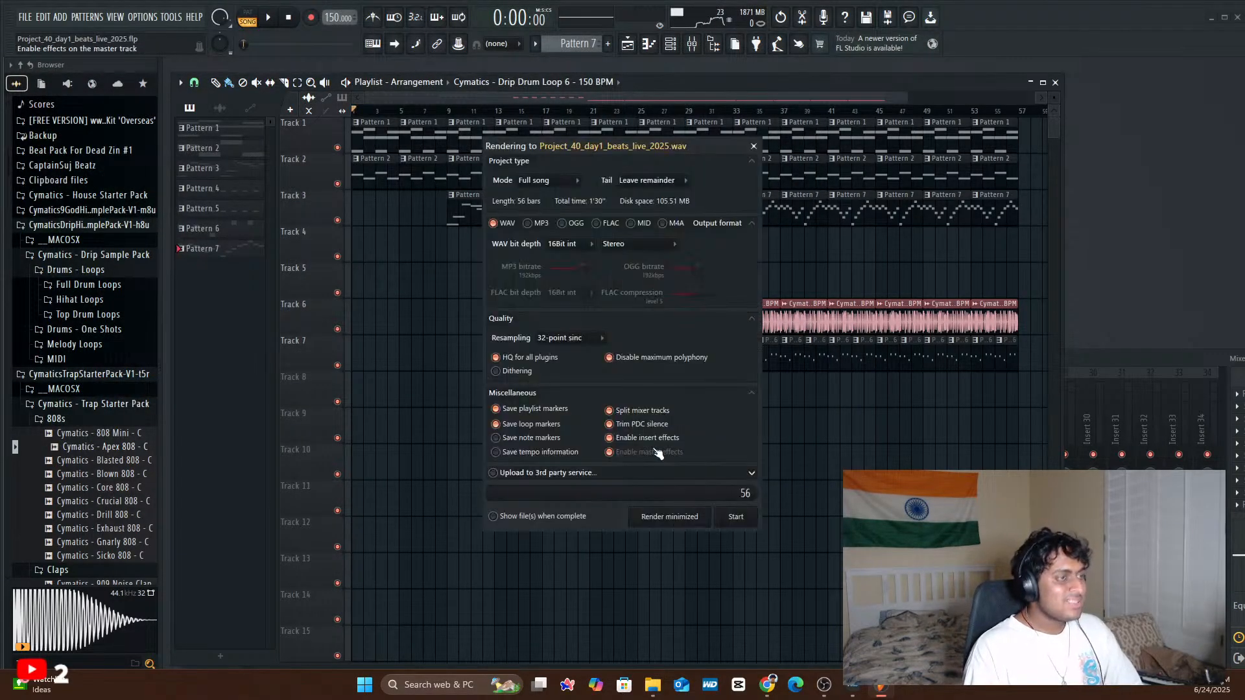
{"action": "left_click", "coordinate": [736, 517]}
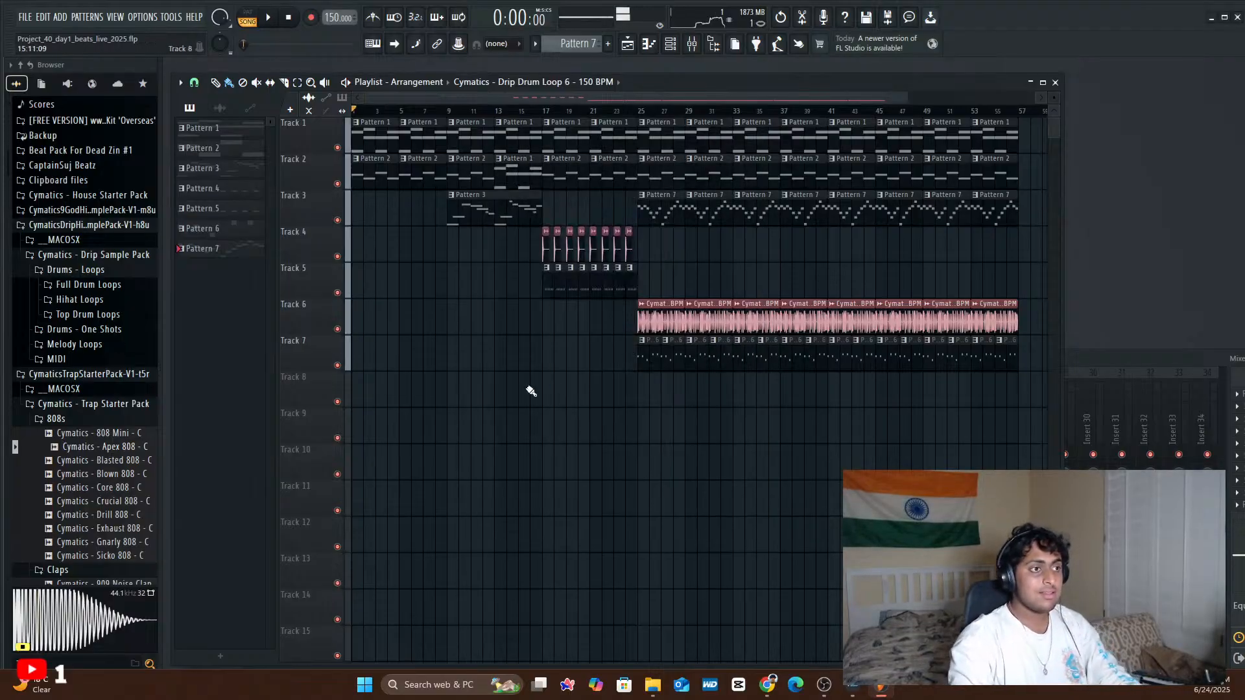
- Open the recent project Project_40_summer25_day1(Session A).flp and play its arrangement briefly from the start
{"action": "left_click", "coordinate": [25, 18]}
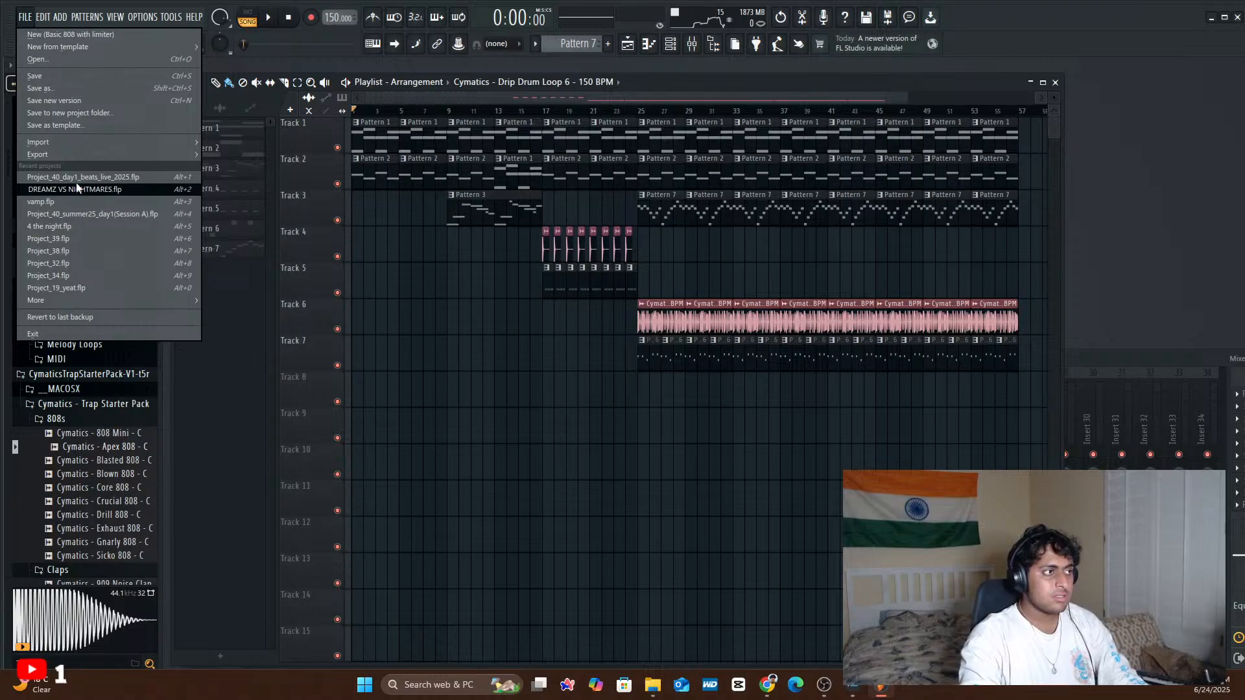
{"action": "left_click", "coordinate": [122, 212]}
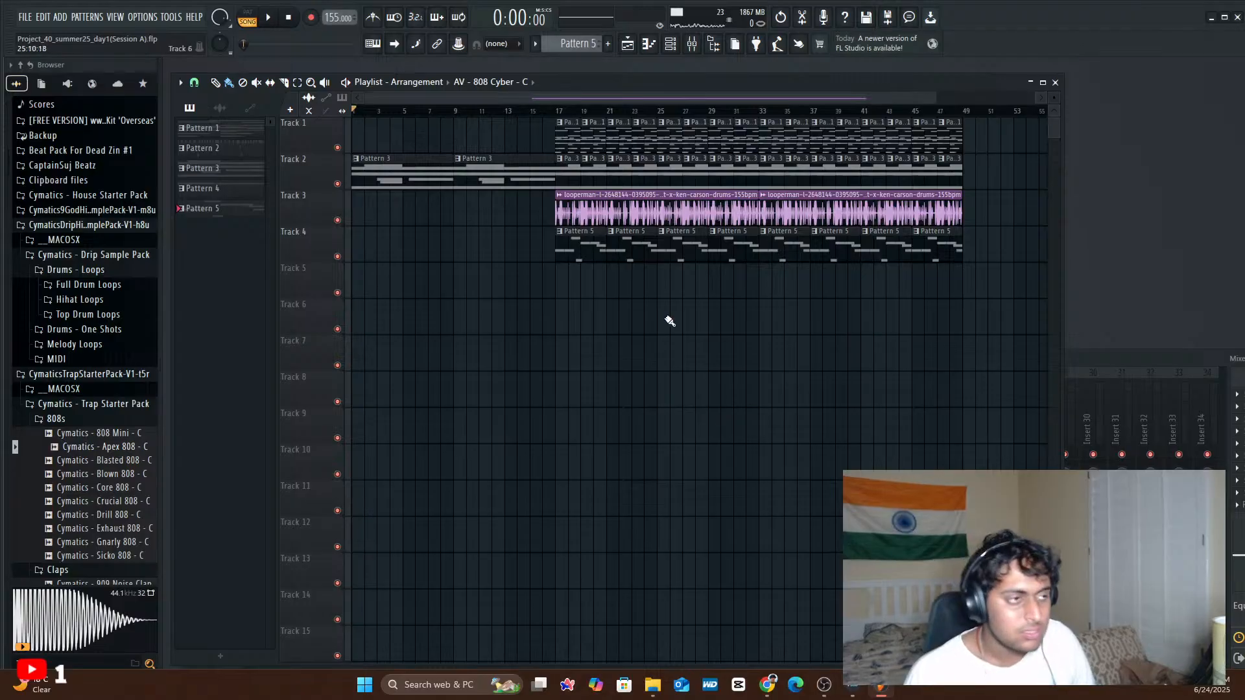
{"action": "left_click", "coordinate": [556, 110]}
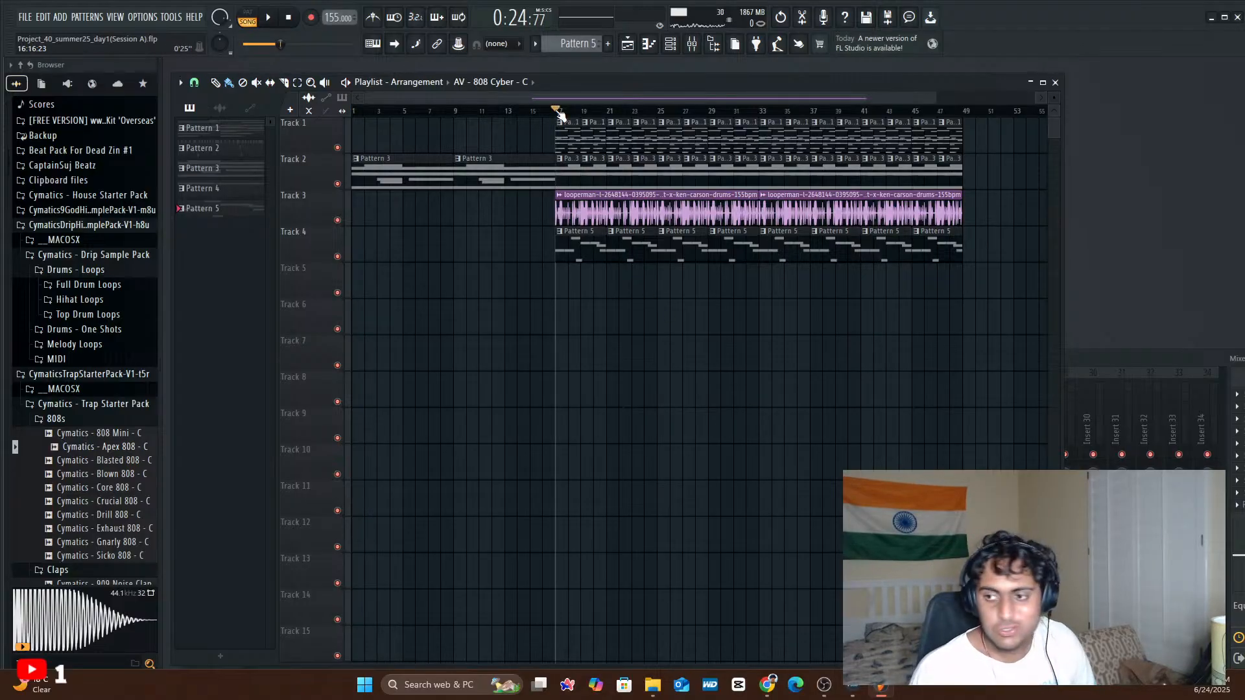
{"action": "left_click_drag", "start_coordinate": [533, 112], "coordinate": [63, 135]}
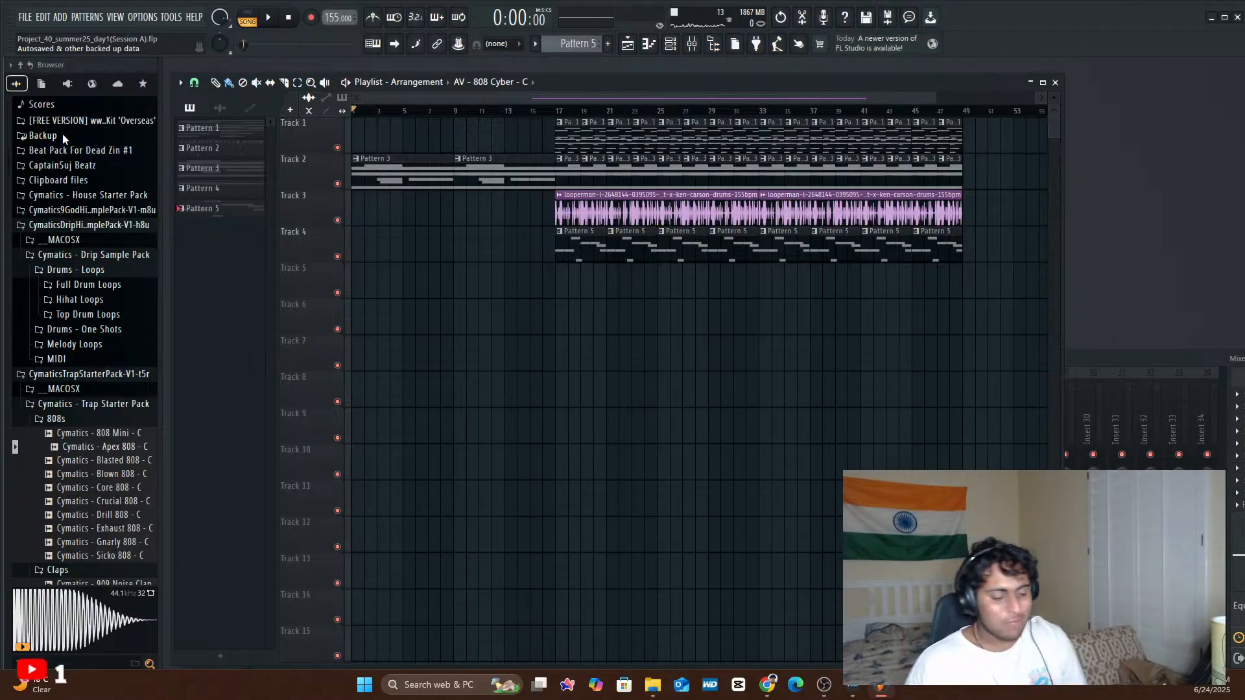
{"action": "key", "text": "space"}
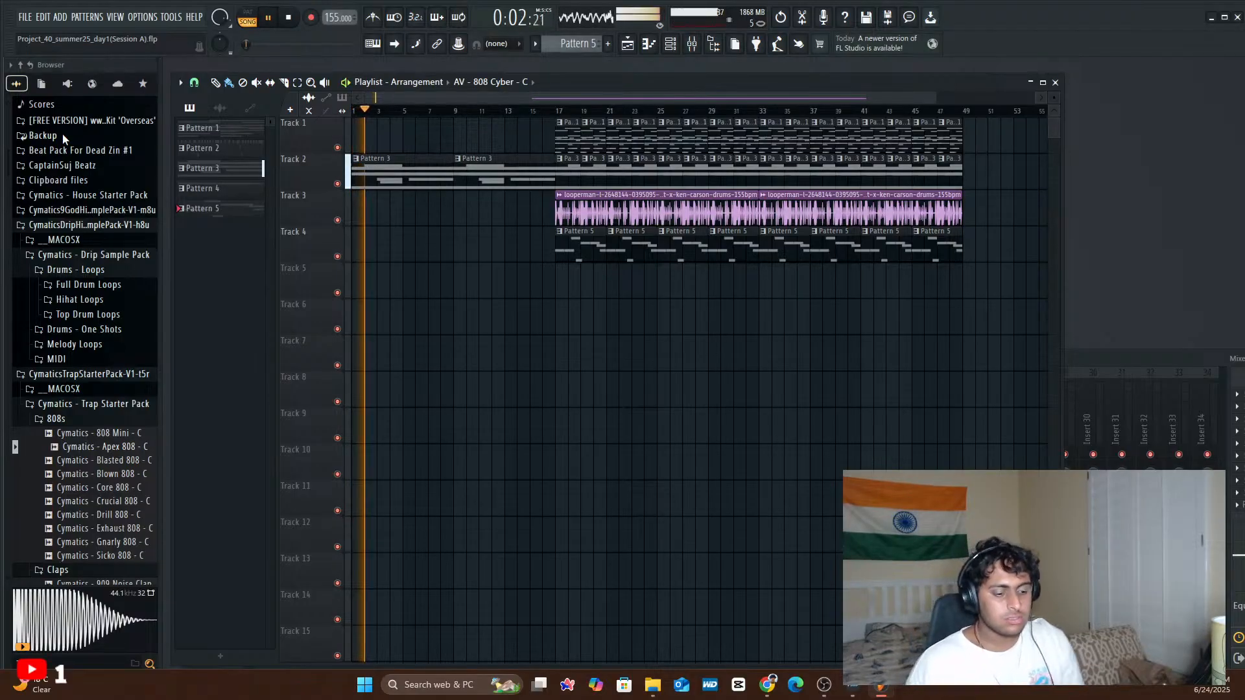
{"action": "key", "text": "space"}
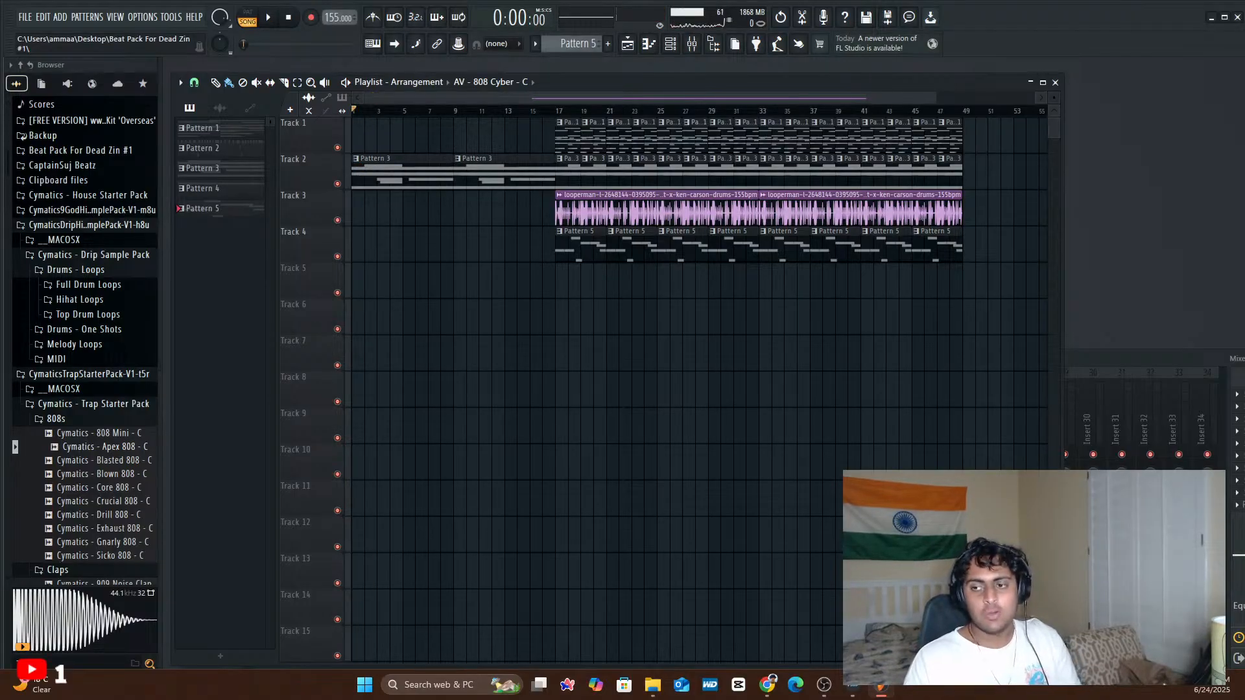
- Open the recent project Project_39.flp, listen to its arrangement and stop playback
{"action": "left_click", "coordinate": [26, 19]}
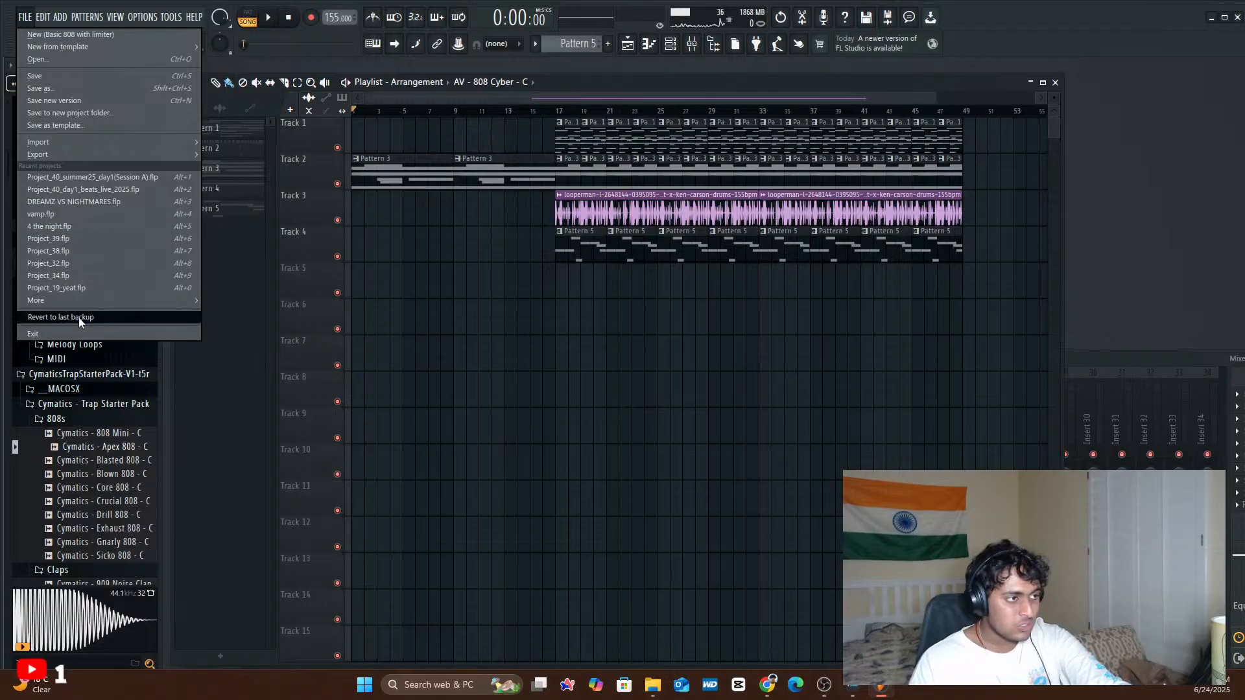
{"action": "left_click", "coordinate": [70, 242]}
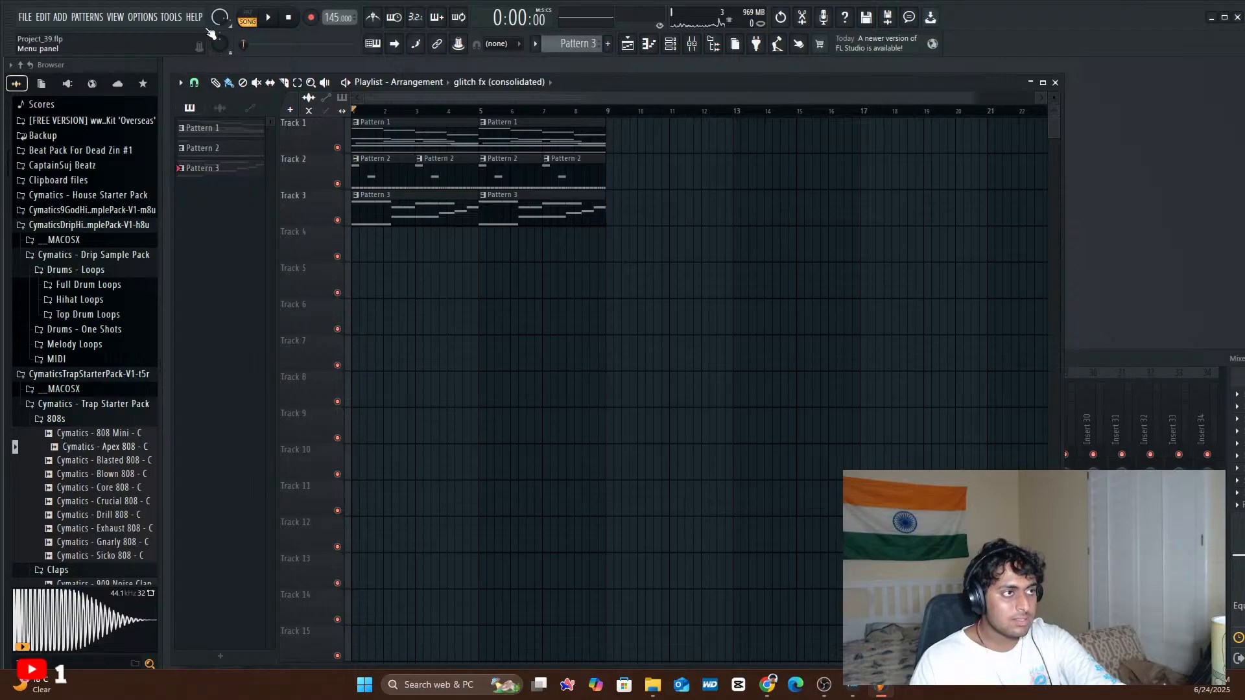
{"action": "left_click", "coordinate": [271, 19]}
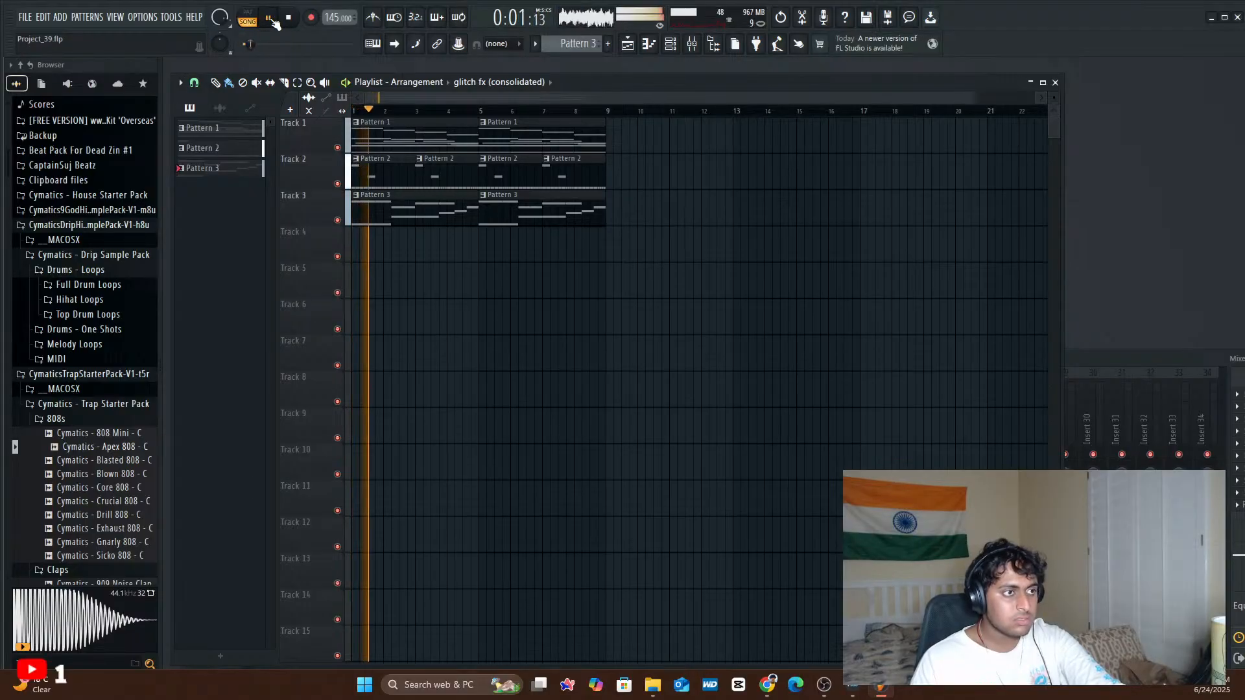
{"action": "left_click", "coordinate": [288, 19]}
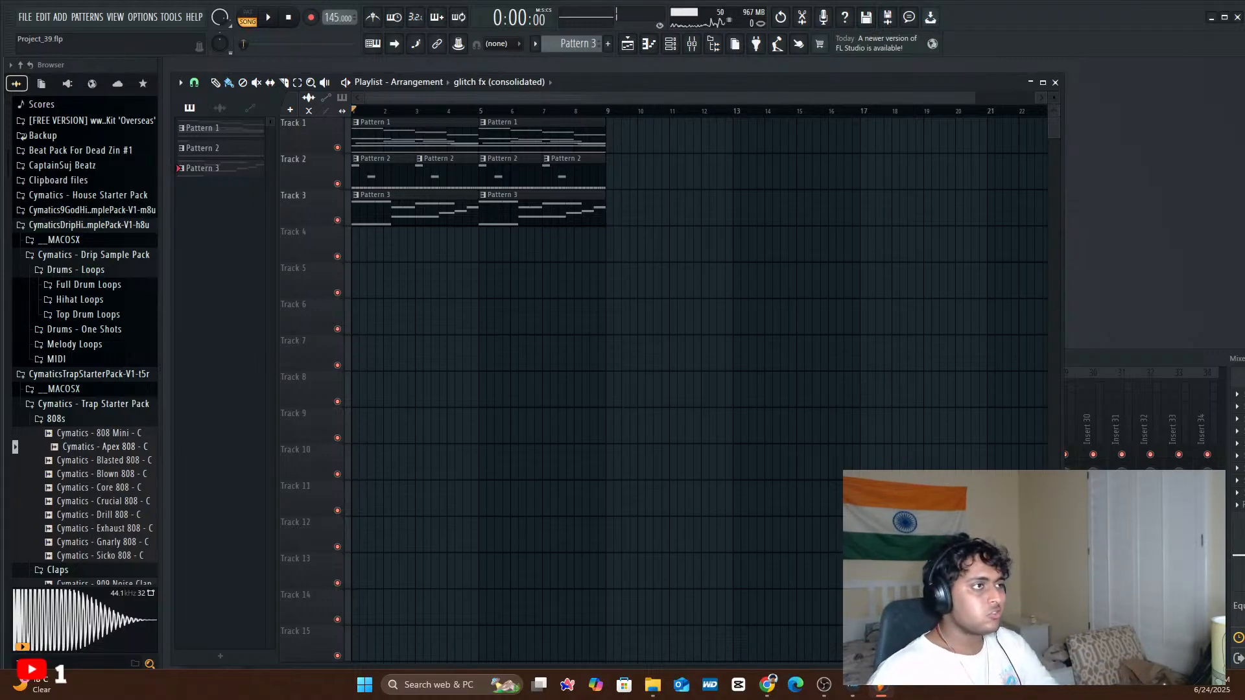
- Open the recent project vamp.flp, listen to the beginning of its arrangement and stop playback
{"action": "left_click", "coordinate": [25, 17]}
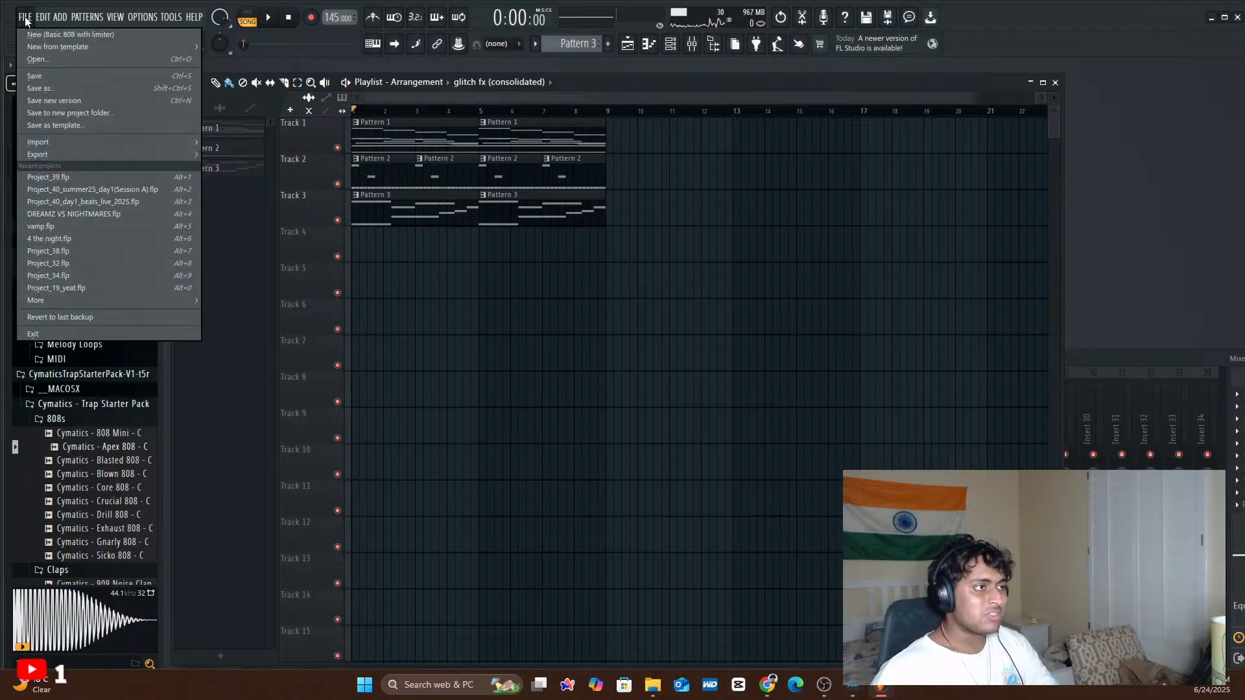
{"action": "left_click", "coordinate": [95, 226]}
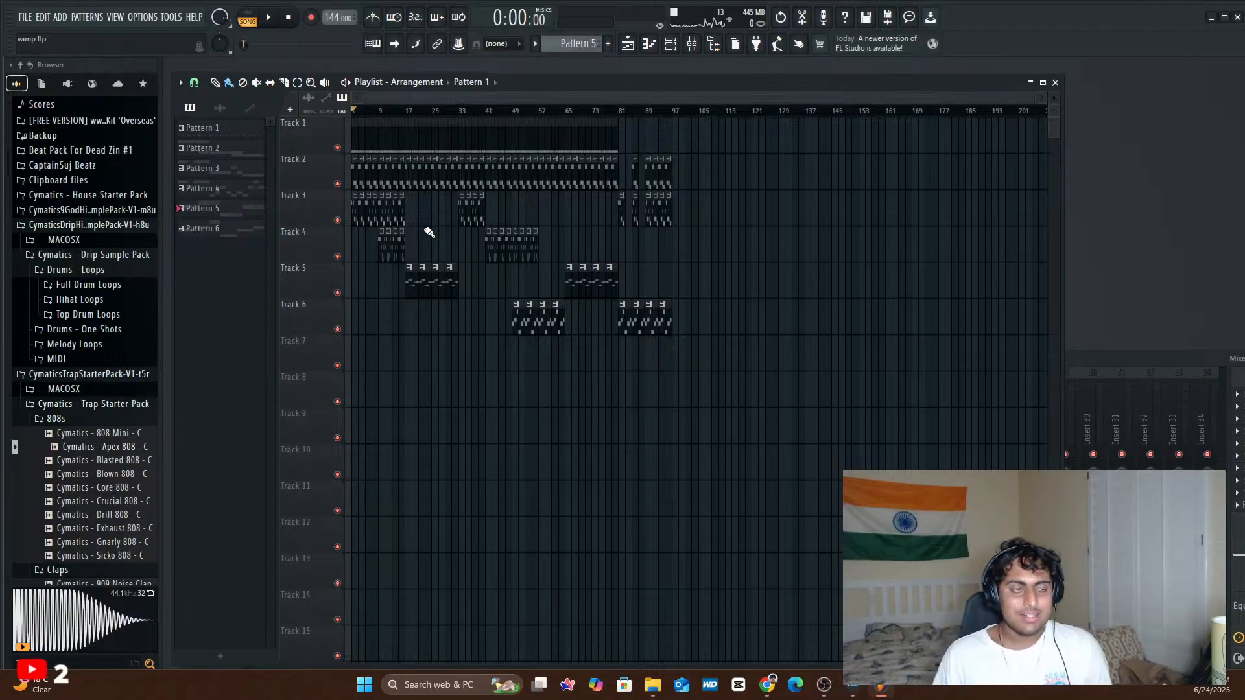
{"action": "key", "text": "space"}
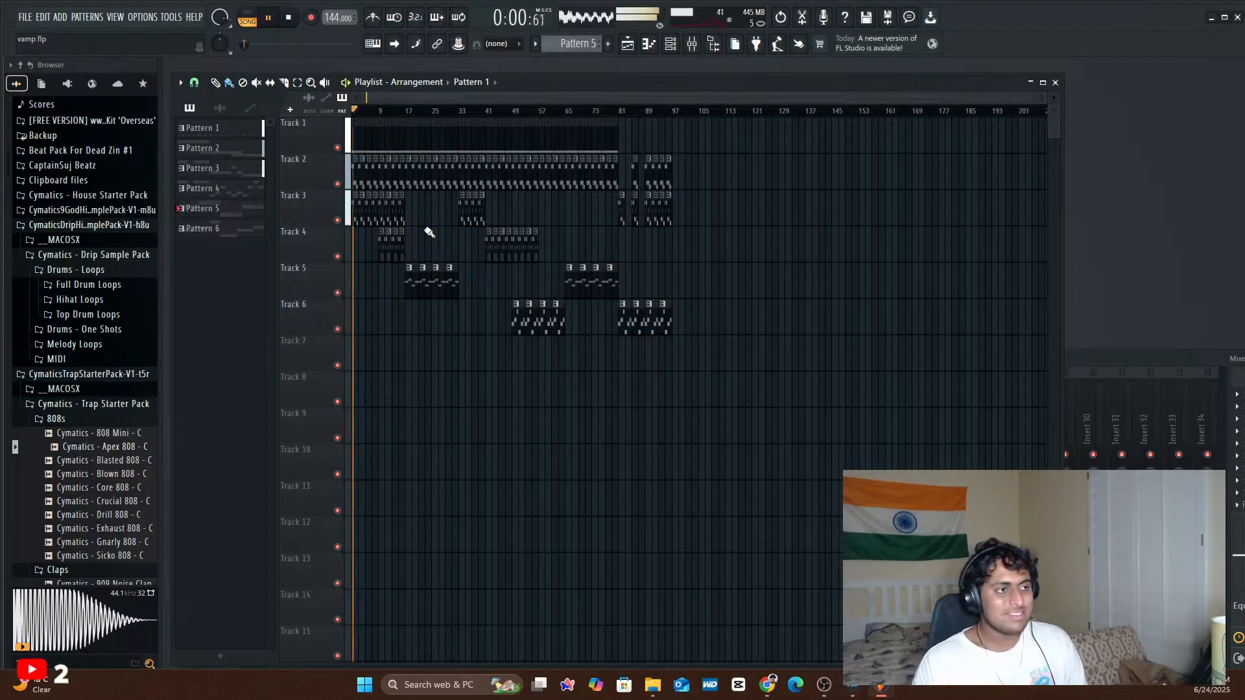
{"action": "key", "text": "space"}
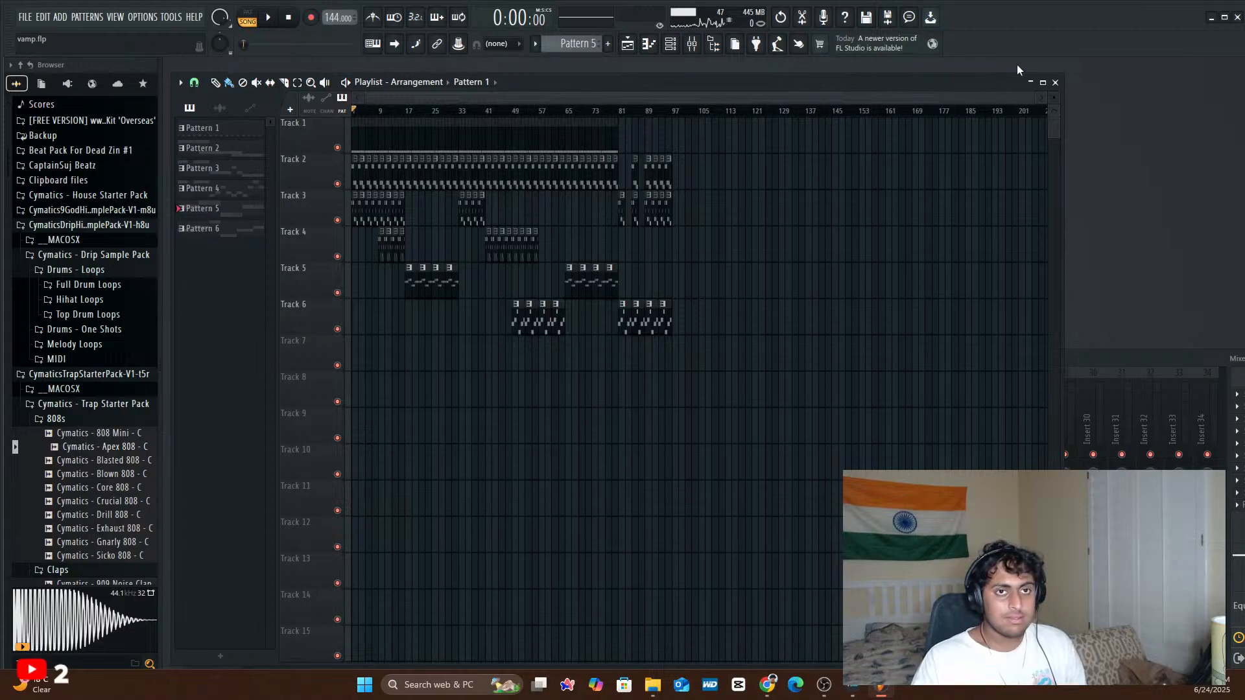
- Close FL Studio and open YouTube in a new Chrome tab beside the live-stream page
{"action": "left_click", "coordinate": [1237, 18]}
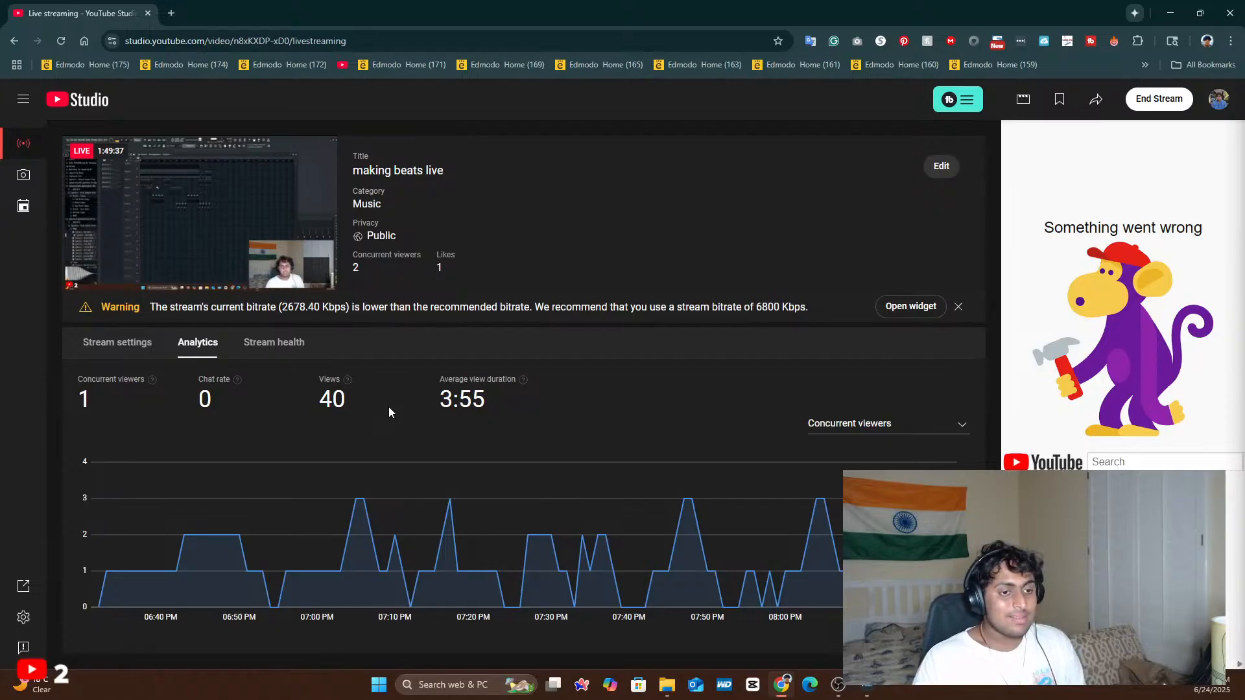
{"action": "left_click", "coordinate": [170, 12]}
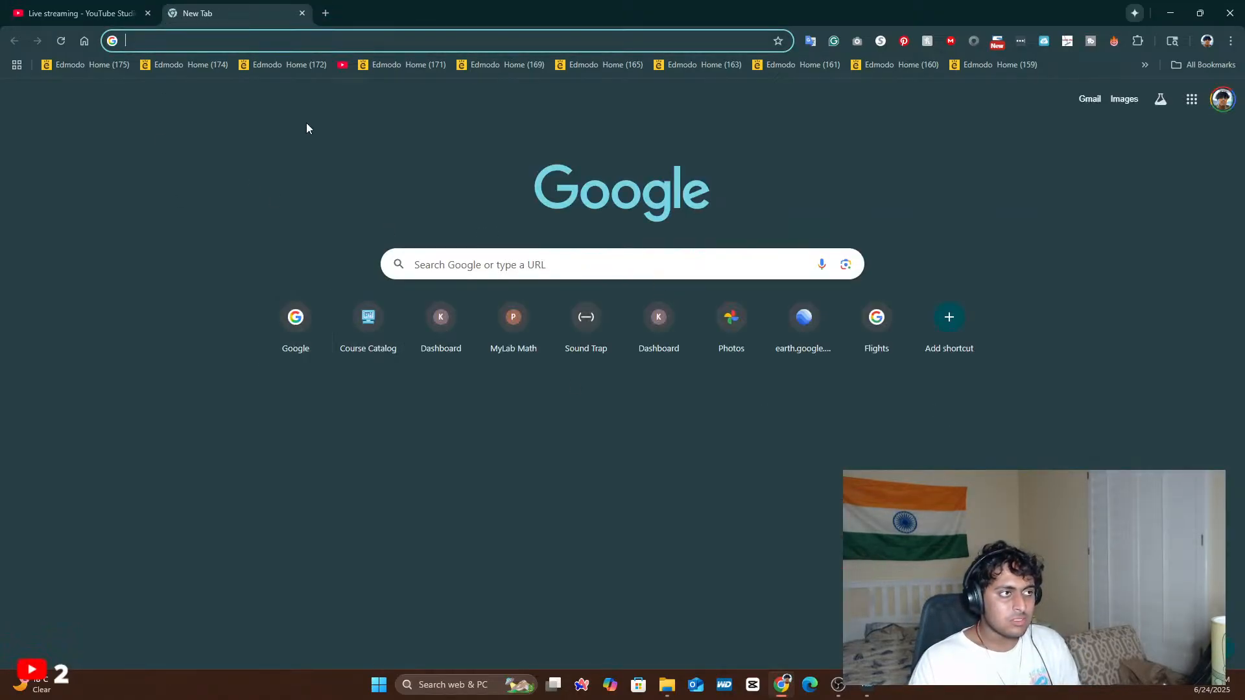
{"action": "left_click", "coordinate": [1187, 109]}
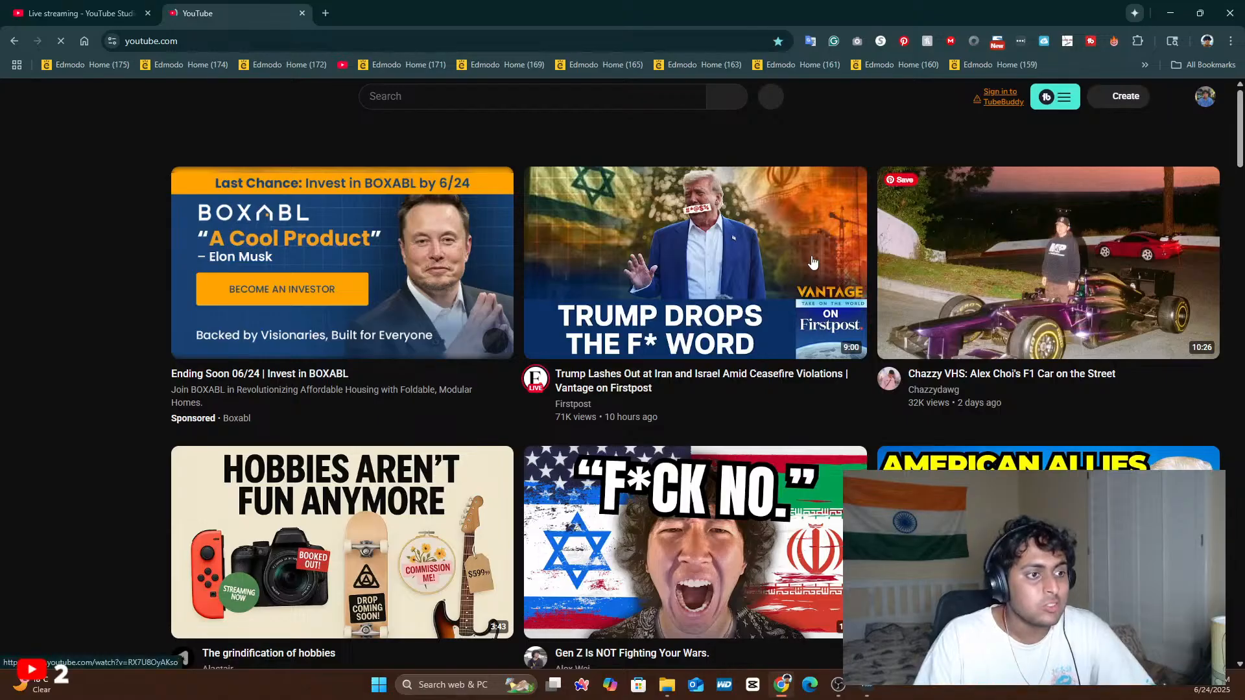
- Browse the recommended videos, posts and Shorts in the YouTube home feed
{"action": "scroll", "coordinate": [848, 447], "scroll_direction": "down", "scroll_amount": 7}
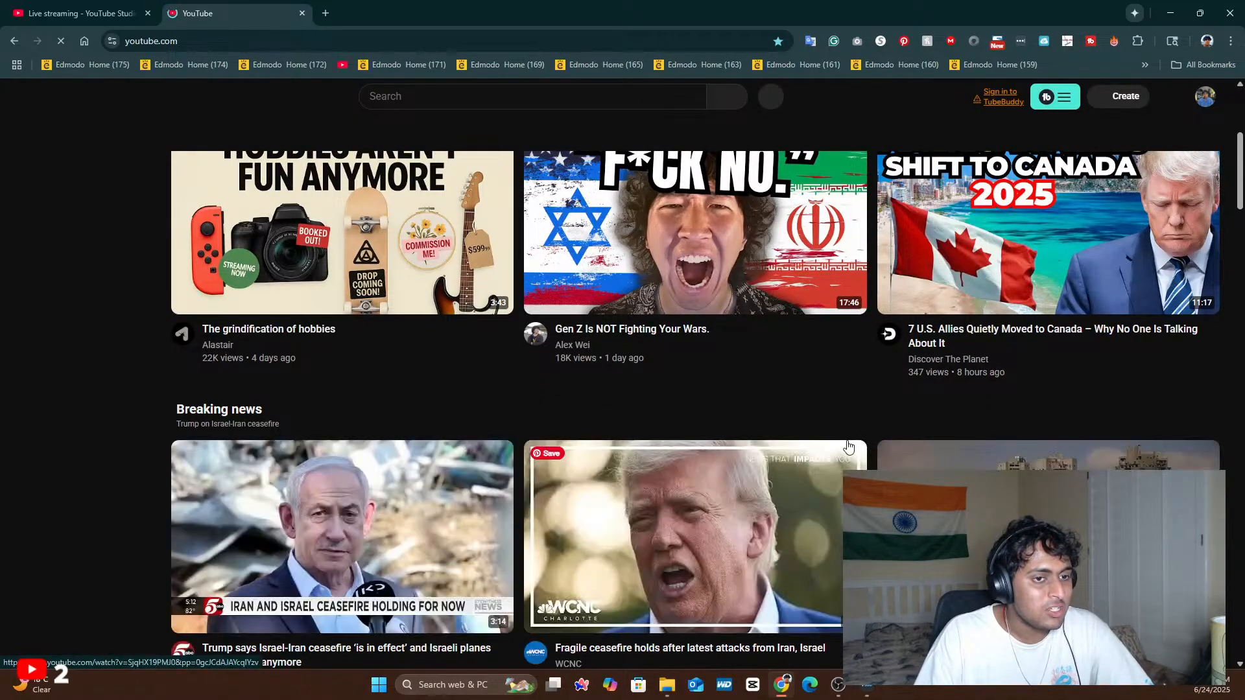
{"action": "scroll", "coordinate": [848, 447], "scroll_direction": "down", "scroll_amount": 4}
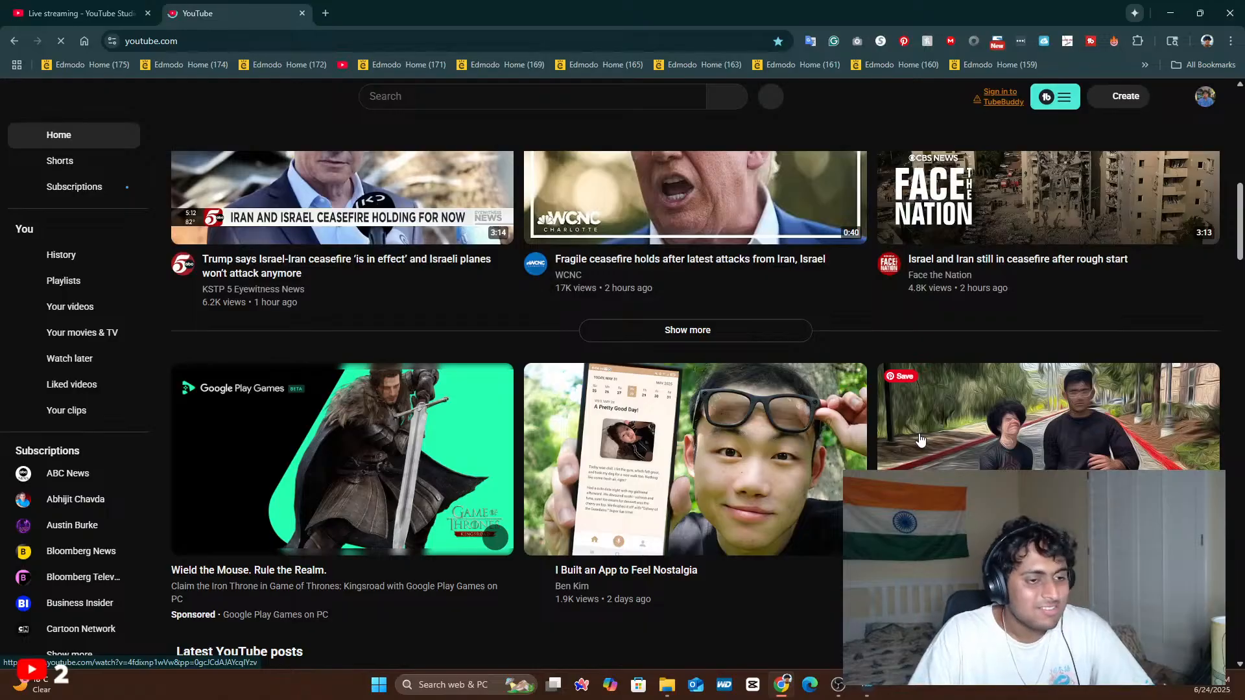
{"action": "scroll", "coordinate": [782, 465], "scroll_direction": "down", "scroll_amount": 9}
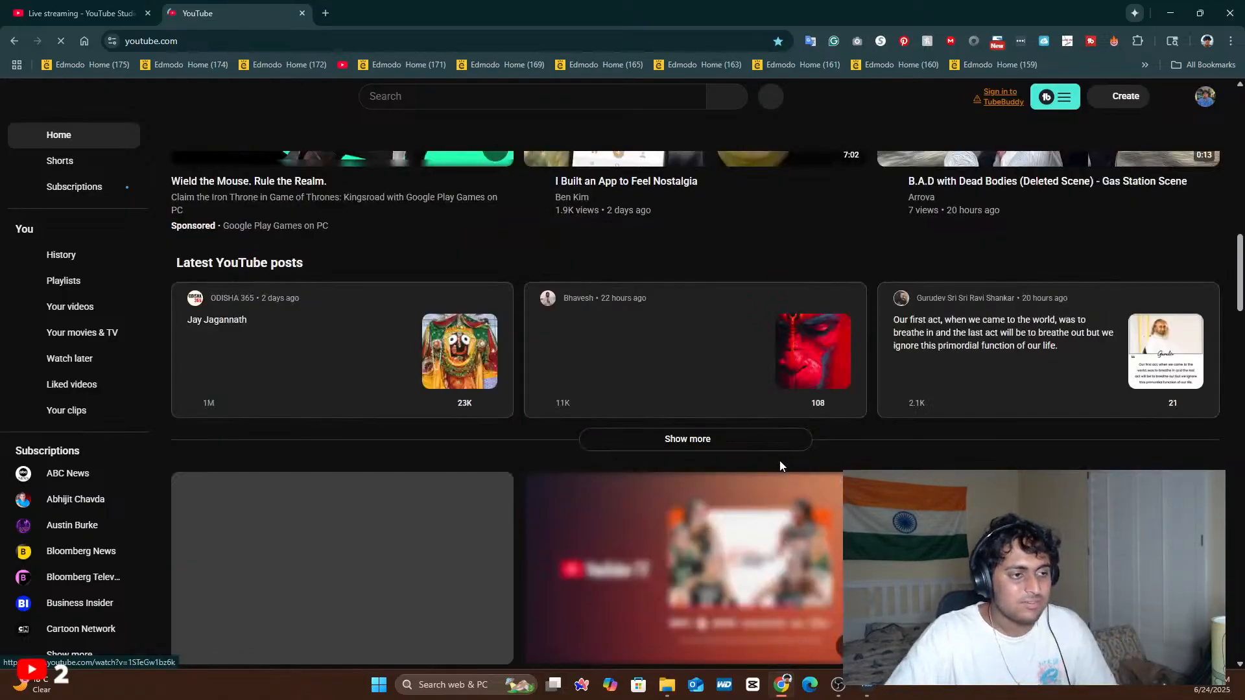
{"action": "scroll", "coordinate": [778, 463], "scroll_direction": "down", "scroll_amount": 3}
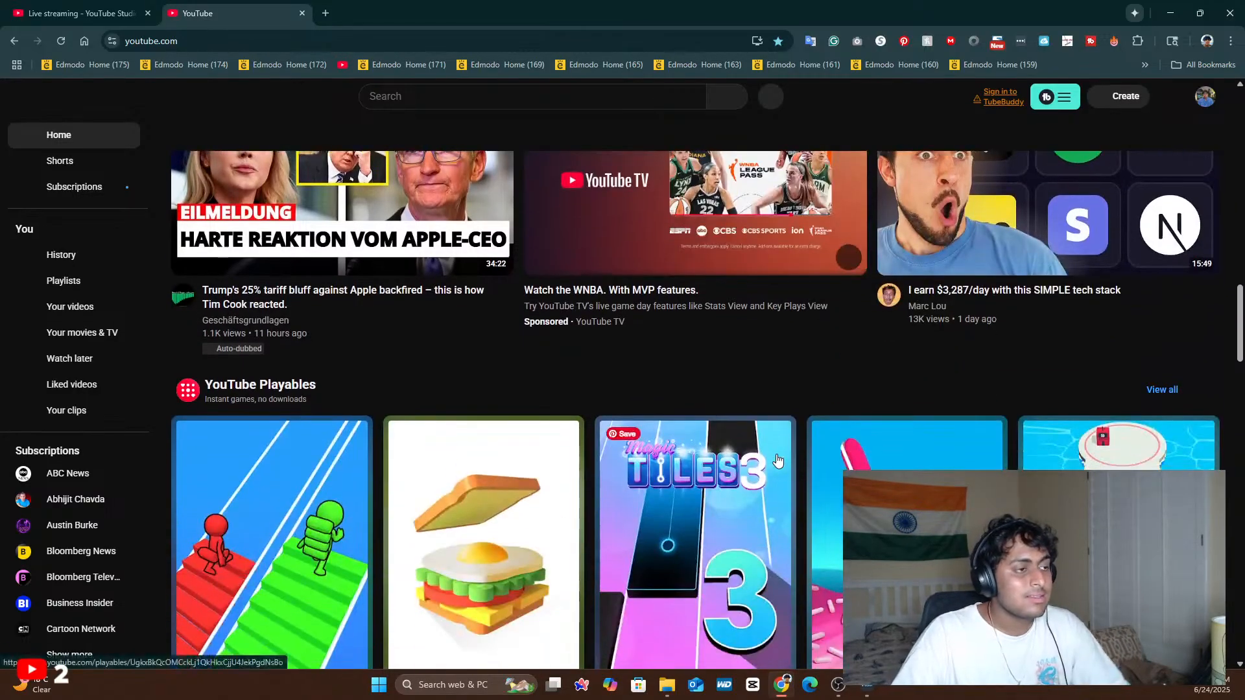
{"action": "scroll", "coordinate": [778, 461], "scroll_direction": "up", "scroll_amount": 3}
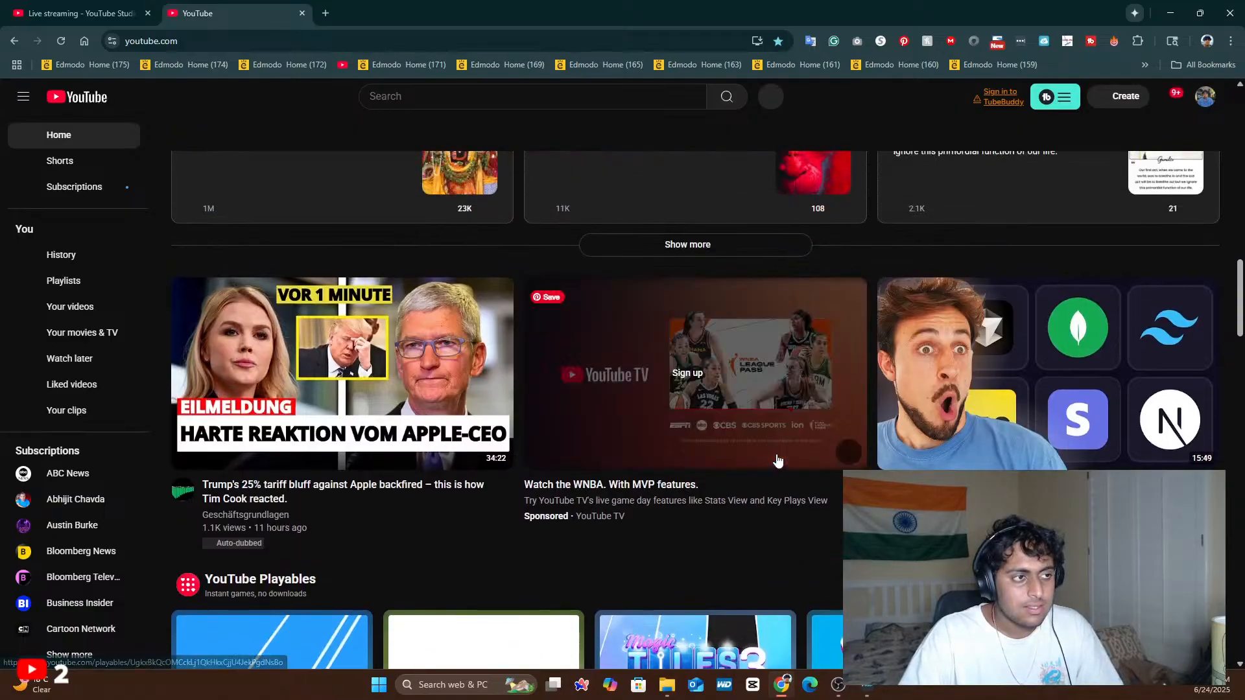
{"action": "scroll", "coordinate": [782, 468], "scroll_direction": "up", "scroll_amount": 2}
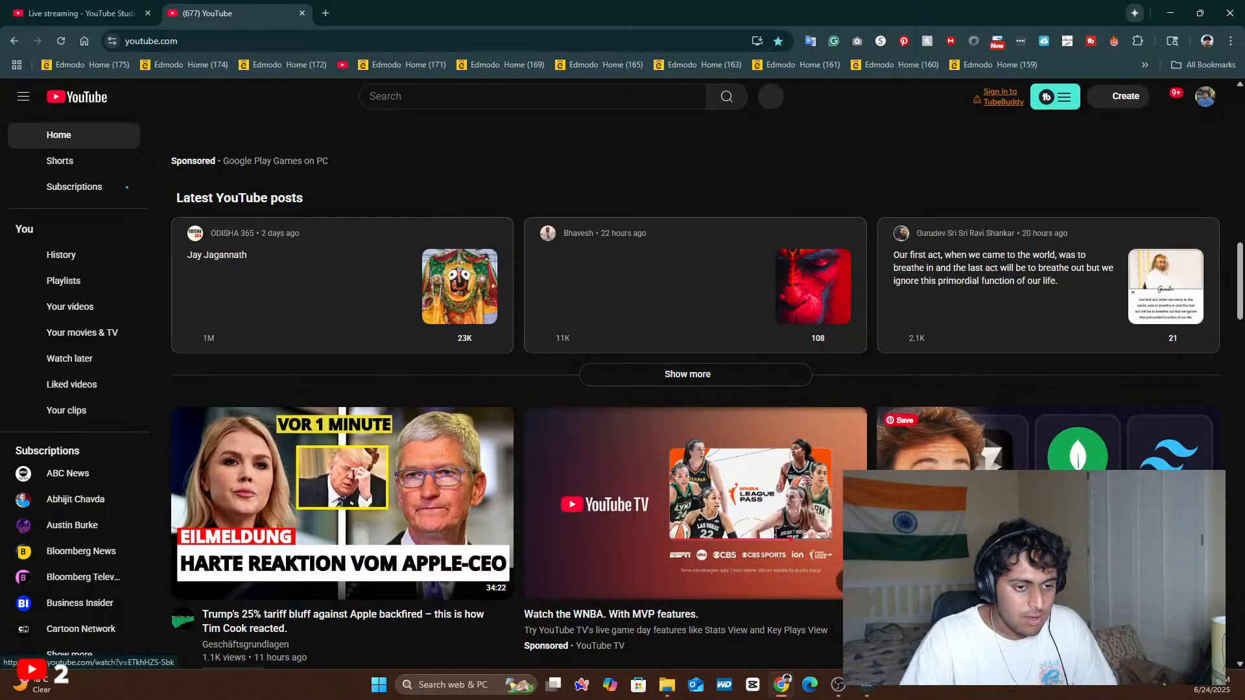
{"action": "scroll", "coordinate": [782, 468], "scroll_direction": "down", "scroll_amount": 9}
{"action": "scroll", "coordinate": [781, 468], "scroll_direction": "down", "scroll_amount": 6}
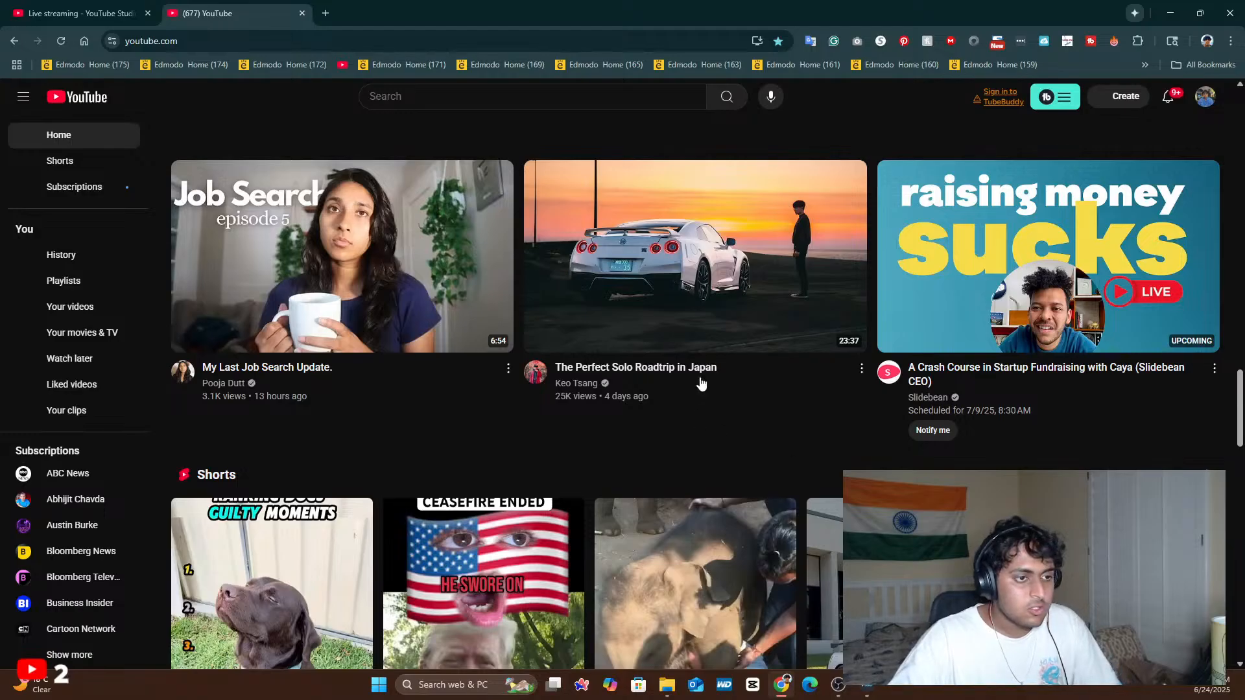
{"action": "scroll", "coordinate": [713, 305], "scroll_direction": "down", "scroll_amount": 10}
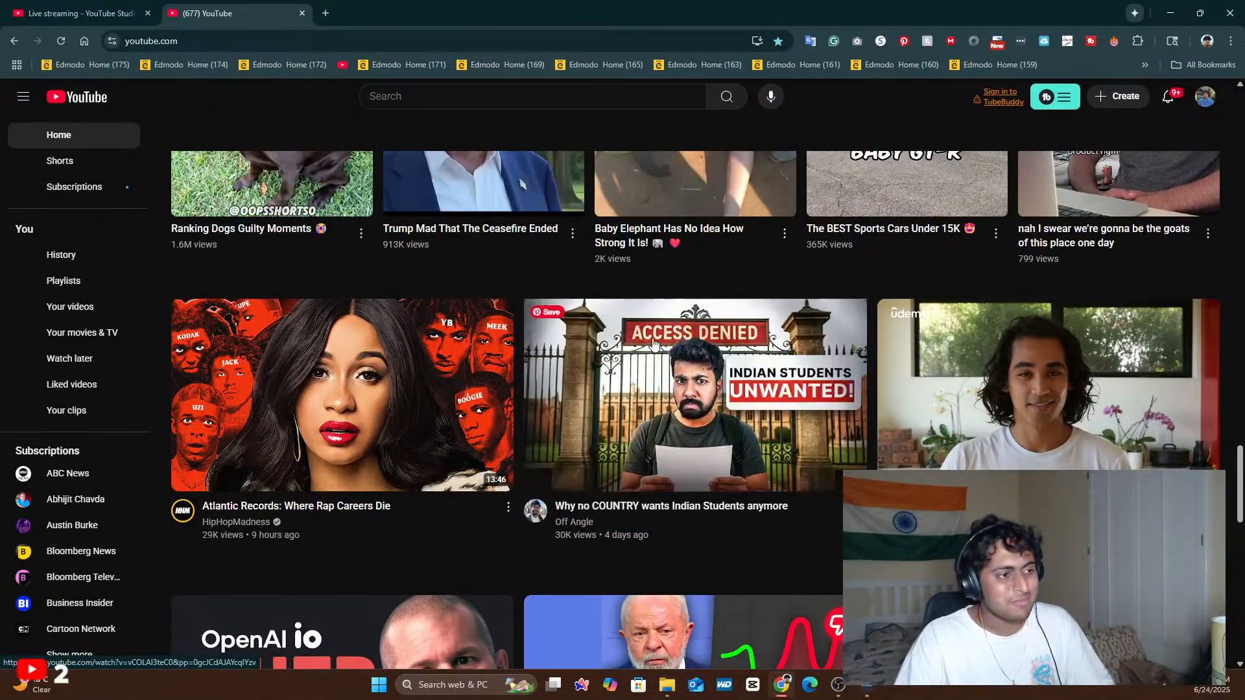
{"action": "scroll", "coordinate": [654, 344], "scroll_direction": "down", "scroll_amount": 5}
{"action": "scroll", "coordinate": [302, 241], "scroll_direction": "up", "scroll_amount": 3}
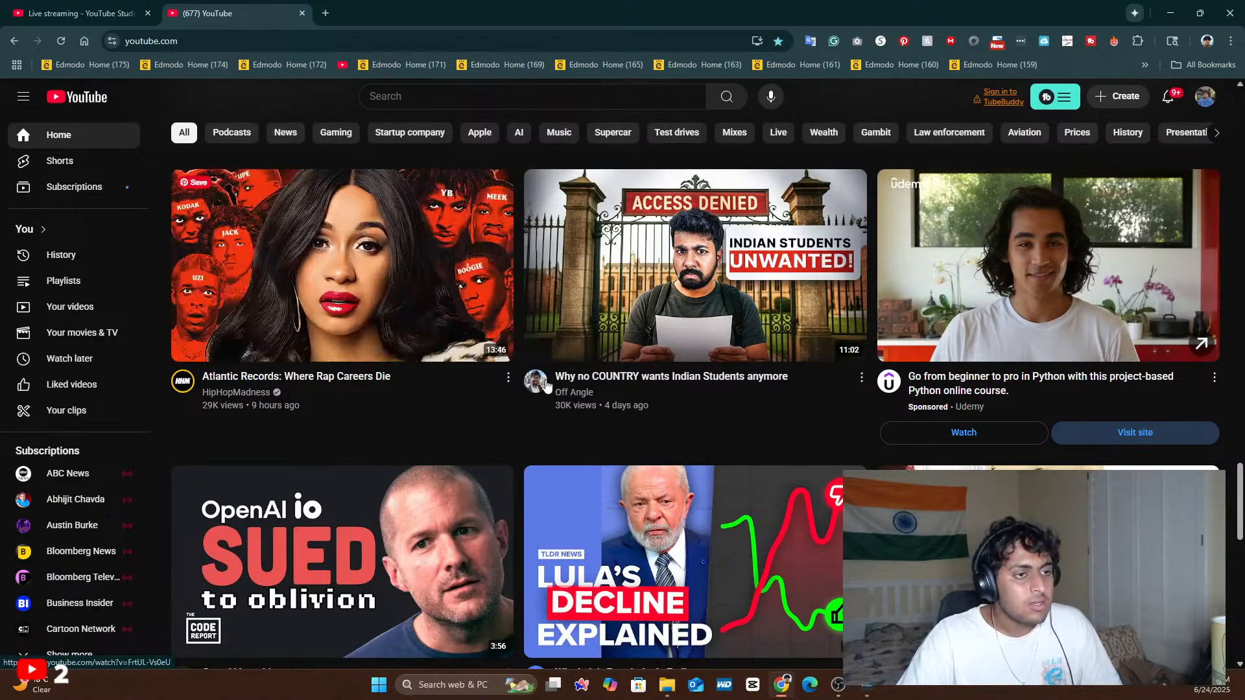
{"action": "scroll", "coordinate": [546, 387], "scroll_direction": "down", "scroll_amount": 7}
{"action": "scroll", "coordinate": [547, 387], "scroll_direction": "down", "scroll_amount": 3}
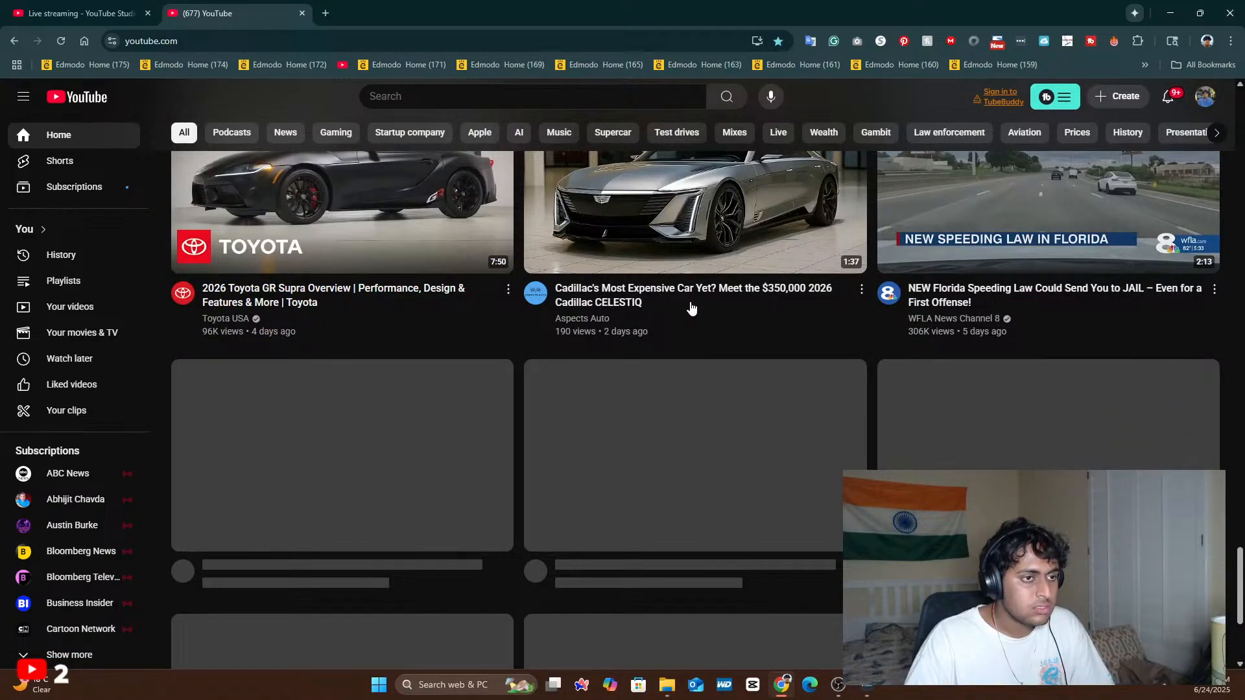
{"action": "scroll", "coordinate": [743, 322], "scroll_direction": "up", "scroll_amount": 4}
{"action": "scroll", "coordinate": [752, 405], "scroll_direction": "down", "scroll_amount": 5}
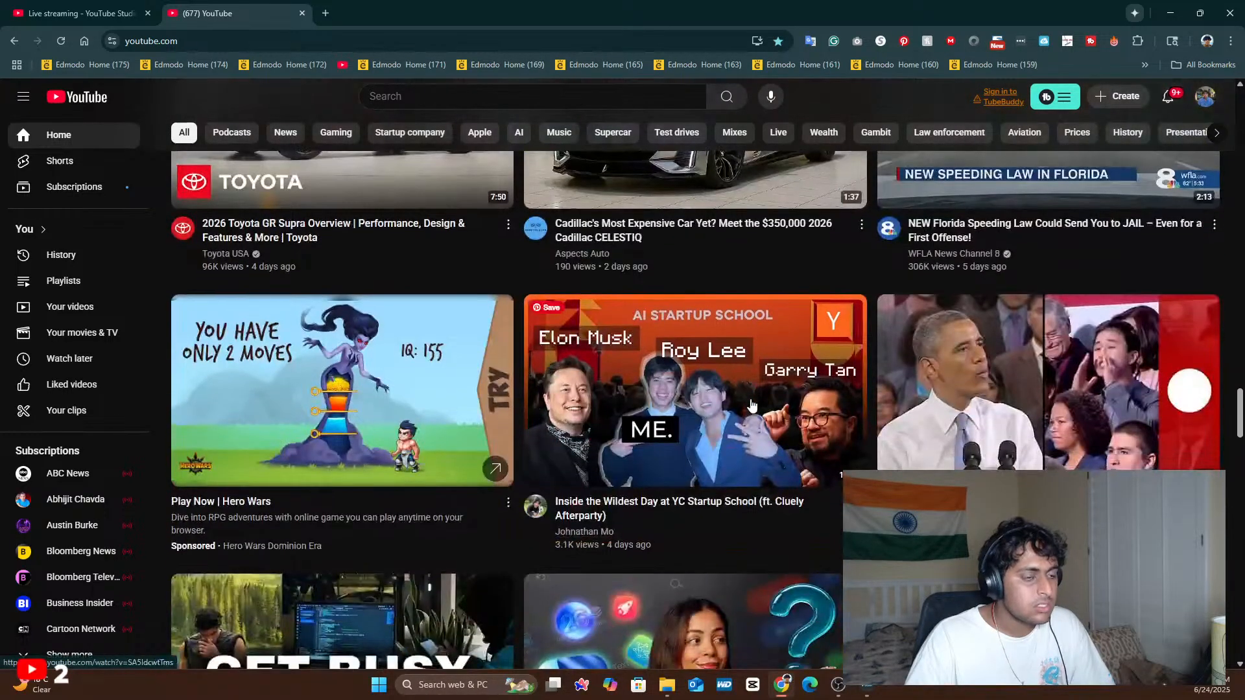
- Open the video "Drake's Comeback Album Will Break the Internet" from the YouTube home feed and skip the opening ad
{"action": "scroll", "coordinate": [755, 406], "scroll_direction": "down", "scroll_amount": 4}
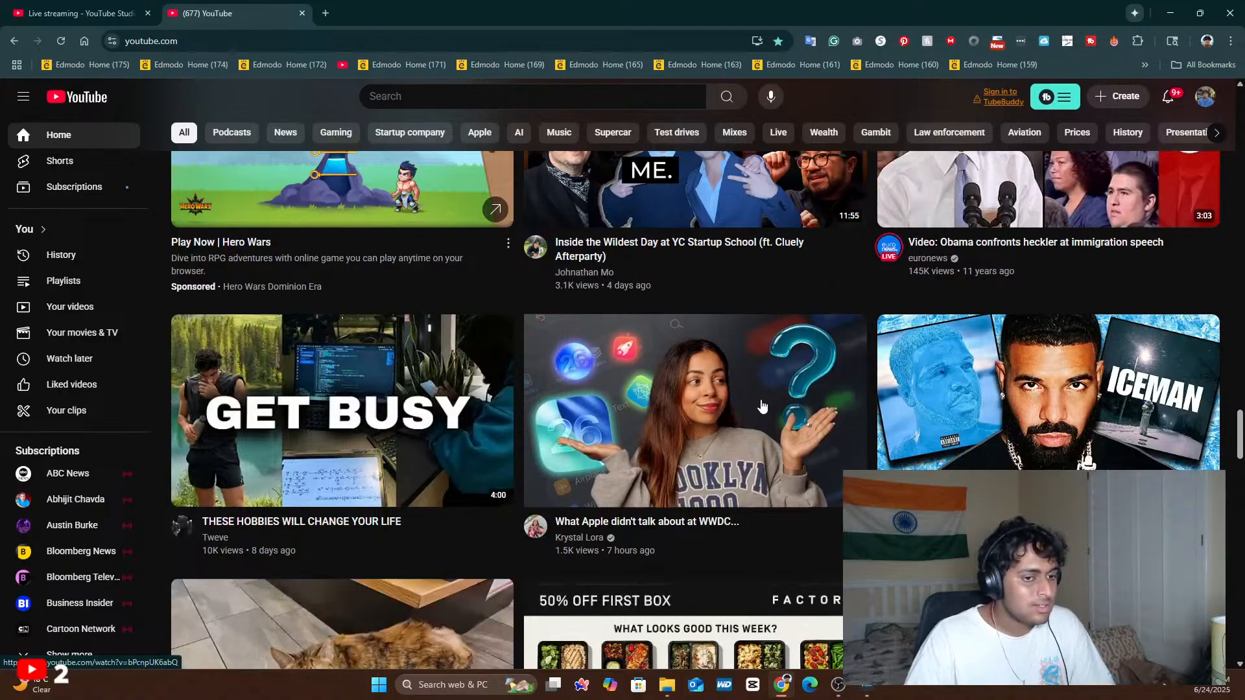
{"action": "mouse_move", "coordinate": [1015, 433]}
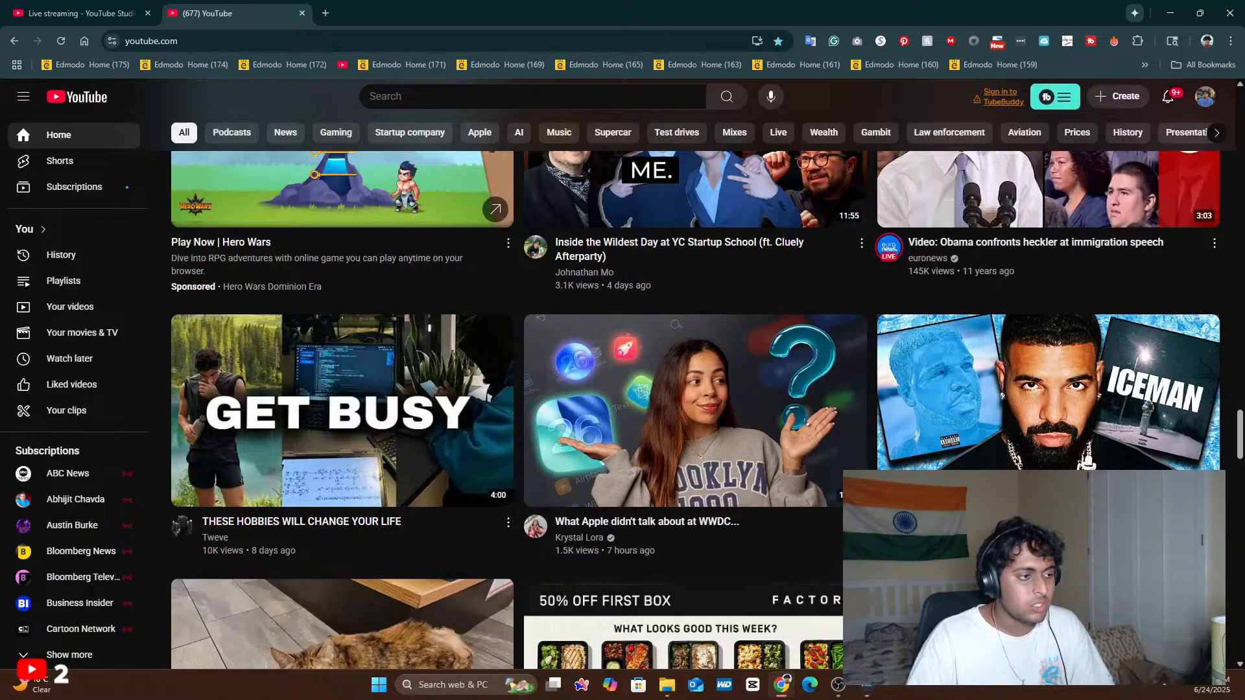
{"action": "mouse_move", "coordinate": [1048, 415]}
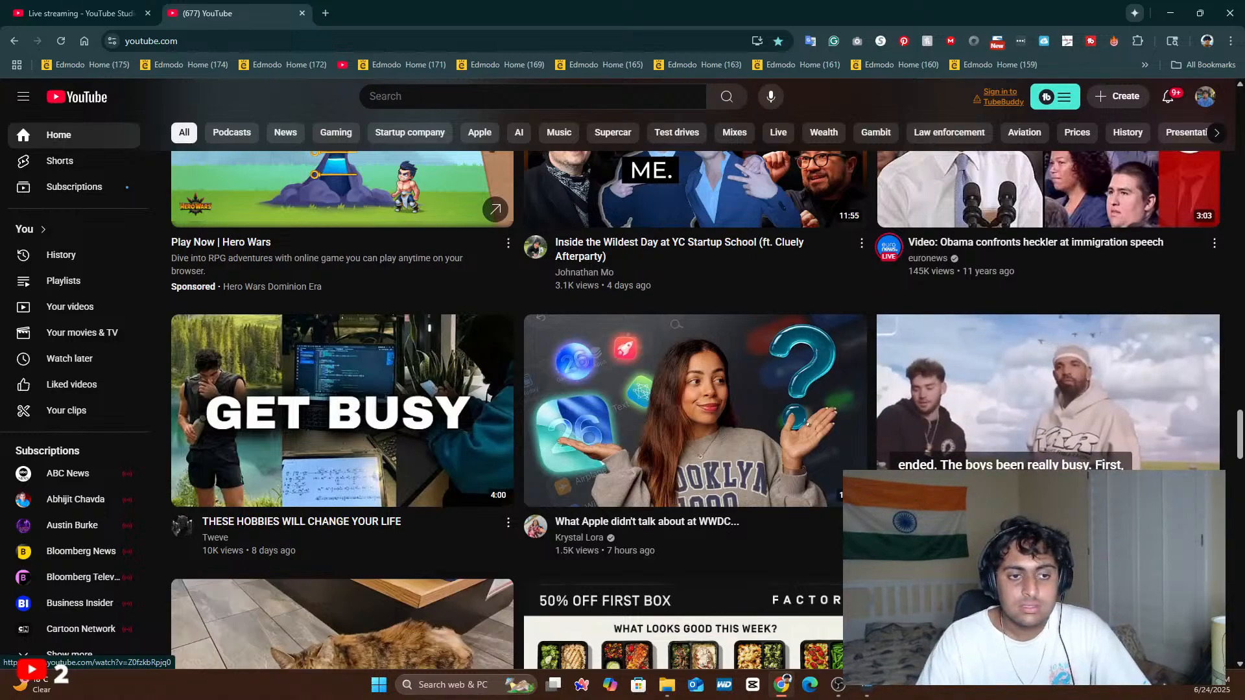
{"action": "left_click", "coordinate": [1048, 415]}
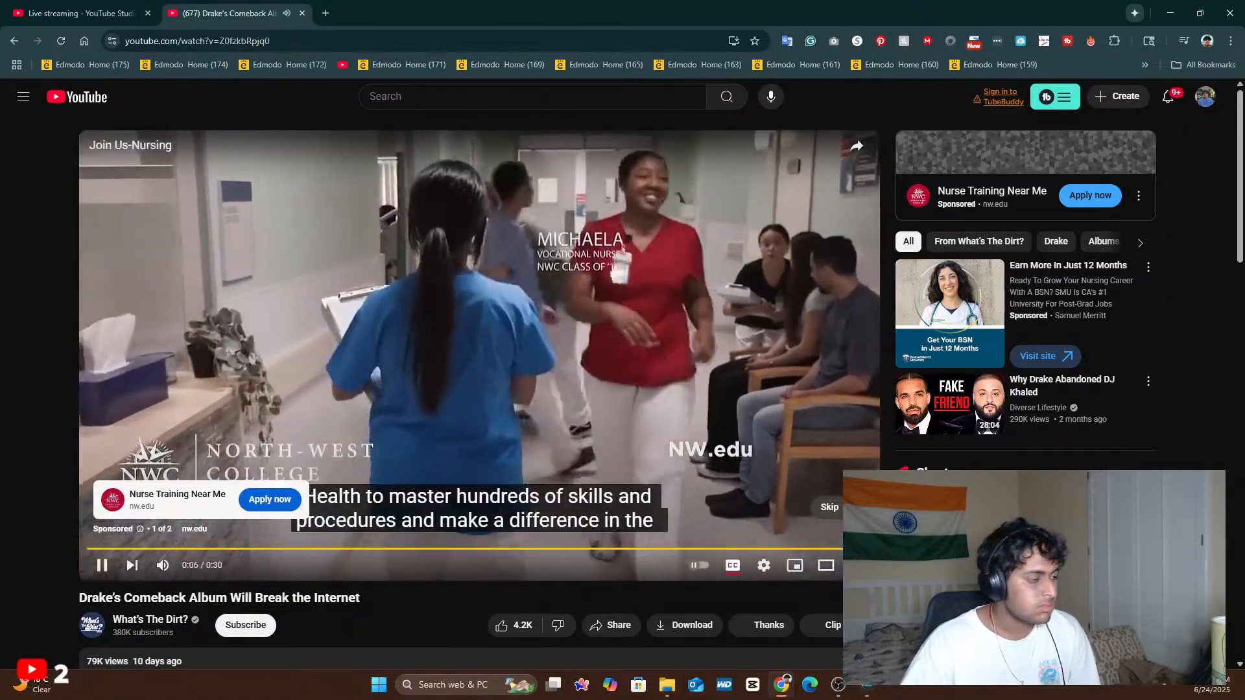
{"action": "left_click", "coordinate": [849, 507]}
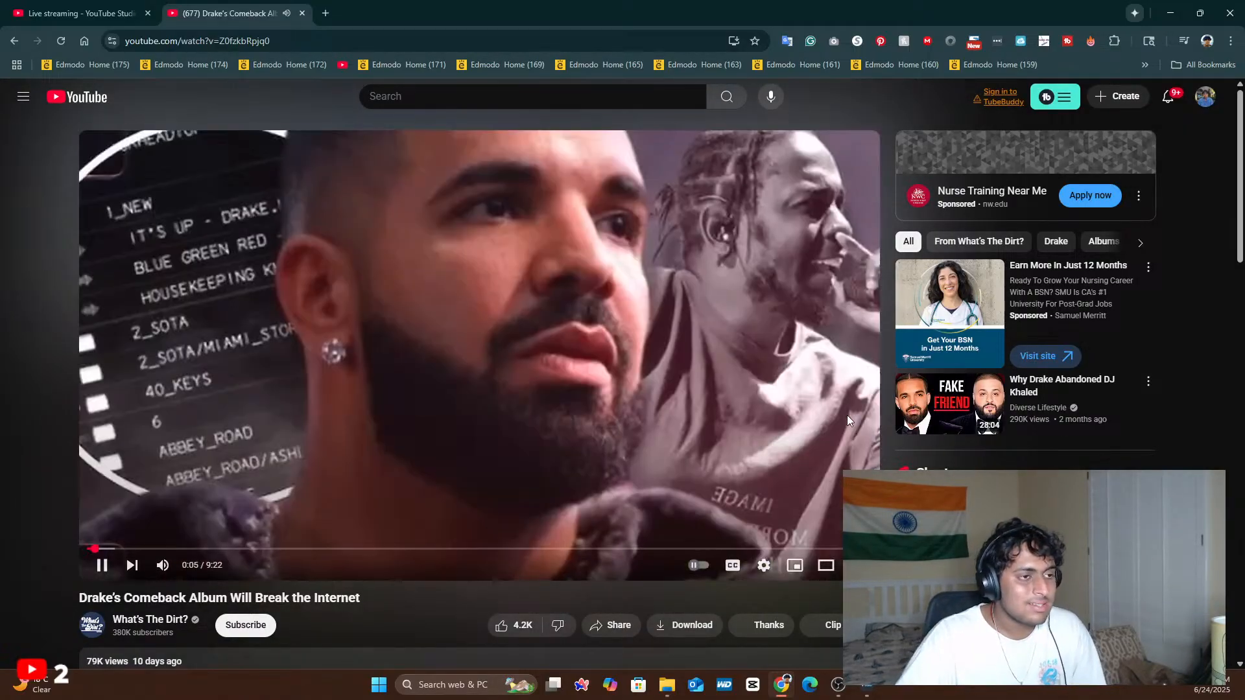
- Restart the Drake video from near its beginning and watch it up to 0:21, pausing there
{"action": "left_click", "coordinate": [808, 420]}
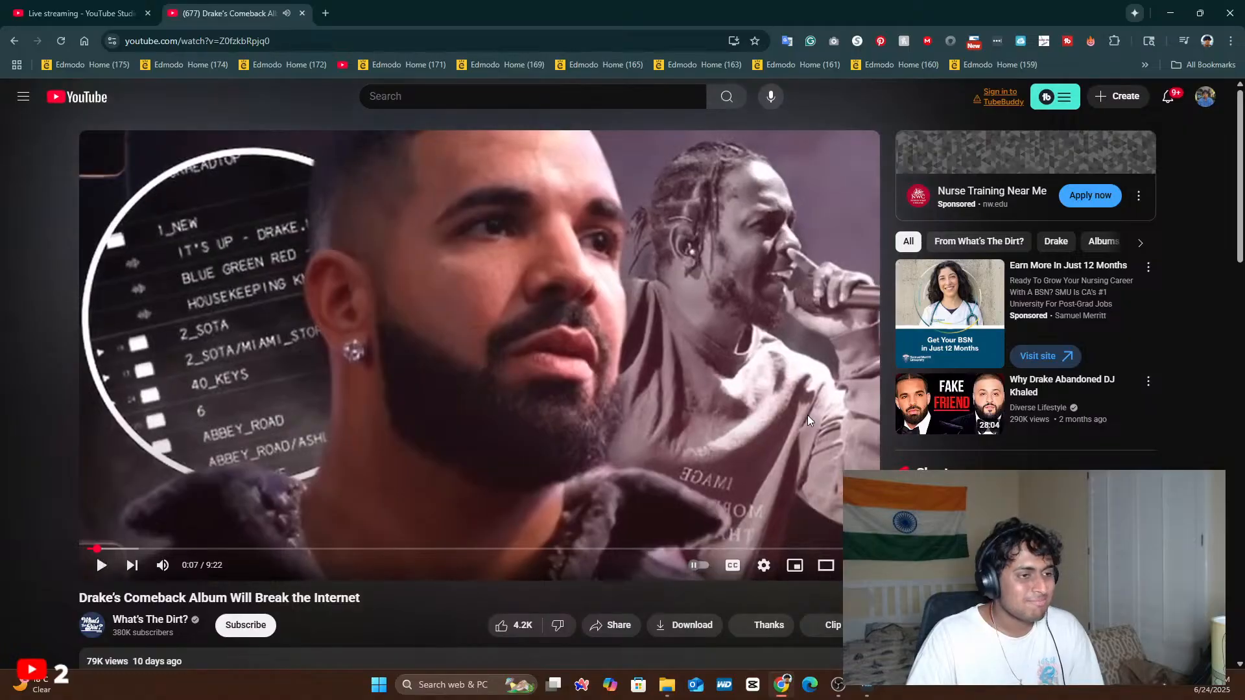
{"action": "left_click", "coordinate": [94, 548]}
{"action": "left_click", "coordinate": [372, 360]}
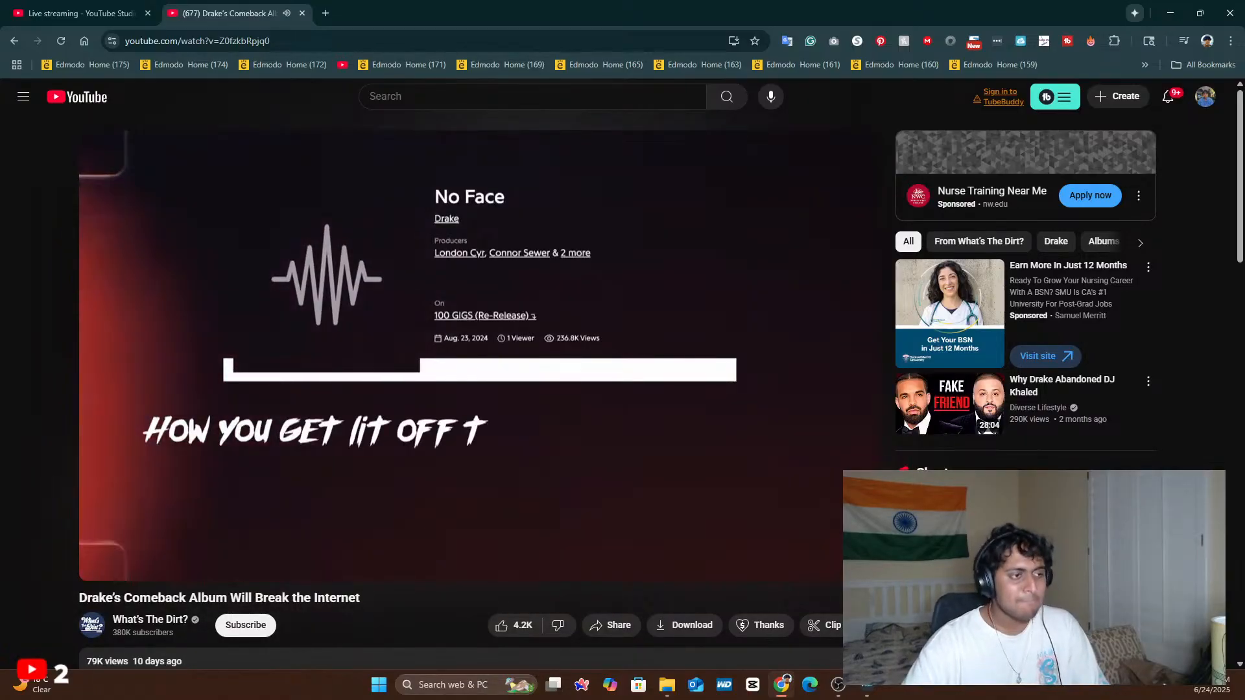
{"action": "left_click", "coordinate": [373, 364]}
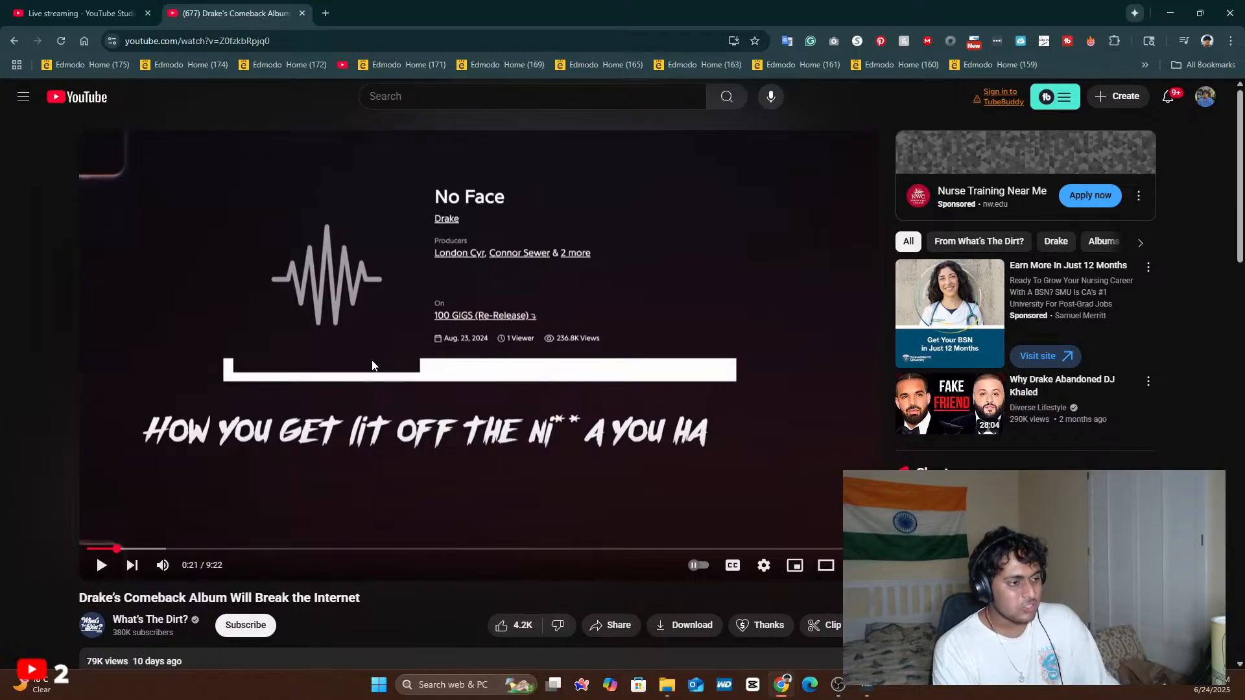
- Continue the video, rewind five seconds to replay the "No Face" lyrics section, and pause at 0:34
{"action": "left_click", "coordinate": [373, 365]}
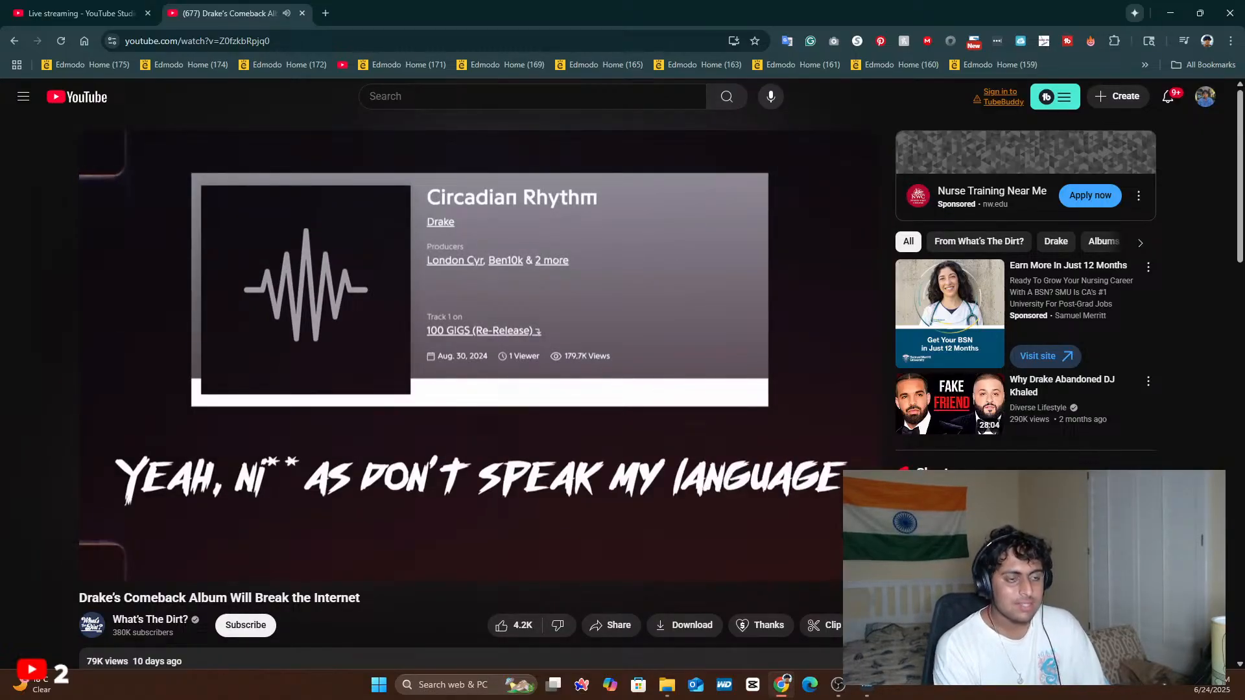
{"action": "left_click", "coordinate": [373, 365]}
{"action": "key", "text": "Left"}
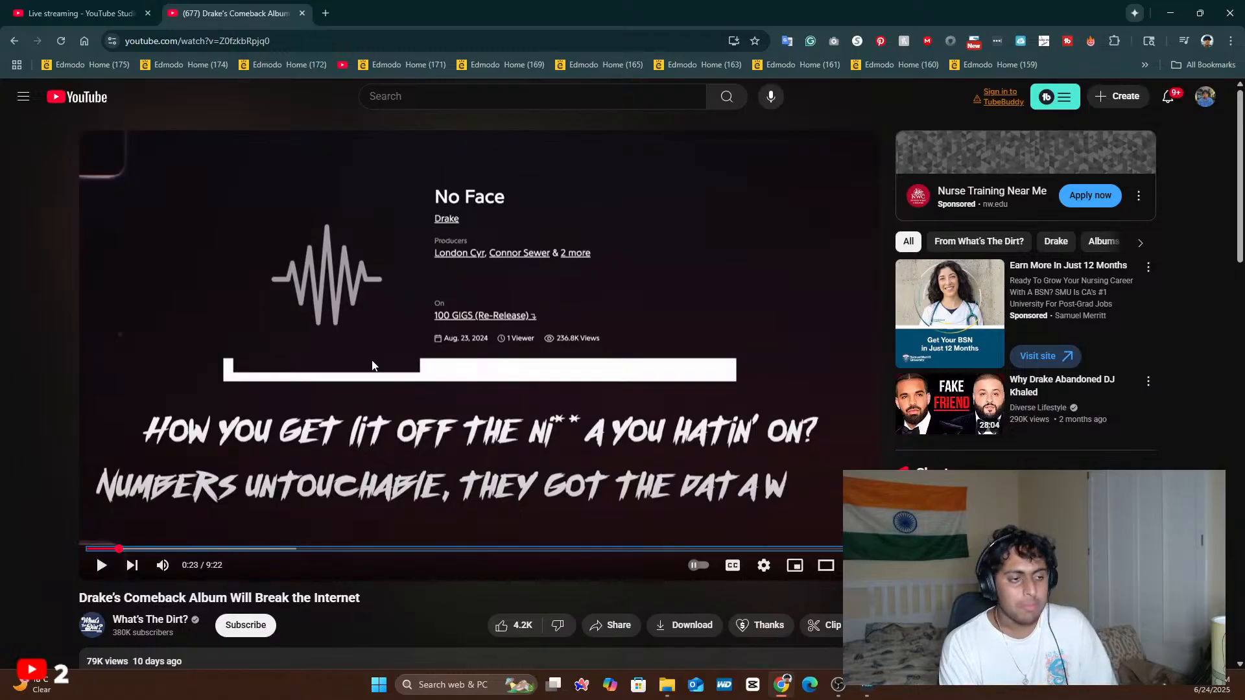
{"action": "left_click", "coordinate": [373, 366]}
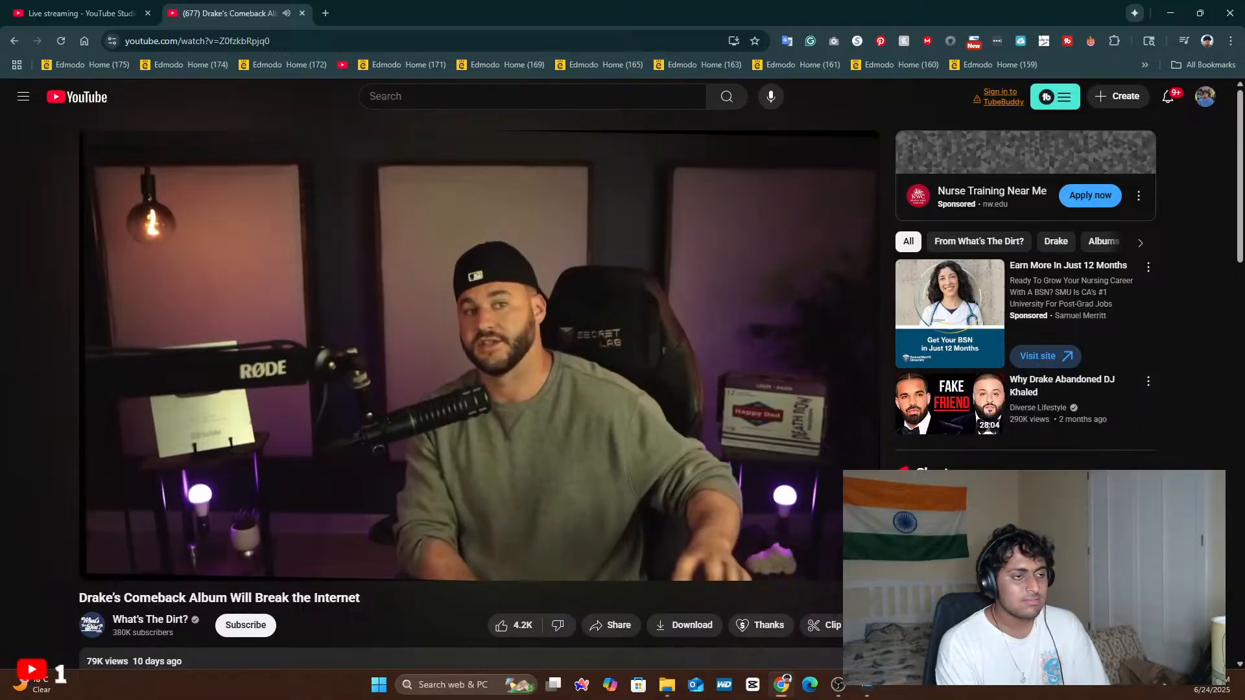
{"action": "left_click", "coordinate": [373, 367]}
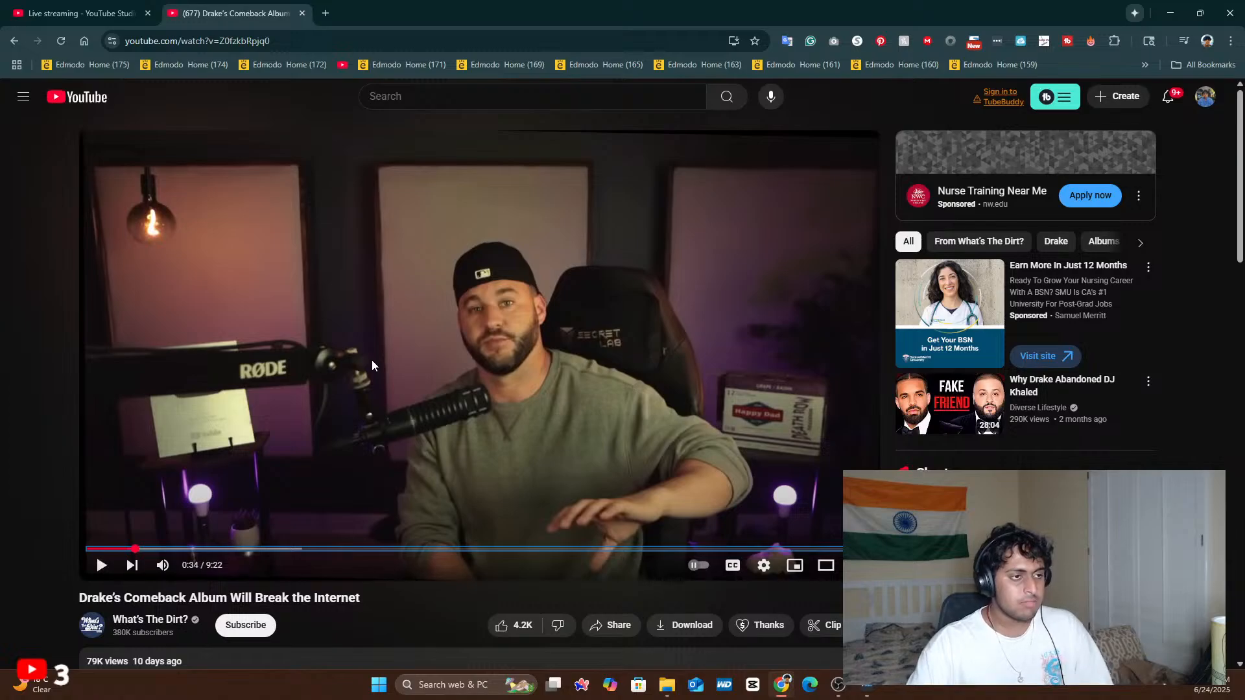
- Watch the video on to 1:26, rewind five seconds to replay the passage before the headline, and pause at 1:26 again
{"action": "left_click", "coordinate": [494, 317]}
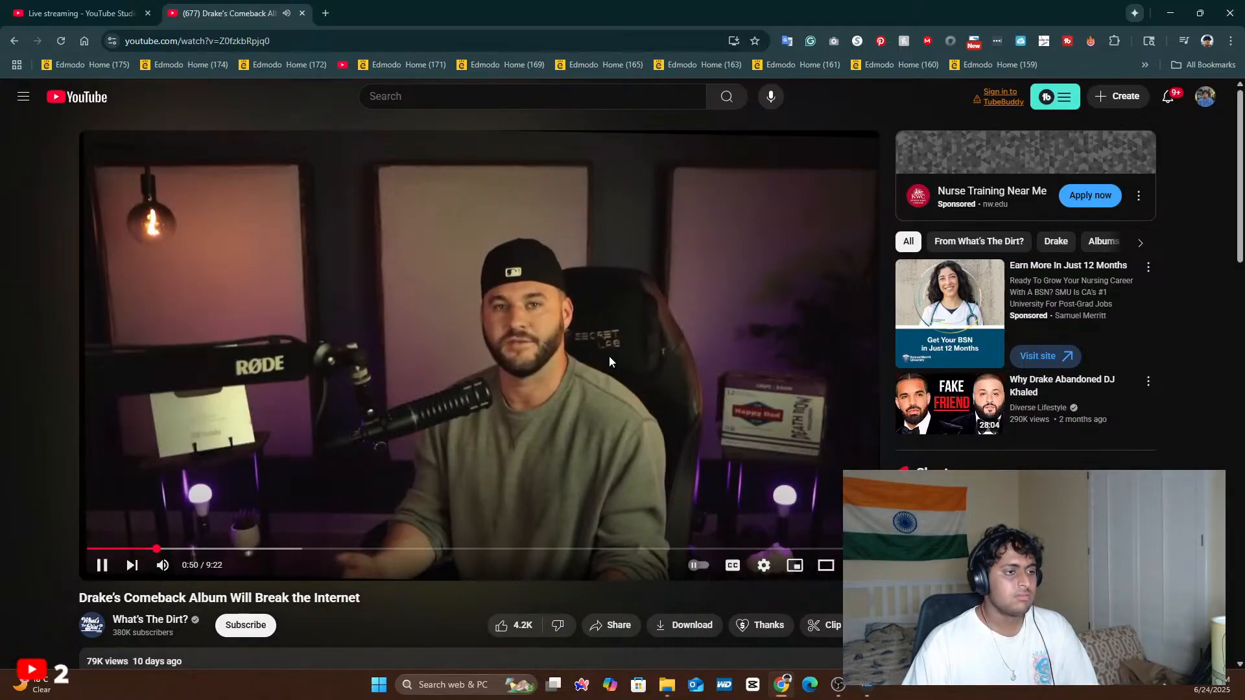
{"action": "left_click", "coordinate": [609, 356]}
{"action": "left_click", "coordinate": [609, 356]}
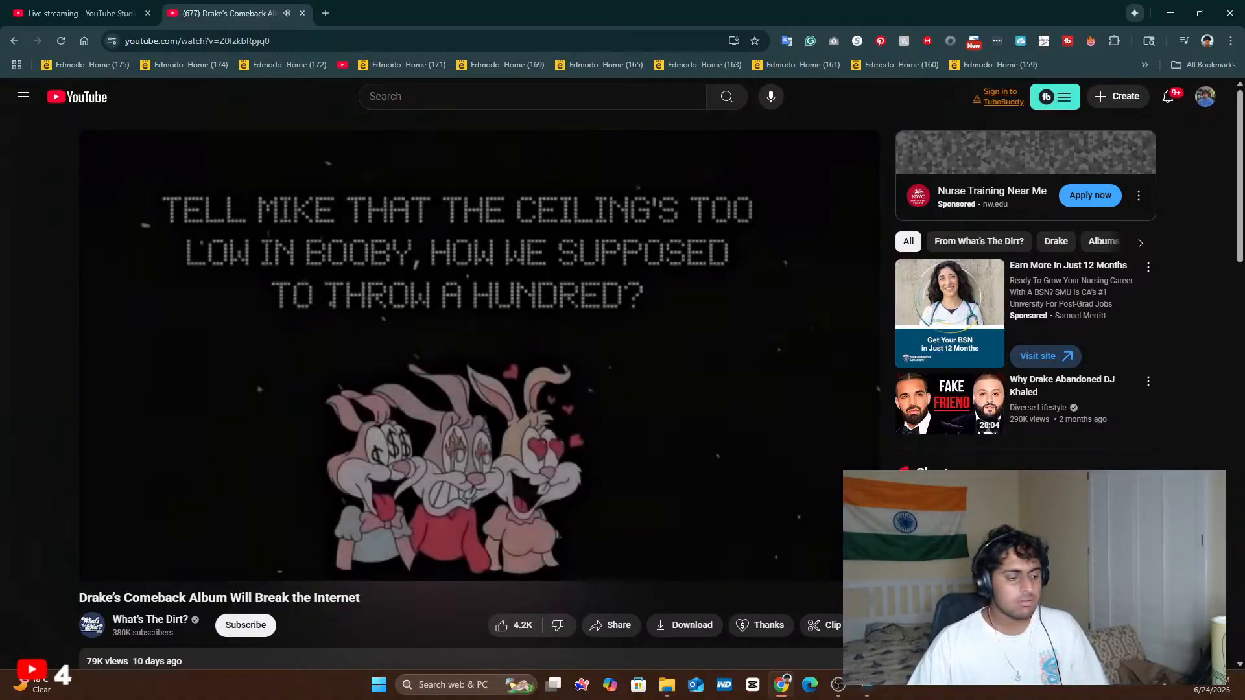
{"action": "mouse_move", "coordinate": [616, 347]}
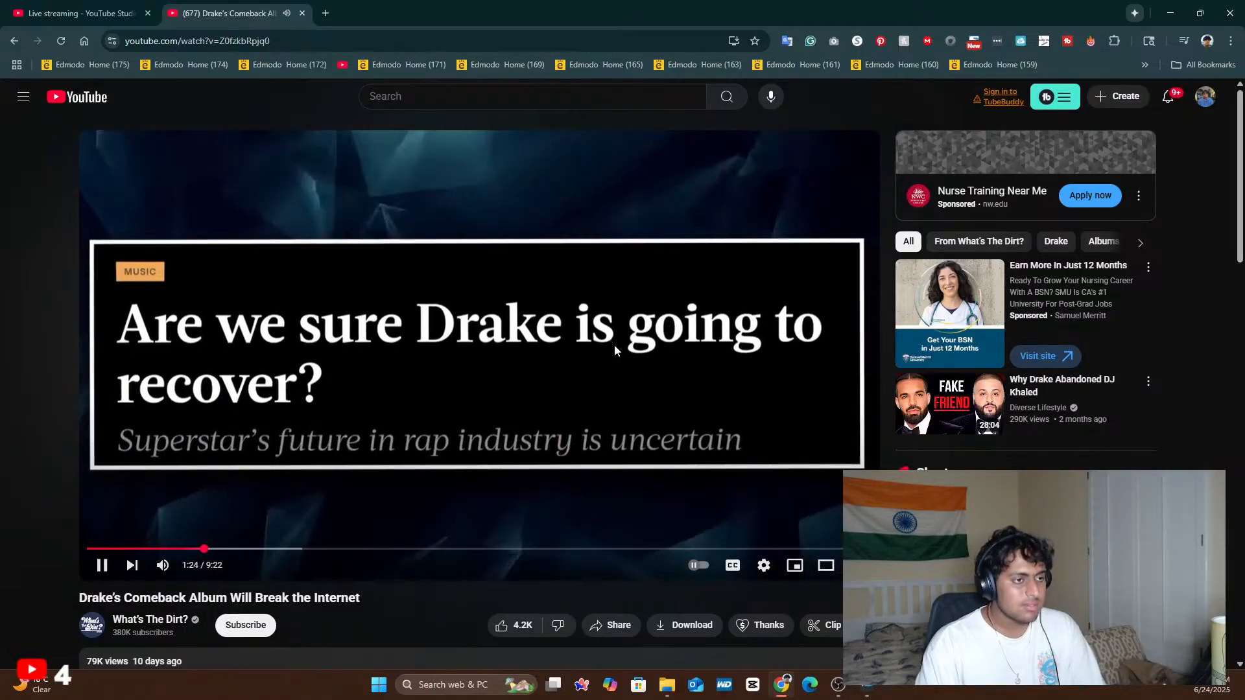
{"action": "left_click", "coordinate": [613, 344]}
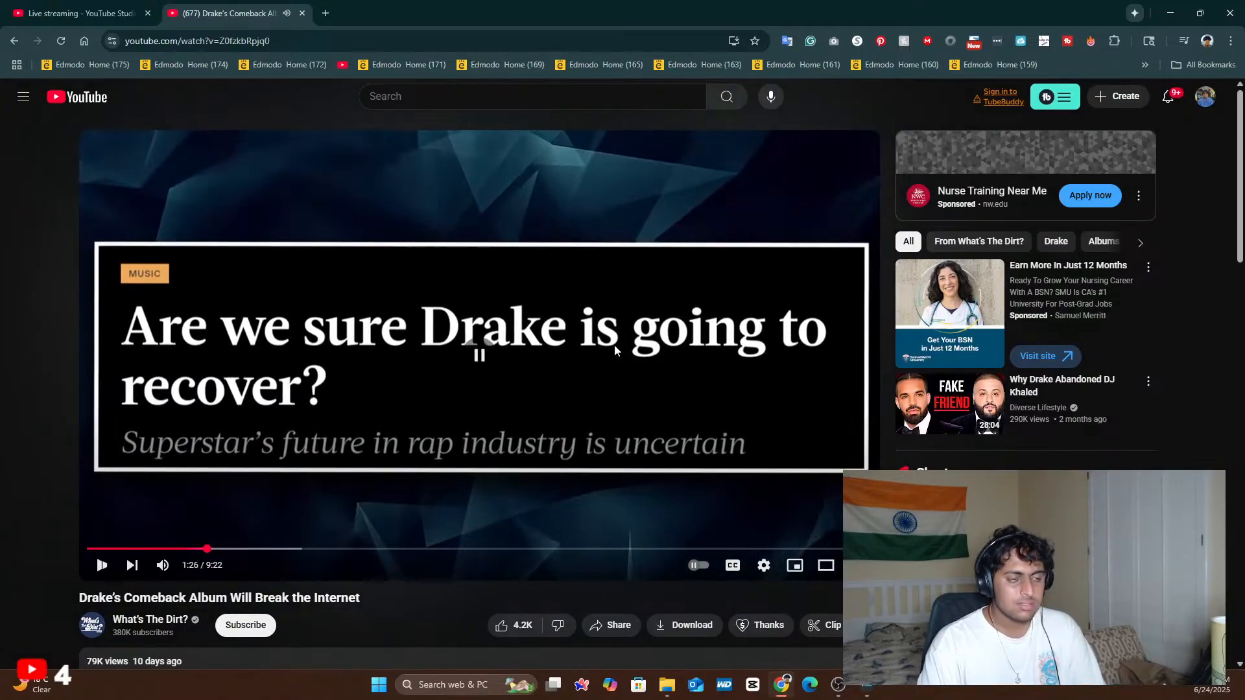
{"action": "key", "text": "Left"}
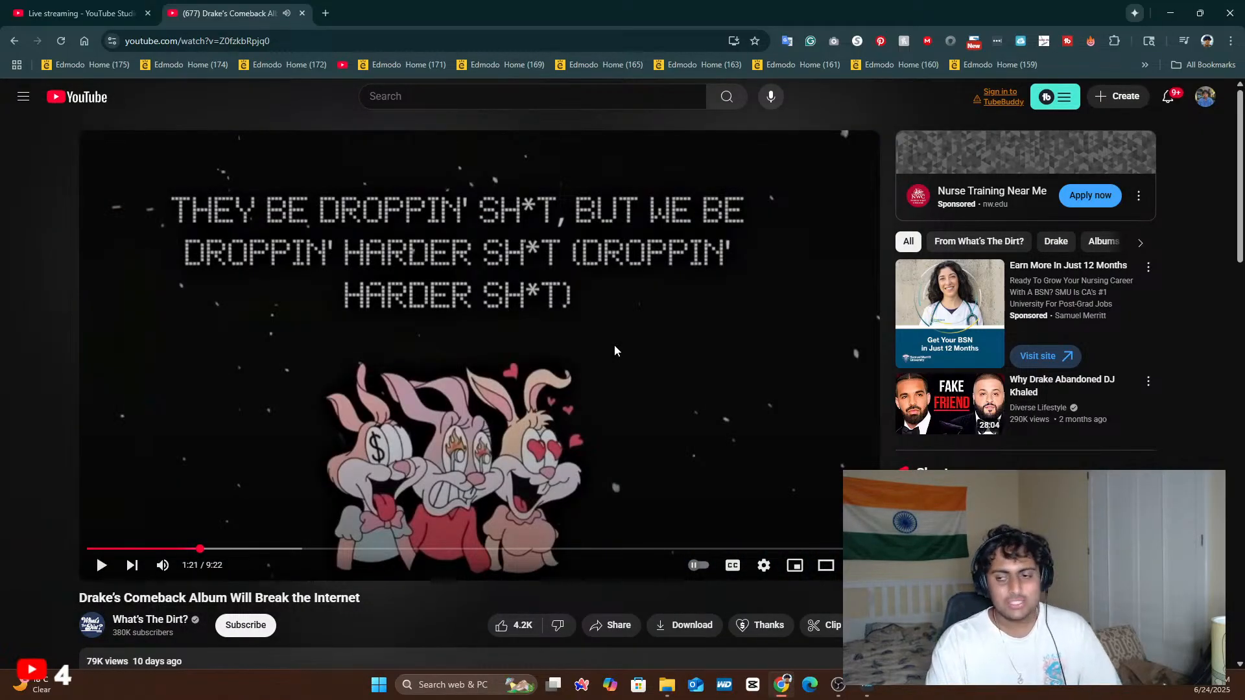
{"action": "left_click", "coordinate": [614, 351]}
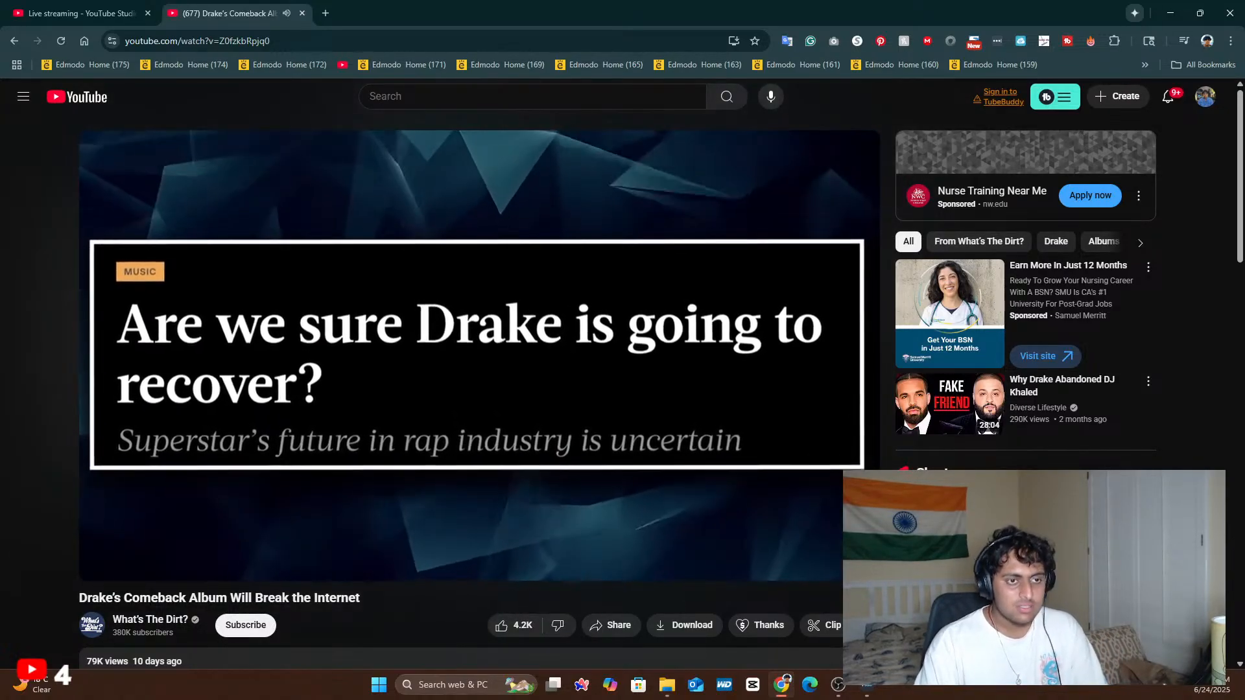
{"action": "left_click", "coordinate": [614, 351]}
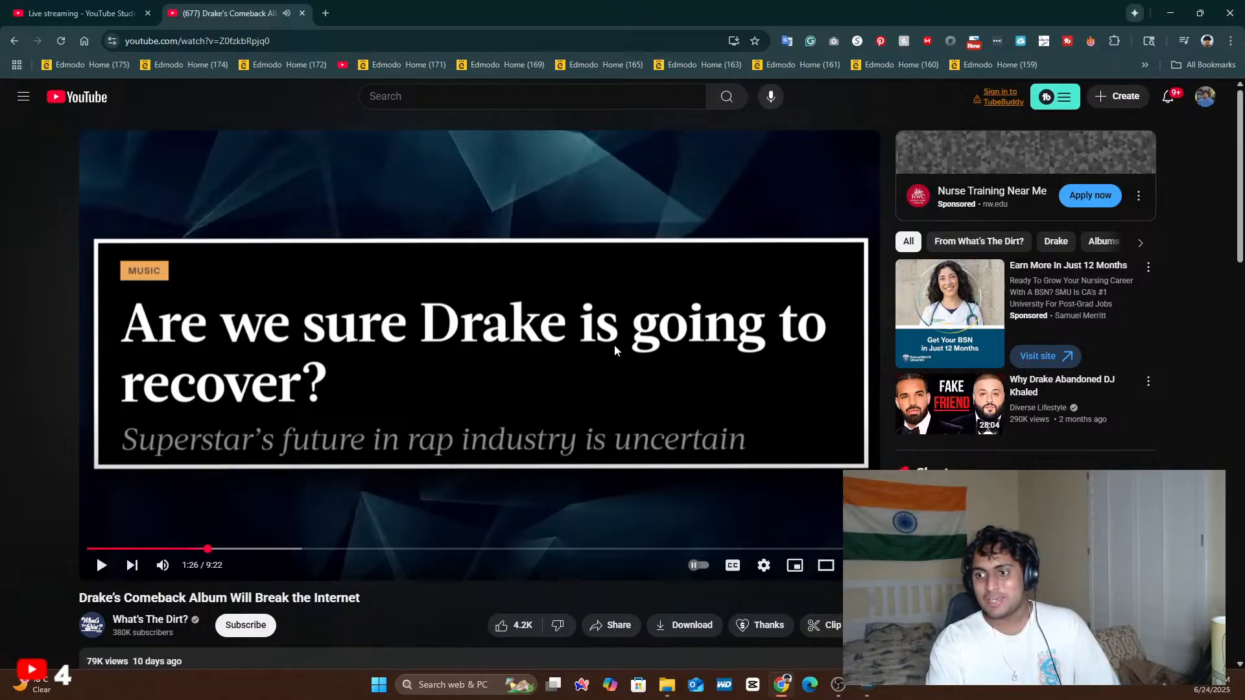
- Check the live-stream analytics page, and resume the Drake video past the mid-roll ad up to 1:41
{"action": "left_click", "coordinate": [77, 12]}
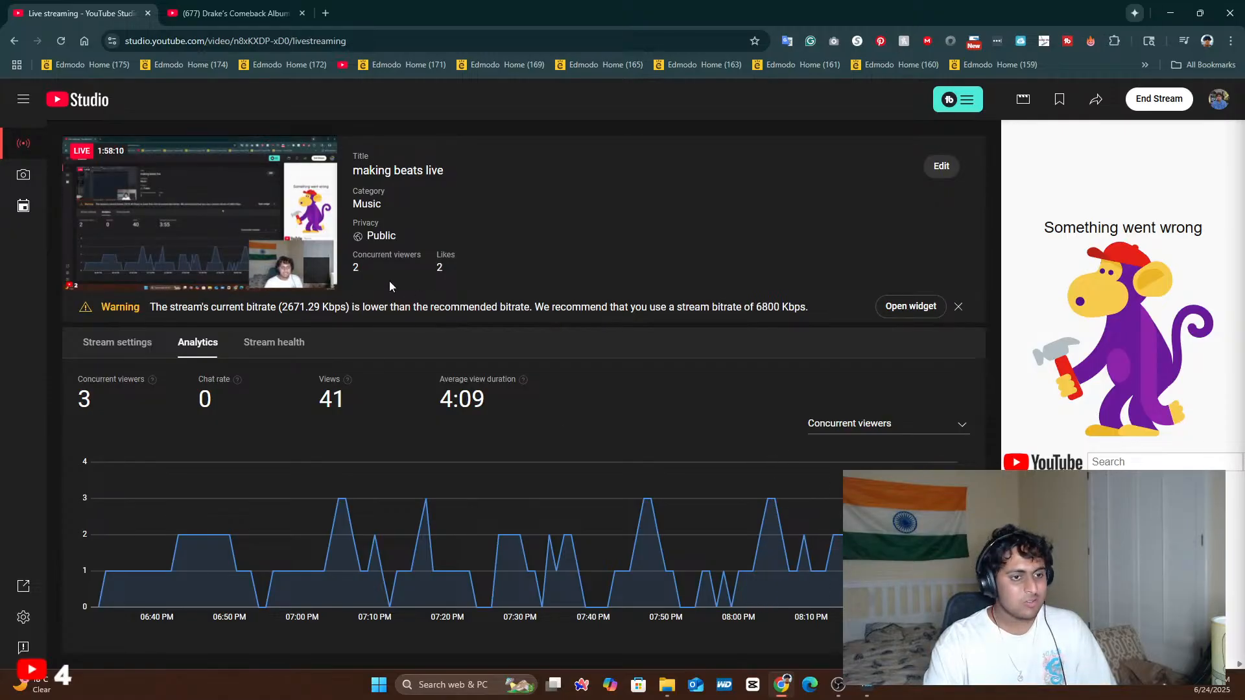
{"action": "left_click", "coordinate": [230, 13]}
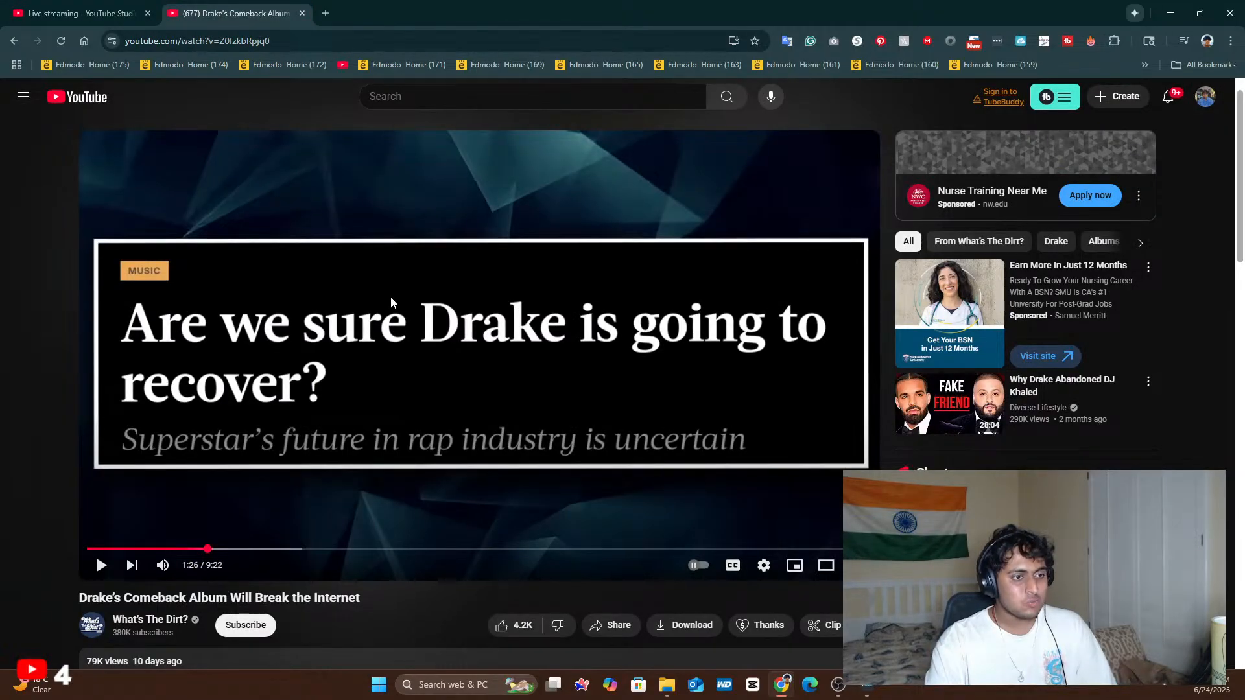
{"action": "left_click", "coordinate": [390, 297]}
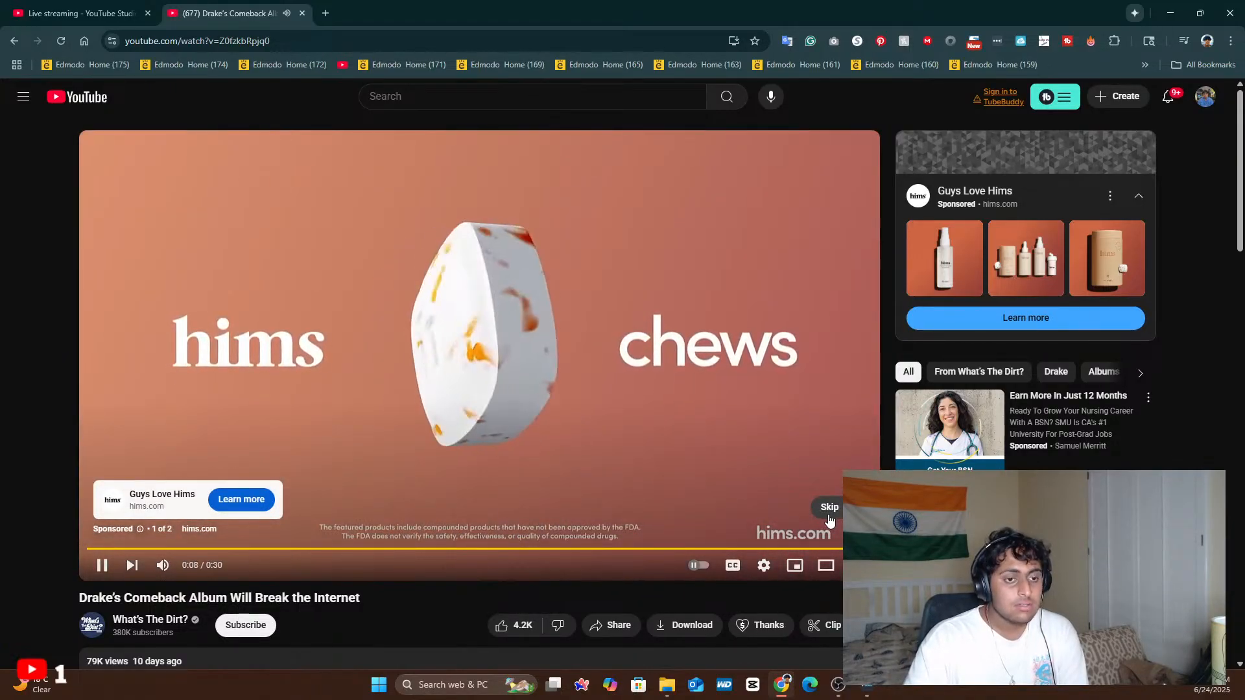
{"action": "left_click", "coordinate": [829, 509]}
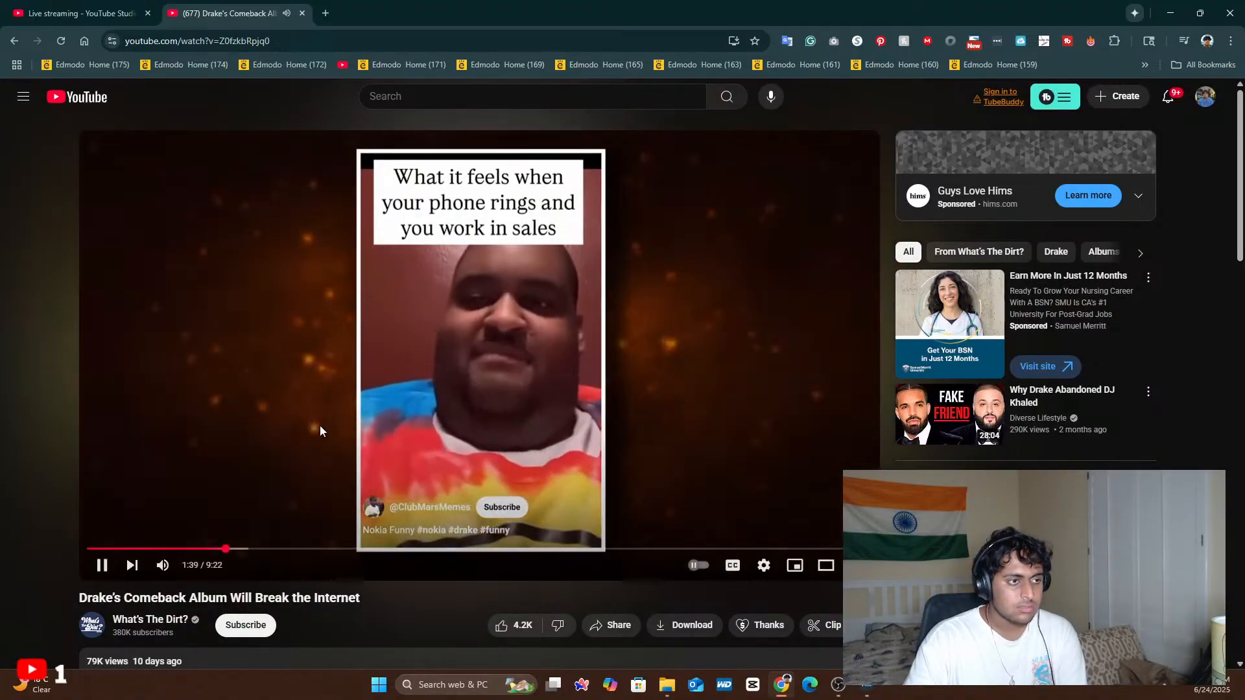
{"action": "left_click", "coordinate": [320, 427]}
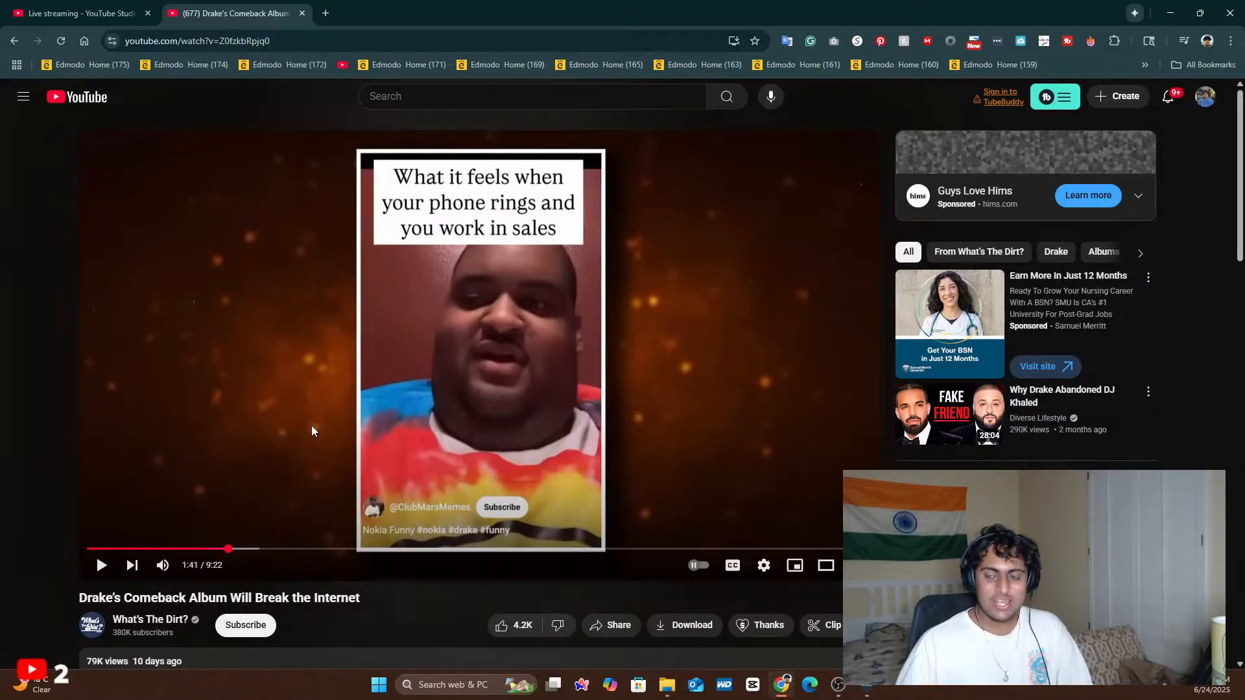
- Watch the Drake video from 1:41 to 2:06, with a commentary pause at 1:43
{"action": "left_click", "coordinate": [312, 426]}
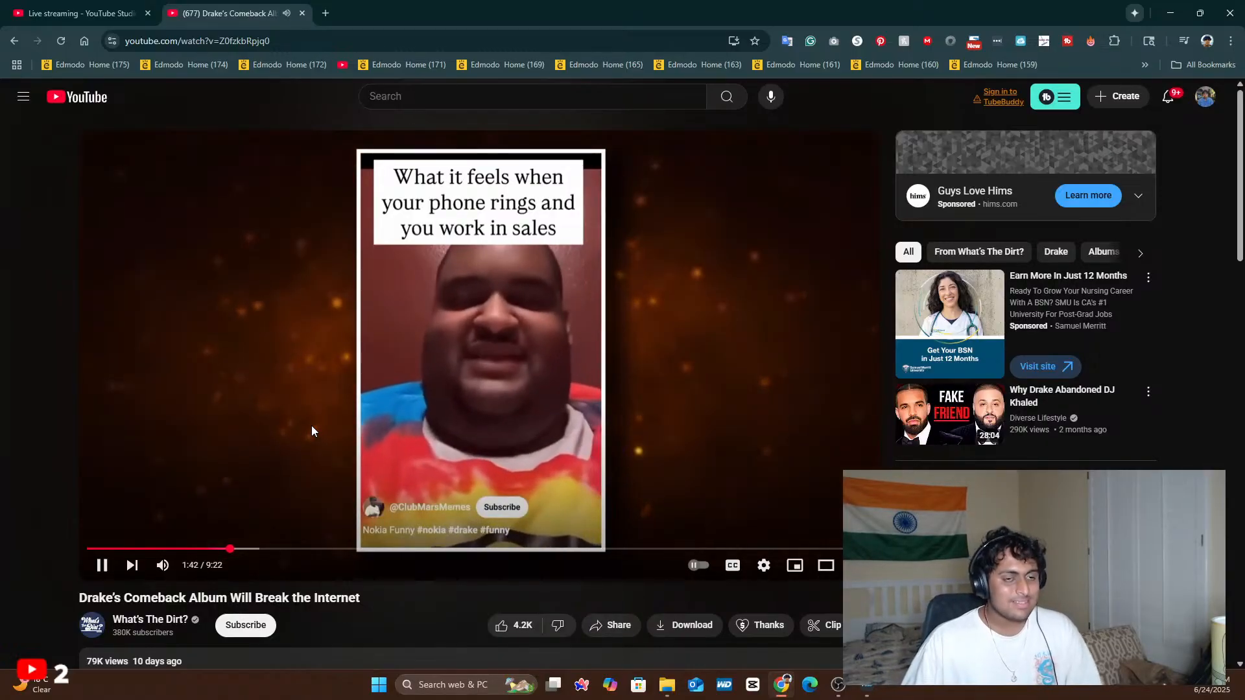
{"action": "left_click", "coordinate": [311, 426]}
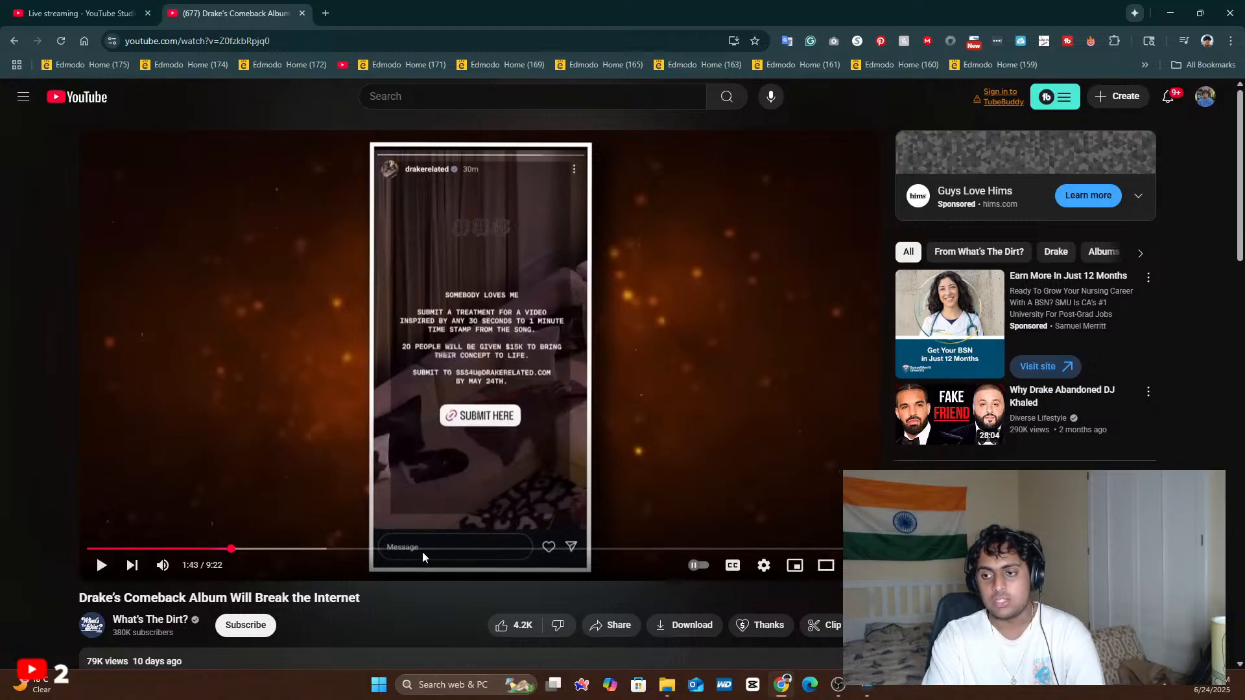
{"action": "left_click", "coordinate": [462, 509]}
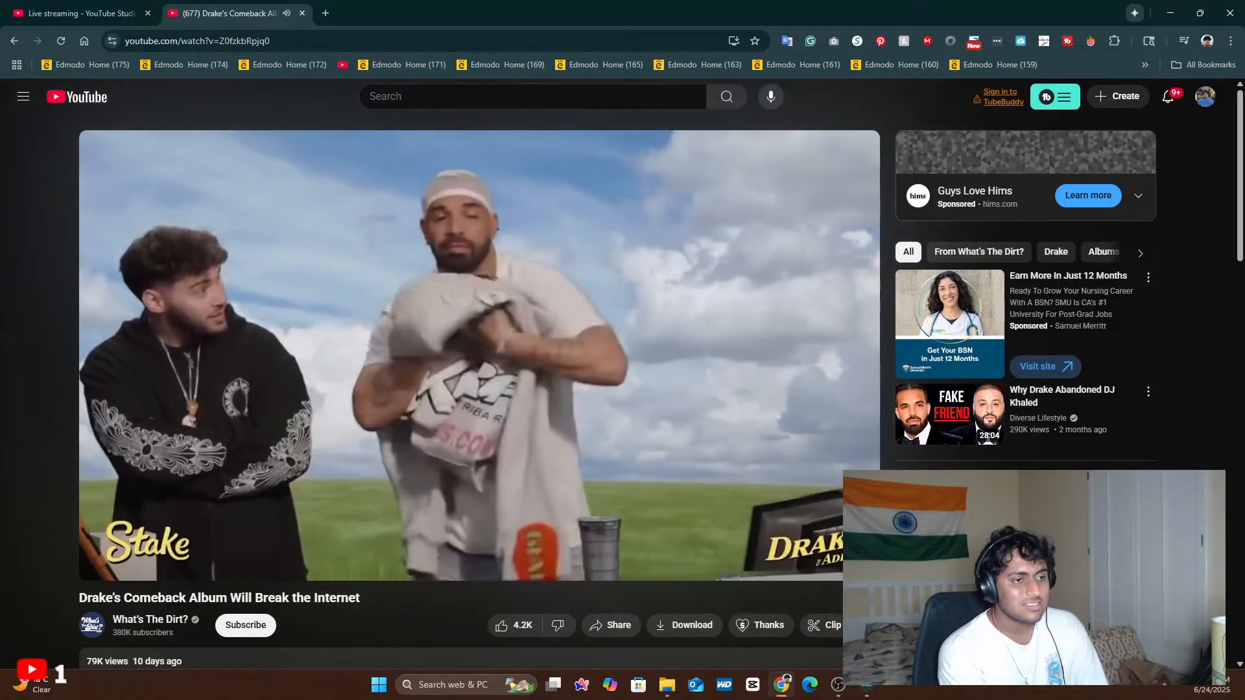
{"action": "left_click", "coordinate": [473, 509]}
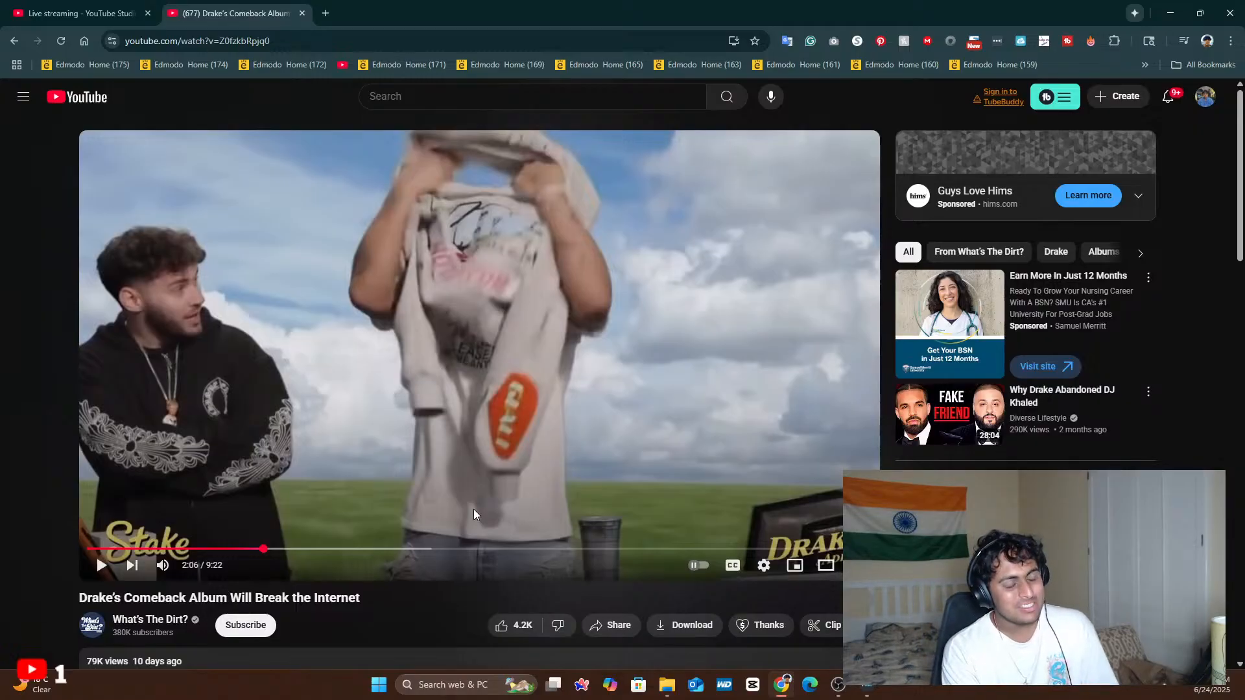
- Watch the Drake video from 2:06 to 4:09, with commentary pauses at 2:54, 3:21 and 3:48
{"action": "left_click", "coordinate": [473, 510]}
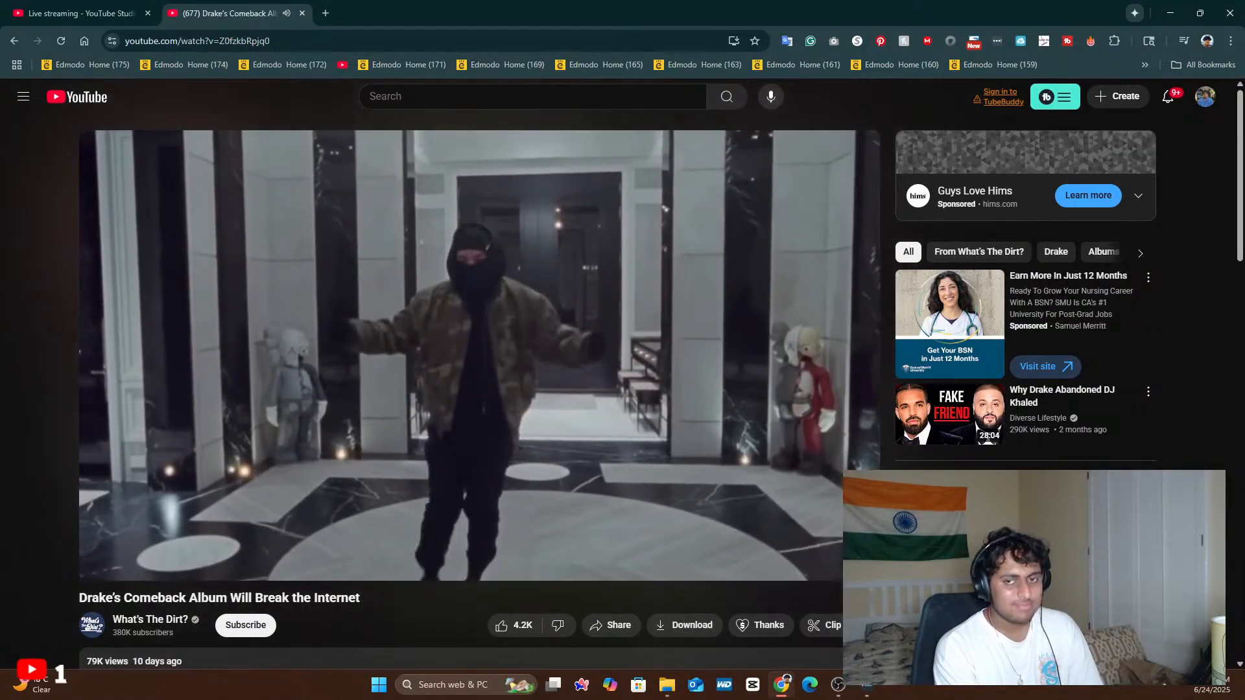
{"action": "left_click", "coordinate": [473, 516]}
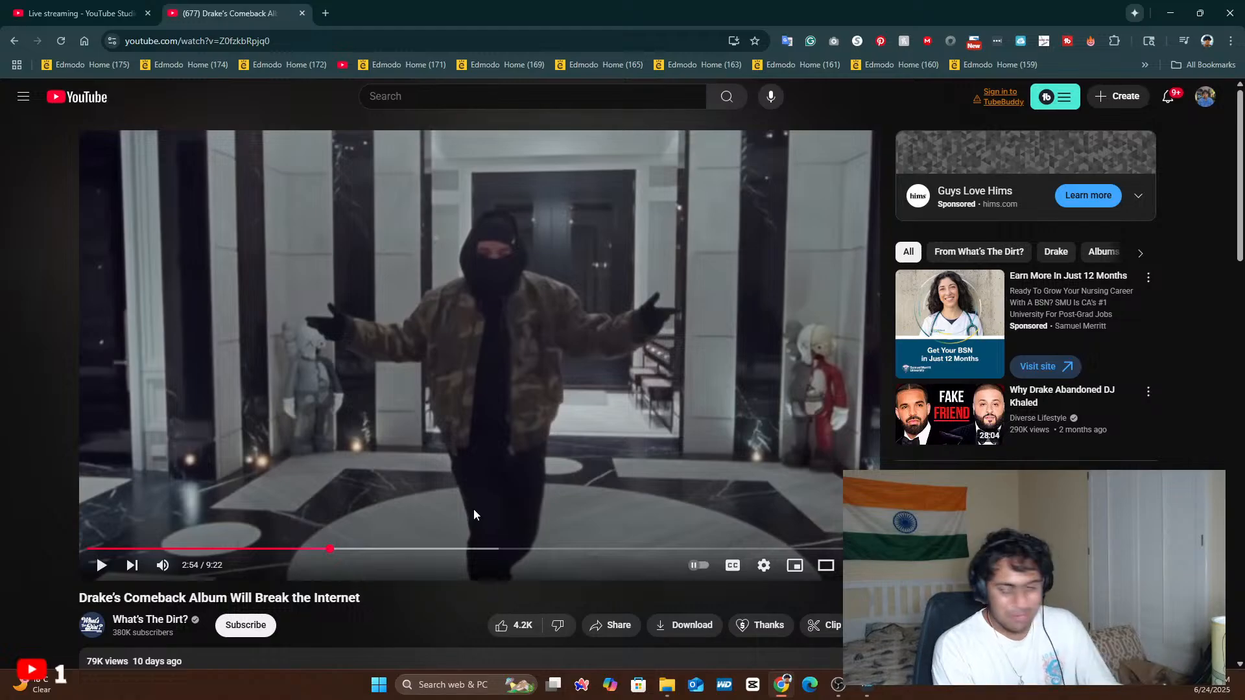
{"action": "left_click", "coordinate": [474, 516]}
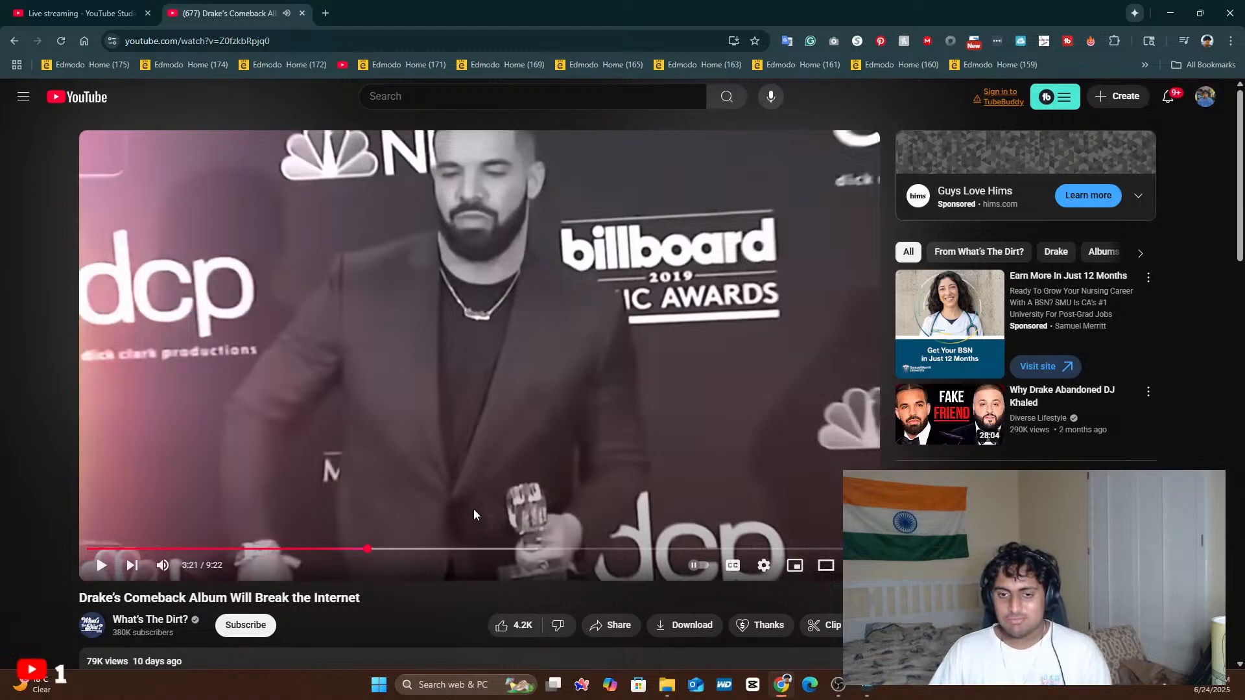
{"action": "left_click", "coordinate": [474, 514]}
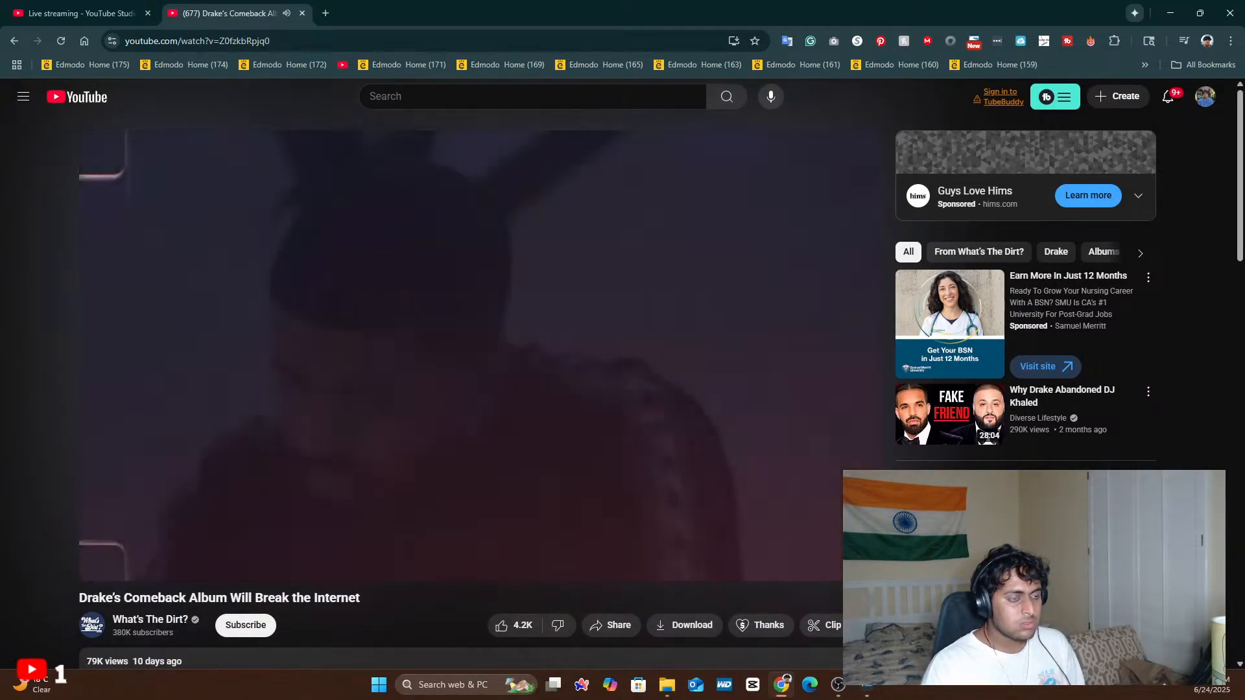
{"action": "left_click", "coordinate": [473, 508]}
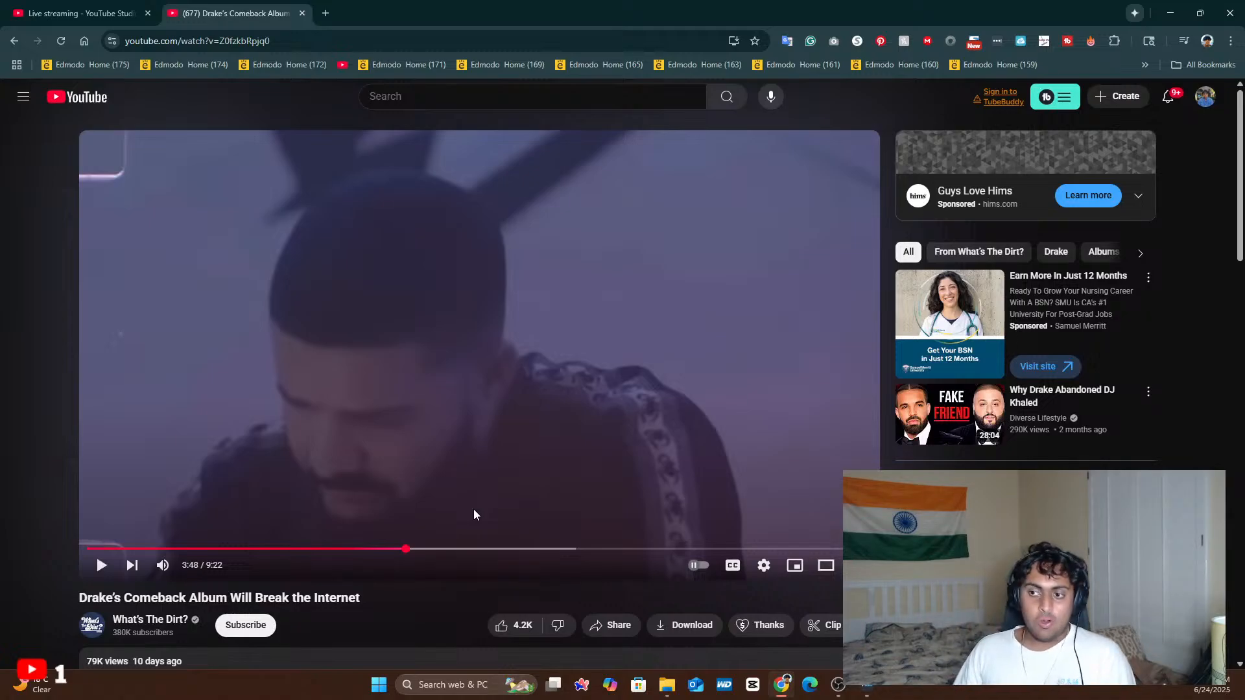
{"action": "left_click", "coordinate": [474, 511]}
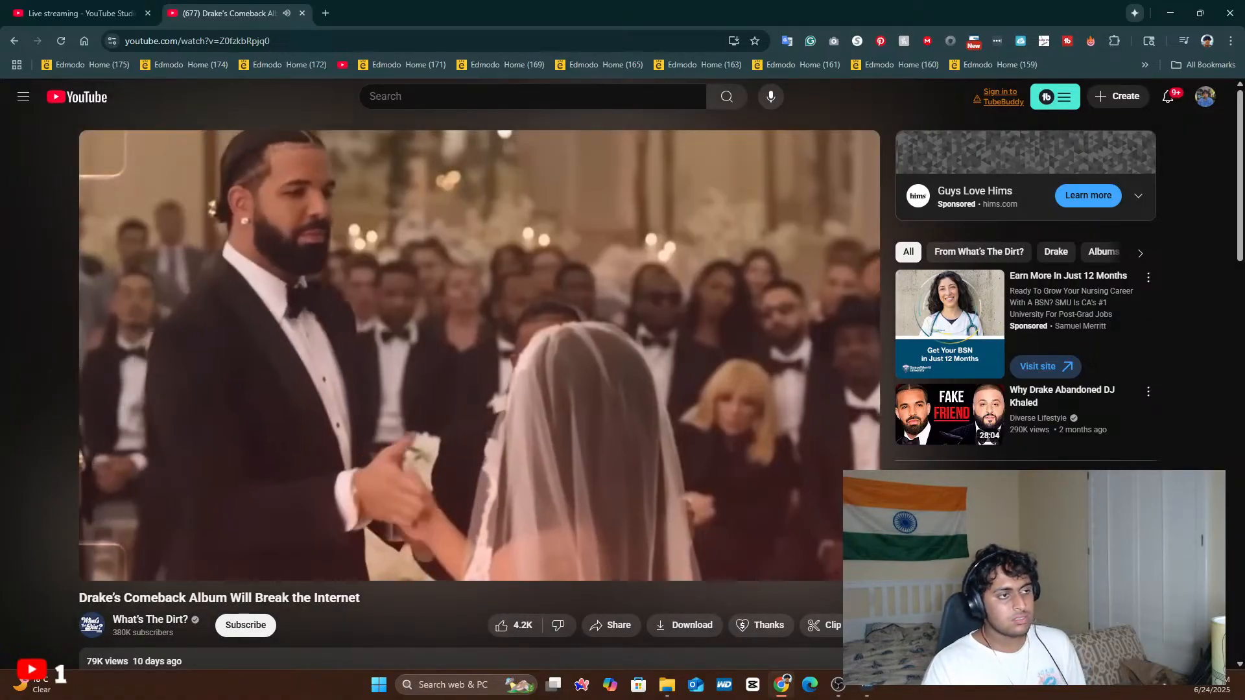
{"action": "left_click", "coordinate": [474, 511]}
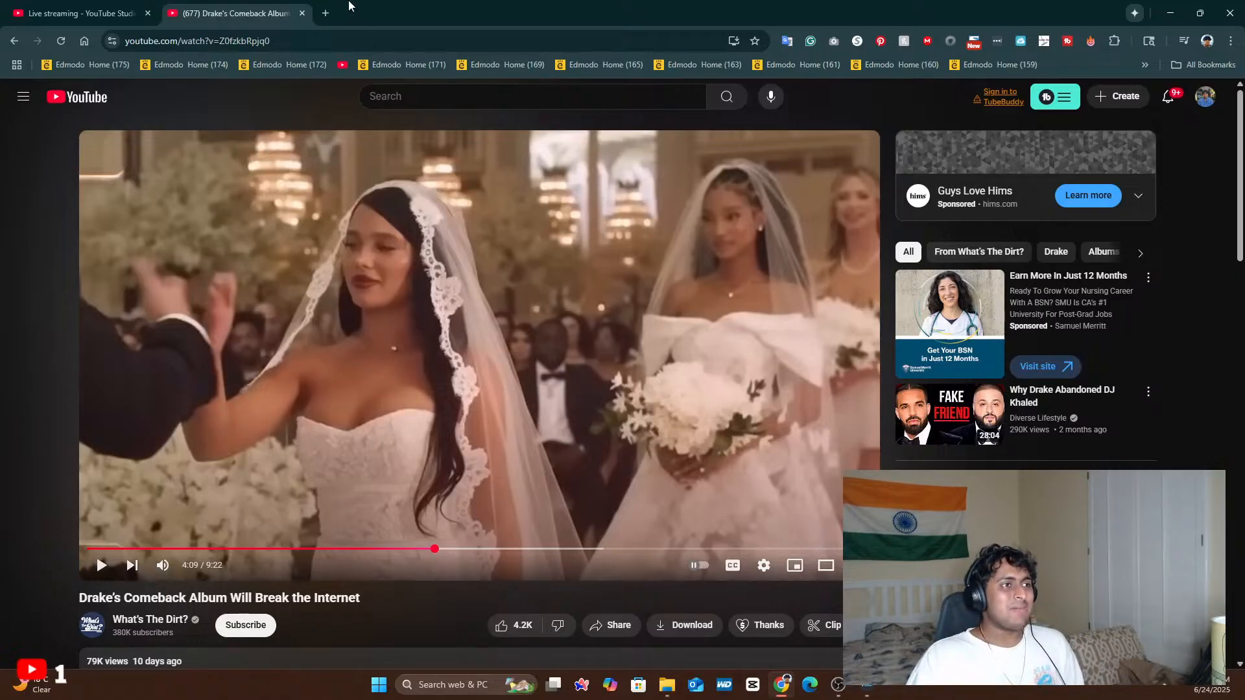
- Search Google for "drake" in a new tab, review the rapper's albums, and return to the Drake video
{"action": "left_click", "coordinate": [326, 13]}
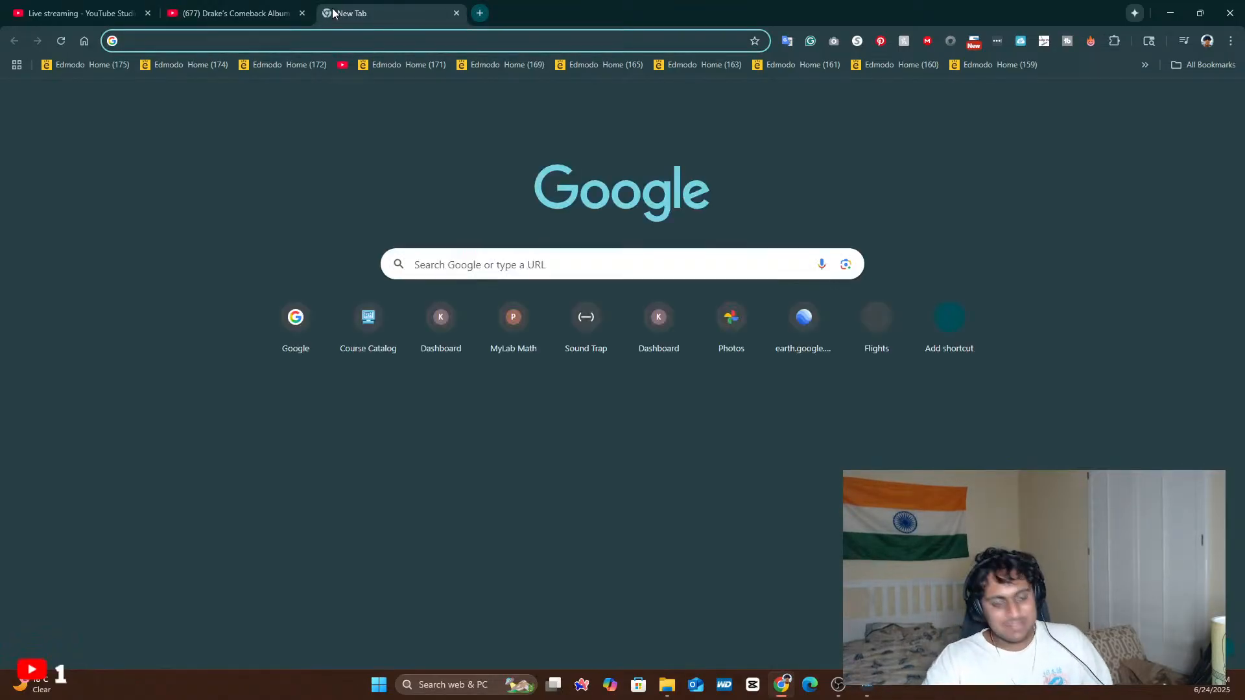
{"action": "type", "text": "drake"}
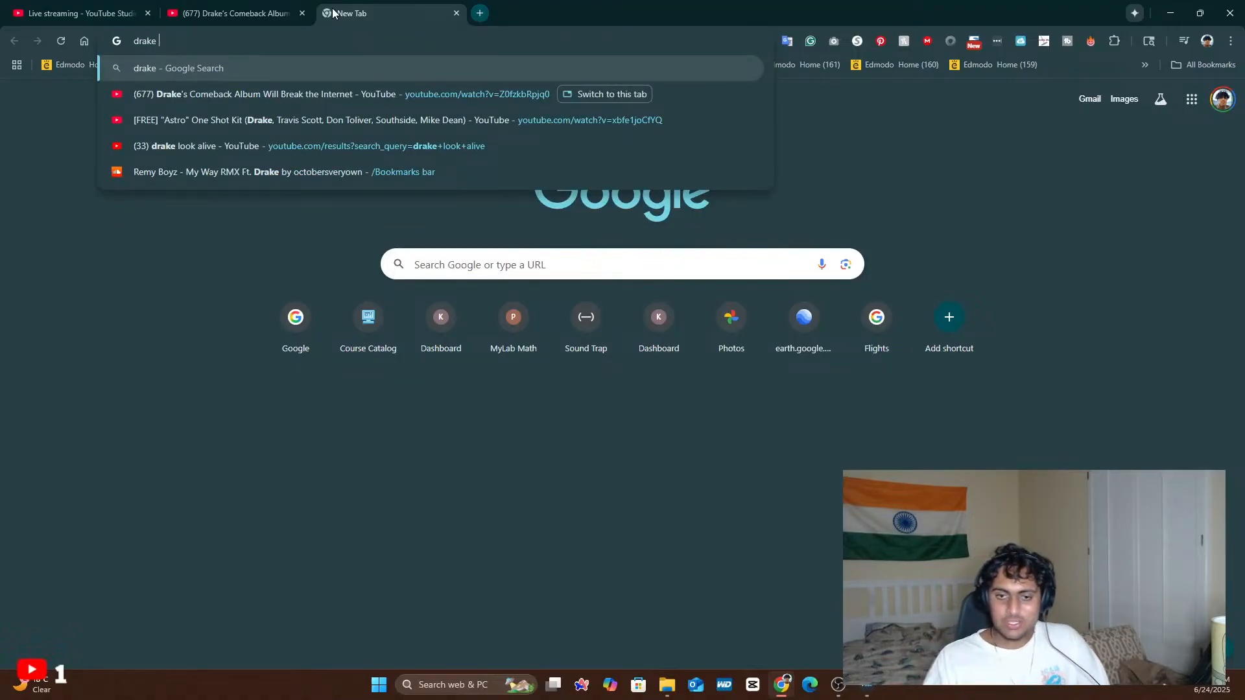
{"action": "key", "text": "Return"}
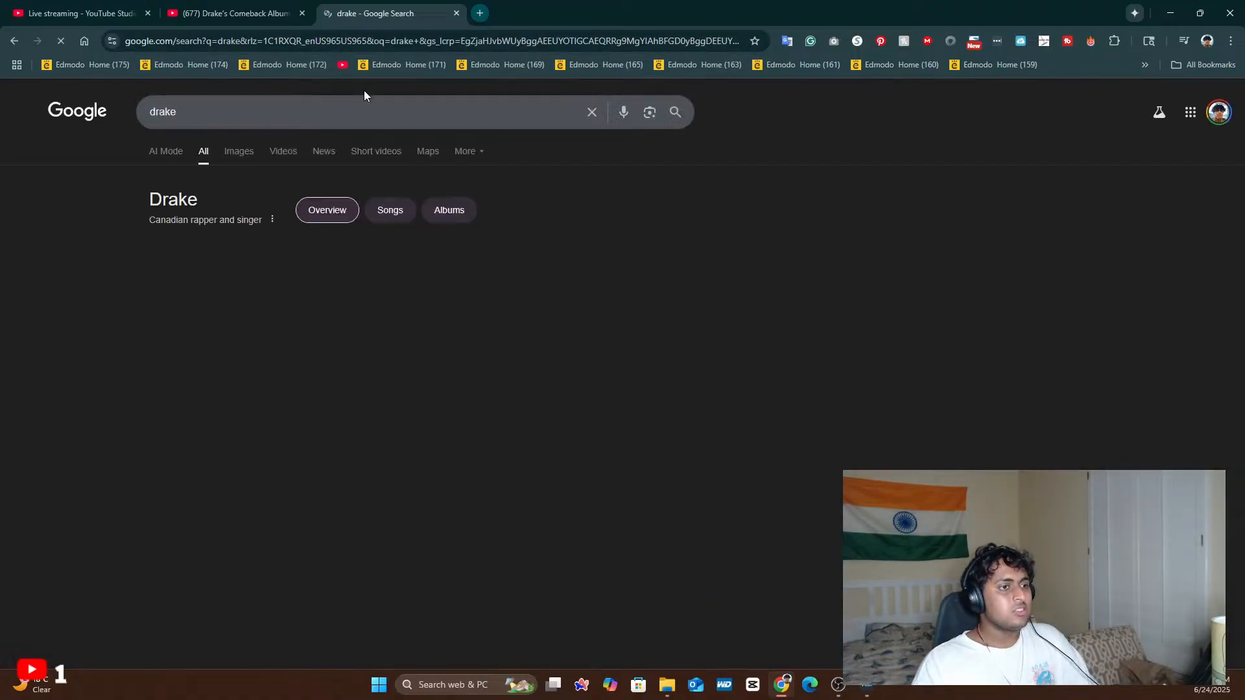
{"action": "scroll", "coordinate": [453, 285], "scroll_direction": "down", "scroll_amount": 4}
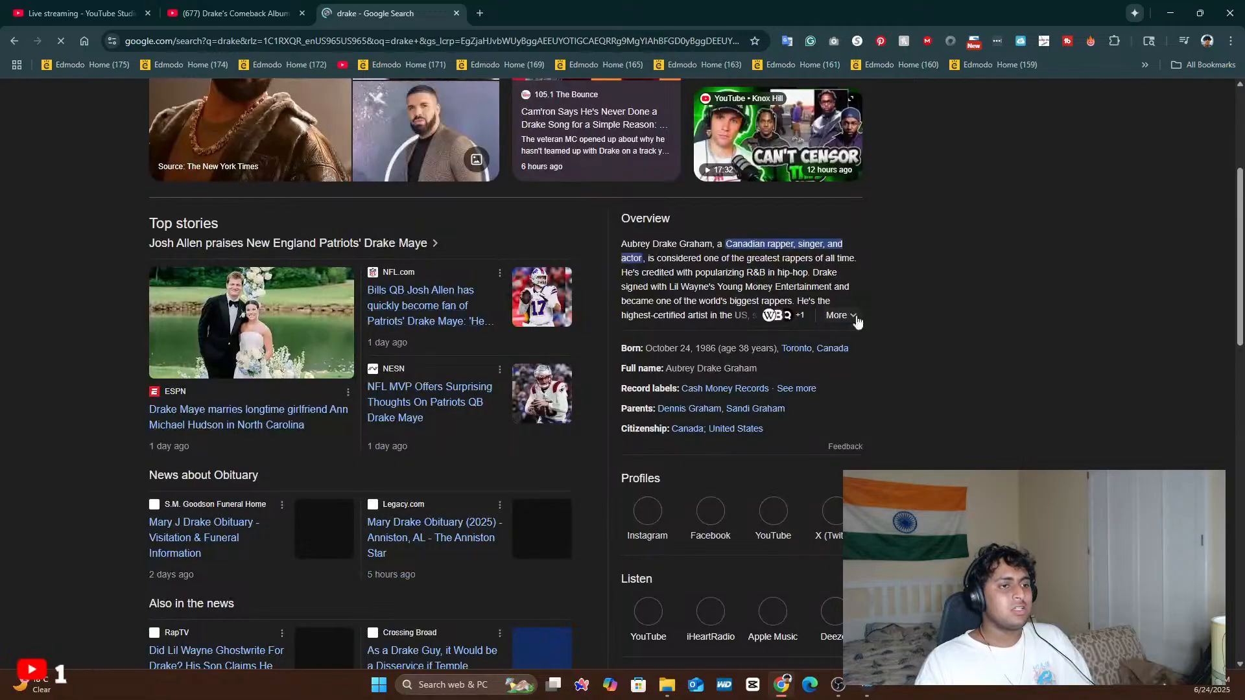
{"action": "scroll", "coordinate": [1013, 329], "scroll_direction": "up", "scroll_amount": 4}
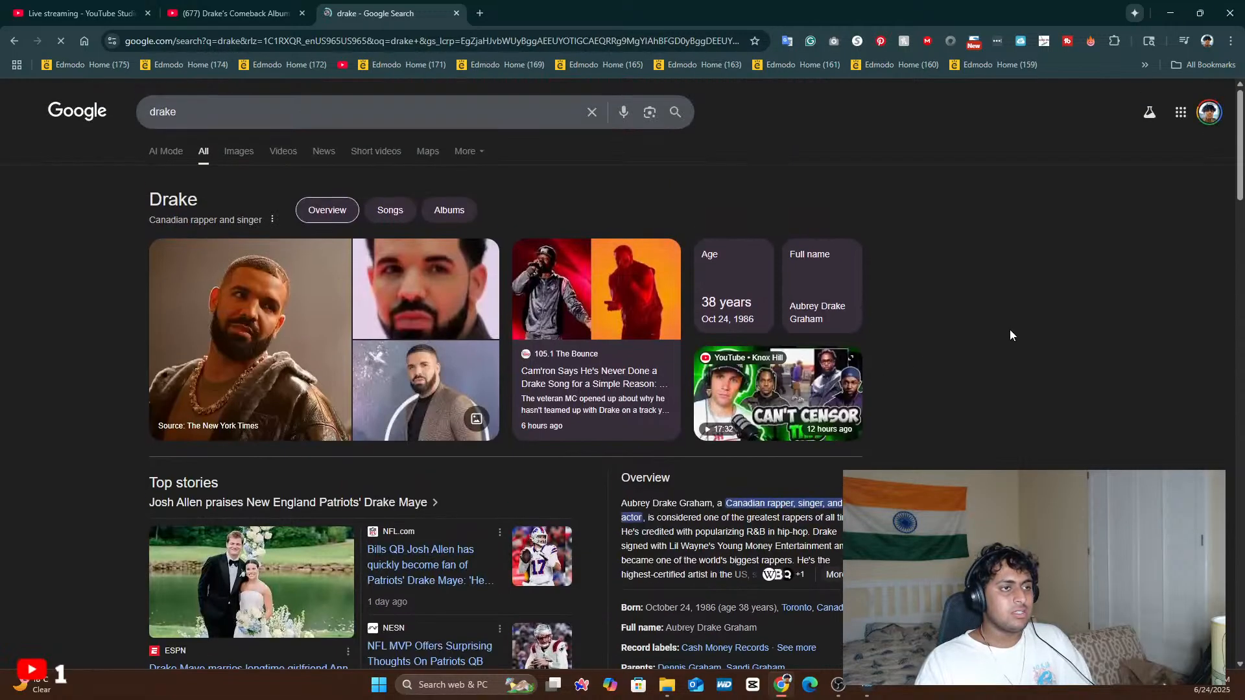
{"action": "left_click", "coordinate": [454, 213]}
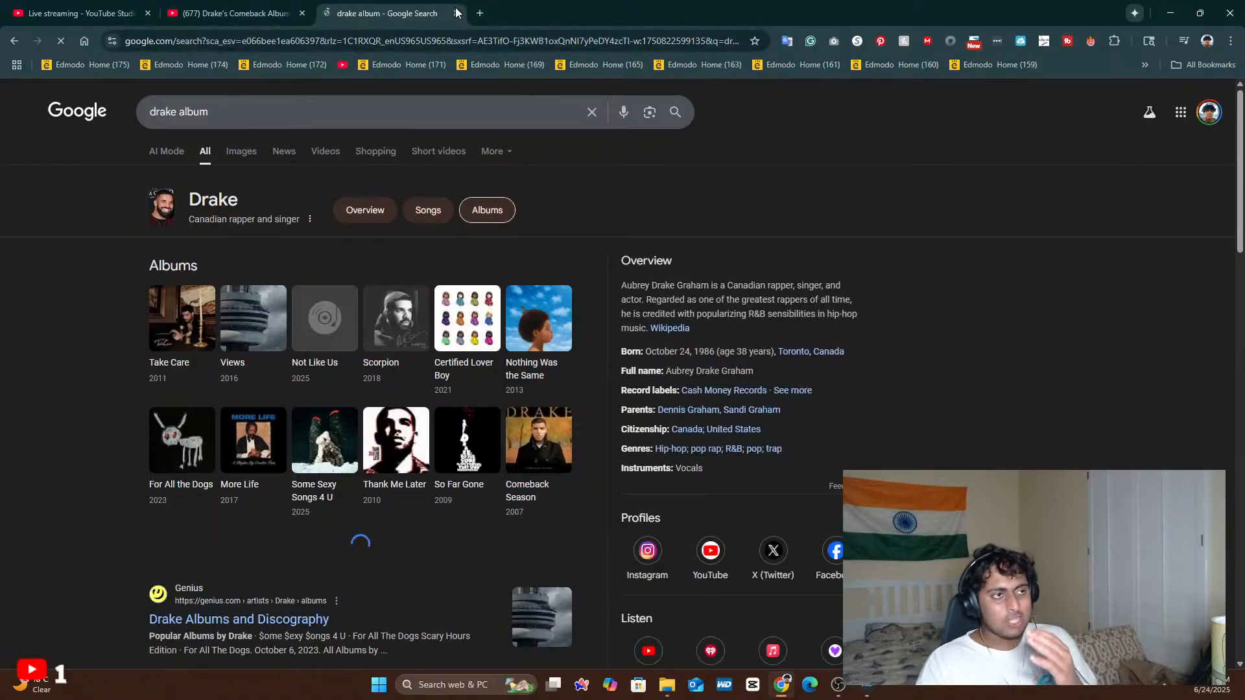
{"action": "left_click", "coordinate": [455, 13]}
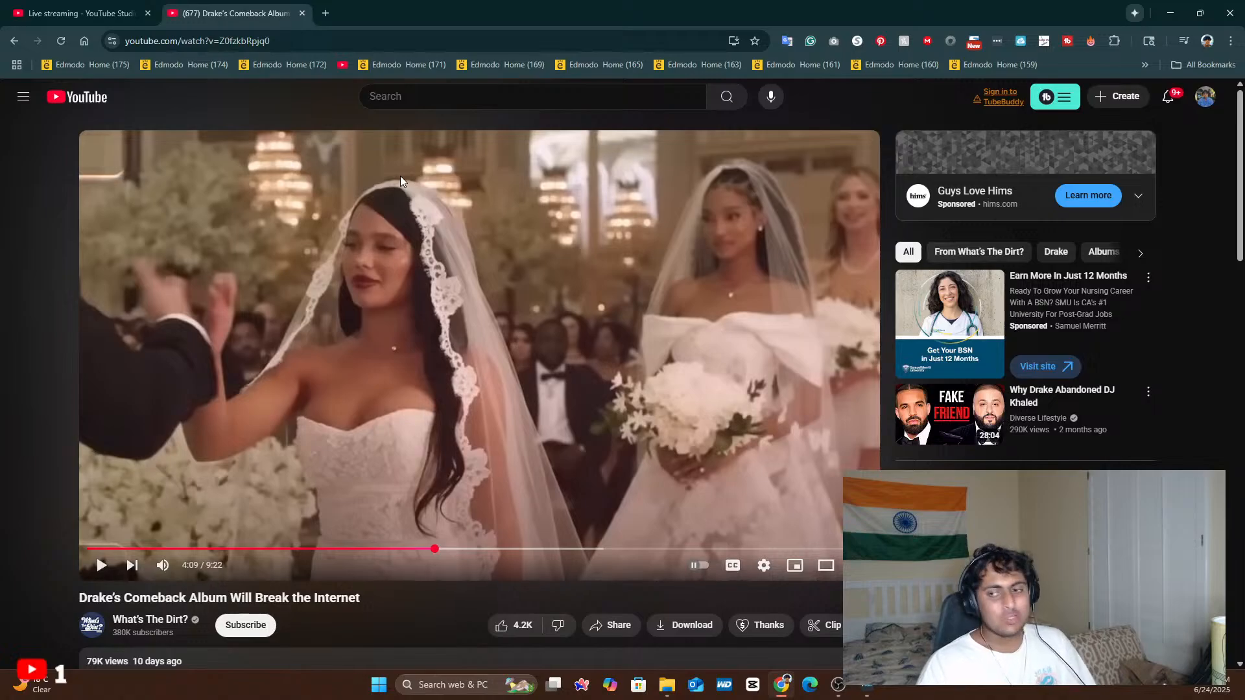
- Search Google for "4 all my dogs drake", check the album's release date and details, and return to the Drake video
{"action": "left_click", "coordinate": [326, 13]}
{"action": "type", "text": "4 all my "}
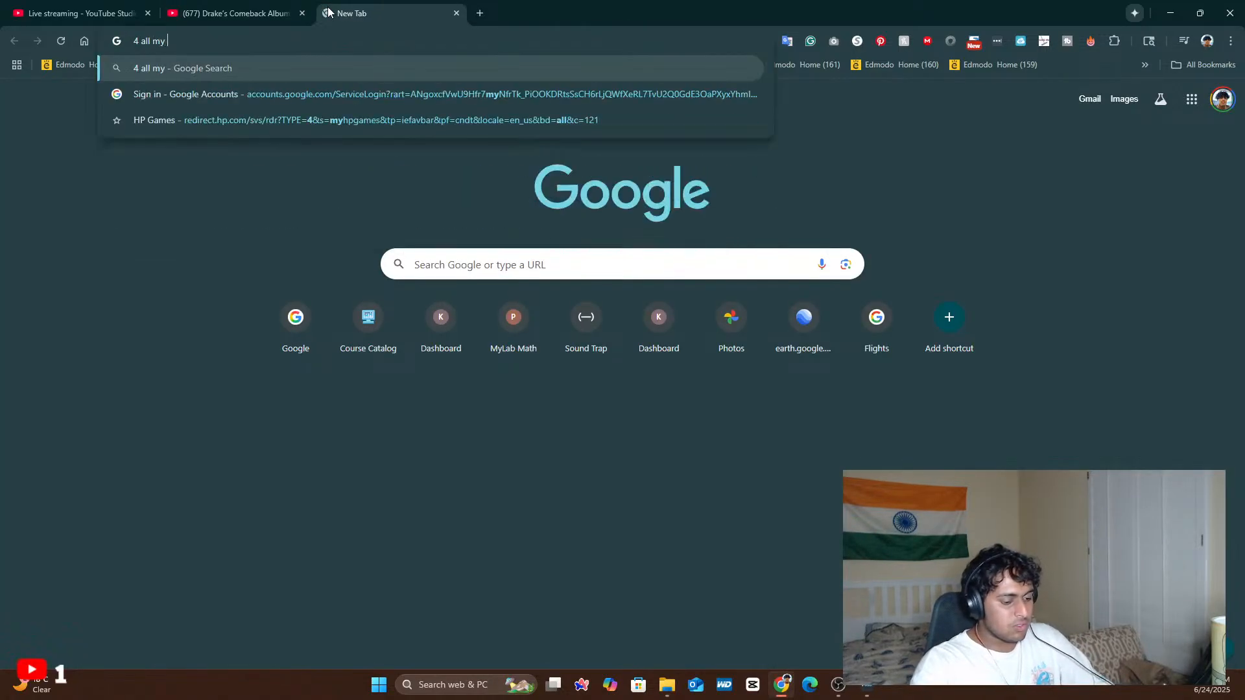
{"action": "type", "text": "dogs drake"}
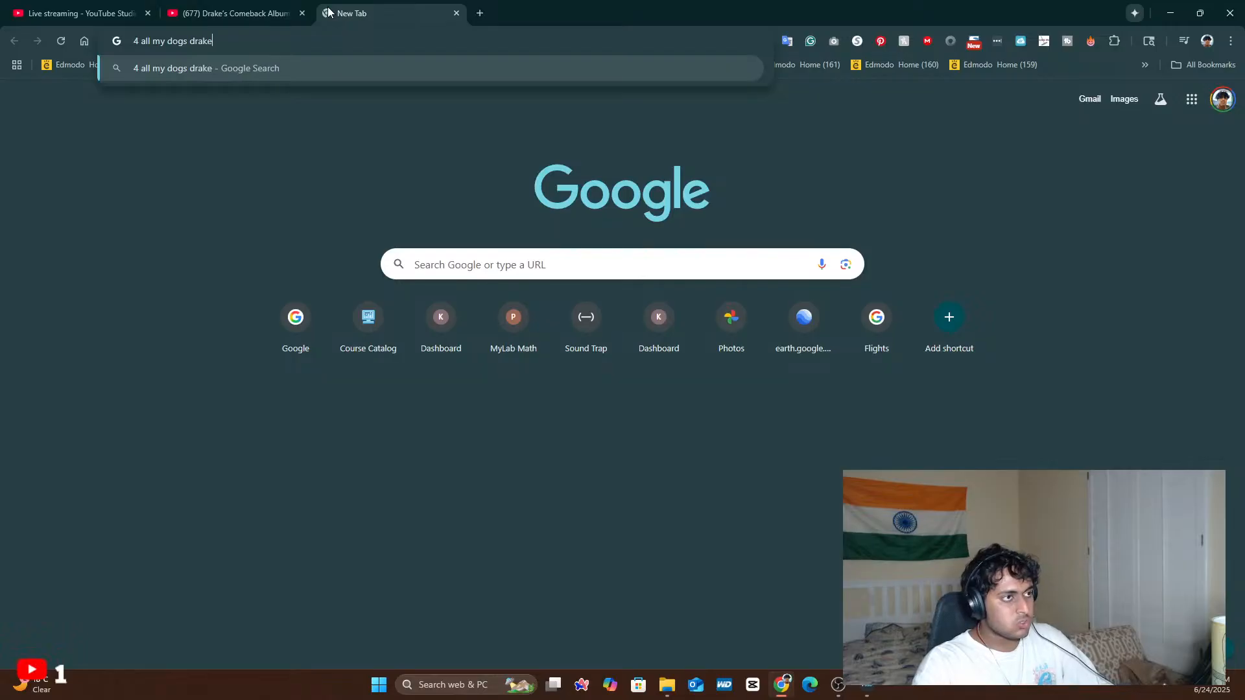
{"action": "key", "text": "Return"}
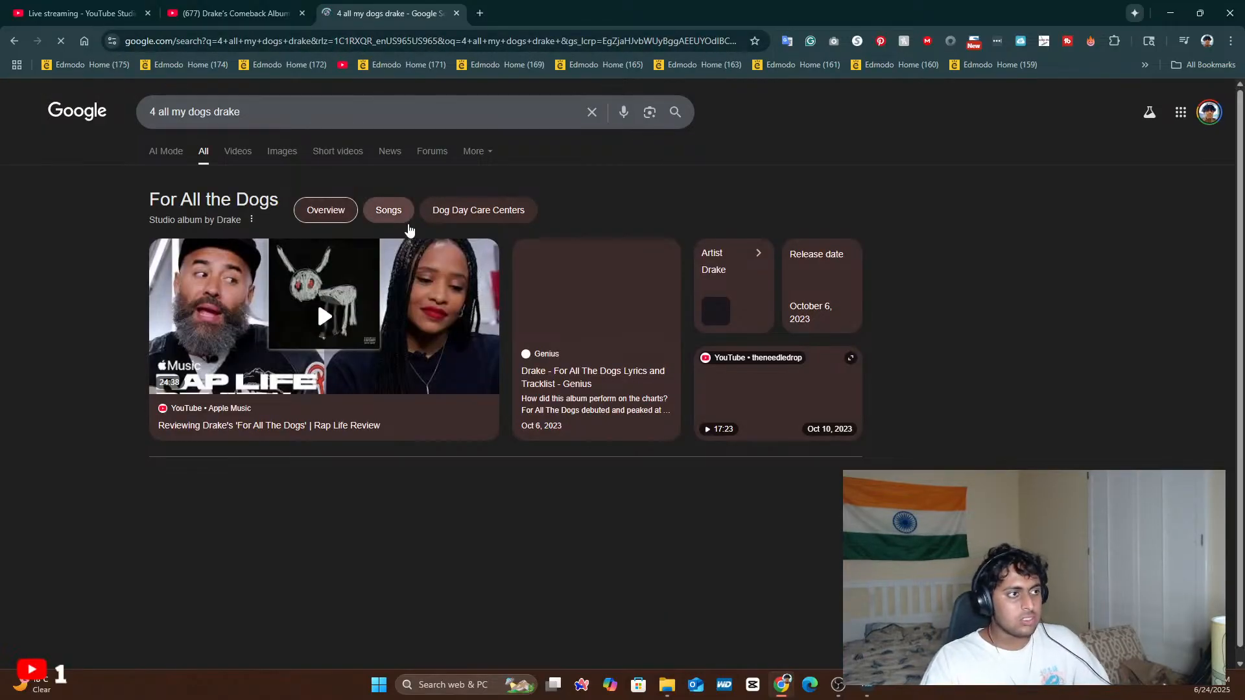
{"action": "scroll", "coordinate": [595, 224], "scroll_direction": "down", "scroll_amount": 4}
{"action": "scroll", "coordinate": [595, 223], "scroll_direction": "down", "scroll_amount": 1}
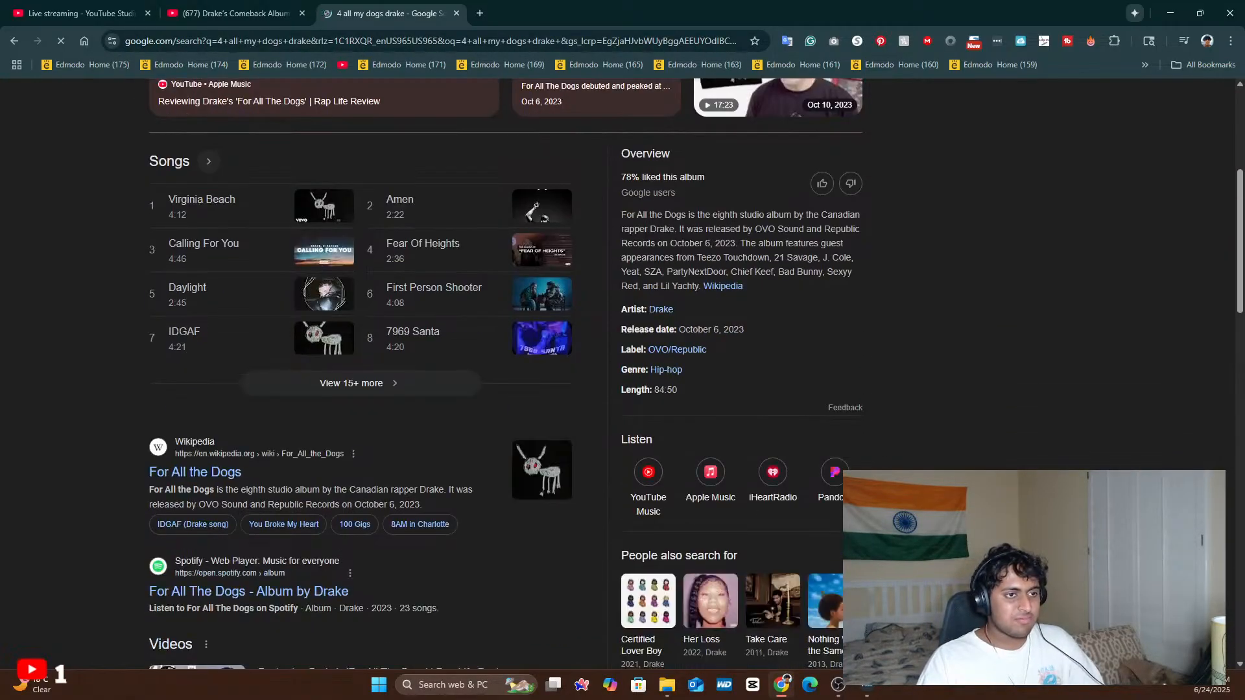
{"action": "left_click_drag", "start_coordinate": [744, 329], "coordinate": [679, 327]}
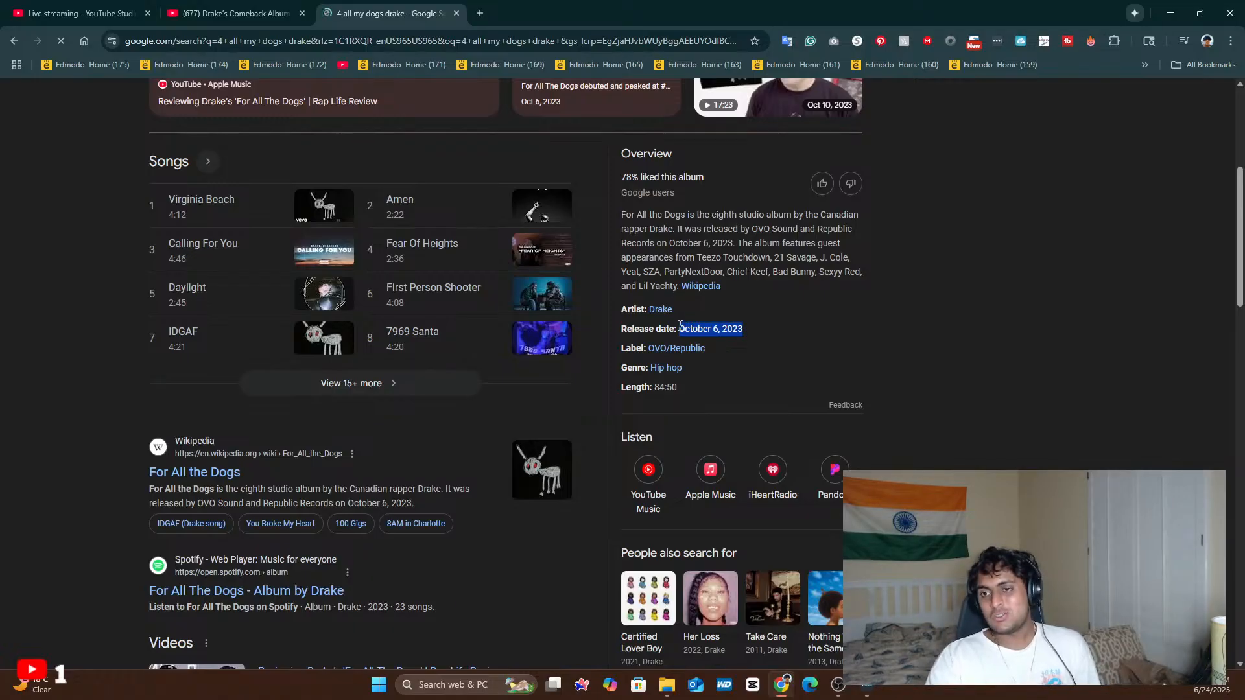
{"action": "left_click", "coordinate": [740, 355]}
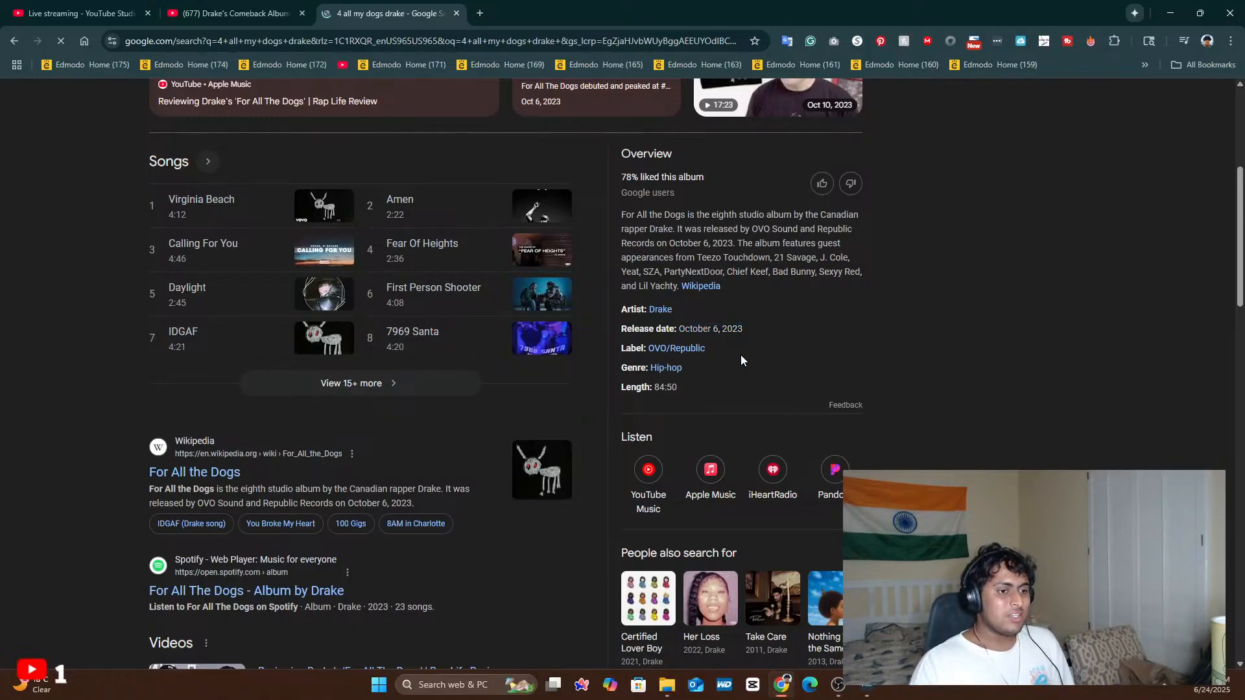
{"action": "scroll", "coordinate": [876, 432], "scroll_direction": "down", "scroll_amount": 4}
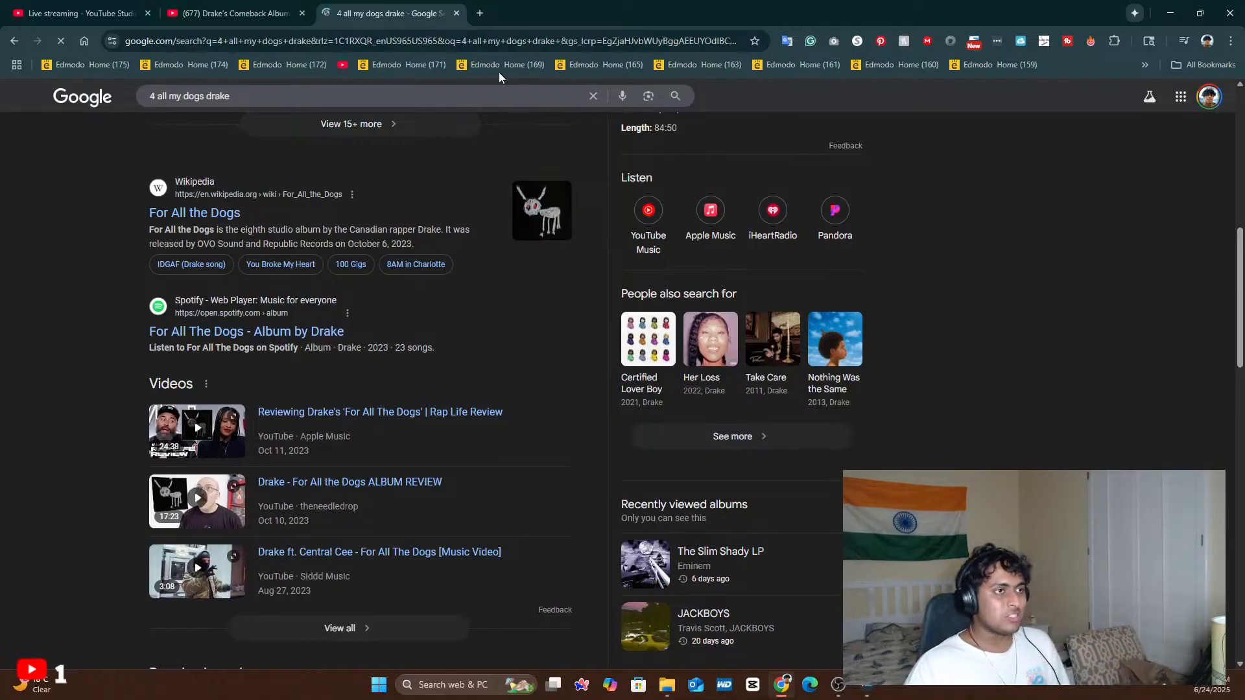
{"action": "left_click", "coordinate": [450, 16]}
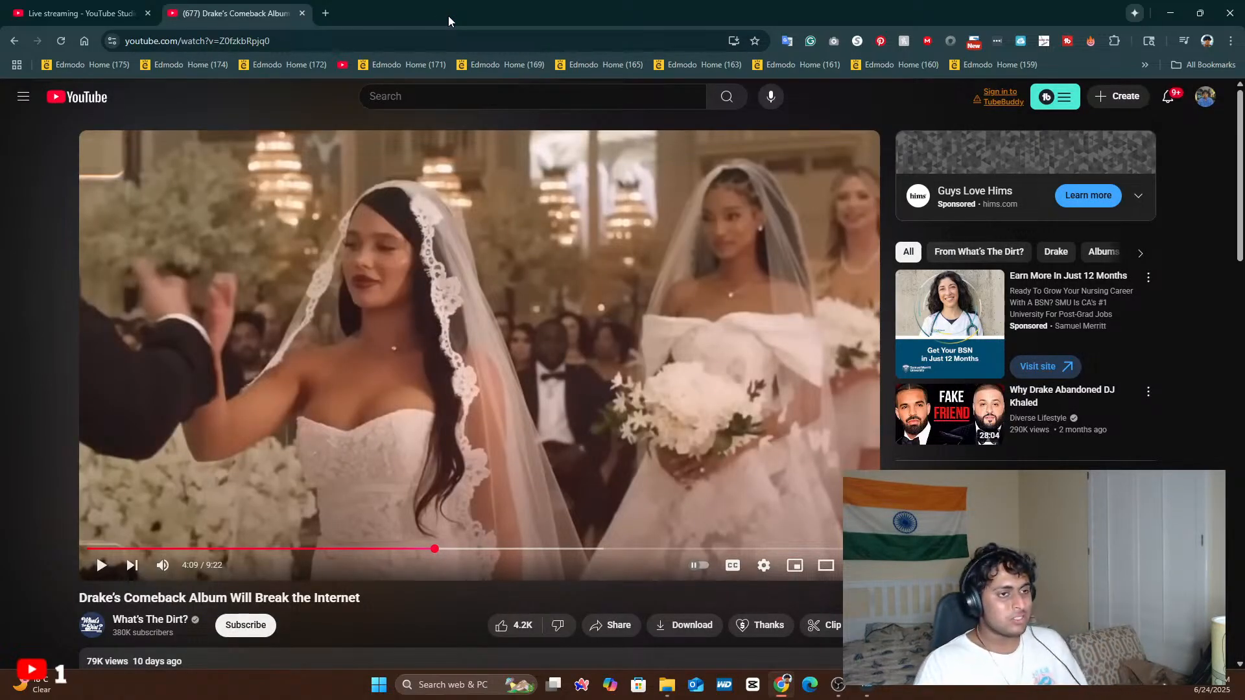
- Resume the Drake video from 4:09, skip the ad, and watch up to 5:08
{"action": "key", "text": "space"}
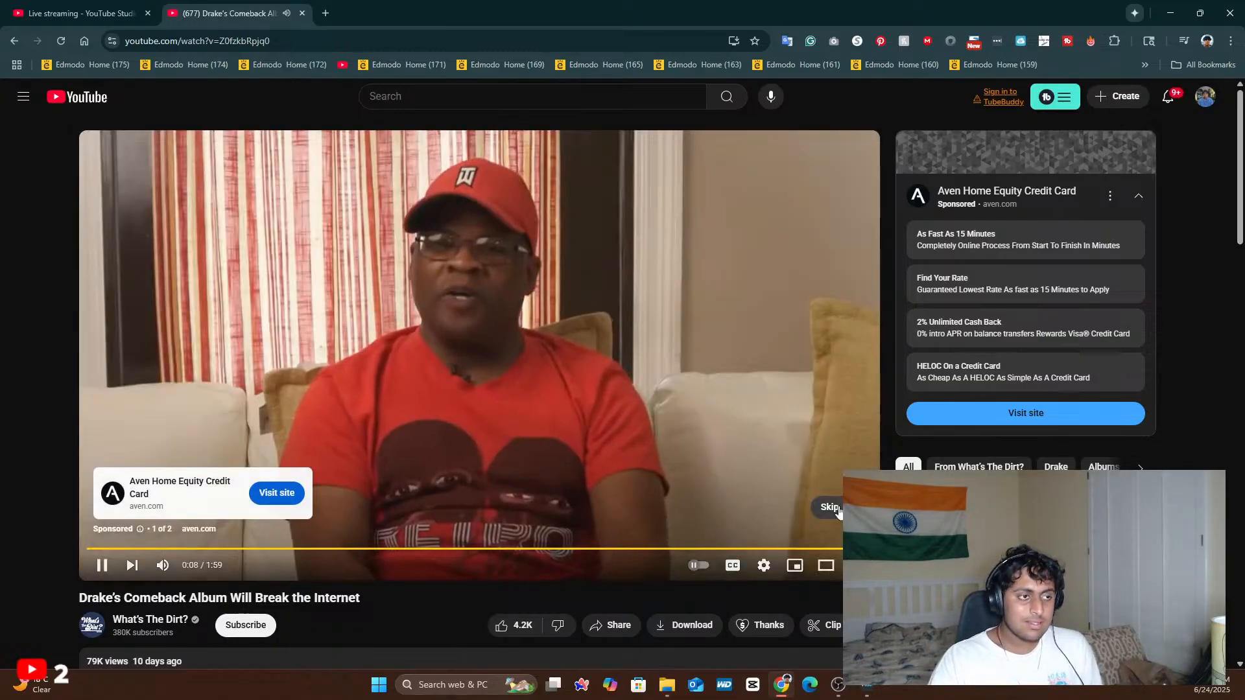
{"action": "left_click", "coordinate": [830, 508]}
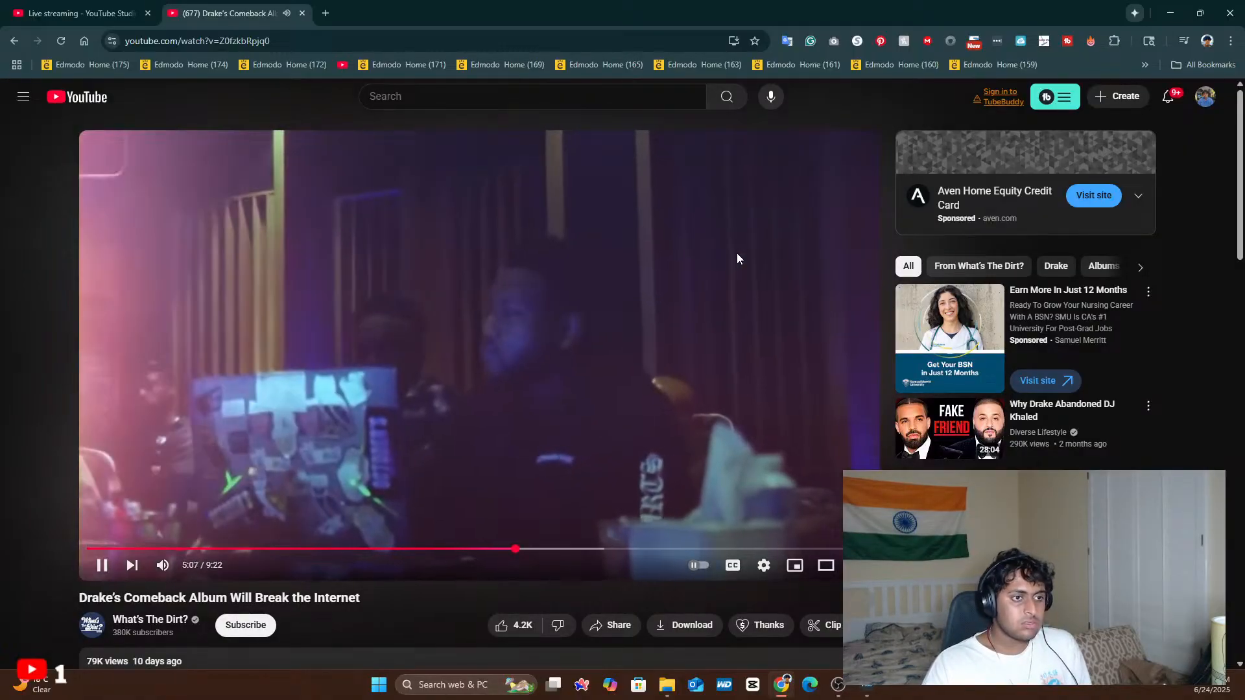
{"action": "left_click", "coordinate": [730, 267]}
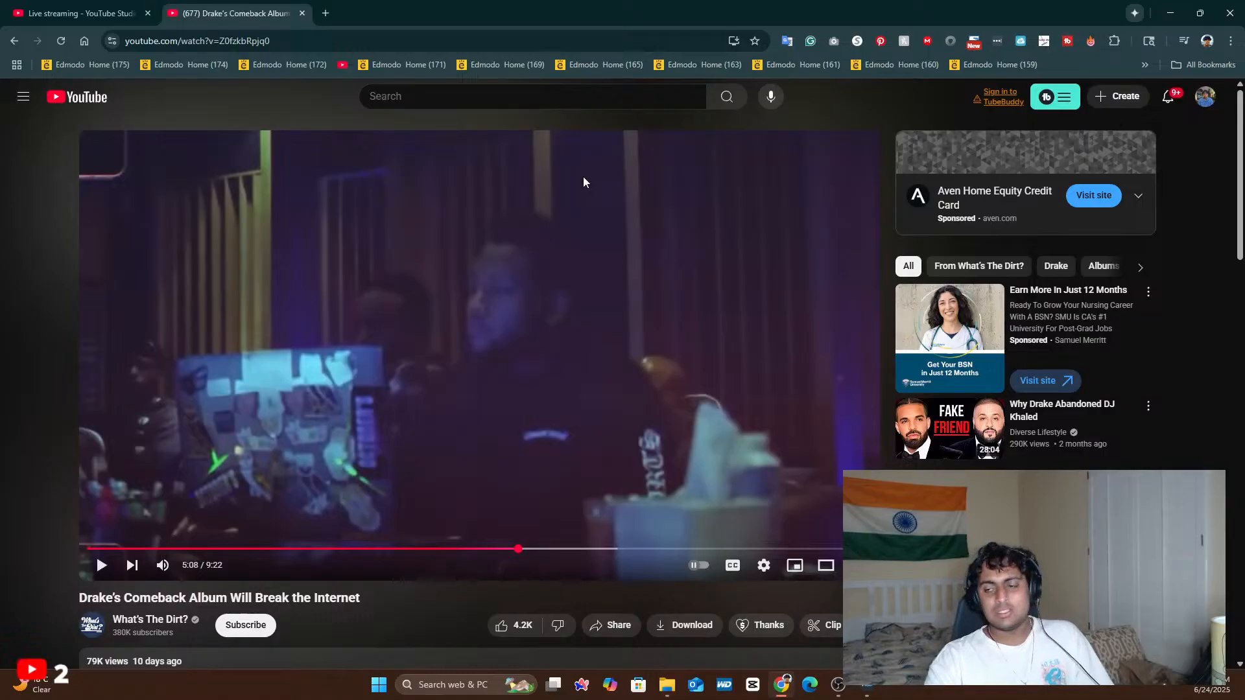
- Open Spotify, search for "drake", and open the Drake artist page
{"action": "left_click", "coordinate": [418, 687]}
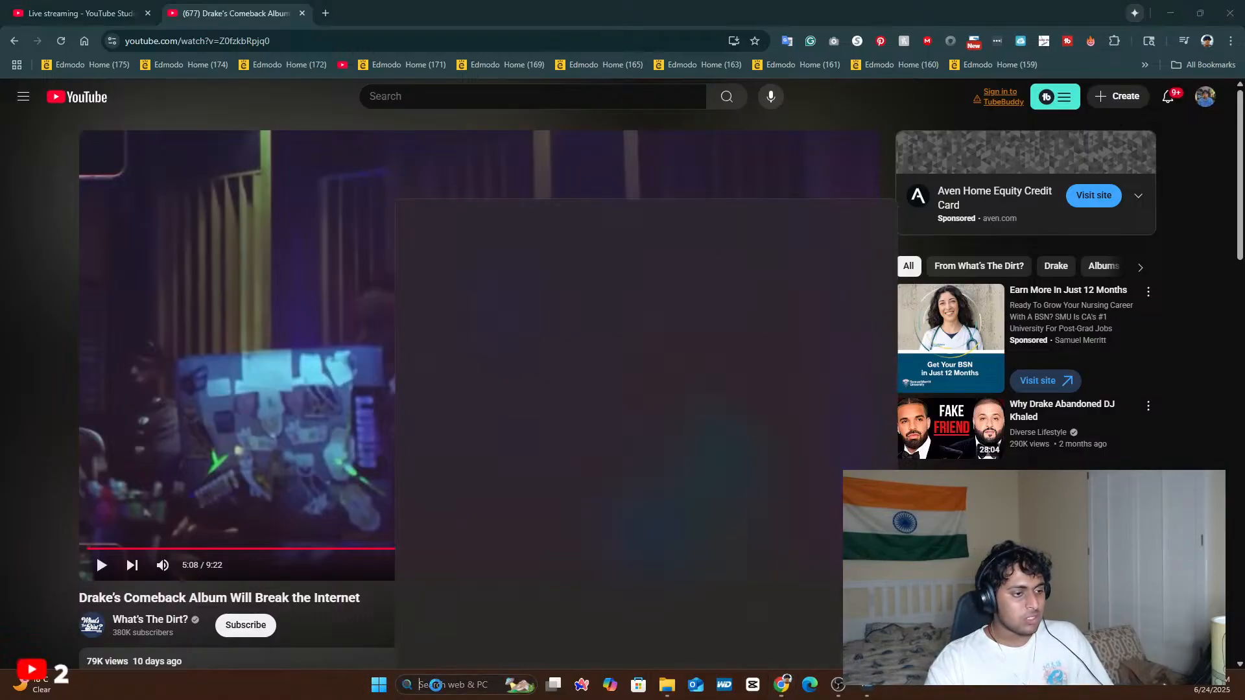
{"action": "type", "text": "spotify"}
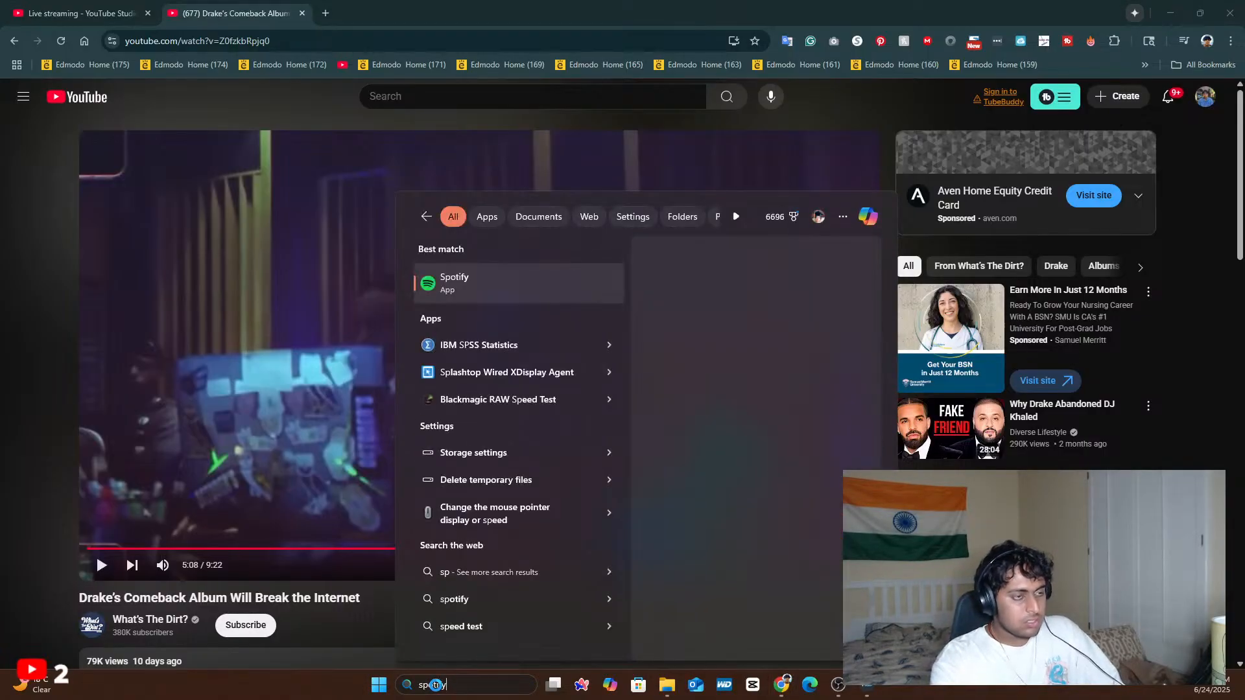
{"action": "key", "text": "Return"}
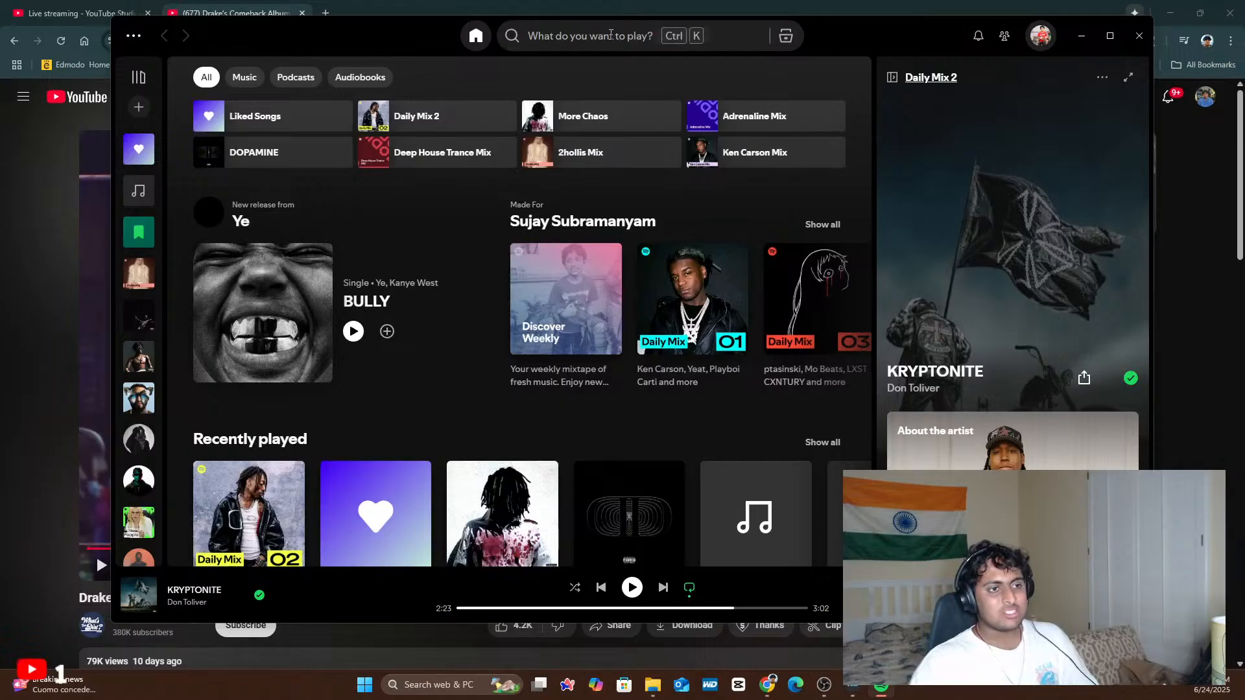
{"action": "left_click", "coordinate": [610, 35]}
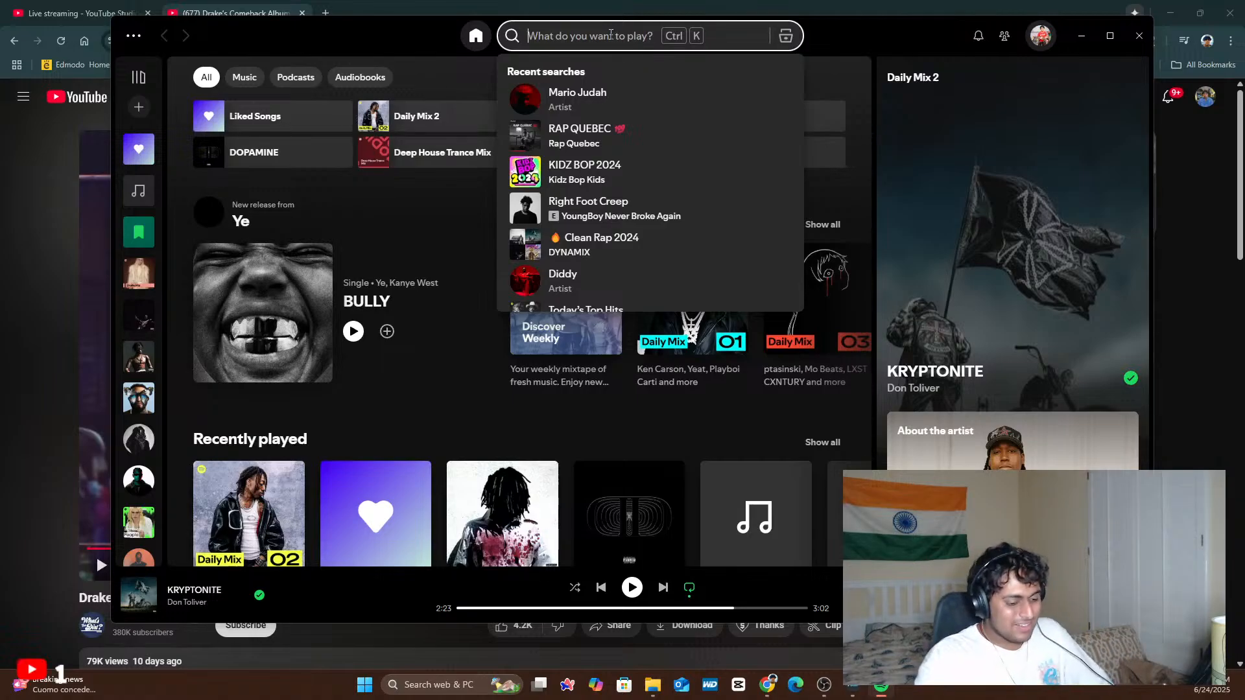
{"action": "type", "text": "d"}
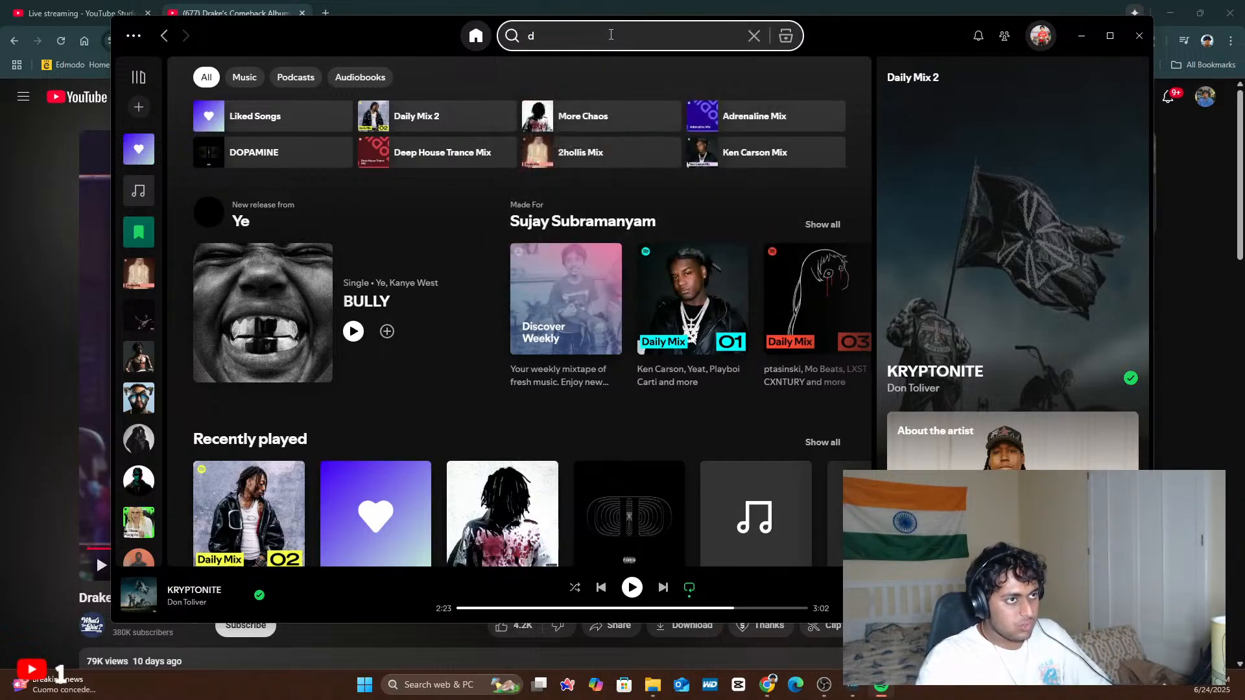
{"action": "type", "text": "rake"}
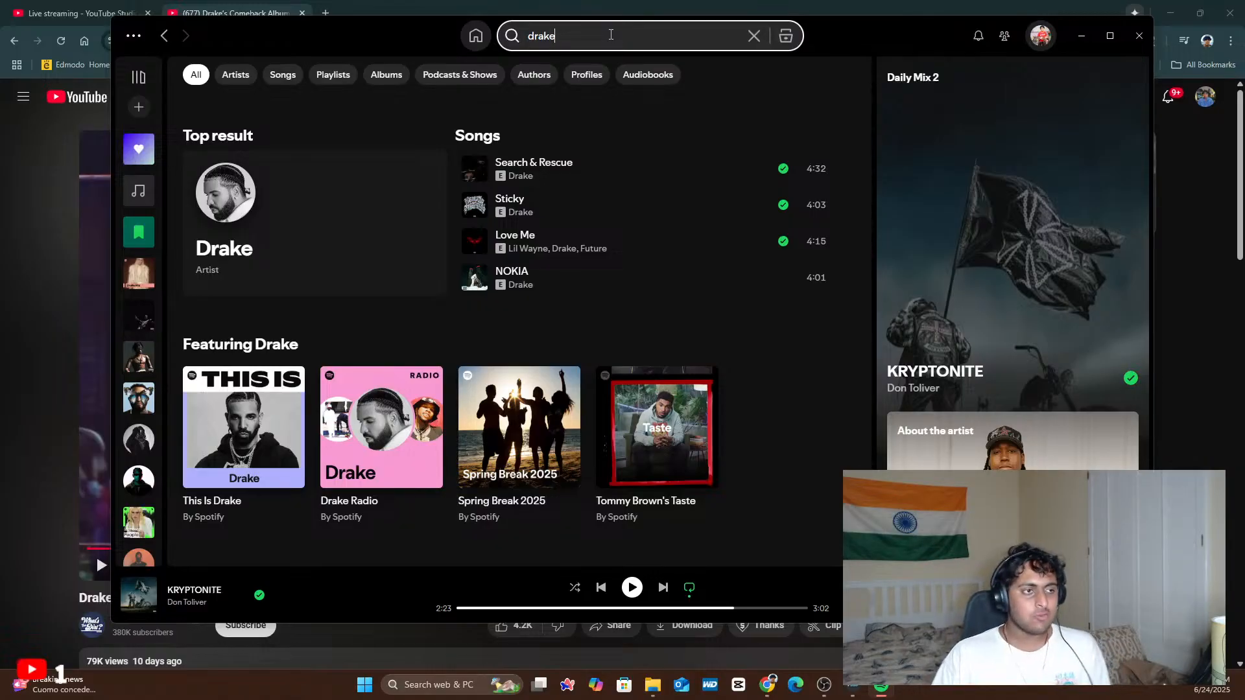
{"action": "left_click", "coordinate": [324, 229]}
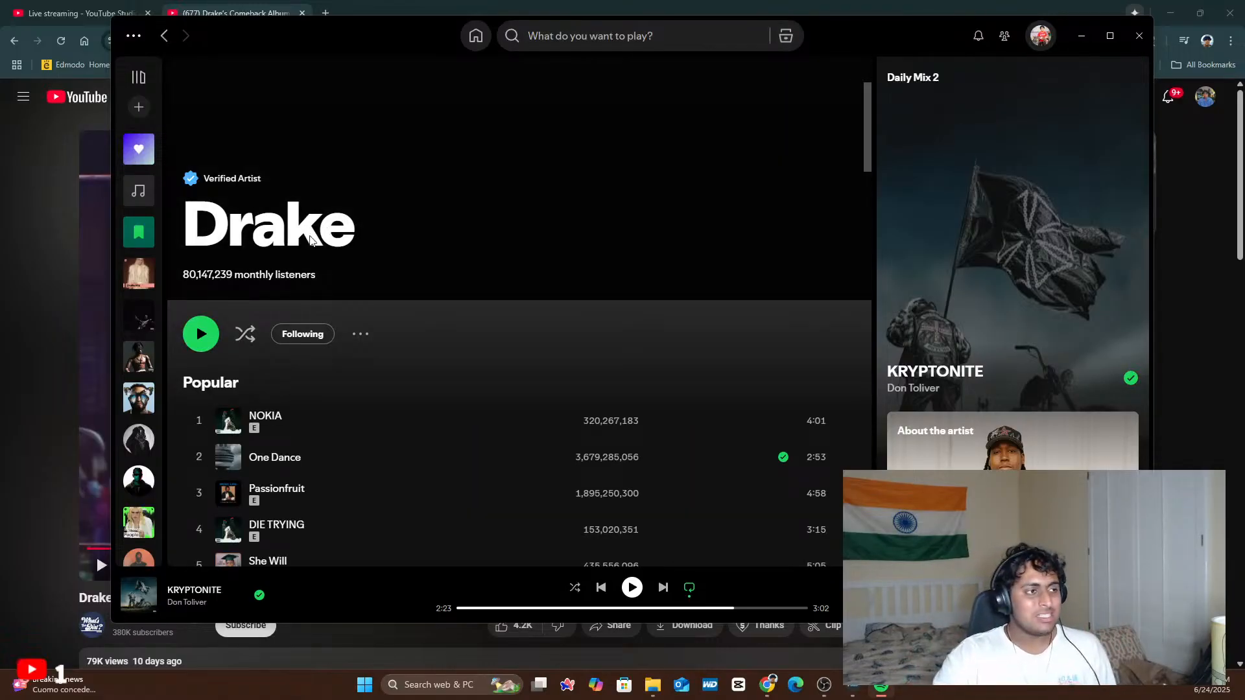
- Examine Drake's About section for his world ranking and follower figures, and put Spotify away to return to the video
{"action": "scroll", "coordinate": [573, 321], "scroll_direction": "down", "scroll_amount": 10}
{"action": "scroll", "coordinate": [574, 314], "scroll_direction": "down", "scroll_amount": 10}
{"action": "scroll", "coordinate": [575, 314], "scroll_direction": "up", "scroll_amount": 5}
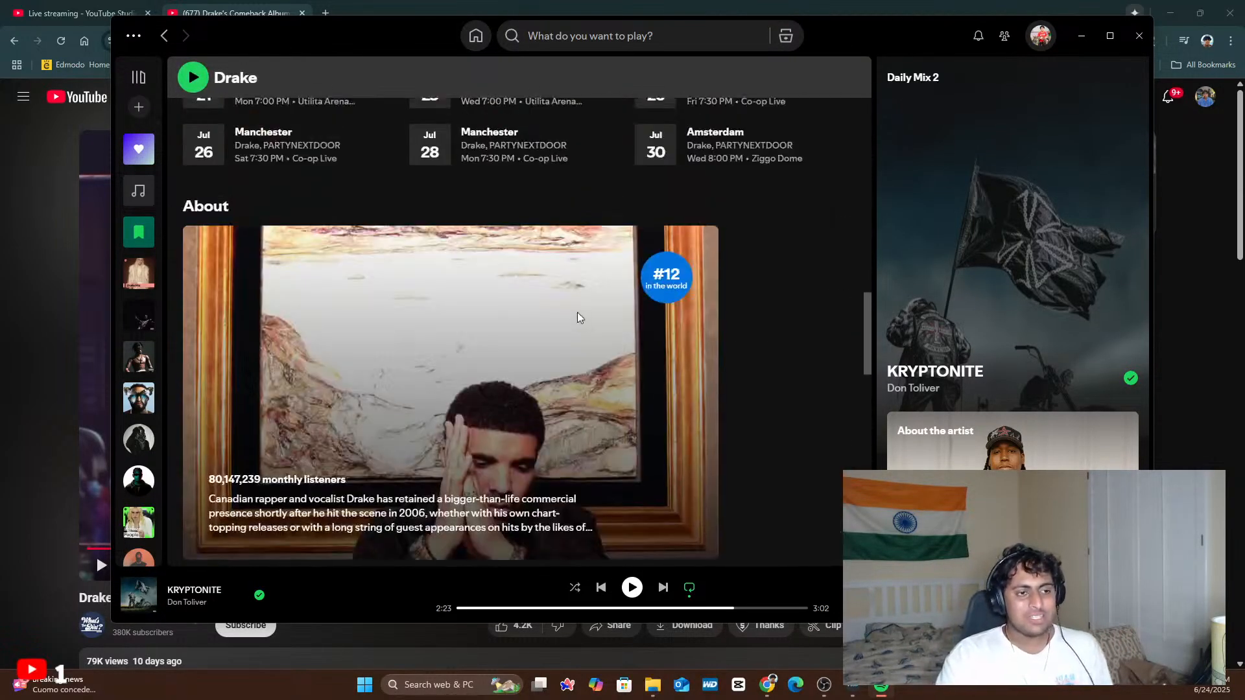
{"action": "left_click", "coordinate": [590, 364]}
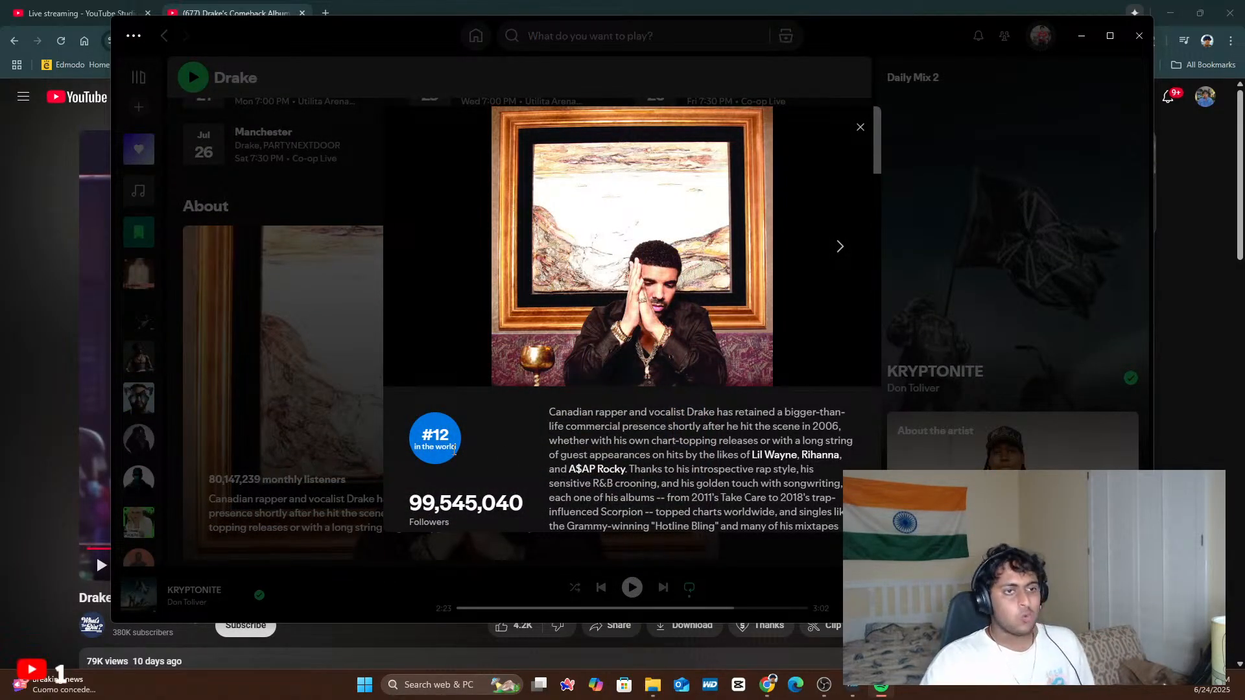
{"action": "left_click", "coordinate": [270, 347]}
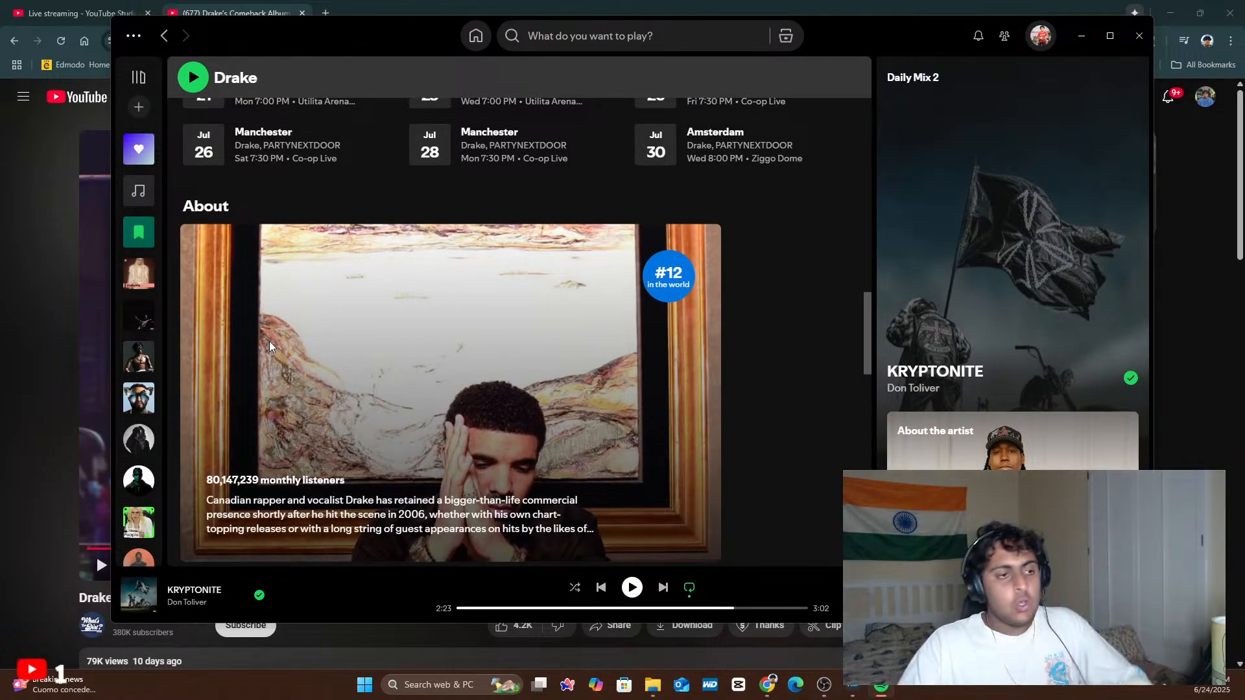
{"action": "left_click", "coordinate": [1081, 35]}
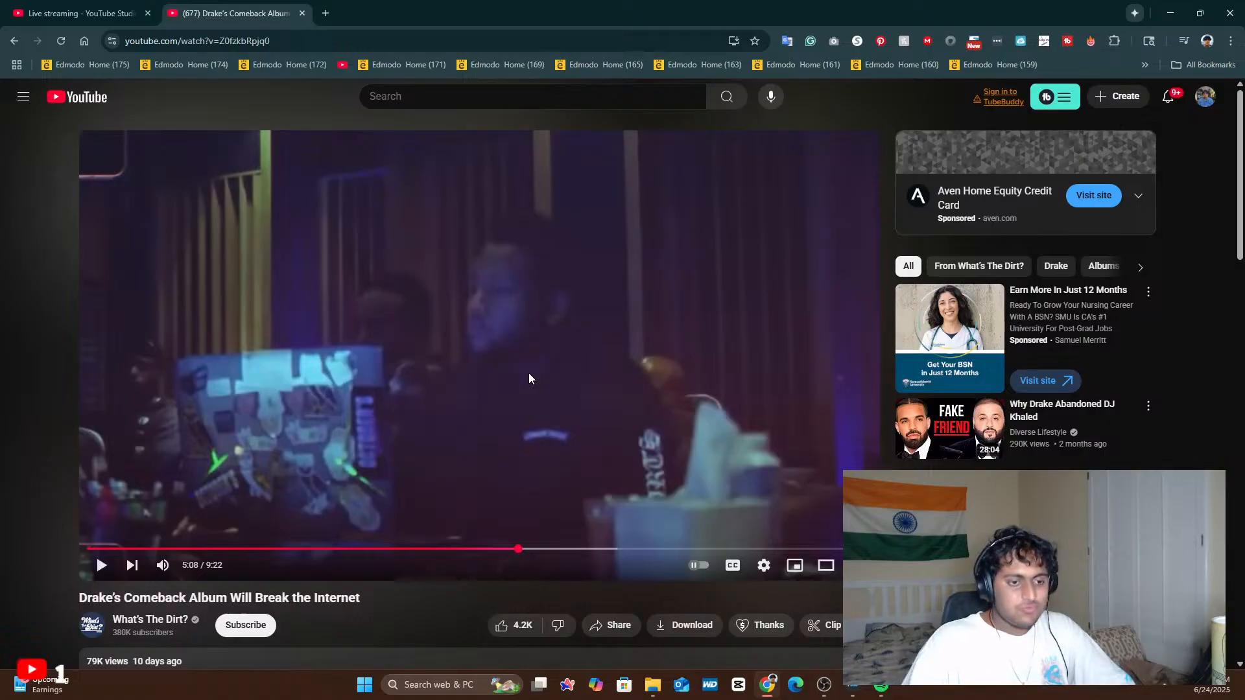
- Watch the Drake video on from 5:08, with commentary pauses at 6:48 and 7:12
{"action": "left_click", "coordinate": [470, 270]}
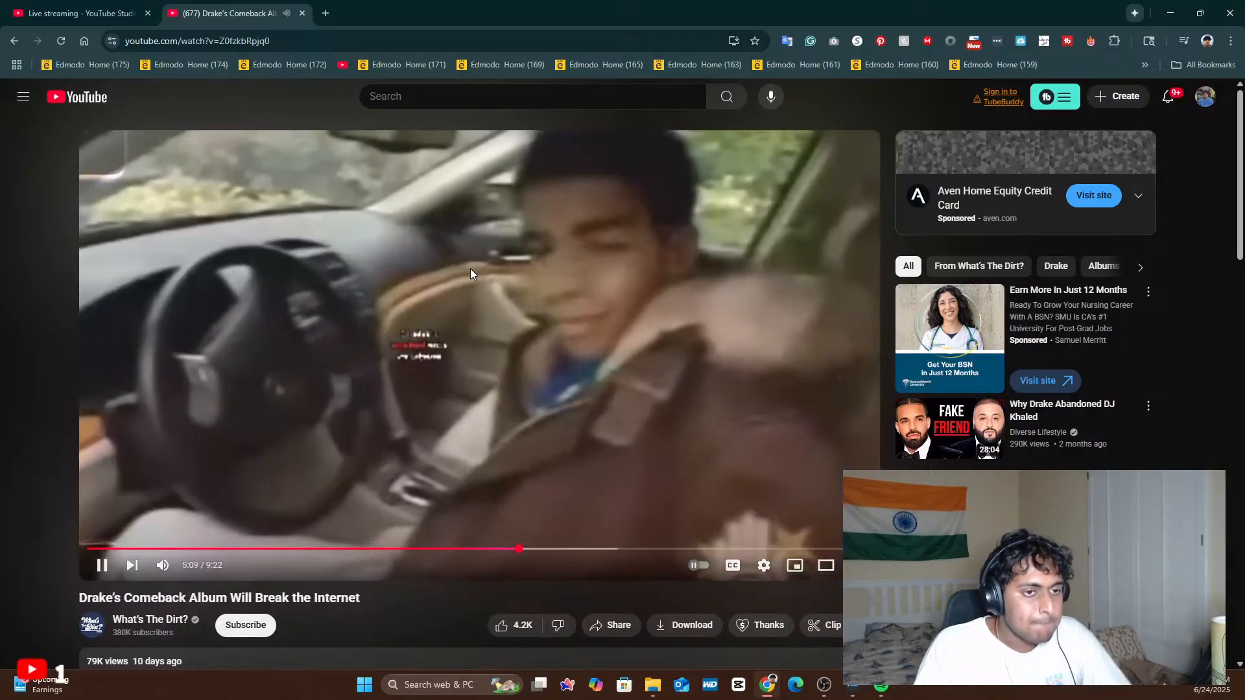
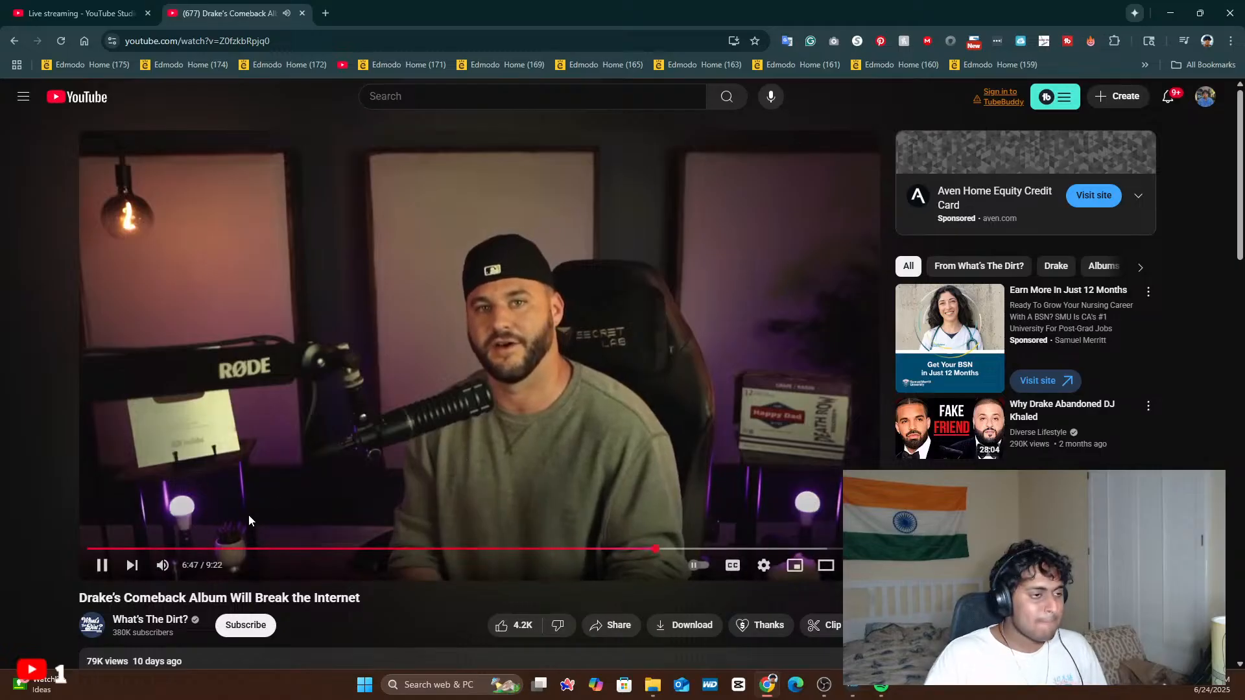
{"action": "left_click", "coordinate": [340, 406]}
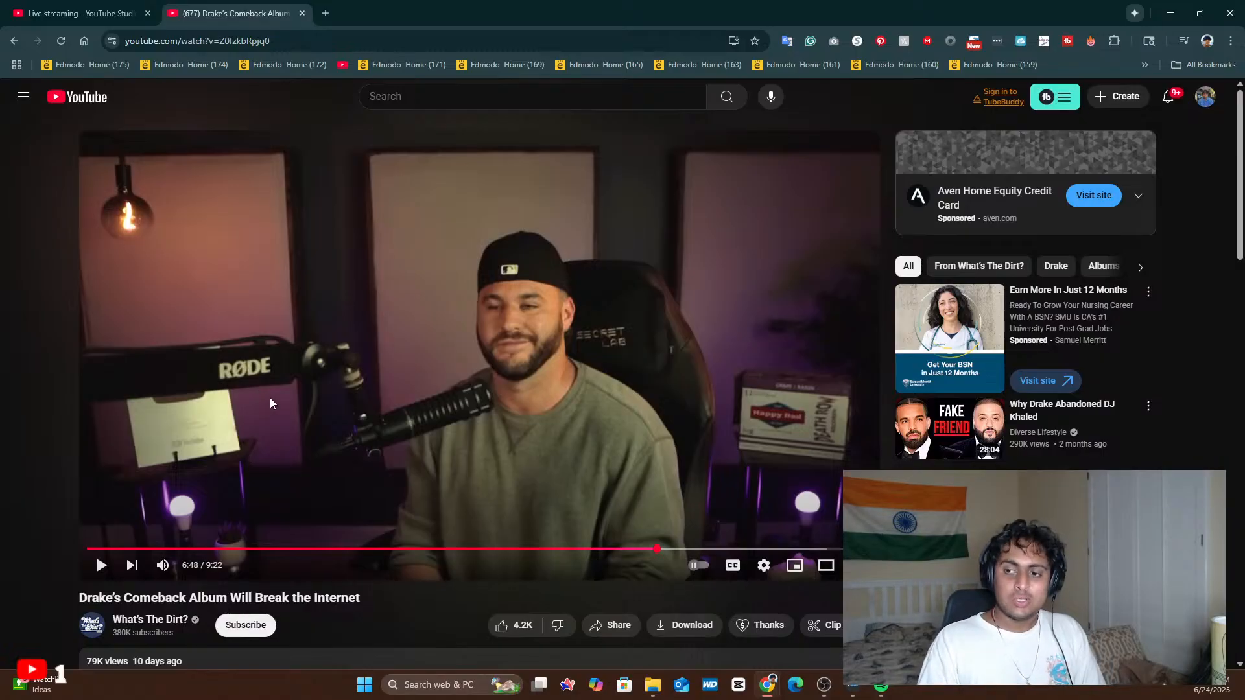
{"action": "left_click", "coordinate": [455, 443]}
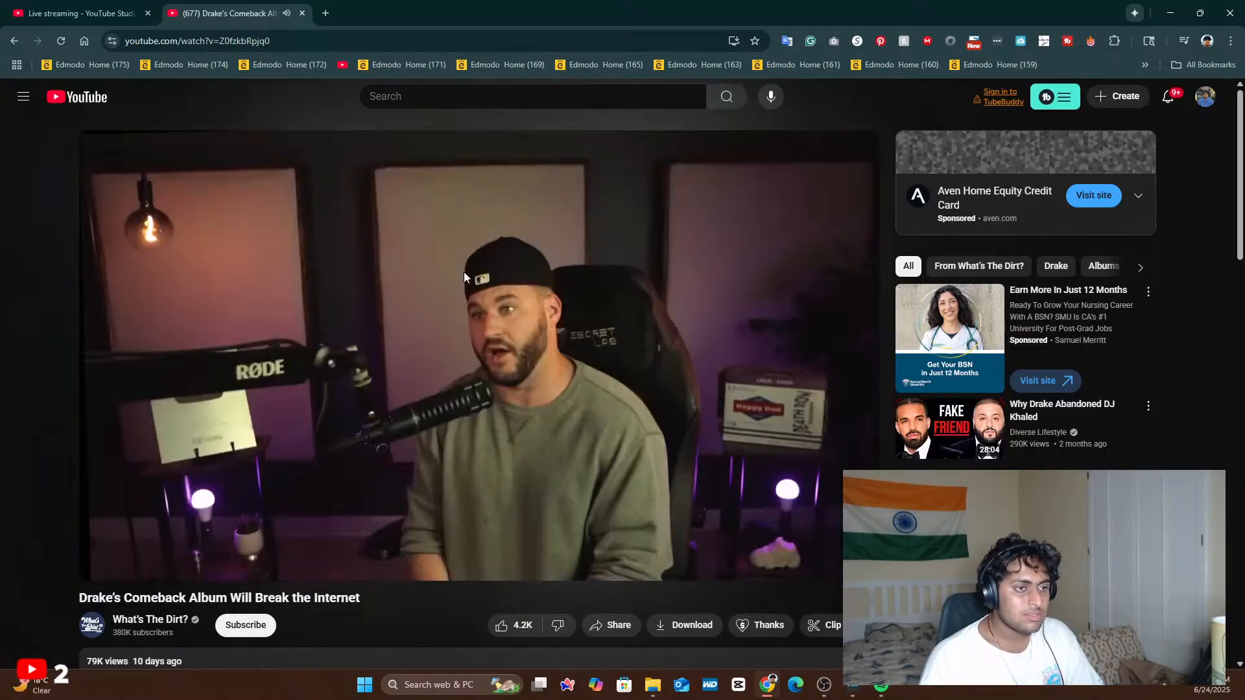
{"action": "left_click", "coordinate": [464, 273]}
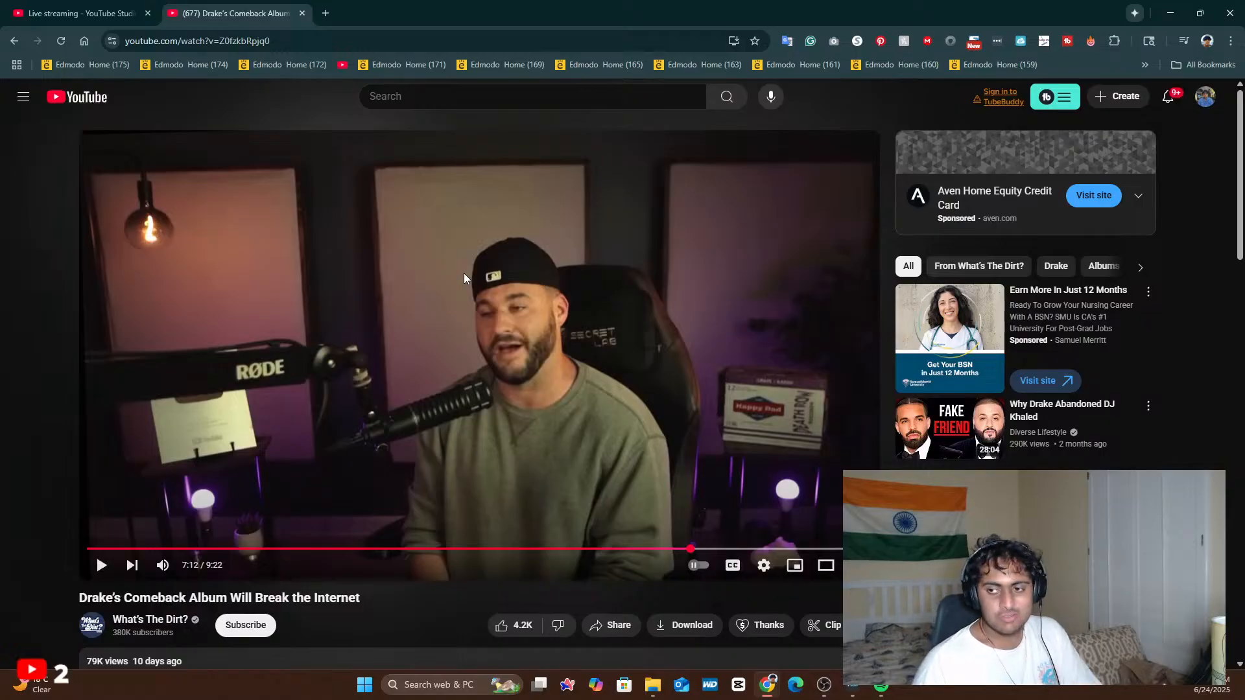
{"action": "left_click", "coordinate": [463, 274]}
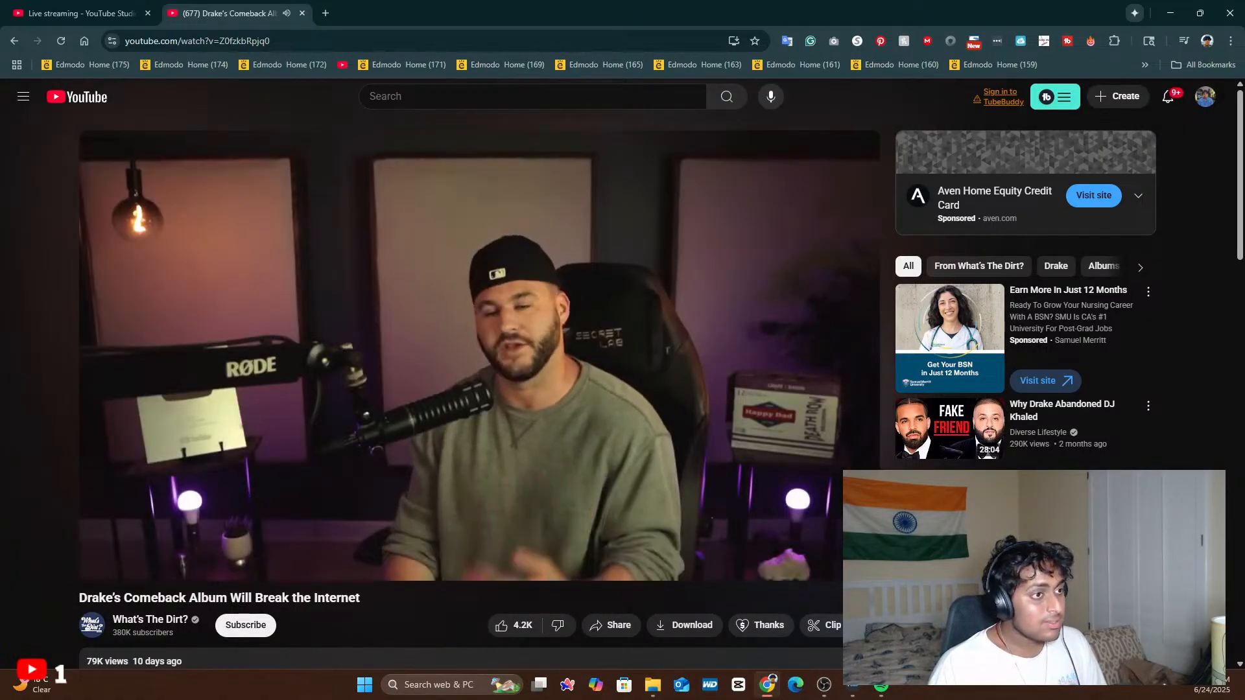
- Like the Drake video and subscribe to the What's The Dirt? channel, pausing playback at 9:16
{"action": "mouse_move", "coordinate": [799, 222]}
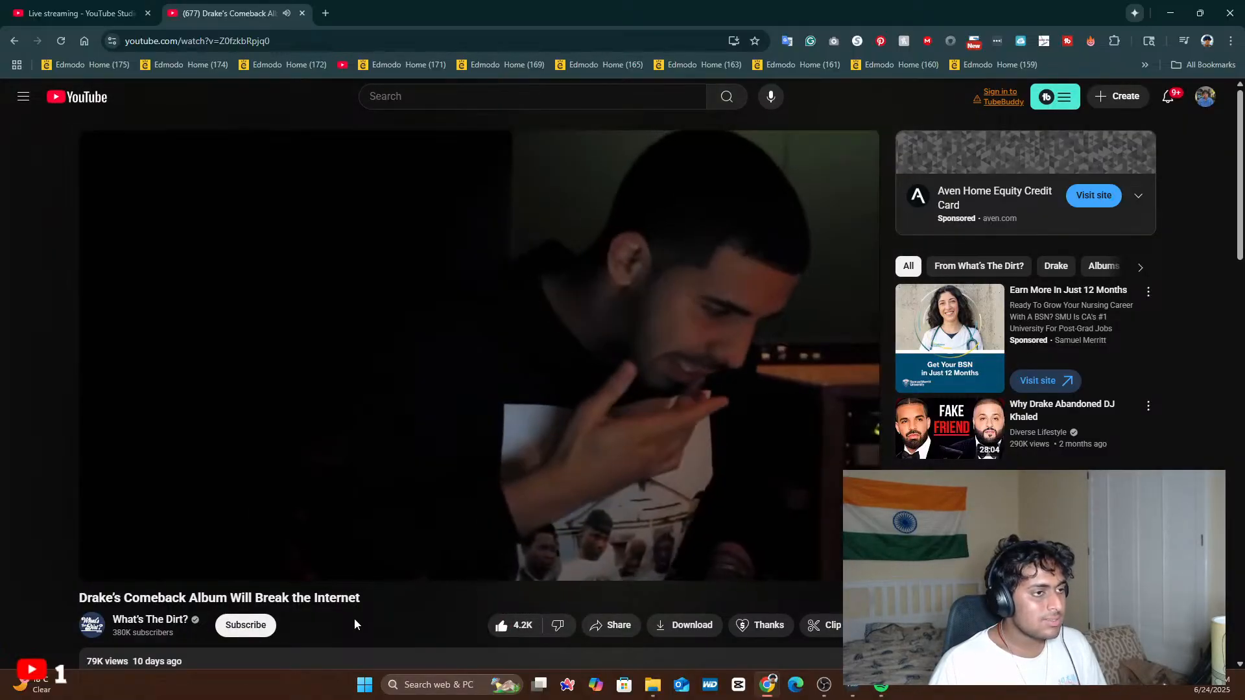
{"action": "left_click", "coordinate": [264, 626]}
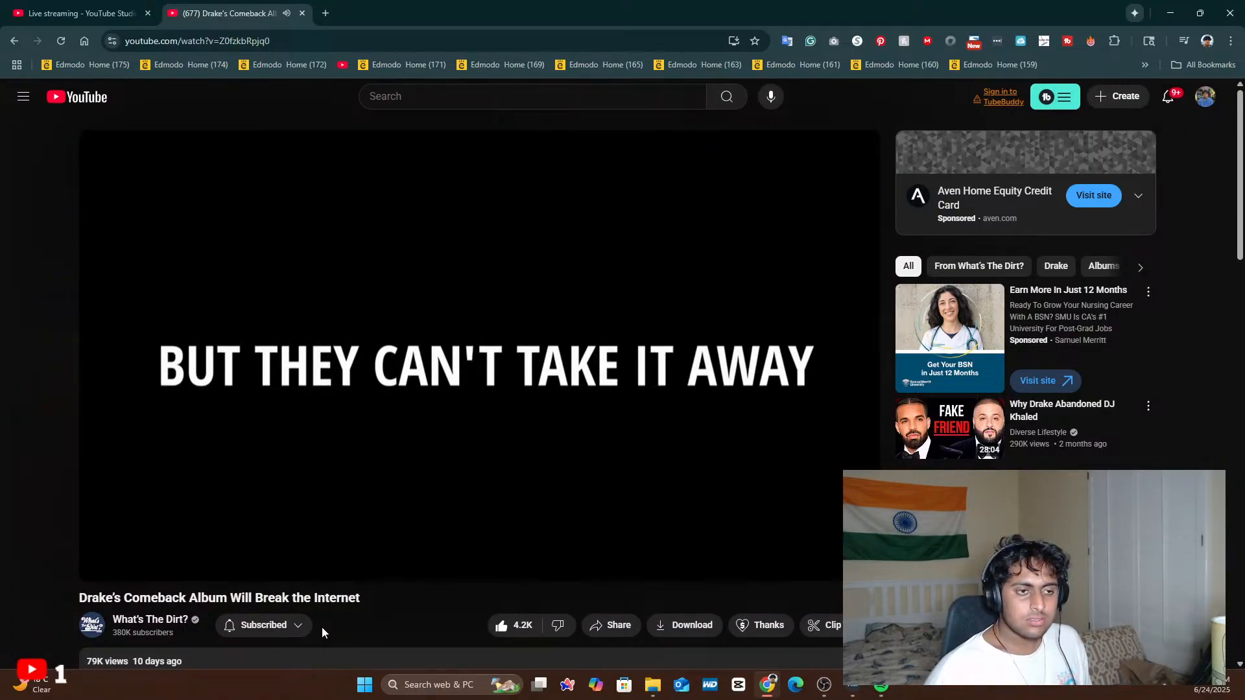
{"action": "key", "text": "space"}
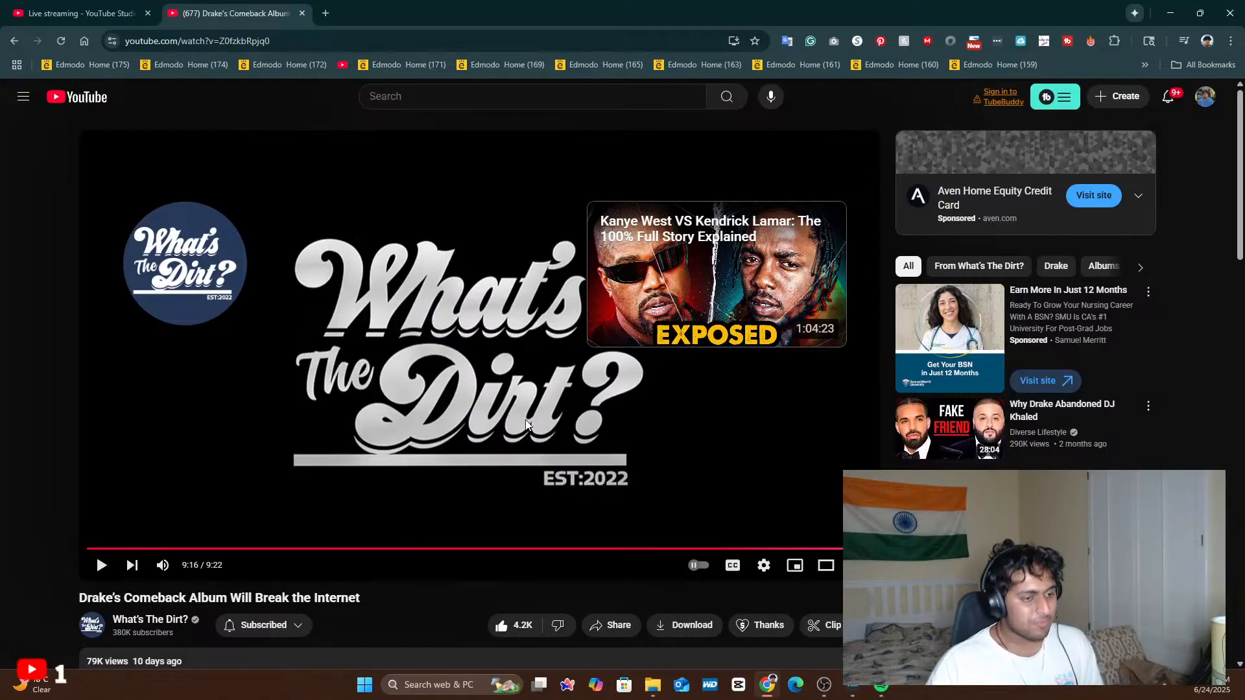
{"action": "left_click", "coordinate": [831, 691]}
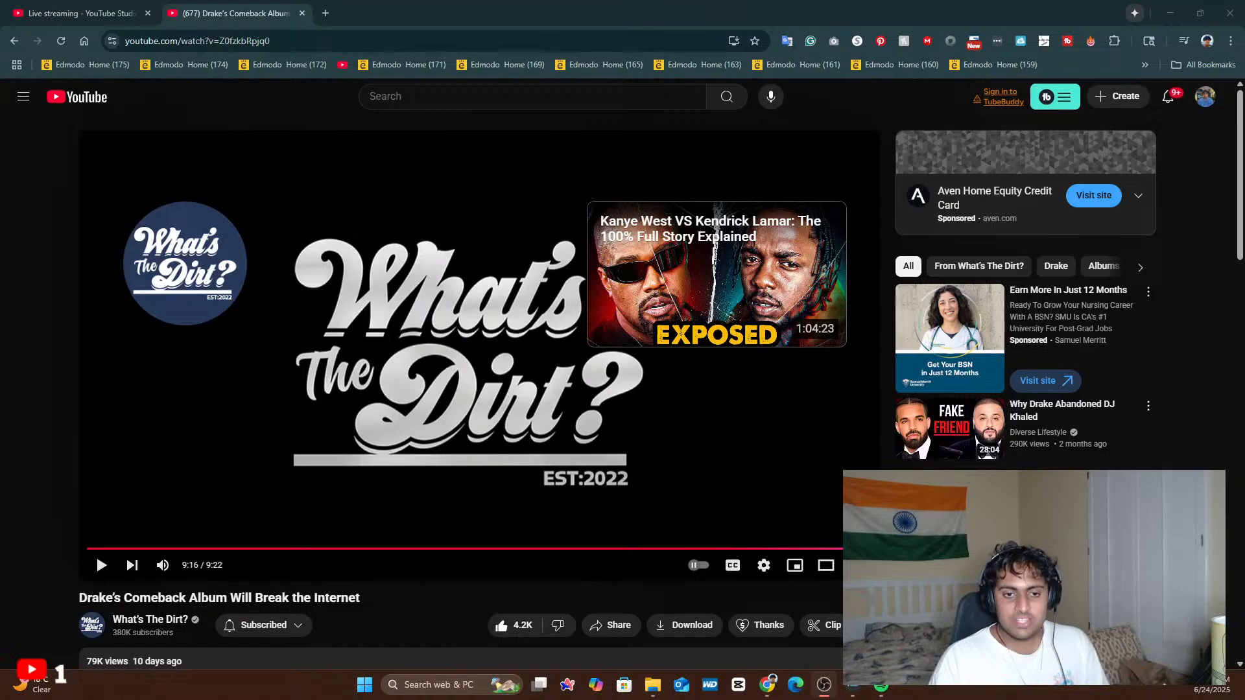